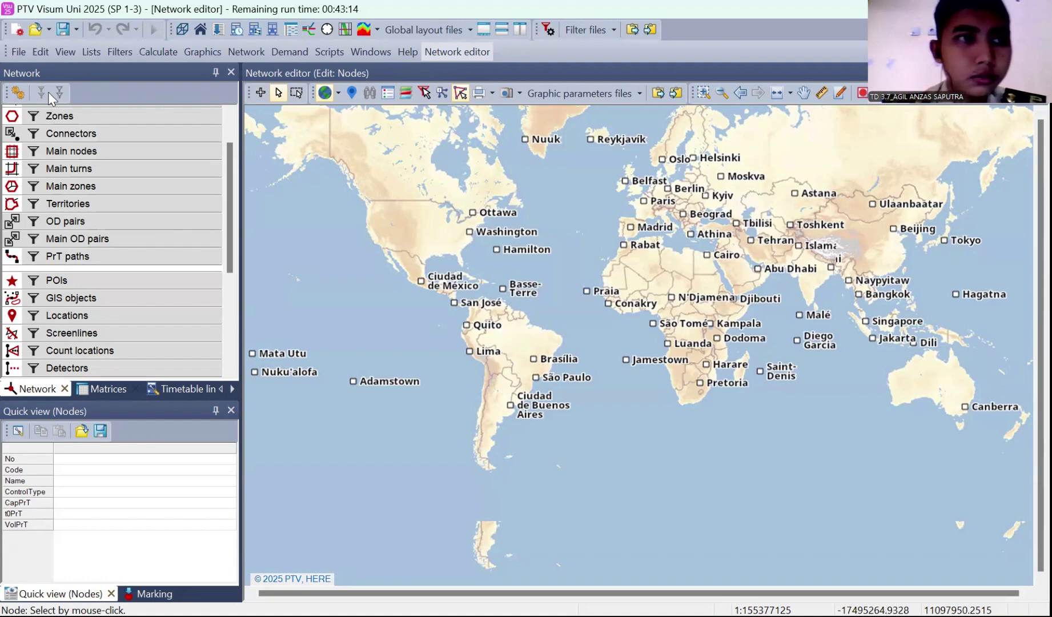
Confirm the default network settings in the user preferences with metric units and left-hand traffic
{"action": "left_click", "coordinate": [40, 52]}
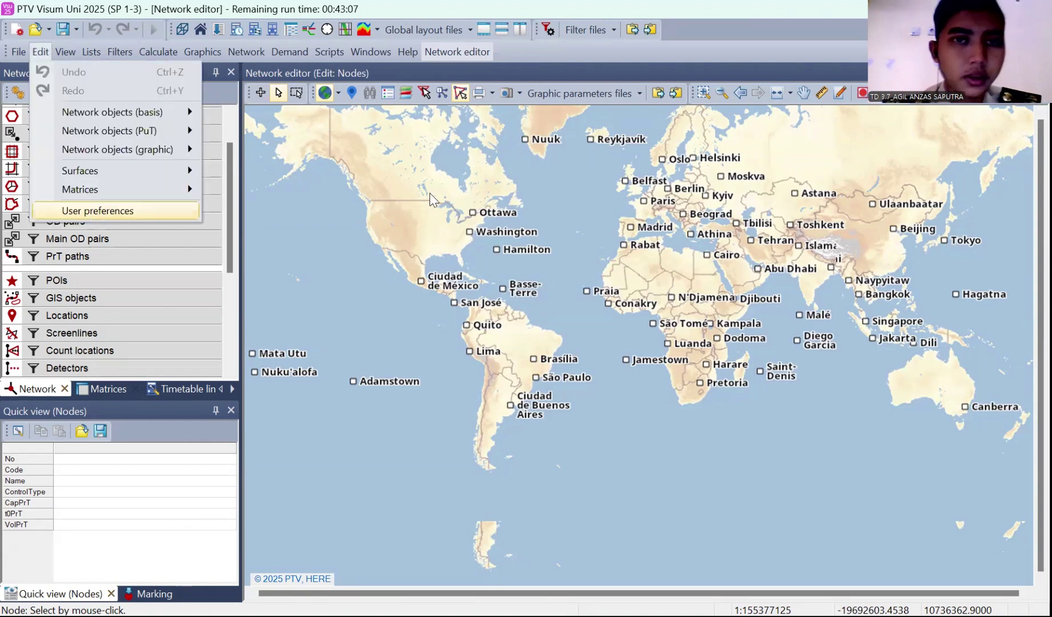
{"action": "left_click", "coordinate": [89, 211]}
{"action": "left_click", "coordinate": [306, 125]}
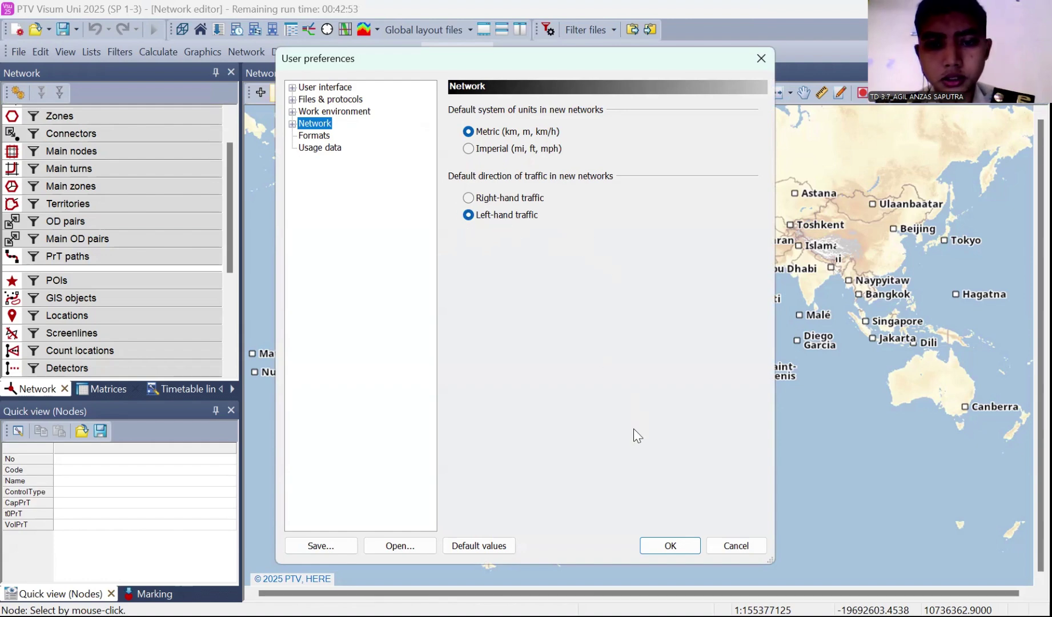
{"action": "key", "text": "Return"}
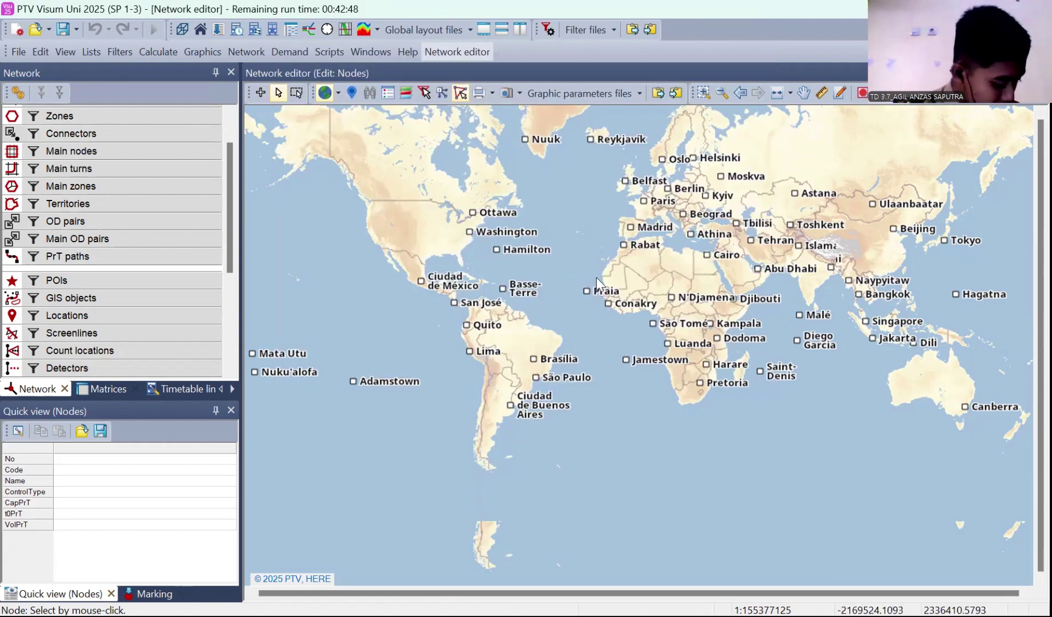
Search the map for LAMPUNG BARAT and go to the Kabupaten Lampung Barat result
{"action": "left_click", "coordinate": [353, 94]}
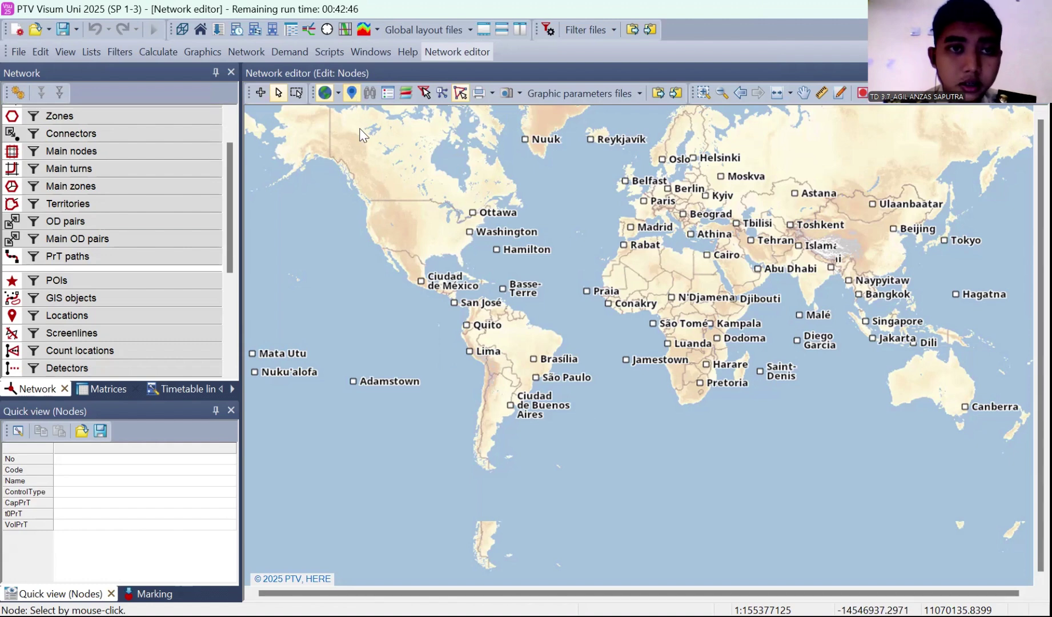
{"action": "left_click", "coordinate": [365, 123]}
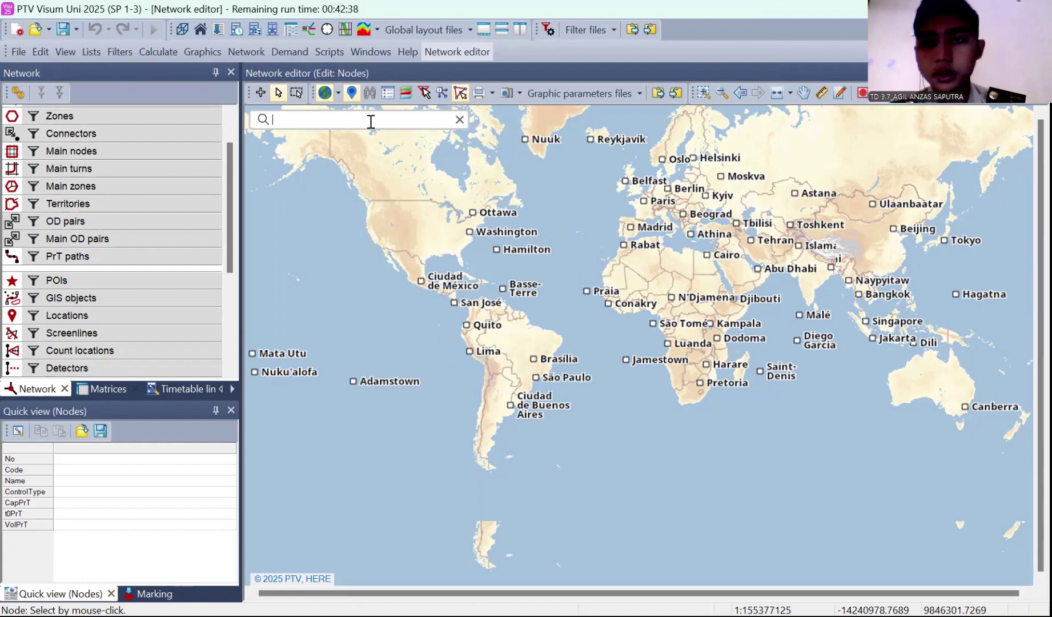
{"action": "type", "text": "LAMPU"}
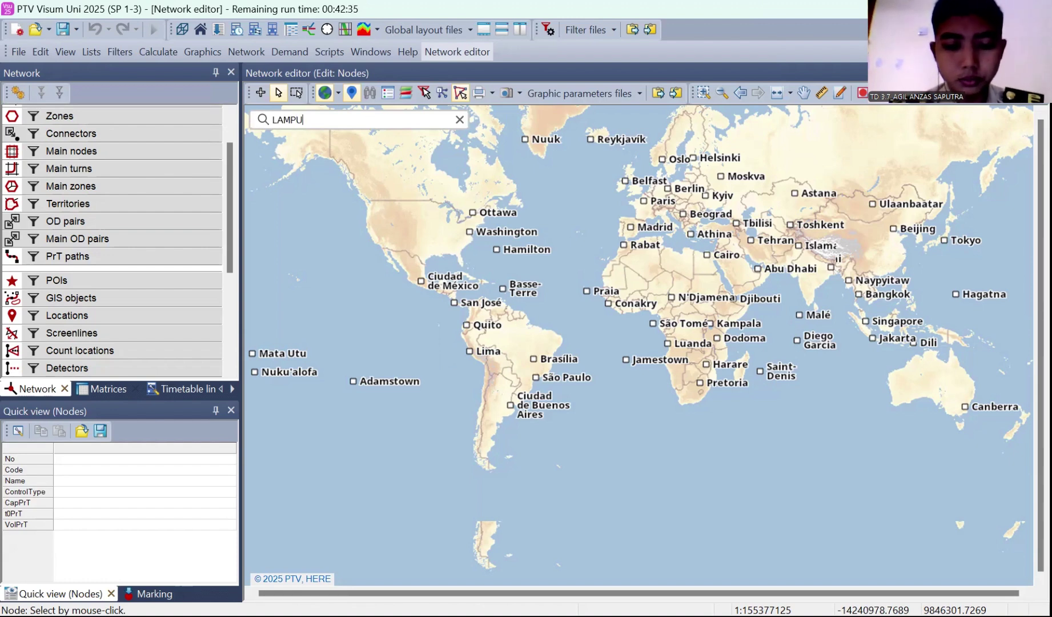
{"action": "type", "text": "NG BARAT"}
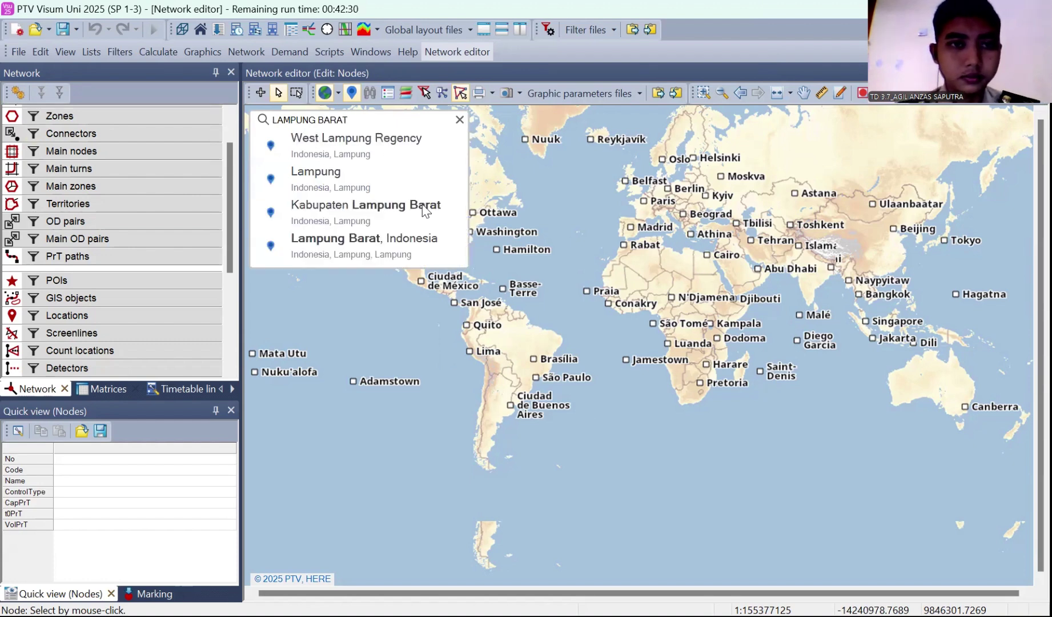
{"action": "left_click", "coordinate": [407, 211]}
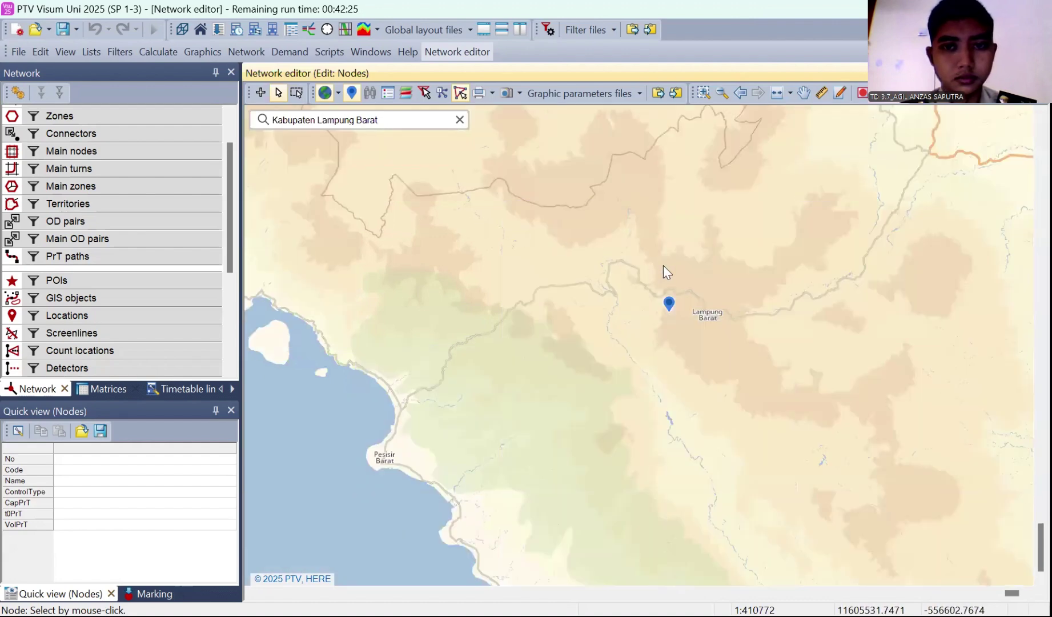
Search for LAMPUNG BARAT again, go to the Lampung Barat, Indonesia result, and frame the roads between Way Mengaku and Balik Bukit
{"action": "left_click", "coordinate": [460, 121]}
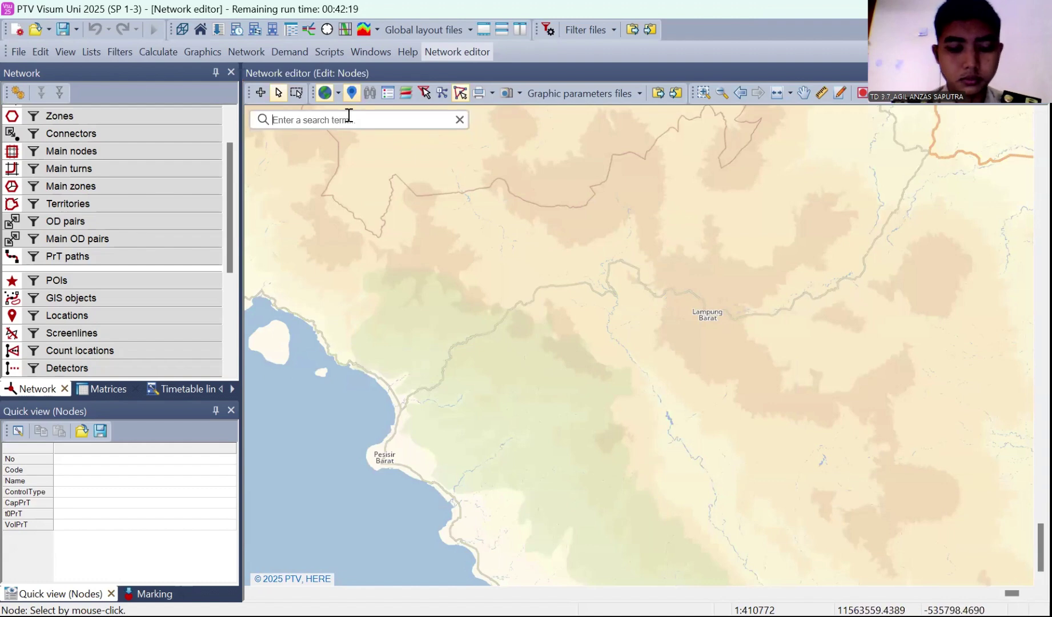
{"action": "type", "text": "LAMPUNG"}
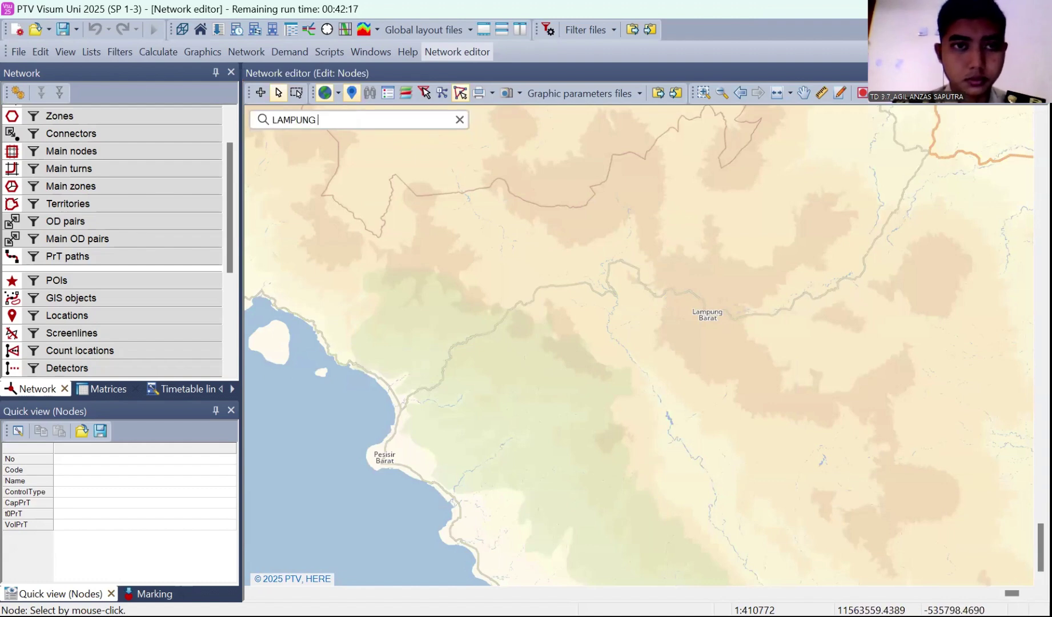
{"action": "type", "text": " BARAT"}
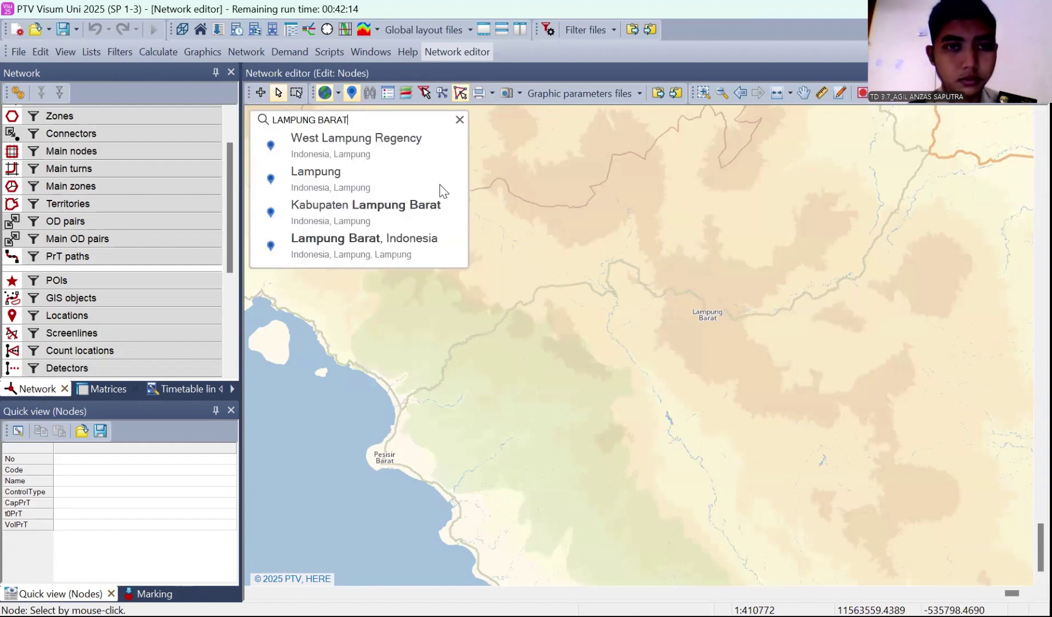
{"action": "left_click", "coordinate": [401, 238]}
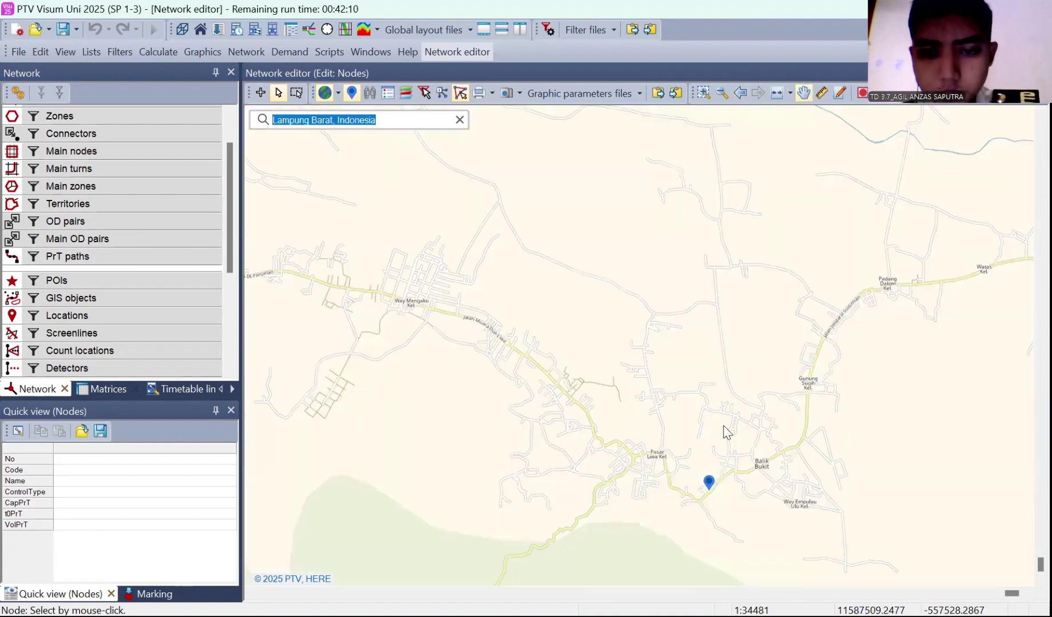
{"action": "left_click", "coordinate": [795, 70]}
{"action": "left_click", "coordinate": [805, 96]}
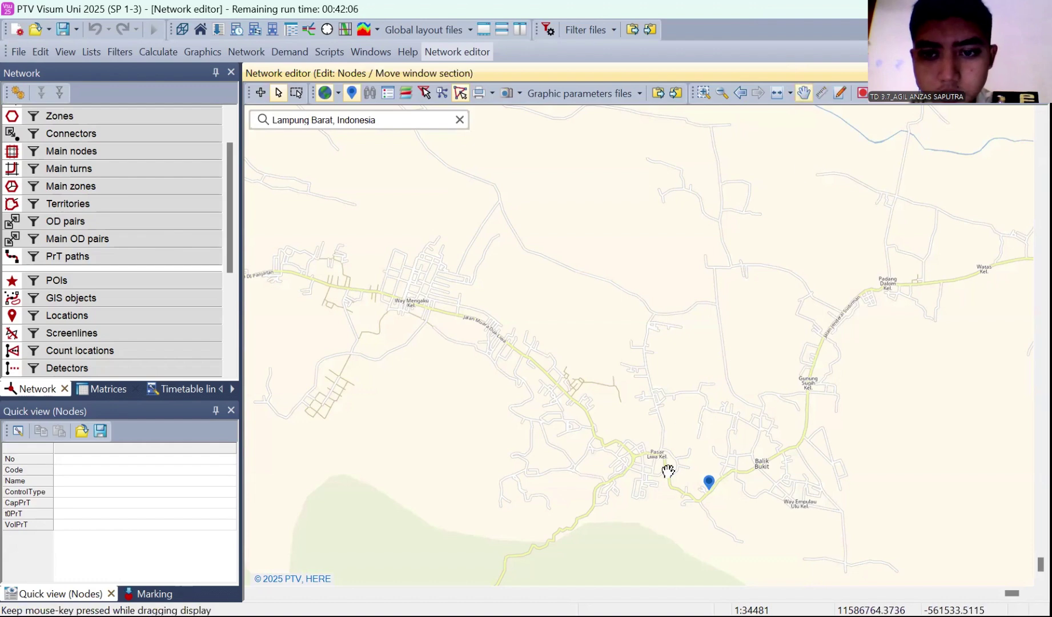
{"action": "mouse_move", "coordinate": [685, 463]}
{"action": "left_mouse_down"}
{"action": "mouse_move", "coordinate": [630, 399]}
{"action": "mouse_move", "coordinate": [631, 422]}
{"action": "left_mouse_up"}
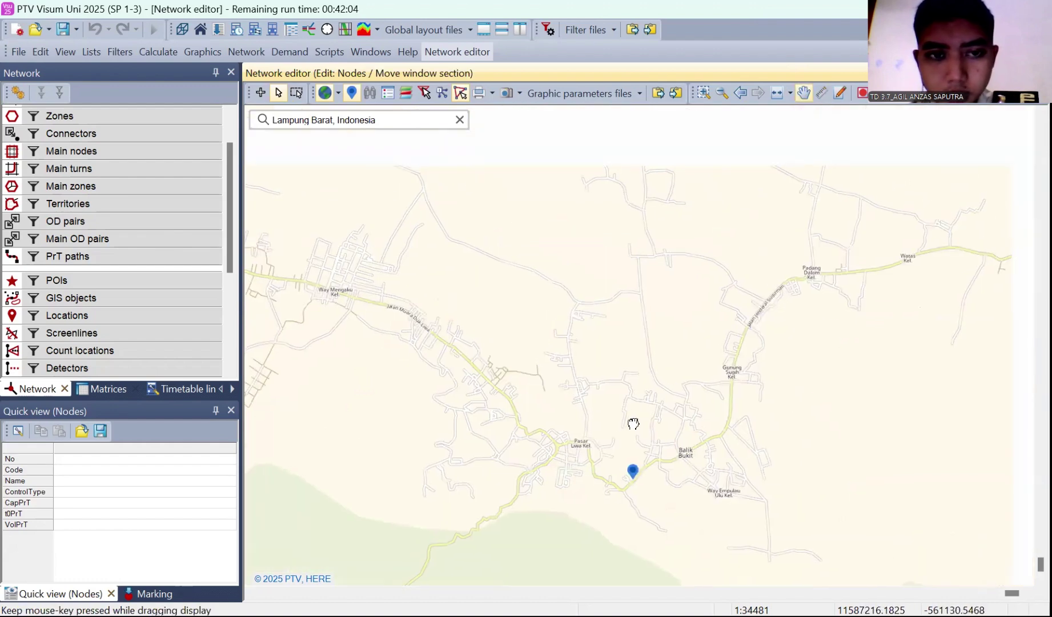
{"action": "left_click", "coordinate": [809, 94]}
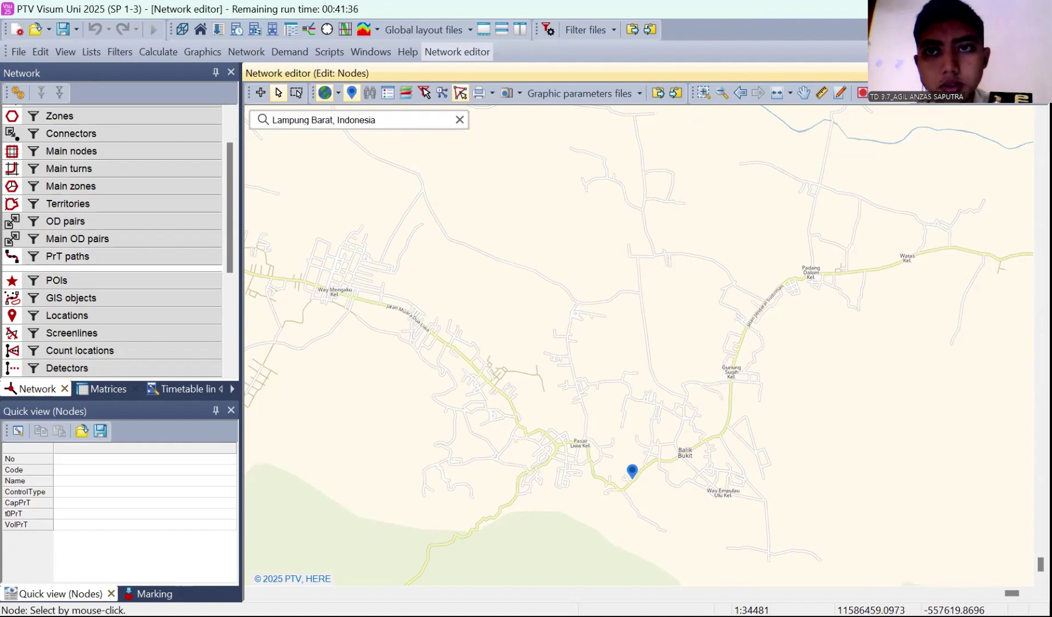
{"action": "left_click", "coordinate": [804, 93]}
{"action": "left_click_drag", "start_coordinate": [514, 343], "coordinate": [588, 377]}
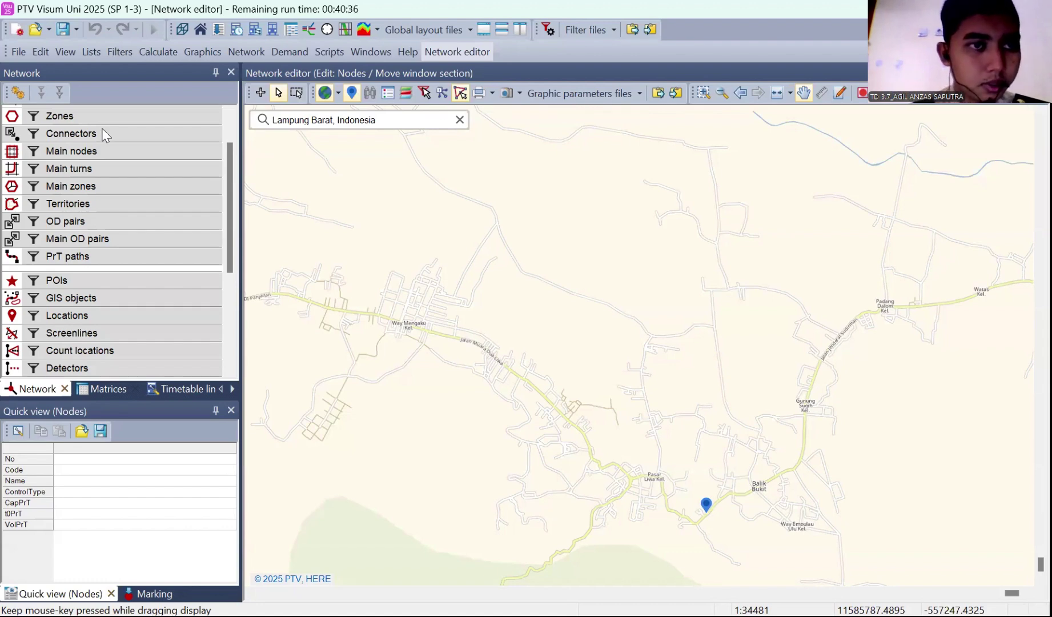
Insert four nodes along the minor road northeast of Way Mengaku, working from its northwestern end toward the southeast
{"action": "scroll", "coordinate": [109, 122], "scroll_direction": "up", "scroll_amount": 1}
{"action": "left_click", "coordinate": [118, 116]}
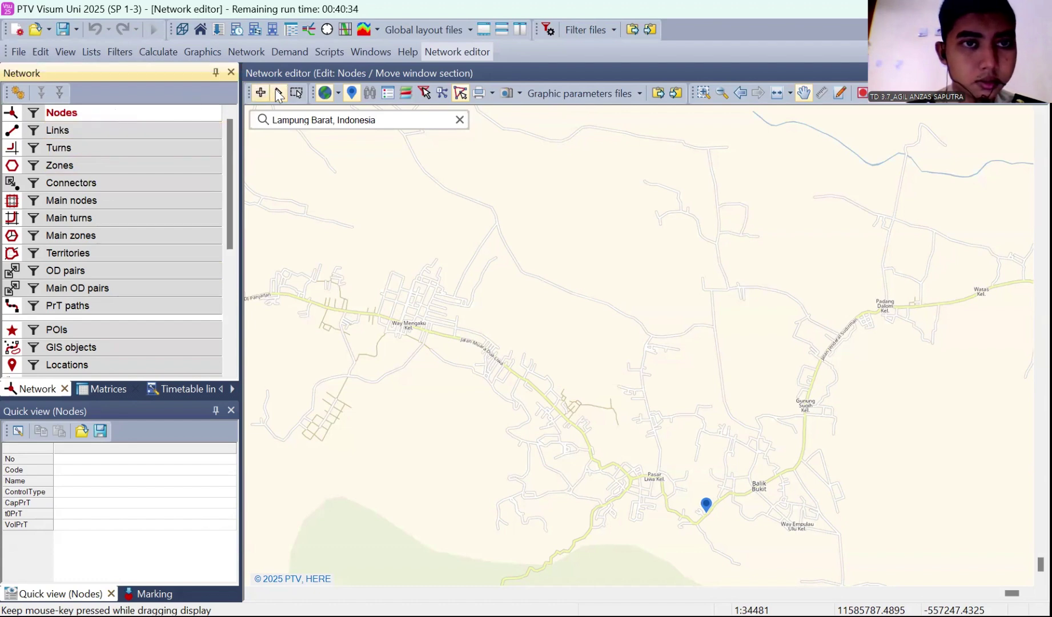
{"action": "left_click", "coordinate": [262, 93]}
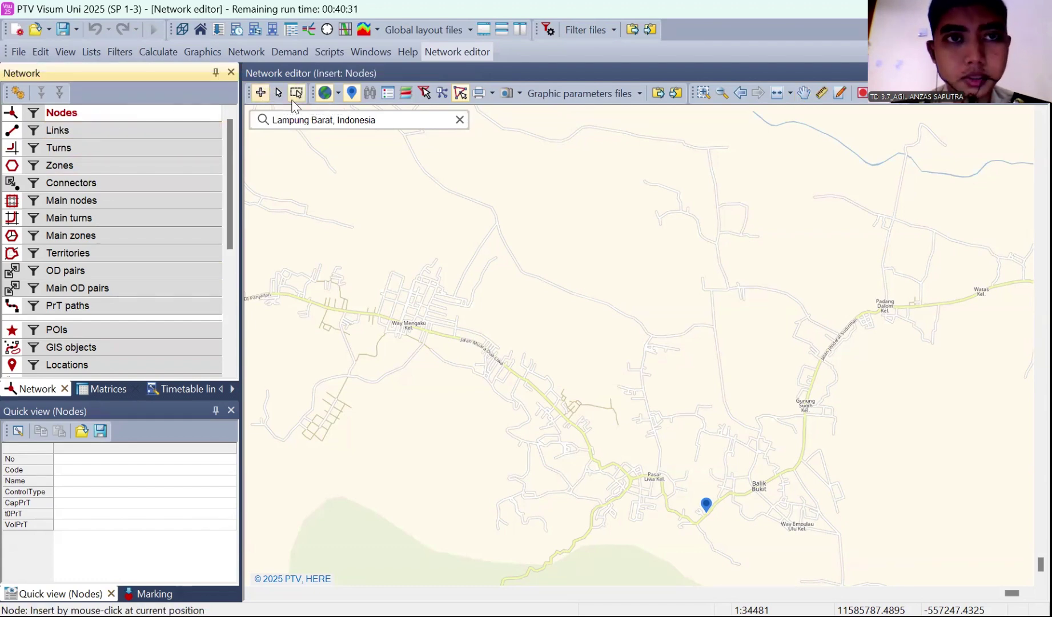
{"action": "left_click", "coordinate": [413, 146]}
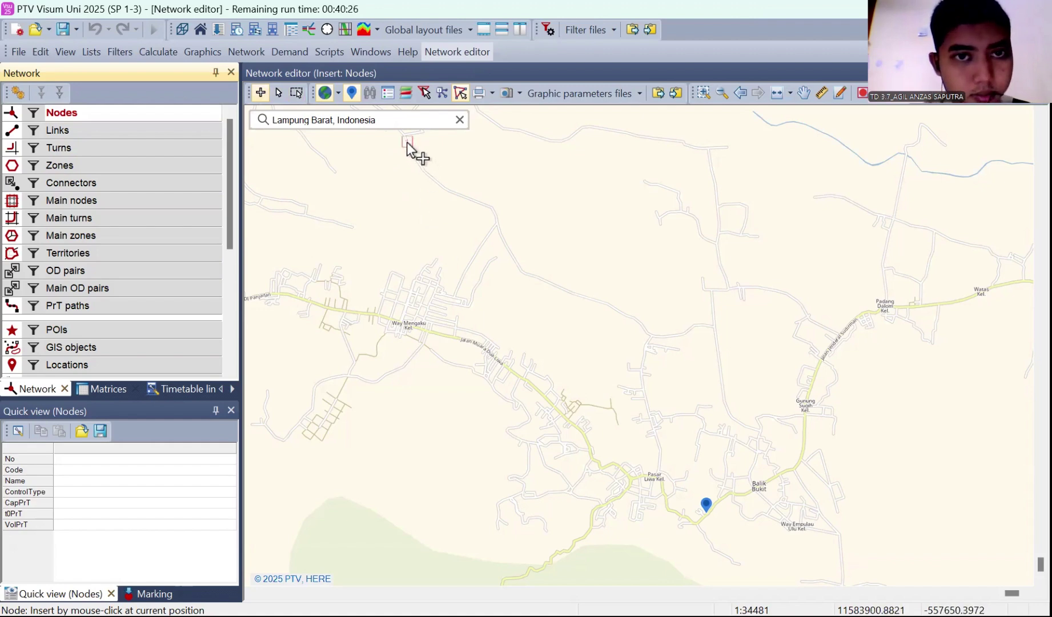
{"action": "left_click", "coordinate": [474, 205]}
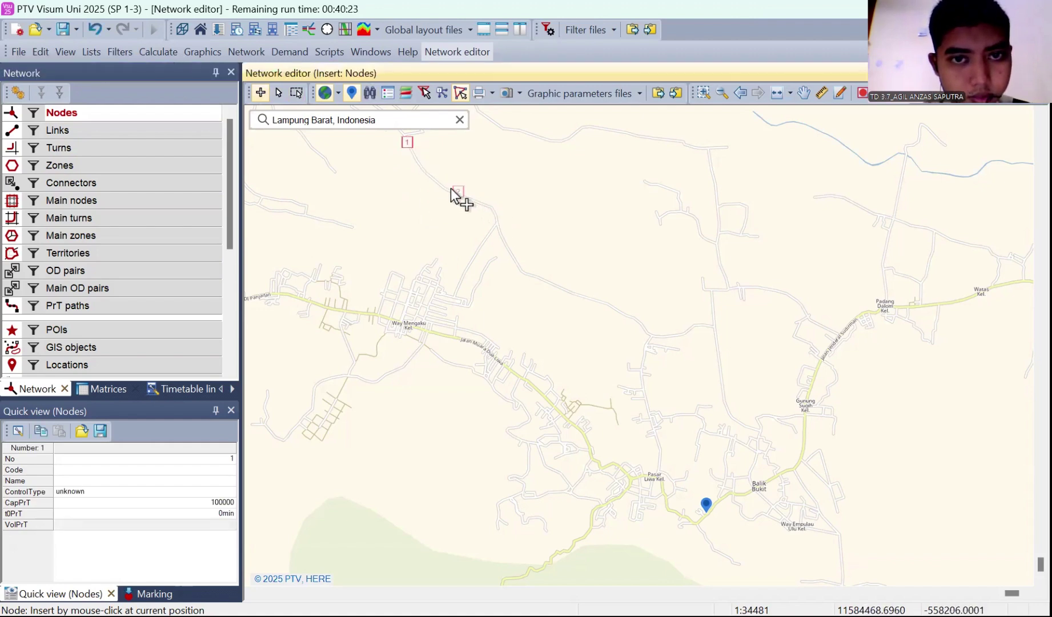
{"action": "left_click", "coordinate": [498, 223]}
{"action": "left_click", "coordinate": [523, 269]}
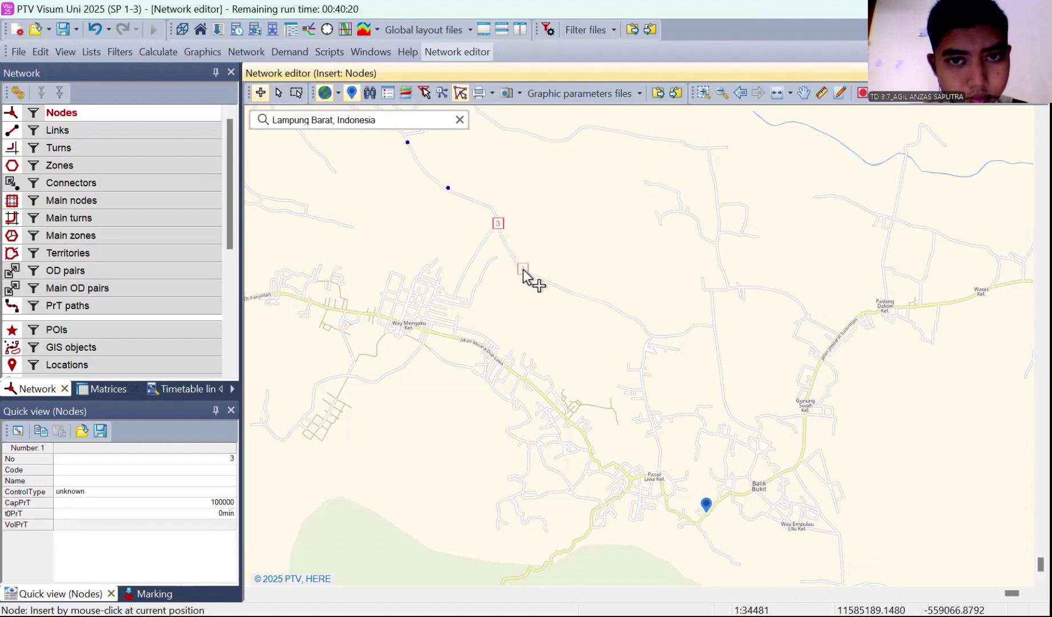
Continue with five nodes along the minor roads eastward, past the north-south road, up to Jalan Jenderal Sudirman
{"action": "left_click", "coordinate": [615, 299]}
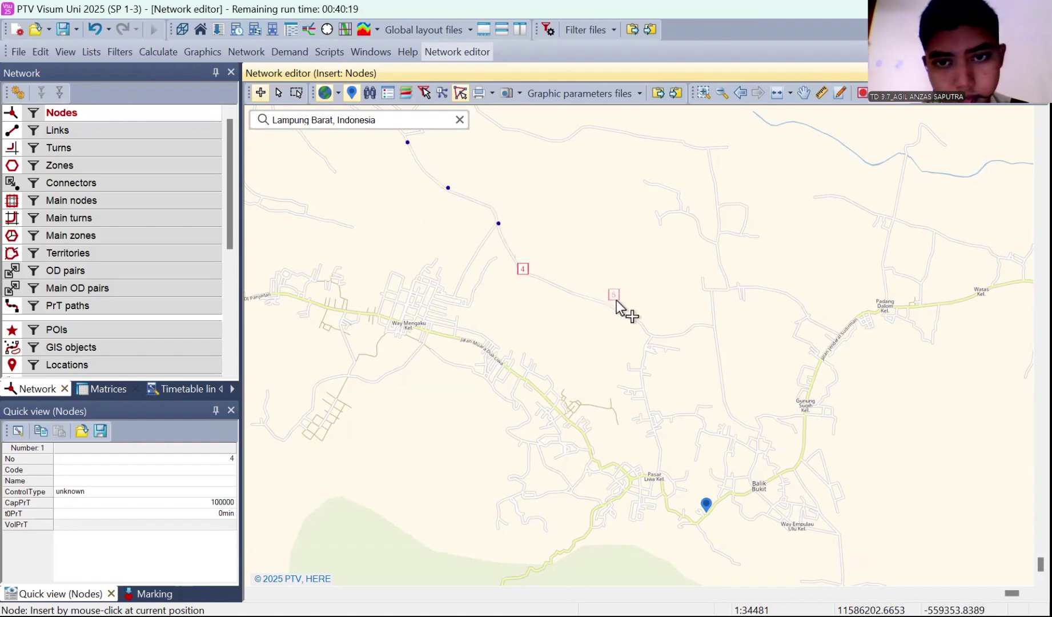
{"action": "left_click", "coordinate": [649, 331]}
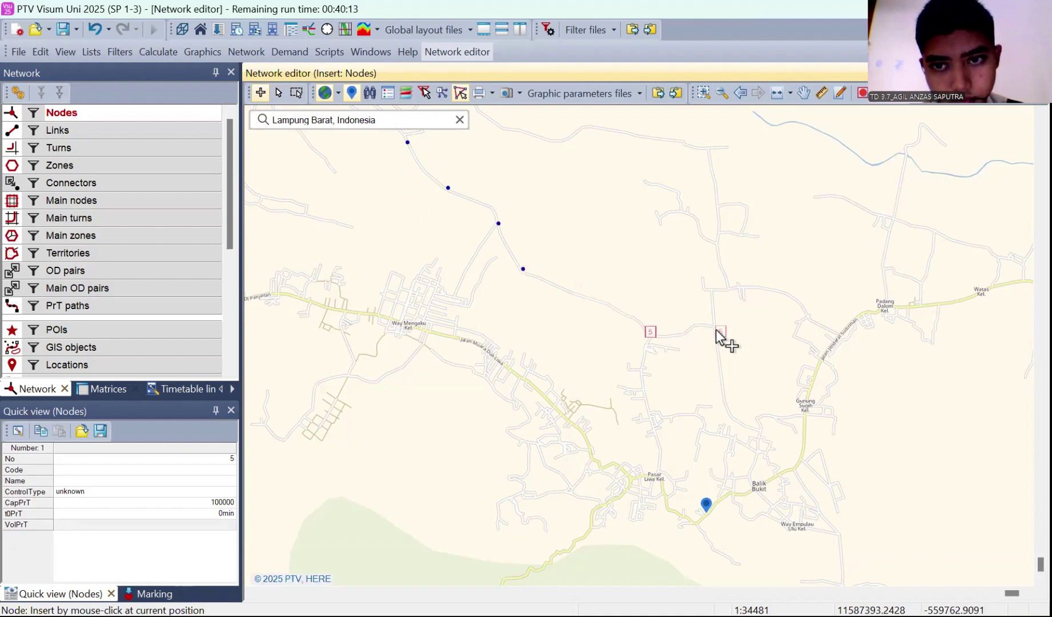
{"action": "left_click", "coordinate": [716, 329]}
{"action": "left_click", "coordinate": [712, 290]}
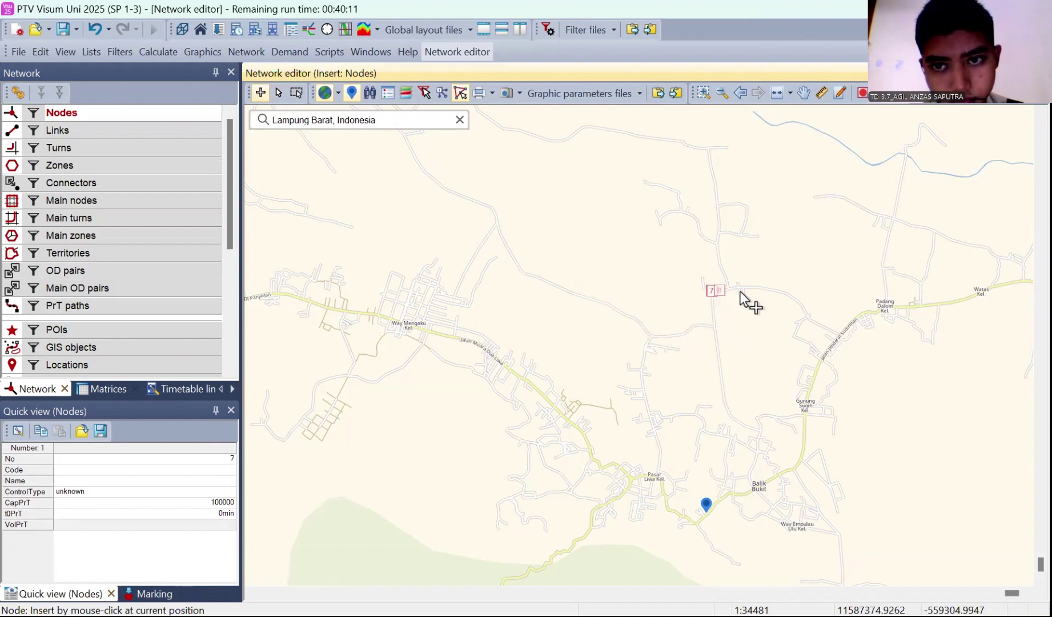
{"action": "left_click", "coordinate": [807, 314]}
{"action": "left_click", "coordinate": [839, 335]}
Insert six nodes from the southern part of Jalan Jenderal Sudirman, past Gunung Sugih, to the main road at Balik Bukit
{"action": "left_click", "coordinate": [822, 360]}
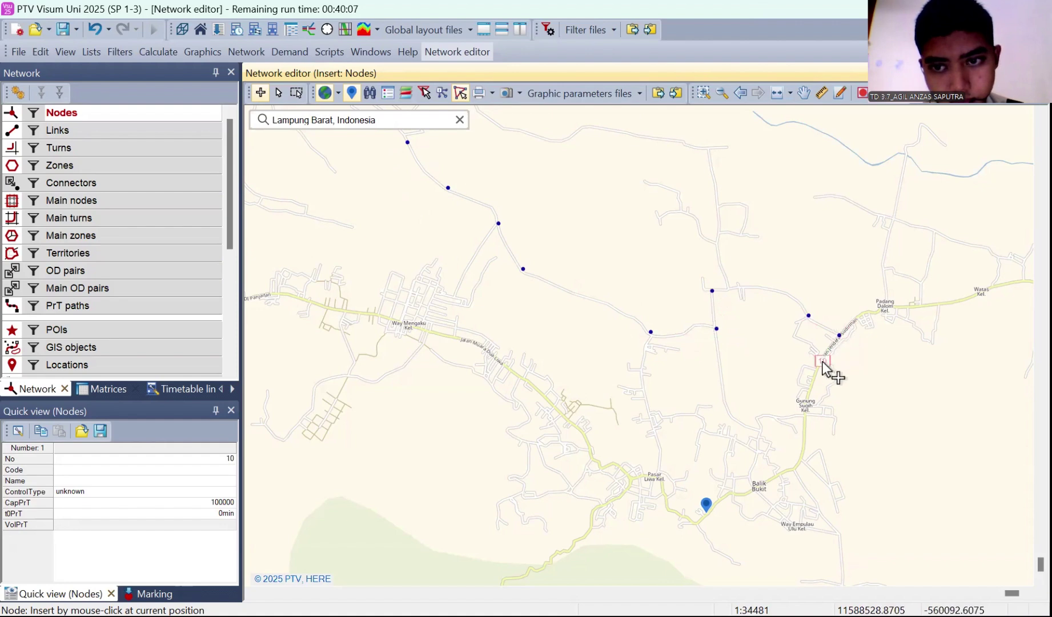
{"action": "left_click", "coordinate": [811, 347]}
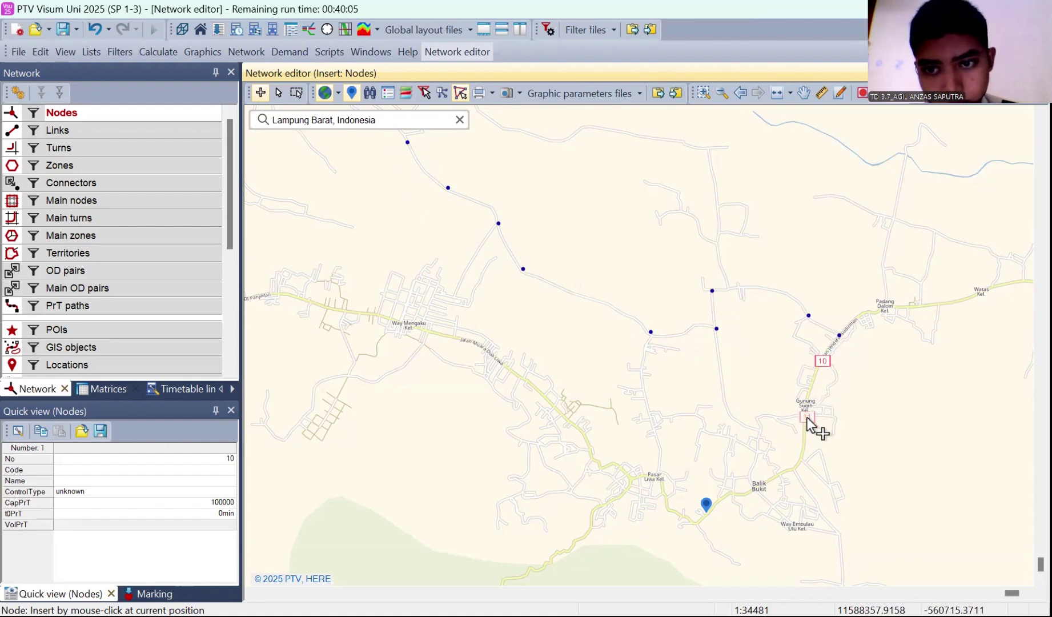
{"action": "left_click", "coordinate": [826, 394]}
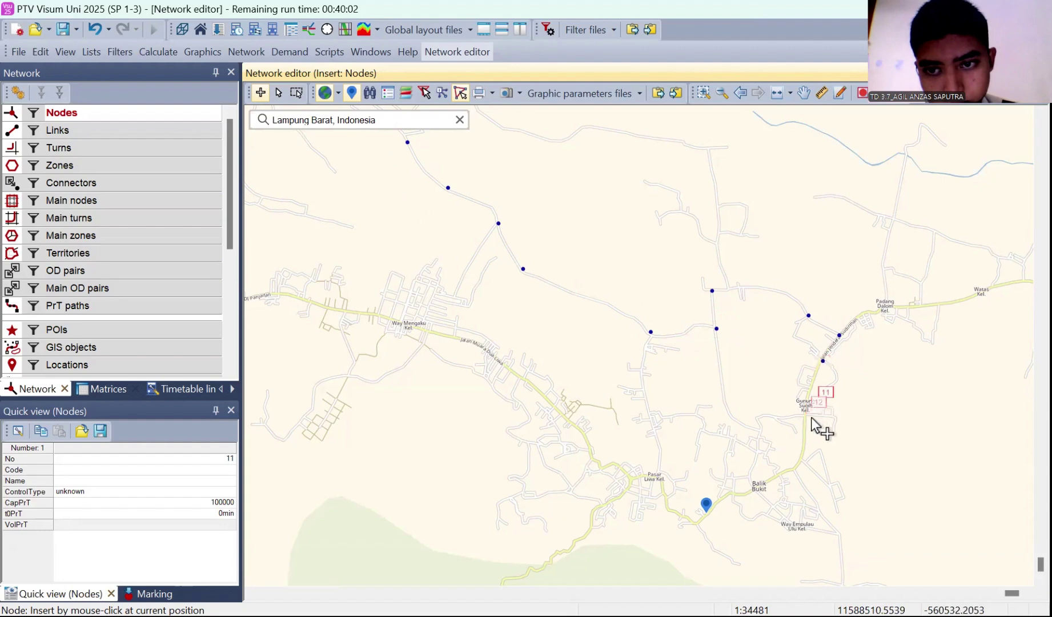
{"action": "left_click", "coordinate": [810, 416]}
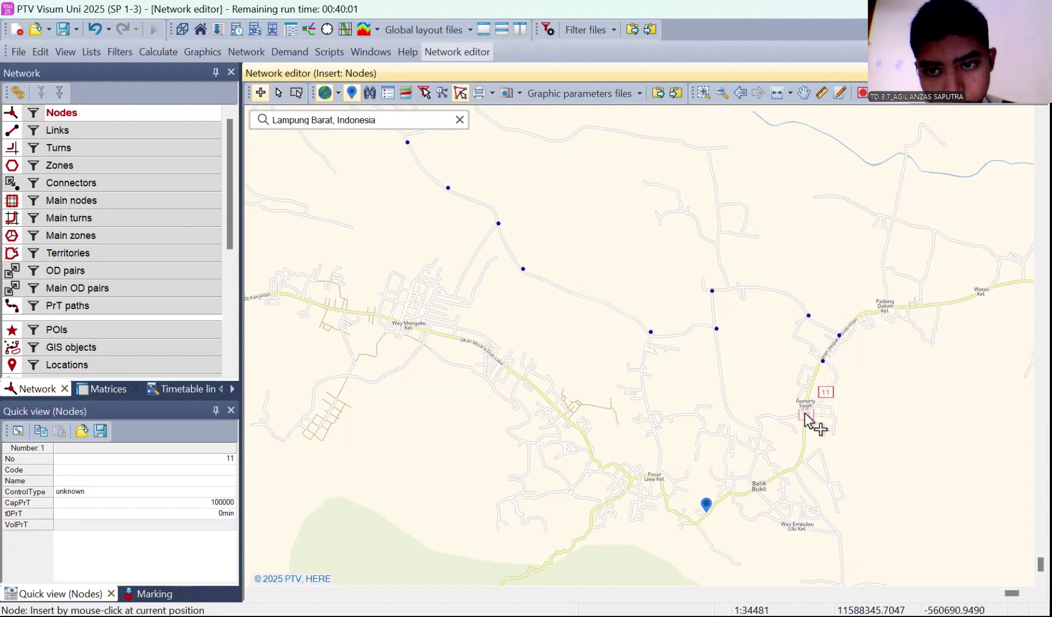
{"action": "left_click", "coordinate": [804, 461]}
{"action": "left_click", "coordinate": [792, 469]}
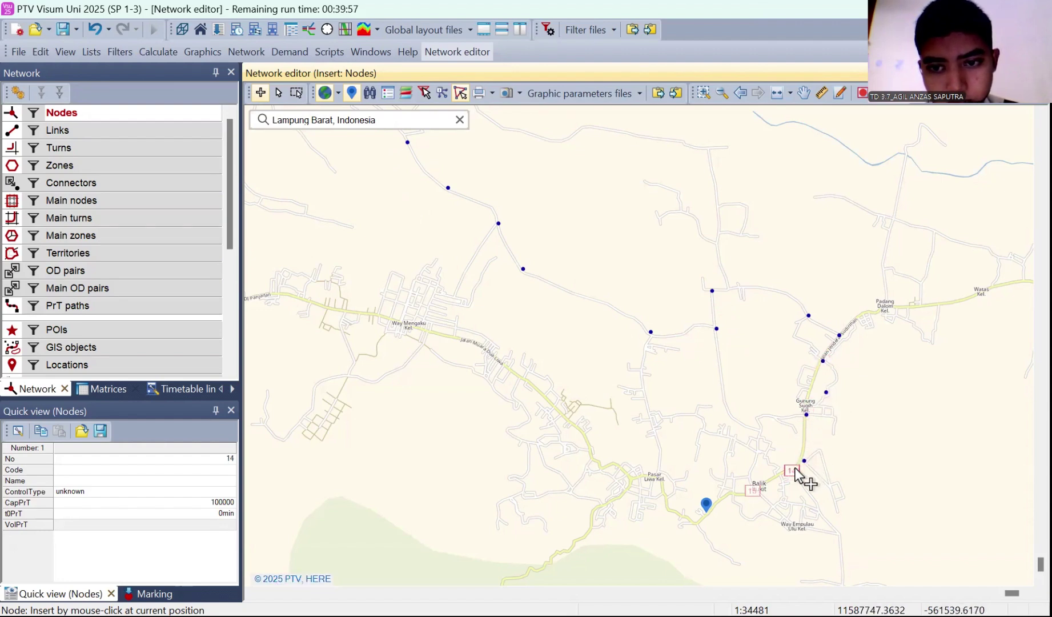
{"action": "left_click", "coordinate": [794, 467]}
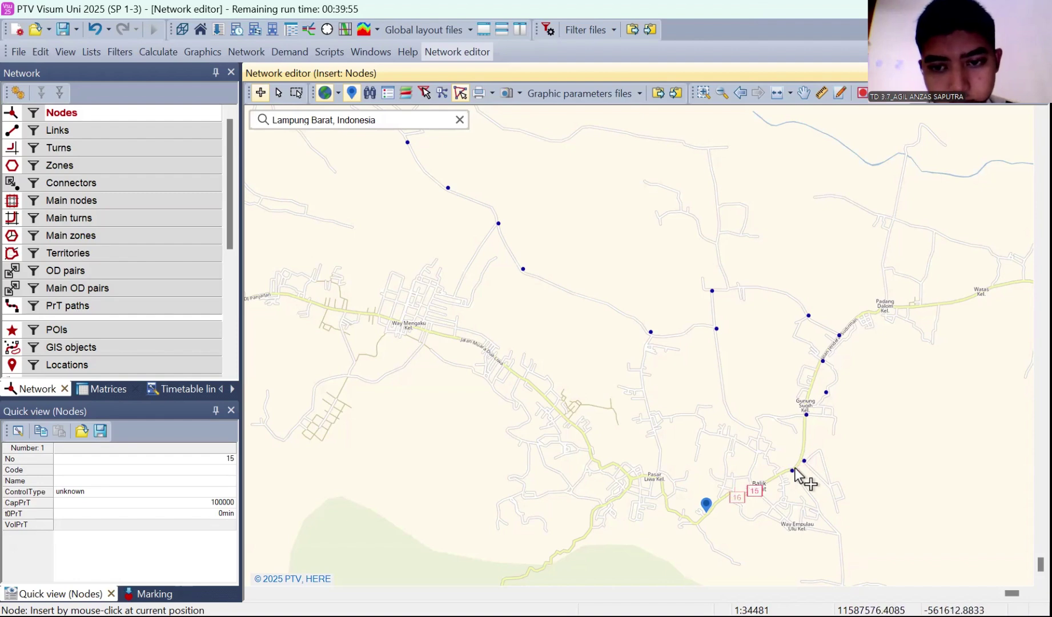
Insert four nodes along the main road from west of Balik Bukit to the junction at Pasar Liwa
{"action": "left_click", "coordinate": [717, 502]}
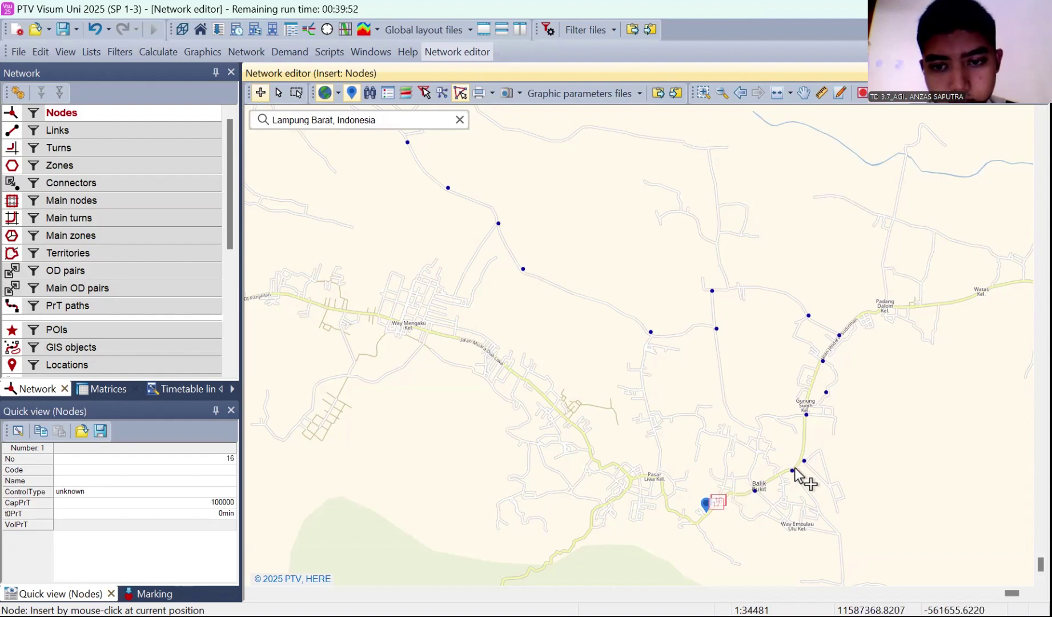
{"action": "left_click", "coordinate": [693, 521]}
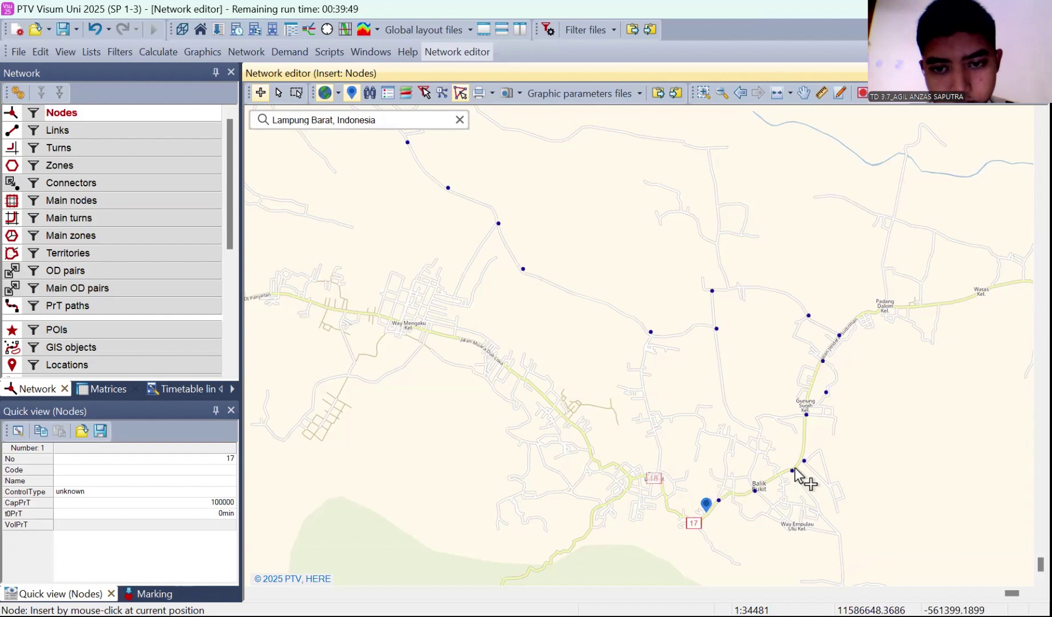
{"action": "left_click", "coordinate": [659, 475]}
{"action": "left_click", "coordinate": [631, 476]}
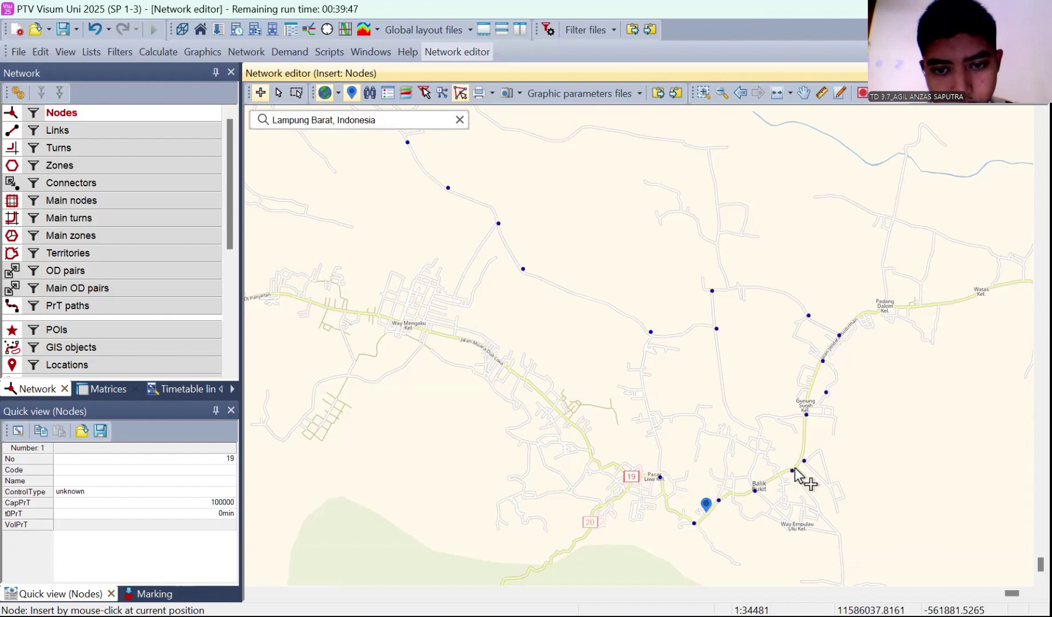
Insert four nodes west of Pasar Liwa: one on the southwest main road, one on a minor road, and two along the road heading northwest
{"action": "left_click", "coordinate": [594, 522]}
{"action": "left_click", "coordinate": [574, 485]}
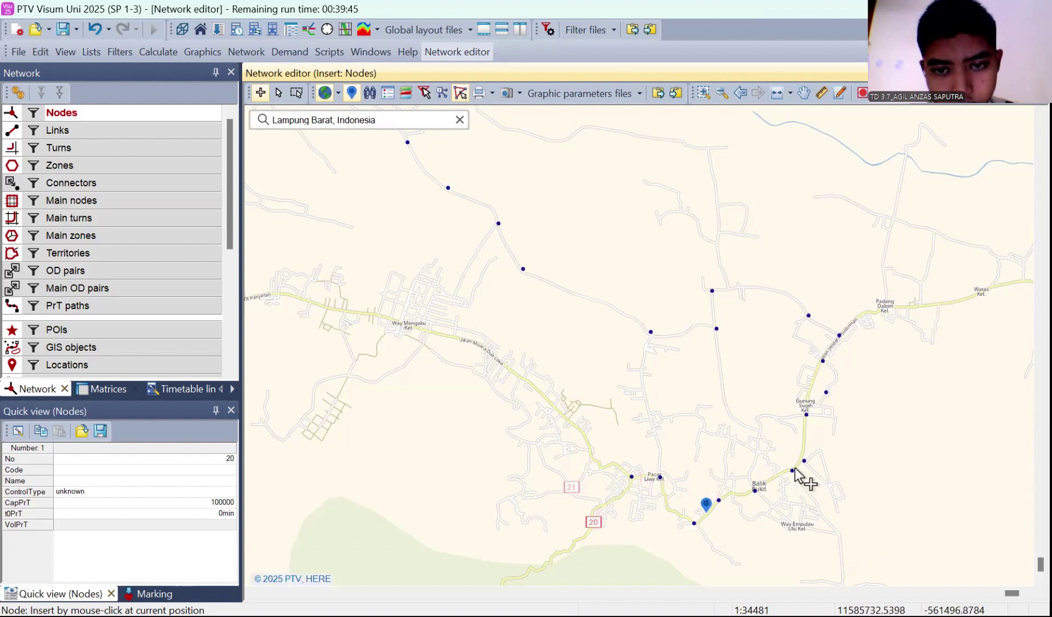
{"action": "left_click", "coordinate": [591, 454]}
{"action": "left_click", "coordinate": [552, 404]}
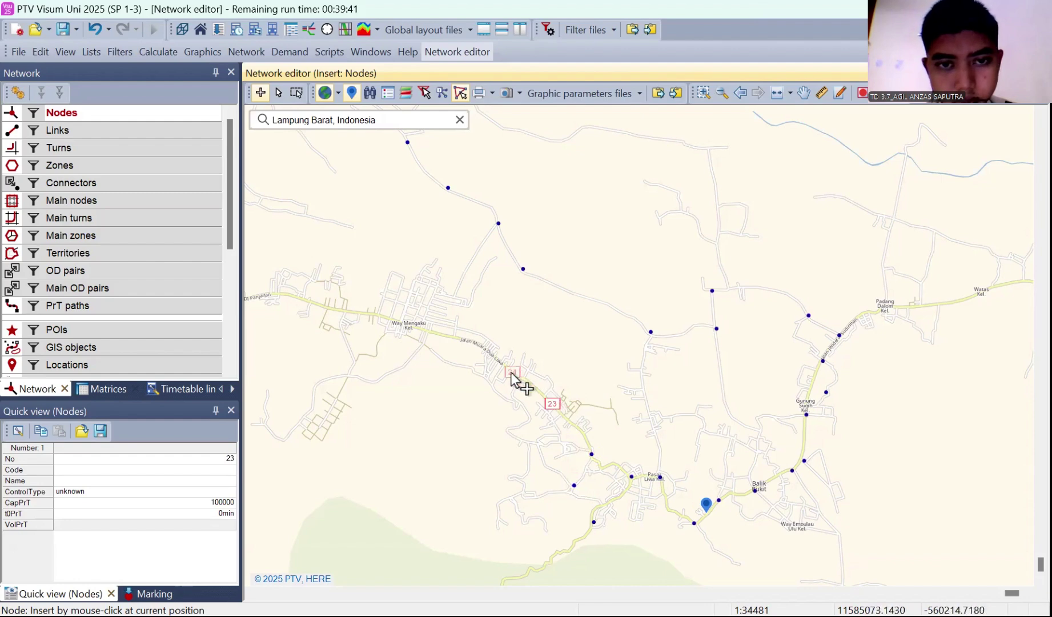
Insert five nodes along the main road from Jalan Muara Dua Liwa northwestward, through Way Mengaku to its western side
{"action": "left_click", "coordinate": [511, 371]}
{"action": "left_click", "coordinate": [456, 337]}
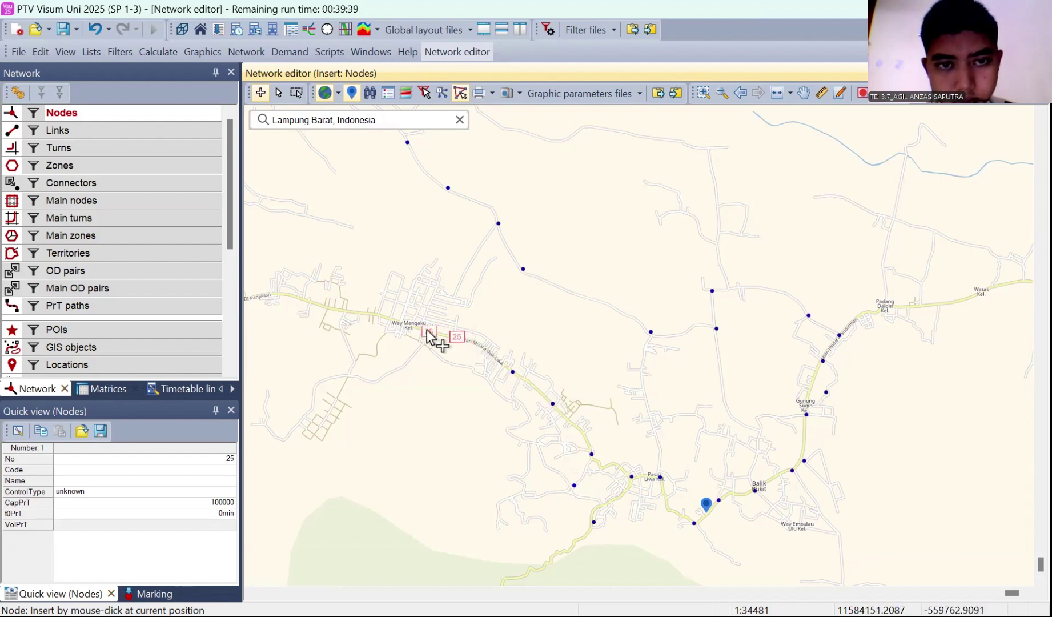
{"action": "left_click", "coordinate": [427, 329]}
{"action": "left_click", "coordinate": [398, 321]}
{"action": "left_click", "coordinate": [348, 310]}
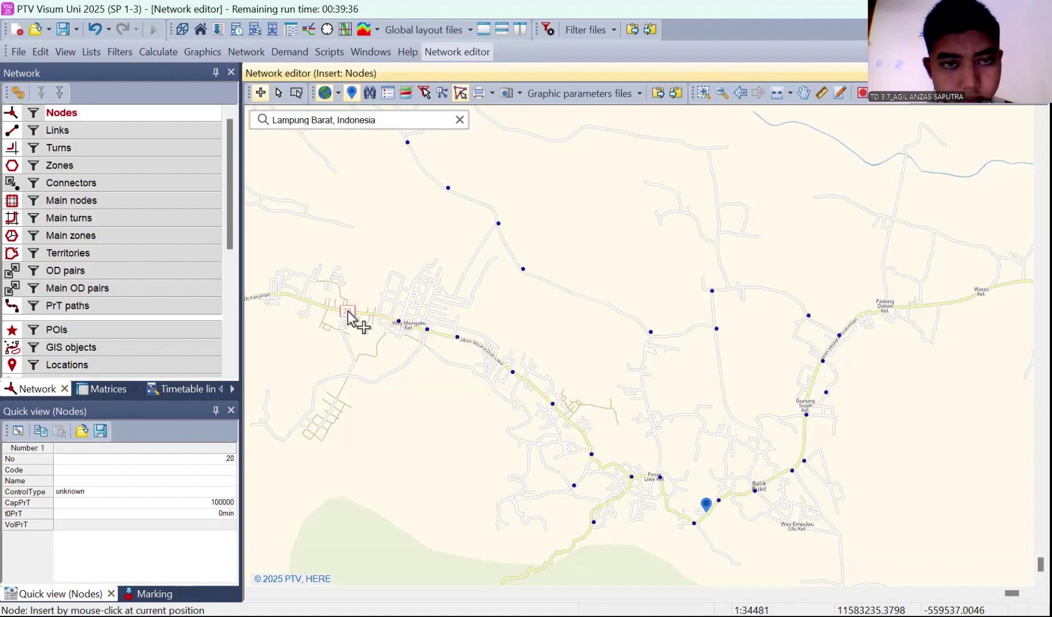
Insert two nodes at the minor roads north of Way Mengaku and three along the side road on its northeastern side
{"action": "left_click", "coordinate": [352, 220]}
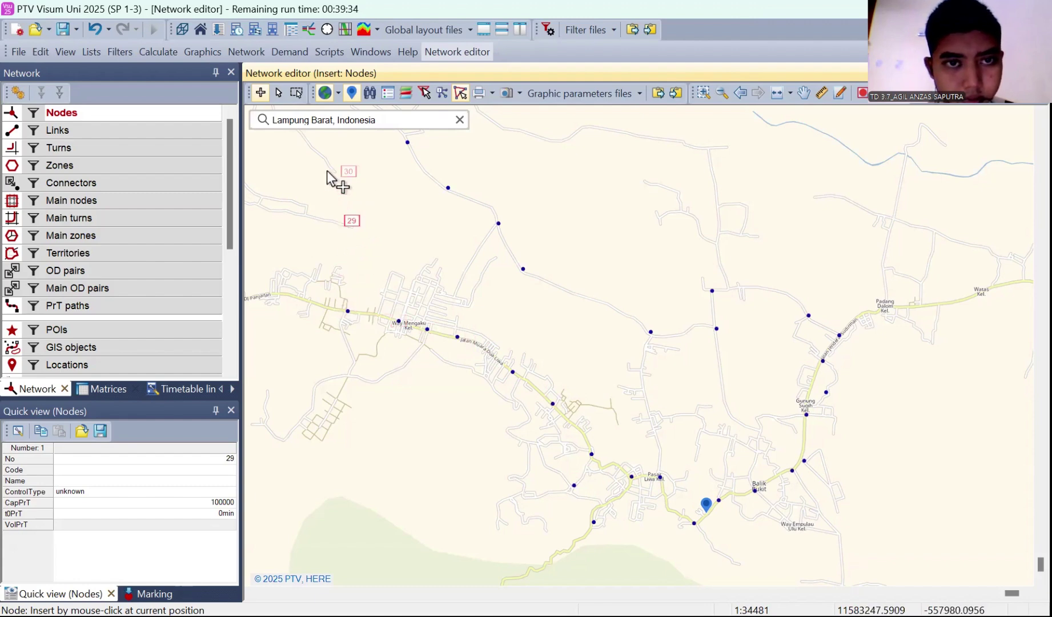
{"action": "left_click", "coordinate": [340, 171]}
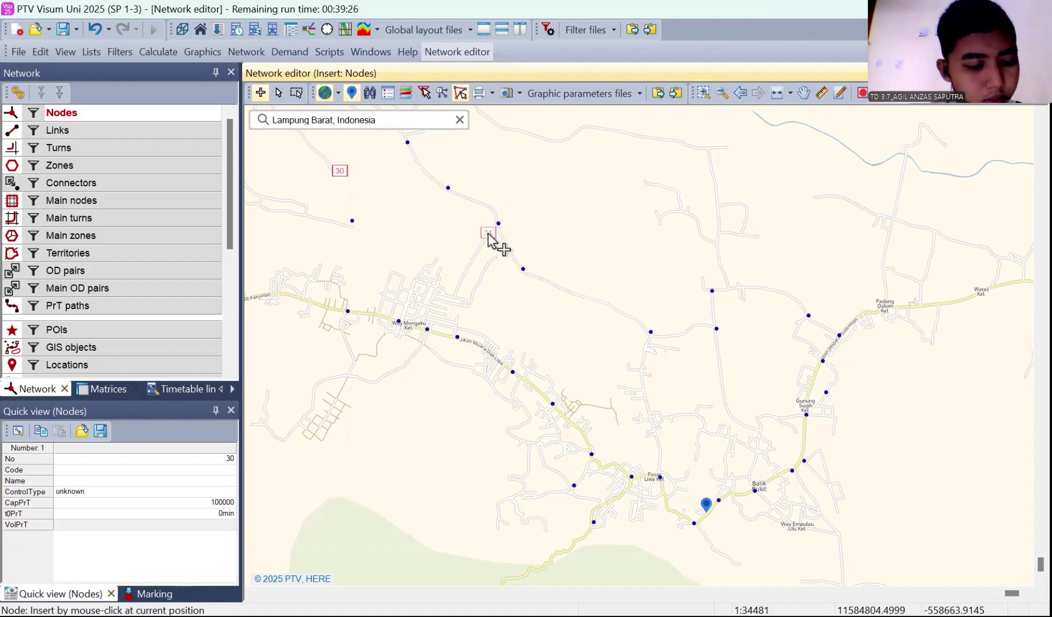
{"action": "left_click", "coordinate": [480, 251]}
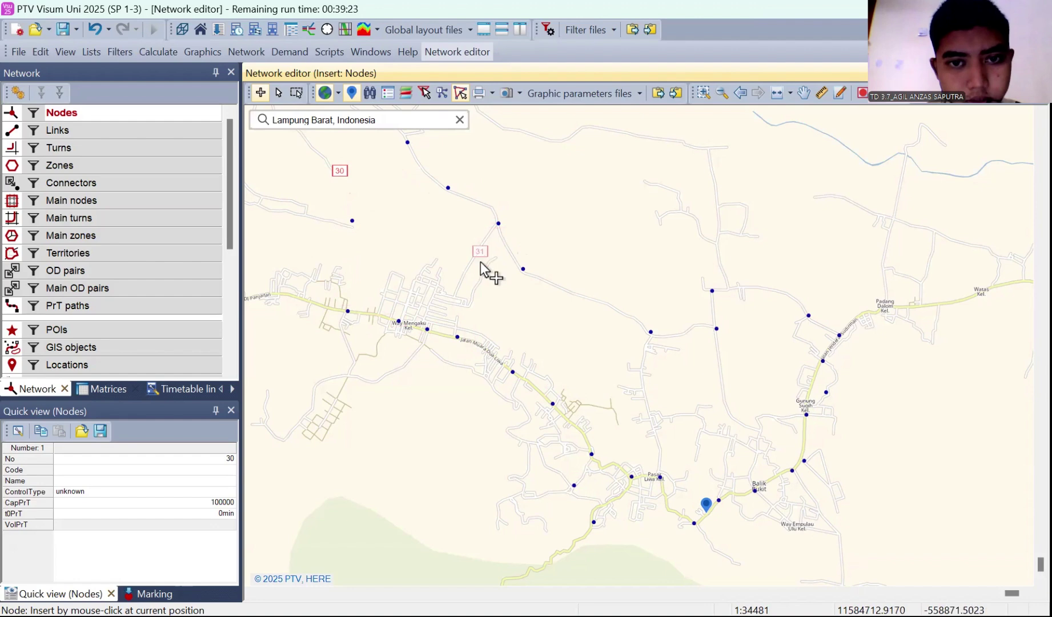
{"action": "left_click", "coordinate": [461, 288]}
{"action": "left_click", "coordinate": [436, 295]}
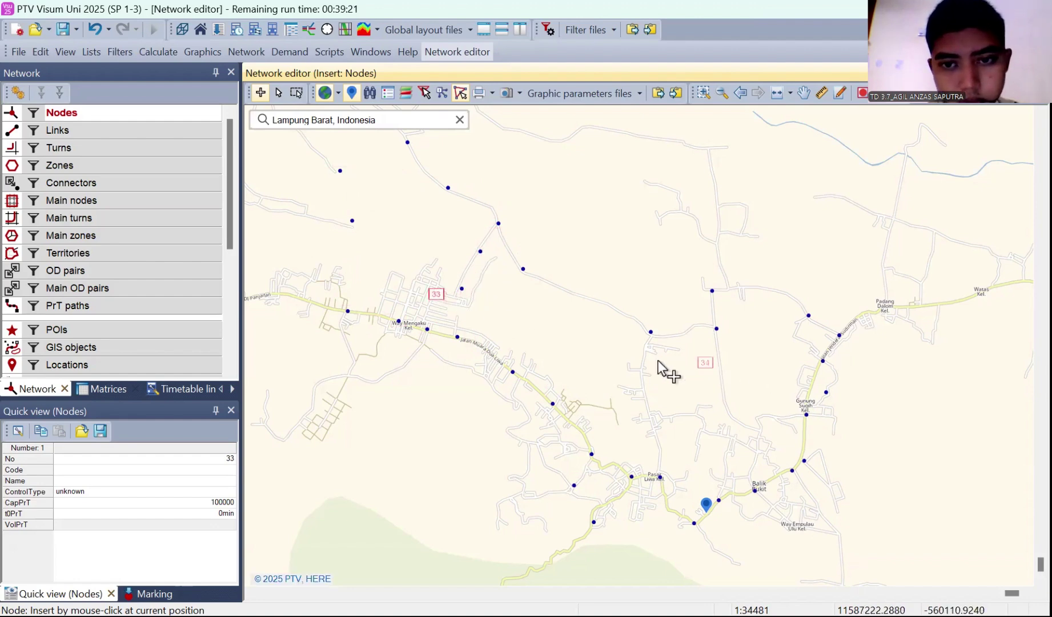
Insert three nodes down the minor road to Pasar Liwa and three down the north-south road toward Balik Bukit
{"action": "left_click", "coordinate": [638, 368]}
{"action": "left_click", "coordinate": [653, 414]}
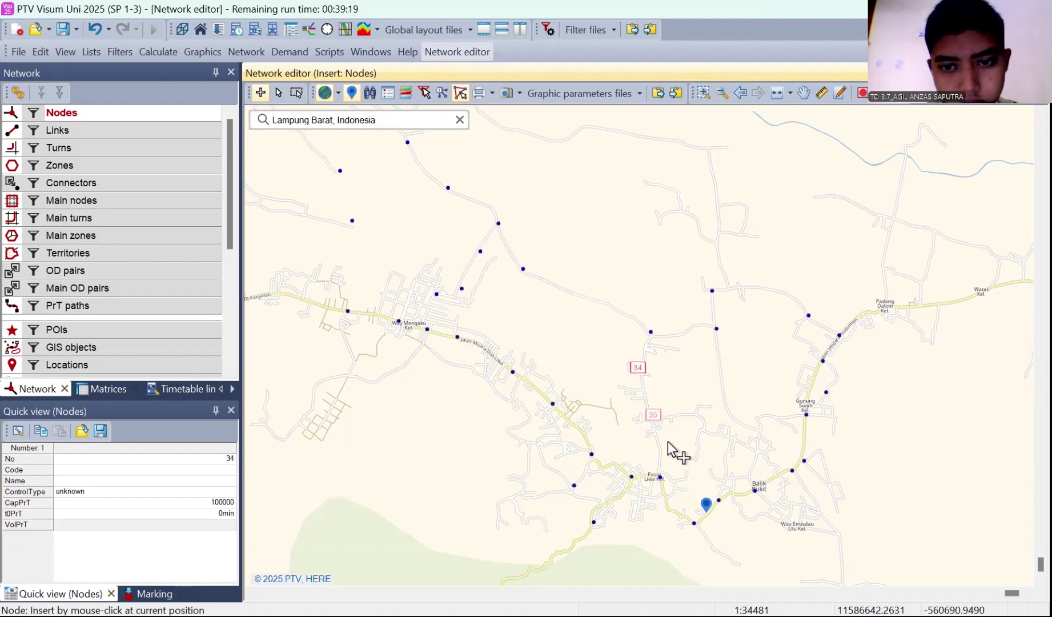
{"action": "left_click", "coordinate": [661, 470]}
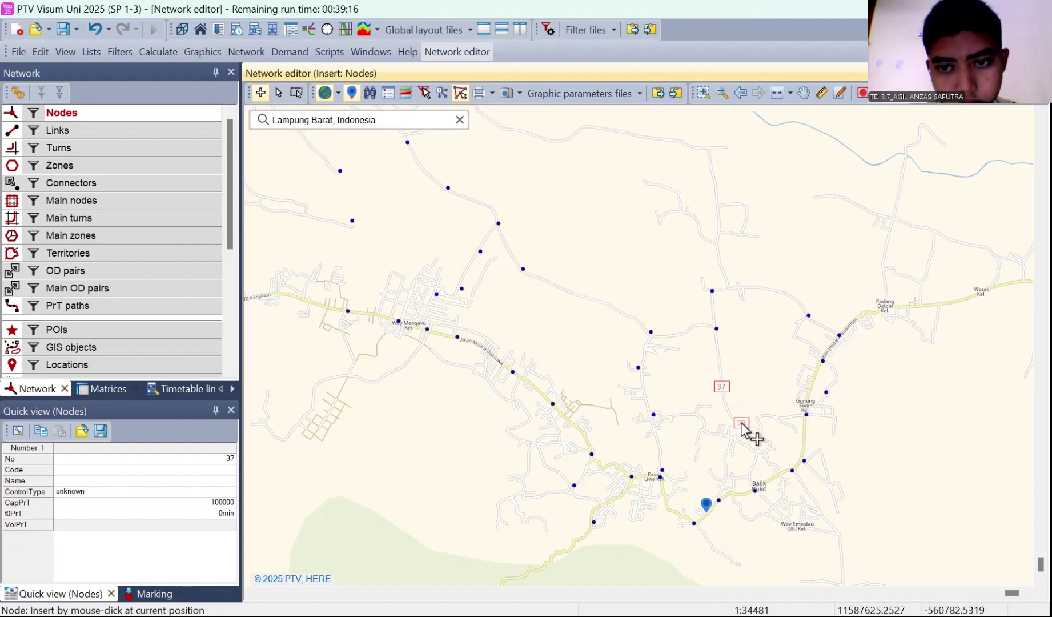
{"action": "left_click", "coordinate": [740, 423]}
{"action": "left_click", "coordinate": [774, 458]}
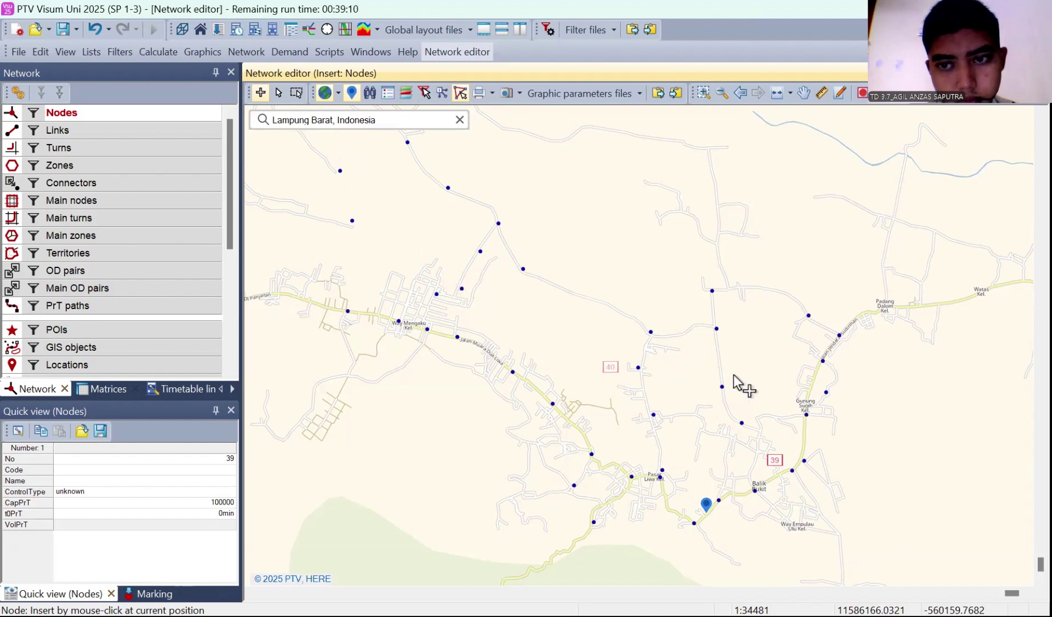
Insert two nodes just west of Jalan Jenderal Sudirman, north of Gunung Sugih
{"action": "left_click", "coordinate": [806, 415]}
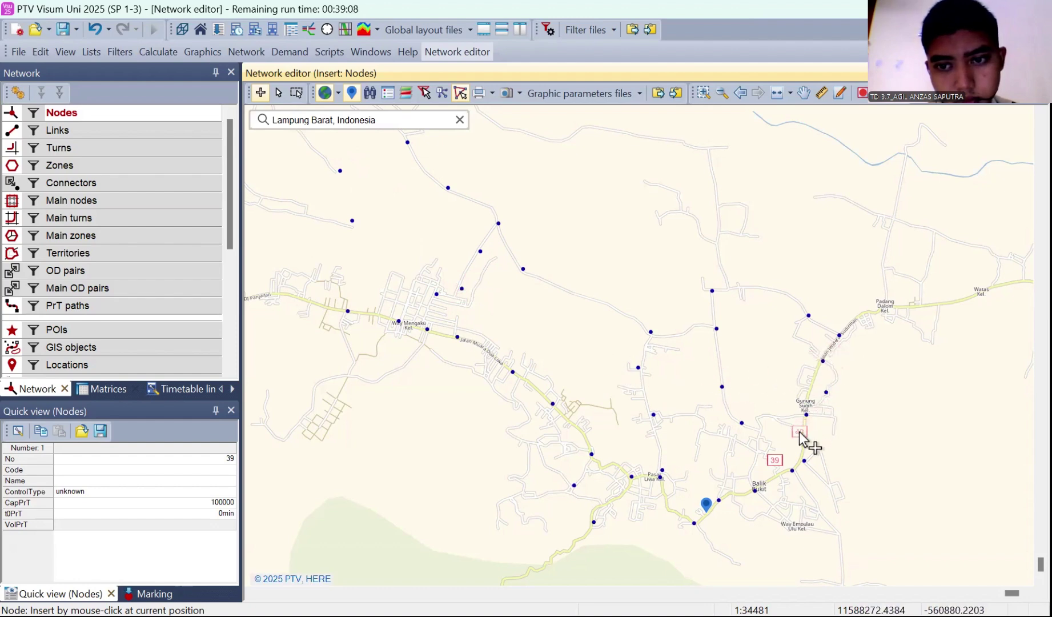
{"action": "left_click", "coordinate": [807, 318]}
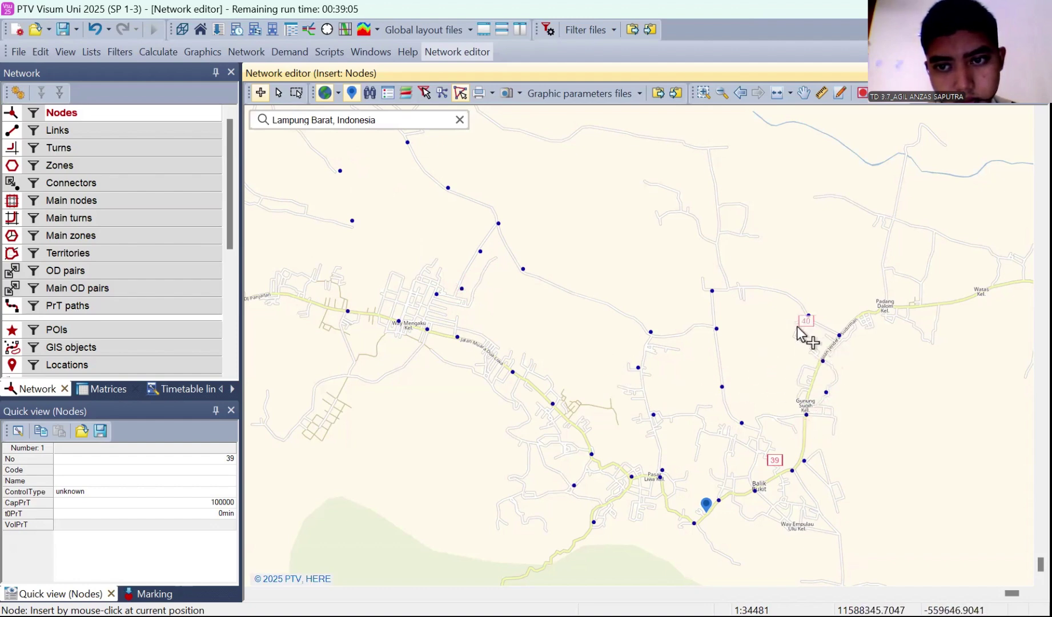
{"action": "left_click", "coordinate": [810, 347]}
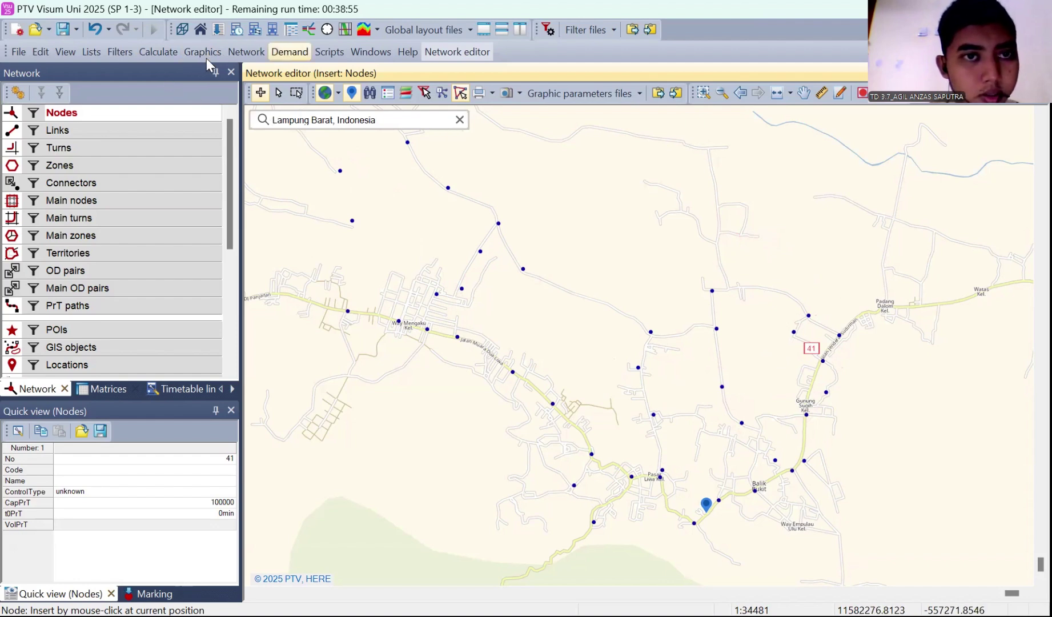
Start a new transport system with LRT as both its code and its name
{"action": "left_click", "coordinate": [290, 52]}
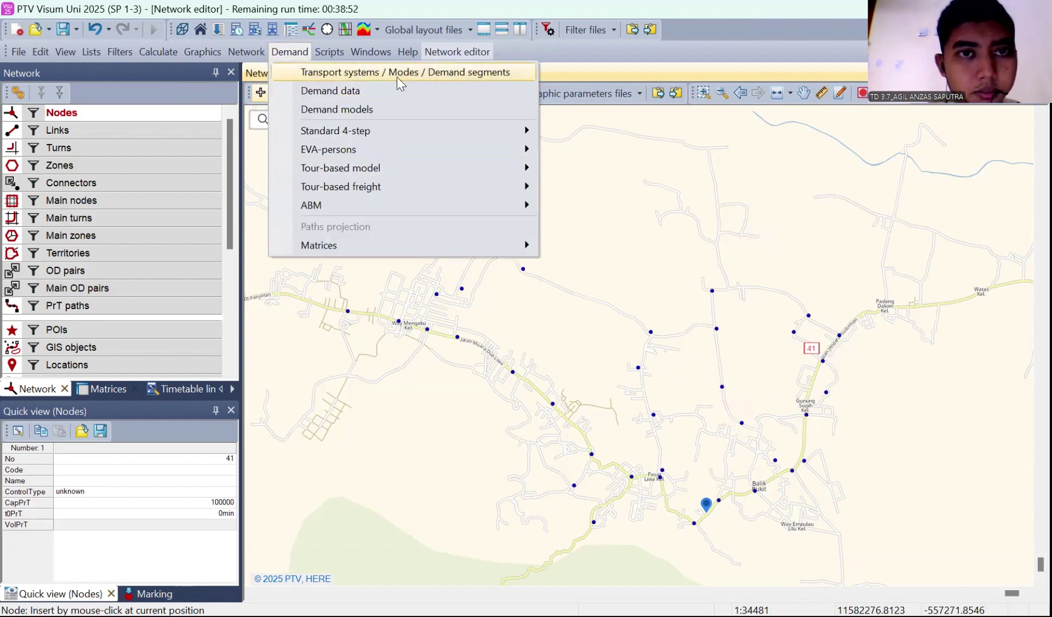
{"action": "left_click", "coordinate": [398, 78]}
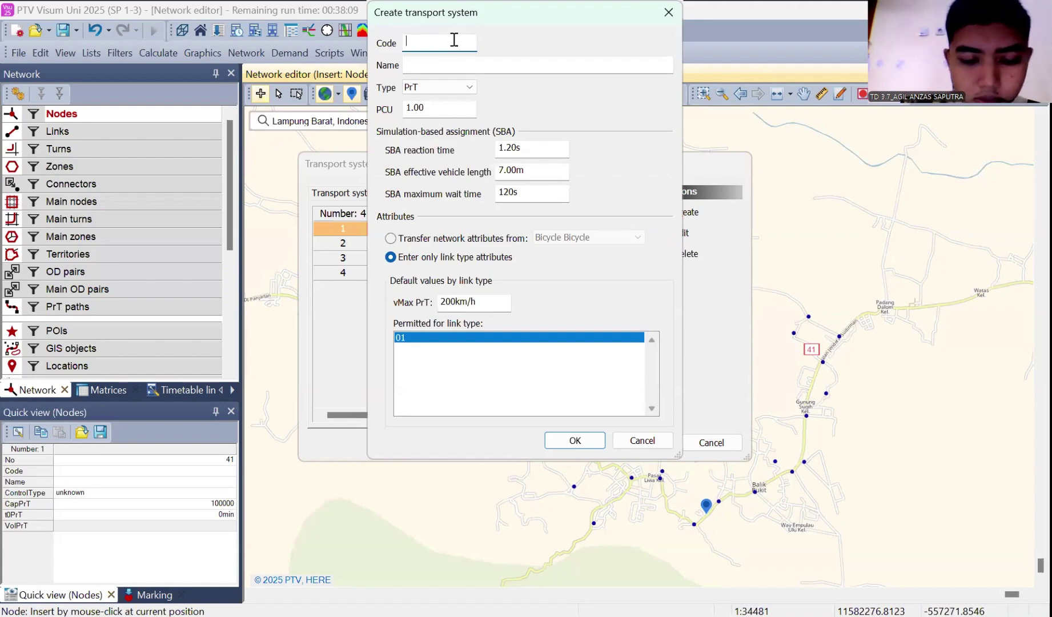
{"action": "type", "text": "L"}
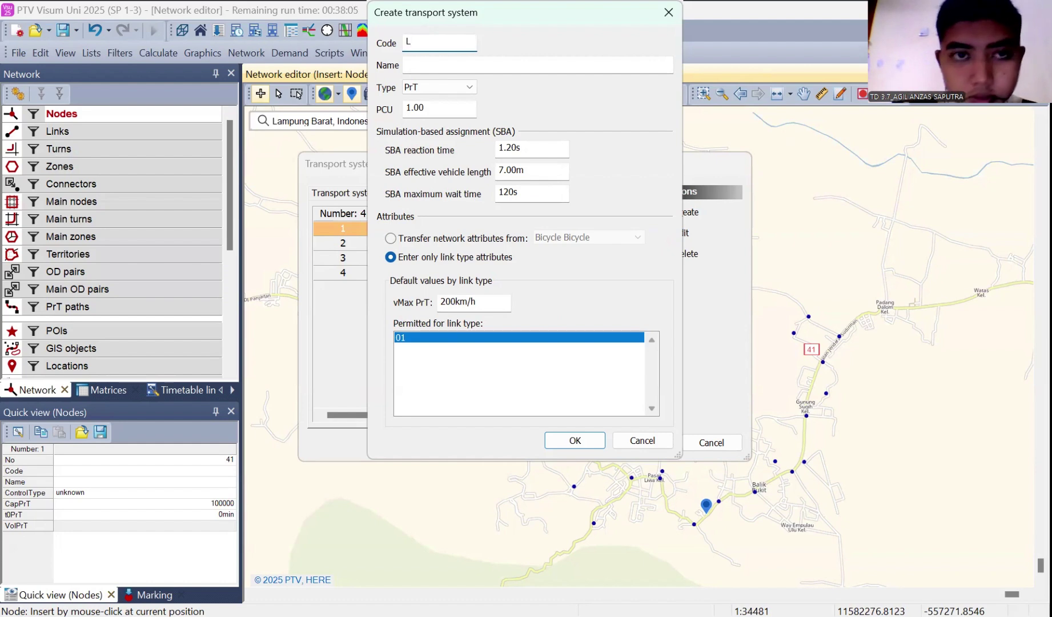
{"action": "type", "text": "RT"}
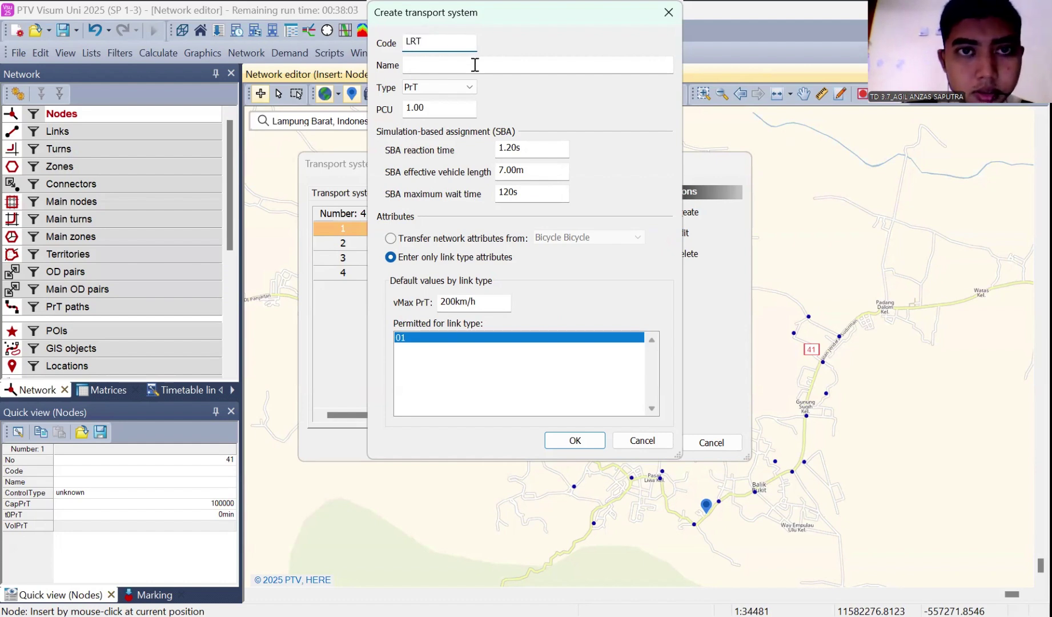
{"action": "left_click", "coordinate": [475, 65]}
{"action": "type", "text": "LRT"}
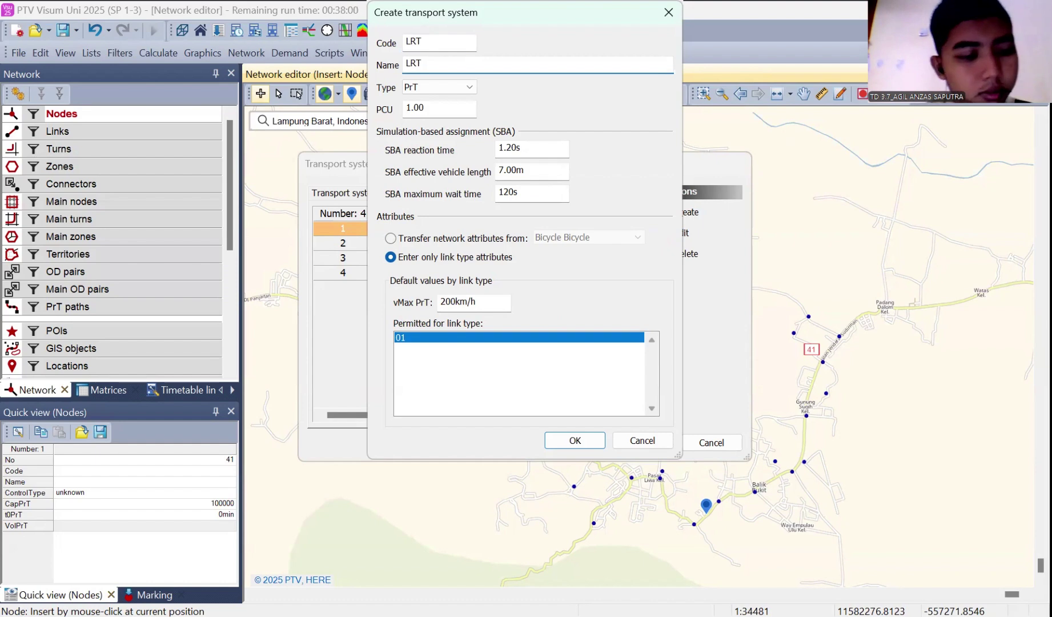
Set the LRT transport system's type to PuT, permit it for mode X PuT, and accept the transport system changes
{"action": "left_click", "coordinate": [470, 88]}
{"action": "left_click", "coordinate": [460, 108]}
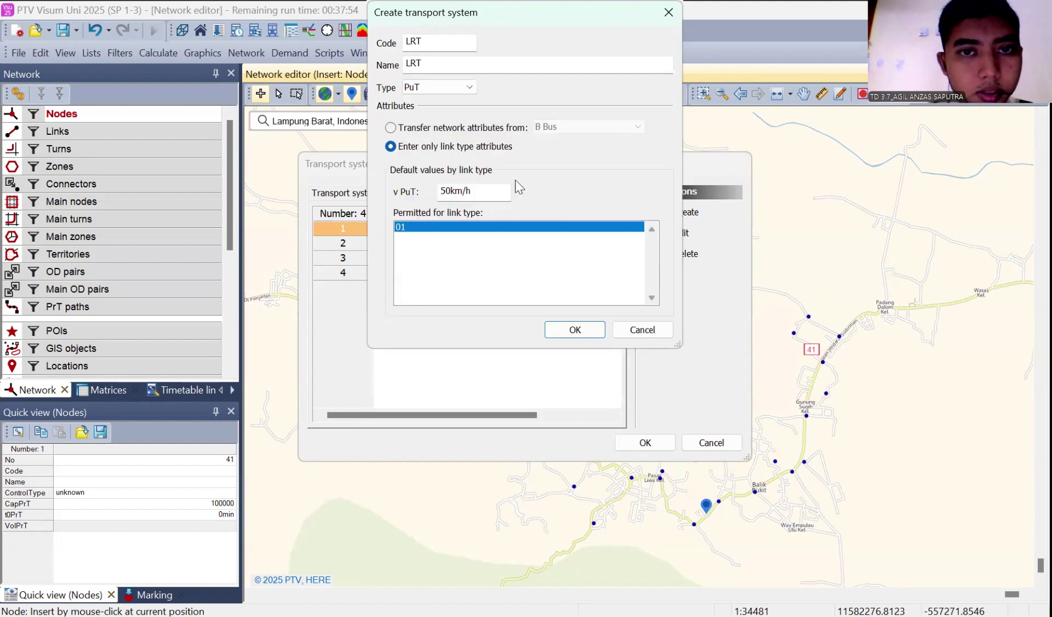
{"action": "left_click", "coordinate": [575, 330]}
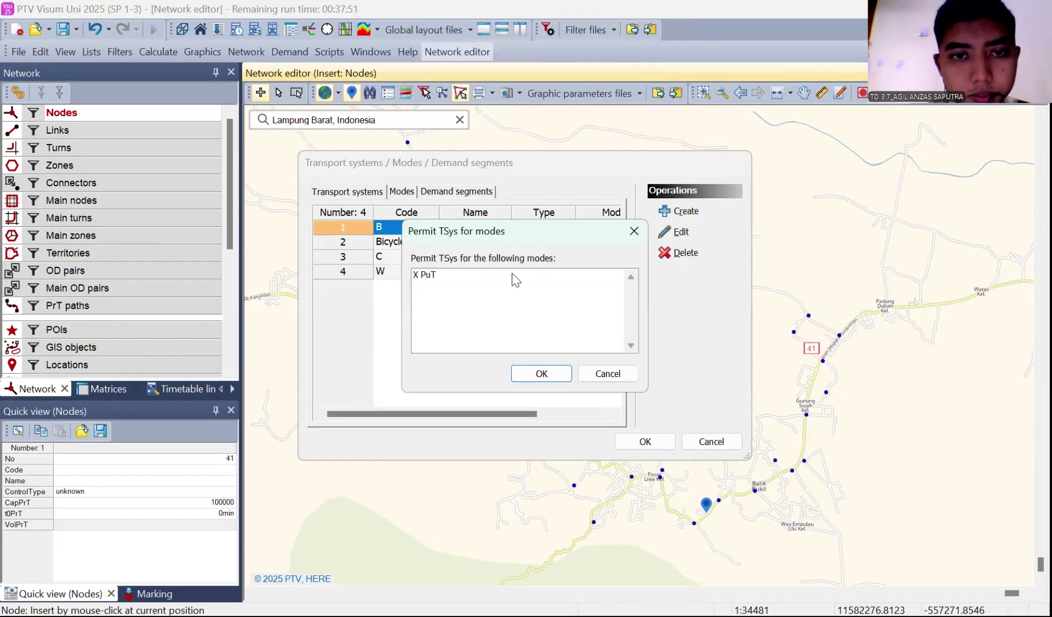
{"action": "left_click", "coordinate": [539, 377]}
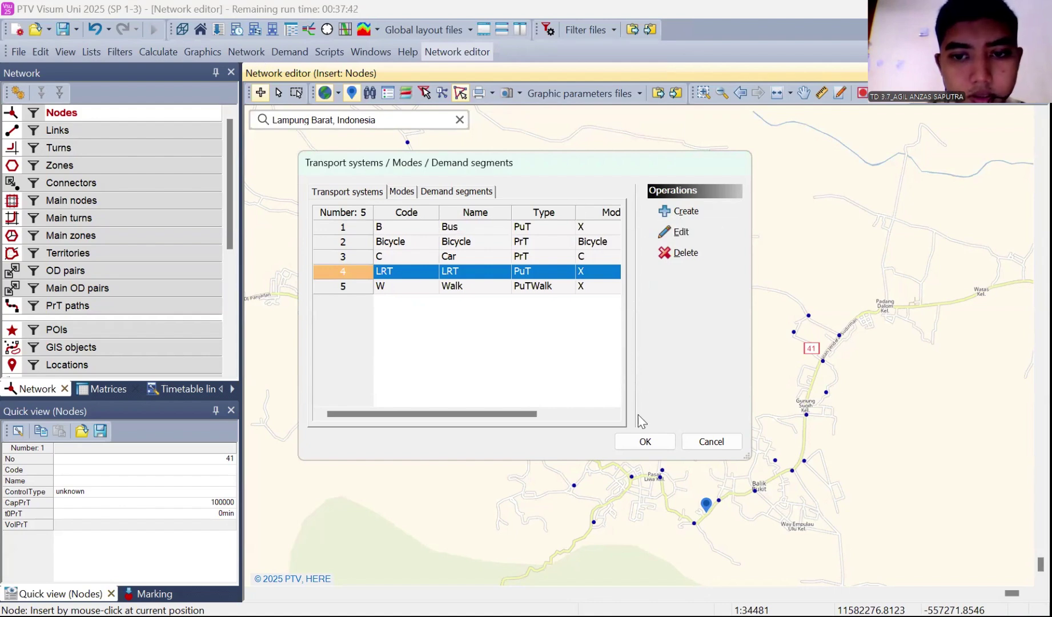
{"action": "left_click", "coordinate": [643, 444]}
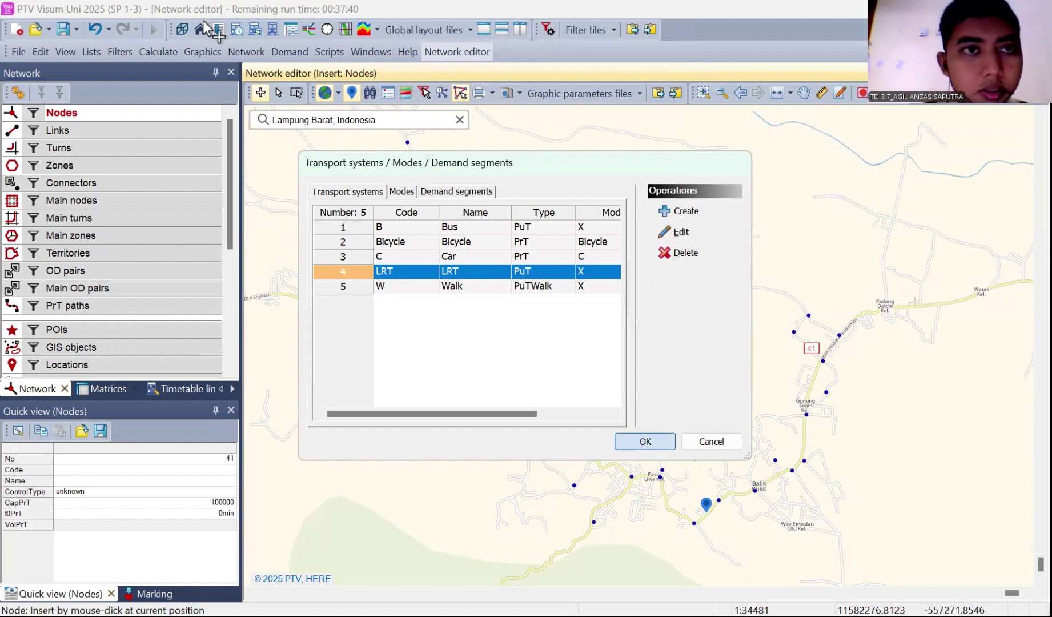
Create PuT operator number 1 with the name SINAR JAYA
{"action": "left_click", "coordinate": [246, 52]}
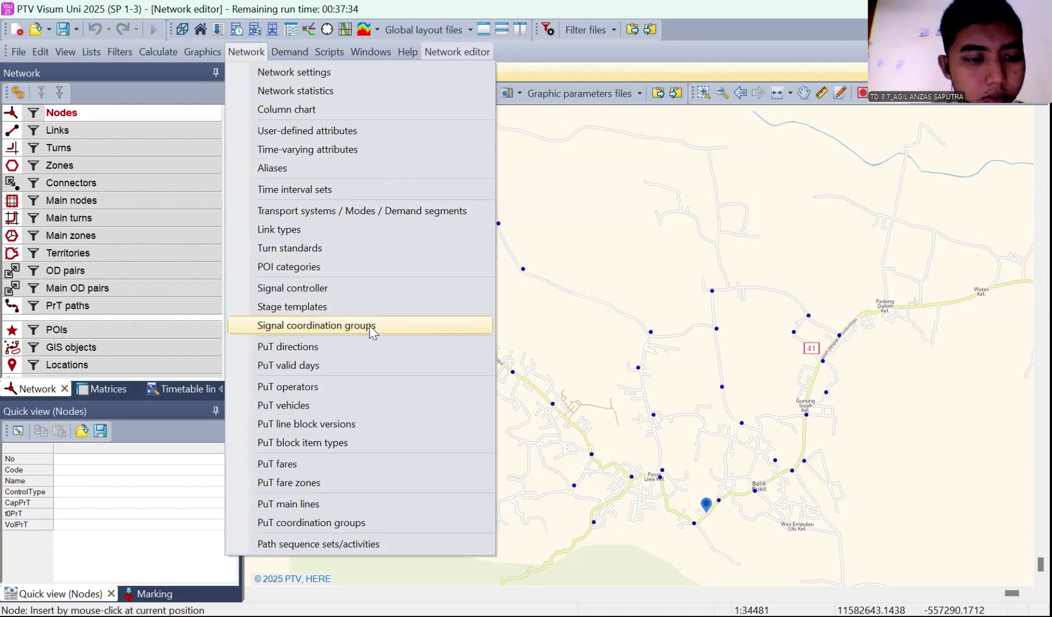
{"action": "left_click", "coordinate": [350, 382]}
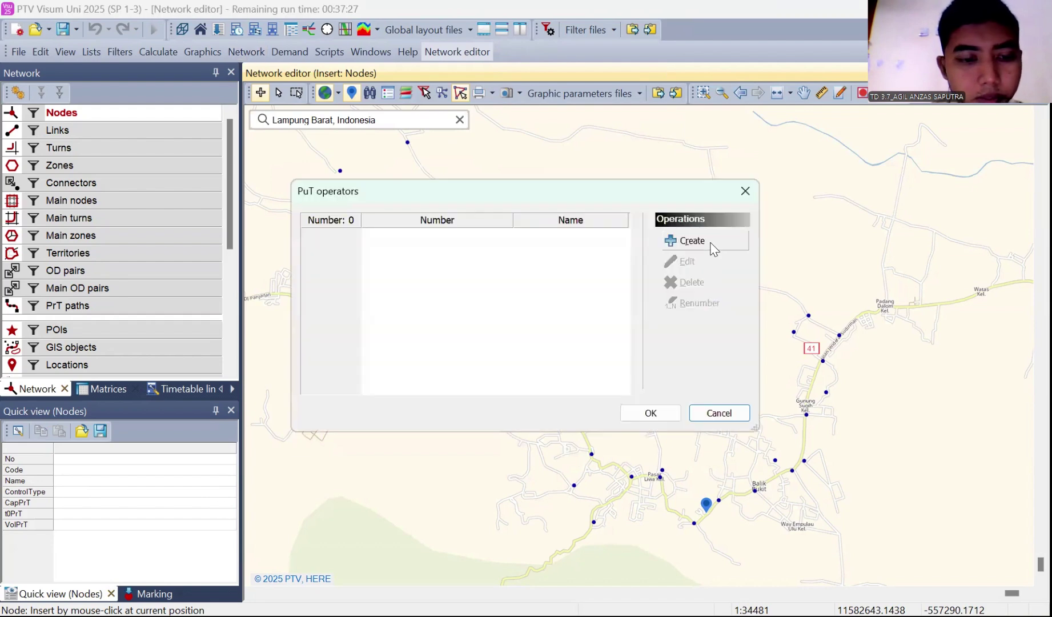
{"action": "left_click", "coordinate": [714, 244]}
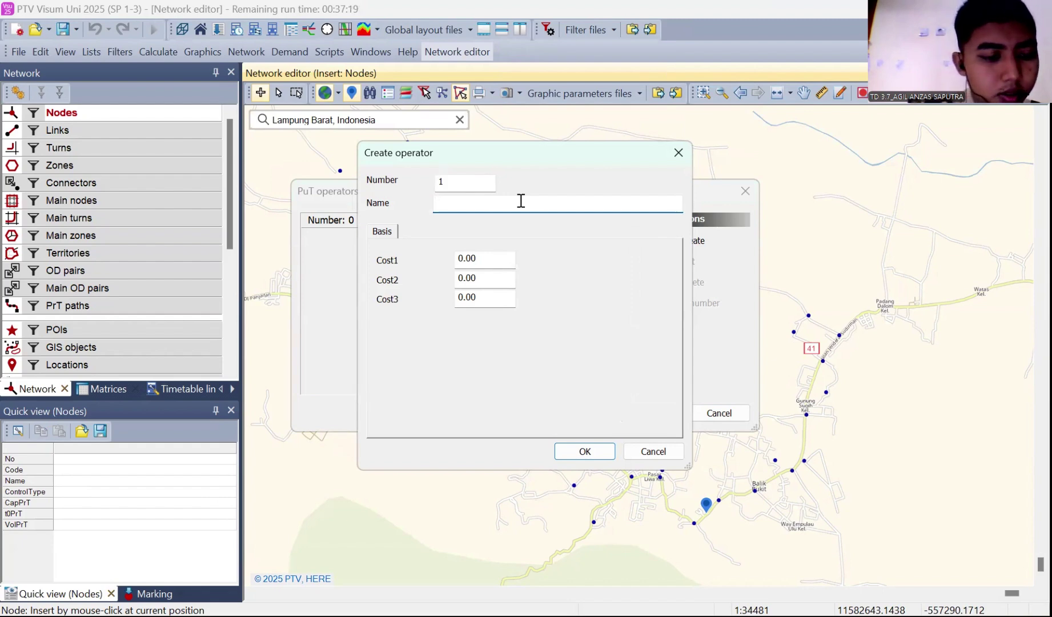
{"action": "type", "text": "SIN"}
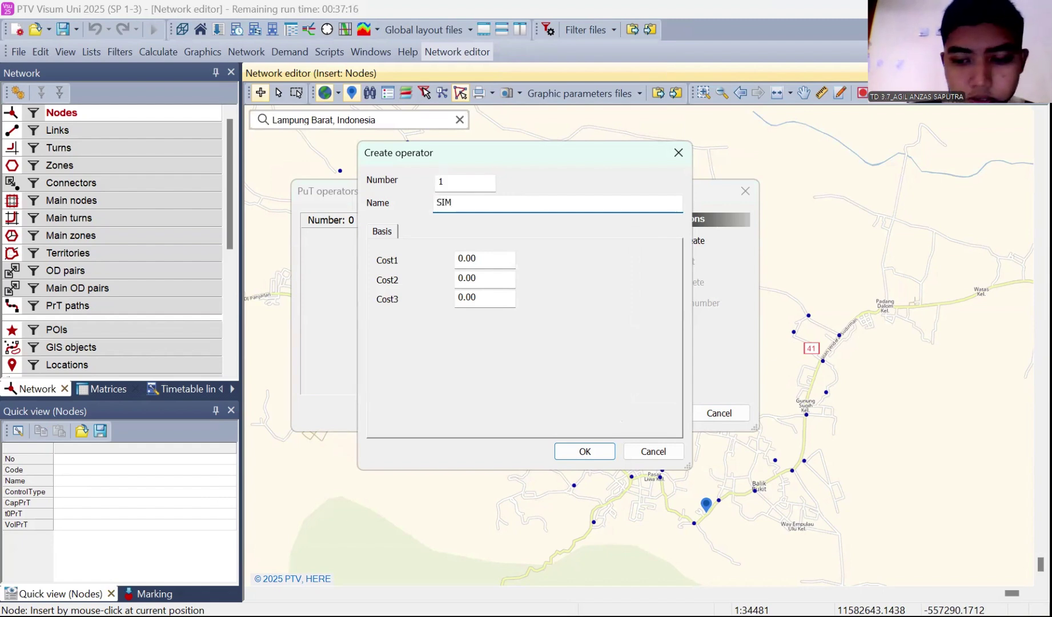
{"action": "type", "text": "AR"}
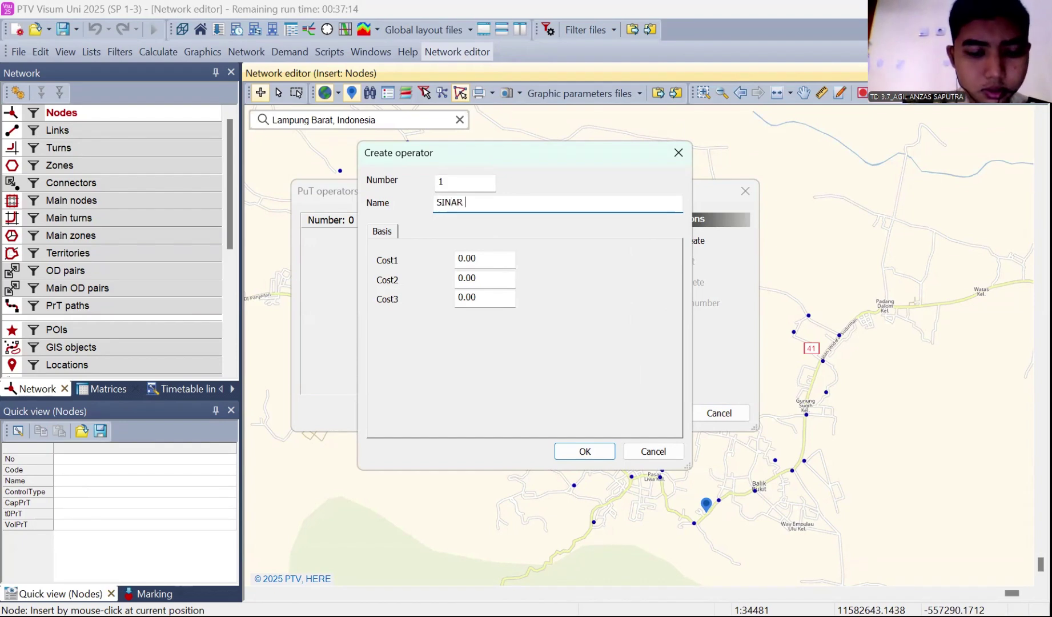
{"action": "type", "text": " JAYA"}
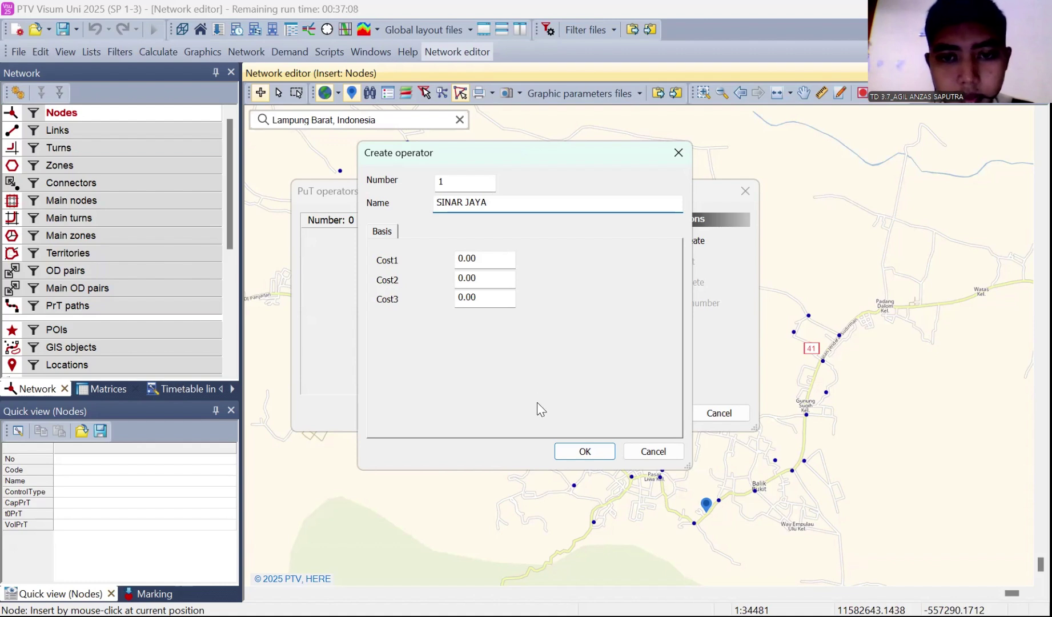
{"action": "left_click", "coordinate": [571, 455]}
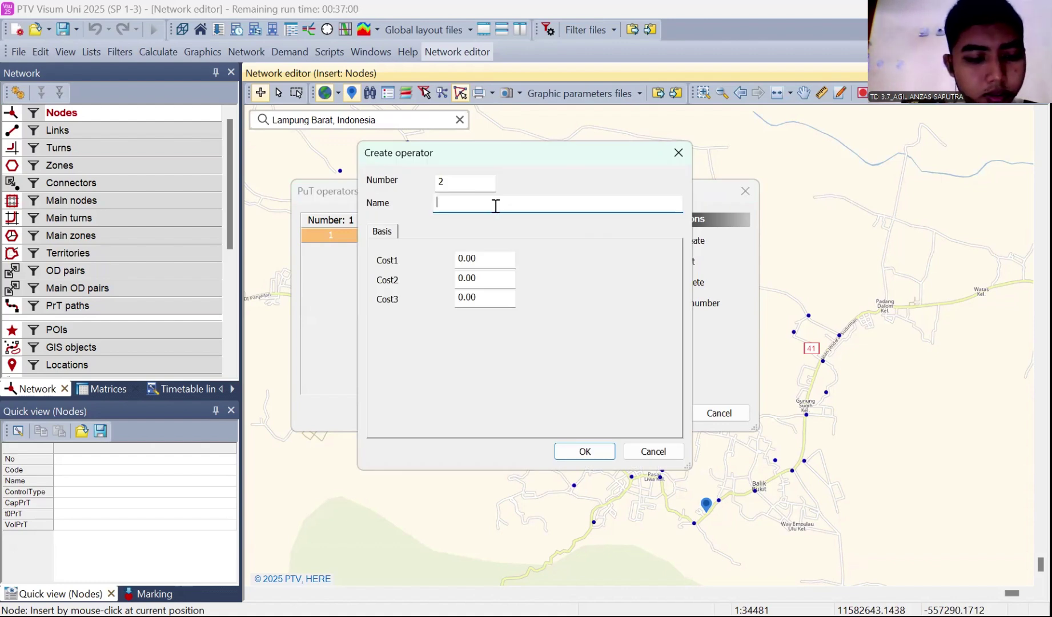
Create PuT operators number 2, named ALMIRA, and number 3, named PUTRA BELITANG
{"action": "type", "text": "ALMIRA"}
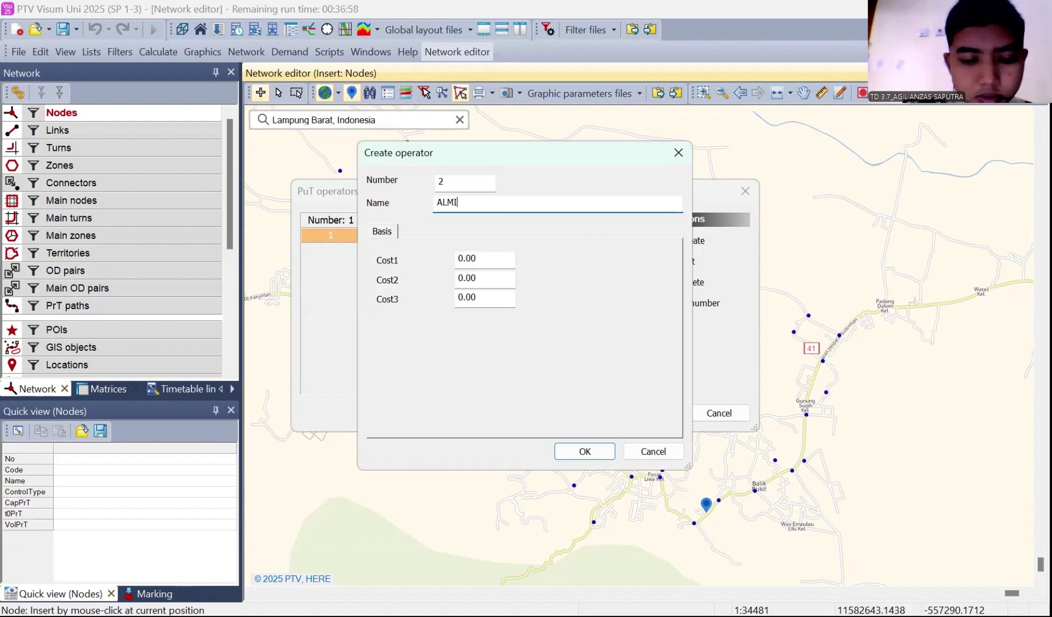
{"action": "left_click", "coordinate": [583, 450]}
{"action": "left_click", "coordinate": [699, 248]}
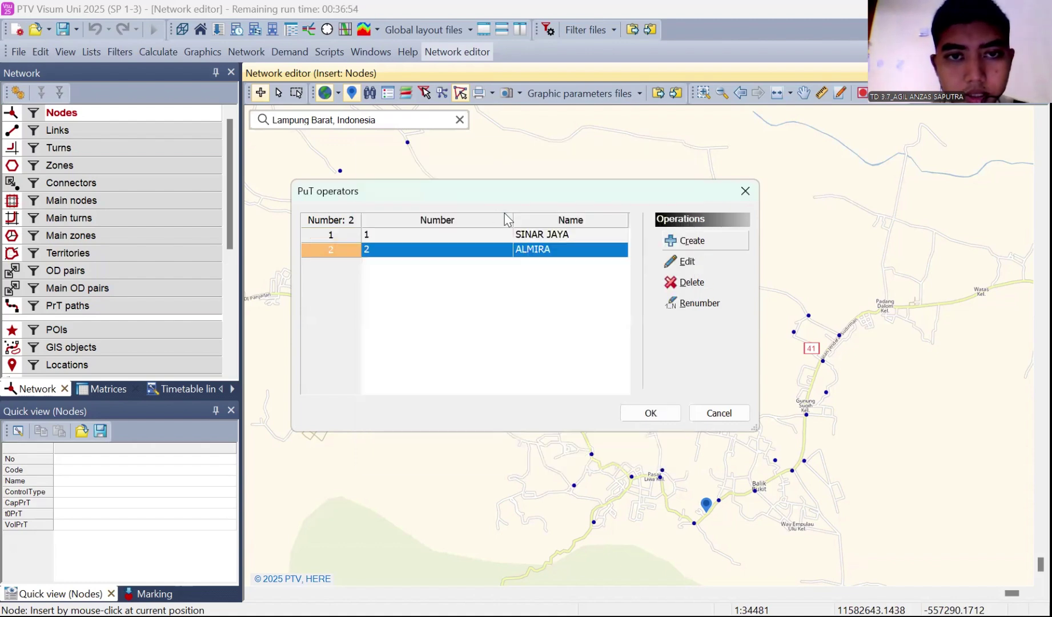
{"action": "type", "text": "PUTRA "}
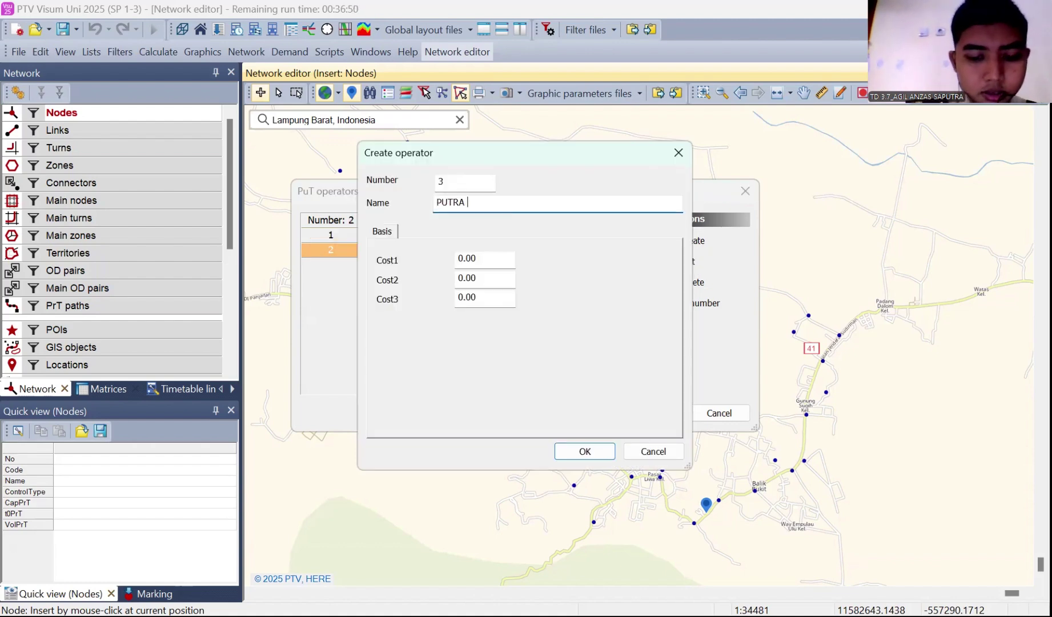
{"action": "type", "text": "BELITANG"}
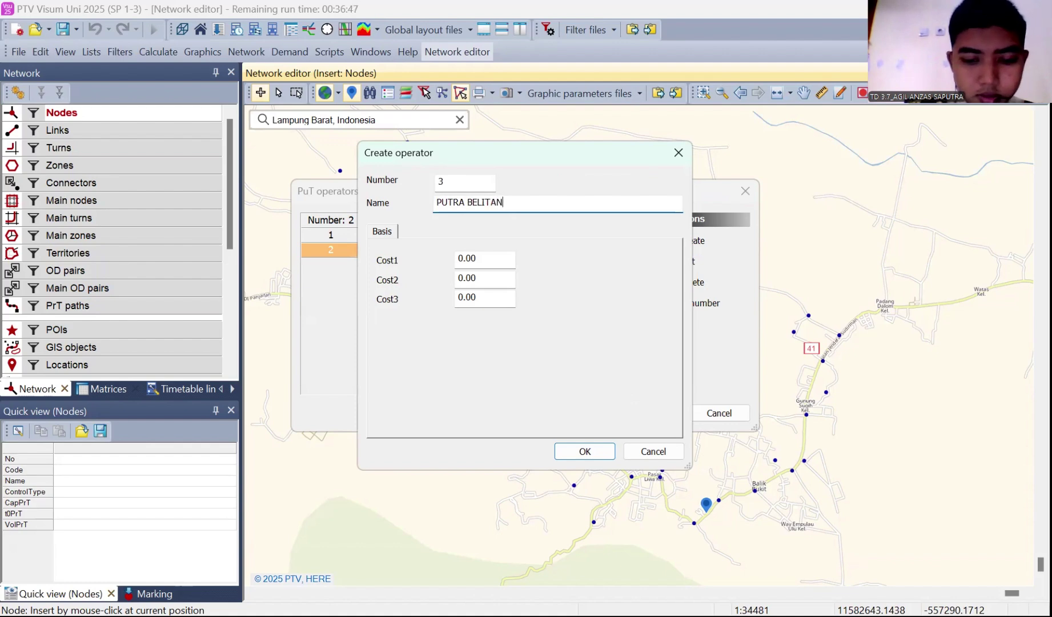
{"action": "left_click", "coordinate": [576, 451]}
Create PuT operator number 4 with the name ROSALIA INDAH and accept the operator list
{"action": "left_click", "coordinate": [702, 242]}
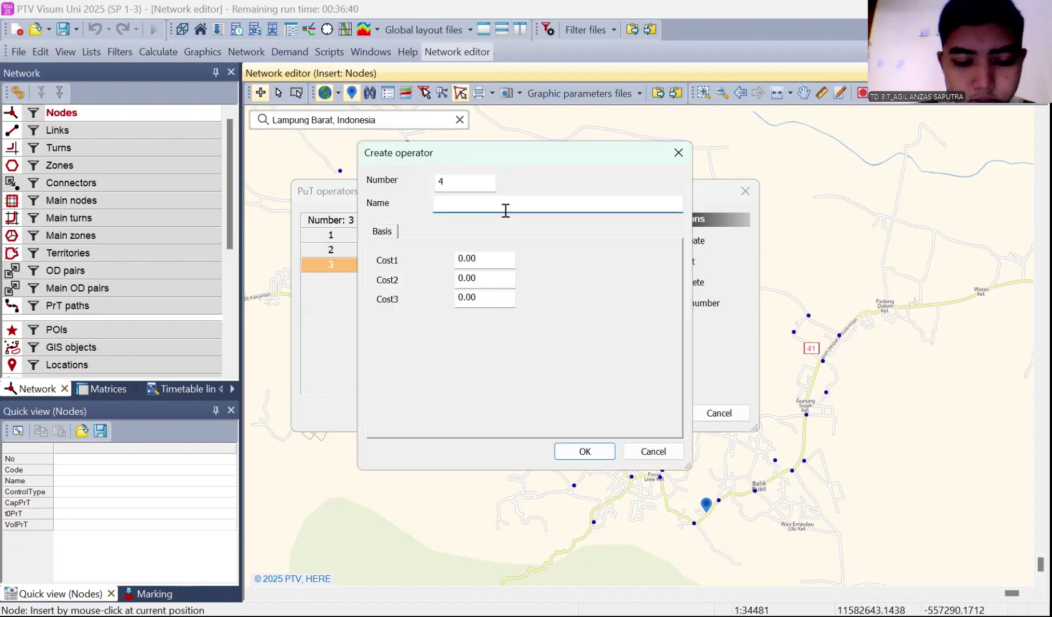
{"action": "type", "text": "ROSA"}
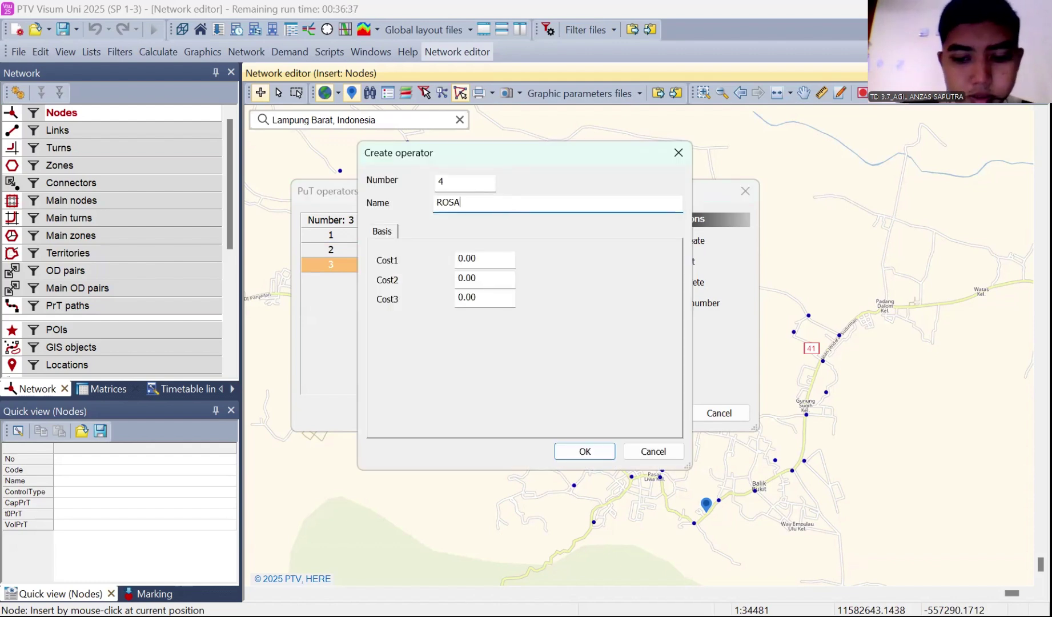
{"action": "type", "text": "LIA INDAH"}
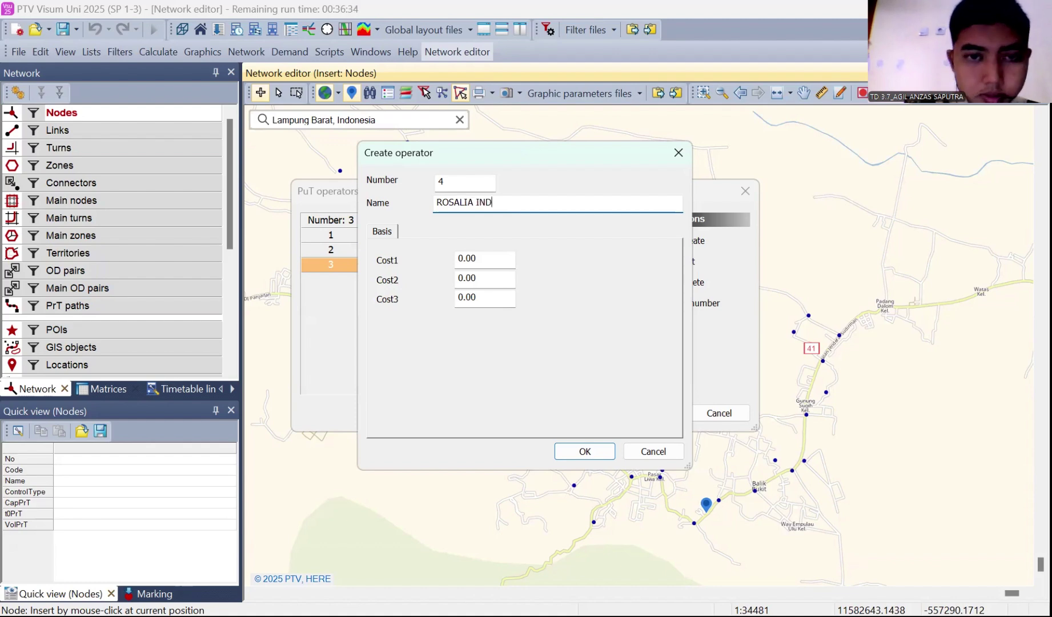
{"action": "left_click", "coordinate": [604, 450]}
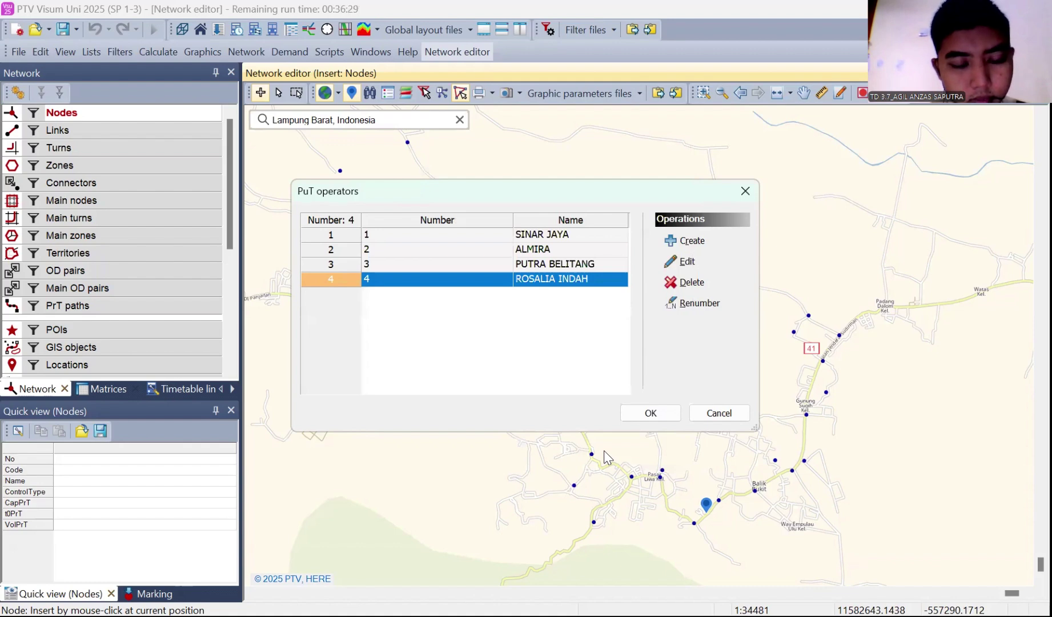
{"action": "left_click", "coordinate": [671, 406]}
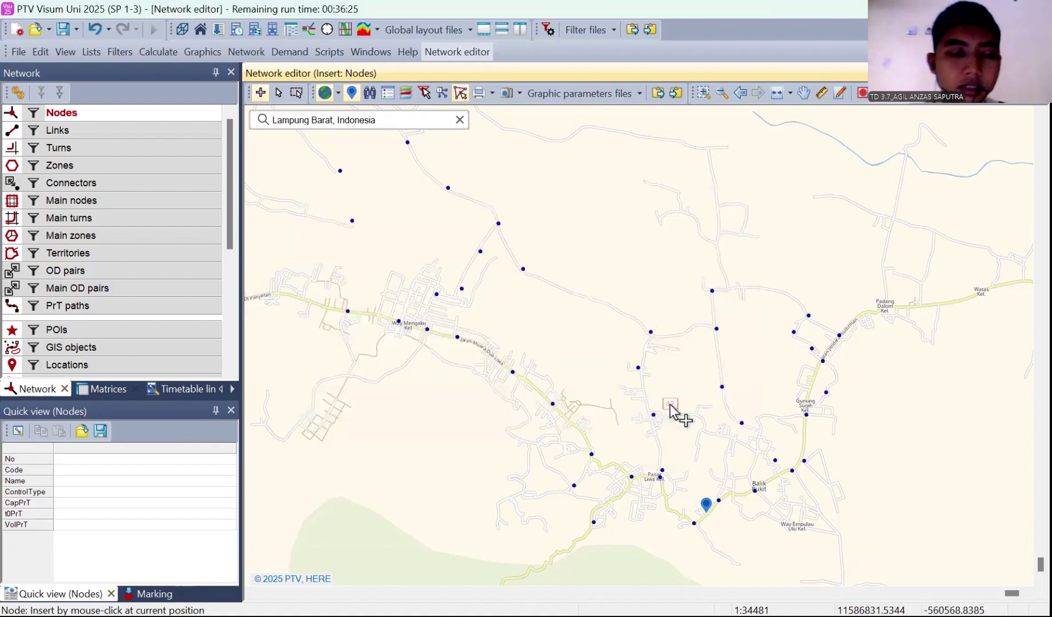
Start a new PuT vehicle unit number 1 with code 01 and the name MICRO BUS
{"action": "left_click", "coordinate": [260, 50]}
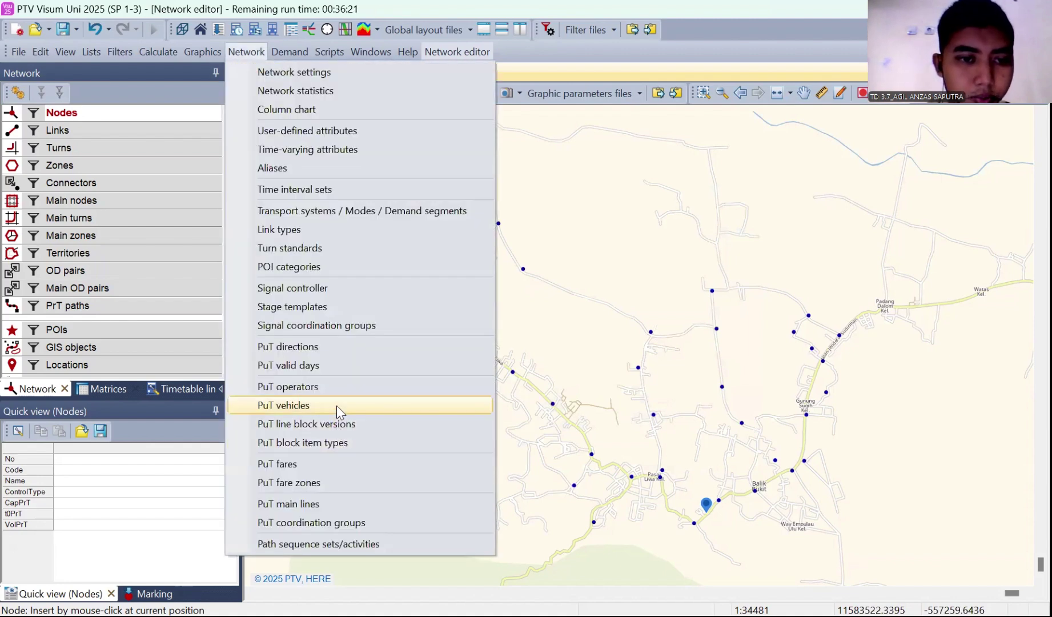
{"action": "left_click", "coordinate": [336, 405]}
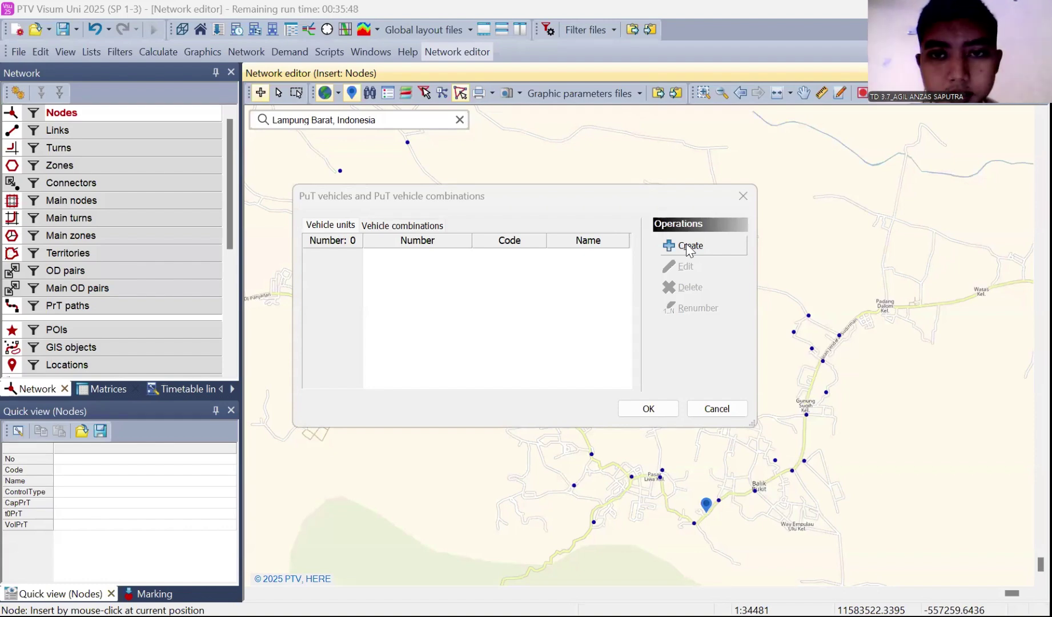
{"action": "left_click", "coordinate": [690, 250]}
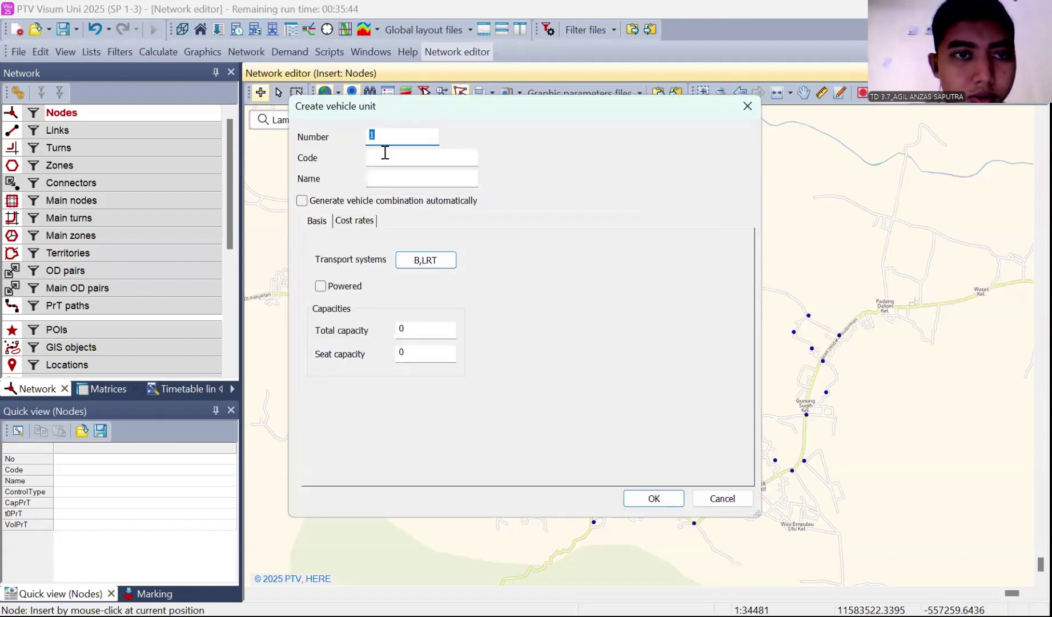
{"action": "left_click", "coordinate": [386, 154]}
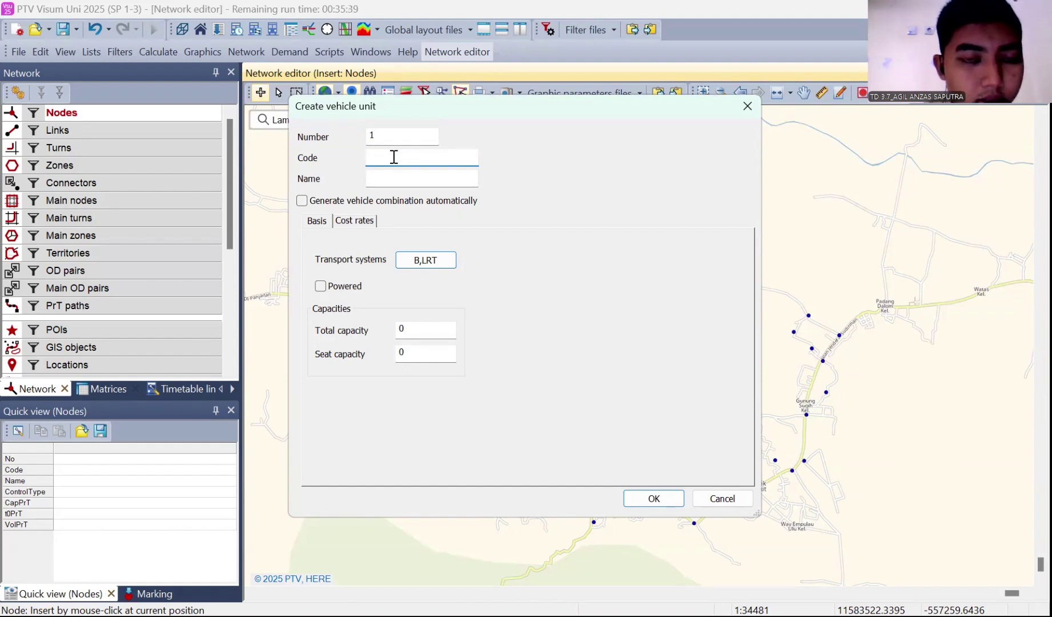
{"action": "type", "text": "01"}
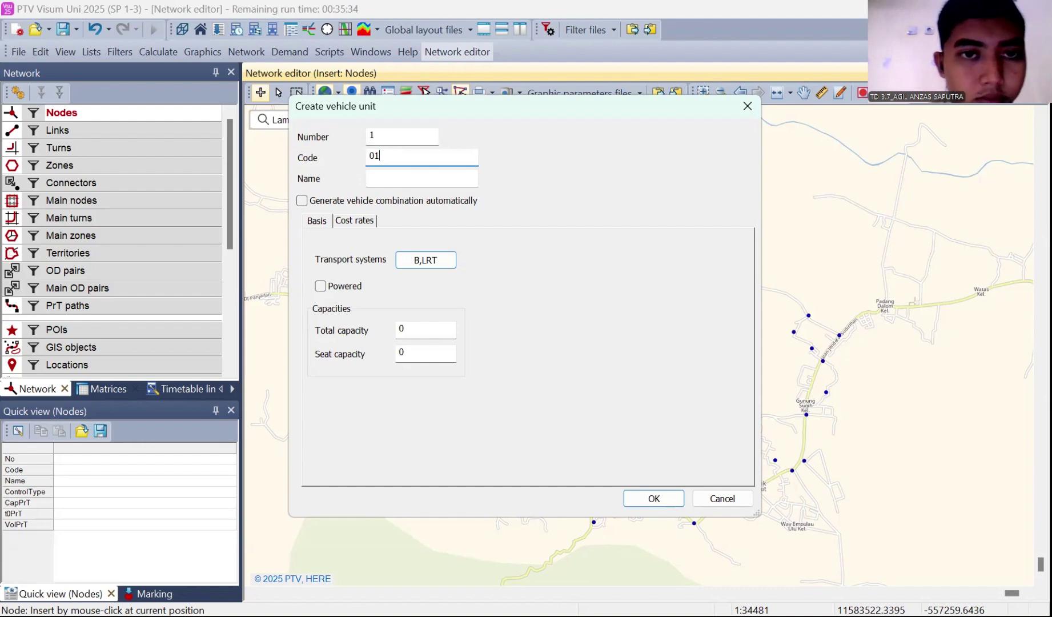
{"action": "left_click", "coordinate": [389, 183]}
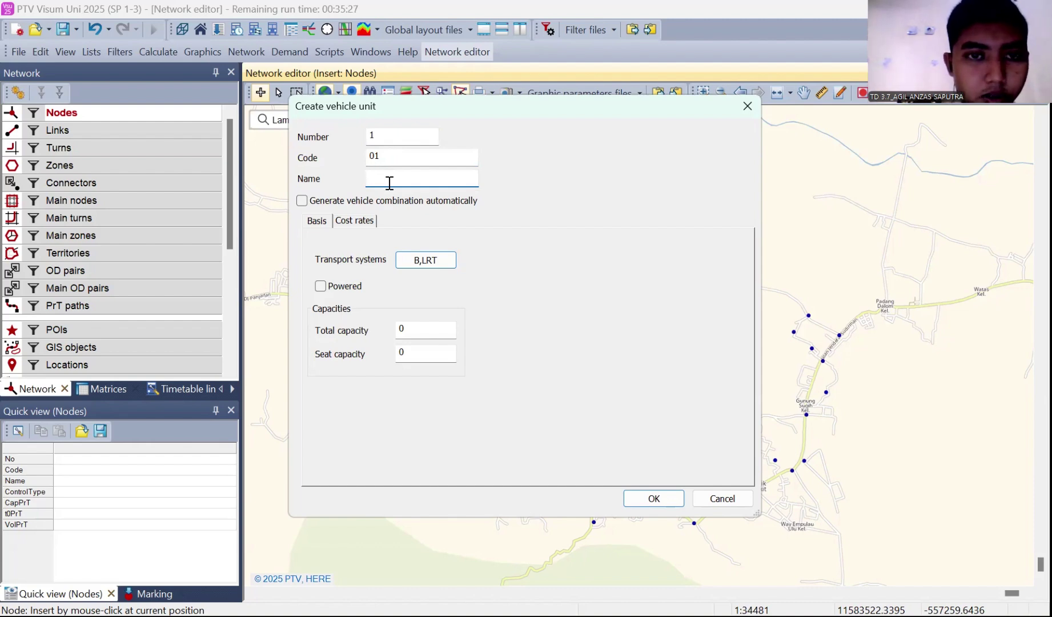
{"action": "type", "text": "MICRO"}
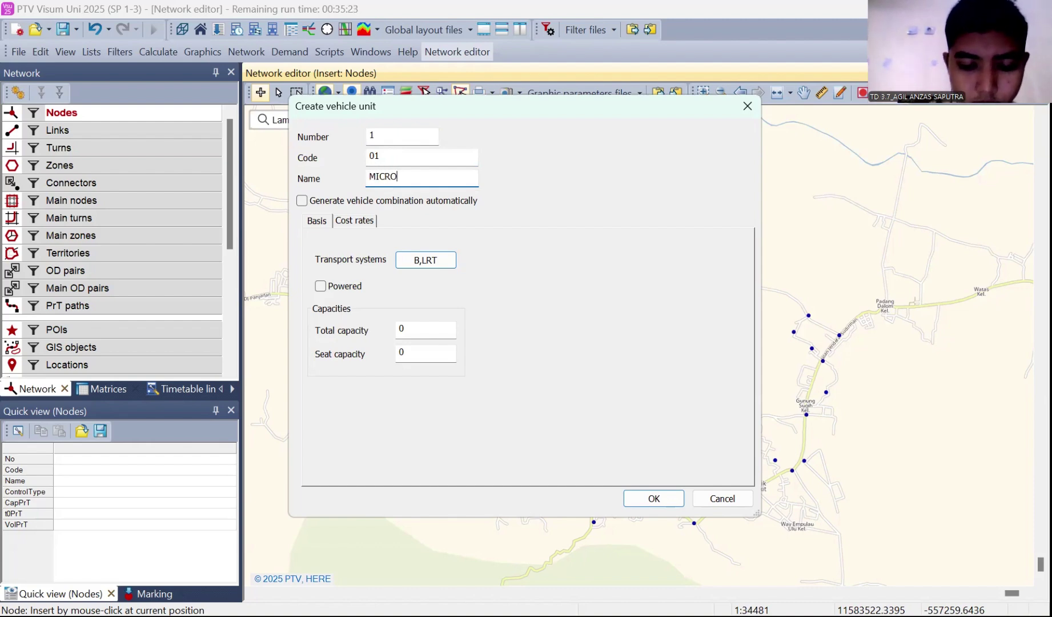
{"action": "type", "text": " BUS"}
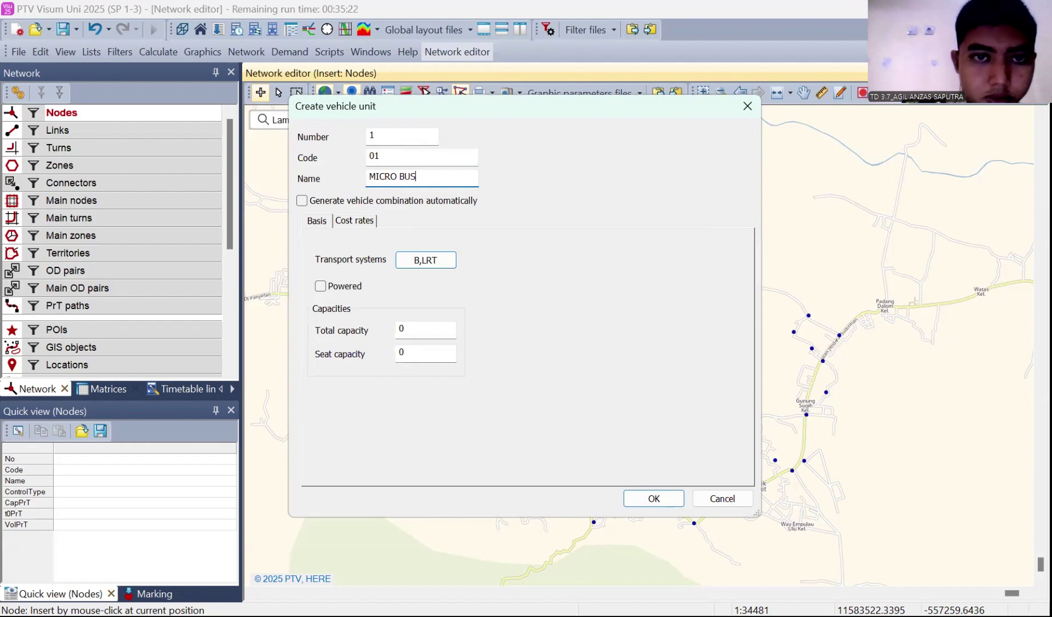
Set the MICRO BUS unit's total capacity and seat capacity to 15 each and confirm the vehicle unit
{"action": "left_click", "coordinate": [418, 331]}
{"action": "key", "text": "BackSpace"}
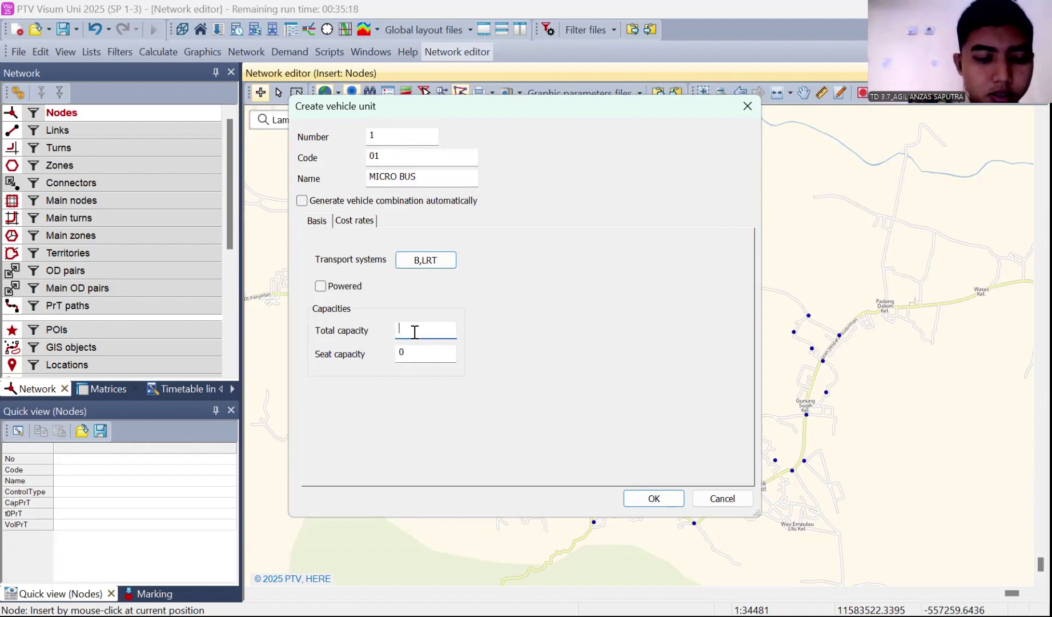
{"action": "type", "text": "15"}
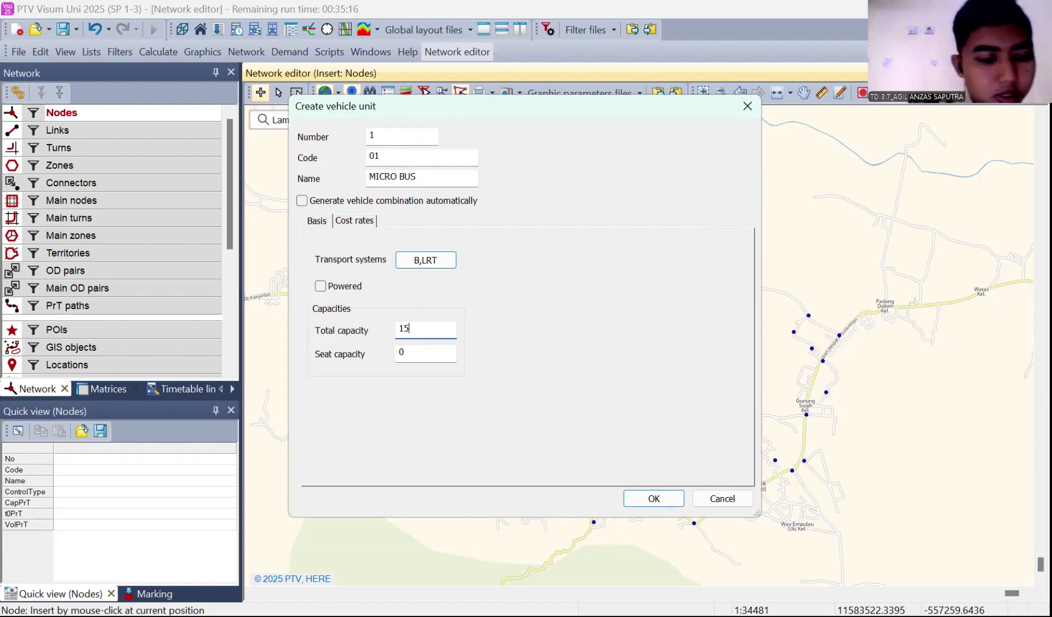
{"action": "left_click", "coordinate": [408, 351]}
{"action": "key", "text": "BackSpace"}
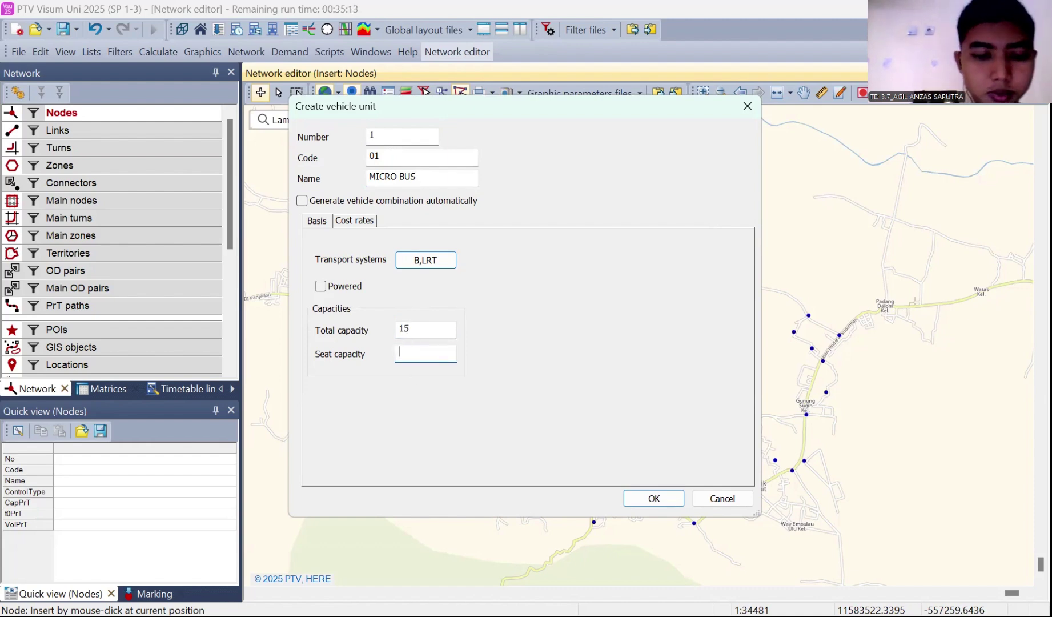
{"action": "type", "text": "15"}
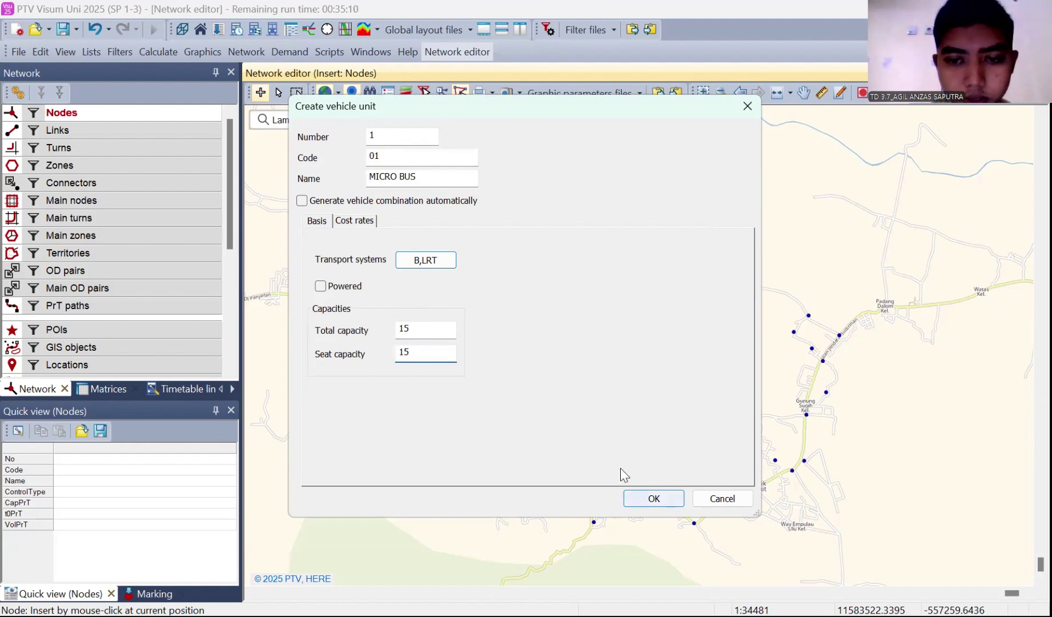
{"action": "left_click", "coordinate": [634, 495]}
Start vehicle unit number 2 with code 11 and the name BUS GANDENG 1
{"action": "left_click", "coordinate": [706, 247]}
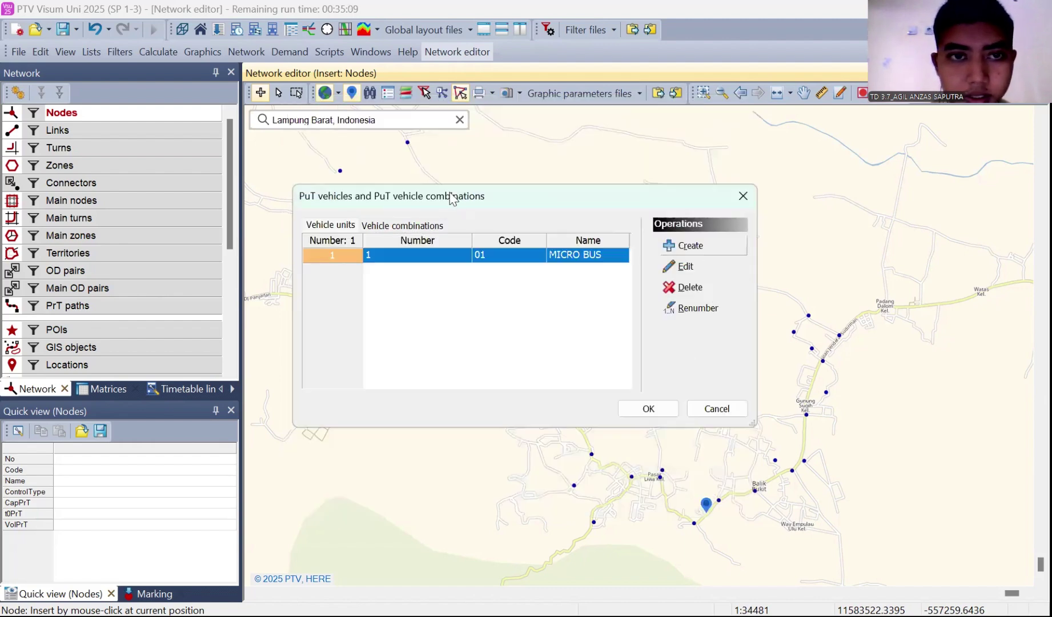
{"action": "left_click", "coordinate": [445, 158]}
{"action": "type", "text": "11"}
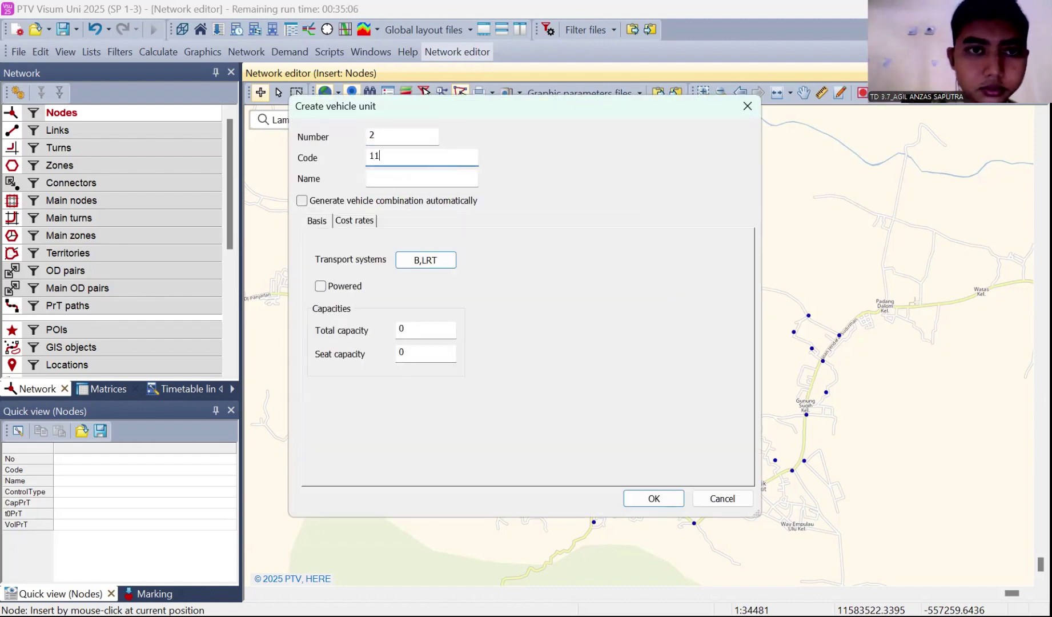
{"action": "left_click", "coordinate": [423, 184]}
{"action": "type", "text": "B"}
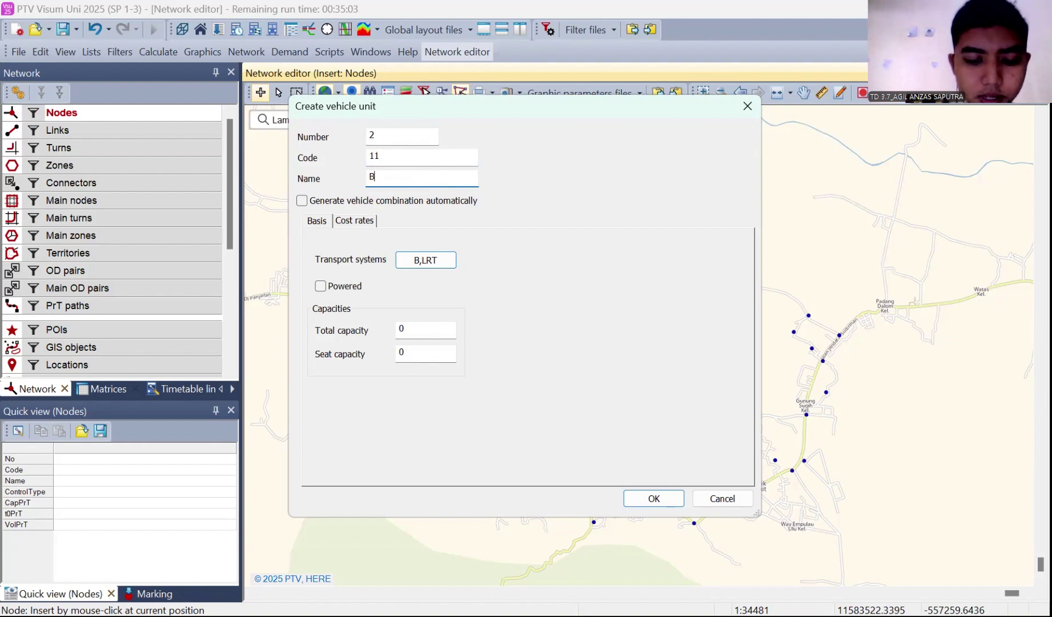
{"action": "type", "text": "US GANDENG 1"}
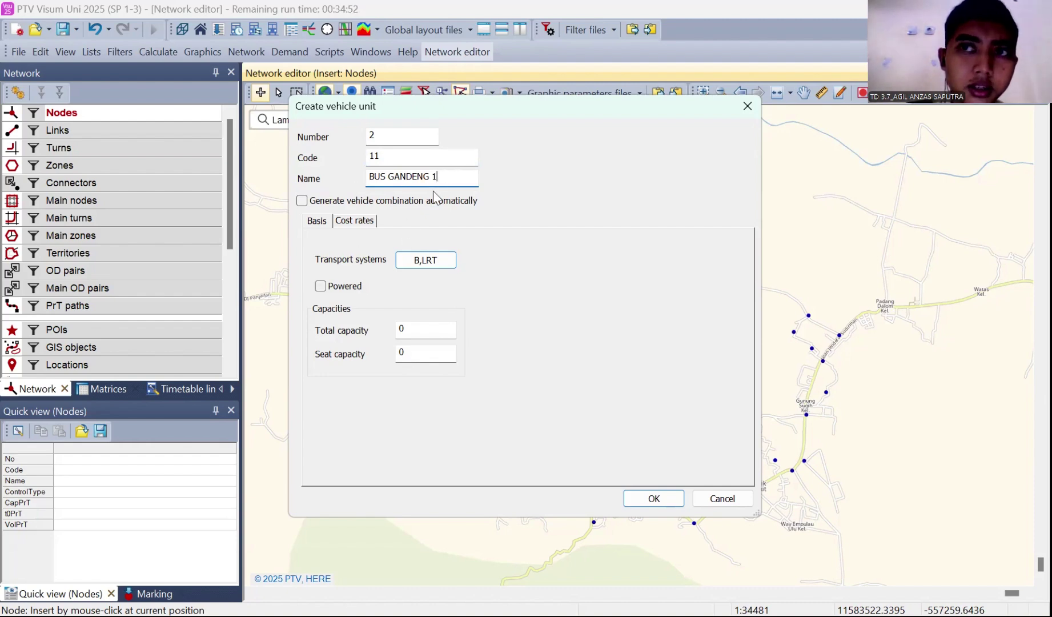
Make BUS GANDENG 1 powered, with total capacity 30 and seat capacity 15, and confirm the vehicle unit
{"action": "left_click", "coordinate": [353, 288]}
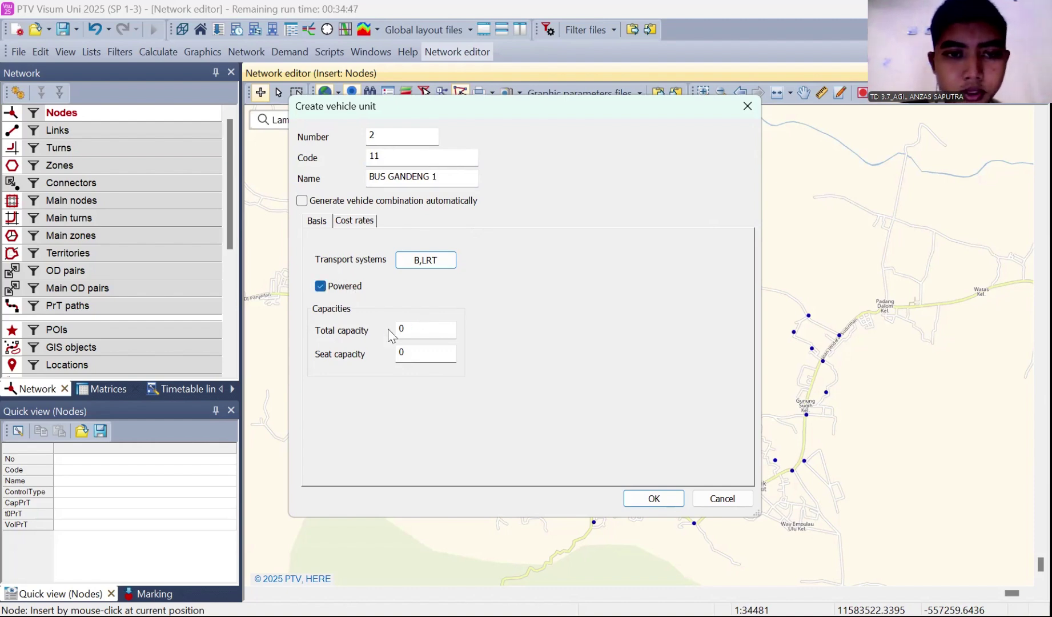
{"action": "left_click", "coordinate": [413, 328]}
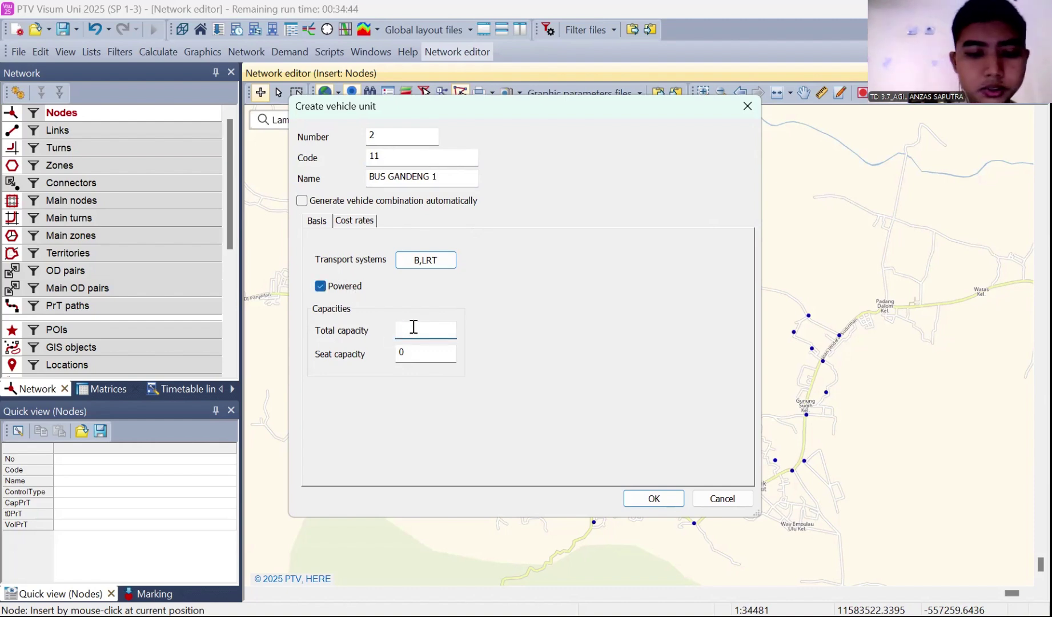
{"action": "type", "text": "30"}
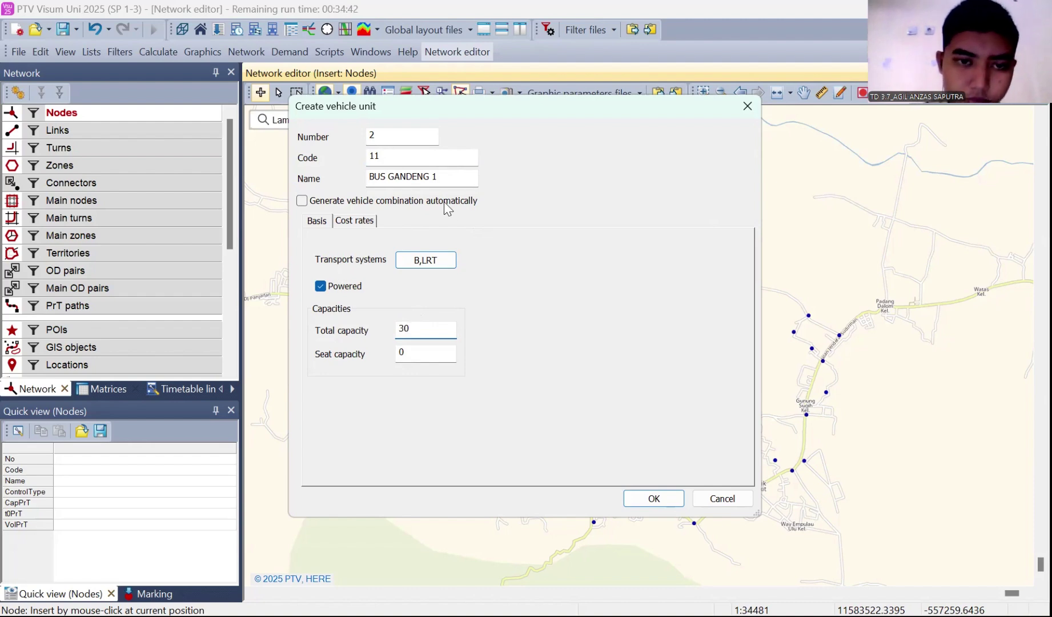
{"action": "left_click", "coordinate": [409, 353]}
{"action": "type", "text": "15"}
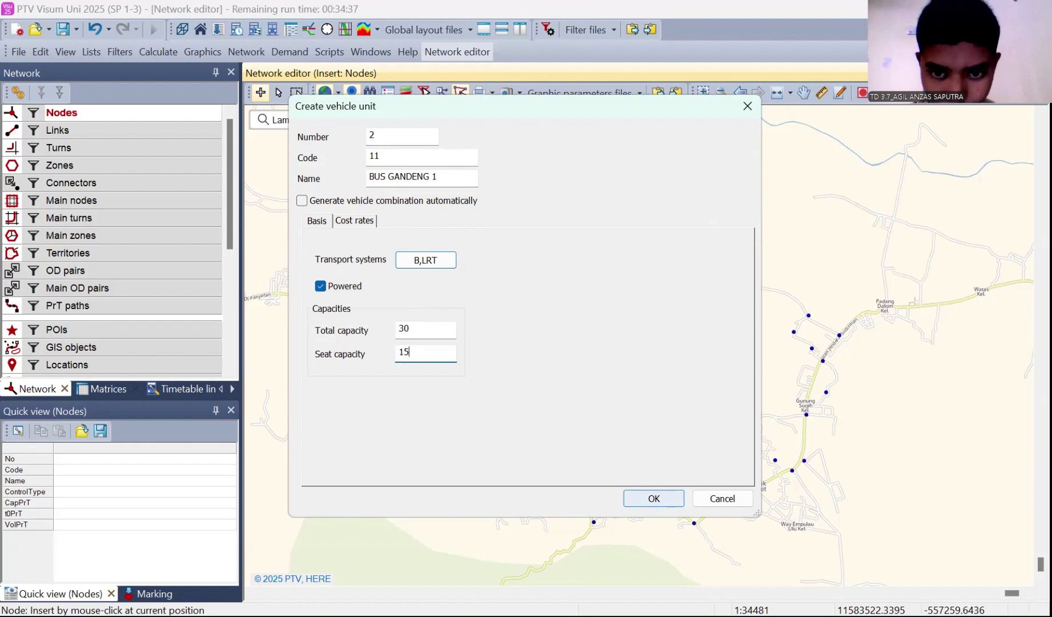
{"action": "key", "text": "Return"}
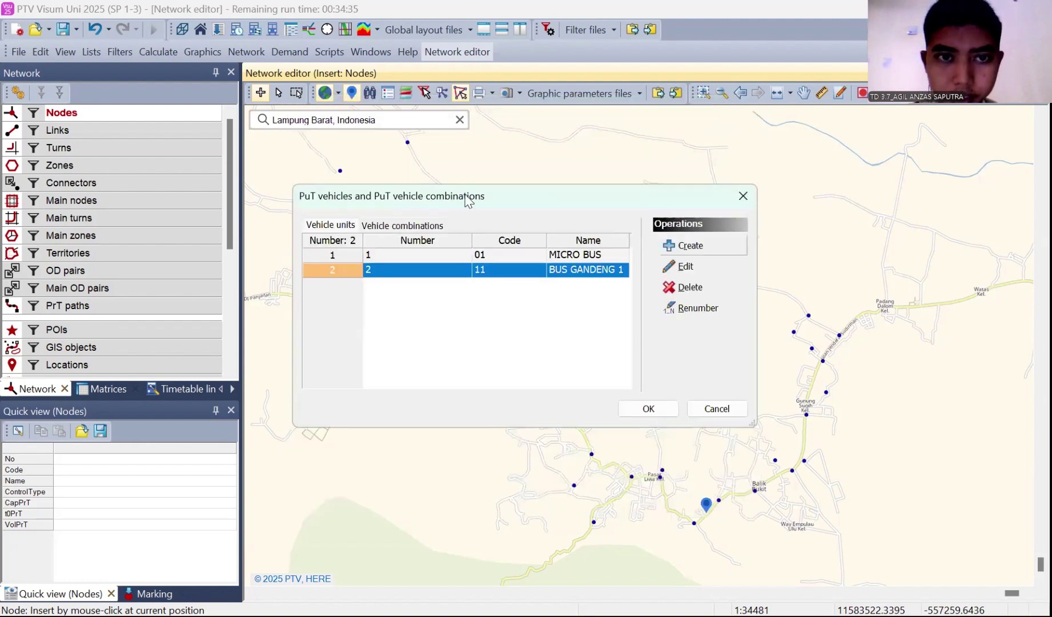
Start vehicle unit number 3 with code 02 and the name BUS GANDENG 2
{"action": "left_click", "coordinate": [679, 244]}
{"action": "left_click", "coordinate": [386, 153]}
{"action": "type", "text": "02"}
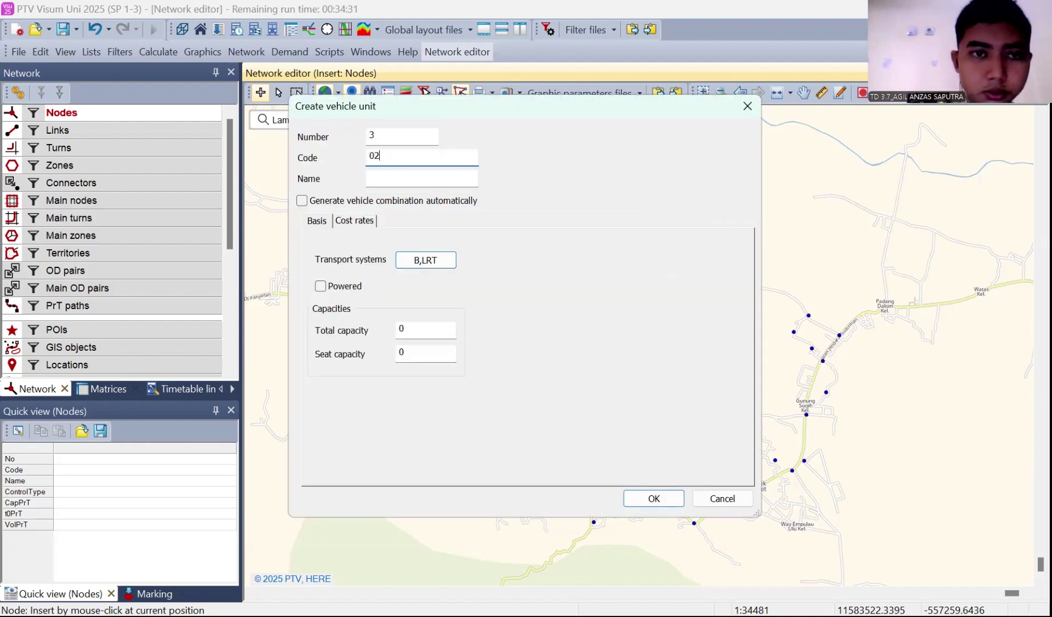
{"action": "left_click", "coordinate": [424, 181]}
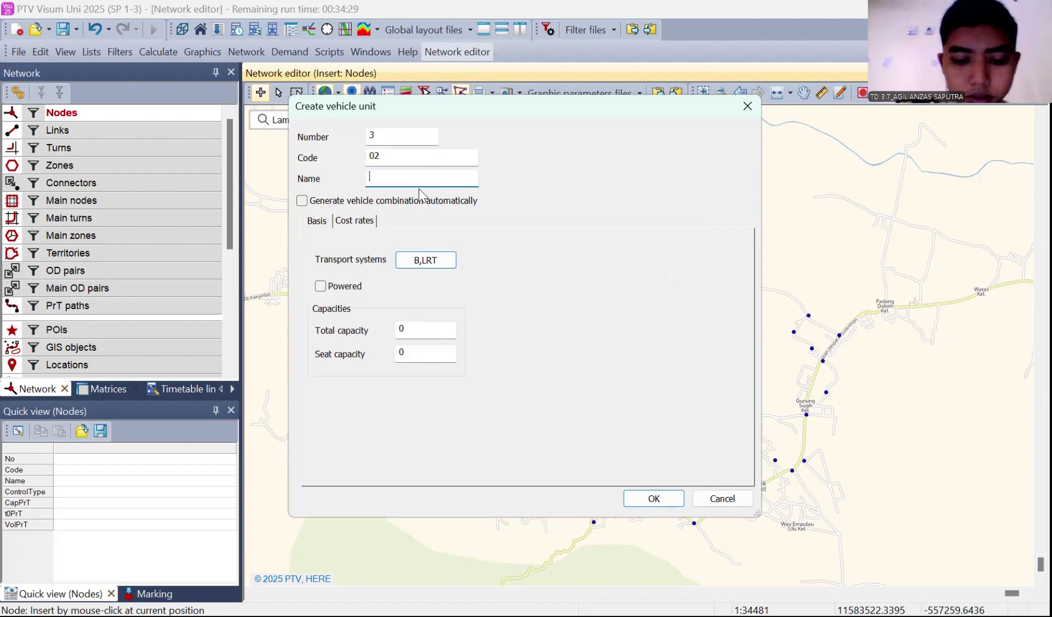
{"action": "type", "text": "BUS GAN"}
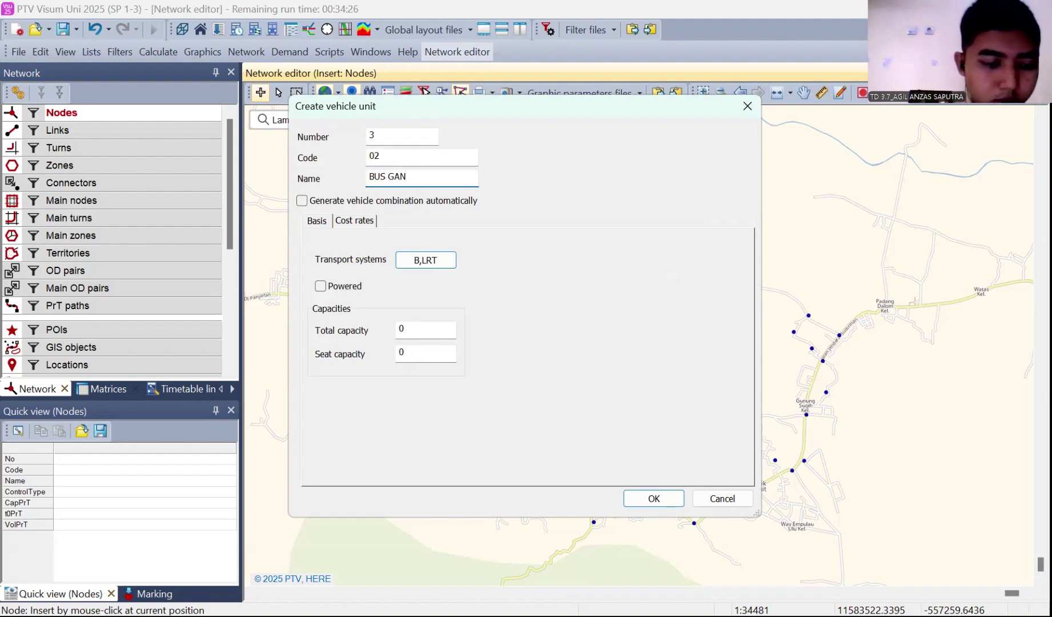
{"action": "type", "text": "DEN"}
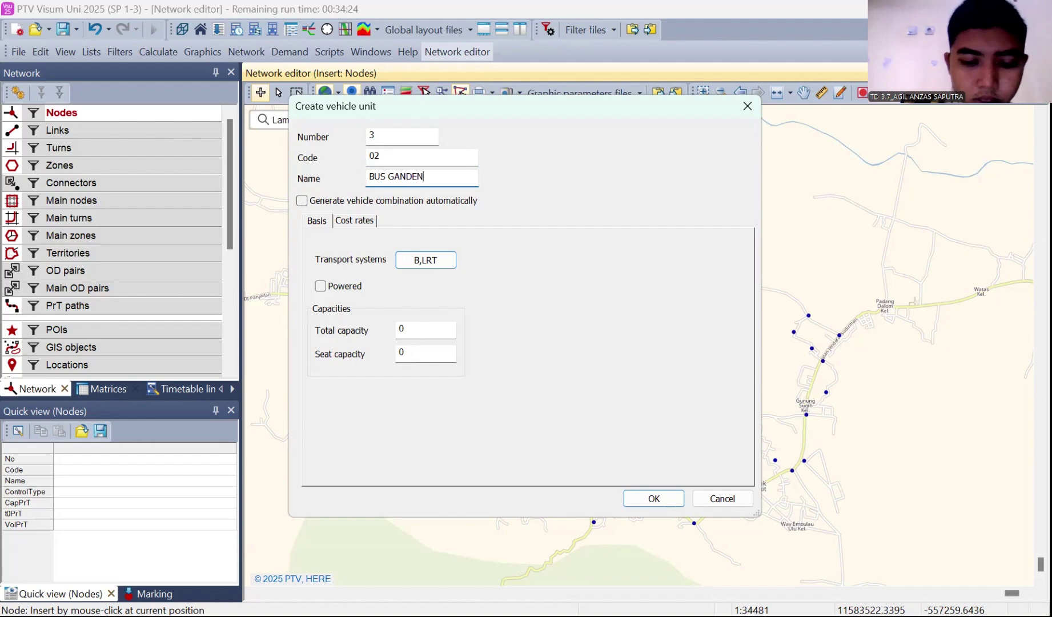
{"action": "type", "text": "G 2"}
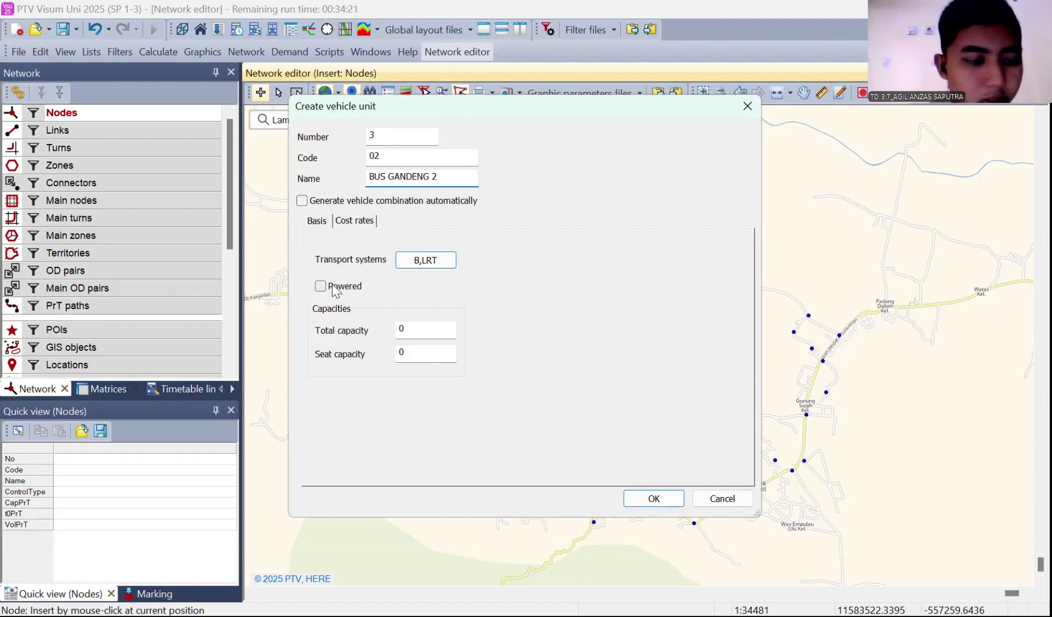
Make BUS GANDENG 2 powered, with total capacity 30 and seat capacity 15, and confirm the vehicle unit
{"action": "double_click", "coordinate": [403, 329]}
{"action": "type", "text": "30"}
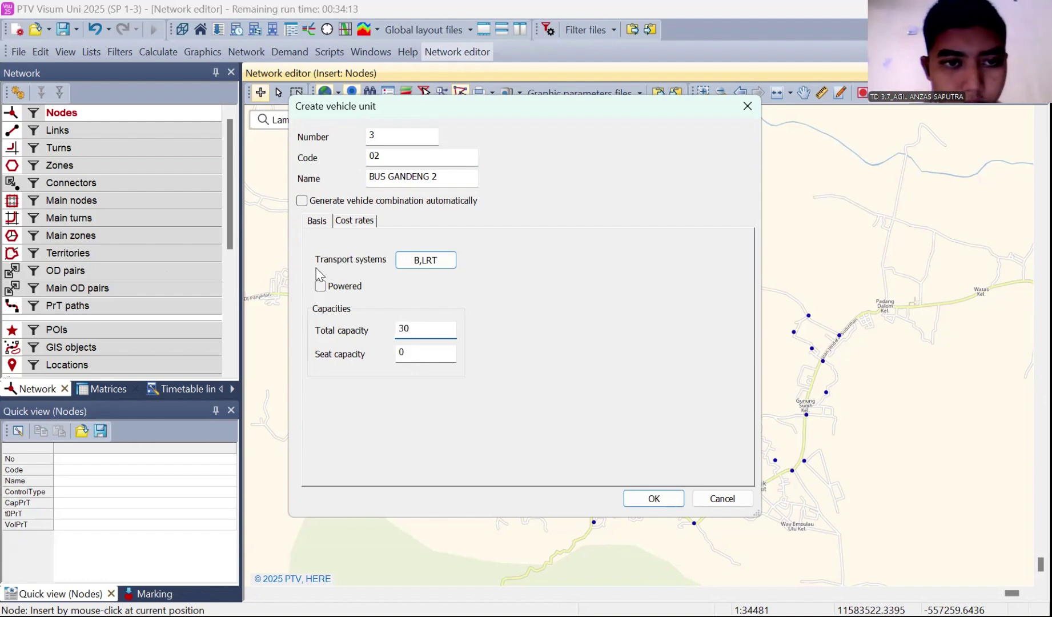
{"action": "left_click", "coordinate": [321, 286]}
{"action": "left_click", "coordinate": [413, 351]}
{"action": "key", "text": "BackSpace"}
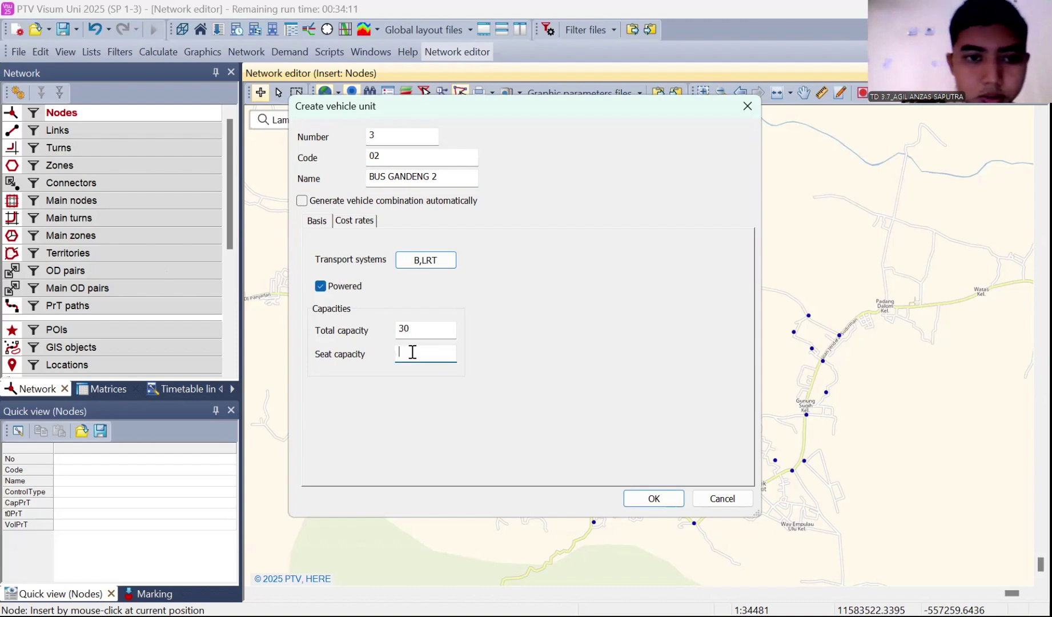
{"action": "type", "text": "15"}
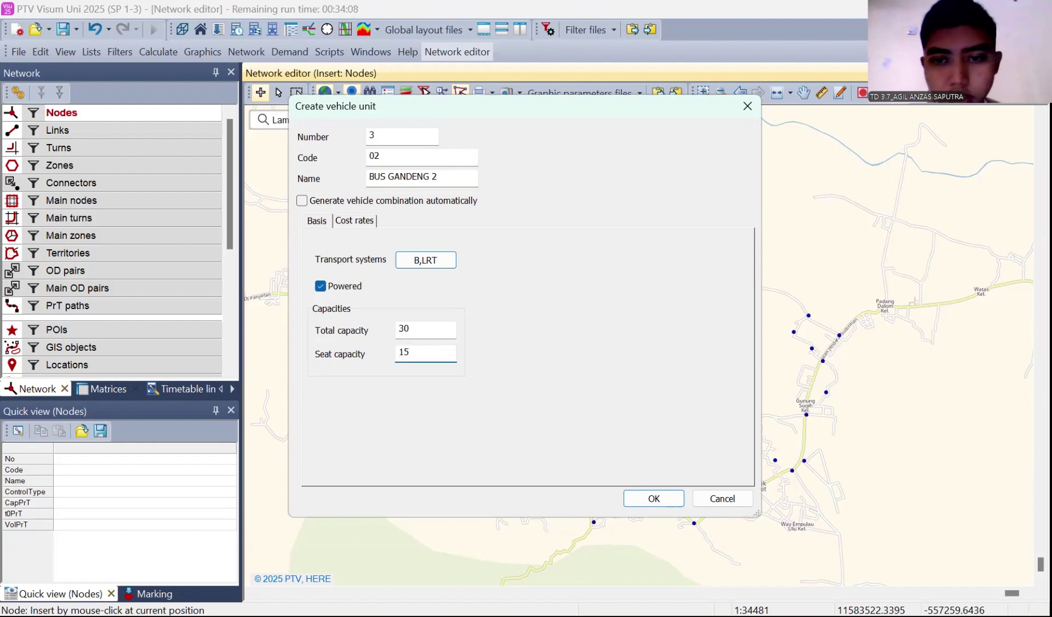
{"action": "key", "text": "Return"}
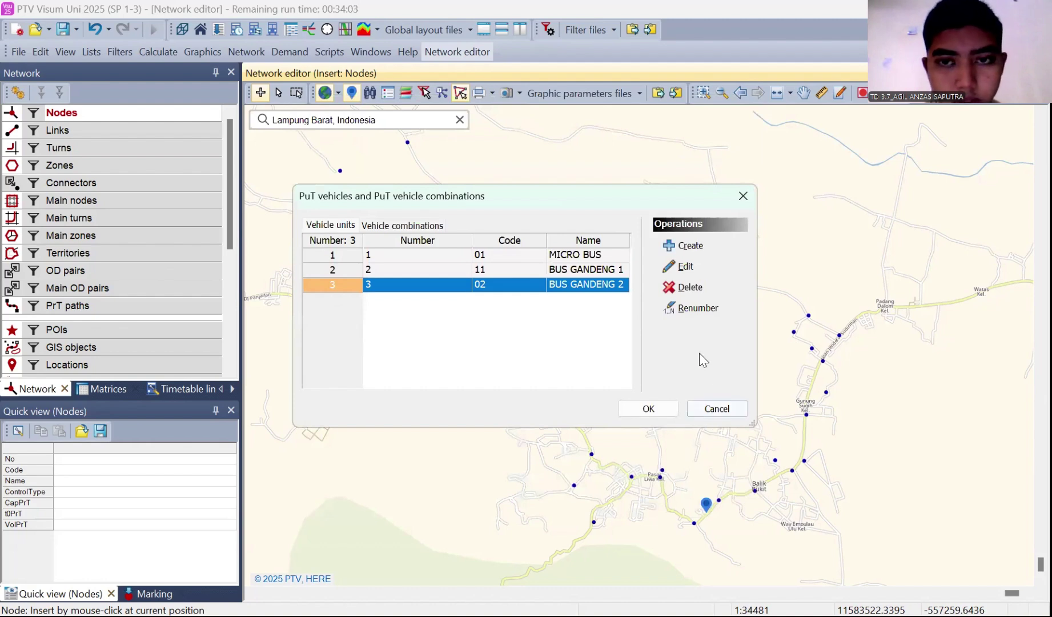
Start vehicle unit number 4 with code 21 and the name LRT 1
{"action": "left_click", "coordinate": [712, 247]}
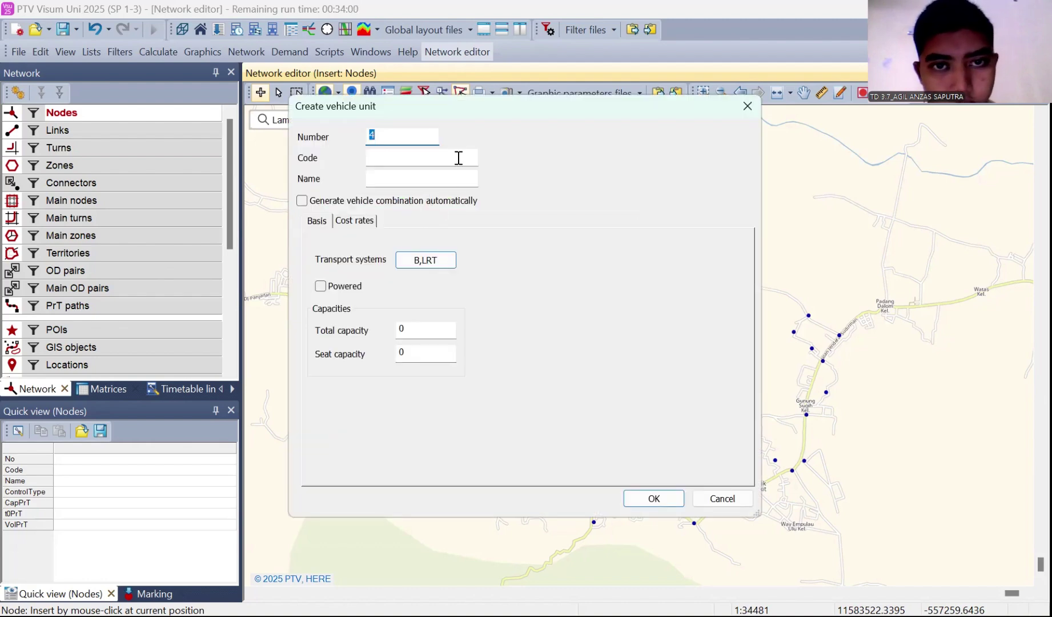
{"action": "left_click", "coordinate": [461, 159]}
{"action": "type", "text": "21"}
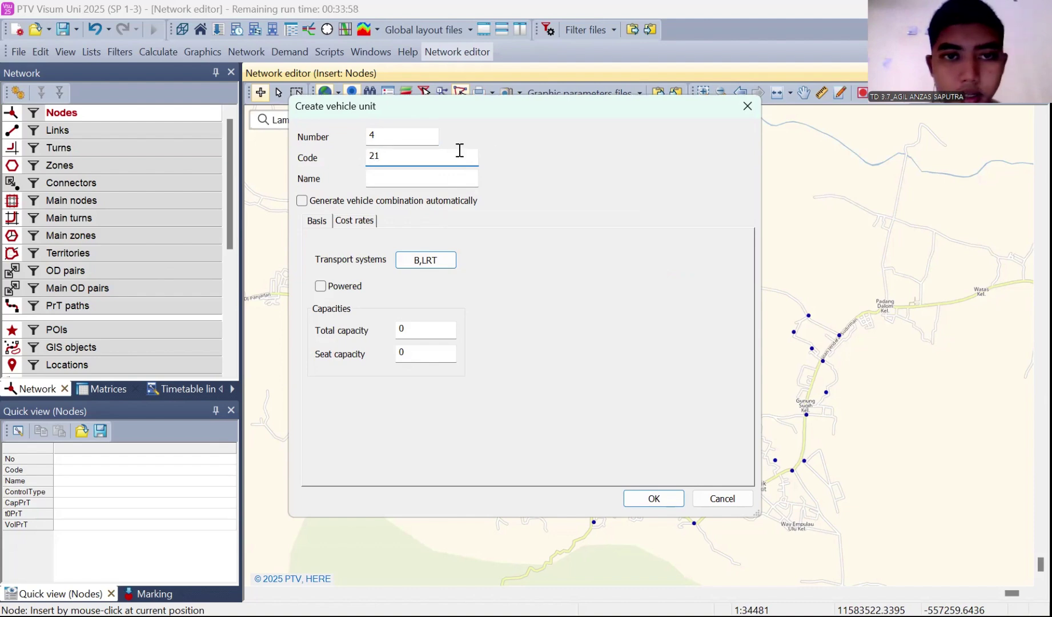
{"action": "left_click", "coordinate": [459, 179]}
{"action": "type", "text": "LRT 1"}
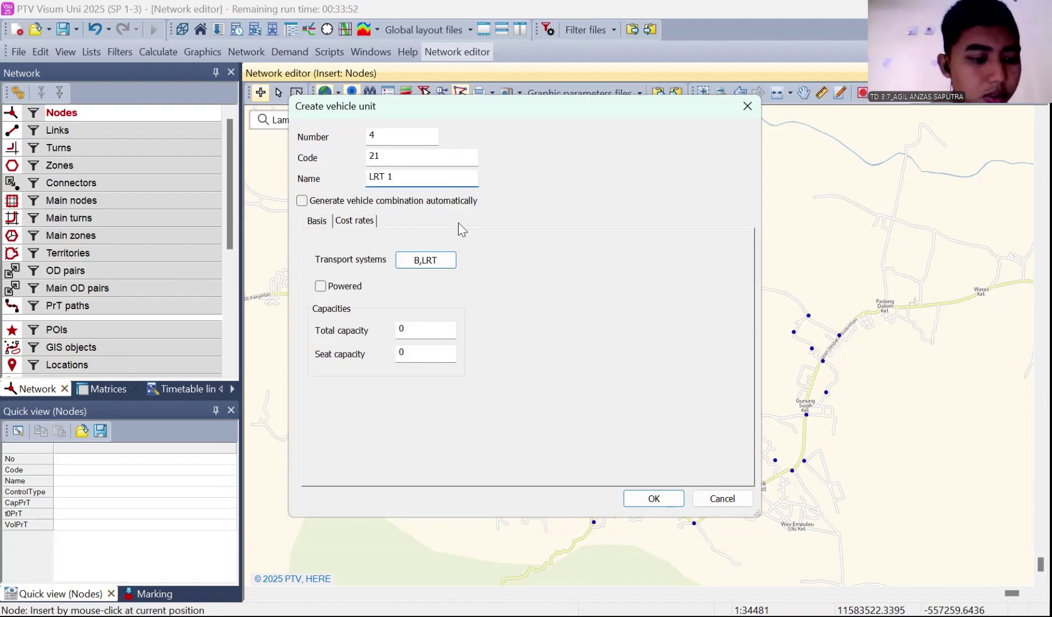
Make LRT 1 powered, with total capacity 100 and seat capacity 70, and confirm the vehicle unit
{"action": "left_click", "coordinate": [342, 287]}
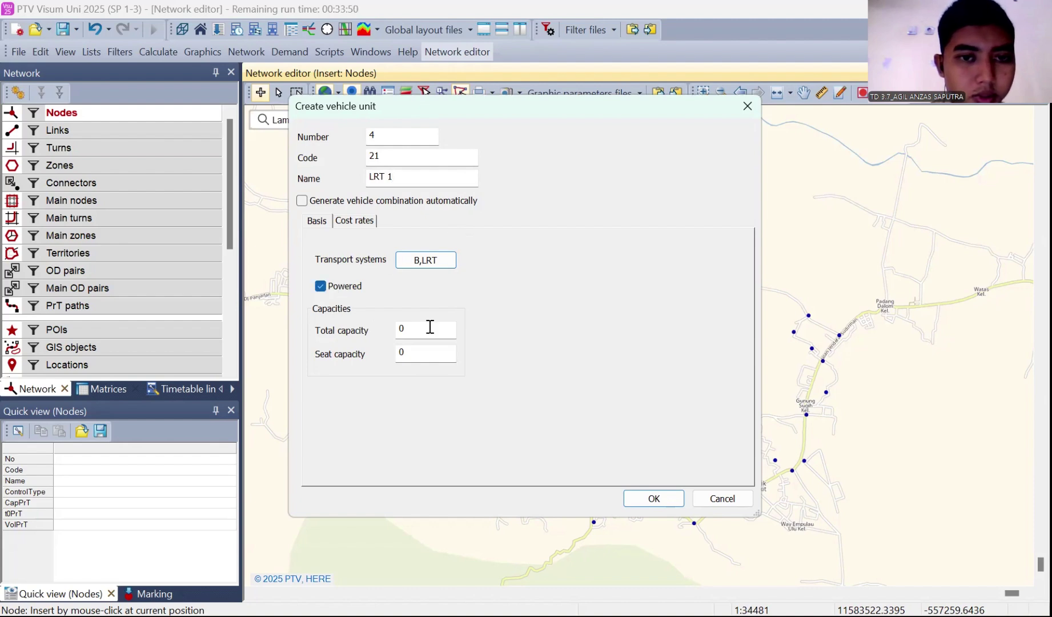
{"action": "left_click", "coordinate": [426, 328]}
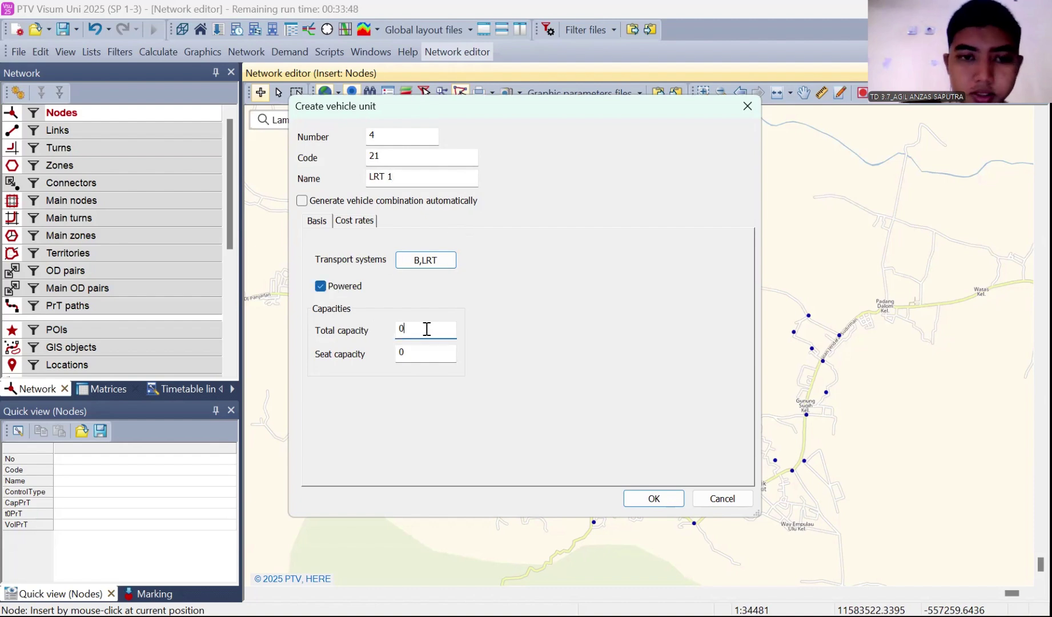
{"action": "key", "text": "BackSpace"}
{"action": "type", "text": "100"}
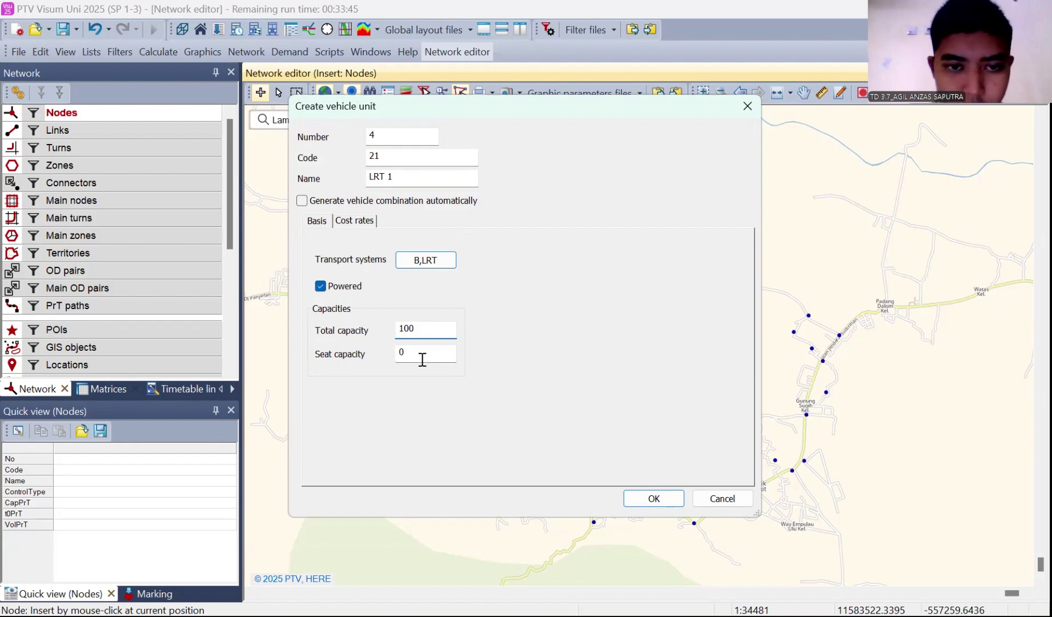
{"action": "left_click", "coordinate": [418, 355]}
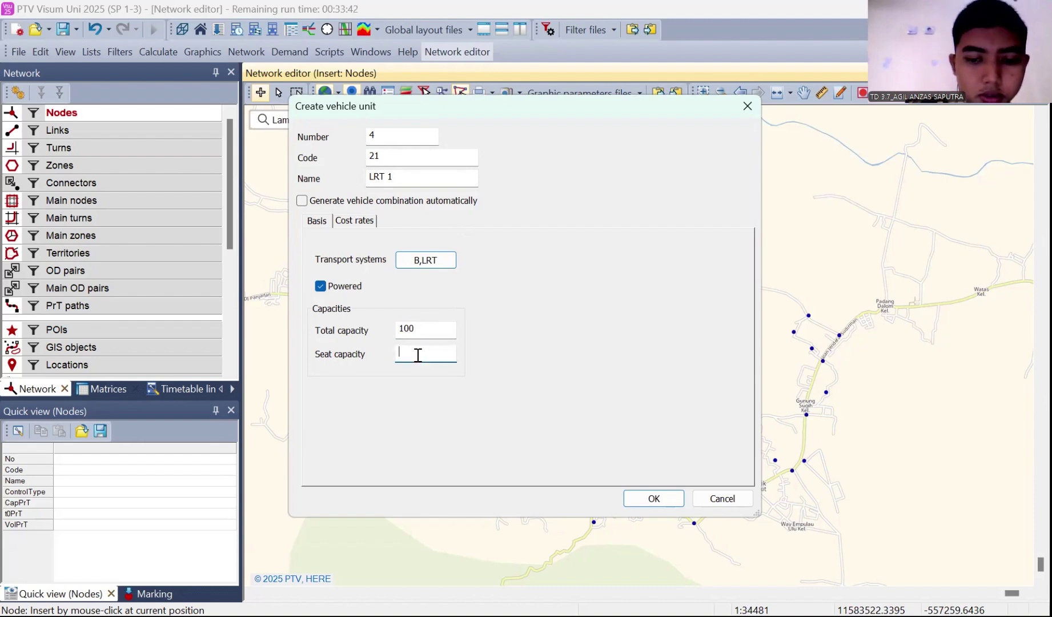
{"action": "type", "text": "70"}
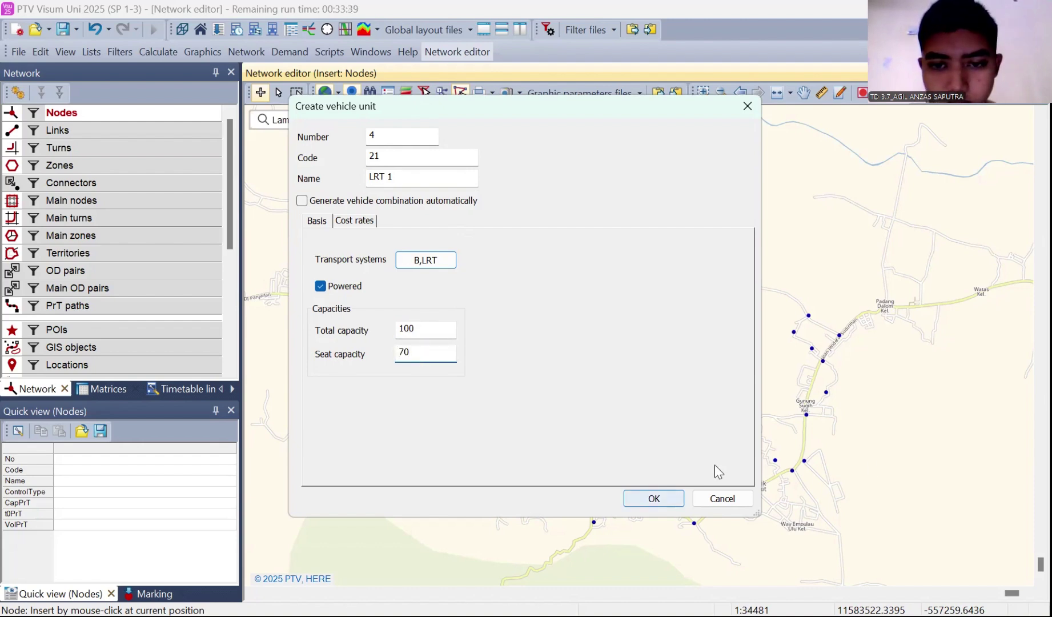
{"action": "key", "text": "Return"}
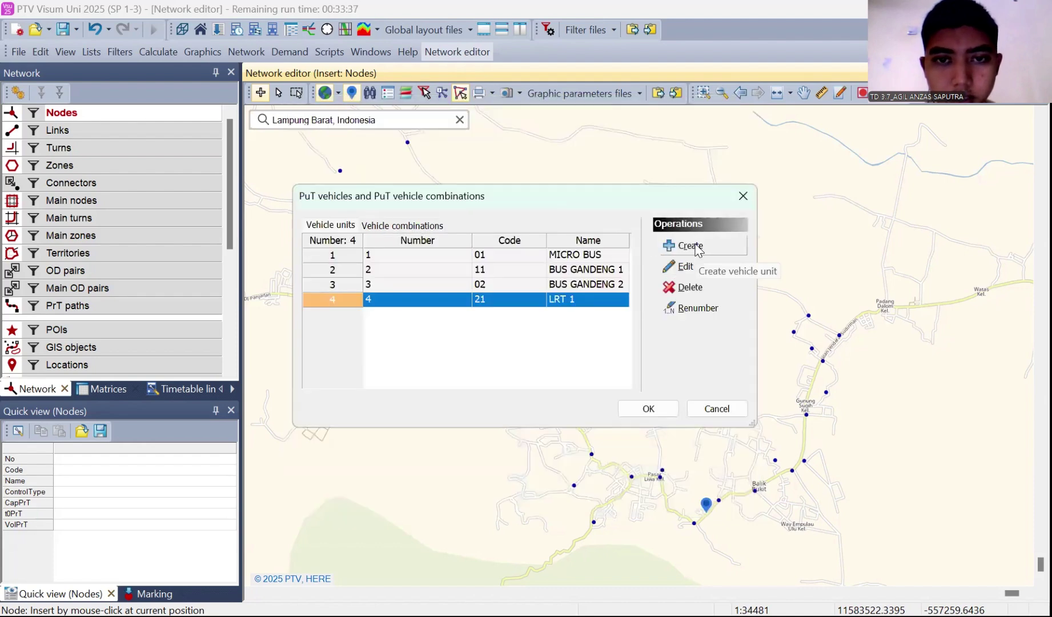
Start vehicle unit number 5 with code 22 and the name LRT 2
{"action": "left_click", "coordinate": [690, 246]}
{"action": "left_click", "coordinate": [391, 164]}
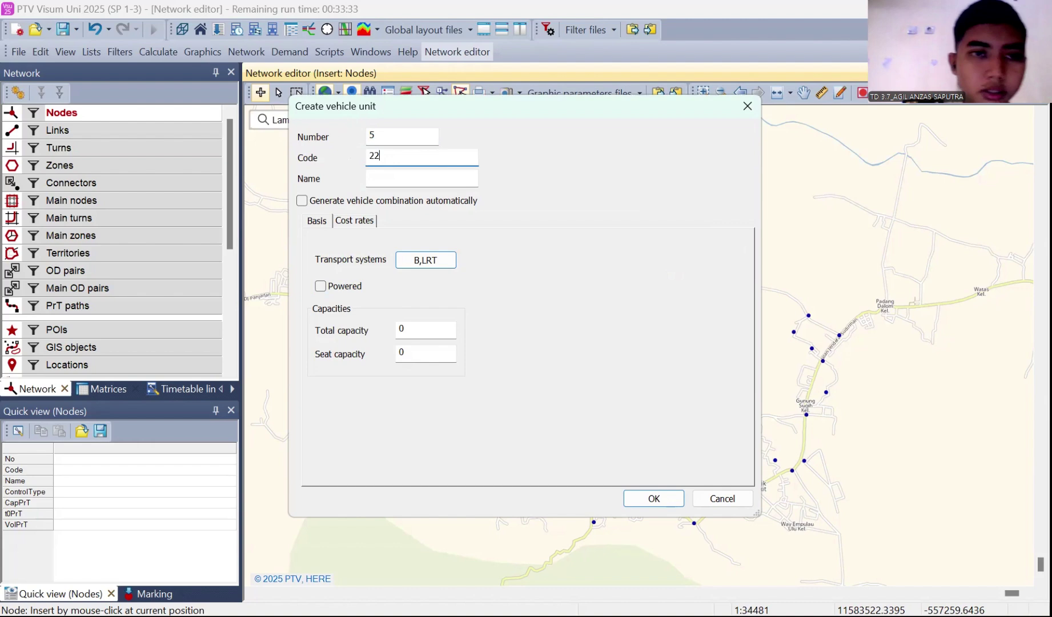
{"action": "left_click", "coordinate": [375, 175]}
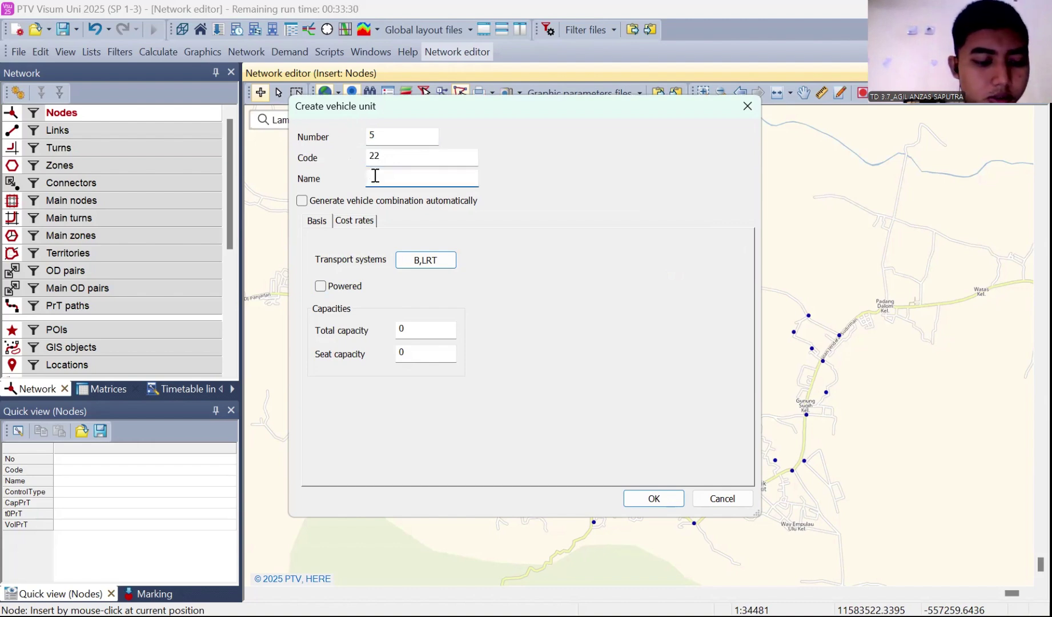
{"action": "type", "text": "LRT 2"}
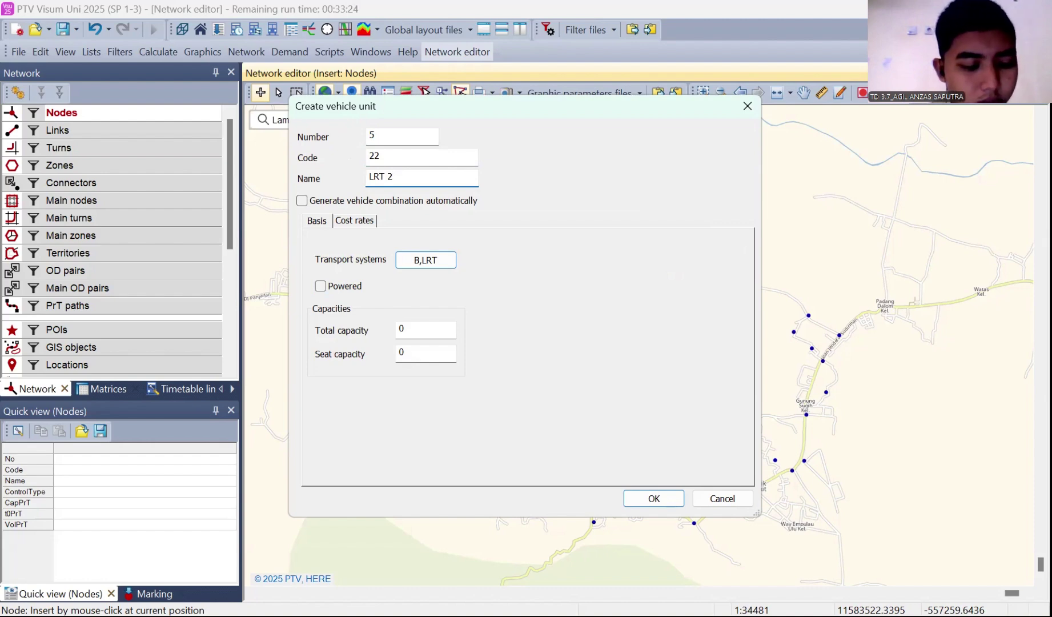
Give LRT 2 a total capacity of 100 and a seat capacity of 70, and confirm the vehicle unit
{"action": "left_click", "coordinate": [402, 329]}
{"action": "key", "text": "BackSpace"}
{"action": "type", "text": "100"}
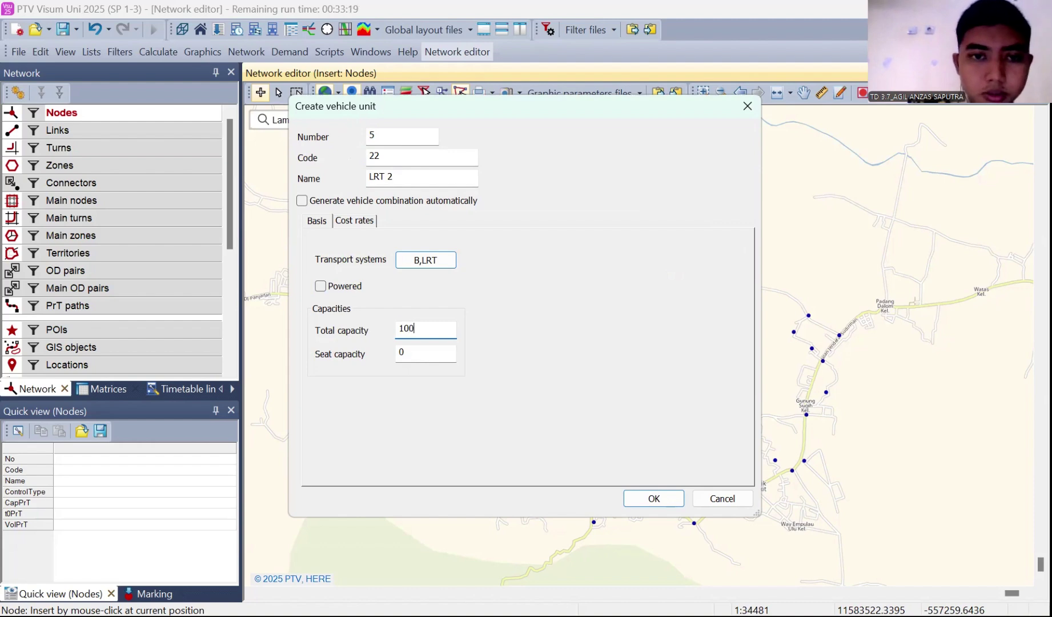
{"action": "left_click", "coordinate": [410, 357]}
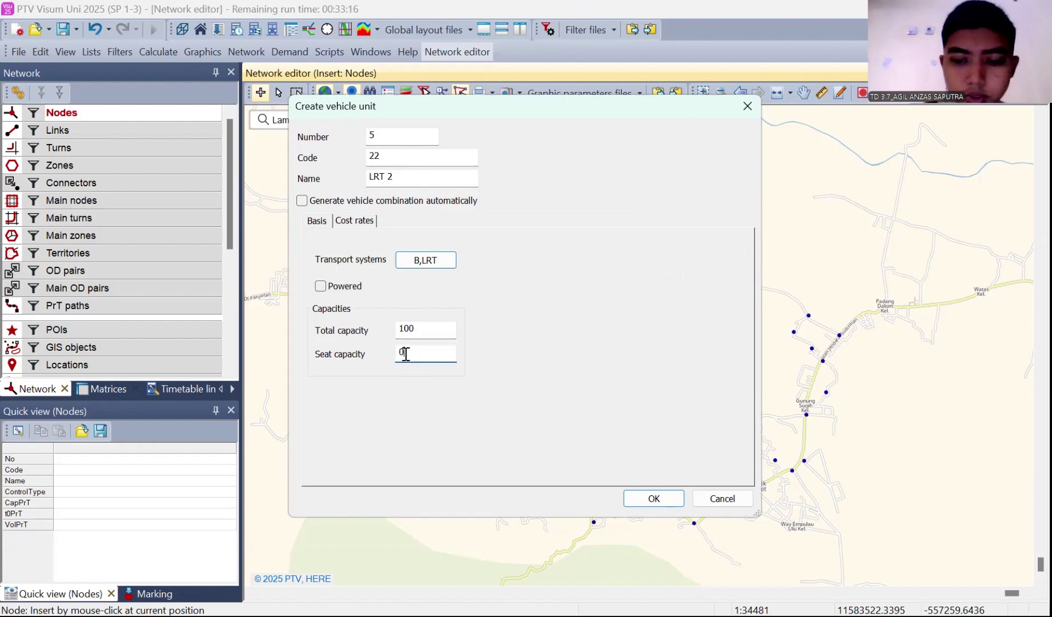
{"action": "key", "text": "BackSpace"}
{"action": "type", "text": "70"}
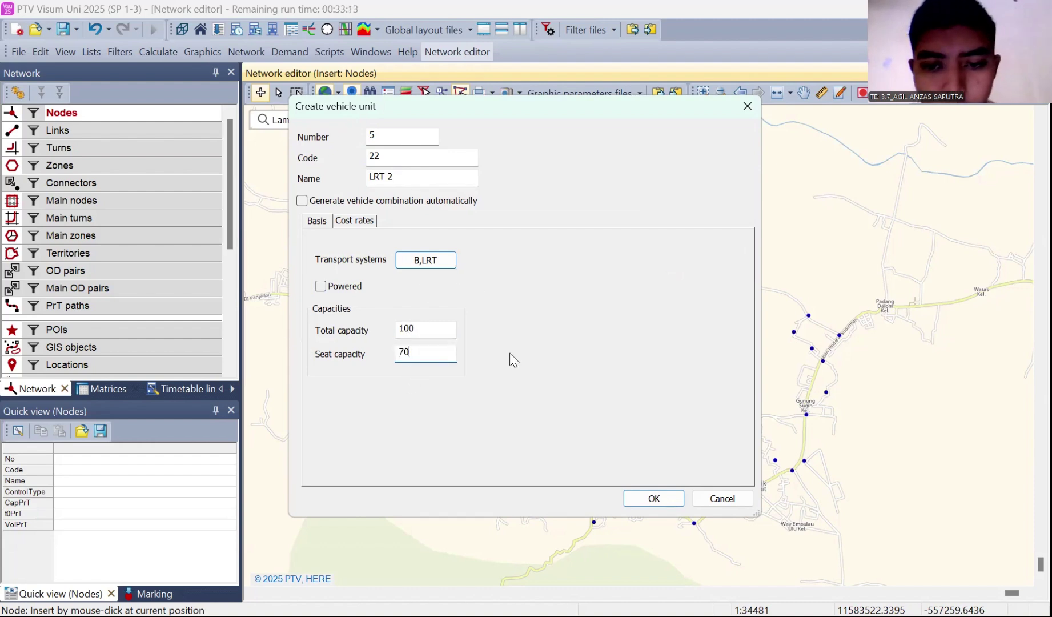
{"action": "key", "text": "Return"}
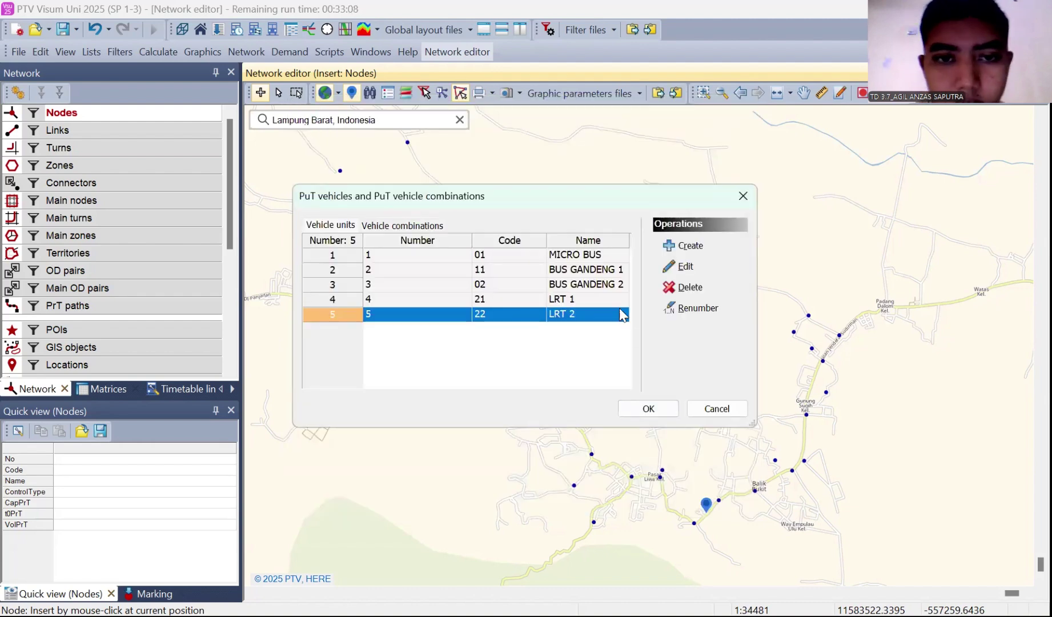
Make vehicle unit BUS GANDENG 2 unpowered and accept the list of PuT vehicle units
{"action": "double_click", "coordinate": [544, 284]}
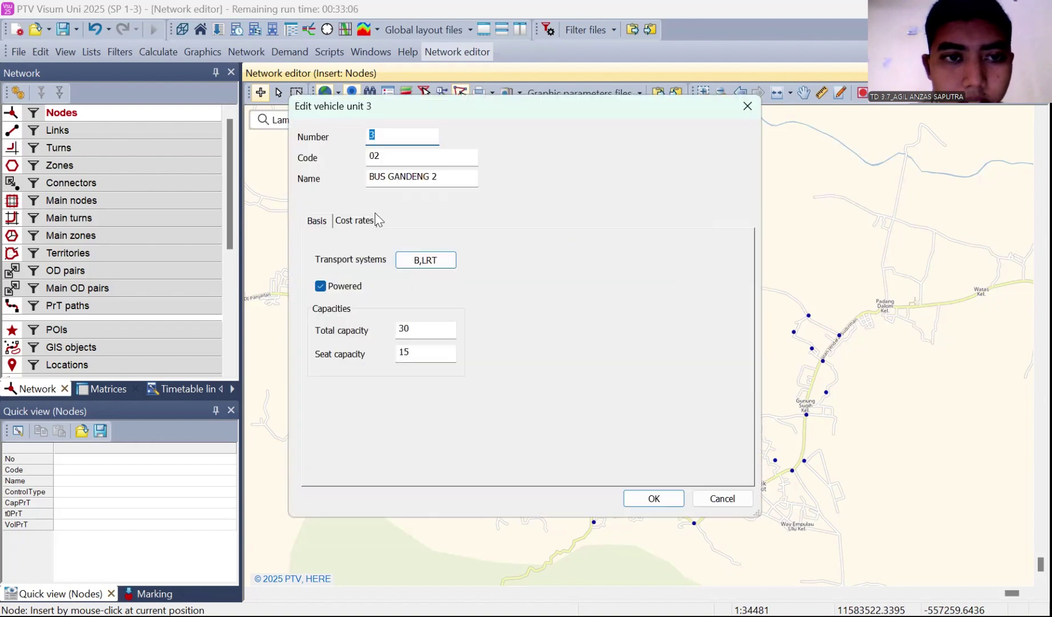
{"action": "left_click", "coordinate": [321, 286]}
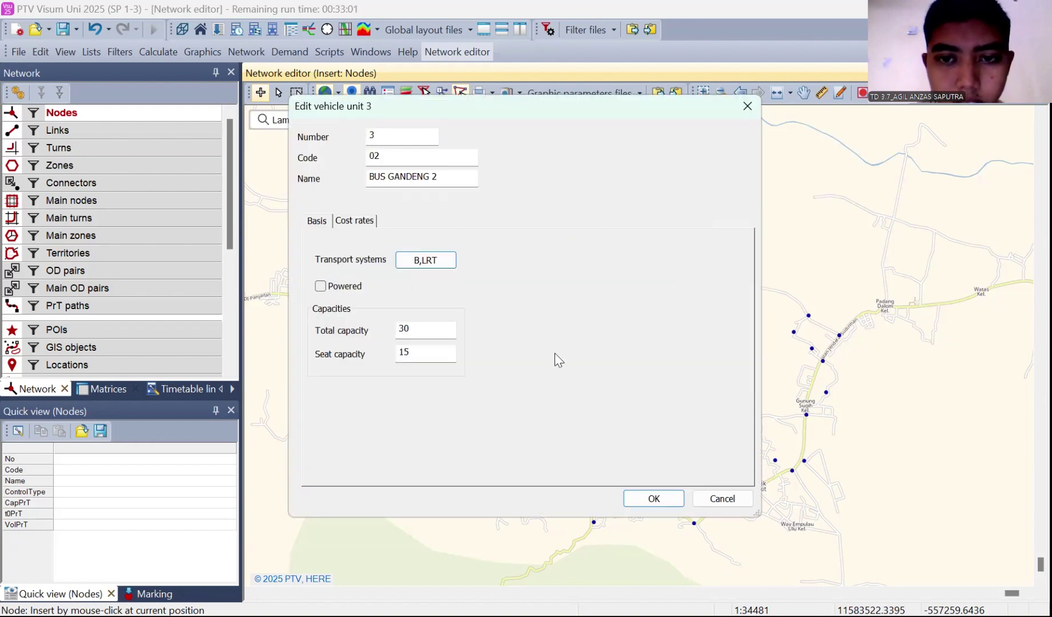
{"action": "key", "text": "Return"}
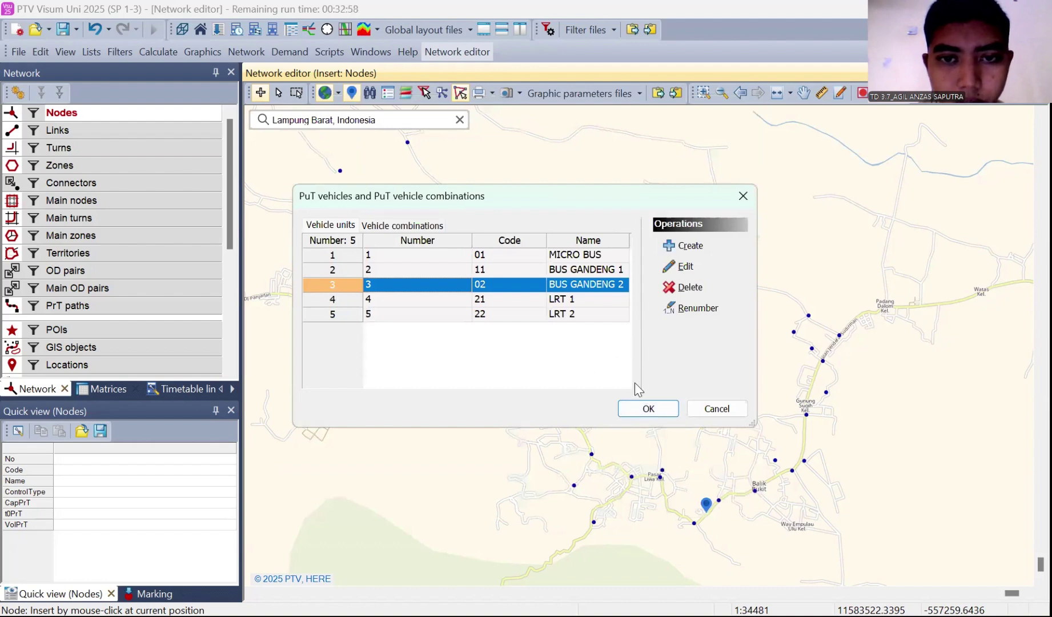
{"action": "key", "text": "Return"}
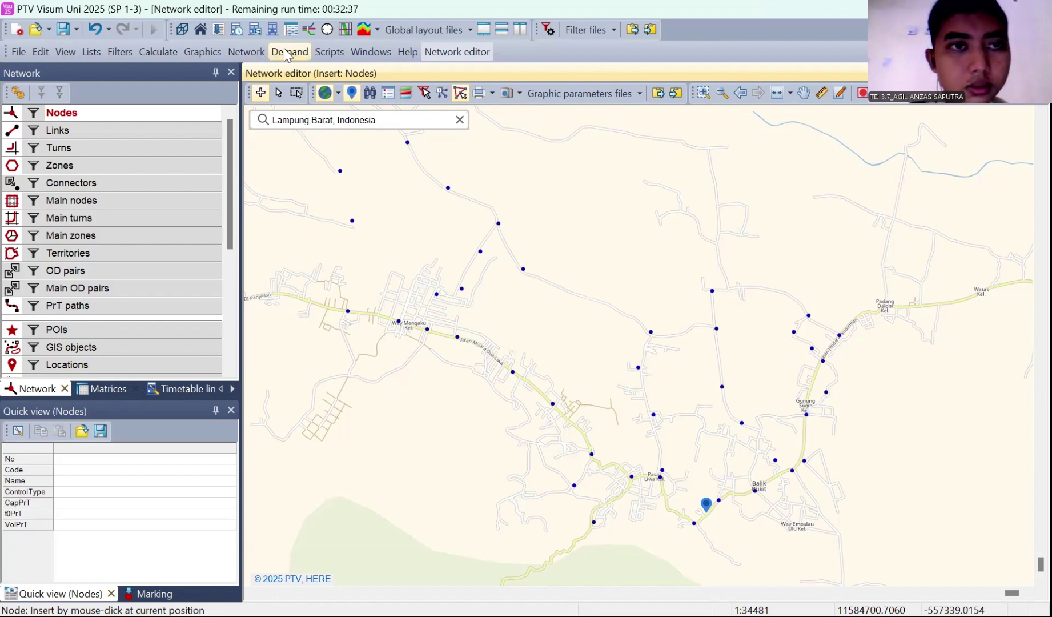
Start PuT vehicle combination number 1 with code 01 and the name MICRO BUS
{"action": "left_click", "coordinate": [252, 52]}
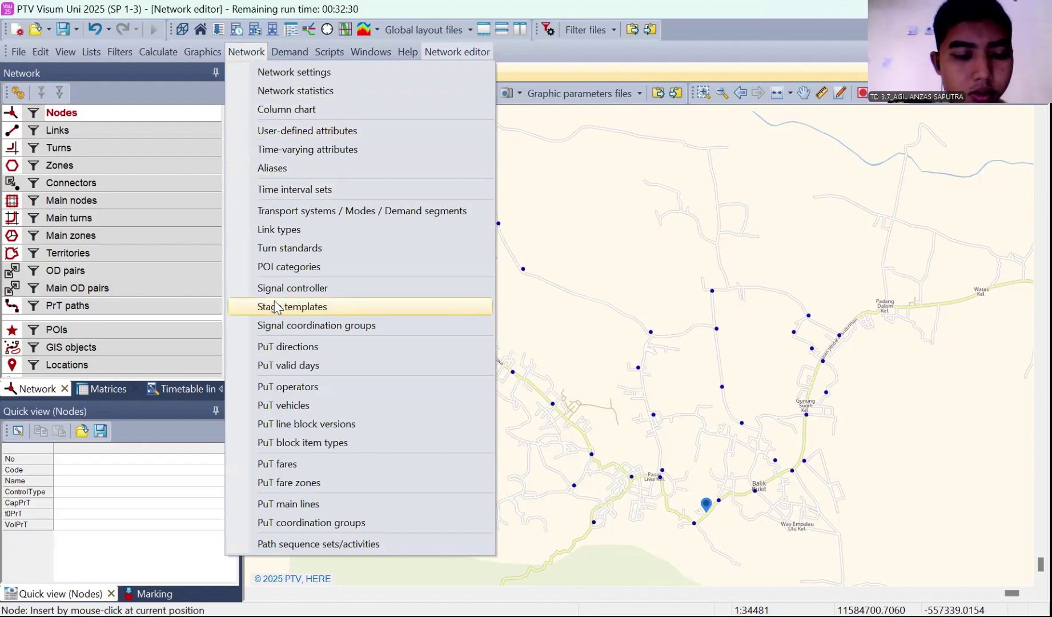
{"action": "left_click", "coordinate": [308, 405]}
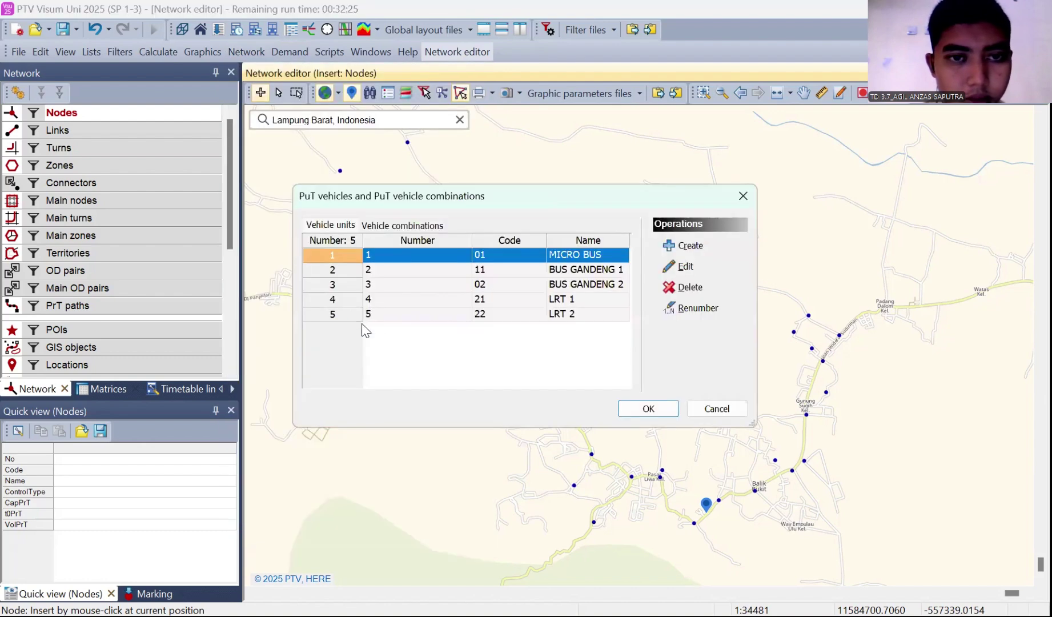
{"action": "left_click", "coordinate": [398, 225]}
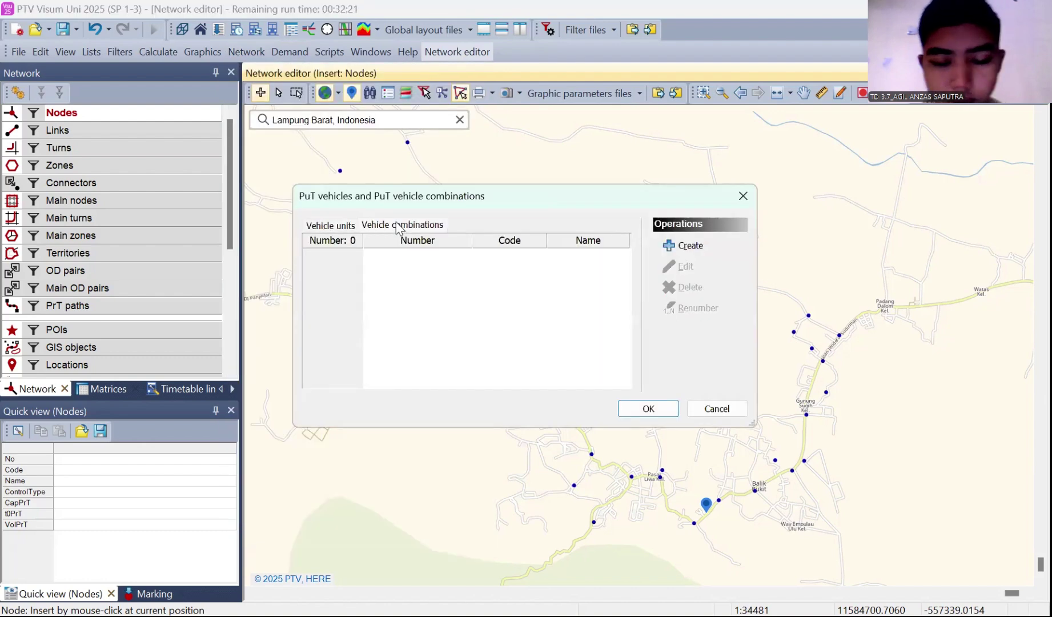
{"action": "left_click", "coordinate": [683, 246]}
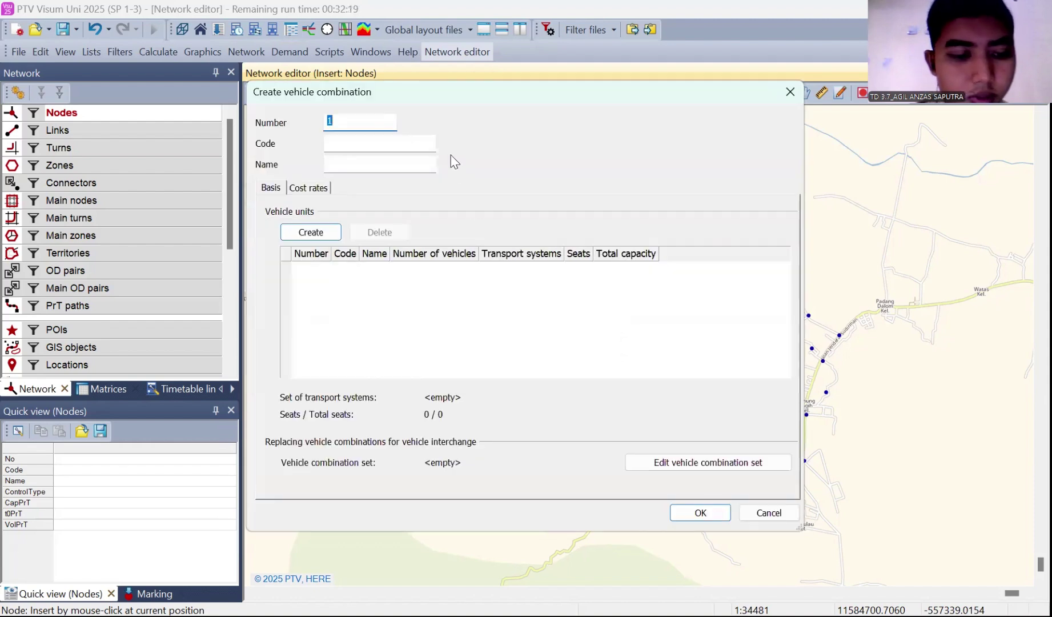
{"action": "left_click", "coordinate": [422, 142]}
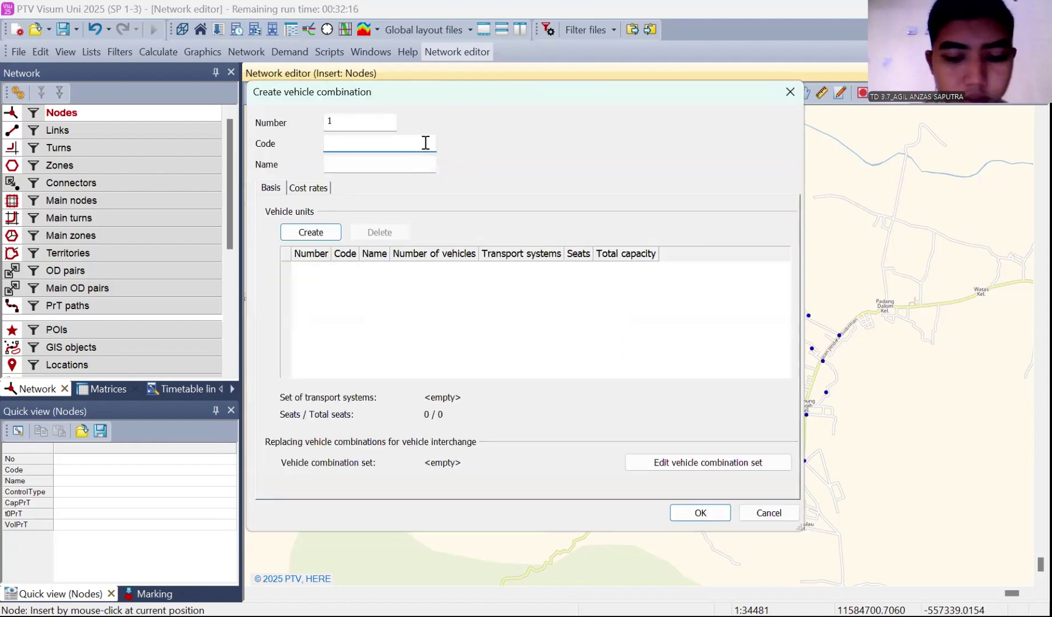
{"action": "type", "text": "01"}
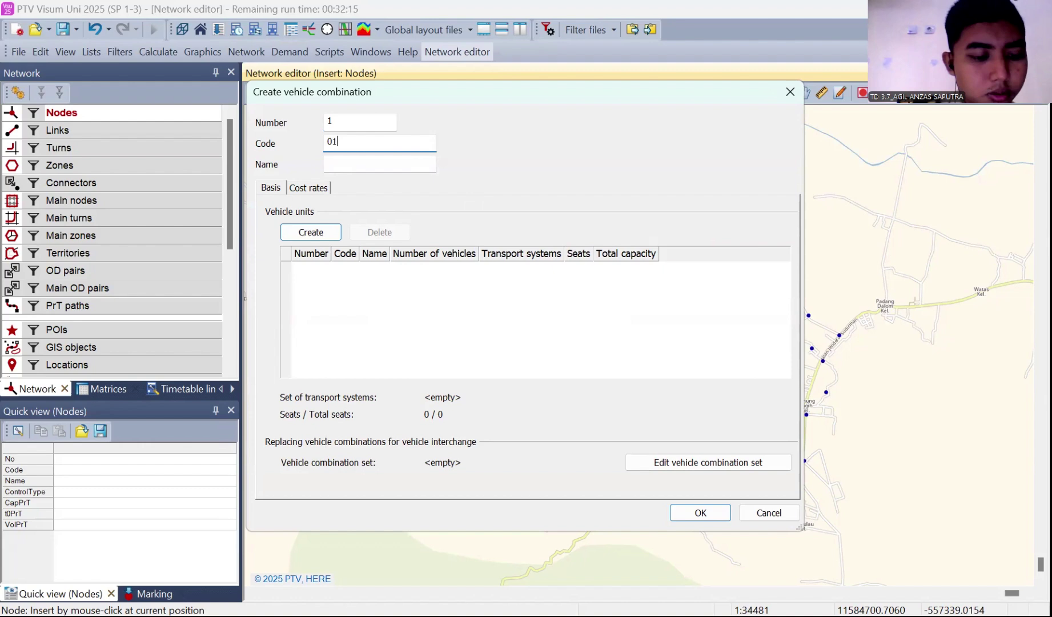
{"action": "left_click", "coordinate": [409, 163]}
{"action": "type", "text": "MICRO BUS"}
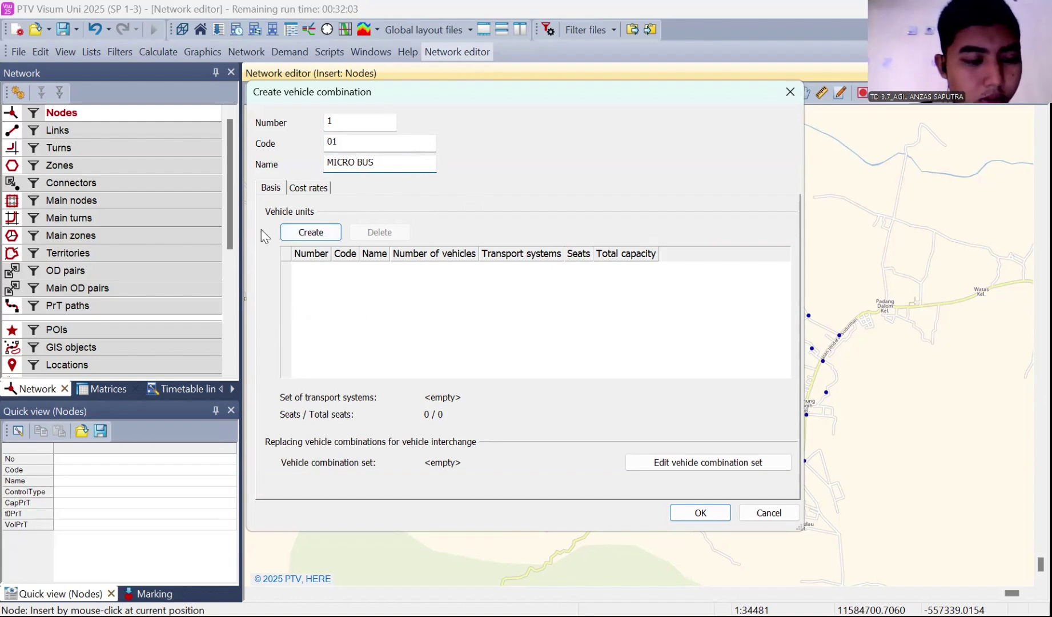
Allocate one vehicle unit 1 01 to the MICRO BUS combination and confirm the combination
{"action": "left_click", "coordinate": [311, 233]}
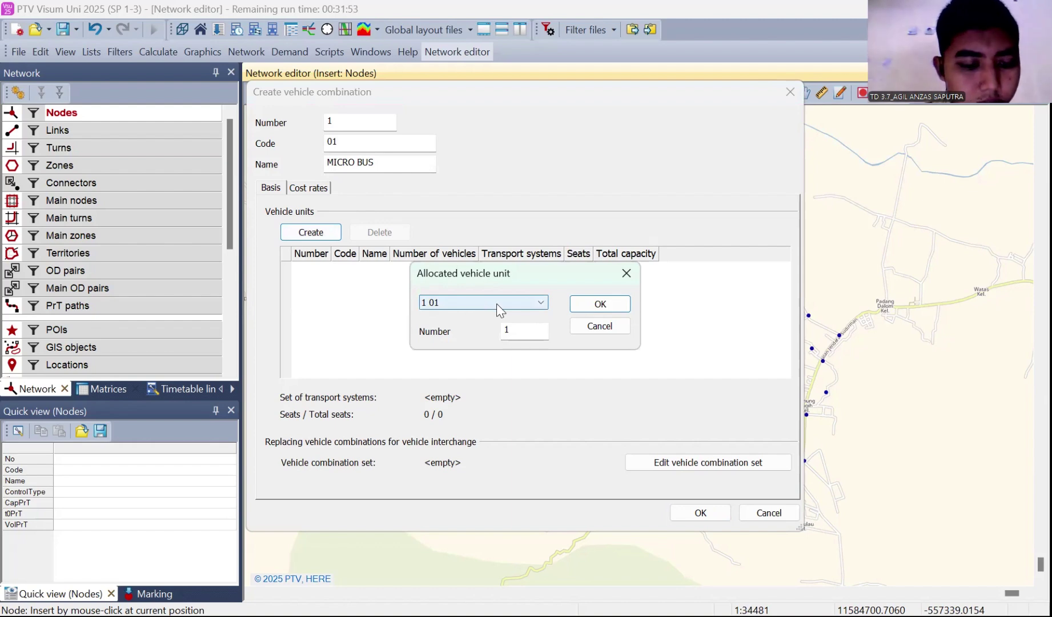
{"action": "left_click", "coordinate": [618, 308]}
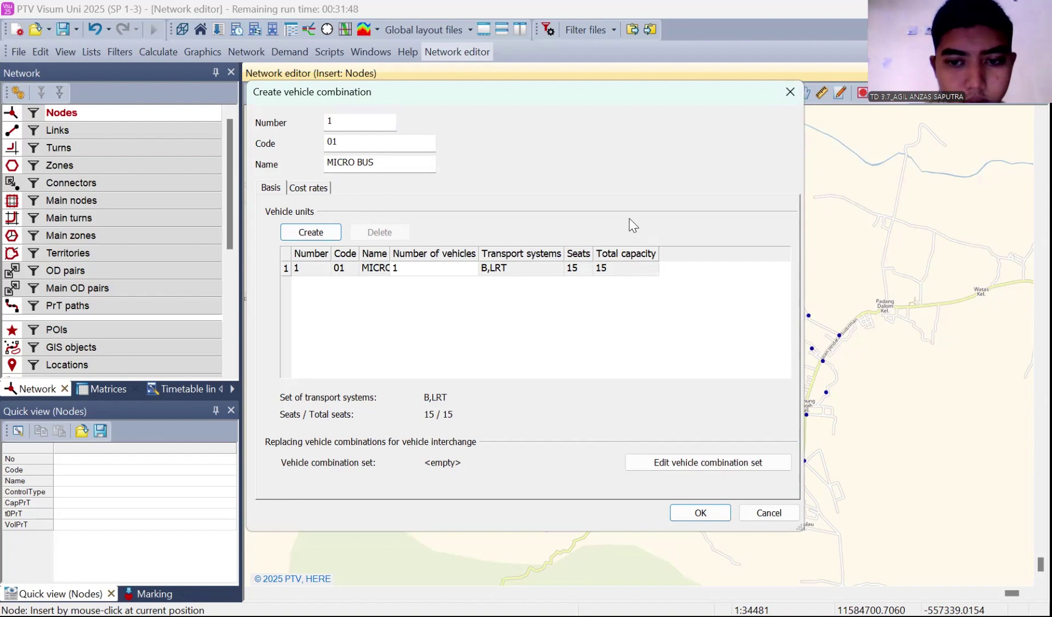
{"action": "key", "text": "Return"}
Start PuT vehicle combination number 2 with code 02 and the name BUS GANDENG
{"action": "left_click", "coordinate": [675, 242]}
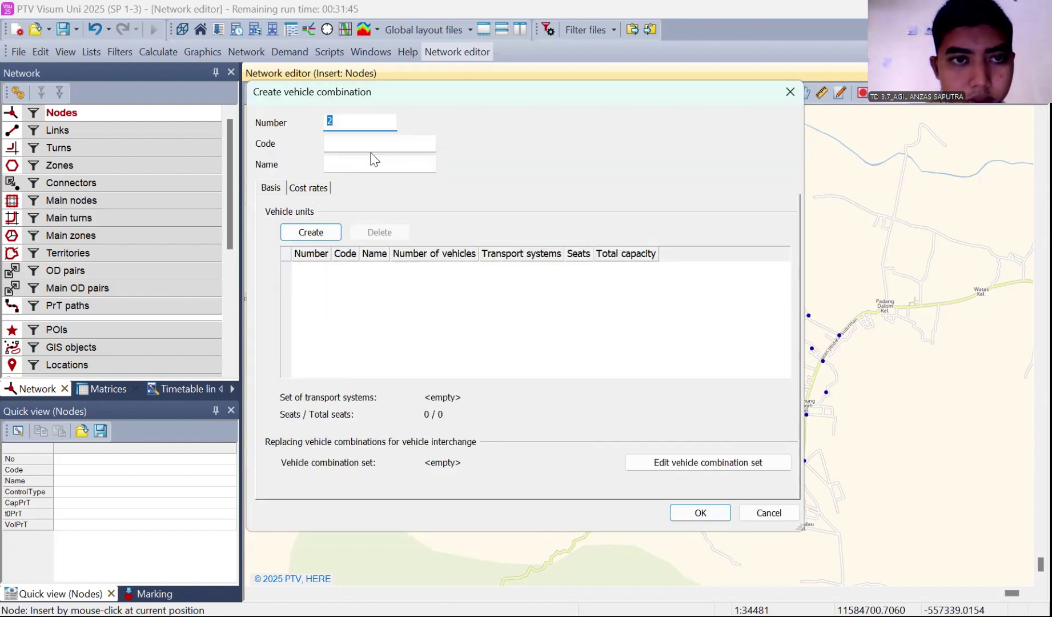
{"action": "left_click", "coordinate": [383, 147]}
{"action": "type", "text": "02"}
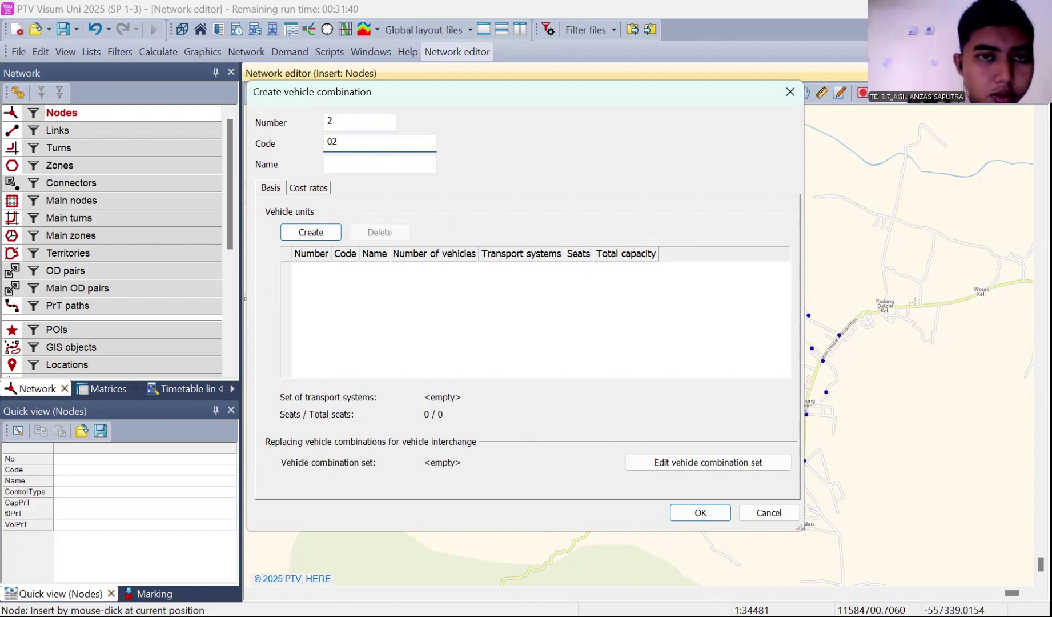
{"action": "left_click", "coordinate": [406, 165]}
{"action": "type", "text": "BU"}
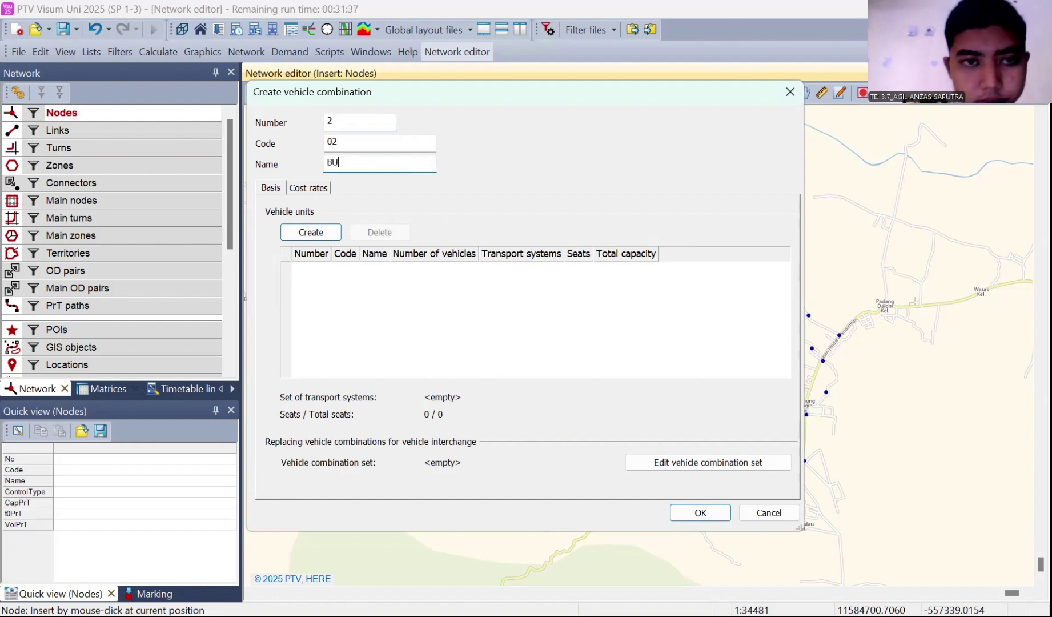
{"action": "type", "text": "S GANDE"}
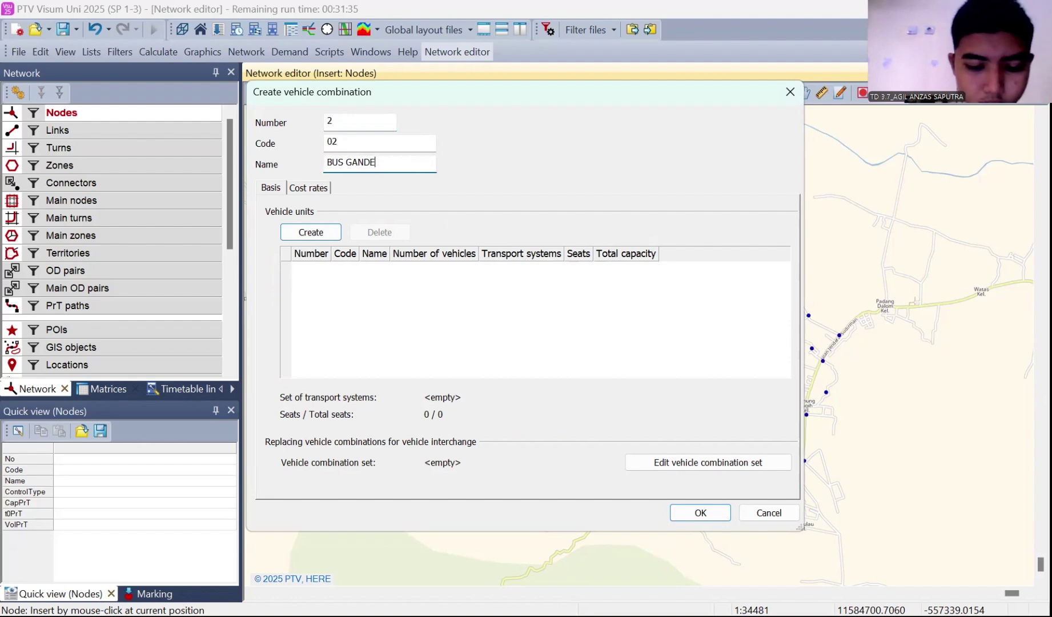
{"action": "type", "text": "NG"}
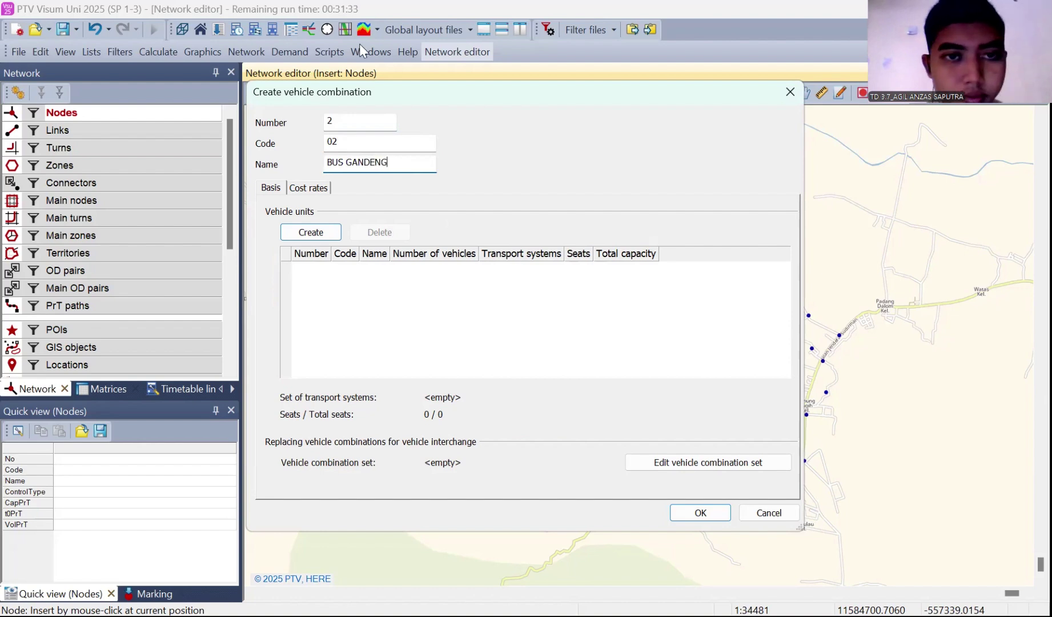
Allocate one vehicle unit 2 11 to the BUS GANDENG combination
{"action": "left_click", "coordinate": [308, 234]}
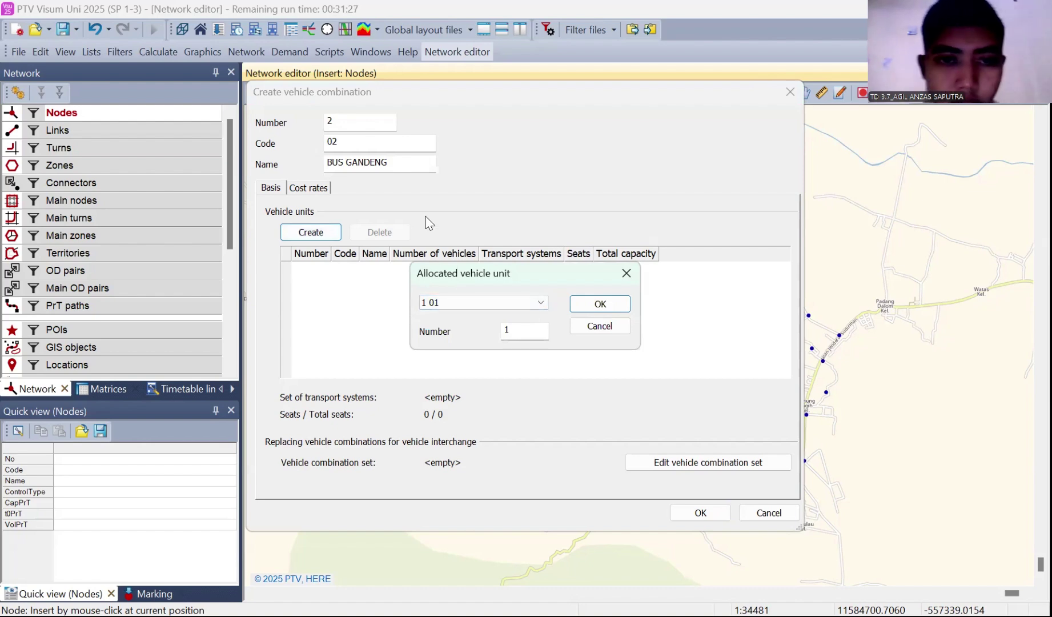
{"action": "left_click", "coordinate": [540, 303]}
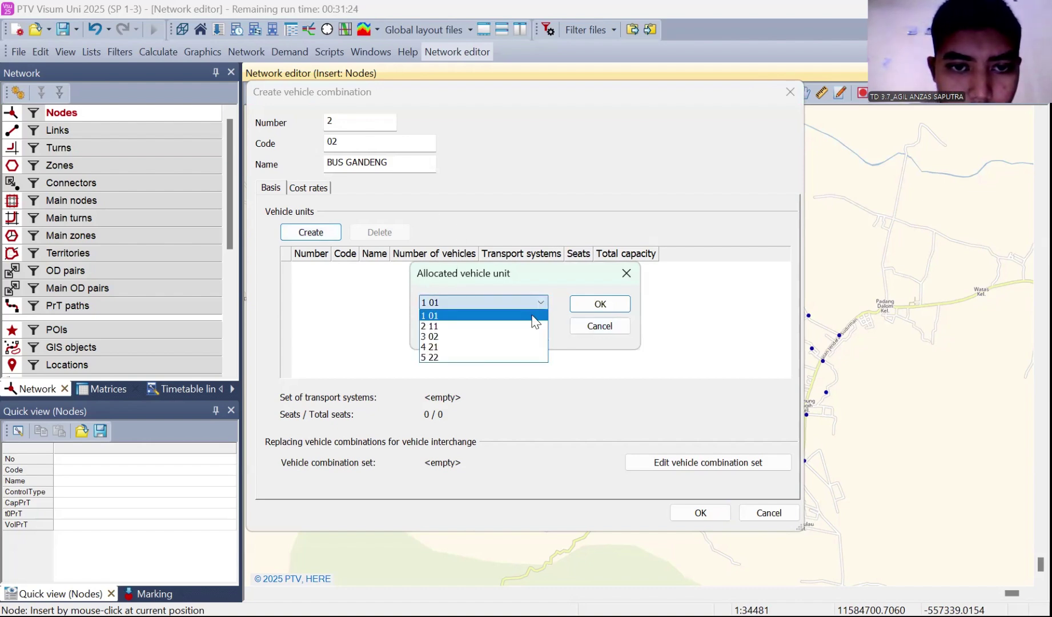
{"action": "left_click", "coordinate": [544, 326]}
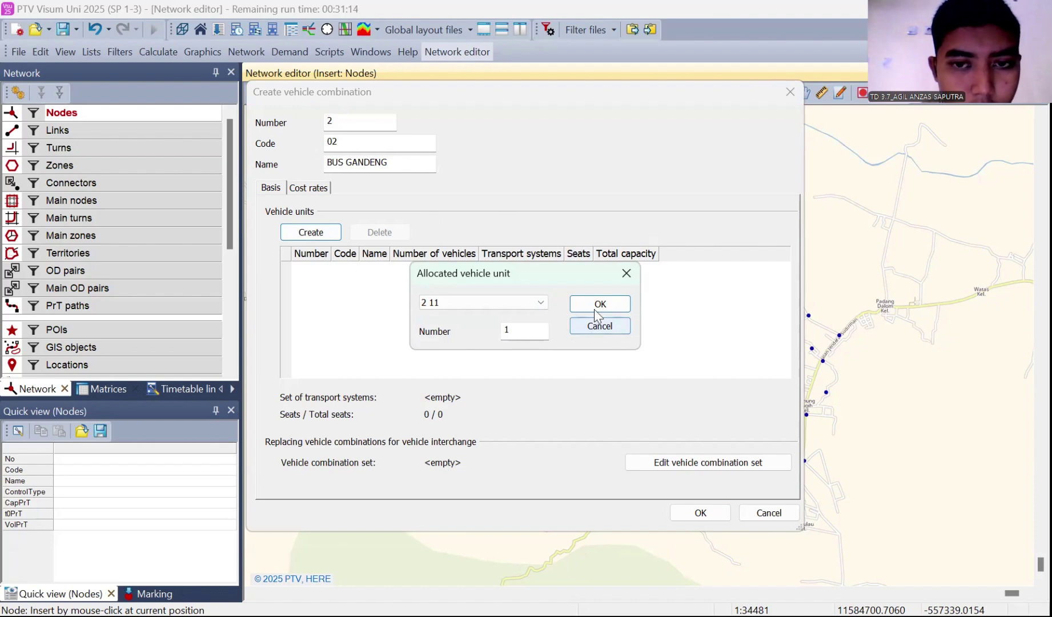
{"action": "key", "text": "Return"}
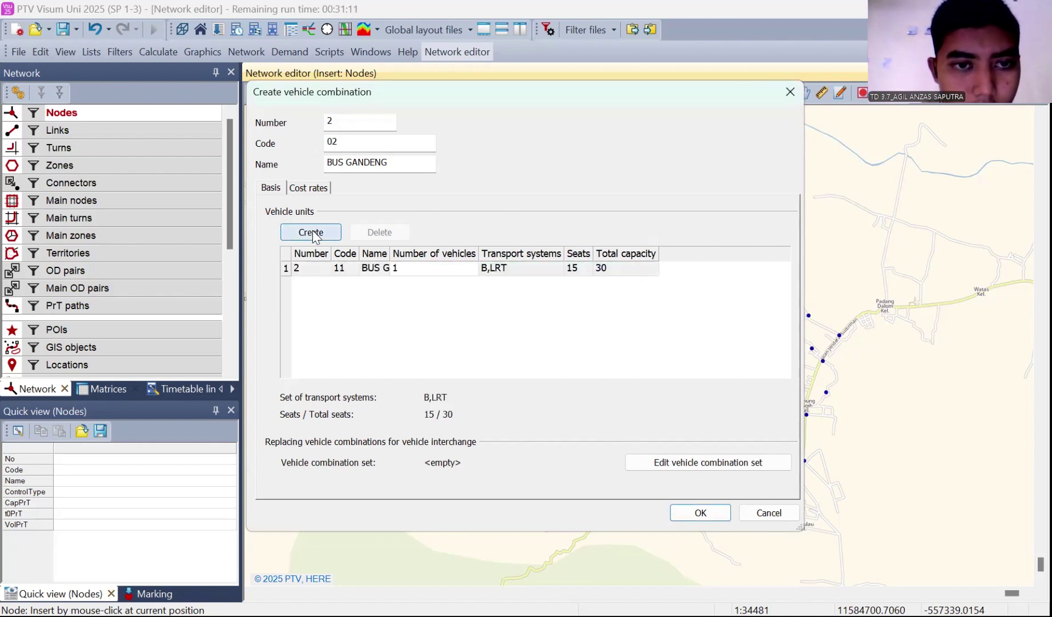
Add one vehicle unit 3 02 to the BUS GANDENG combination and confirm the combination
{"action": "left_click", "coordinate": [313, 230]}
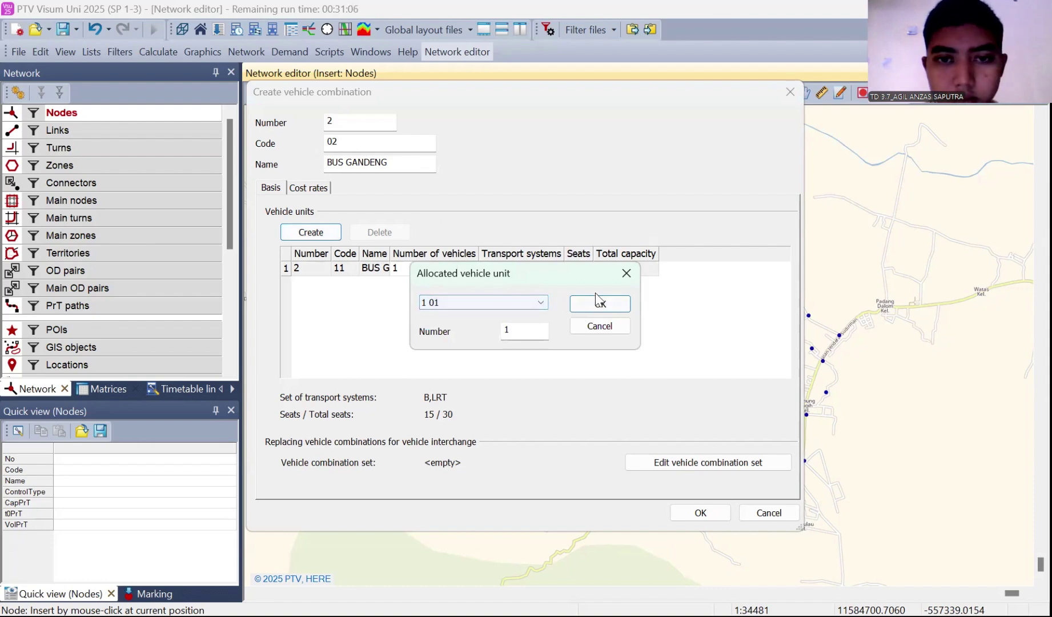
{"action": "left_click", "coordinate": [540, 303]}
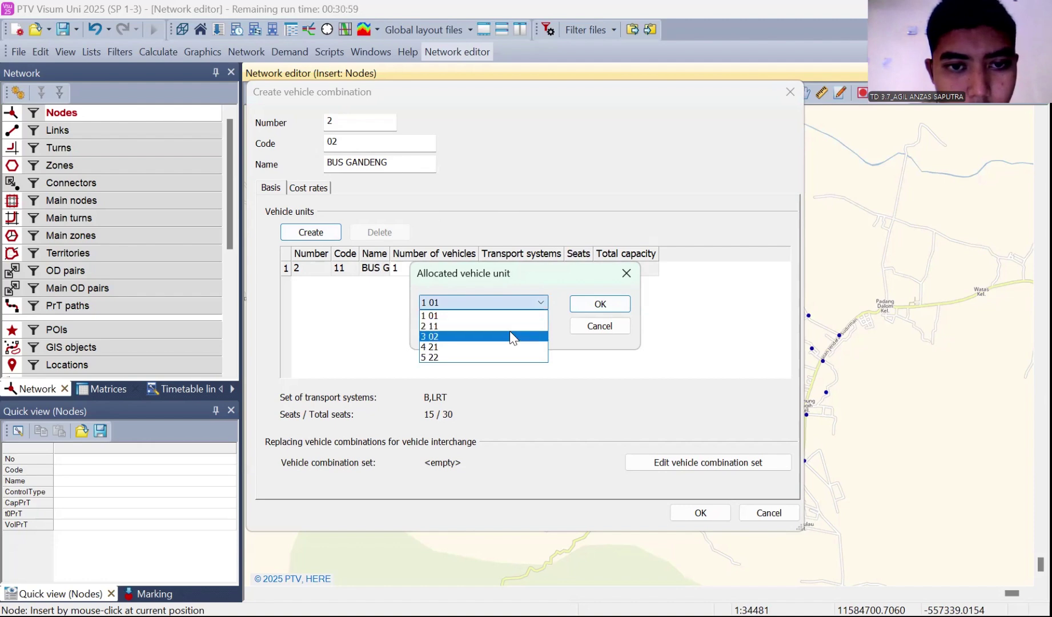
{"action": "left_click", "coordinate": [509, 334]}
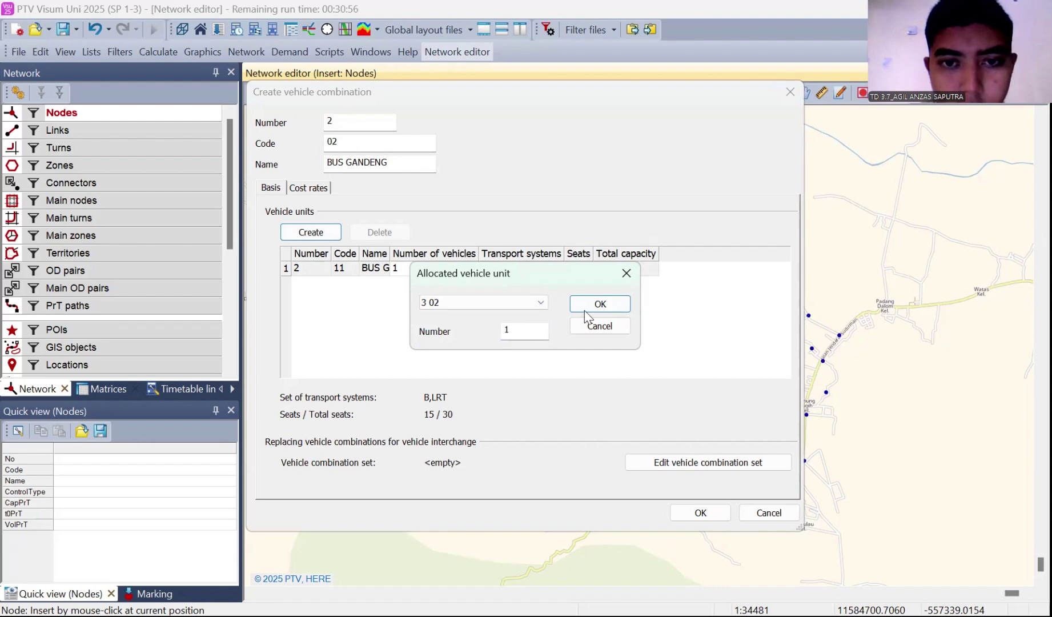
{"action": "left_click", "coordinate": [614, 310]}
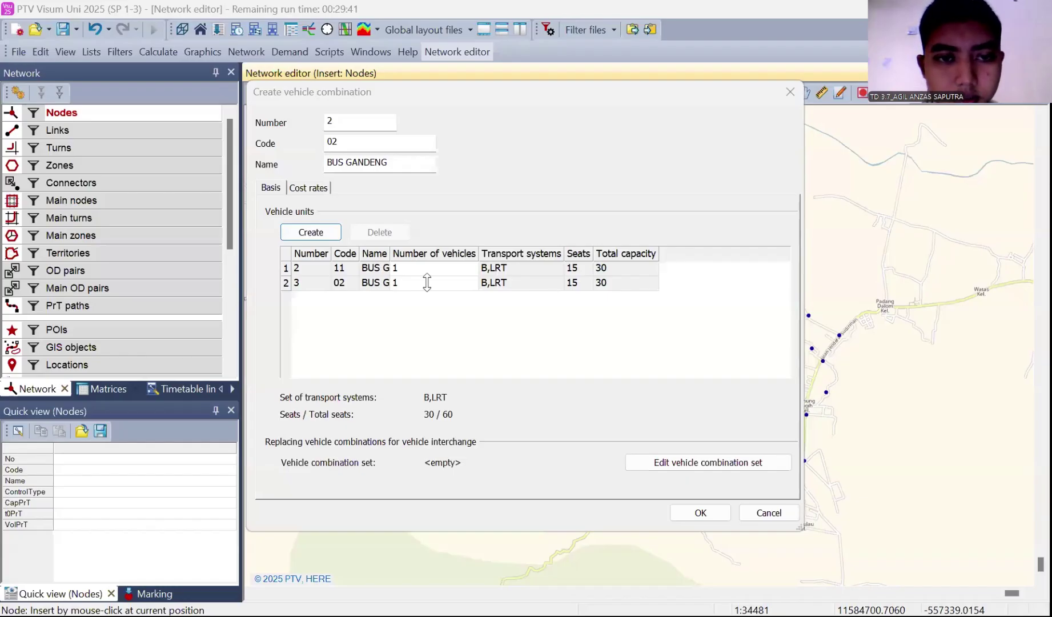
{"action": "left_click", "coordinate": [342, 283]}
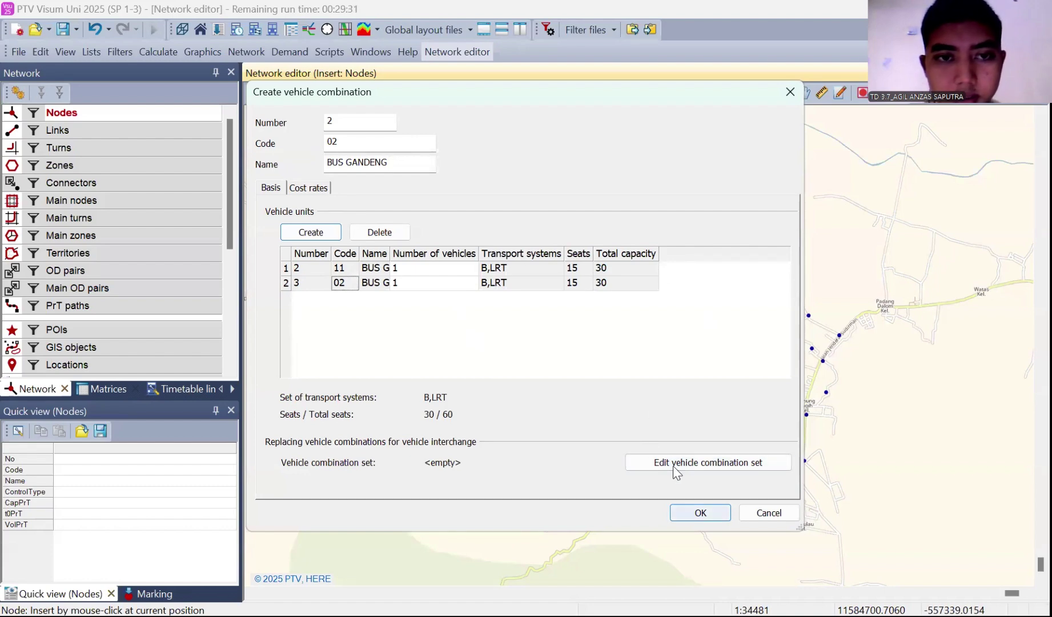
{"action": "key", "text": "Return"}
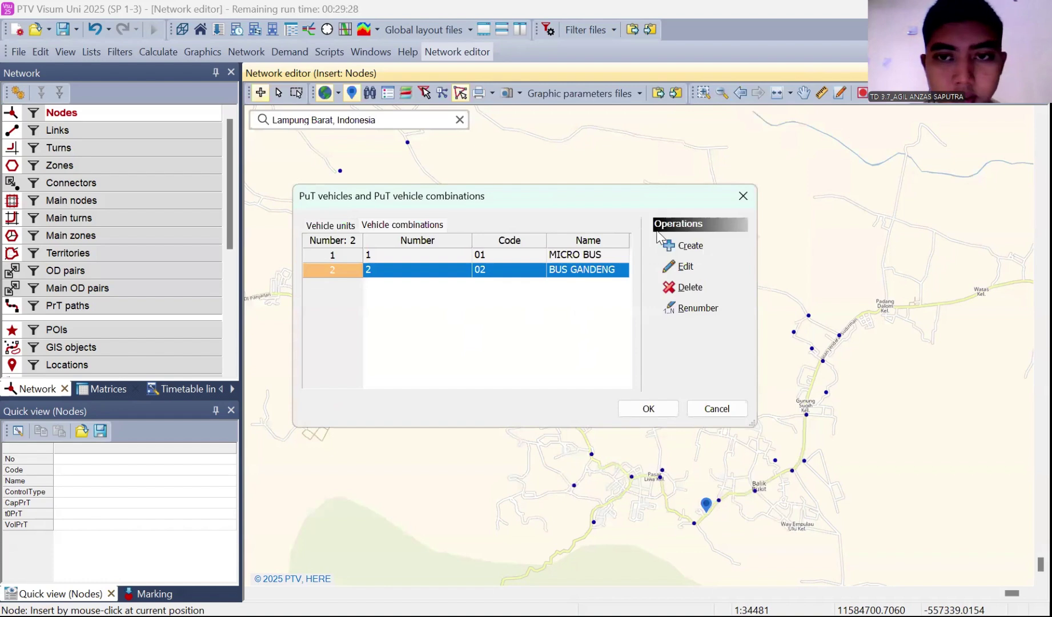
Start PuT vehicle combination number 3 with code 03 and the name LRT
{"action": "left_click", "coordinate": [676, 249]}
{"action": "left_click", "coordinate": [356, 142]}
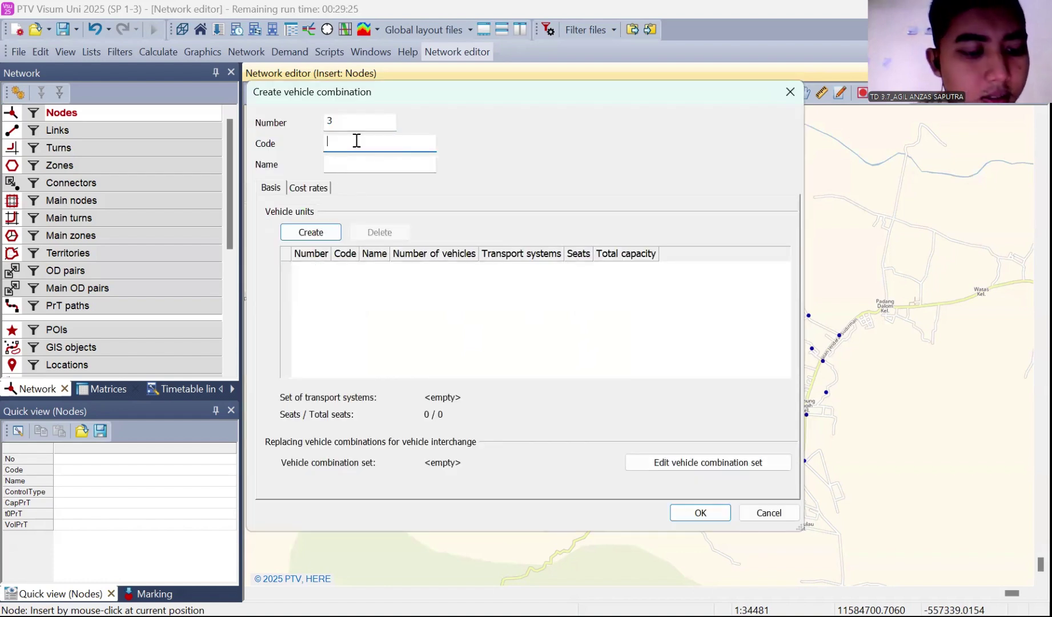
{"action": "type", "text": "03"}
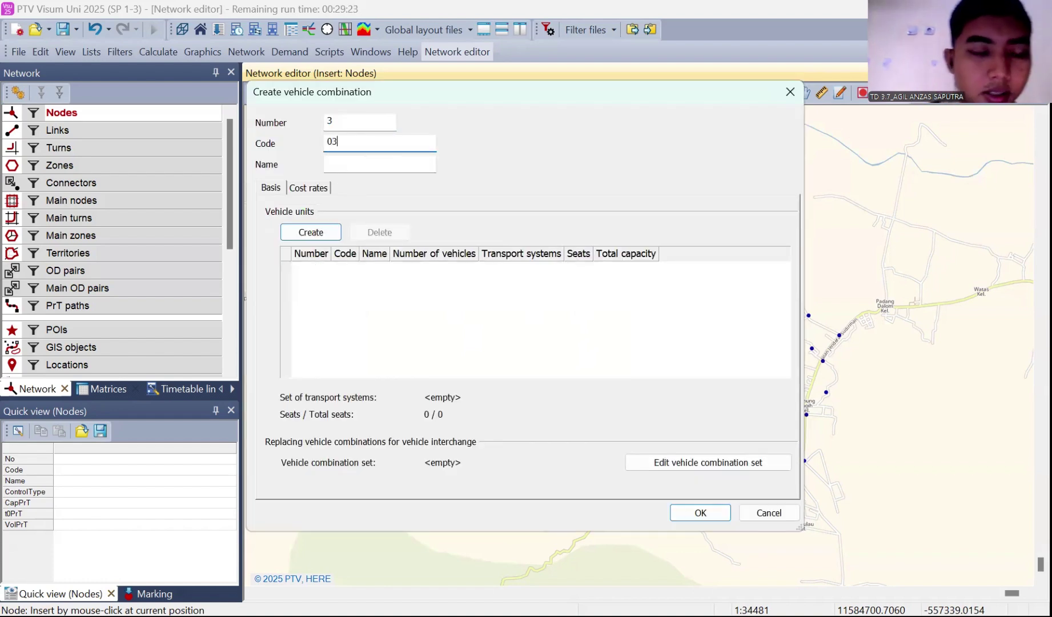
{"action": "left_click", "coordinate": [341, 171]}
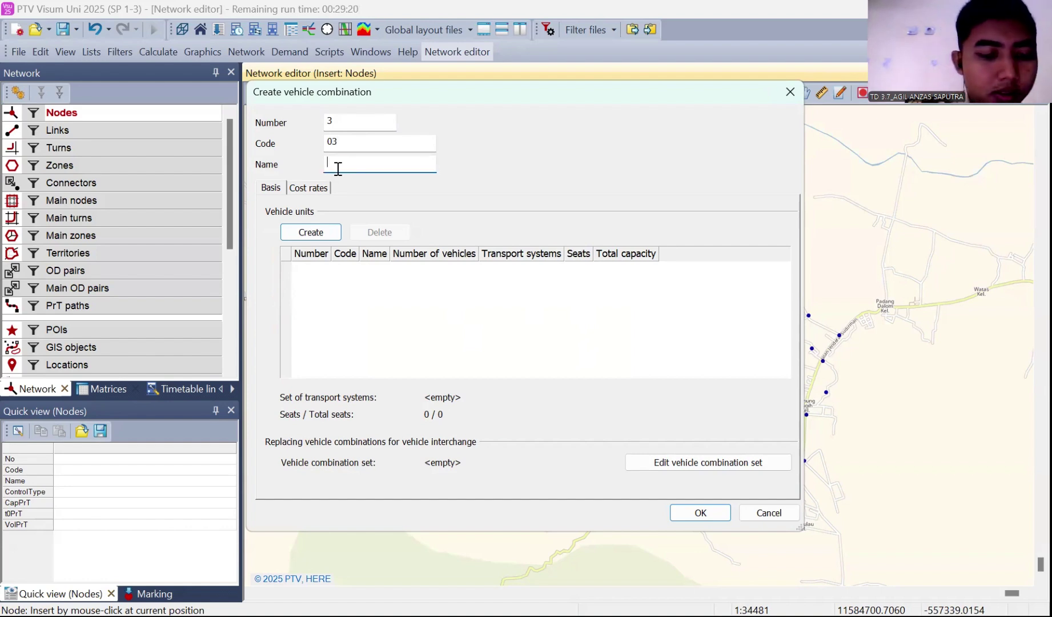
{"action": "type", "text": "LRT"}
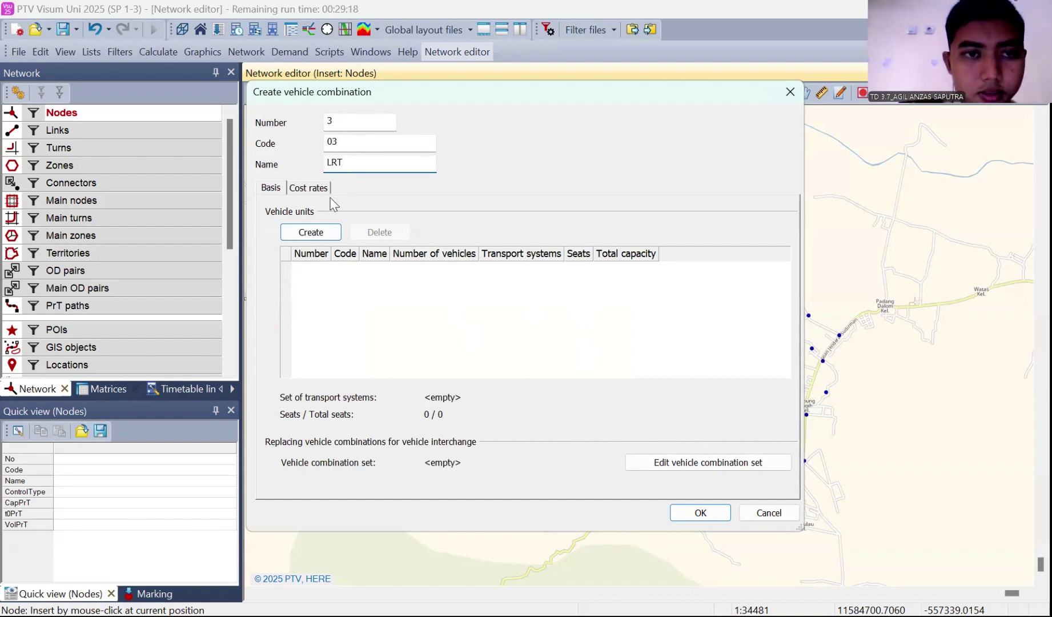
Allocate two vehicle units 4 21 to the LRT combination
{"action": "left_click", "coordinate": [320, 232]}
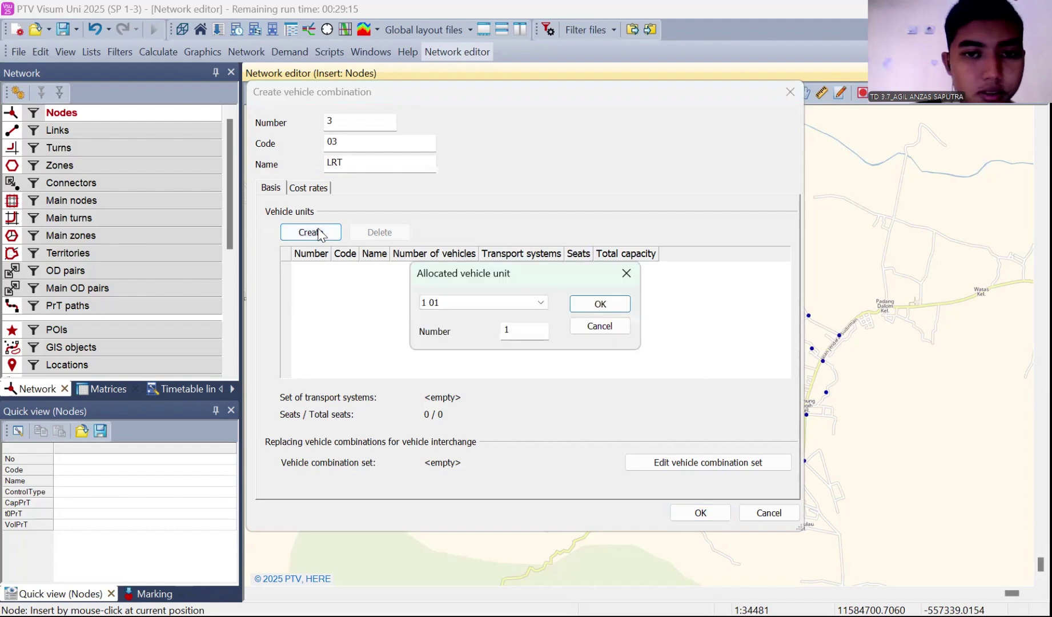
{"action": "left_click", "coordinate": [542, 304]}
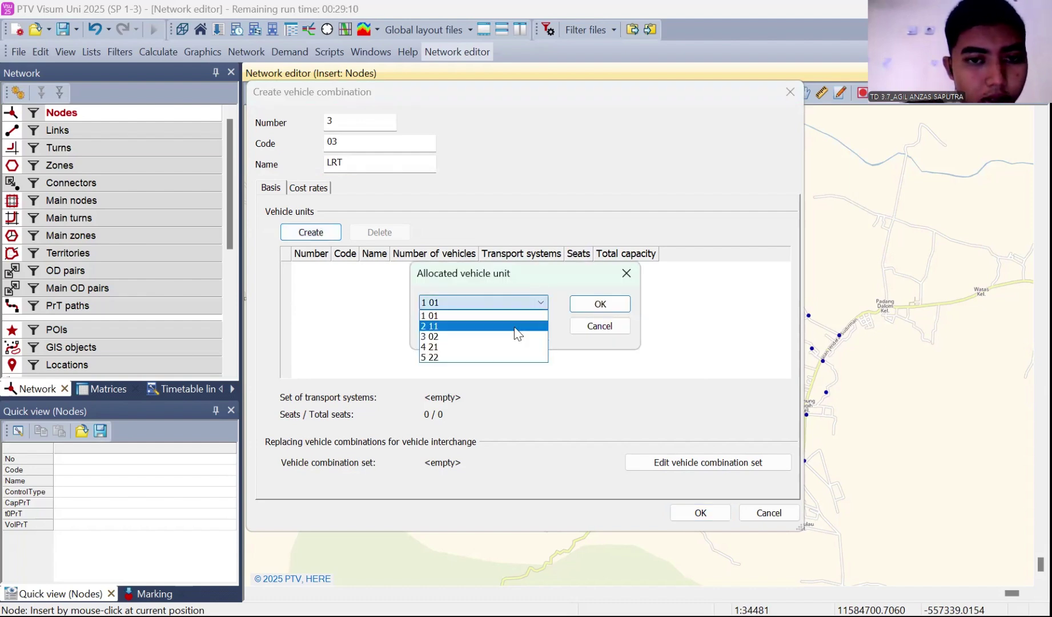
{"action": "left_click", "coordinate": [487, 346]}
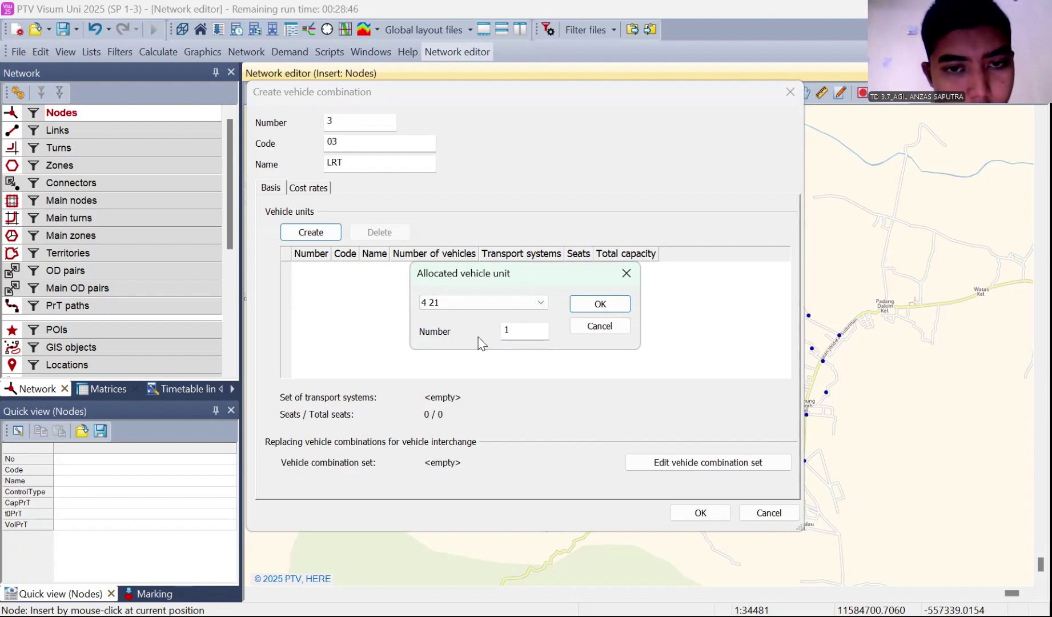
{"action": "left_click", "coordinate": [523, 330]}
{"action": "key", "text": "BackSpace"}
{"action": "type", "text": "2"}
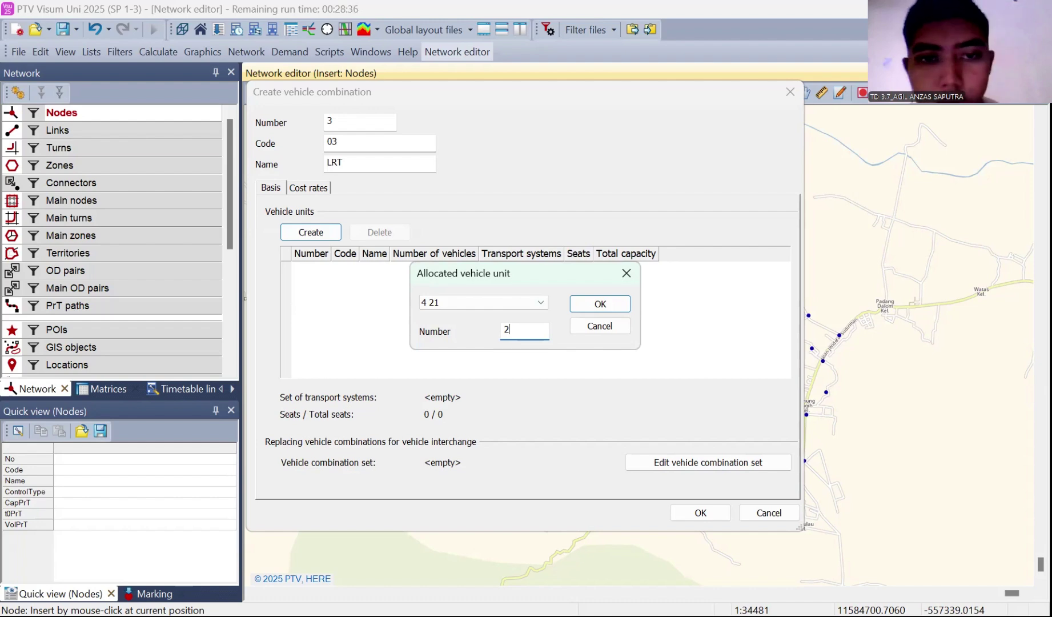
{"action": "left_click", "coordinate": [622, 302]}
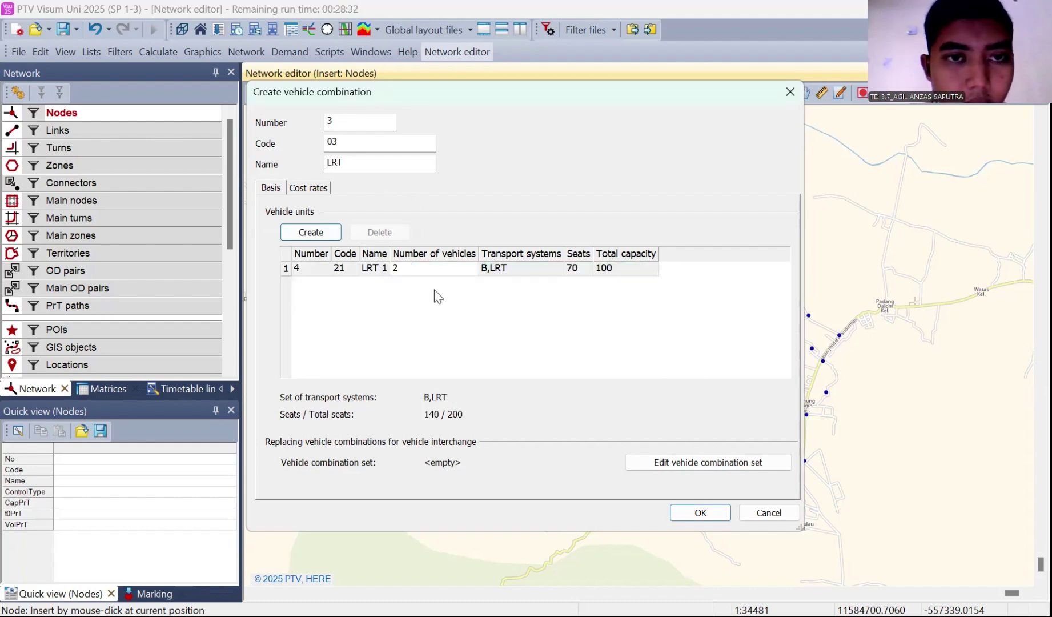
Add three vehicle units 5 22 to the LRT combination, then confirm it and accept the list of PuT vehicle combinations
{"action": "left_click", "coordinate": [325, 228]}
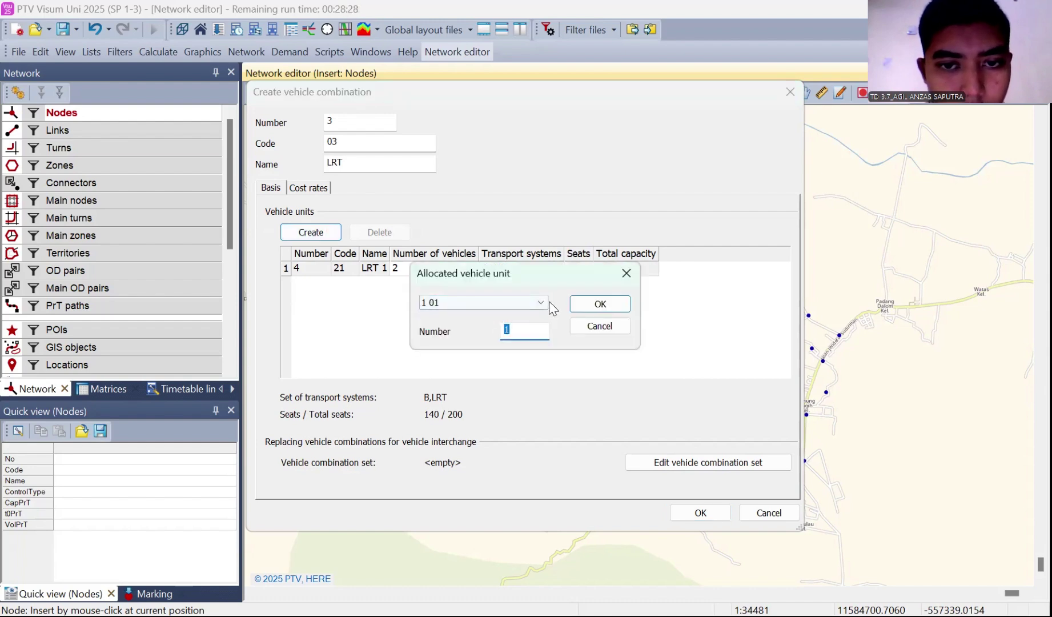
{"action": "left_click", "coordinate": [540, 303]}
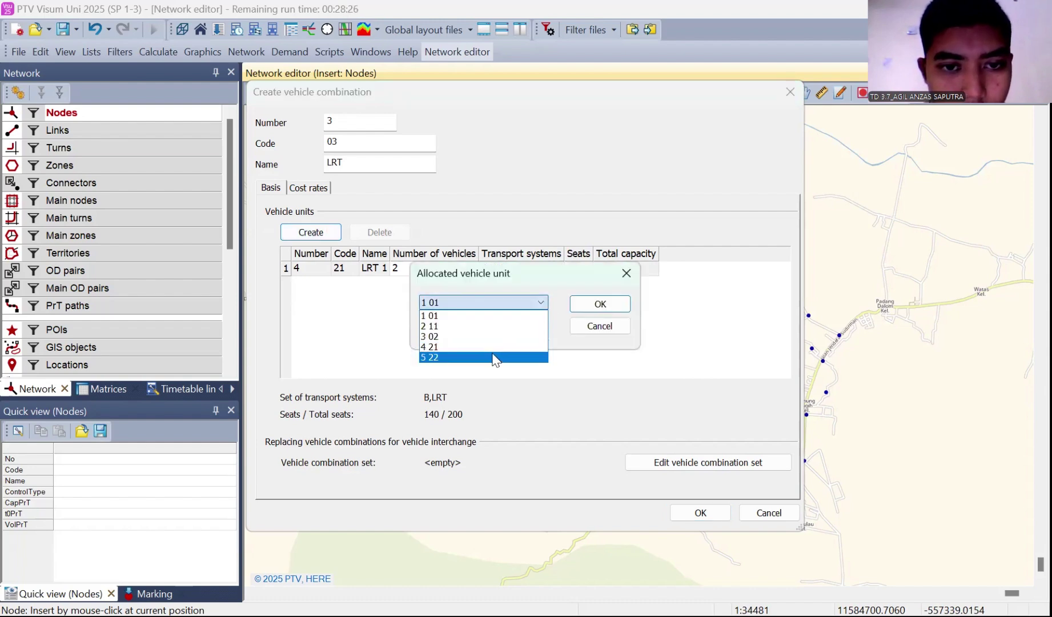
{"action": "left_click", "coordinate": [495, 358]}
{"action": "left_click", "coordinate": [513, 330]}
{"action": "key", "text": "BackSpace"}
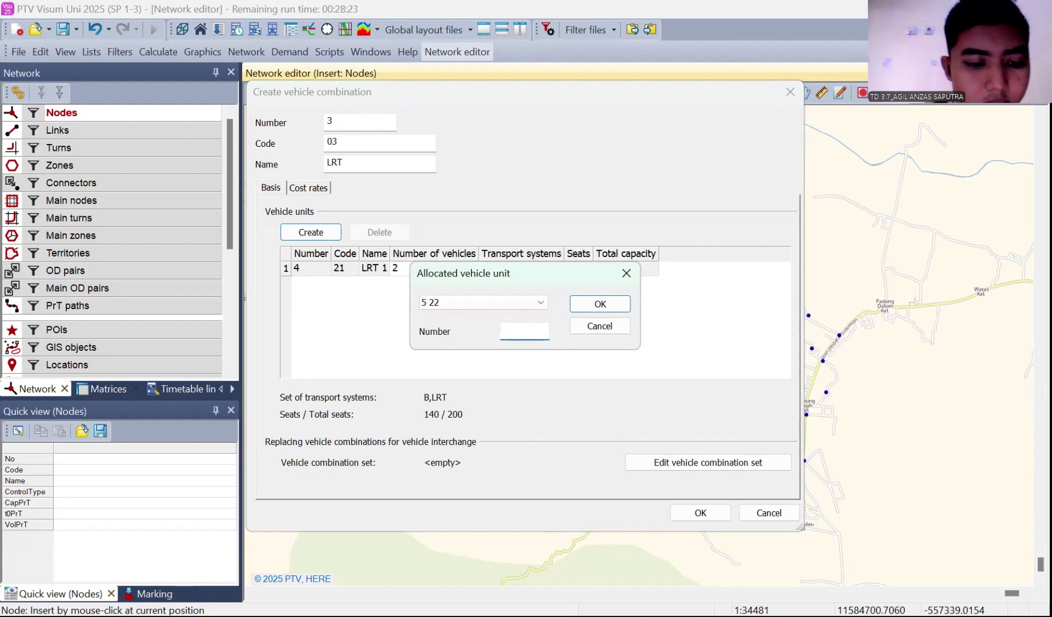
{"action": "type", "text": "3"}
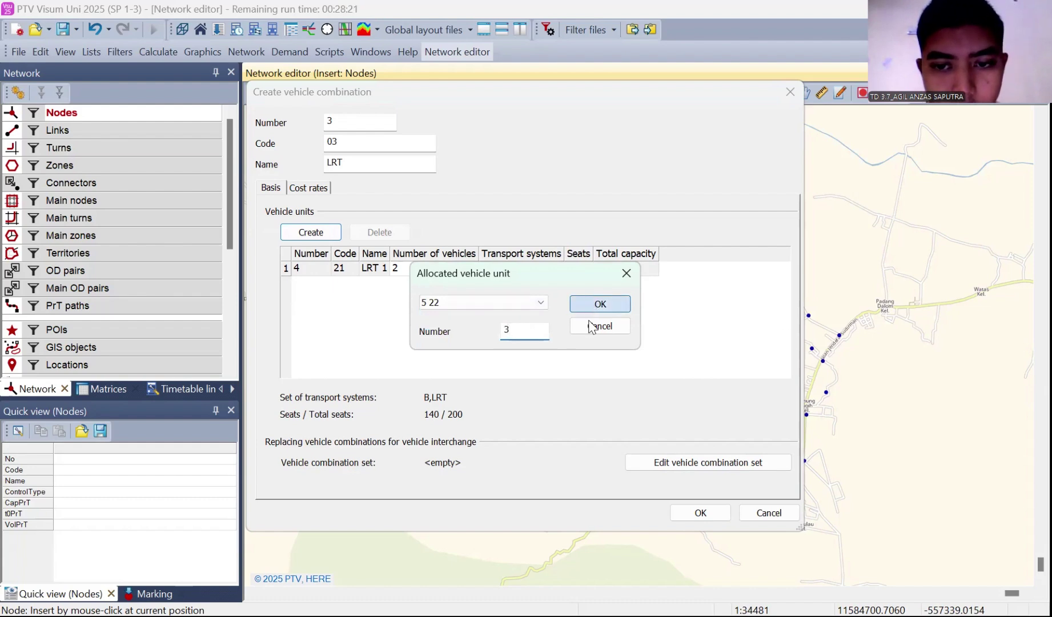
{"action": "key", "text": "Return"}
{"action": "key", "text": "Return"}
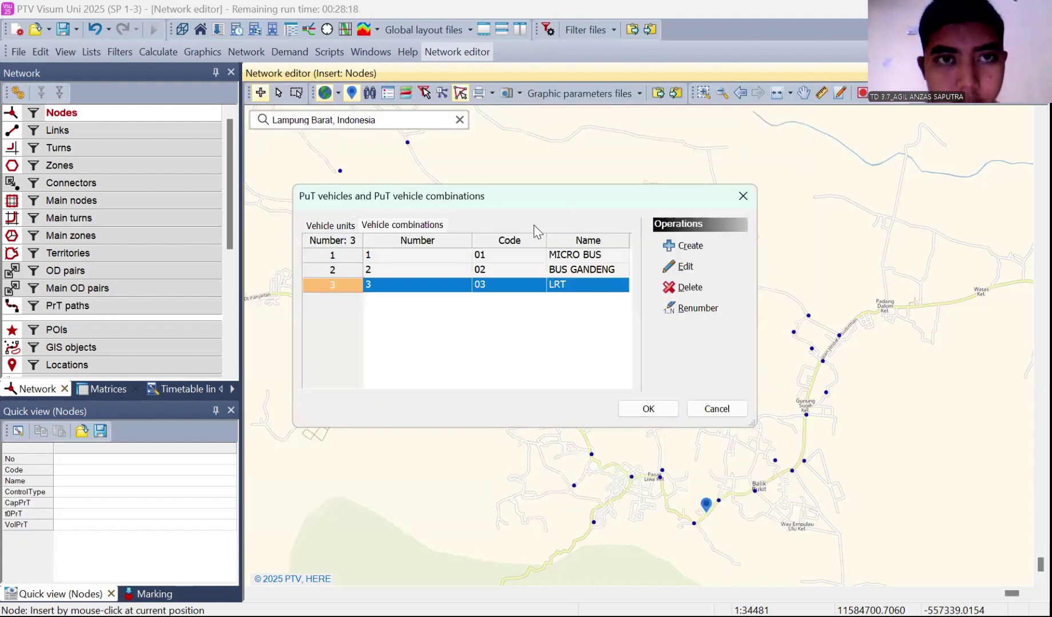
{"action": "left_click", "coordinate": [648, 409]}
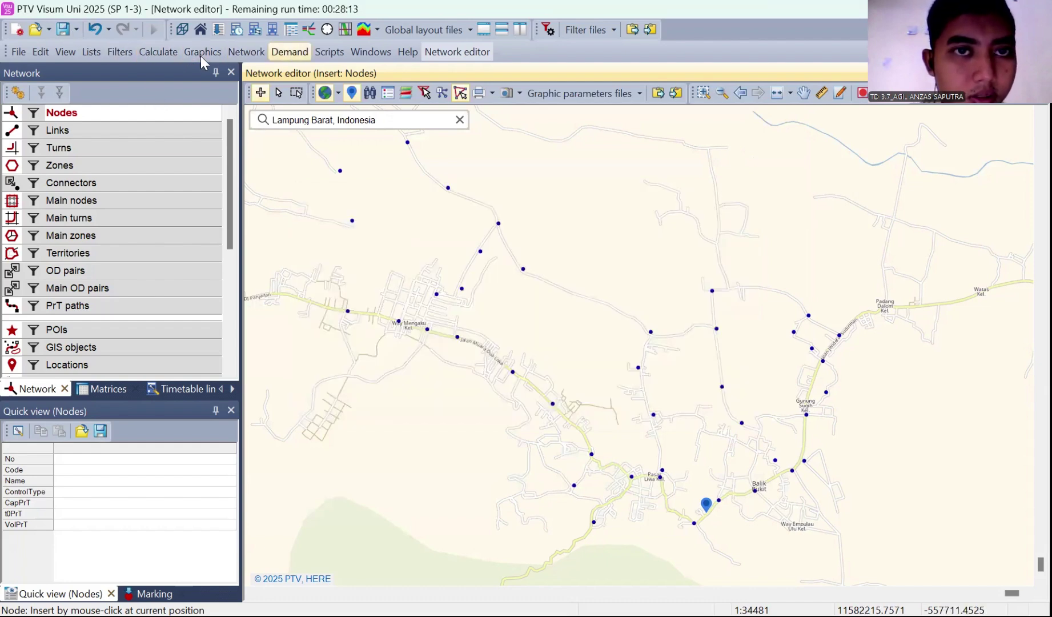
Open the list of link types and name link type 1 ARTERI PRIMER 2/2 UD
{"action": "left_click", "coordinate": [263, 52]}
{"action": "left_click", "coordinate": [296, 225]}
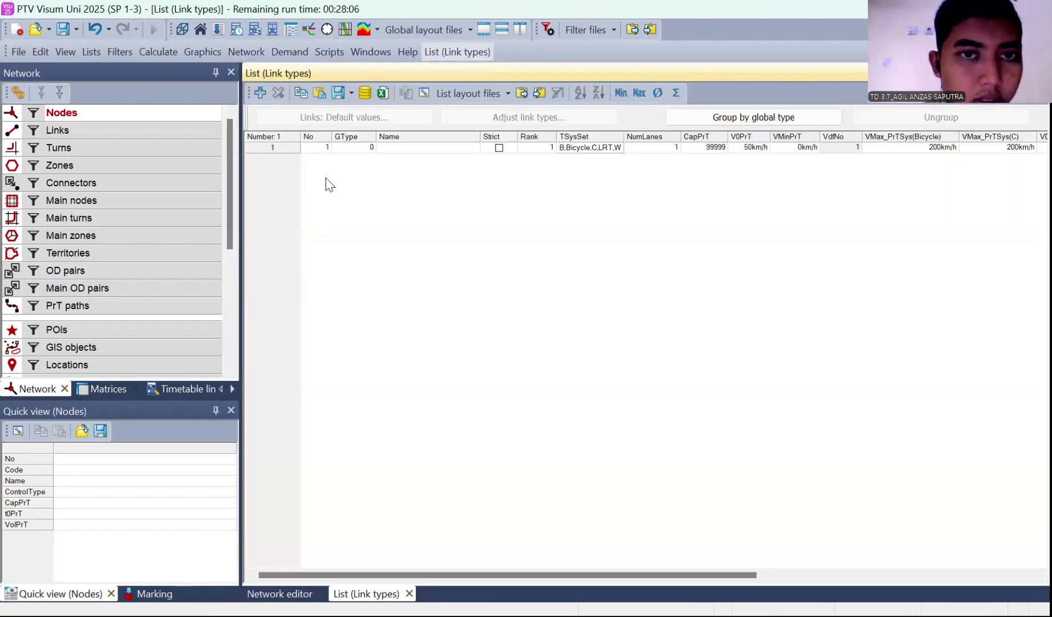
{"action": "left_click", "coordinate": [403, 149]}
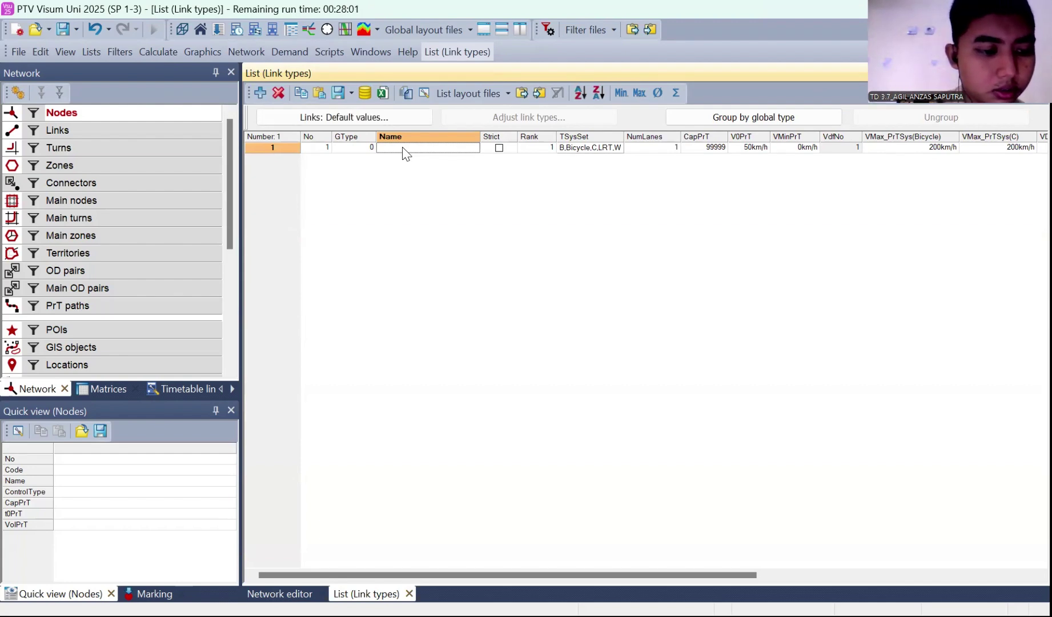
{"action": "type", "text": "A"}
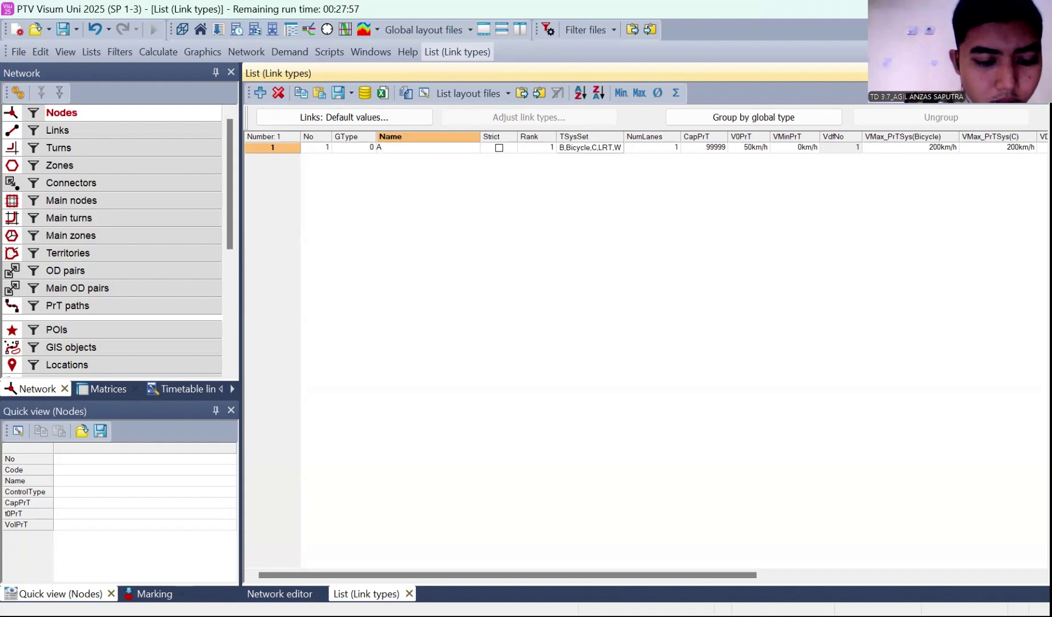
{"action": "type", "text": "RTERI PR"}
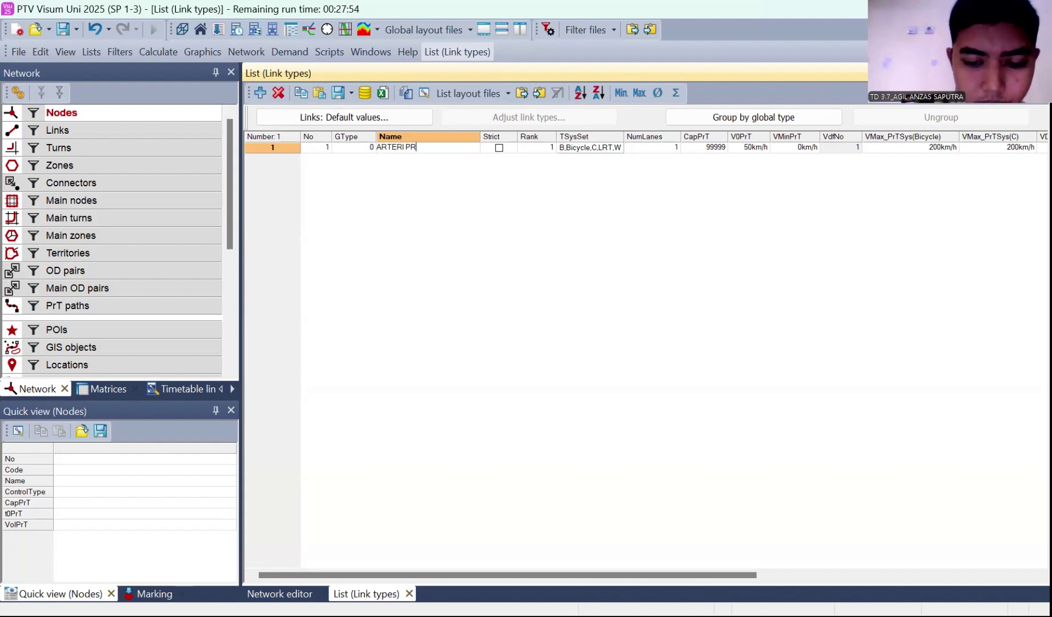
{"action": "type", "text": "IMR"}
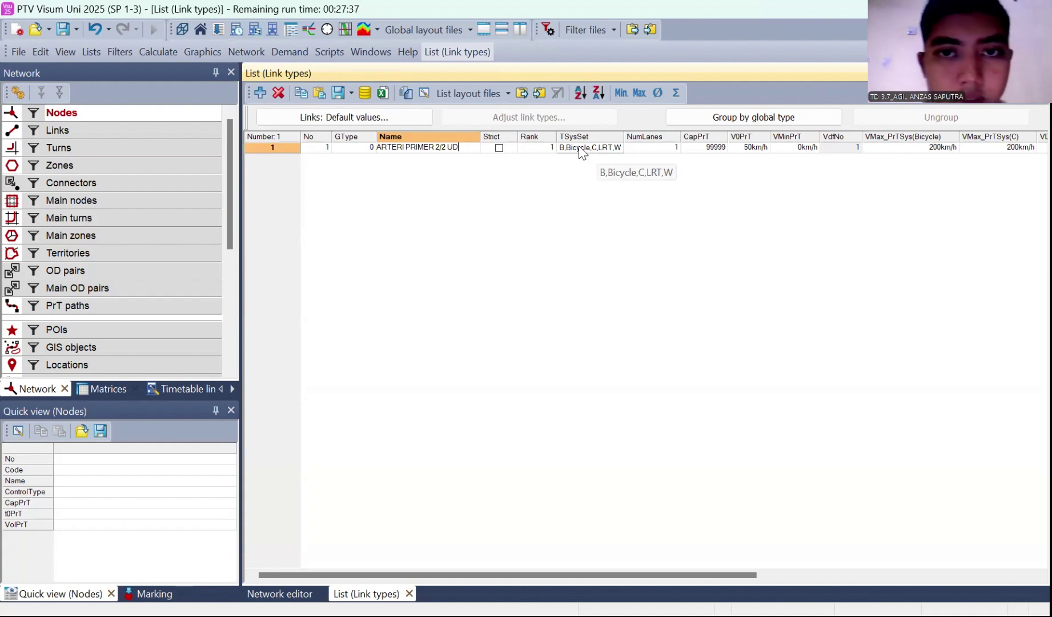
Restrict the transport systems of link type 1 to Bus, Car, LRT and Walk, leaving out Bicycle
{"action": "key", "text": "Return"}
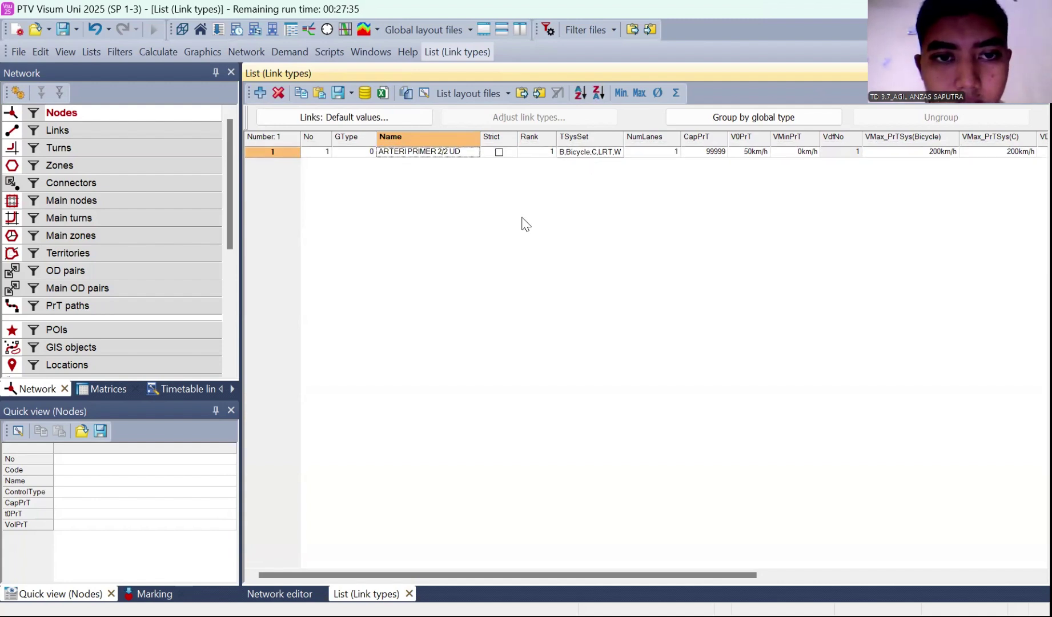
{"action": "left_click", "coordinate": [493, 255]}
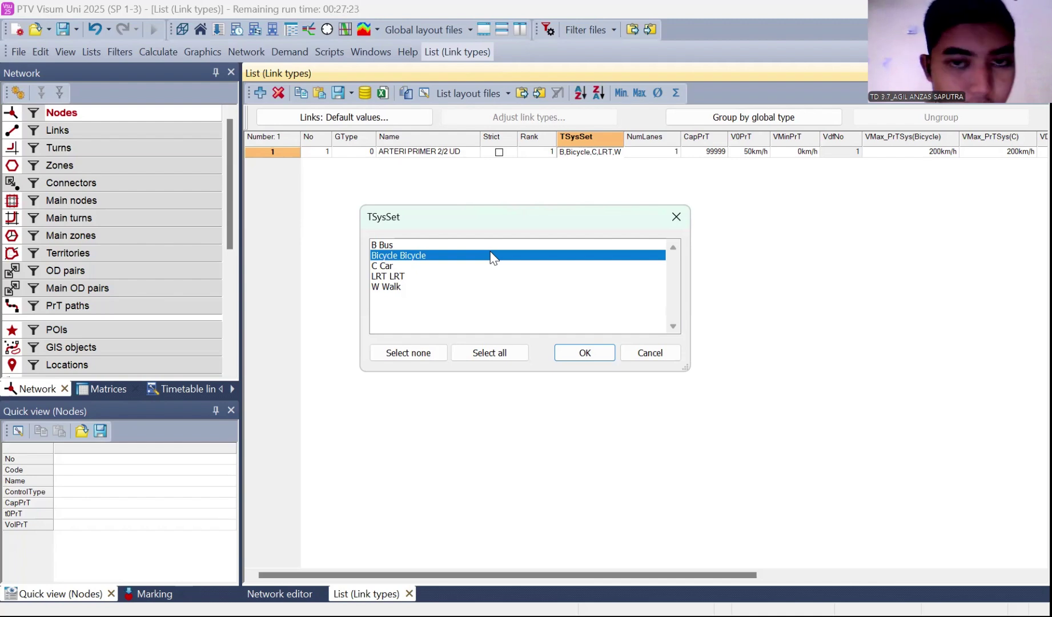
{"action": "left_click", "coordinate": [465, 245], "text": "ctrl"}
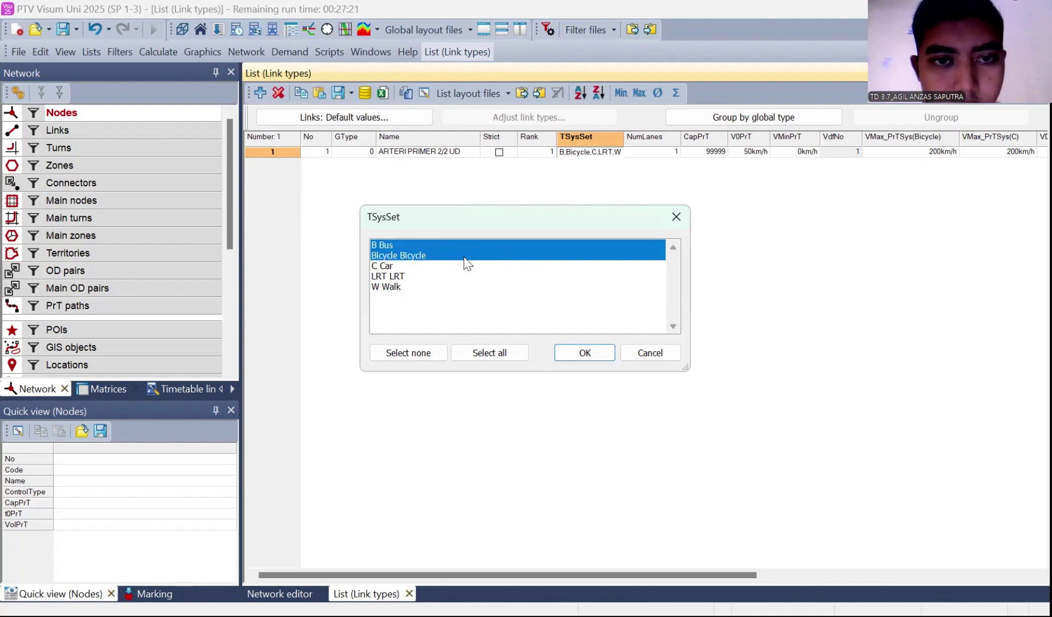
{"action": "left_click", "coordinate": [466, 266], "text": "ctrl"}
{"action": "left_click", "coordinate": [465, 286], "text": "ctrl"}
{"action": "left_click", "coordinate": [462, 276], "text": "ctrl"}
{"action": "left_click", "coordinate": [461, 256], "text": "ctrl"}
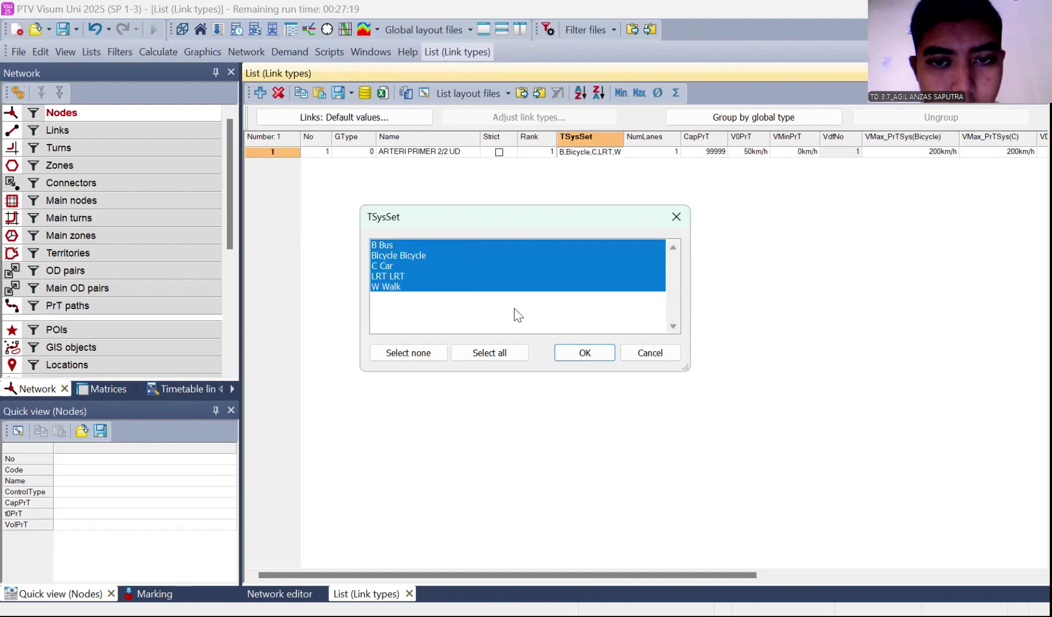
{"action": "left_click", "coordinate": [582, 354]}
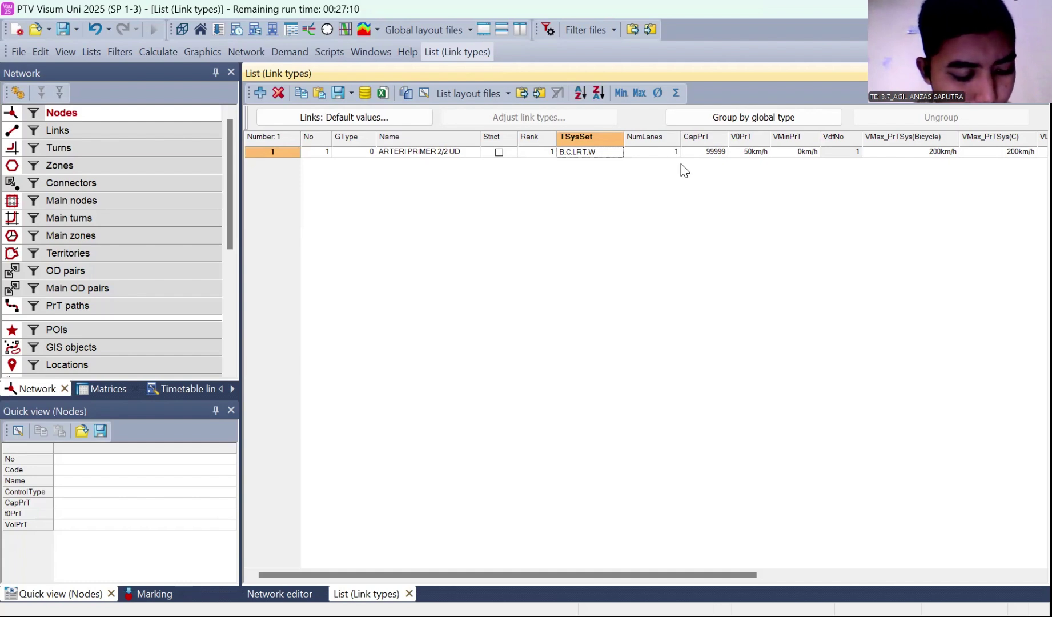
Set the PrT capacity of link type 1, ARTERI PRIMER 2/2 UD, to 2300
{"action": "left_click", "coordinate": [744, 153]}
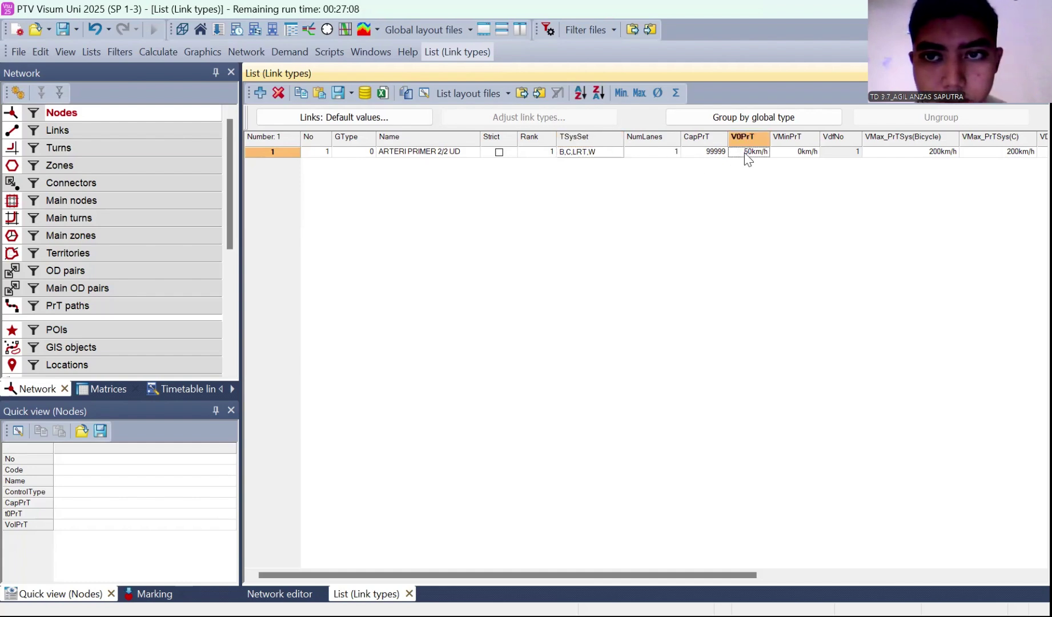
{"action": "double_click", "coordinate": [700, 152]}
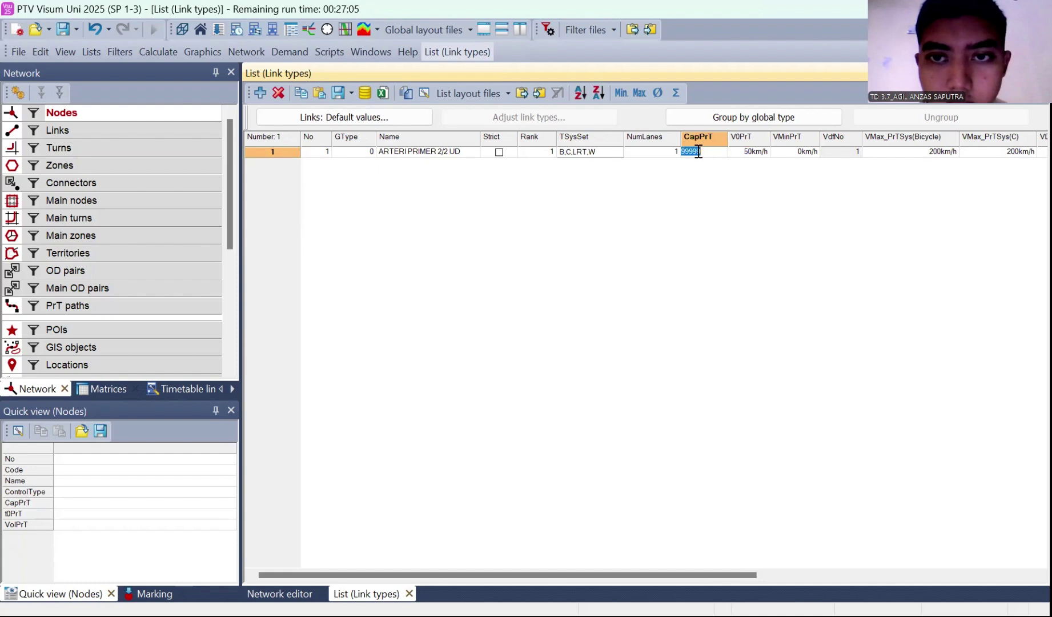
{"action": "type", "text": "20"}
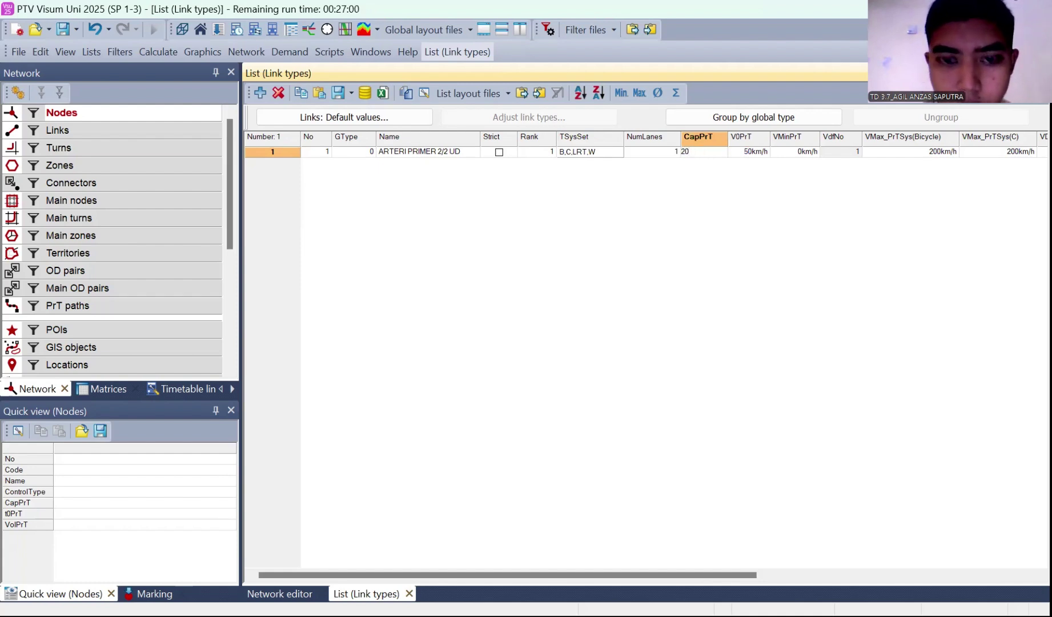
{"action": "key", "text": "BackSpace"}
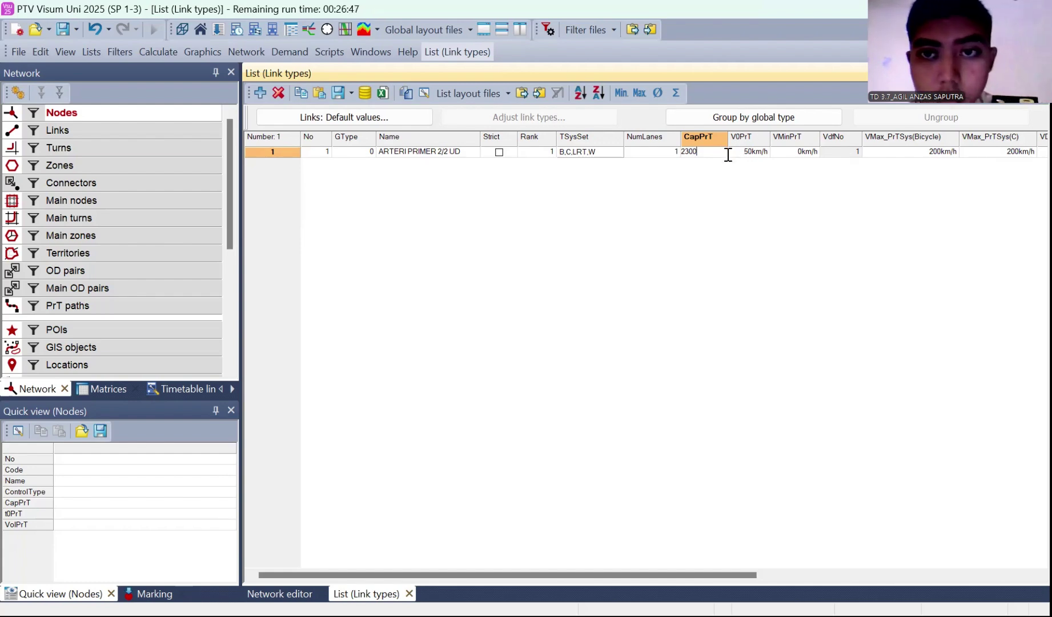
{"action": "left_click", "coordinate": [746, 168]}
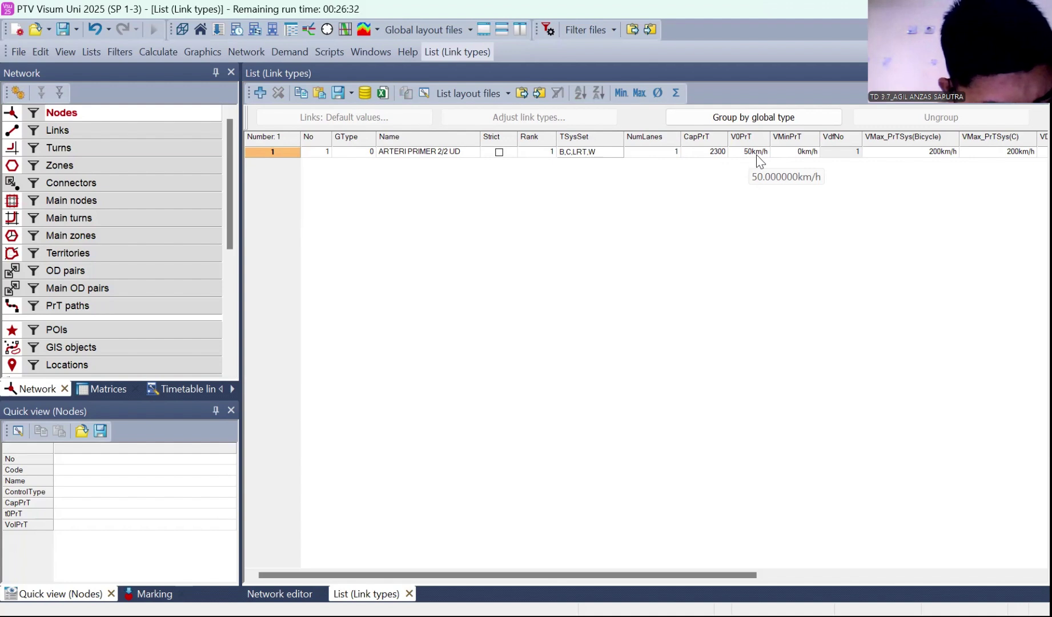
Set the maximum PrT speeds of link type 1 to 30 km/h for Bicycle and 50 km/h for Car
{"action": "left_click", "coordinate": [803, 152]}
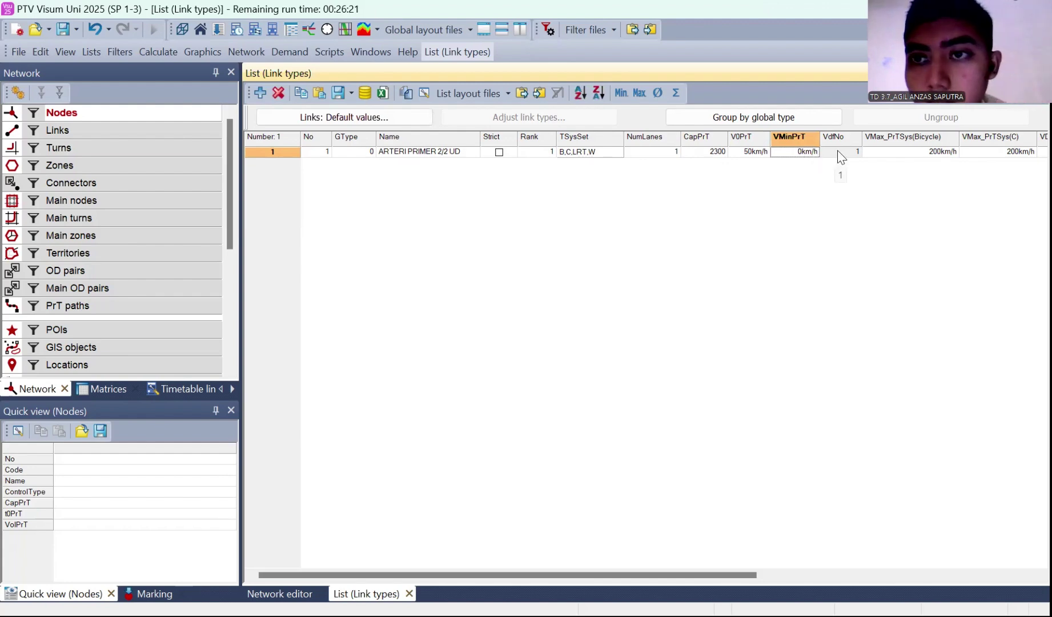
{"action": "double_click", "coordinate": [936, 151]}
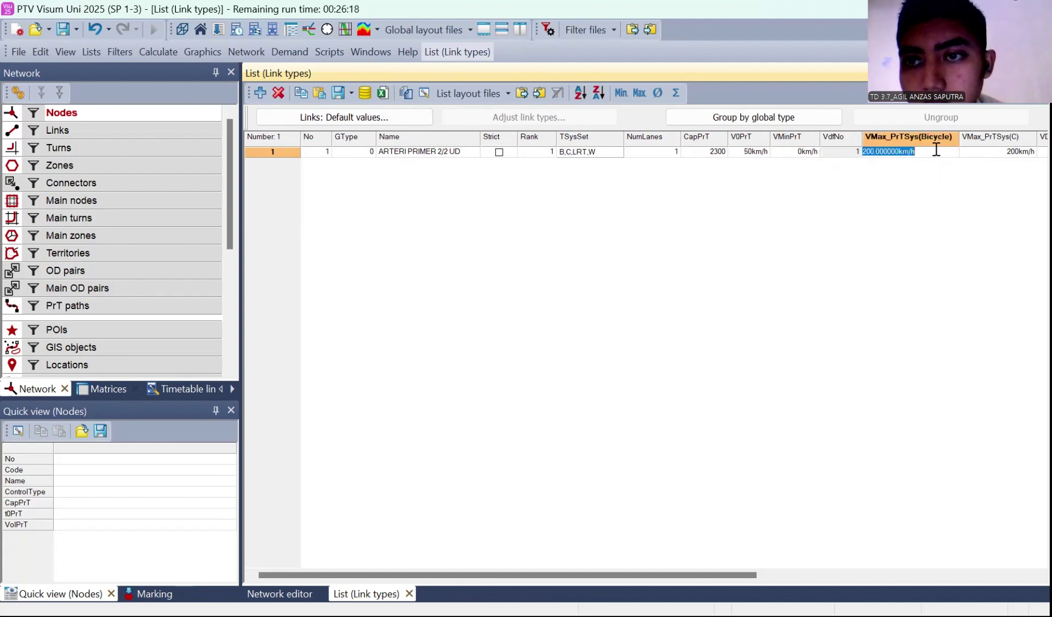
{"action": "type", "text": "30"}
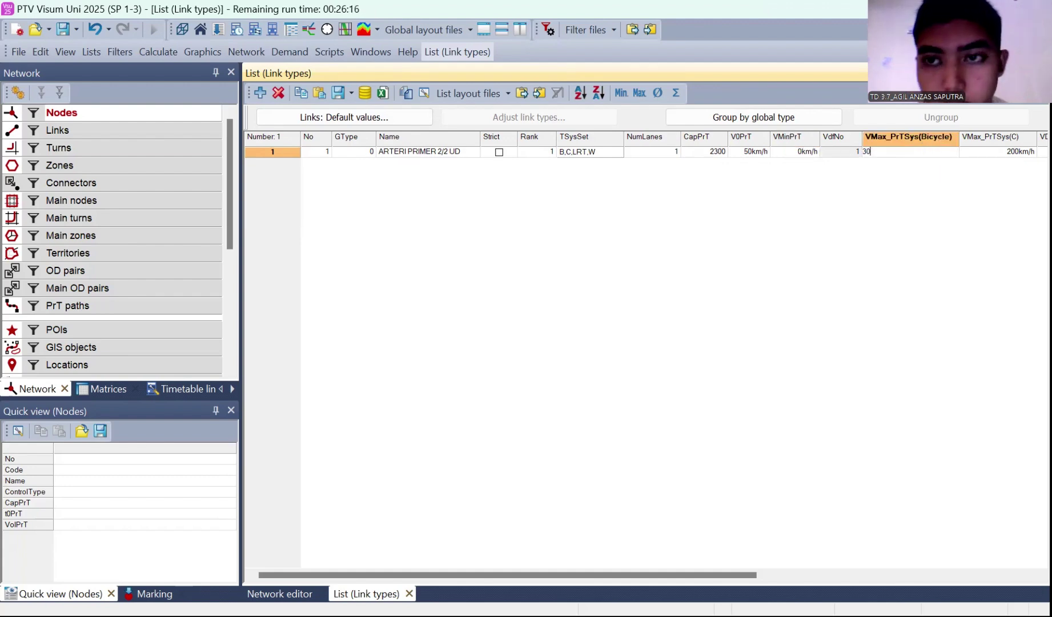
{"action": "key", "text": "Return"}
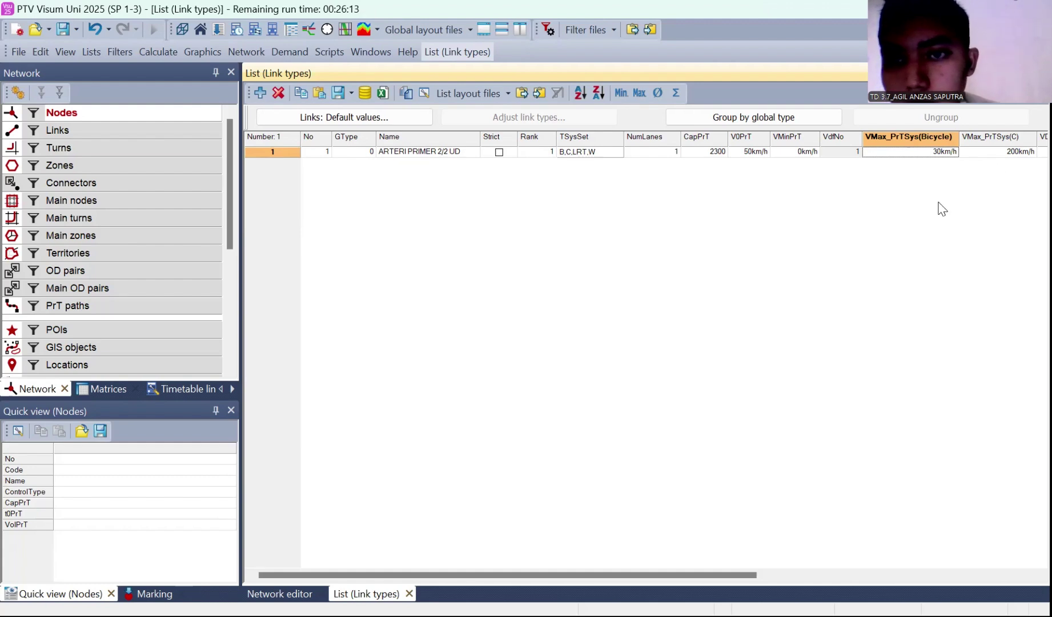
{"action": "scroll", "coordinate": [856, 217], "scroll_direction": "right", "scroll_amount": 3}
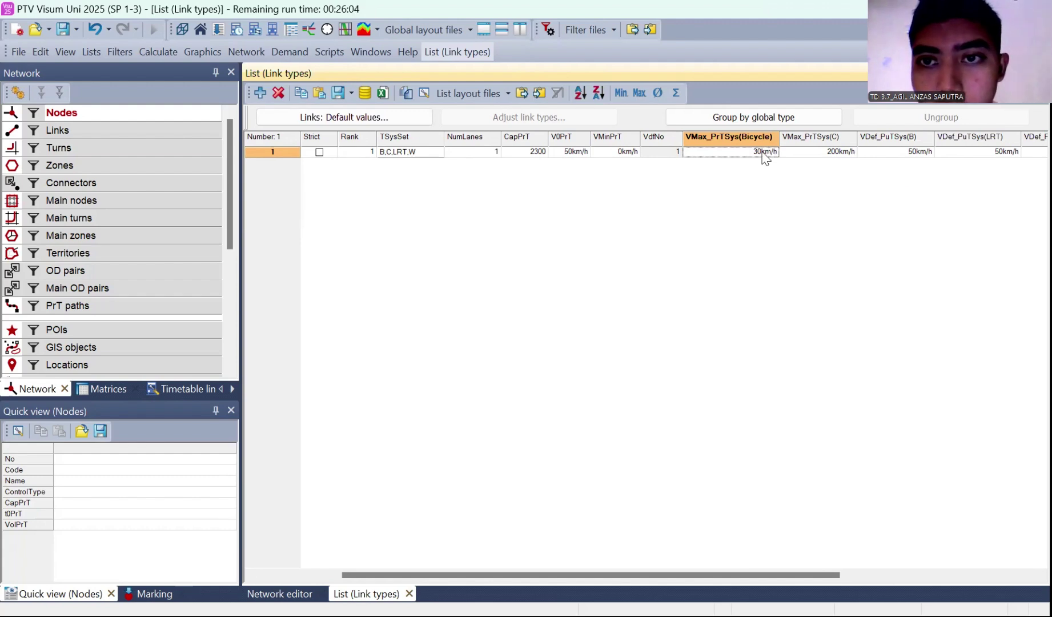
{"action": "left_click", "coordinate": [822, 152]}
{"action": "left_click", "coordinate": [821, 152]}
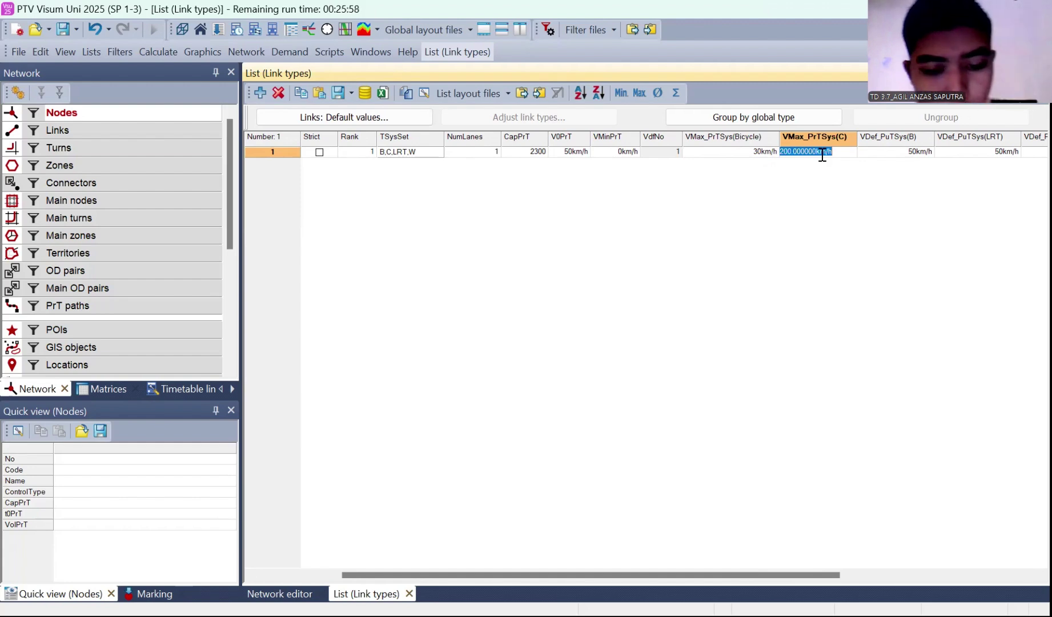
{"action": "type", "text": "50"}
{"action": "key", "text": "Return"}
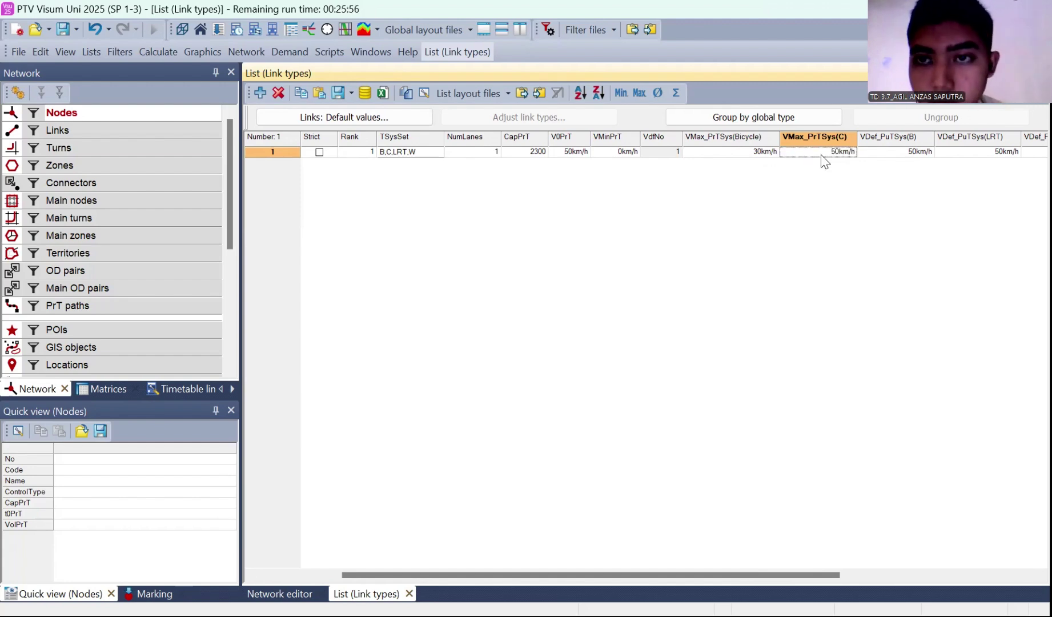
Set the default PuT speeds of link type 1 to 55 km/h for Bus and 75 km/h for LRT
{"action": "double_click", "coordinate": [908, 151]}
{"action": "type", "text": "55"}
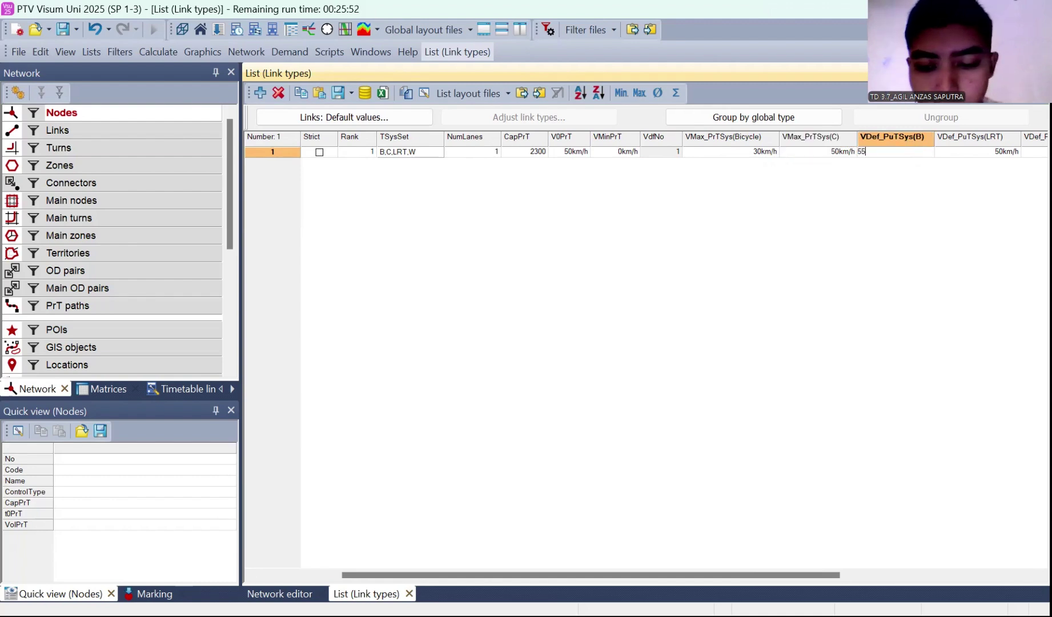
{"action": "key", "text": "Return"}
{"action": "double_click", "coordinate": [985, 152]}
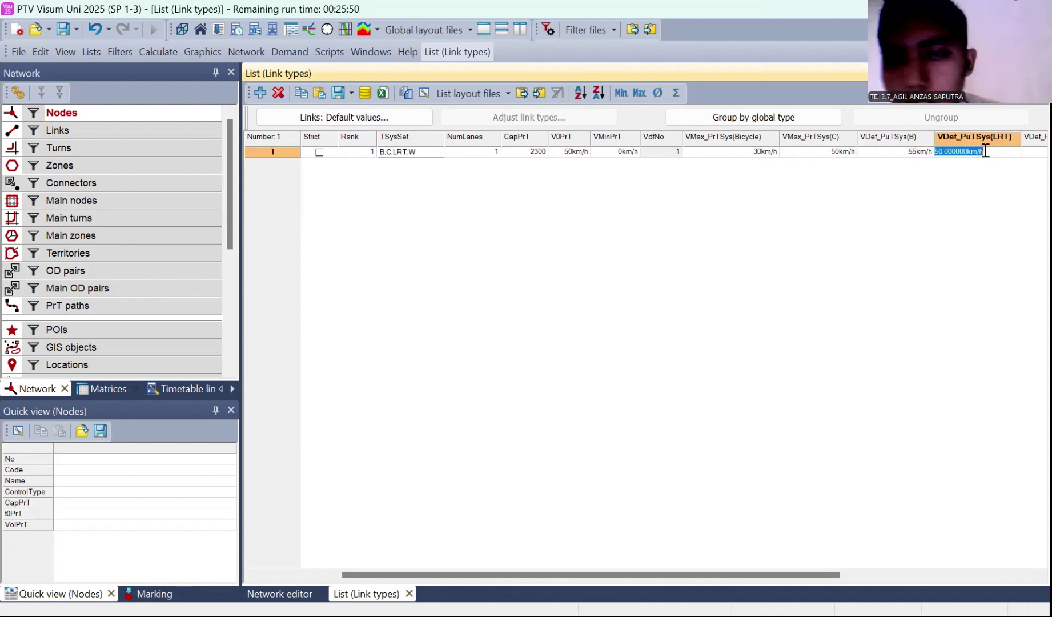
{"action": "type", "text": "75"}
{"action": "key", "text": "Return"}
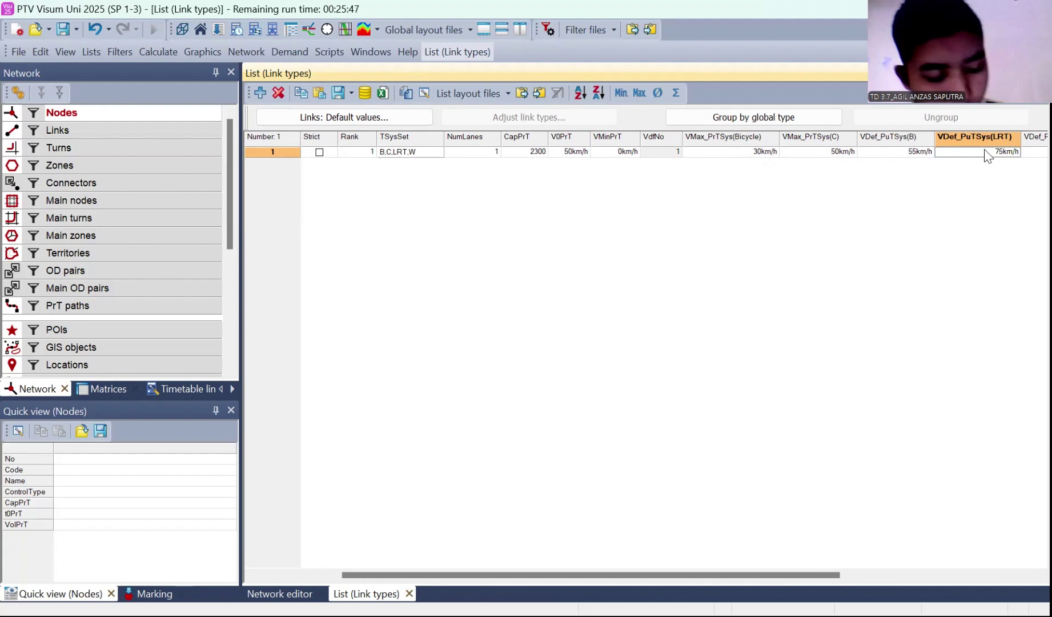
{"action": "left_click", "coordinate": [426, 232]}
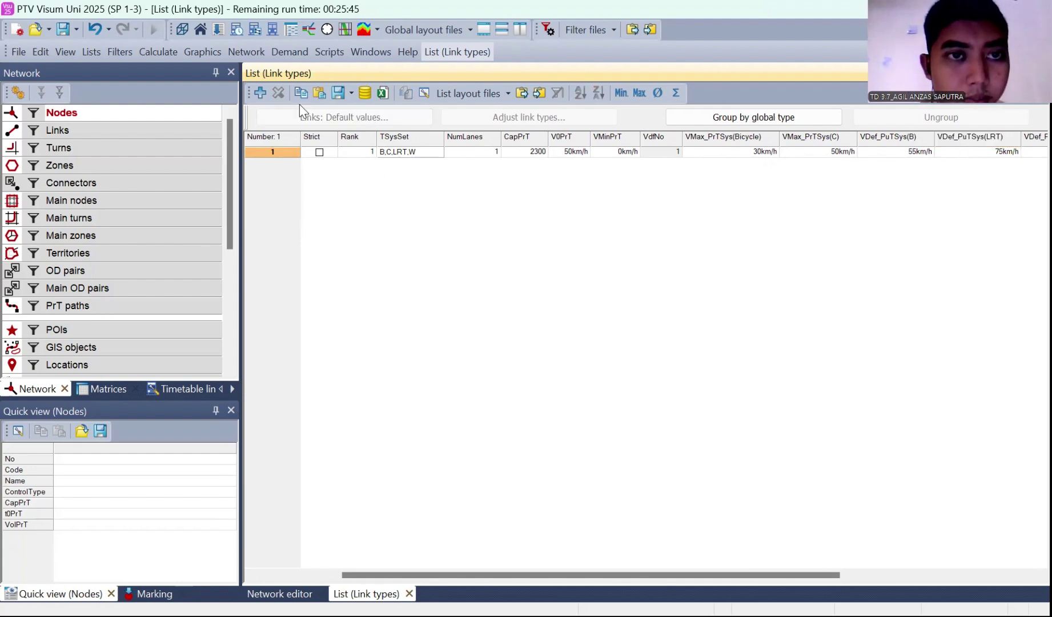
Add a second link type and name it ARTERI PRIMER 4/2
{"action": "left_click", "coordinate": [260, 93]}
{"action": "left_click", "coordinate": [401, 163]}
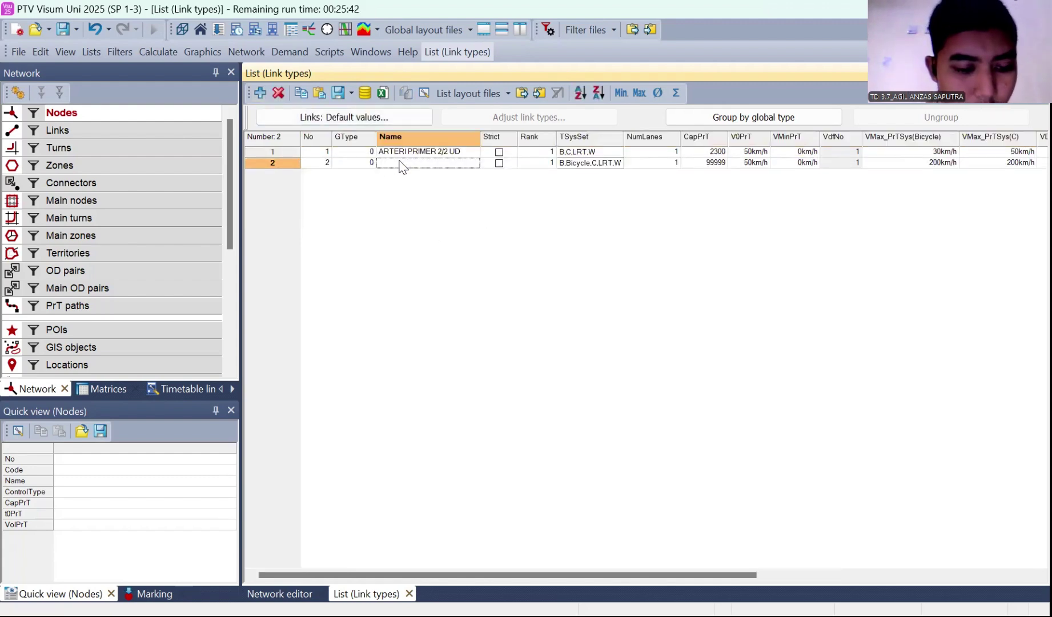
{"action": "type", "text": "ARTER"}
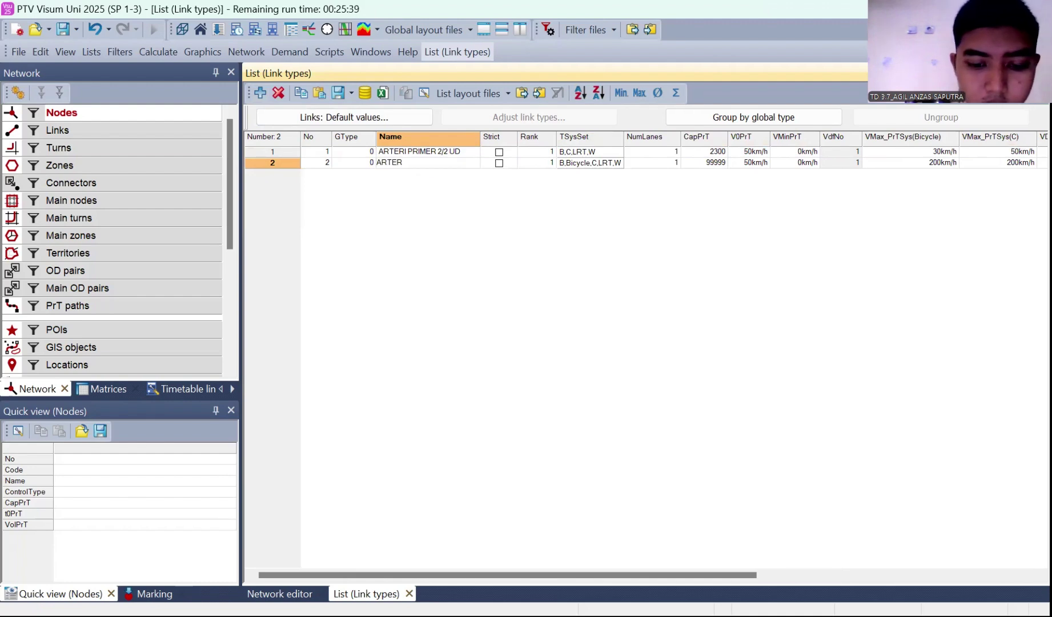
{"action": "type", "text": "I PRIMER "}
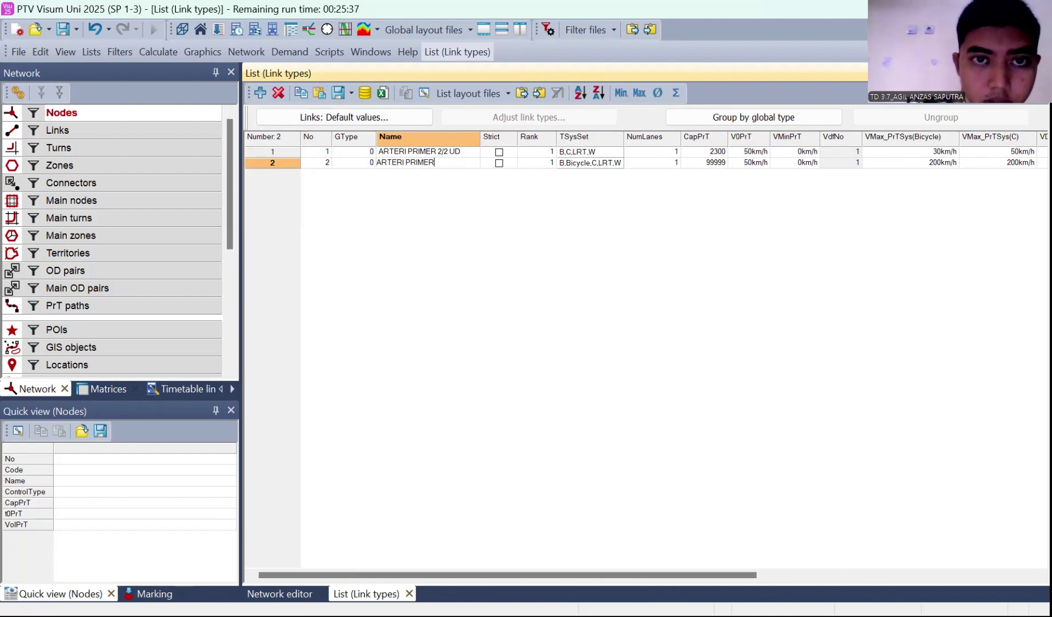
{"action": "type", "text": "4/2"}
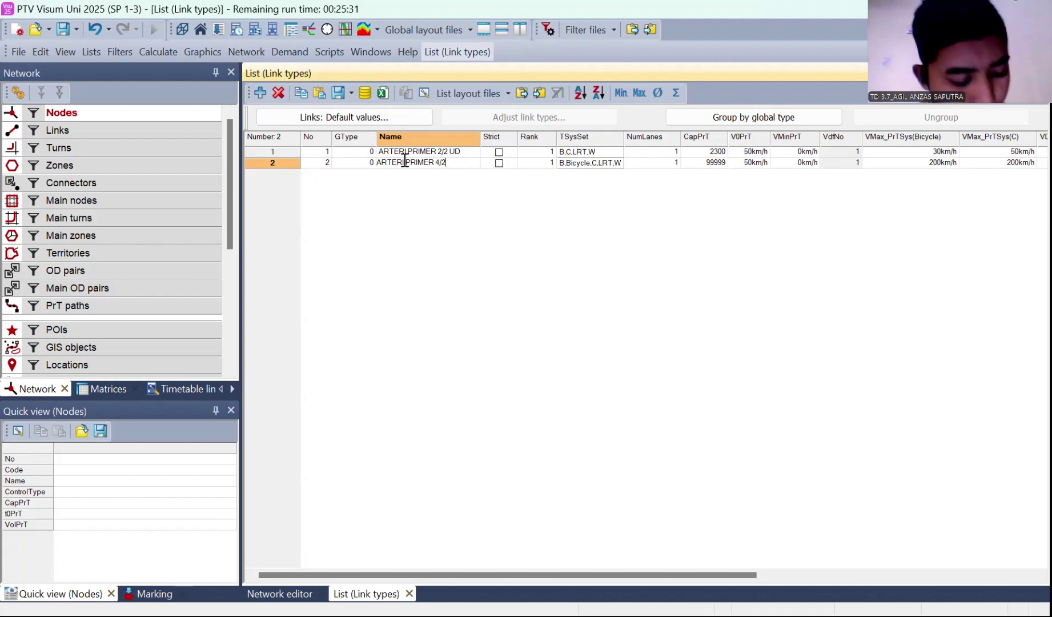
Remove Bicycle from the transport systems of link type 2, keeping Bus, Car, LRT and Walk
{"action": "left_click", "coordinate": [576, 163]}
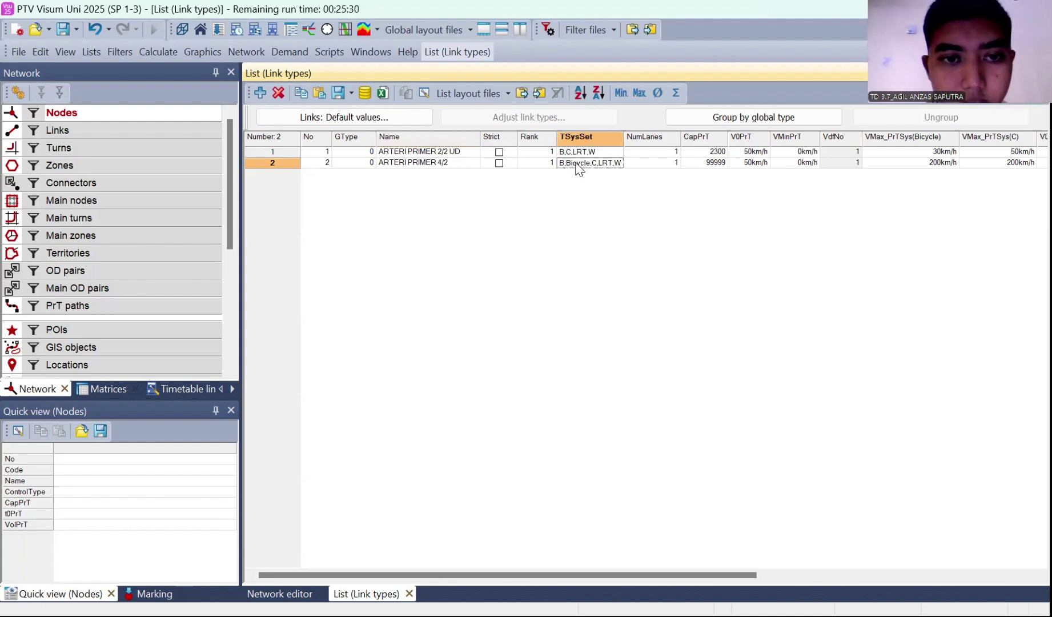
{"action": "left_click", "coordinate": [577, 164]}
{"action": "left_click", "coordinate": [457, 259]}
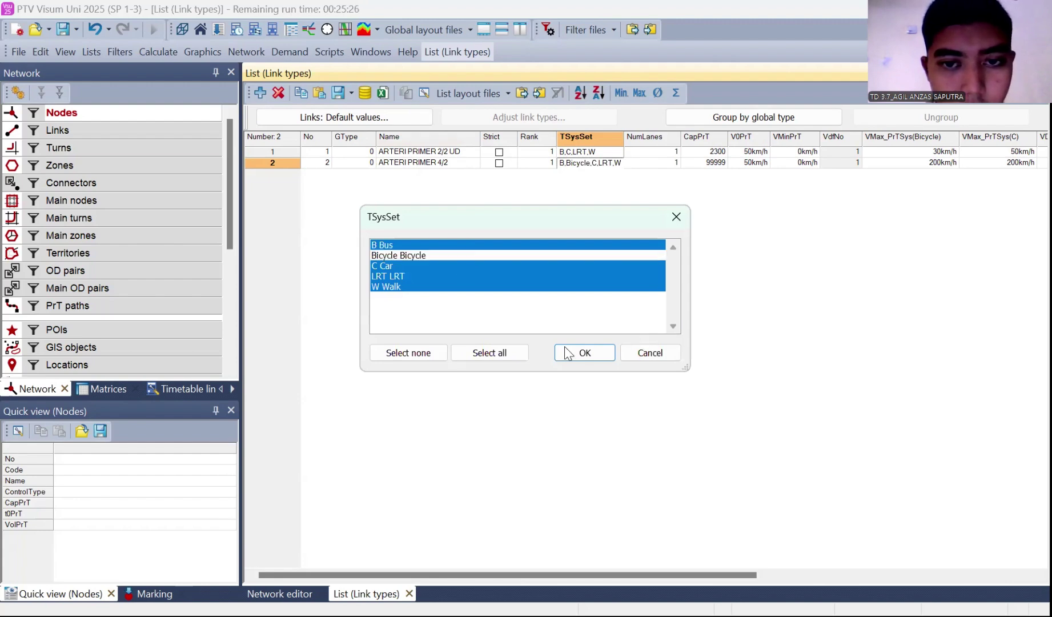
Set the PrT capacity of link type 2, ARTERI PRIMER 4/2, to 2500
{"action": "left_click", "coordinate": [714, 164]}
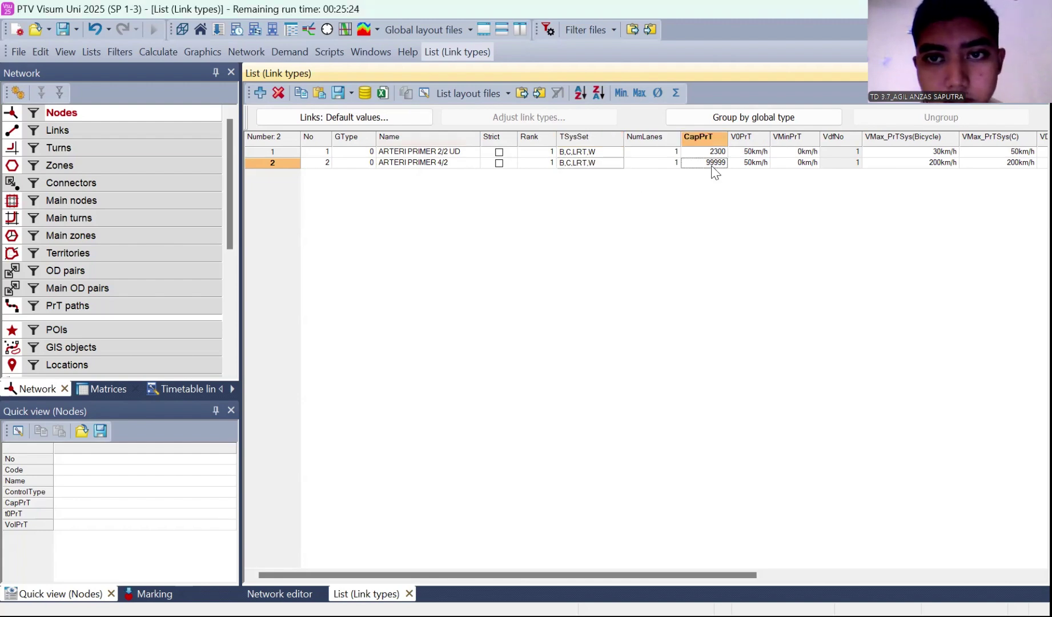
{"action": "double_click", "coordinate": [712, 166]}
{"action": "type", "text": "2"}
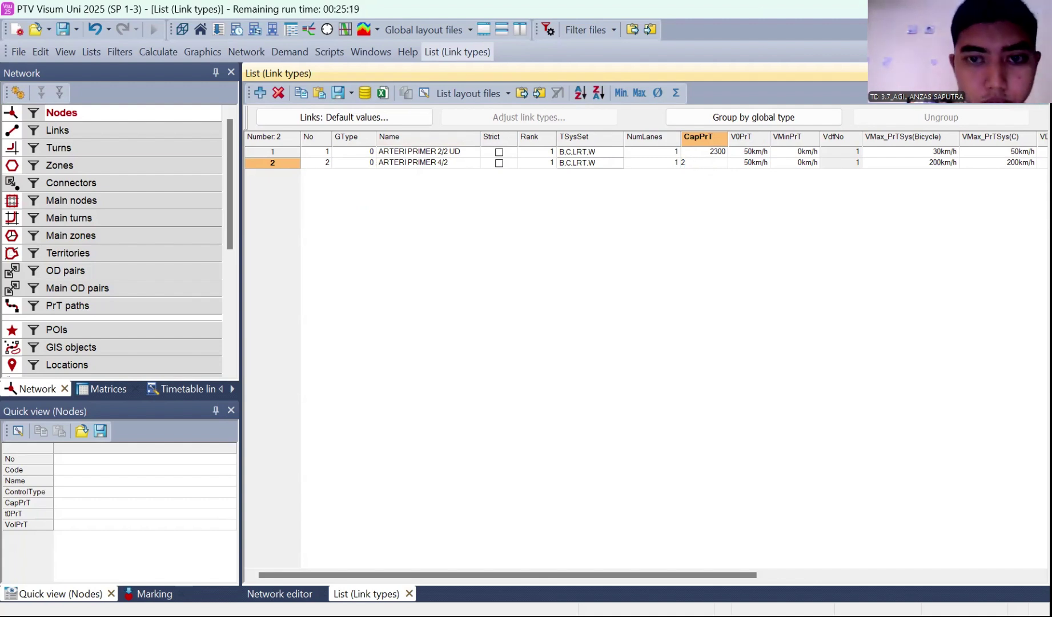
{"action": "type", "text": "500"}
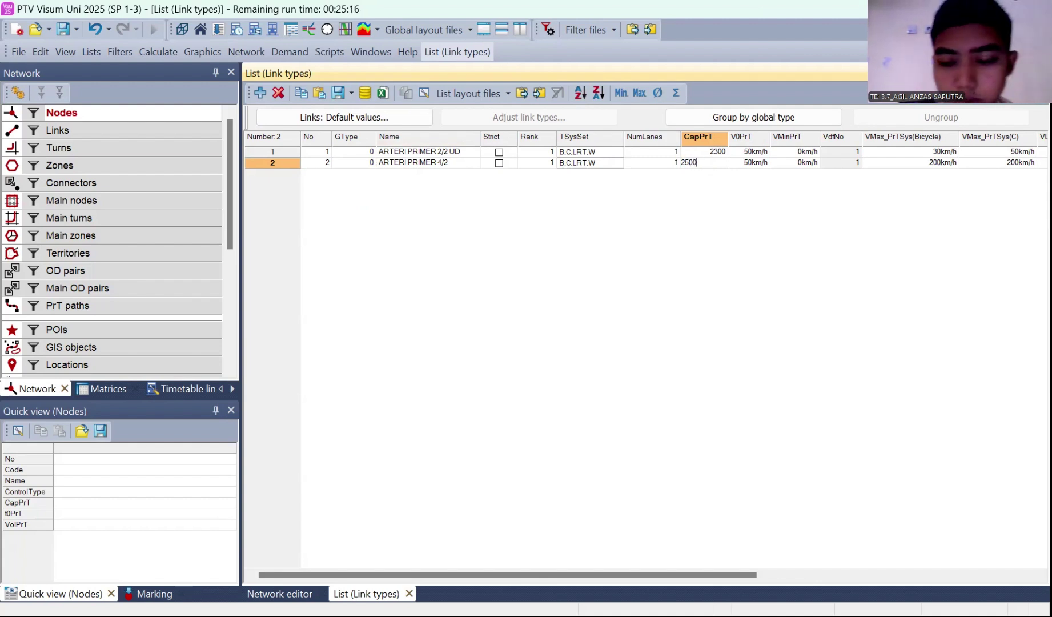
{"action": "key", "text": "Return"}
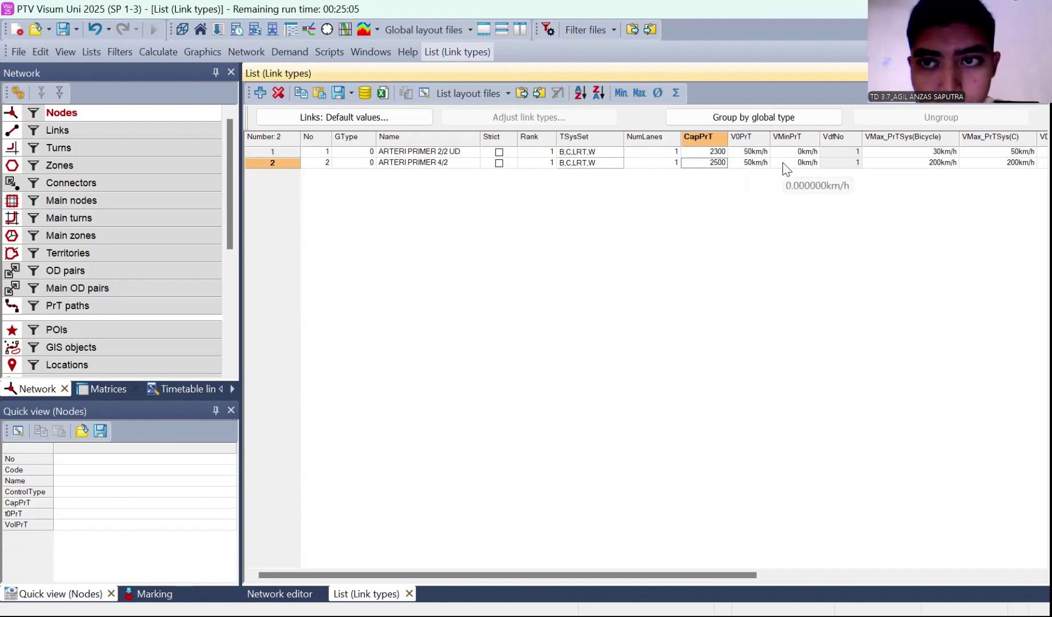
Set the maximum Bicycle speed of link type 2 to 30 km/h
{"action": "left_click", "coordinate": [905, 163]}
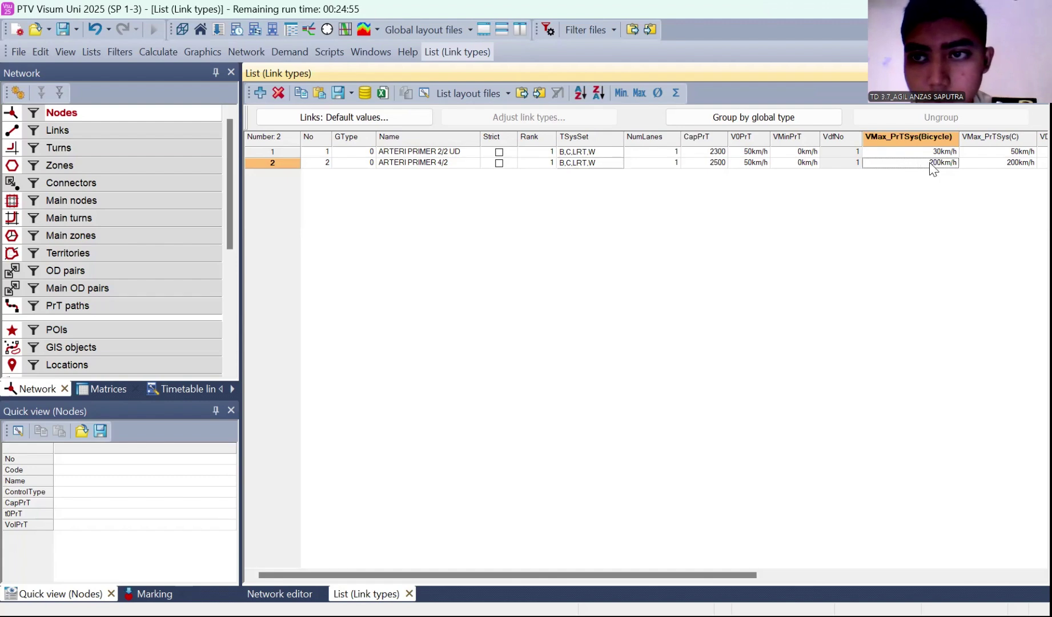
{"action": "type", "text": "30"}
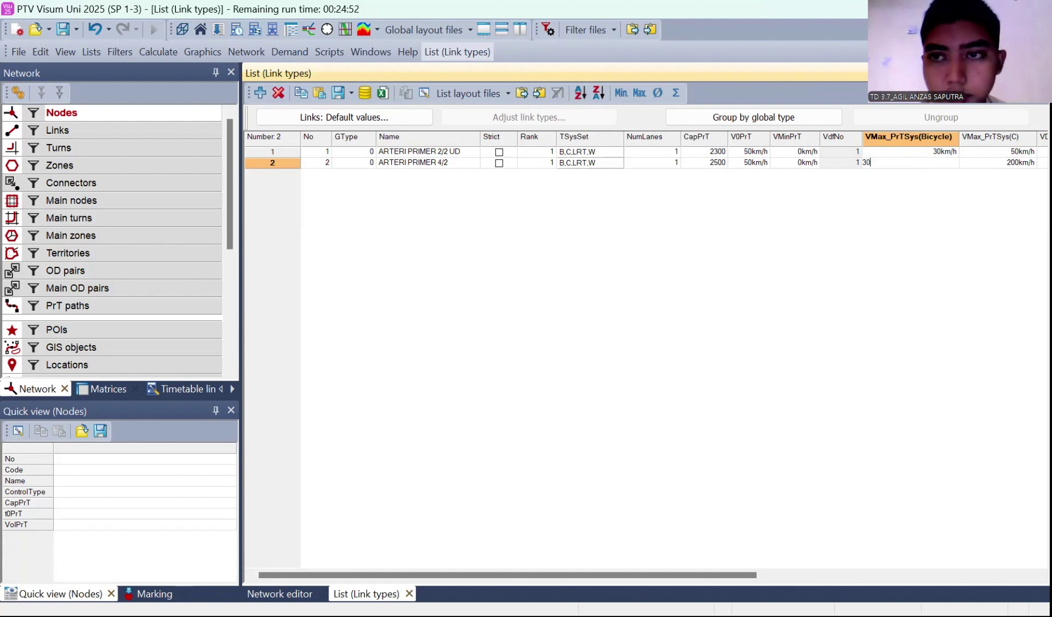
{"action": "key", "text": "Return"}
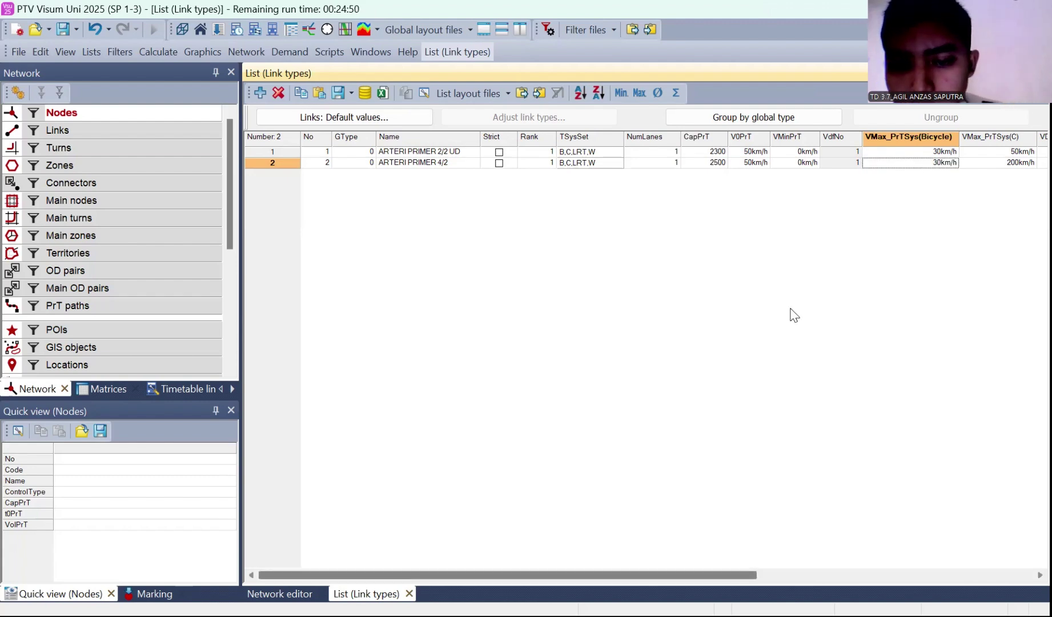
Set the maximum Car speed of link type 2, ARTERI PRIMER 4/2, to 55 km/h
{"action": "scroll", "coordinate": [791, 313], "scroll_direction": "right", "scroll_amount": 2}
{"action": "left_click", "coordinate": [944, 163]}
{"action": "left_click", "coordinate": [944, 162]}
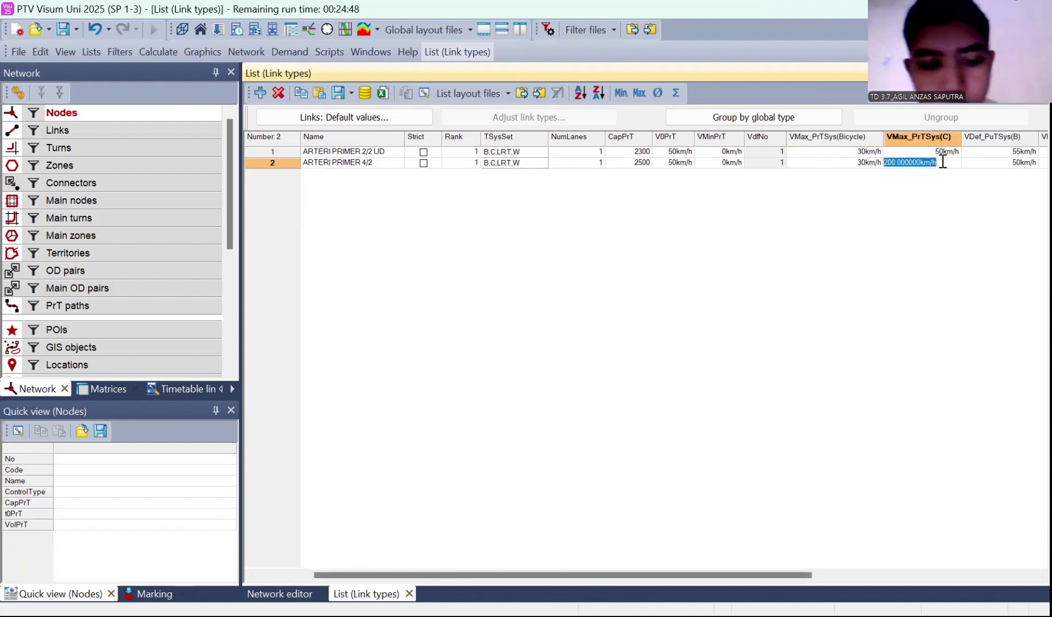
{"action": "type", "text": "55"}
{"action": "key", "text": "Return"}
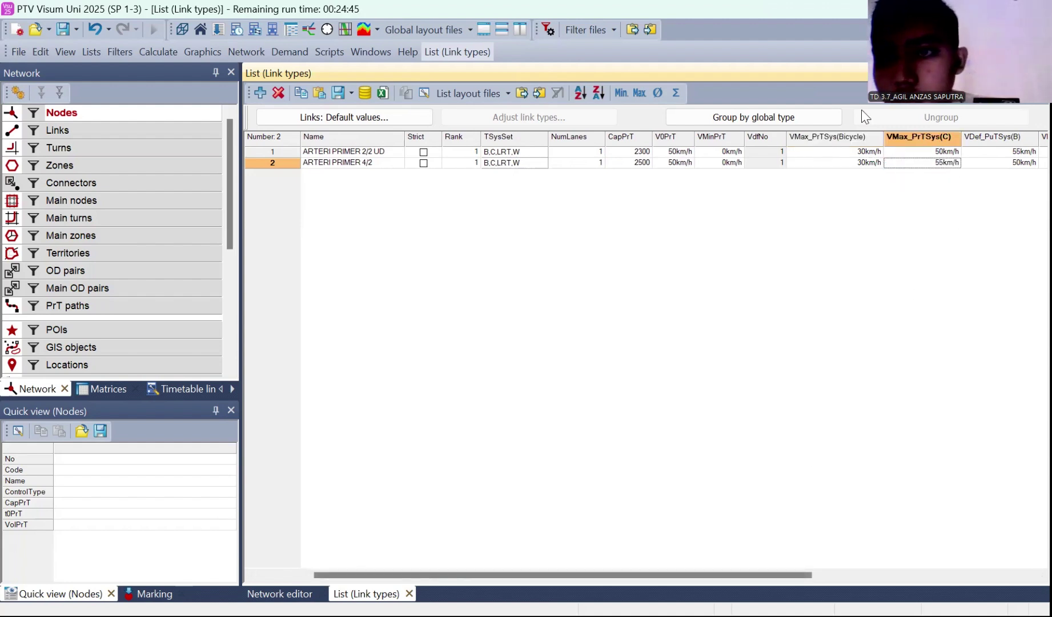
Set the default PuT speeds of link type 2 to 60 km/h for Bus and 75 km/h for LRT
{"action": "double_click", "coordinate": [996, 162]}
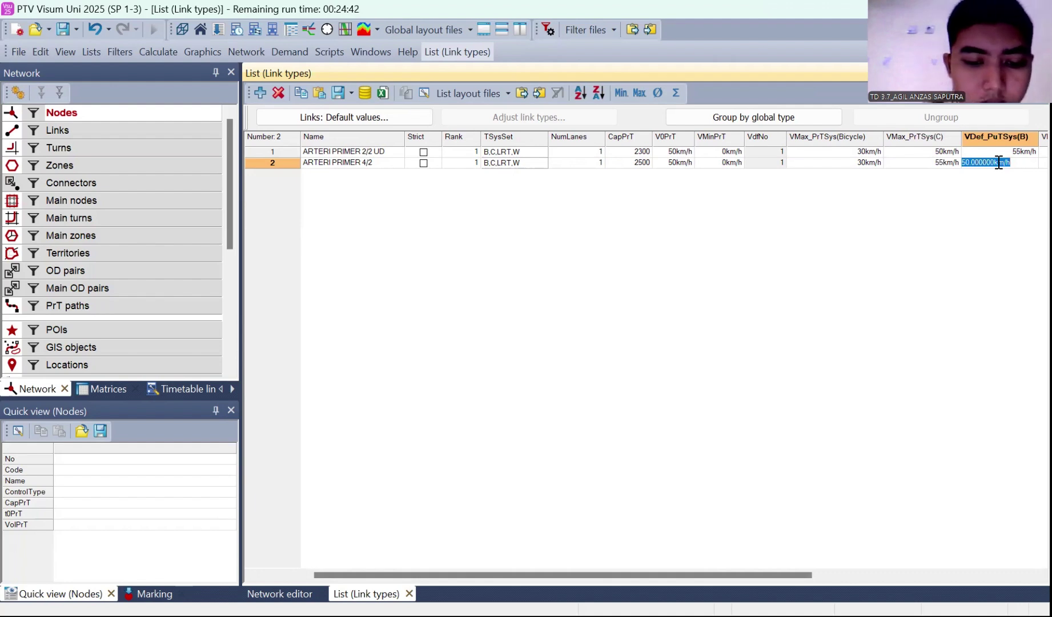
{"action": "type", "text": "60"}
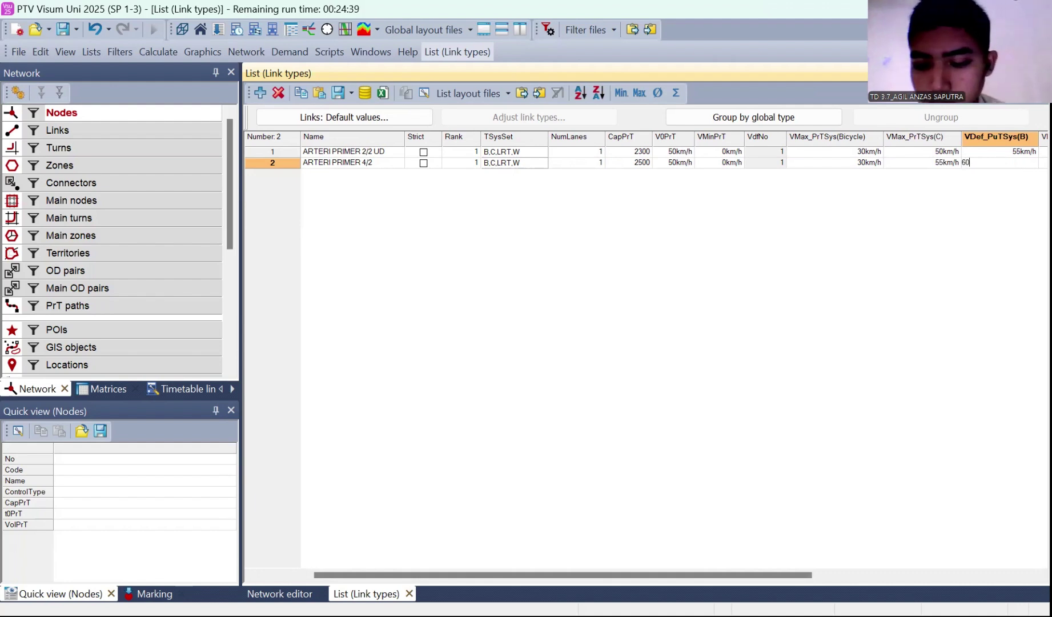
{"action": "key", "text": "Return"}
{"action": "scroll", "coordinate": [645, 343], "scroll_direction": "right", "scroll_amount": 3}
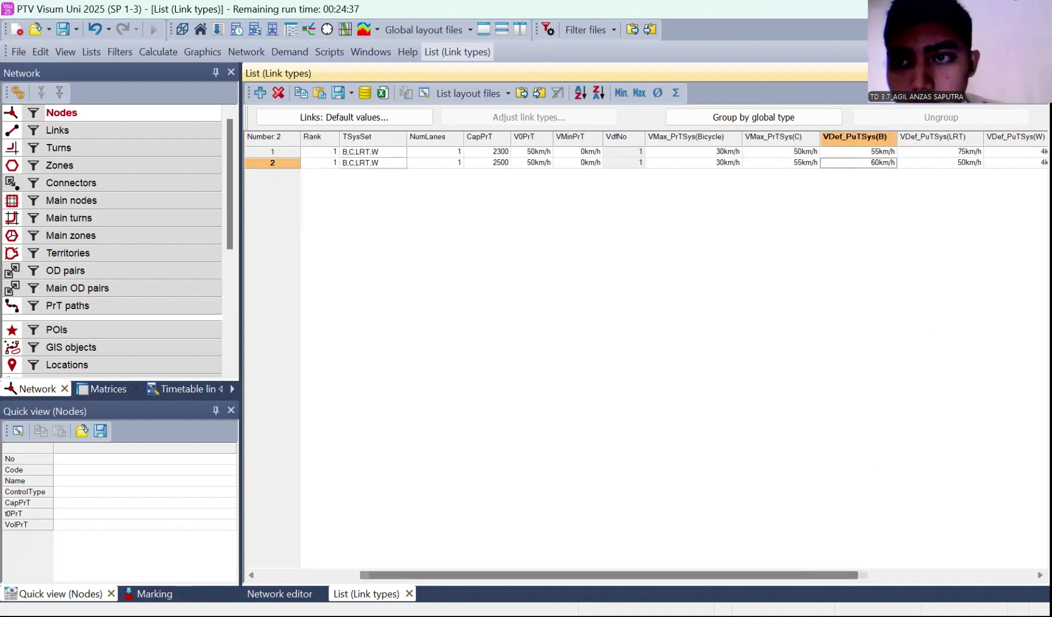
{"action": "left_click", "coordinate": [959, 163]}
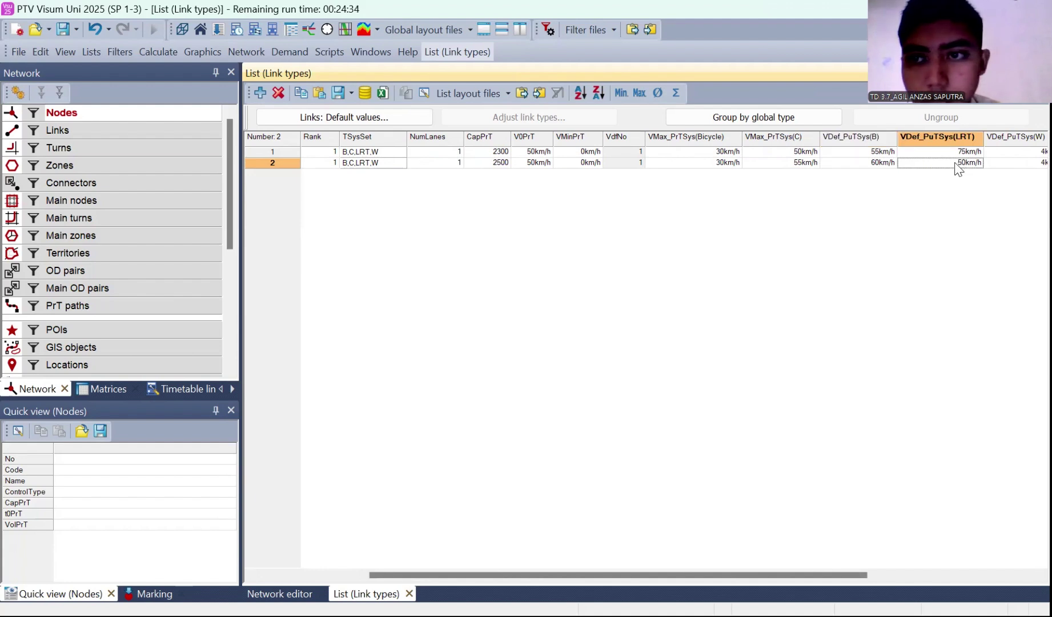
{"action": "type", "text": "75"}
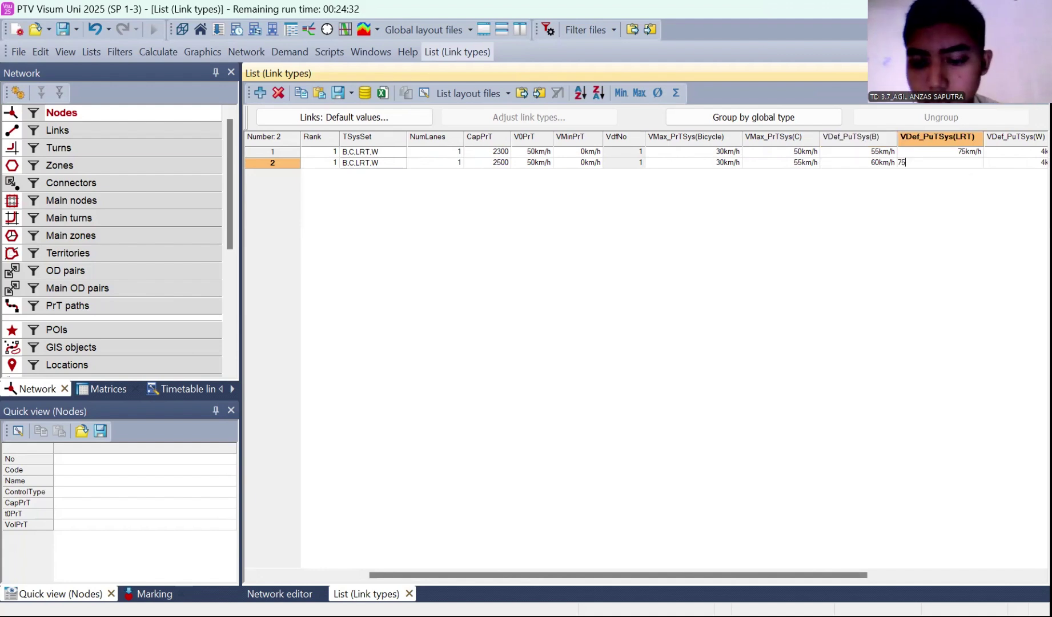
{"action": "key", "text": "Return"}
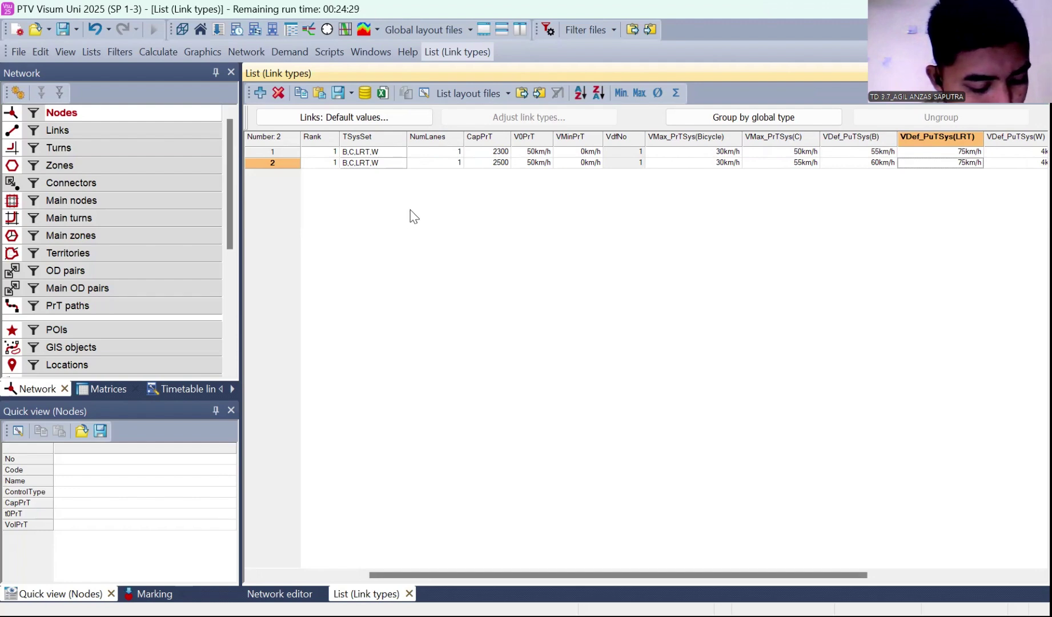
Set the free-flow PrT speed (V0PrT) of link type 2 to 65 km/h
{"action": "left_click", "coordinate": [463, 273]}
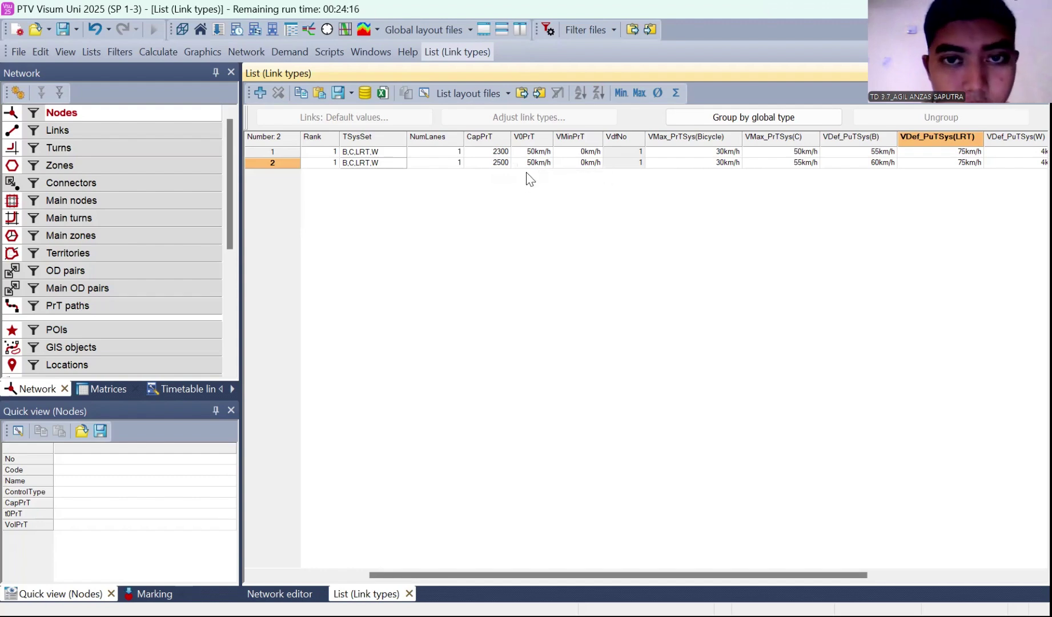
{"action": "left_click", "coordinate": [543, 165]}
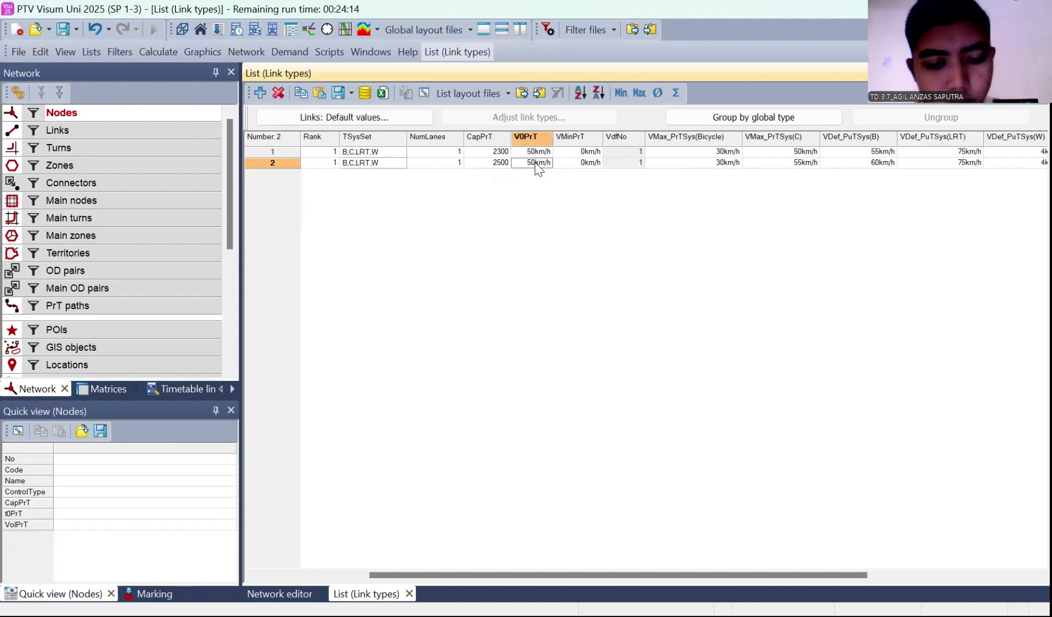
{"action": "type", "text": "65"}
{"action": "key", "text": "Return"}
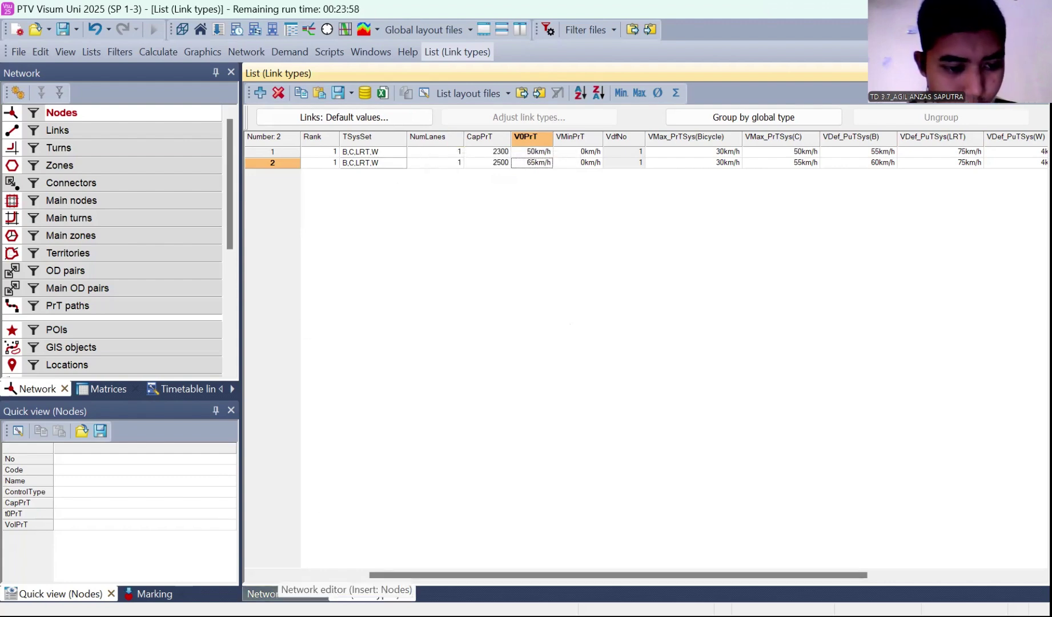
In the network editor, create a link from node 1 to node 2 with type 01 ARTERI PRIMER 2/2 UD
{"action": "left_click", "coordinate": [267, 594]}
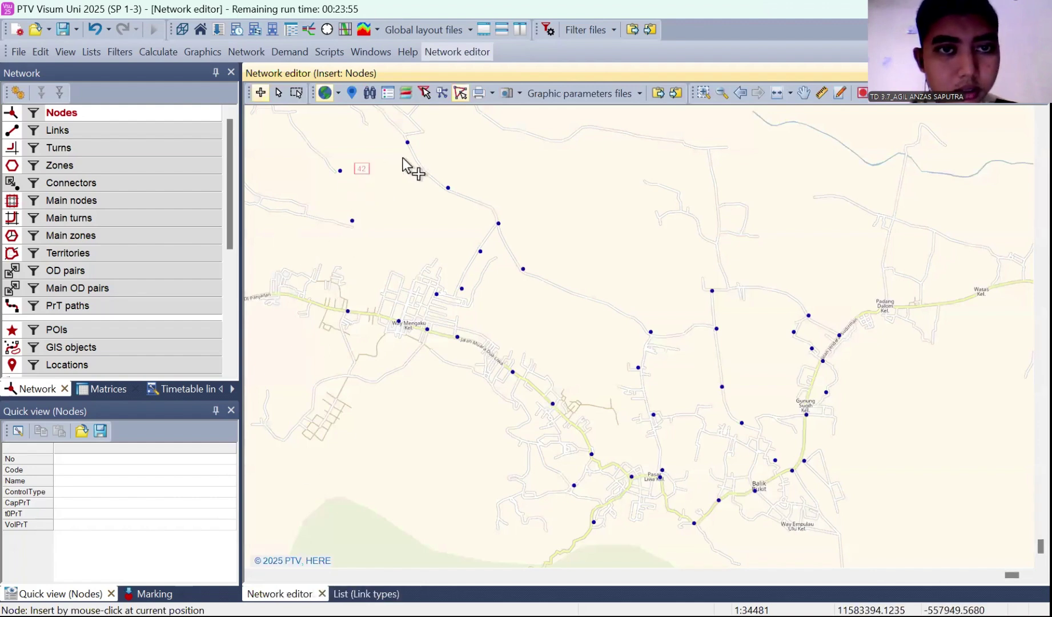
{"action": "left_click", "coordinate": [145, 132]}
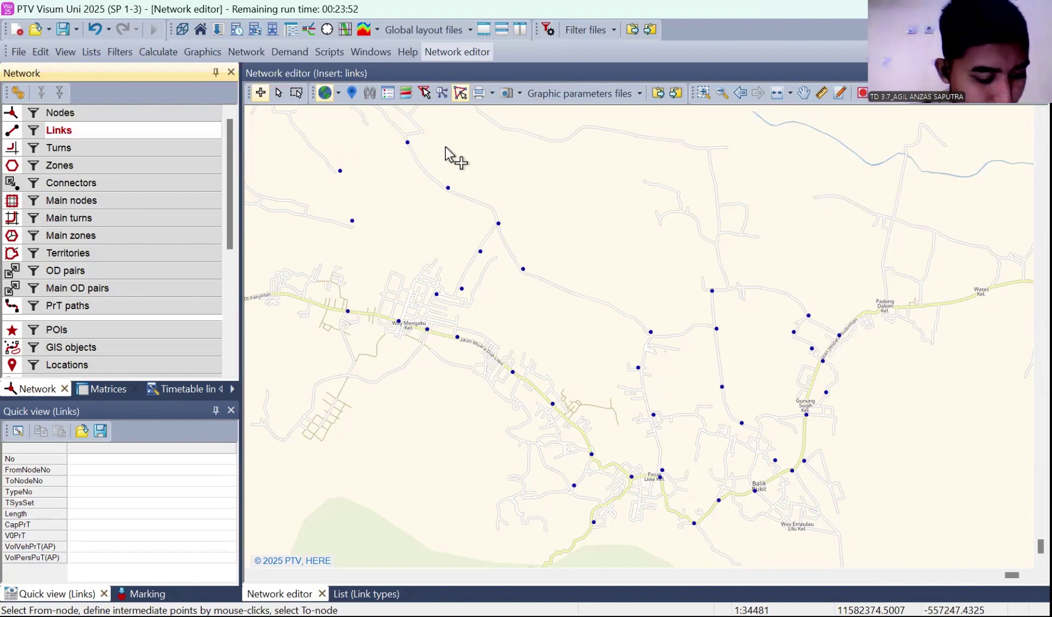
{"action": "left_click", "coordinate": [407, 142]}
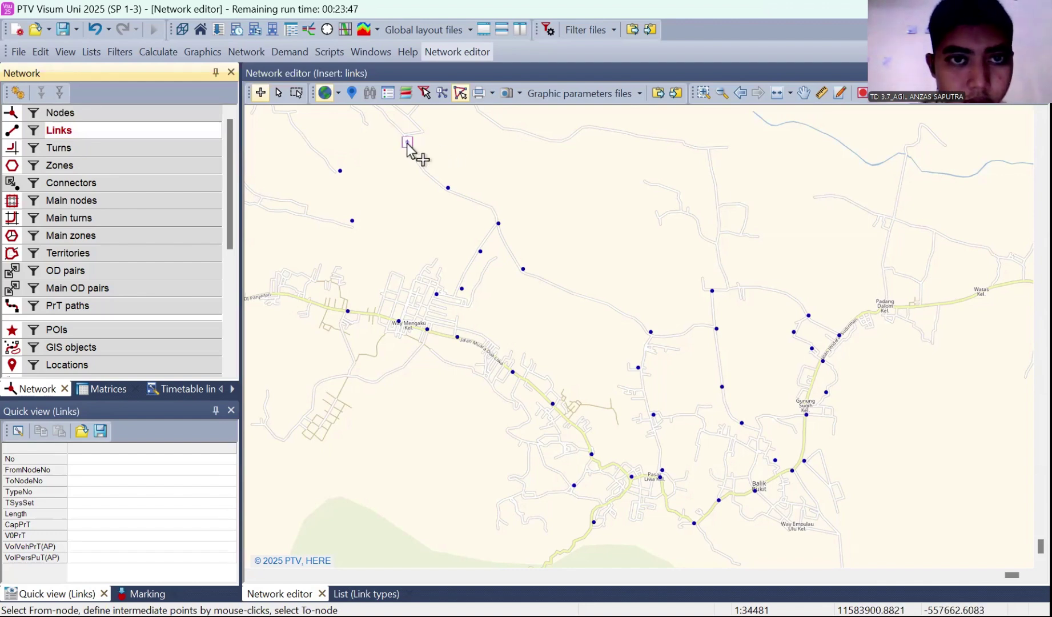
{"action": "double_click", "coordinate": [447, 187]}
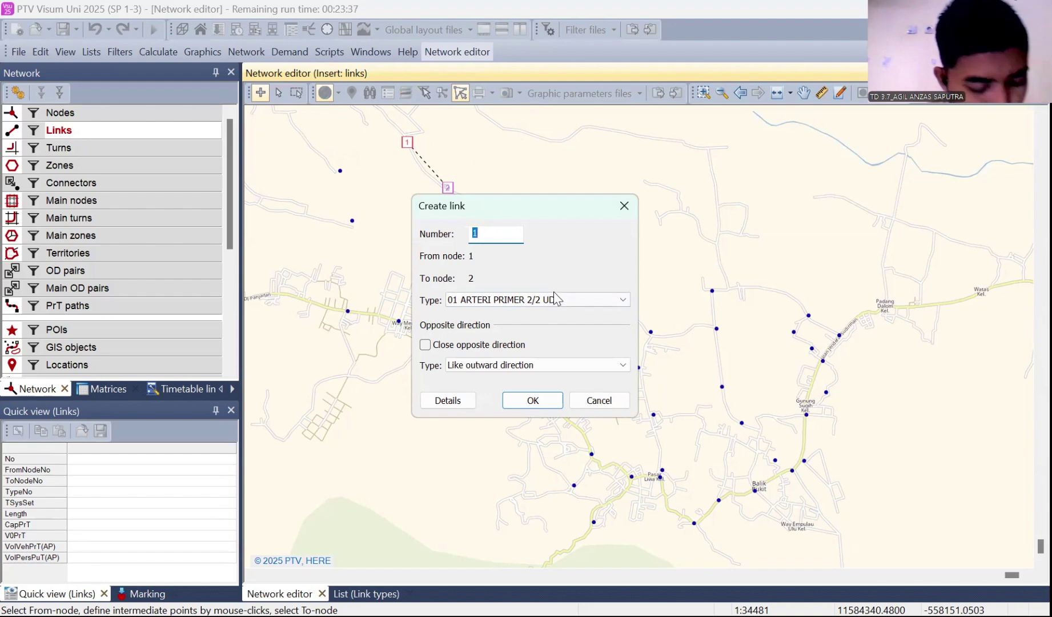
{"action": "left_click", "coordinate": [533, 401]}
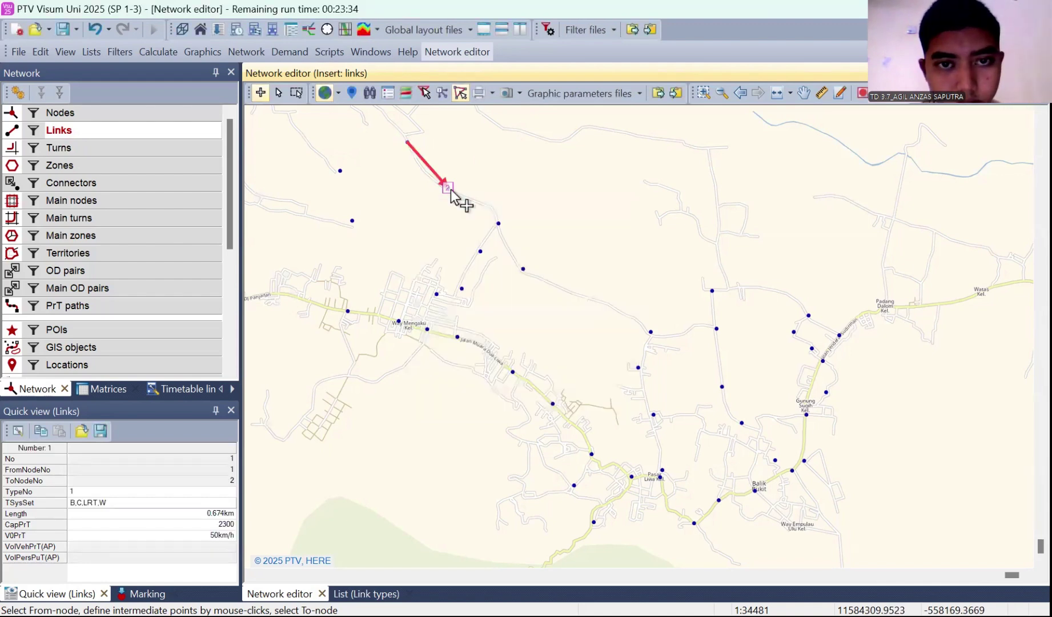
Continue the road with type 01 ARTERI PRIMER 2/2 UD links connecting nodes 2, 3, 4 and 5 in sequence
{"action": "left_click", "coordinate": [449, 187]}
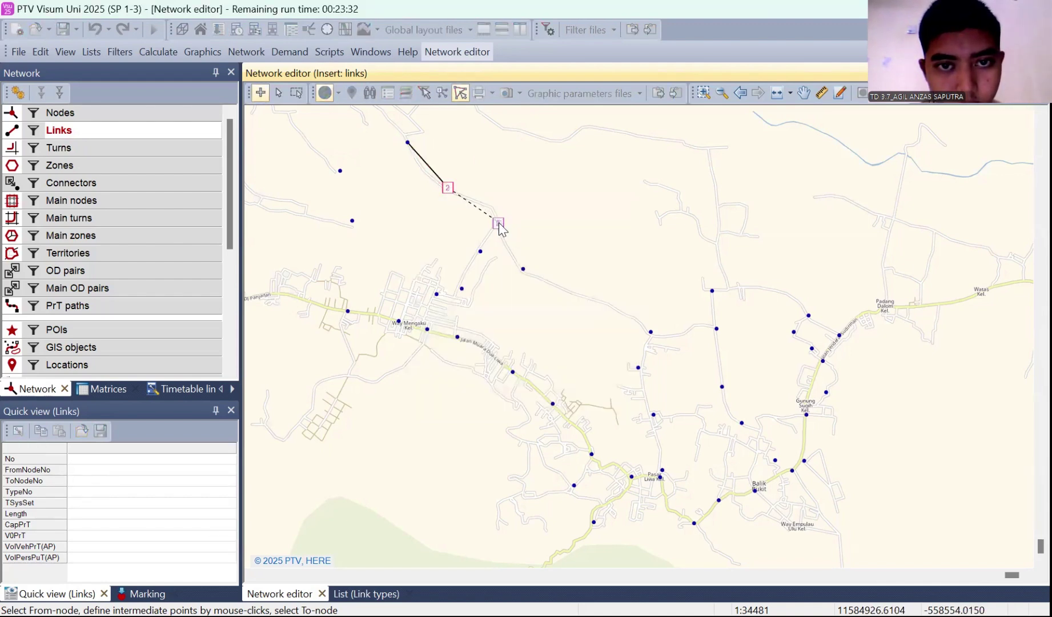
{"action": "left_click", "coordinate": [529, 237]}
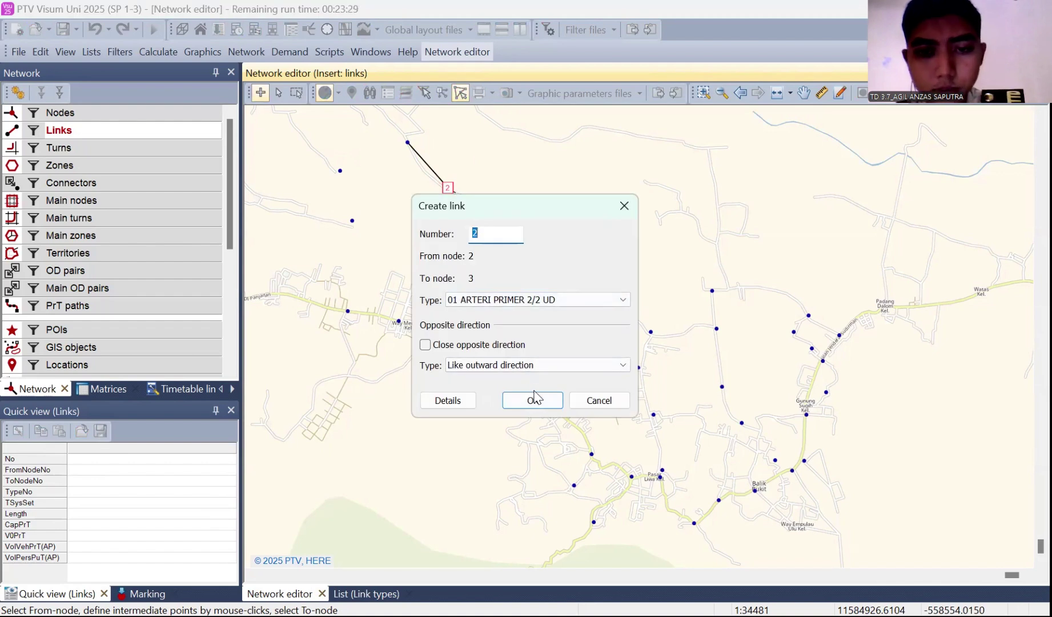
{"action": "key", "text": "Return"}
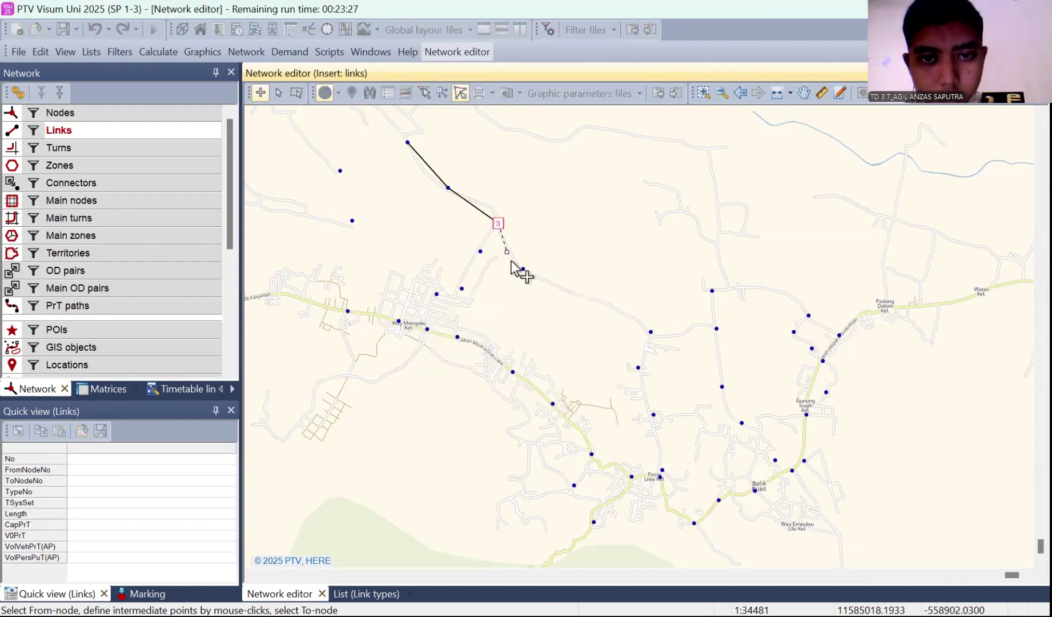
{"action": "left_click", "coordinate": [529, 271]}
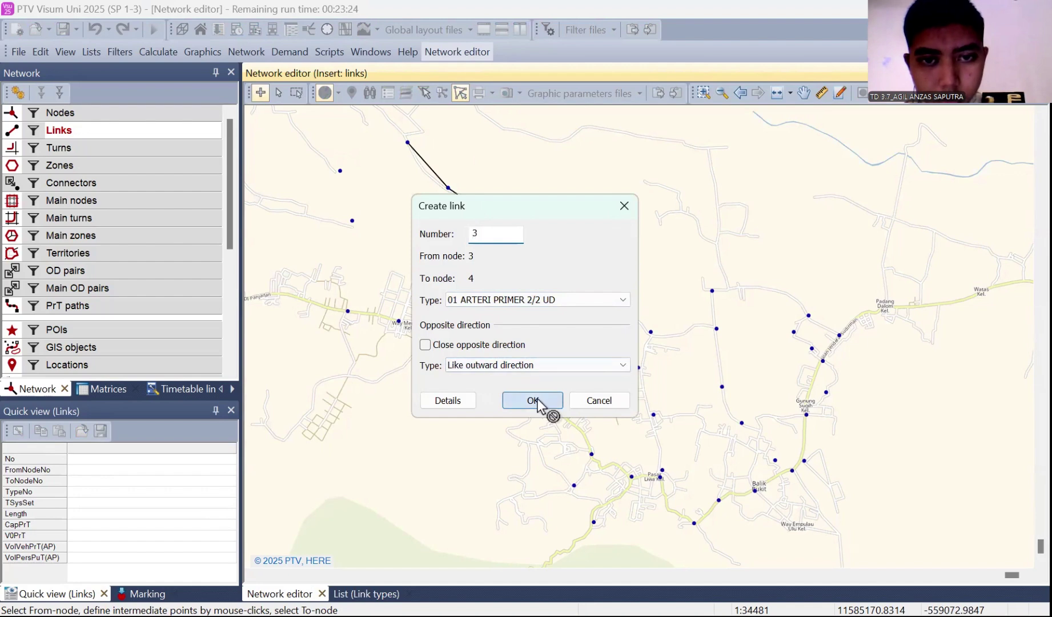
{"action": "key", "text": "Return"}
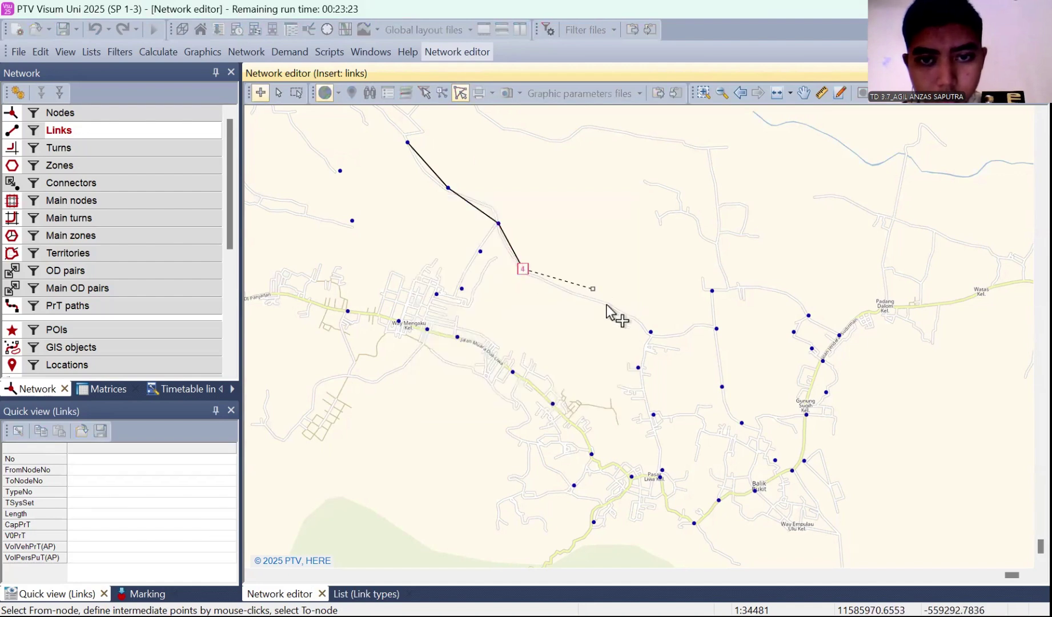
{"action": "left_click", "coordinate": [651, 334]}
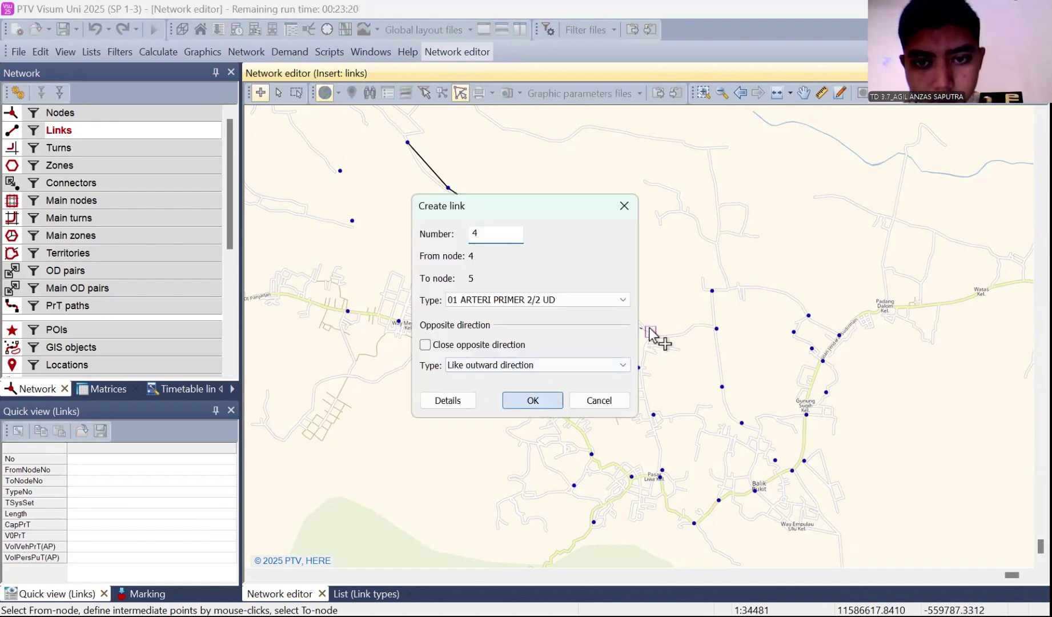
{"action": "key", "text": "Return"}
Create type 01 ARTERI PRIMER 2/2 UD links connecting nodes 5, 6, 7, 8 and 9 in sequence
{"action": "left_click", "coordinate": [716, 328]}
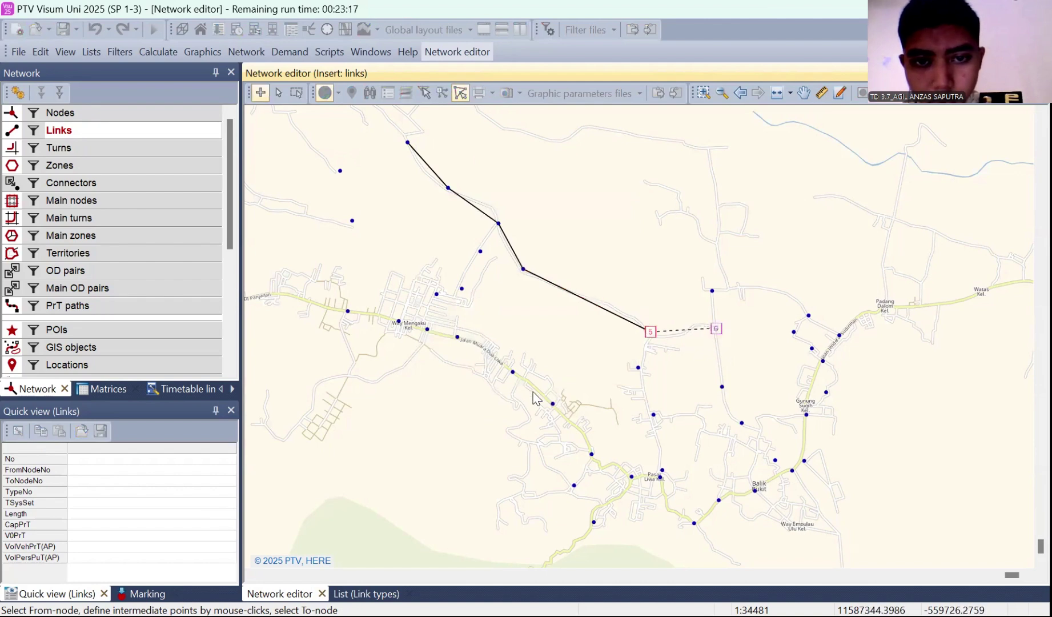
{"action": "left_click", "coordinate": [537, 401]}
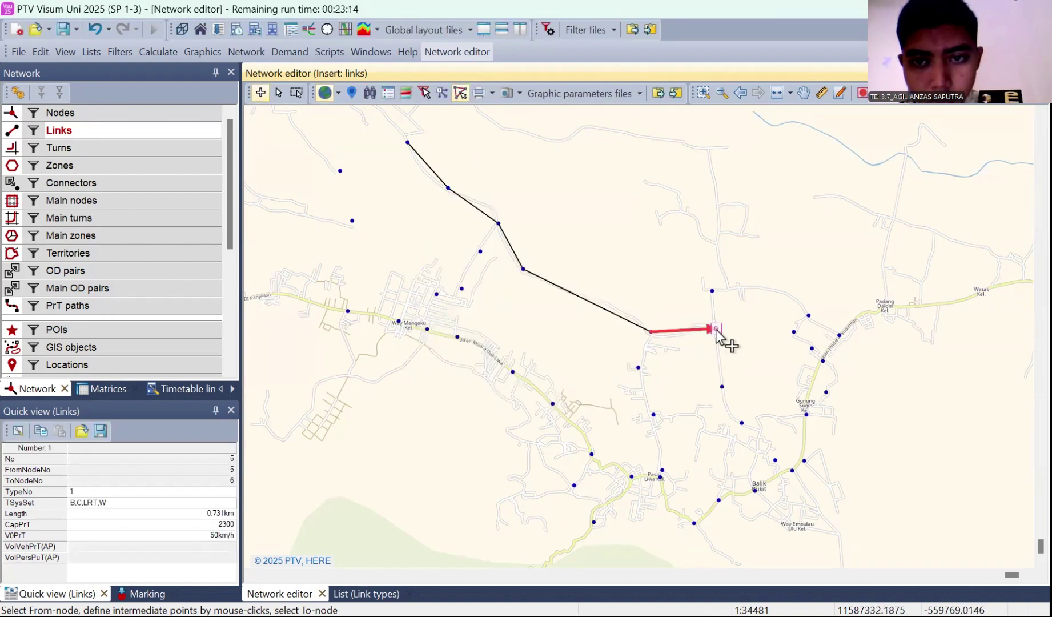
{"action": "left_click", "coordinate": [712, 291]}
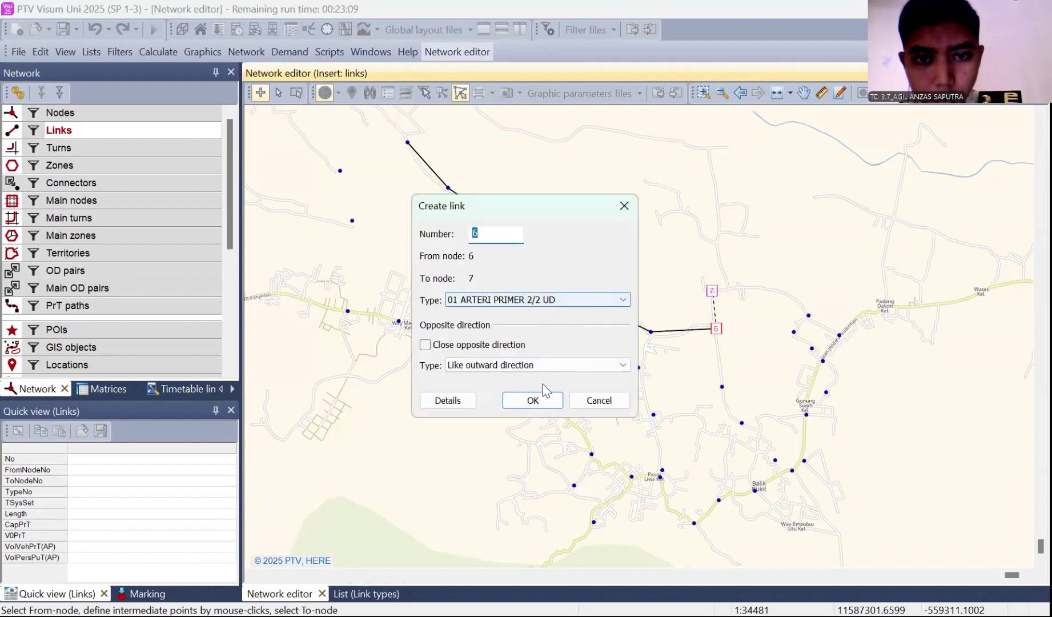
{"action": "left_click", "coordinate": [547, 402]}
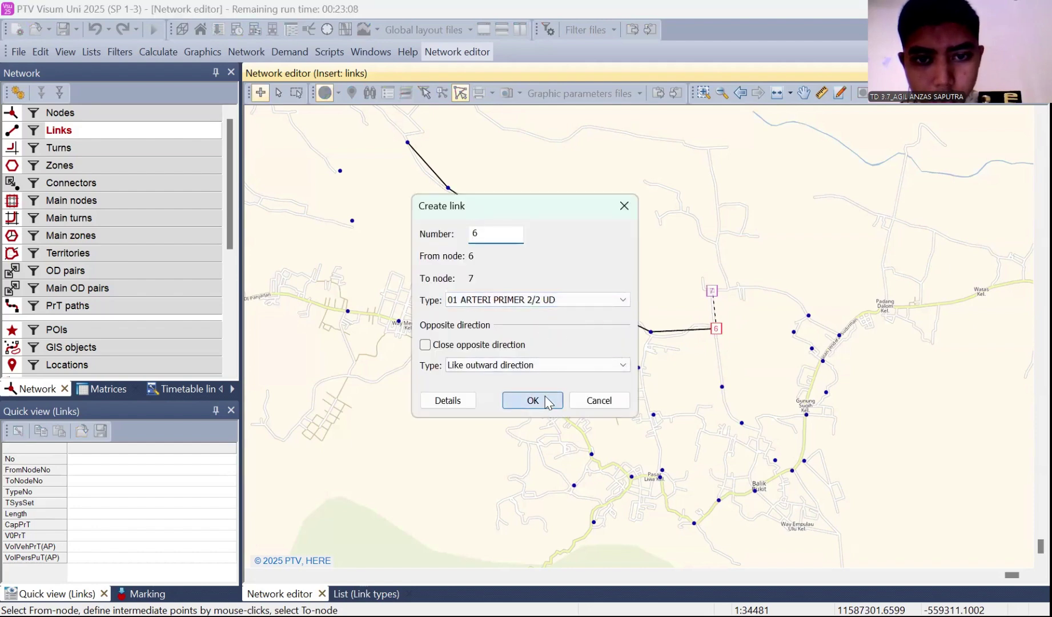
{"action": "left_click", "coordinate": [806, 318]}
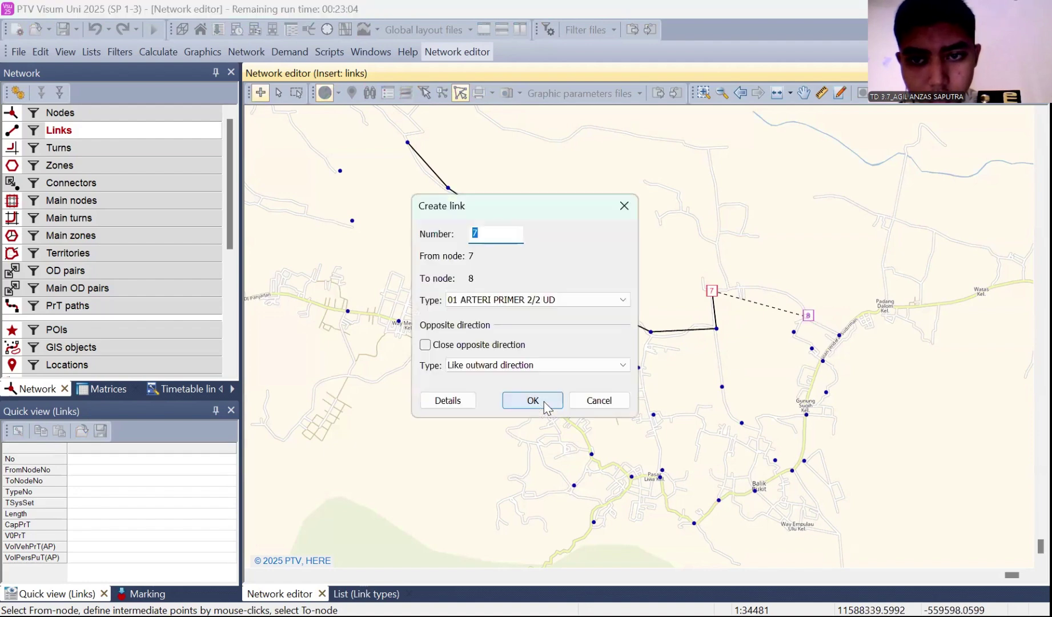
{"action": "key", "text": "Return"}
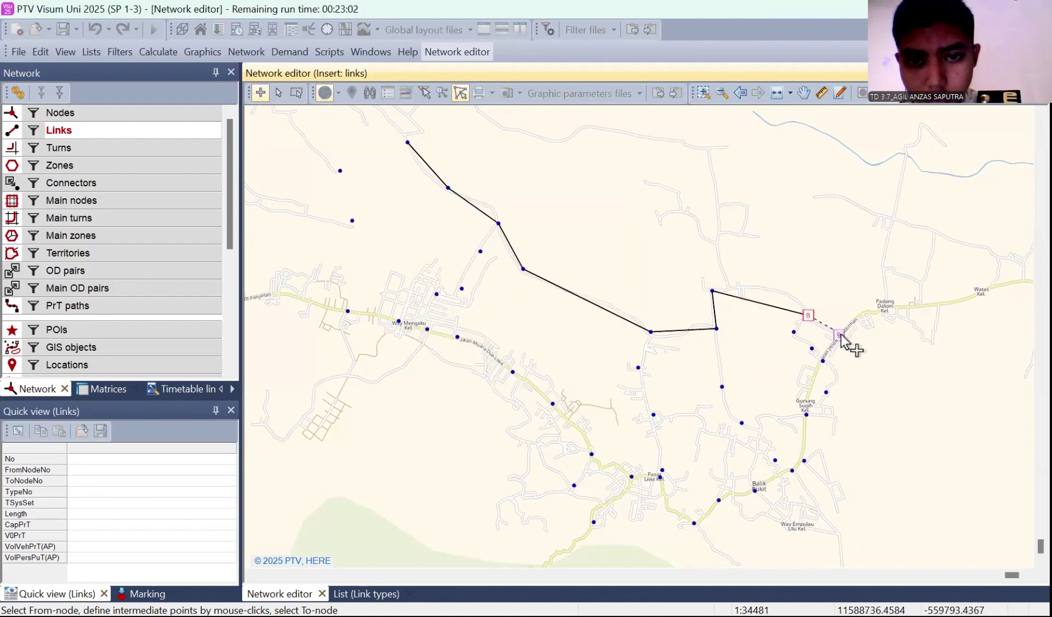
{"action": "left_click", "coordinate": [840, 335]}
{"action": "key", "text": "Return"}
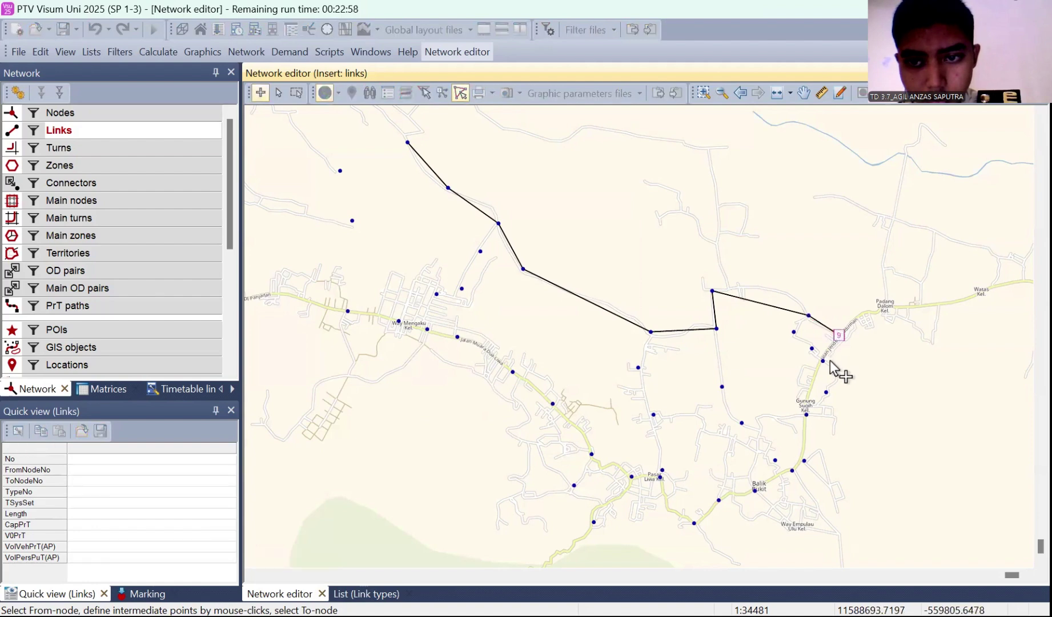
Create links from node 9 to node 10 and from node 10 to node 11 with type 02 ARTERI PRIMER 4/2
{"action": "left_click", "coordinate": [824, 364]}
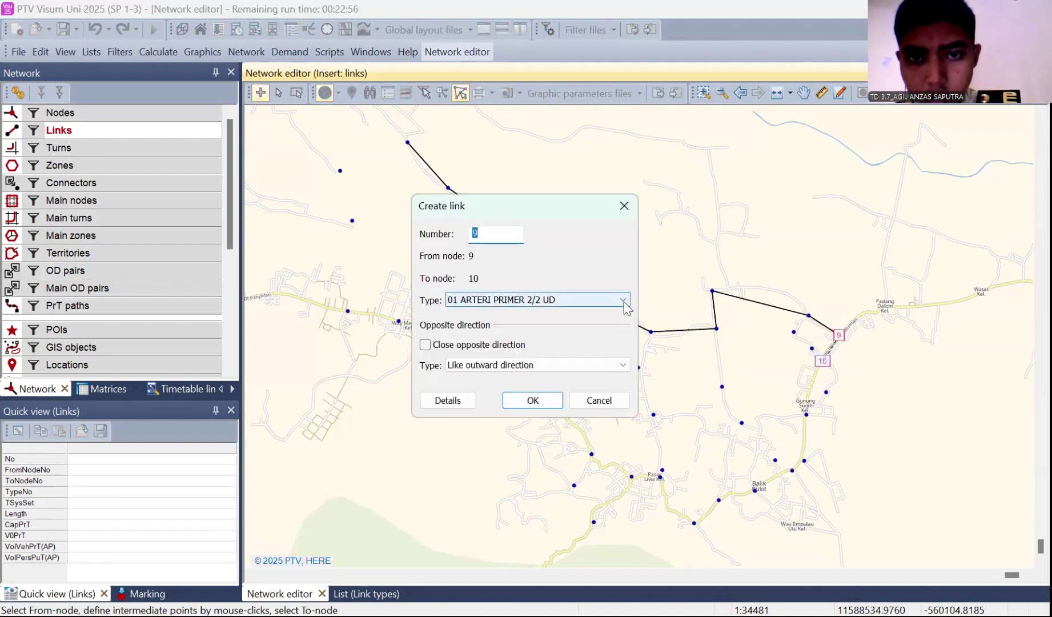
{"action": "left_click", "coordinate": [622, 300]}
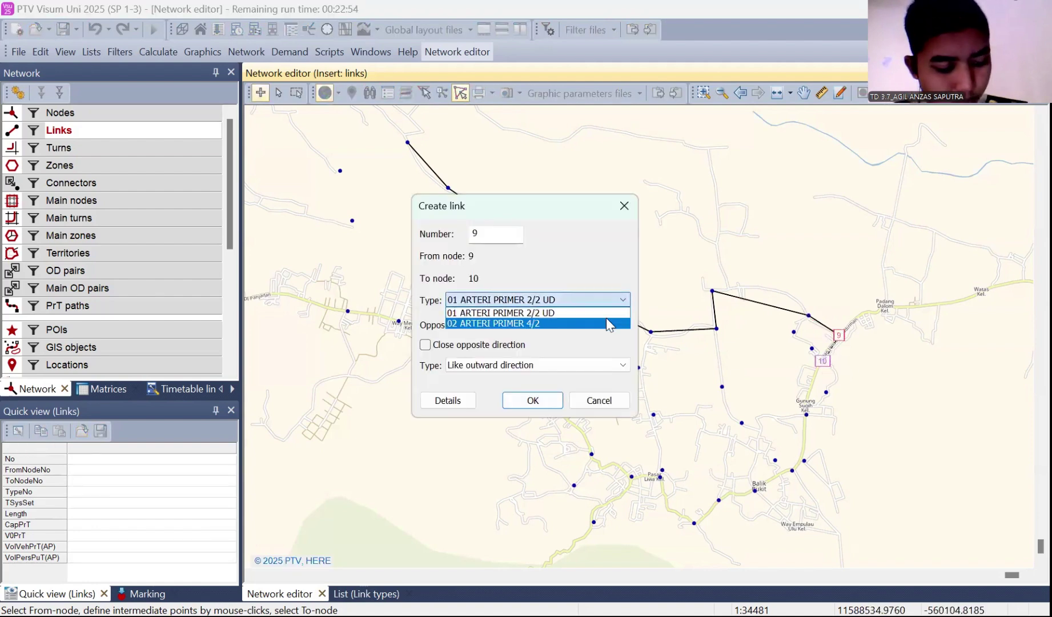
{"action": "left_click", "coordinate": [606, 323]}
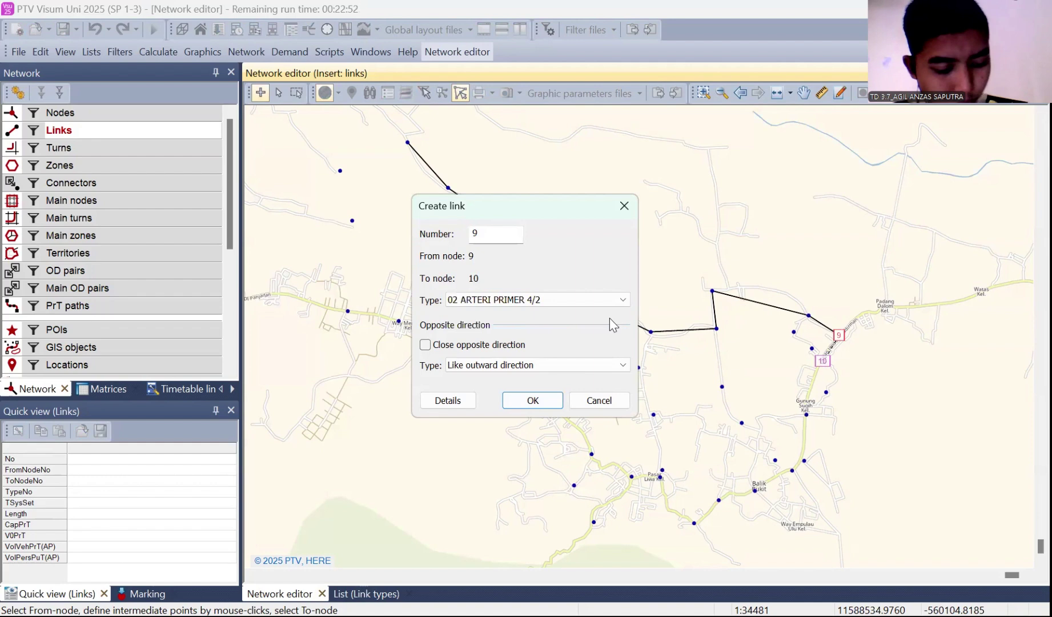
{"action": "left_click", "coordinate": [529, 402]}
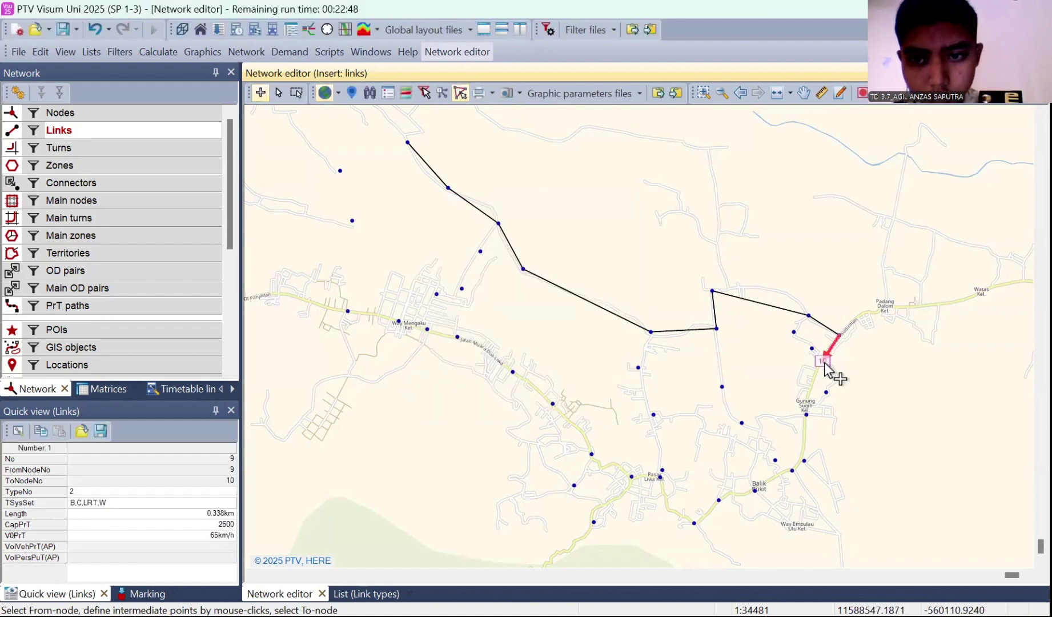
{"action": "left_click", "coordinate": [826, 395]}
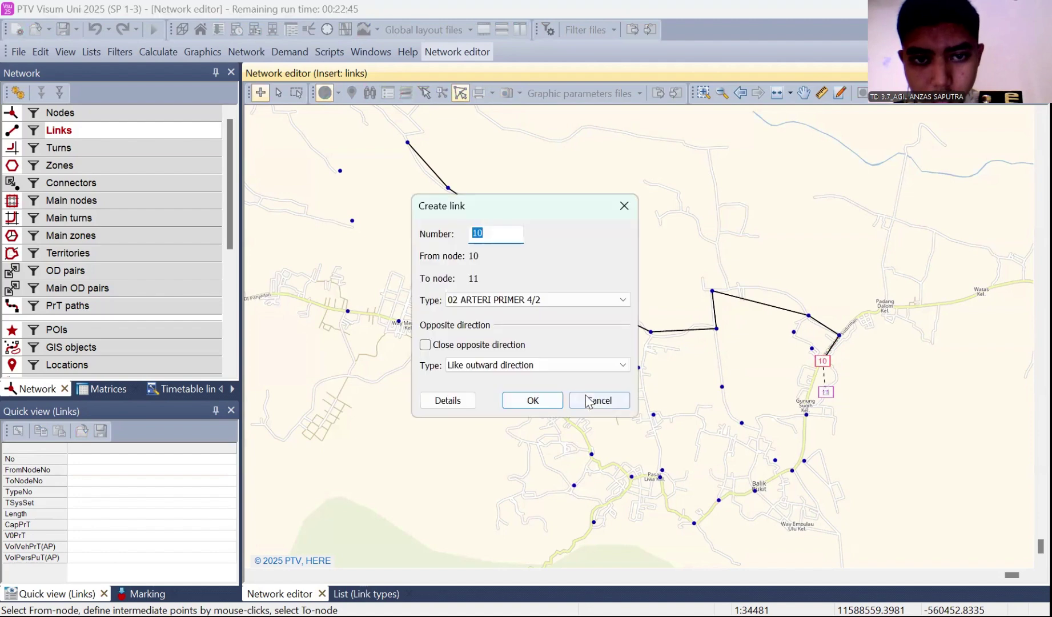
{"action": "left_click", "coordinate": [548, 403]}
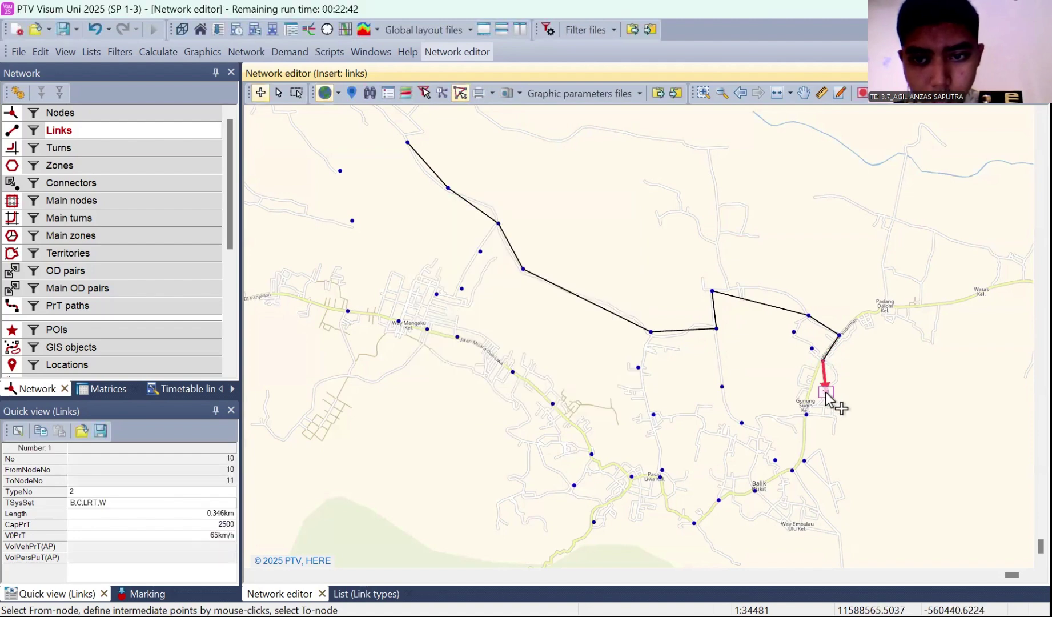
Create type 02 ARTERI PRIMER 4/2 links connecting nodes 11, 12, 13 and 14 in sequence
{"action": "left_click", "coordinate": [806, 419]}
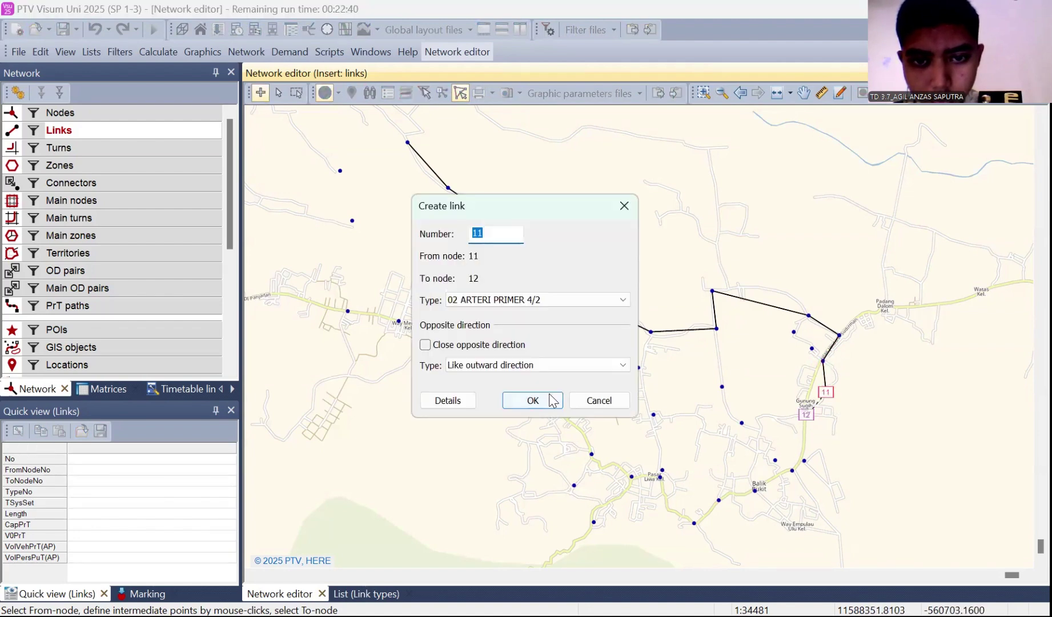
{"action": "left_click", "coordinate": [701, 402]}
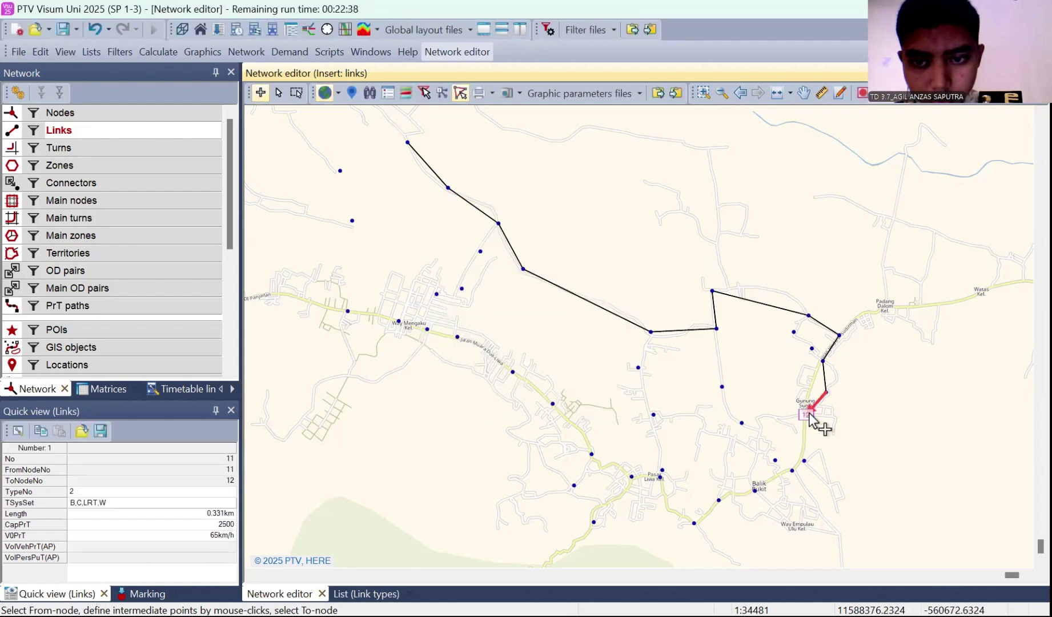
{"action": "left_click", "coordinate": [804, 461]}
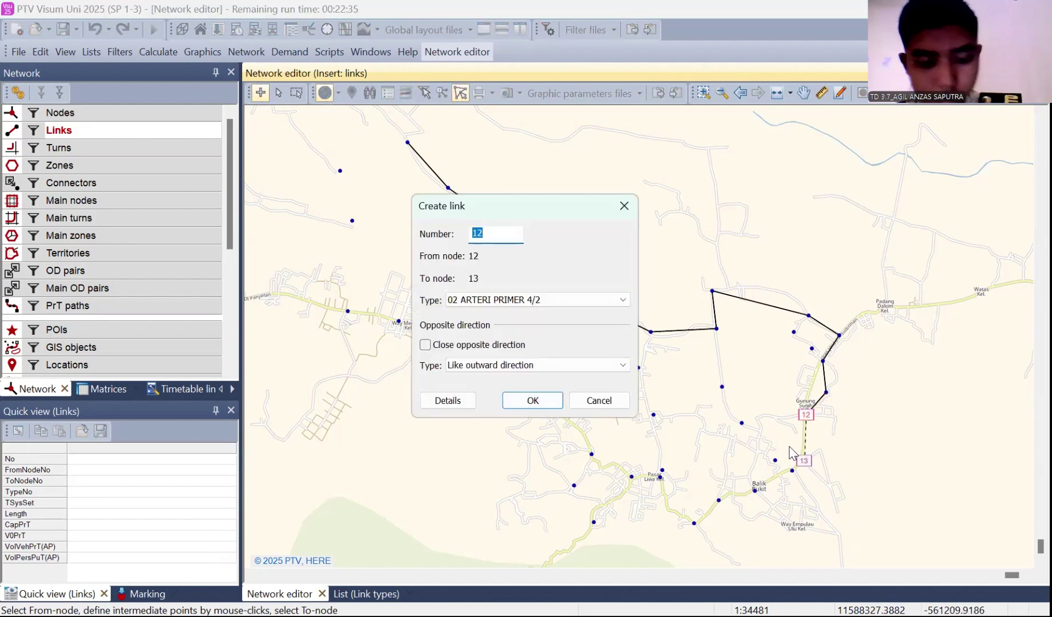
{"action": "left_click", "coordinate": [533, 399]}
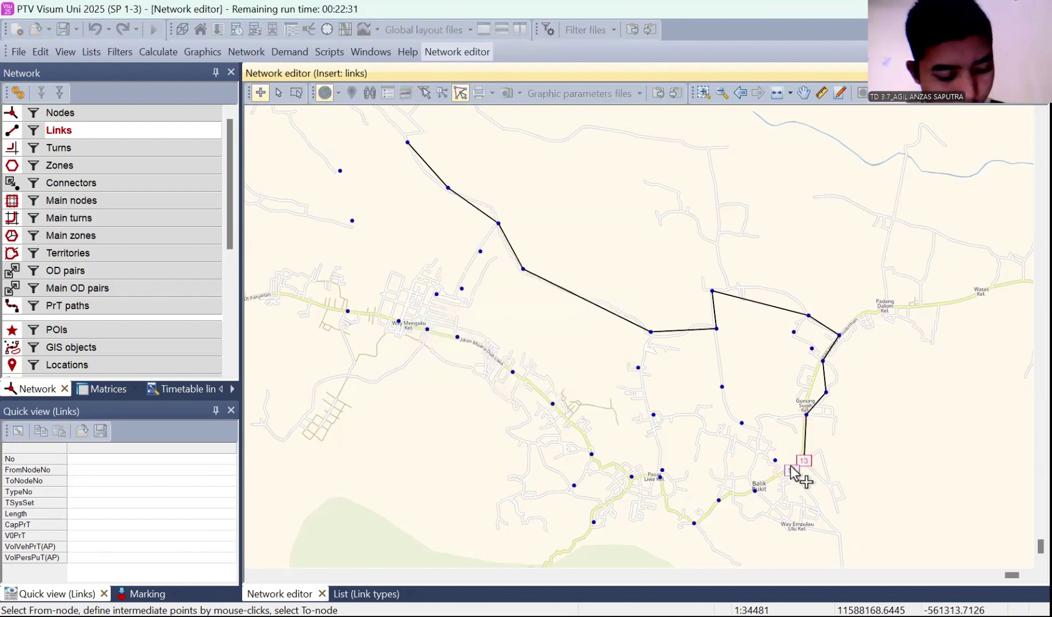
{"action": "left_click", "coordinate": [791, 467]}
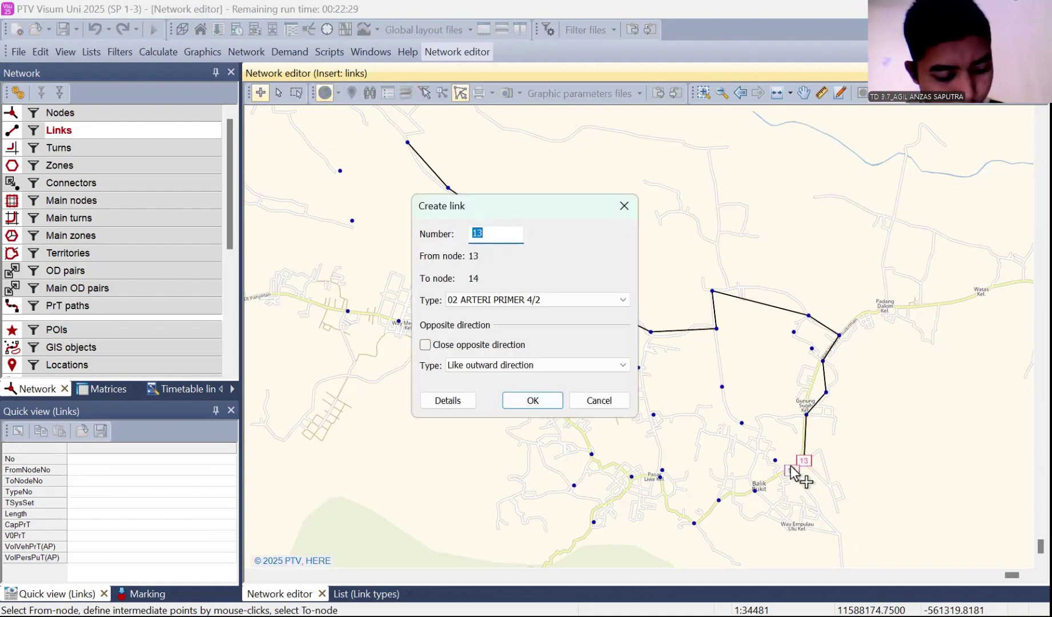
{"action": "left_click", "coordinate": [546, 403]}
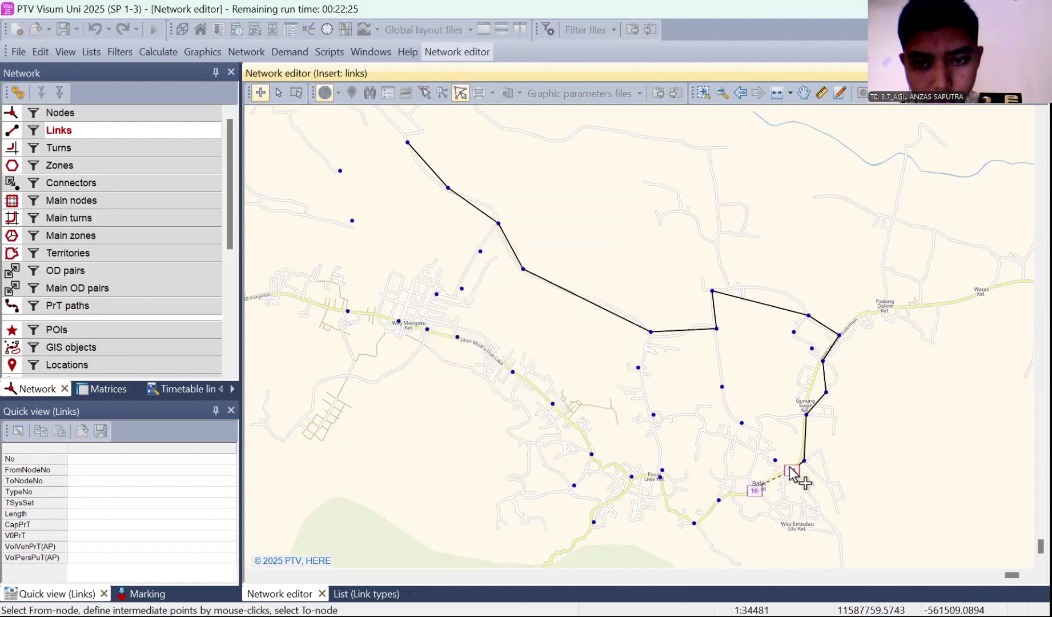
Continue the road with type 02 ARTERI PRIMER 4/2 links connecting nodes 14, 15, 16, 17 and 18 in sequence
{"action": "left_click", "coordinate": [792, 472]}
{"action": "key", "text": "Return"}
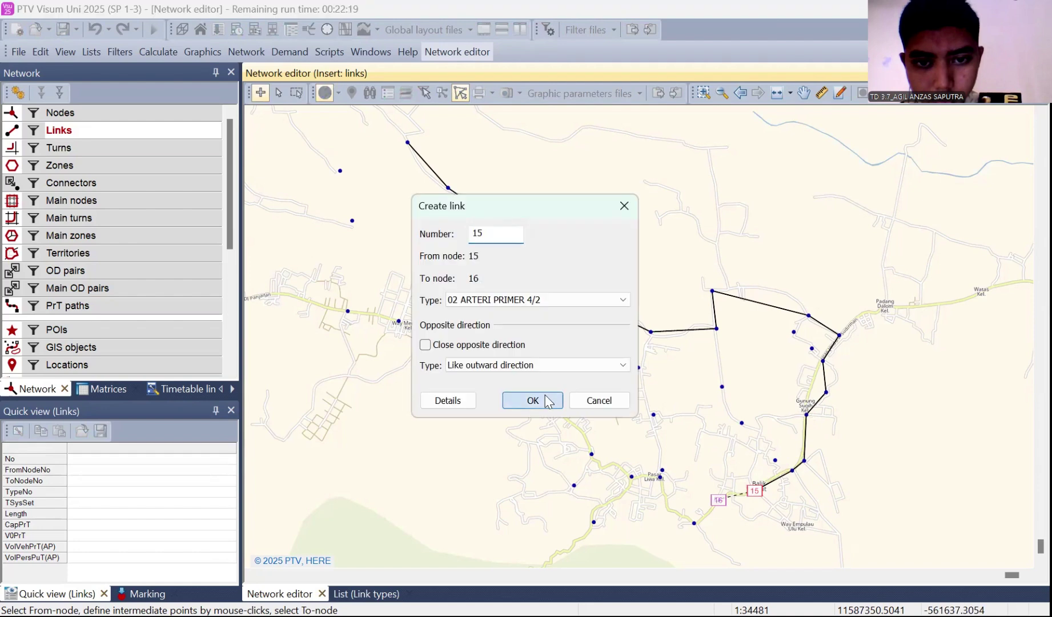
{"action": "left_click", "coordinate": [532, 400]}
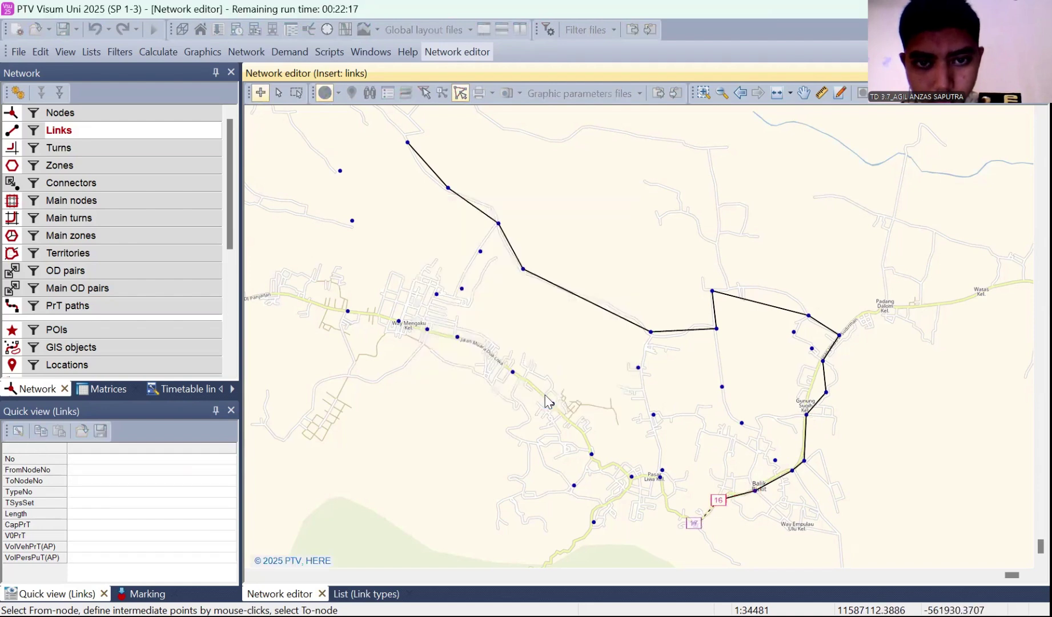
{"action": "left_click", "coordinate": [559, 402]}
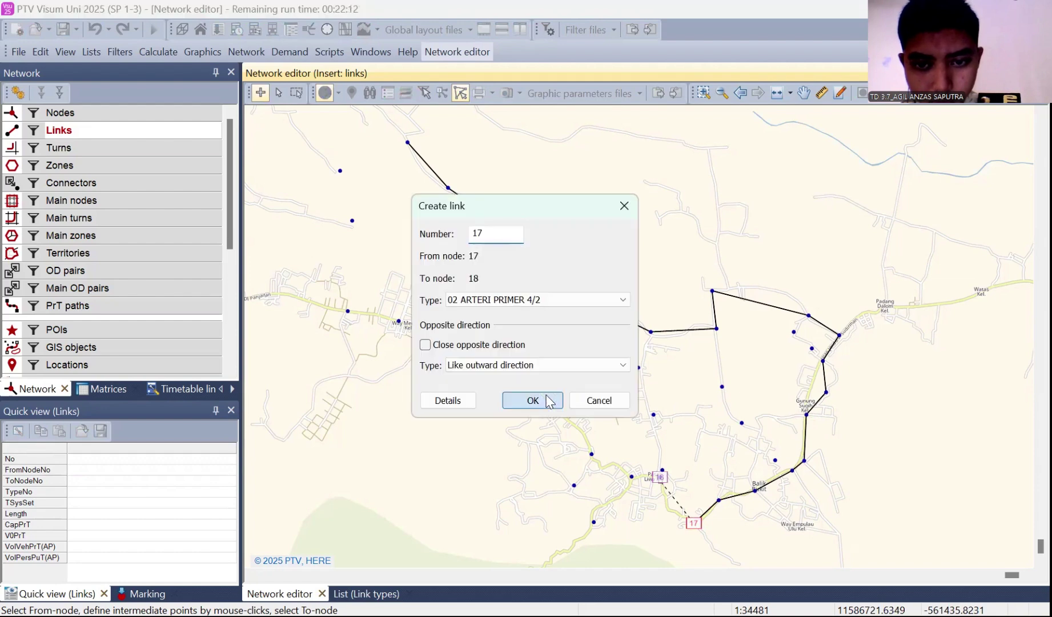
{"action": "left_click", "coordinate": [548, 401]}
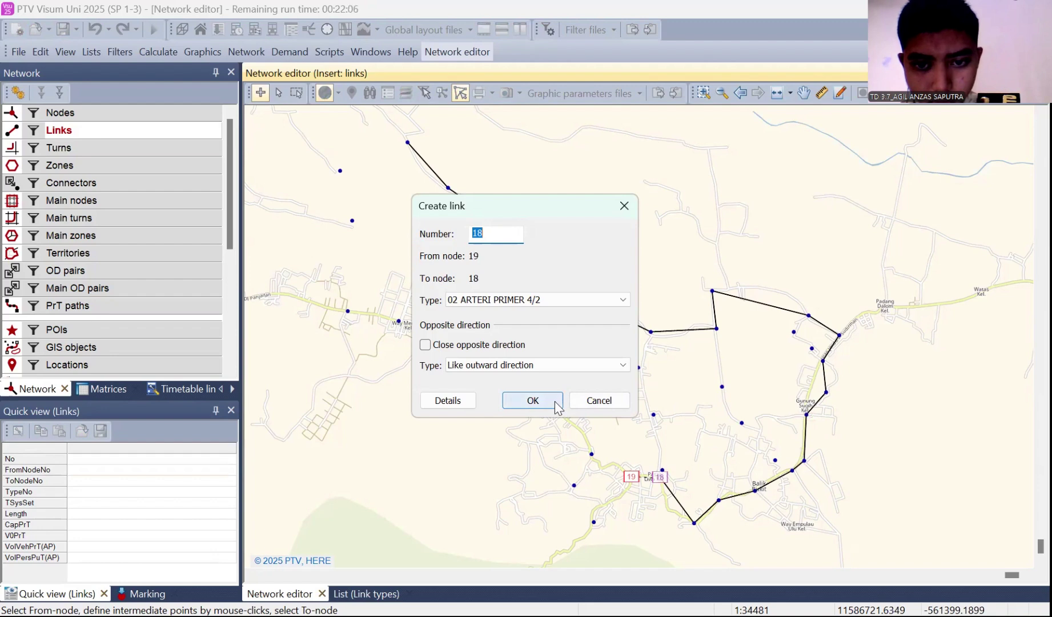
Create type 02 ARTERI PRIMER 4/2 links from node 19 to 18, from 19 to 20, and from 20 to 21
{"action": "left_click", "coordinate": [554, 401]}
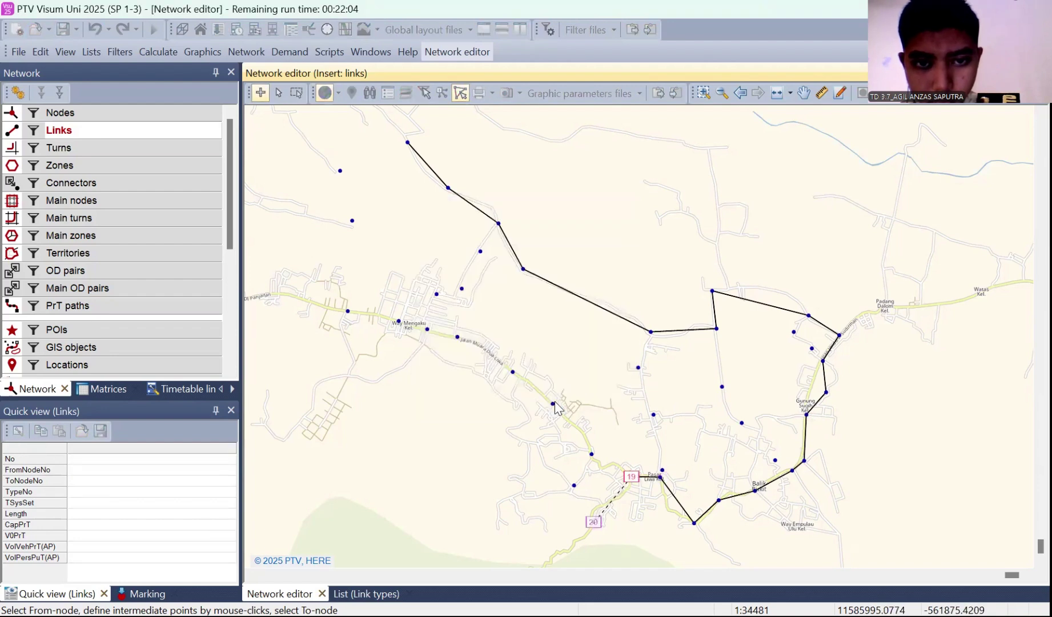
{"action": "left_click", "coordinate": [533, 402]}
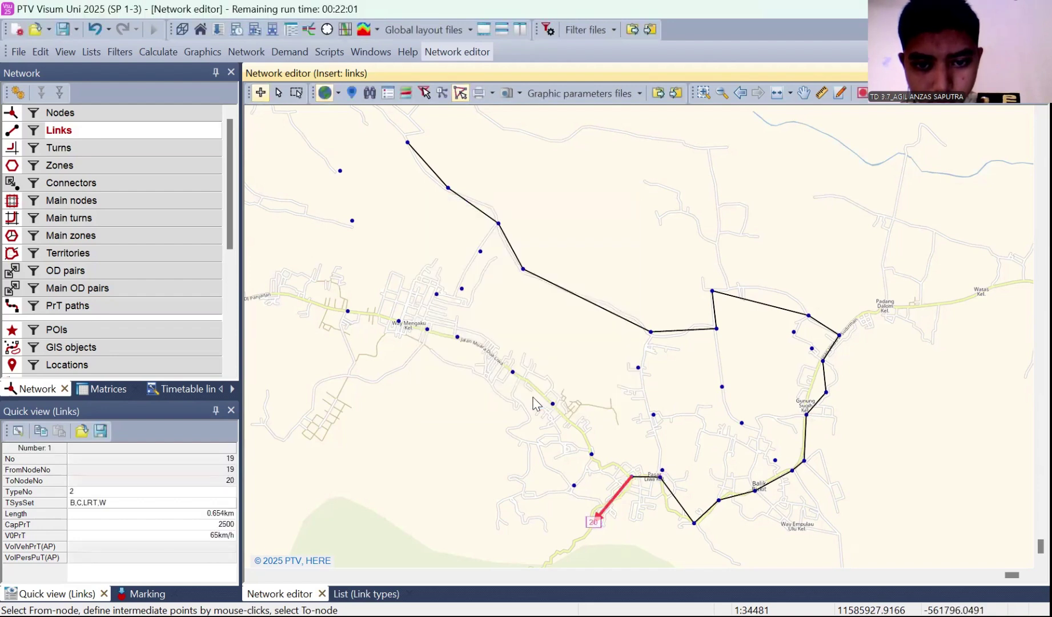
{"action": "left_click", "coordinate": [573, 485]}
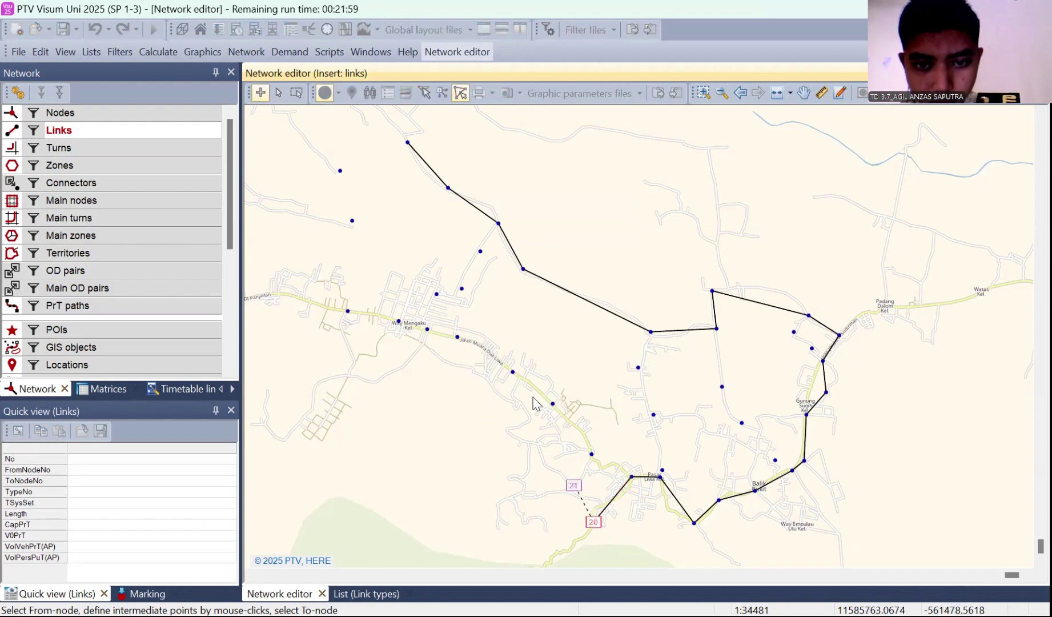
{"action": "left_click", "coordinate": [547, 400]}
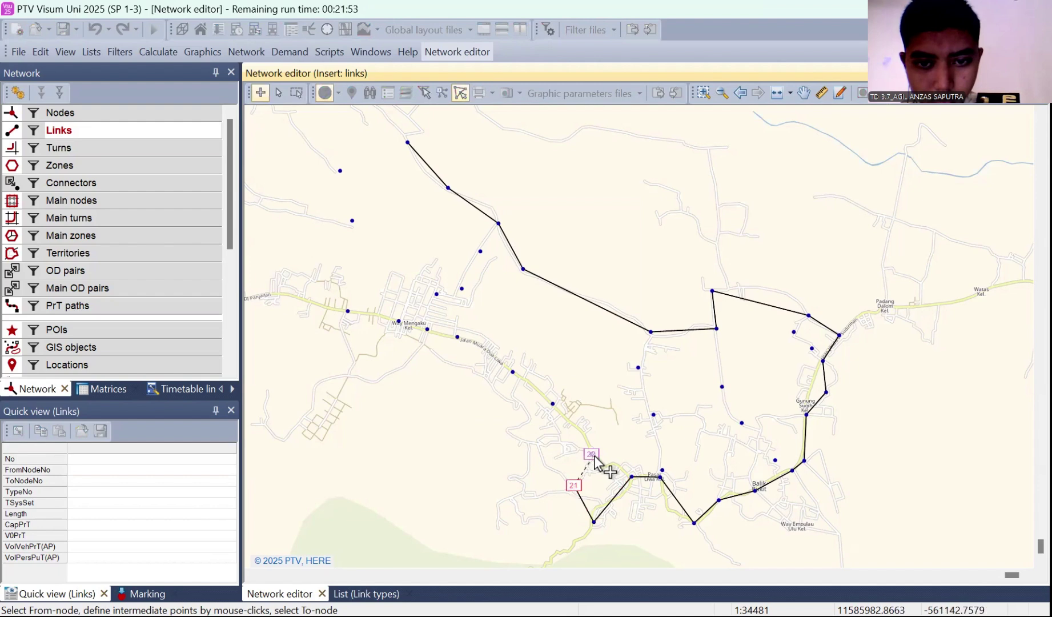
Create type 02 ARTERI PRIMER 4/2 links connecting nodes 21, 22, 23 and 24 in sequence
{"action": "left_click", "coordinate": [593, 458]}
{"action": "left_click", "coordinate": [553, 407]}
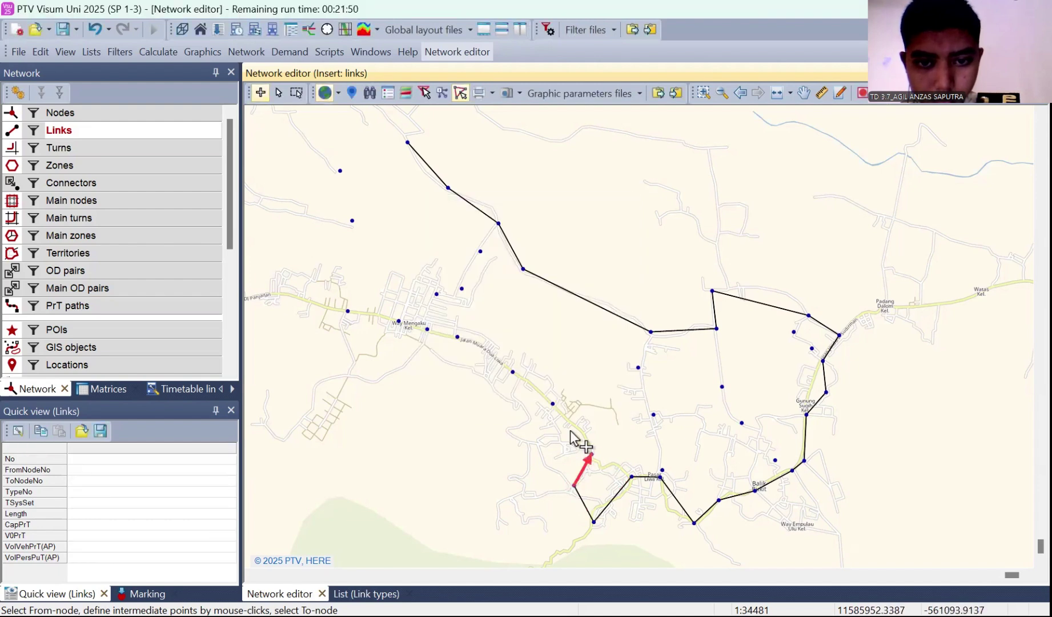
{"action": "left_click", "coordinate": [541, 399]}
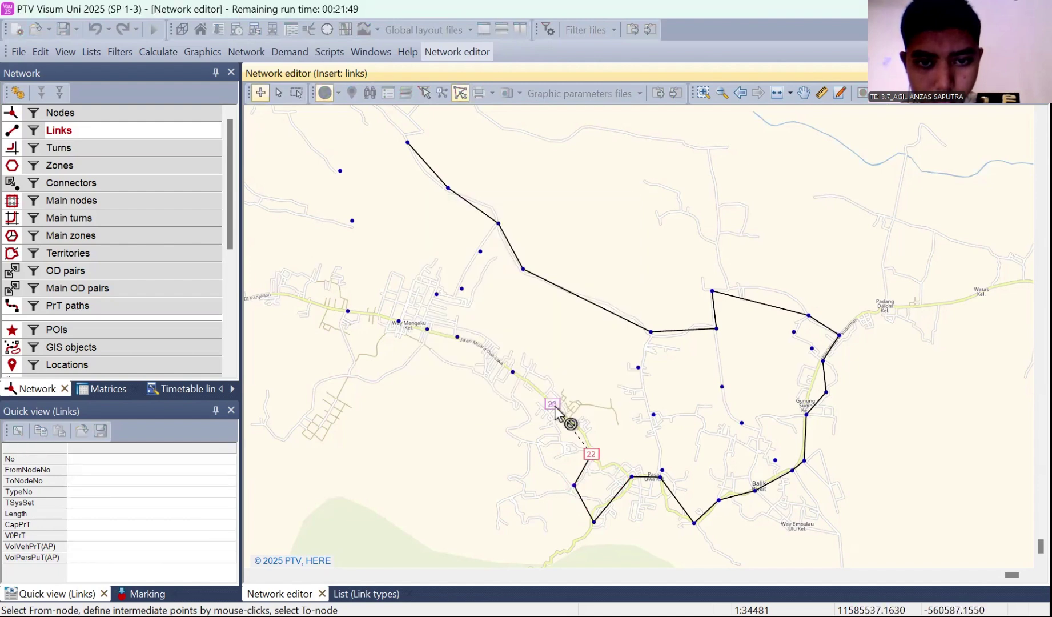
{"action": "left_click", "coordinate": [513, 373]}
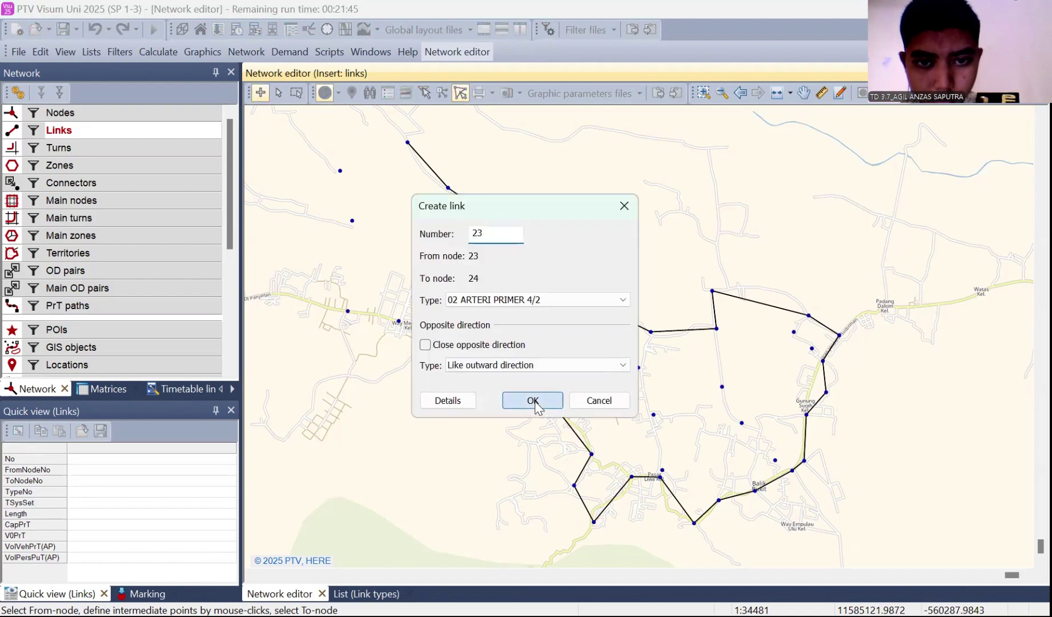
{"action": "left_click", "coordinate": [533, 401]}
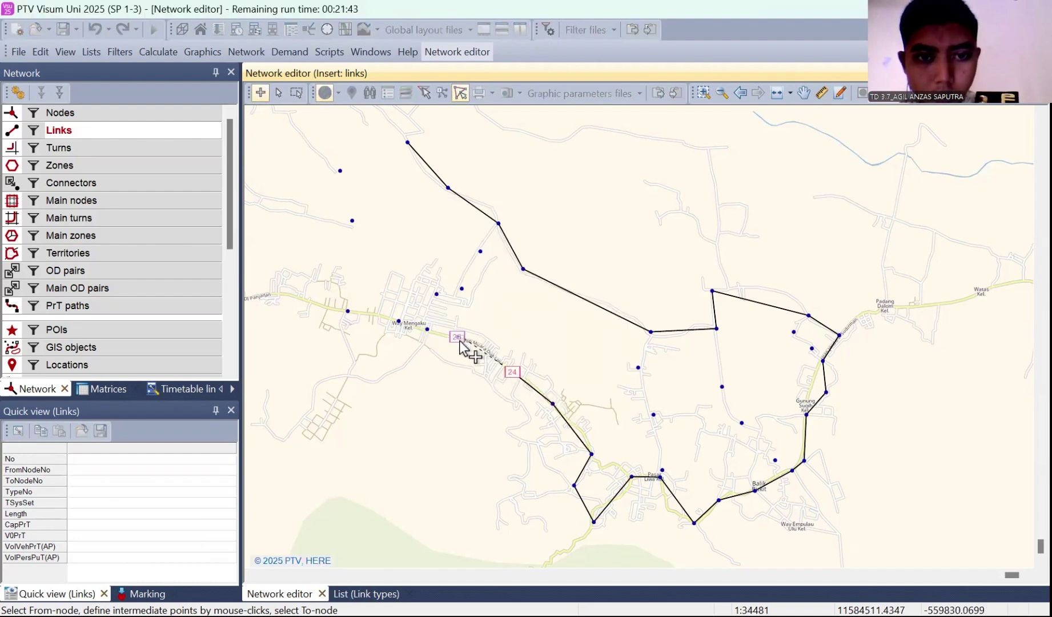
Extend the road with type 02 ARTERI PRIMER 4/2 links connecting nodes 24, 25, 26, 27 and 28 in sequence
{"action": "left_click", "coordinate": [460, 341]}
{"action": "left_click", "coordinate": [530, 399]}
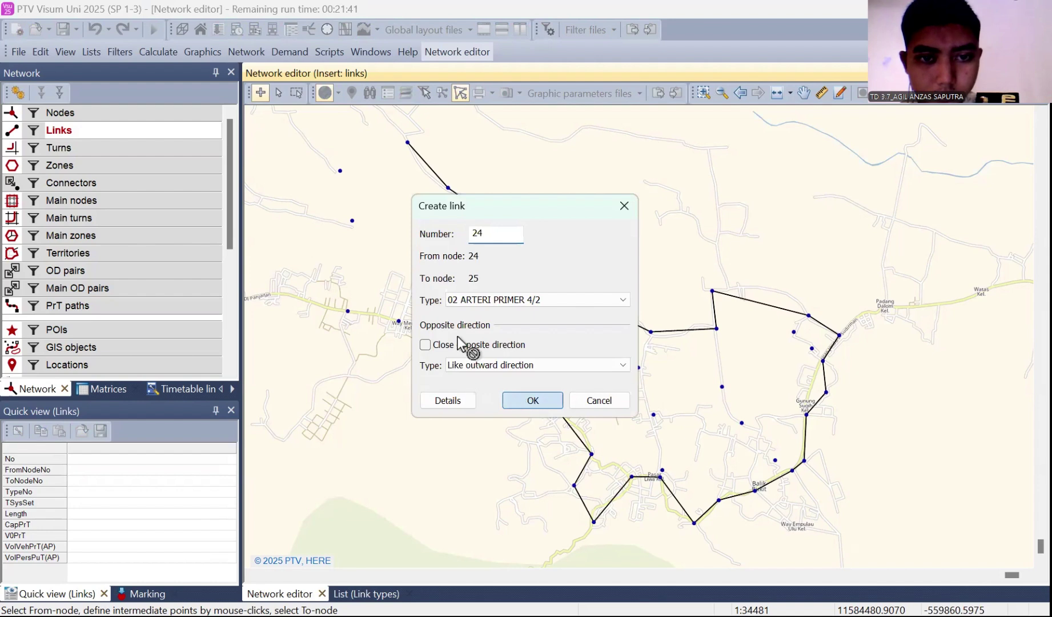
{"action": "left_click", "coordinate": [424, 330]}
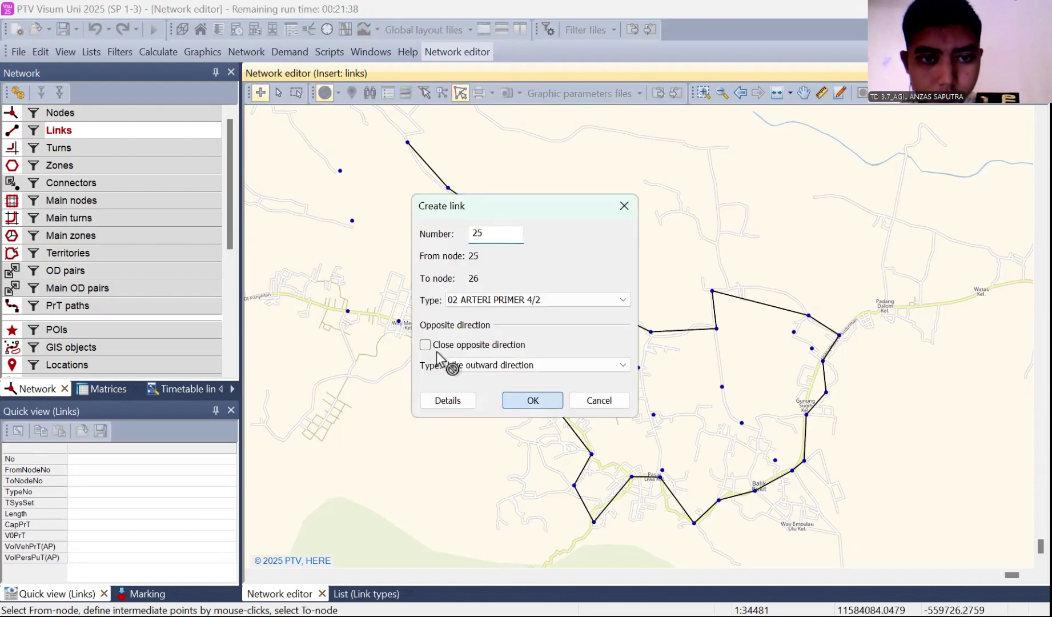
{"action": "left_click", "coordinate": [533, 399]}
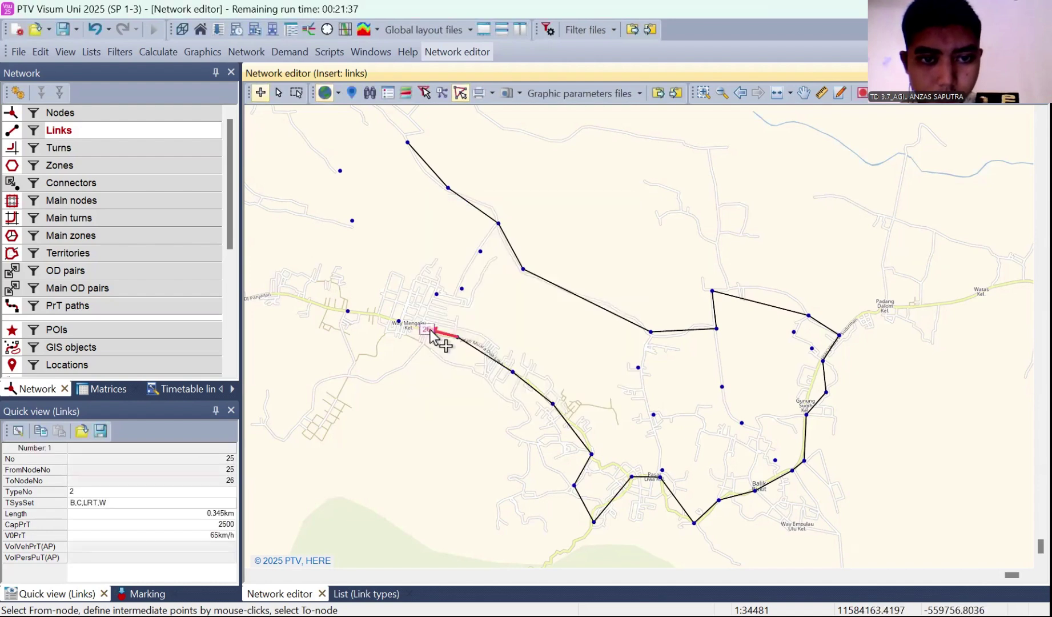
{"action": "left_click", "coordinate": [532, 401]}
{"action": "left_click", "coordinate": [312, 304]}
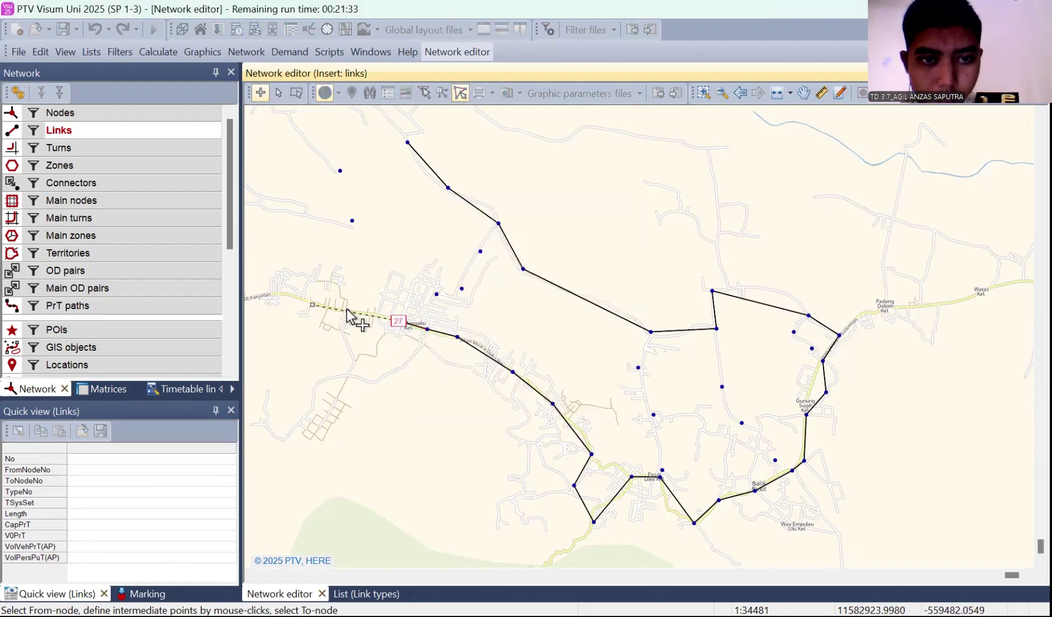
{"action": "left_click", "coordinate": [347, 311]}
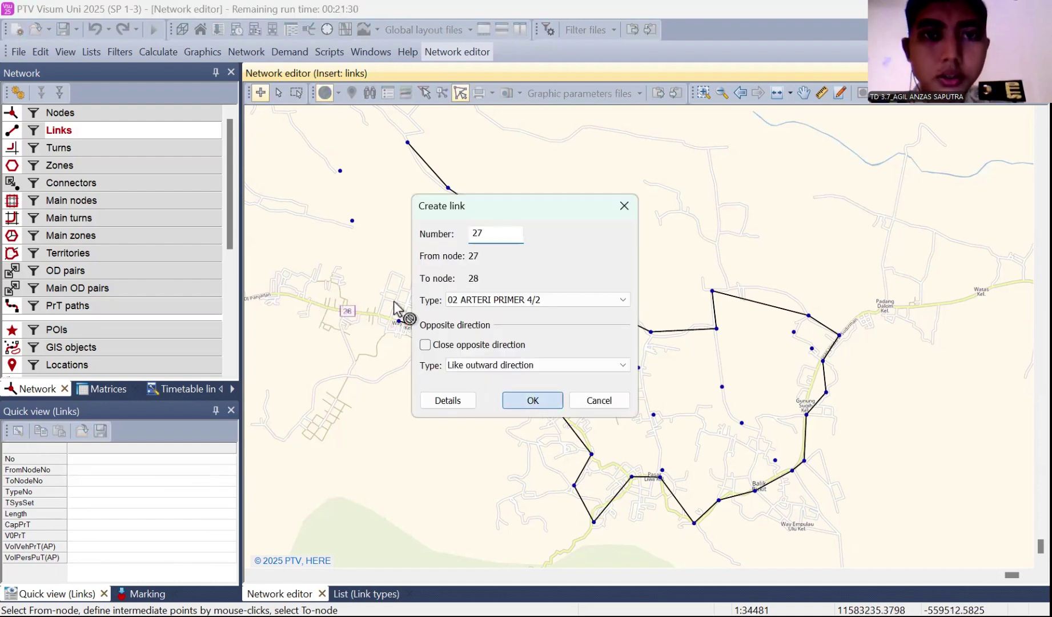
{"action": "key", "text": "Return"}
Create a link from node 28 to node 29 with type 01 ARTERI PRIMER 2/2 UD
{"action": "left_click", "coordinate": [348, 197]}
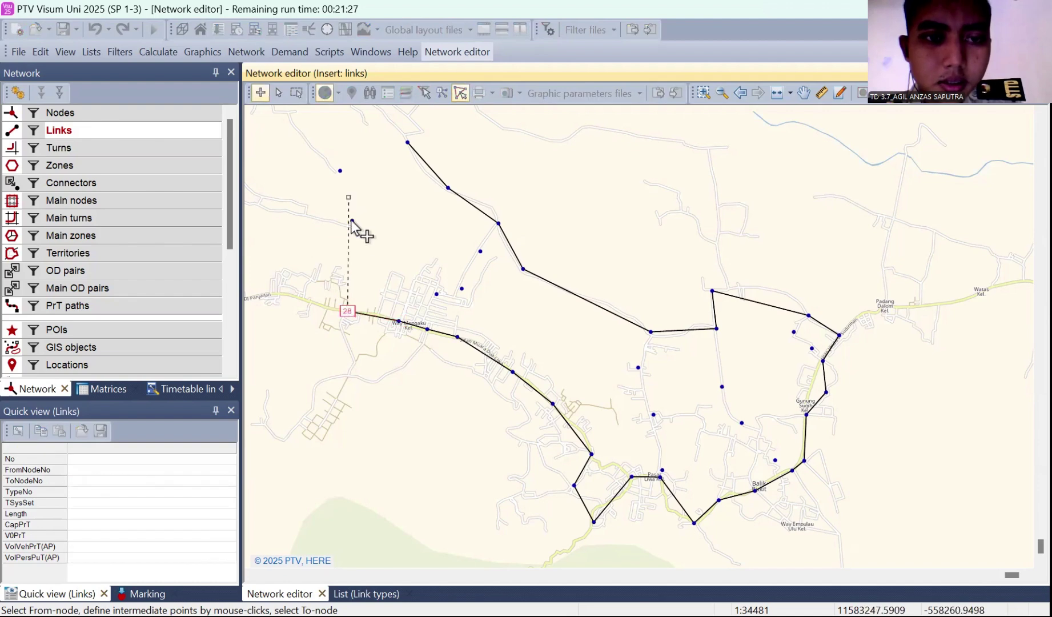
{"action": "left_click", "coordinate": [351, 221]}
{"action": "left_click", "coordinate": [352, 224]}
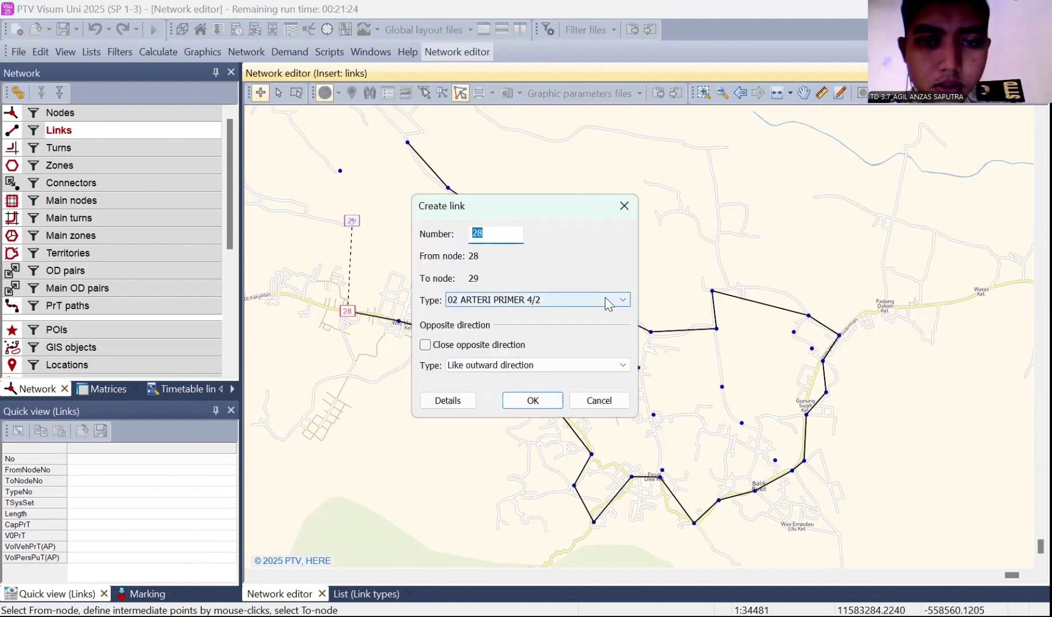
{"action": "left_click", "coordinate": [623, 303]}
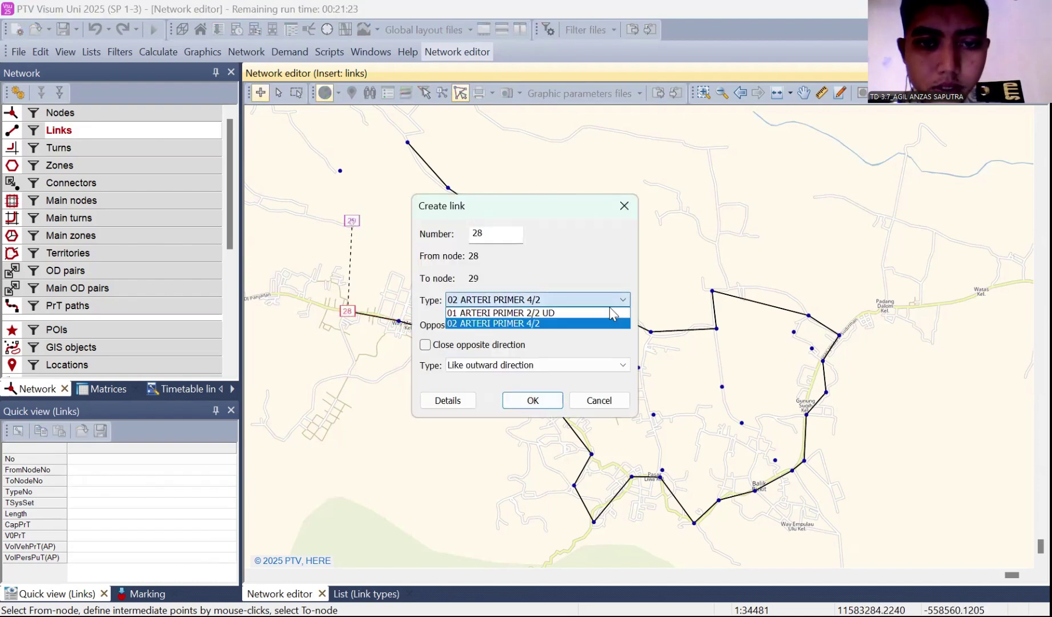
{"action": "left_click", "coordinate": [578, 313]}
{"action": "left_click", "coordinate": [532, 400]}
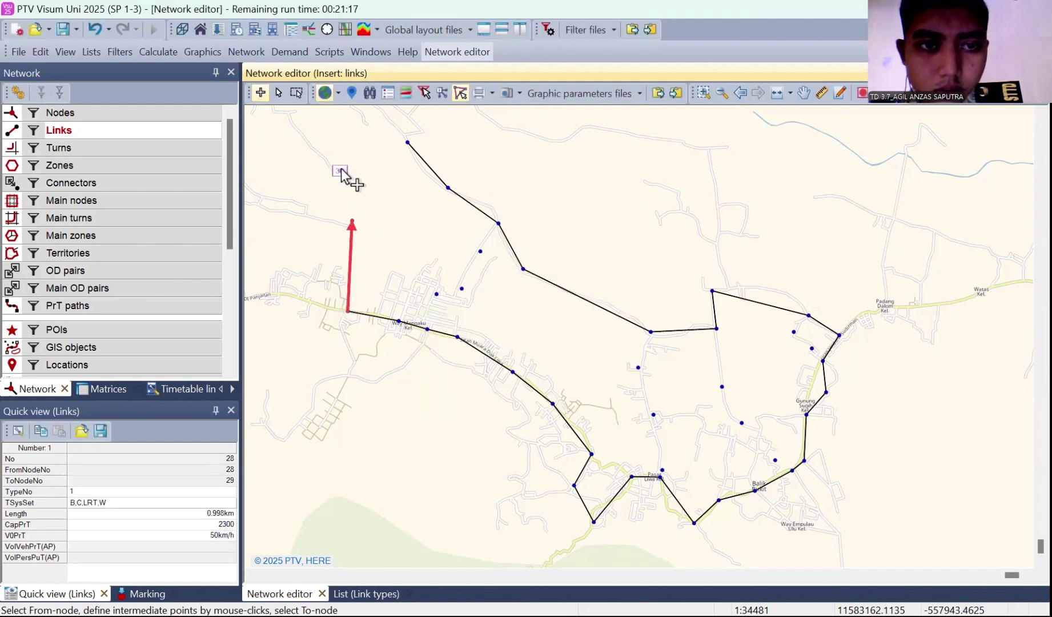
Close the outer loop with type 01 ARTERI PRIMER 2/2 UD links from node 29 to 30 and from 30 to 1
{"action": "left_click", "coordinate": [352, 219]}
{"action": "left_click", "coordinate": [341, 171]}
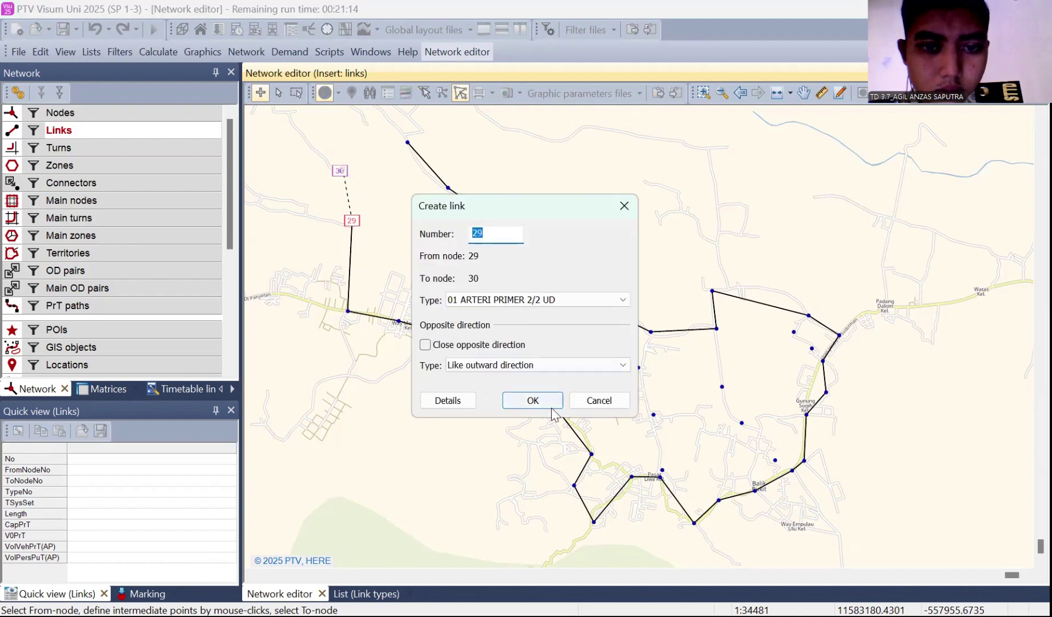
{"action": "key", "text": "Return"}
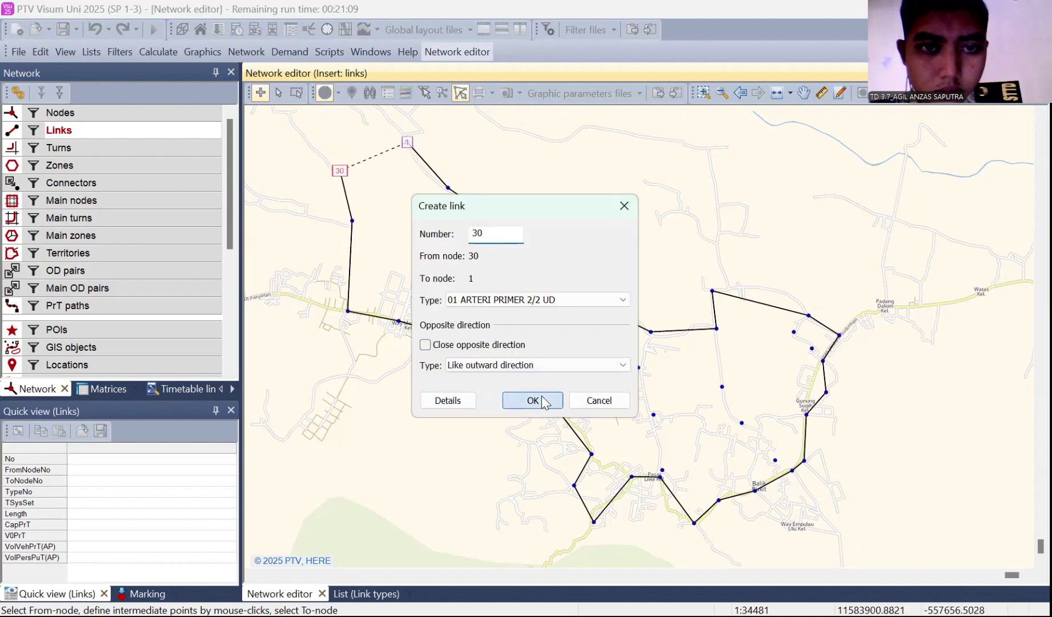
{"action": "left_click", "coordinate": [544, 401]}
Create a branch link from node 3 to node 31 with type 02 ARTERI PRIMER 4/2
{"action": "left_click", "coordinate": [498, 223]}
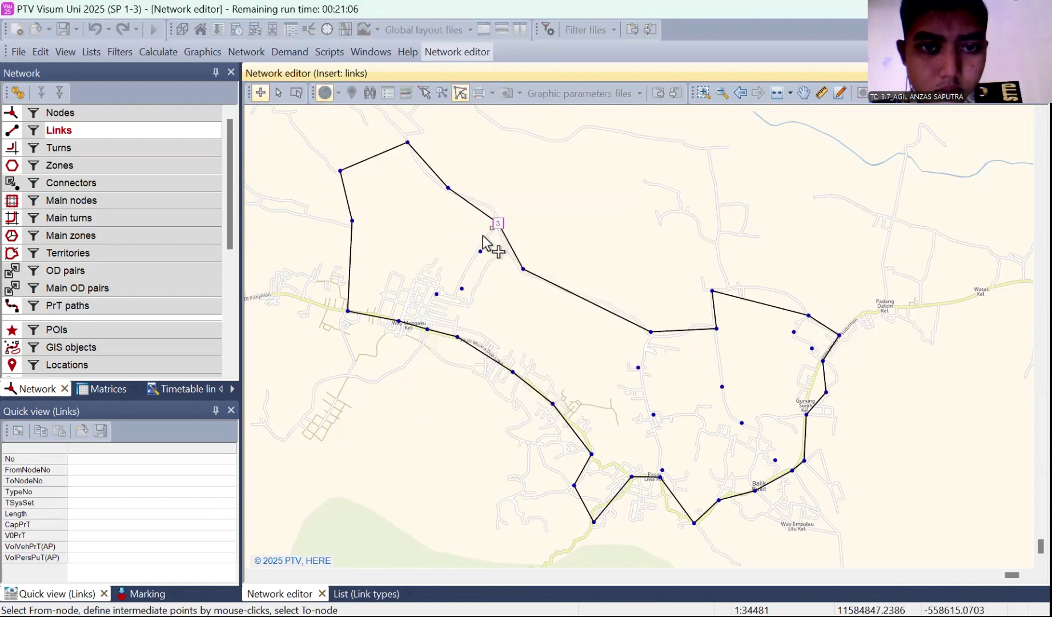
{"action": "left_click", "coordinate": [480, 252]}
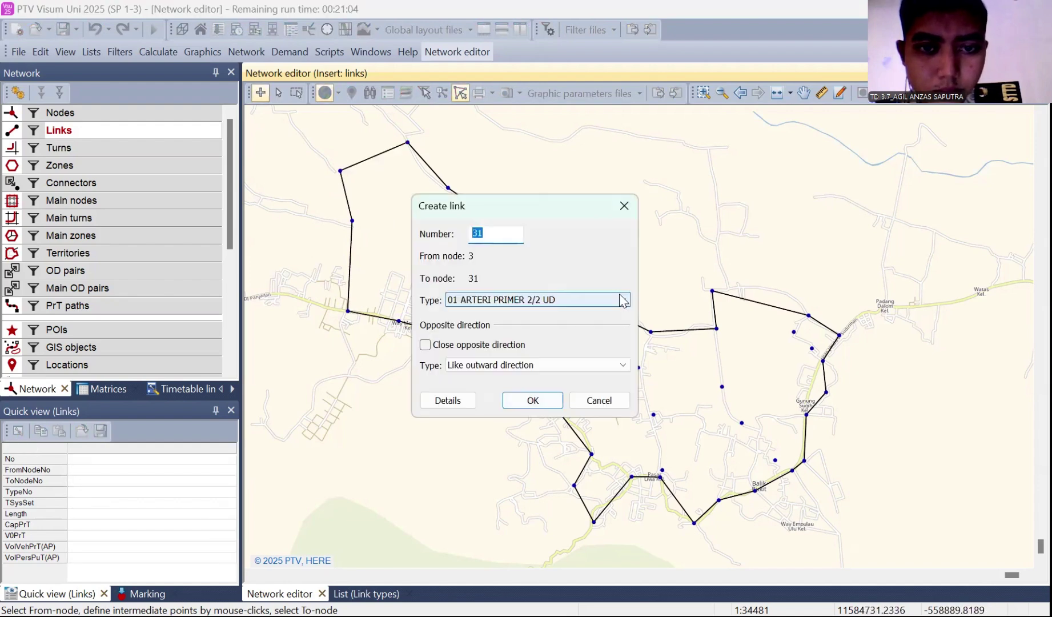
{"action": "left_click", "coordinate": [568, 299]}
{"action": "left_click", "coordinate": [567, 322]}
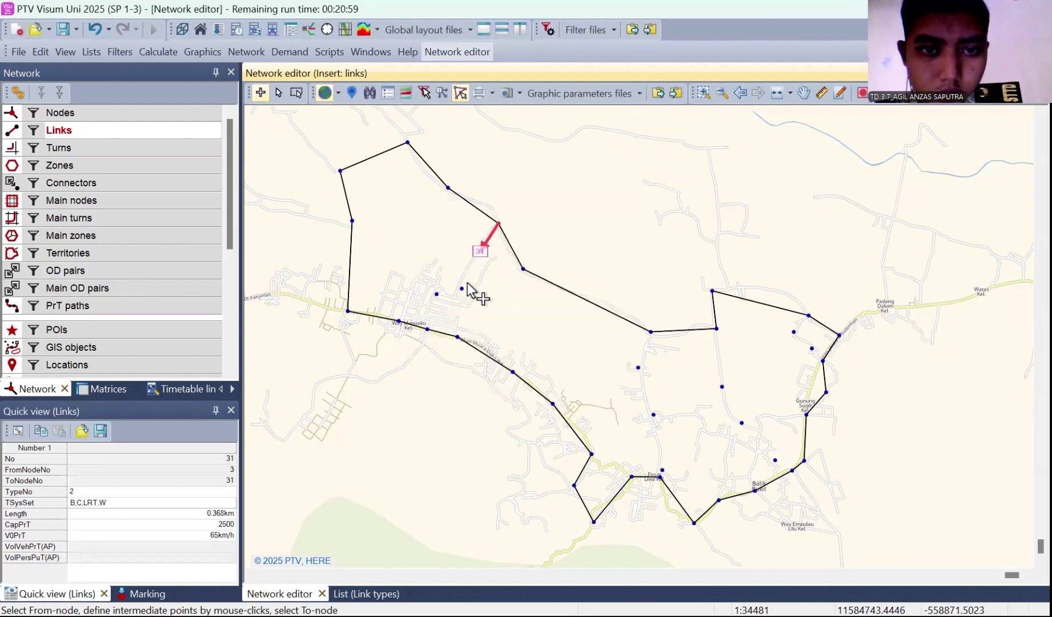
Extend the branch with type 02 ARTERI PRIMER 4/2 links from node 31 to 32 and from 32 to 33
{"action": "left_click", "coordinate": [462, 295]}
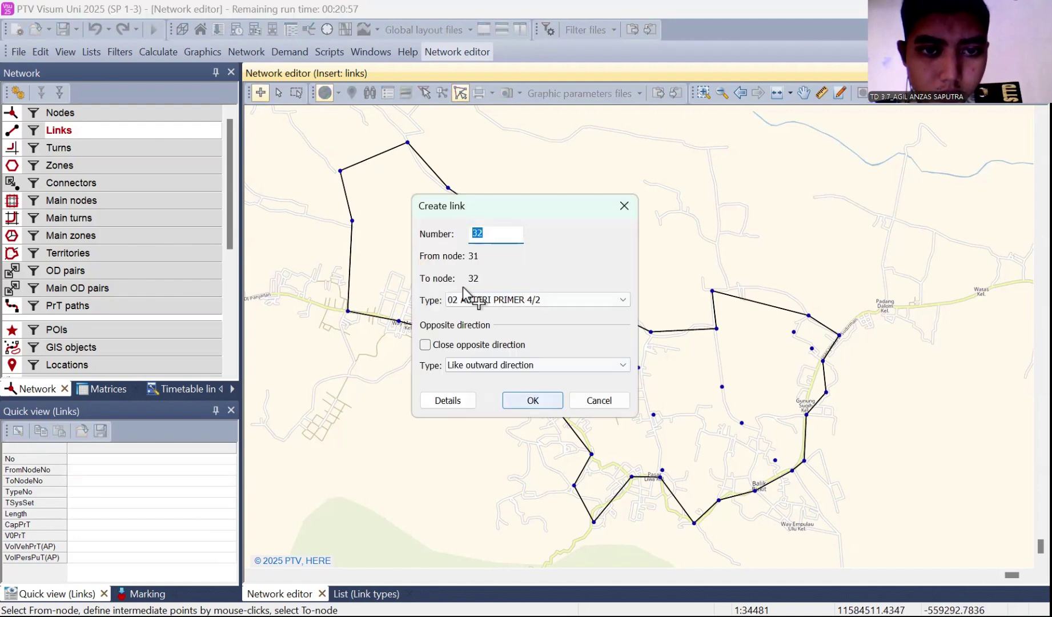
{"action": "key", "text": "Return"}
{"action": "left_click", "coordinate": [436, 292]}
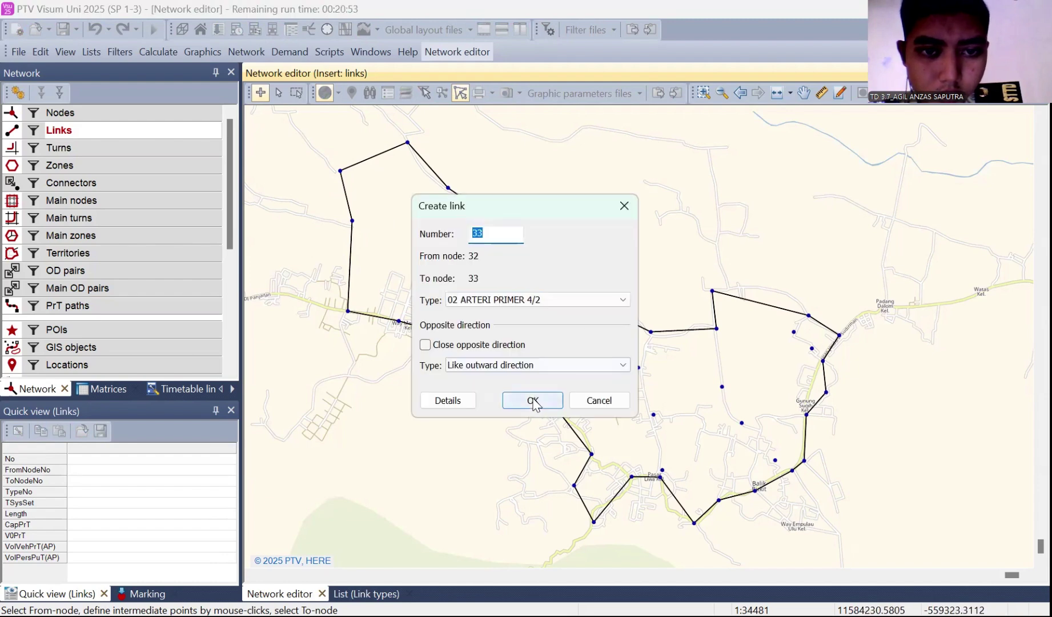
{"action": "key", "text": "Return"}
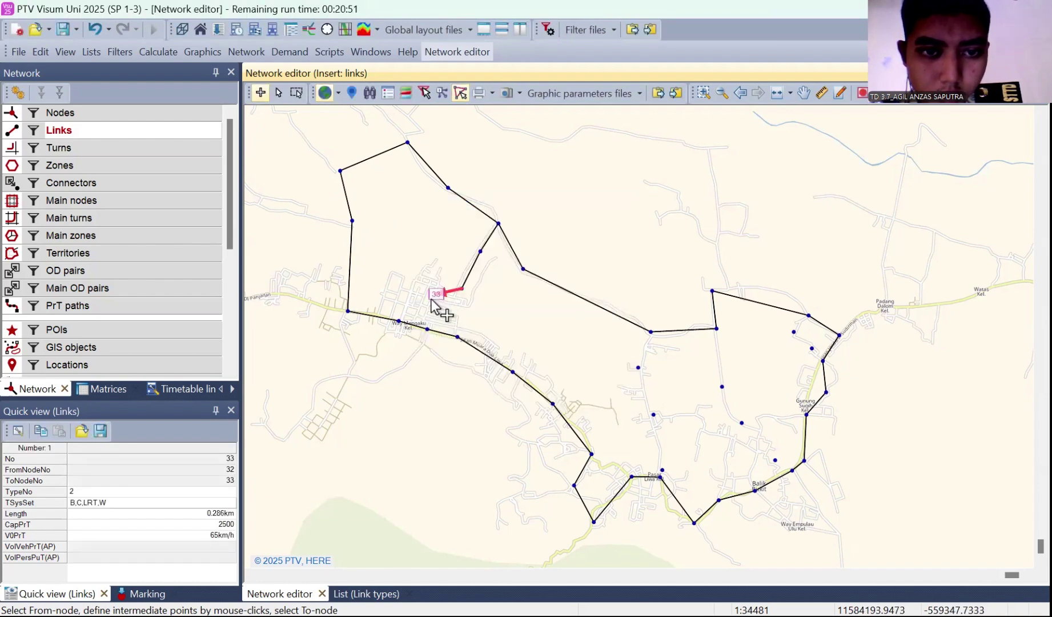
Create type 02 ARTERI PRIMER 4/2 links from node 33 to 26 and from node 5 to 34
{"action": "left_click", "coordinate": [512, 371]}
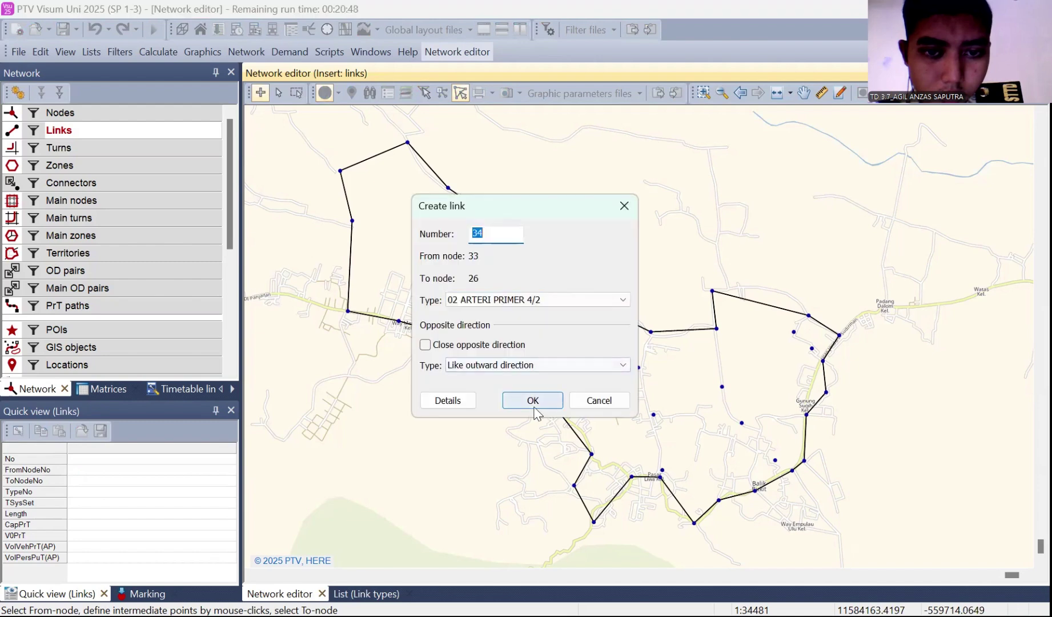
{"action": "key", "text": "Return"}
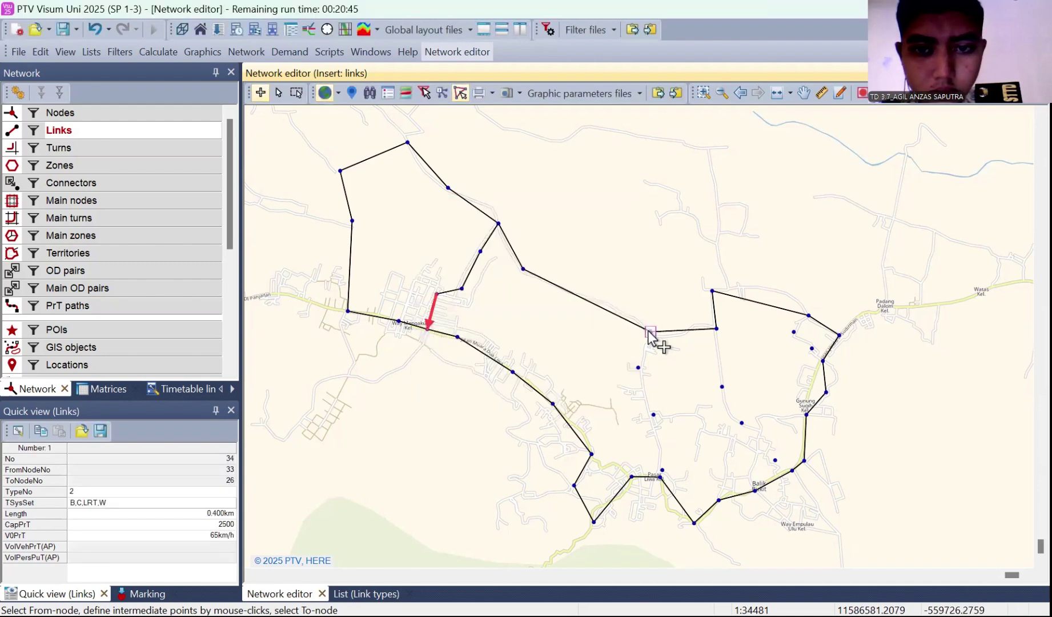
{"action": "left_click", "coordinate": [650, 333]}
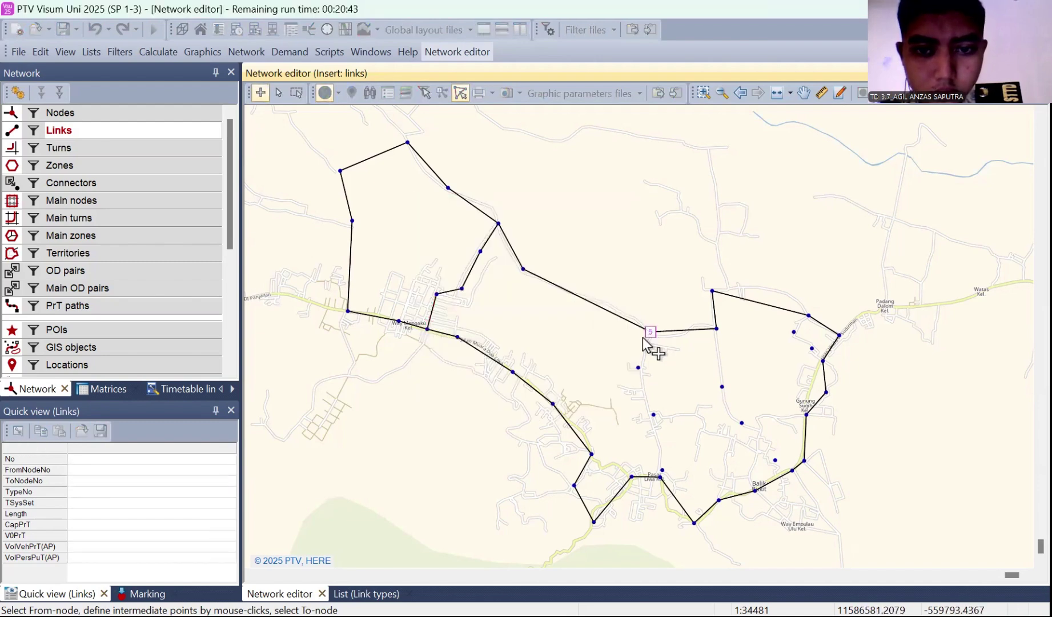
{"action": "left_click", "coordinate": [637, 373]}
{"action": "left_click", "coordinate": [621, 299]}
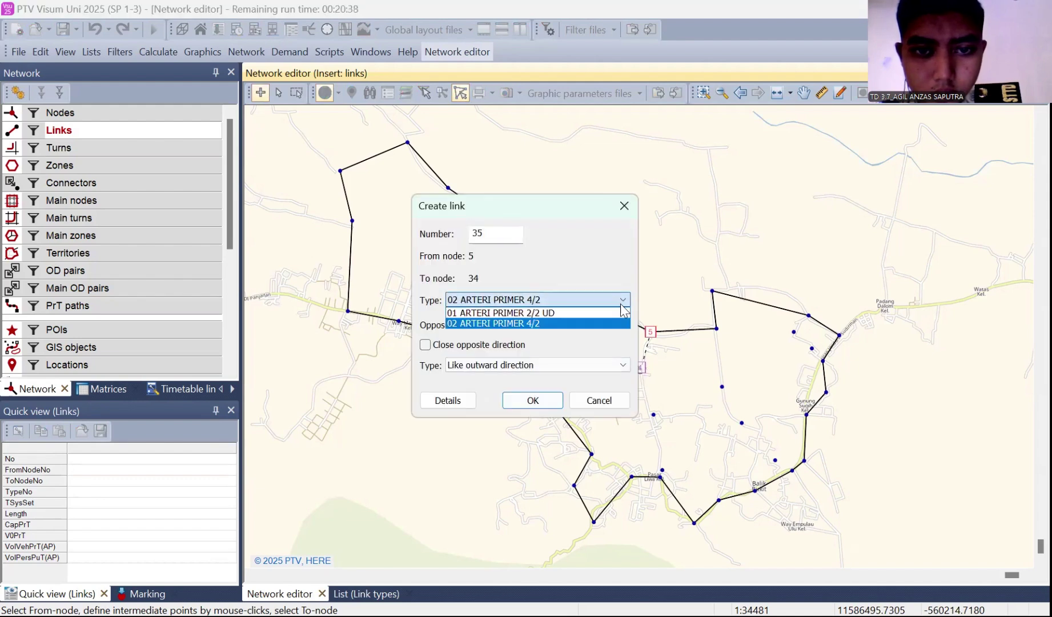
{"action": "left_click", "coordinate": [542, 405]}
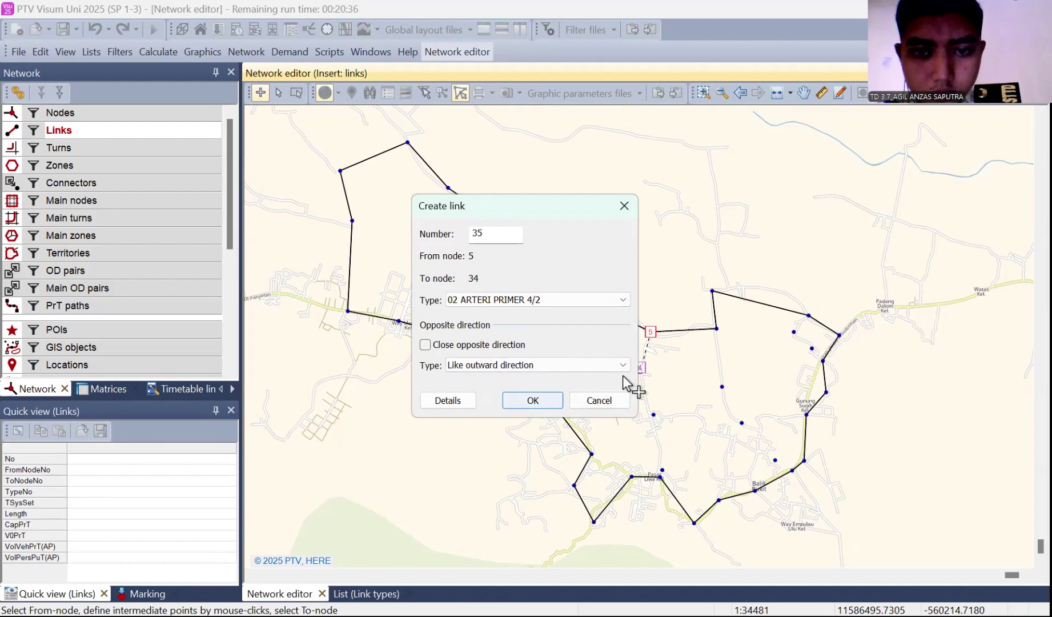
{"action": "key", "text": "Return"}
Extend the branch from node 34 through nodes 35 and 36 to node 18 with type 02 ARTERI PRIMER 4/2 links
{"action": "left_click", "coordinate": [639, 368]}
{"action": "left_click", "coordinate": [653, 417]}
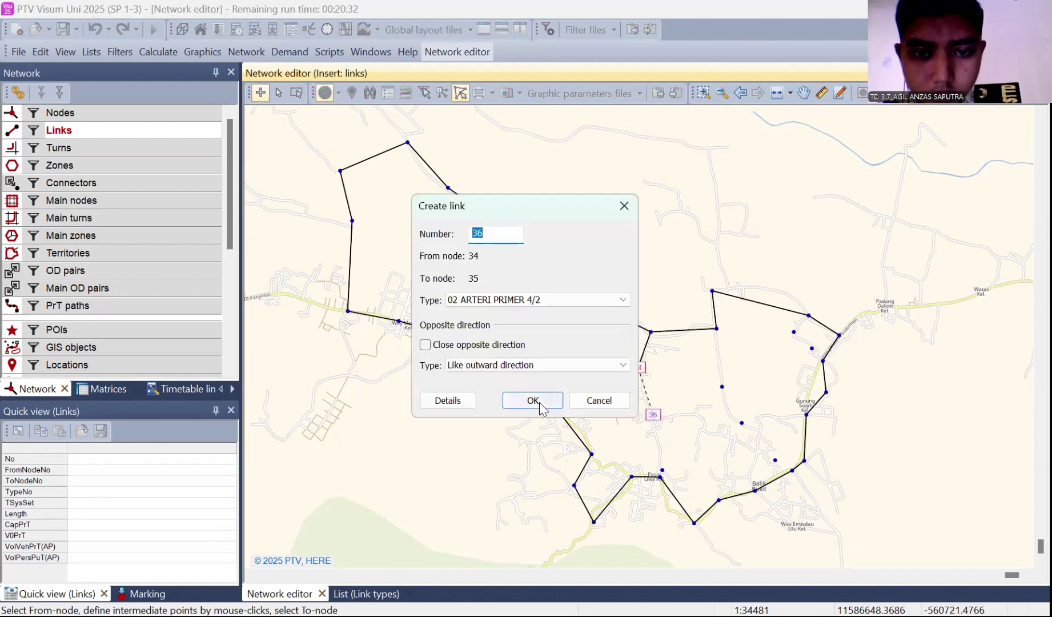
{"action": "left_click", "coordinate": [533, 400]}
{"action": "left_click", "coordinate": [662, 470]}
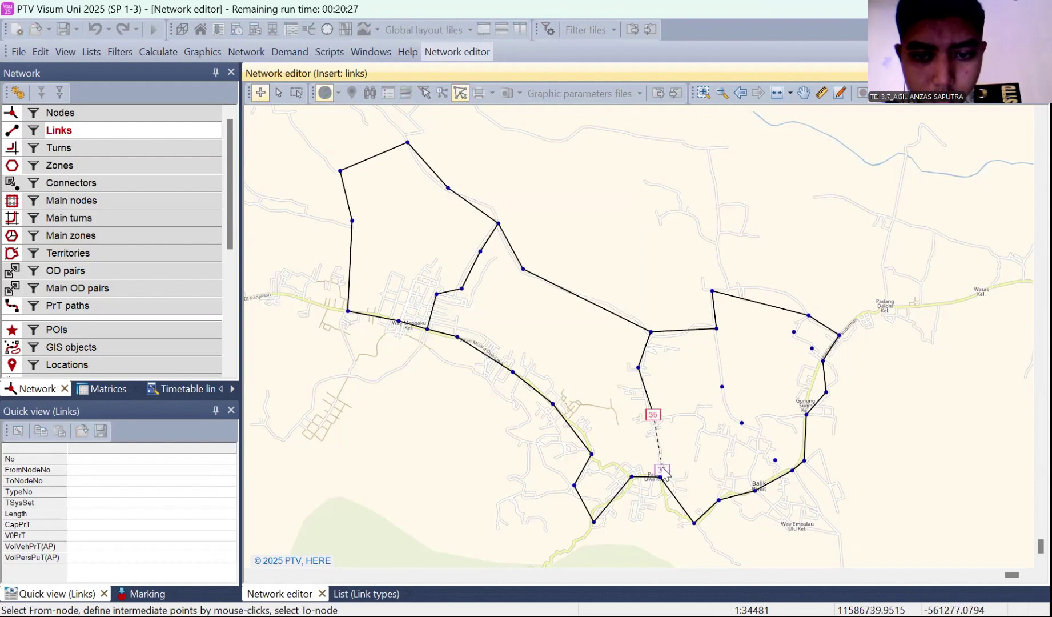
{"action": "key", "text": "Return"}
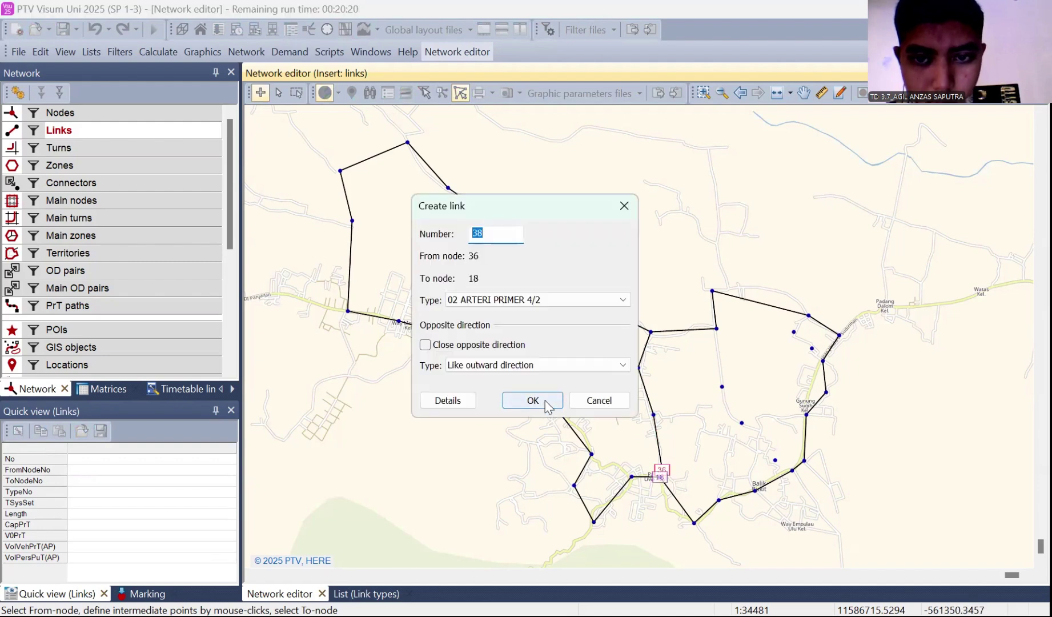
{"action": "key", "text": "Return"}
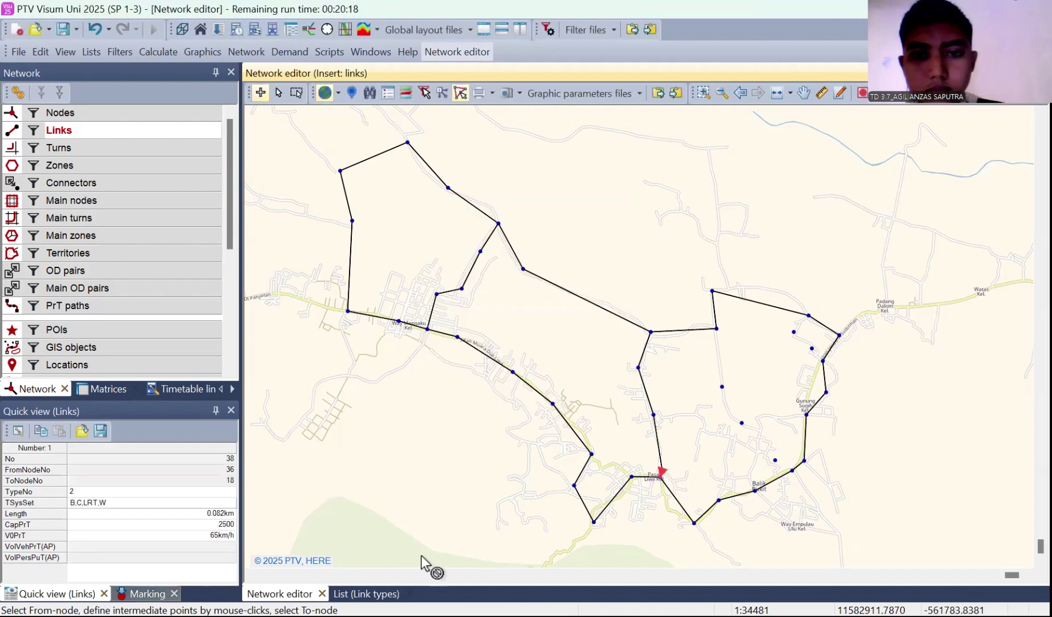
Create a branch link from node 6 to node 37 with type 01 ARTERI PRIMER 2/2 UD
{"action": "left_click", "coordinate": [715, 328]}
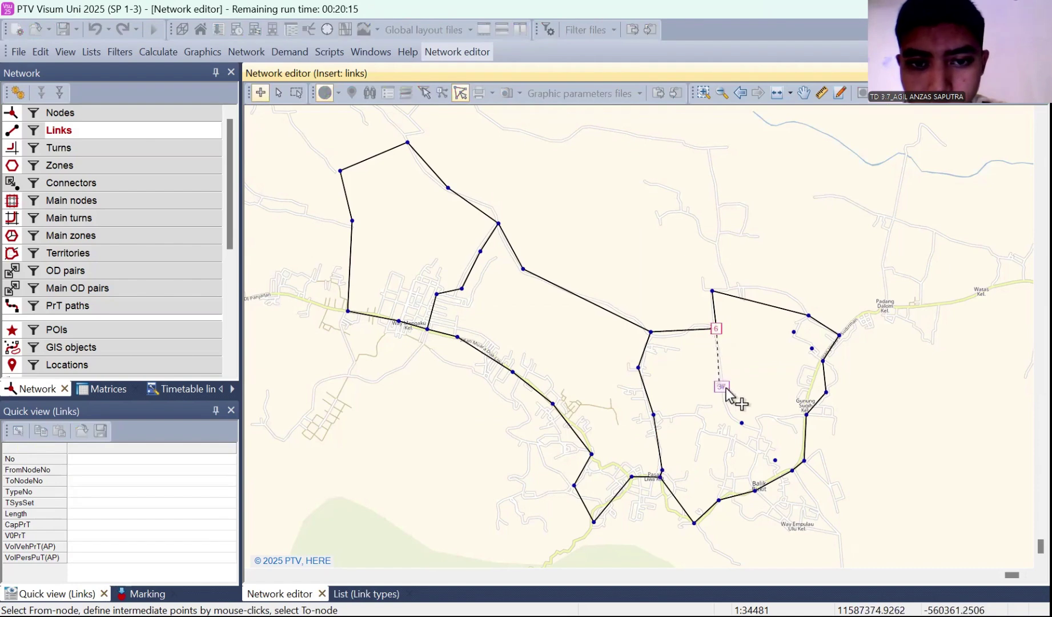
{"action": "left_click", "coordinate": [722, 387]}
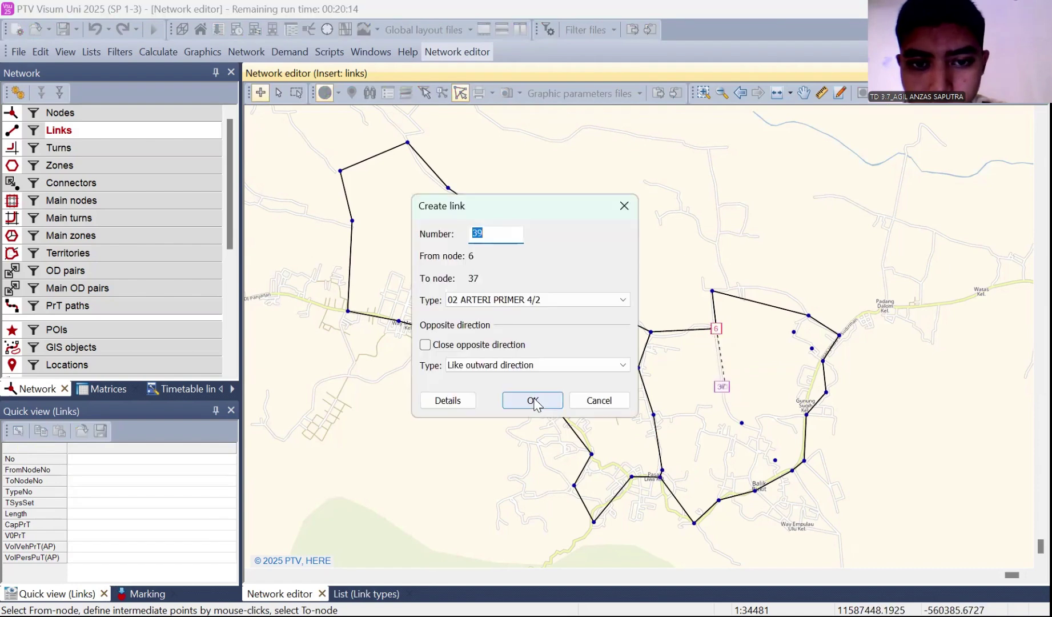
{"action": "left_click", "coordinate": [621, 300]}
{"action": "left_click", "coordinate": [601, 314]}
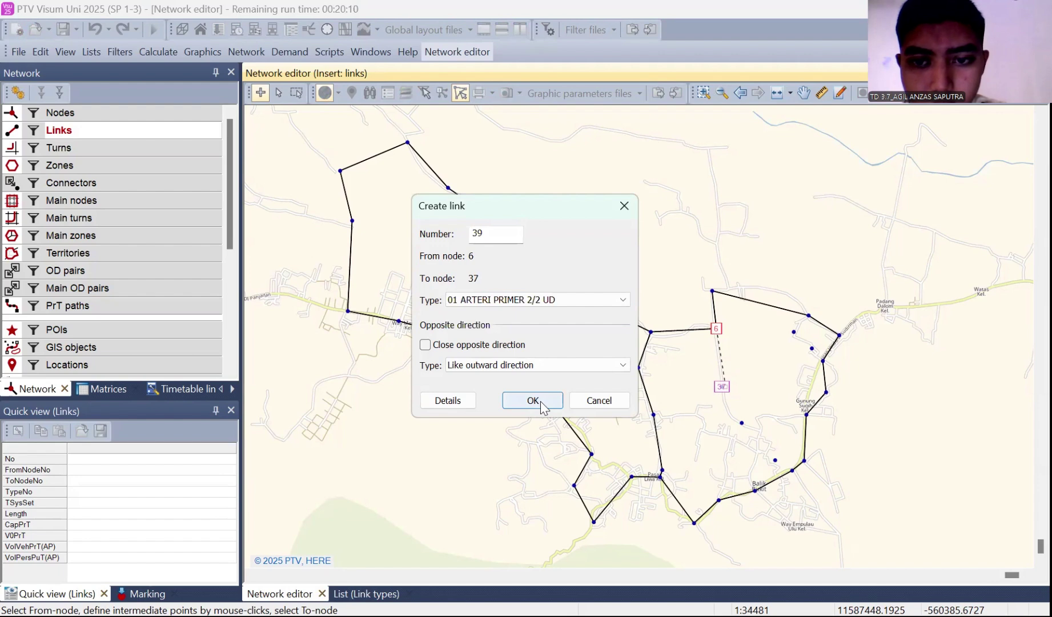
{"action": "left_click", "coordinate": [536, 400]}
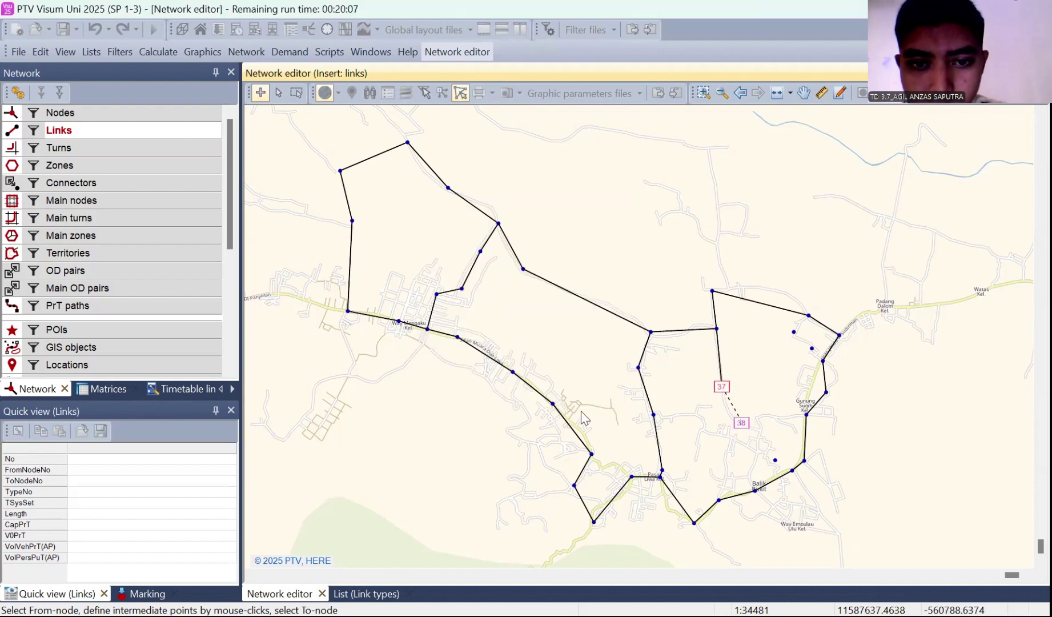
Link nodes 37, 38, 39 and 14 in sequence with type 01 ARTERI PRIMER 2/2 UD, bending the 38–39 link at one intermediate point
{"action": "left_click", "coordinate": [740, 423]}
{"action": "left_click", "coordinate": [552, 397]}
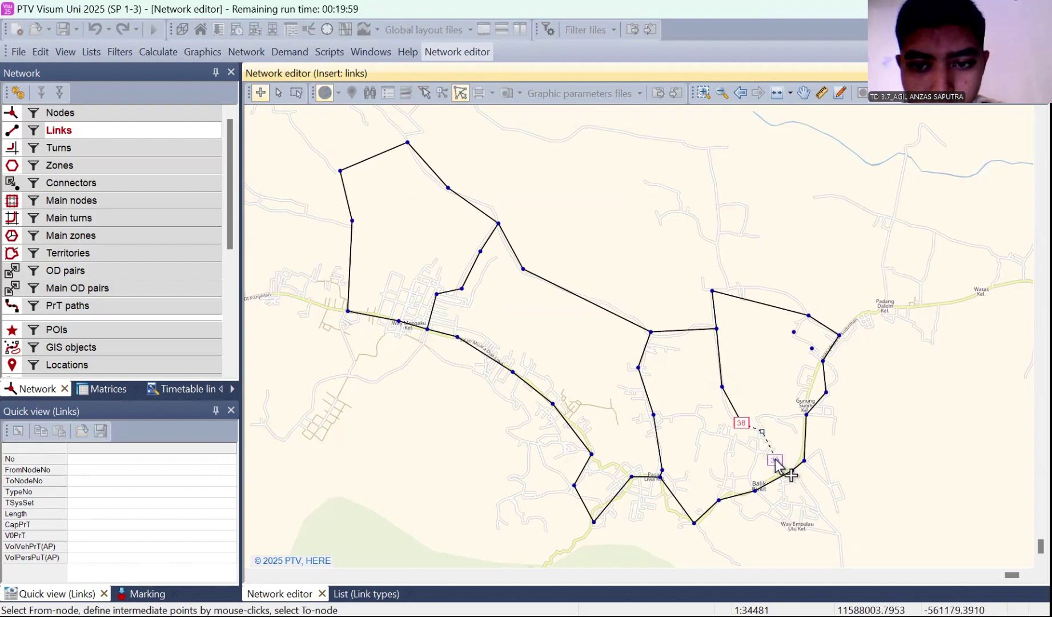
{"action": "left_click", "coordinate": [775, 459]}
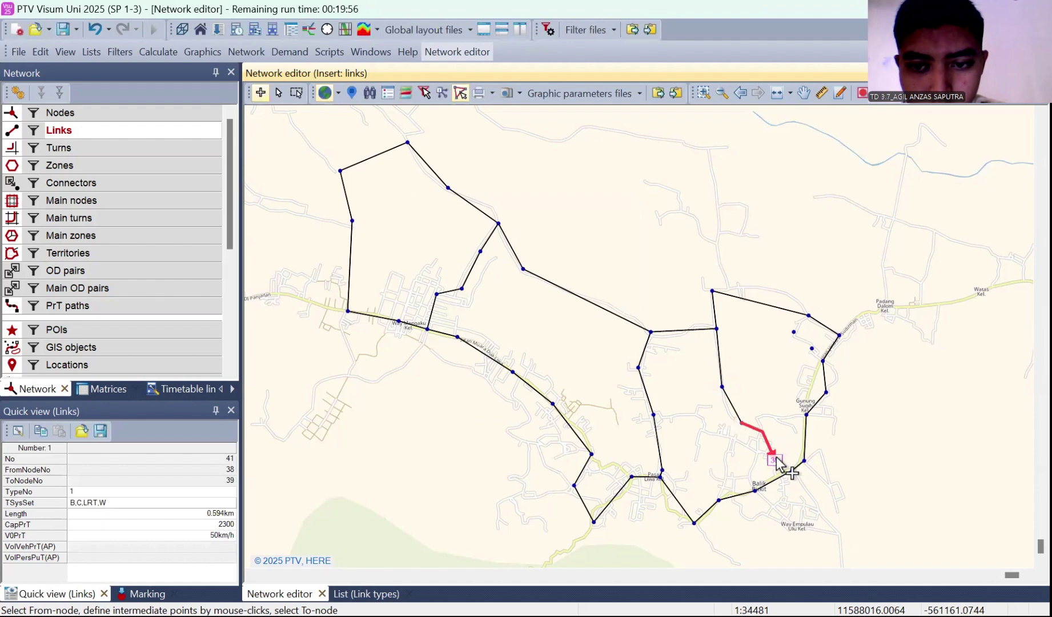
{"action": "left_click", "coordinate": [775, 456]}
{"action": "left_click", "coordinate": [804, 469]}
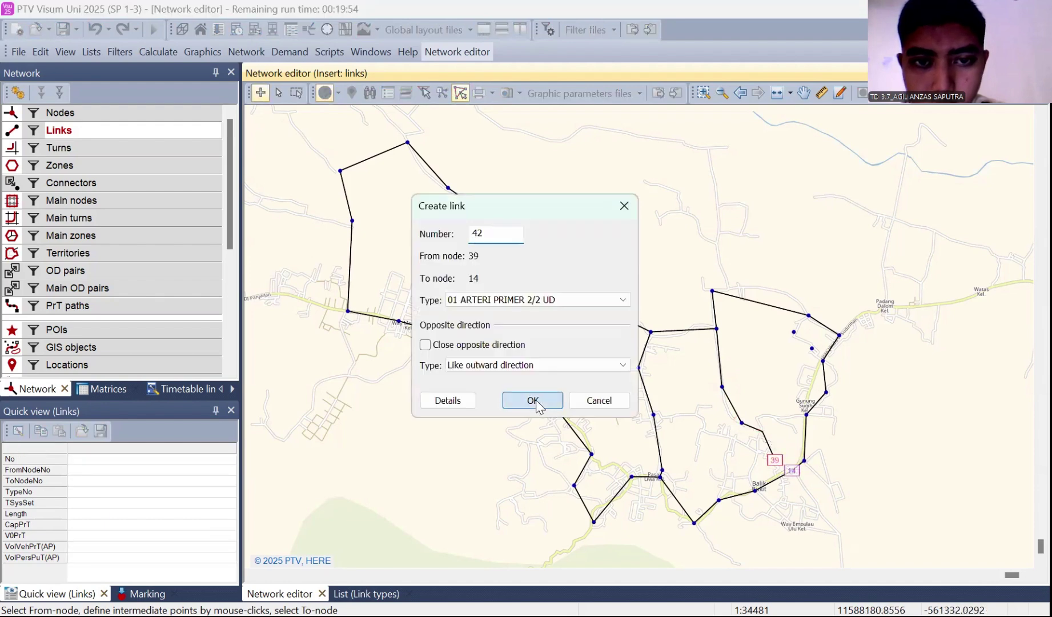
{"action": "left_click", "coordinate": [532, 400]}
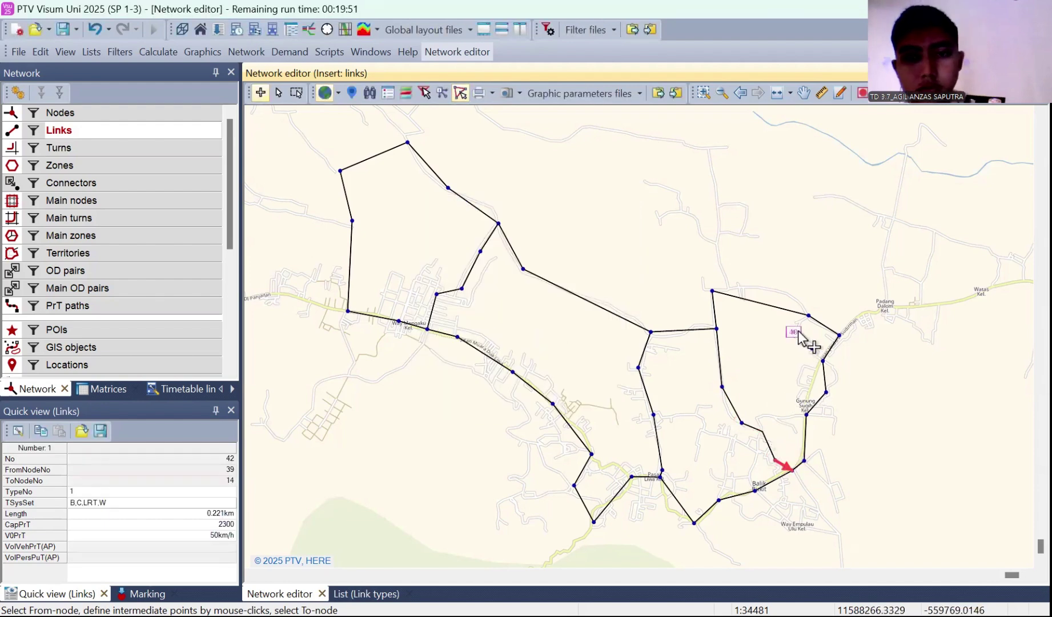
Connect node 8 through nodes 40 and 41 to node 10 with type 01 ARTERI PRIMER 2/2 UD links
{"action": "left_click", "coordinate": [797, 336]}
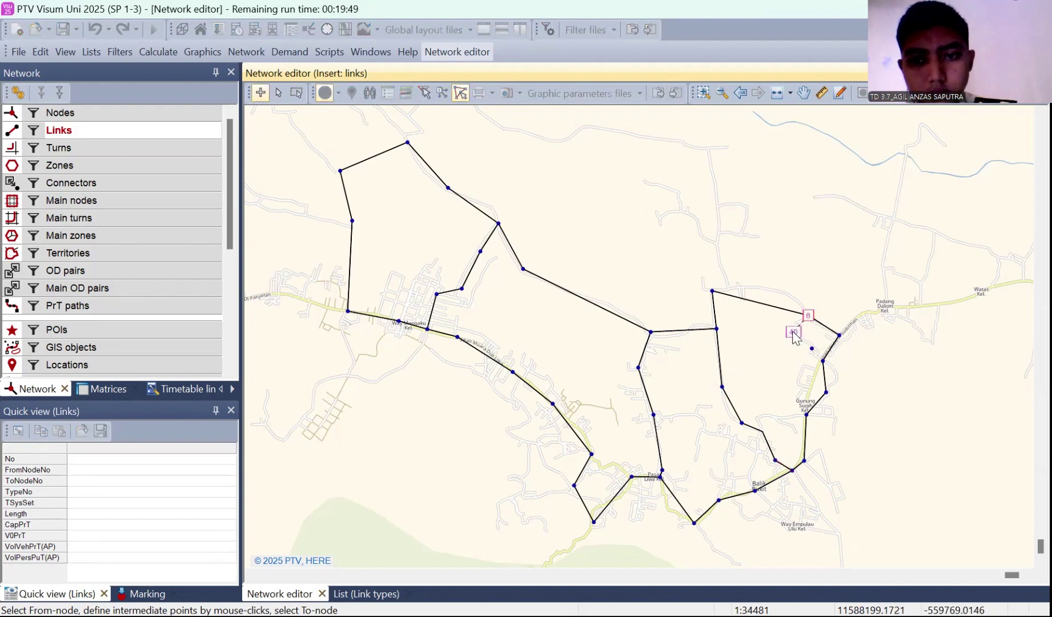
{"action": "left_click", "coordinate": [793, 335]}
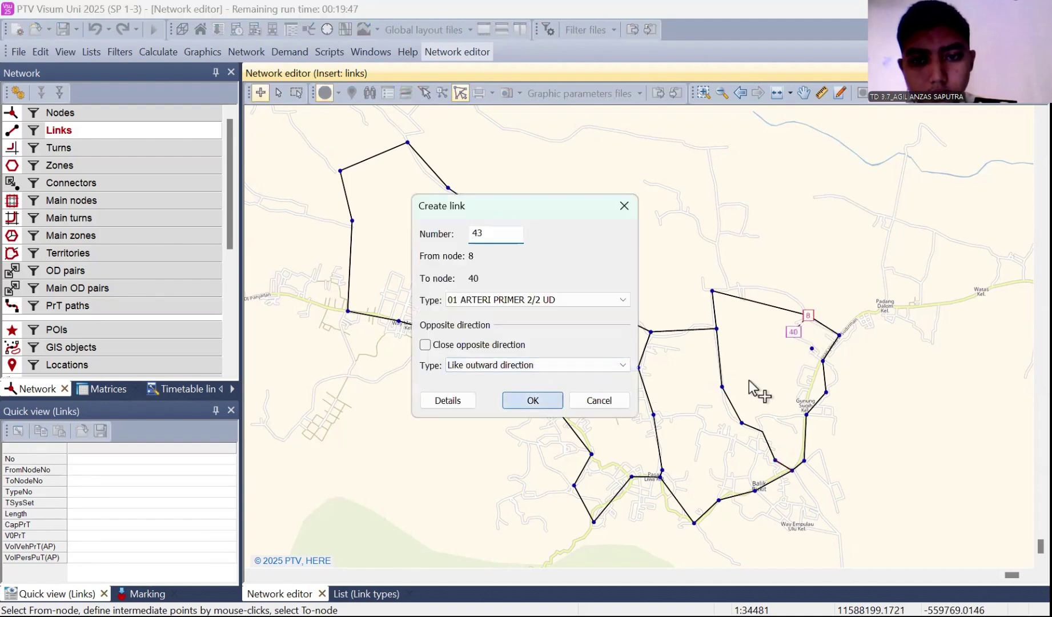
{"action": "key", "text": "Return"}
{"action": "left_click", "coordinate": [812, 348]}
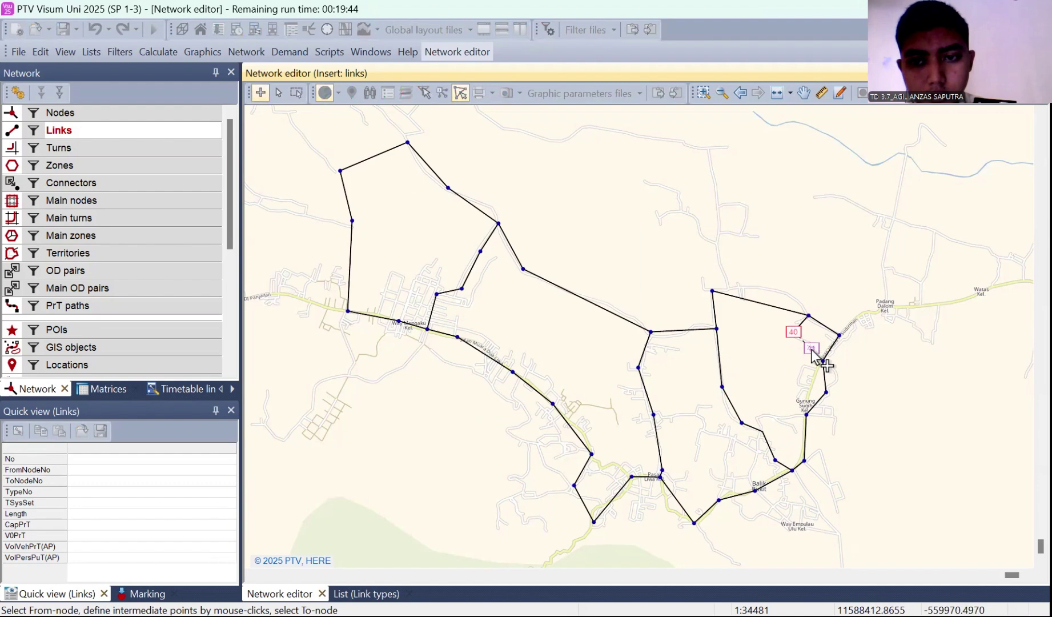
{"action": "key", "text": "Return"}
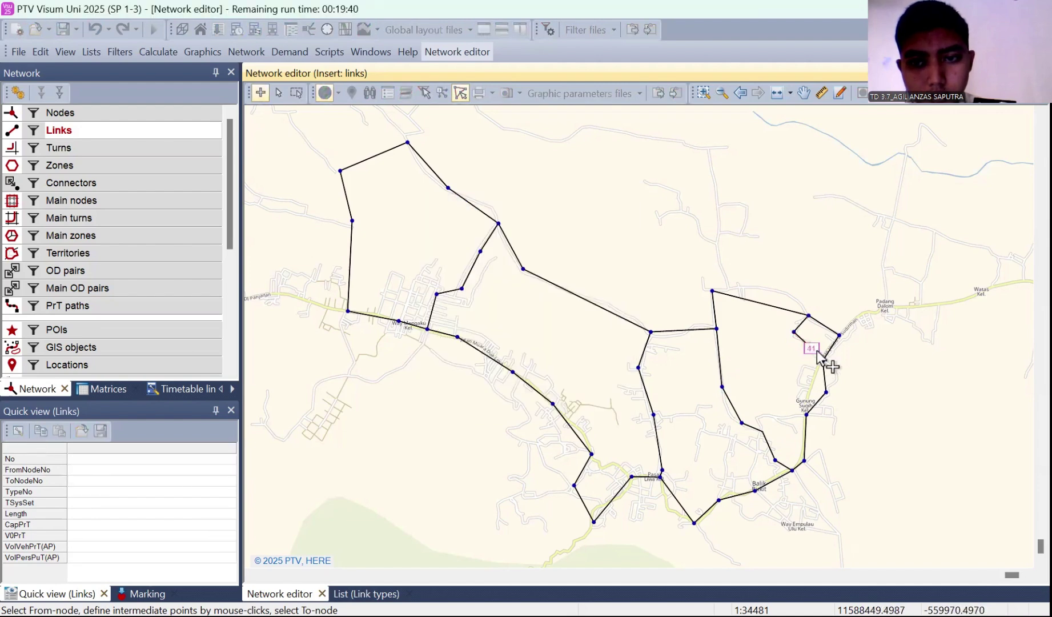
{"action": "left_click", "coordinate": [822, 361]}
{"action": "left_click", "coordinate": [822, 362]}
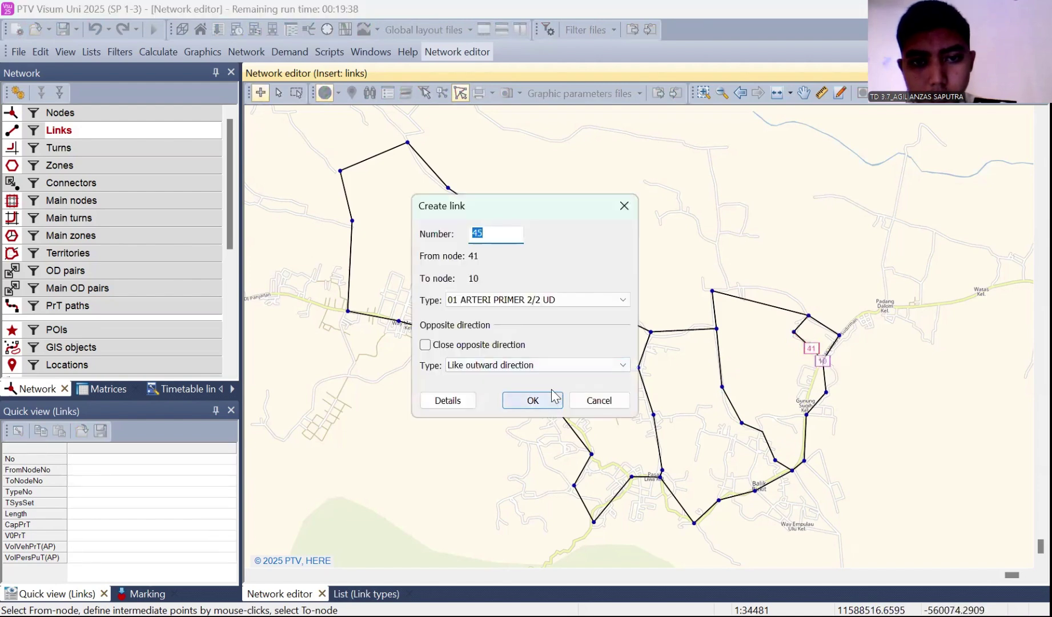
{"action": "left_click", "coordinate": [550, 399]}
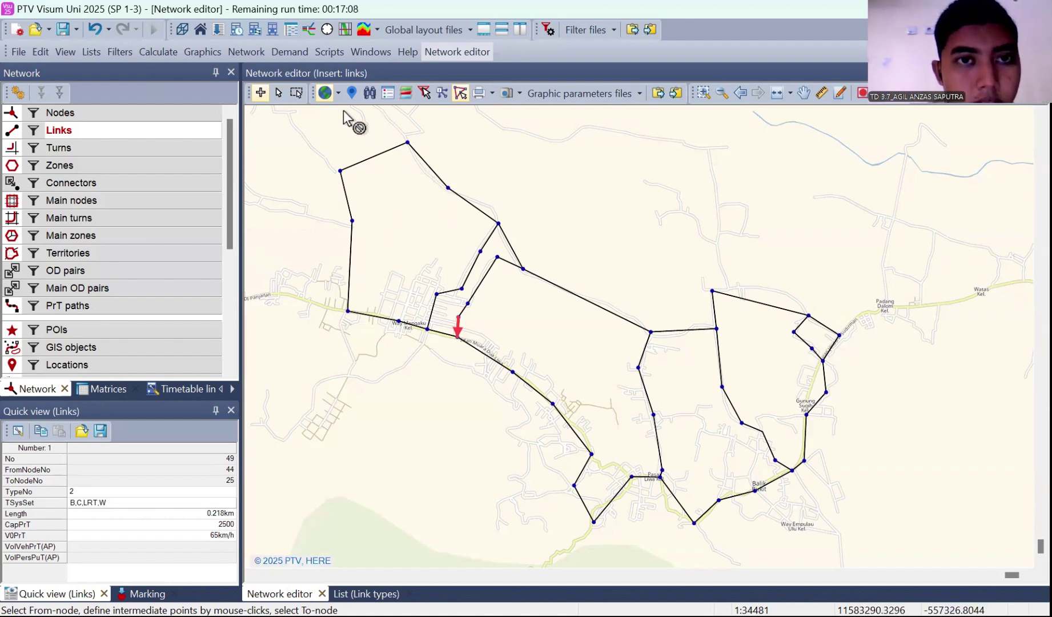
{"action": "left_click", "coordinate": [461, 95]}
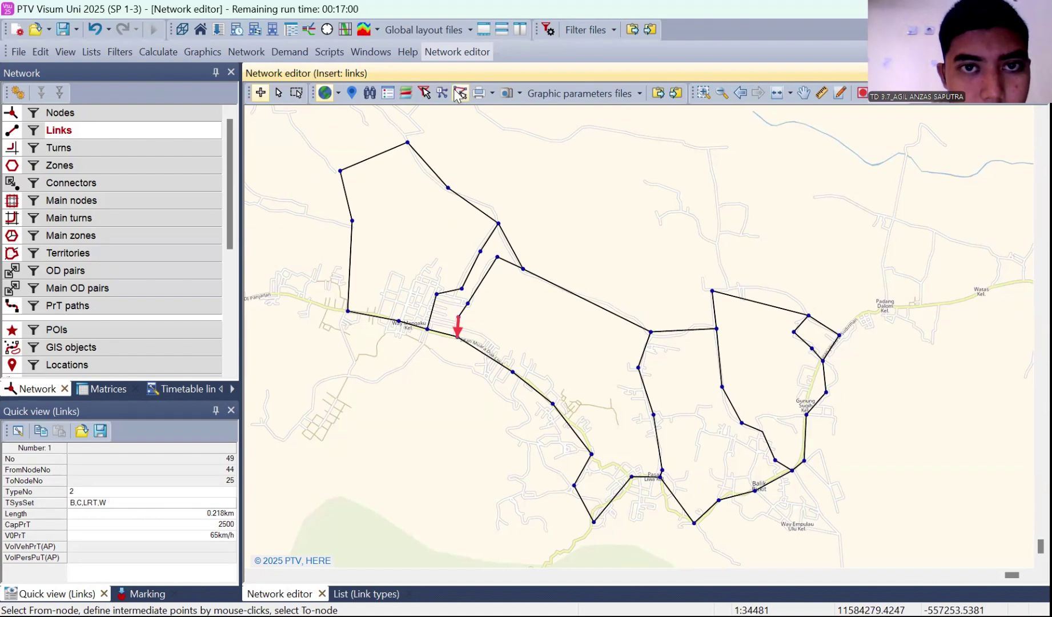
{"action": "left_click", "coordinate": [479, 93]}
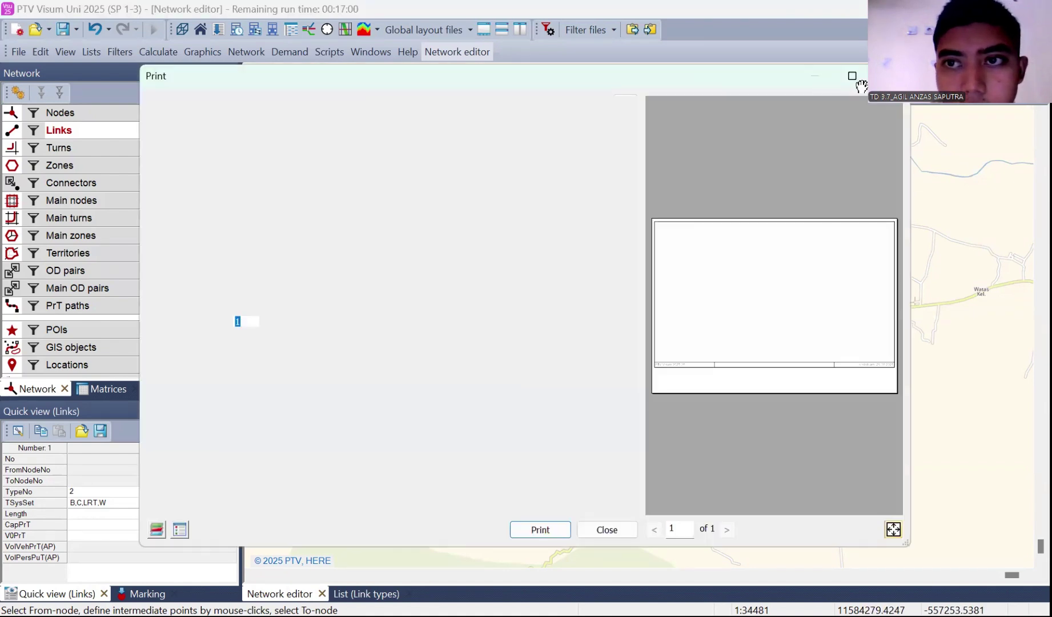
{"action": "key", "text": "Escape"}
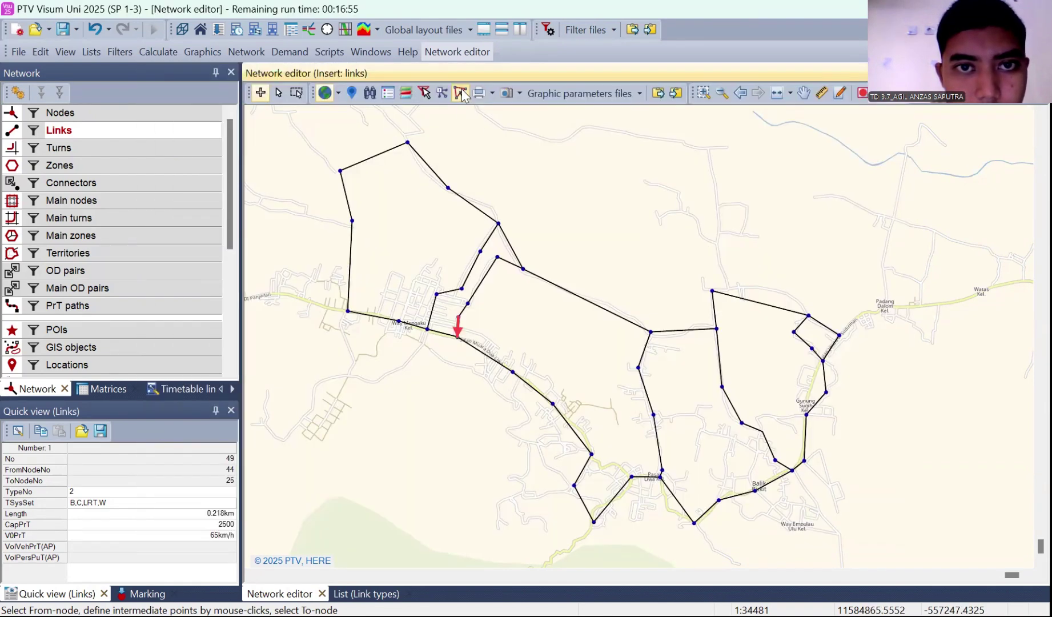
{"action": "left_click", "coordinate": [411, 146]}
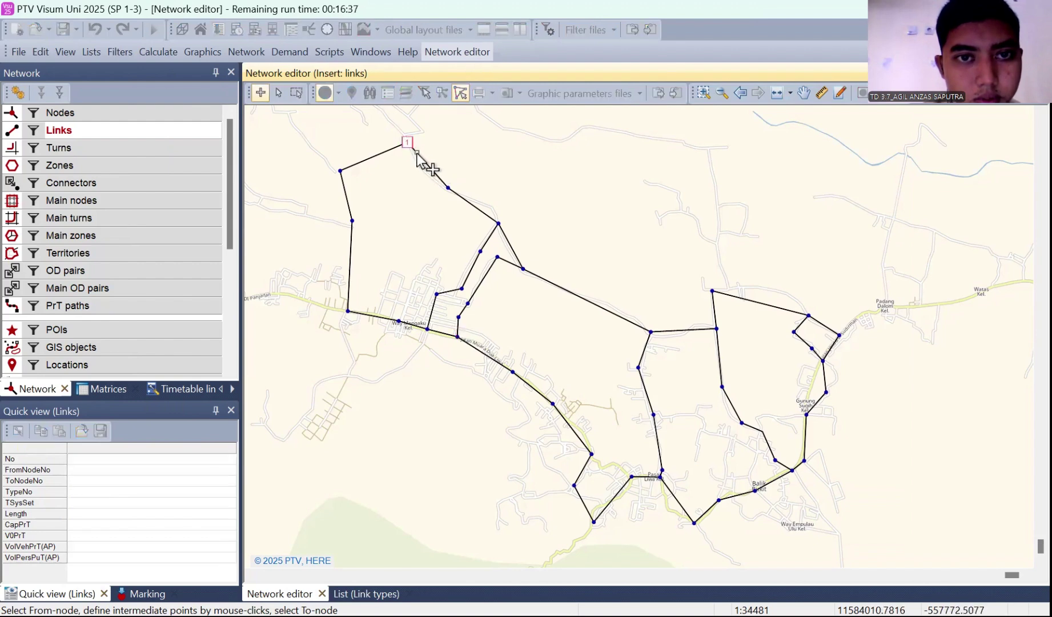
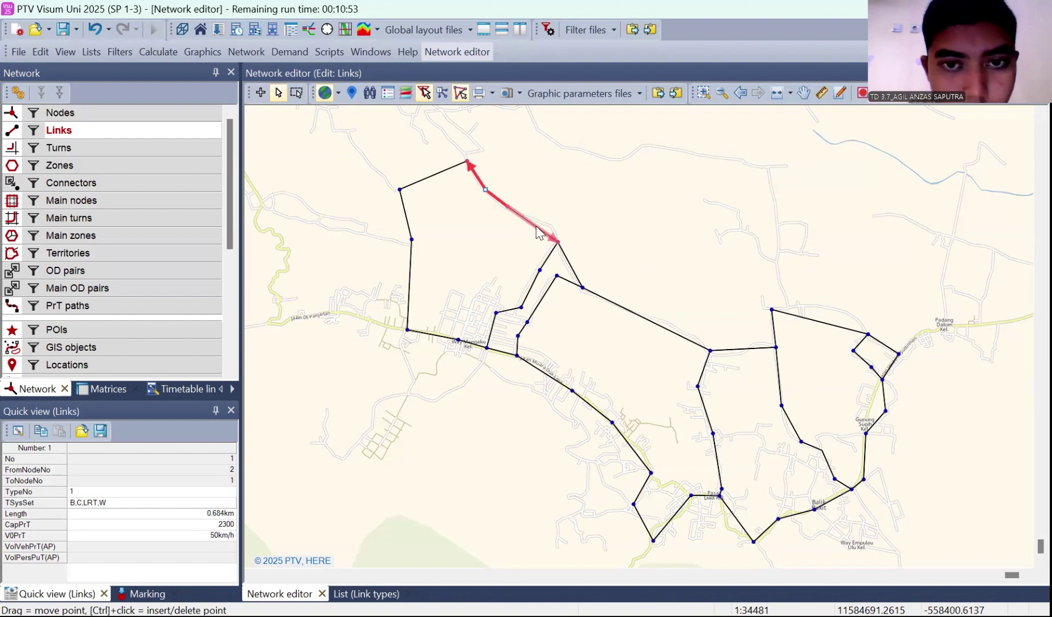
Insert an intermediate point in the link from node 2 to node 3 and move it onto the road's bend
{"action": "left_click", "coordinate": [536, 232]}
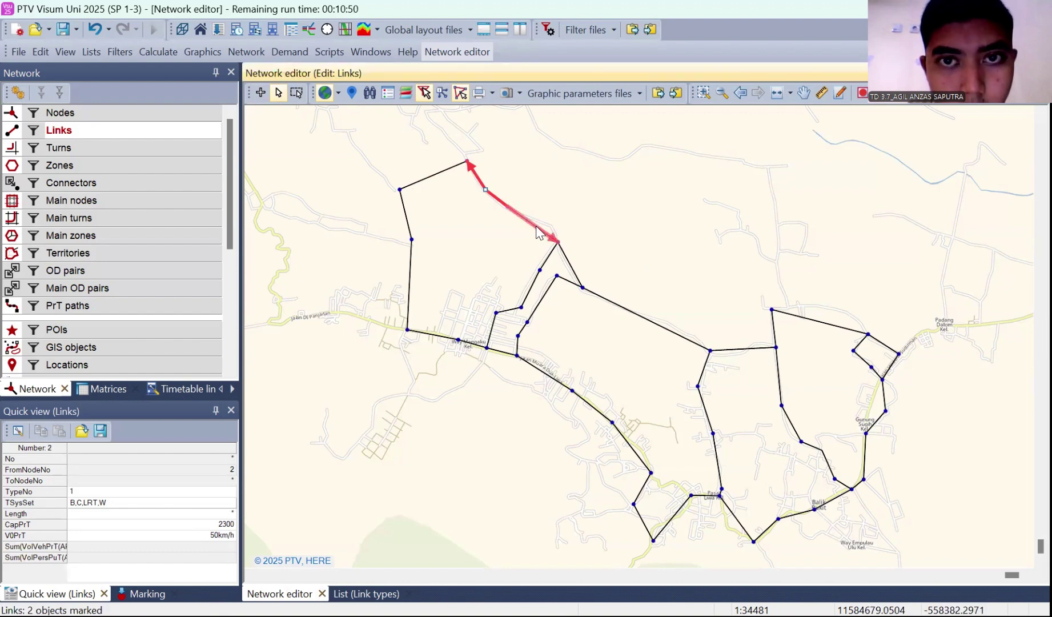
{"action": "left_click", "coordinate": [537, 231]}
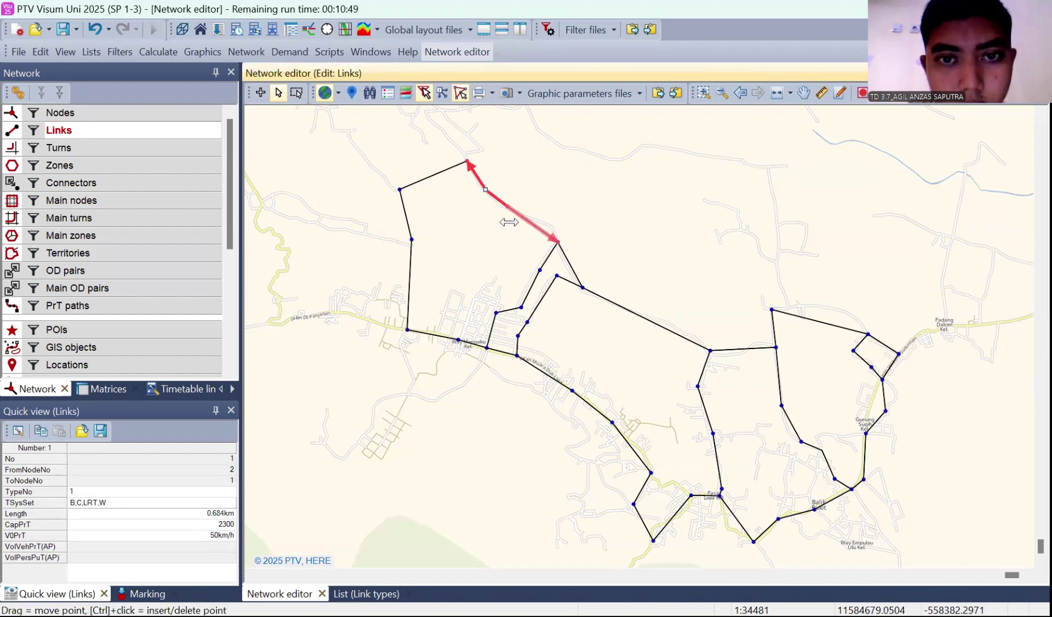
{"action": "double_click", "coordinate": [508, 222]}
{"action": "type", "text": "2"}
{"action": "left_click", "coordinate": [749, 514]}
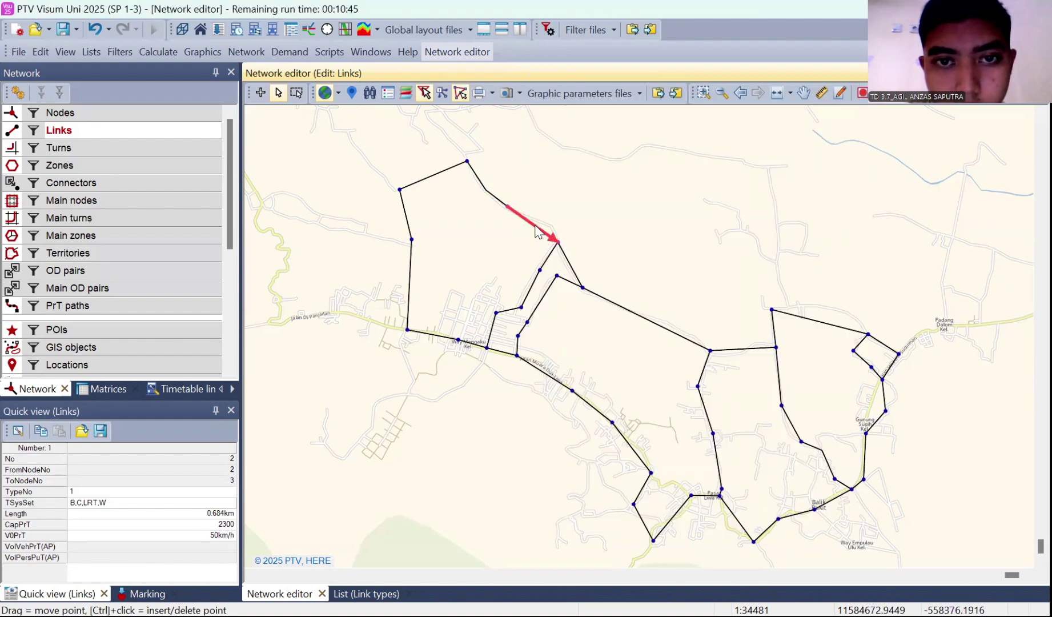
{"action": "left_click", "coordinate": [537, 232], "text": "ctrl"}
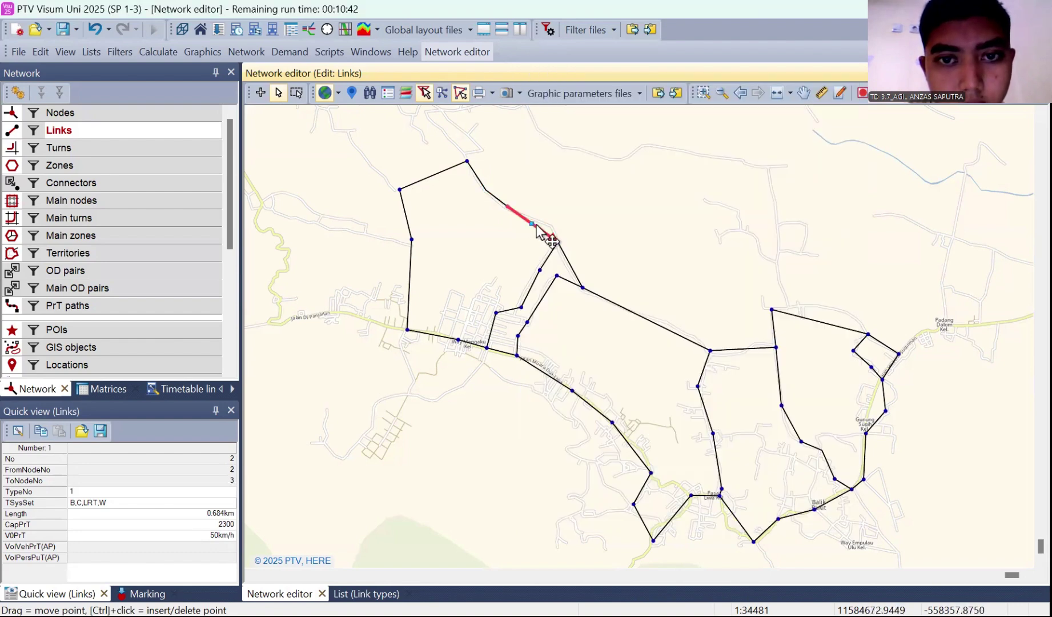
{"action": "left_click_drag", "start_coordinate": [536, 225], "coordinate": [551, 224]}
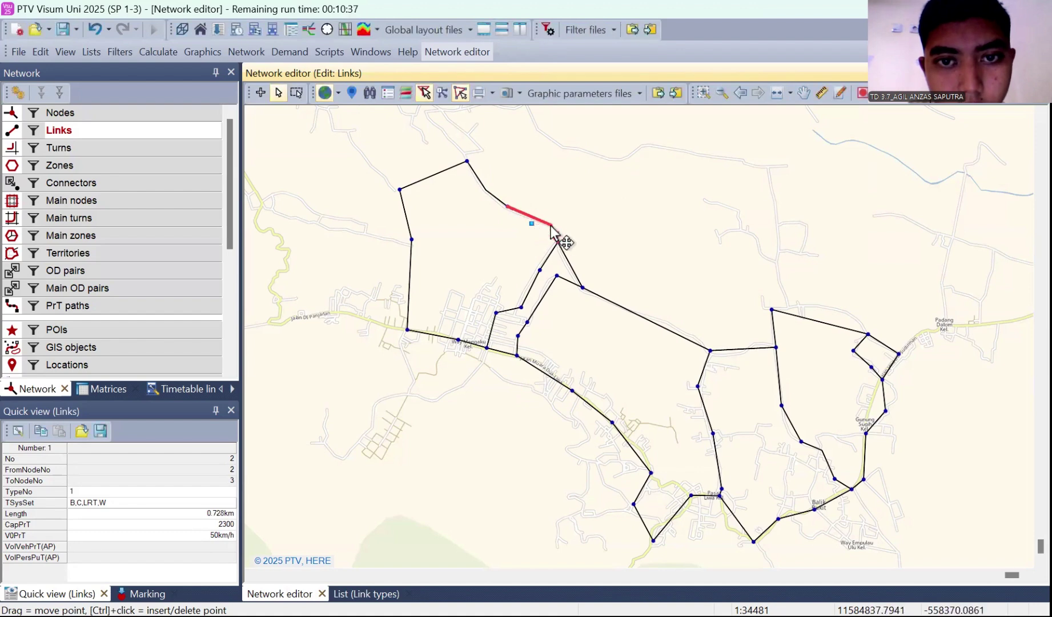
Insert an intermediate point in the link from node 3 to node 4 and move it onto the road's curve
{"action": "left_click", "coordinate": [568, 264], "text": "ctrl"}
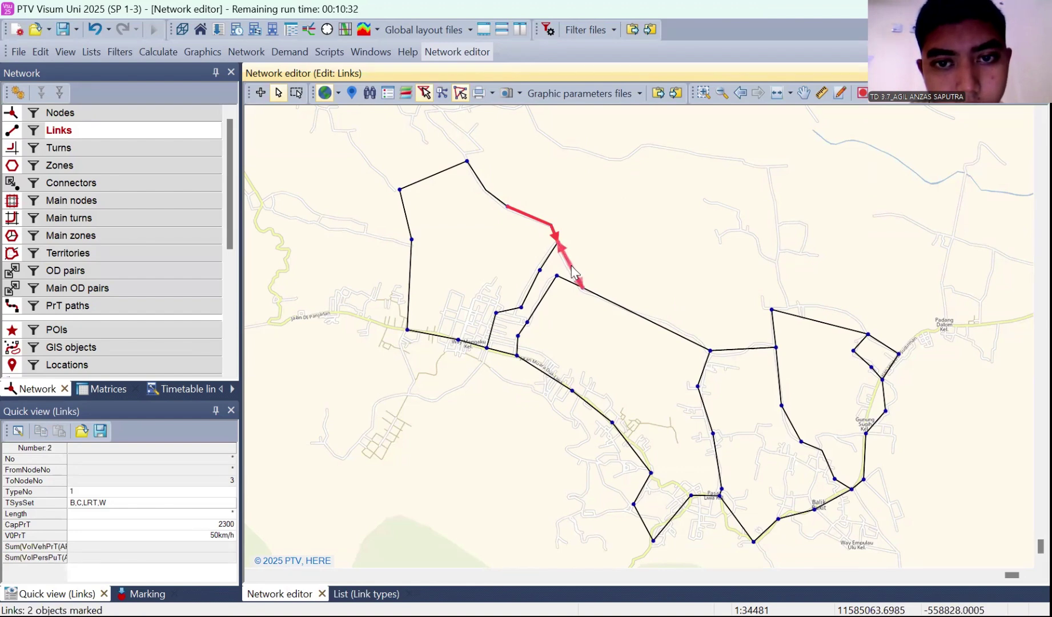
{"action": "left_click", "coordinate": [573, 272]}
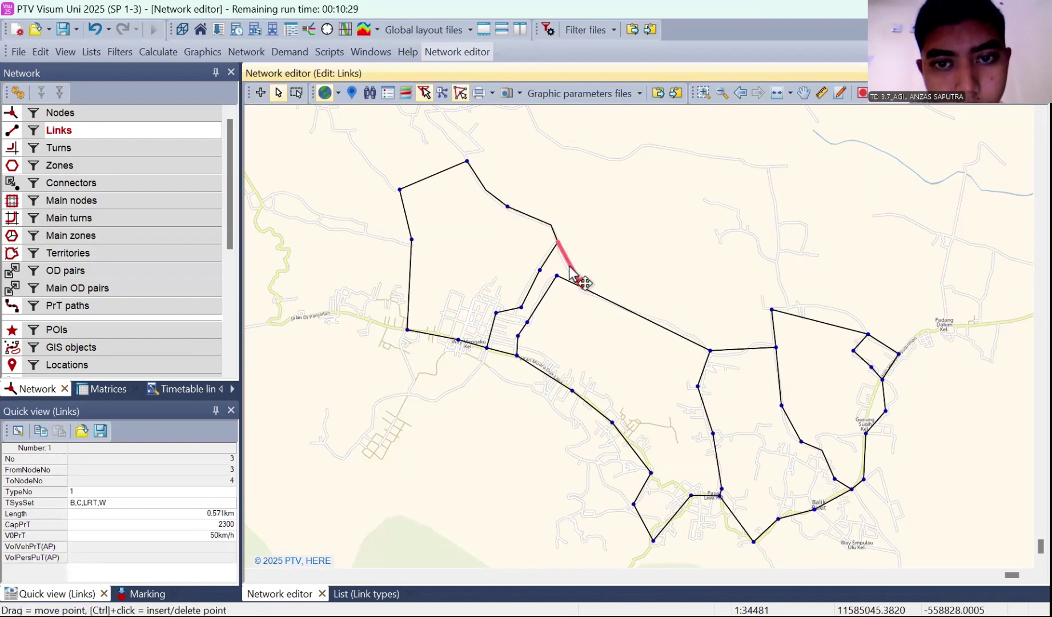
{"action": "left_click_drag", "start_coordinate": [569, 266], "coordinate": [574, 279]}
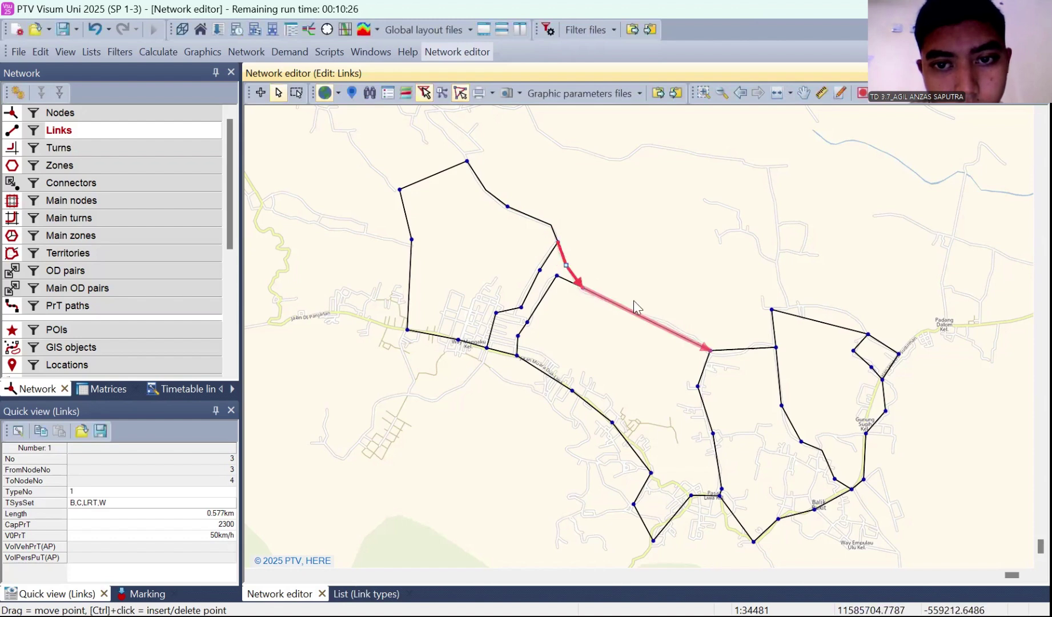
Insert an intermediate point in the link from node 4 to node 5 and shift it onto the road running above it
{"action": "left_click", "coordinate": [663, 327]}
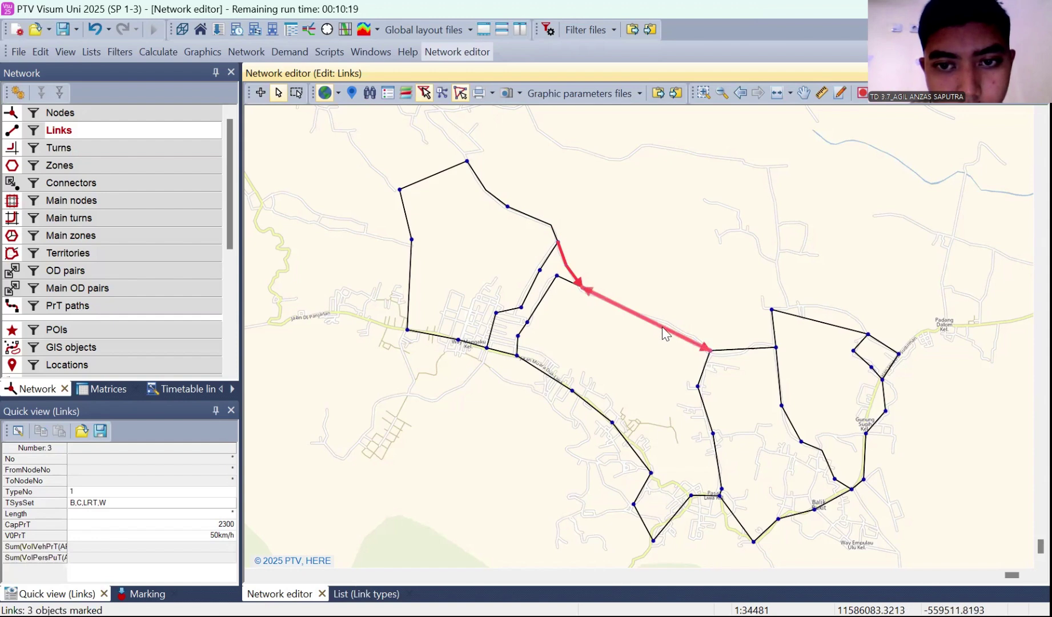
{"action": "left_click", "coordinate": [666, 334]}
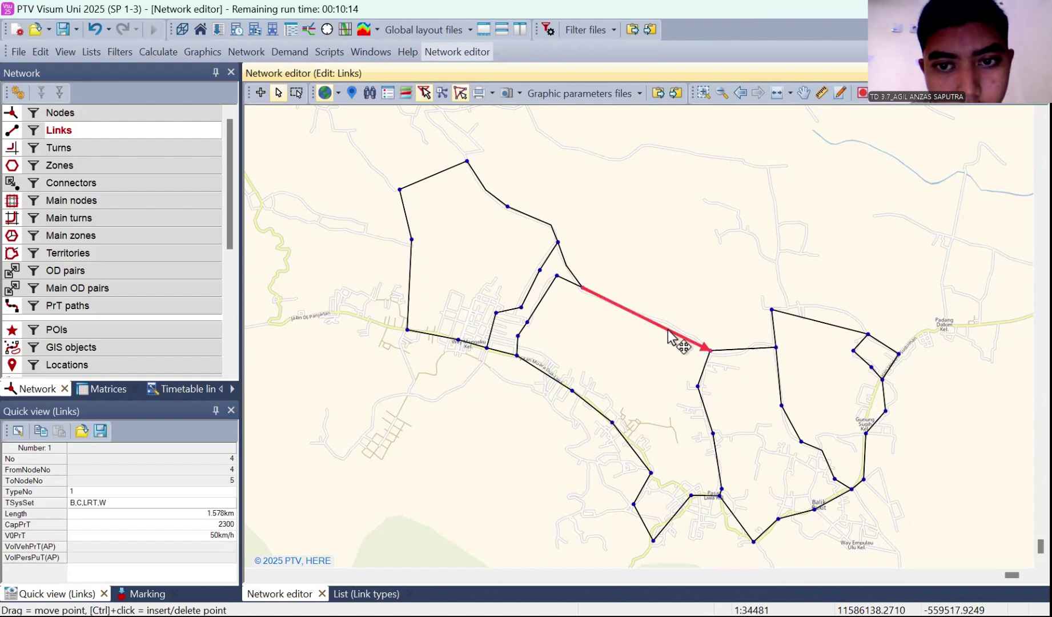
{"action": "left_click_drag", "start_coordinate": [668, 330], "coordinate": [669, 323]}
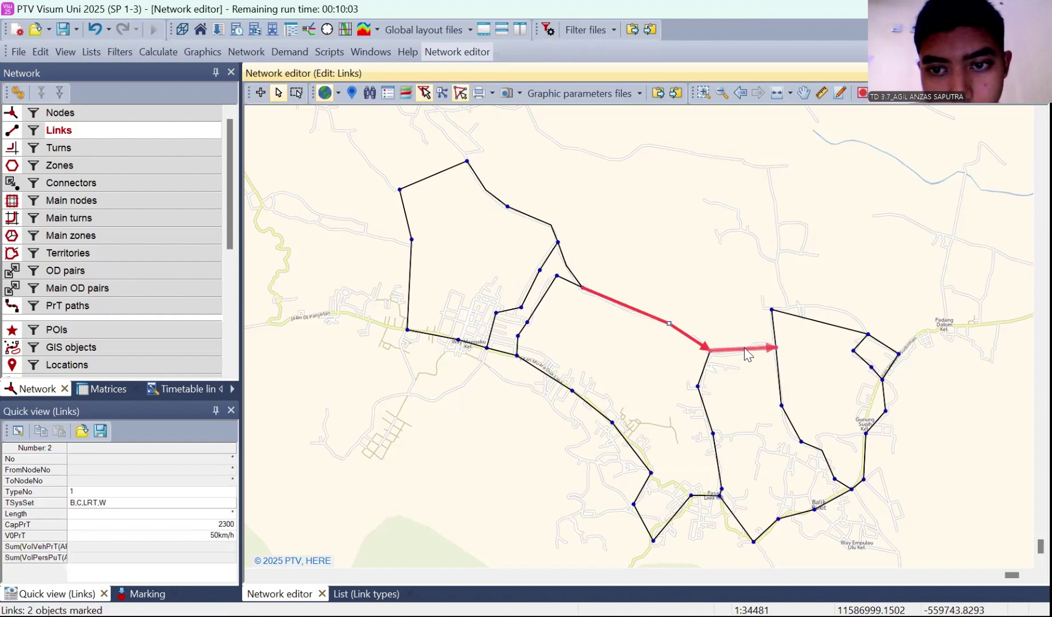
Shape the link from node 5 to node 6 with two intermediate points, one slightly below and one slightly above the straight line
{"action": "left_click", "coordinate": [743, 348]}
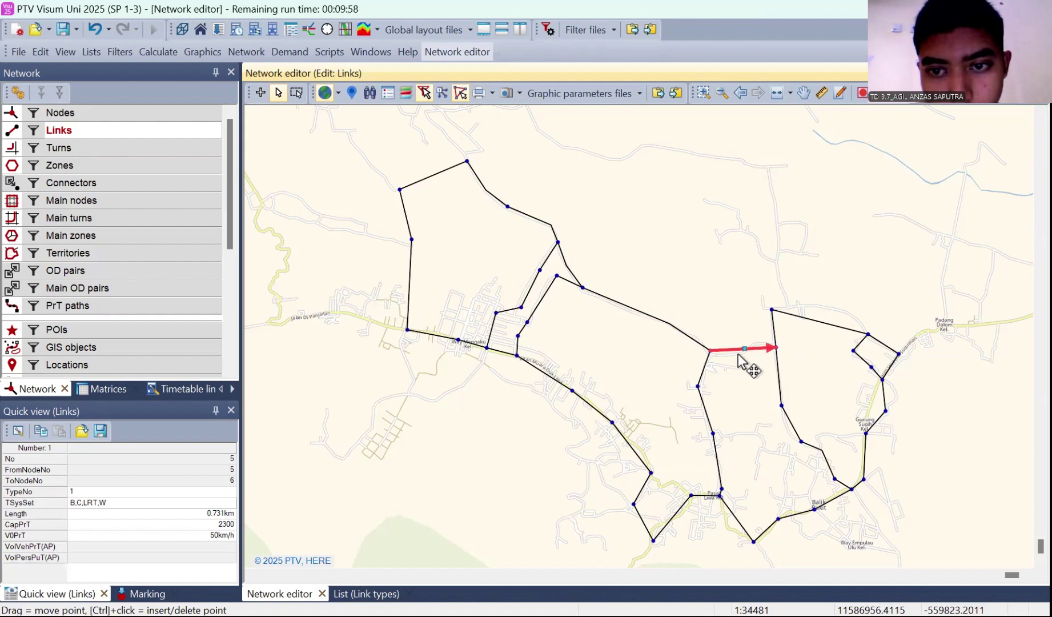
{"action": "left_click_drag", "start_coordinate": [744, 349], "coordinate": [740, 353]}
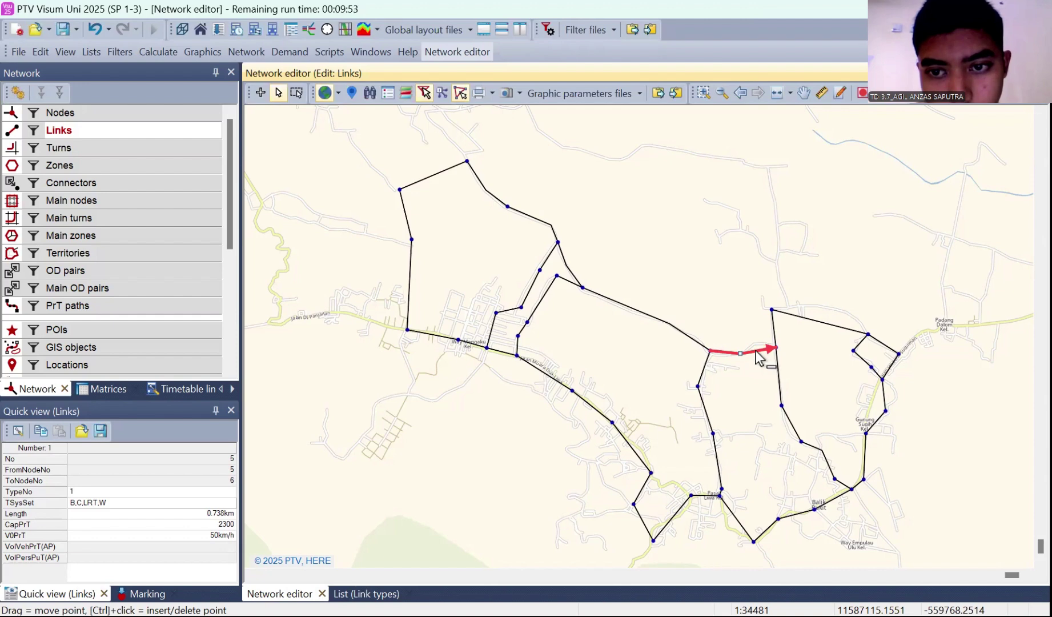
{"action": "left_click_drag", "start_coordinate": [758, 350], "coordinate": [761, 343]}
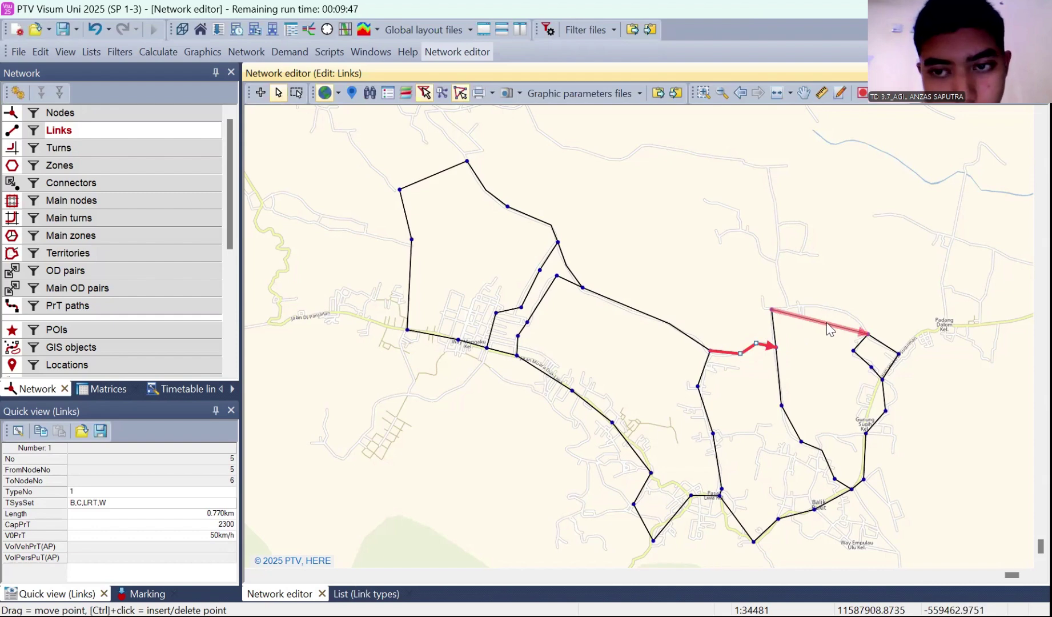
Bend the link from node 8 to node 7 along the curved road above it using two intermediate points
{"action": "left_click", "coordinate": [825, 327]}
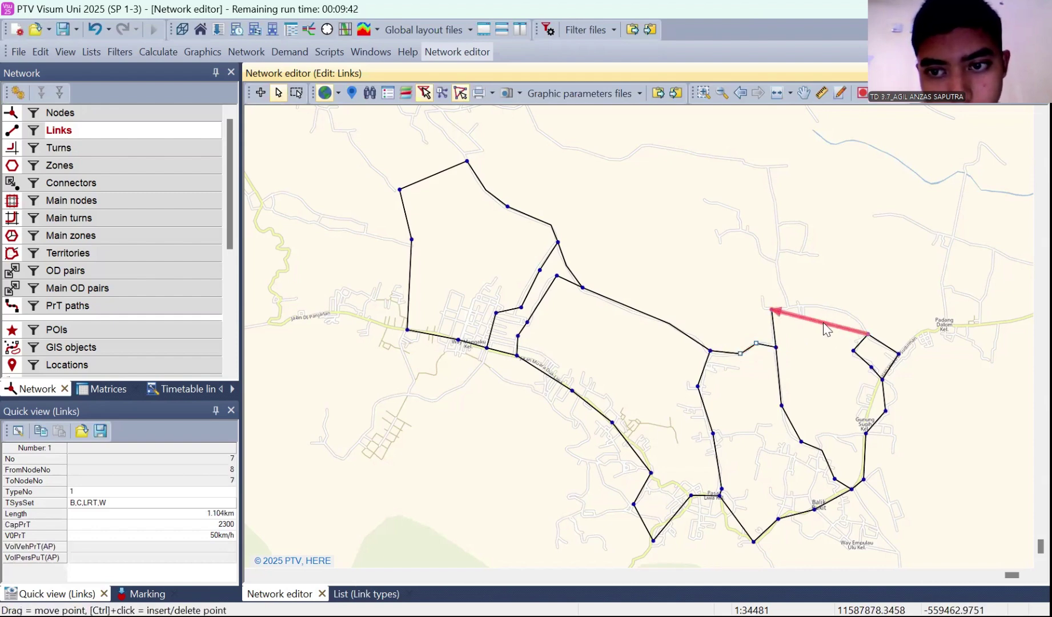
{"action": "left_click", "coordinate": [825, 323], "text": "ctrl"}
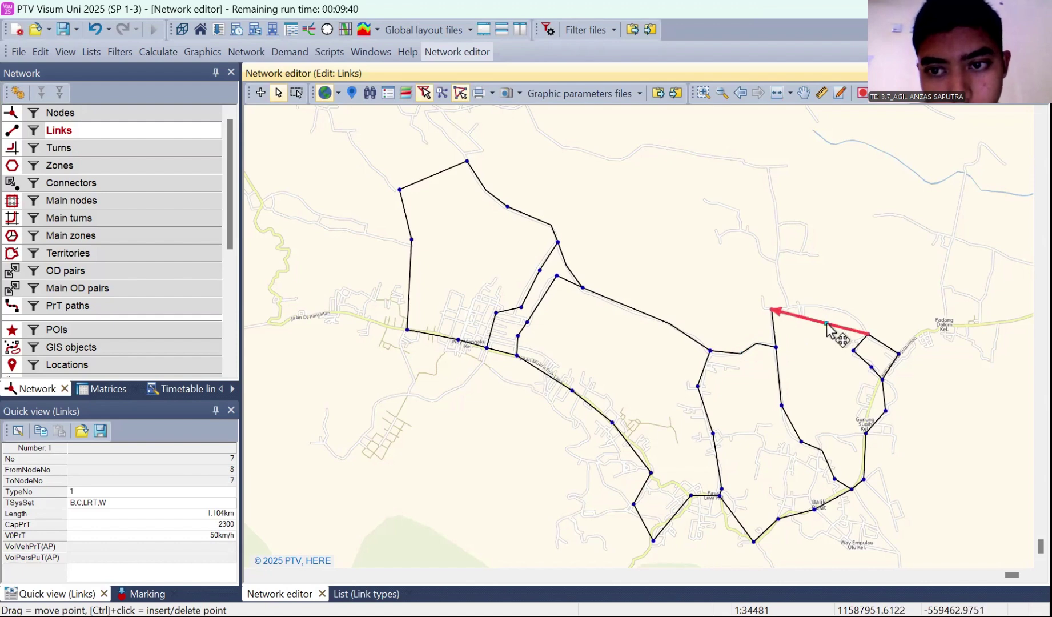
{"action": "left_click_drag", "start_coordinate": [826, 324], "coordinate": [831, 307]}
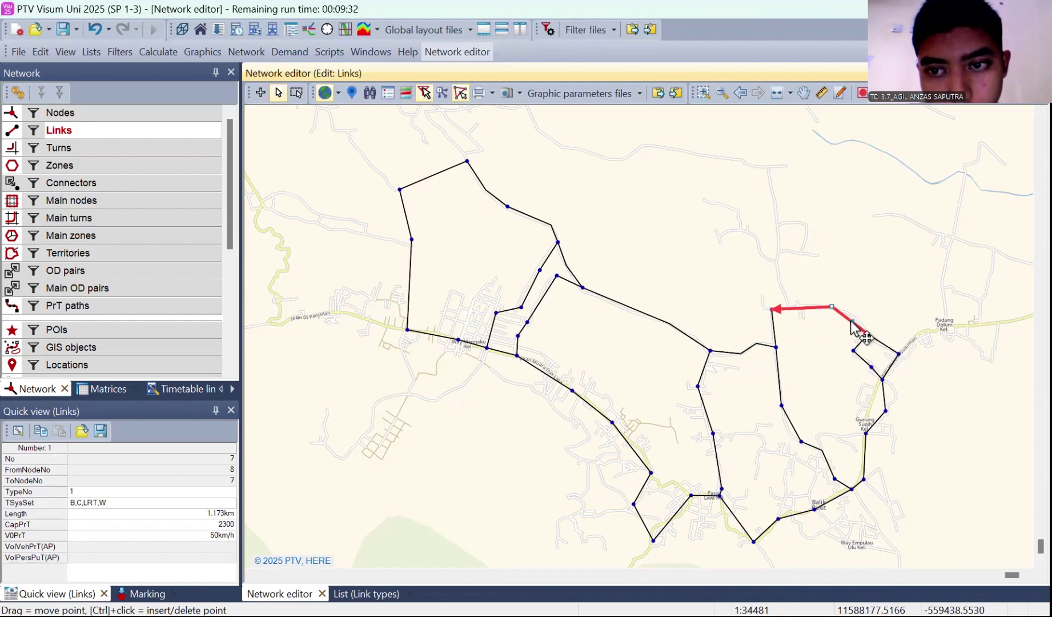
{"action": "left_click", "coordinate": [852, 322], "text": "ctrl"}
{"action": "left_click_drag", "start_coordinate": [851, 323], "coordinate": [860, 316]}
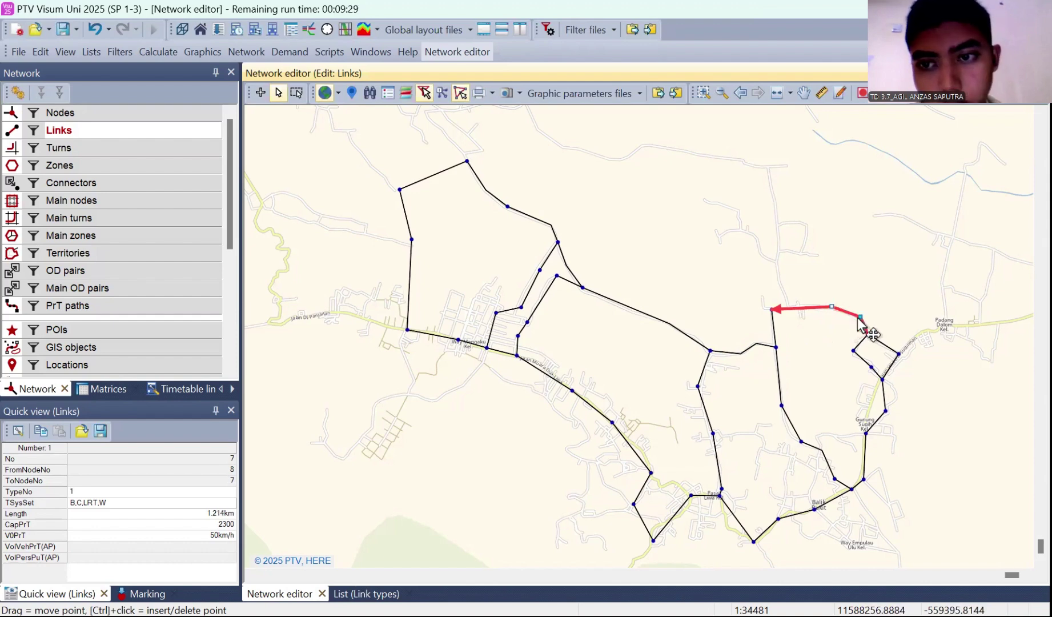
Select only the link from node 10 to node 11, insert an intermediate point and move it west onto the main road
{"action": "left_click", "coordinate": [886, 404]}
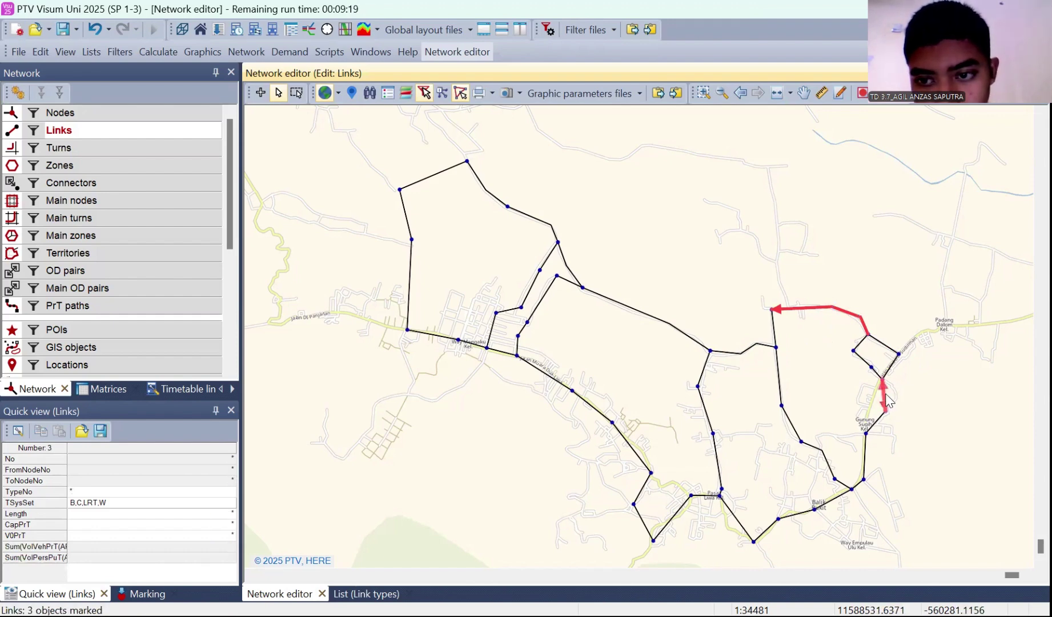
{"action": "left_click", "coordinate": [885, 403]}
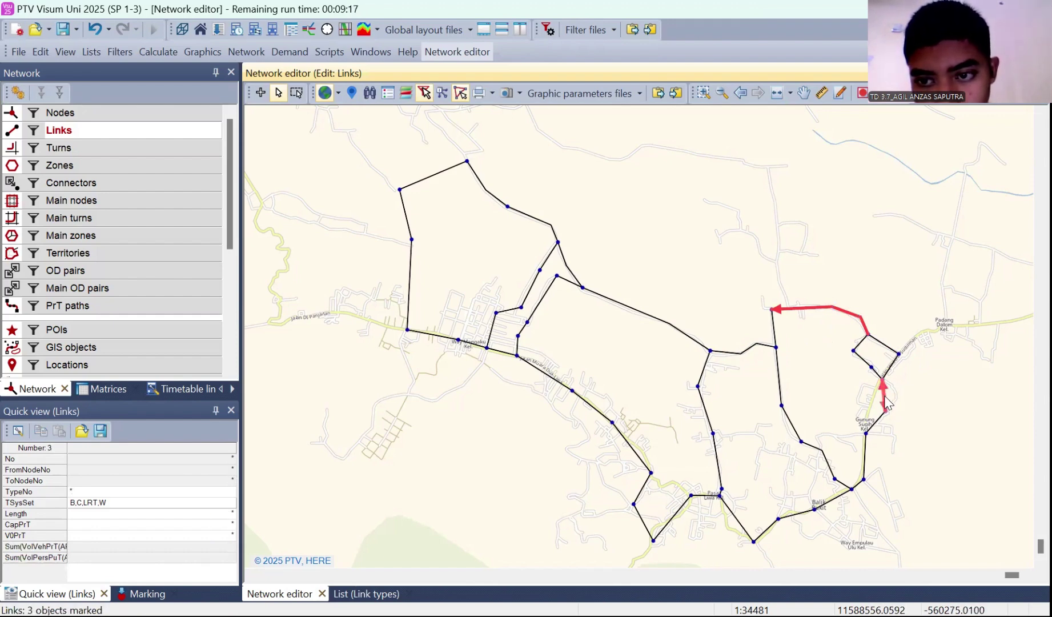
{"action": "double_click", "coordinate": [886, 401]}
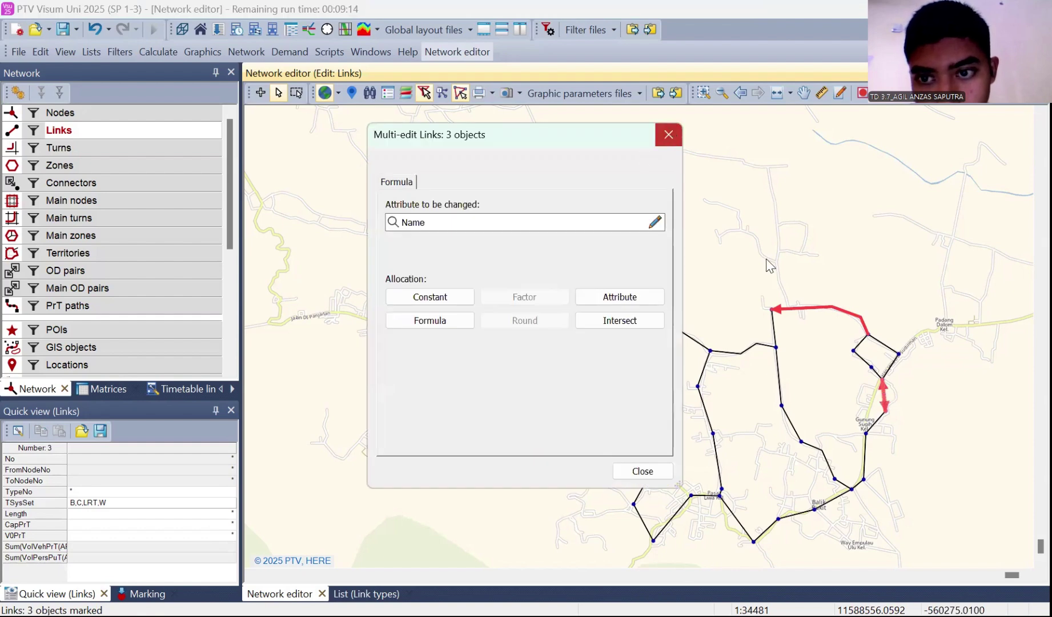
{"action": "key", "text": "Escape"}
{"action": "left_click", "coordinate": [884, 393]}
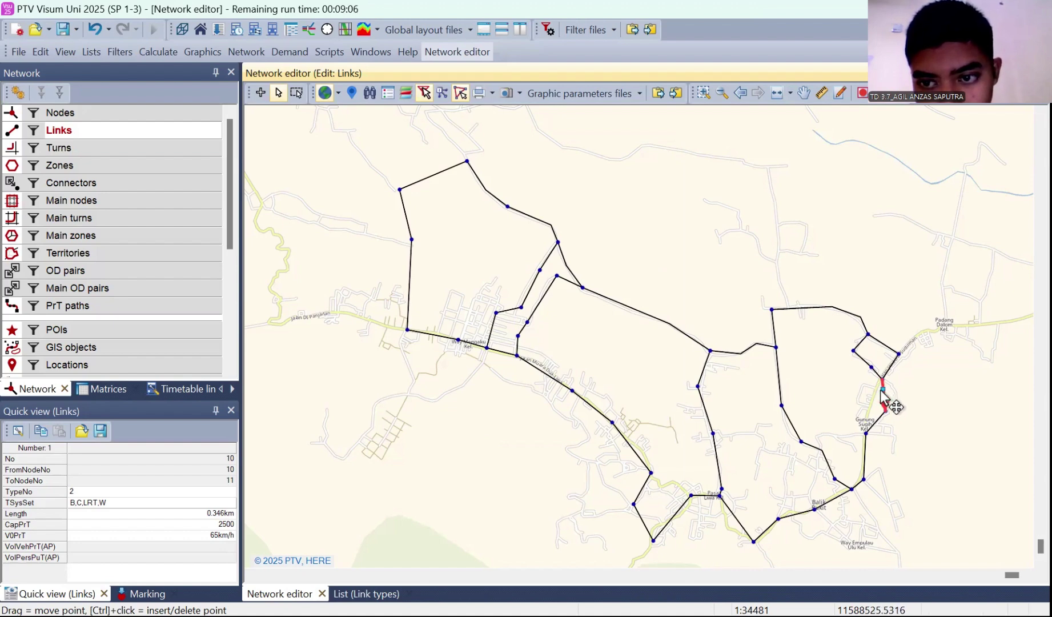
{"action": "left_click_drag", "start_coordinate": [883, 394], "coordinate": [873, 396]}
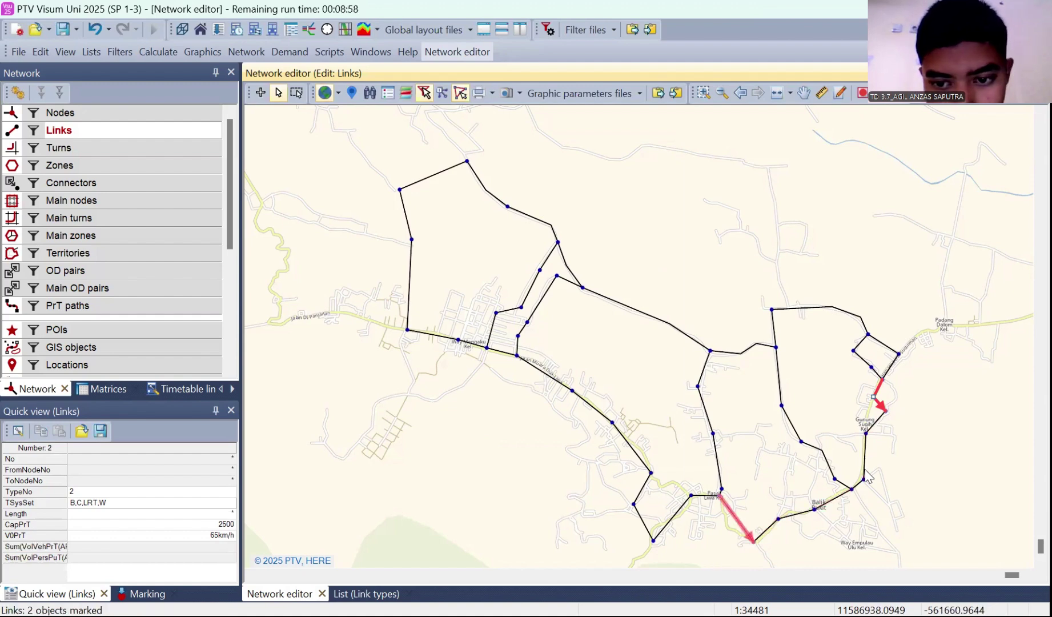
Insert an intermediate point in the link from node 18 to node 17 and move it southwest onto the road's bend
{"action": "left_click", "coordinate": [737, 518], "text": "ctrl"}
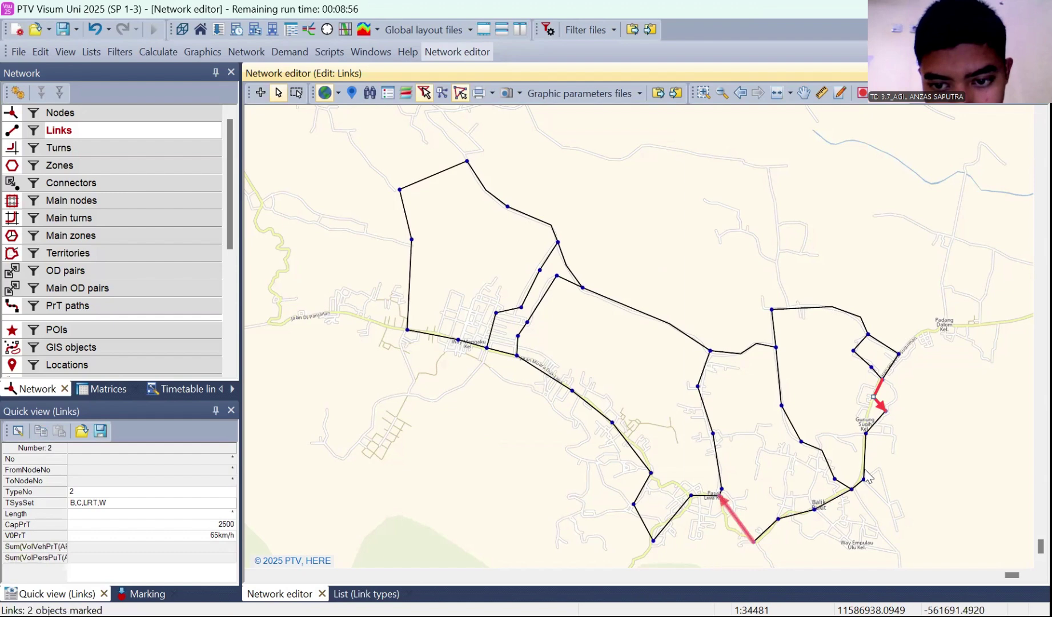
{"action": "left_click", "coordinate": [737, 517], "text": "ctrl"}
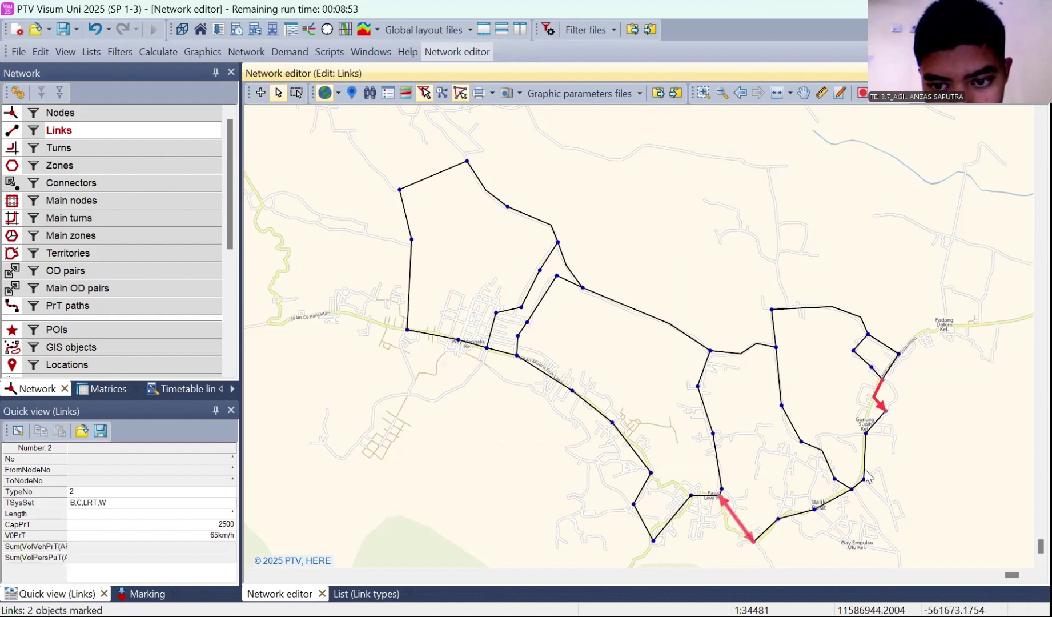
{"action": "left_click", "coordinate": [736, 517]}
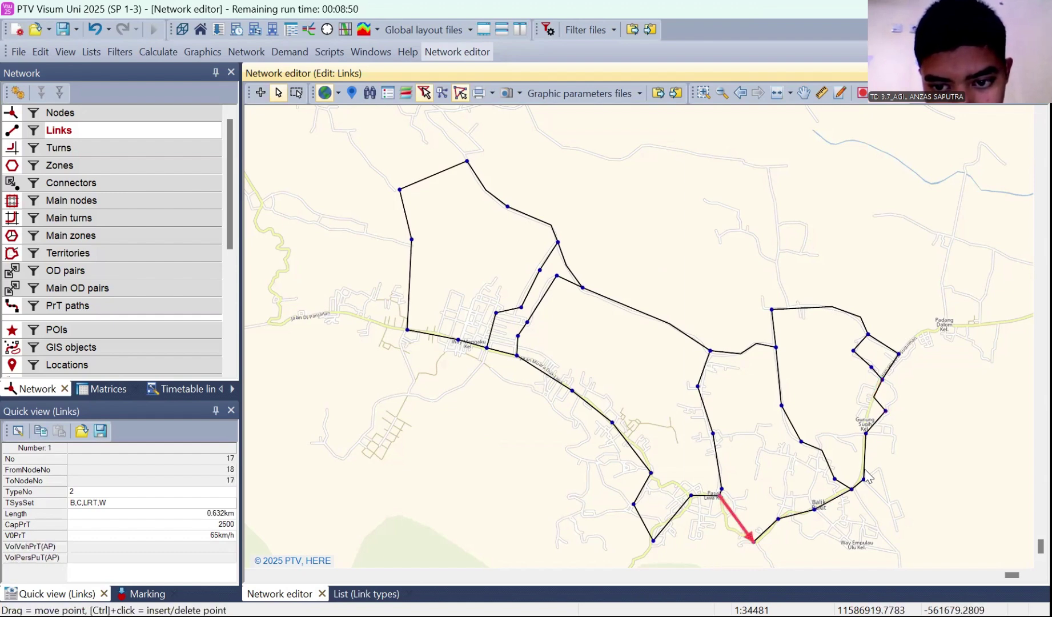
{"action": "left_click_drag", "start_coordinate": [738, 521], "coordinate": [730, 529]}
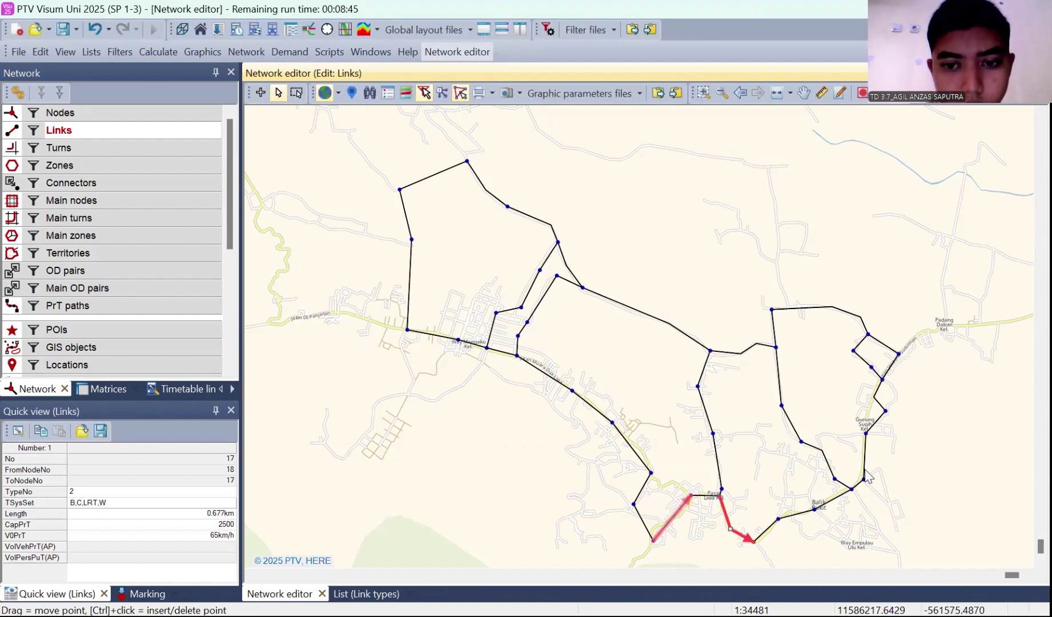
Select only the link from node 19 to node 20, insert an intermediate point and move it slightly east onto the road
{"action": "left_click", "coordinate": [671, 517], "text": "ctrl"}
{"action": "left_click", "coordinate": [673, 520], "text": "ctrl"}
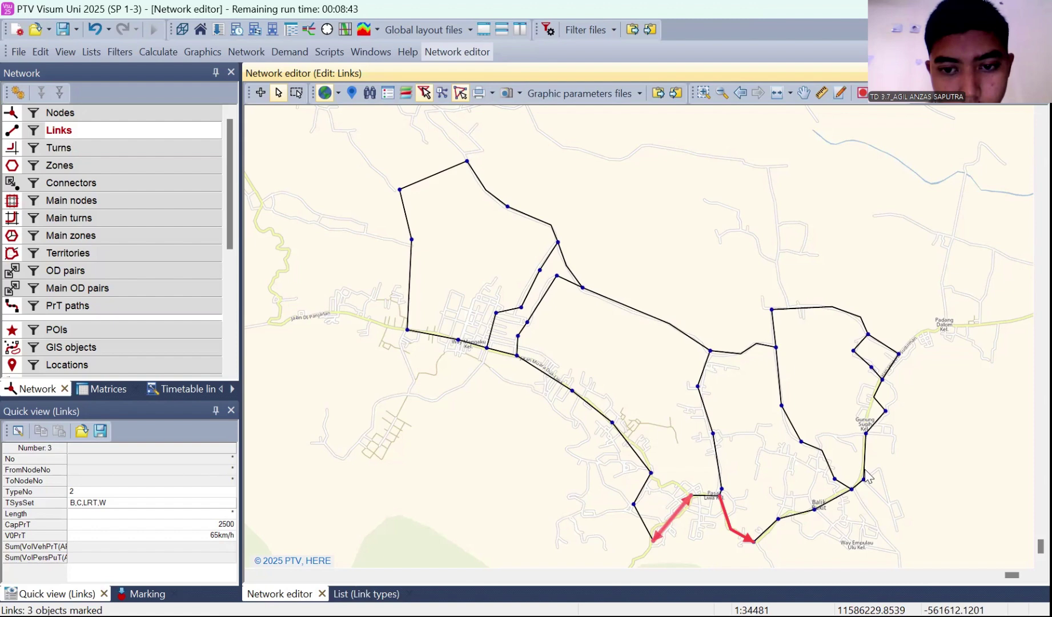
{"action": "left_click", "coordinate": [673, 518], "text": "ctrl"}
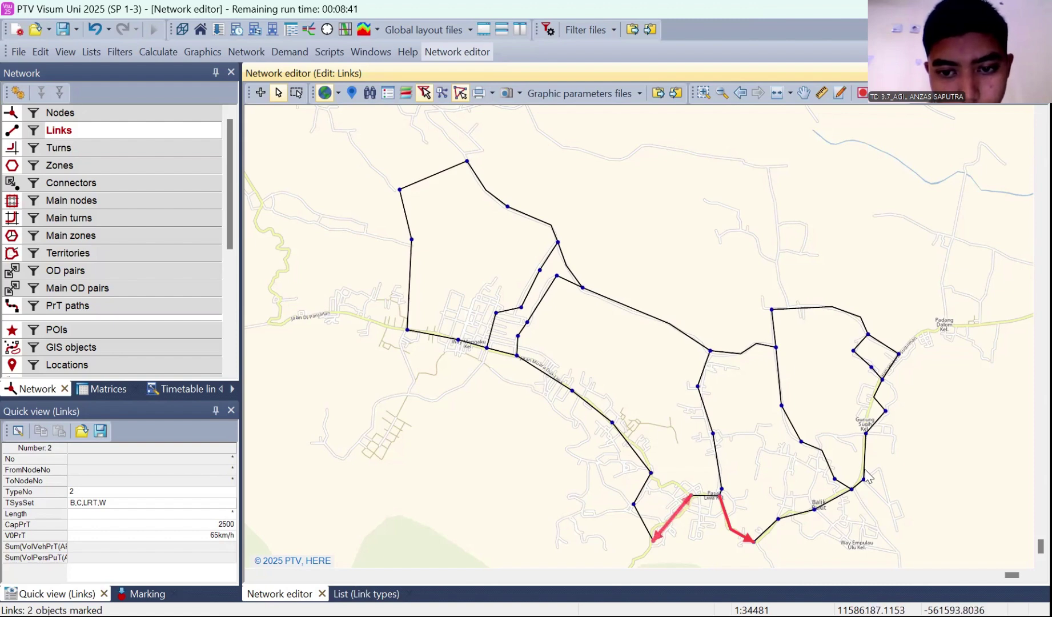
{"action": "left_click", "coordinate": [674, 517], "text": "ctrl"}
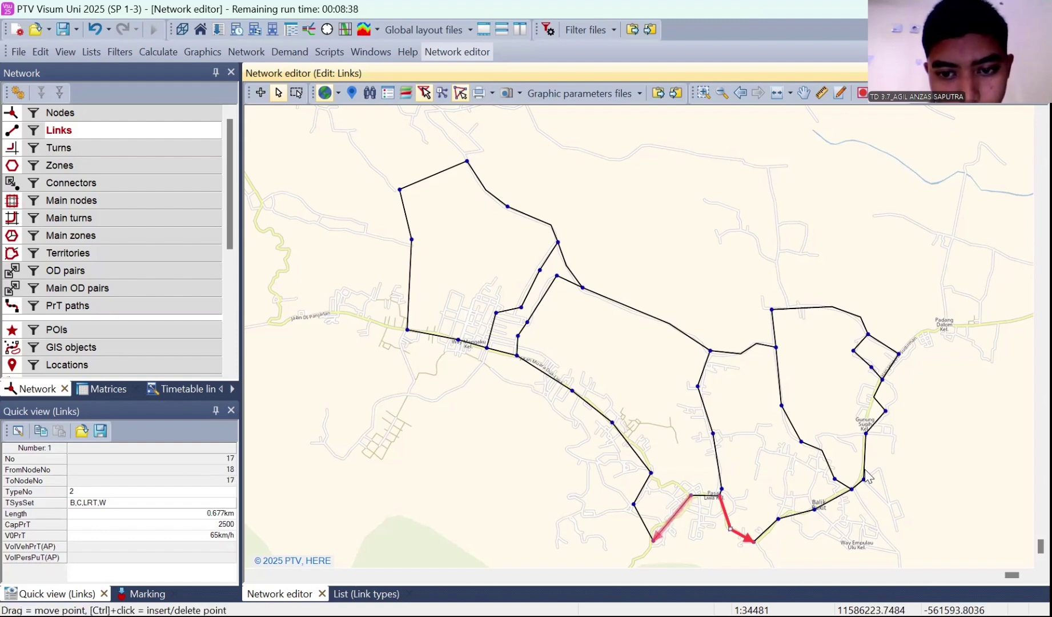
{"action": "left_click", "coordinate": [673, 517], "text": "ctrl"}
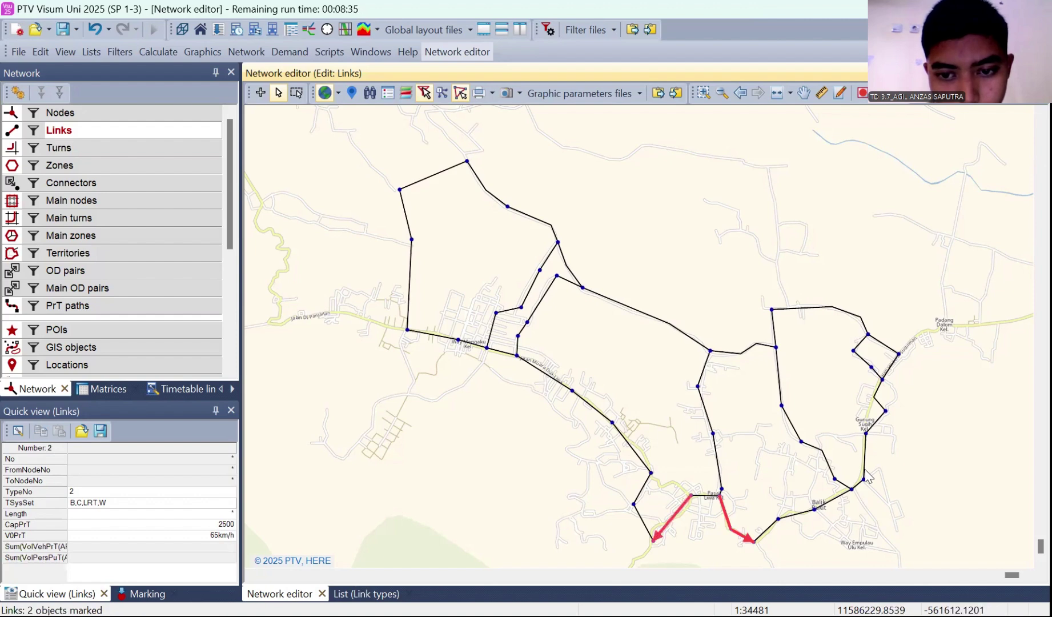
{"action": "left_click", "coordinate": [673, 517], "text": "ctrl"}
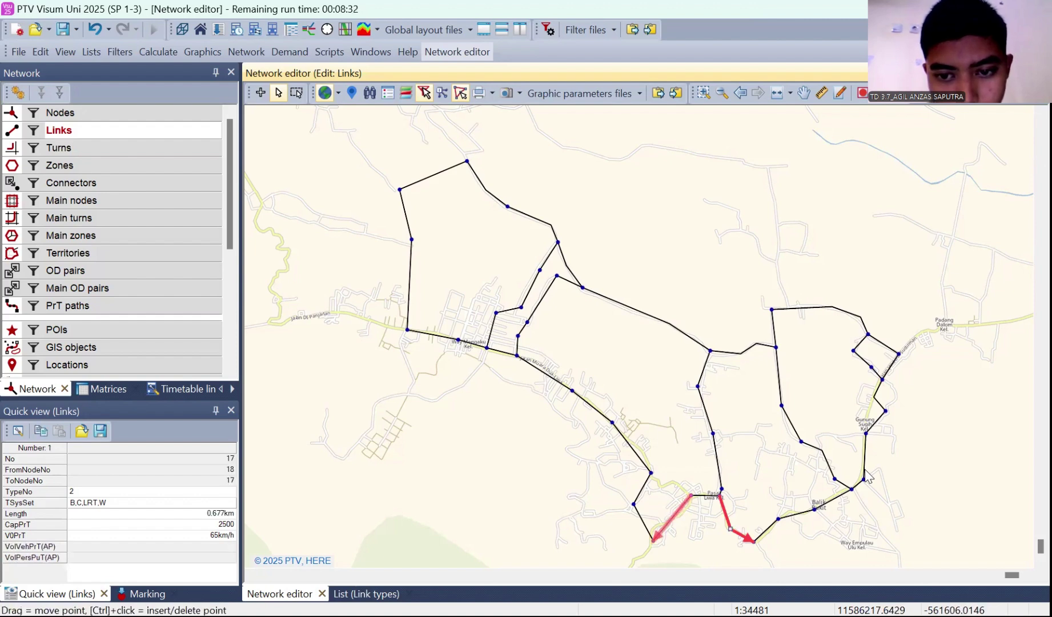
{"action": "double_click", "coordinate": [672, 517]}
{"action": "left_click", "coordinate": [821, 515]}
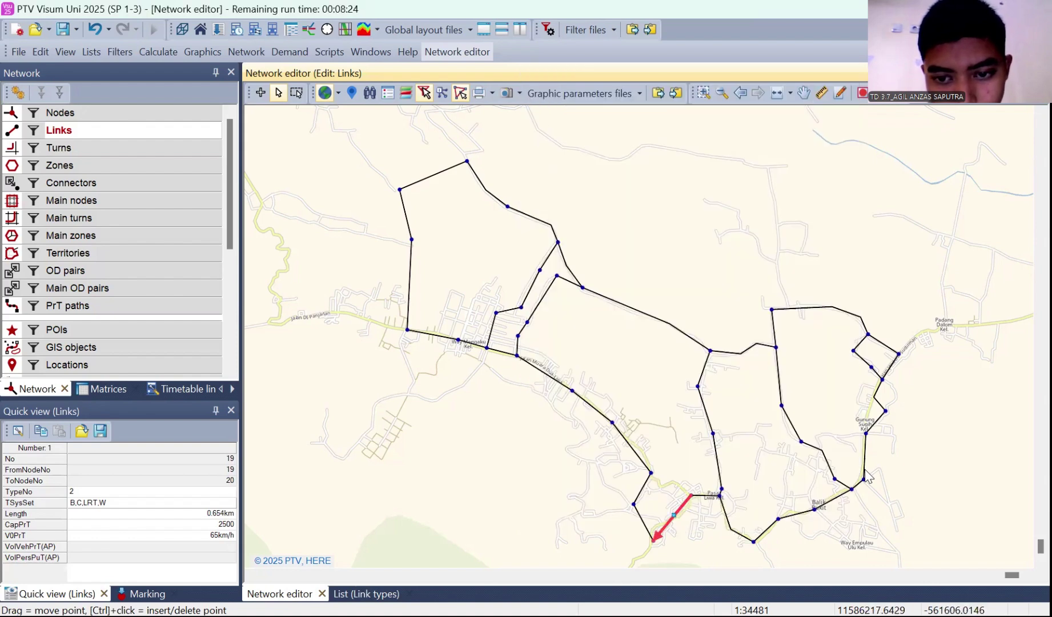
{"action": "left_click_drag", "start_coordinate": [674, 514], "coordinate": [681, 512]}
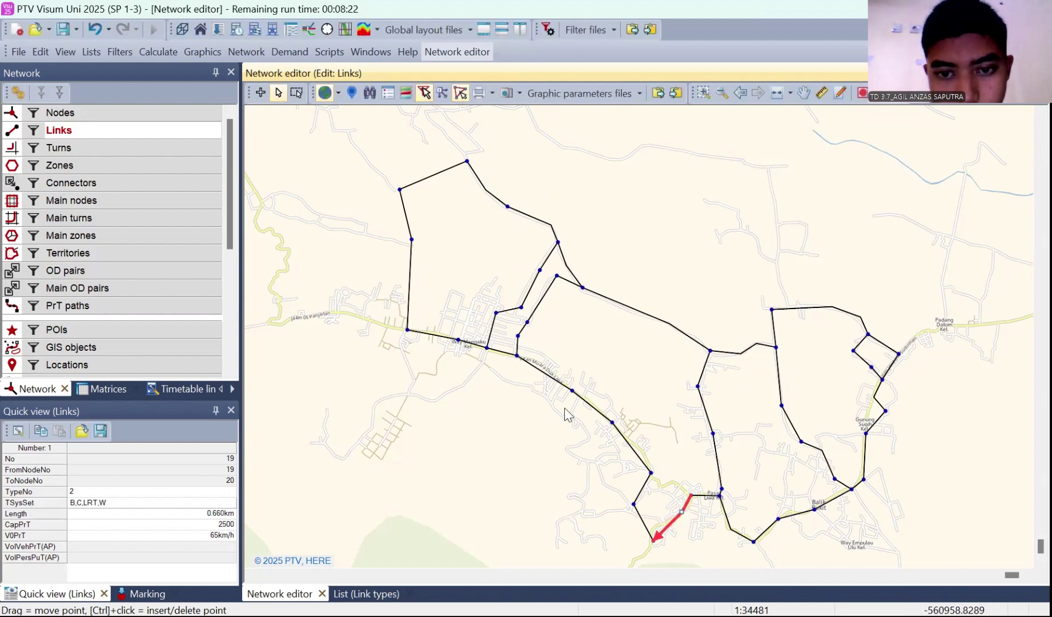
Select only the link from node 23 to node 22 for reshaping along the road
{"action": "left_click", "coordinate": [636, 457], "text": "ctrl"}
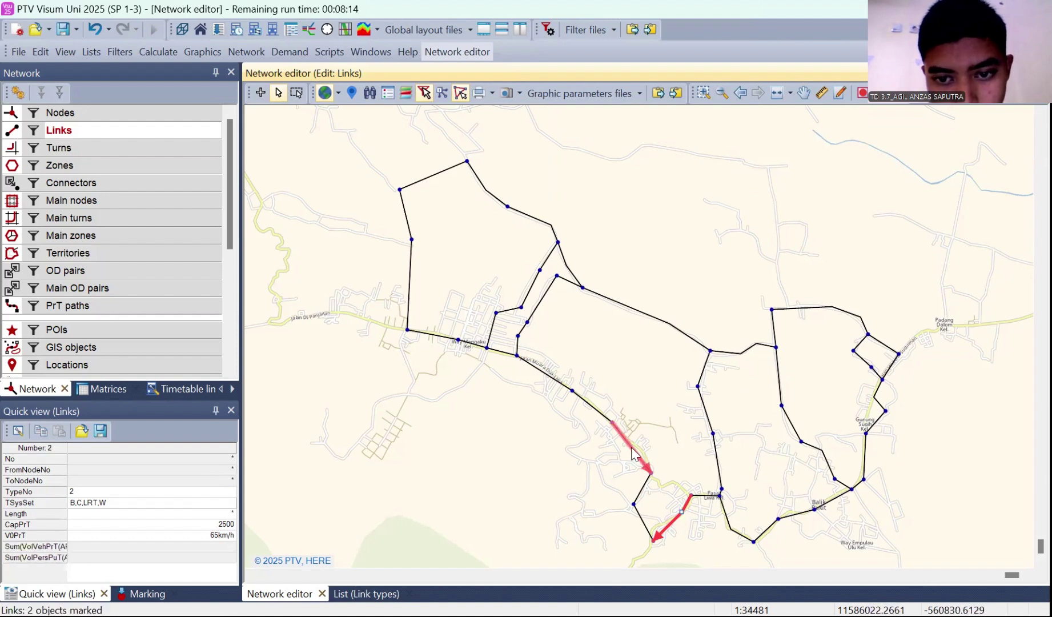
{"action": "left_click", "coordinate": [636, 455], "text": "ctrl"}
{"action": "left_click", "coordinate": [636, 455]}
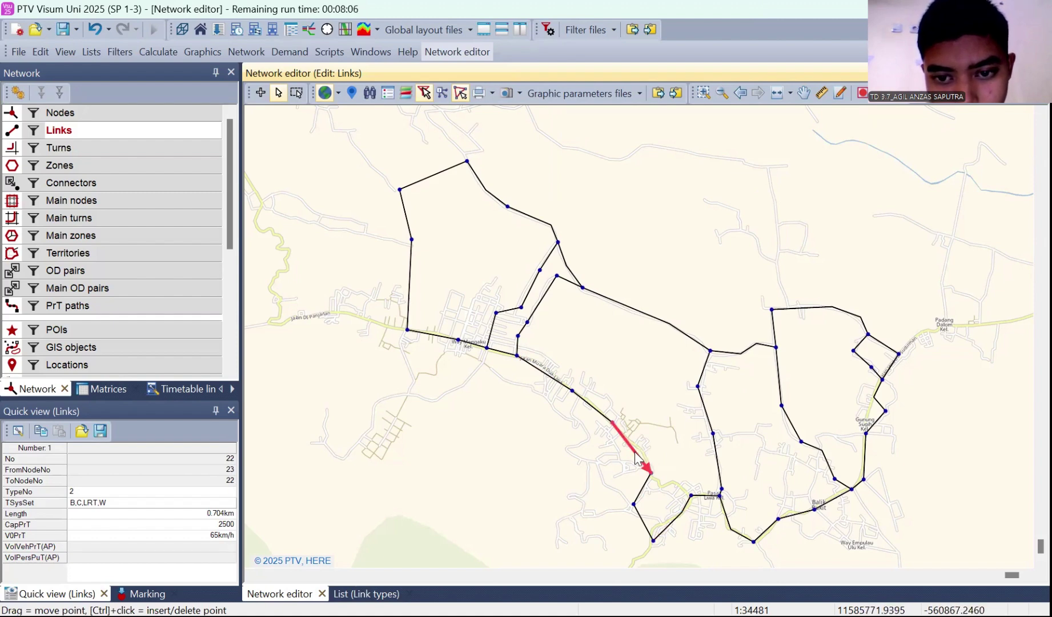
Add an intermediate point to link 22 between nodes 22 and 23 and shift it slightly east to follow the road
{"action": "left_click", "coordinate": [635, 455]}
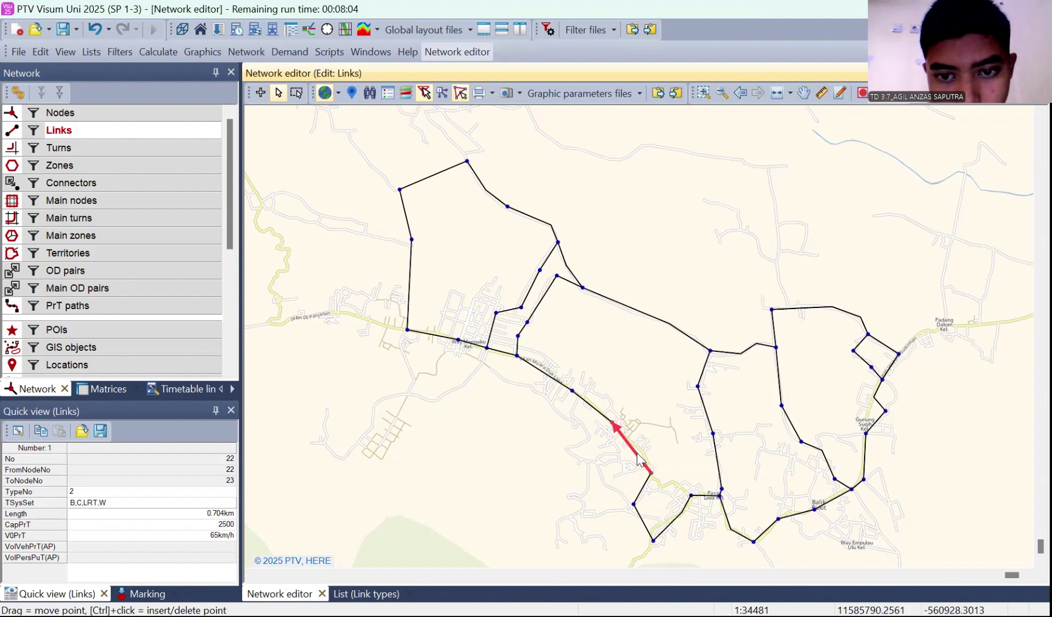
{"action": "double_click", "coordinate": [638, 454]}
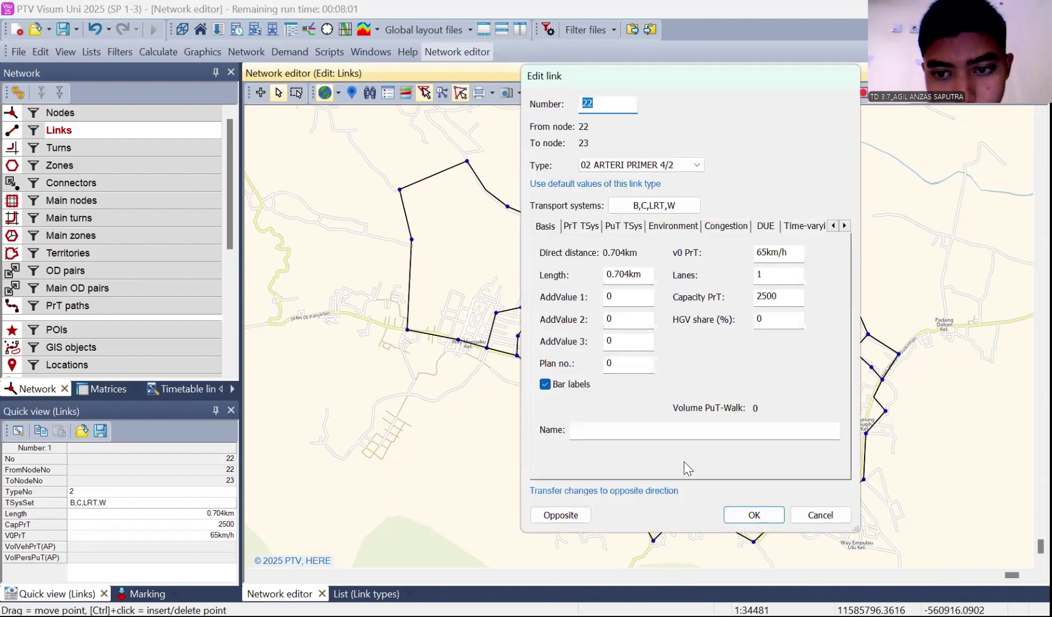
{"action": "key", "text": "Return"}
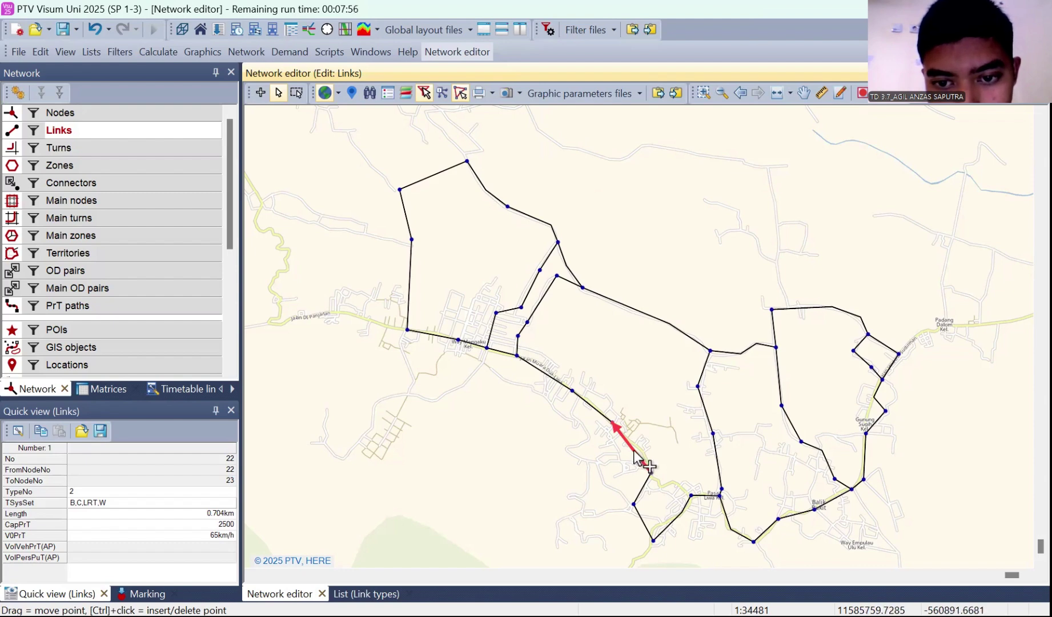
{"action": "left_click", "coordinate": [634, 450], "text": "ctrl"}
{"action": "left_click_drag", "start_coordinate": [645, 451], "coordinate": [643, 451]}
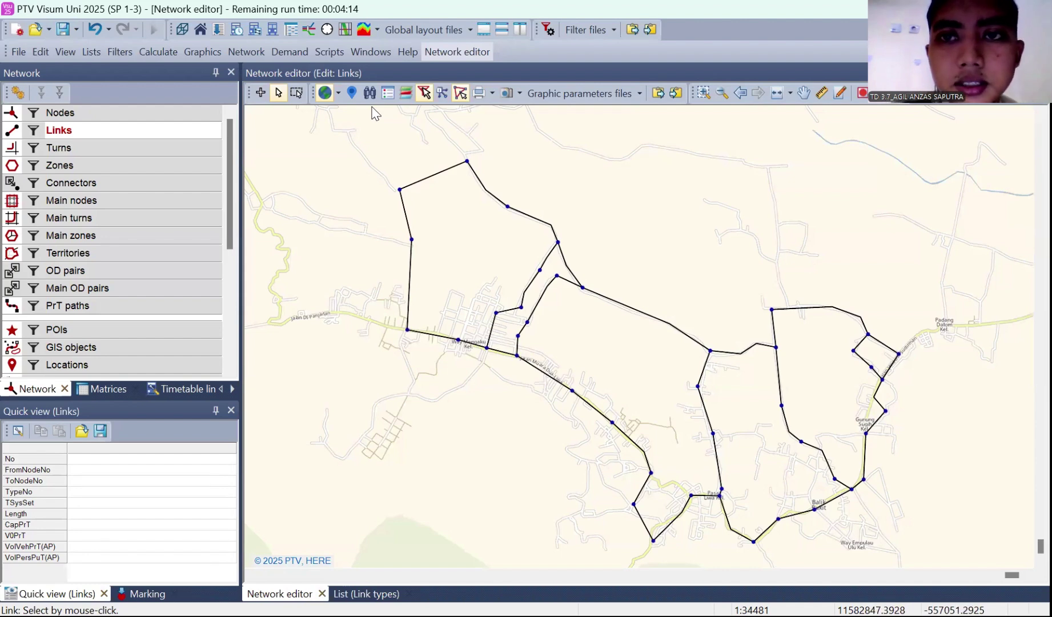
{"action": "left_click", "coordinate": [372, 108]}
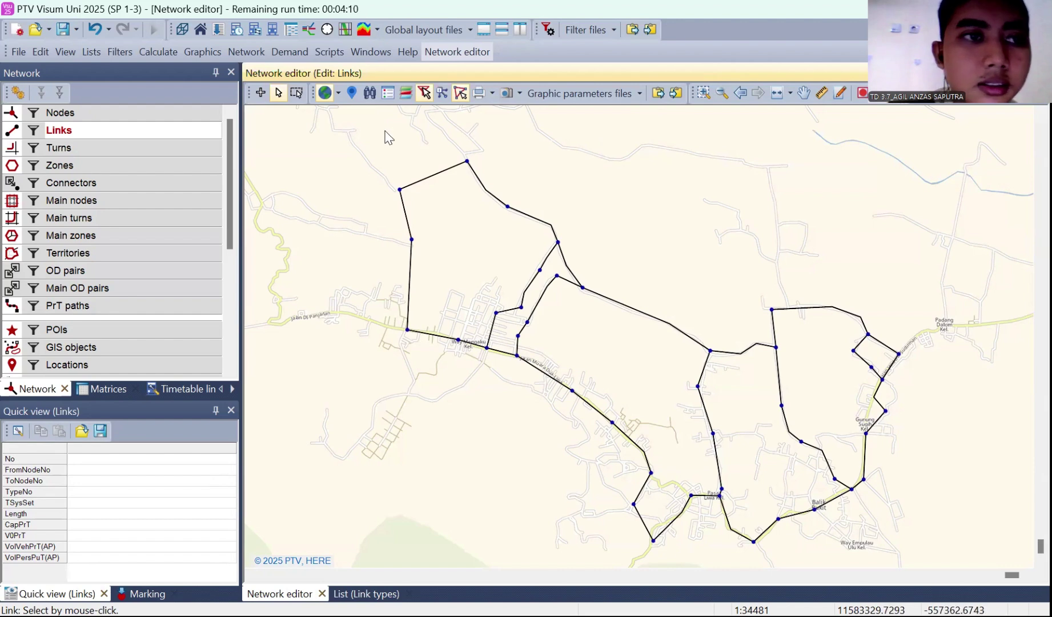
Insert a zone north of the network's northwestern loop and draw its boundary polygon around the loop's upper links
{"action": "left_click", "coordinate": [201, 165]}
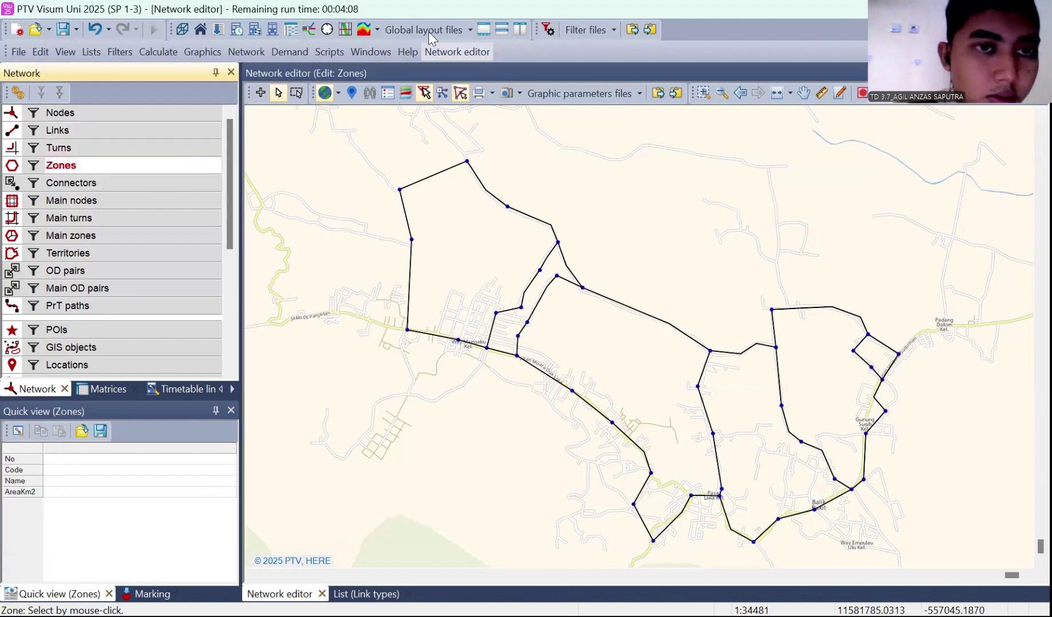
{"action": "left_click", "coordinate": [262, 93]}
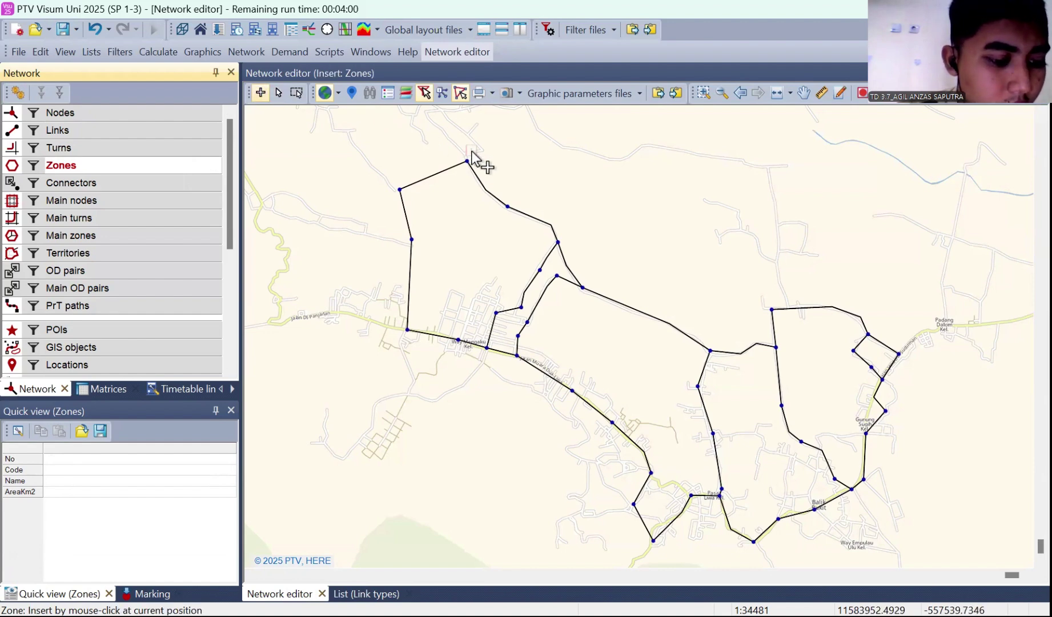
{"action": "left_click", "coordinate": [469, 117]}
{"action": "left_click", "coordinate": [382, 123]}
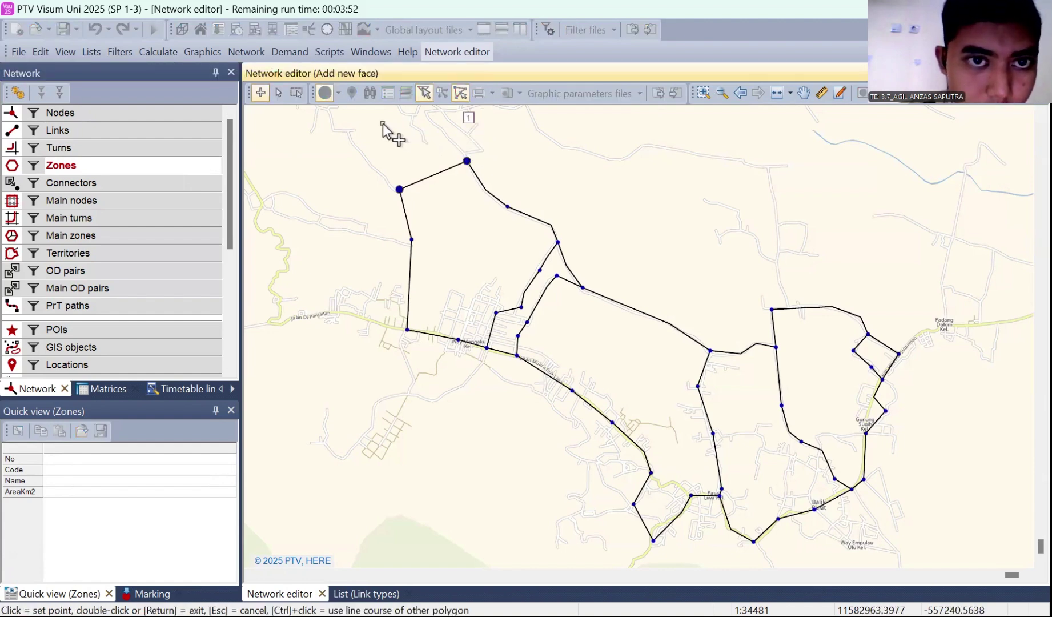
{"action": "left_click", "coordinate": [388, 219]}
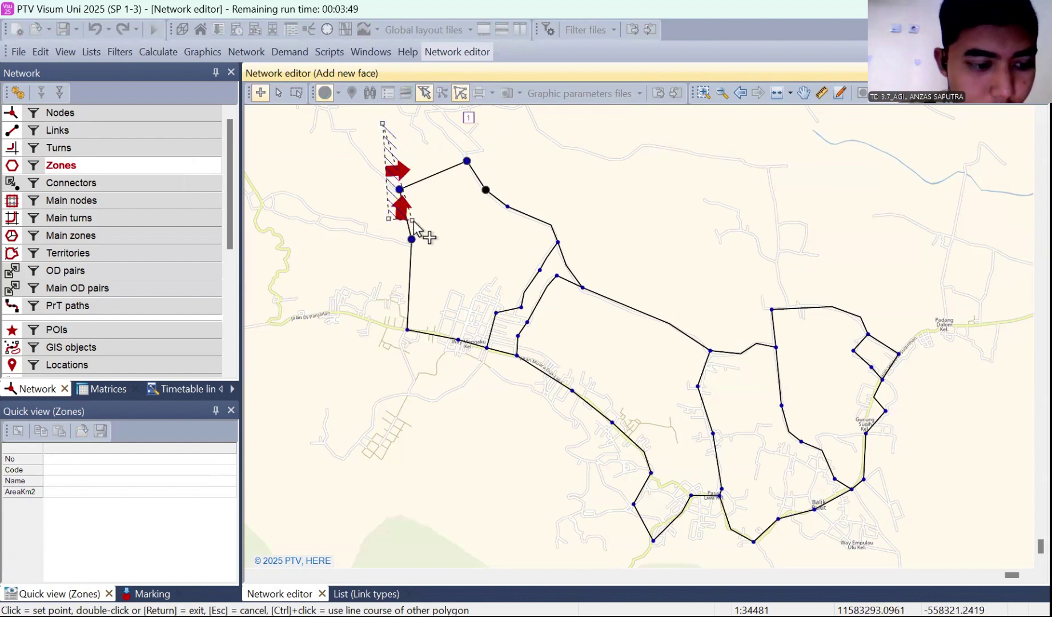
{"action": "left_click", "coordinate": [474, 264]}
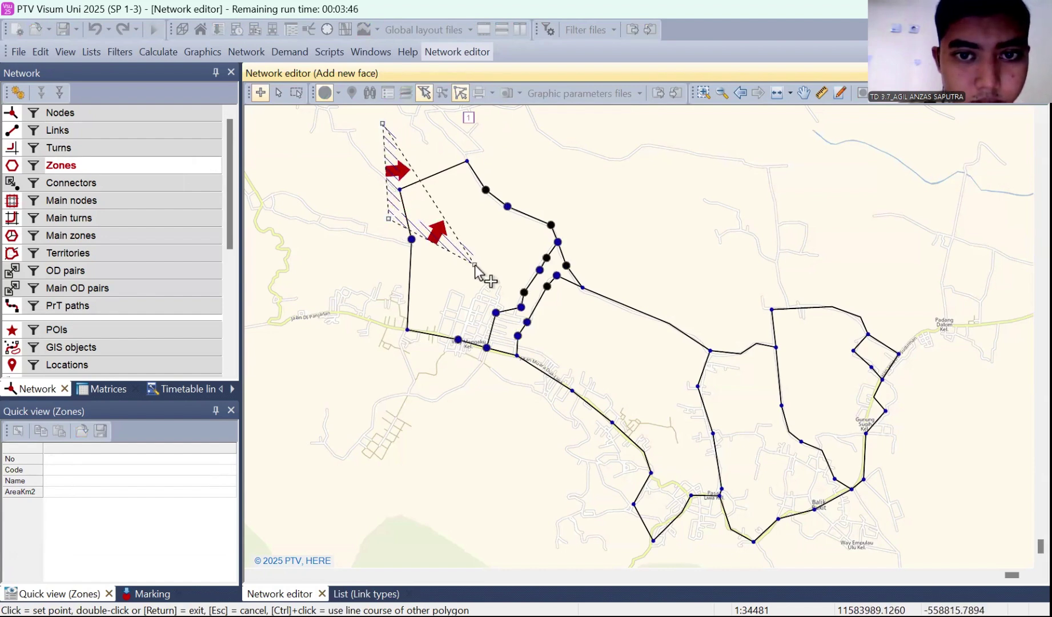
{"action": "left_click", "coordinate": [531, 262]}
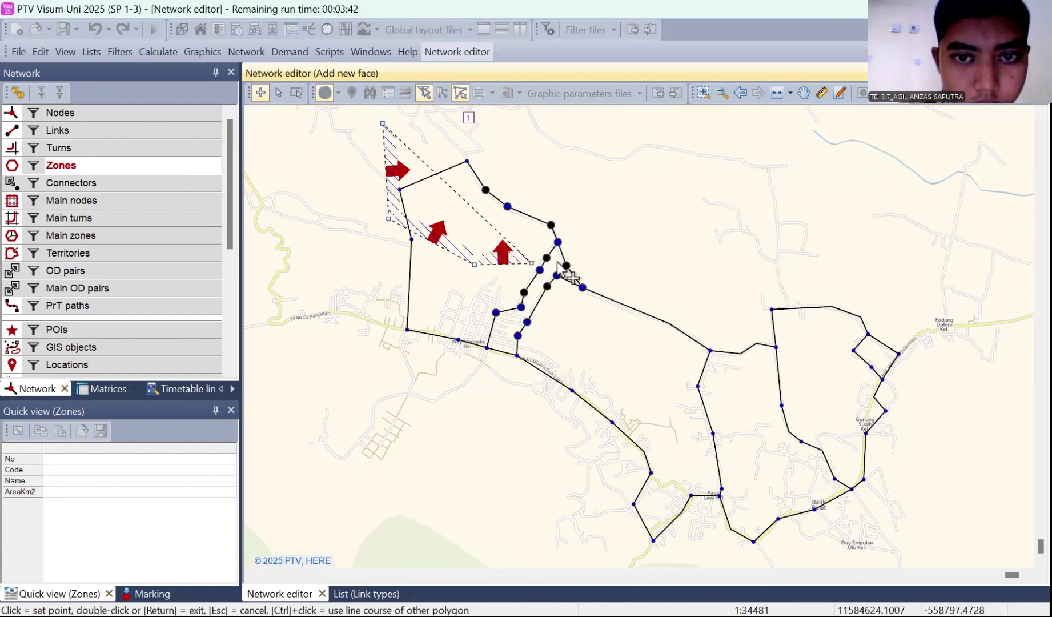
{"action": "left_click", "coordinate": [558, 255]}
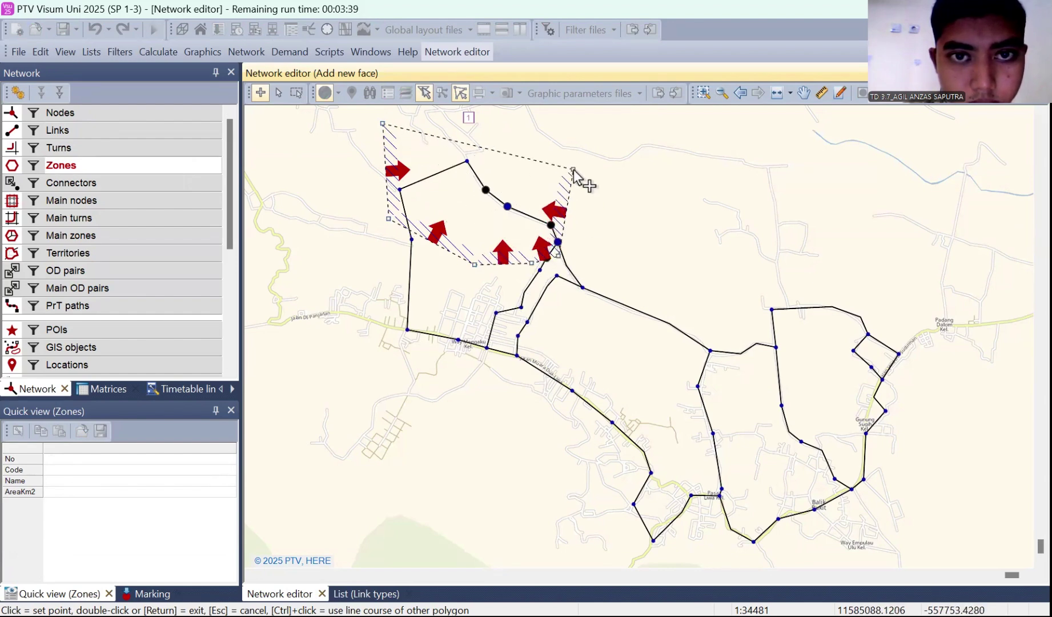
{"action": "left_click", "coordinate": [573, 169]}
{"action": "left_click", "coordinate": [499, 104]}
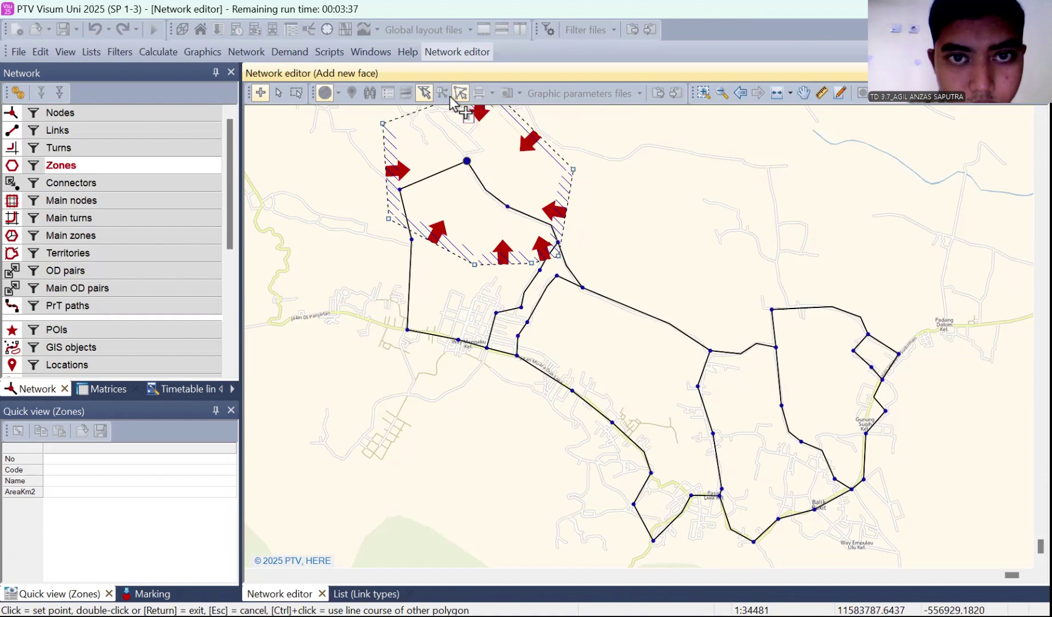
{"action": "double_click", "coordinate": [391, 125]}
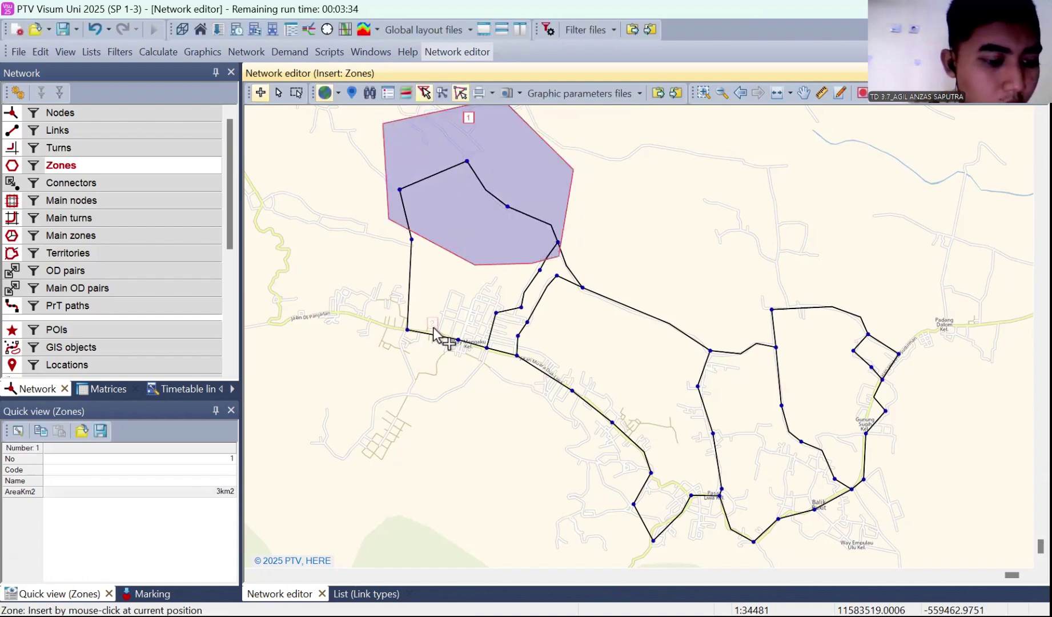
Insert a second zone south of the western links and draw its polygon around them, closing along the first zone's southern border
{"action": "left_click", "coordinate": [440, 388]}
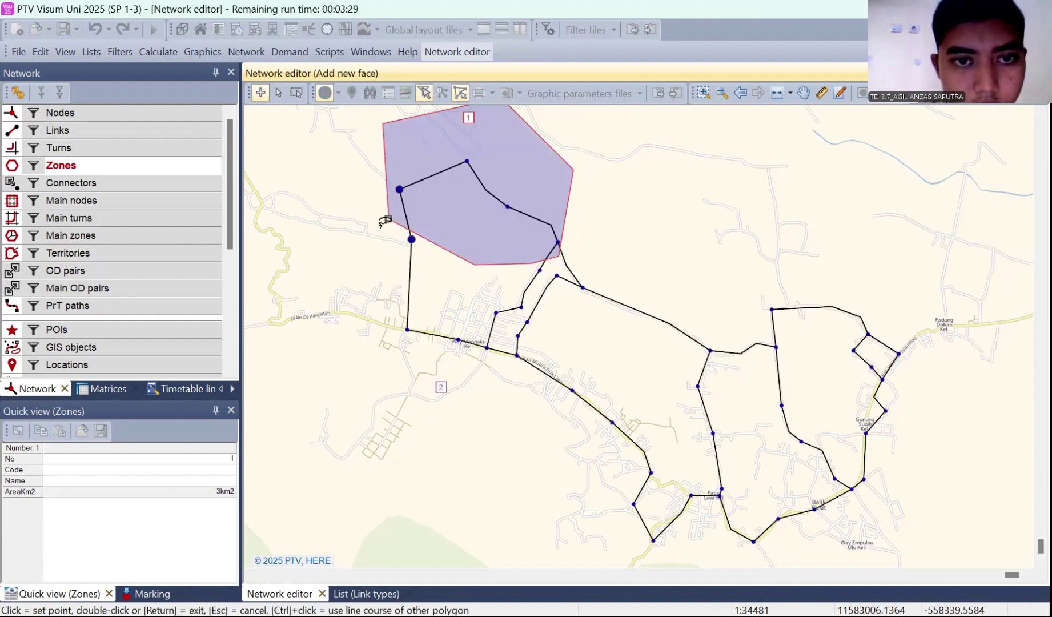
{"action": "left_click", "coordinate": [390, 427]}
{"action": "left_click", "coordinate": [352, 384]}
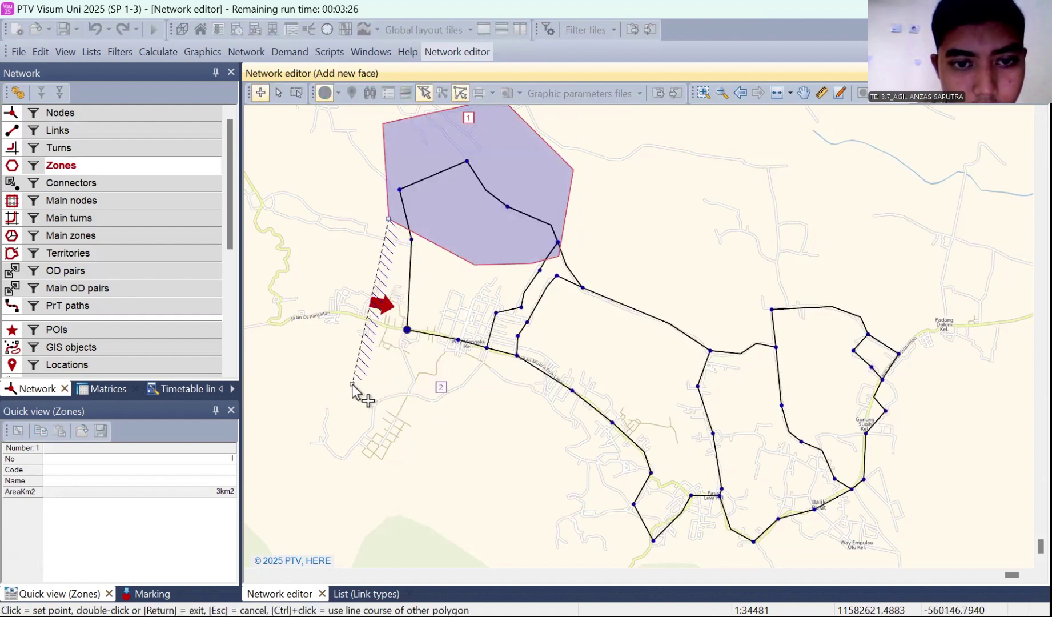
{"action": "left_click", "coordinate": [495, 428]}
{"action": "left_click", "coordinate": [535, 387]}
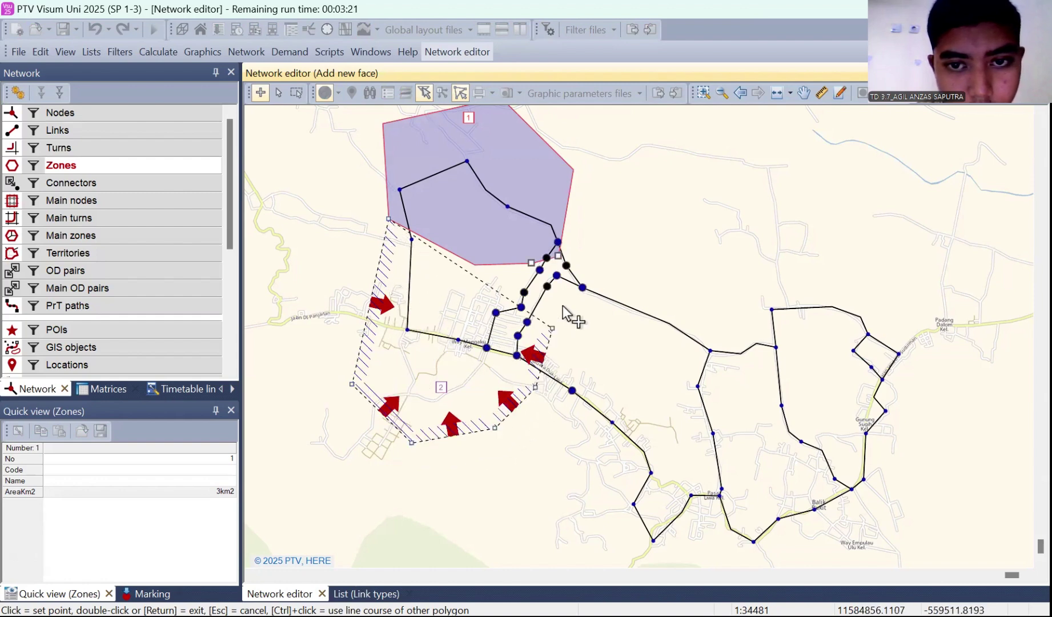
{"action": "left_click", "coordinate": [564, 304]}
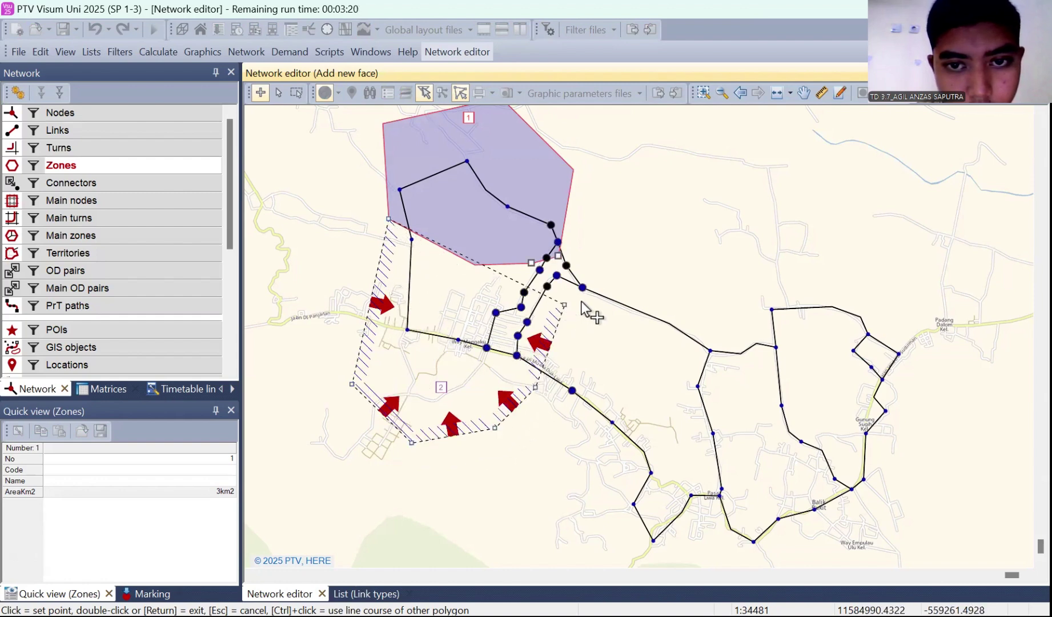
{"action": "left_click", "coordinate": [557, 253], "text": "ctrl"}
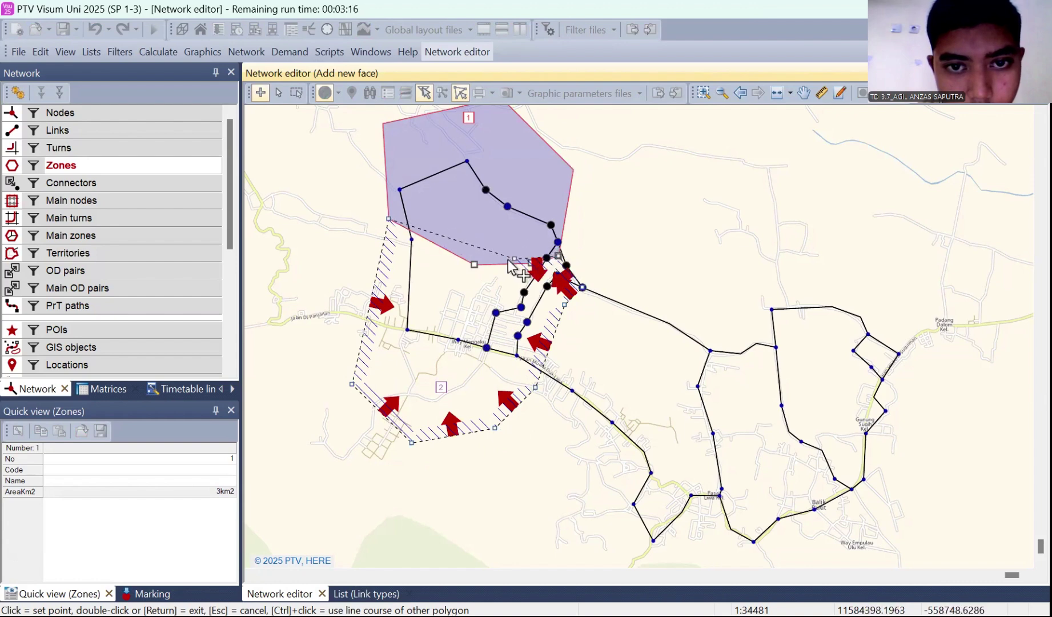
{"action": "left_click", "coordinate": [473, 263]}
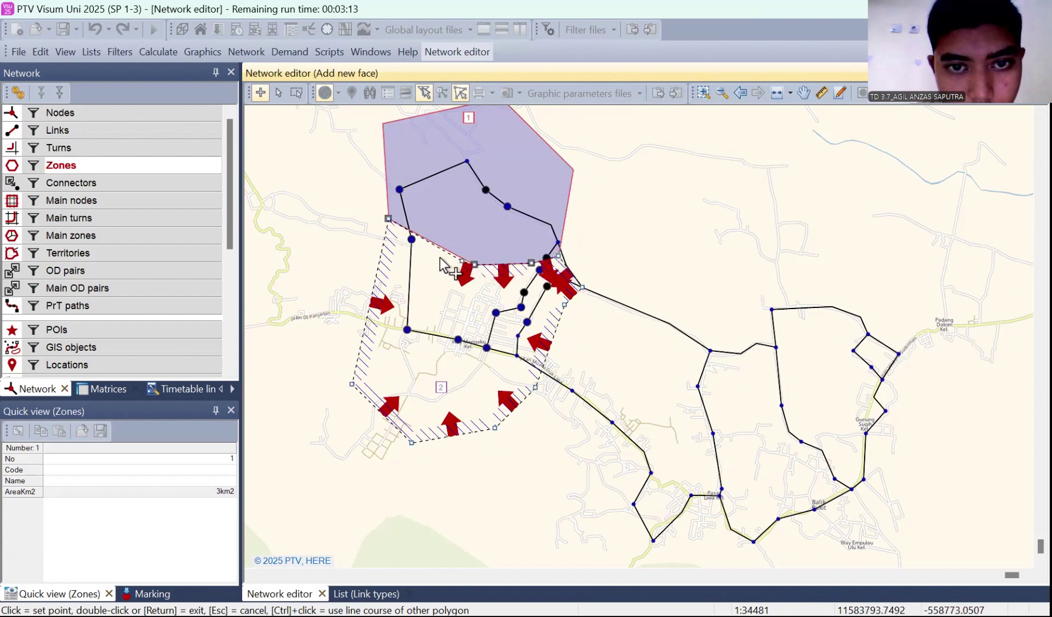
{"action": "double_click", "coordinate": [389, 220]}
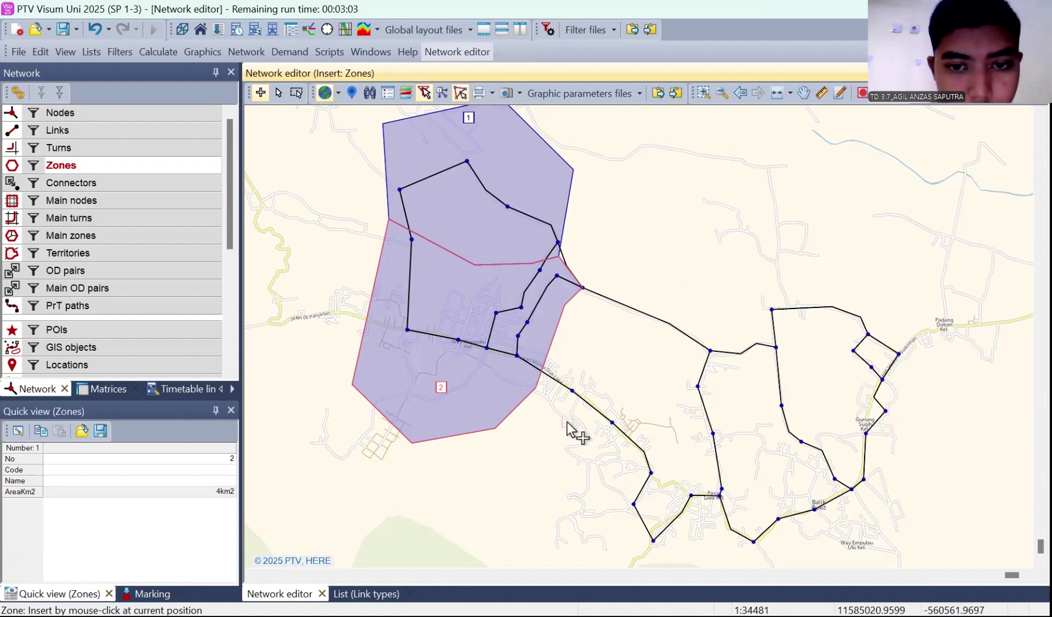
Insert a third zone in the middle of the network and start its polygon along the eastern borders of zones 1 and 2
{"action": "left_click", "coordinate": [655, 269]}
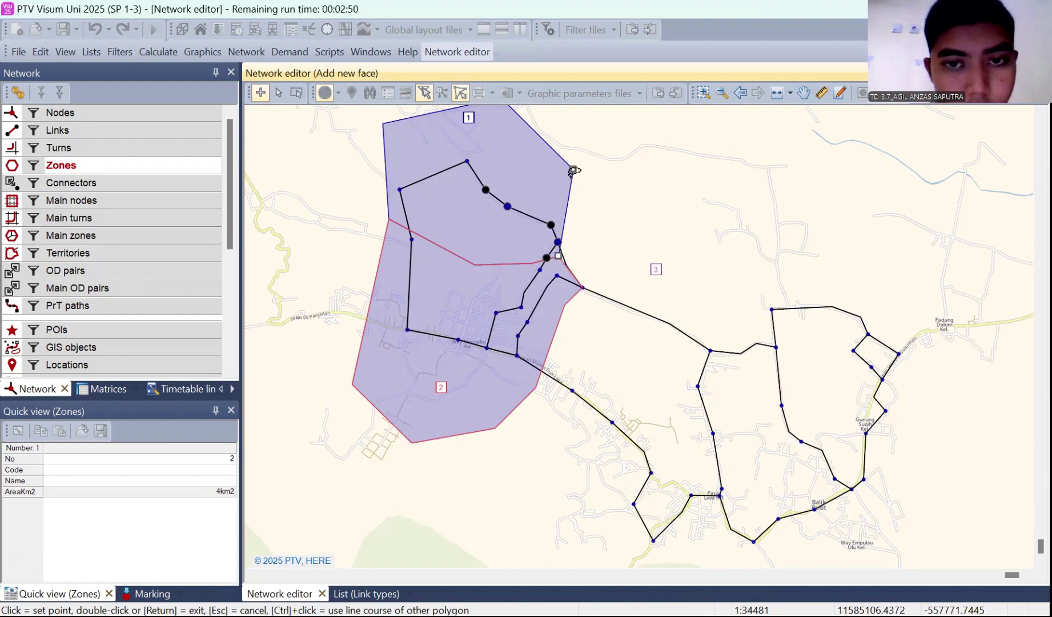
{"action": "left_click", "coordinate": [573, 170]}
{"action": "left_click", "coordinate": [560, 243]}
{"action": "left_click", "coordinate": [582, 287]}
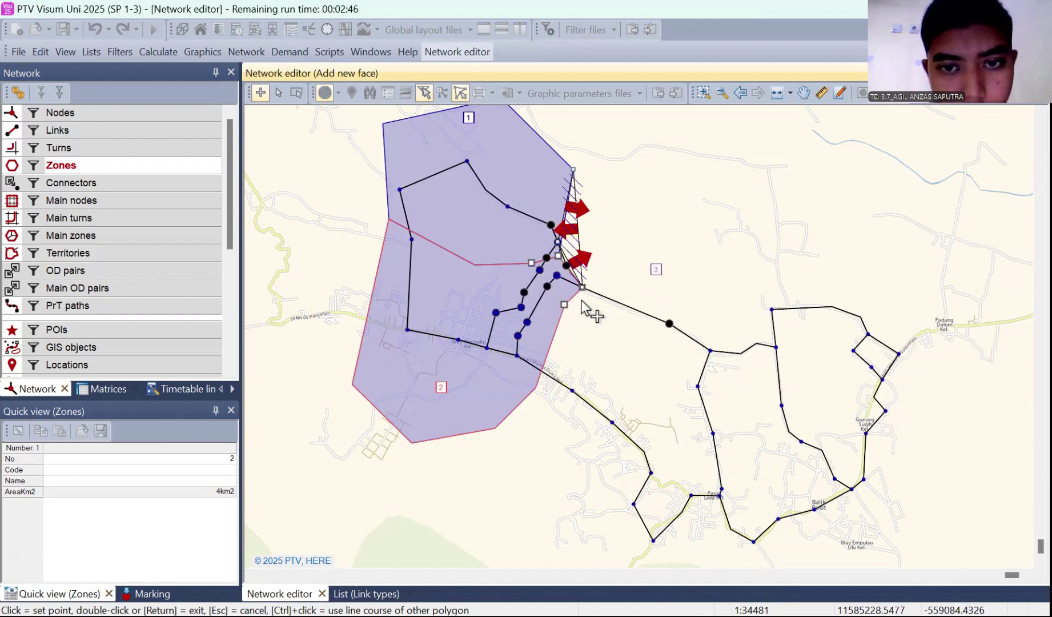
{"action": "left_click", "coordinate": [564, 305]}
{"action": "left_click", "coordinate": [535, 387]}
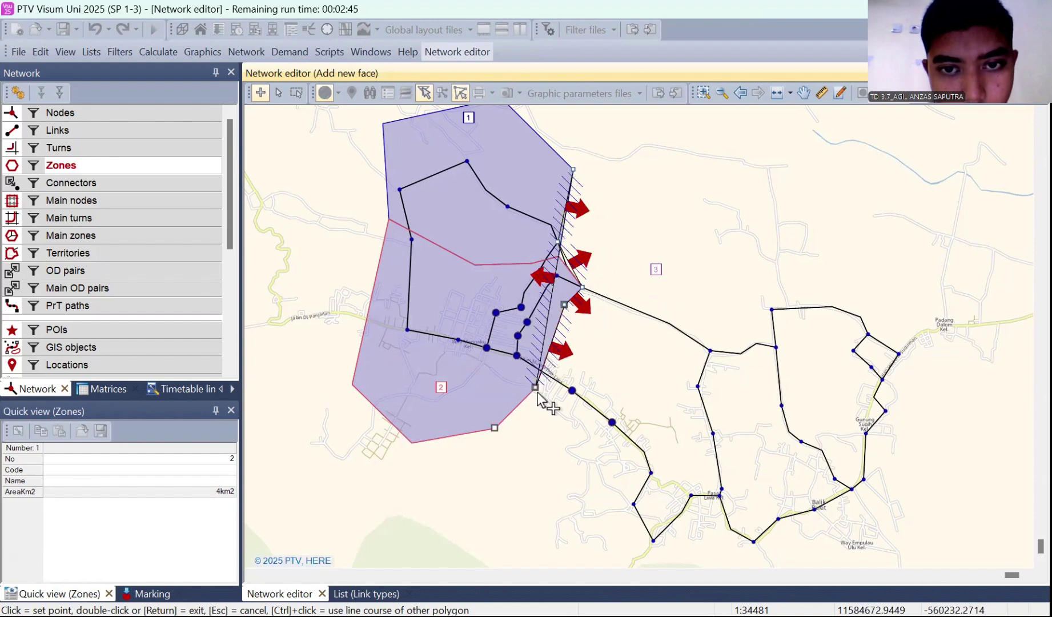
Complete zone 3's polygon south of the main road links, up past the central junction and back to zone 1's eastern corner
{"action": "left_click", "coordinate": [622, 460]}
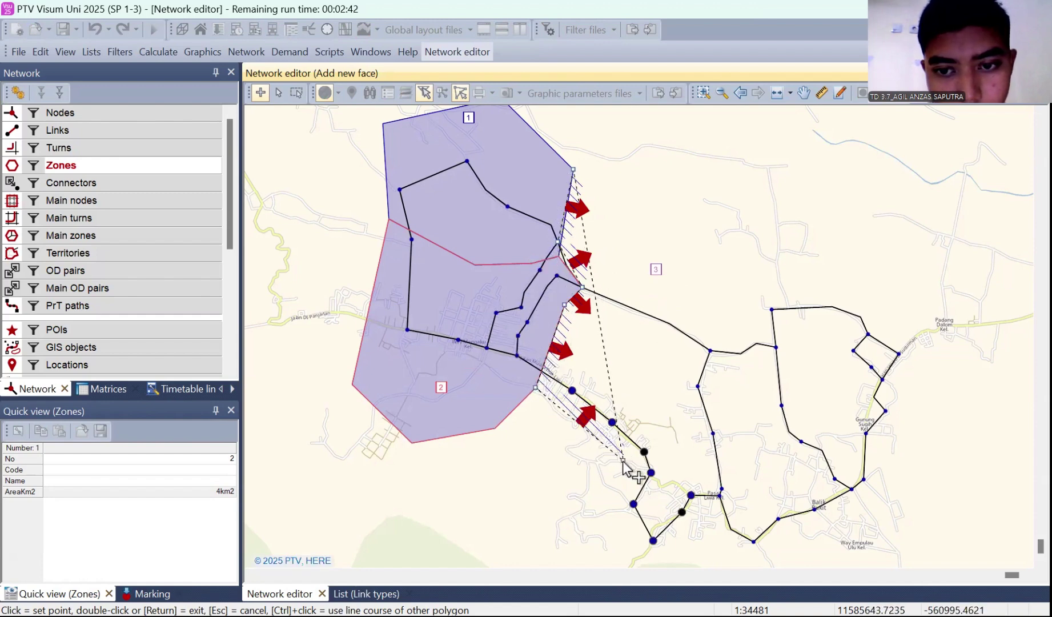
{"action": "left_click", "coordinate": [684, 456]}
{"action": "left_click", "coordinate": [719, 440]}
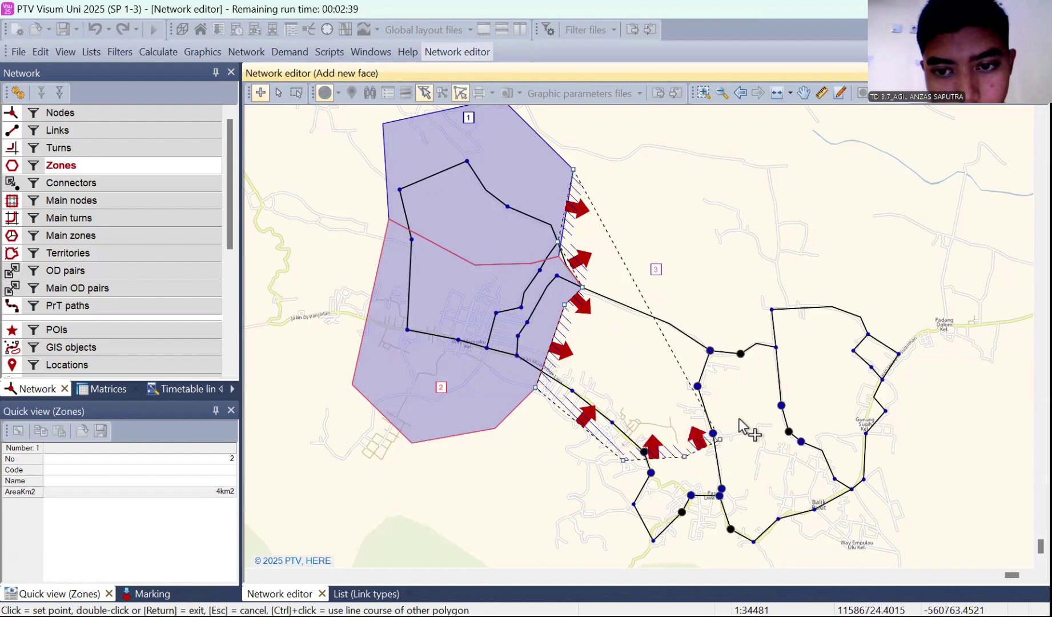
{"action": "key", "text": "BackSpace"}
{"action": "left_click", "coordinate": [711, 390]}
{"action": "left_click", "coordinate": [711, 361]}
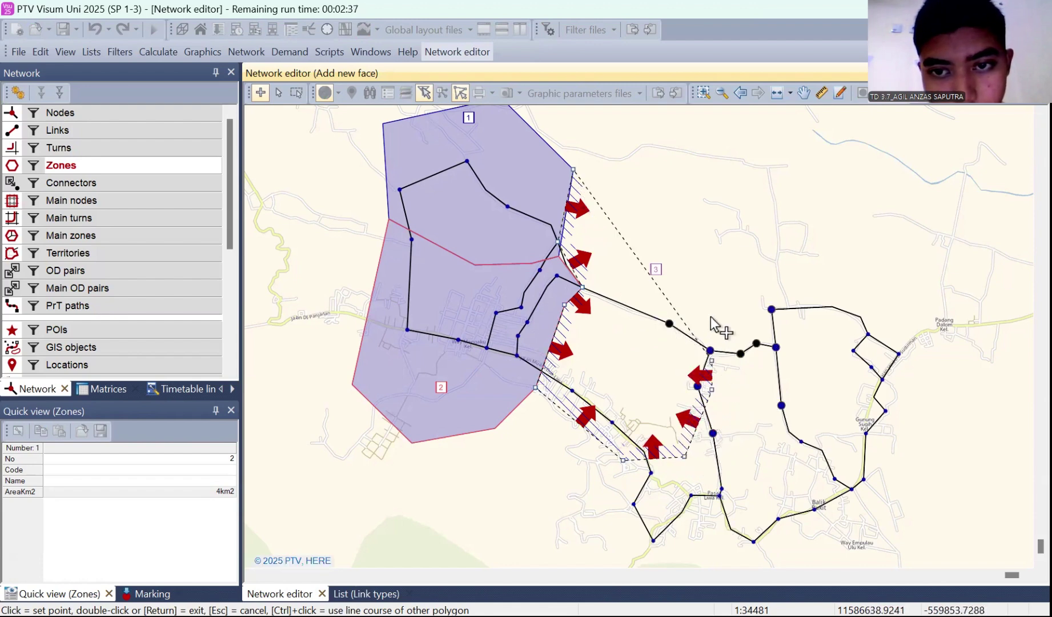
{"action": "left_click", "coordinate": [719, 280]}
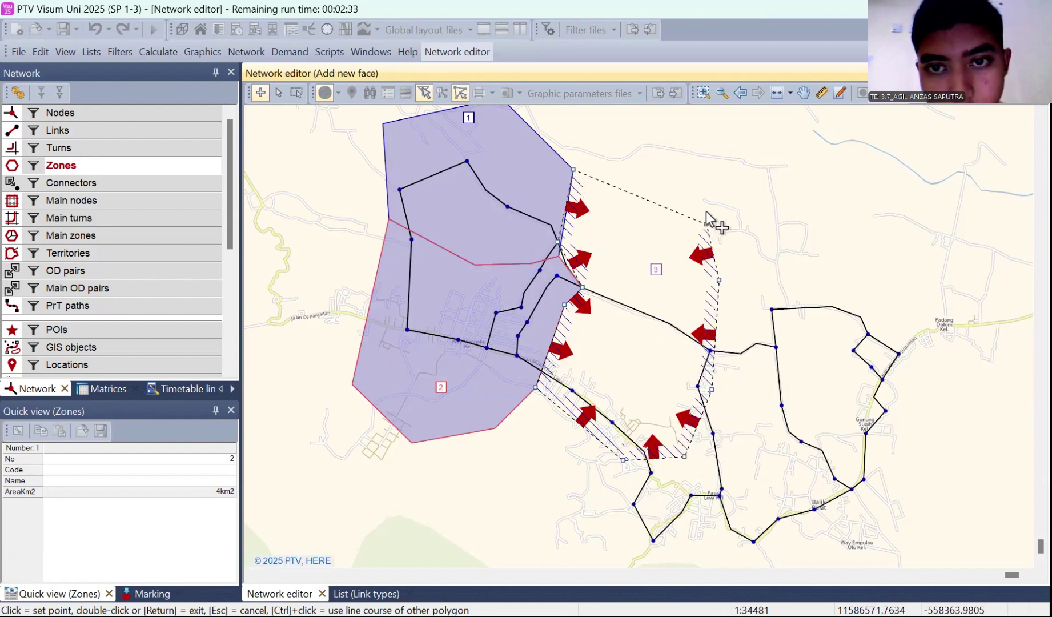
{"action": "left_click", "coordinate": [696, 195]}
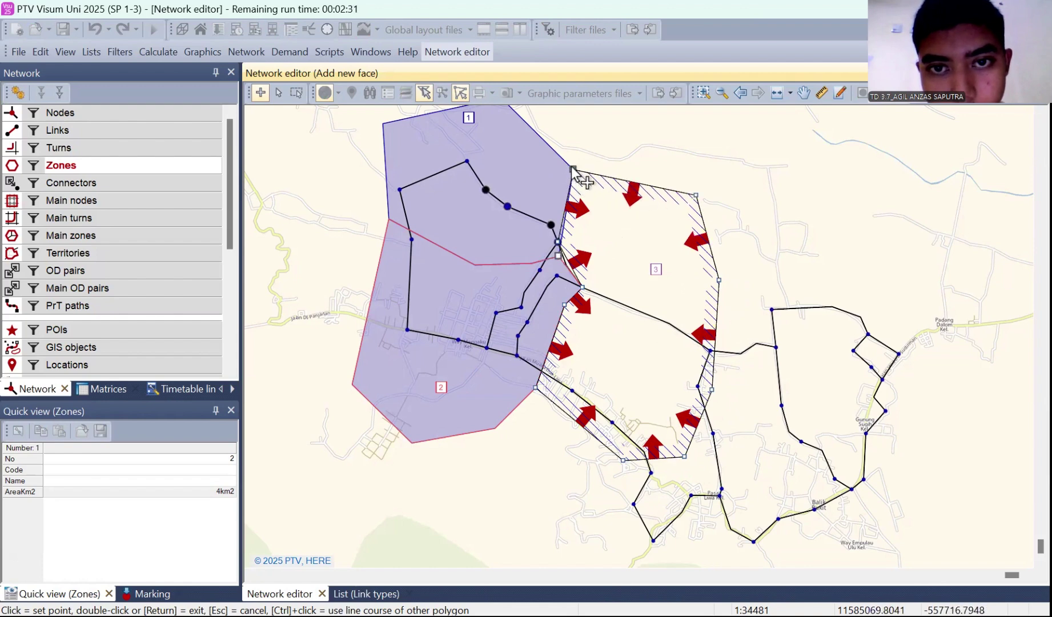
{"action": "left_click", "coordinate": [573, 168]}
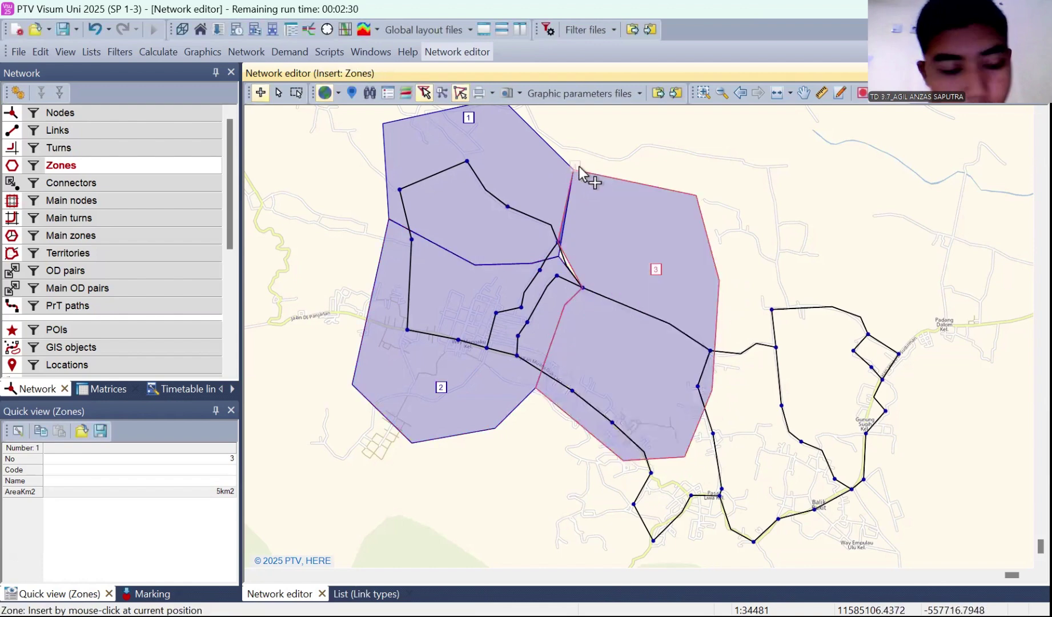
Insert a zone south of zone 3 and draw its polygon around the southern links, closing along zone 3's border
{"action": "left_click", "coordinate": [722, 429]}
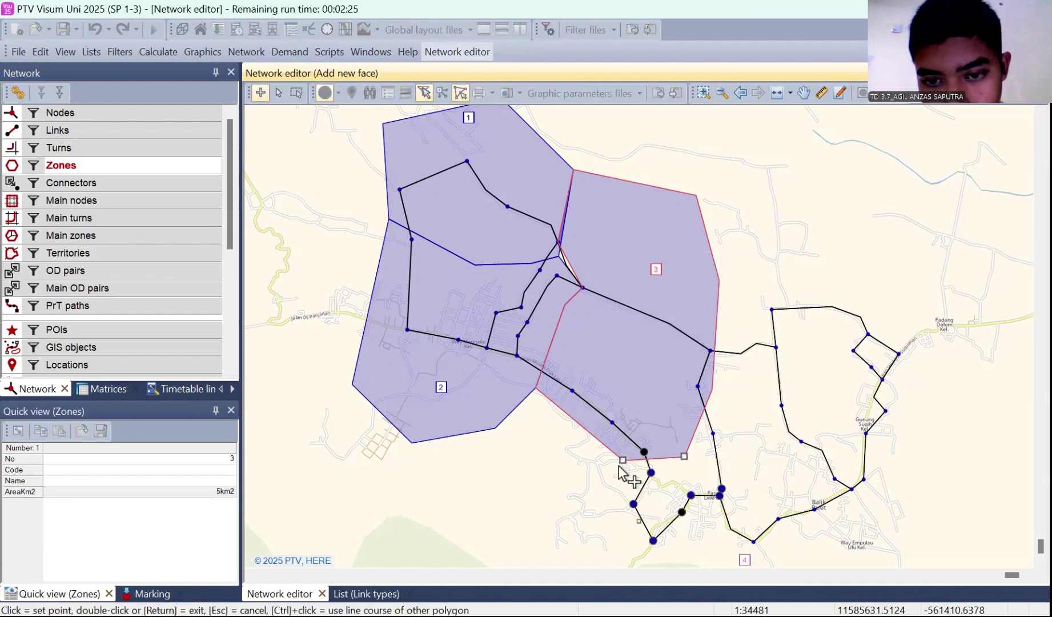
{"action": "left_click", "coordinate": [621, 460]}
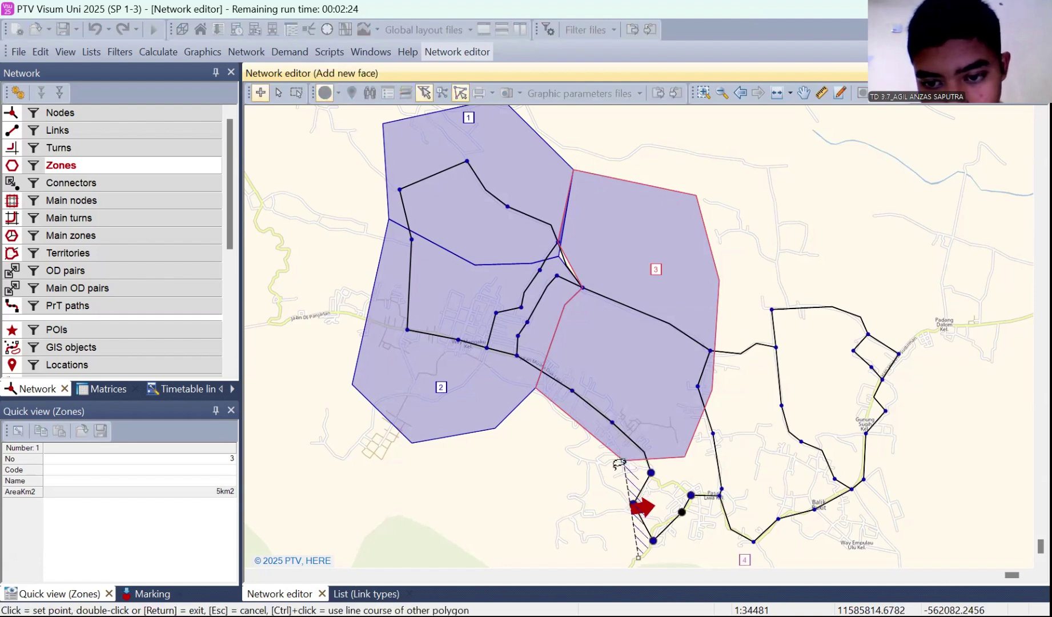
{"action": "left_click", "coordinate": [642, 559]}
{"action": "left_click", "coordinate": [784, 566]}
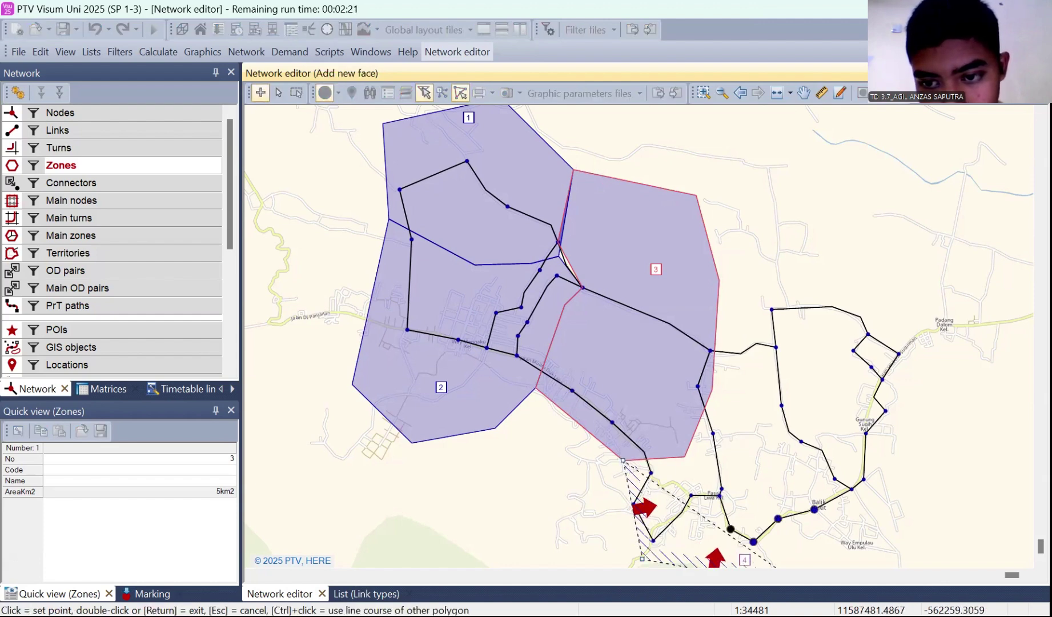
{"action": "left_click", "coordinate": [825, 512]}
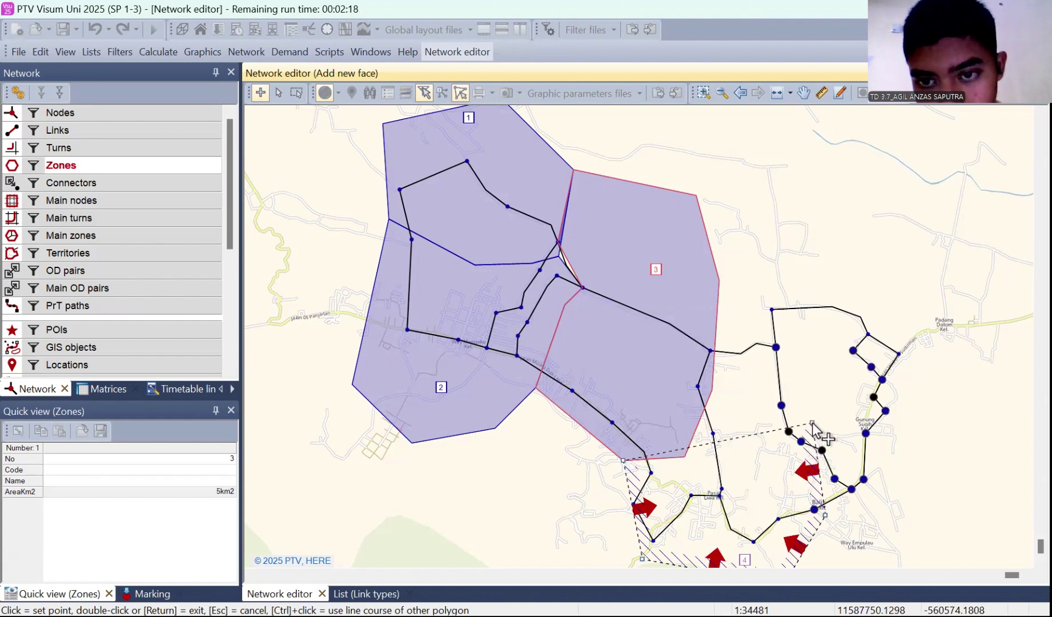
{"action": "left_click", "coordinate": [812, 423]}
{"action": "left_click", "coordinate": [768, 353]}
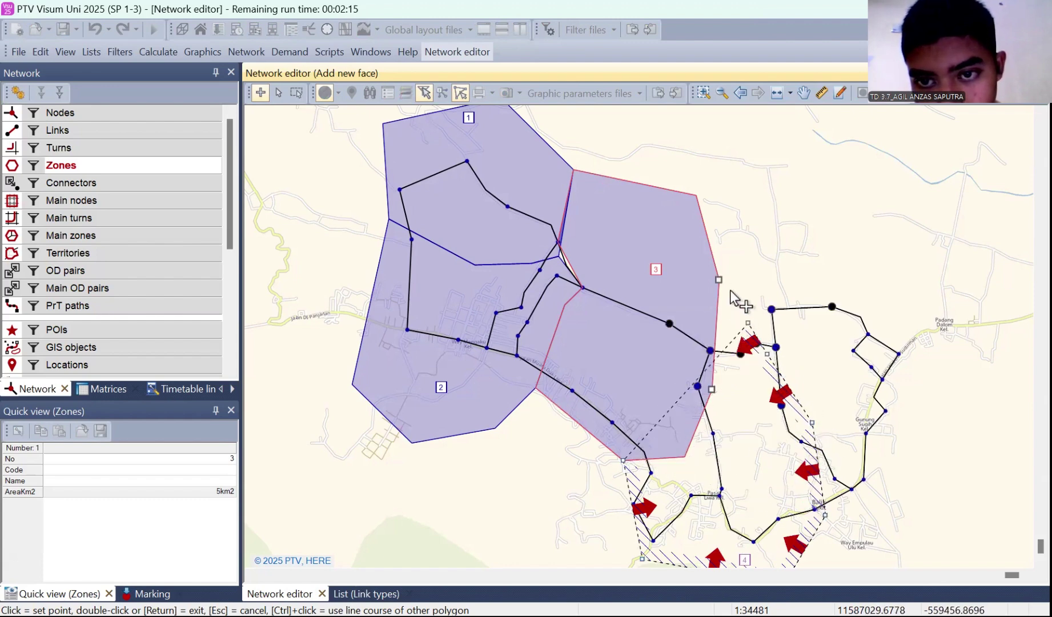
{"action": "left_click", "coordinate": [719, 279]}
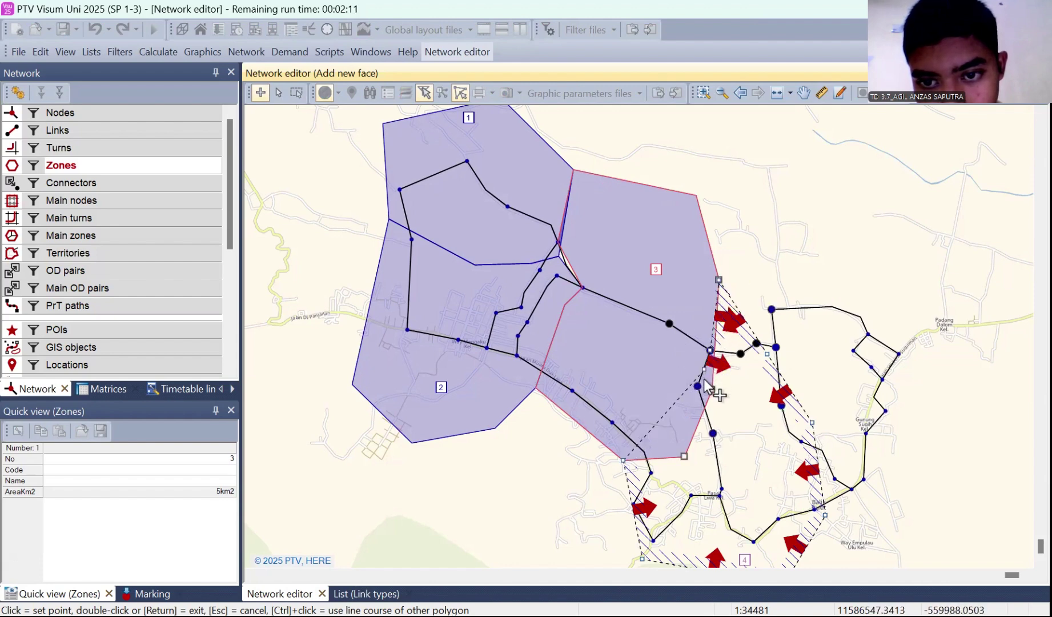
{"action": "double_click", "coordinate": [623, 460]}
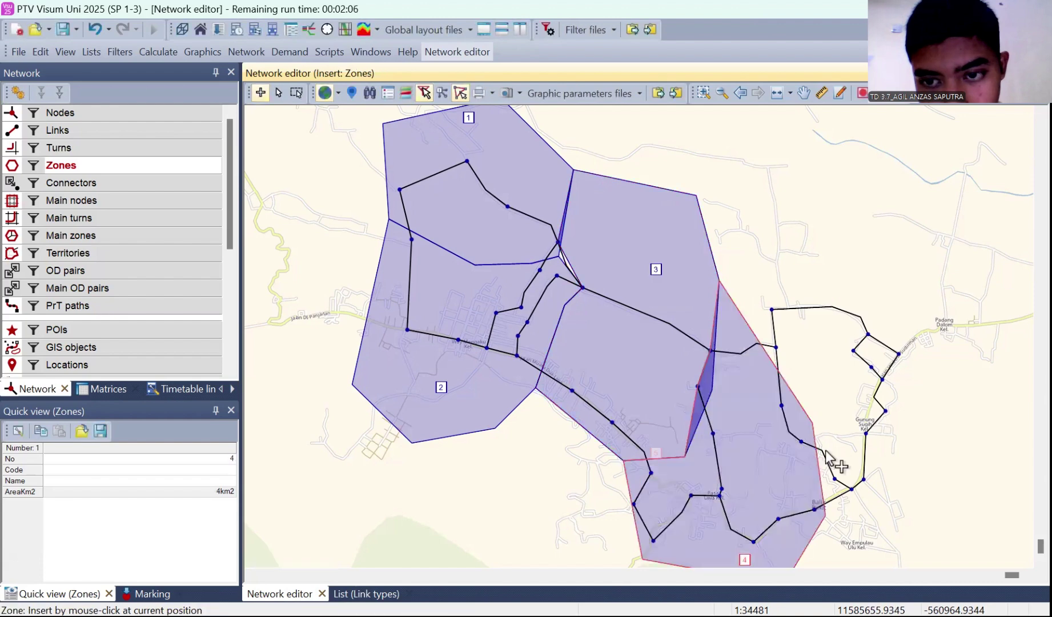
Insert a zone in the east and draw its polygon around the eastern loop, closing along zone 4's eastern border
{"action": "left_click", "coordinate": [953, 376]}
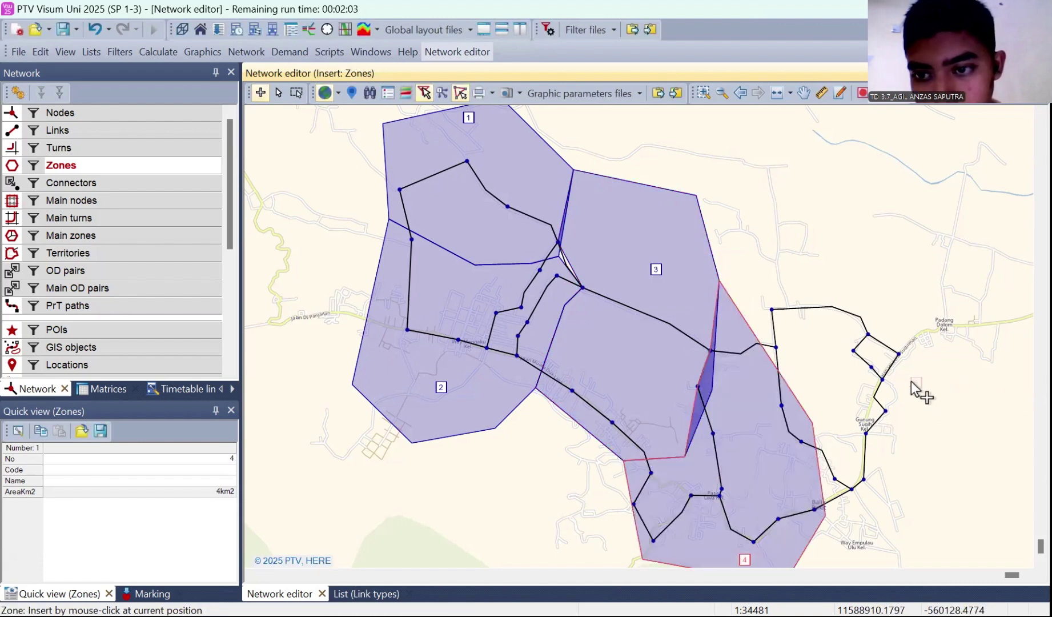
{"action": "left_click", "coordinate": [910, 376]}
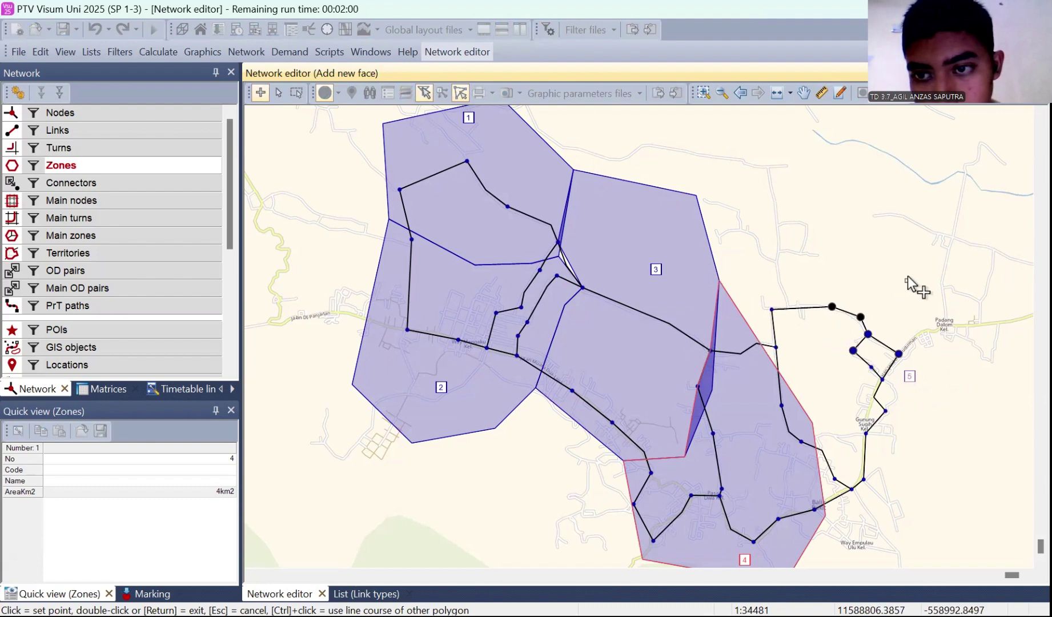
{"action": "left_click", "coordinate": [937, 474]}
{"action": "left_click", "coordinate": [972, 359]}
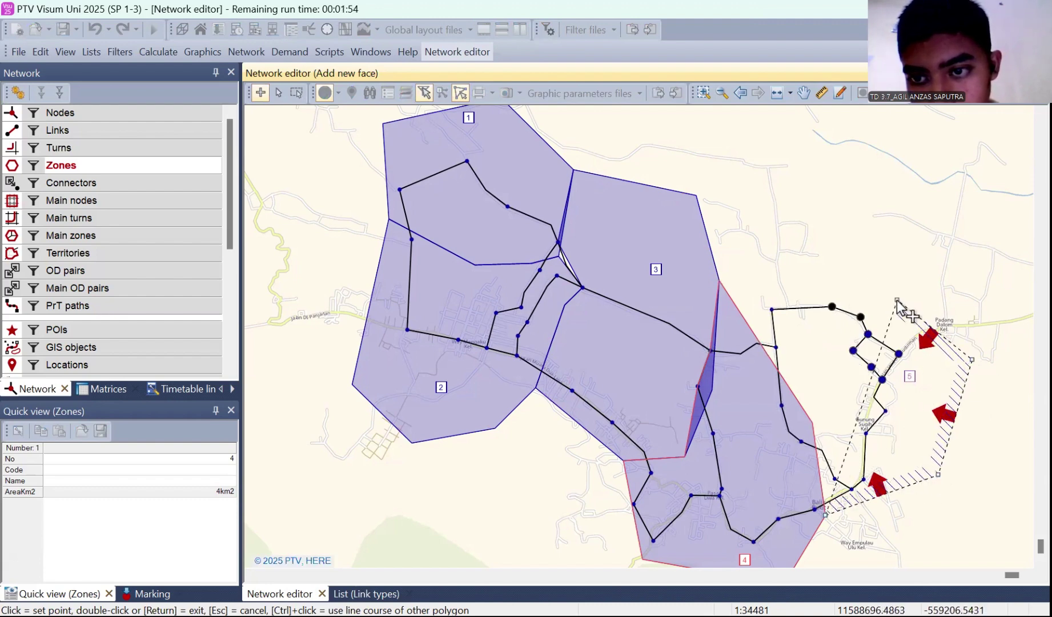
{"action": "left_click", "coordinate": [900, 297]}
{"action": "left_click", "coordinate": [803, 248]}
{"action": "left_click", "coordinate": [740, 248]}
{"action": "key", "text": "BackSpace"}
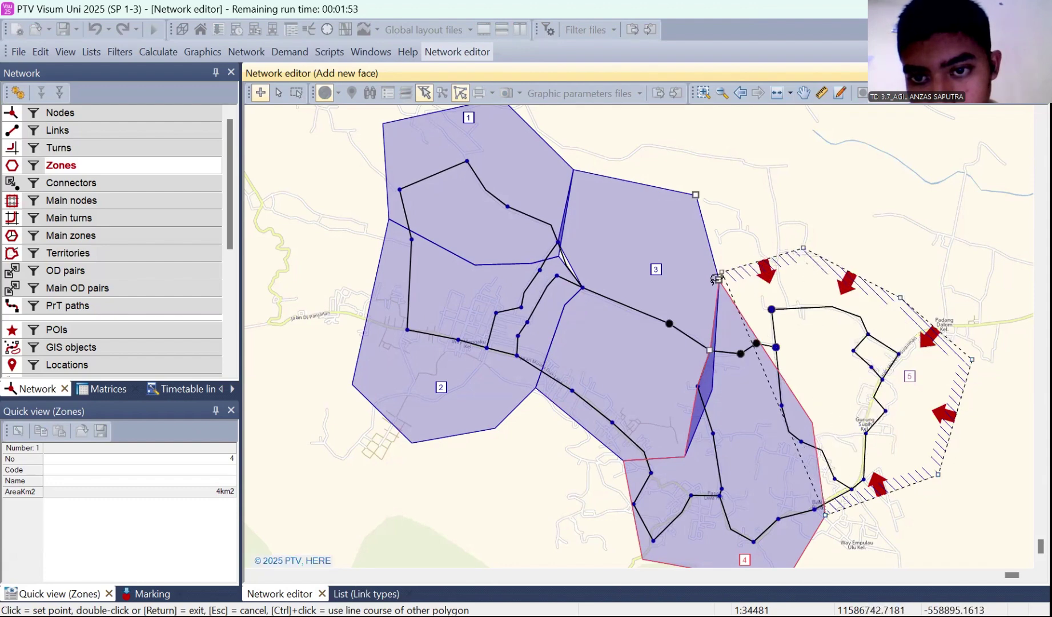
{"action": "left_click", "coordinate": [718, 280]}
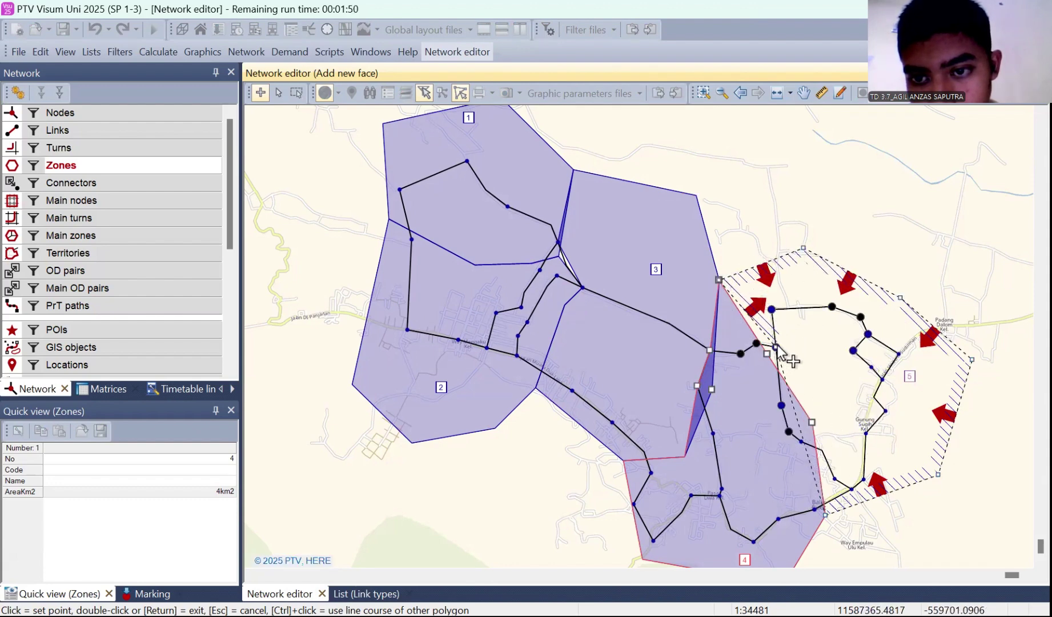
{"action": "left_click", "coordinate": [756, 343]}
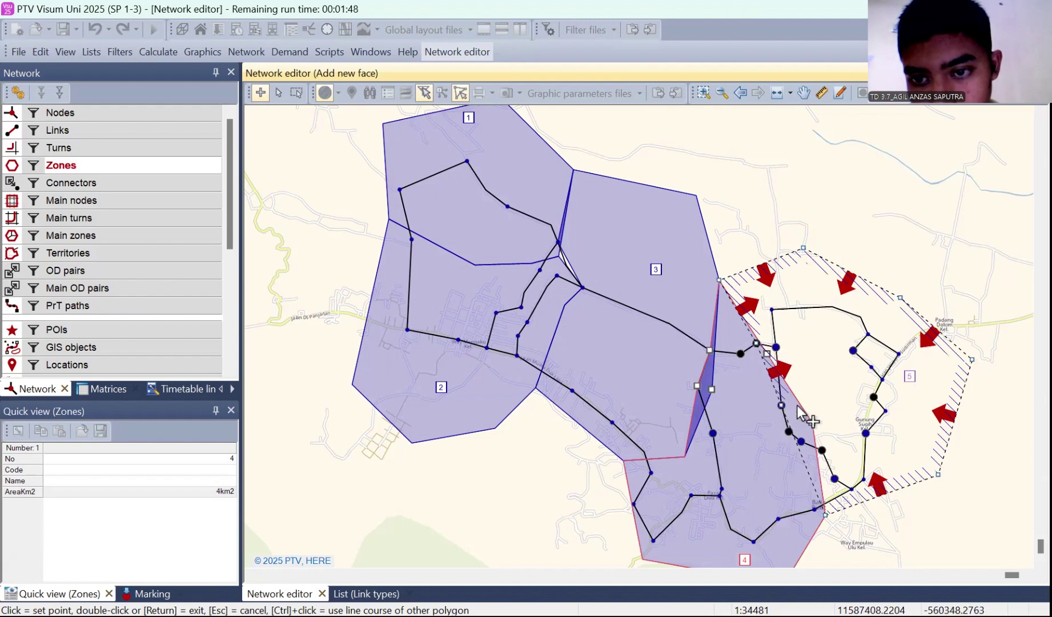
{"action": "left_click", "coordinate": [810, 422]}
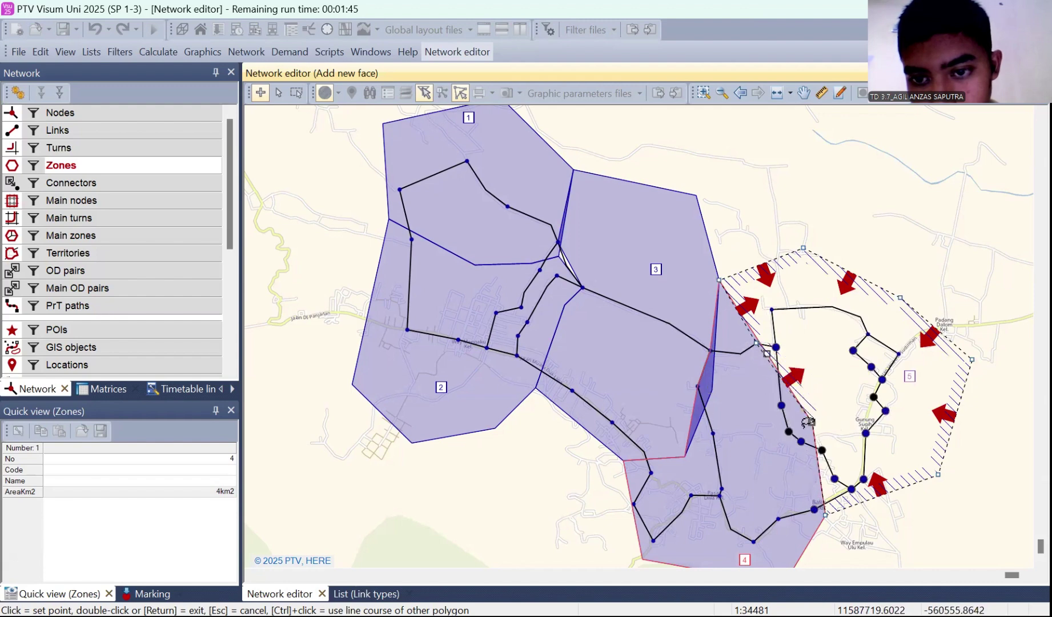
{"action": "double_click", "coordinate": [821, 475]}
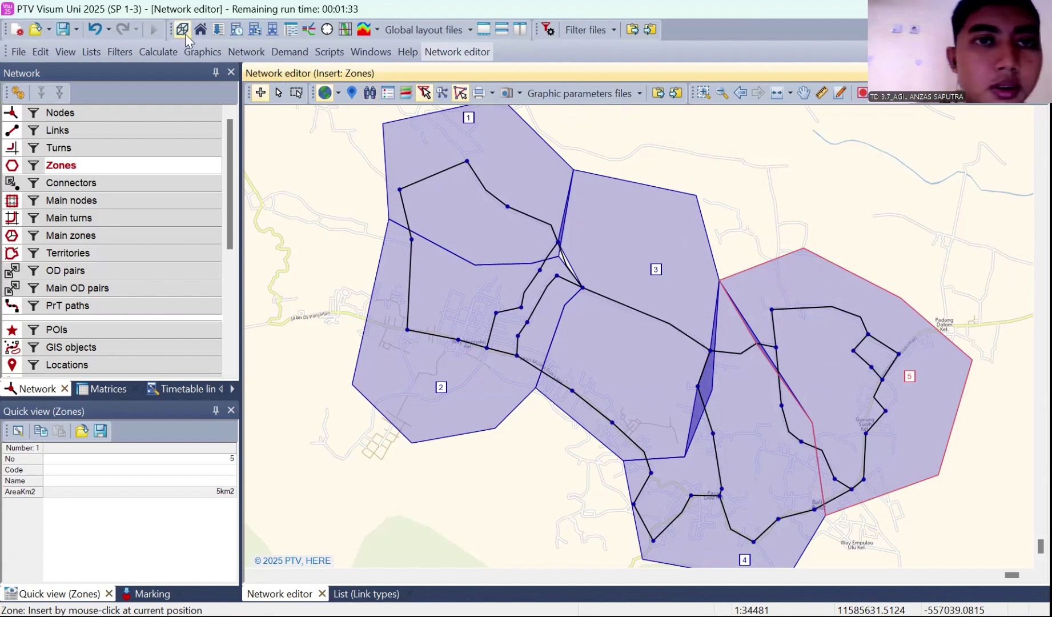
Undo the zone insertions back to before zone 3's polygon was drawn
{"action": "left_click", "coordinate": [95, 30]}
{"action": "left_click", "coordinate": [95, 30]}
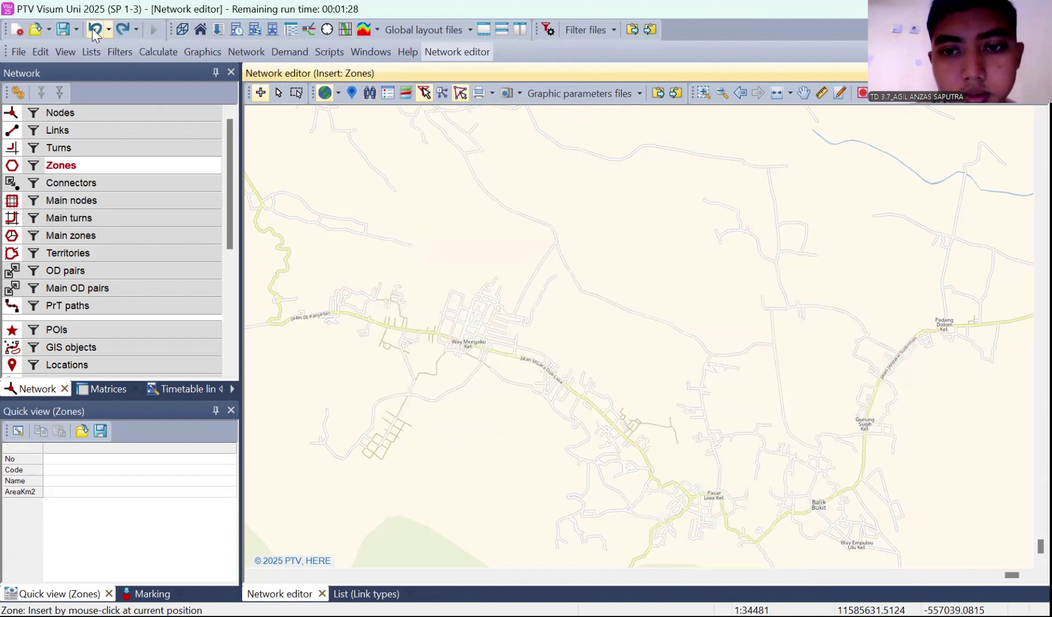
{"action": "left_click", "coordinate": [93, 30]}
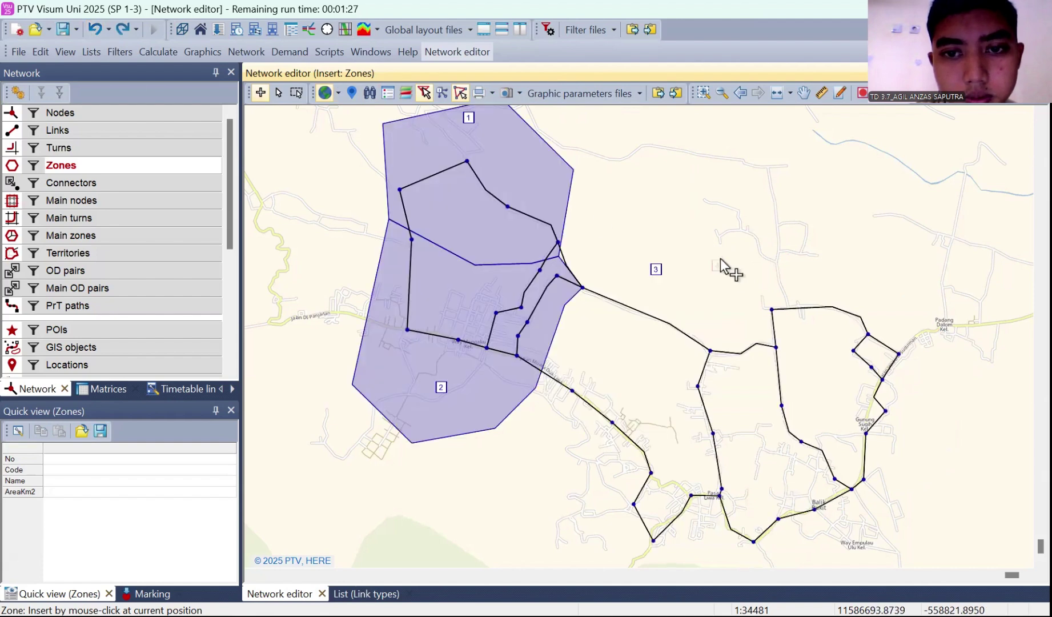
Insert a zone at the central junction and draw its polygon northeast of it, following the eastern borders of zones 1 and 2
{"action": "left_click", "coordinate": [581, 297]}
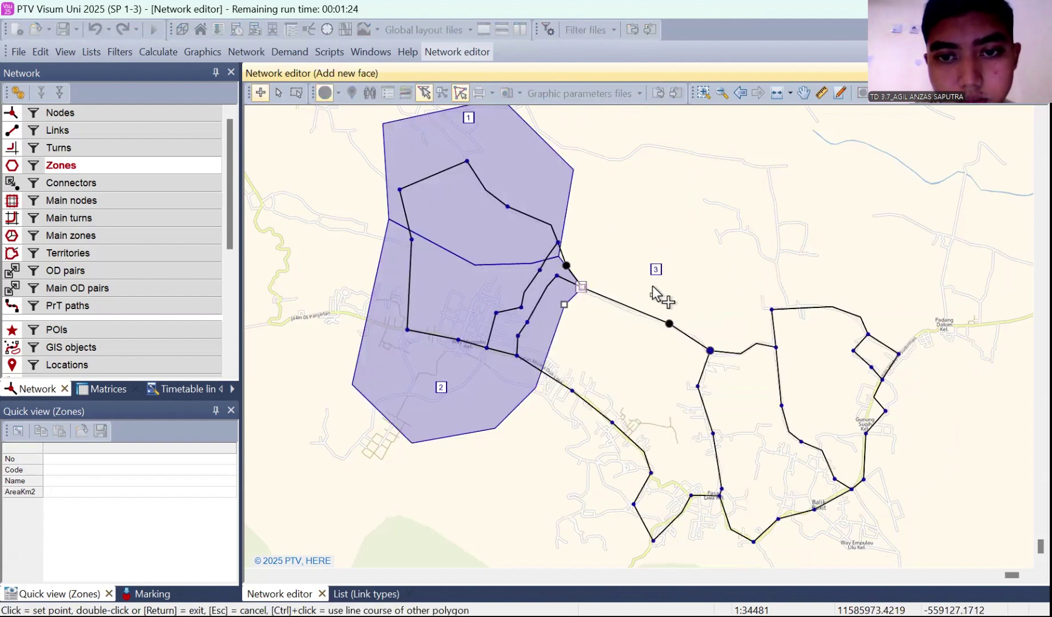
{"action": "left_click", "coordinate": [701, 293]}
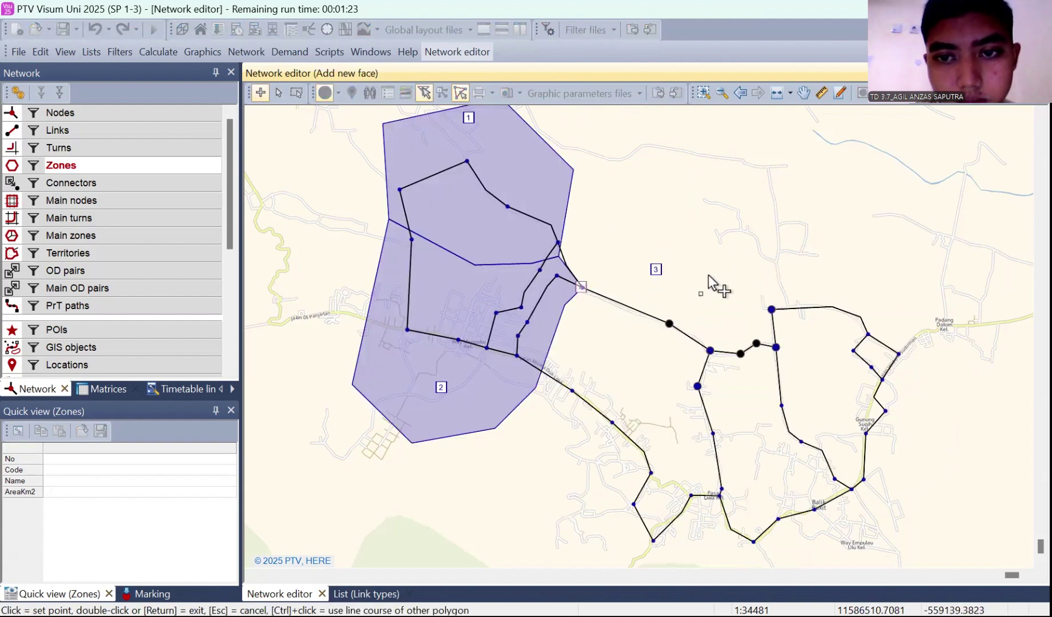
{"action": "left_click", "coordinate": [720, 223]}
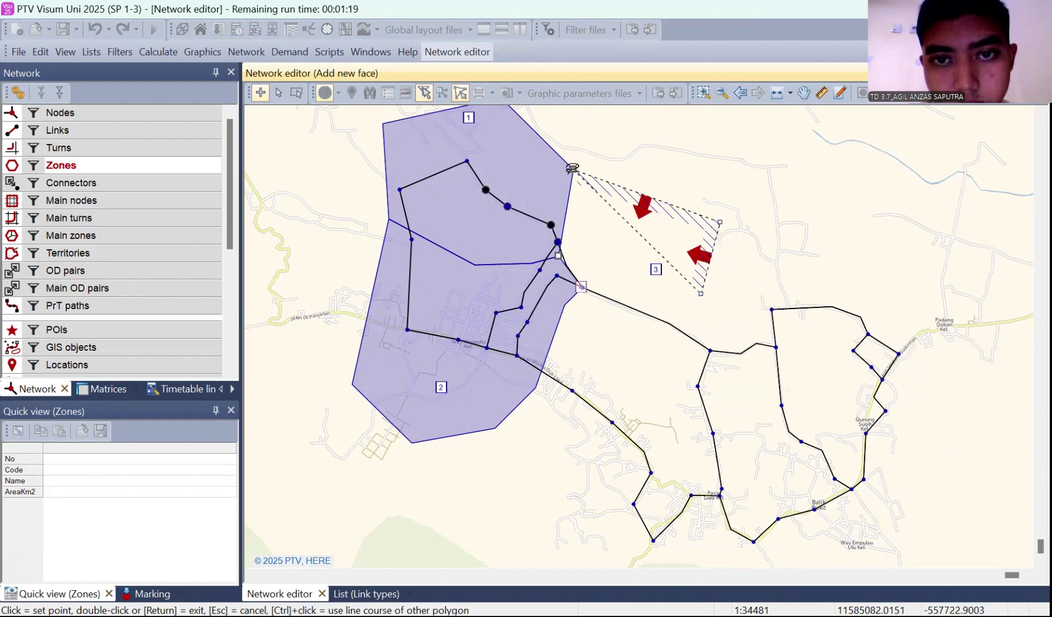
{"action": "left_click", "coordinate": [573, 169]}
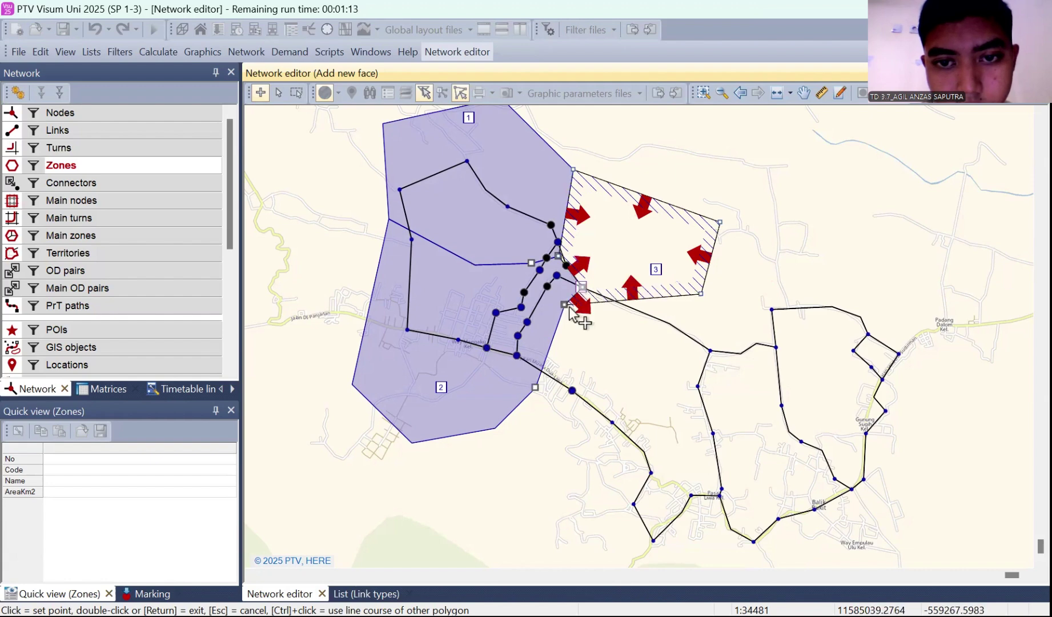
{"action": "left_click", "coordinate": [535, 386]}
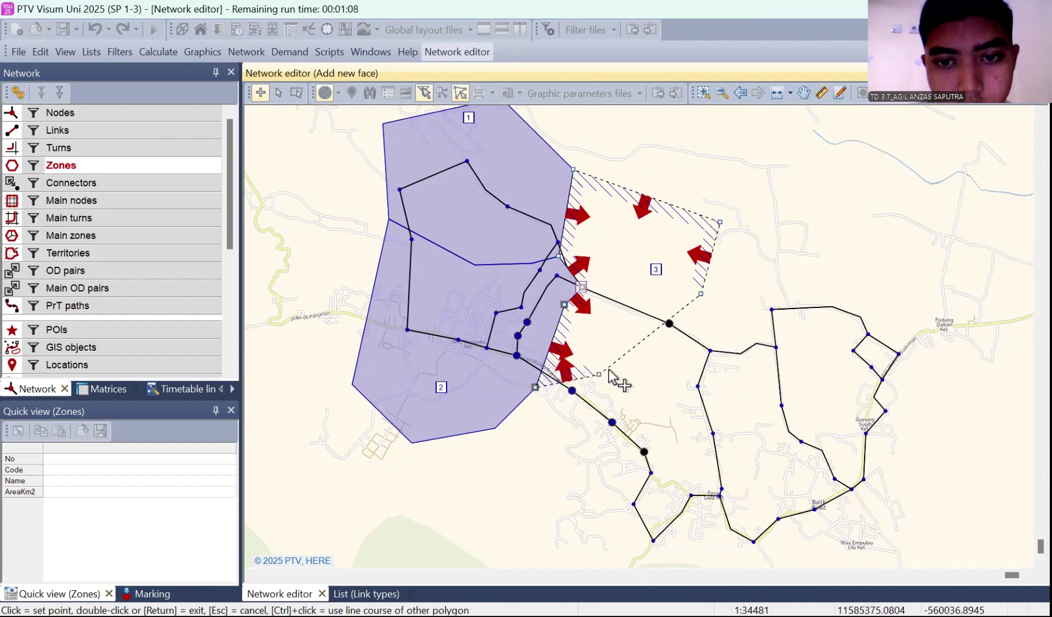
{"action": "double_click", "coordinate": [701, 296]}
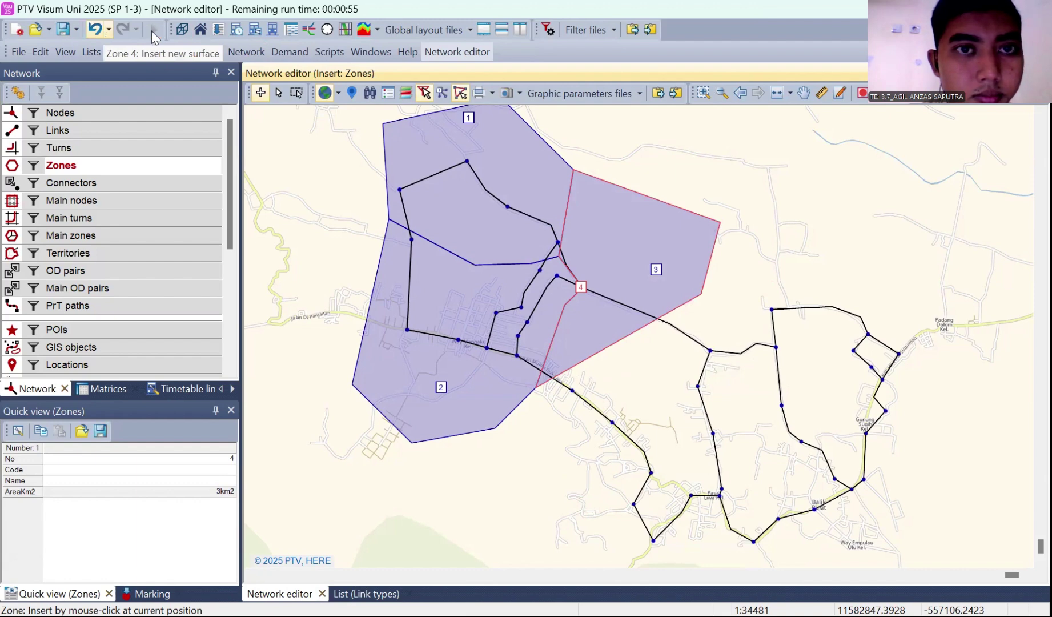
Save the network as version file TUGAS BESAR UAS in the Downloads folder
{"action": "left_click", "coordinate": [19, 52]}
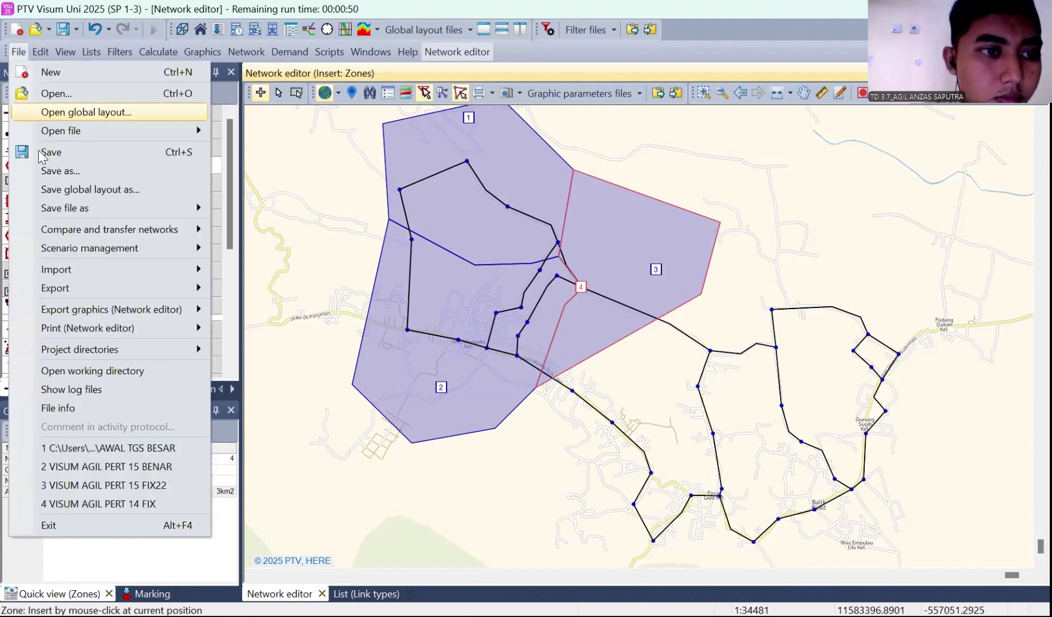
{"action": "left_click", "coordinate": [92, 171]}
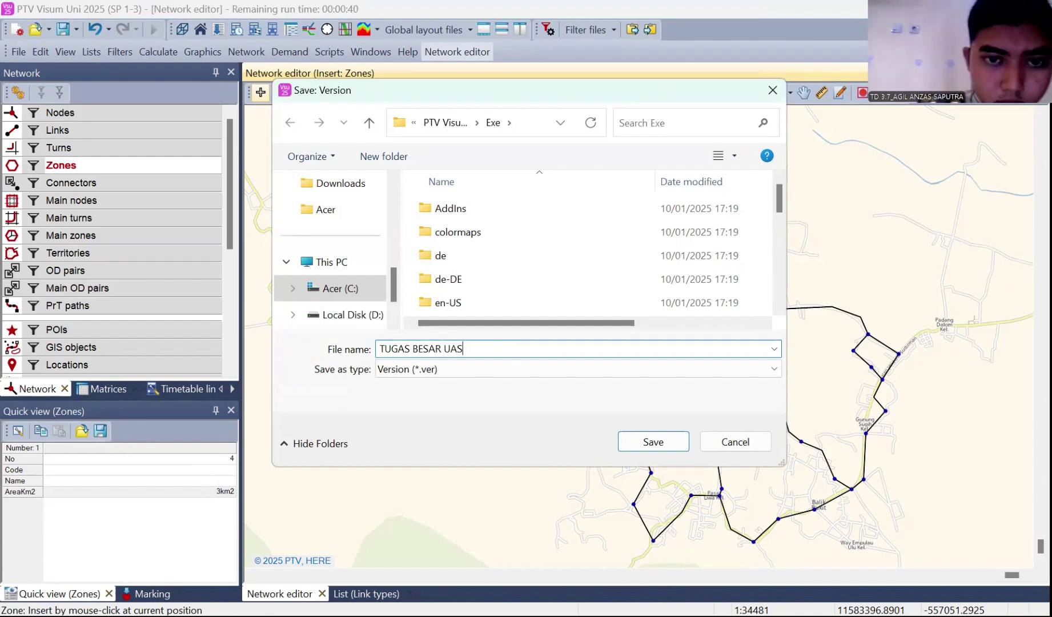
{"action": "left_click", "coordinate": [343, 288]}
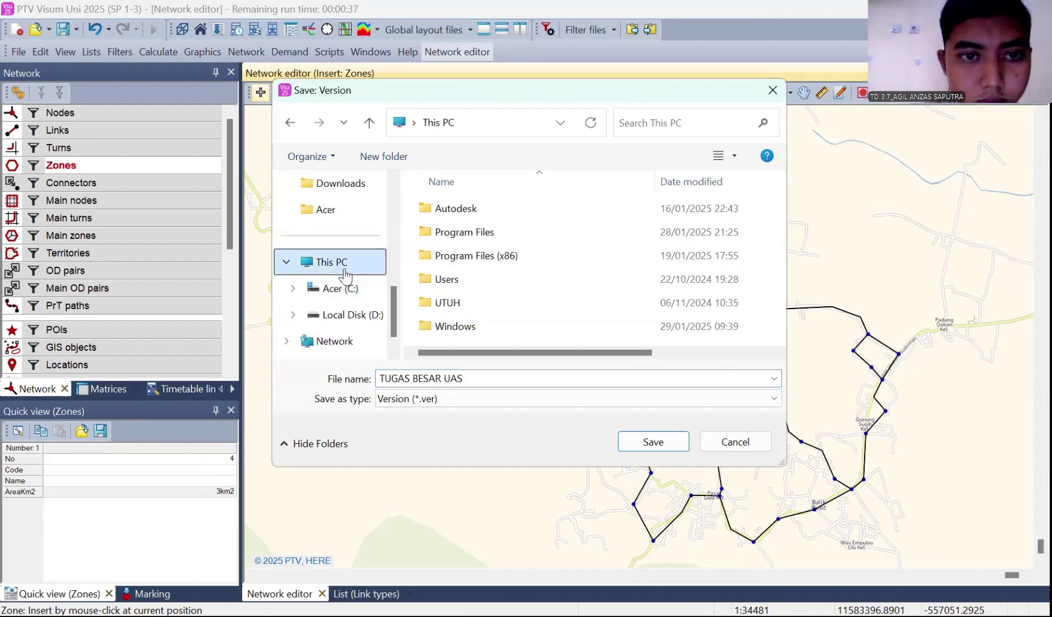
{"action": "left_click", "coordinate": [340, 264]}
{"action": "left_click", "coordinate": [343, 184]}
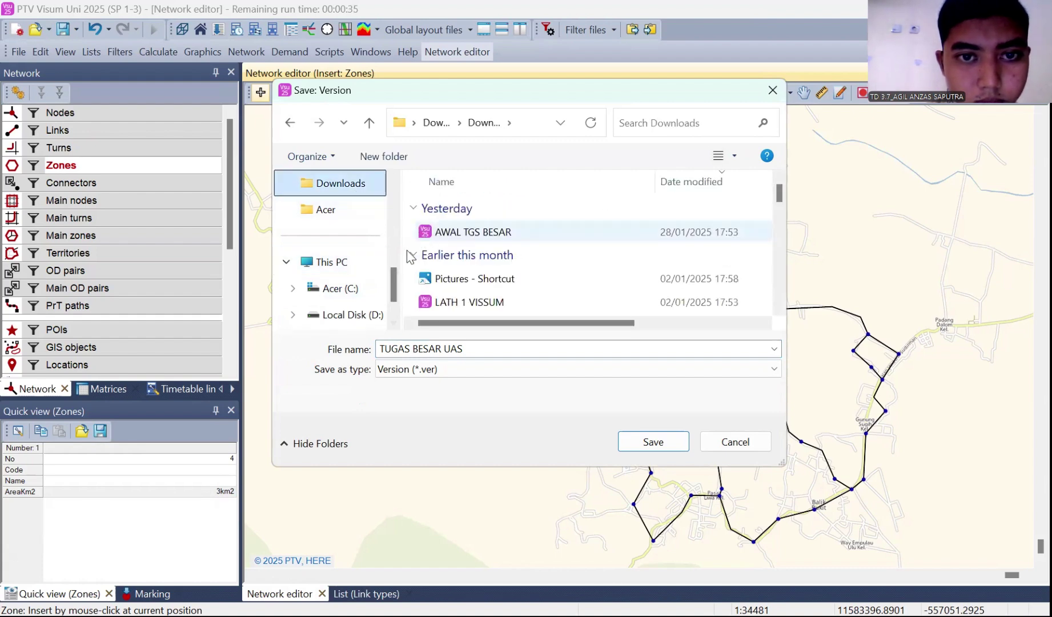
{"action": "left_click", "coordinate": [629, 447]}
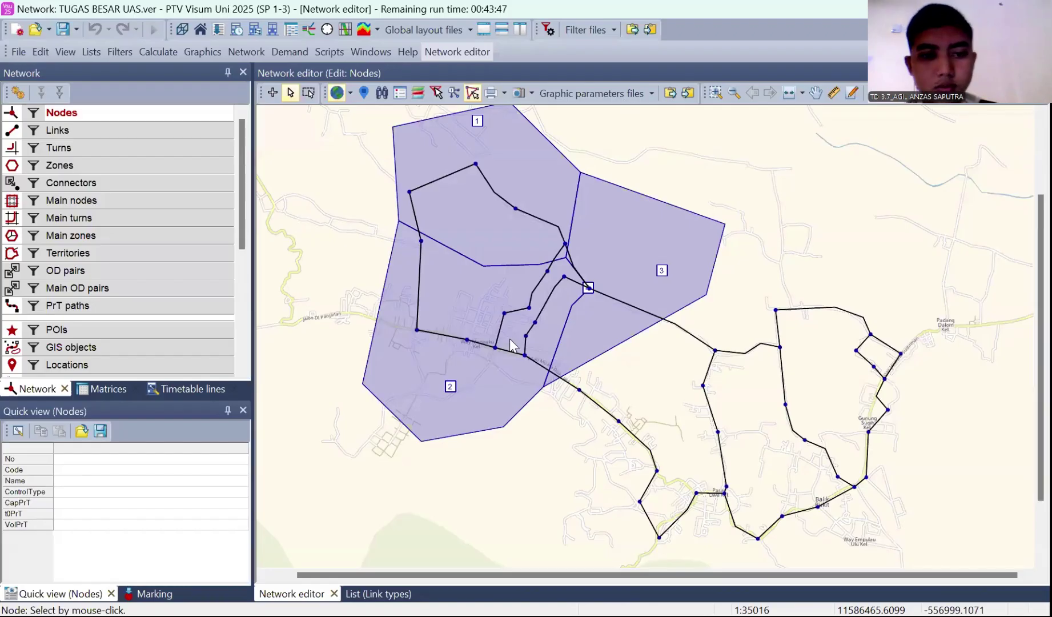
Make zones the active network object and open the list of all zones
{"action": "left_click", "coordinate": [112, 147]}
{"action": "left_click", "coordinate": [120, 164]}
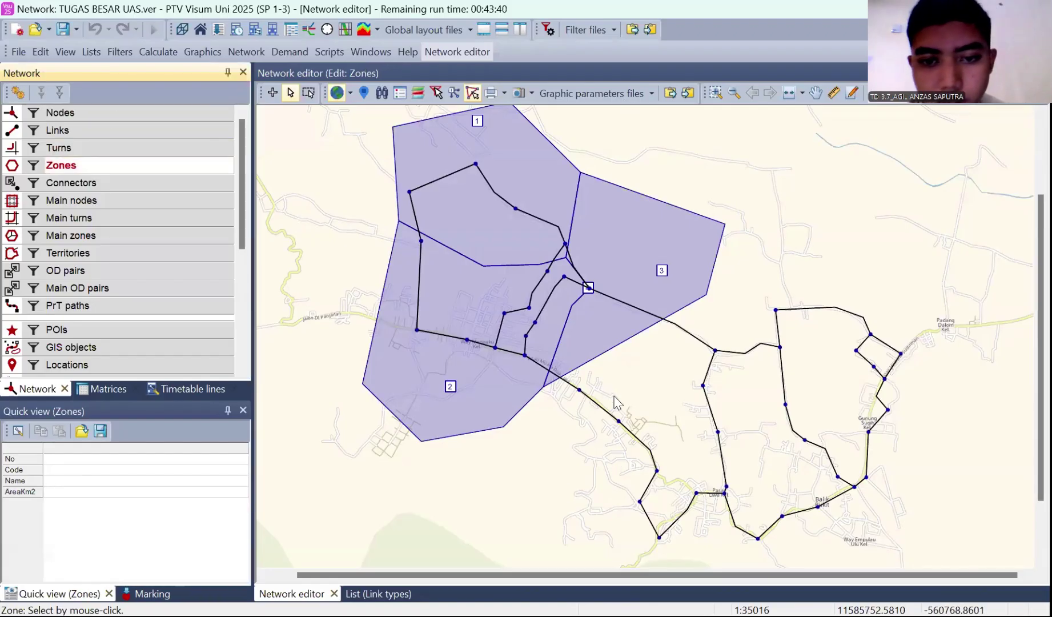
{"action": "left_click", "coordinate": [271, 93]}
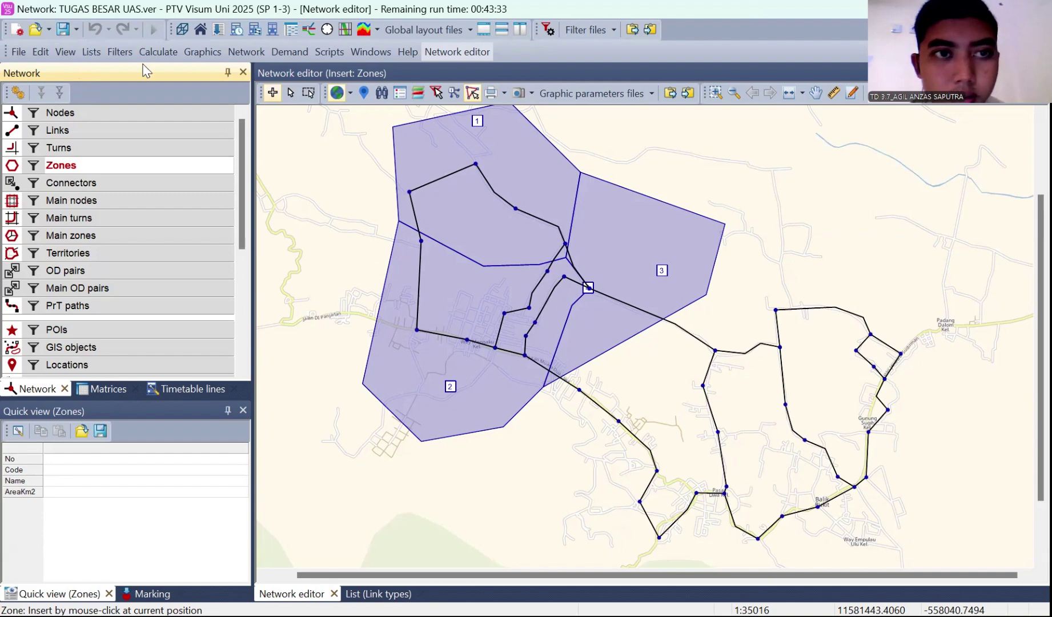
{"action": "right_click", "coordinate": [207, 164]}
{"action": "left_click", "coordinate": [269, 237]}
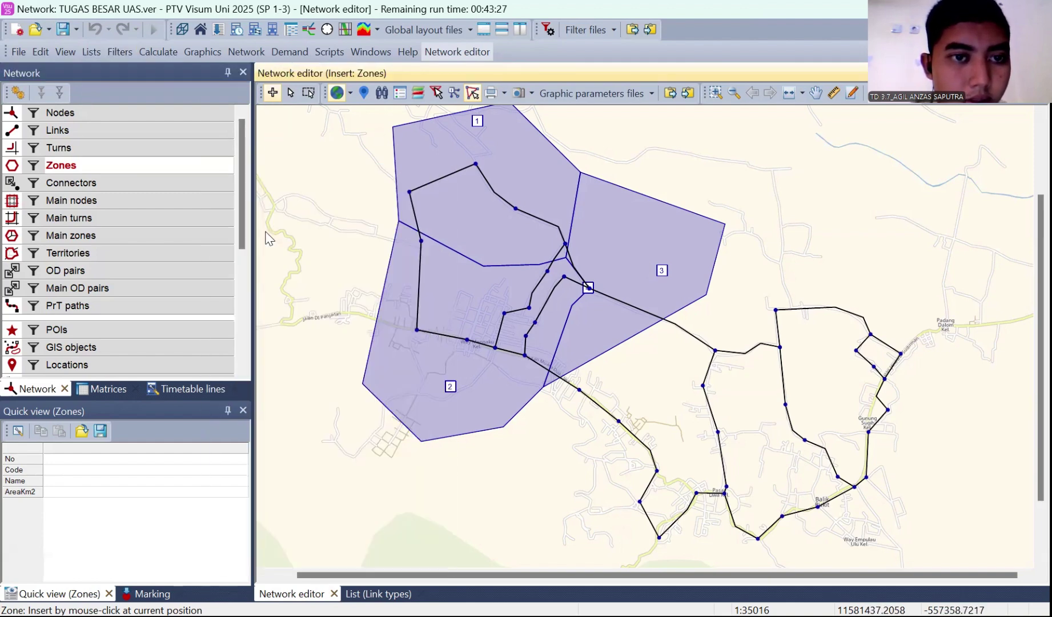
Delete zones 3 and 4 from the zone list
{"action": "left_click", "coordinate": [299, 144]}
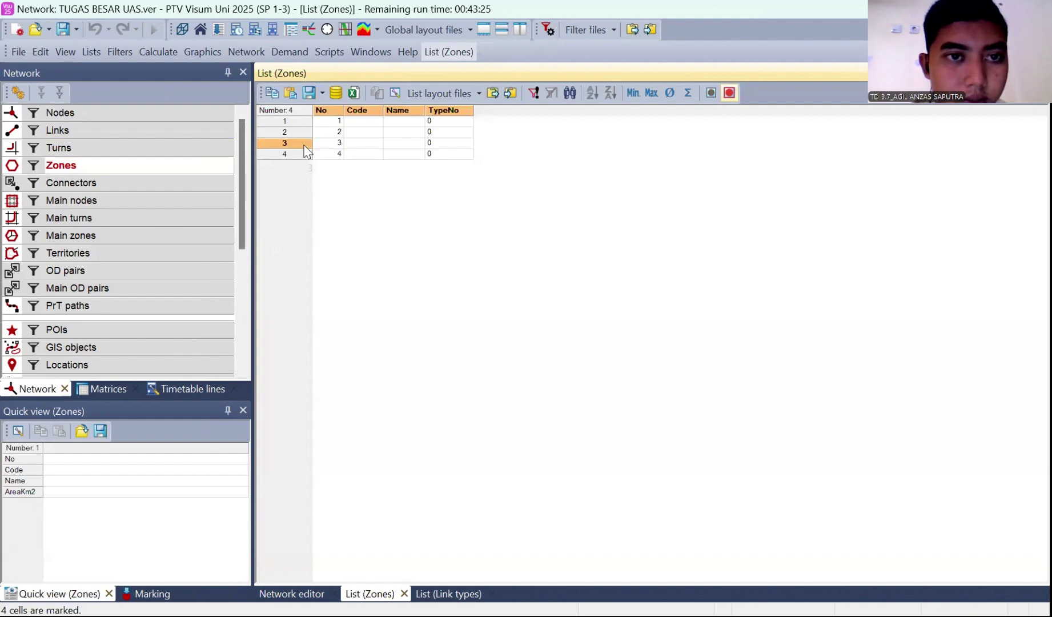
{"action": "key", "text": "Delete"}
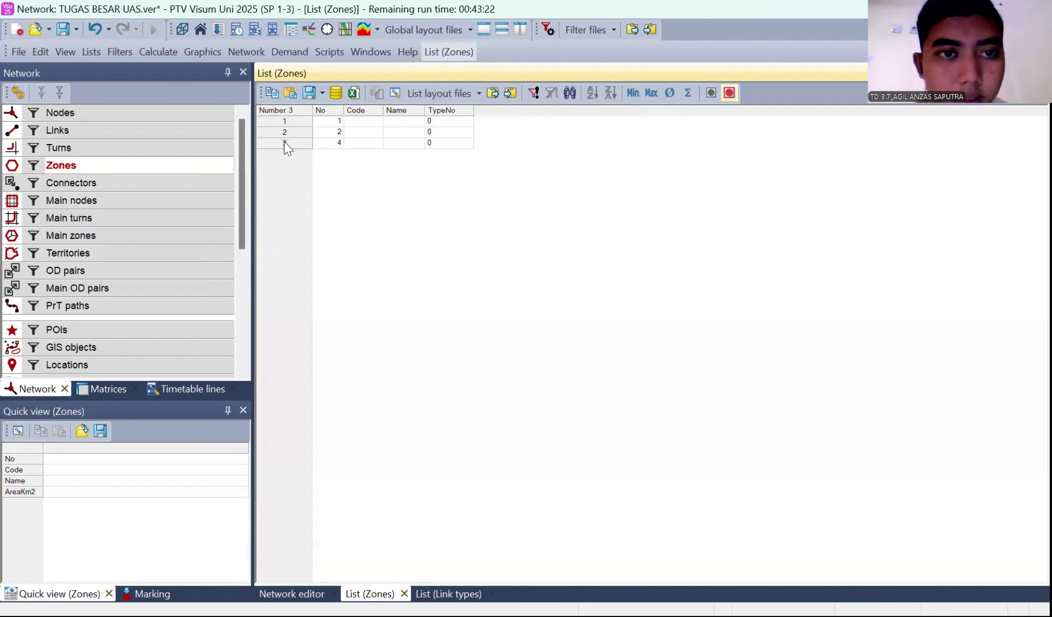
{"action": "left_click", "coordinate": [289, 142]}
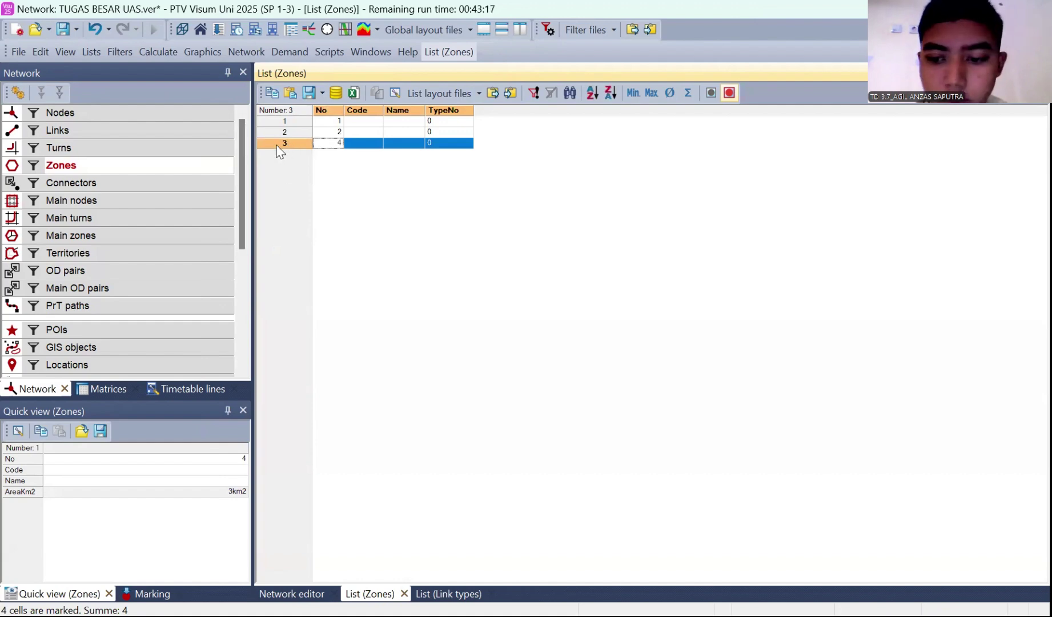
{"action": "key", "text": "Delete"}
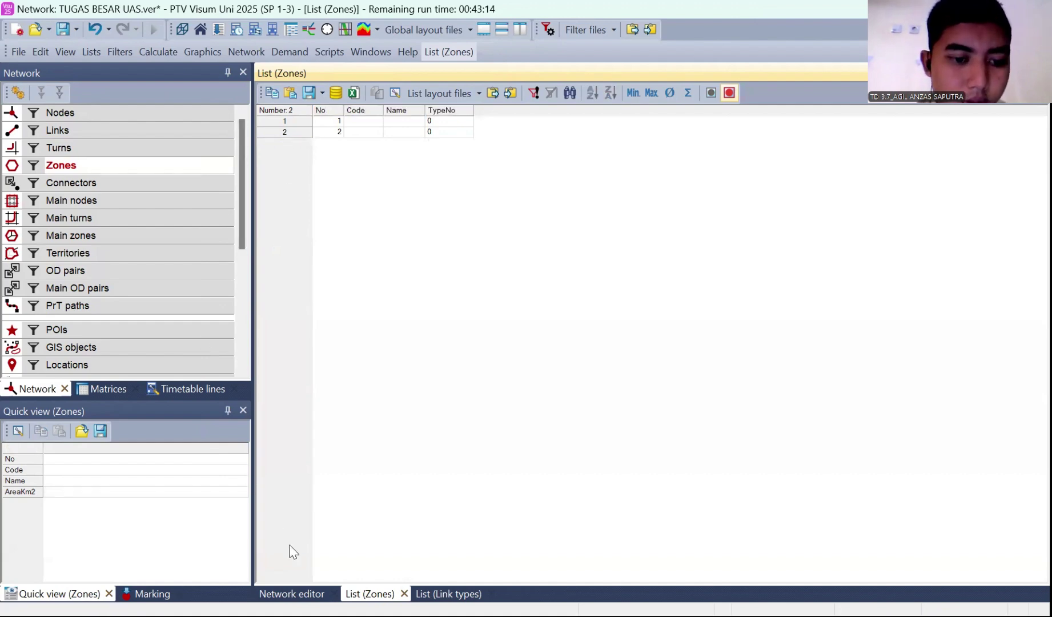
Insert a zone south of the central junction and draw its polygon around the southern roads, closing it along zone 2's southeastern border
{"action": "left_click", "coordinate": [291, 593]}
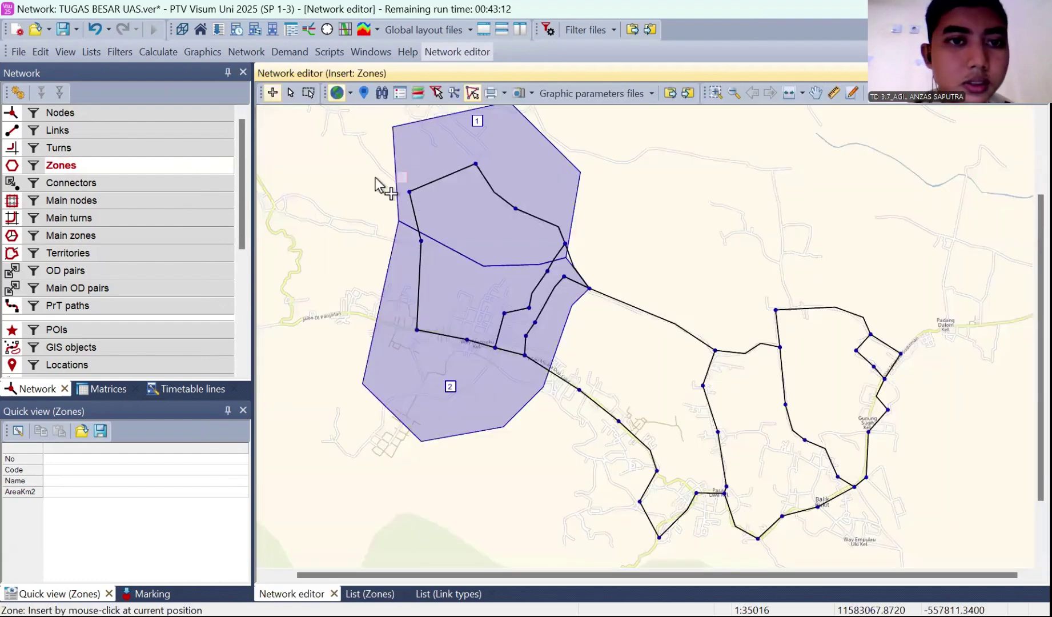
{"action": "left_click", "coordinate": [705, 534]}
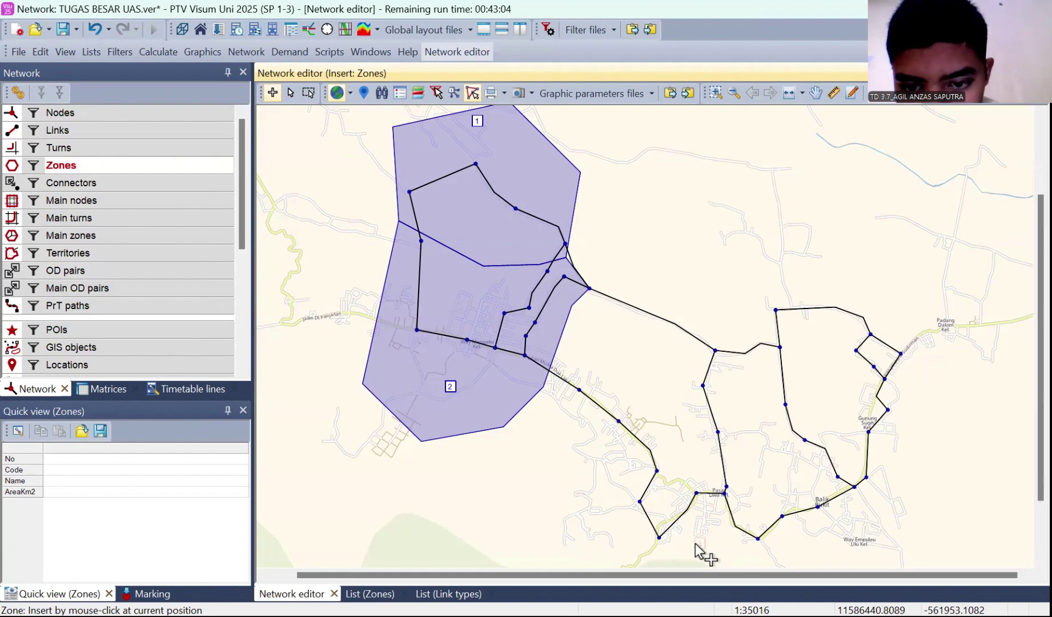
{"action": "left_click", "coordinate": [692, 544]}
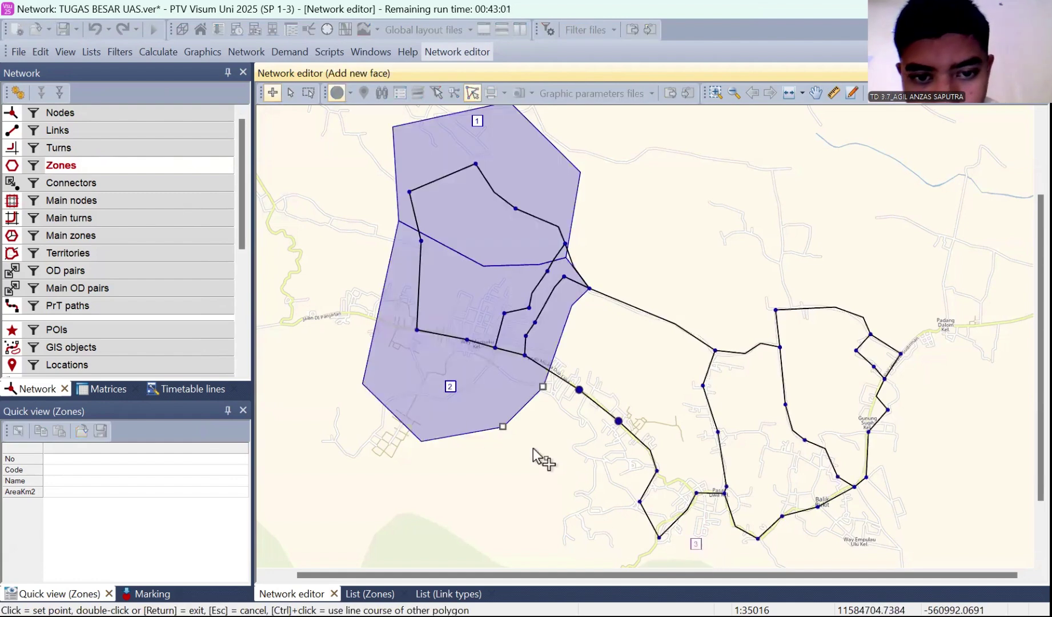
{"action": "left_click", "coordinate": [502, 427]}
{"action": "left_click", "coordinate": [500, 516]}
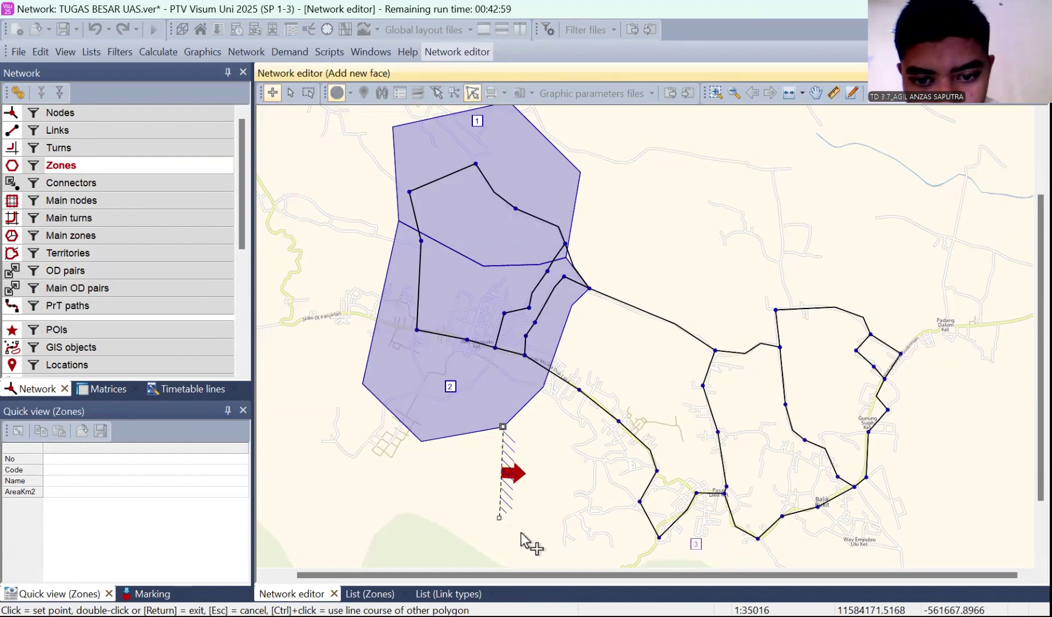
{"action": "left_click", "coordinate": [620, 564]}
{"action": "left_click", "coordinate": [742, 566]}
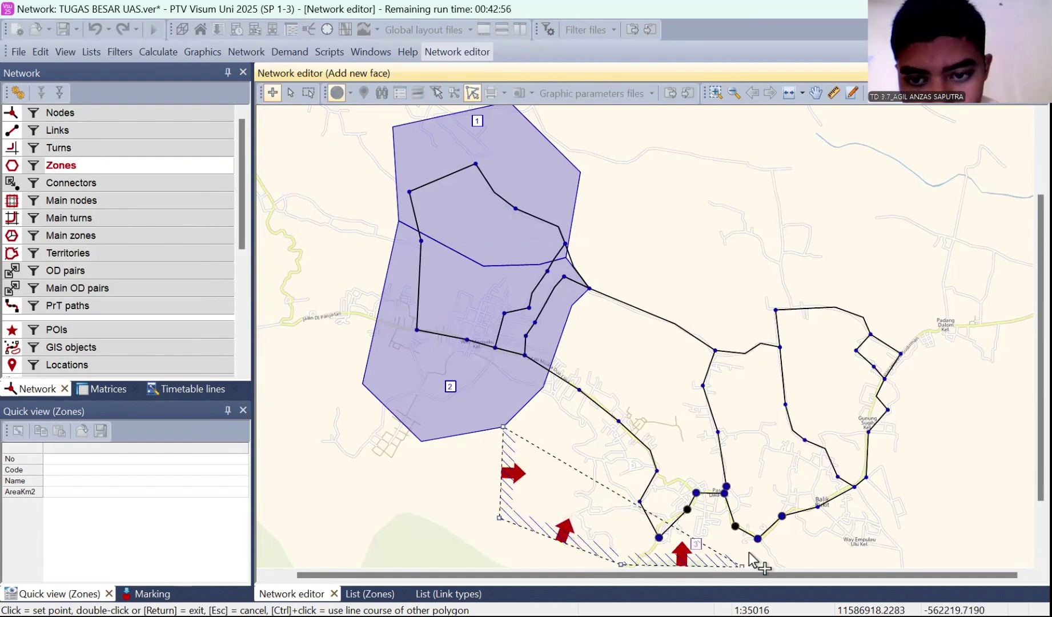
{"action": "left_click", "coordinate": [726, 441]}
{"action": "left_click", "coordinate": [635, 337]}
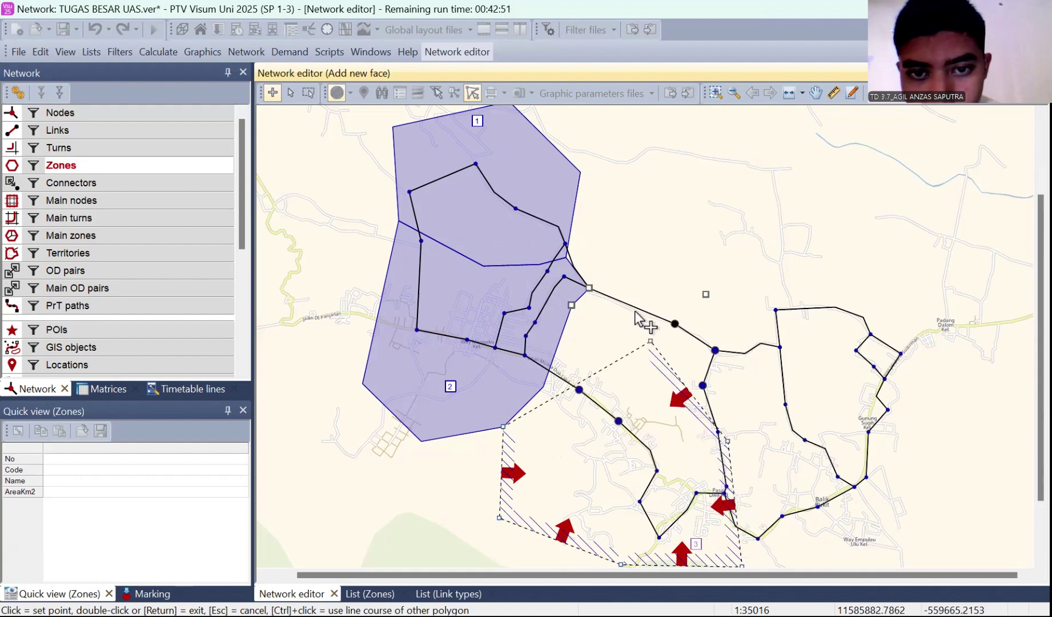
{"action": "left_click", "coordinate": [589, 288]}
{"action": "left_click", "coordinate": [571, 305]}
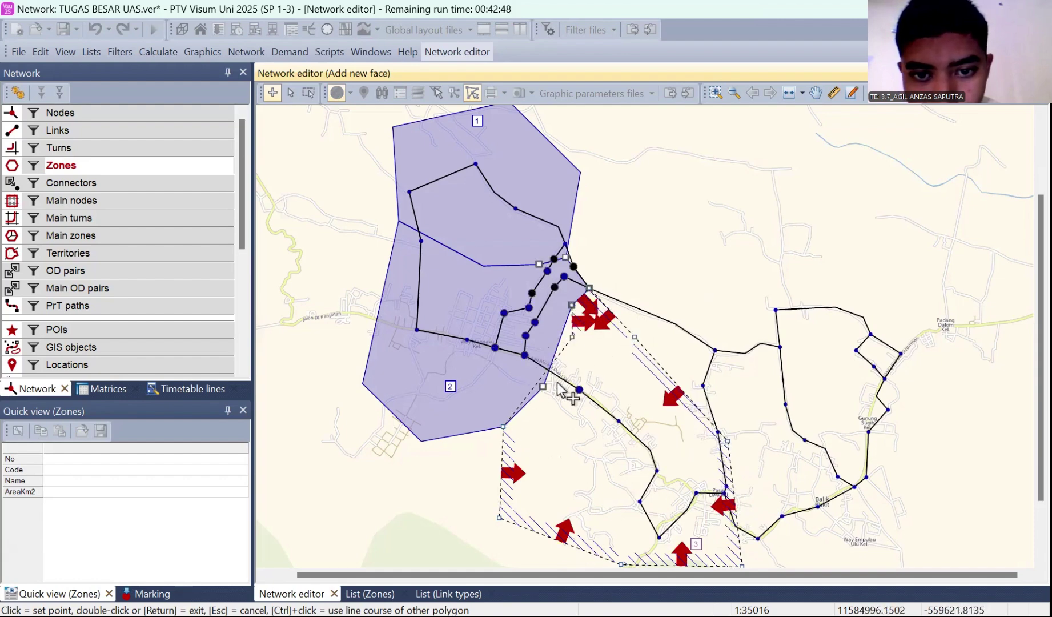
{"action": "left_click", "coordinate": [543, 387]}
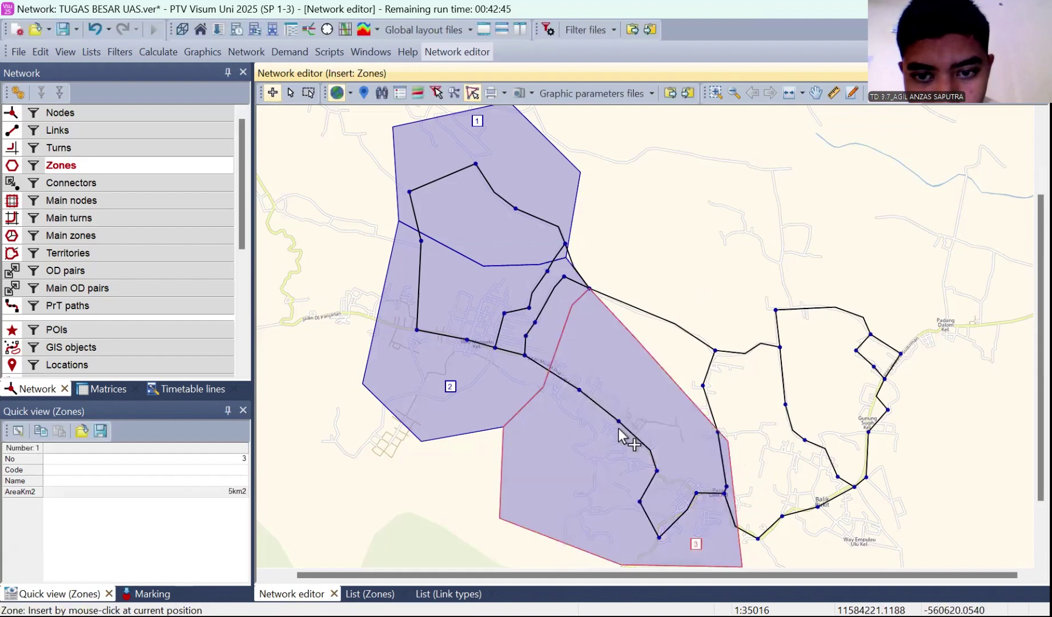
{"action": "double_click", "coordinate": [503, 427]}
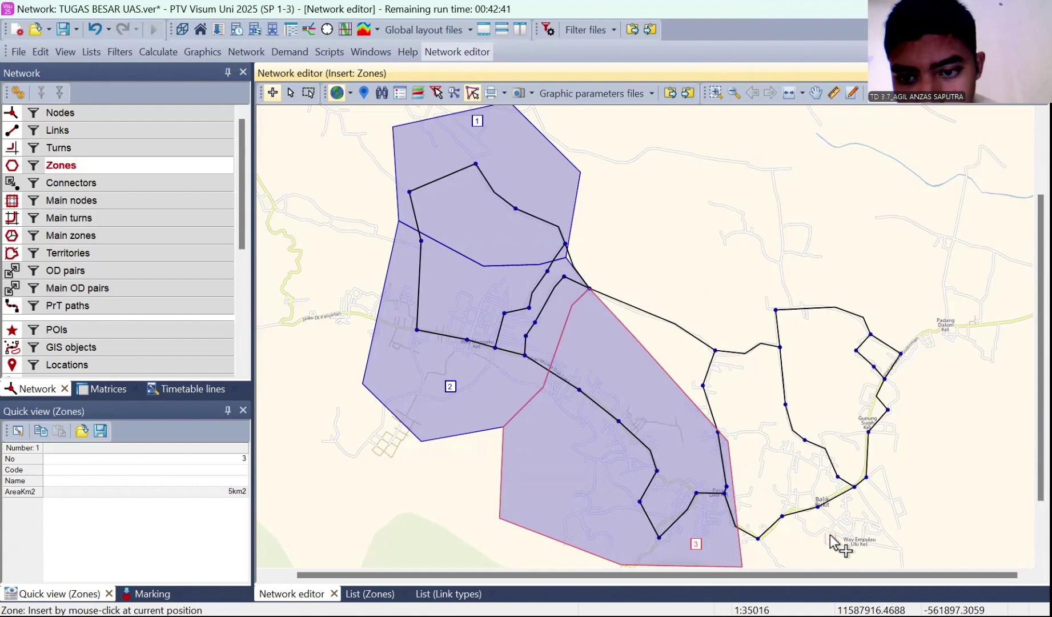
Insert a zone east of zone 3 and draw its polygon up to the central junction, closing it along zone 3's northeastern border
{"action": "left_click", "coordinate": [830, 533]}
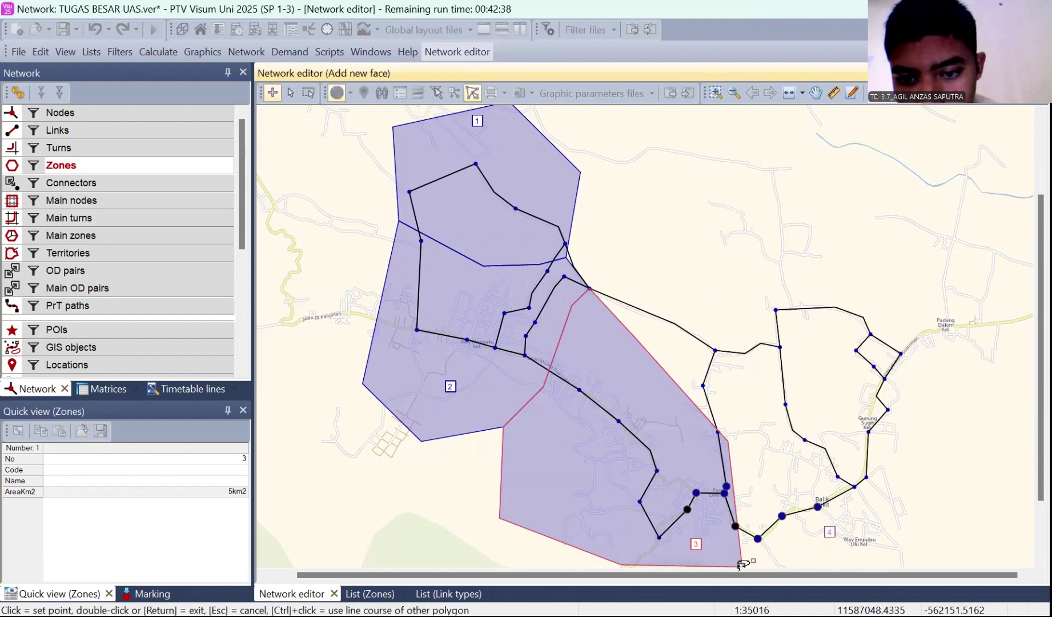
{"action": "left_click", "coordinate": [876, 548]}
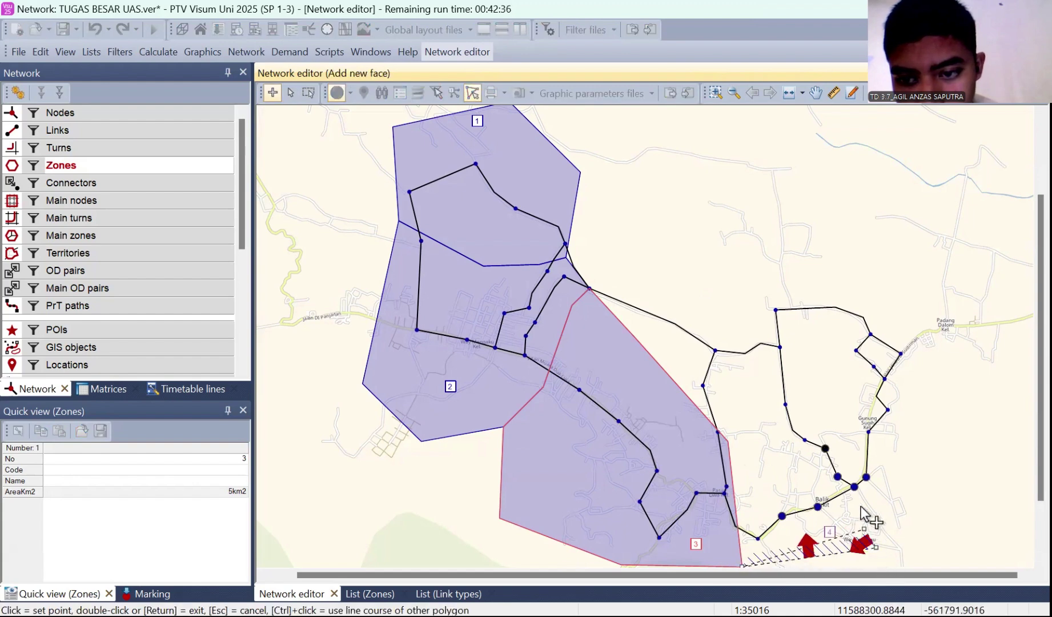
{"action": "left_click", "coordinate": [837, 477]}
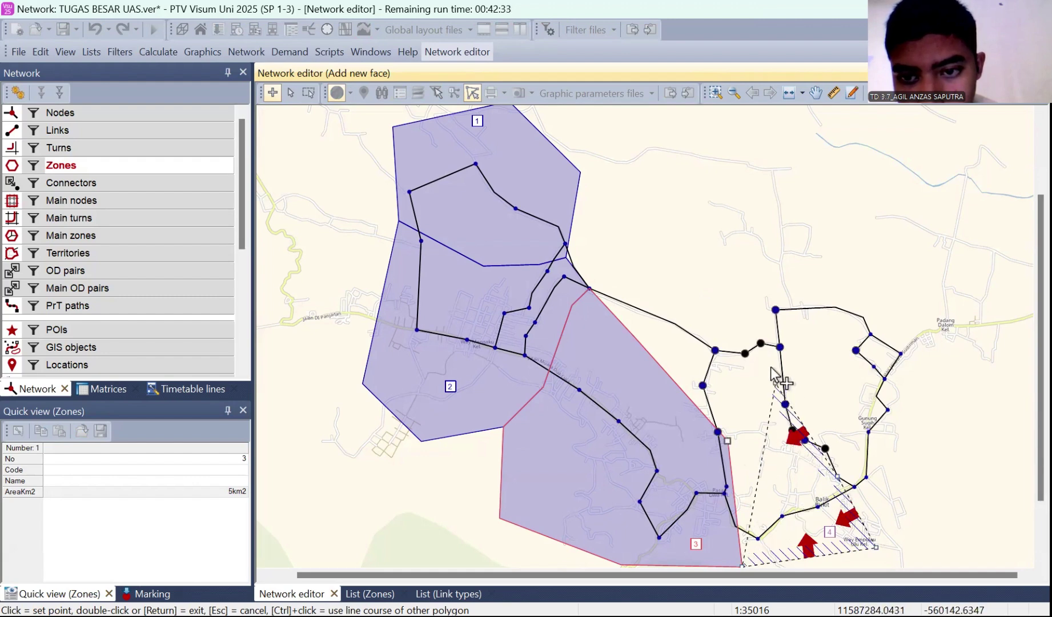
{"action": "left_click", "coordinate": [780, 347]}
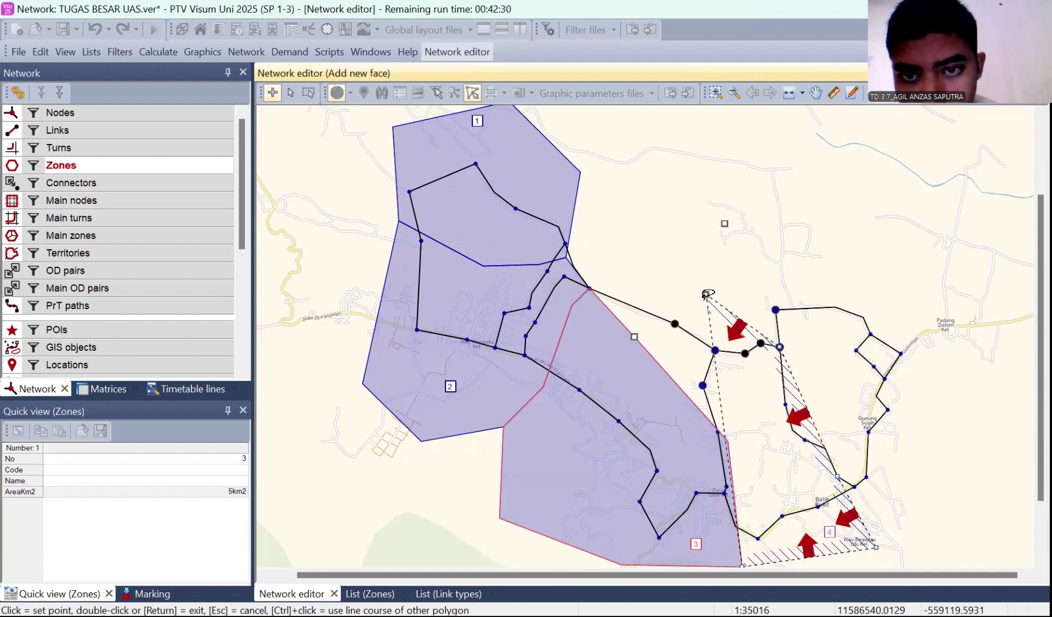
{"action": "left_click", "coordinate": [707, 294]}
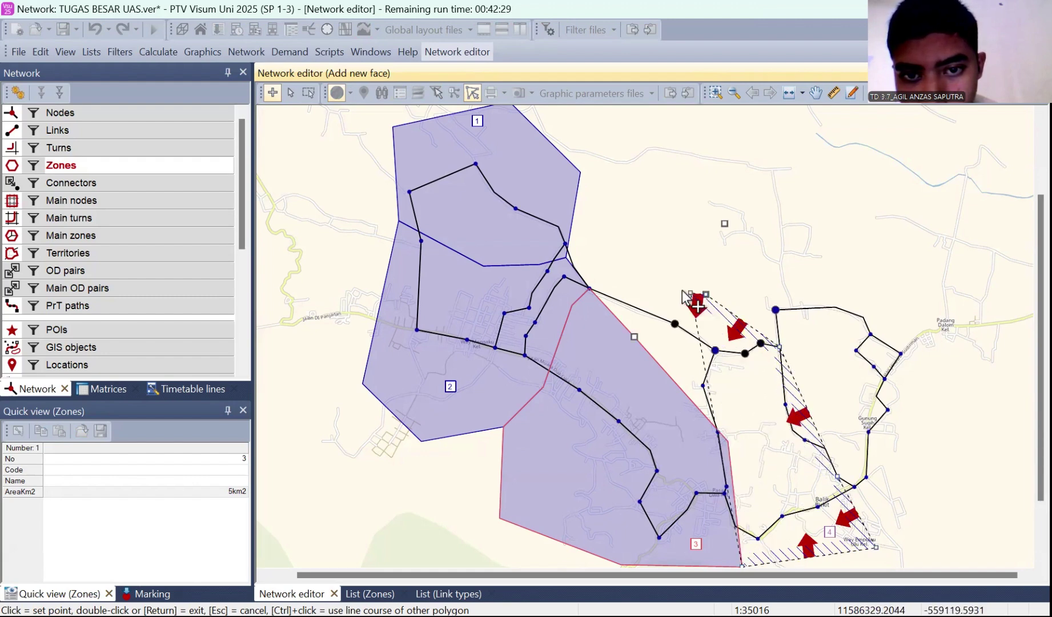
{"action": "left_click", "coordinate": [590, 288]}
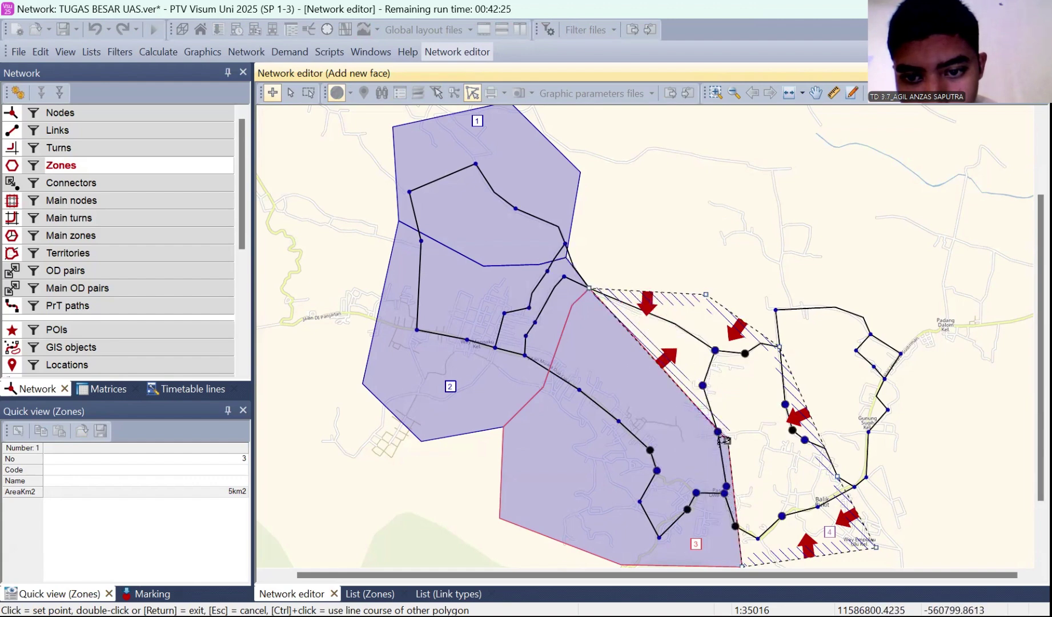
{"action": "left_click", "coordinate": [729, 438]}
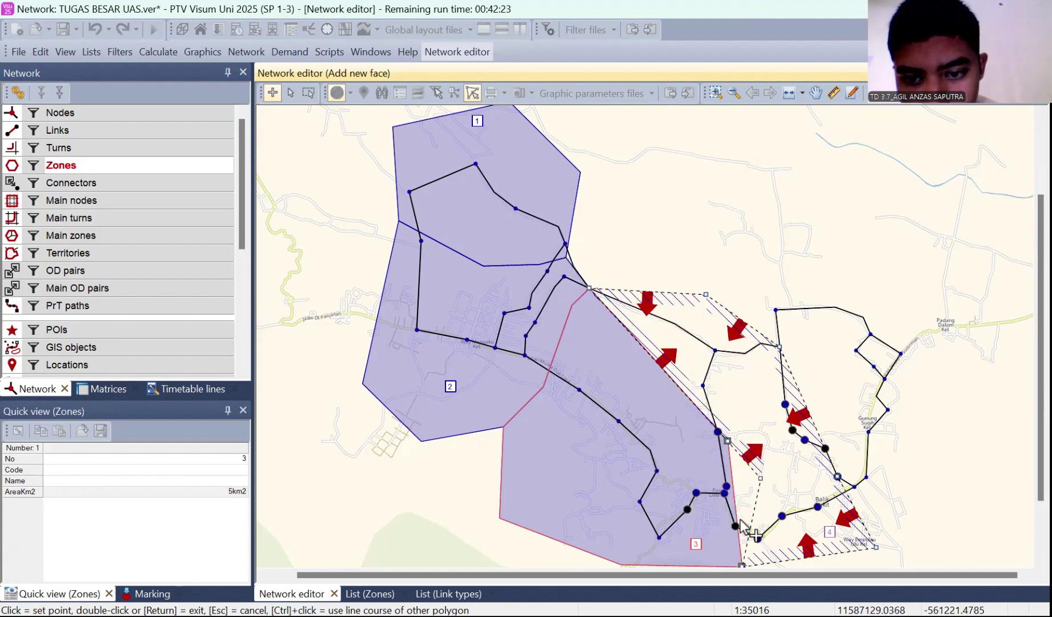
{"action": "double_click", "coordinate": [743, 565]}
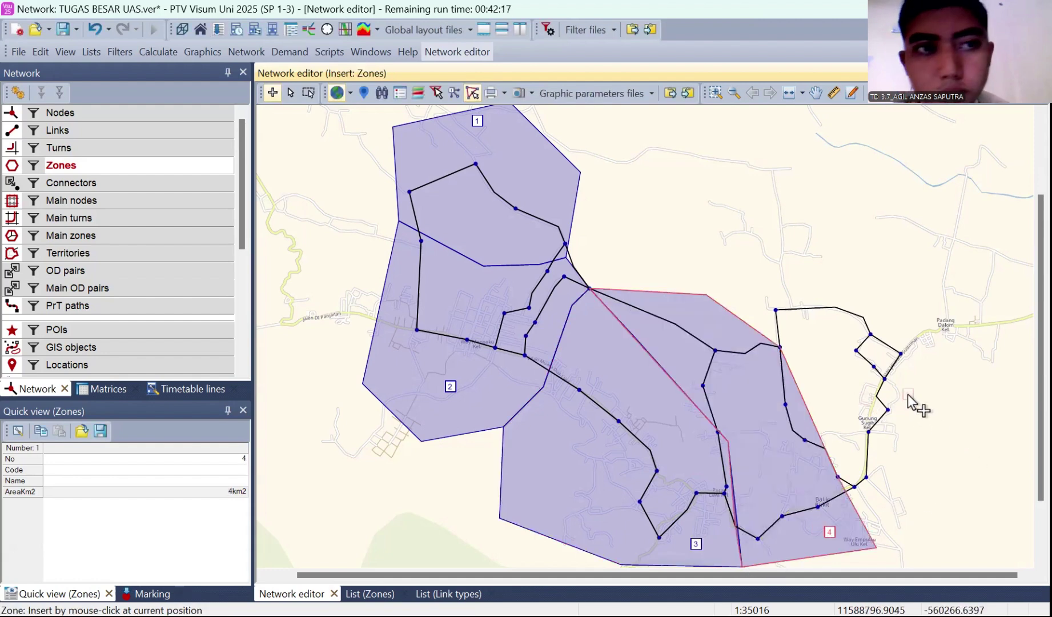
Insert a zone around the easternmost road loop and draw its polygon, closing it along zone 4's northeastern border
{"action": "left_click", "coordinate": [930, 373]}
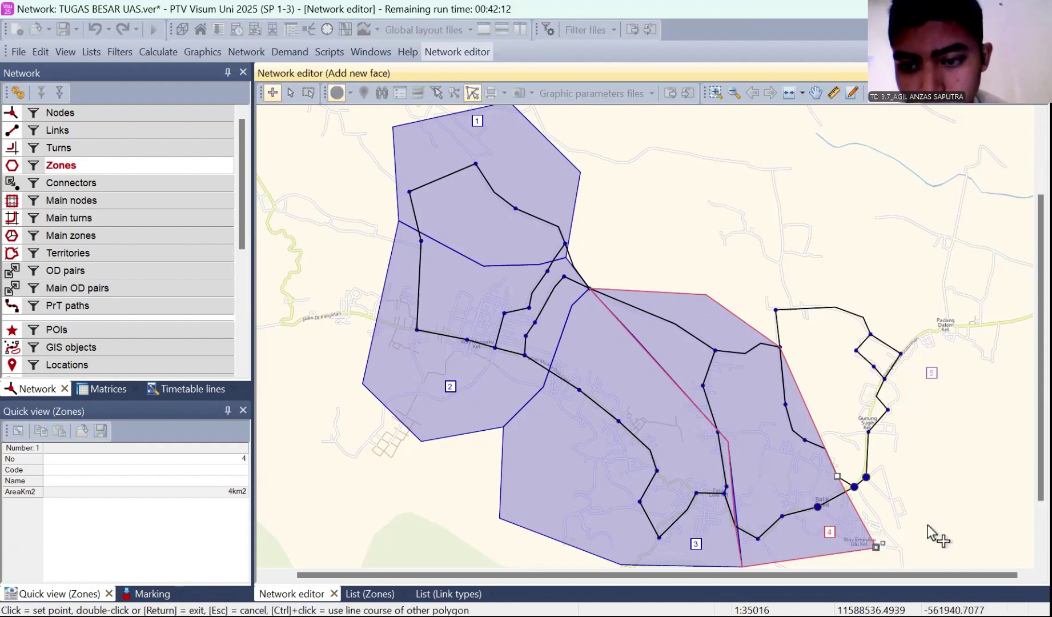
{"action": "left_click", "coordinate": [969, 458]}
{"action": "left_click", "coordinate": [982, 358]}
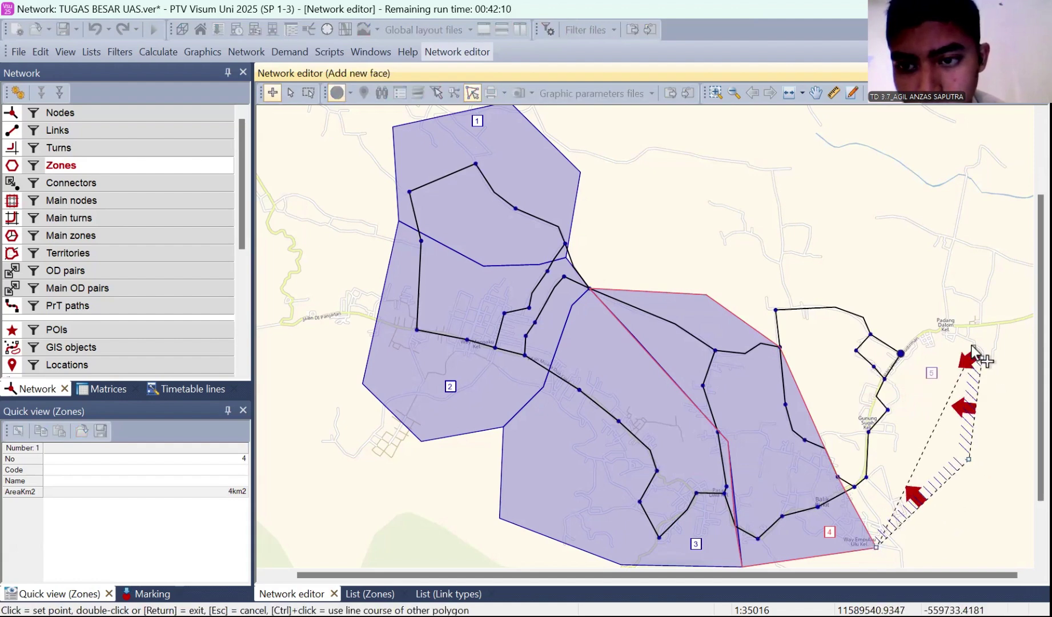
{"action": "left_click", "coordinate": [908, 274]}
{"action": "left_click", "coordinate": [742, 230]}
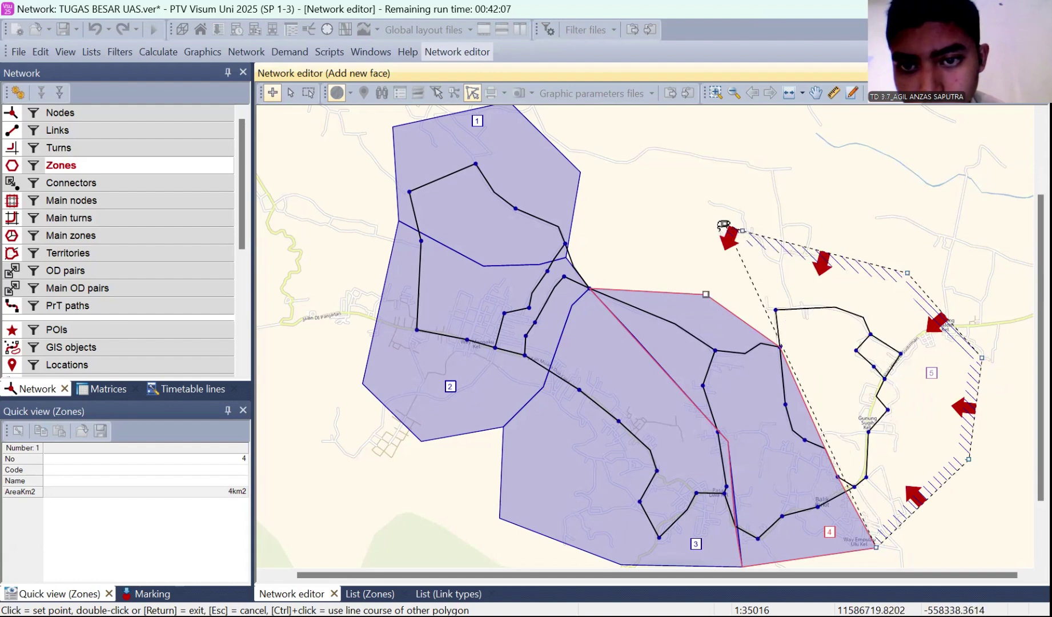
{"action": "left_click", "coordinate": [725, 223]}
{"action": "left_click", "coordinate": [706, 294]}
{"action": "left_click", "coordinate": [779, 346]}
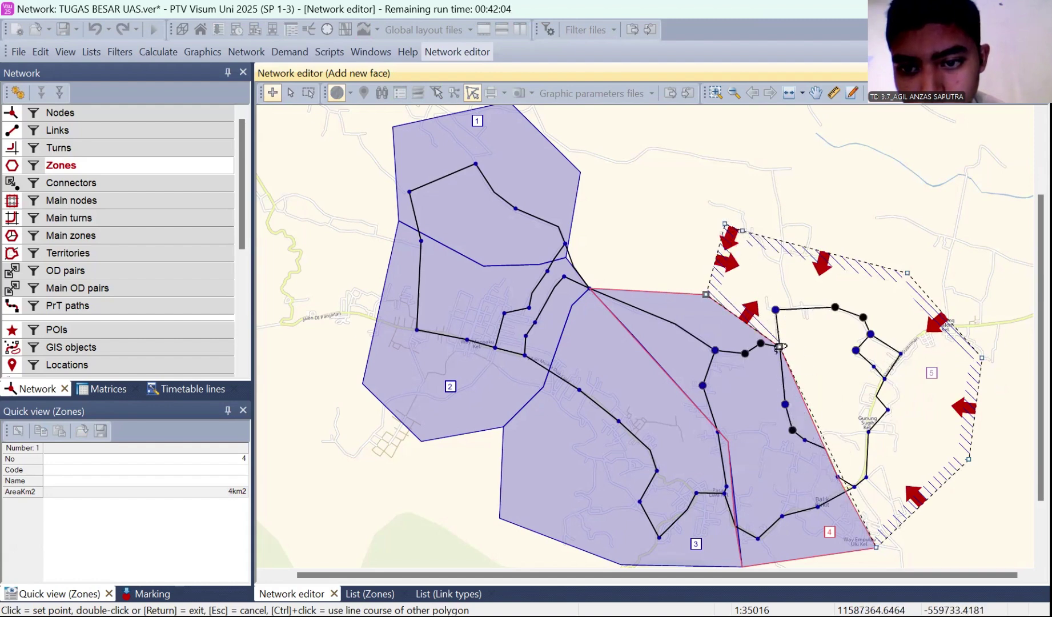
{"action": "left_click", "coordinate": [837, 476]}
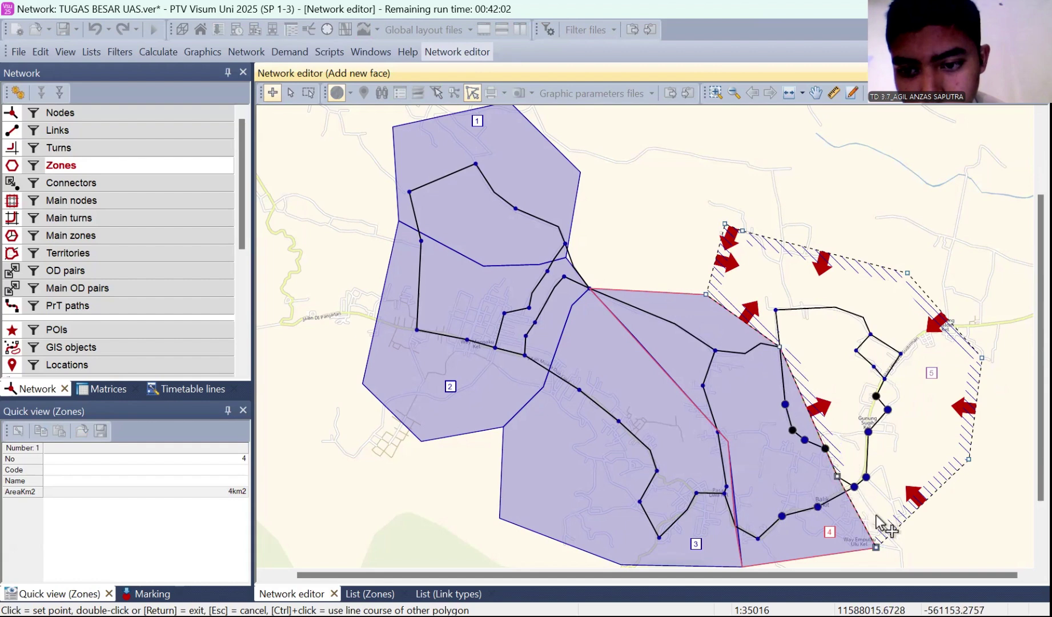
{"action": "double_click", "coordinate": [876, 546]}
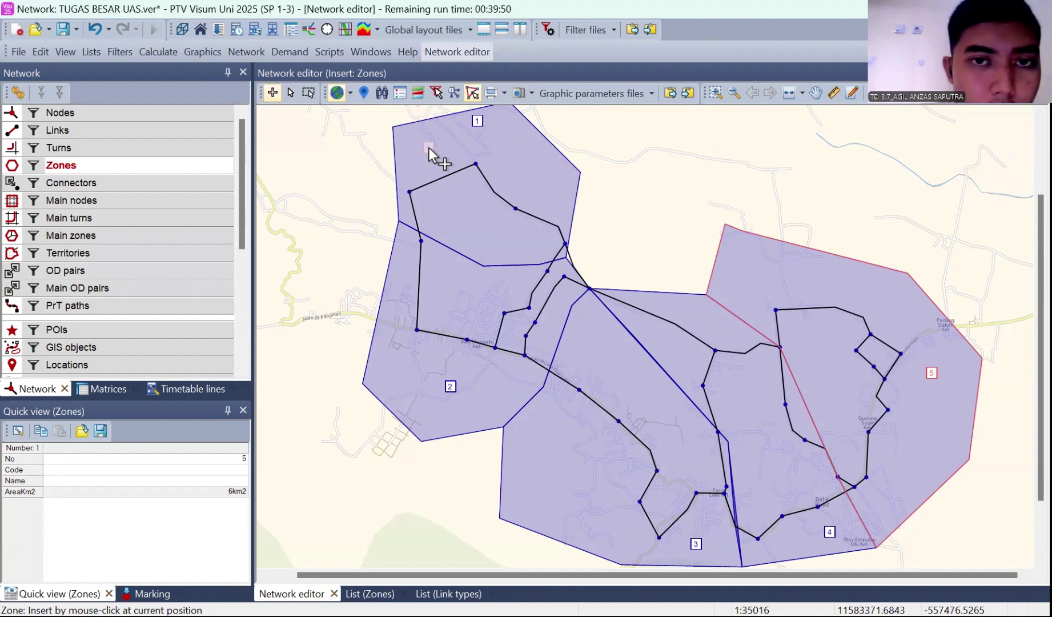
Make connectors the active network object and insert connectors from zone 1 to nodes 30 and 1 within its polygon
{"action": "left_click", "coordinate": [180, 183]}
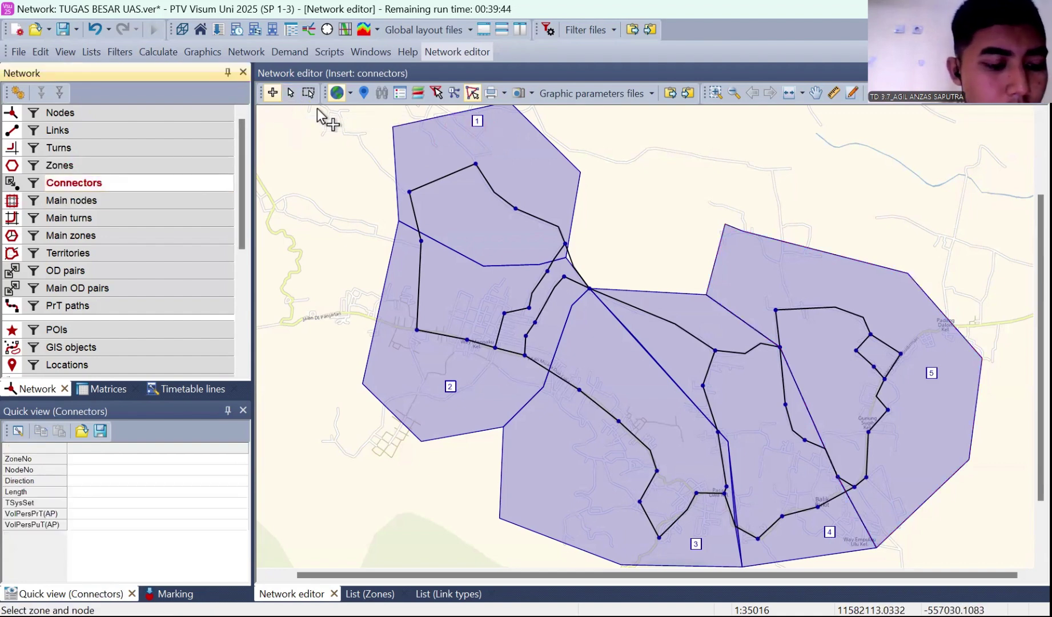
{"action": "left_click", "coordinate": [478, 121]}
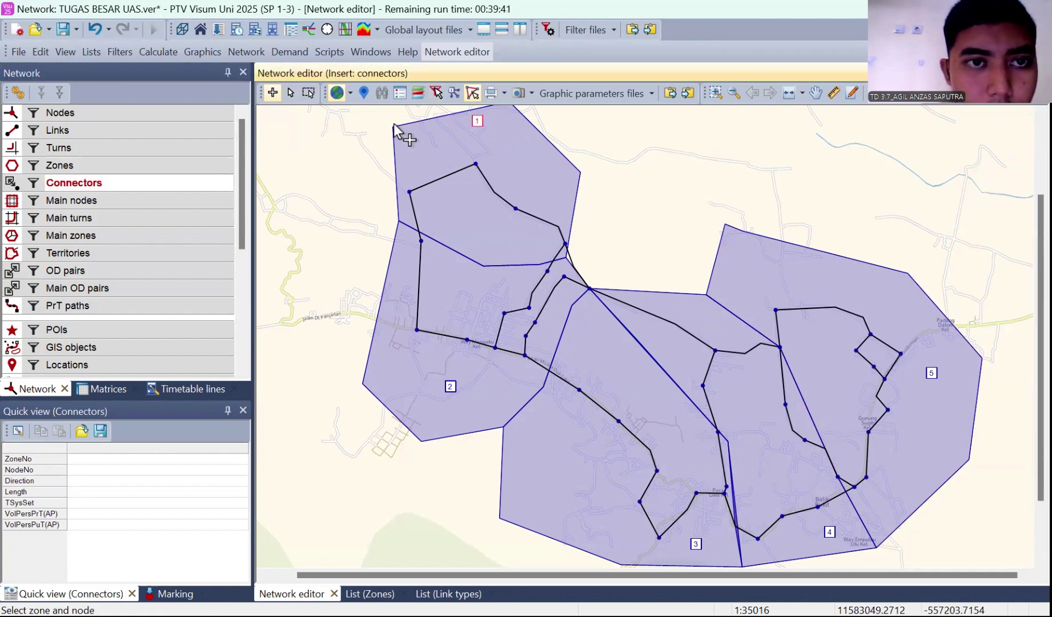
{"action": "left_click", "coordinate": [290, 93]}
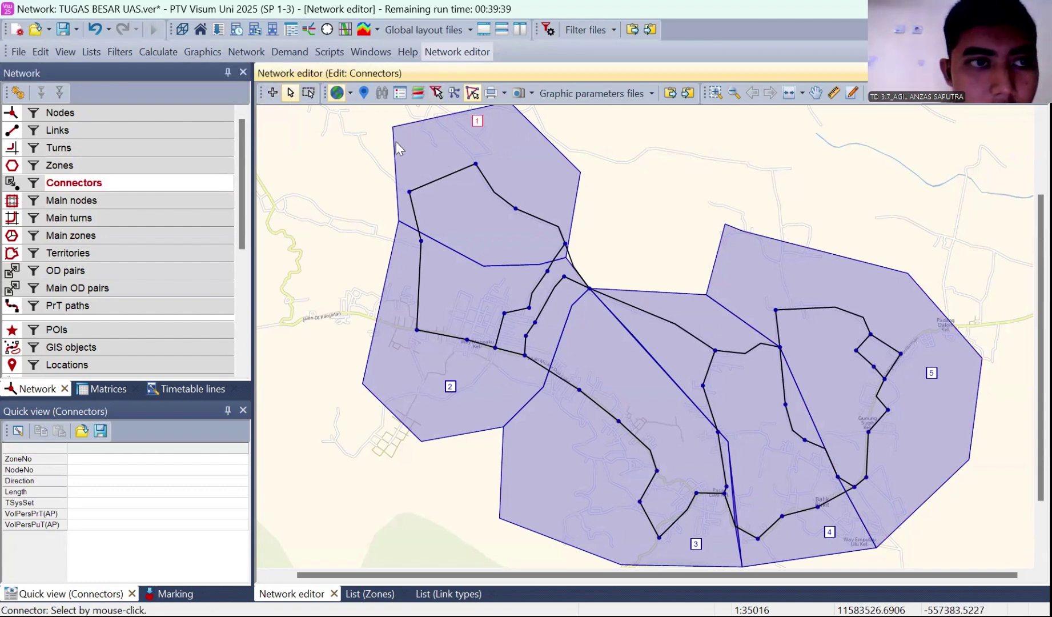
{"action": "left_click", "coordinate": [272, 93]}
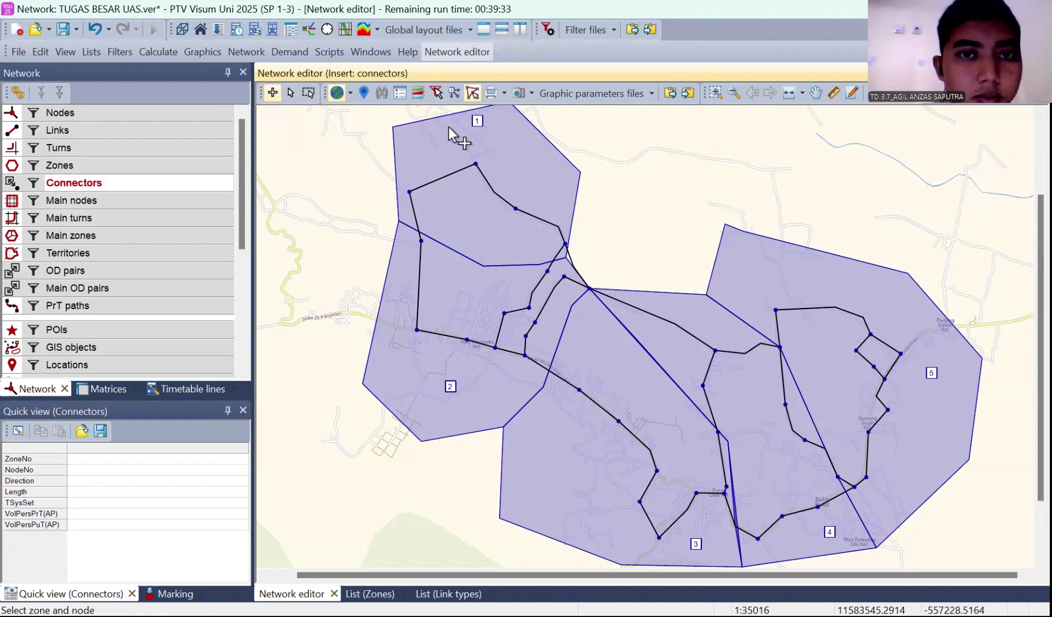
{"action": "left_click", "coordinate": [478, 121]}
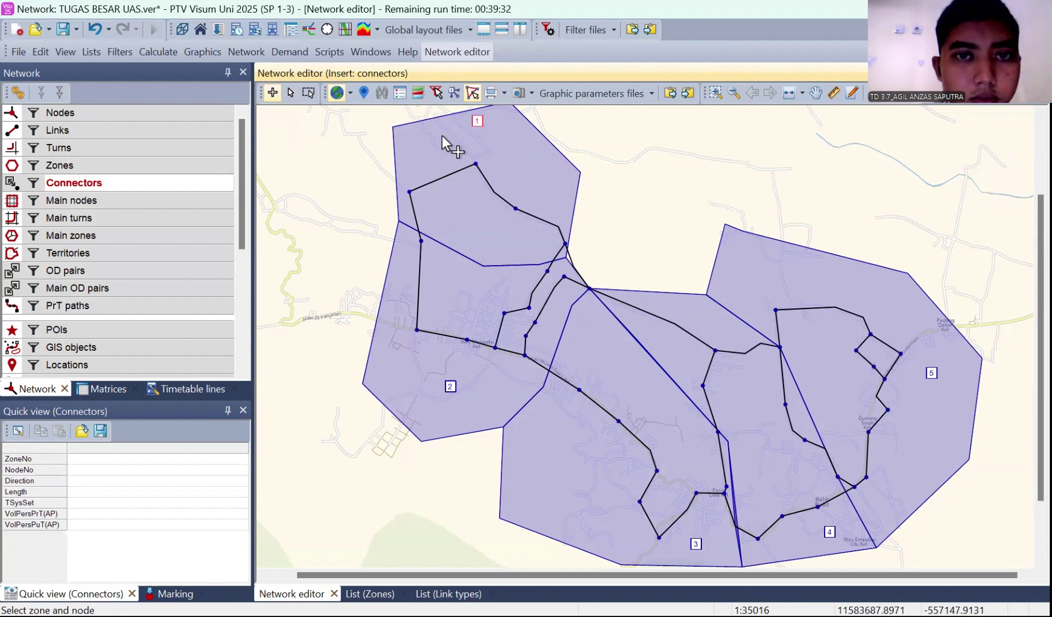
{"action": "left_click", "coordinate": [408, 190]}
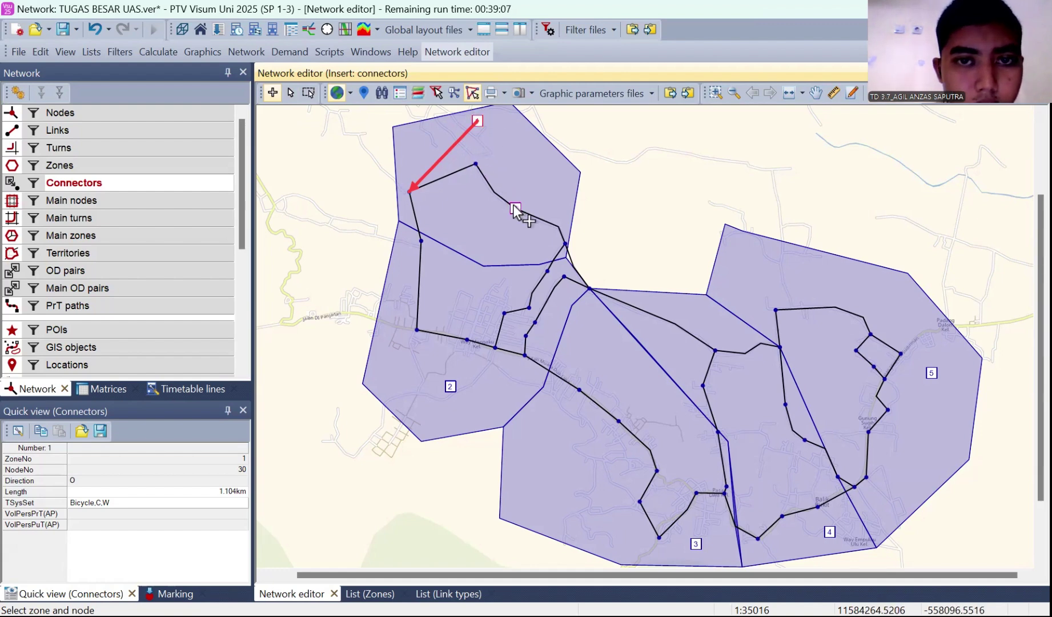
{"action": "left_click", "coordinate": [476, 164]}
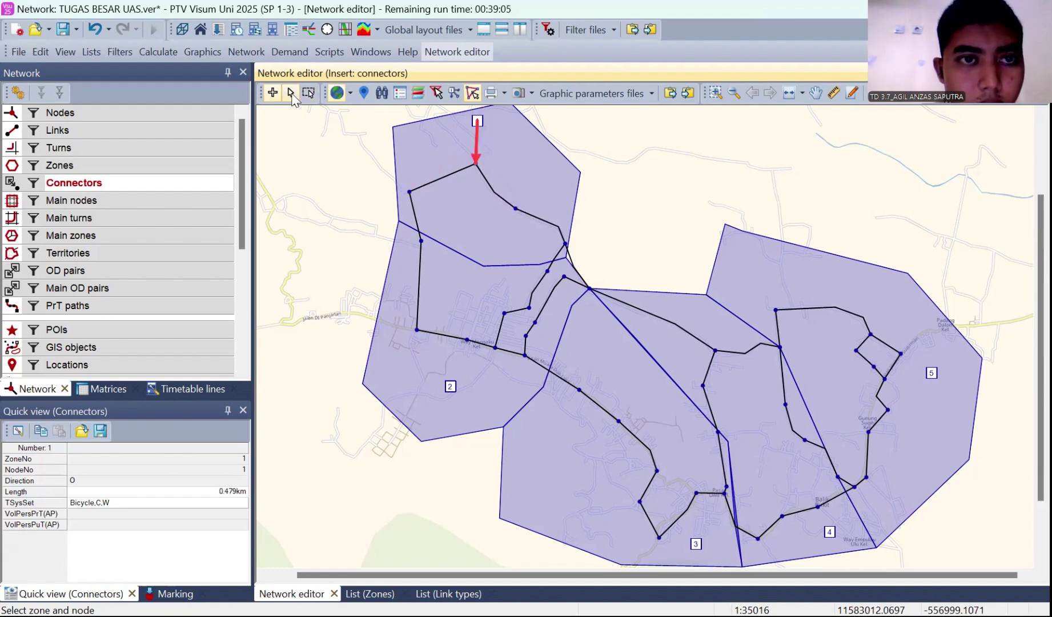
Switch to editing connectors and inspect zone 1's connectors to nodes 30 and 1 in both directions
{"action": "left_click", "coordinate": [291, 93]}
{"action": "left_click", "coordinate": [475, 122]}
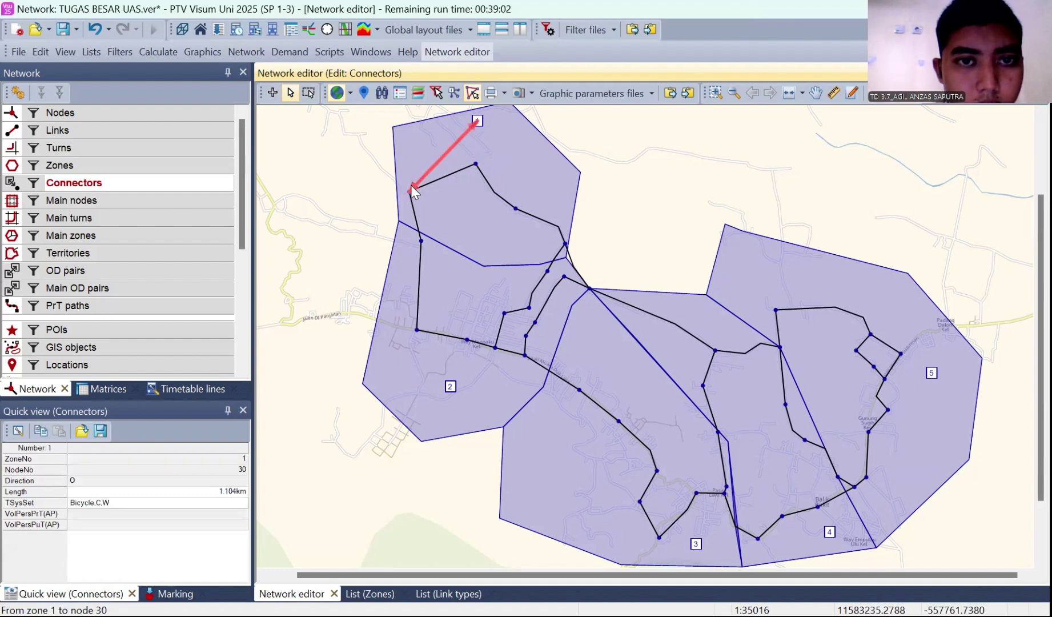
{"action": "left_click", "coordinate": [476, 162]}
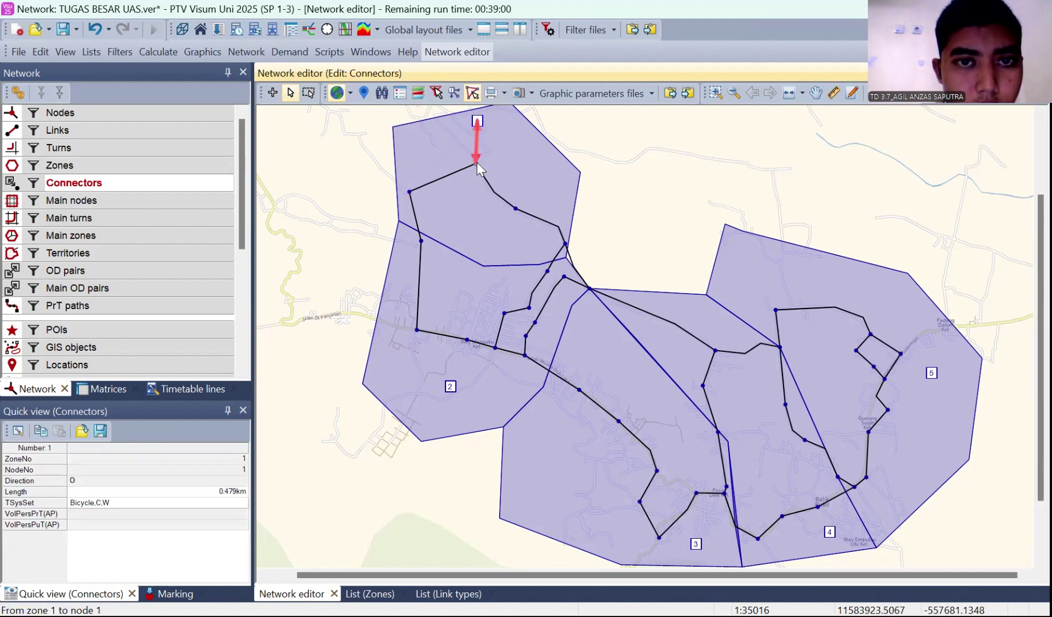
{"action": "left_click", "coordinate": [477, 162]}
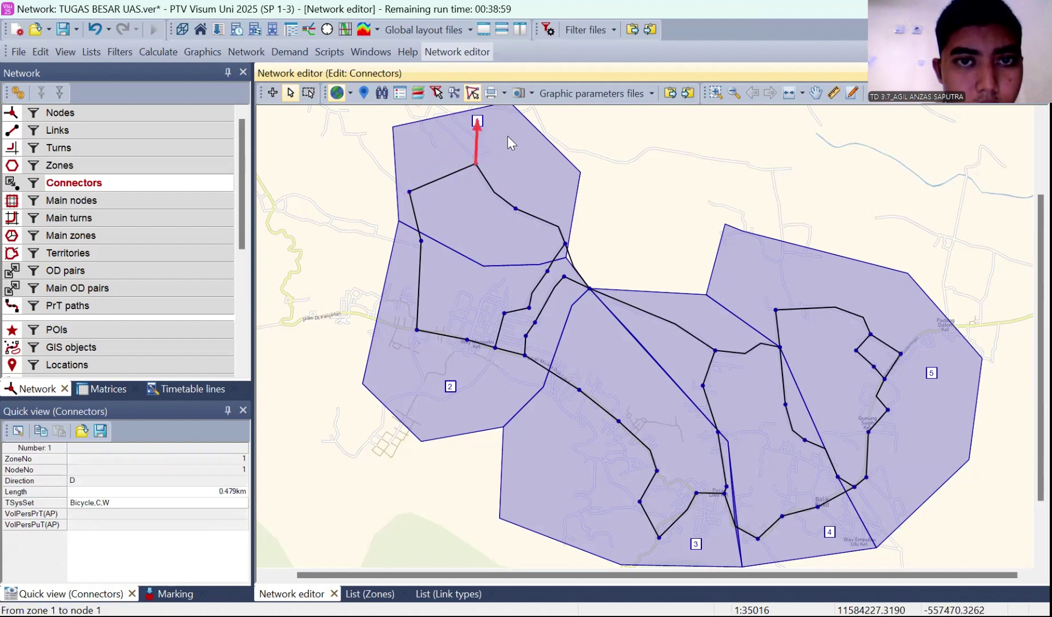
{"action": "left_click", "coordinate": [479, 122]}
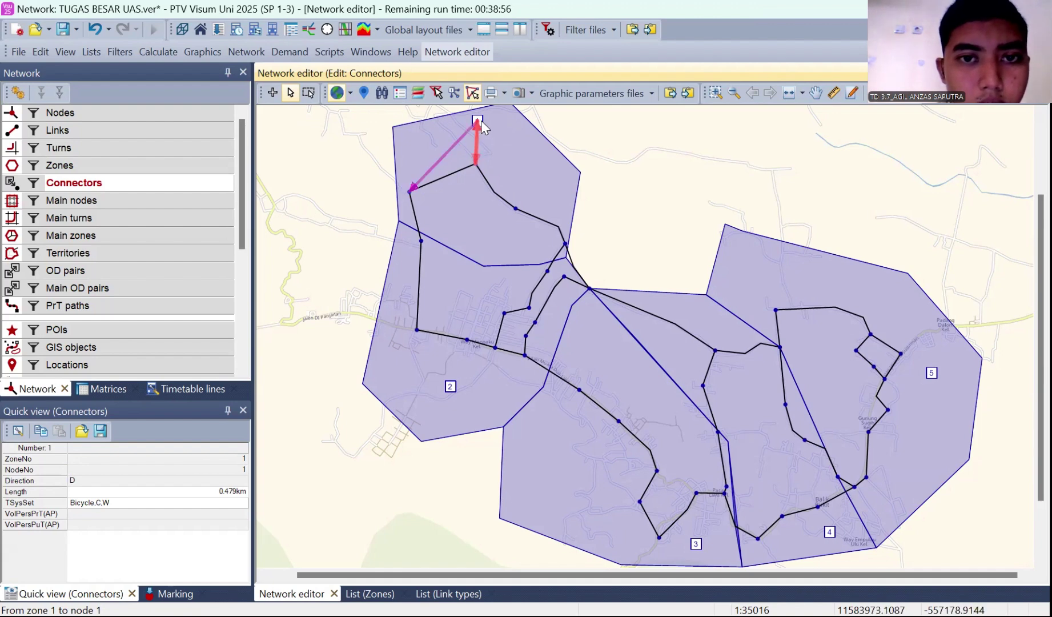
{"action": "left_click", "coordinate": [514, 206]}
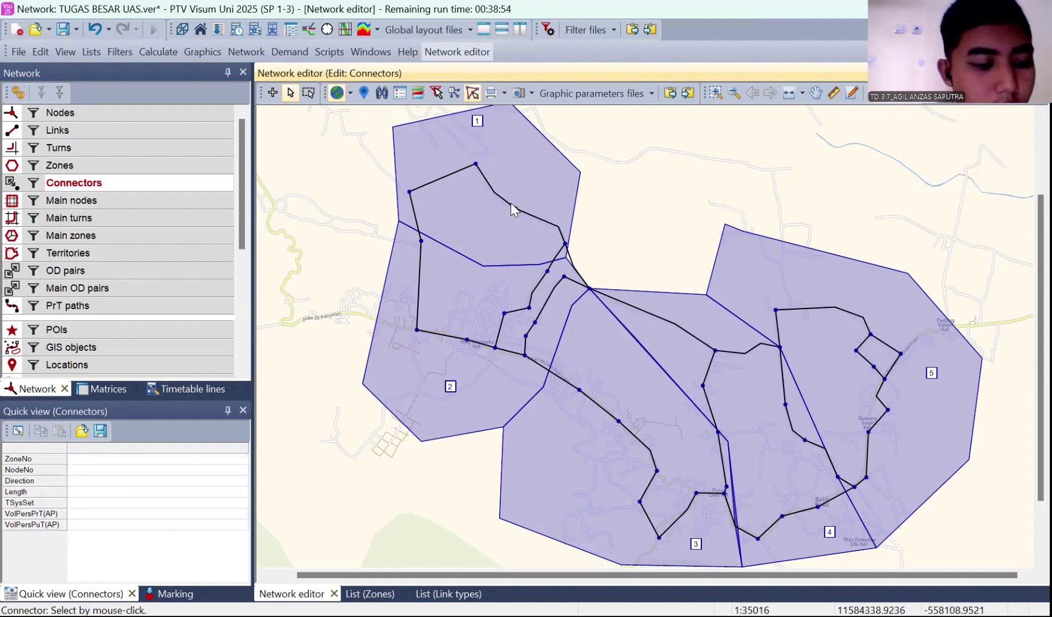
Switch back to inserting connectors and add a connector from zone 1 to node 3 at its southeastern corner
{"action": "left_click", "coordinate": [526, 94]}
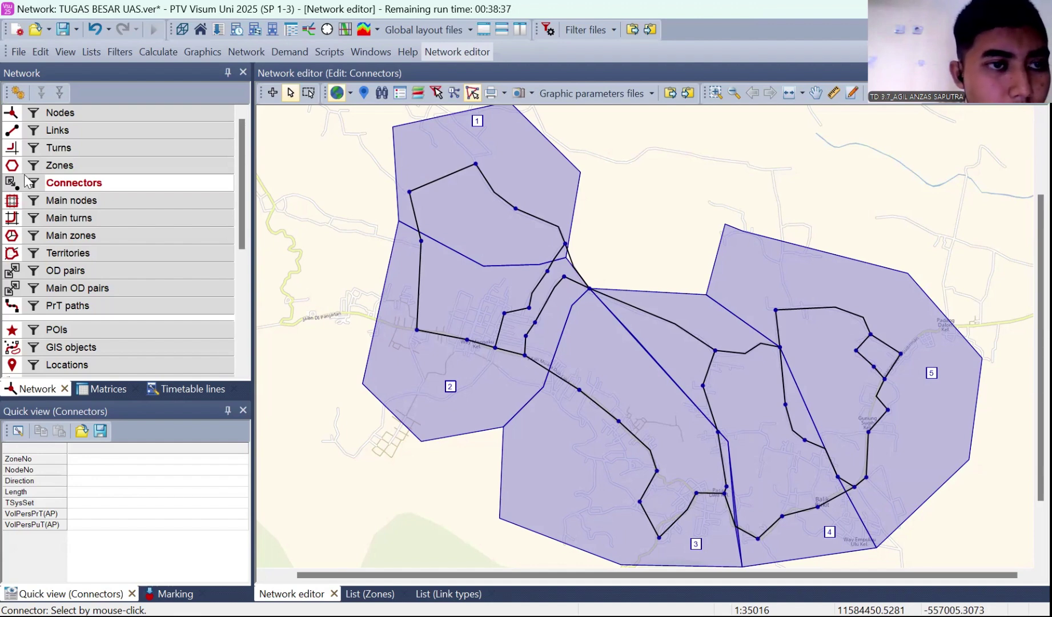
{"action": "left_click", "coordinate": [476, 121]}
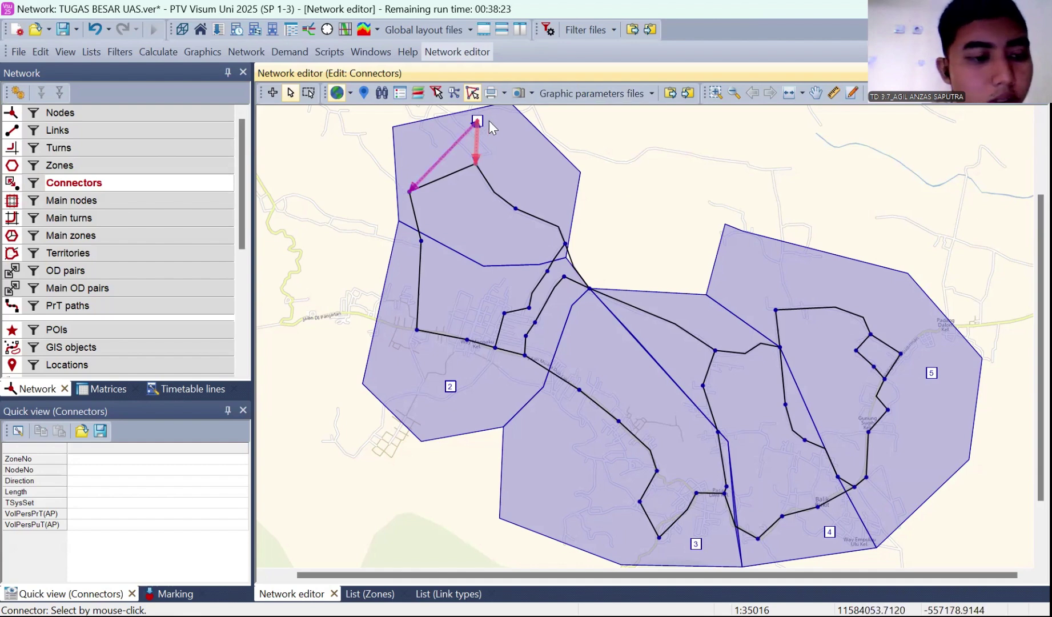
{"action": "left_click", "coordinate": [483, 123]}
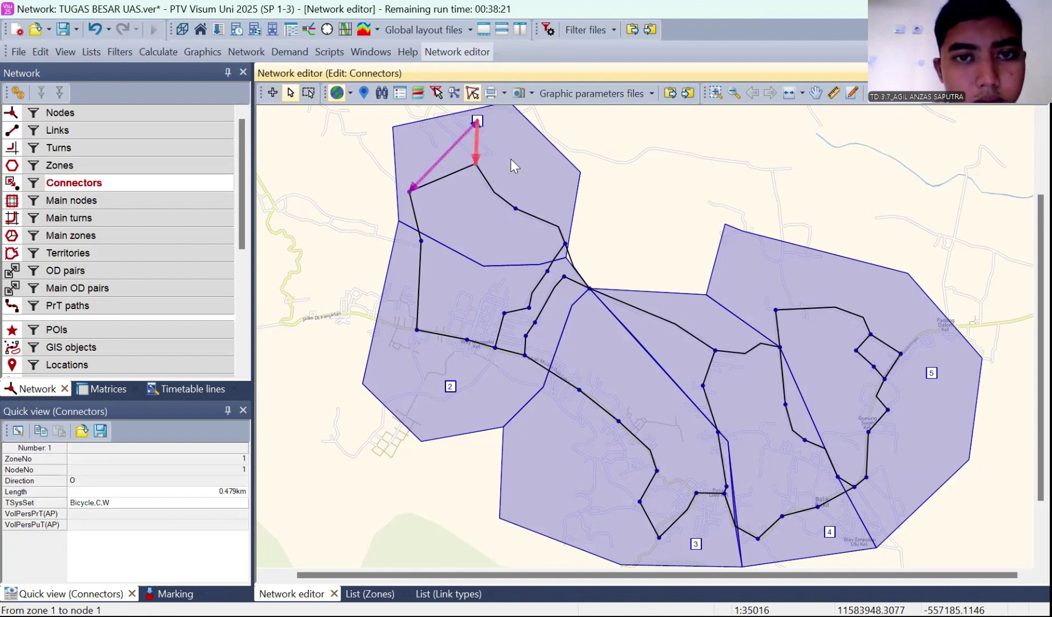
{"action": "key", "text": "Insert"}
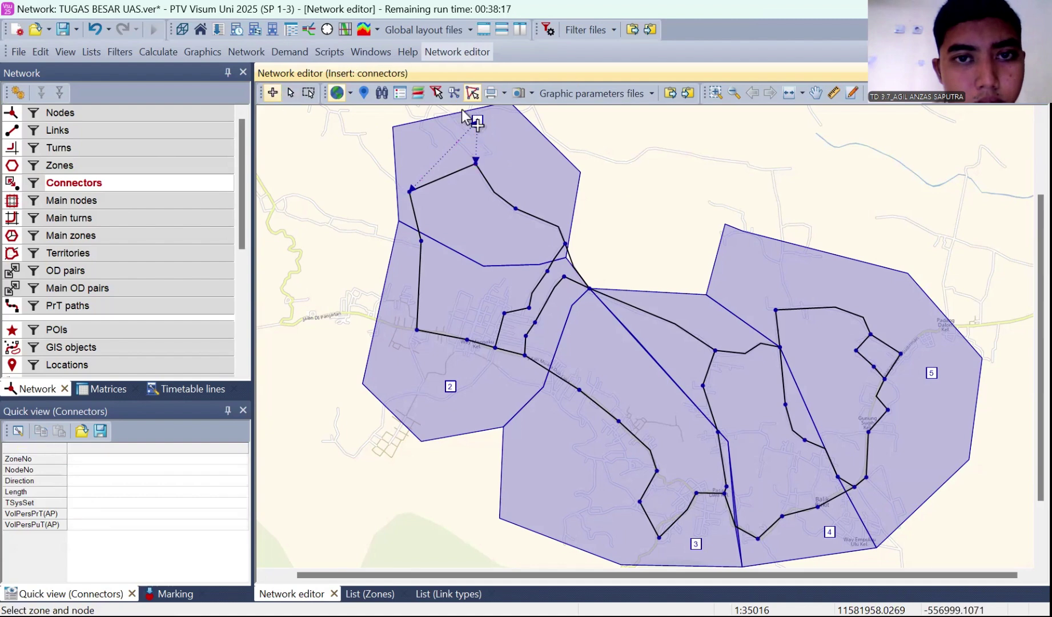
{"action": "left_click", "coordinate": [478, 122]}
{"action": "left_click", "coordinate": [564, 241]}
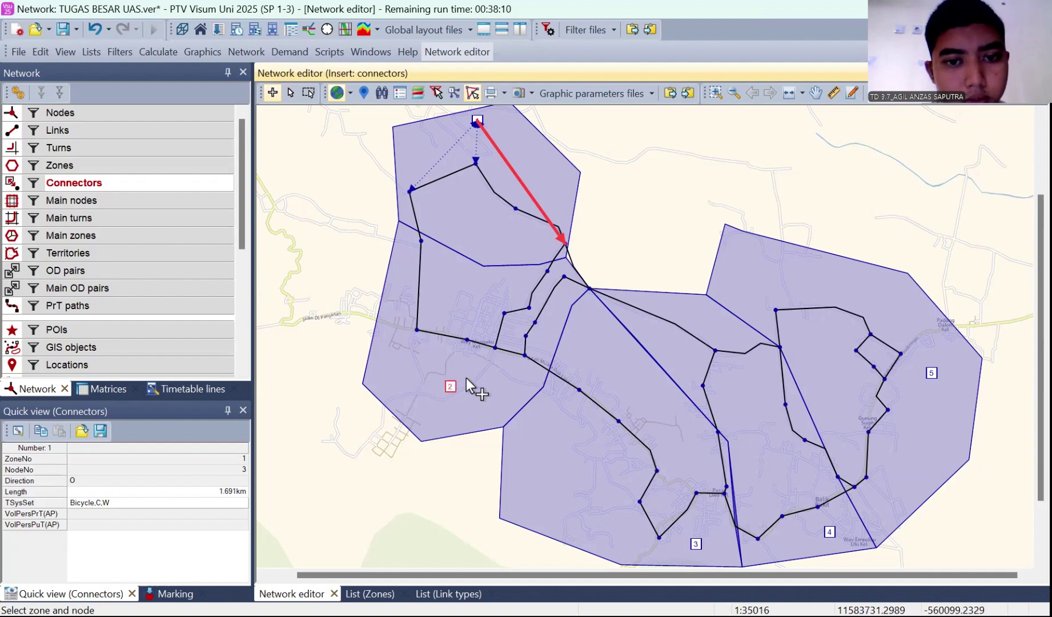
Insert connectors from zone 2 to nodes 28 and 25, and from zone 3 to nodes 20 and 18
{"action": "left_click", "coordinate": [451, 382]}
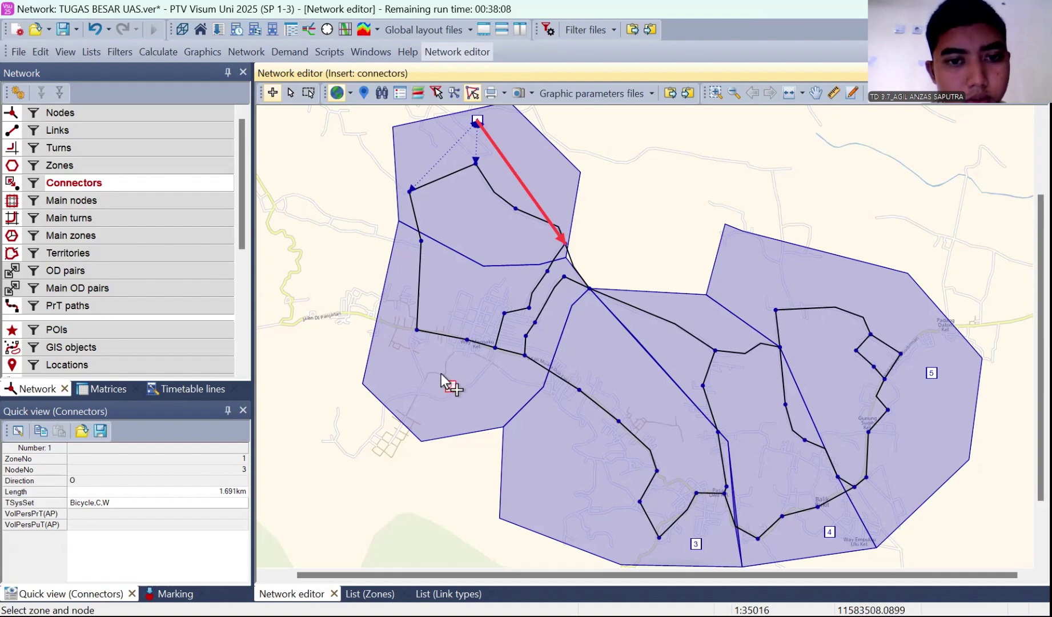
{"action": "left_click", "coordinate": [416, 331]}
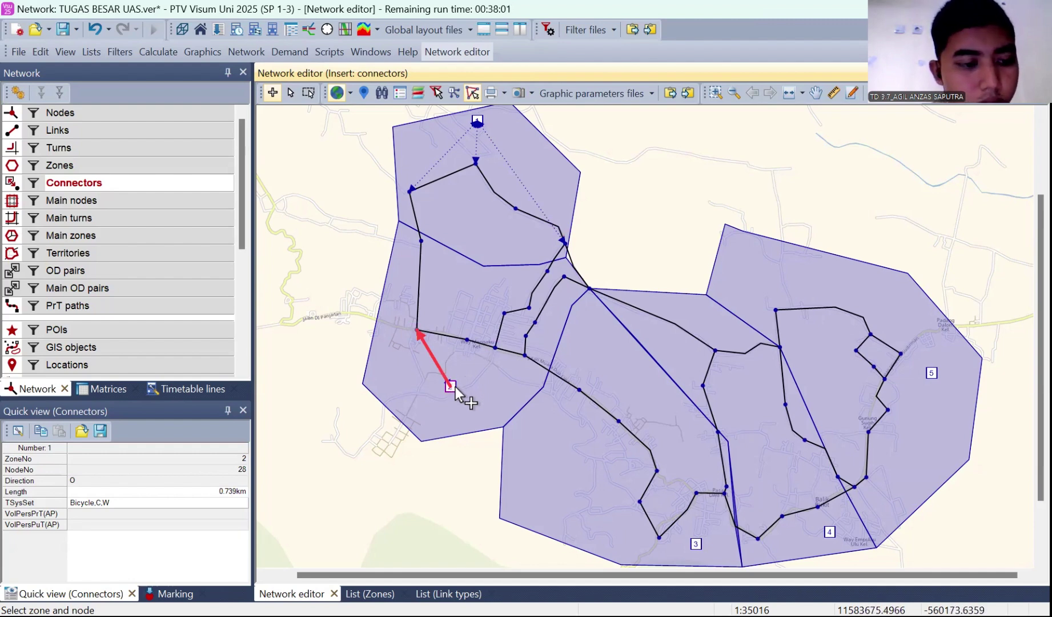
{"action": "left_click", "coordinate": [524, 353]}
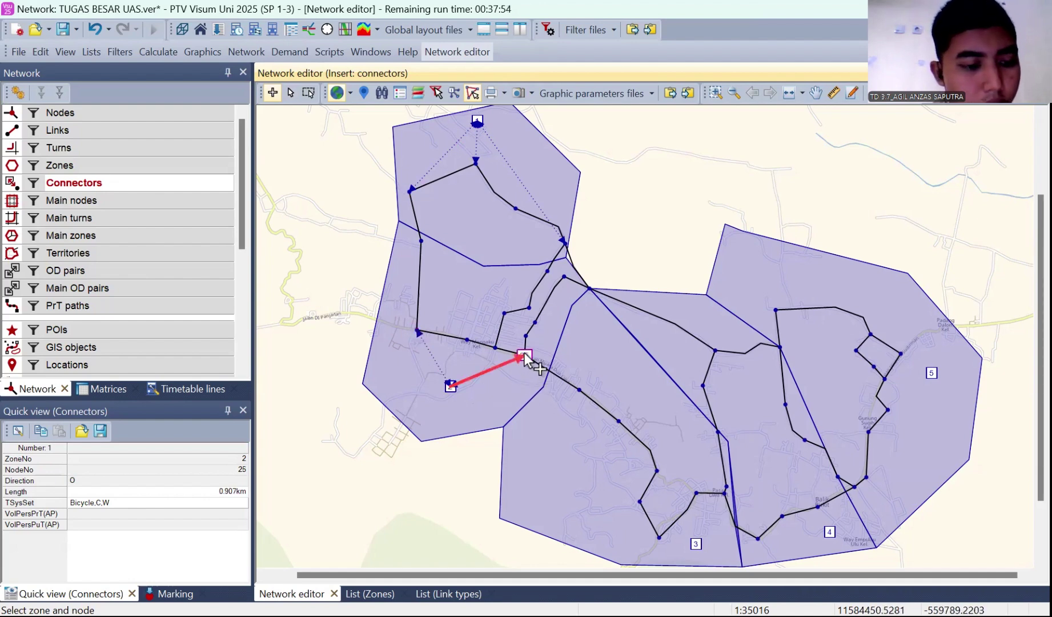
{"action": "left_click", "coordinate": [694, 542]}
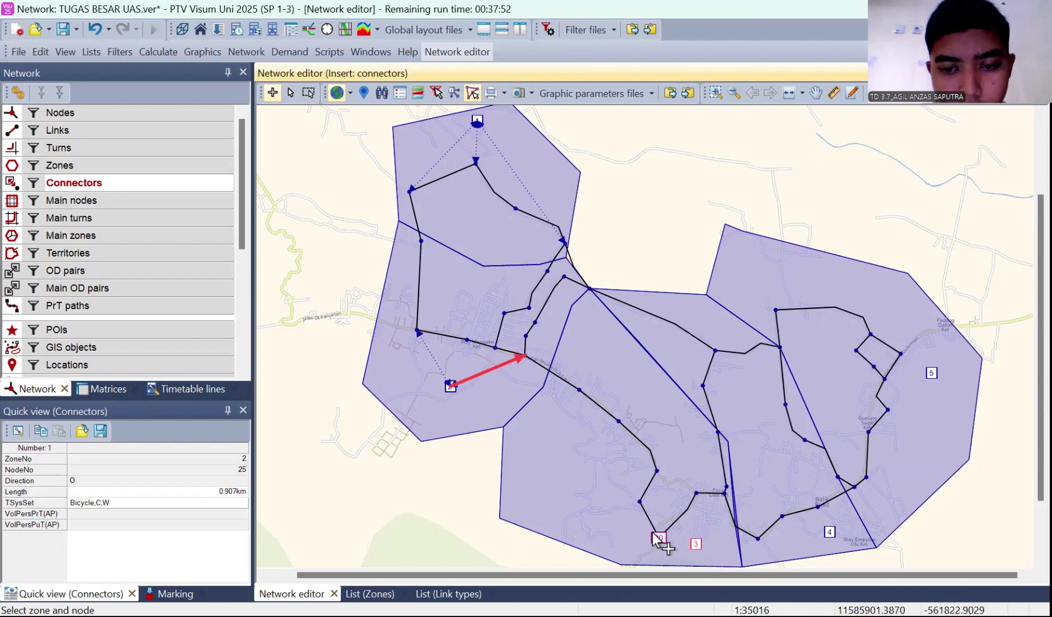
{"action": "left_click", "coordinate": [659, 537]}
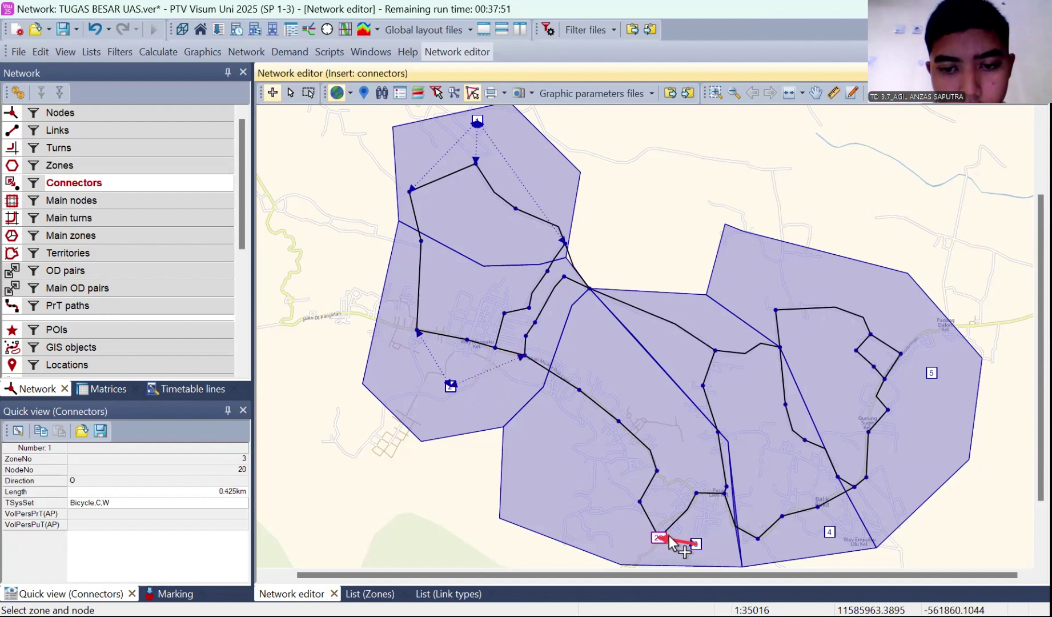
{"action": "left_click", "coordinate": [724, 492]}
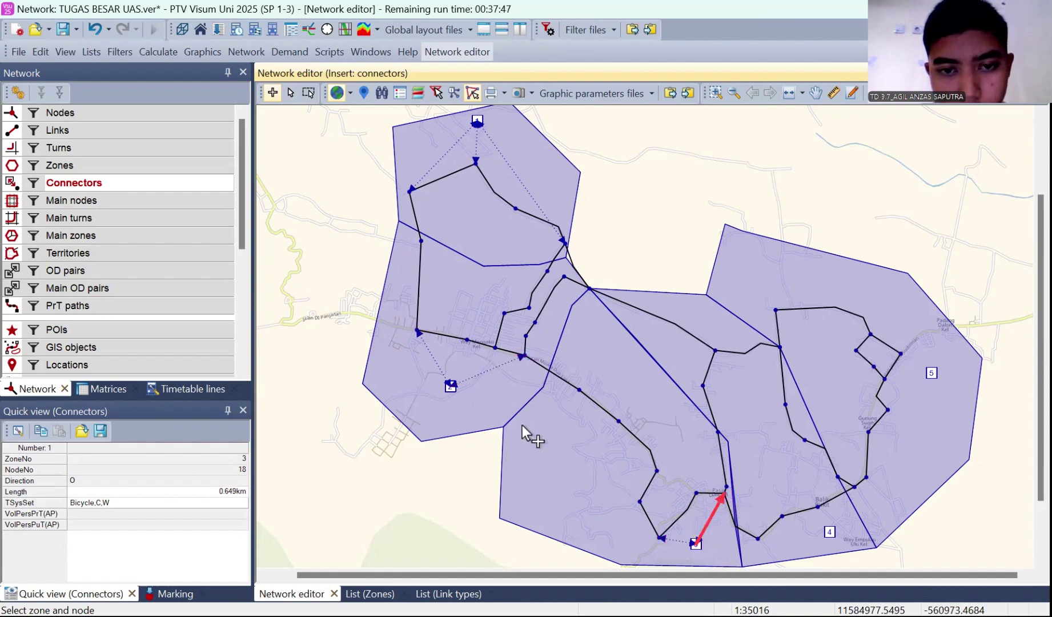
Insert a connector from zone 2 to node 26, and connectors from zone 4 to nodes 14 and 17
{"action": "left_click", "coordinate": [452, 383]}
{"action": "left_click", "coordinate": [493, 347]}
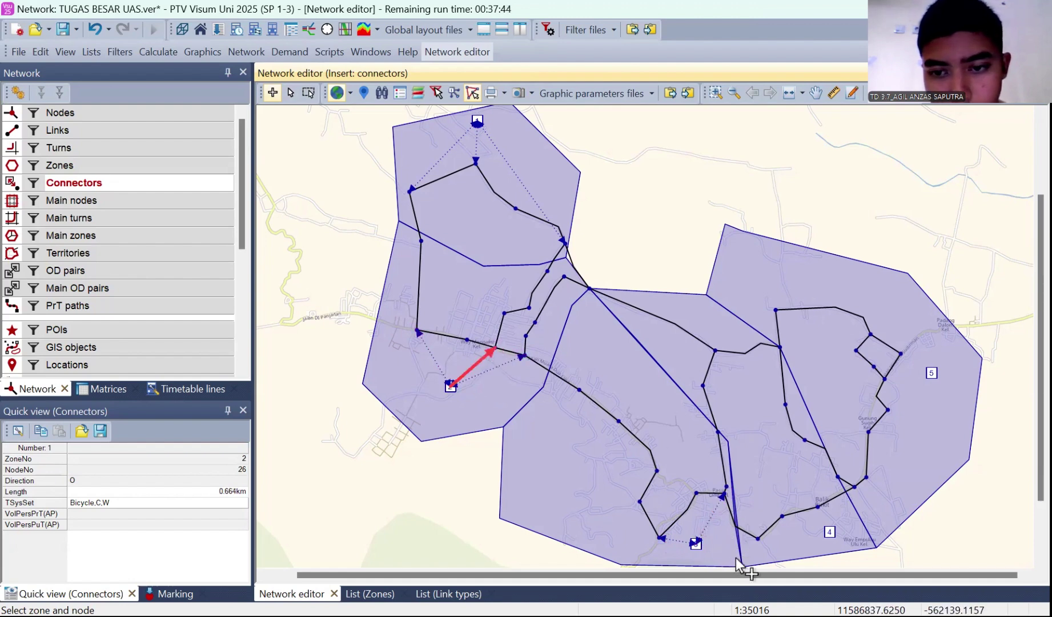
{"action": "left_click", "coordinate": [828, 531]}
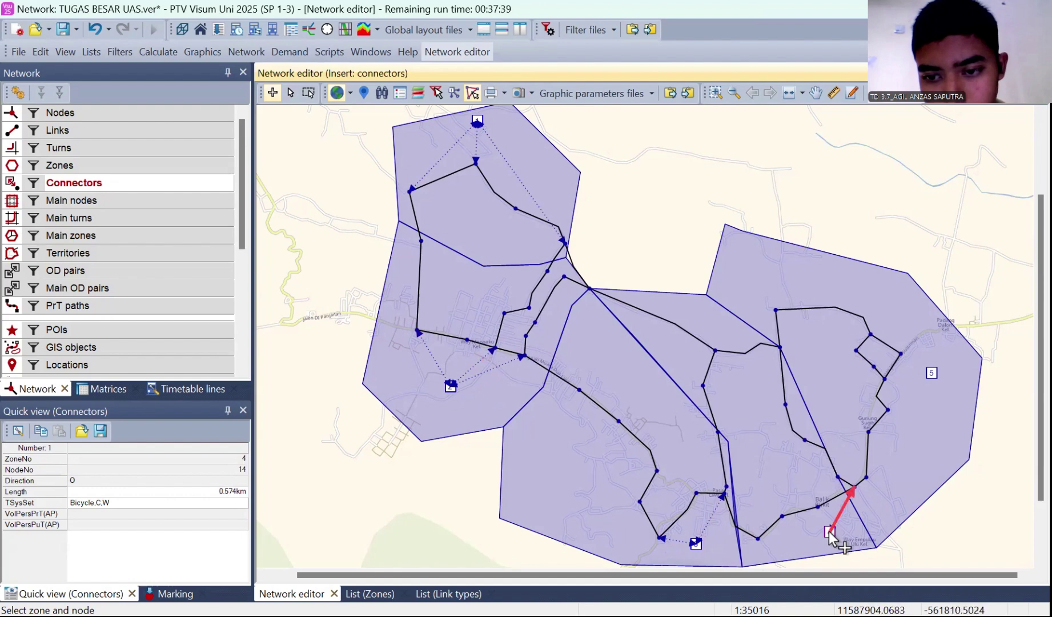
{"action": "left_click", "coordinate": [758, 538]}
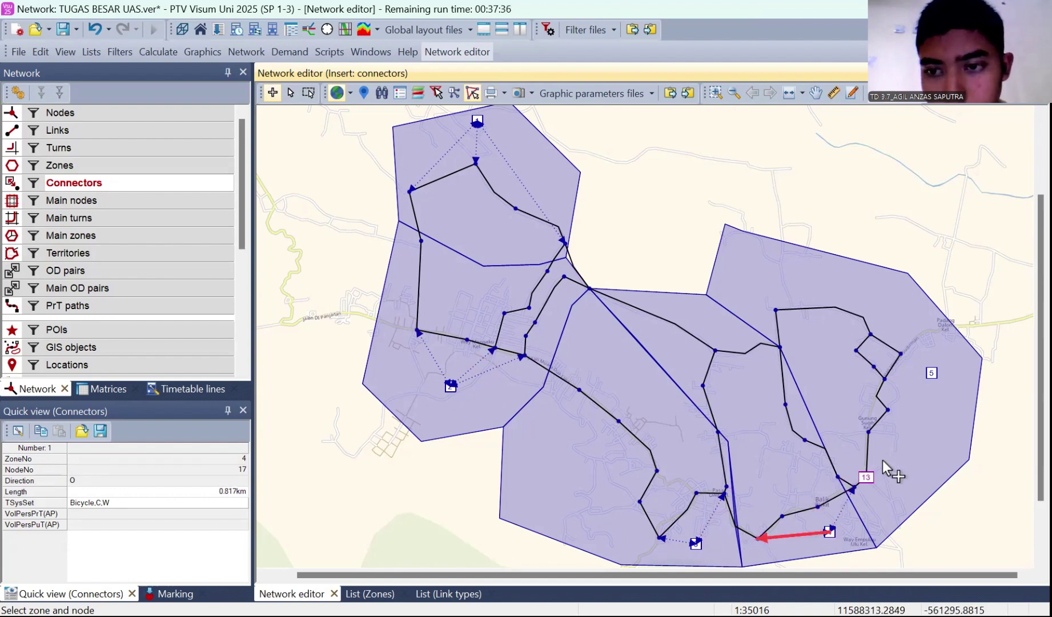
Insert connectors from zone 5 to nodes 9, 8 and 11, and a connector from zone 3 to node 19
{"action": "left_click", "coordinate": [924, 368]}
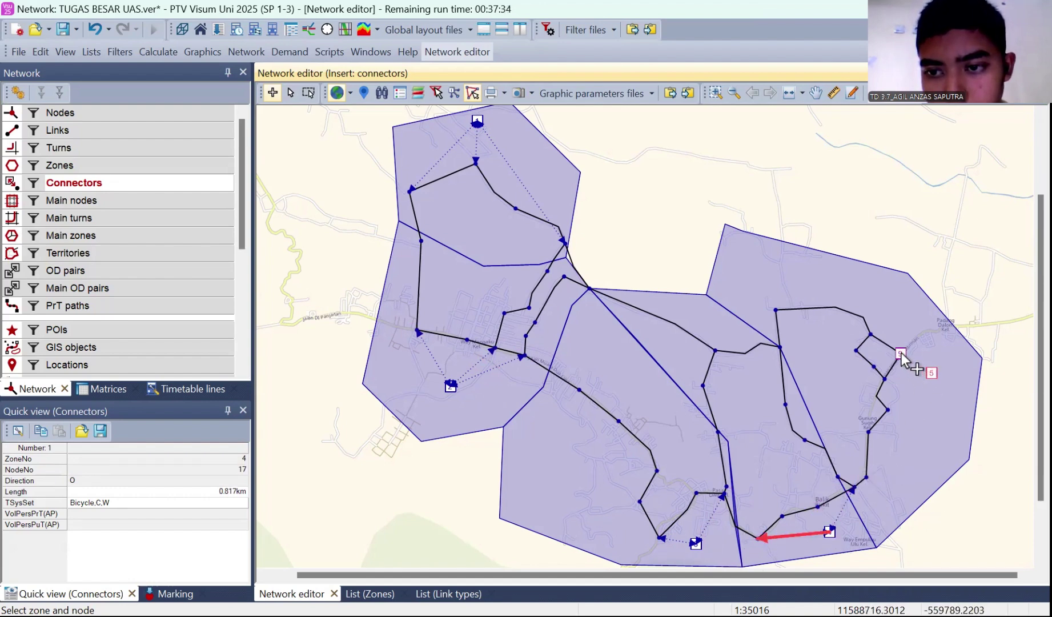
{"action": "left_click", "coordinate": [900, 355]}
{"action": "left_click", "coordinate": [930, 372]}
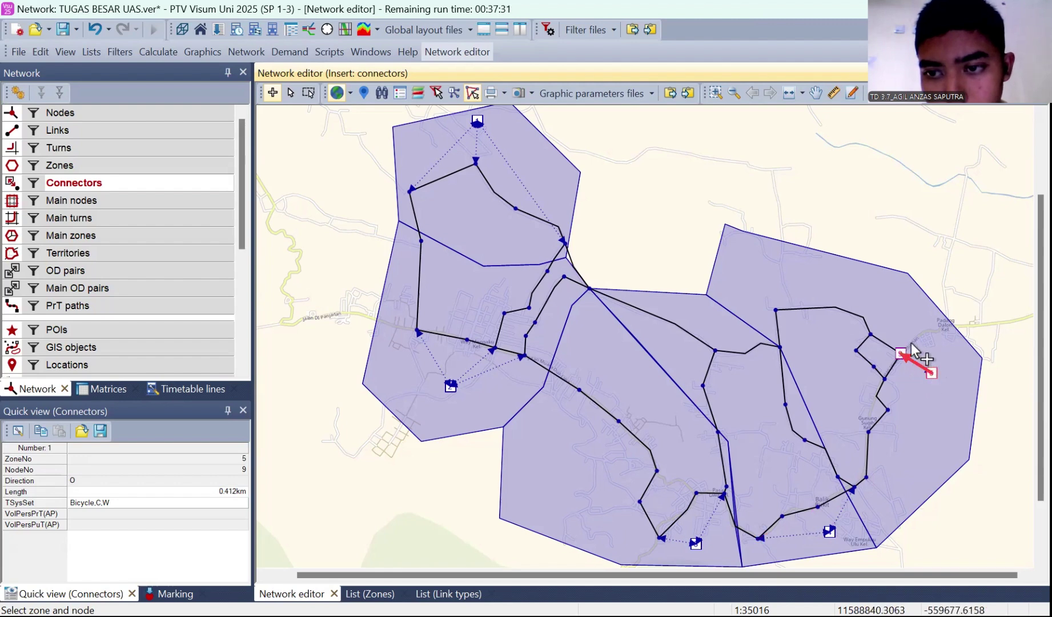
{"action": "left_click", "coordinate": [870, 337]}
{"action": "left_click", "coordinate": [929, 372]}
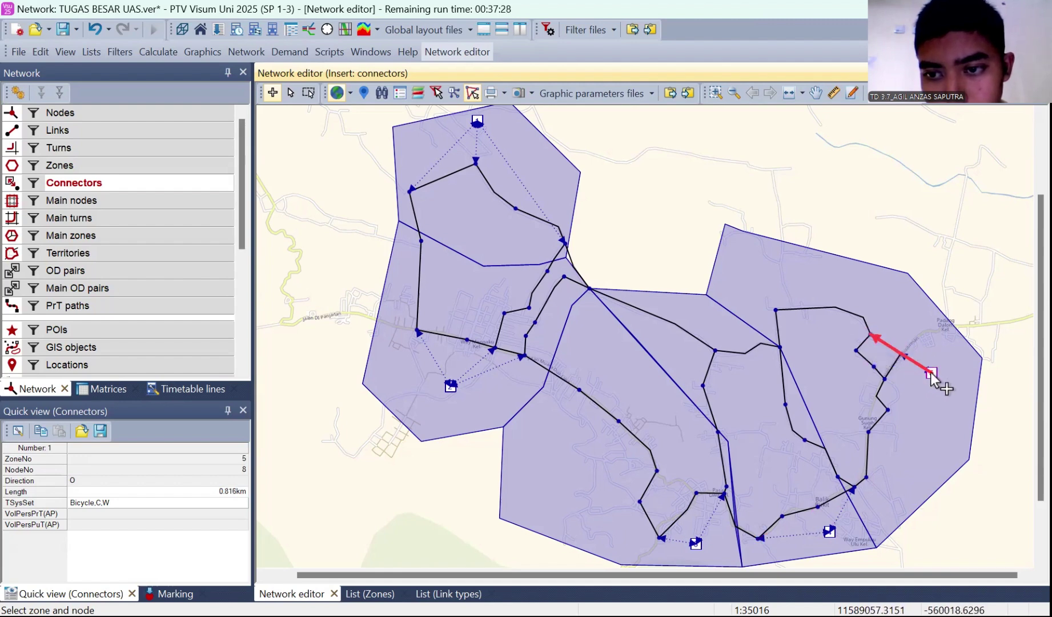
{"action": "left_click", "coordinate": [889, 409]}
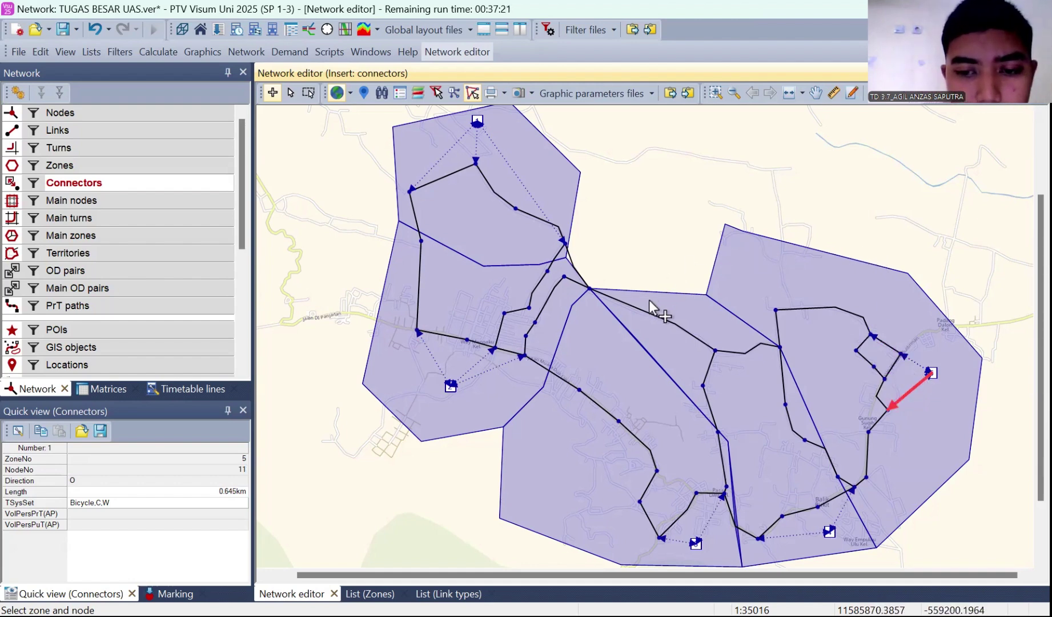
{"action": "left_click", "coordinate": [696, 543]}
{"action": "left_click", "coordinate": [696, 494]}
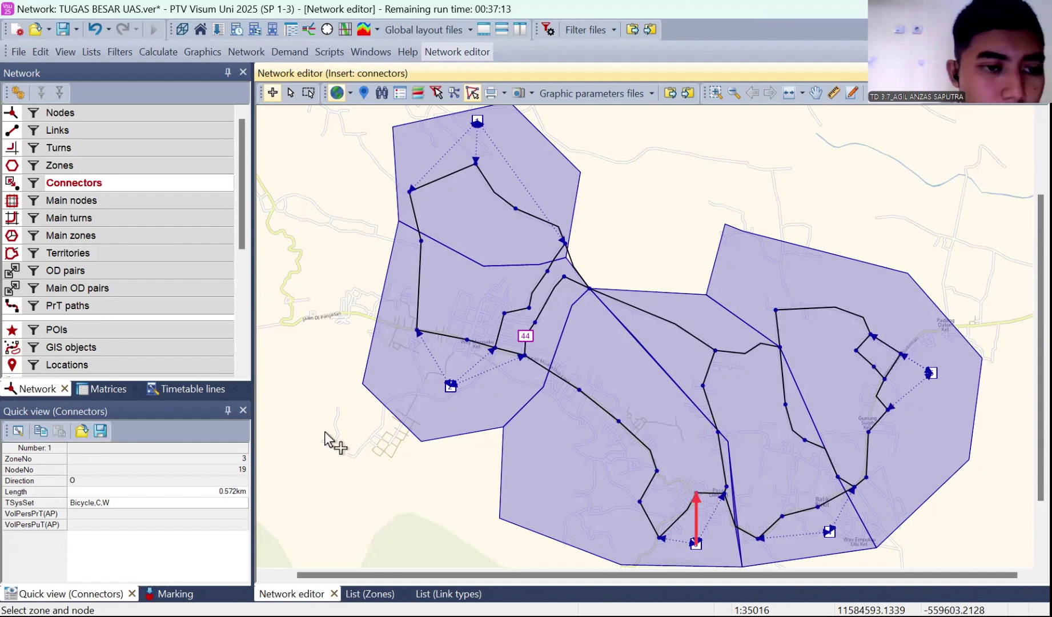
Start creating a new matrix and set its code to MAT 1
{"action": "left_click", "coordinate": [124, 386]}
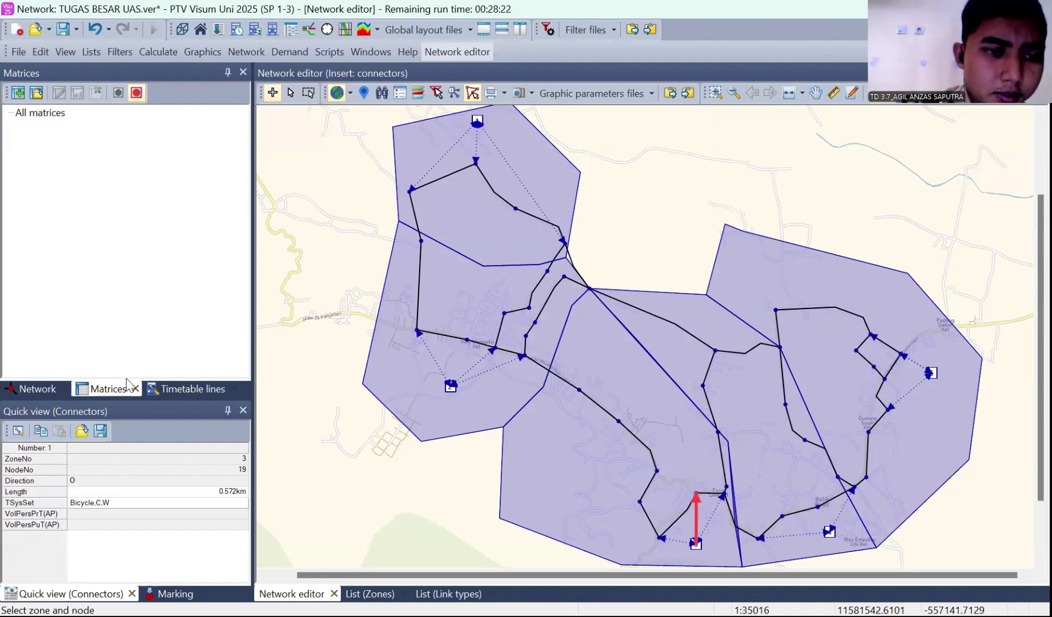
{"action": "left_click", "coordinate": [16, 94]}
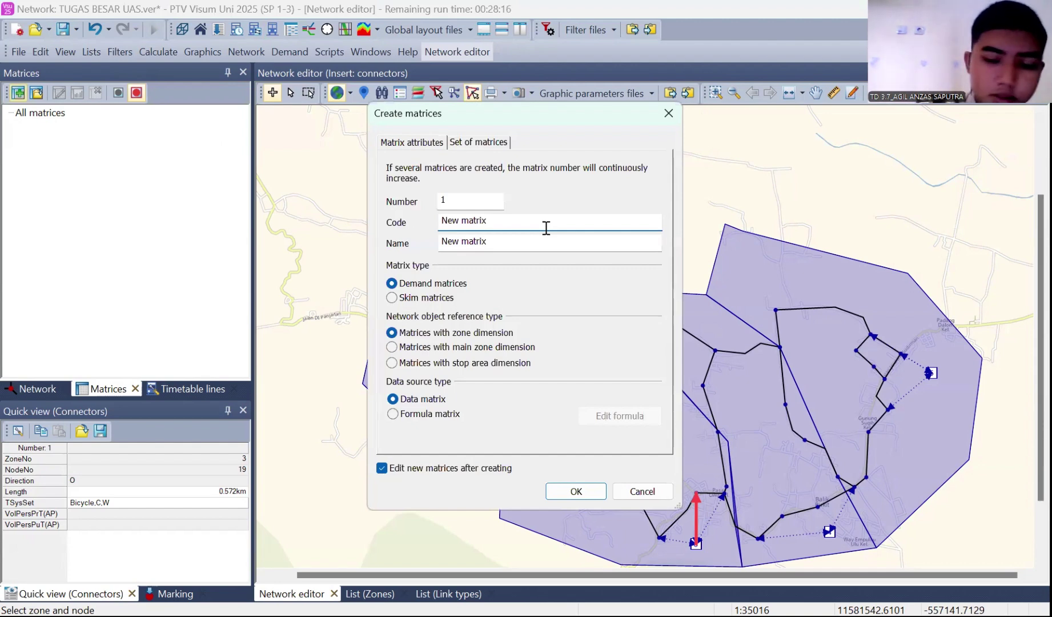
{"action": "key", "text": "BackSpace"}
{"action": "key", "text": "BackSpace"}
{"action": "key", "text": "BackSpace"}
{"action": "key", "text": "BackSpace"}
{"action": "key", "text": "BackSpace"}
{"action": "key", "text": "BackSpace"}
{"action": "key", "text": "BackSpace"}
{"action": "key", "text": "BackSpace"}
{"action": "key", "text": "BackSpace"}
{"action": "key", "text": "BackSpace"}
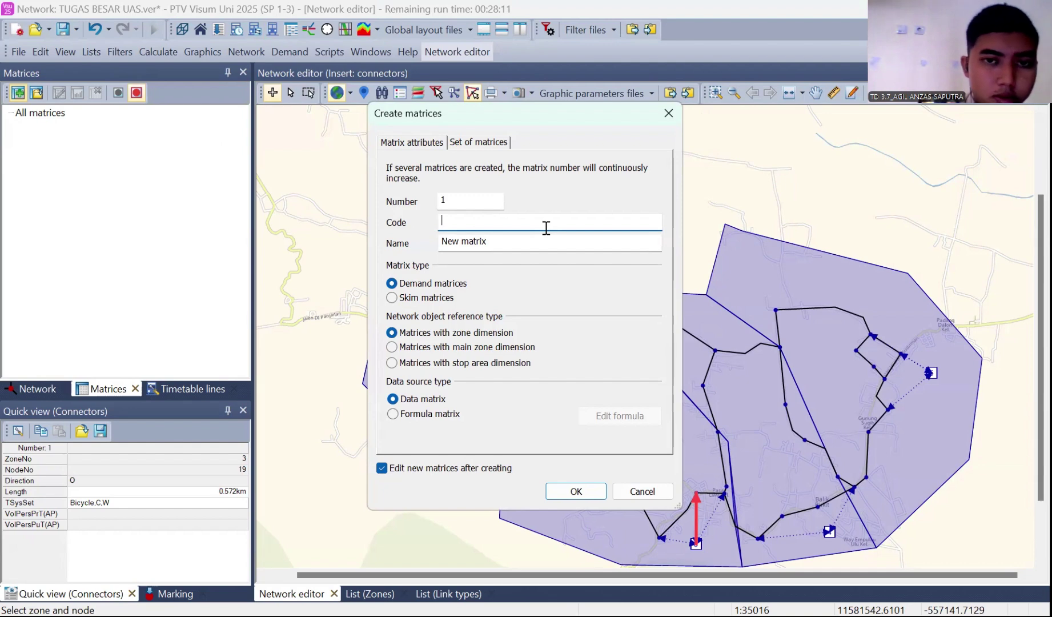
{"action": "type", "text": "MAT 1"}
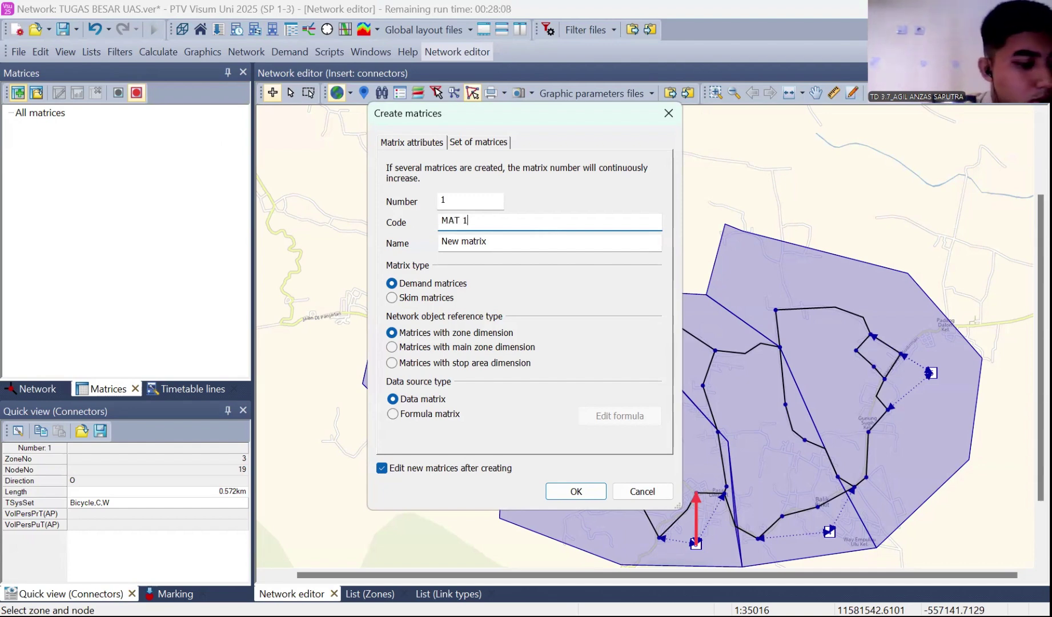
Name the matrix MAT 1 and create it as a demand data matrix with zone dimension
{"action": "left_click", "coordinate": [531, 246]}
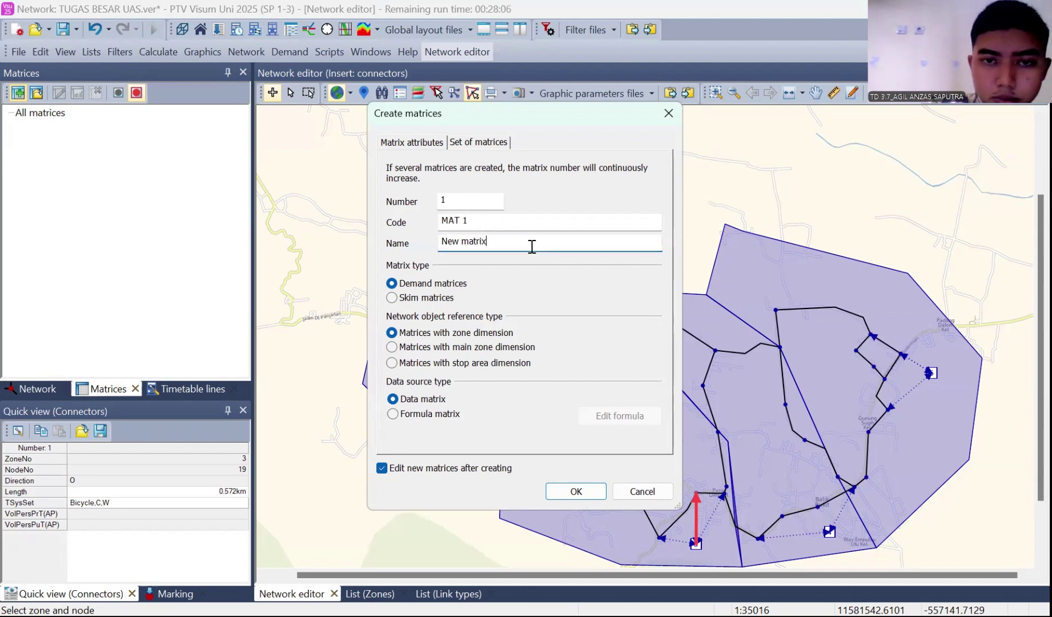
{"action": "key", "text": "BackSpace"}
{"action": "key", "text": "BackSpace"}
{"action": "key", "text": "BackSpace"}
{"action": "key", "text": "BackSpace"}
{"action": "key", "text": "BackSpace"}
{"action": "key", "text": "BackSpace"}
{"action": "key", "text": "BackSpace"}
{"action": "key", "text": "BackSpace"}
{"action": "key", "text": "BackSpace"}
{"action": "key", "text": "BackSpace"}
{"action": "type", "text": "MAT 1"}
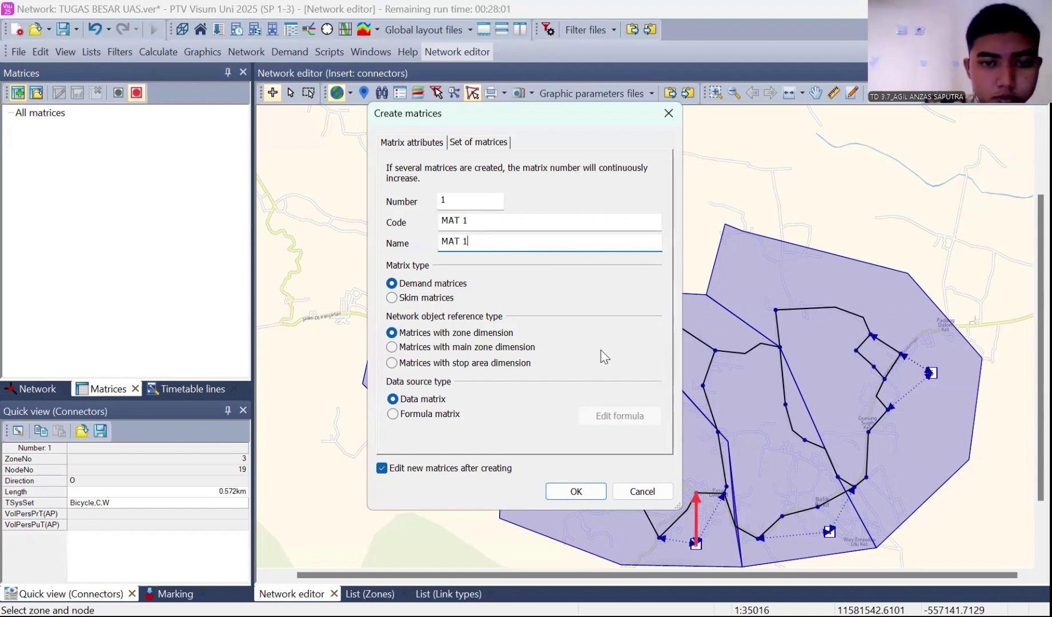
{"action": "left_click", "coordinate": [577, 492]}
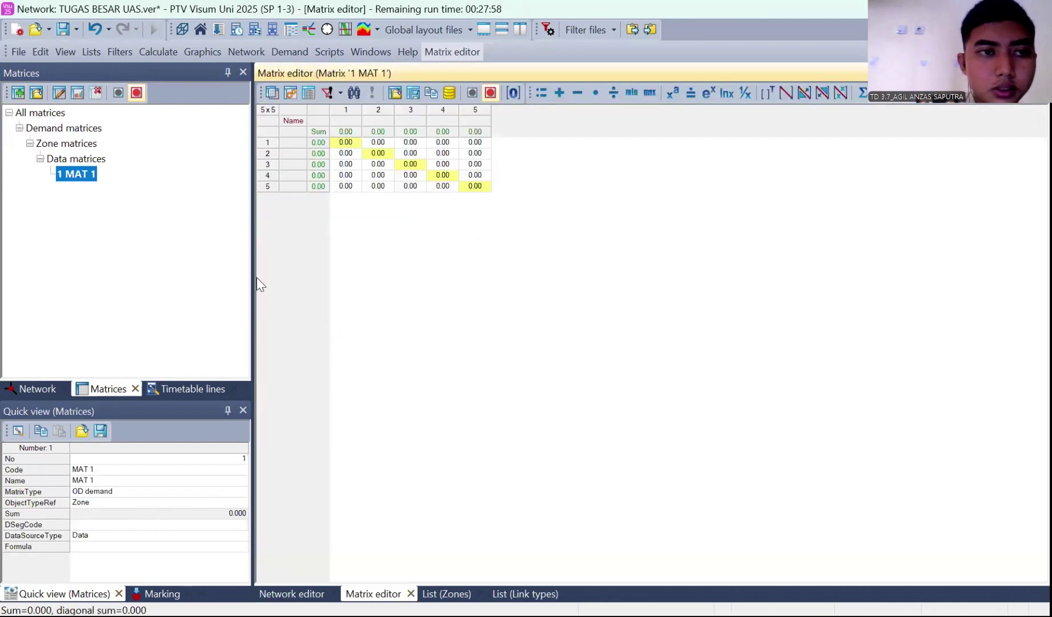
Try to paste the copied demand values into the whole zone 1 row of matrix MAT 1
{"action": "left_click", "coordinate": [68, 176]}
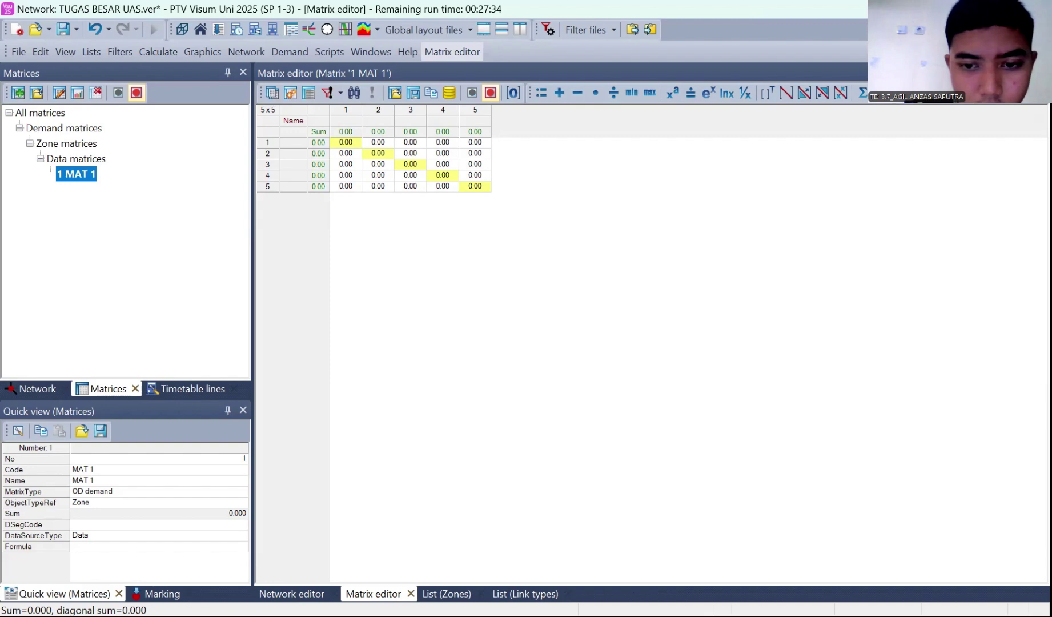
{"action": "left_click", "coordinate": [292, 148]}
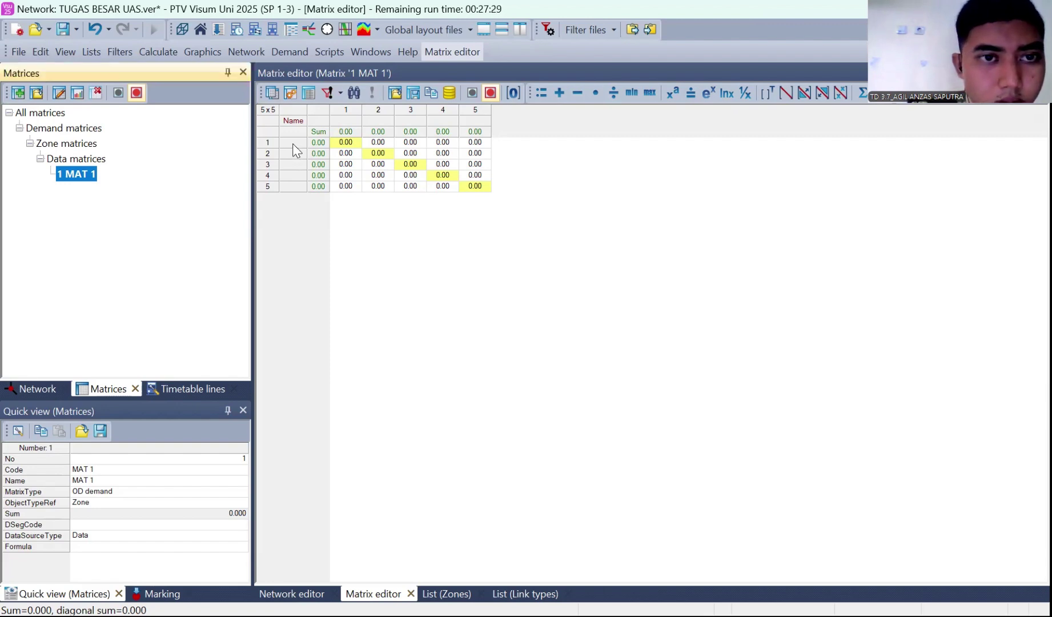
{"action": "left_click", "coordinate": [298, 141]}
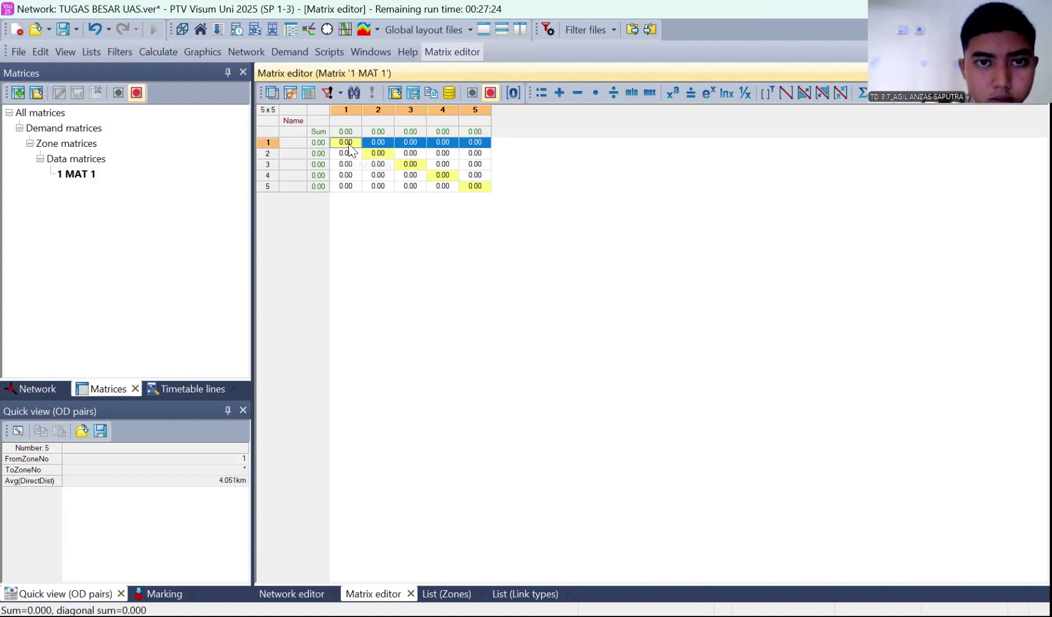
{"action": "key", "text": "ctrl+v"}
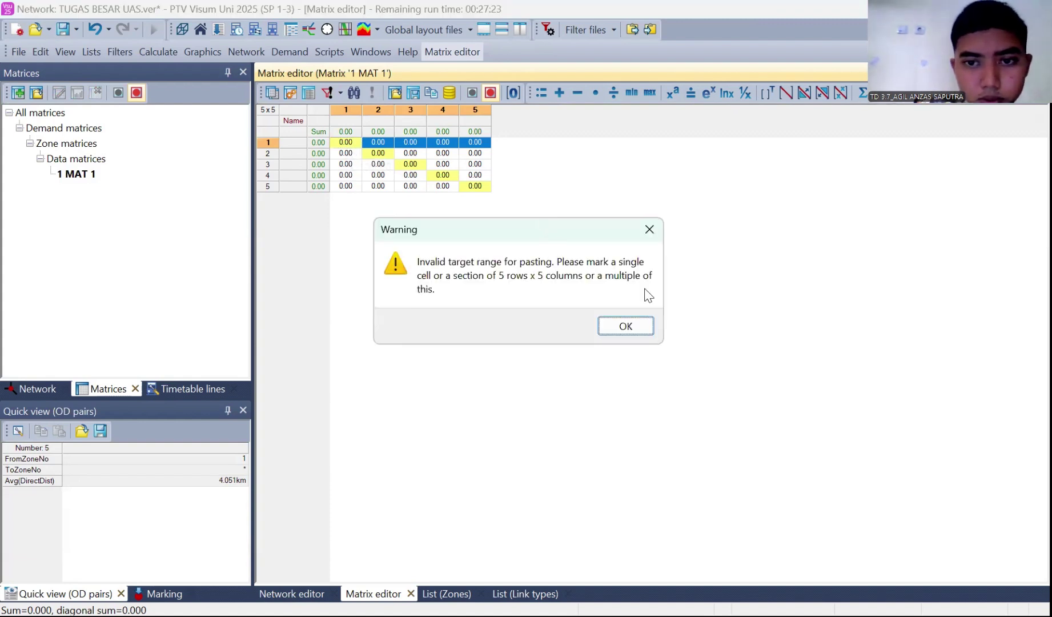
{"action": "left_click", "coordinate": [626, 326]}
Paste the copied 5 × 5 demand values, beginning 3210, 1655, 4742, 11263 and 2307, into MAT 1 starting at the zone 1 to zone 1 cell
{"action": "left_click", "coordinate": [350, 143]}
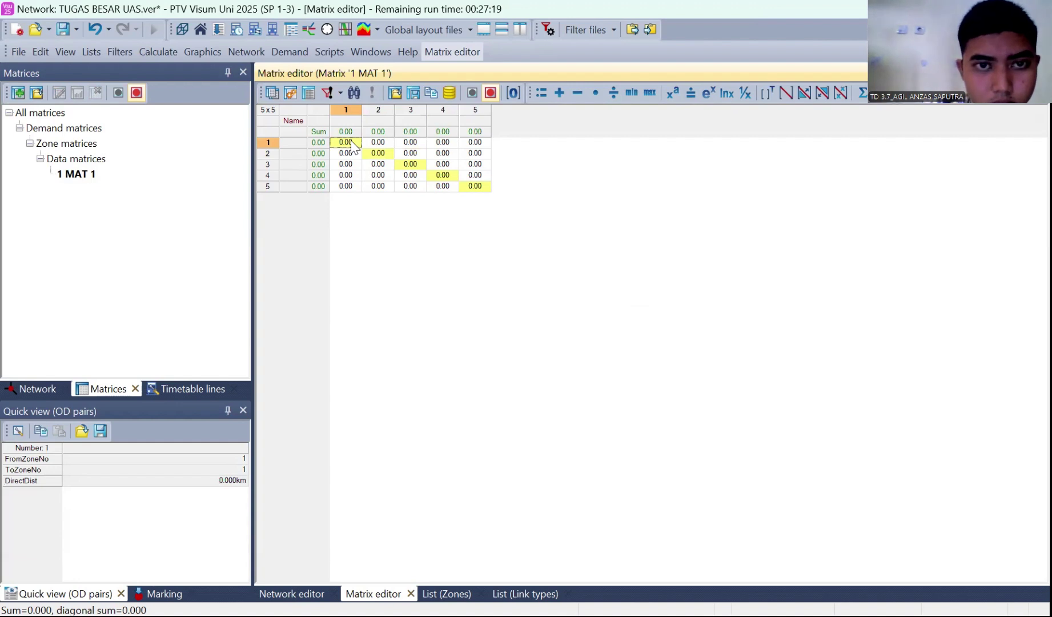
{"action": "type", "text": "3210.00\t1655.00\t4742.00\t11263.00\t2307.00 4140.00\t2110.00\t871.00\t2833.00\t305.00 11312.00\t1089.00\t2280.00\t7831.00\t304.00 11830.00\t3095.00\t7483.00\t2421.00\t3482.00 2960.00\t566.00\t261.00\t3178.00\t2598.00"}
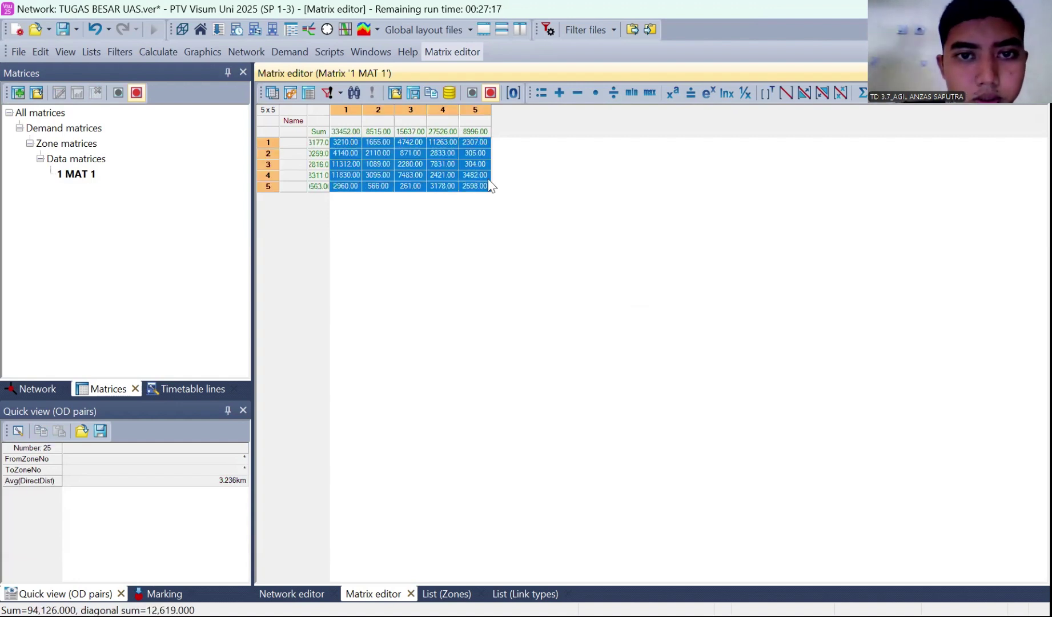
{"action": "left_click", "coordinate": [521, 179]}
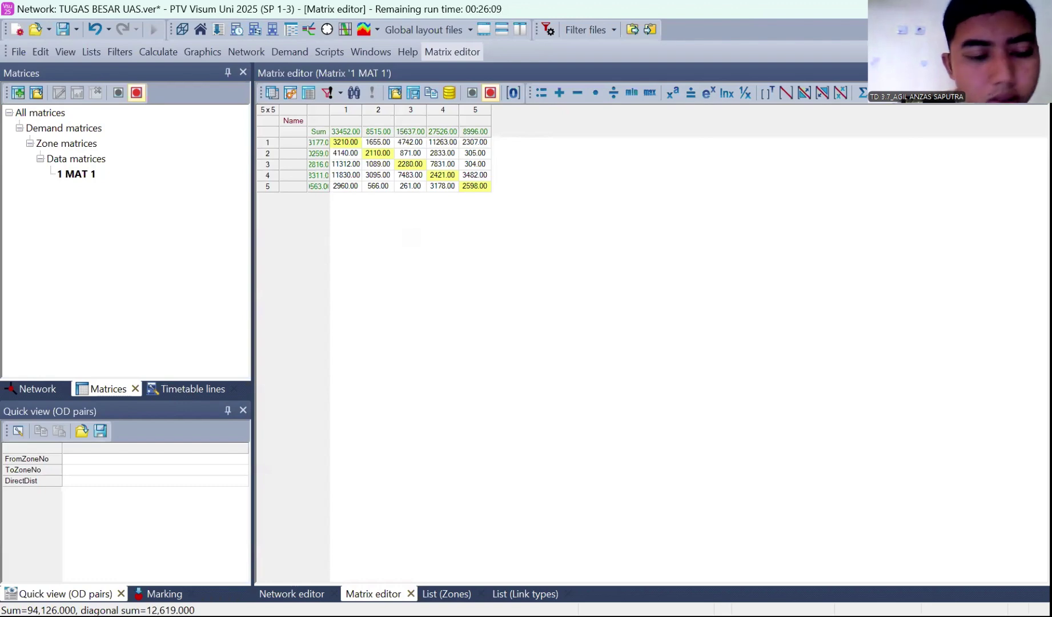
In the OD demand data, reference matrix MAT 1 directly for the Bicycle demand segment
{"action": "left_click", "coordinate": [292, 594]}
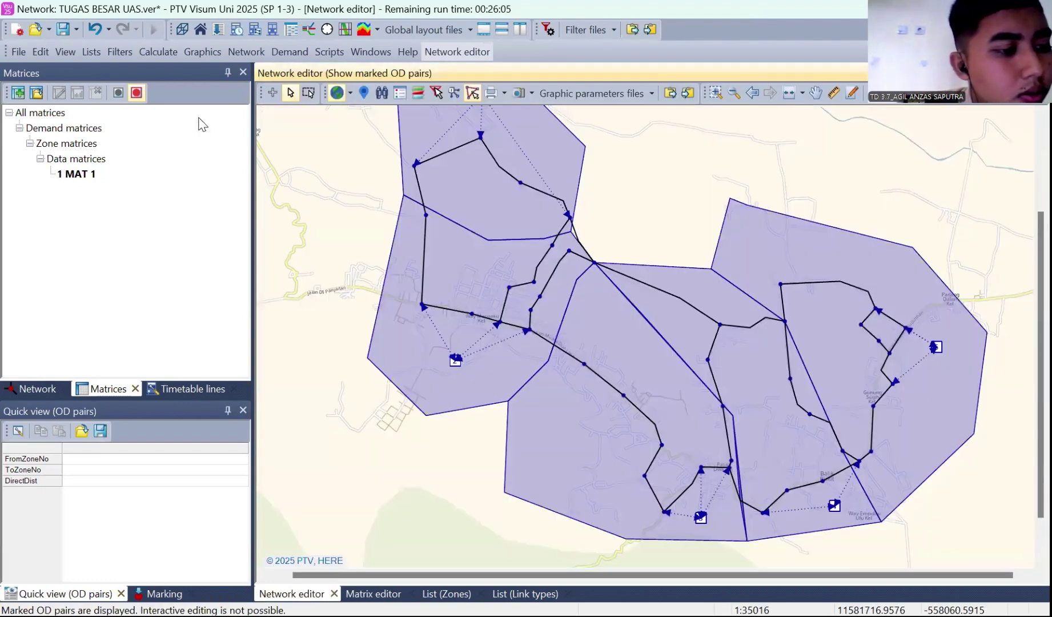
{"action": "left_click", "coordinate": [309, 51]}
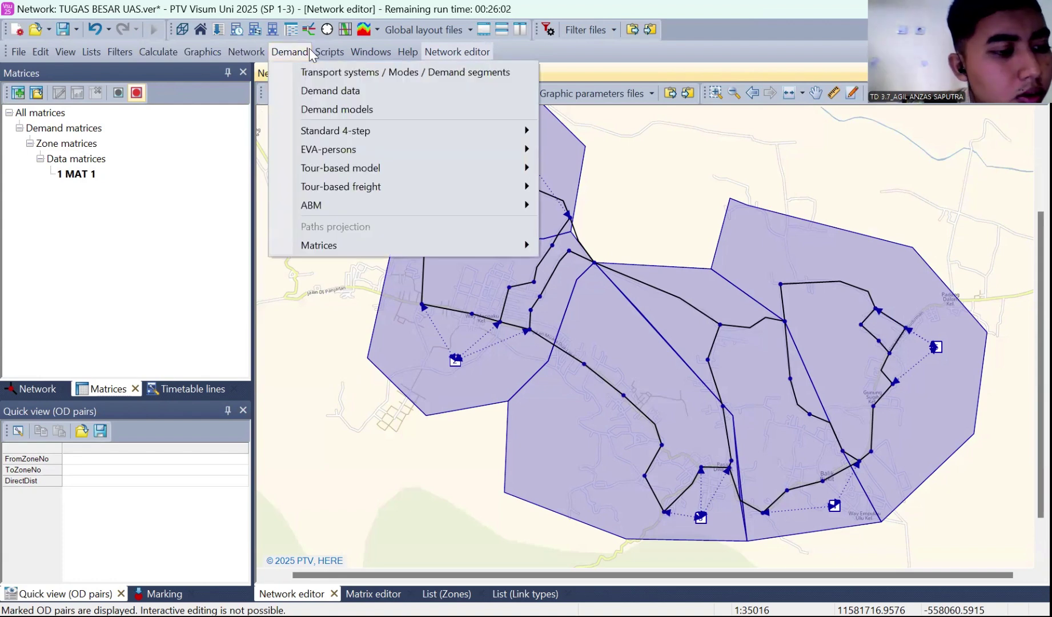
{"action": "left_click", "coordinate": [312, 90]}
{"action": "left_click", "coordinate": [310, 214]}
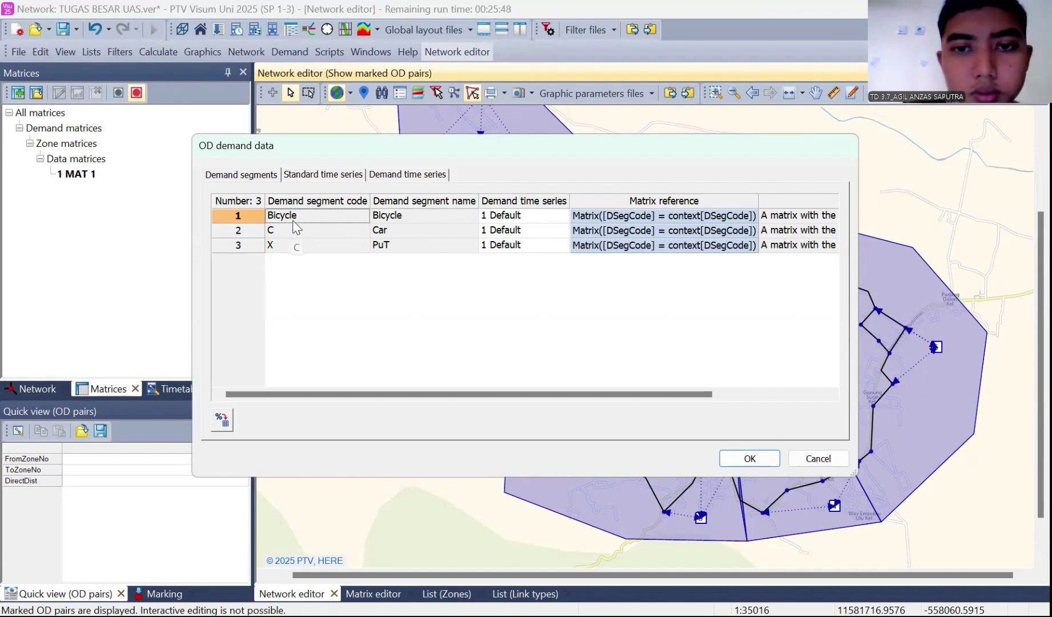
{"action": "left_click", "coordinate": [724, 217]}
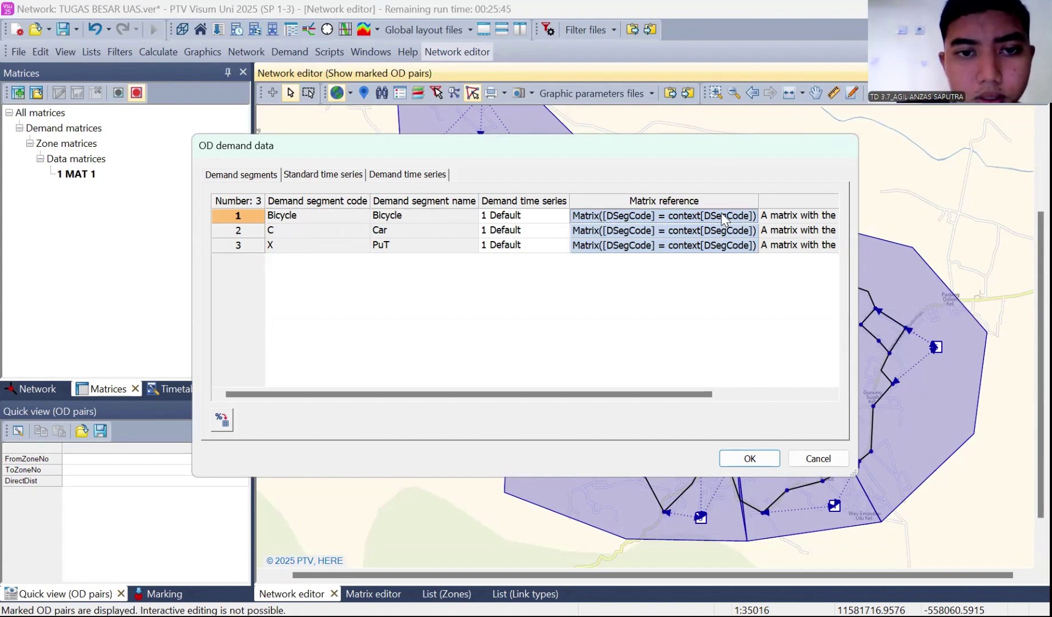
{"action": "double_click", "coordinate": [724, 217]}
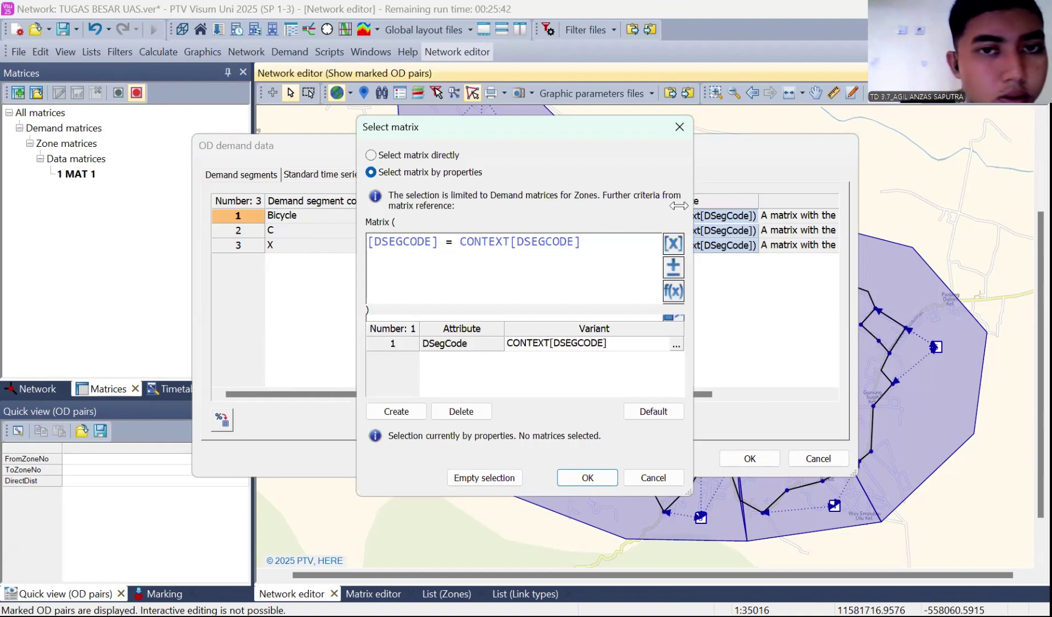
{"action": "left_click", "coordinate": [437, 159]}
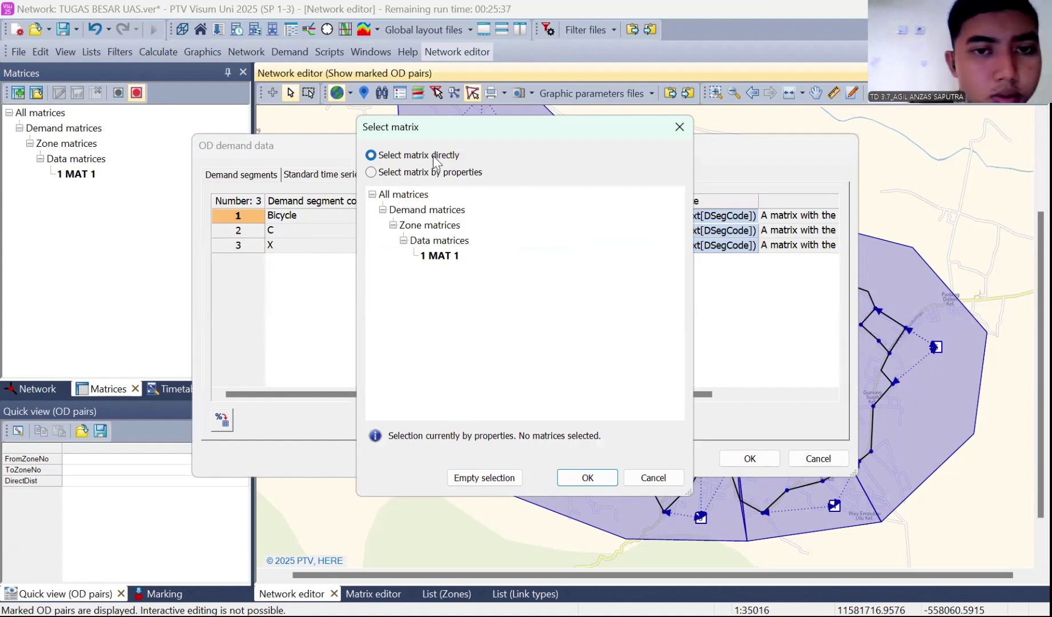
{"action": "double_click", "coordinate": [440, 255]}
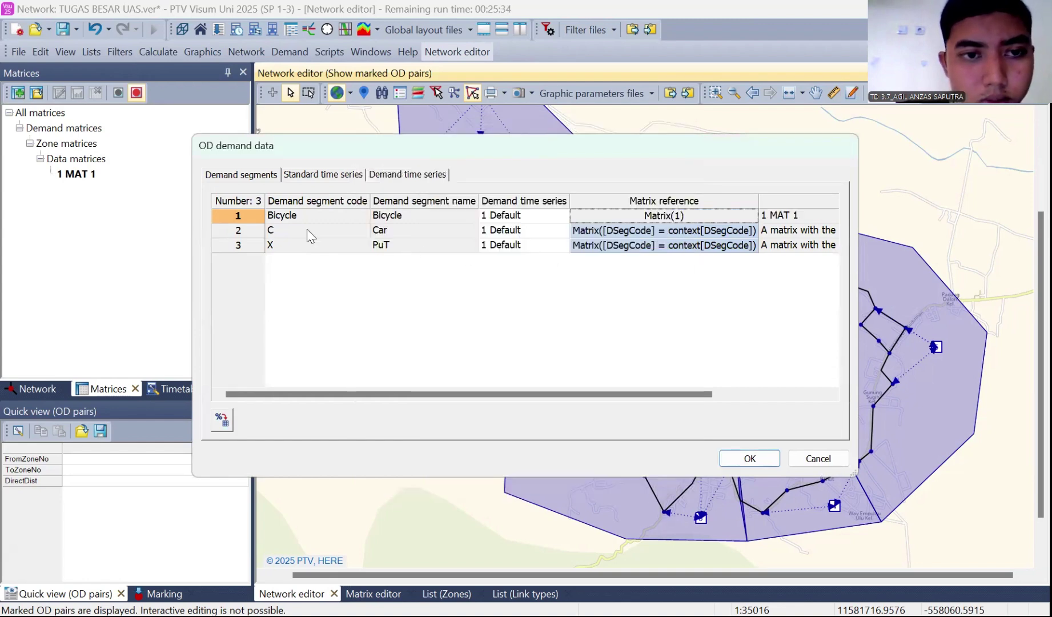
Assign matrix MAT 1 directly to the Car demand segment and accept the OD demand data
{"action": "left_click", "coordinate": [226, 228]}
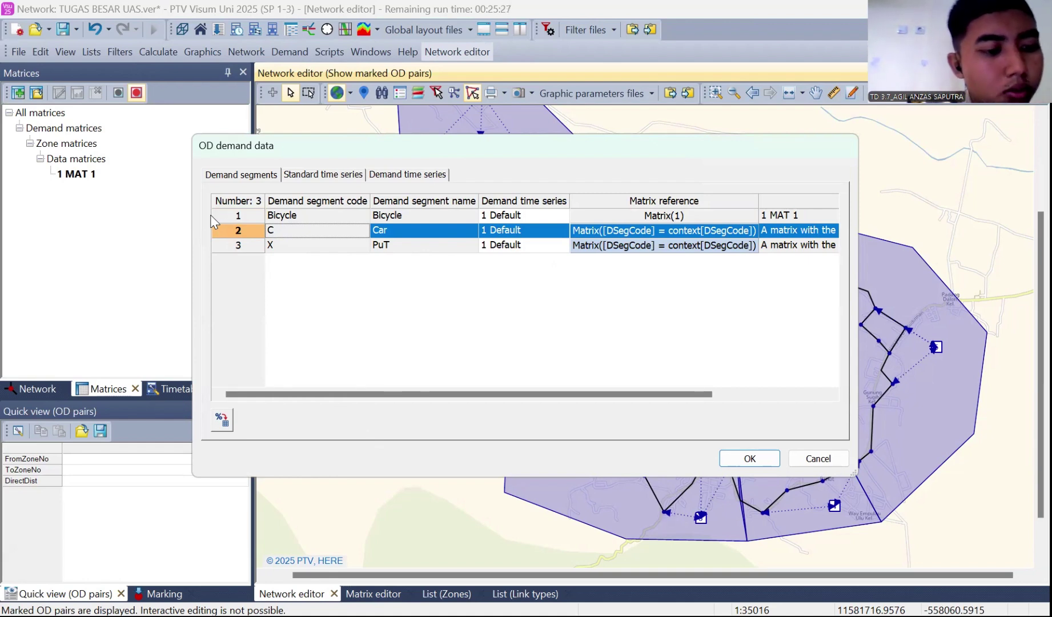
{"action": "double_click", "coordinate": [722, 235]}
{"action": "left_click", "coordinate": [371, 155]}
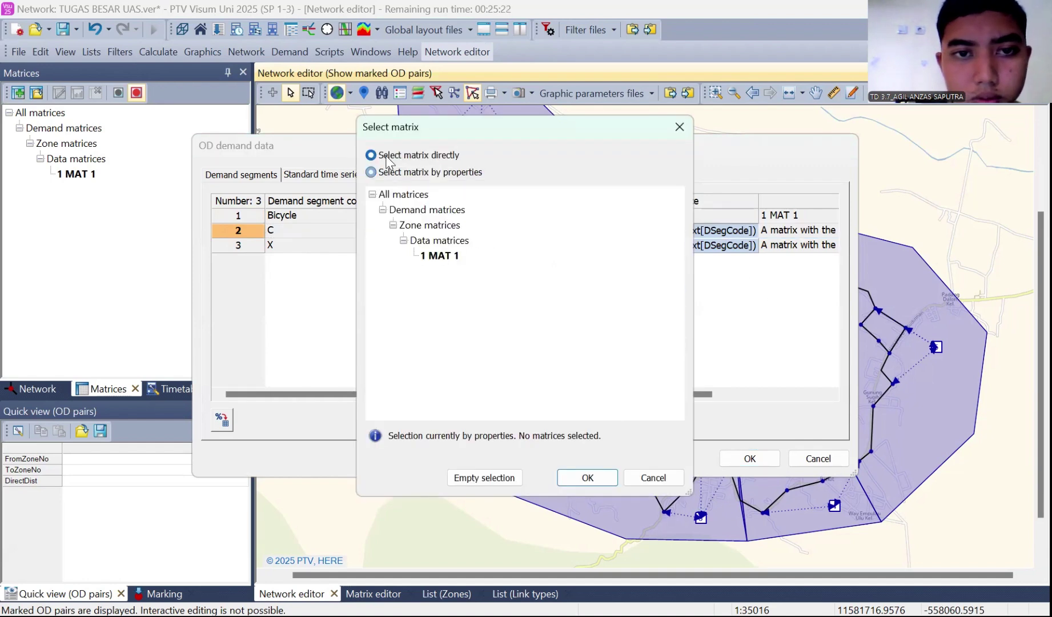
{"action": "left_click", "coordinate": [440, 256]}
{"action": "left_click", "coordinate": [578, 482]}
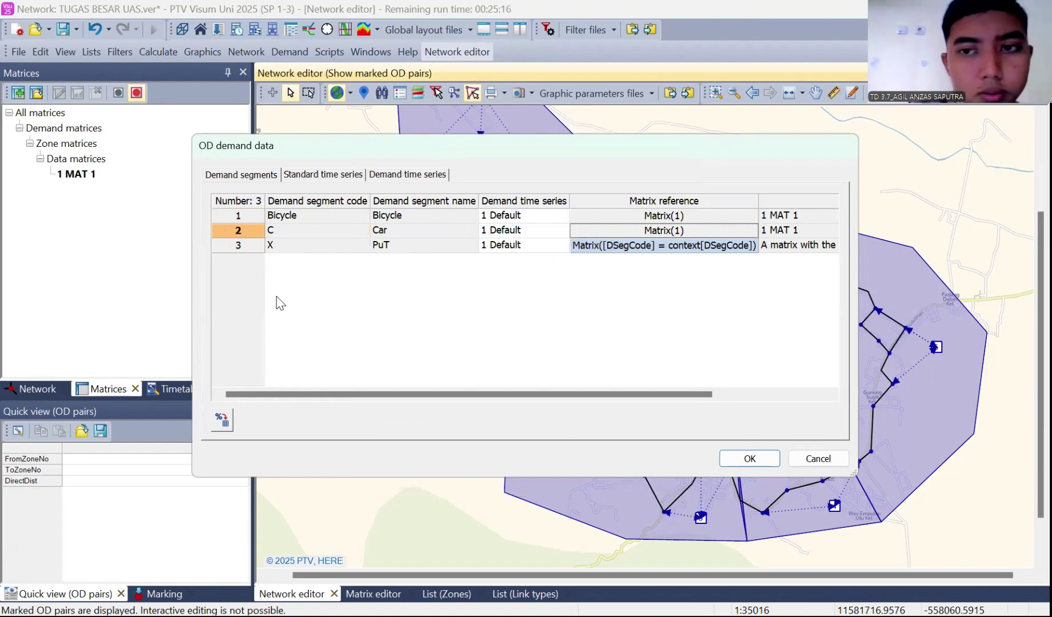
{"action": "left_click", "coordinate": [764, 462]}
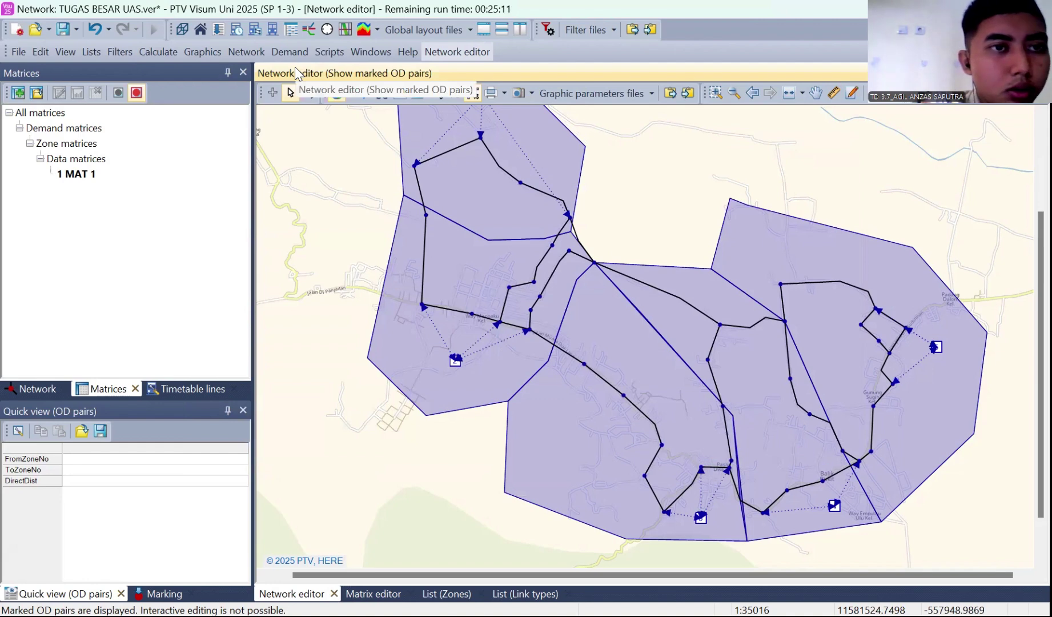
Create a PrT assignment procedure in the procedure sequence
{"action": "left_click", "coordinate": [150, 51]}
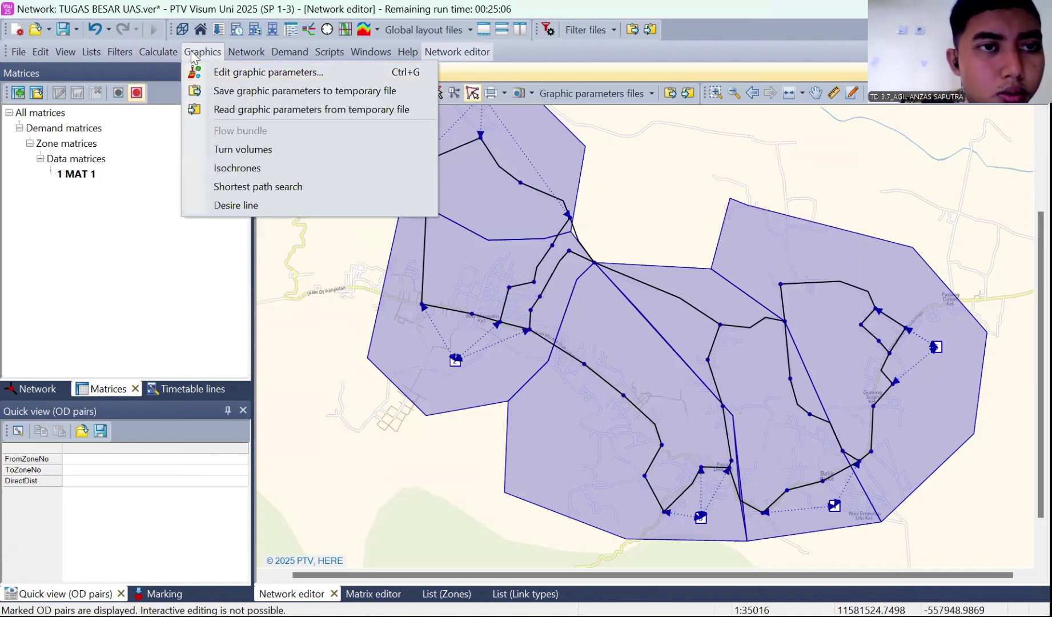
{"action": "left_click", "coordinate": [167, 72]}
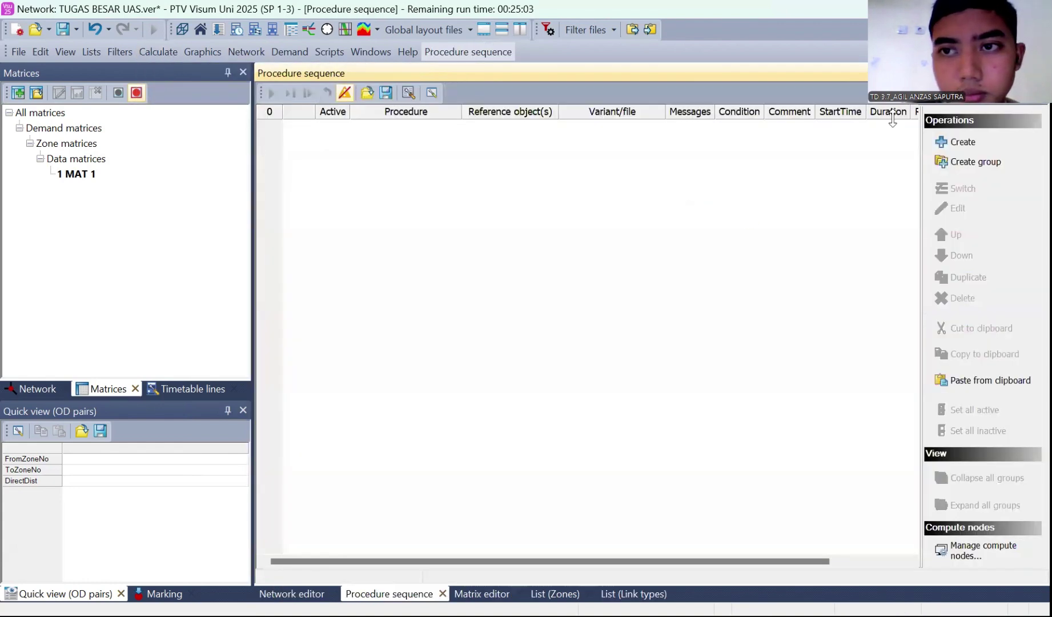
{"action": "left_click", "coordinate": [950, 143]}
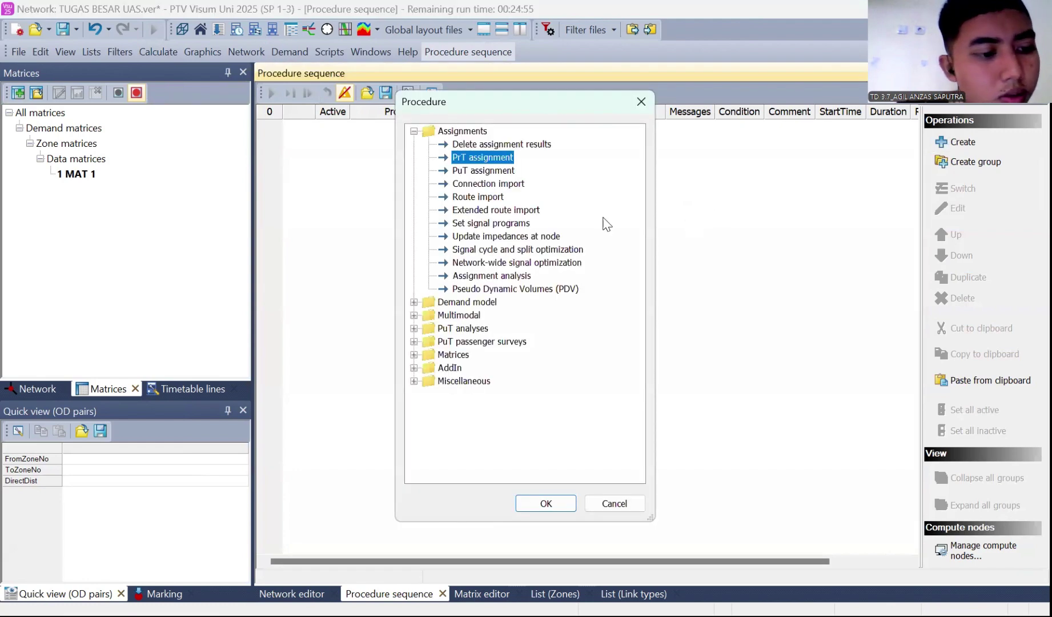
{"action": "left_click", "coordinate": [557, 503]}
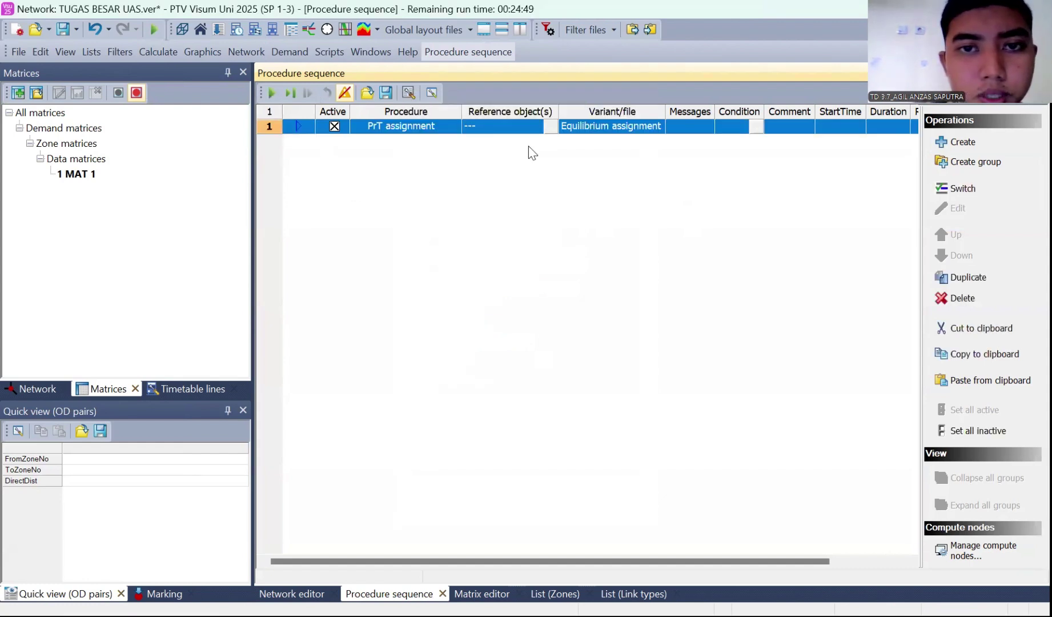
Set the PrT assignment's demand segment to C Car and run the procedure sequence
{"action": "left_click", "coordinate": [546, 129]}
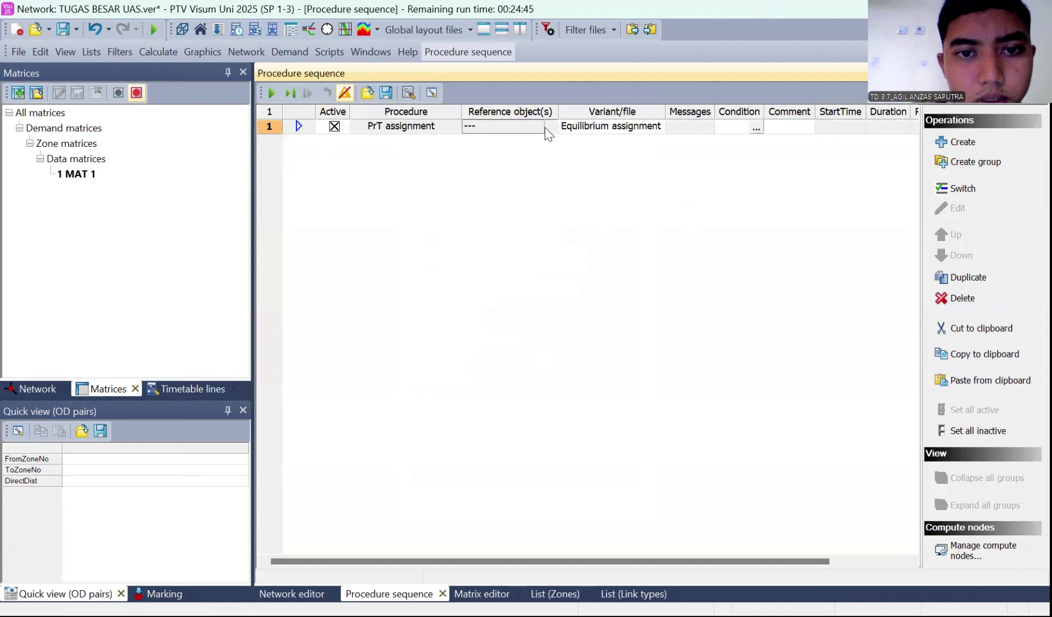
{"action": "left_click", "coordinate": [549, 129]}
{"action": "left_click", "coordinate": [466, 300]}
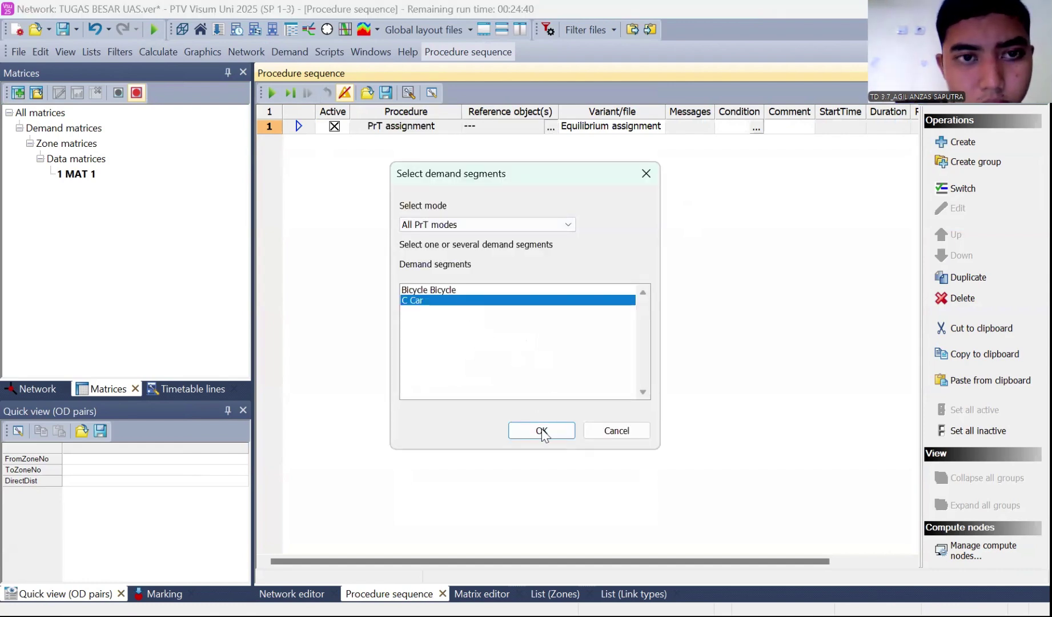
{"action": "key", "text": "Return"}
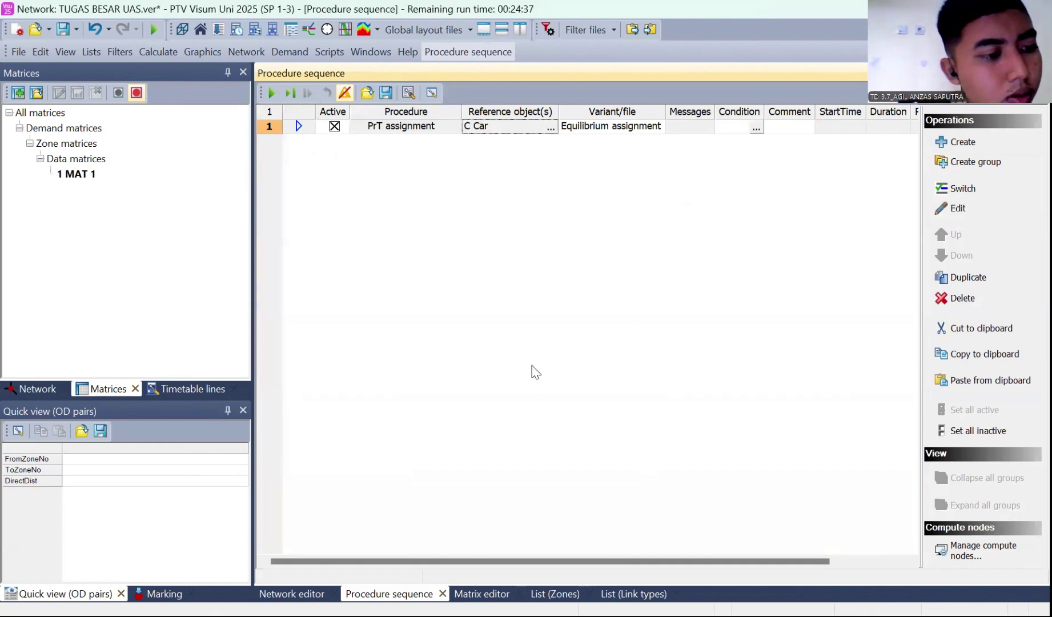
{"action": "left_click", "coordinate": [271, 94]}
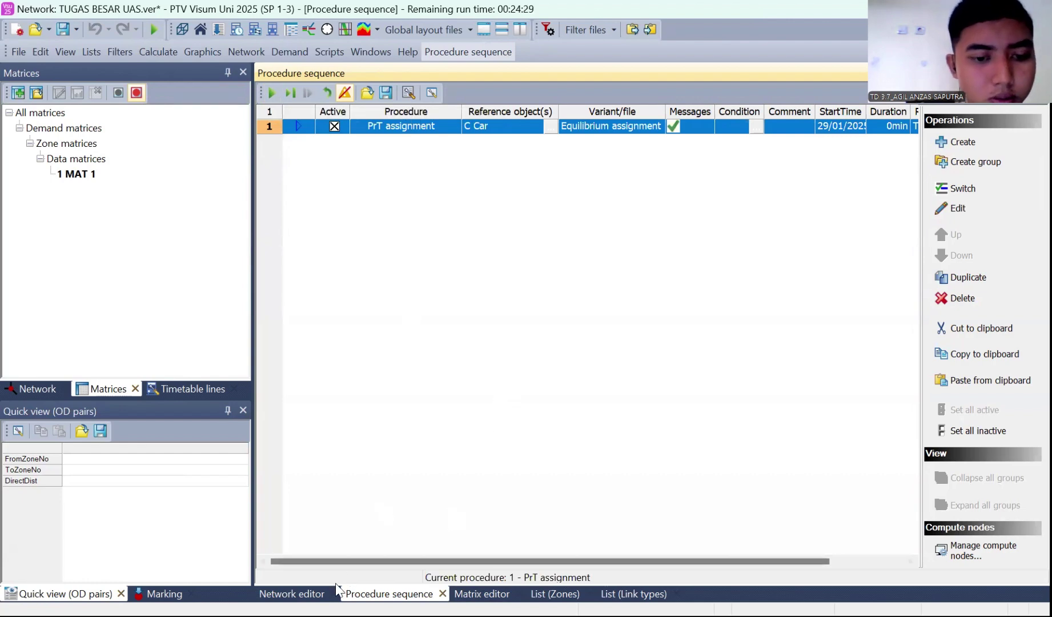
Examine the assigned link volumes on the network map and compare them with the MAT 1 demand values
{"action": "left_click", "coordinate": [291, 593]}
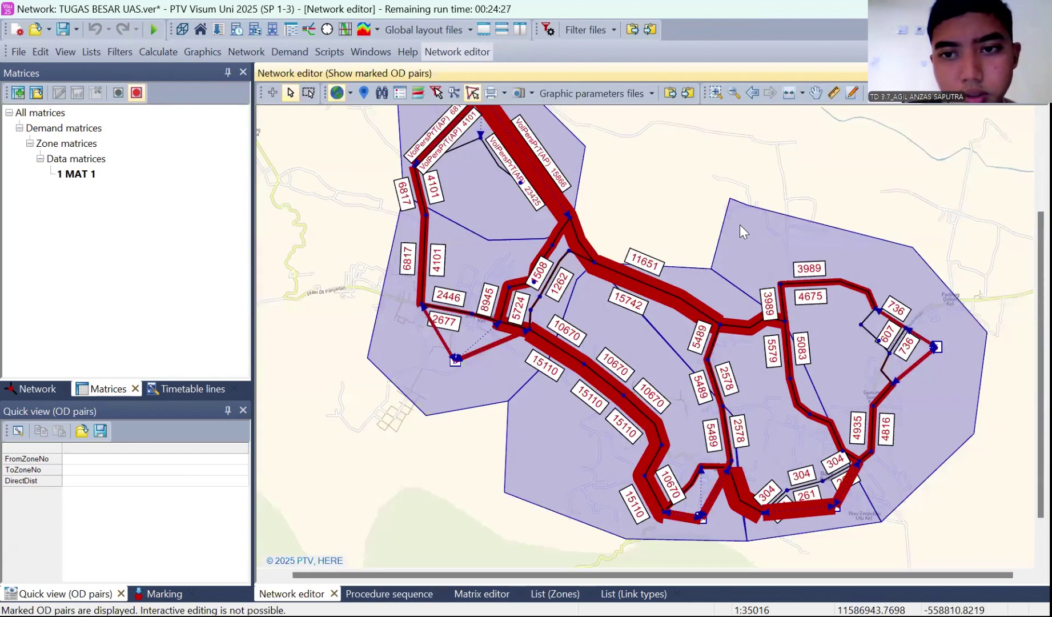
{"action": "scroll", "coordinate": [756, 224], "scroll_direction": "down", "scroll_amount": 1}
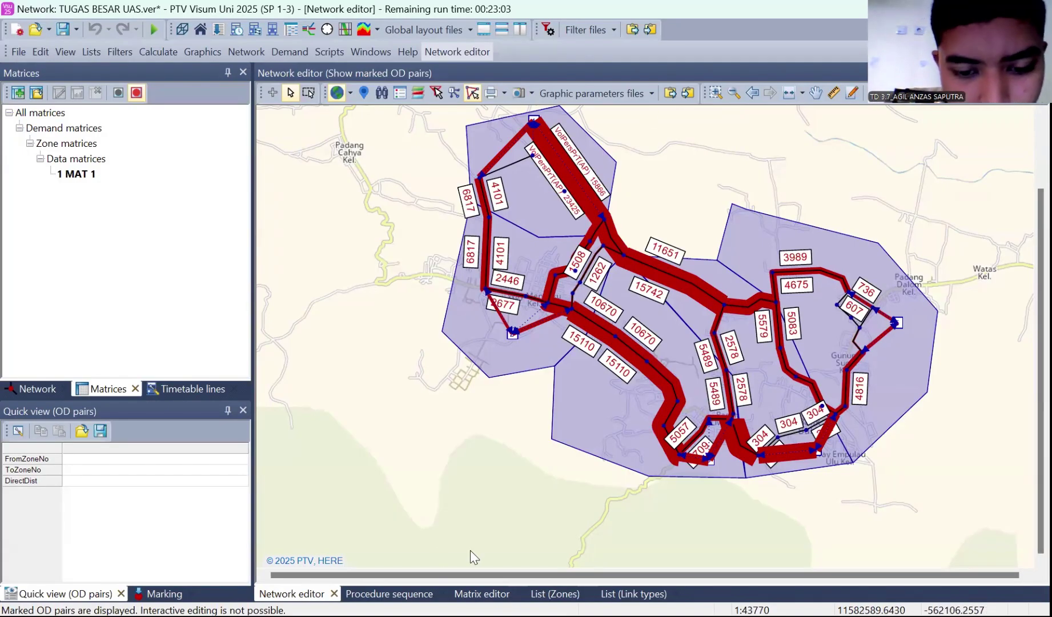
{"action": "left_click", "coordinate": [481, 593]}
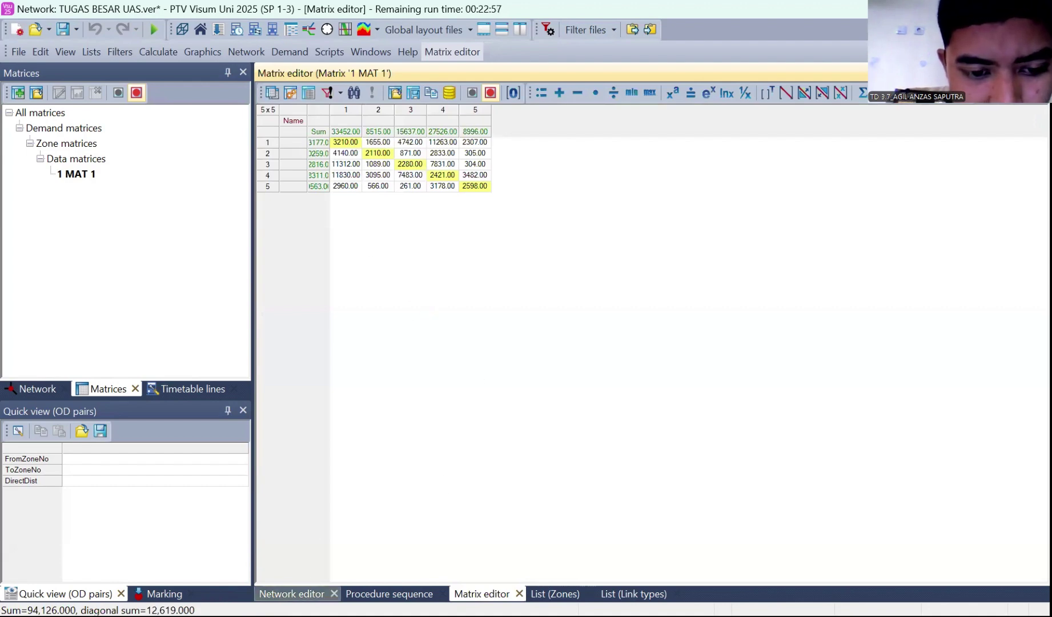
{"action": "left_click", "coordinate": [294, 593]}
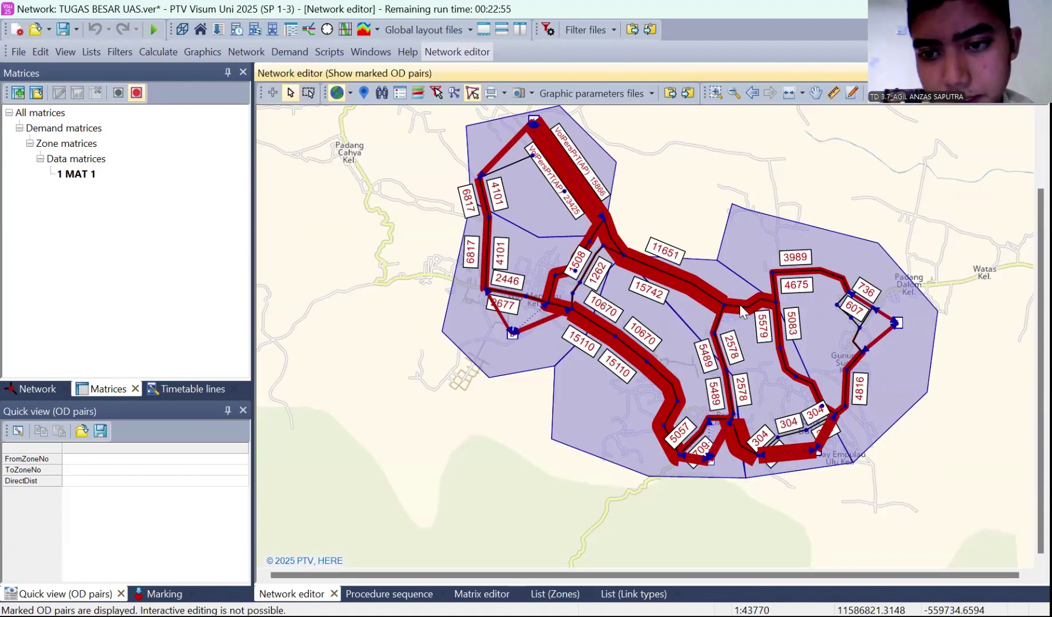
{"action": "left_click", "coordinate": [496, 593]}
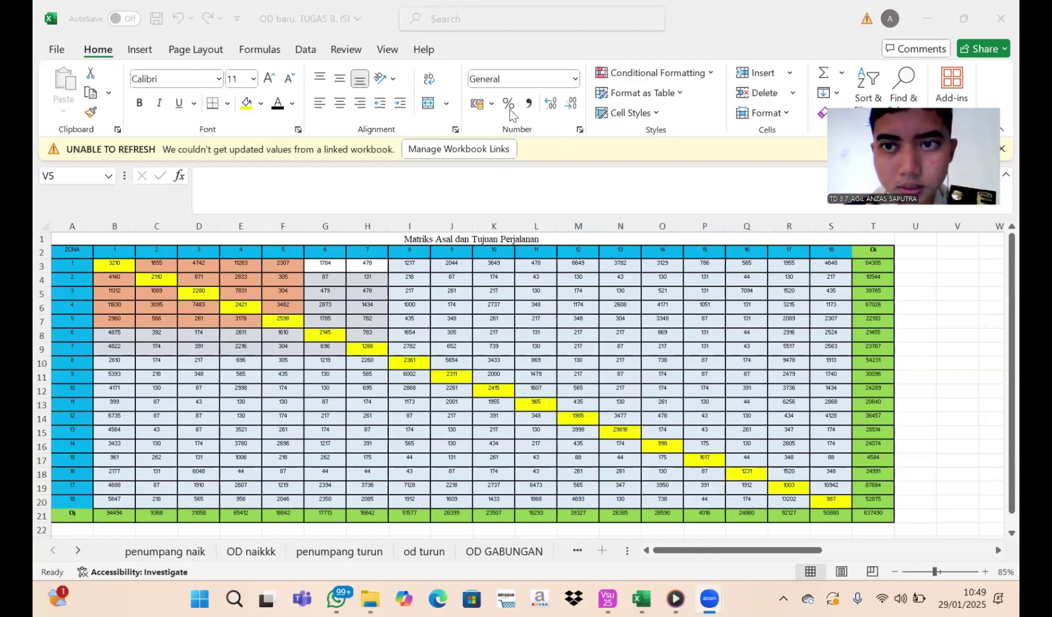
Switch to the Excel origin-destination table and highlight the 5 × 5 block of trips between zones 1 and 5
{"action": "left_click", "coordinate": [489, 237]}
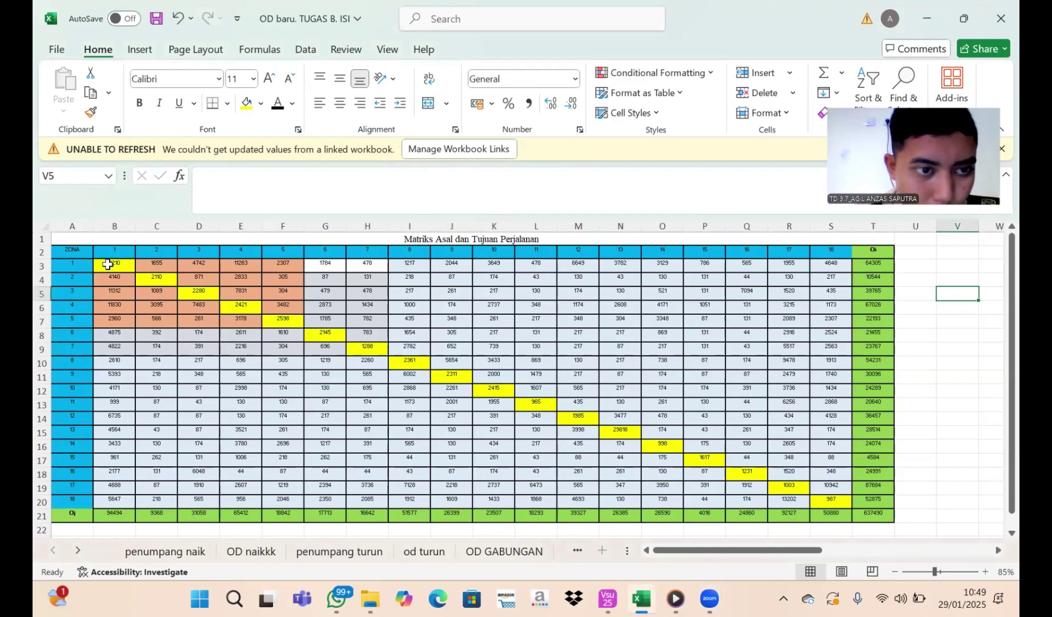
{"action": "left_click", "coordinate": [110, 263]}
{"action": "left_click_drag", "start_coordinate": [111, 269], "coordinate": [153, 284]}
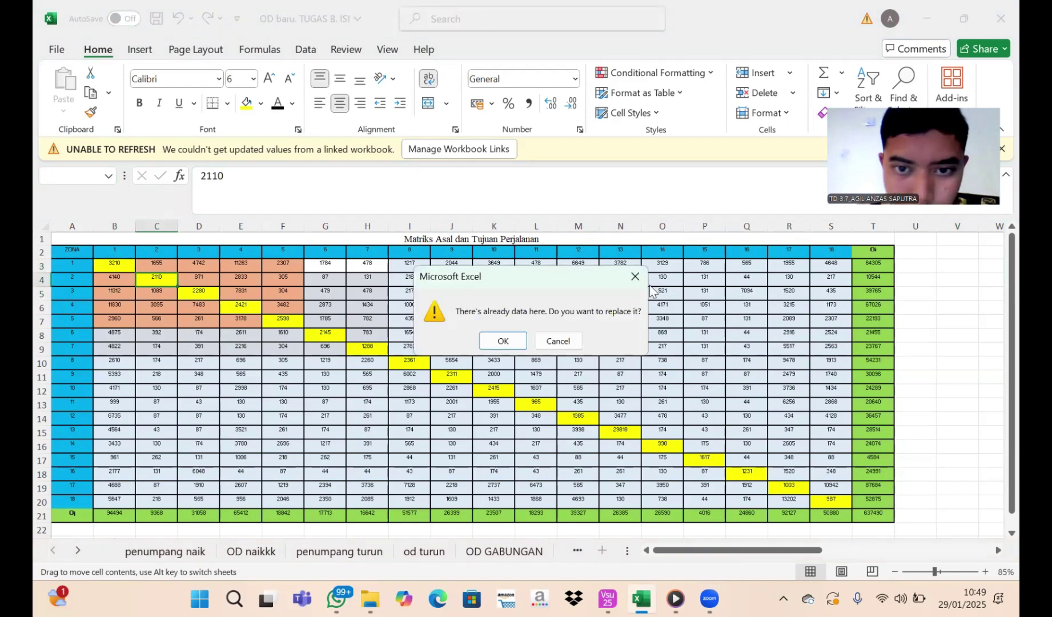
{"action": "left_click", "coordinate": [635, 276]}
{"action": "left_click", "coordinate": [146, 293]}
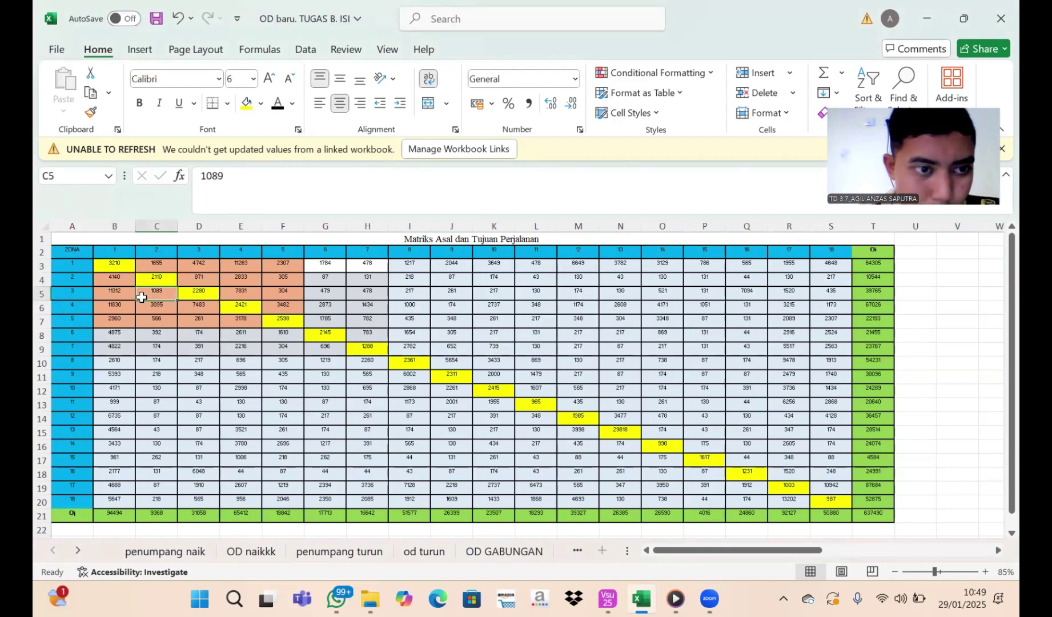
{"action": "left_click_drag", "start_coordinate": [117, 264], "coordinate": [291, 320]}
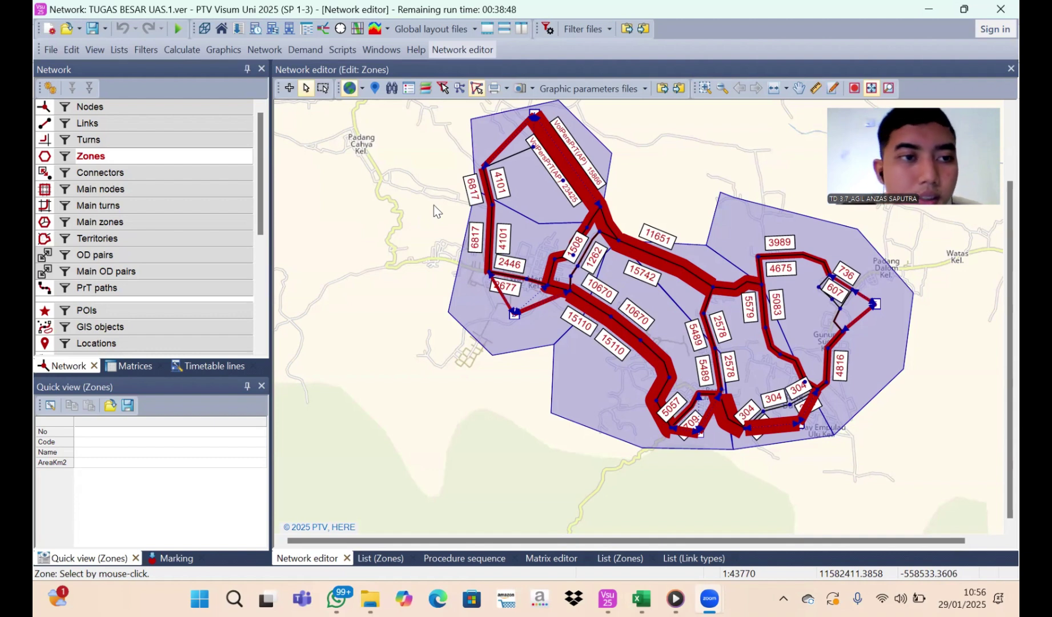
In PTV Visum, set the zones' graphic parameters to a classified display based on the Number attribute
{"action": "right_click", "coordinate": [215, 155]}
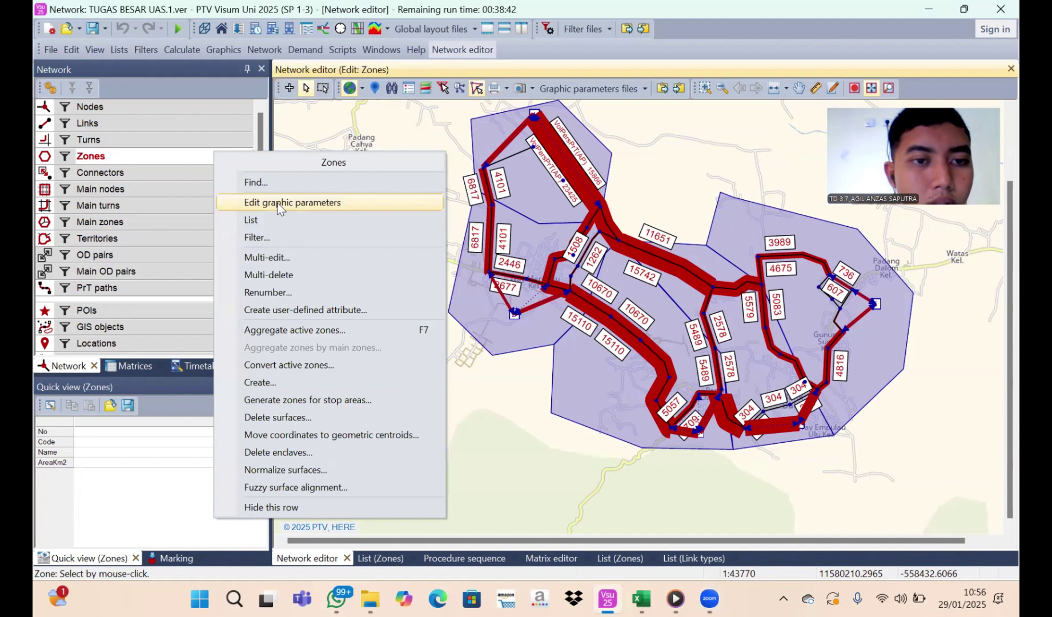
{"action": "left_click", "coordinate": [278, 203]}
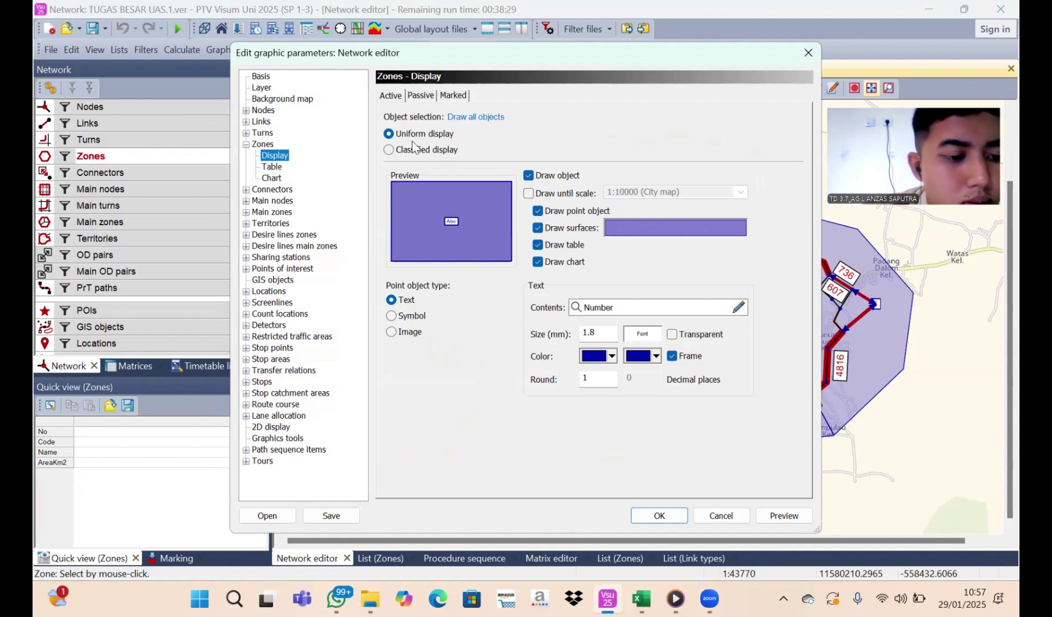
{"action": "left_click", "coordinate": [390, 151]}
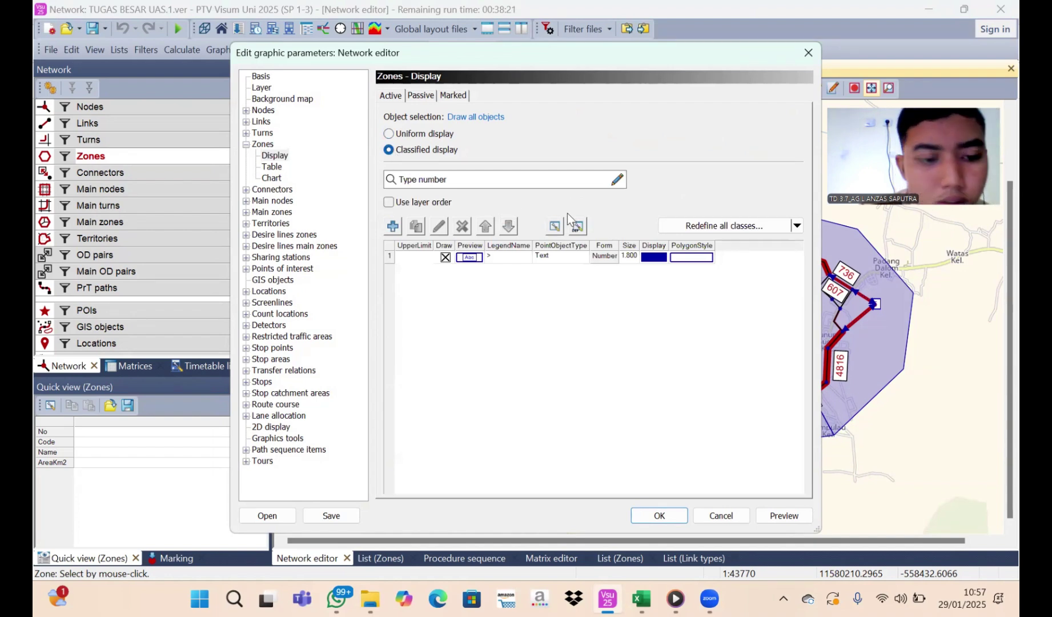
{"action": "left_click", "coordinate": [617, 179]}
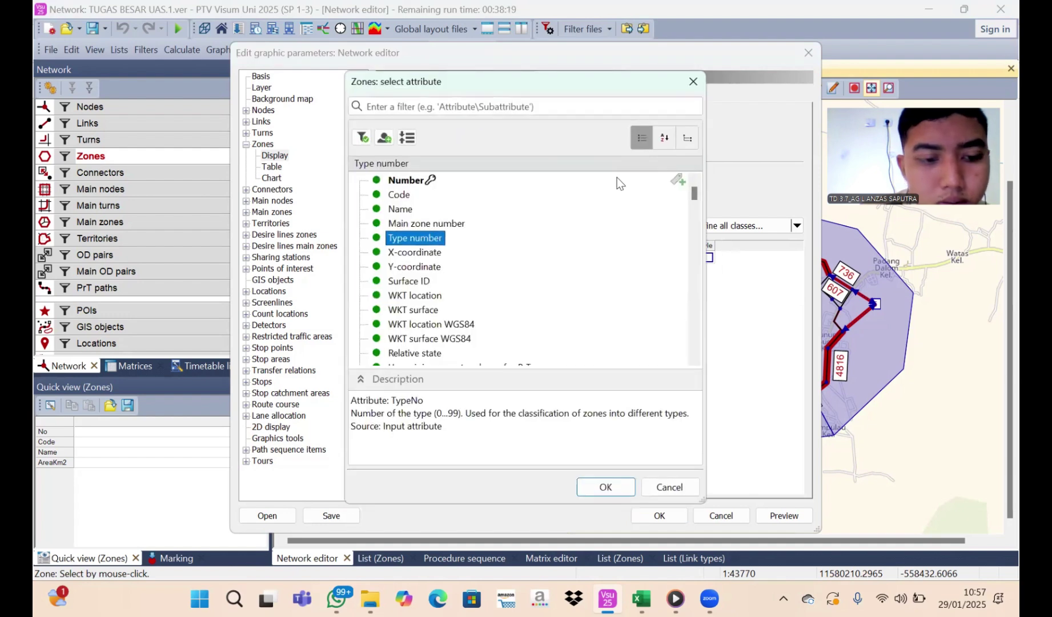
{"action": "left_click", "coordinate": [429, 179]}
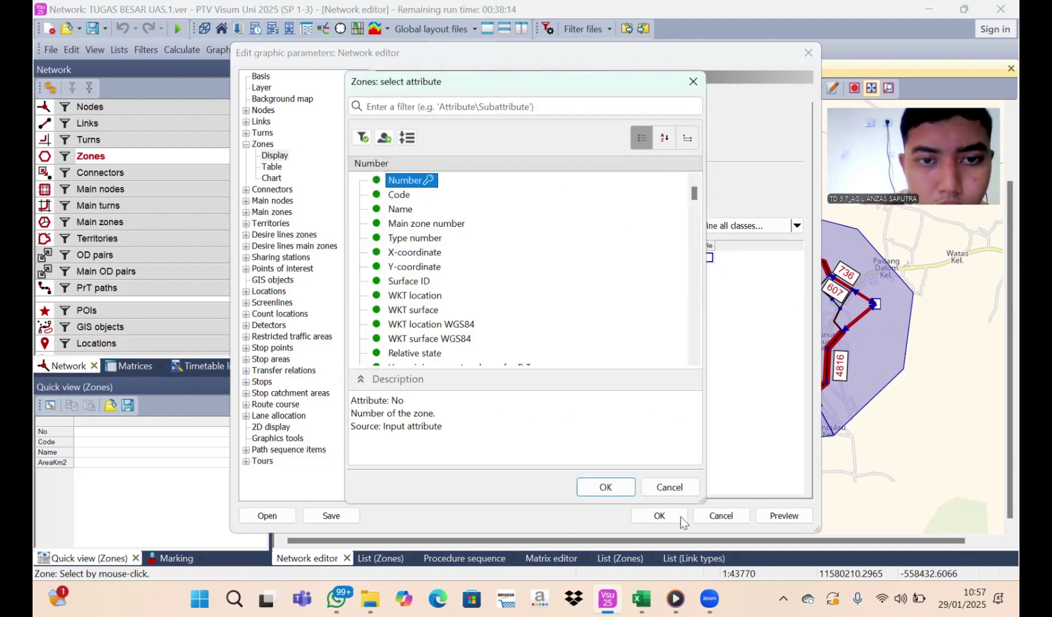
{"action": "left_click", "coordinate": [615, 483]}
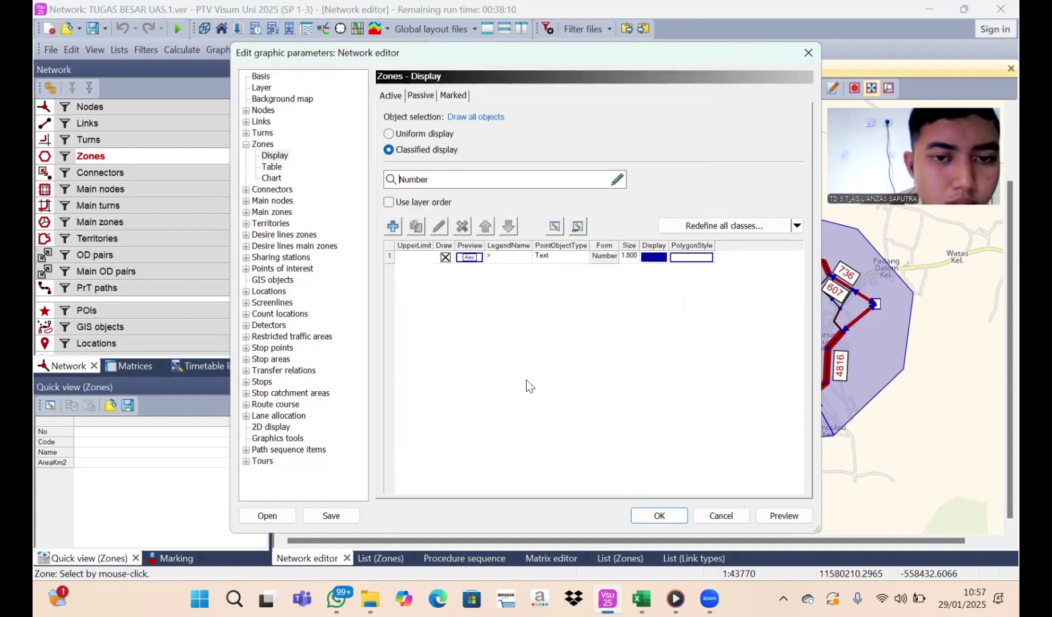
Add six zone display classes so the upper limits run from 0 to 5, plus a class above 5
{"action": "left_click", "coordinate": [391, 226]}
{"action": "left_click", "coordinate": [391, 226]}
{"action": "left_click", "coordinate": [392, 226]}
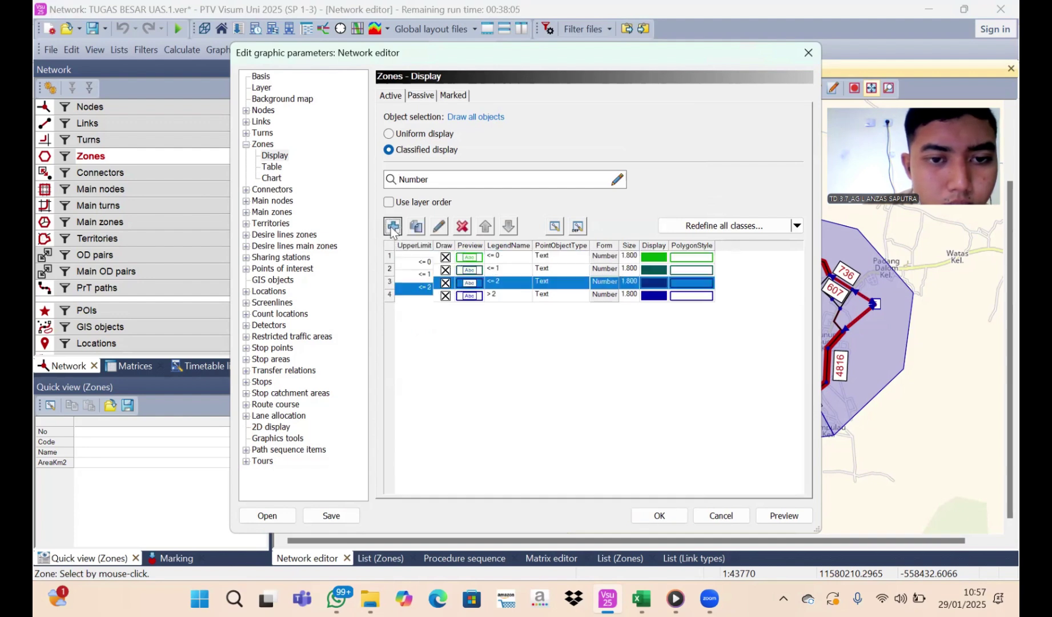
{"action": "left_click", "coordinate": [392, 226]}
{"action": "left_click", "coordinate": [392, 226]}
{"action": "left_click", "coordinate": [392, 226]}
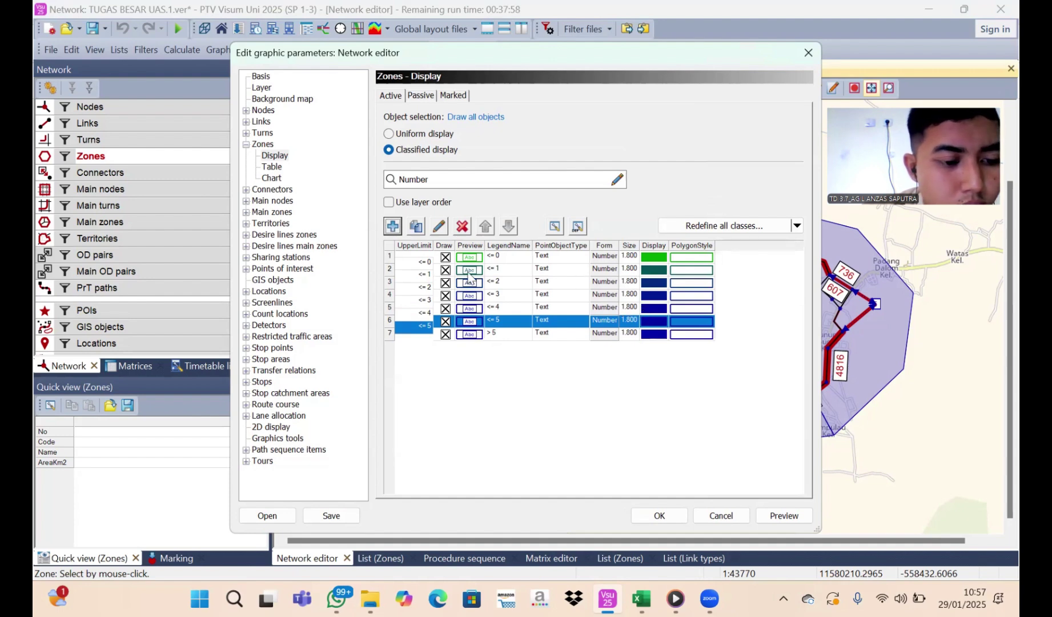
{"action": "double_click", "coordinate": [428, 270]}
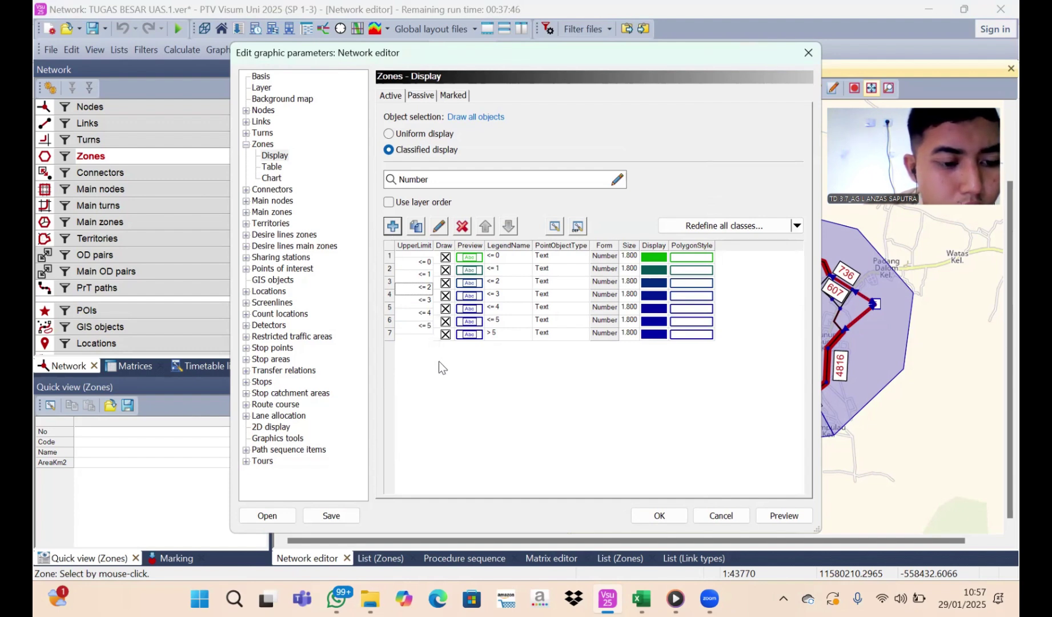
Apply a solid hatch in the default class colour to the polygon styles of the <= 0, <= 1 and <= 2 classes
{"action": "double_click", "coordinate": [693, 256]}
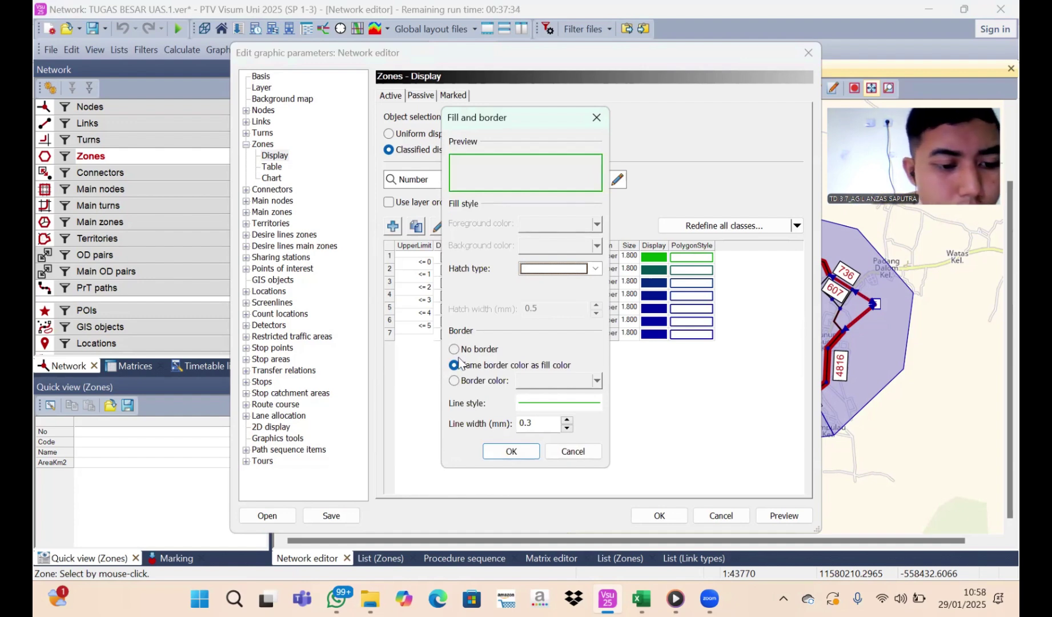
{"action": "left_click", "coordinate": [595, 269]}
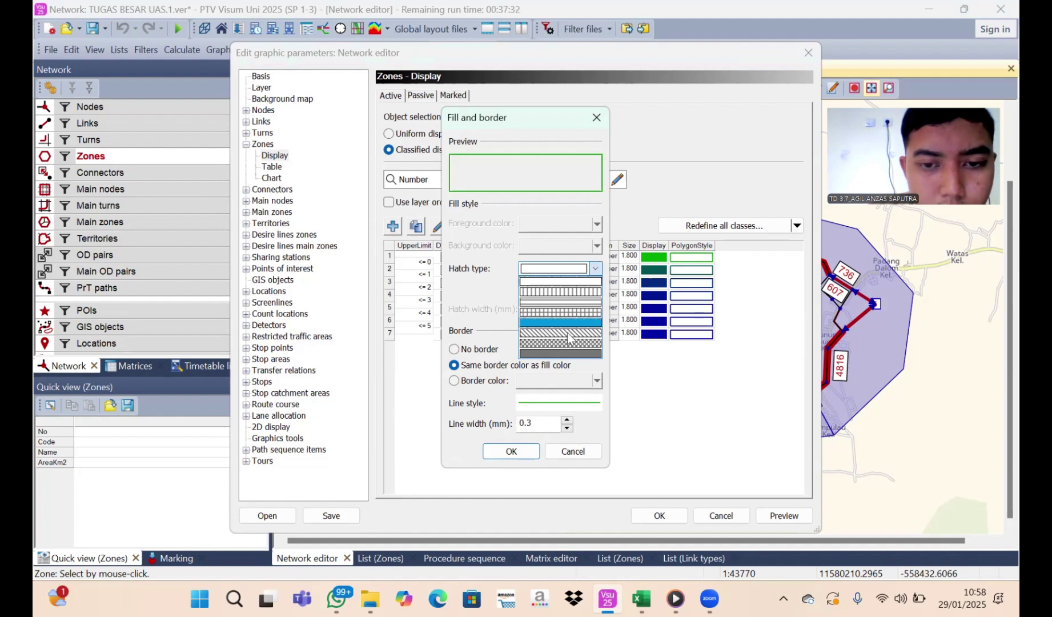
{"action": "left_click", "coordinate": [571, 354]}
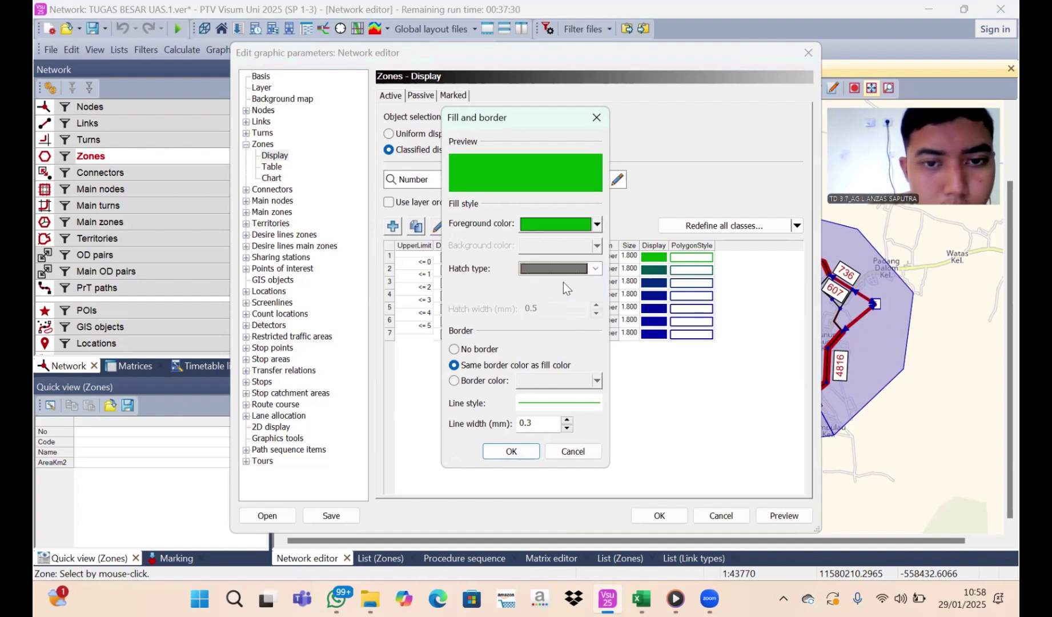
{"action": "left_click", "coordinate": [511, 451]}
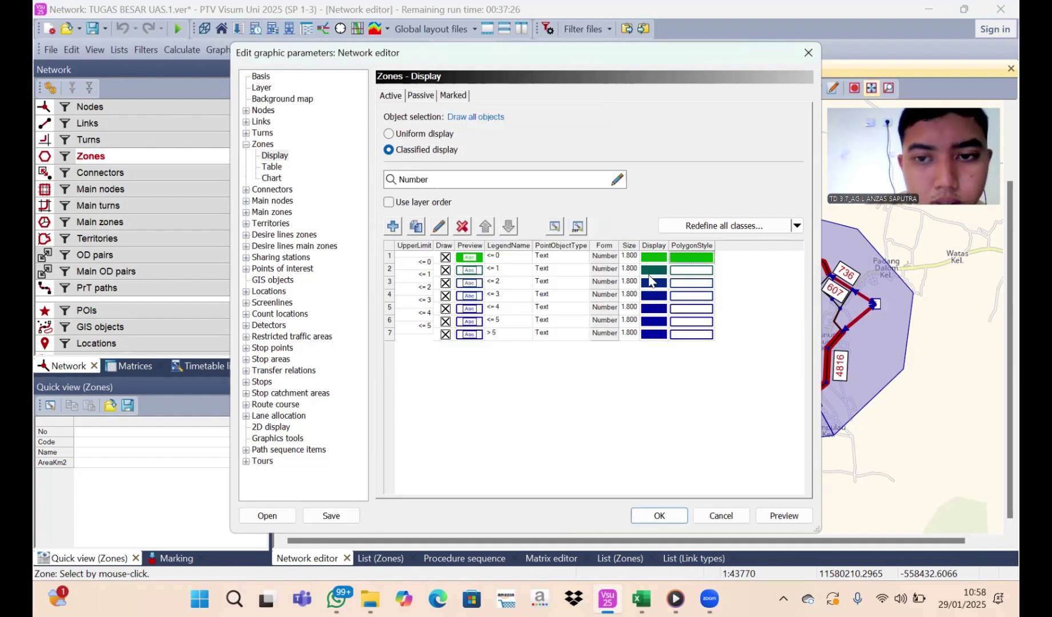
{"action": "double_click", "coordinate": [681, 271]}
{"action": "left_click", "coordinate": [596, 269]}
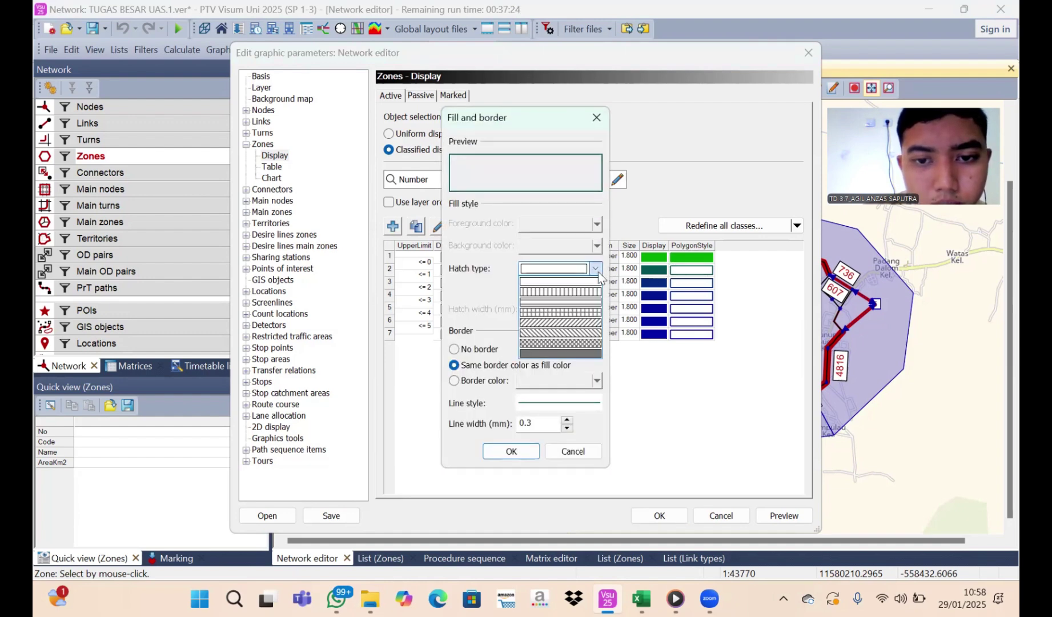
{"action": "left_click", "coordinate": [571, 351]}
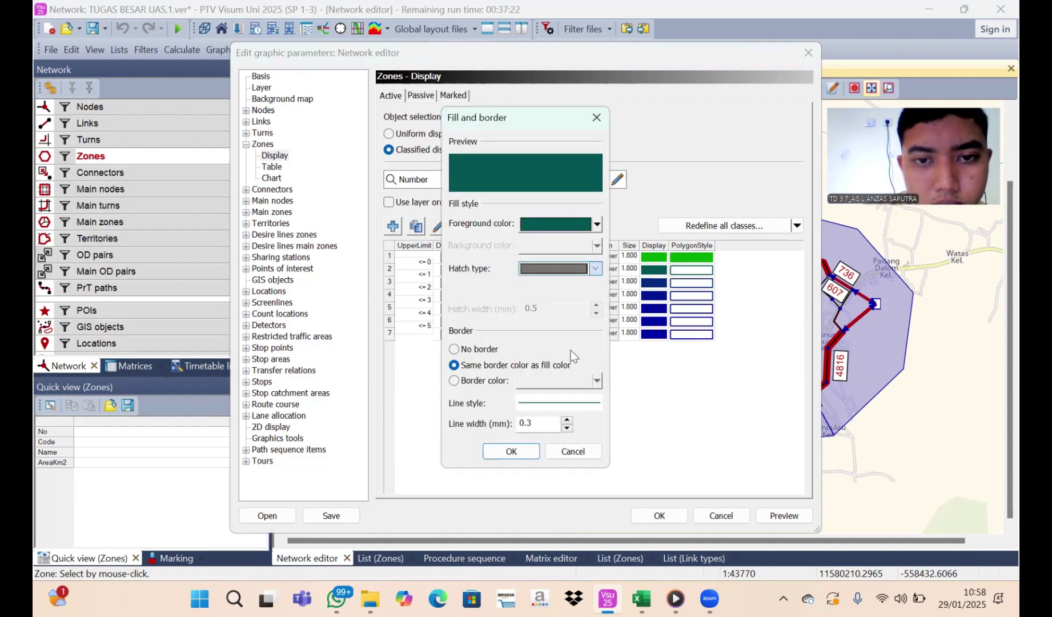
{"action": "left_click", "coordinate": [533, 450]}
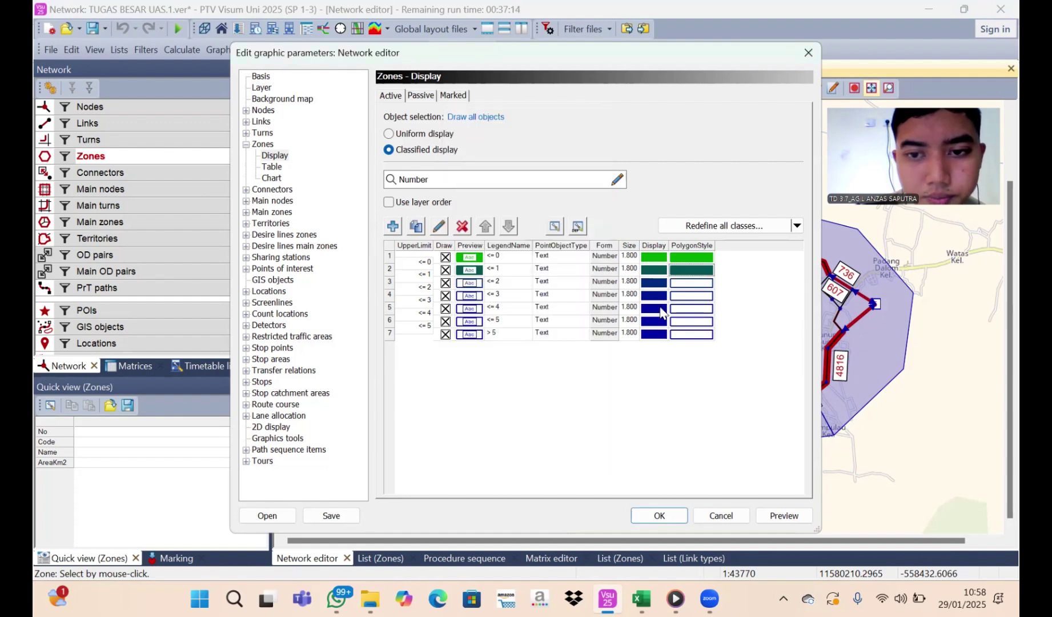
{"action": "double_click", "coordinate": [692, 283]}
{"action": "left_click", "coordinate": [595, 269]}
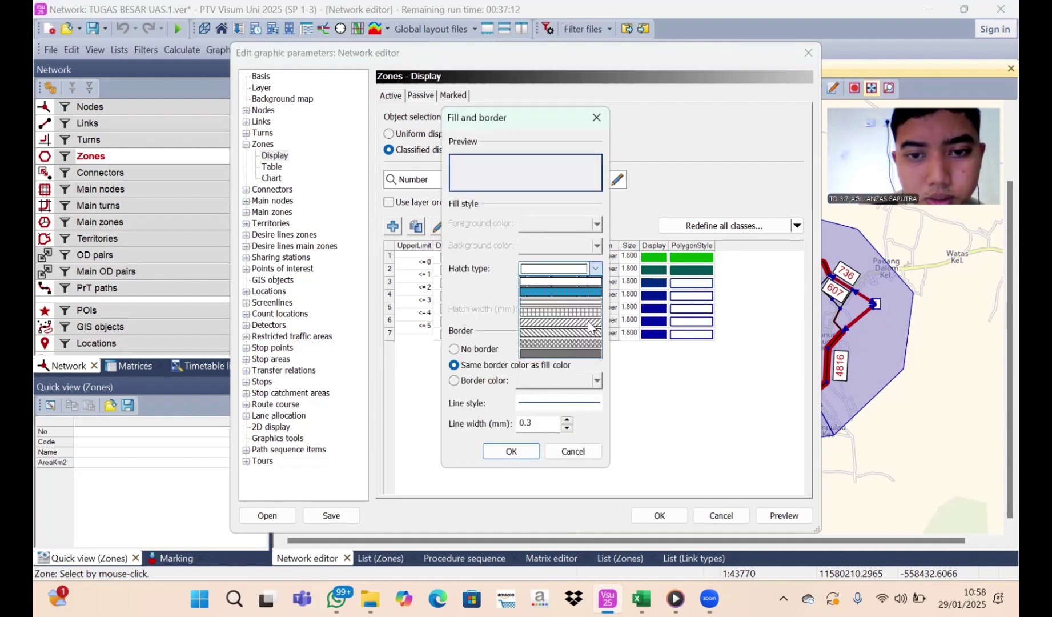
{"action": "left_click", "coordinate": [579, 354]}
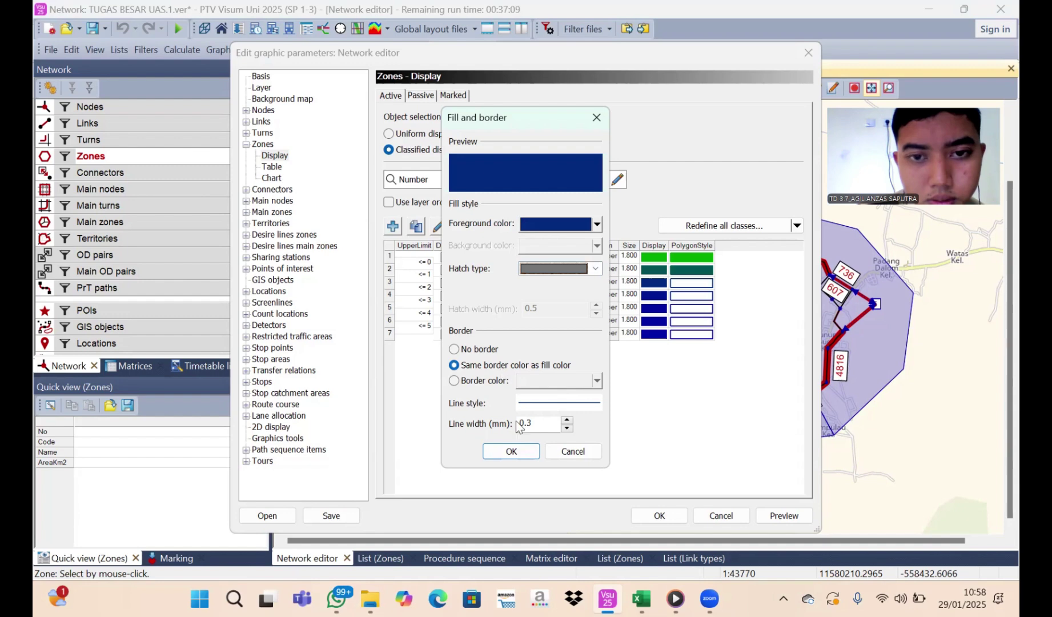
{"action": "left_click", "coordinate": [514, 449]}
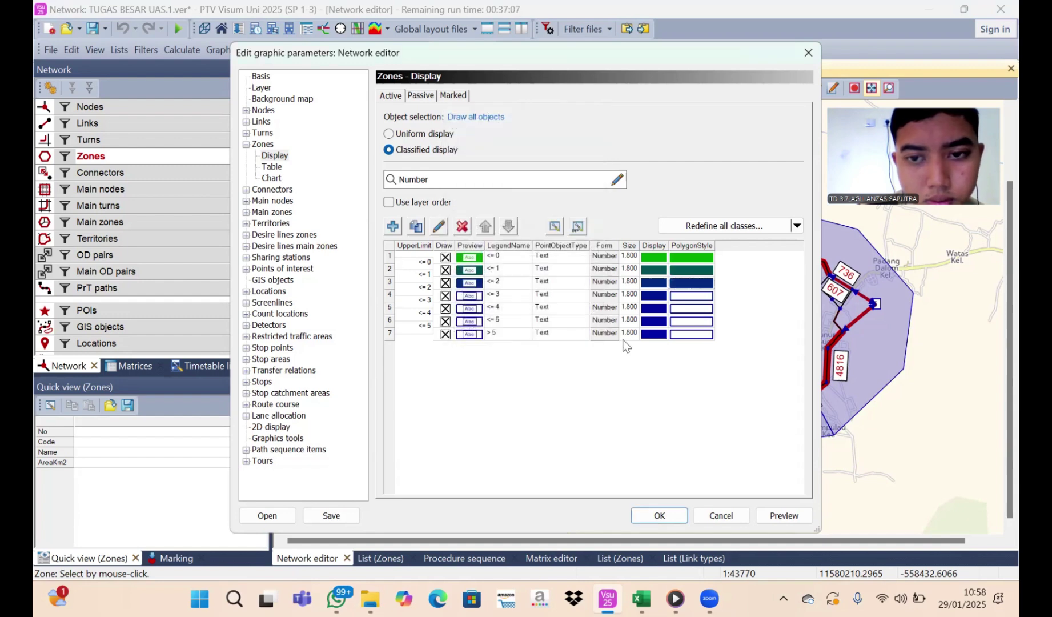
Give the <= 3 class a solid polygon fill with a red foreground color
{"action": "double_click", "coordinate": [691, 296]}
{"action": "left_click", "coordinate": [596, 269]}
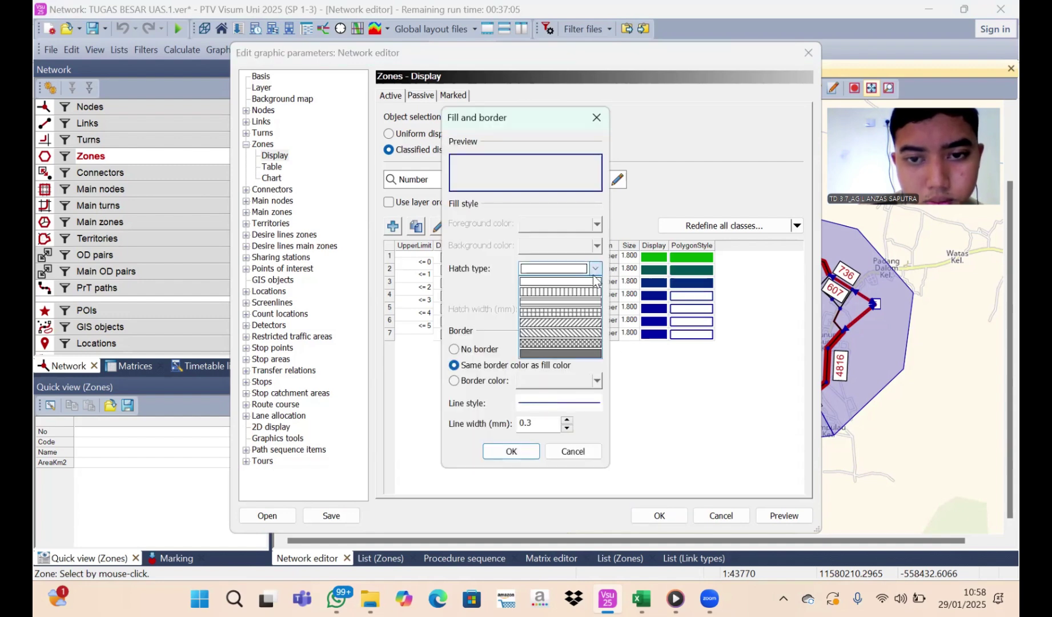
{"action": "left_click", "coordinate": [574, 349]}
{"action": "left_click", "coordinate": [598, 225]}
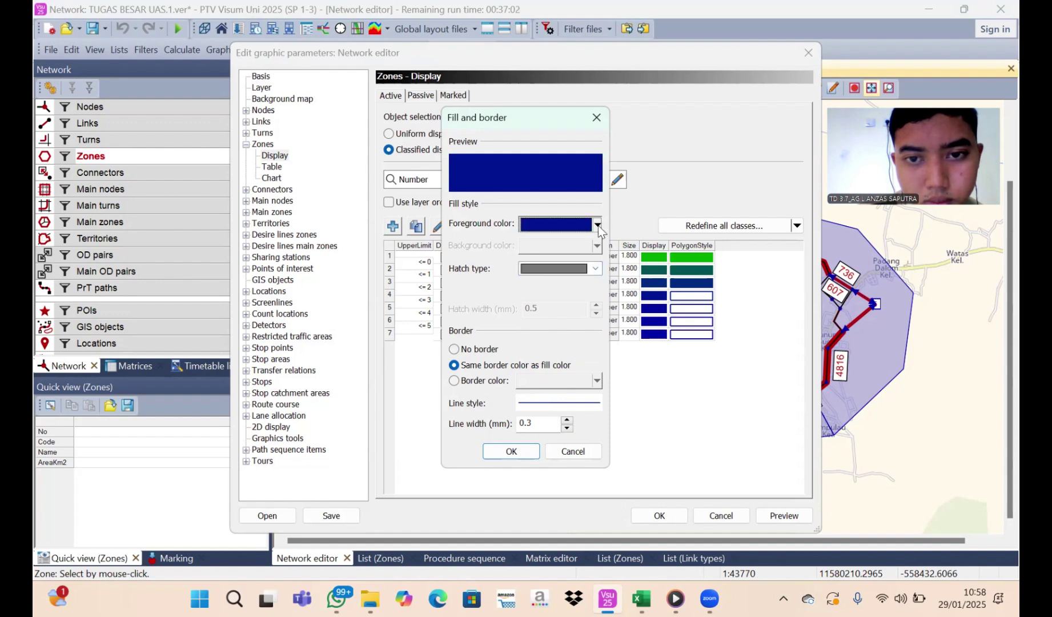
{"action": "left_click", "coordinate": [597, 225]}
{"action": "left_click", "coordinate": [528, 280]}
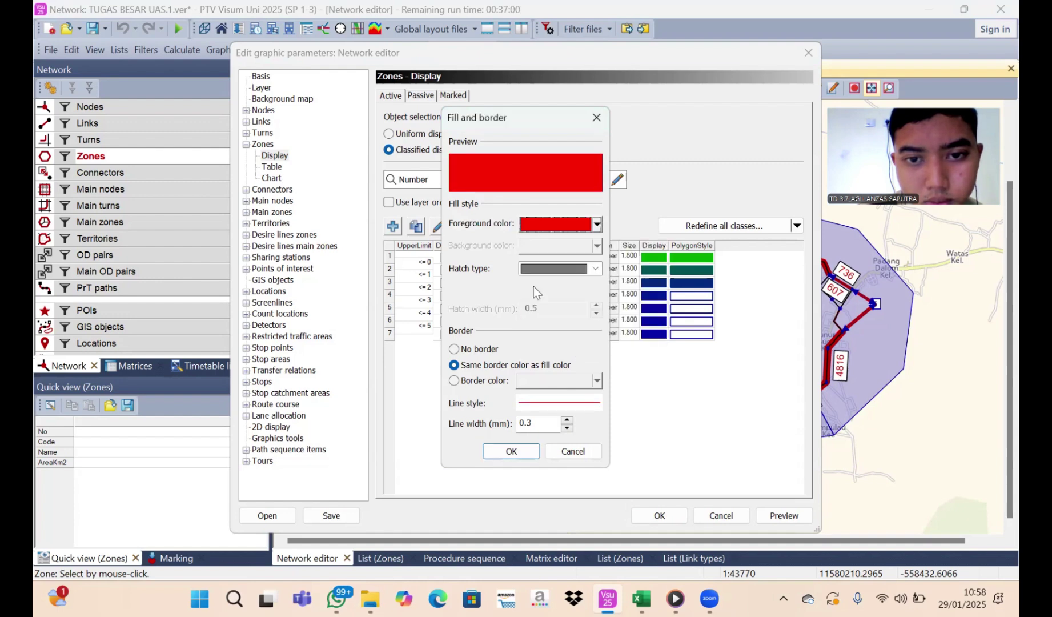
{"action": "left_click", "coordinate": [532, 450]}
Give the <= 4 class a solid polygon fill with a turquoise foreground color
{"action": "double_click", "coordinate": [685, 308]}
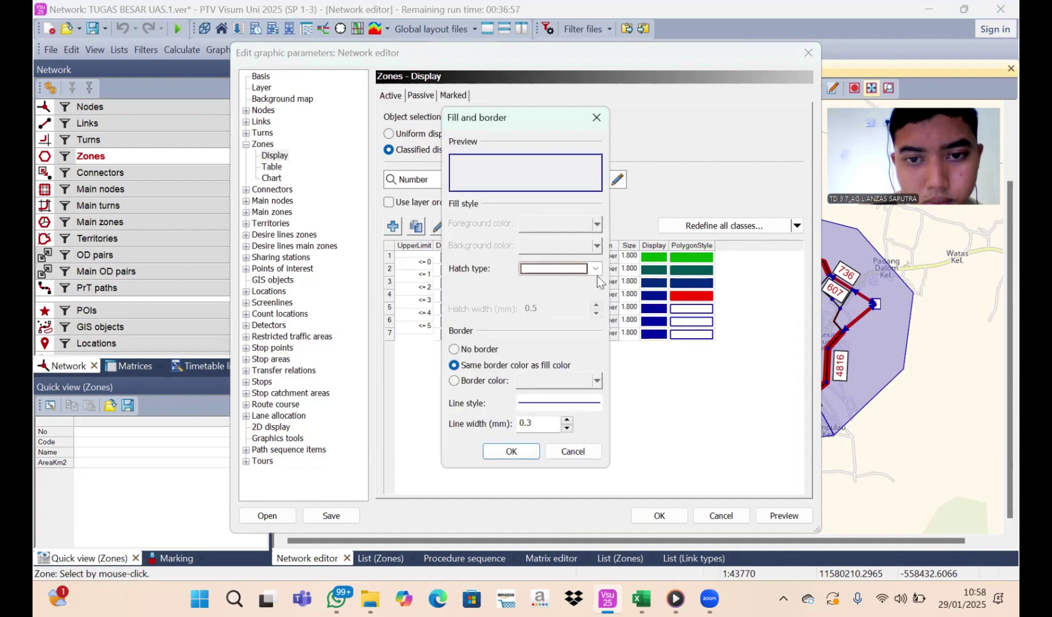
{"action": "left_click", "coordinate": [595, 268]}
{"action": "left_click", "coordinate": [577, 349]}
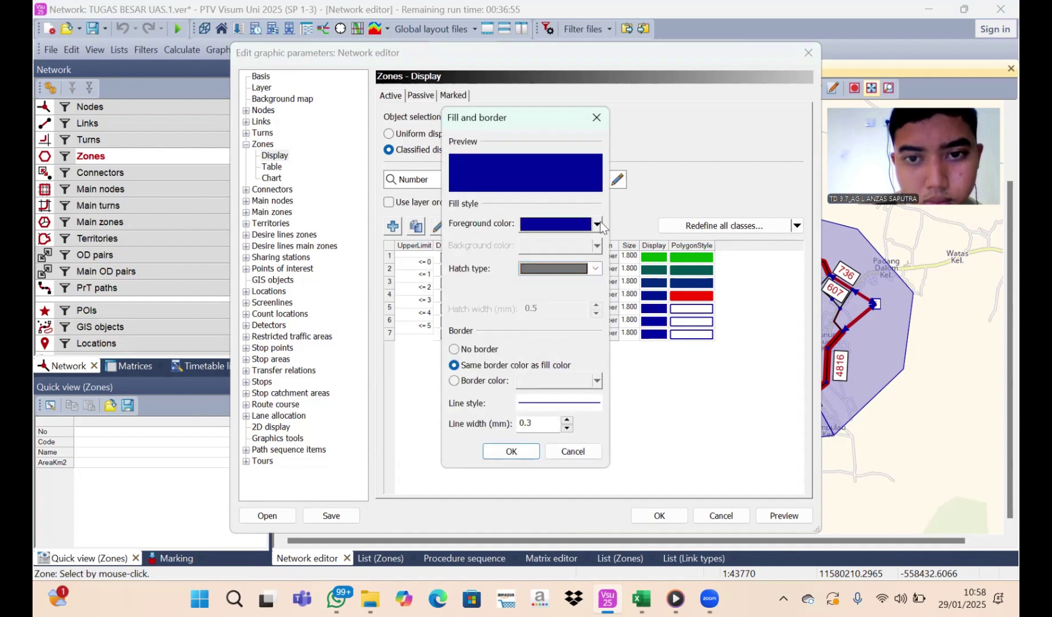
{"action": "left_click", "coordinate": [598, 225]}
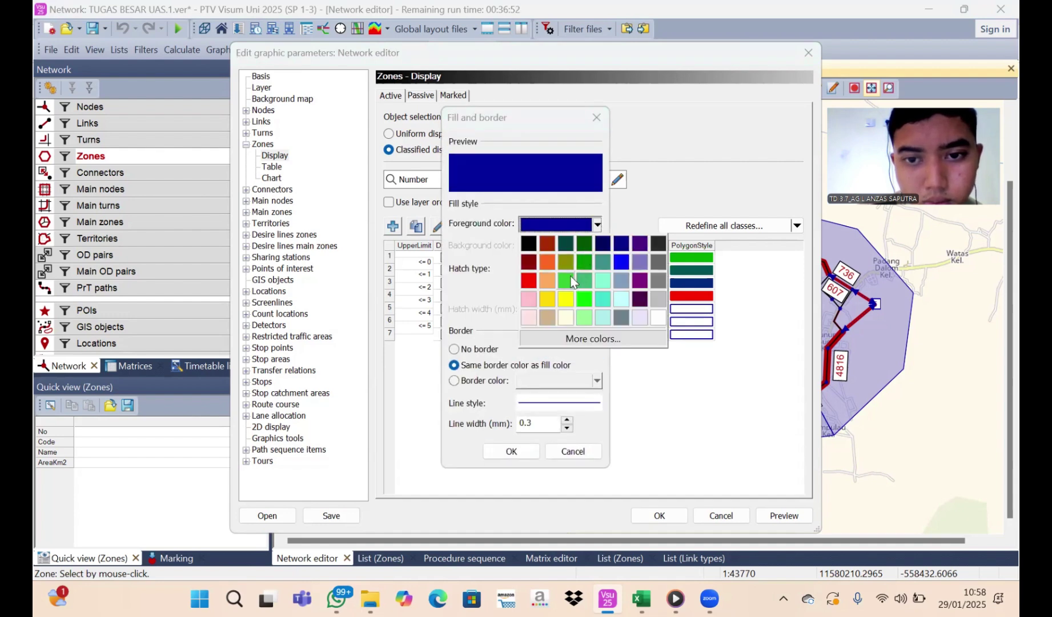
{"action": "left_click", "coordinate": [599, 302]}
{"action": "left_click", "coordinate": [537, 441]}
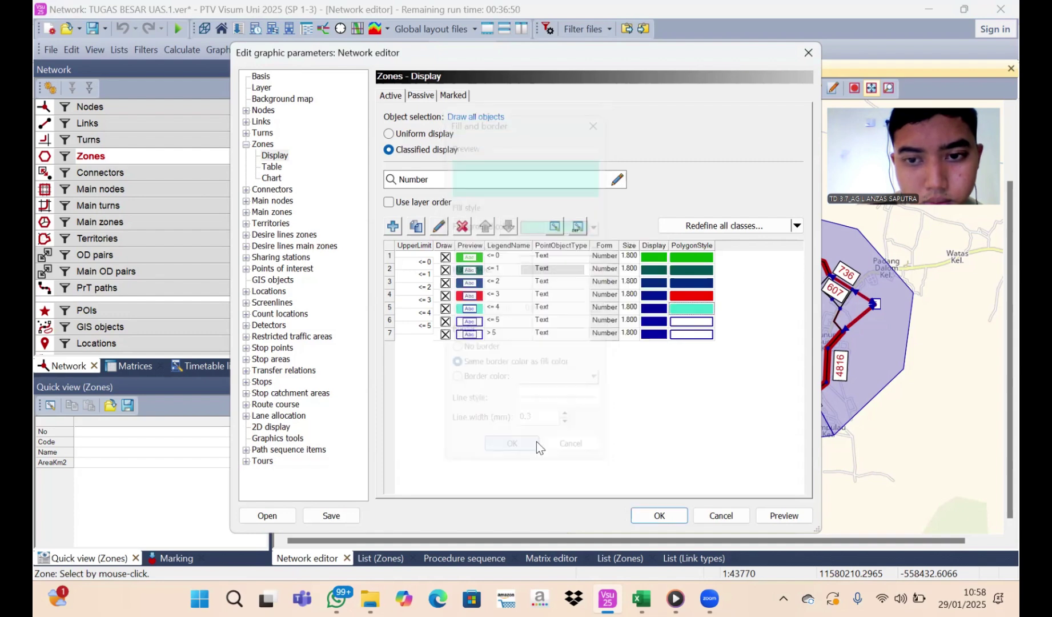
Give the <= 5 class a solid polygon fill with a light pink foreground color
{"action": "left_click", "coordinate": [684, 323]}
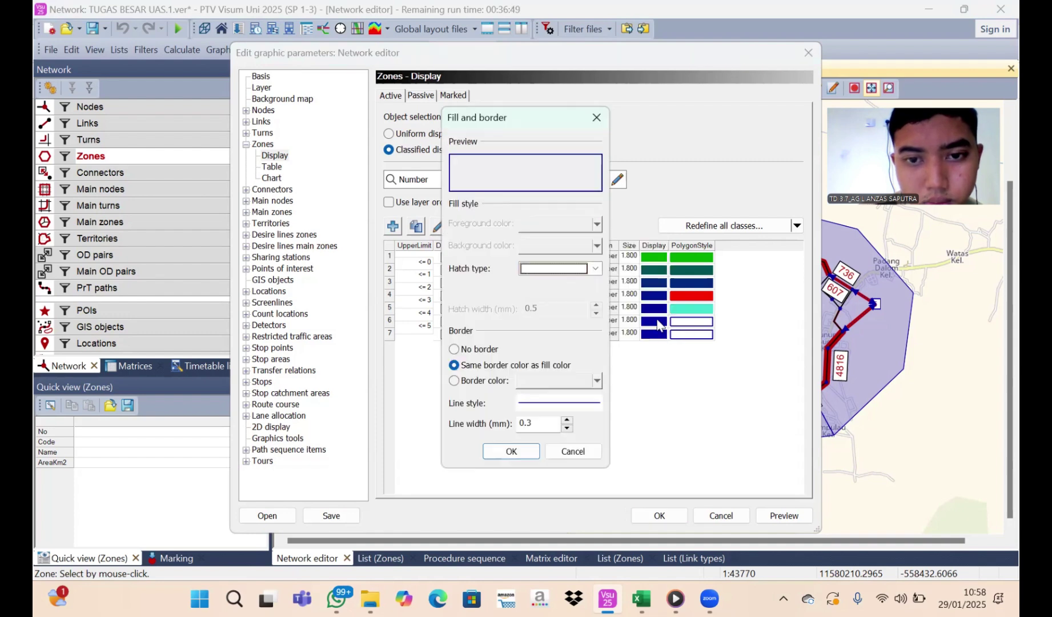
{"action": "left_click", "coordinate": [595, 269]}
{"action": "left_click", "coordinate": [562, 352]}
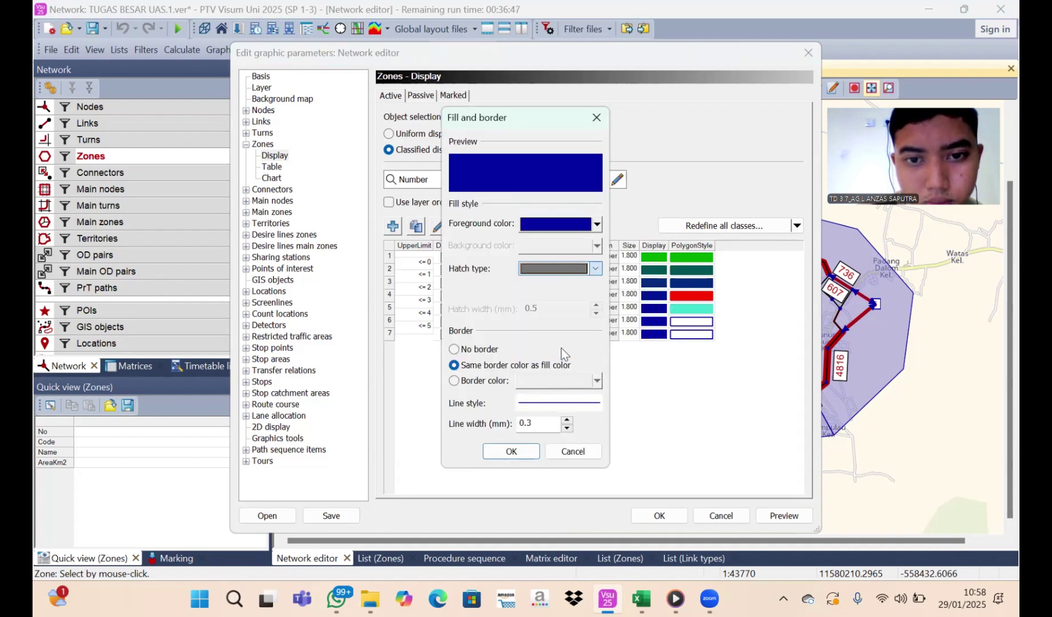
{"action": "left_click", "coordinate": [597, 224]}
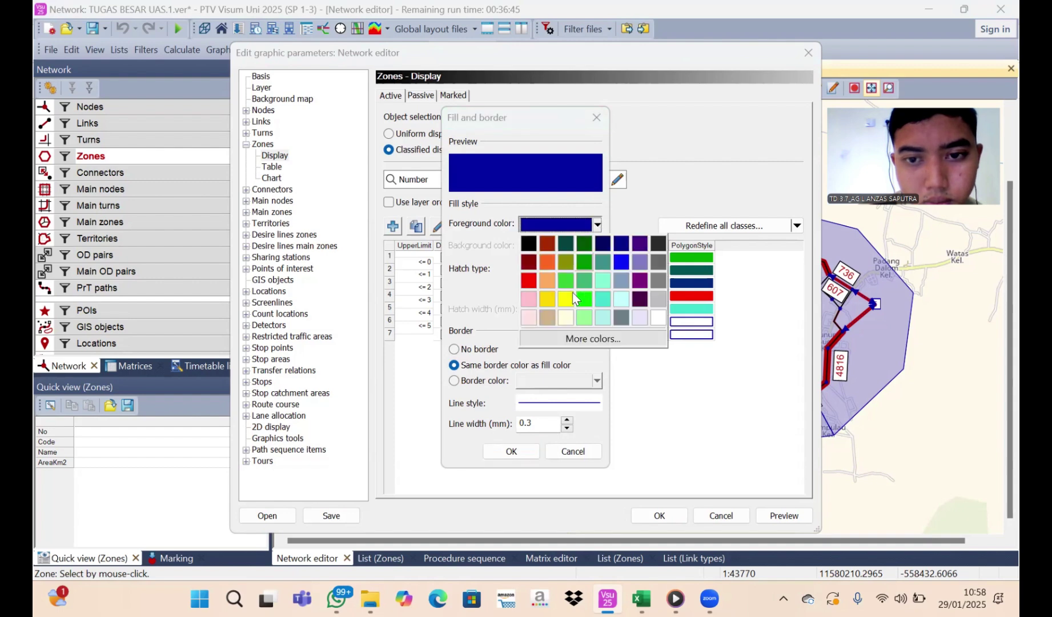
{"action": "left_click", "coordinate": [531, 293]}
{"action": "left_click", "coordinate": [511, 451]}
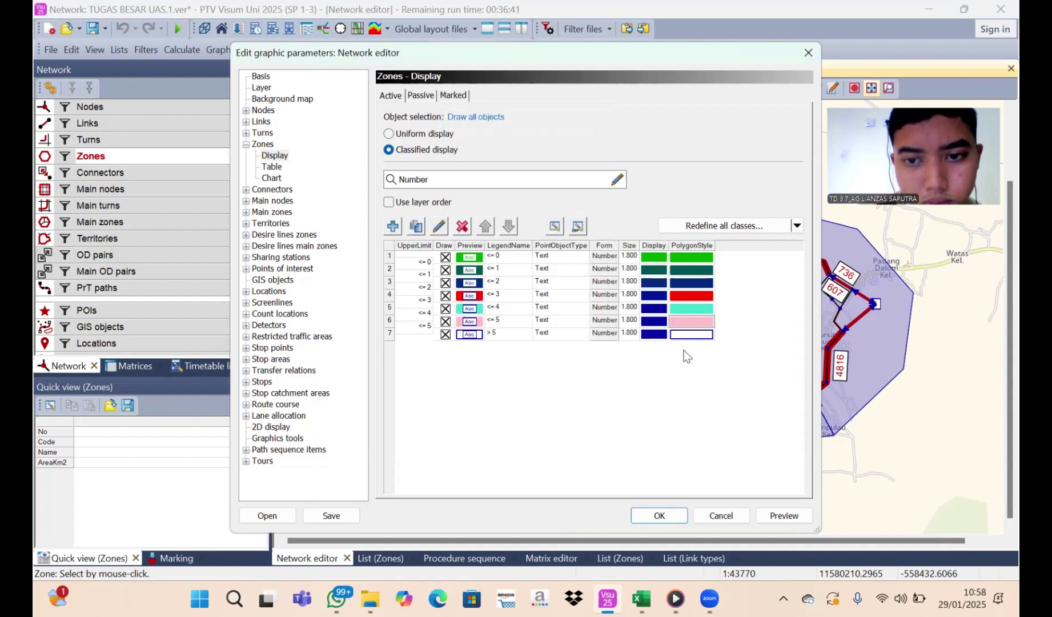
Give the > 5 class a diagonal crosshatch polygon fill with a pale lavender foreground color
{"action": "double_click", "coordinate": [691, 334]}
{"action": "left_click", "coordinate": [597, 268]}
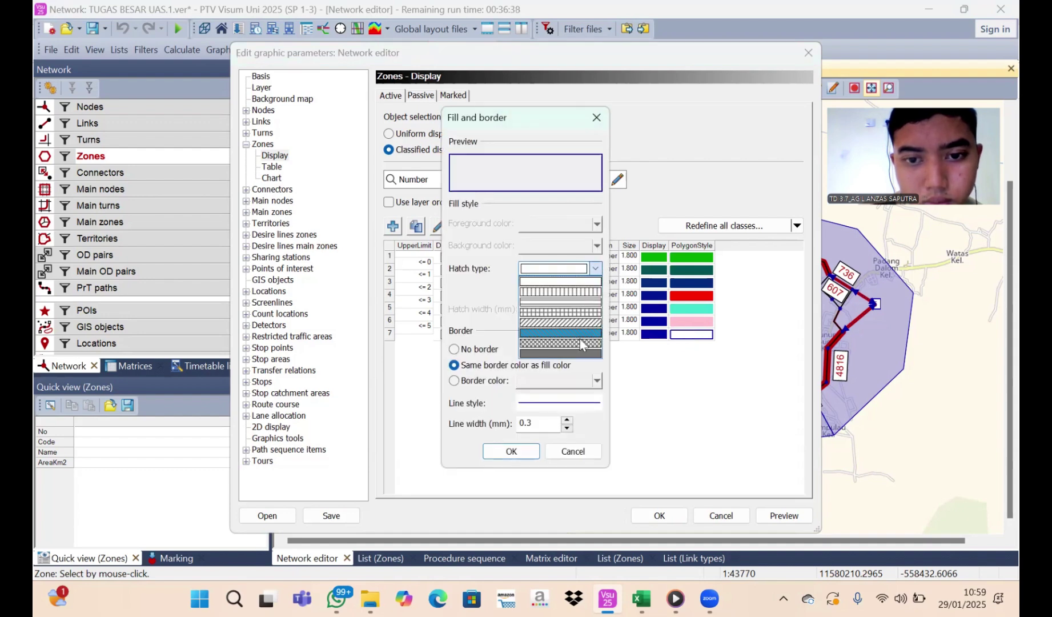
{"action": "left_click", "coordinate": [581, 292]}
{"action": "left_click", "coordinate": [596, 223]}
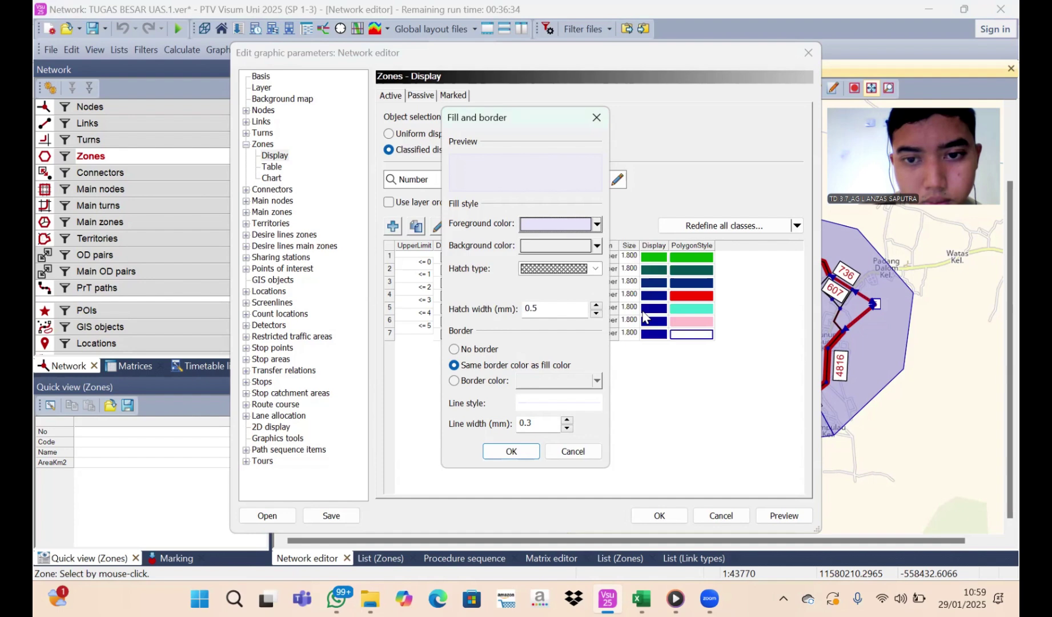
{"action": "left_click", "coordinate": [520, 449]}
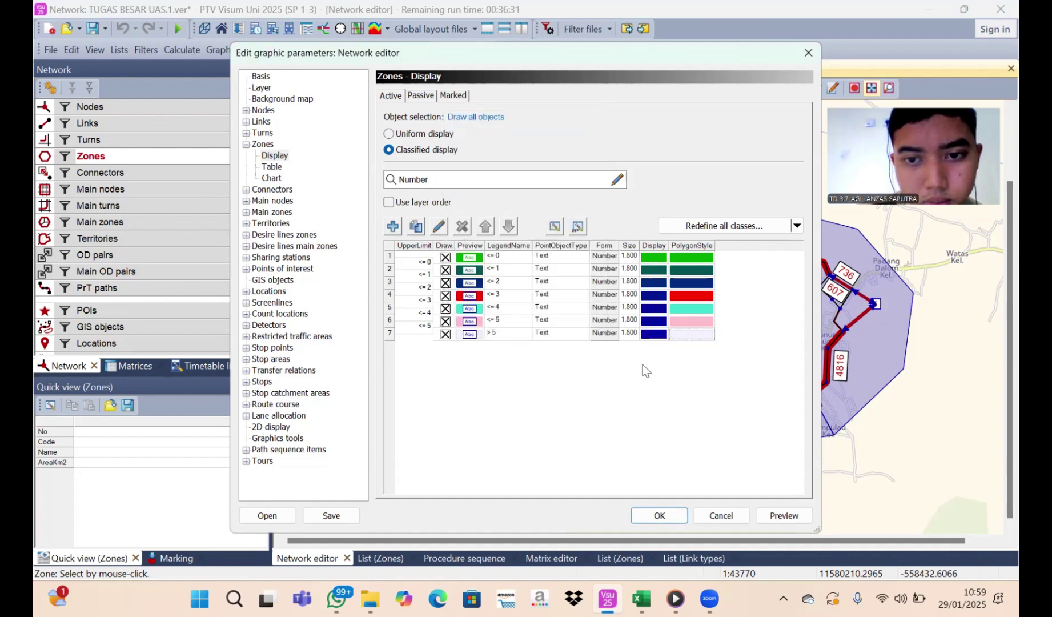
Set the > 5 class to a solid purple polygon fill and apply the zone graphic parameters to the network
{"action": "double_click", "coordinate": [682, 334]}
{"action": "left_click", "coordinate": [594, 268]}
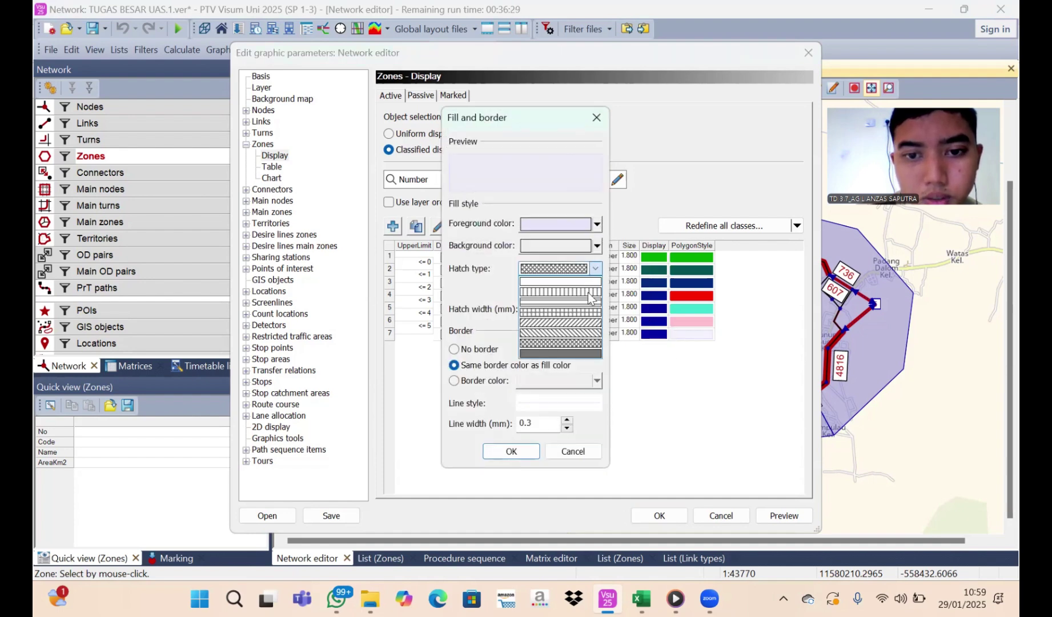
{"action": "left_click", "coordinate": [531, 349]}
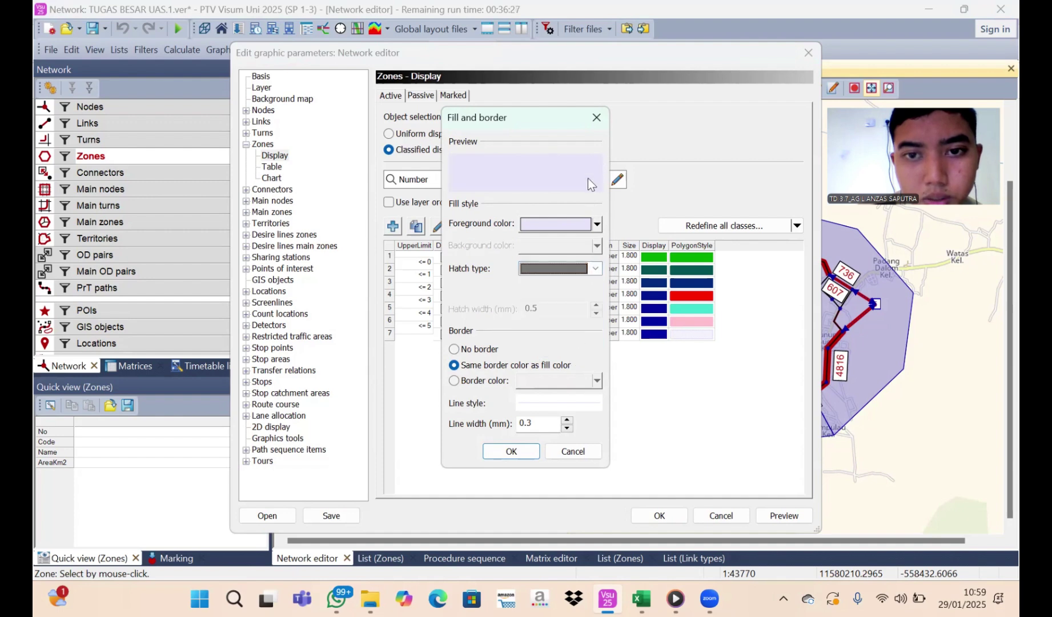
{"action": "left_click", "coordinate": [597, 225]}
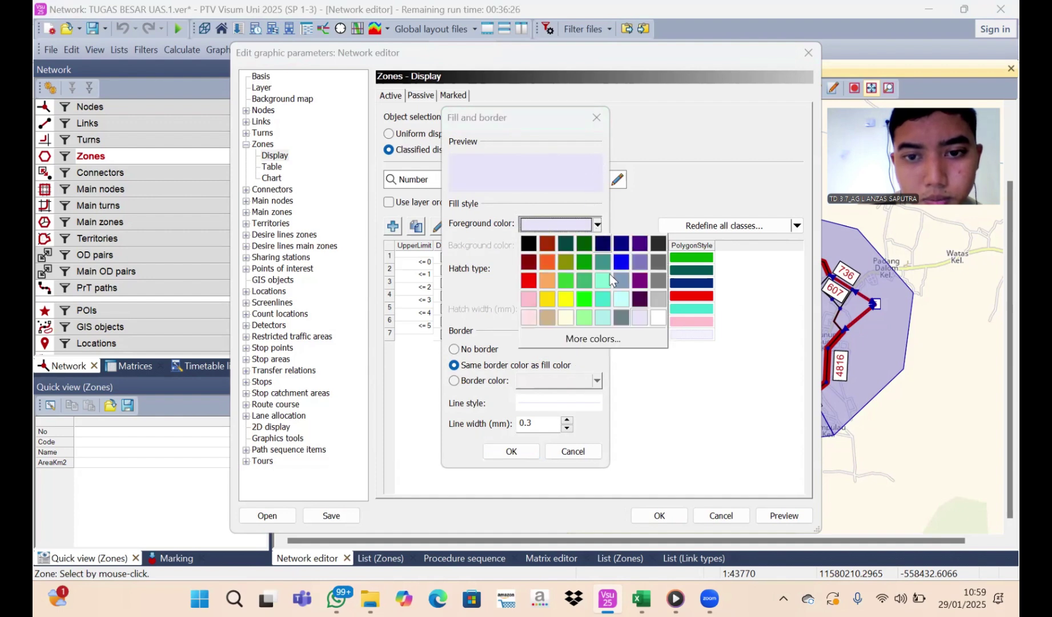
{"action": "left_click", "coordinate": [640, 281]}
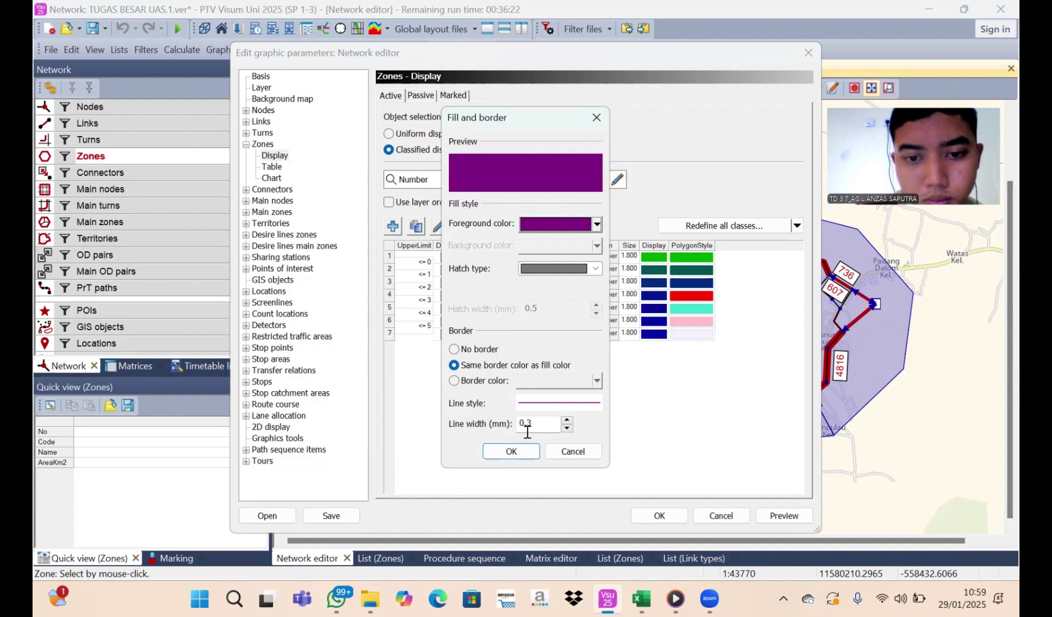
{"action": "left_click", "coordinate": [531, 454]}
{"action": "left_click", "coordinate": [660, 514]}
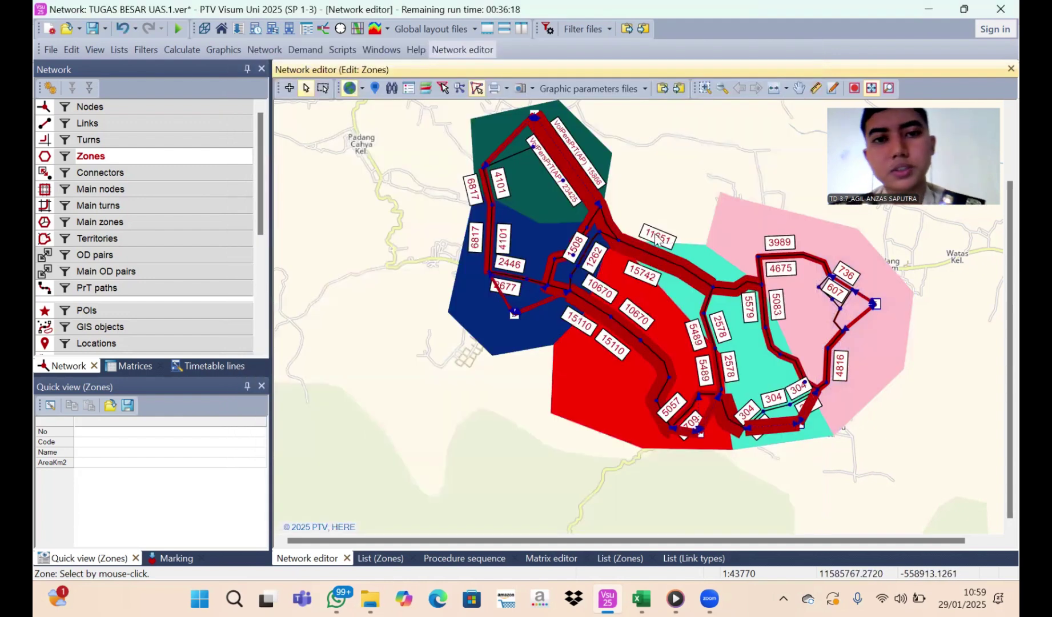
{"action": "left_click", "coordinate": [888, 71]}
{"action": "left_click", "coordinate": [888, 70]}
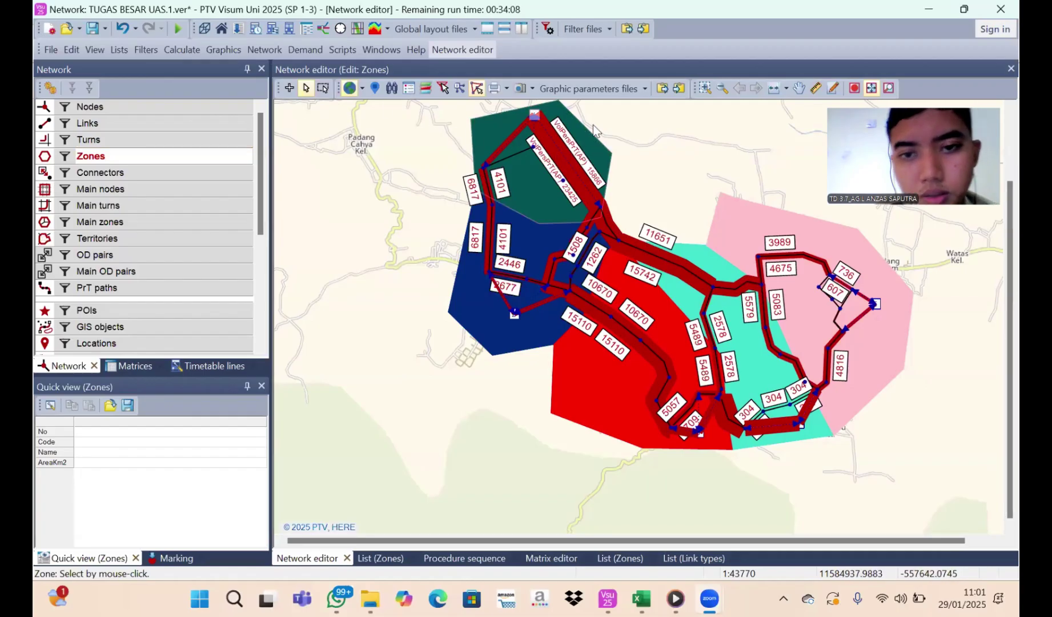
Open node 3, at the southeast edge of the dark teal zone, in the junction editor
{"action": "left_click", "coordinate": [206, 105]}
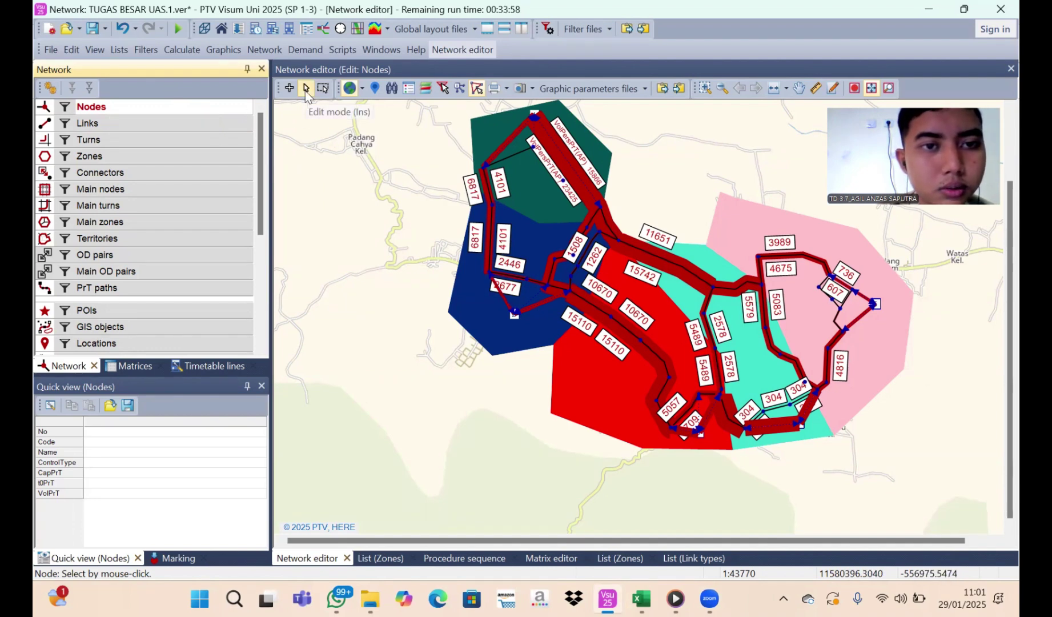
{"action": "double_click", "coordinate": [599, 206]}
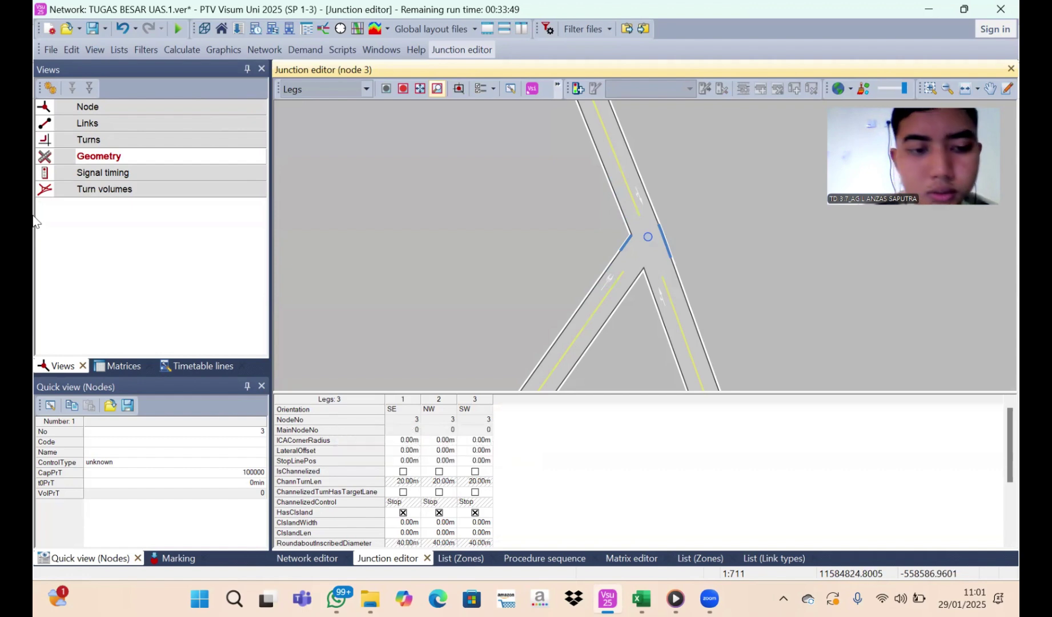
Set node 3's code to APILL and its name to SIMPANG A
{"action": "left_click", "coordinate": [116, 466]}
{"action": "left_click", "coordinate": [120, 442]}
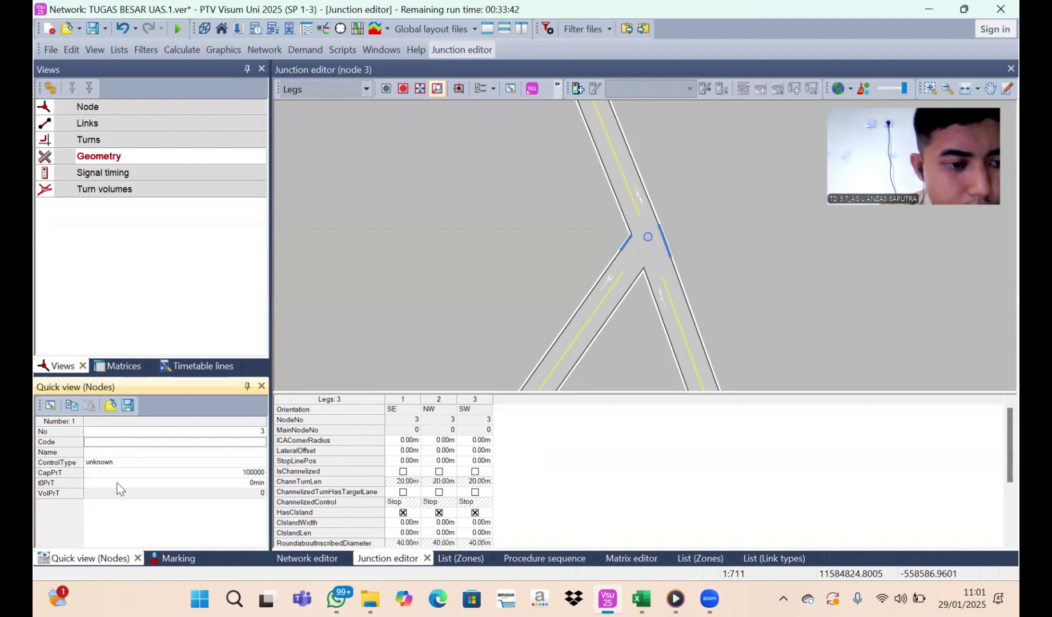
{"action": "type", "text": "A"}
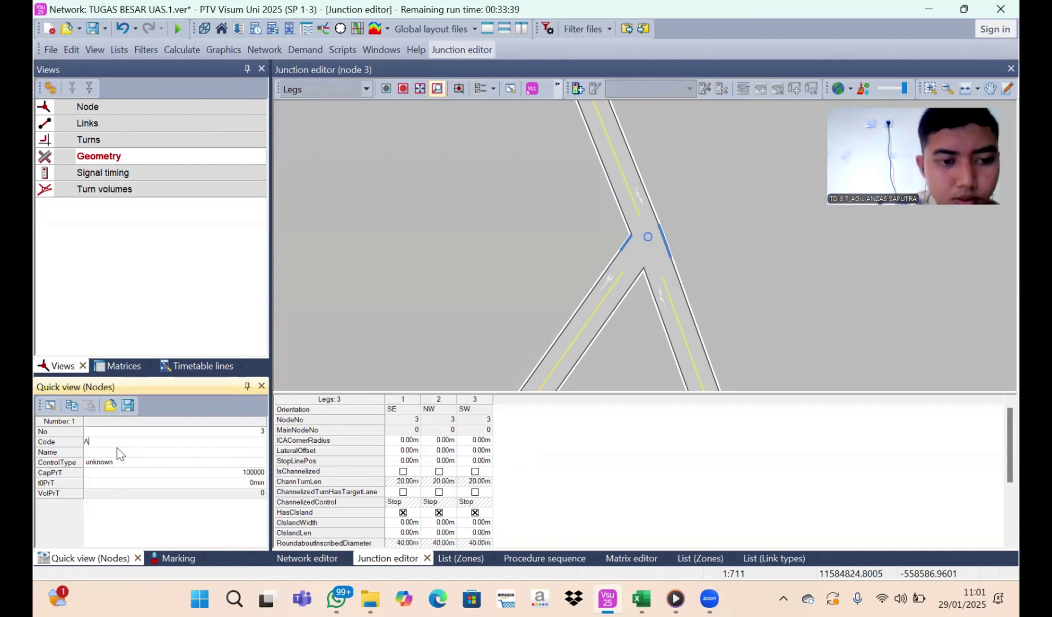
{"action": "type", "text": "PILL"}
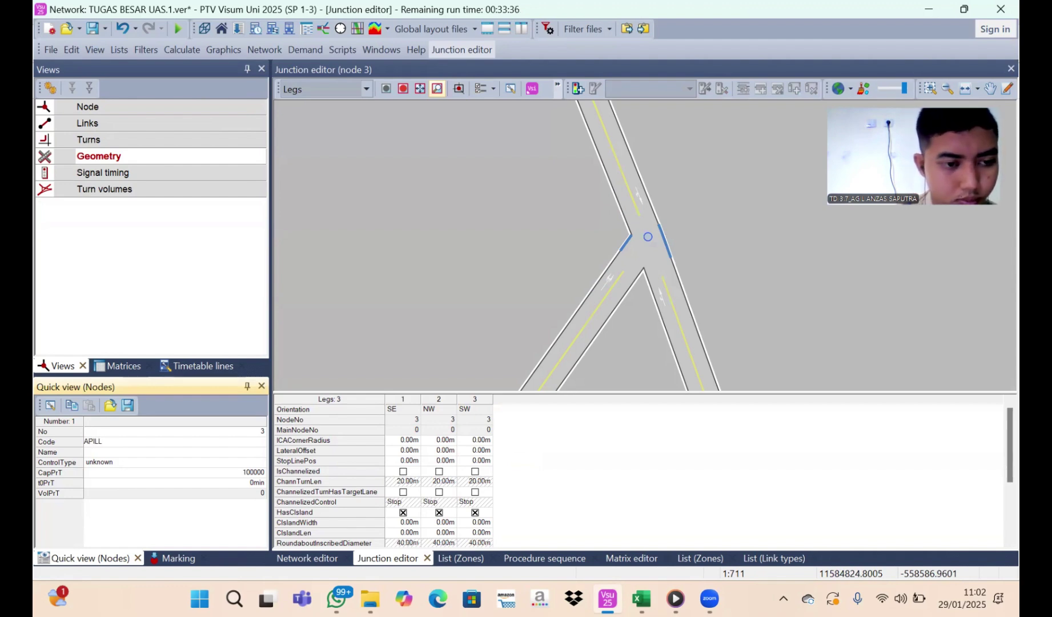
{"action": "left_click", "coordinate": [118, 453]}
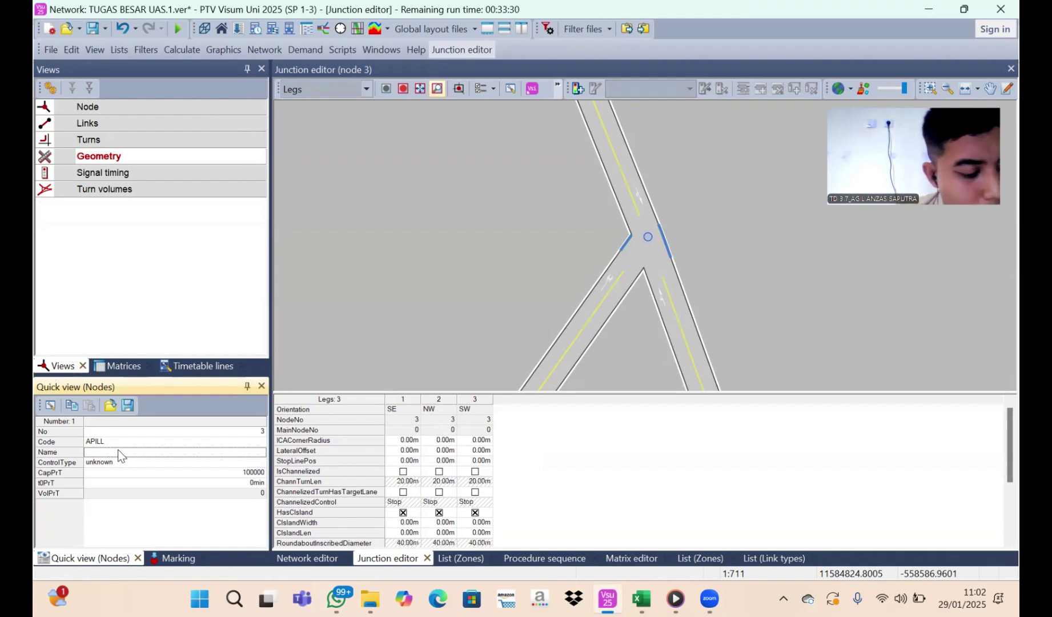
{"action": "type", "text": "SIMPANG"}
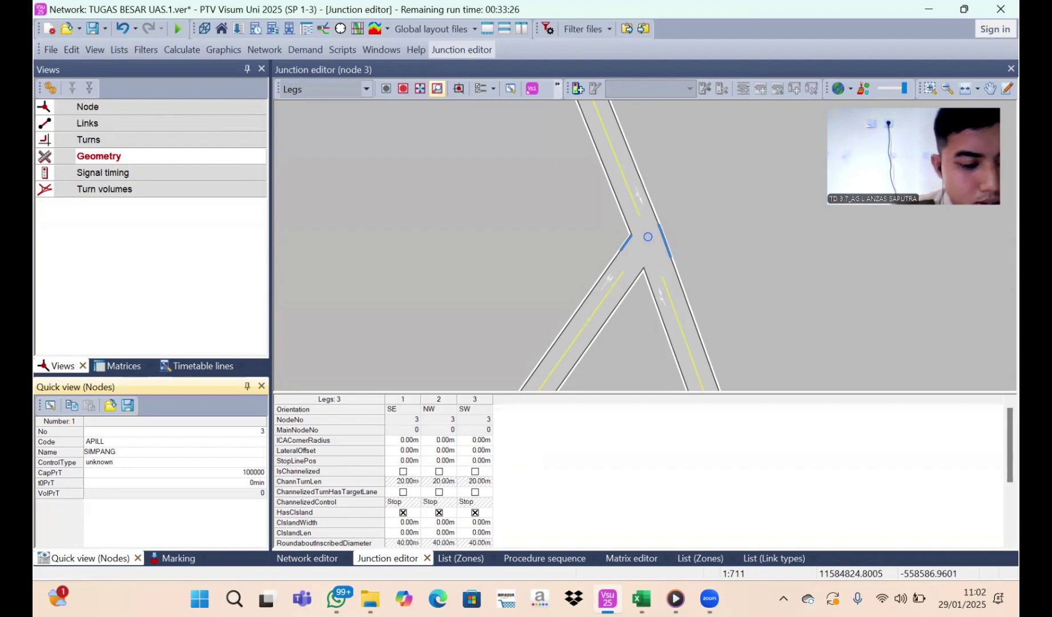
{"action": "type", "text": " A"}
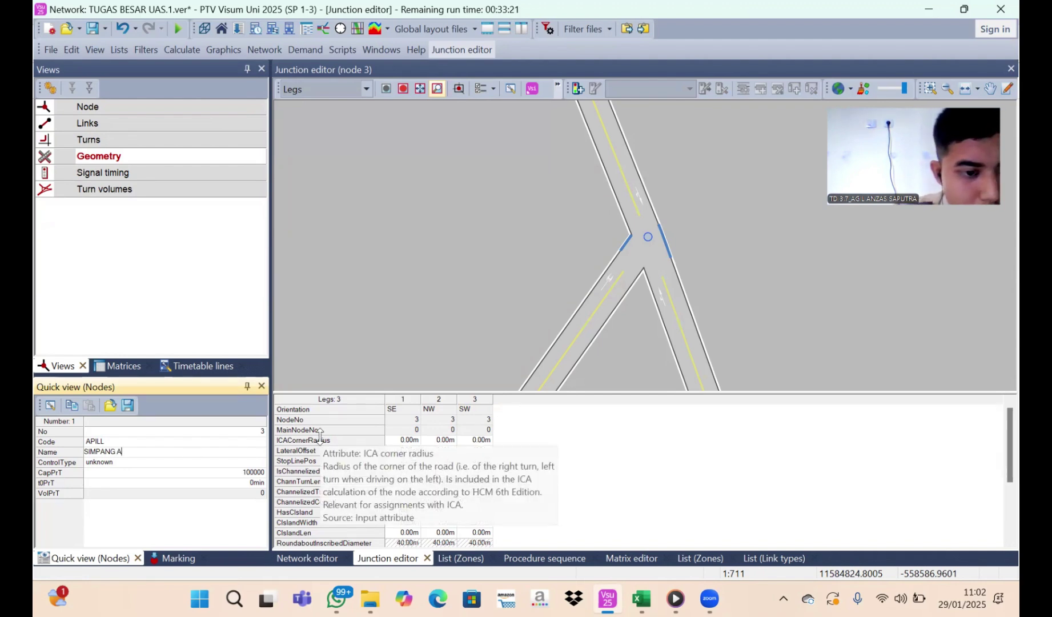
Set node 3's control type to Signalized and display the junction's node view
{"action": "left_click", "coordinate": [254, 472]}
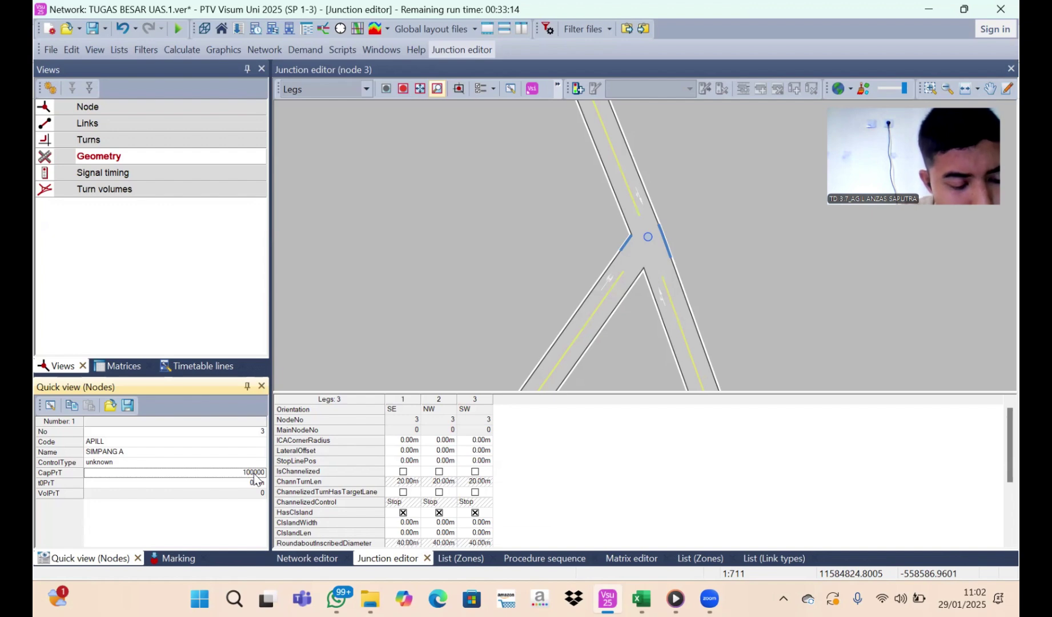
{"action": "left_click", "coordinate": [263, 461]}
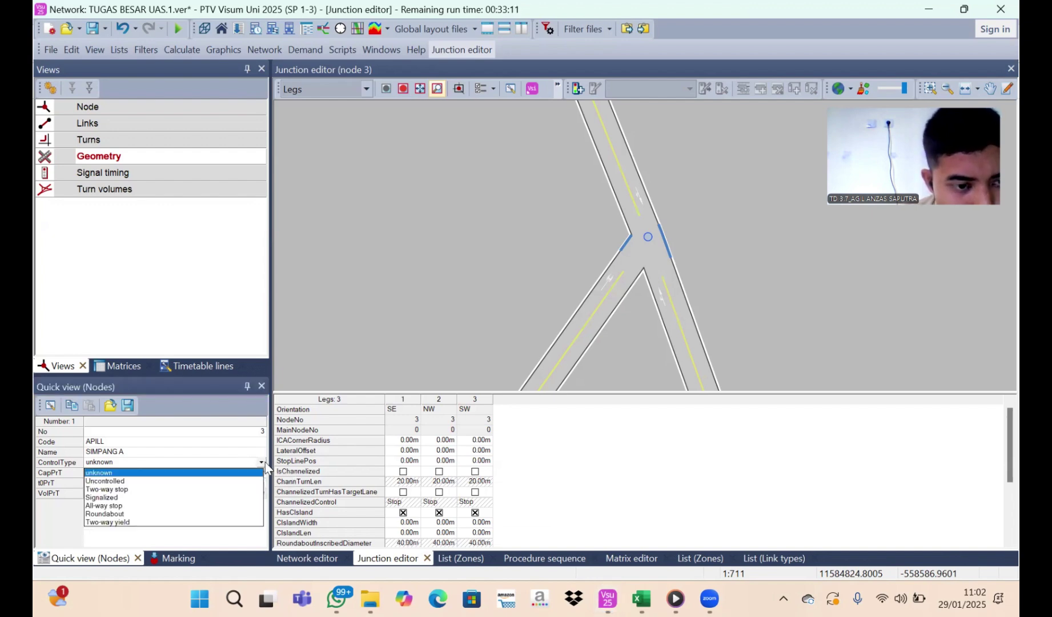
{"action": "left_click", "coordinate": [189, 496]}
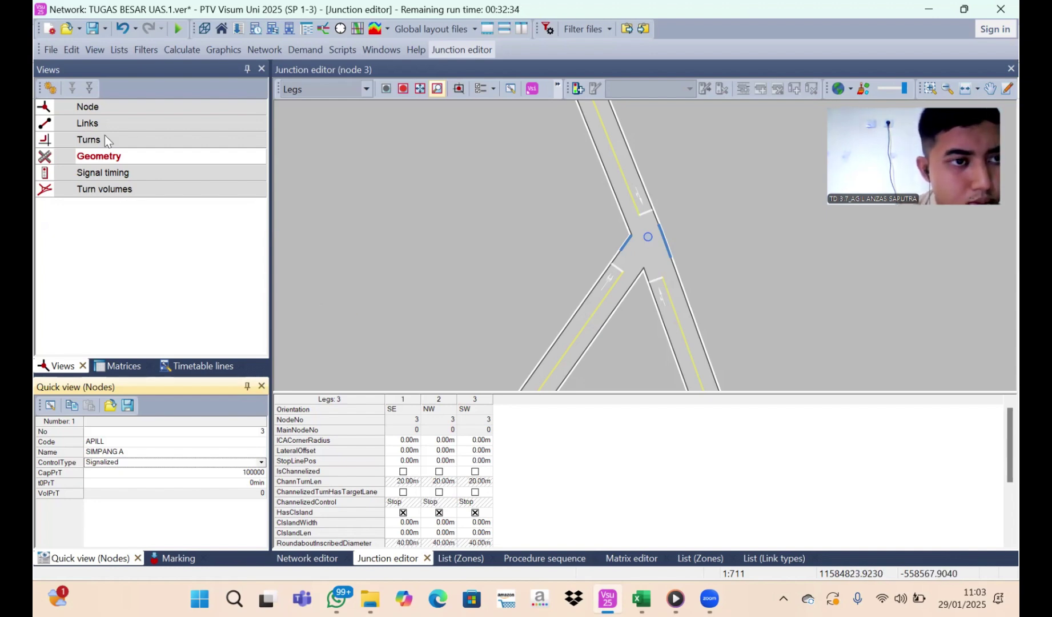
{"action": "left_click", "coordinate": [127, 107]}
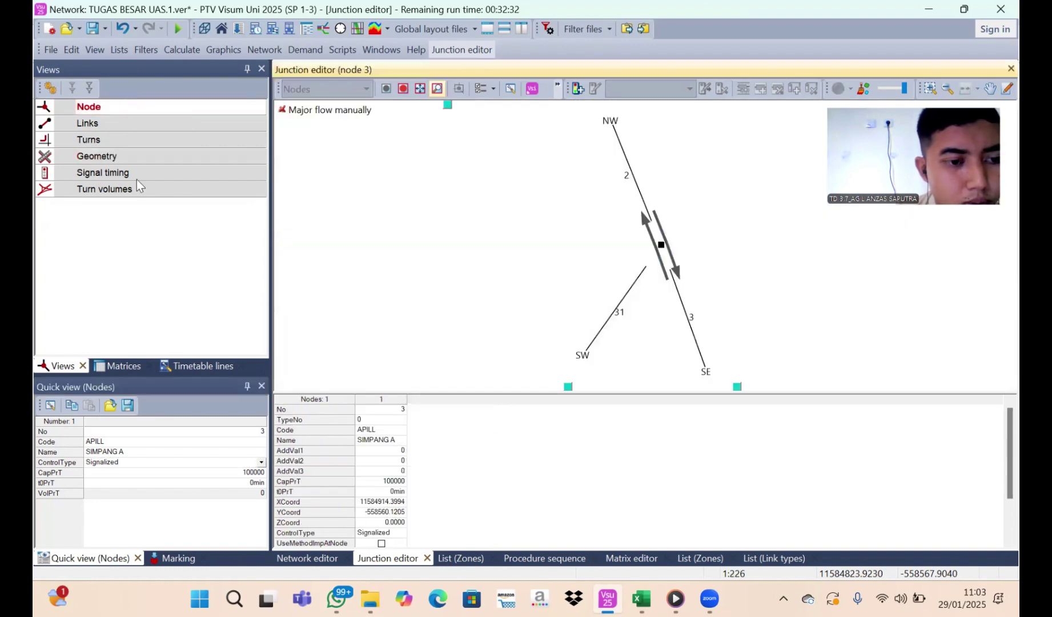
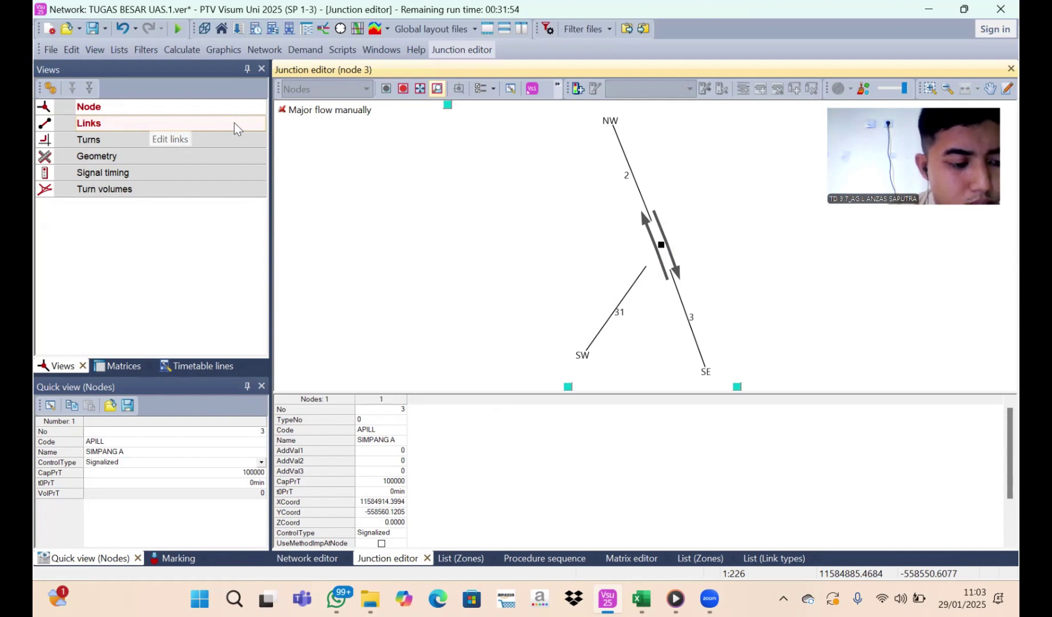
Display the junction's links and name the link from node 3 to node 31 JL.SOEKARNO
{"action": "left_click", "coordinate": [234, 123]}
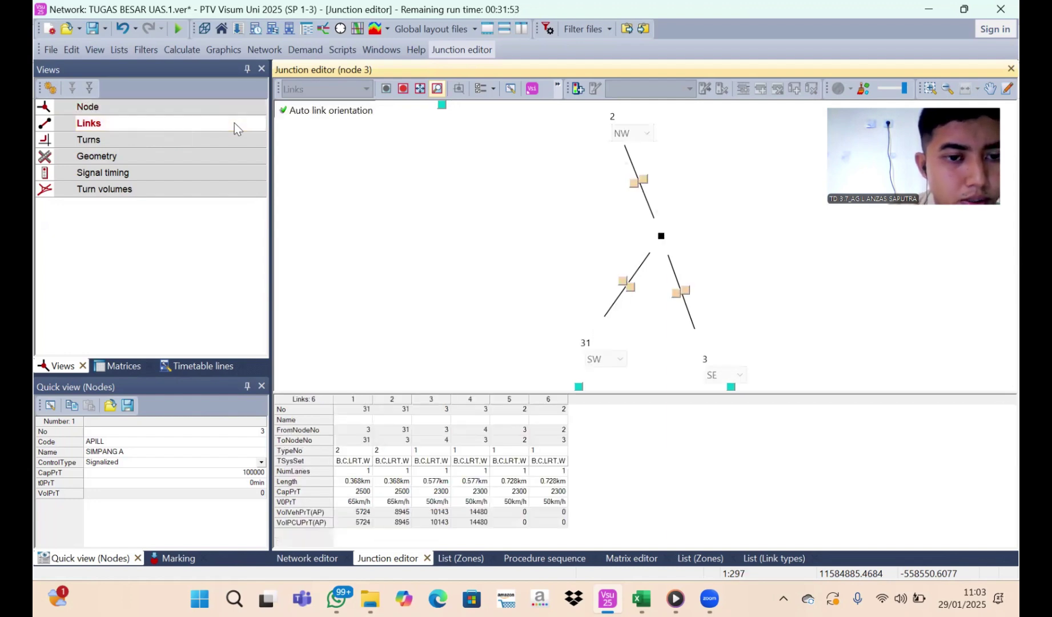
{"action": "left_click", "coordinate": [342, 419]}
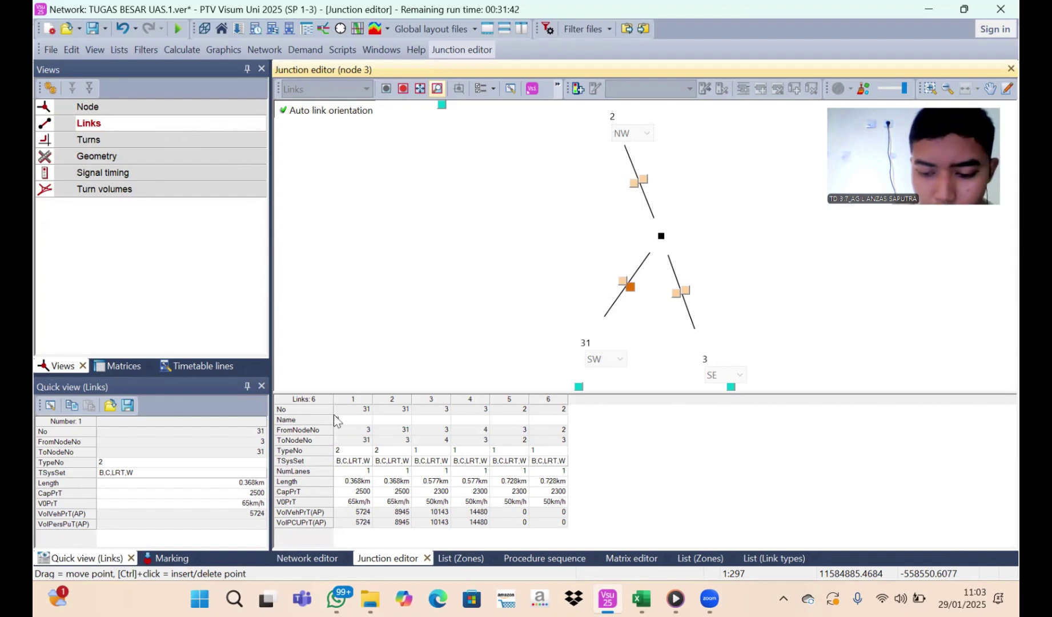
{"action": "left_click", "coordinate": [351, 423]}
{"action": "type", "text": "JL. "}
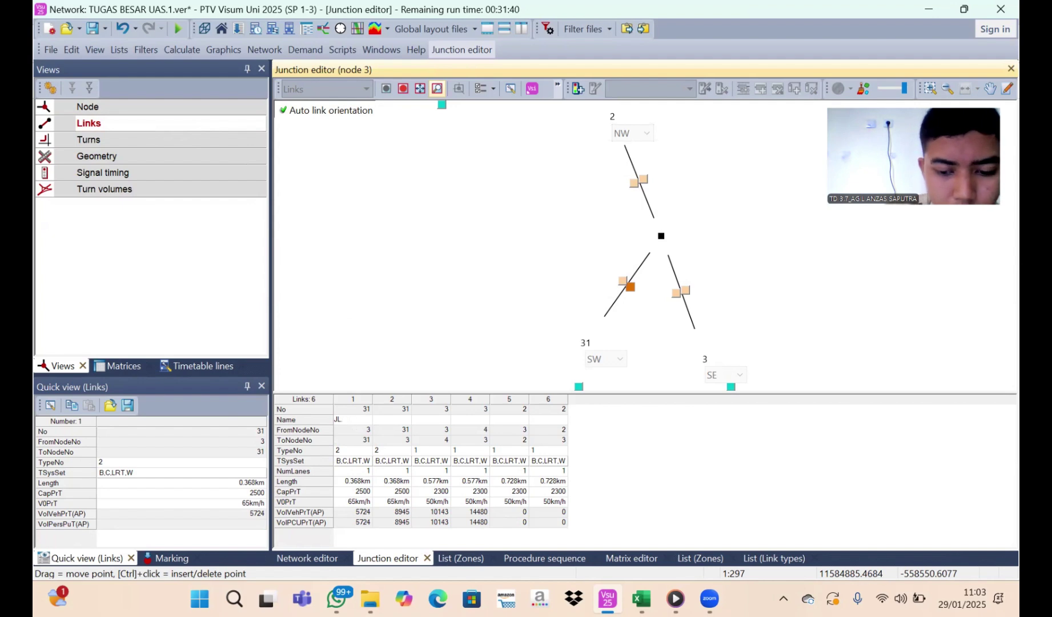
{"action": "type", "text": "SOEKAR"}
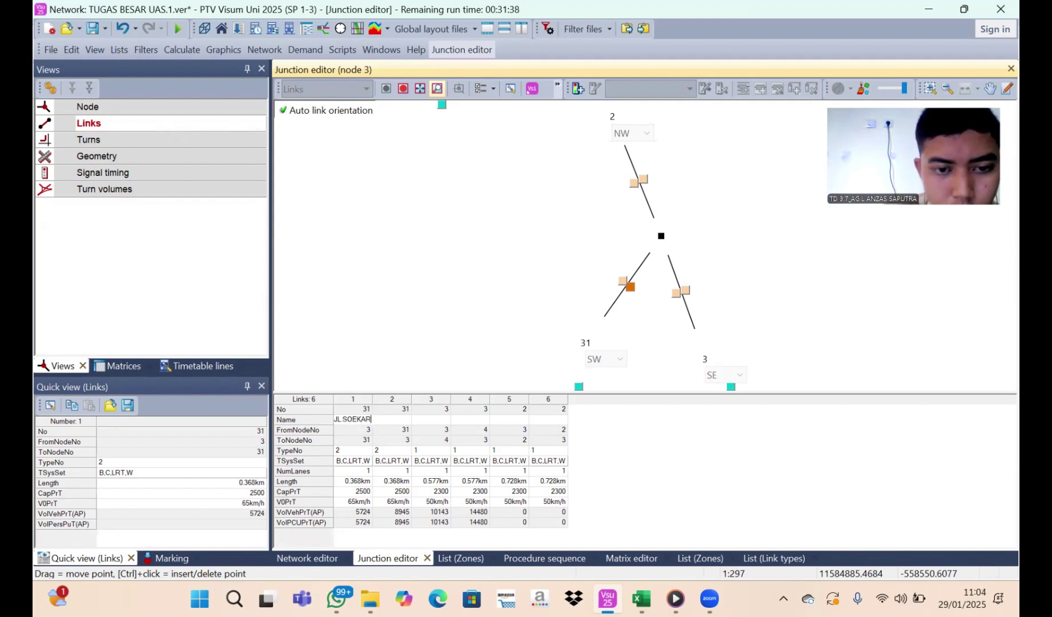
{"action": "type", "text": "NO"}
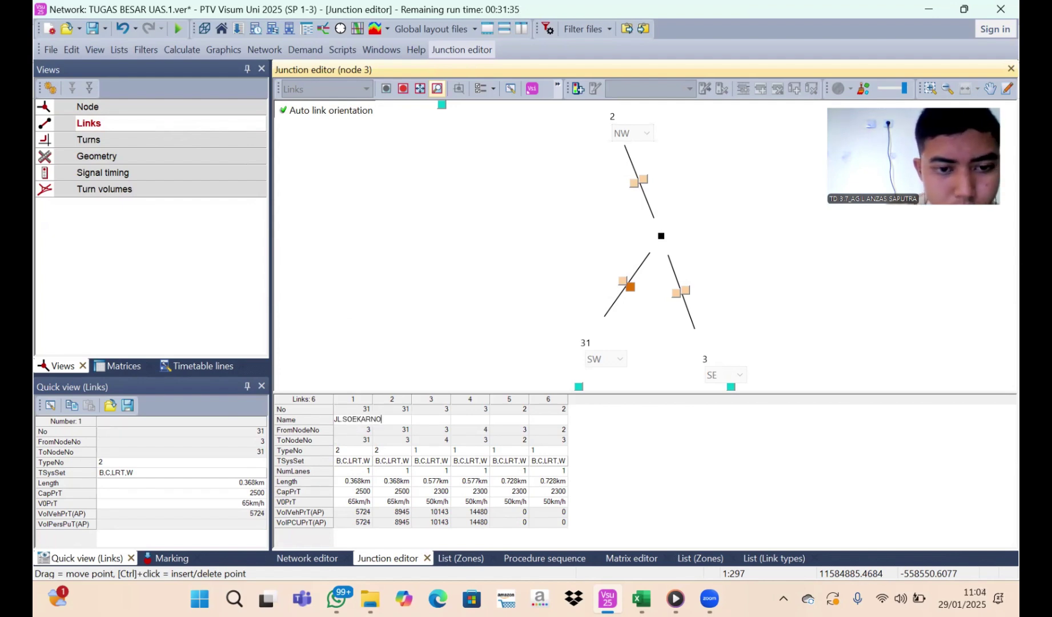
Name the link from node 31 to node 3 JL.MOH HATA
{"action": "left_click", "coordinate": [391, 423]}
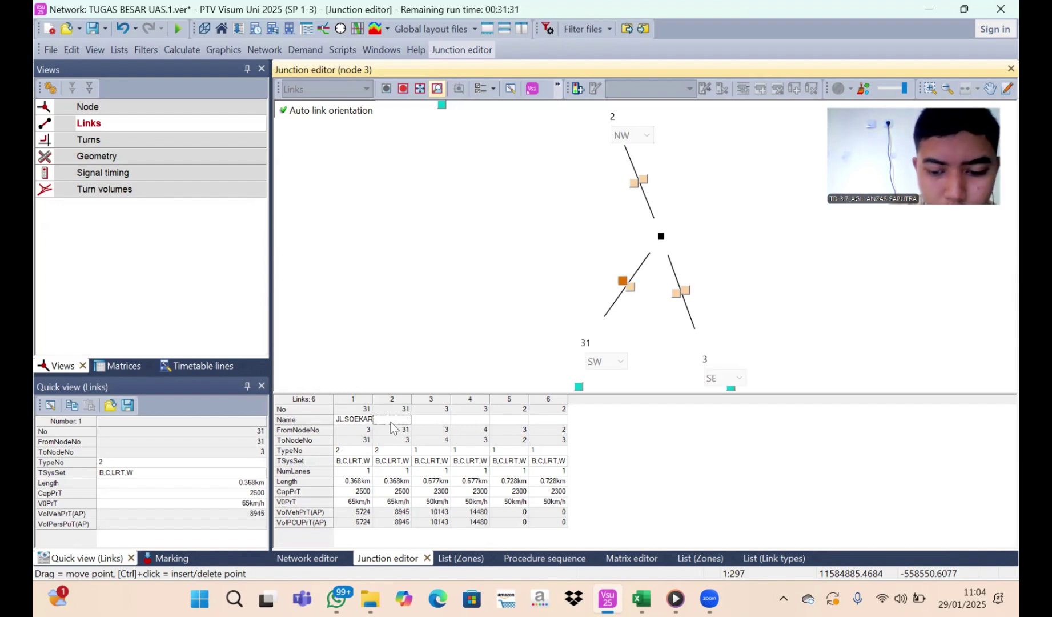
{"action": "type", "text": "JL"}
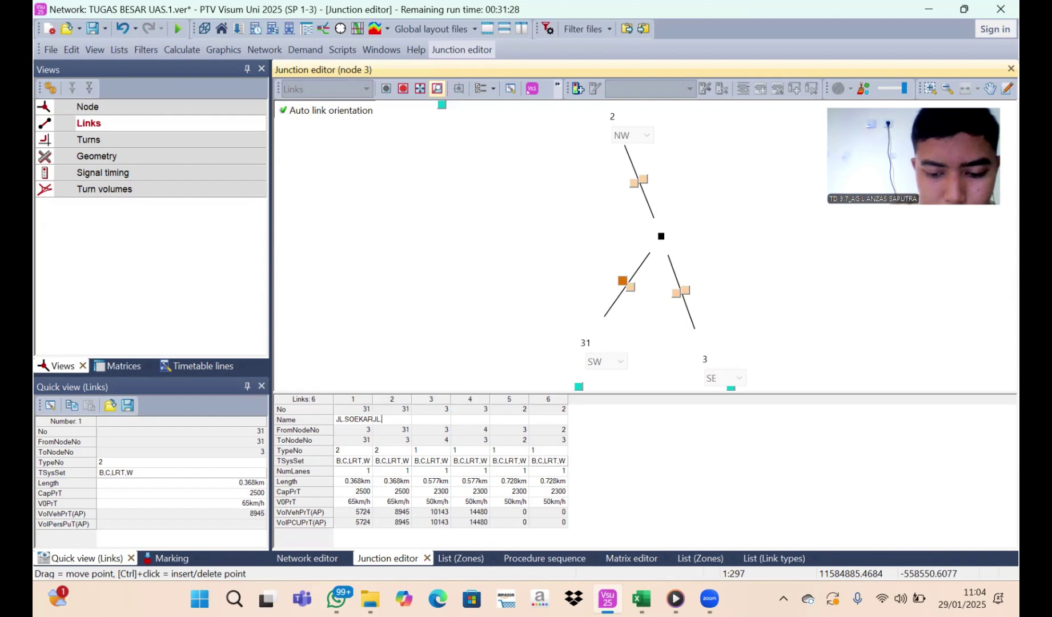
{"action": "type", "text": ".MOH"}
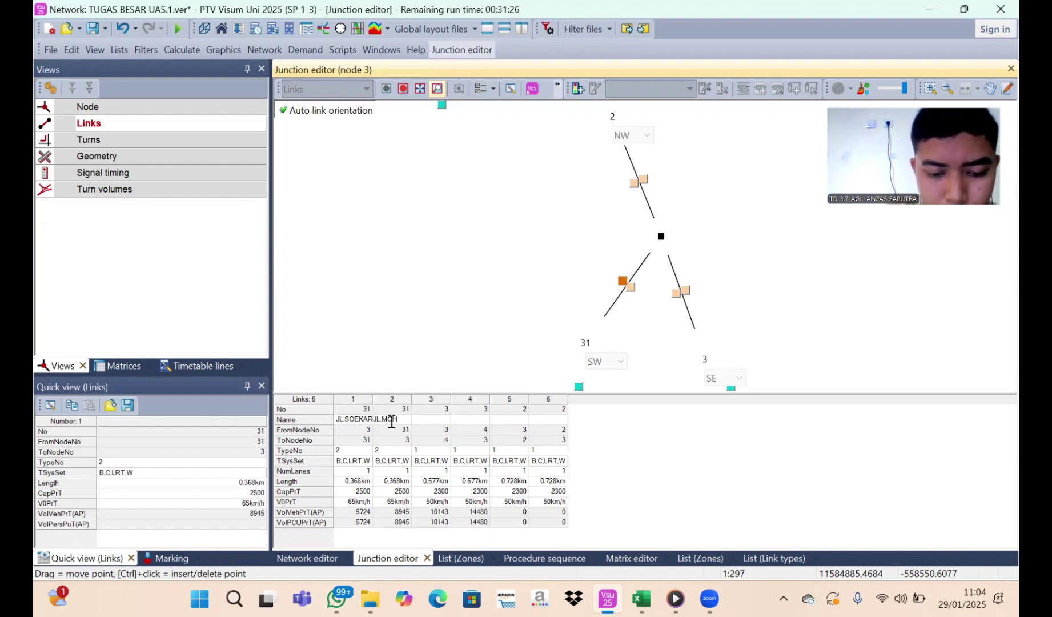
{"action": "type", "text": " MA"}
{"action": "key", "text": "BackSpace"}
{"action": "key", "text": "BackSpace"}
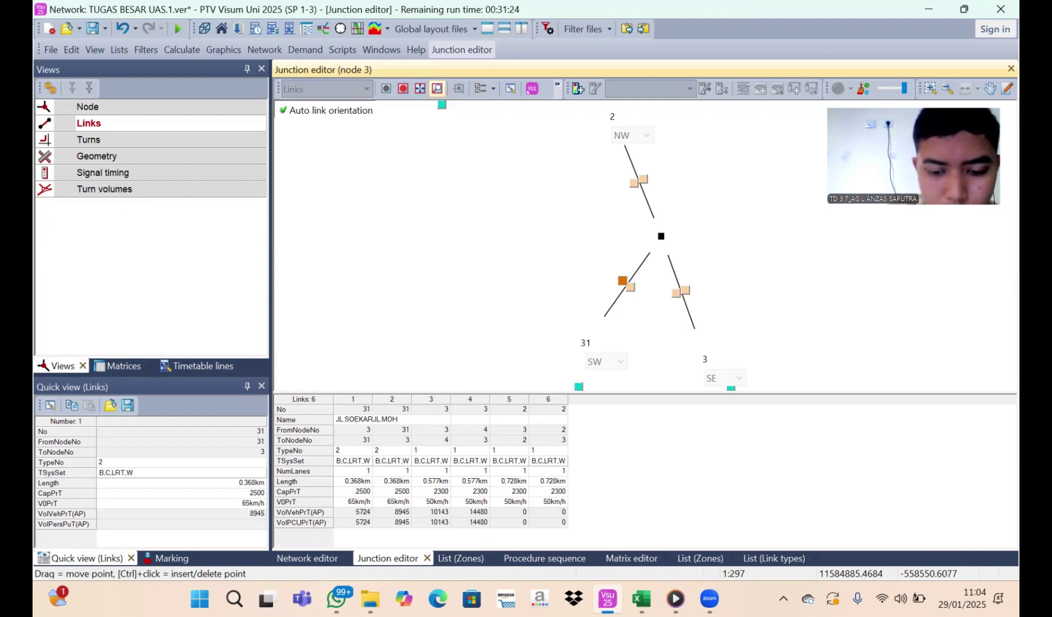
{"action": "type", "text": "HATA"}
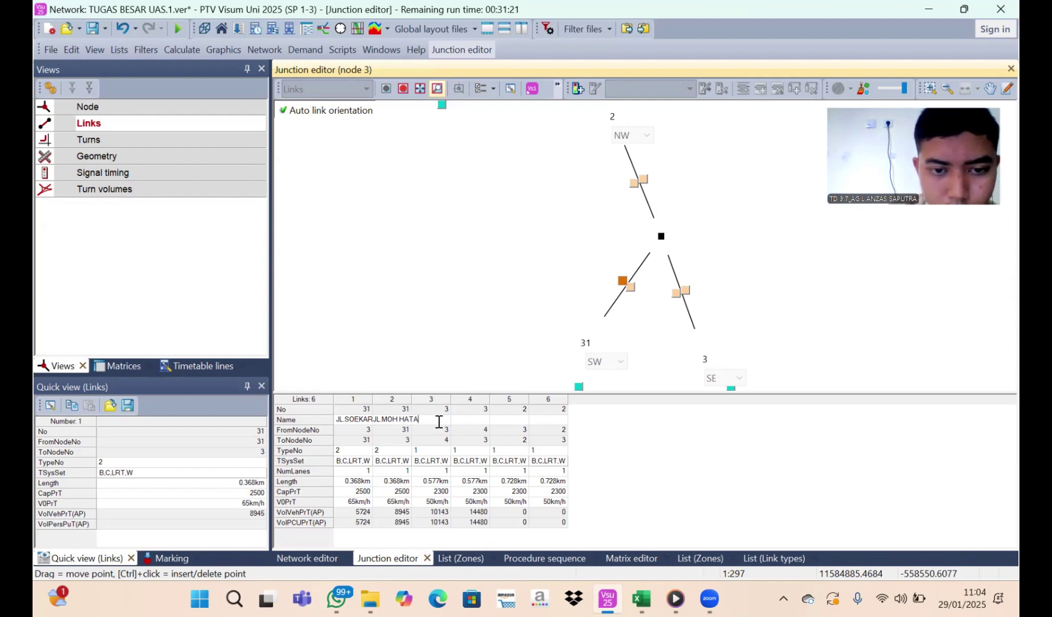
Name the link from node 3 to node 4 JL.RIACUDU 1
{"action": "left_click", "coordinate": [428, 420]}
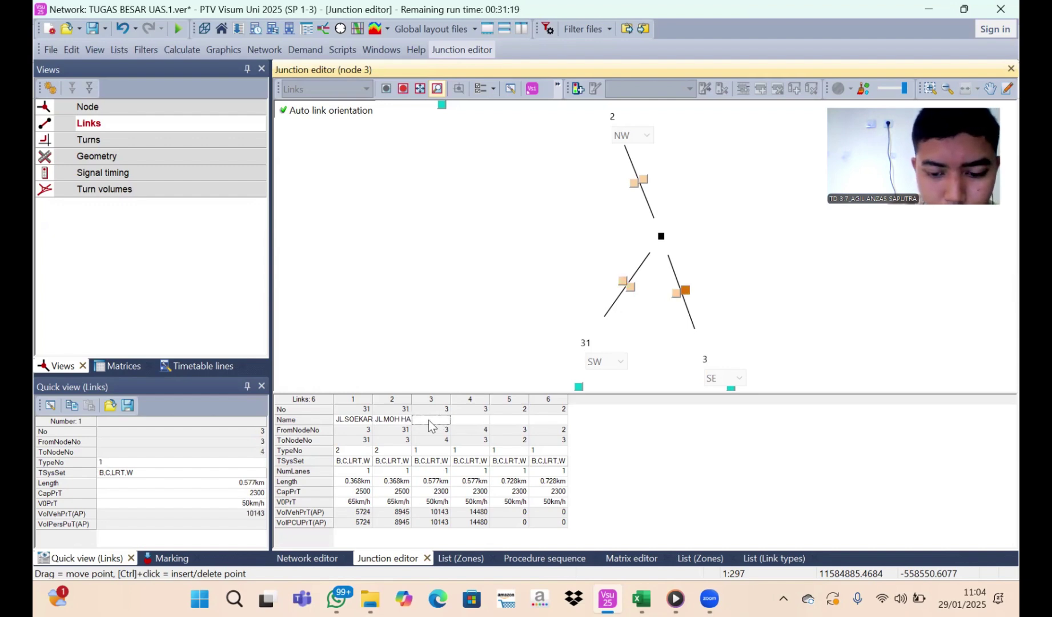
{"action": "type", "text": "JL.R"}
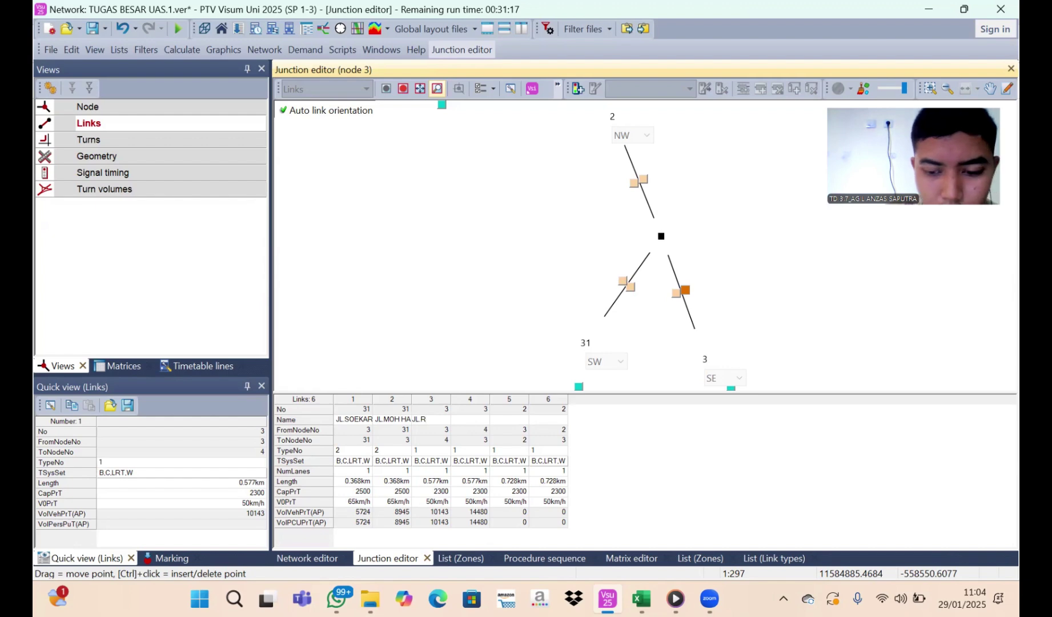
{"action": "type", "text": "IACUDU"}
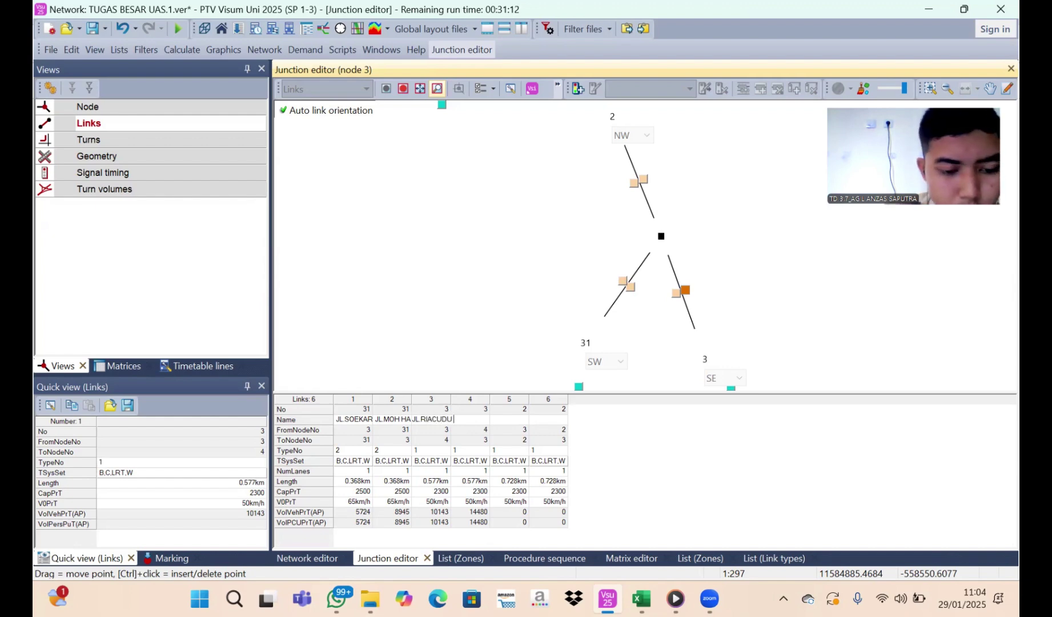
{"action": "type", "text": " 1"}
Copy the JL.RIACUDU 1 name to the link from node 4 to node 3 and change its number to 2
{"action": "double_click", "coordinate": [447, 421]}
{"action": "key", "text": "ctrl+c"}
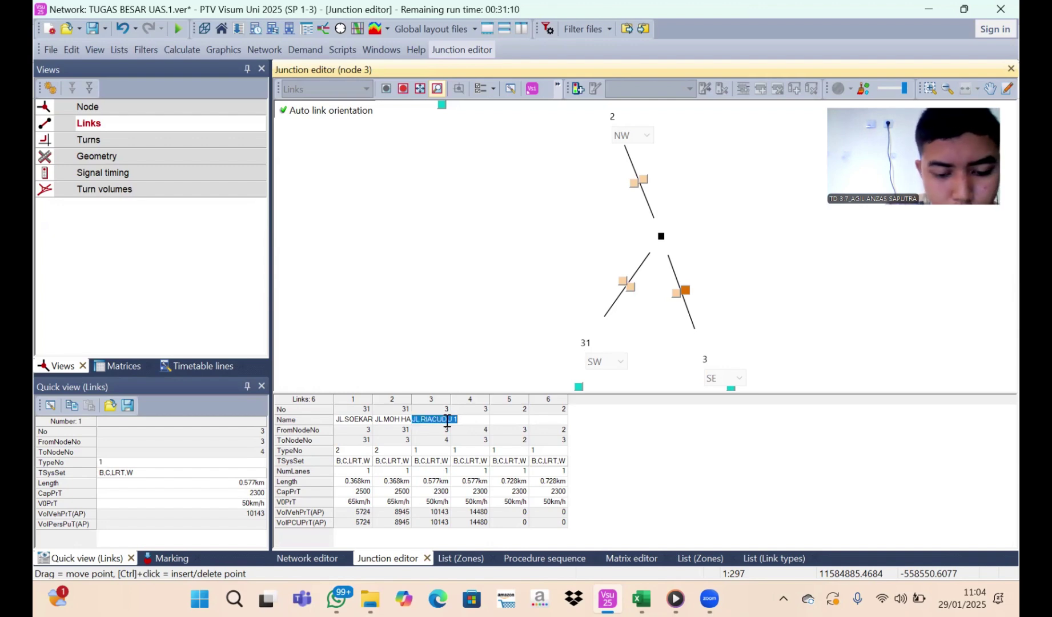
{"action": "left_click", "coordinate": [489, 419]}
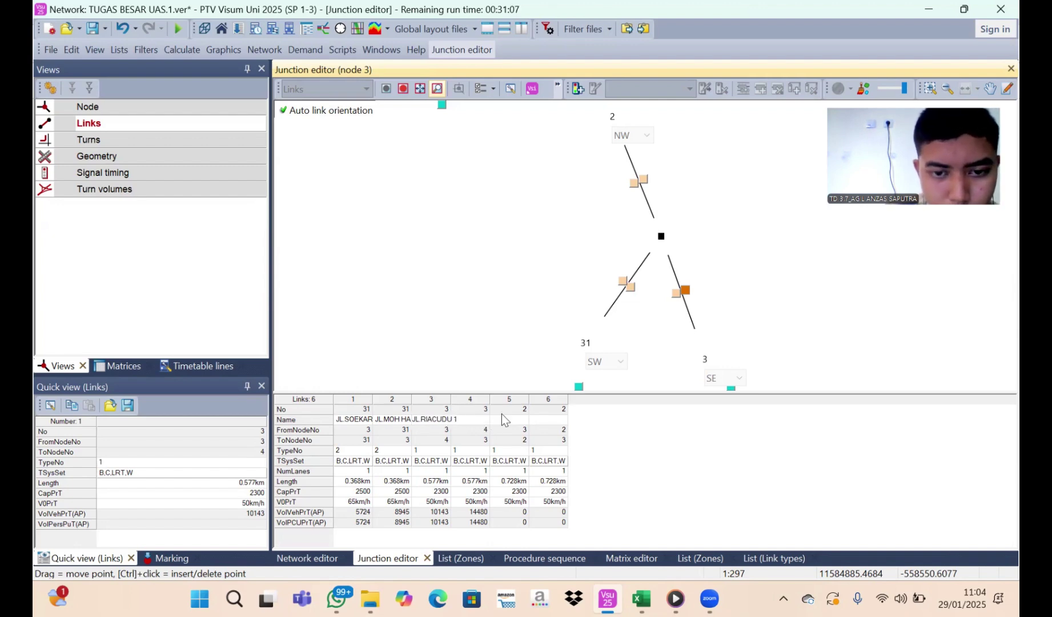
{"action": "left_click", "coordinate": [479, 420]}
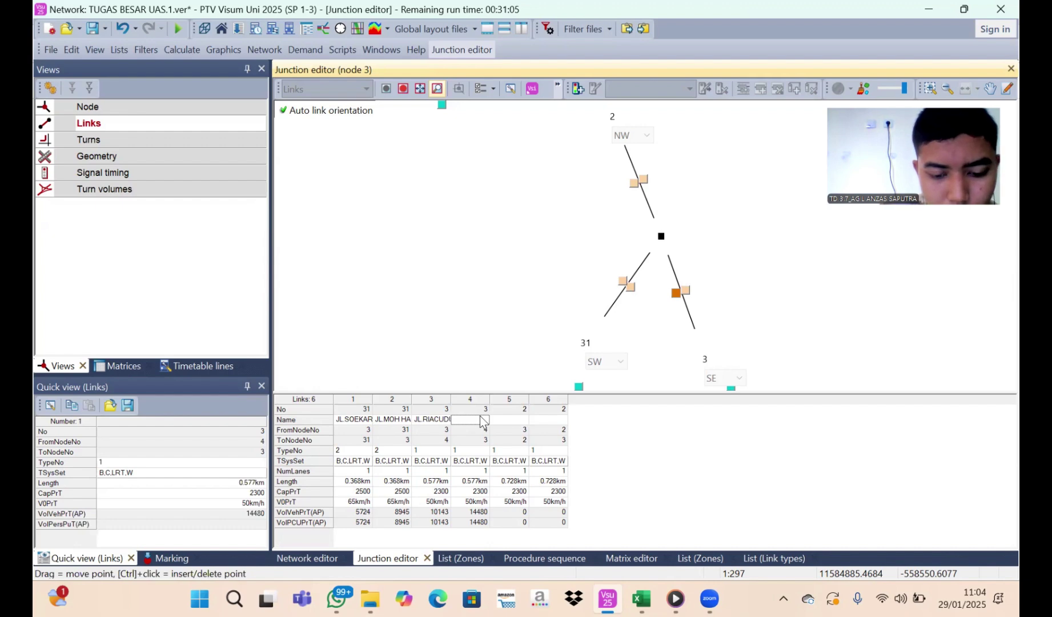
{"action": "key", "text": "ctrl+v"}
{"action": "double_click", "coordinate": [486, 418]}
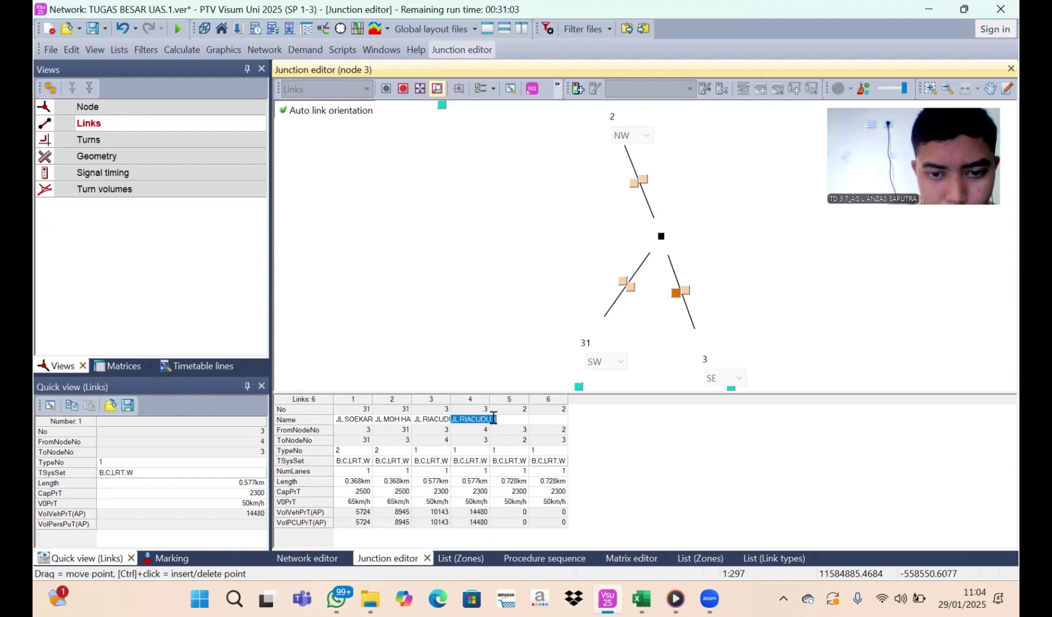
{"action": "left_click", "coordinate": [494, 419]}
{"action": "key", "text": "BackSpace"}
{"action": "type", "text": "2"}
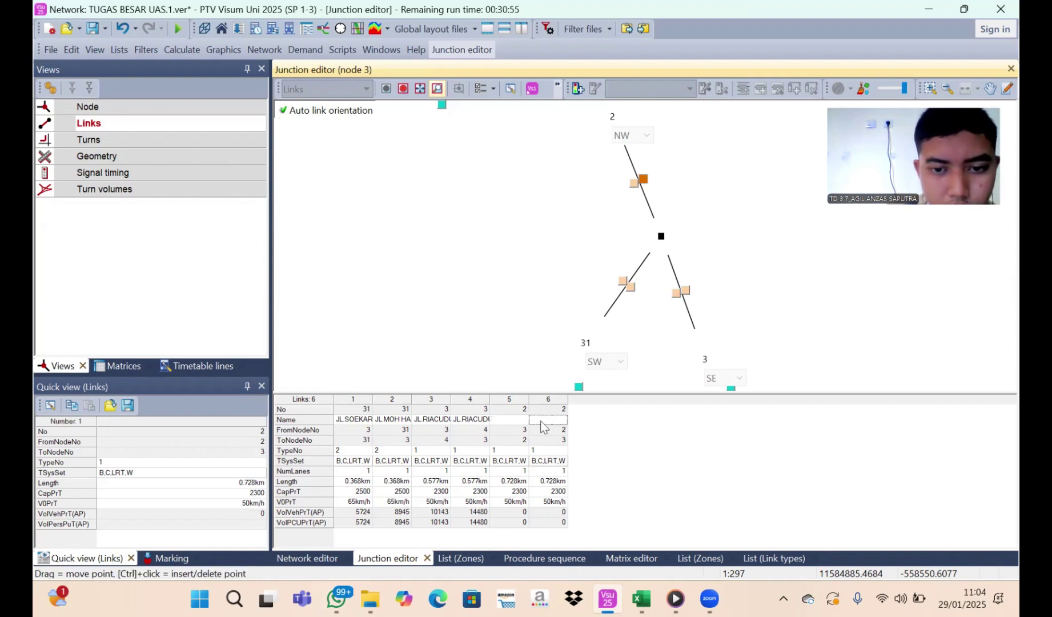
Name the link from node 3 to node 2 JL. PATIMURA 1
{"action": "left_click", "coordinate": [523, 421]}
{"action": "type", "text": "JL"}
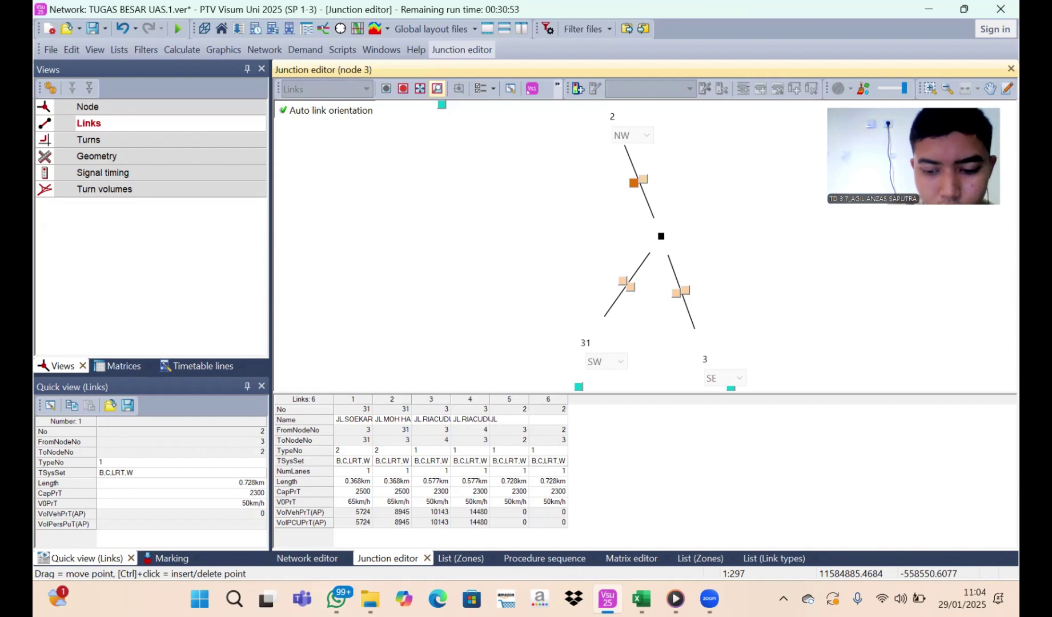
{"action": "type", "text": " PATI"}
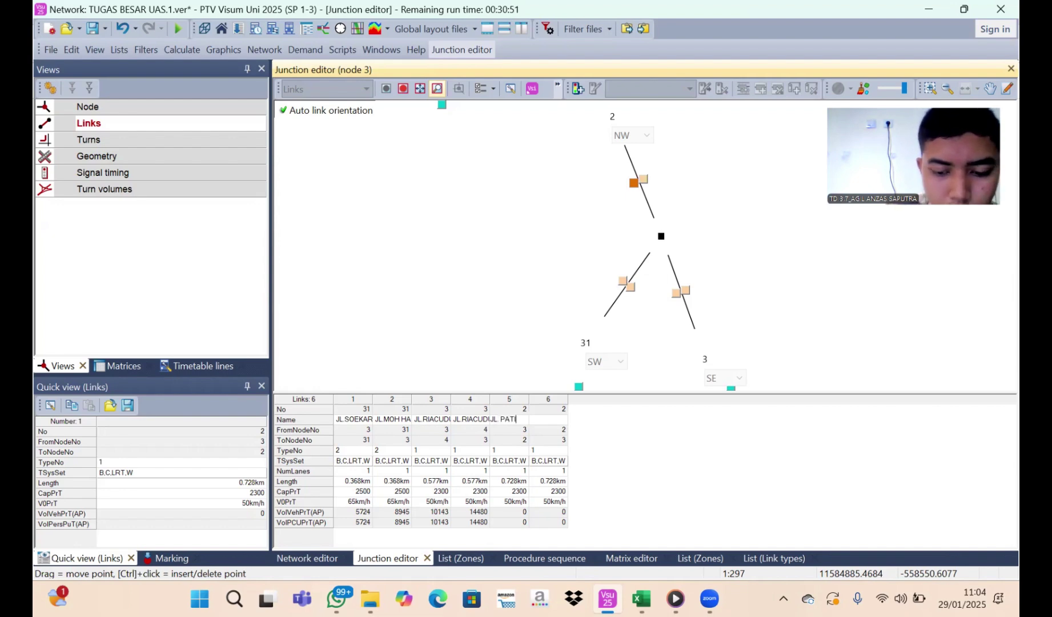
{"action": "type", "text": "MURA 1"}
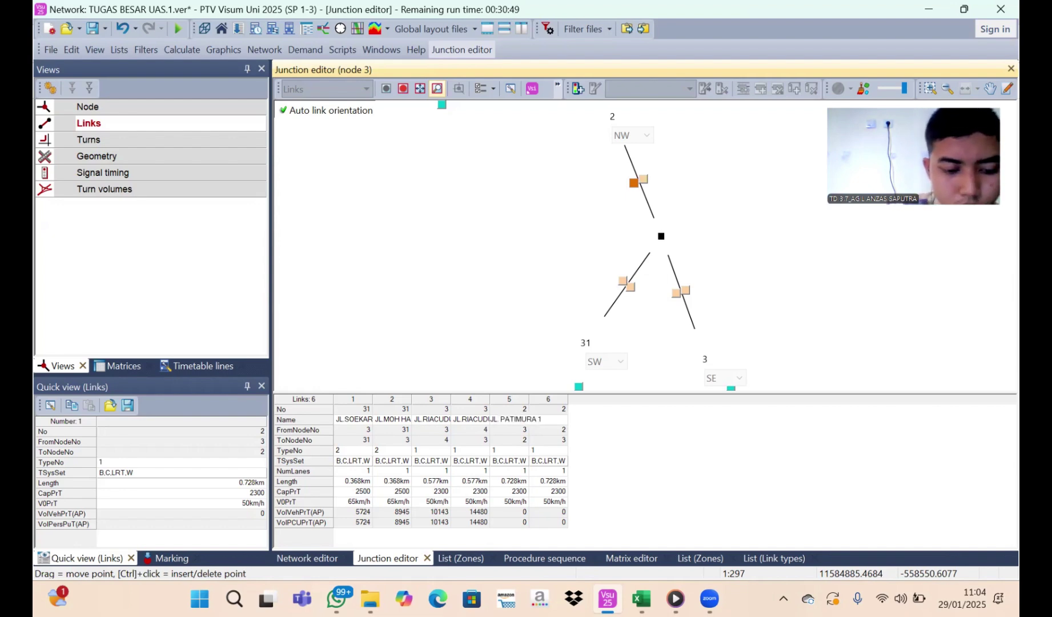
{"action": "key", "text": "Return"}
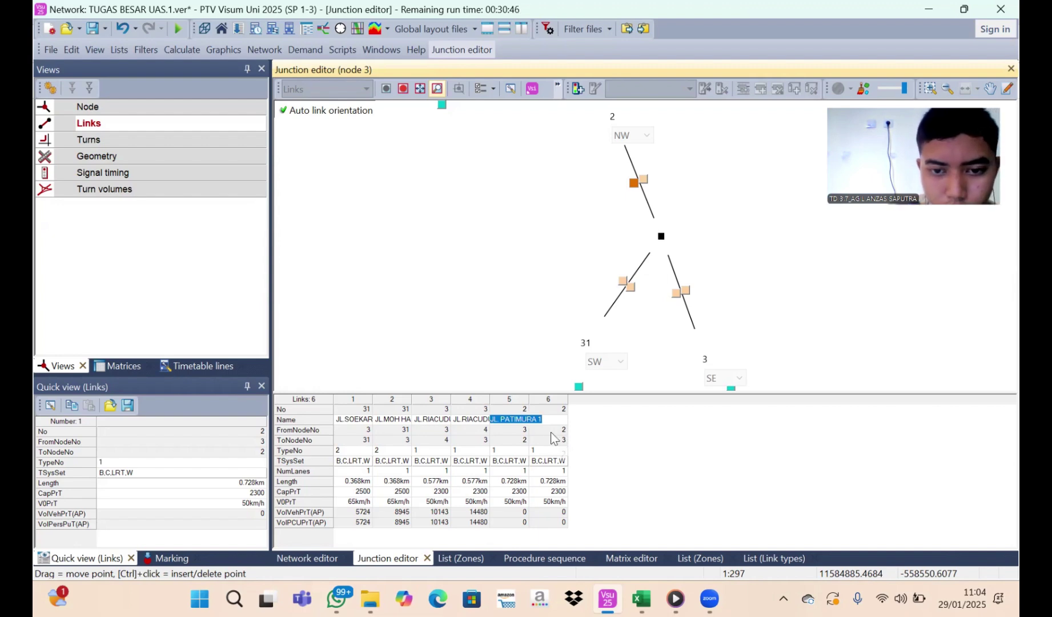
Copy the JL. PATIMURA 1 name to the link from node 2 to node 3 and change its number to 2
{"action": "left_click", "coordinate": [552, 429]}
{"action": "key", "text": "Up"}
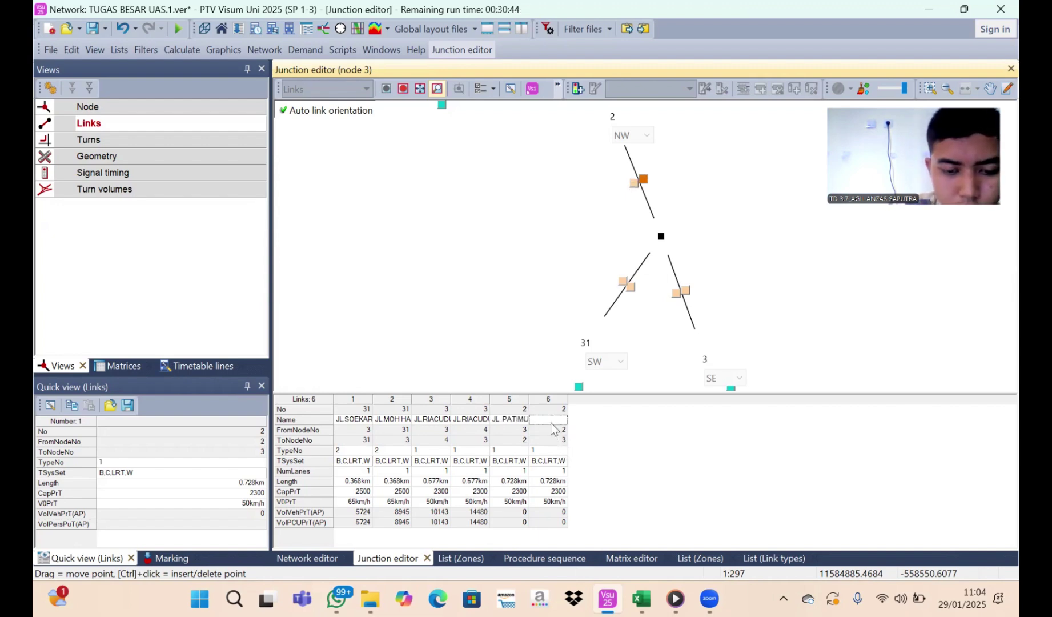
{"action": "key", "text": "ctrl+v"}
{"action": "double_click", "coordinate": [553, 421]}
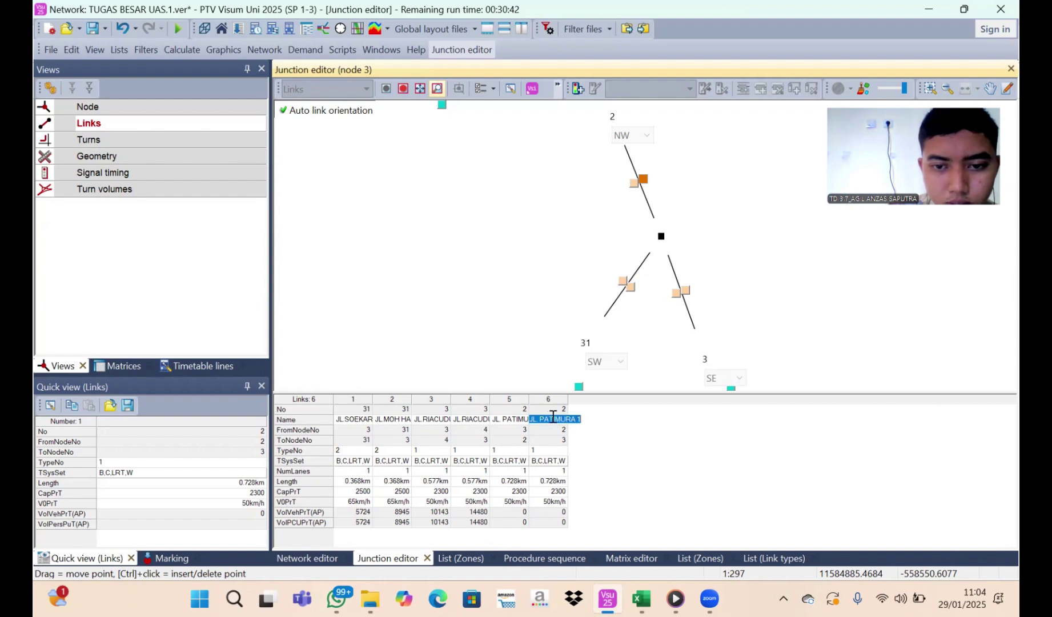
{"action": "left_click", "coordinate": [583, 420]}
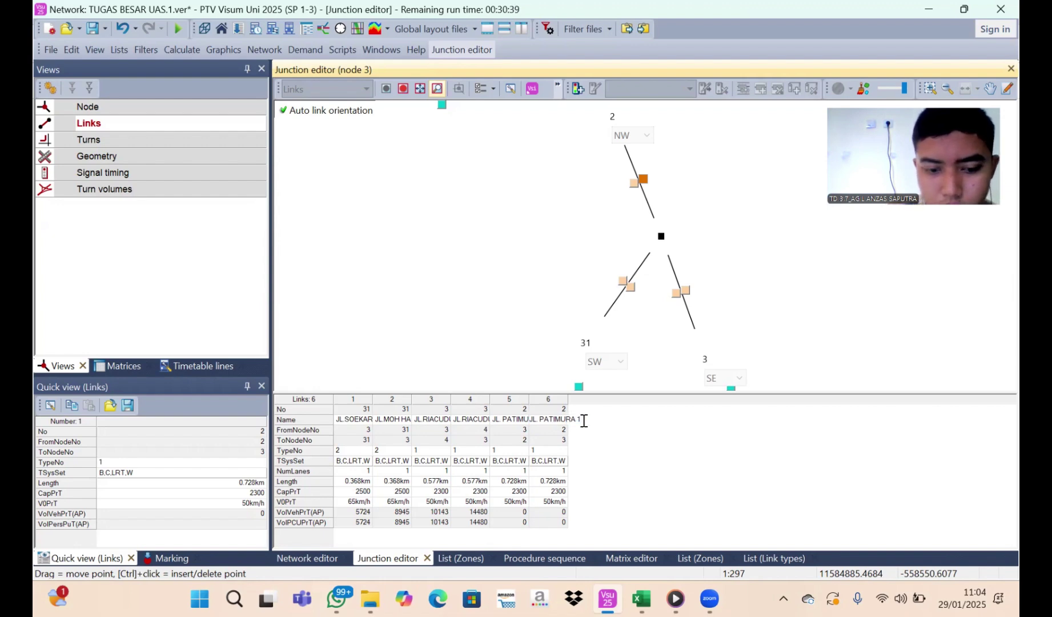
{"action": "key", "text": "BackSpace"}
{"action": "type", "text": "2"}
{"action": "key", "text": "Return"}
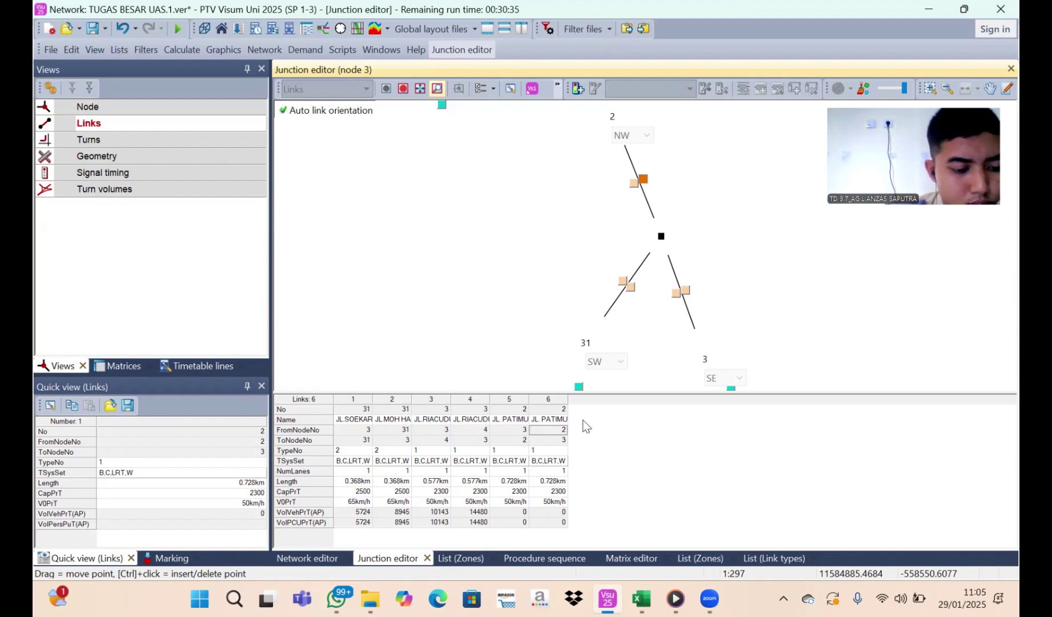
Add Bicycle to and remove LRT from the transport system sets of both links between nodes 3 and 31
{"action": "left_click", "coordinate": [361, 462]}
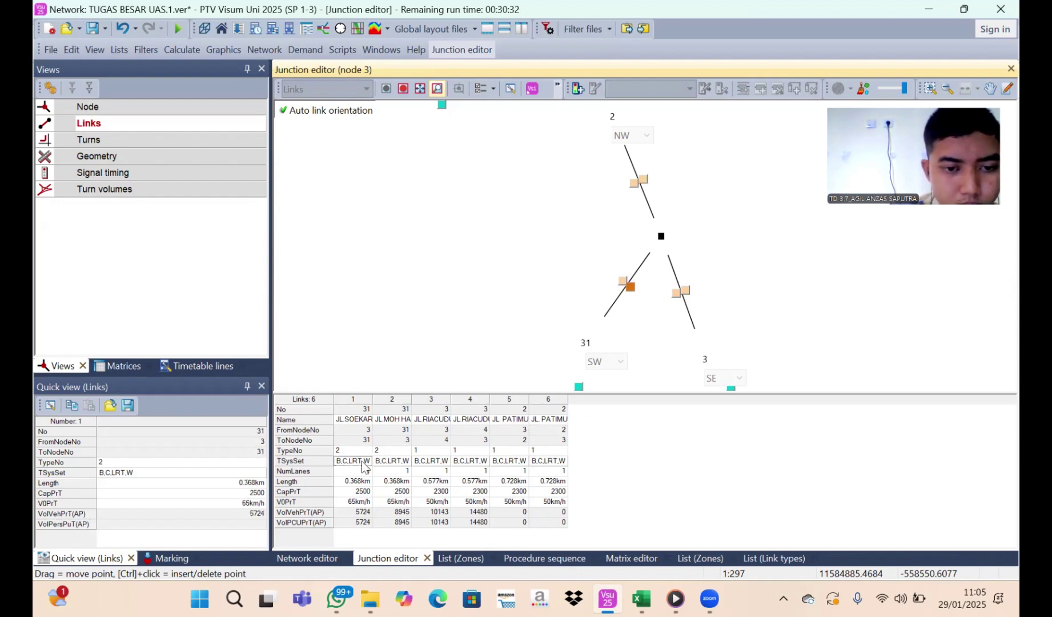
{"action": "left_click", "coordinate": [363, 463]}
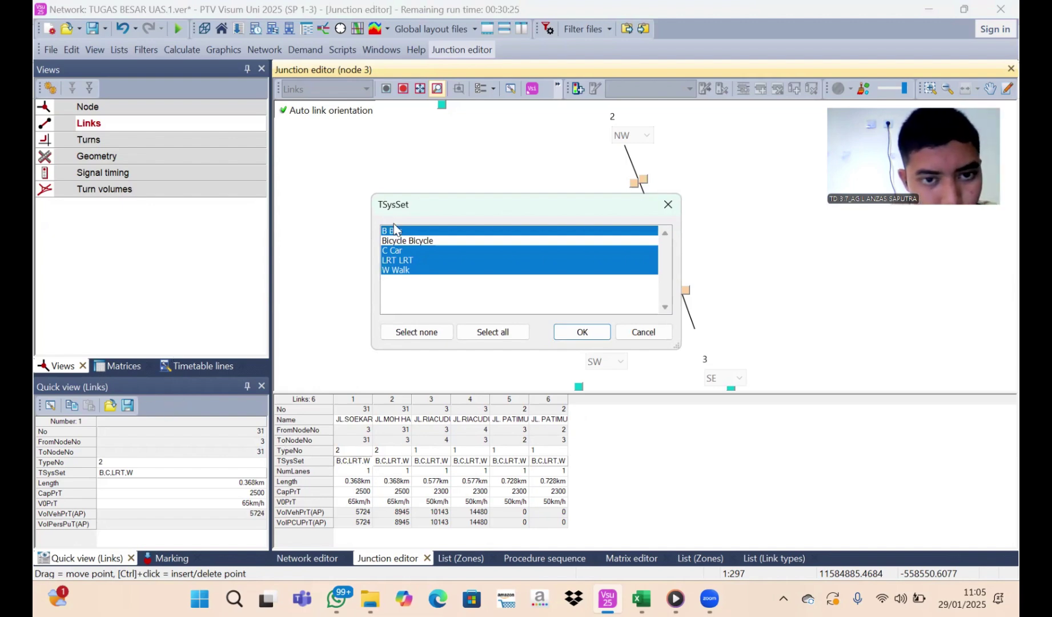
{"action": "left_click", "coordinate": [407, 240]}
{"action": "left_click", "coordinate": [409, 258]}
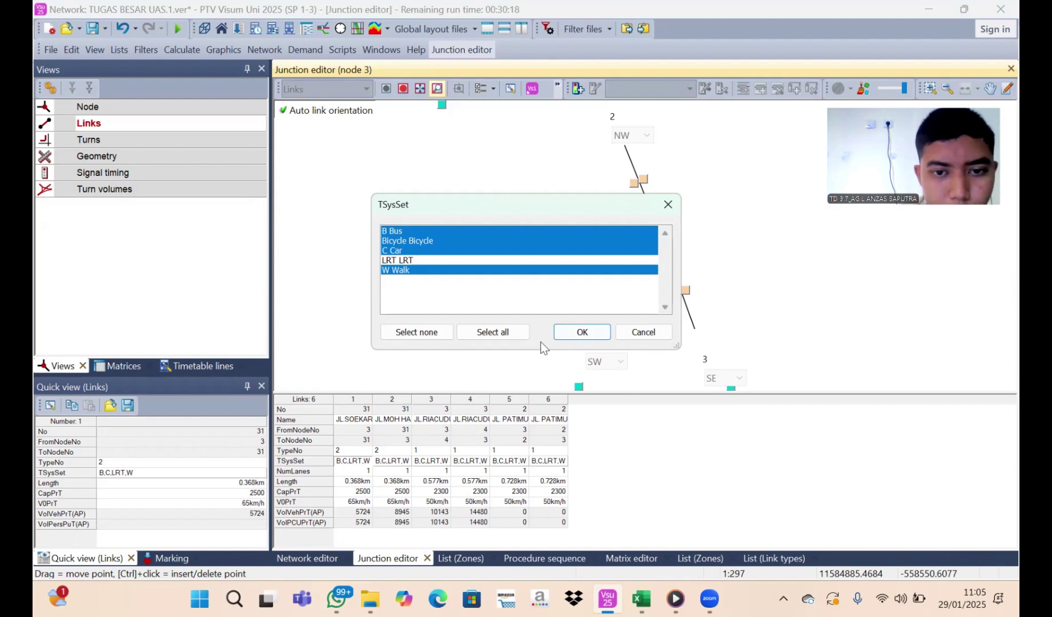
{"action": "left_click", "coordinate": [581, 331]}
{"action": "double_click", "coordinate": [405, 461]}
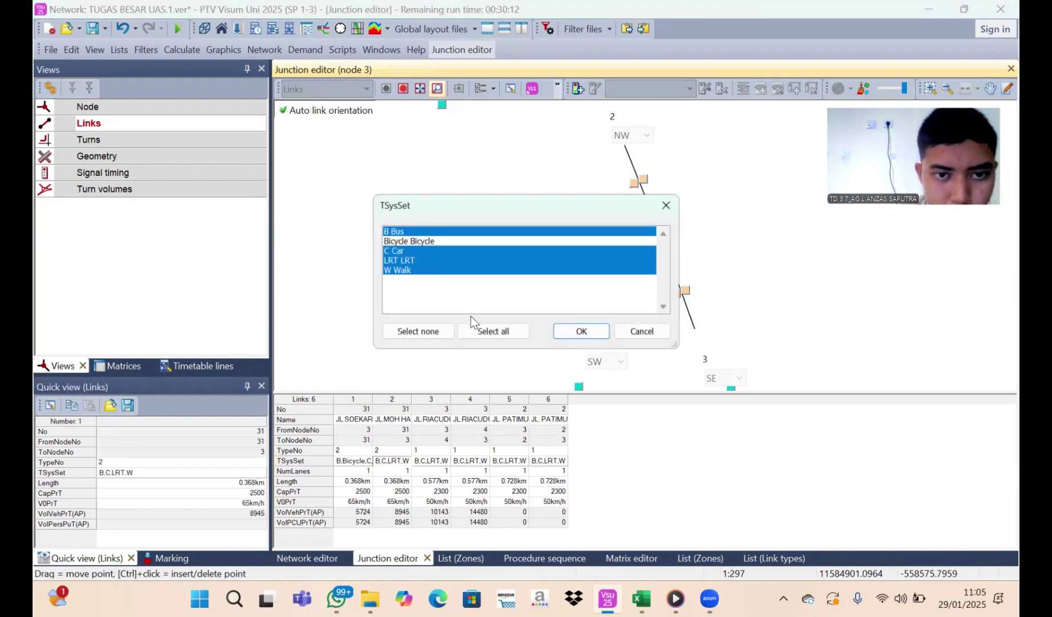
{"action": "left_click", "coordinate": [441, 241]}
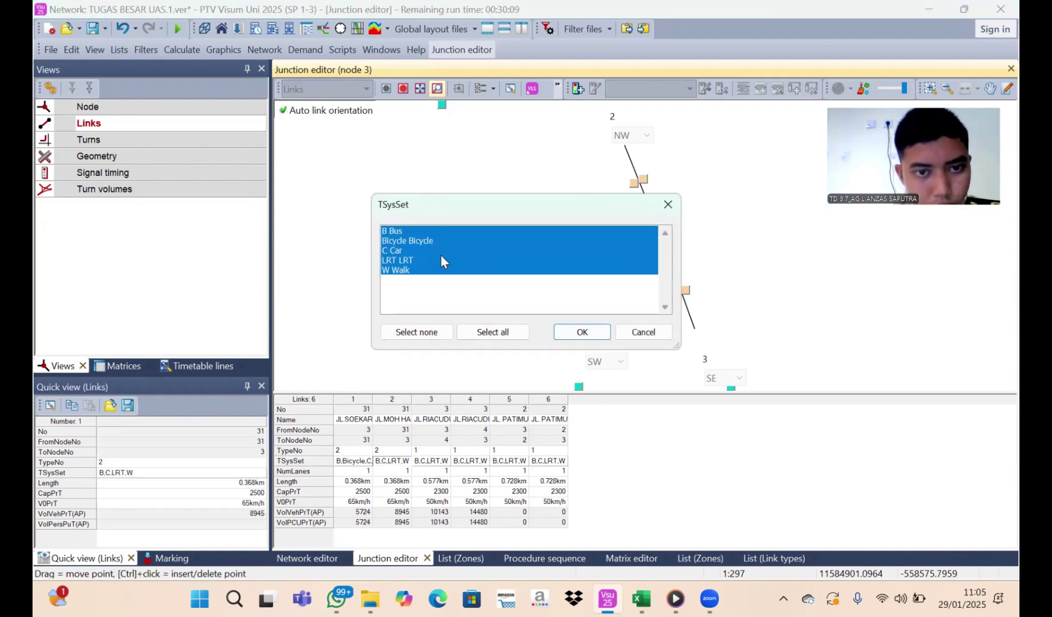
{"action": "left_click", "coordinate": [441, 260]}
{"action": "left_click", "coordinate": [571, 334]}
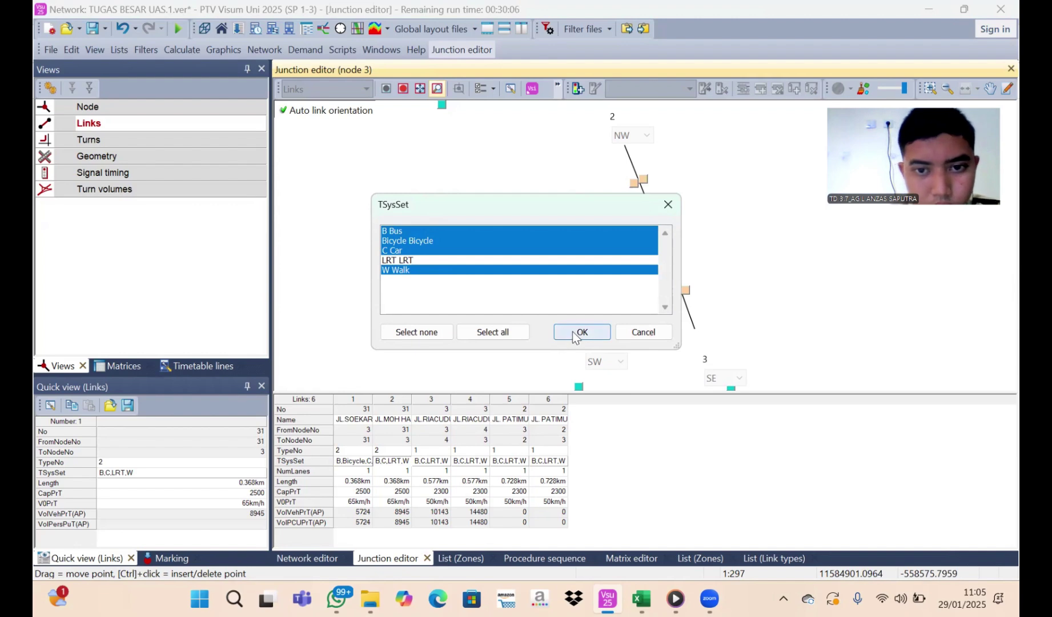
Include Bicycle and exclude LRT in the transport system sets of both links between nodes 3 and 4
{"action": "double_click", "coordinate": [445, 462]}
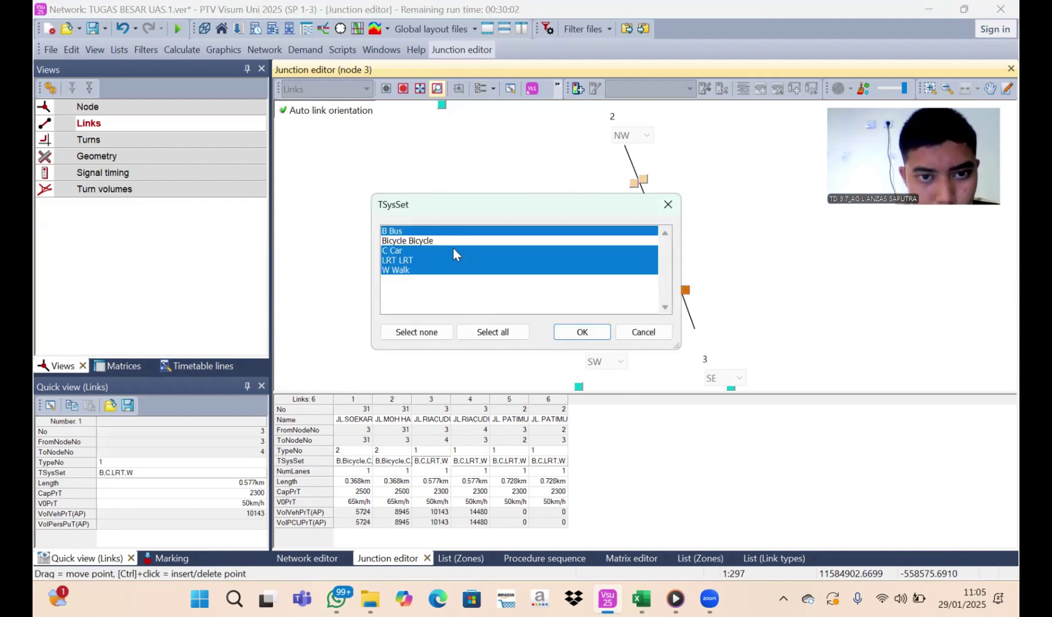
{"action": "left_click", "coordinate": [452, 241]}
{"action": "left_click", "coordinate": [453, 260]}
{"action": "left_click", "coordinate": [574, 332]}
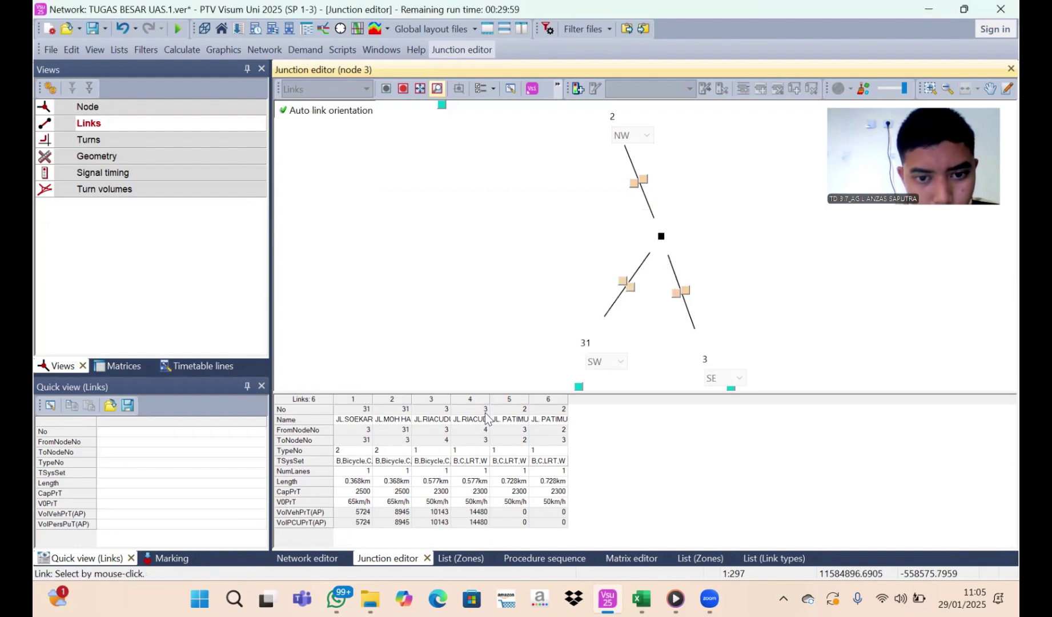
{"action": "double_click", "coordinate": [480, 460]}
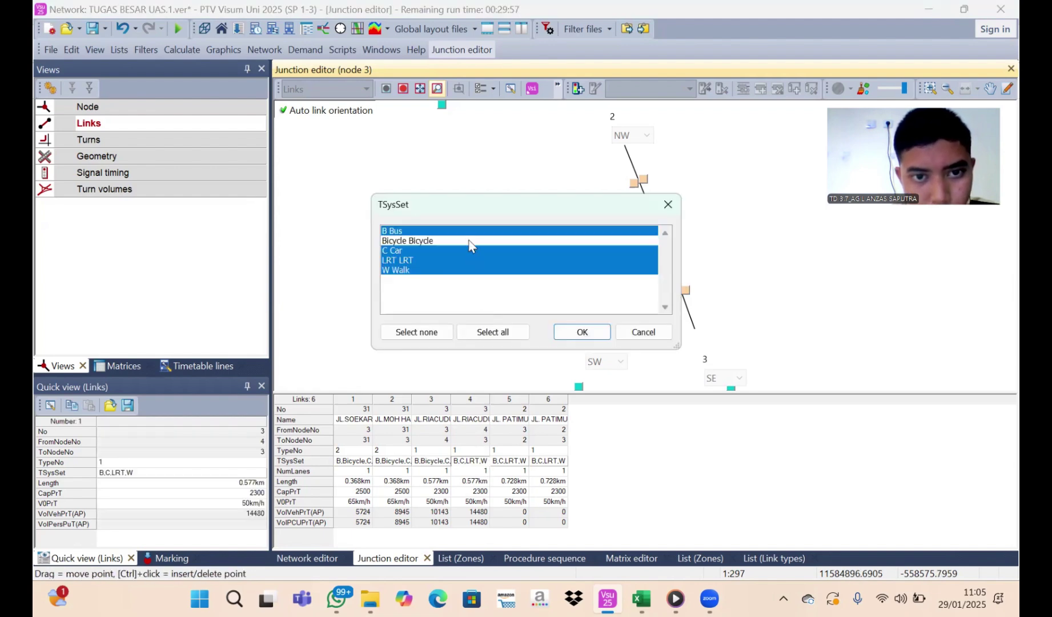
{"action": "left_click", "coordinate": [468, 244]}
{"action": "left_click", "coordinate": [469, 259]}
{"action": "left_click", "coordinate": [573, 332]}
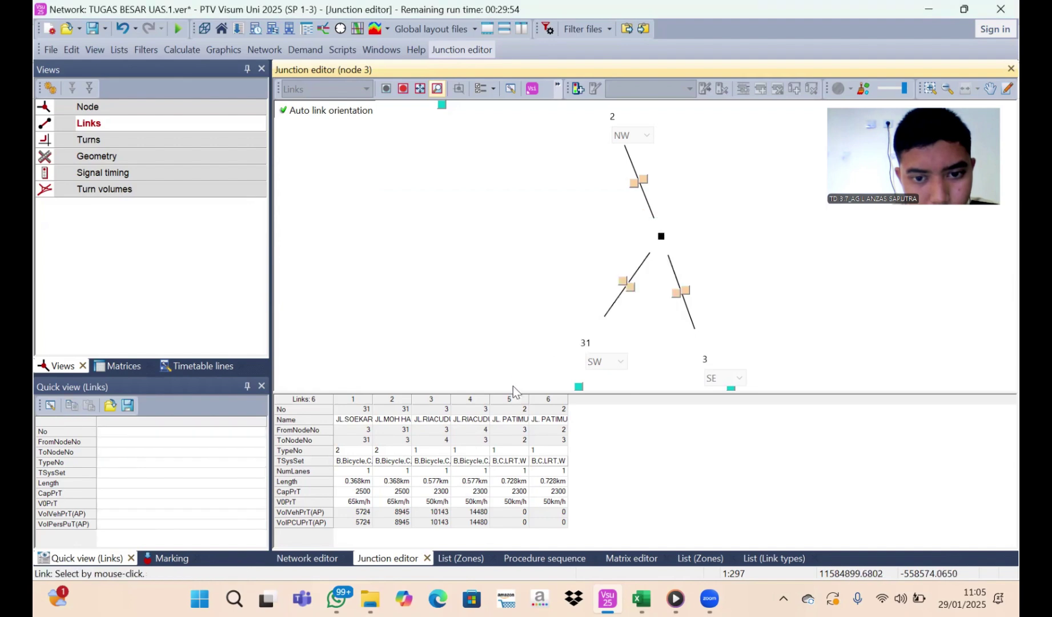
Allow Bicycle and disallow LRT in the transport system sets of both links between nodes 3 and 2
{"action": "double_click", "coordinate": [509, 461]}
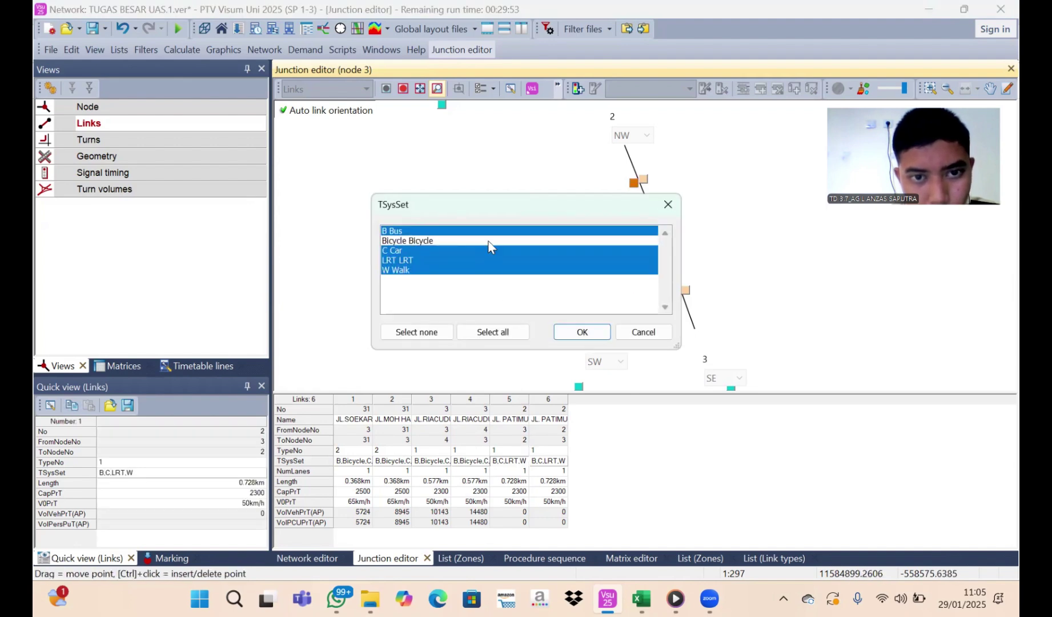
{"action": "left_click", "coordinate": [488, 241]}
{"action": "left_click", "coordinate": [490, 260]}
{"action": "left_click", "coordinate": [563, 334]}
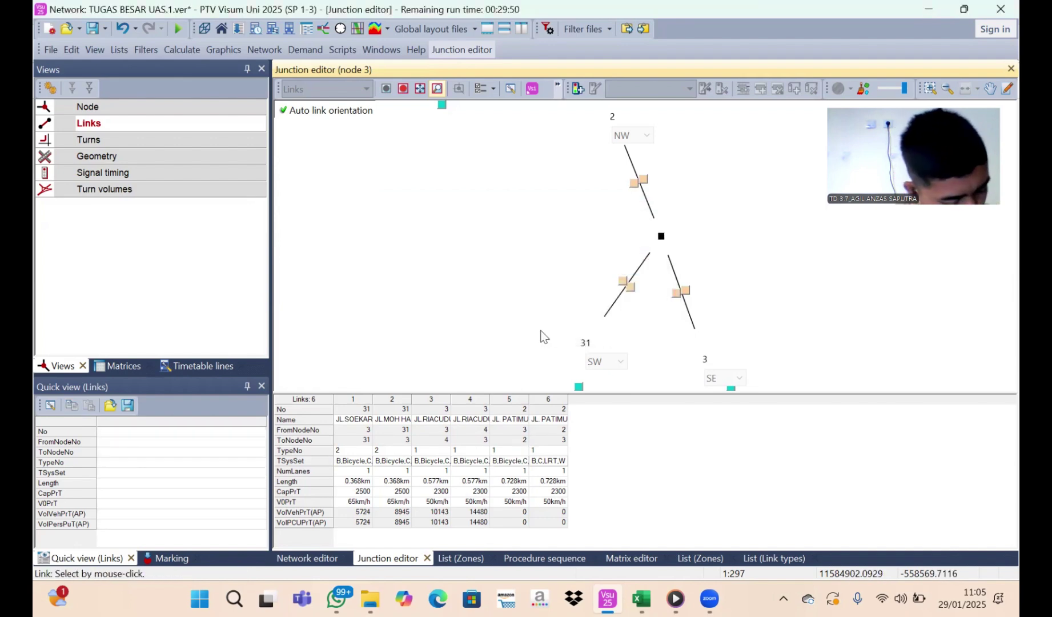
{"action": "double_click", "coordinate": [553, 460]}
{"action": "left_click", "coordinate": [424, 240]}
{"action": "left_click", "coordinate": [462, 257]}
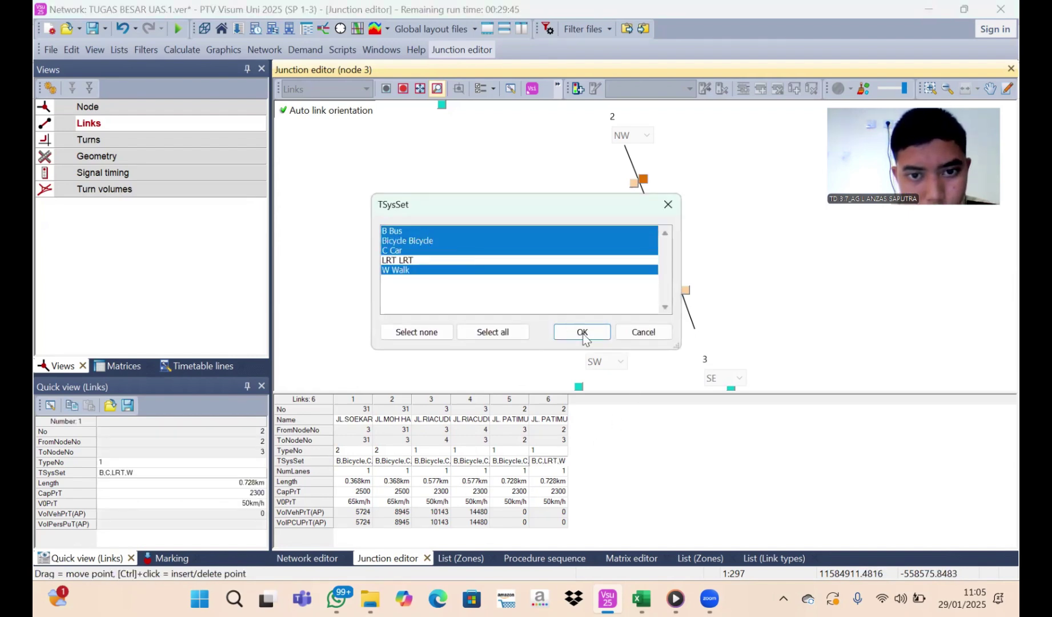
{"action": "left_click", "coordinate": [583, 334]}
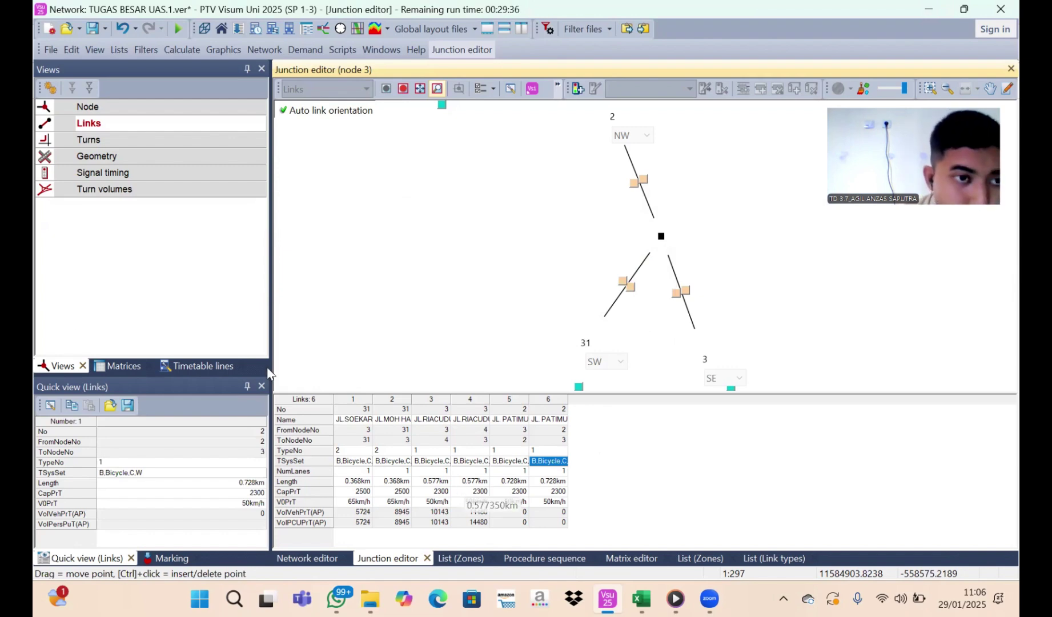
Show the turns of node 3 and set the CapPrT of the U-turn from node 2 back to node 2 to 0
{"action": "left_click", "coordinate": [124, 145]}
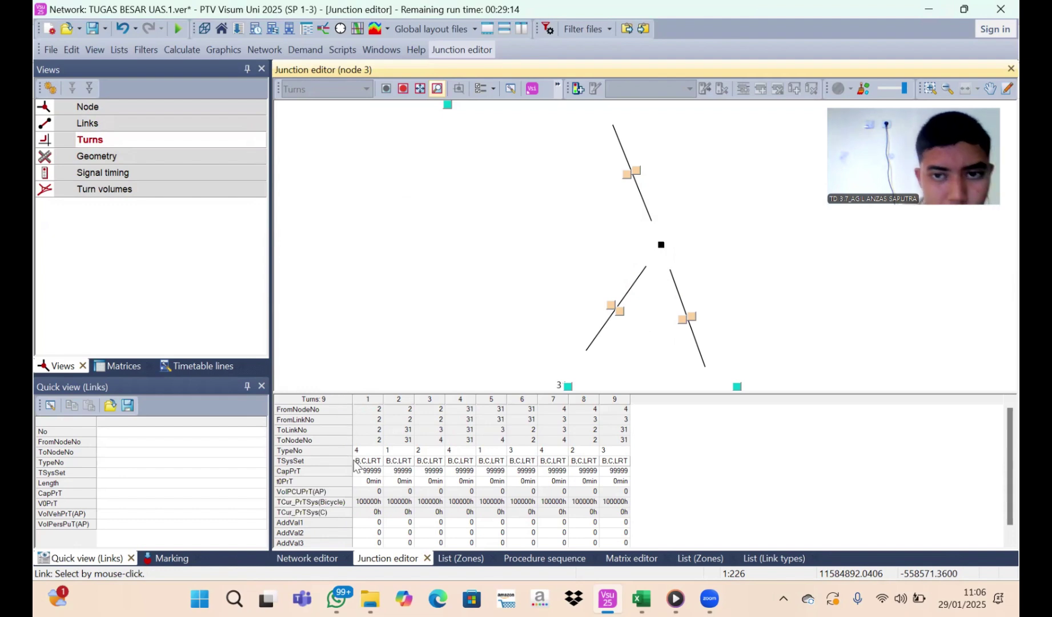
{"action": "left_click", "coordinate": [360, 499]}
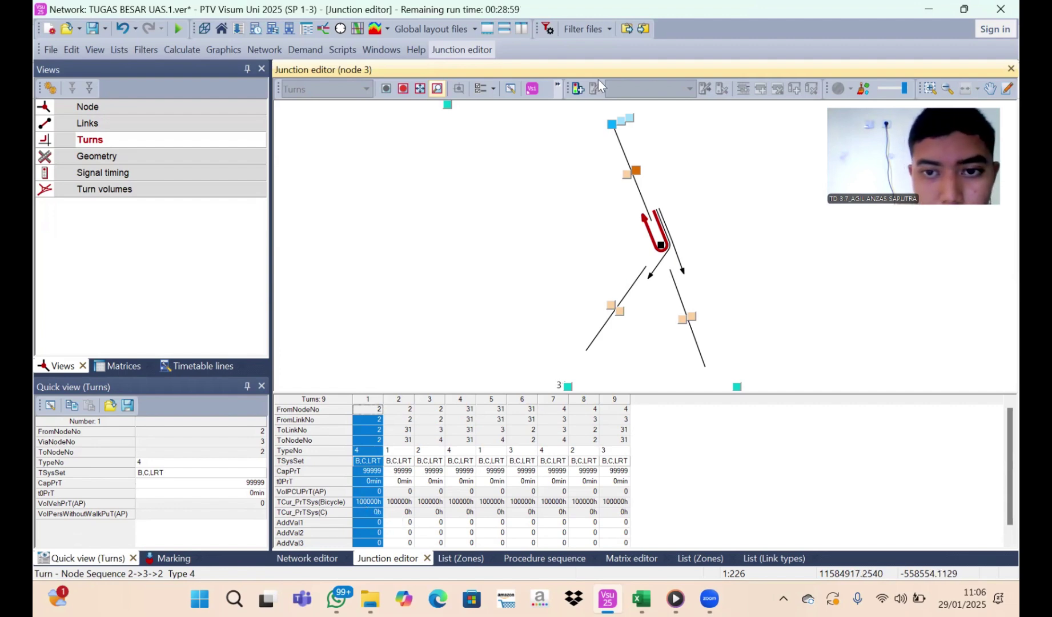
{"action": "left_click", "coordinate": [373, 472]}
{"action": "type", "text": "0"}
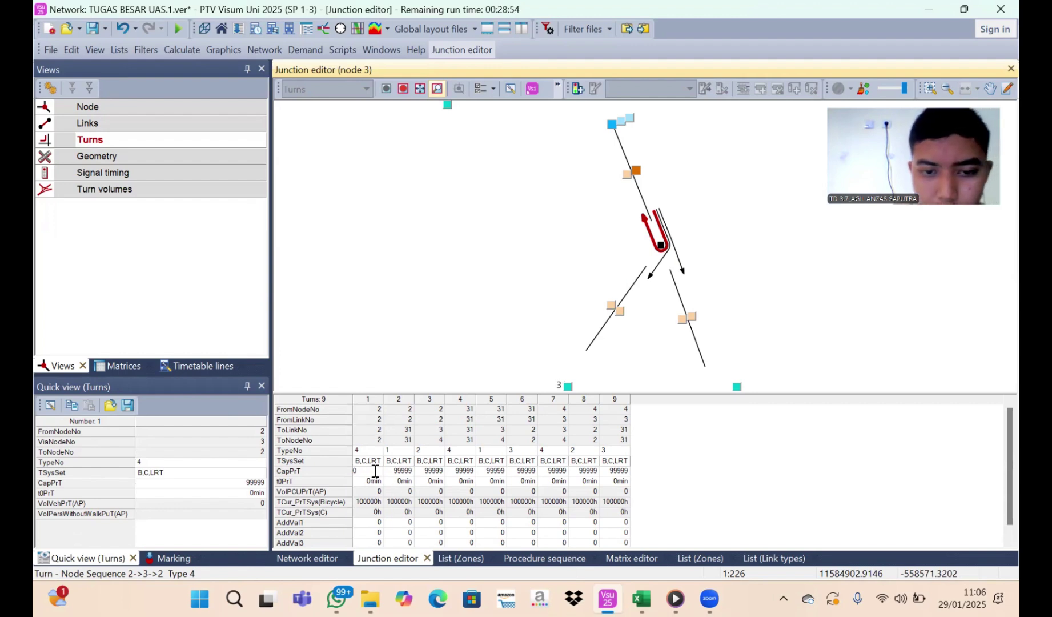
{"action": "key", "text": "Return"}
Check the remaining turns from node 2 and set the CapPrT of the U-turn from node 31 back to 31 to 0
{"action": "left_click", "coordinate": [403, 471]}
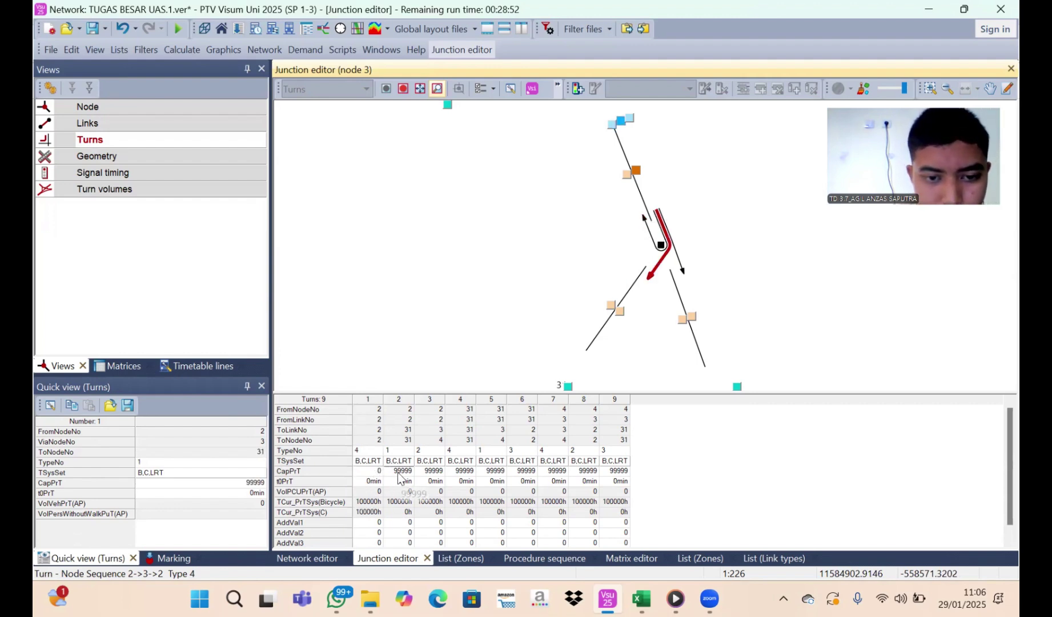
{"action": "left_click", "coordinate": [410, 400]}
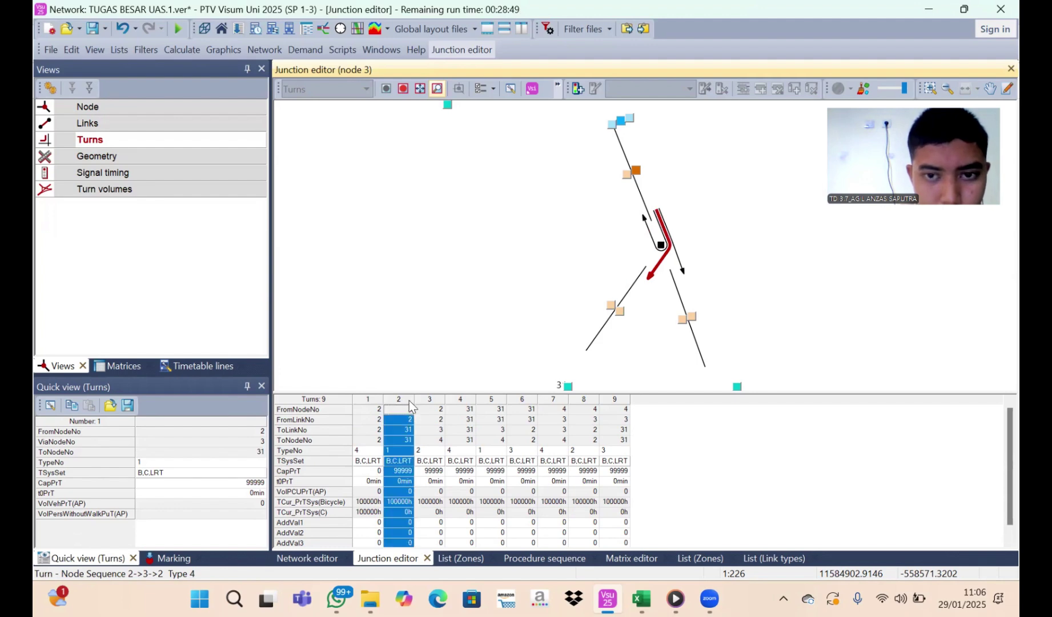
{"action": "left_click", "coordinate": [440, 399]}
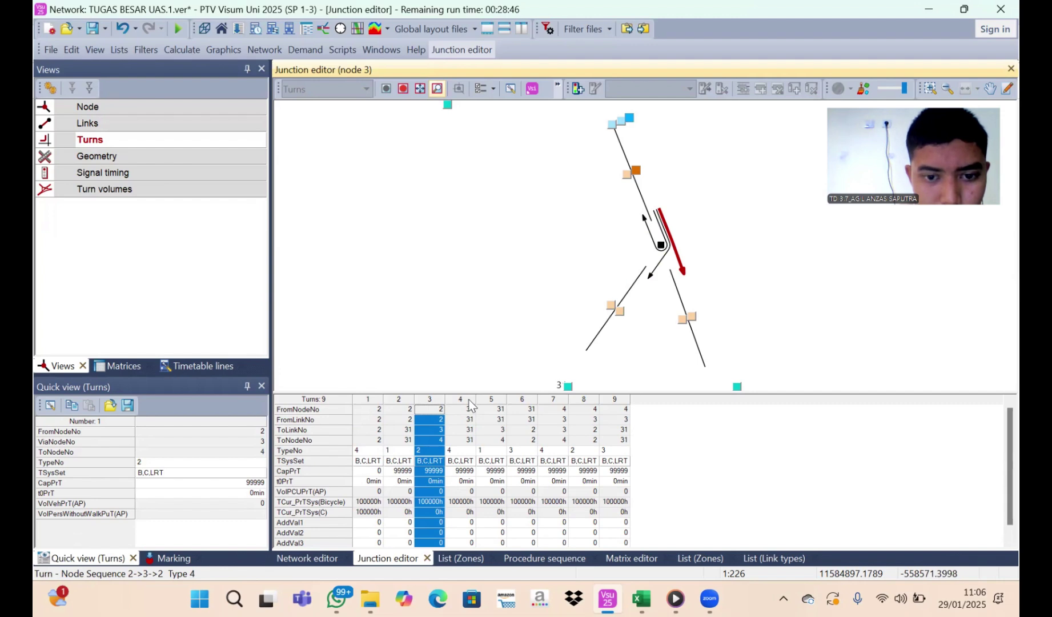
{"action": "left_click", "coordinate": [468, 407]}
{"action": "left_click", "coordinate": [463, 471]}
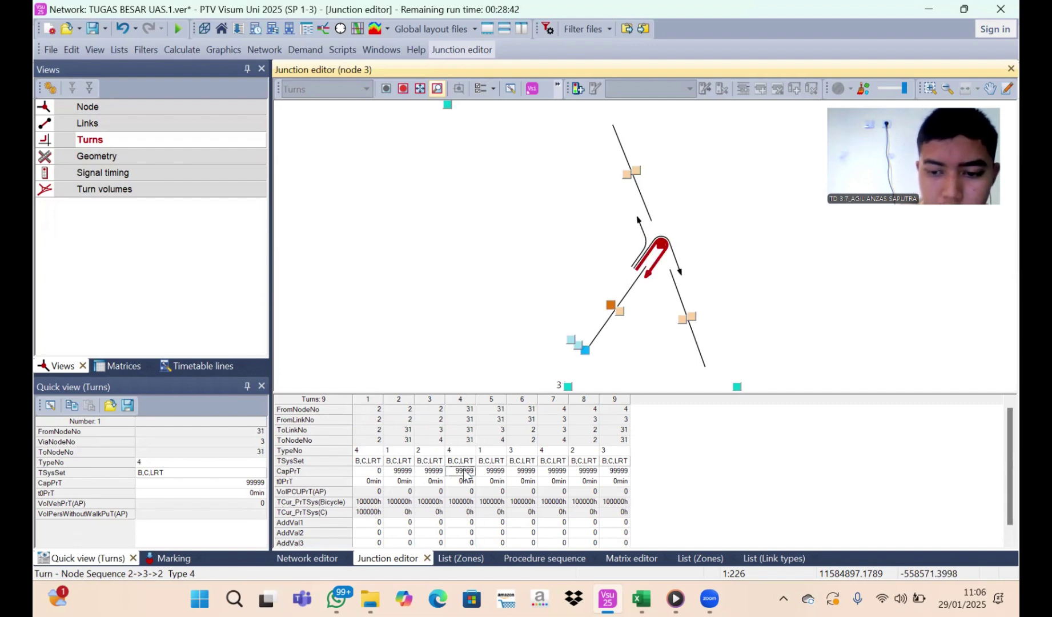
{"action": "type", "text": "0"}
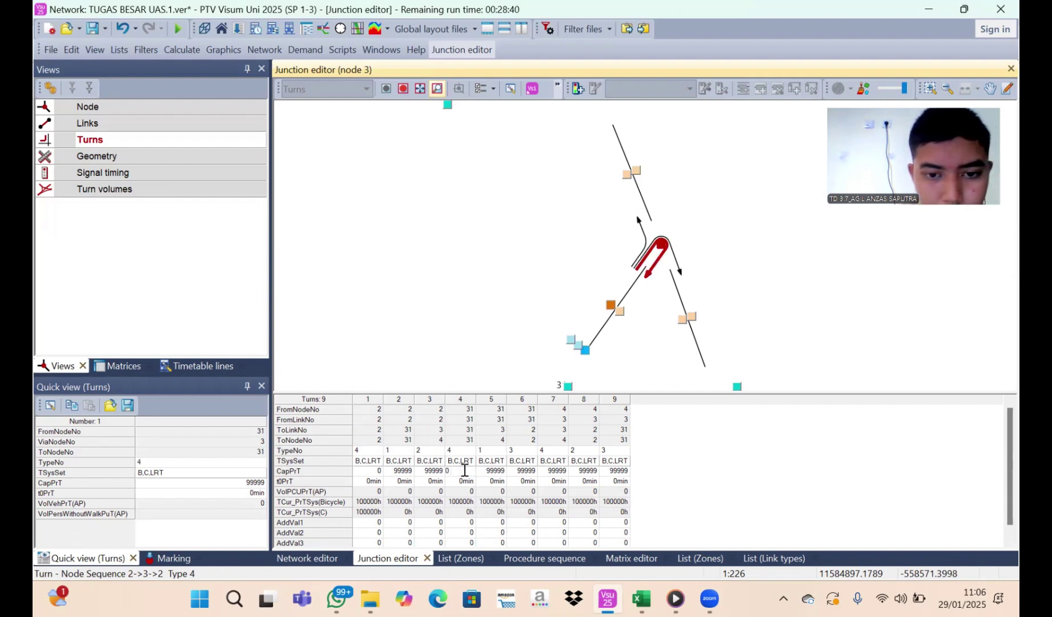
Set the CapPrT of the U-turn from node 4 back to node 4 to 0, checking the other turns from nodes 31 and 4
{"action": "left_click", "coordinate": [503, 399]}
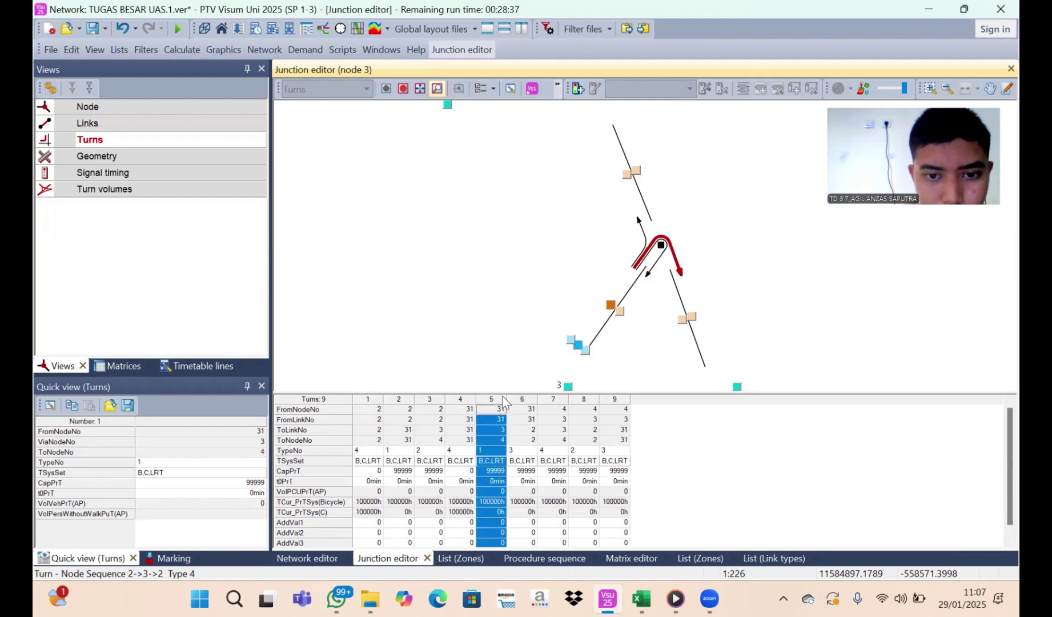
{"action": "left_click", "coordinate": [527, 398]}
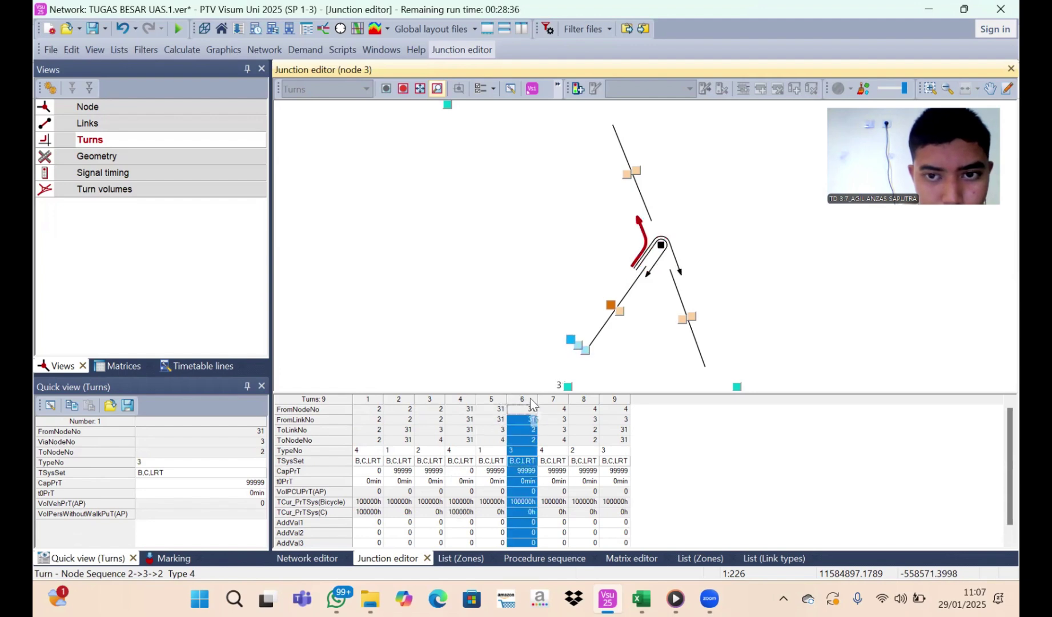
{"action": "left_click", "coordinate": [560, 399]}
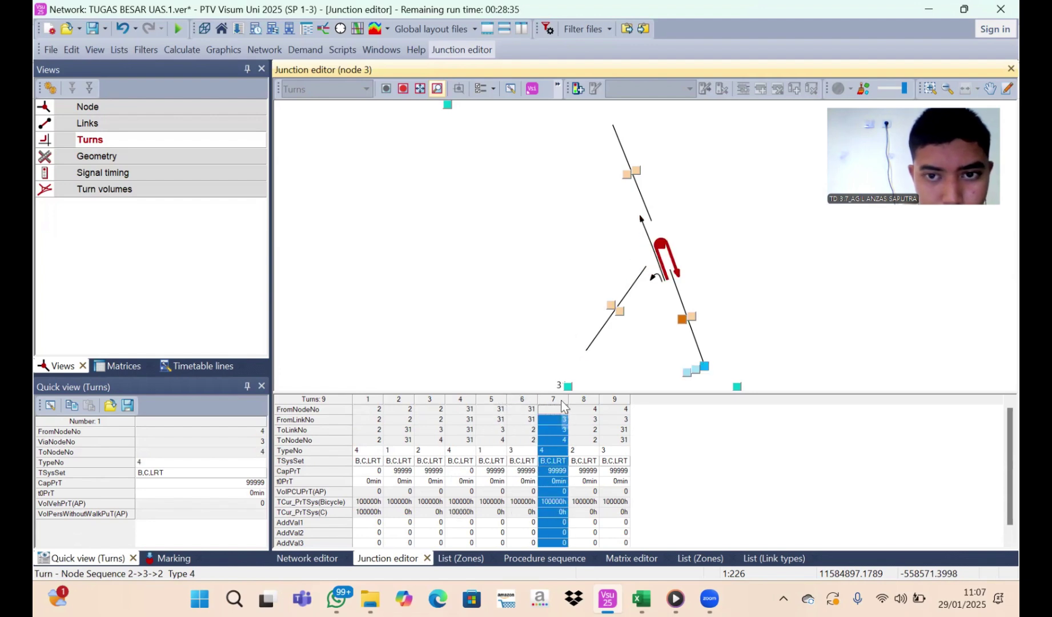
{"action": "left_click", "coordinate": [557, 471]}
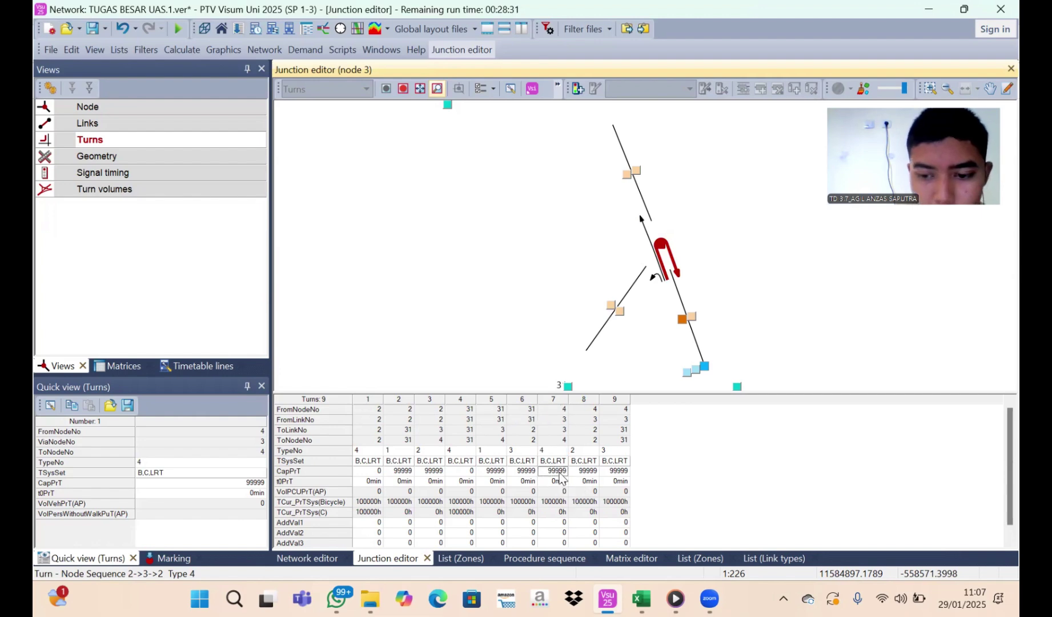
{"action": "type", "text": "0"}
{"action": "left_click", "coordinate": [591, 400]}
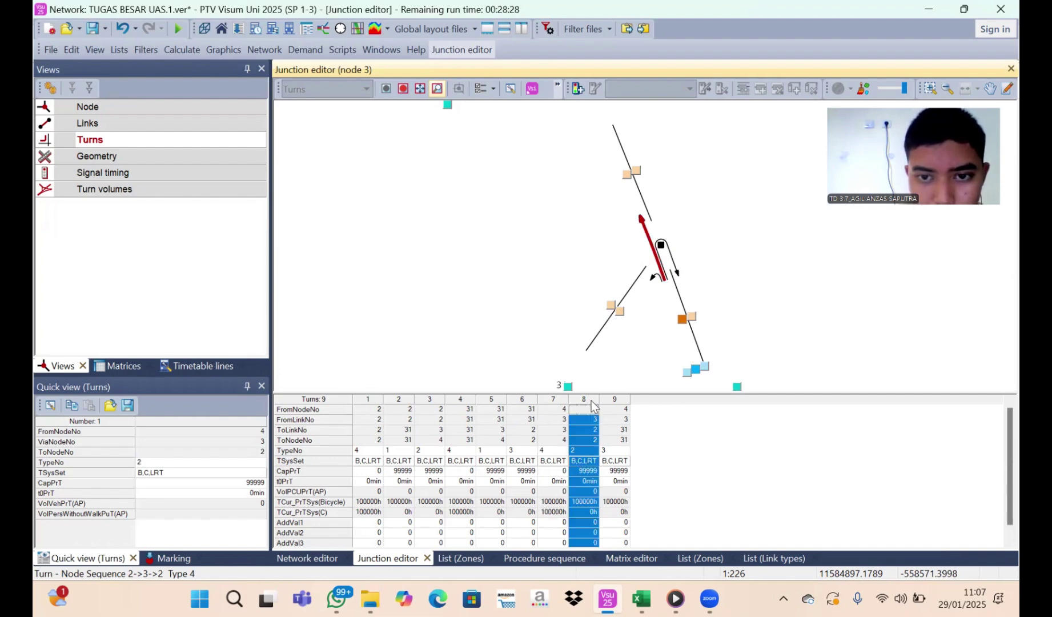
{"action": "left_click", "coordinate": [626, 401]}
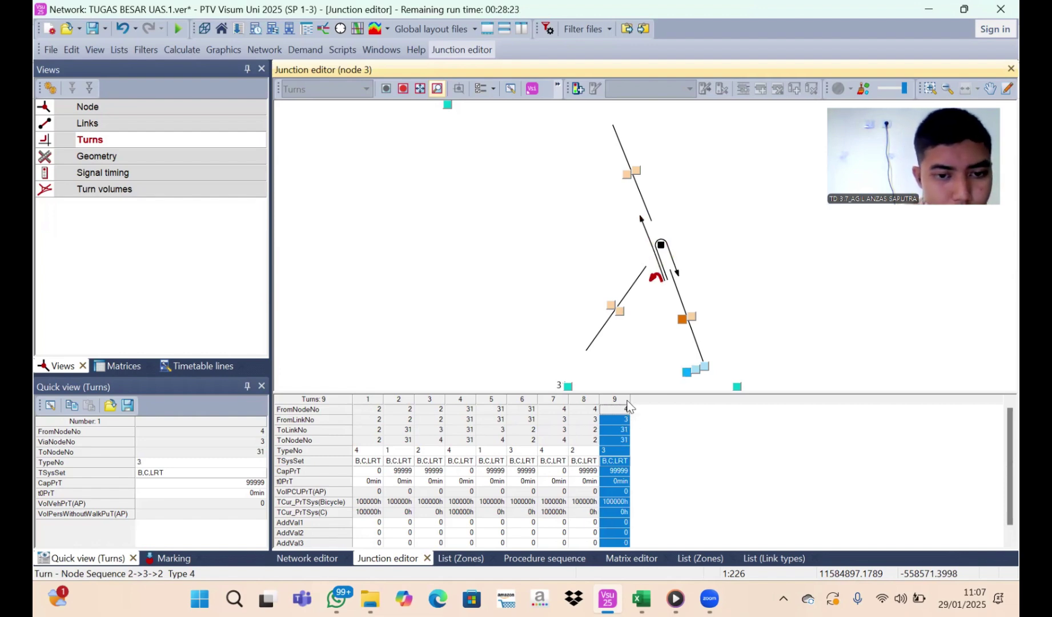
Add Bicycle to the transport system set of the U-turn from node 2 back to node 2
{"action": "double_click", "coordinate": [368, 461]}
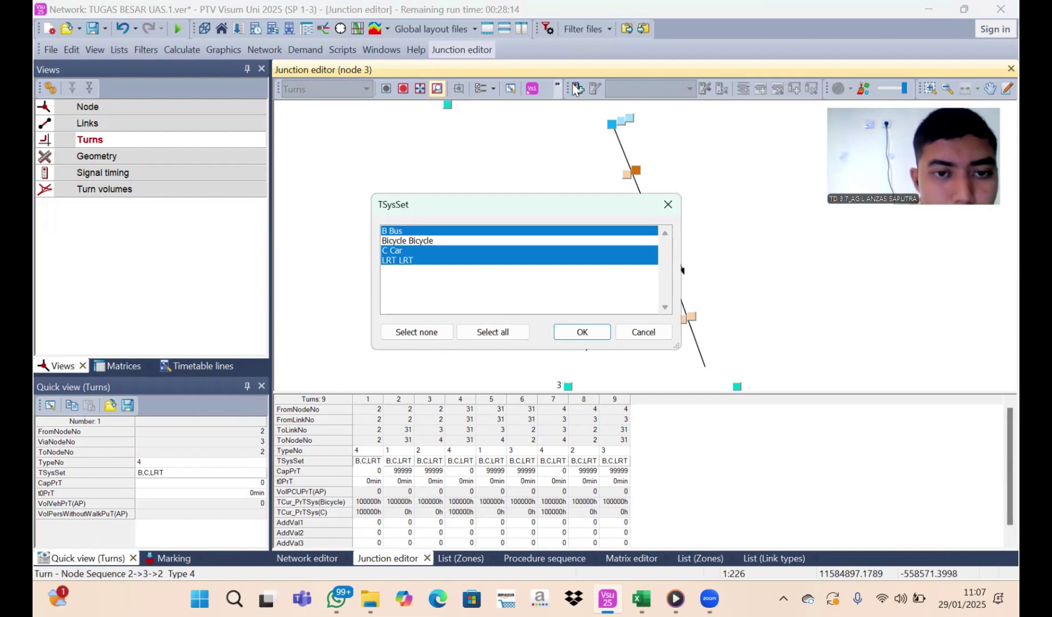
{"action": "left_click", "coordinate": [422, 241]}
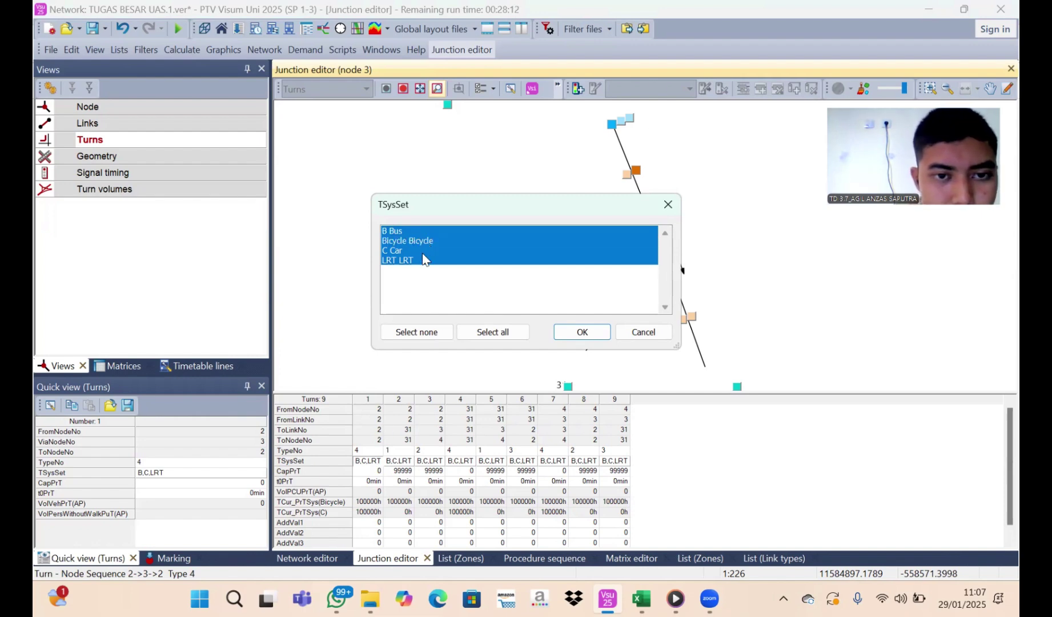
{"action": "left_click", "coordinate": [582, 332]}
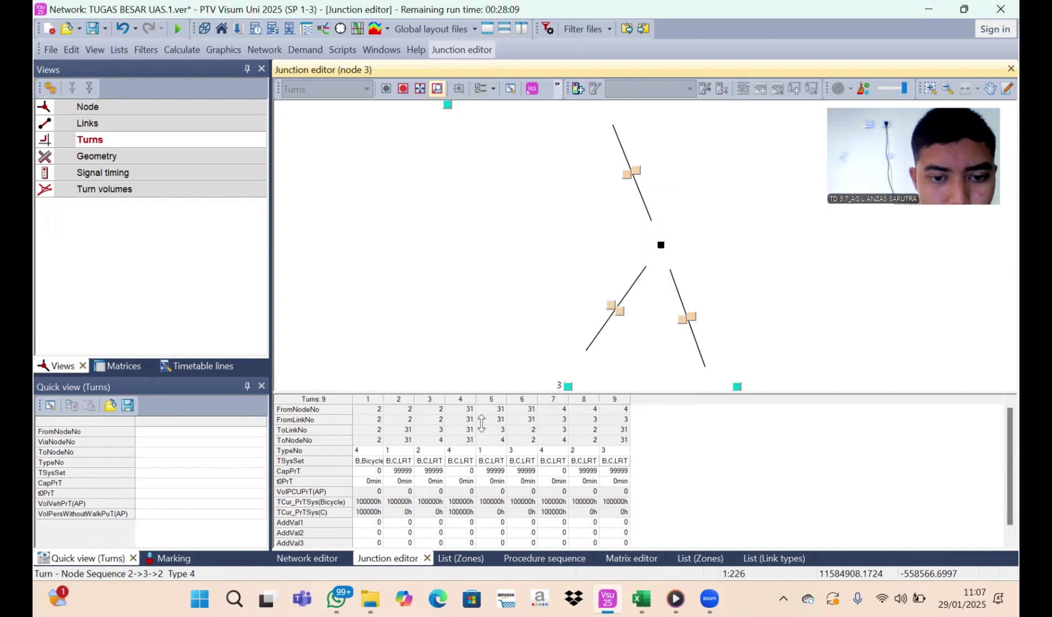
Set the transport system sets of the turns from node 2 to nodes 31 and 4 to Bus, Bicycle and Car, excluding LRT
{"action": "double_click", "coordinate": [398, 460]}
{"action": "left_click", "coordinate": [438, 241]}
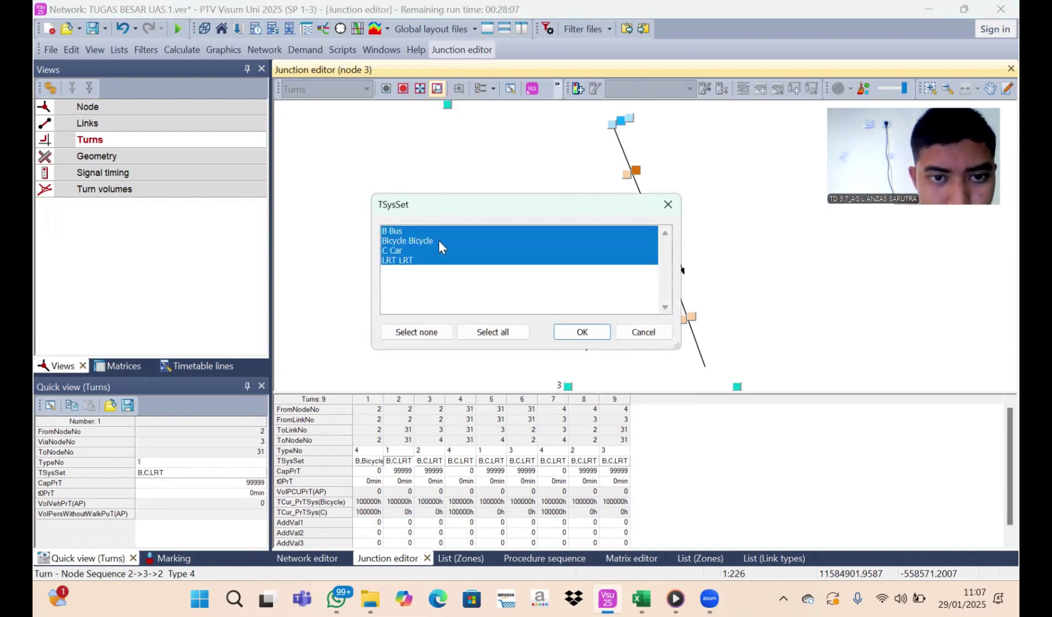
{"action": "left_click", "coordinate": [439, 262]}
{"action": "left_click", "coordinate": [582, 332]}
{"action": "left_click", "coordinate": [446, 464]}
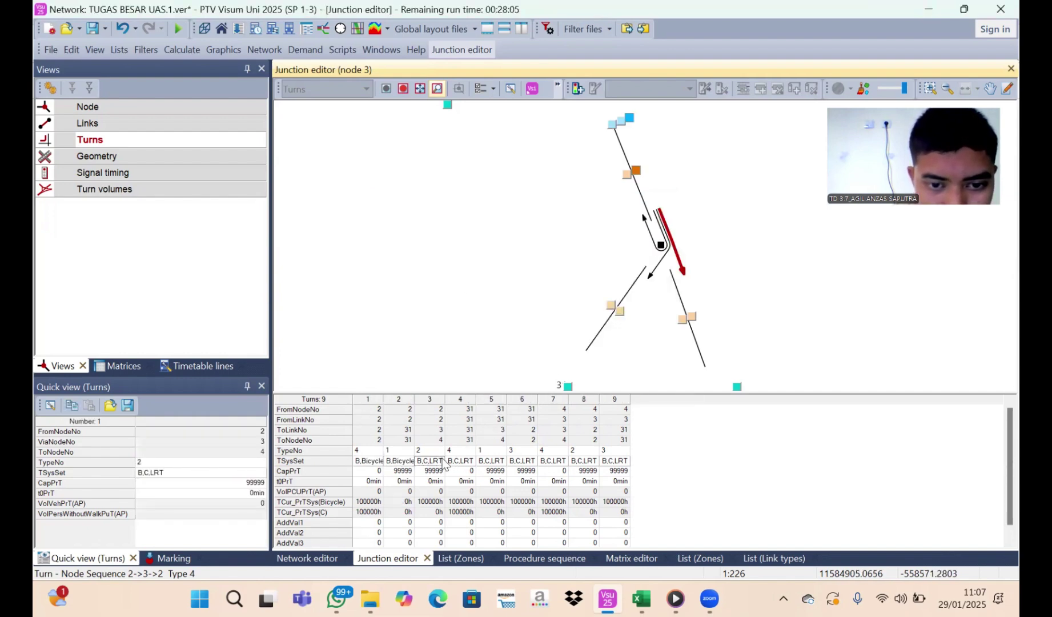
{"action": "left_click", "coordinate": [445, 463]}
{"action": "left_click", "coordinate": [473, 241]}
{"action": "left_click", "coordinate": [474, 250]}
{"action": "left_click", "coordinate": [474, 260]}
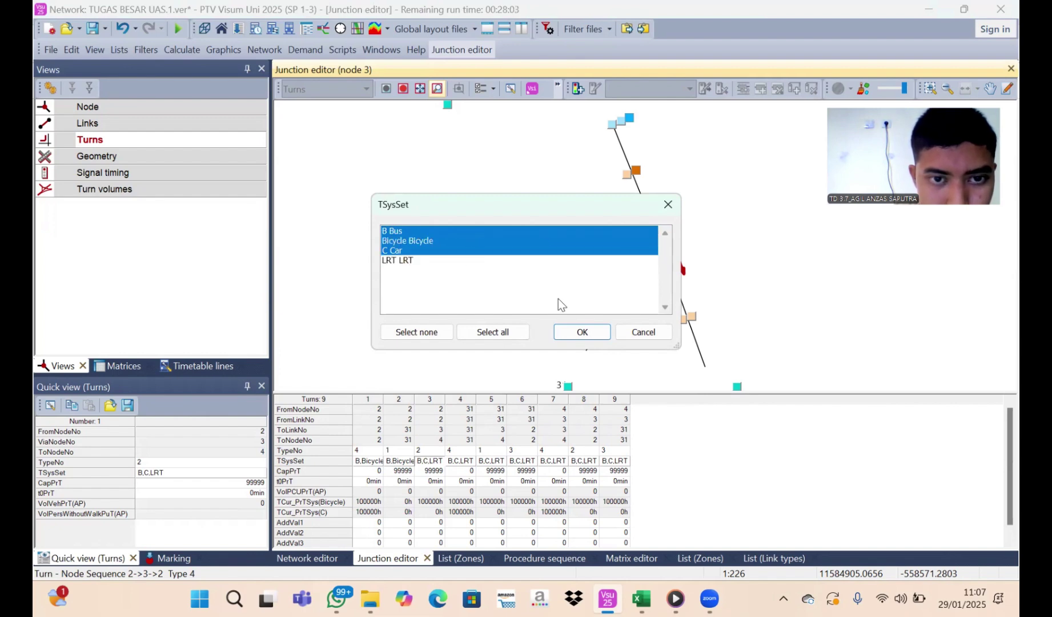
{"action": "left_click", "coordinate": [599, 335]}
Add Bicycle and remove LRT in the transport system sets of the U-turn at node 31 and the turn from node 31 to 4
{"action": "double_click", "coordinate": [464, 465]}
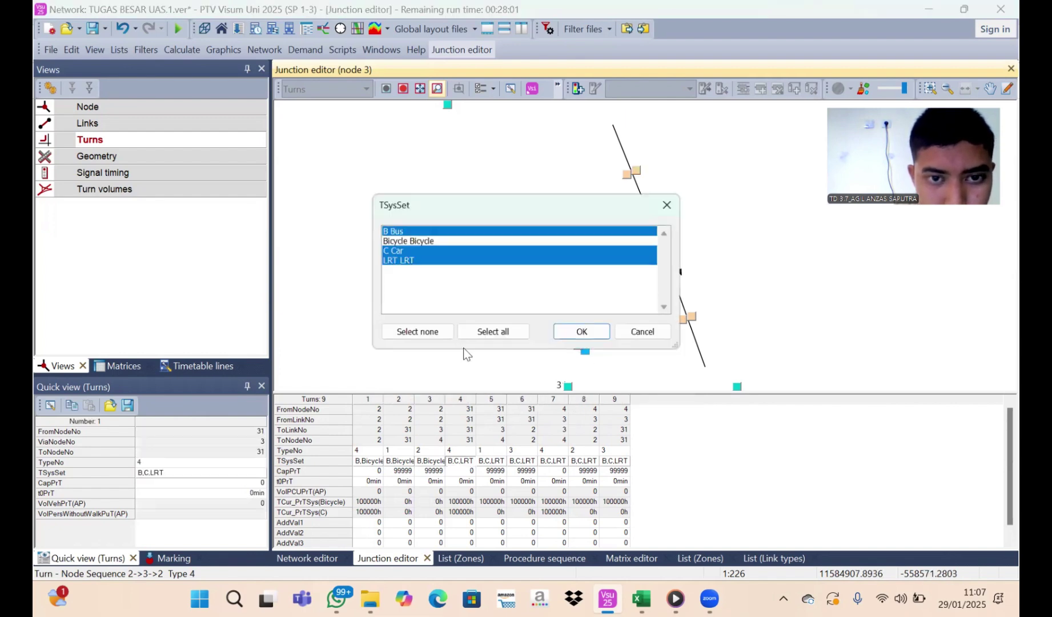
{"action": "left_click", "coordinate": [475, 240]}
{"action": "left_click", "coordinate": [476, 260]}
{"action": "left_click", "coordinate": [569, 335]}
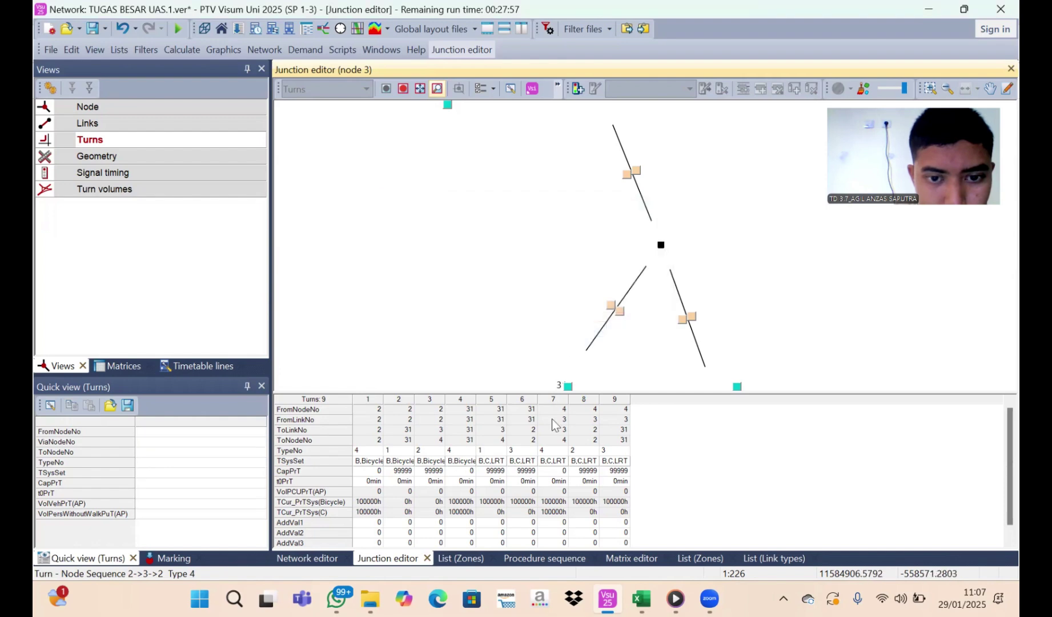
{"action": "double_click", "coordinate": [496, 462]}
{"action": "left_click", "coordinate": [505, 241]}
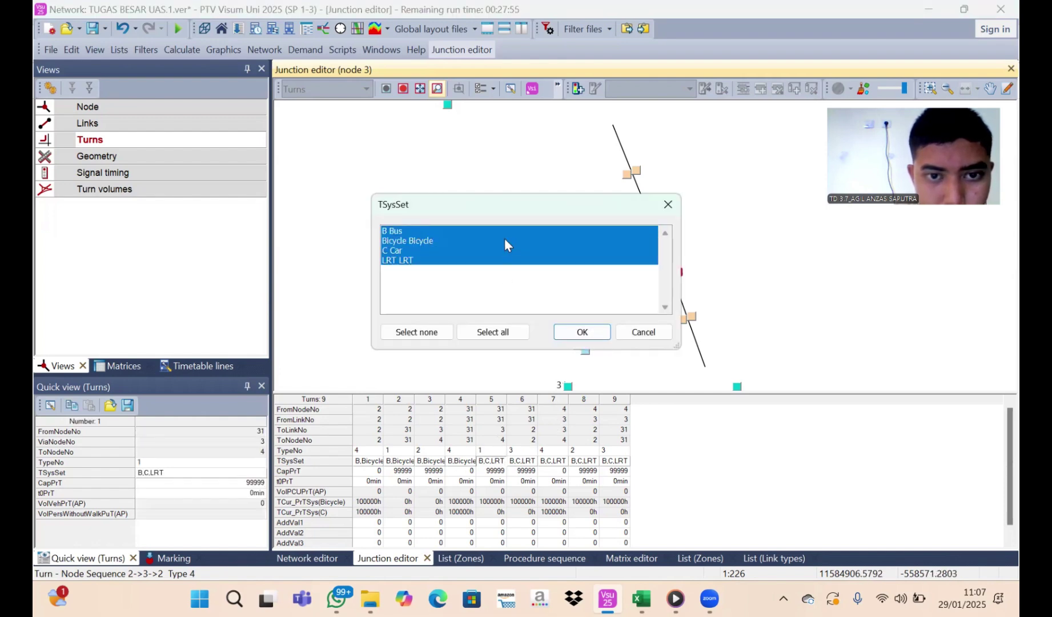
{"action": "left_click", "coordinate": [505, 261]}
{"action": "left_click", "coordinate": [591, 331]}
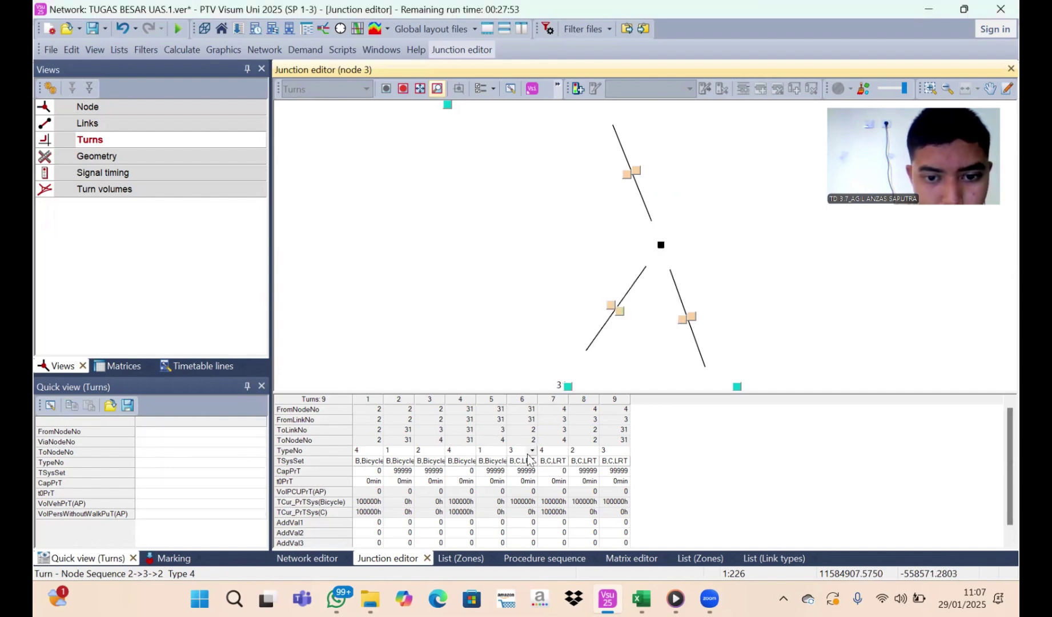
Set the transport system set of the U-turn from node 4 back to node 4 to Bus, Bicycle and Car
{"action": "double_click", "coordinate": [525, 451]}
{"action": "left_click", "coordinate": [561, 464]}
{"action": "double_click", "coordinate": [561, 464]}
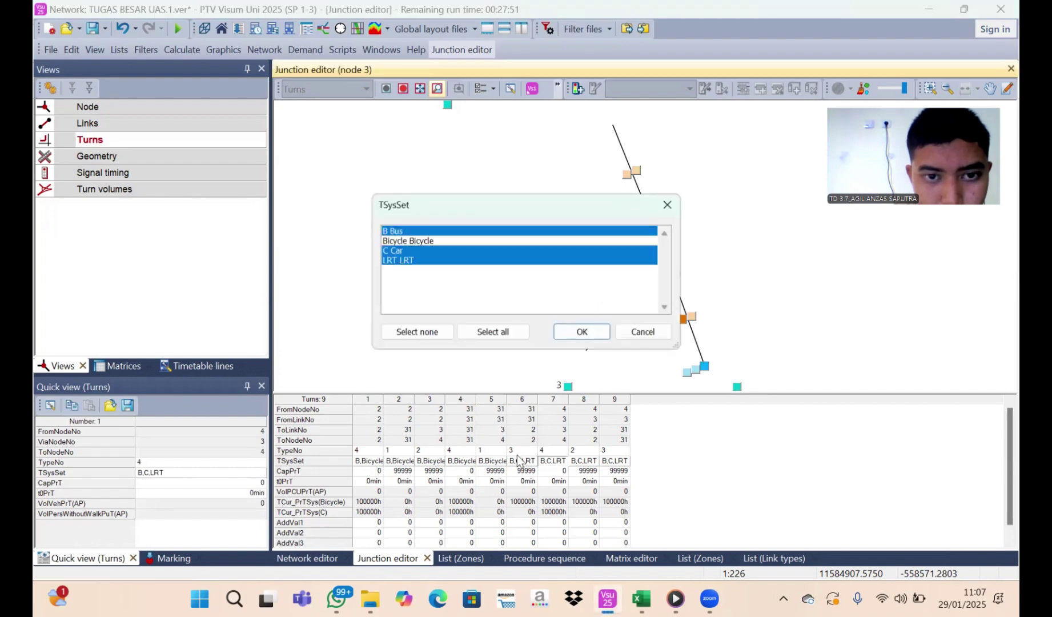
{"action": "left_click", "coordinate": [481, 240]}
{"action": "left_click", "coordinate": [471, 252]}
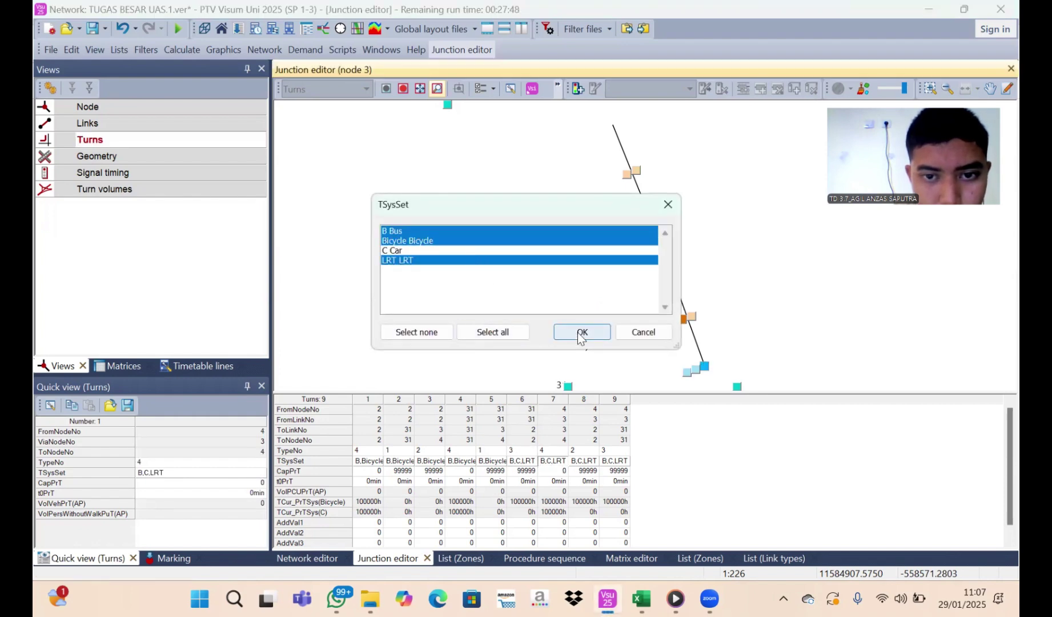
{"action": "left_click", "coordinate": [526, 251]}
{"action": "left_click", "coordinate": [526, 261]}
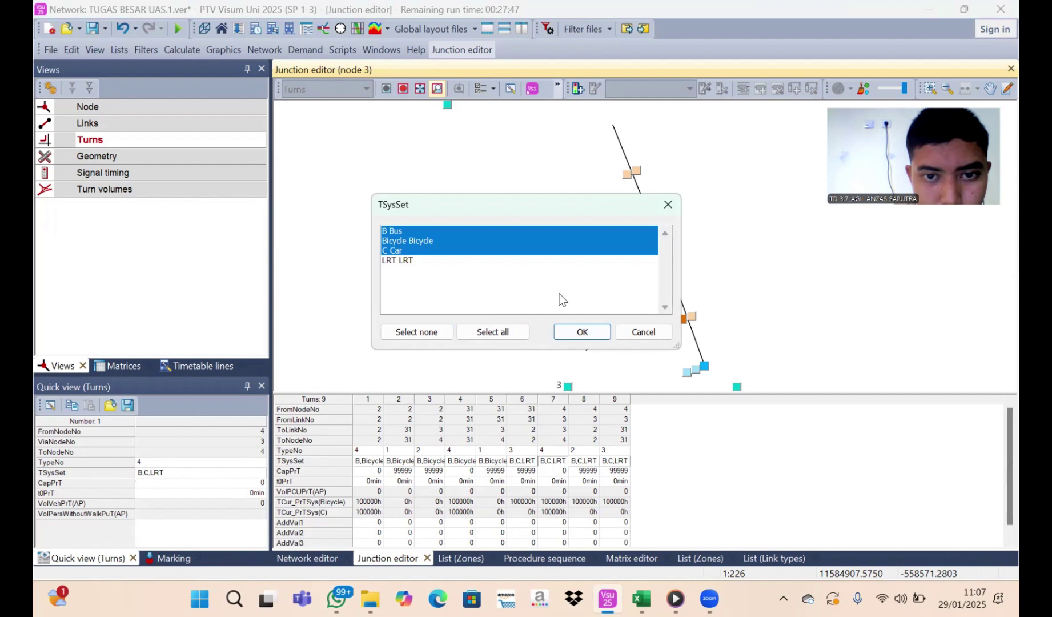
{"action": "left_click", "coordinate": [582, 331]}
Set the transport system set of the turn from node 31 to node 2 to Bus, Bicycle and Car
{"action": "double_click", "coordinate": [528, 463]}
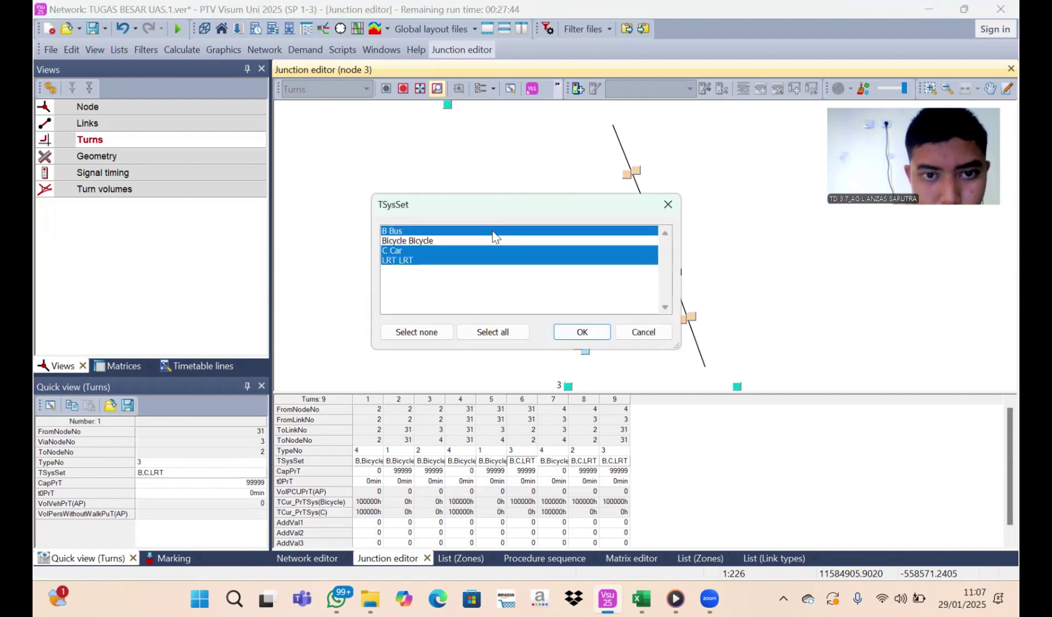
{"action": "left_click", "coordinate": [493, 231]}
{"action": "left_click", "coordinate": [492, 238]}
{"action": "left_click", "coordinate": [491, 256]}
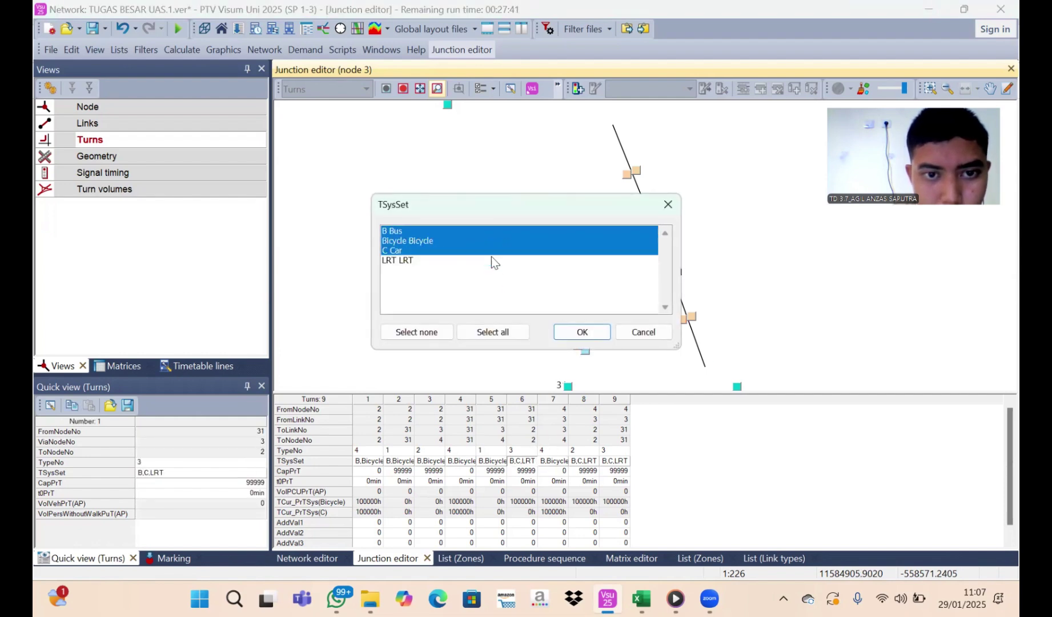
{"action": "left_click", "coordinate": [578, 334]}
Set the transport system sets of the turns from node 4 to nodes 2 and 31 to Bus, Bicycle and Car
{"action": "double_click", "coordinate": [583, 461]}
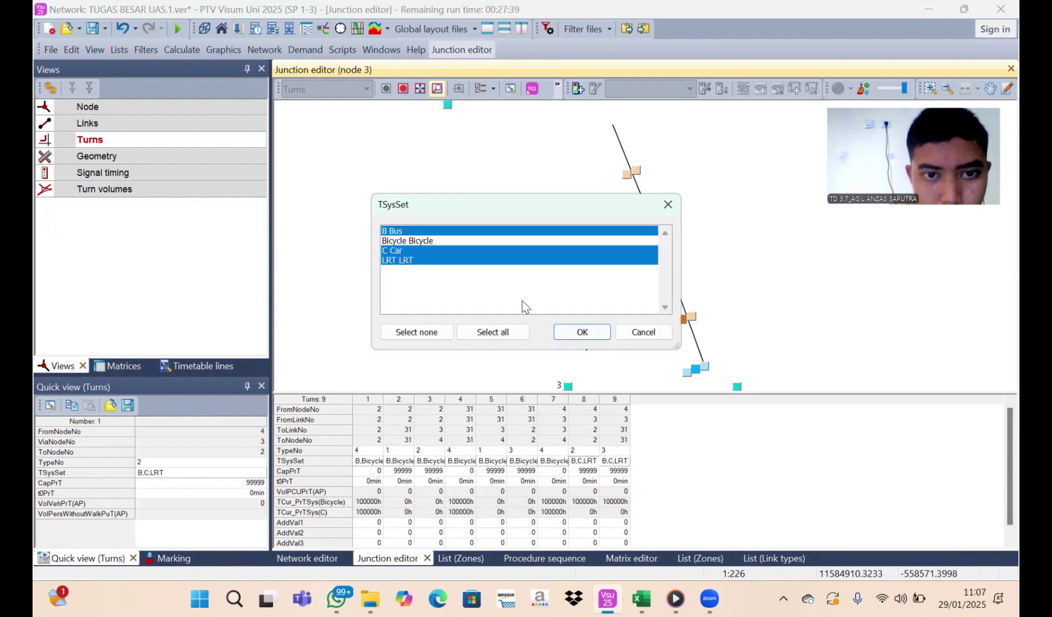
{"action": "left_click", "coordinate": [444, 241]}
{"action": "left_click", "coordinate": [570, 332]}
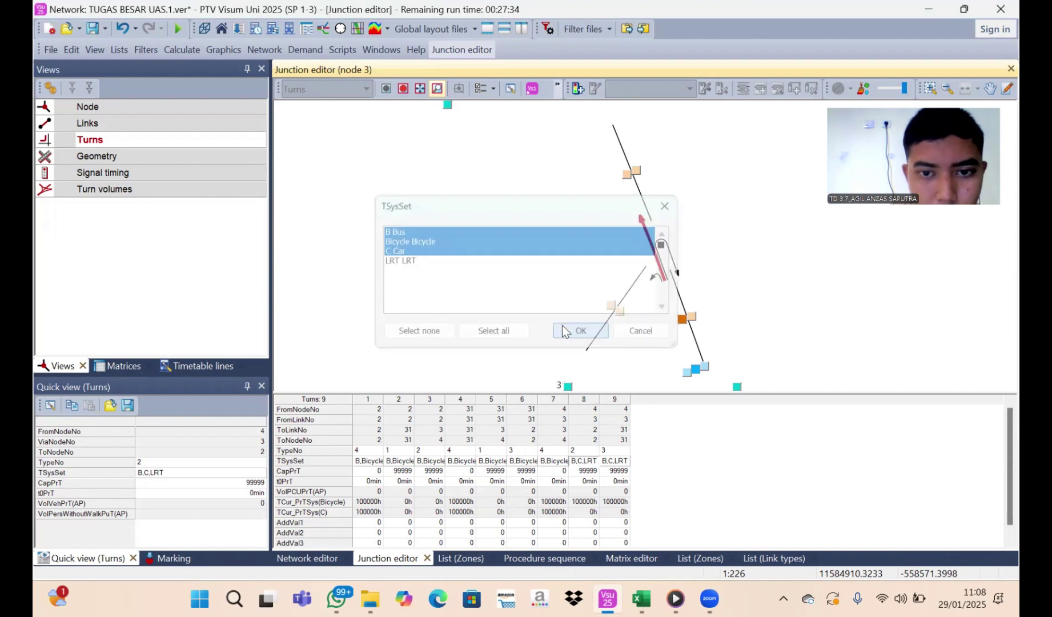
{"action": "left_click", "coordinate": [613, 461]}
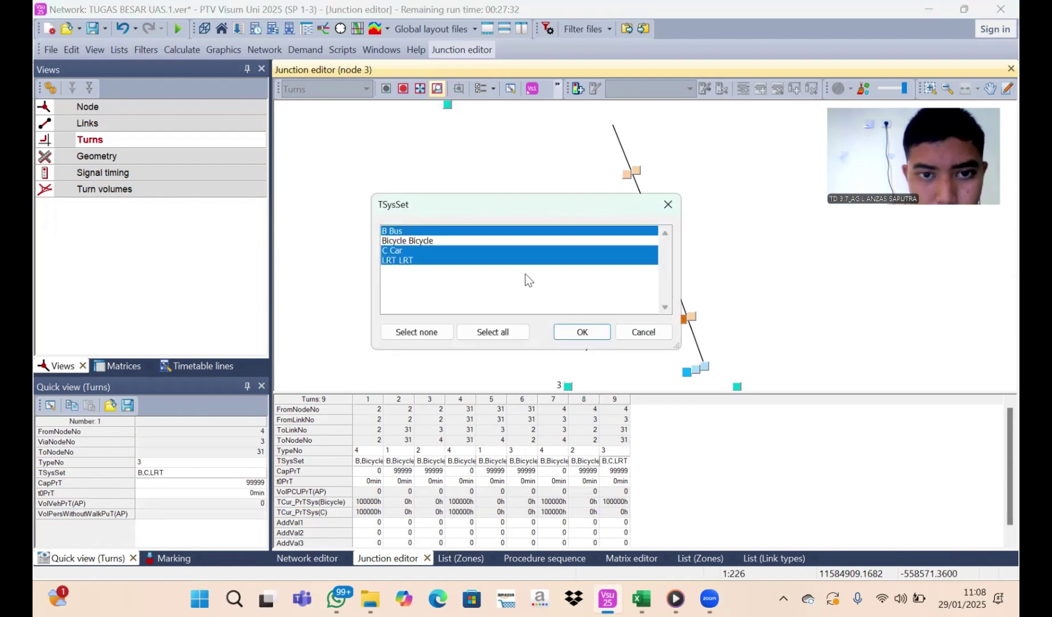
{"action": "left_click", "coordinate": [526, 241]}
{"action": "left_click", "coordinate": [524, 250]}
{"action": "left_click", "coordinate": [525, 259]}
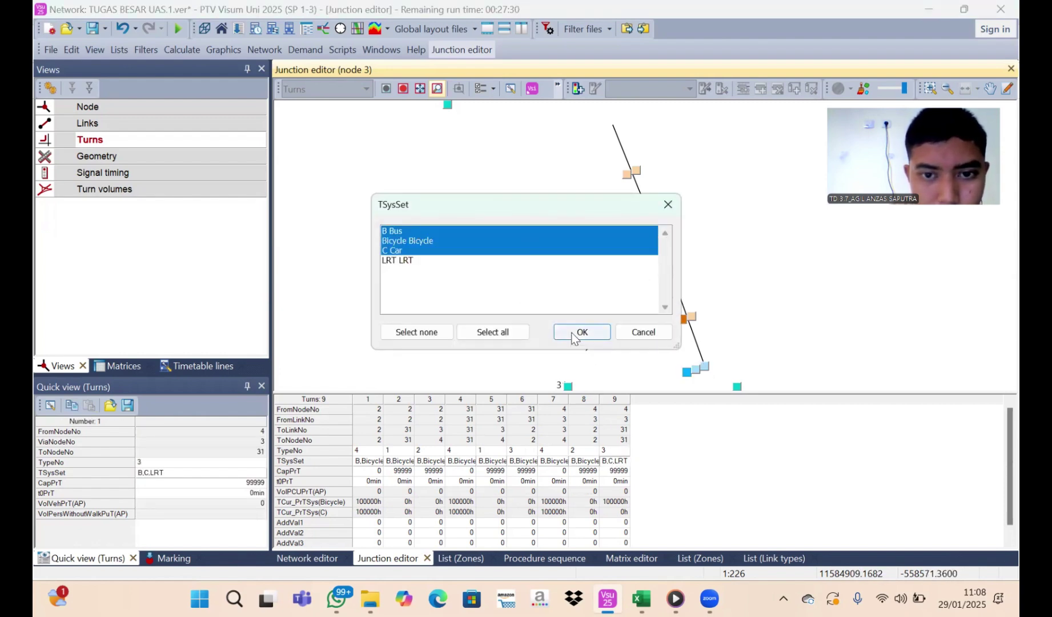
{"action": "left_click", "coordinate": [573, 330]}
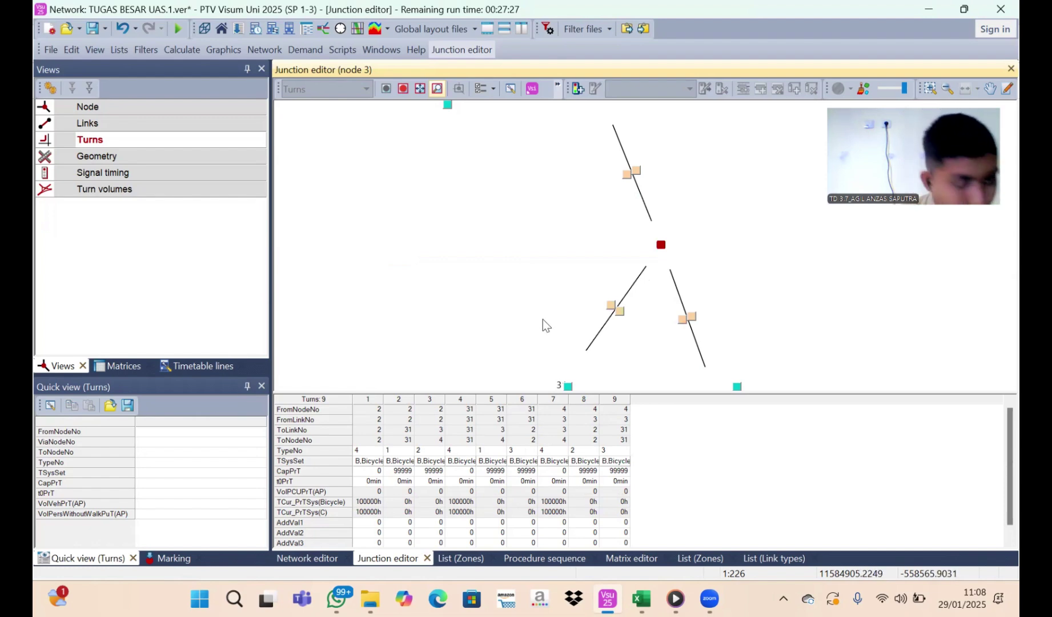
Show the geometry of node 3 and make its SE and SW legs channelized
{"action": "left_click", "coordinate": [177, 160]}
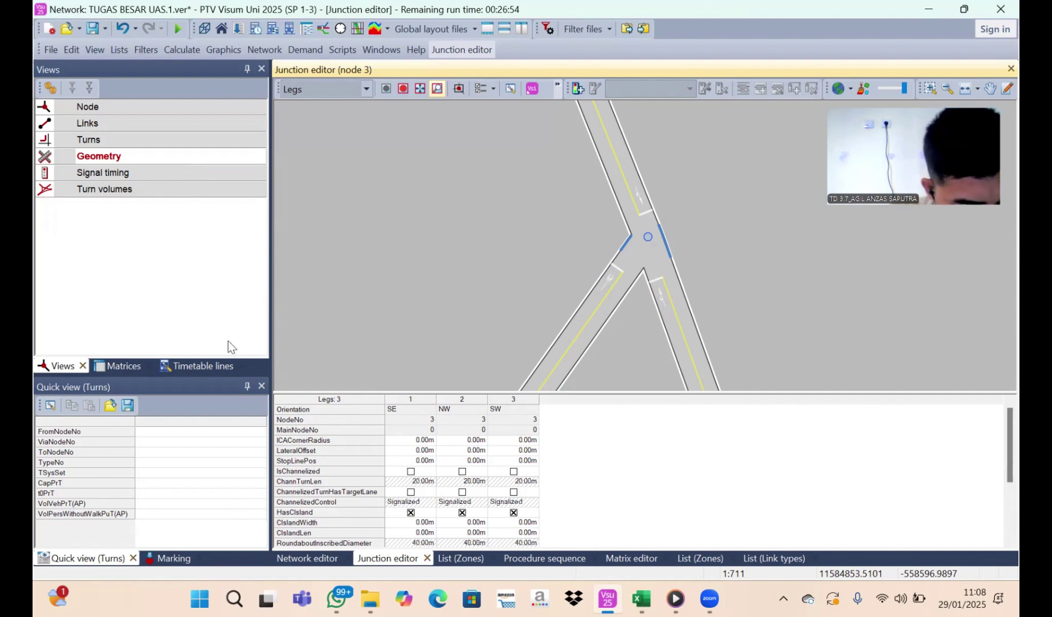
{"action": "left_click", "coordinate": [410, 471]}
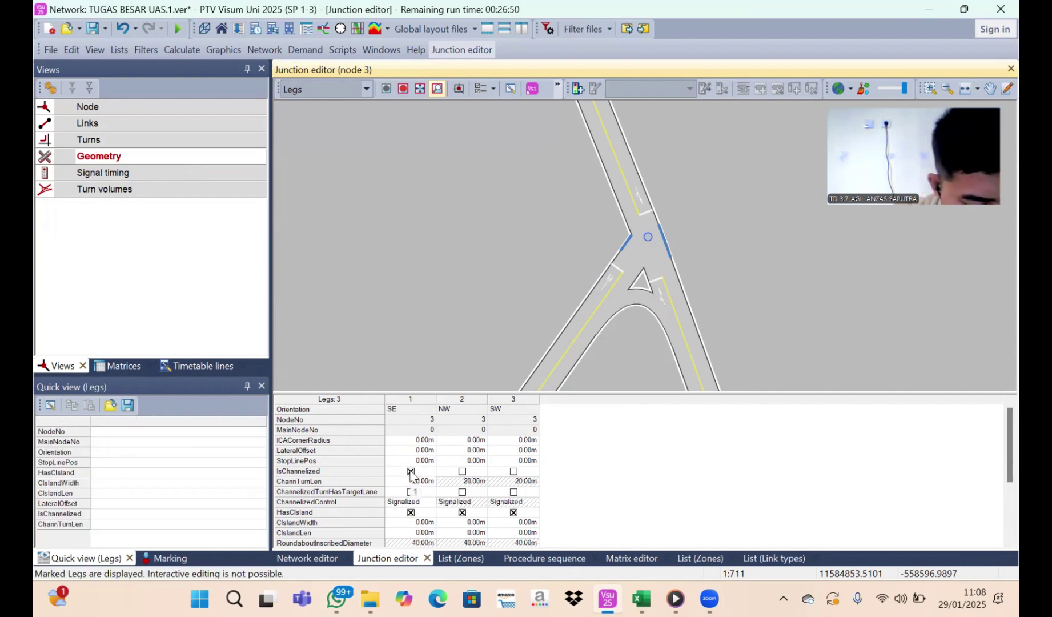
{"action": "left_click", "coordinate": [463, 471]}
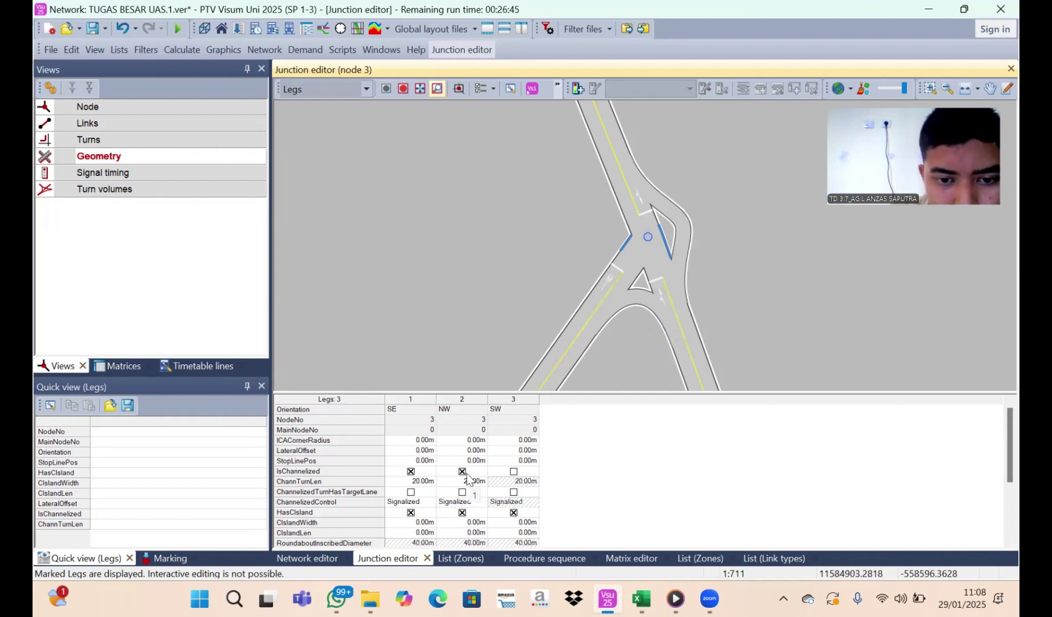
{"action": "left_click", "coordinate": [462, 472]}
{"action": "left_click", "coordinate": [513, 472]}
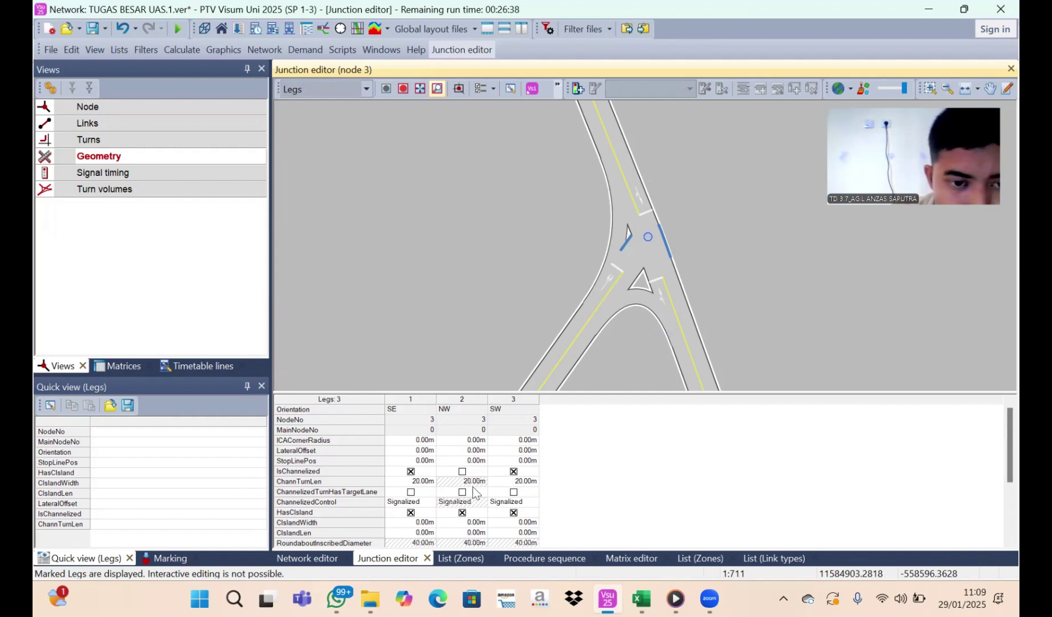
Set the ICA corner radius of the SE, NW and SW legs to 3 m each
{"action": "left_click", "coordinate": [416, 441]}
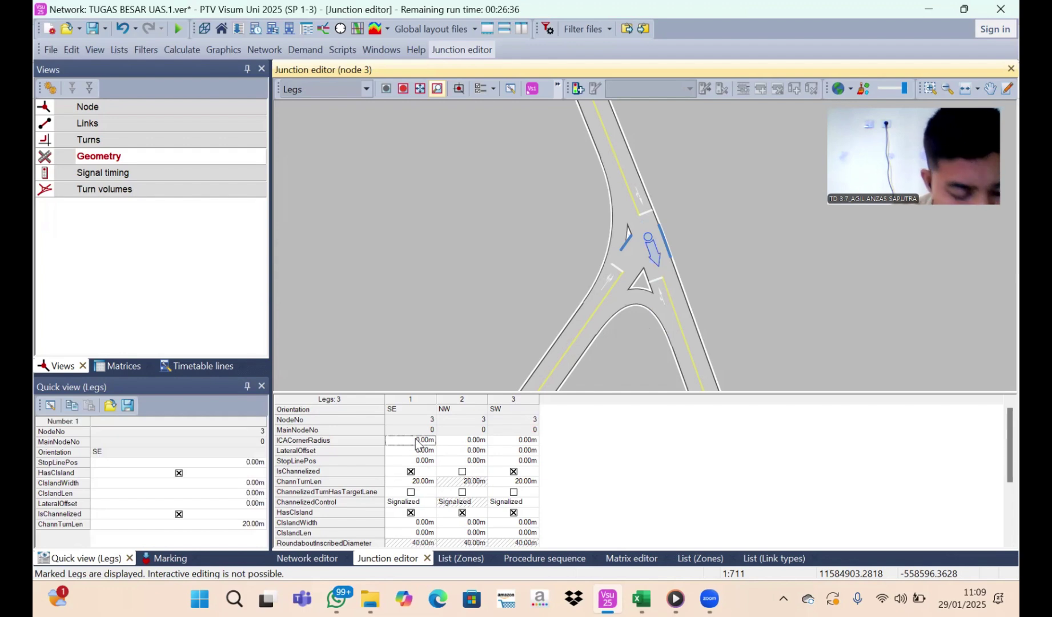
{"action": "type", "text": "3"}
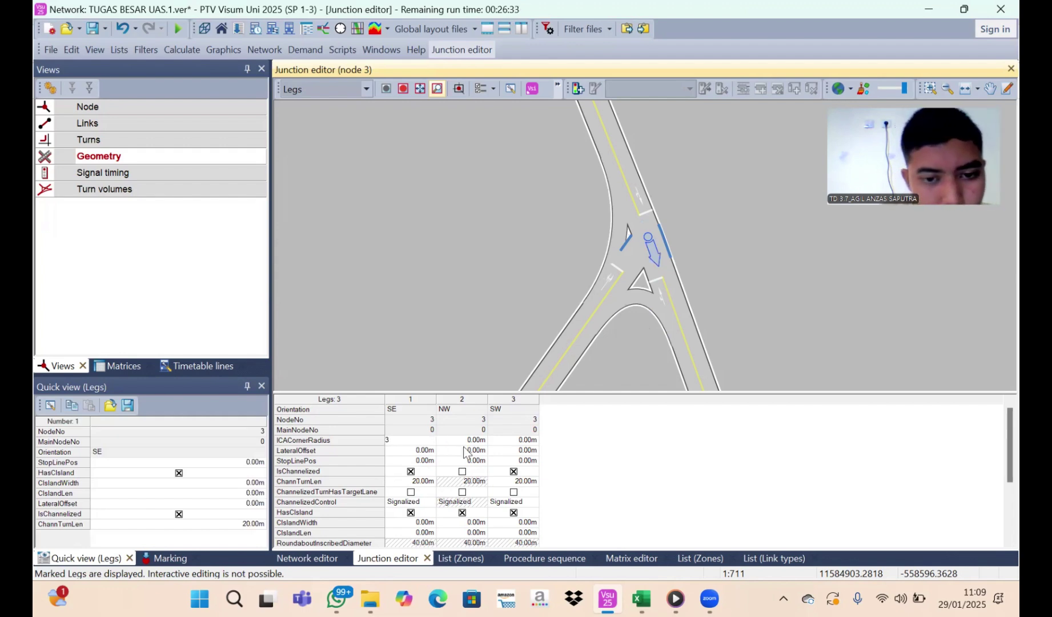
{"action": "left_click", "coordinate": [465, 445]}
{"action": "type", "text": "3"}
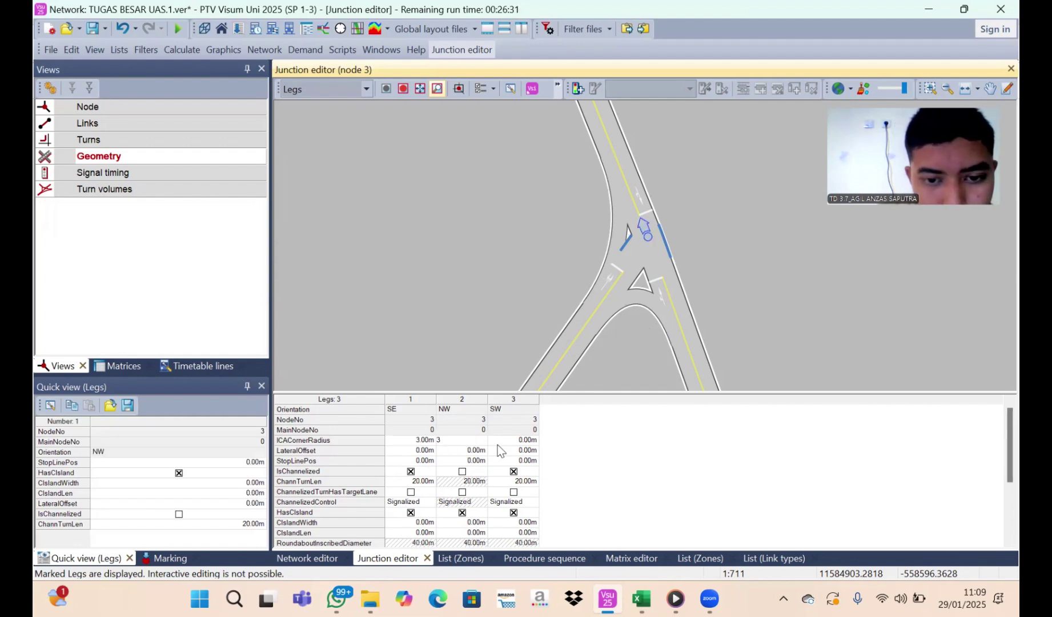
{"action": "left_click", "coordinate": [498, 446]}
{"action": "type", "text": "3"}
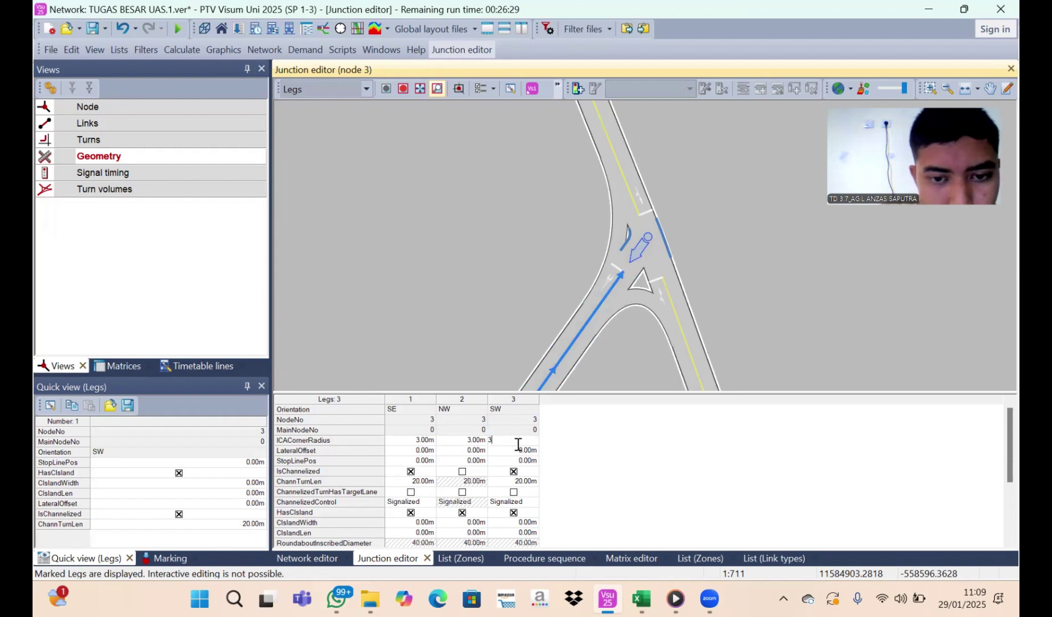
{"action": "left_click", "coordinate": [554, 446]}
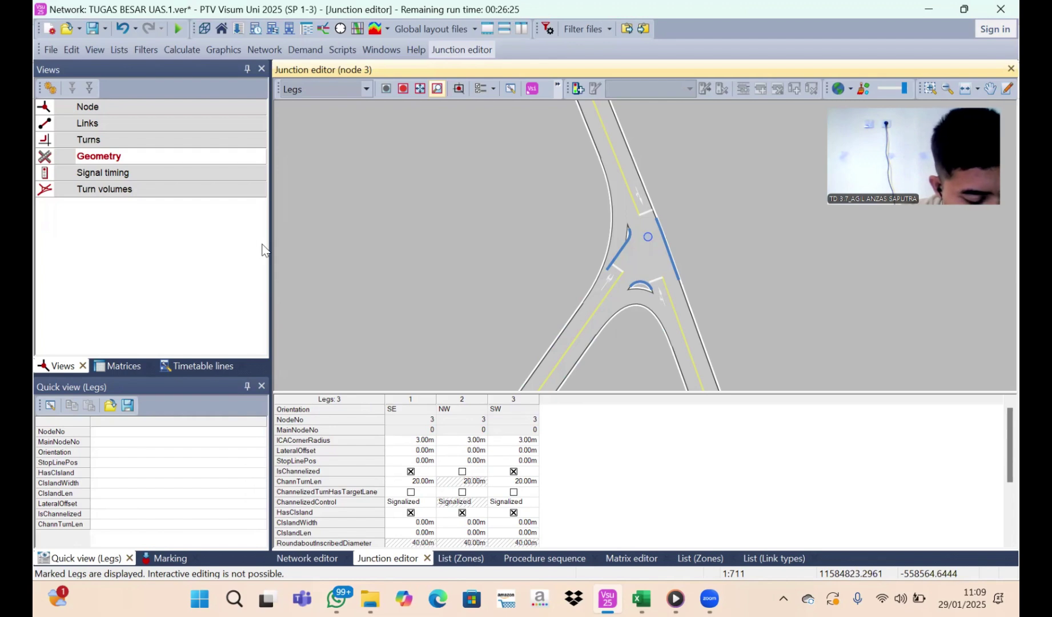
Start a new signal controller numbered 1 for node 3's signal timing and add three signal groups to its signal program data
{"action": "left_click", "coordinate": [202, 176]}
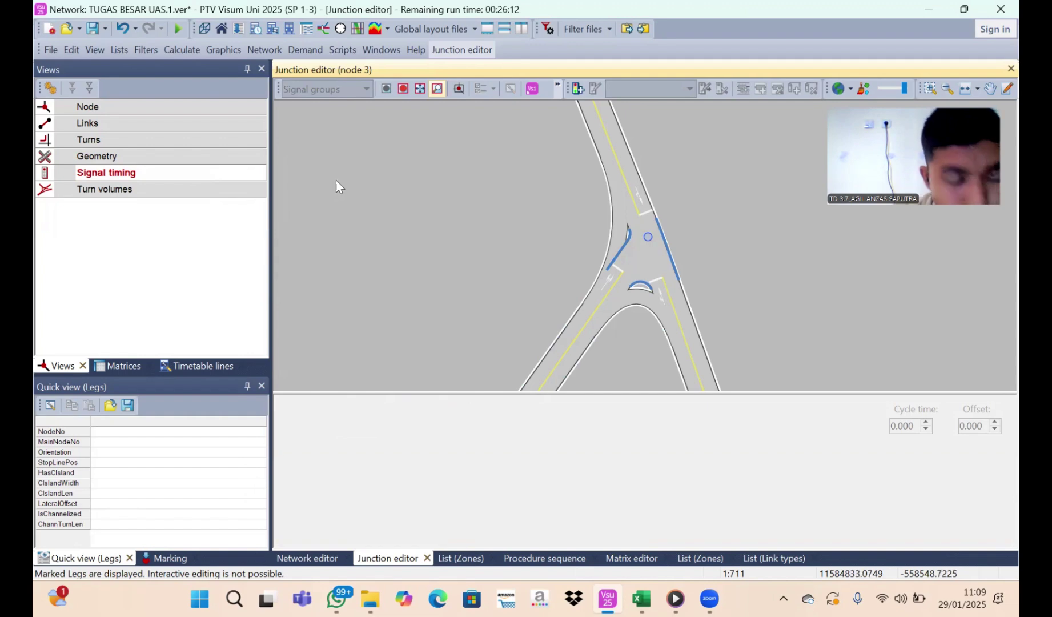
{"action": "left_click", "coordinate": [577, 91]}
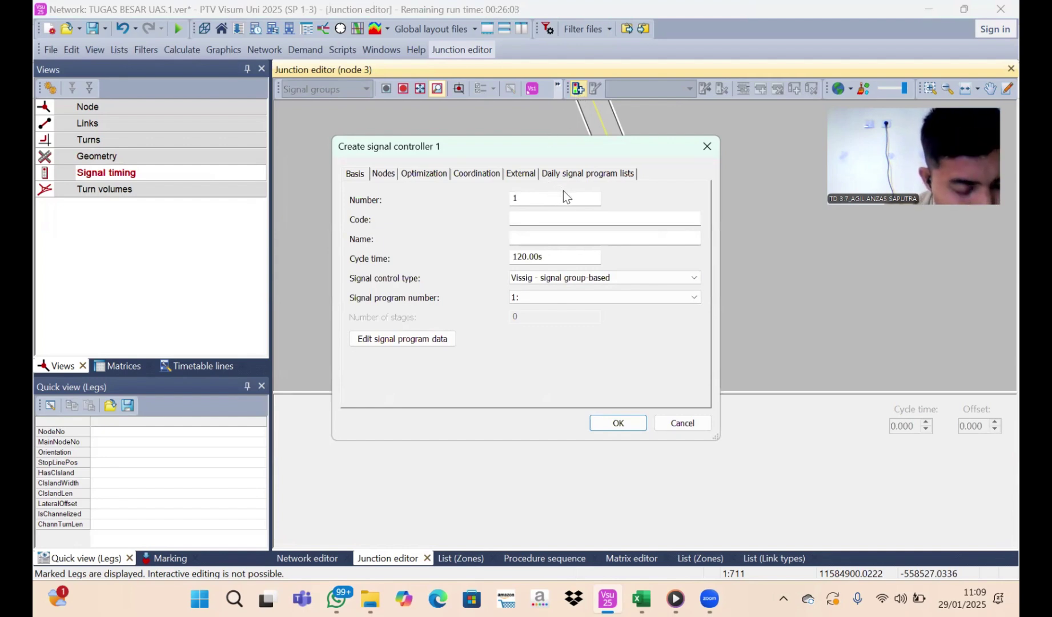
{"action": "left_click", "coordinate": [423, 341]}
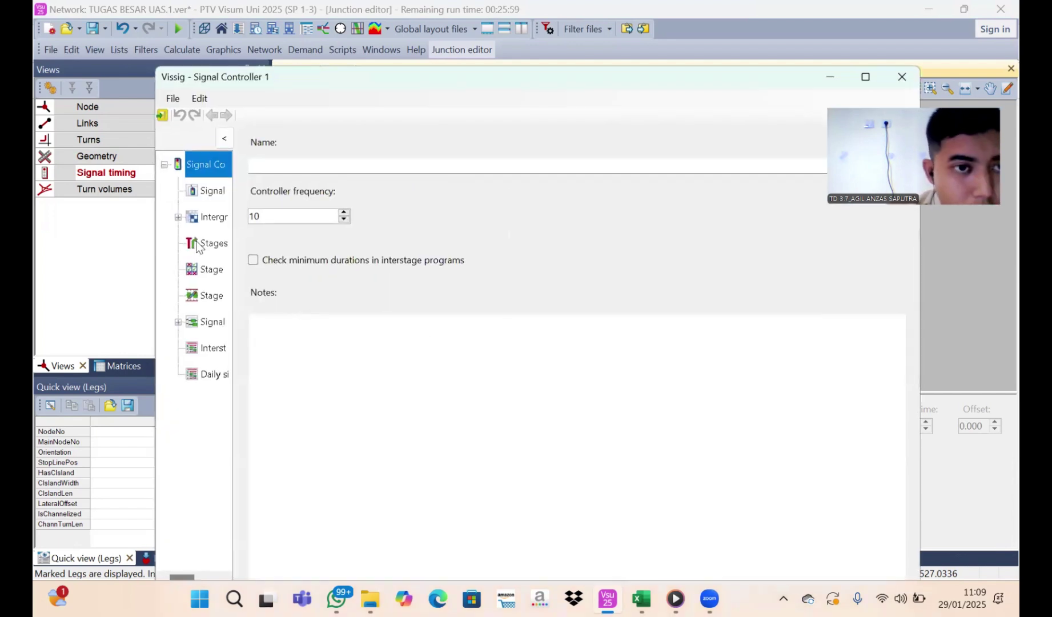
{"action": "left_click", "coordinate": [199, 194]}
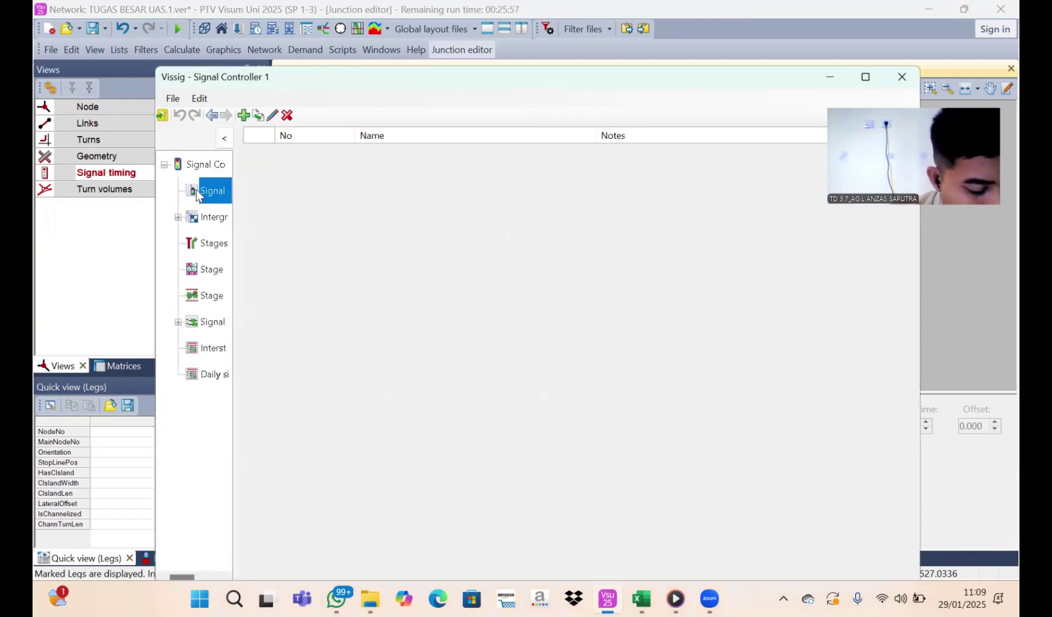
{"action": "left_click", "coordinate": [243, 115]}
{"action": "left_click", "coordinate": [244, 116]}
{"action": "left_click", "coordinate": [243, 116]}
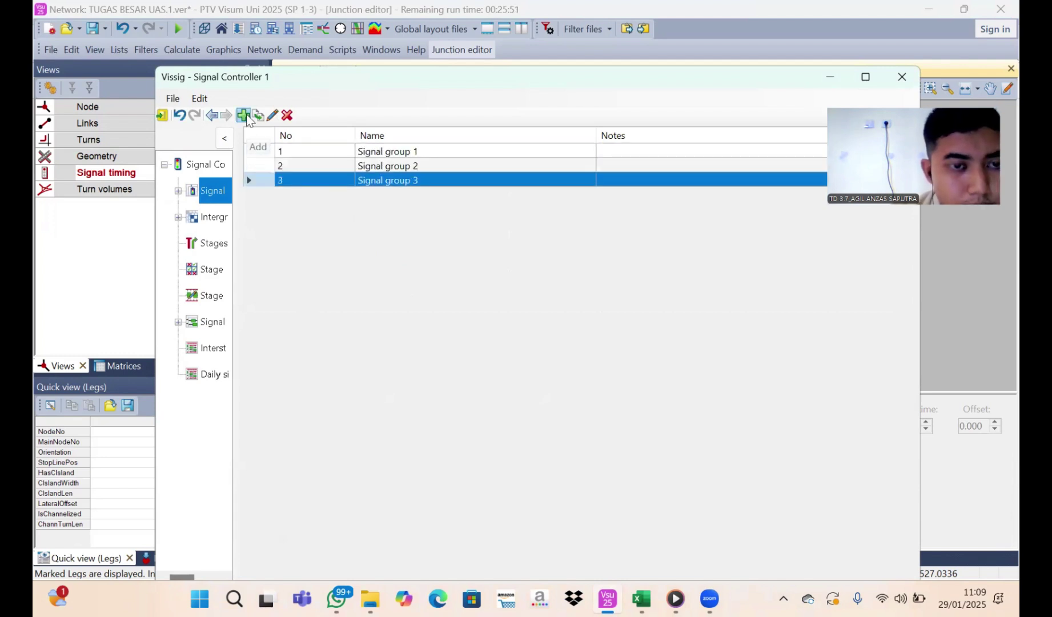
Set signal group 1's default sequence to Red-Green-Amber with a minimum red duration of 2
{"action": "left_click", "coordinate": [393, 153]}
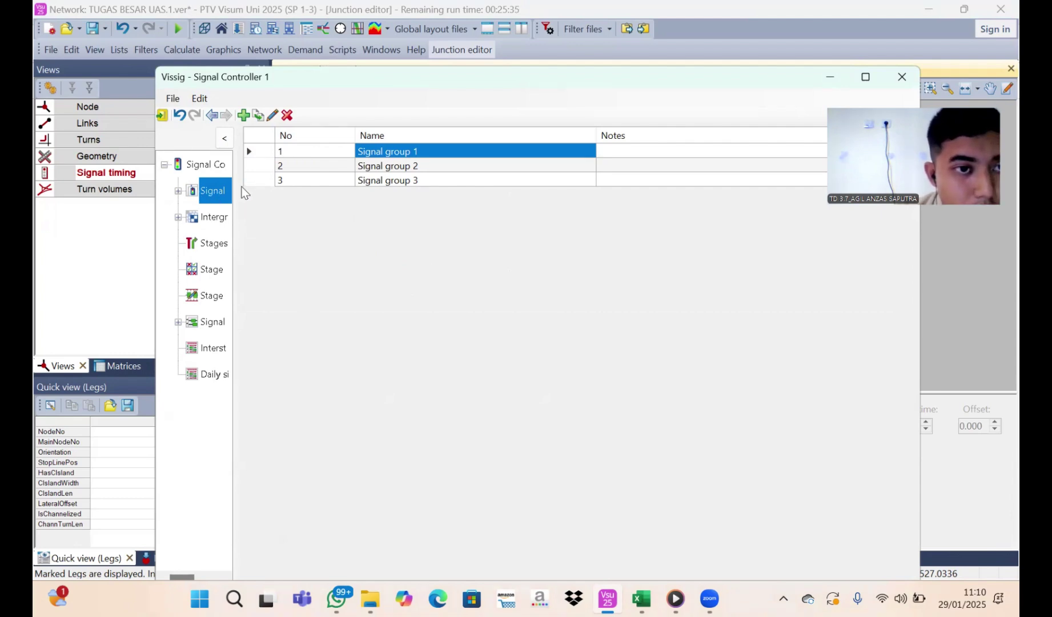
{"action": "left_click", "coordinate": [180, 192]}
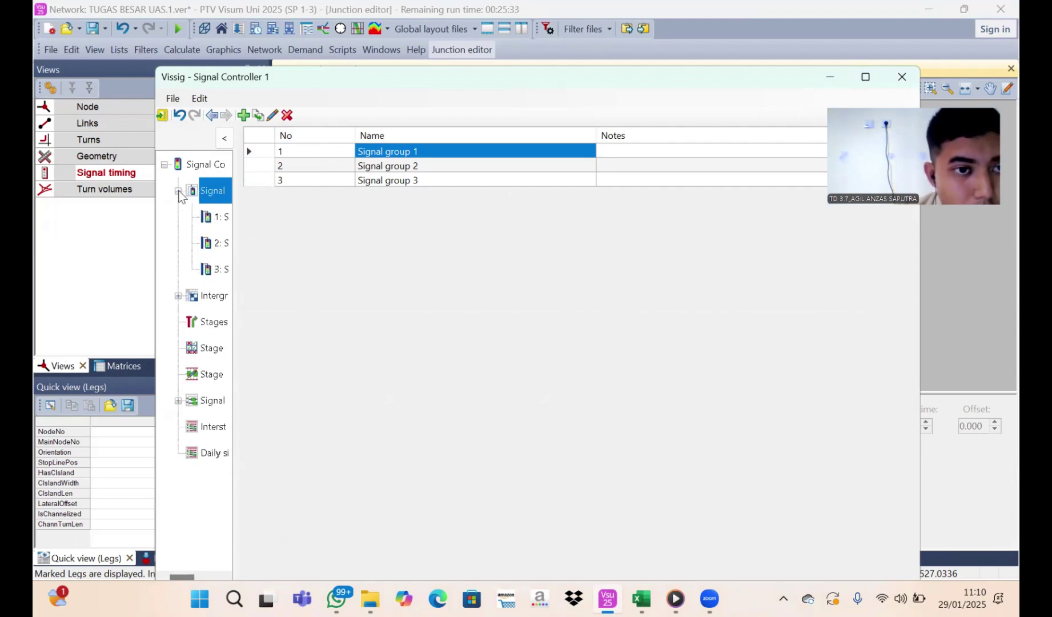
{"action": "left_click", "coordinate": [214, 217]}
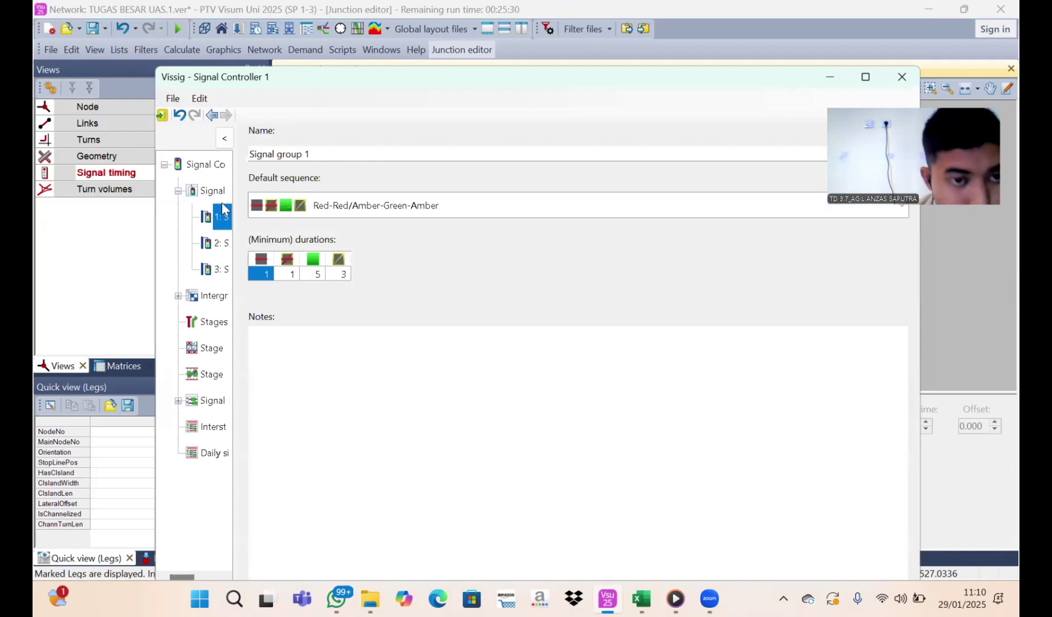
{"action": "left_click", "coordinate": [325, 206]}
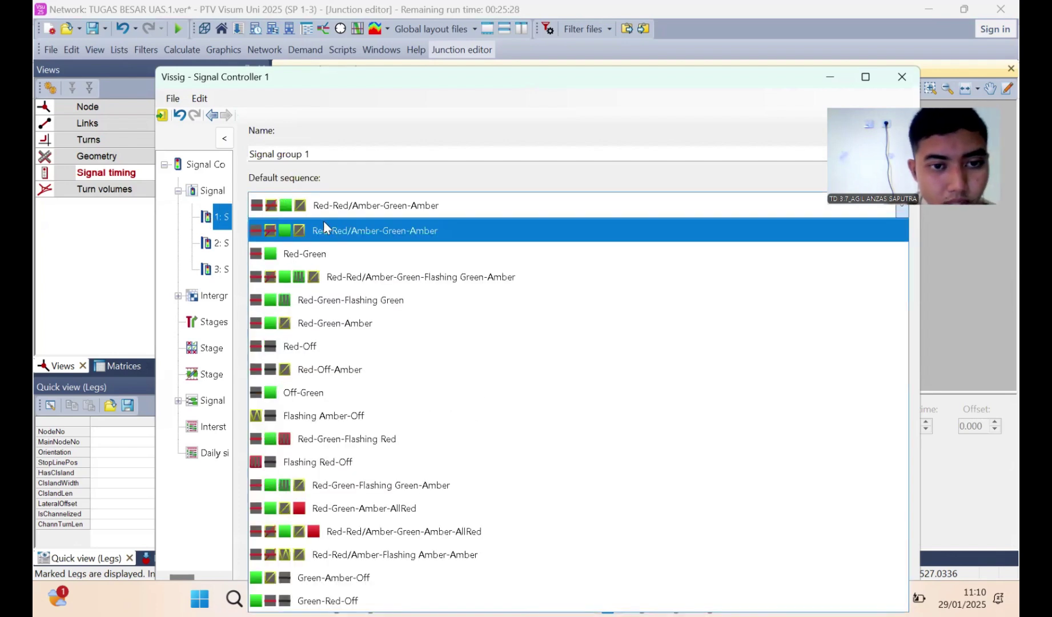
{"action": "left_click", "coordinate": [317, 317]}
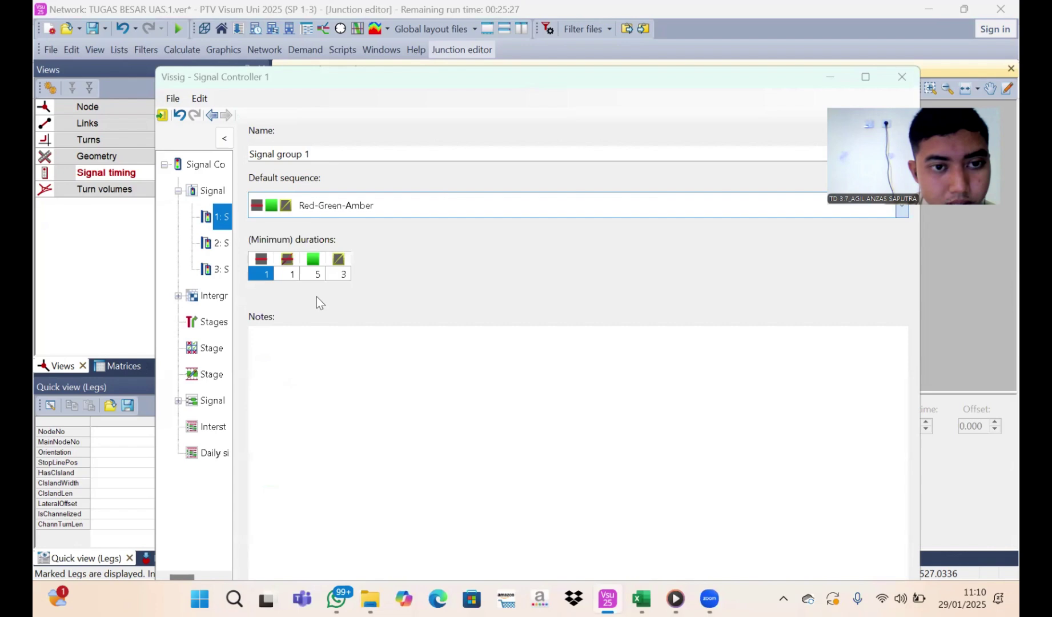
{"action": "left_click", "coordinate": [266, 274]}
{"action": "type", "text": "2"}
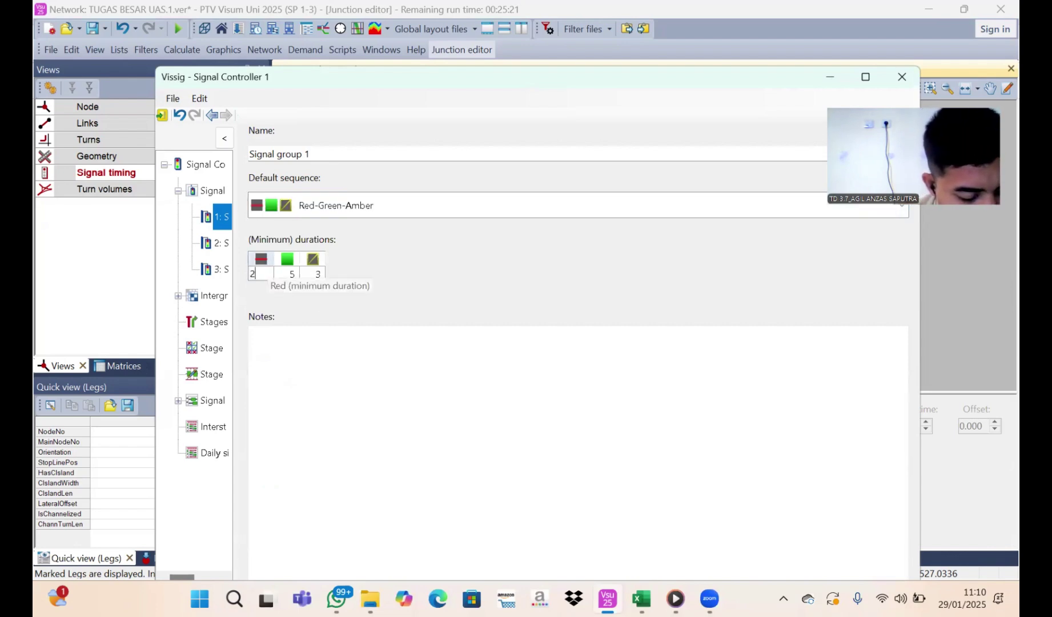
Set signal group 2's default sequence to Red-Green-Amber and open its minimum red duration for editing
{"action": "left_click", "coordinate": [223, 242]}
{"action": "left_click", "coordinate": [337, 208]}
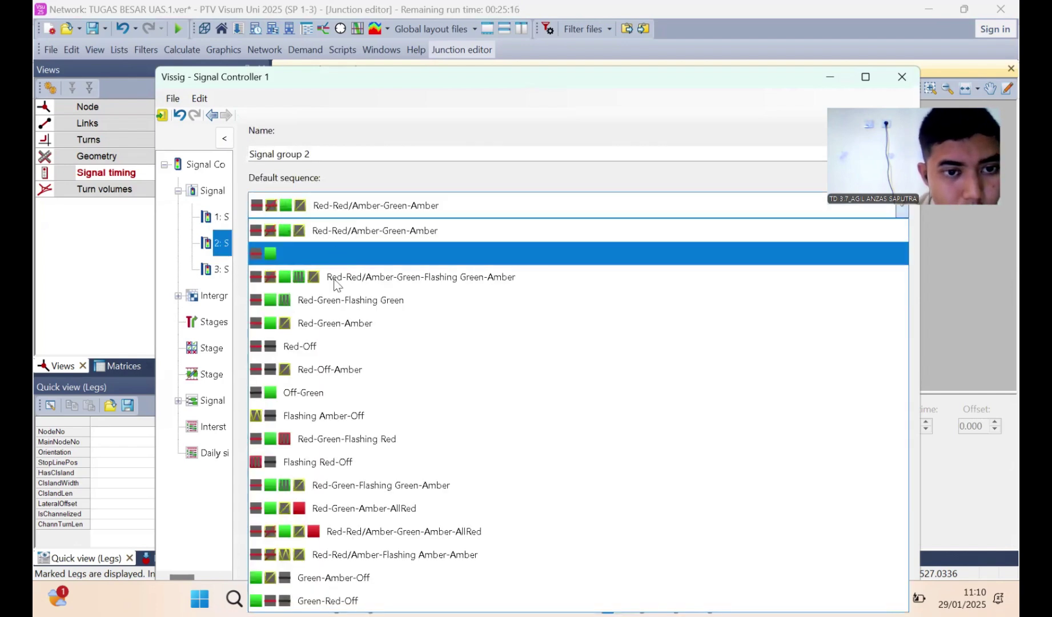
{"action": "left_click", "coordinate": [336, 323]}
{"action": "left_click", "coordinate": [259, 274]}
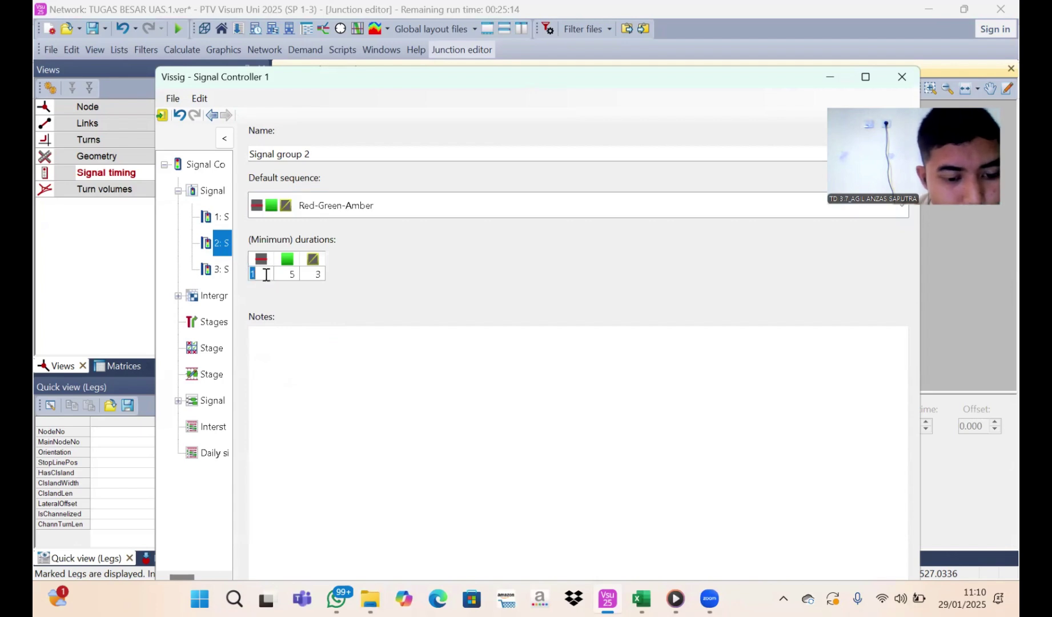
Set signal group 3's default sequence to Red-Green-Amber with a minimum red duration of 2, and review the settings of all three groups
{"action": "left_click", "coordinate": [223, 269]}
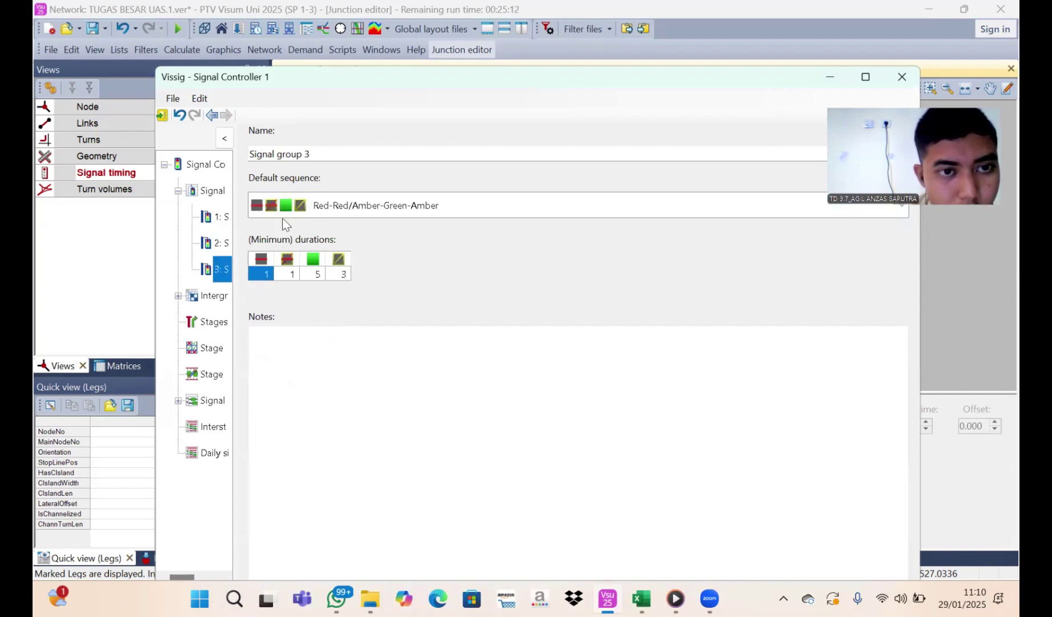
{"action": "left_click", "coordinate": [349, 213]}
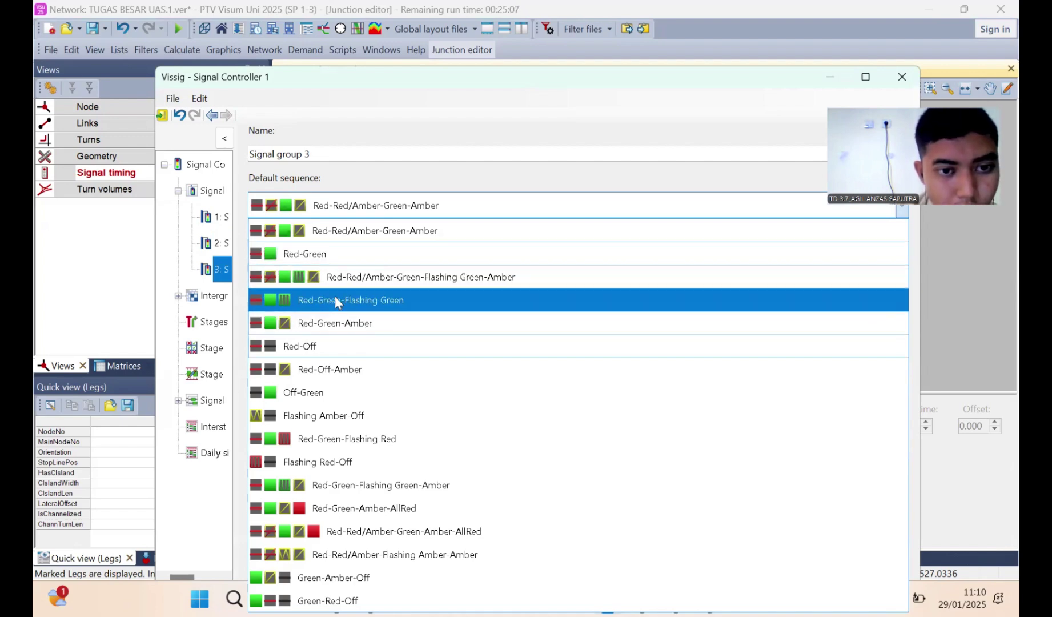
{"action": "left_click", "coordinate": [341, 318]}
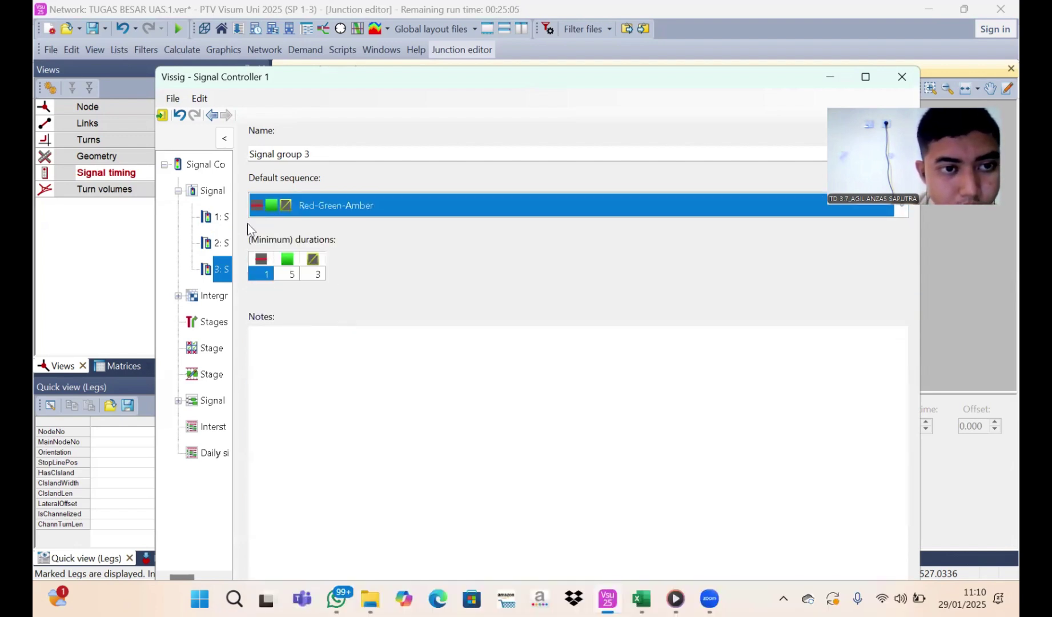
{"action": "left_click", "coordinate": [274, 275]}
{"action": "left_click", "coordinate": [268, 275]}
{"action": "type", "text": "2"}
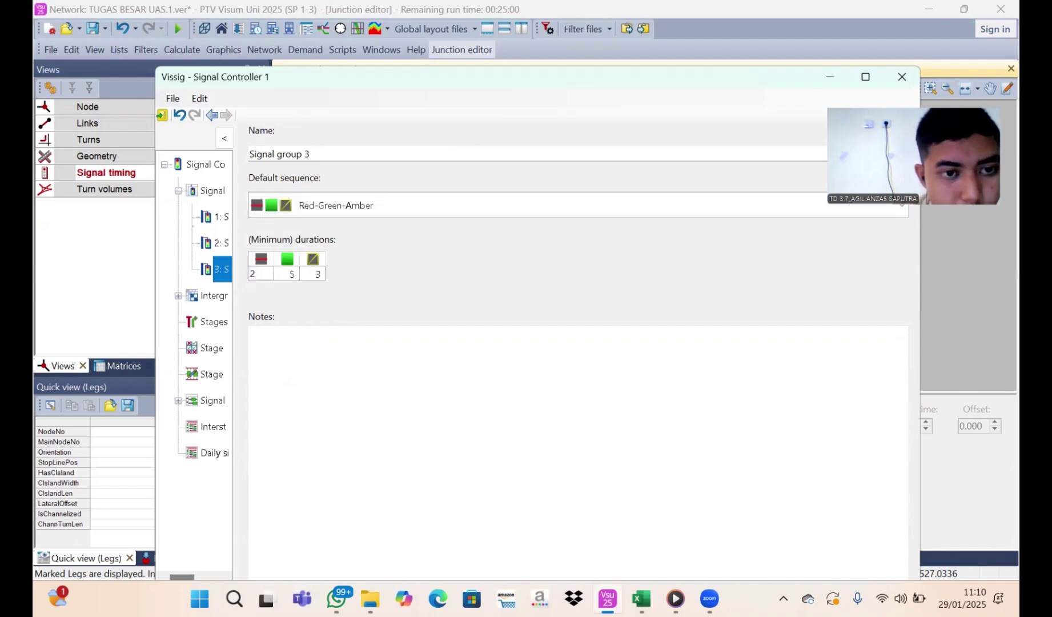
{"action": "left_click", "coordinate": [225, 215]}
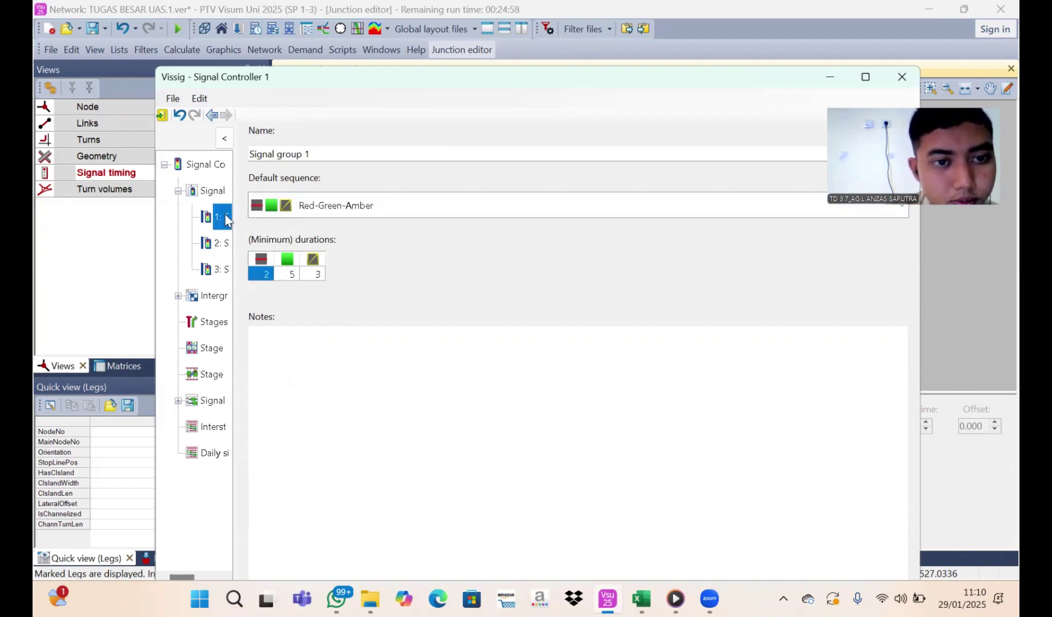
{"action": "left_click", "coordinate": [225, 243]}
{"action": "left_click", "coordinate": [221, 270]}
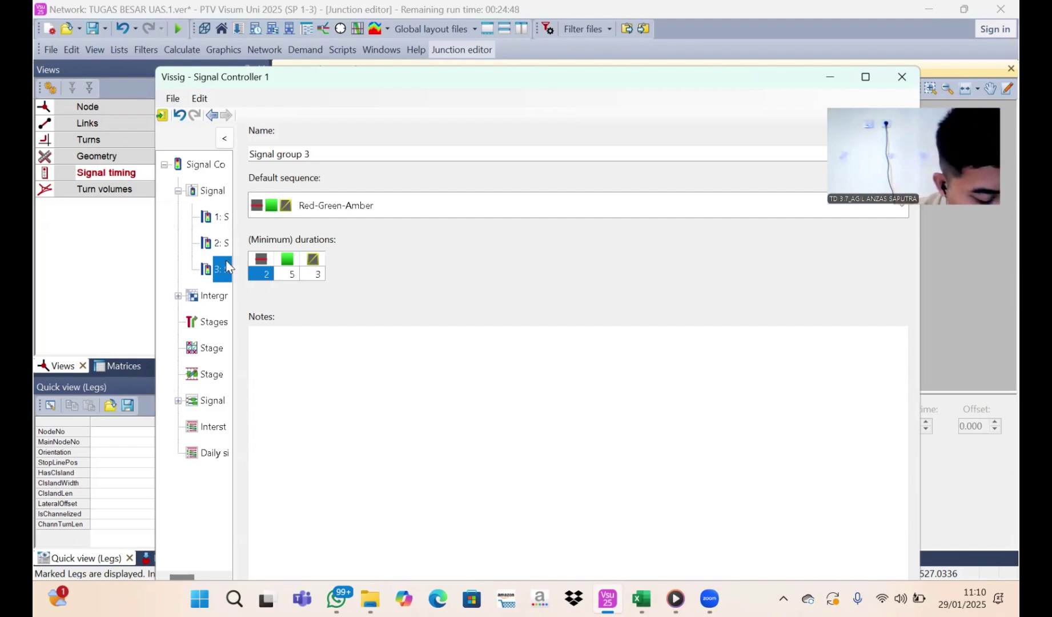
Open signal program 1 and set the signal sequence of signal group 1 to Red-Green-Amber
{"action": "left_click", "coordinate": [196, 403]}
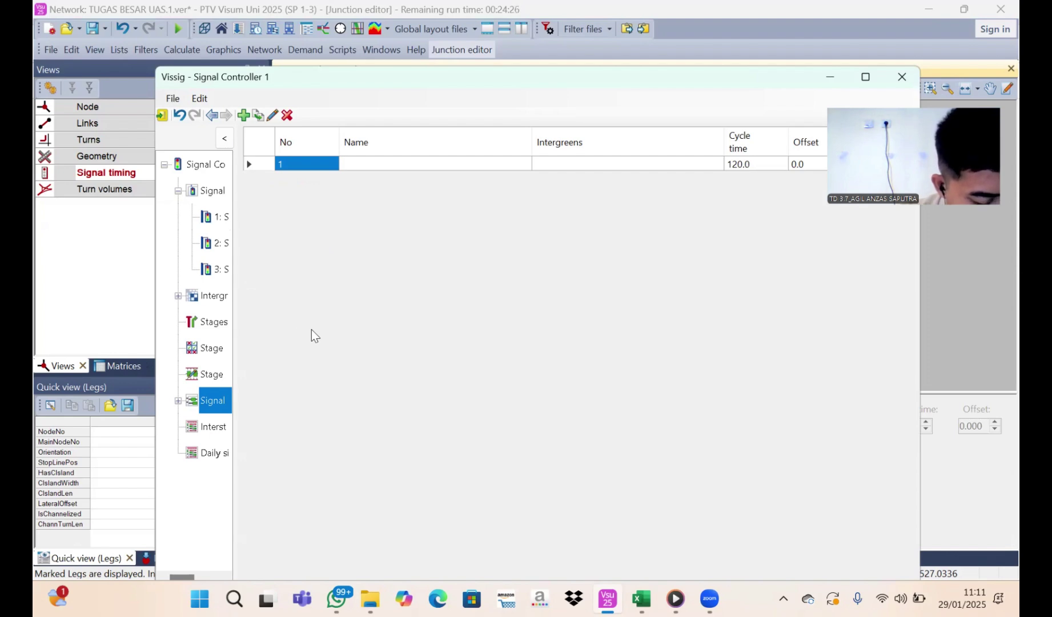
{"action": "left_click", "coordinate": [177, 400]}
{"action": "left_click", "coordinate": [212, 426]}
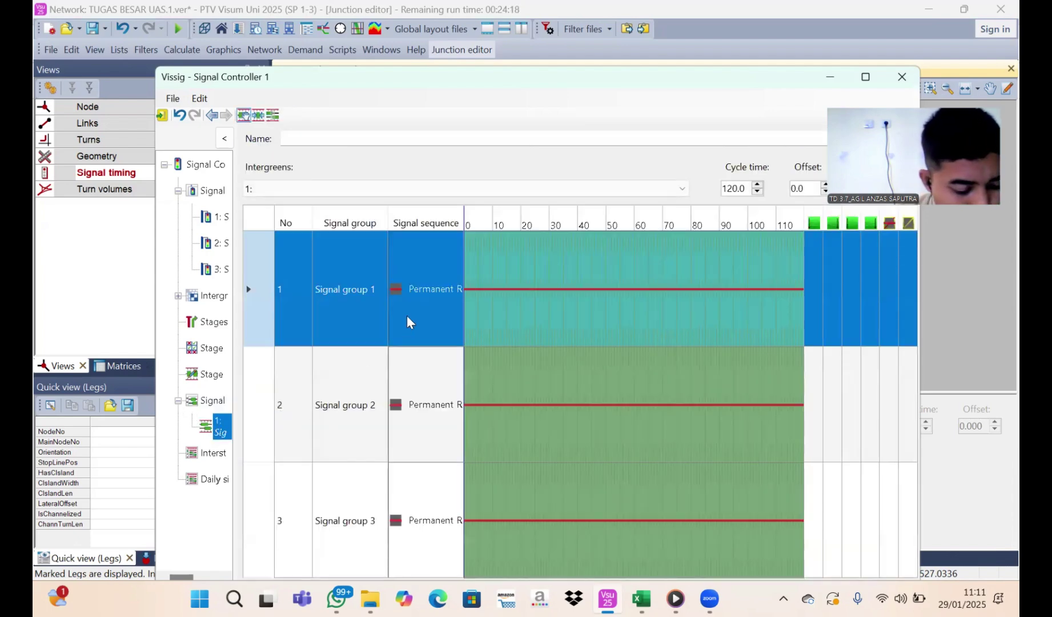
{"action": "left_click", "coordinate": [401, 293]}
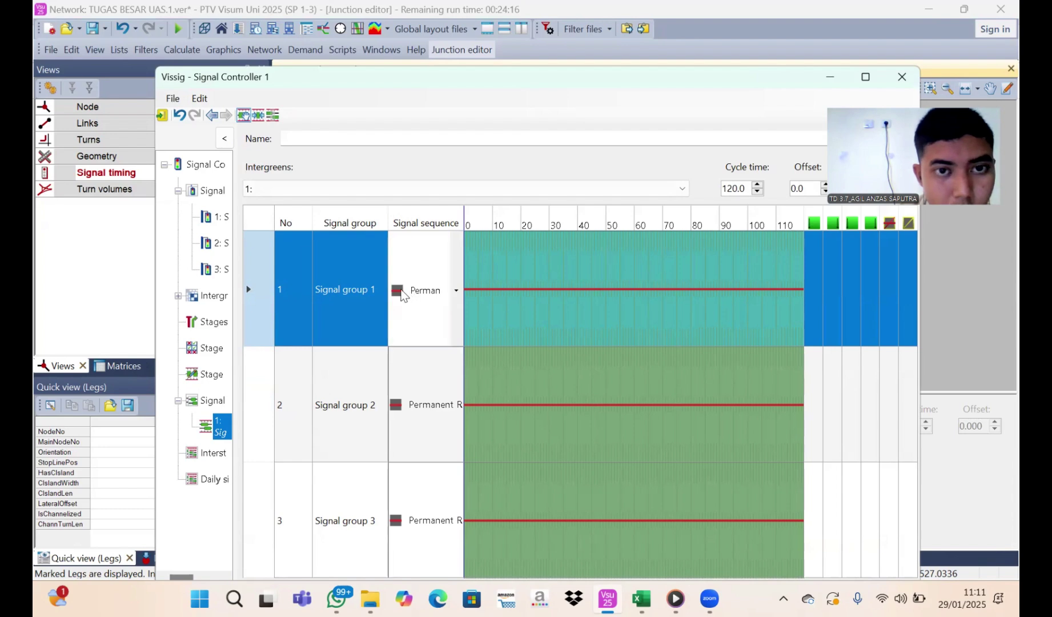
{"action": "left_click", "coordinate": [408, 257]}
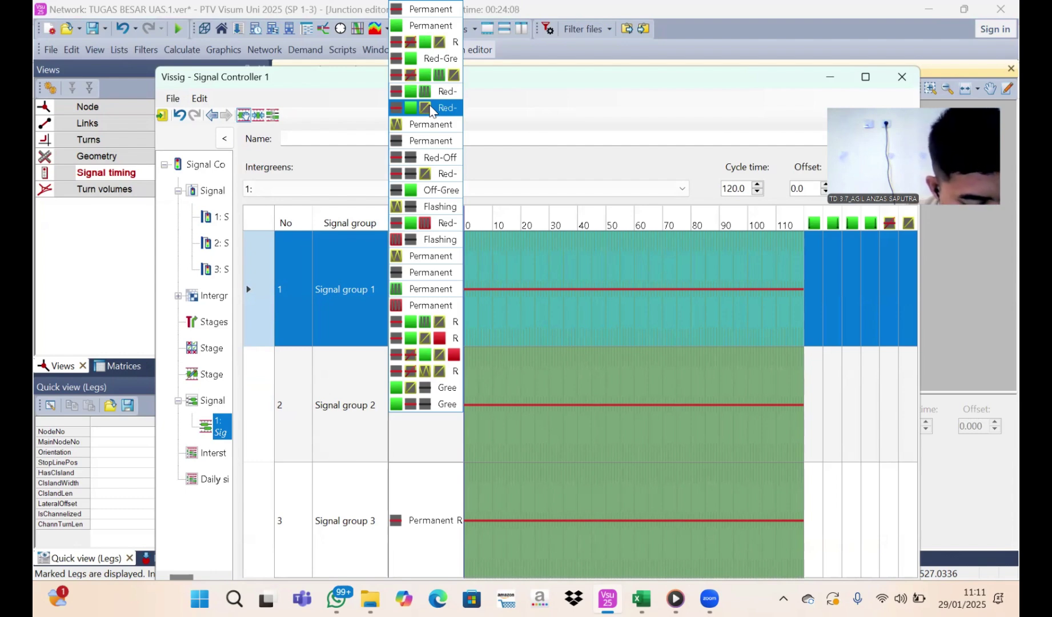
Set the signal sequence of signal groups 2 and 3 to Red-Green-Amber in signal program 1
{"action": "left_click", "coordinate": [403, 398]}
{"action": "left_click", "coordinate": [403, 398]}
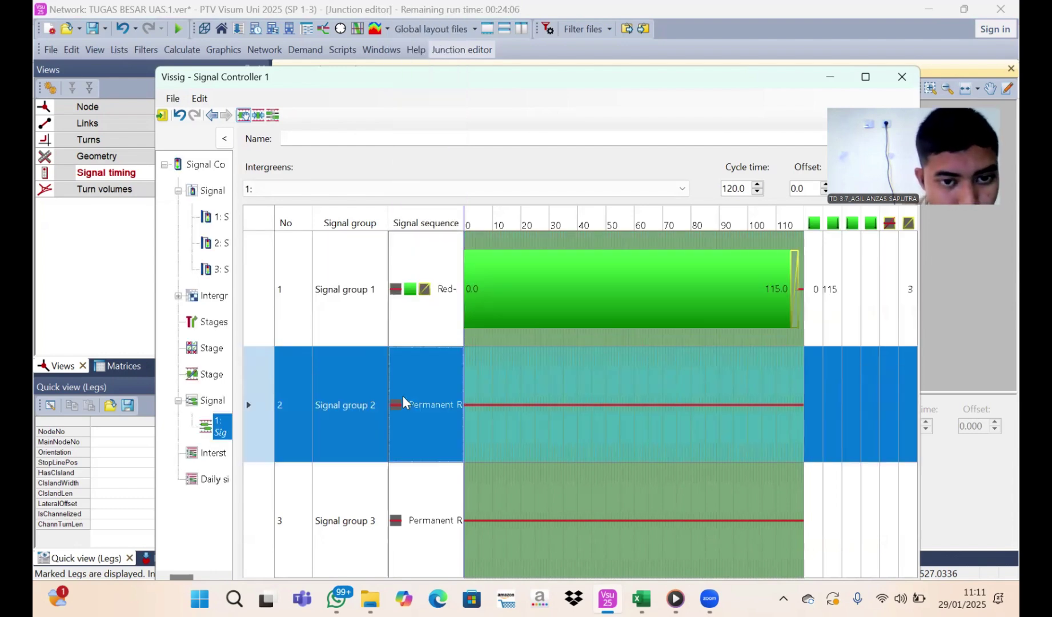
{"action": "left_click", "coordinate": [402, 398]}
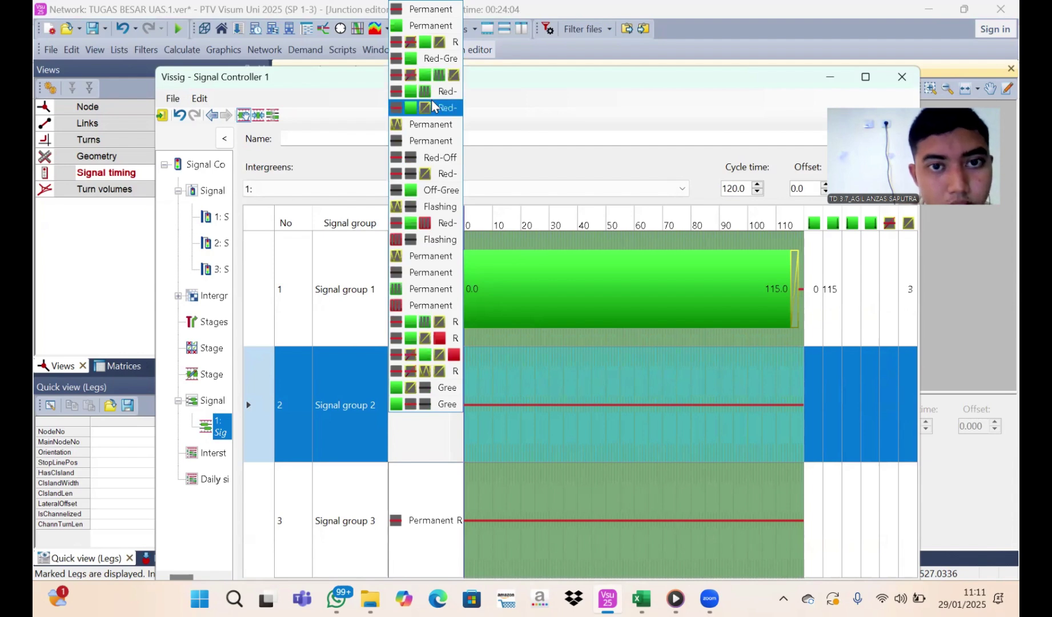
{"action": "left_click", "coordinate": [432, 107]}
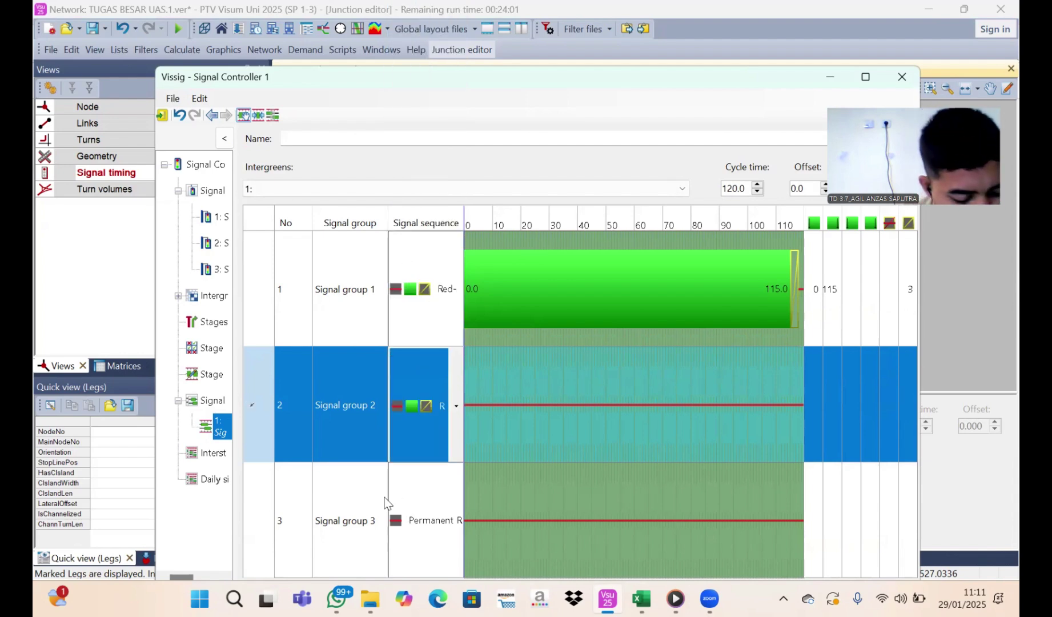
{"action": "left_click", "coordinate": [402, 517]}
{"action": "left_click", "coordinate": [403, 517]}
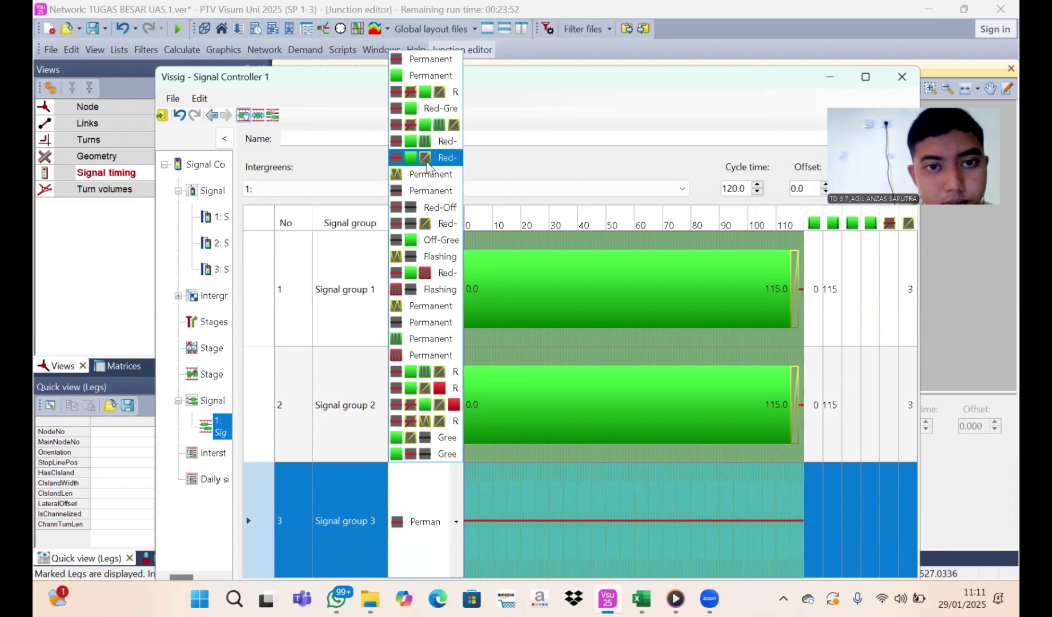
{"action": "left_click", "coordinate": [430, 159]}
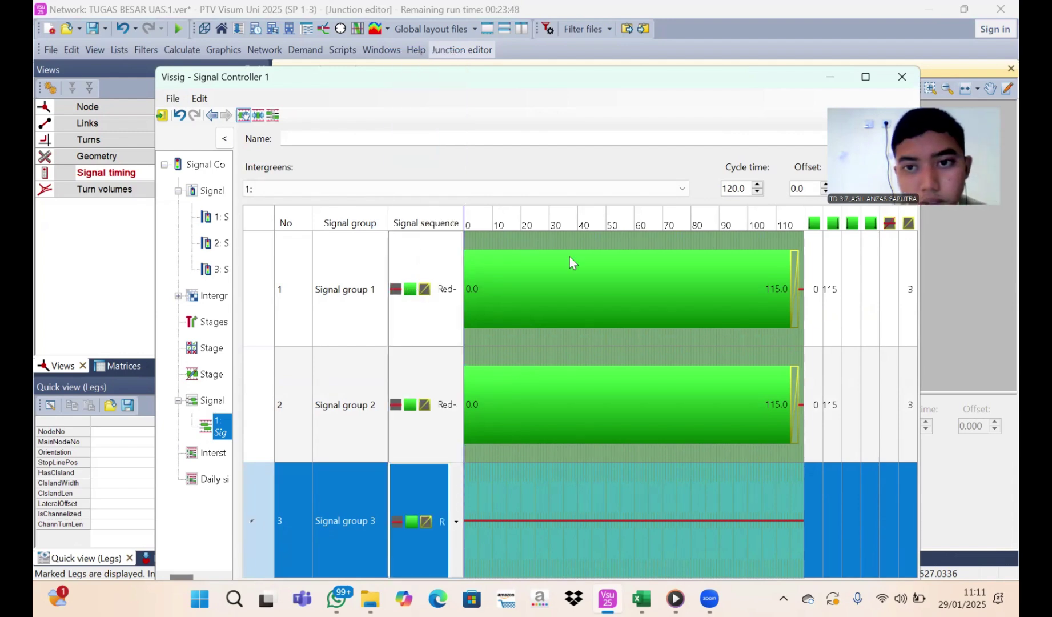
Set the cycle time of signal program 1 to 103
{"action": "left_click", "coordinate": [742, 191]}
{"action": "key", "text": "BackSpace"}
{"action": "key", "text": "BackSpace"}
{"action": "key", "text": "BackSpace"}
{"action": "key", "text": "BackSpace"}
{"action": "key", "text": "BackSpace"}
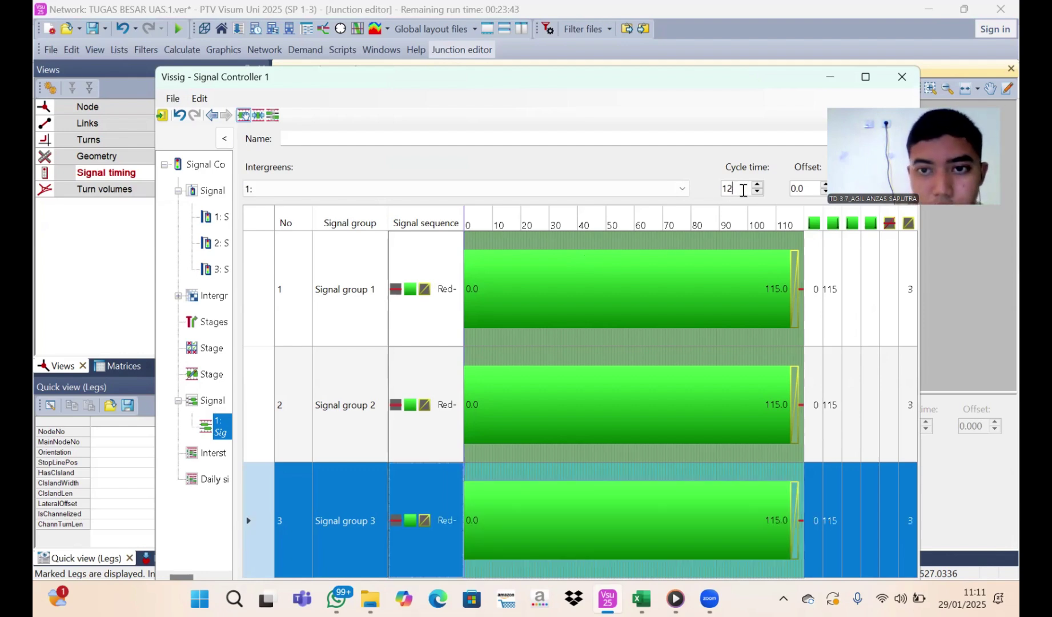
{"action": "type", "text": "100"}
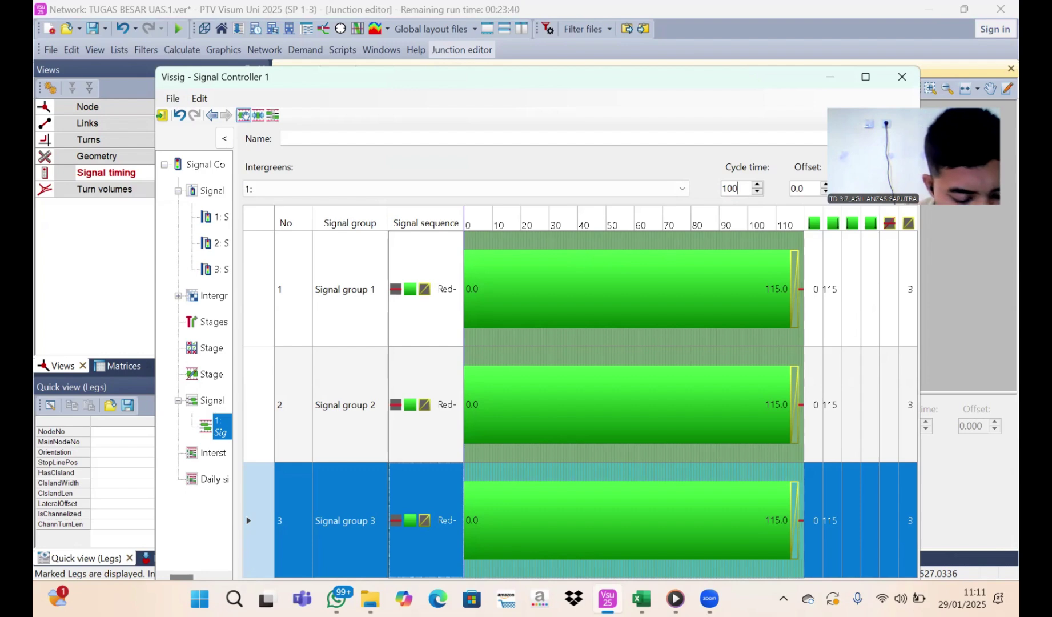
{"action": "key", "text": "BackSpace"}
{"action": "type", "text": "3"}
{"action": "key", "text": "Return"}
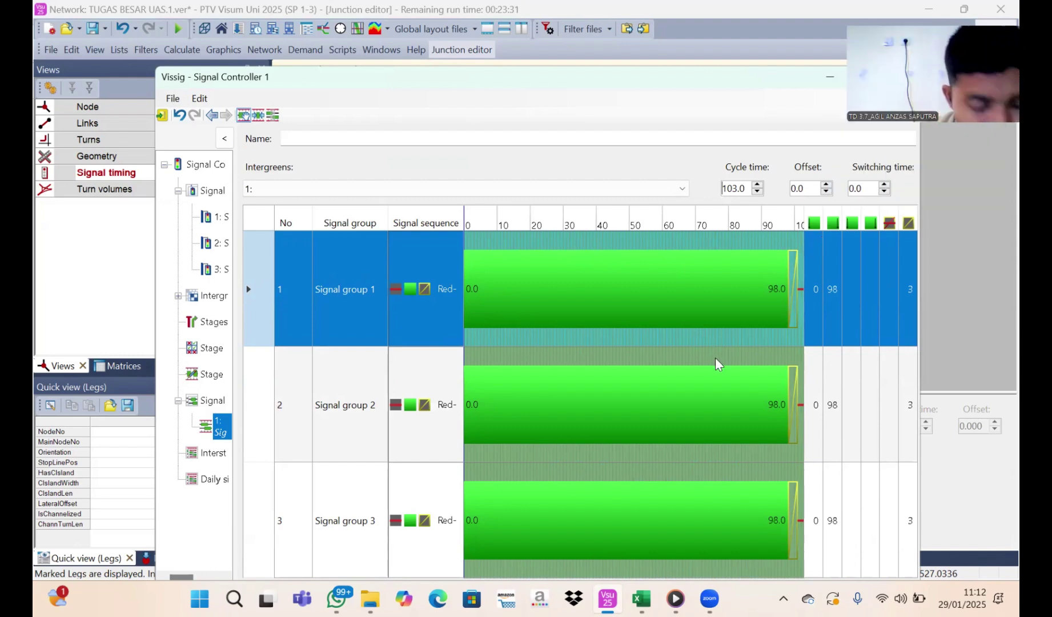
Set signal group 1's green time to start at 2 and end at 30
{"action": "double_click", "coordinate": [814, 290]}
{"action": "type", "text": "2"}
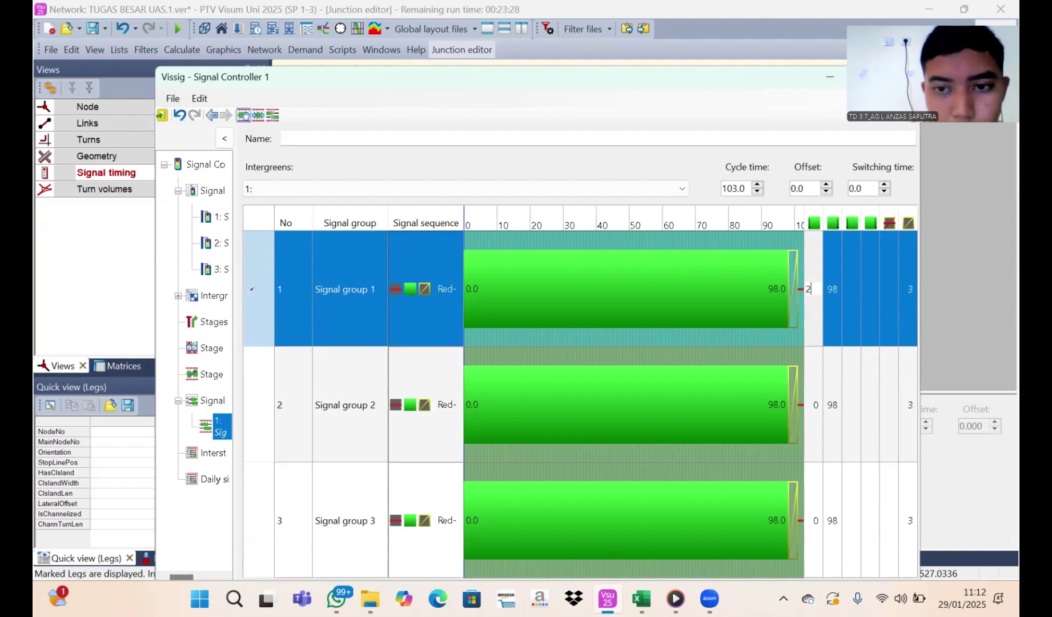
{"action": "left_click", "coordinate": [834, 289]}
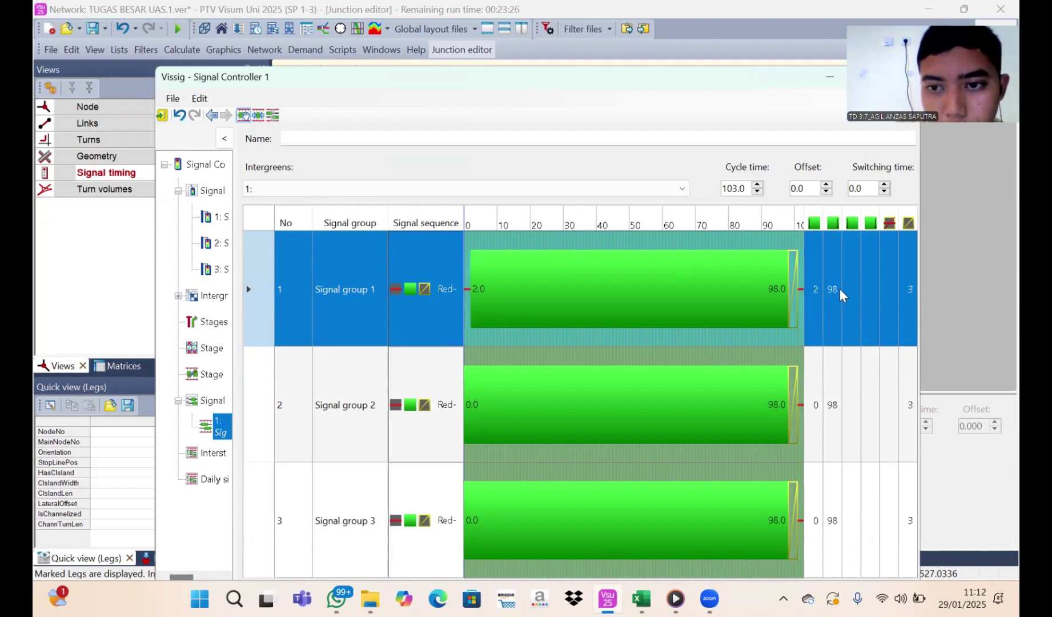
{"action": "left_click", "coordinate": [835, 290]}
{"action": "type", "text": "30"}
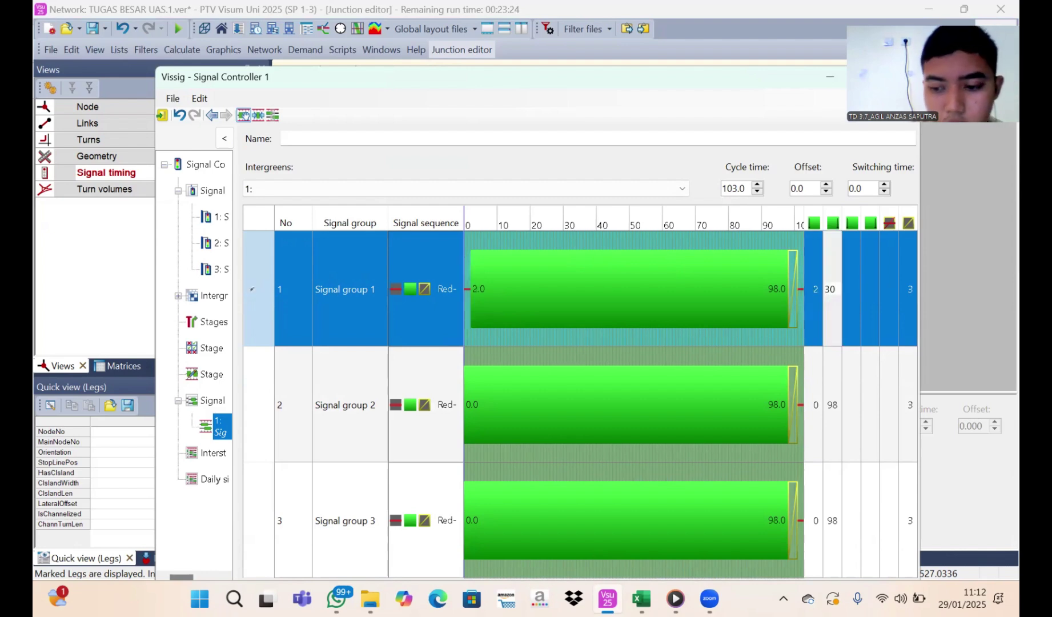
{"action": "key", "text": "Return"}
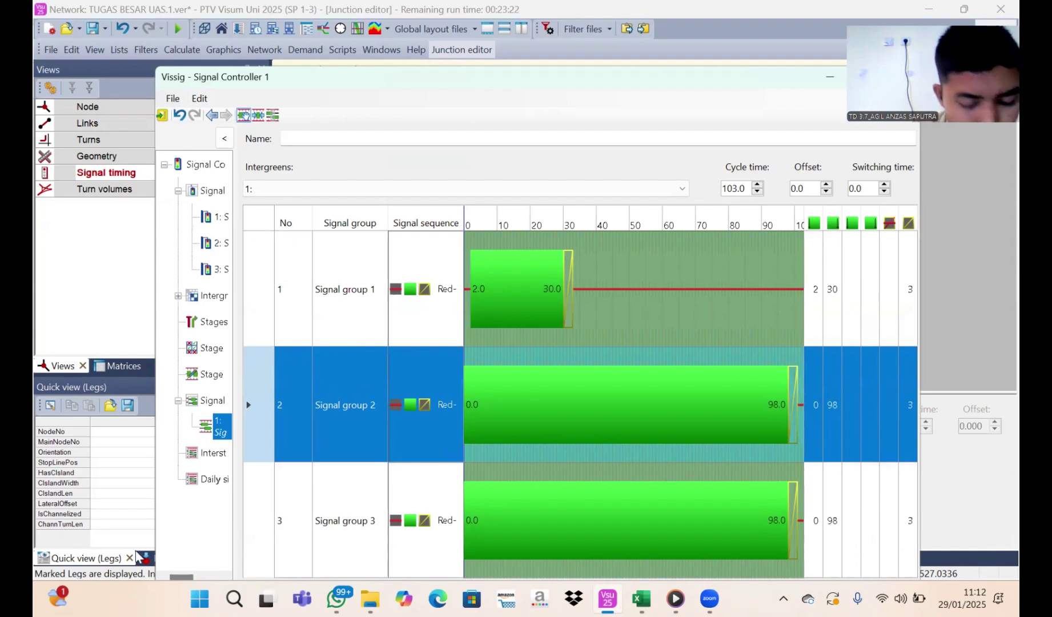
Set signal group 2's green start to 35
{"action": "left_click", "coordinate": [818, 405]}
{"action": "type", "text": "26"}
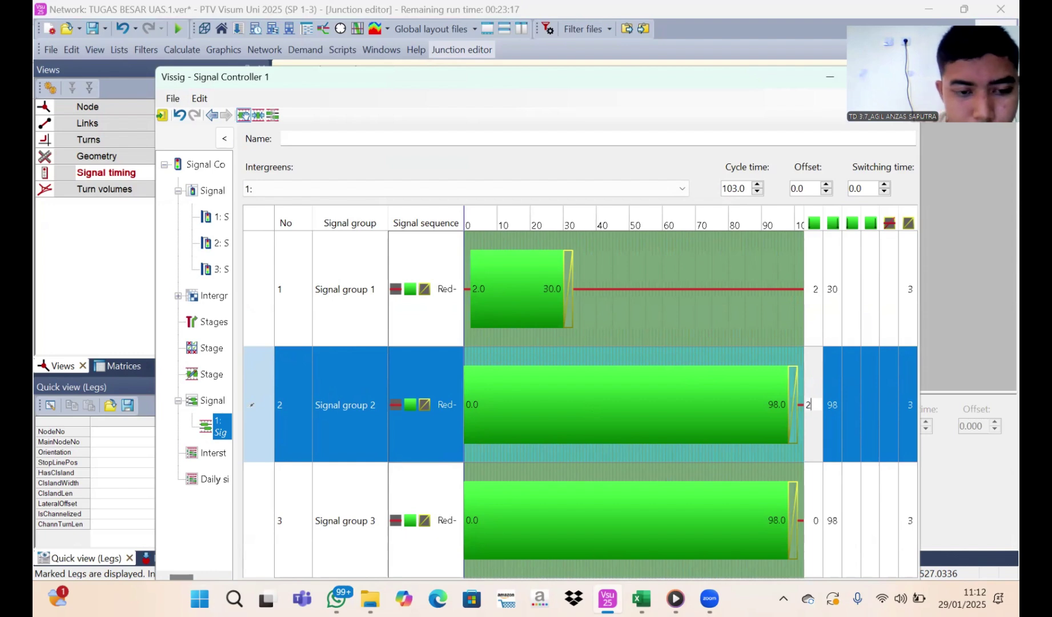
{"action": "key", "text": "BackSpace"}
{"action": "key", "text": "BackSpace"}
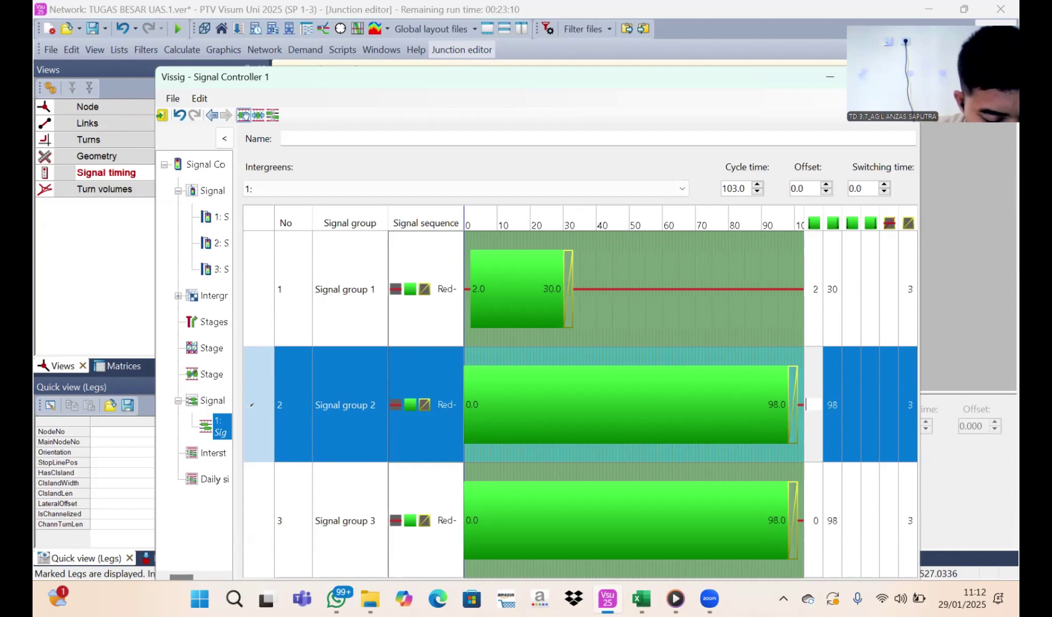
{"action": "type", "text": "35"}
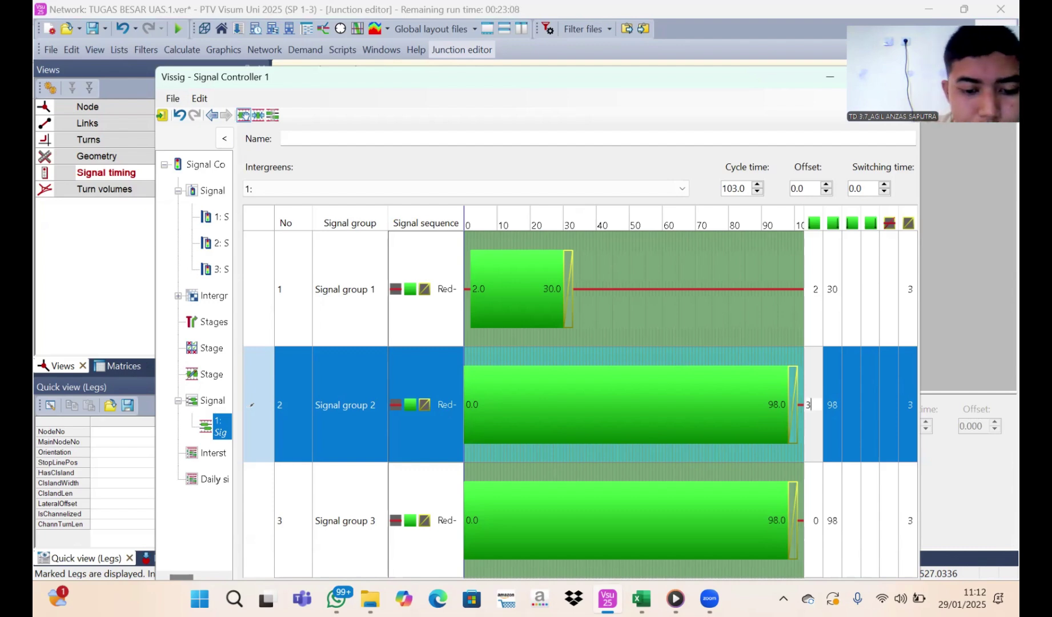
Set the green end of signal group 2 to 65 seconds in the signal program
{"action": "left_click", "coordinate": [835, 404]}
{"action": "left_click", "coordinate": [836, 404]}
{"action": "type", "text": "65"}
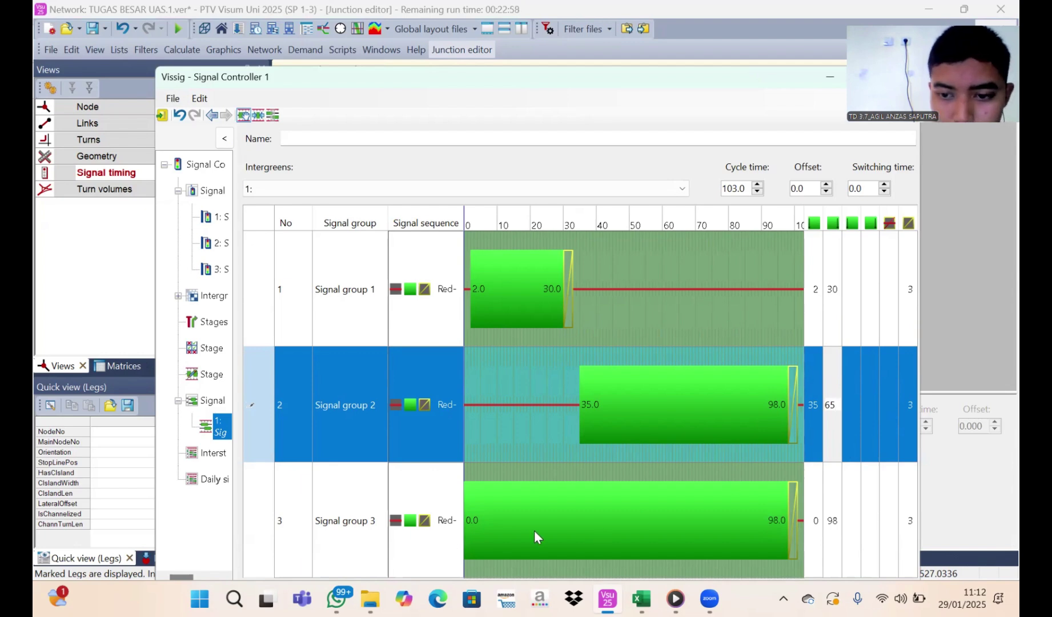
Set signal group 3's green time to start at 70 and end at 100 seconds, and return to the signal controller settings
{"action": "left_click", "coordinate": [816, 528]}
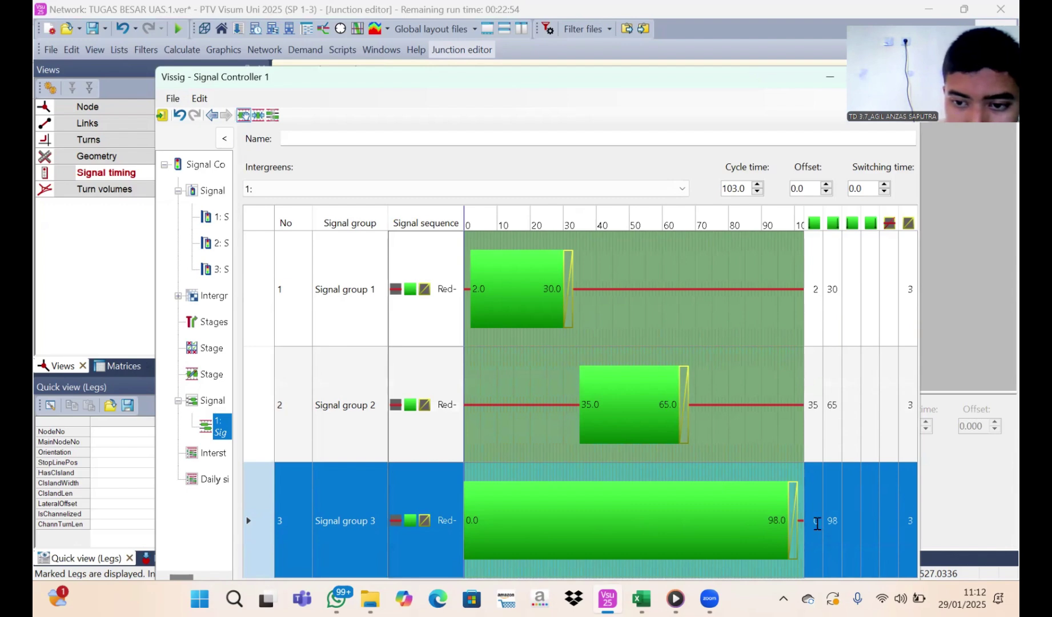
{"action": "left_click", "coordinate": [816, 521]}
{"action": "key", "text": "BackSpace"}
{"action": "type", "text": "70"}
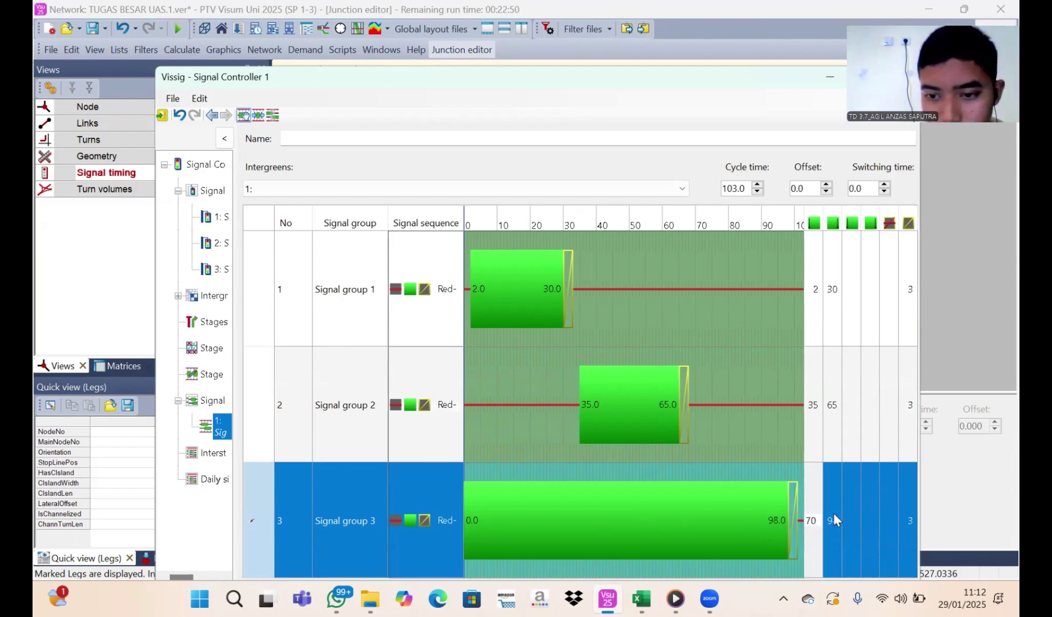
{"action": "key", "text": "Return"}
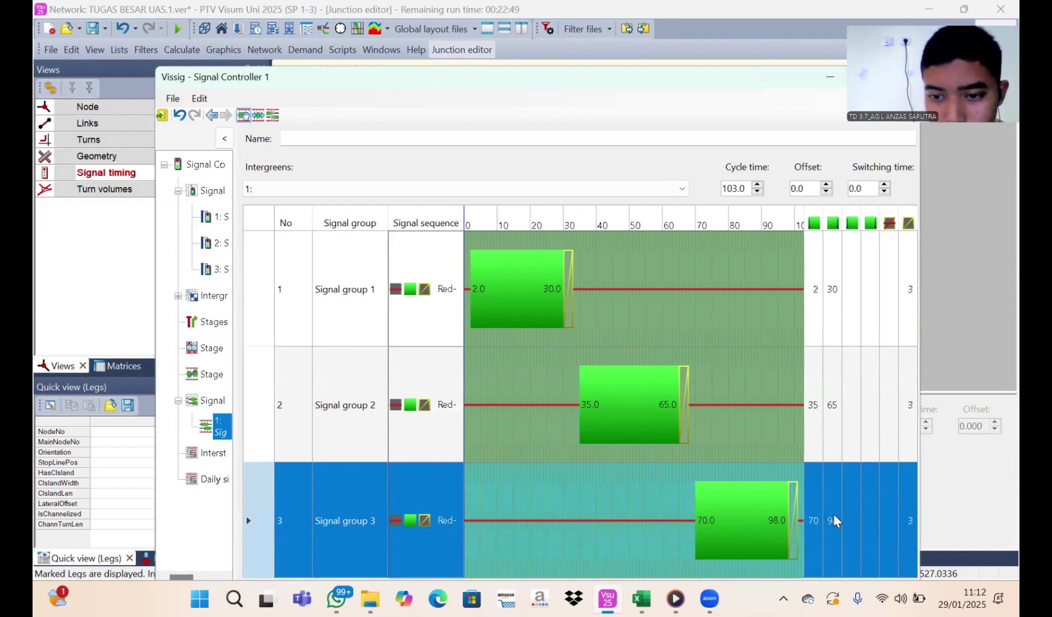
{"action": "left_click", "coordinate": [834, 520]}
{"action": "key", "text": "BackSpace"}
{"action": "key", "text": "BackSpace"}
{"action": "type", "text": "100"}
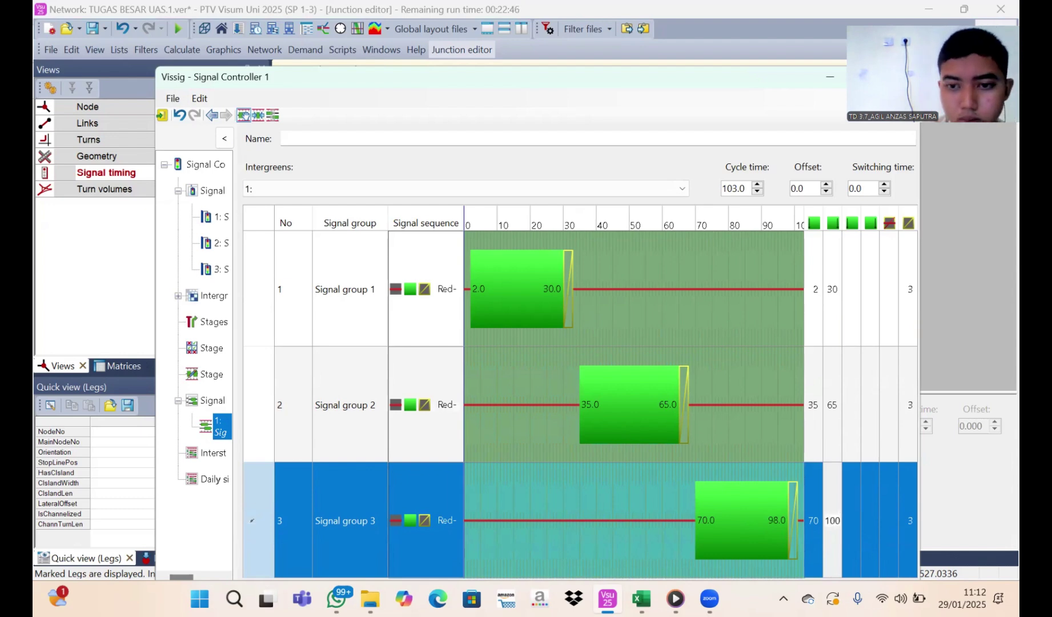
{"action": "key", "text": "Return"}
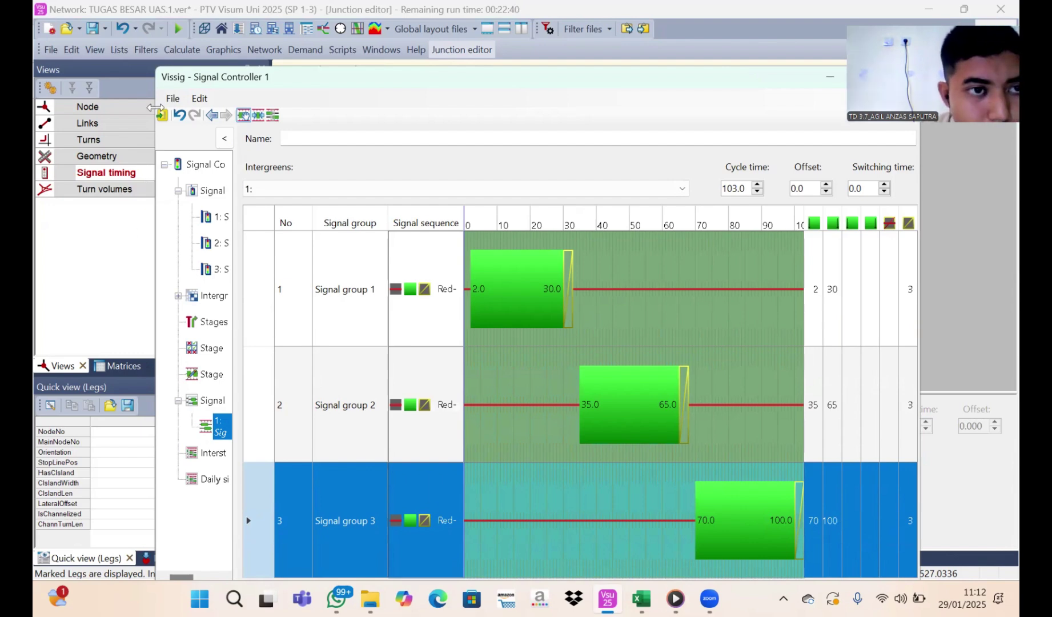
{"action": "left_click", "coordinate": [163, 116]}
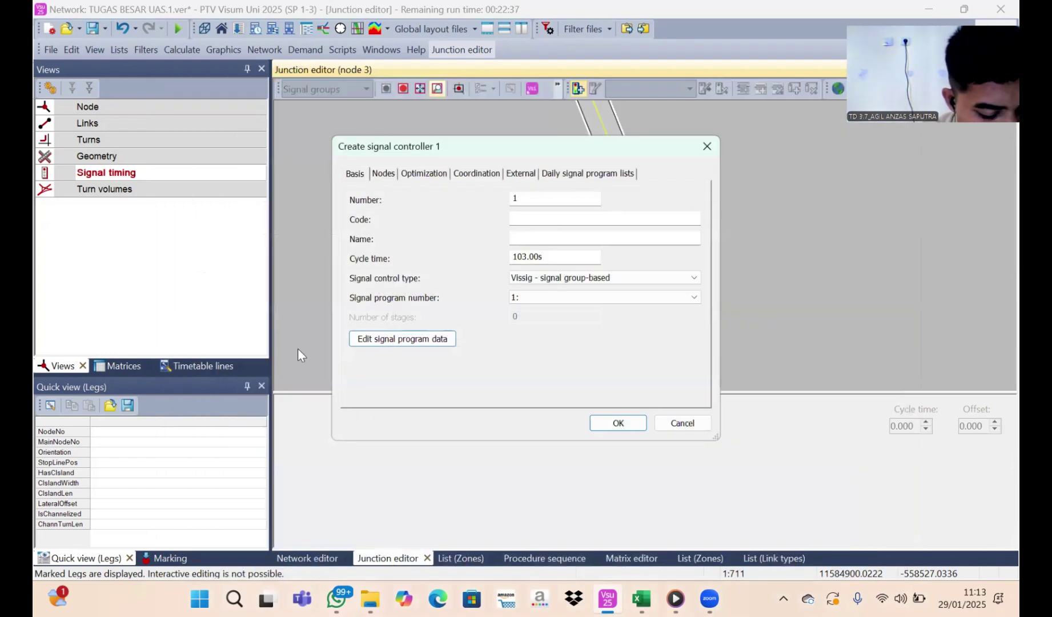
Enter the code APILL and the name APILL 1 for signal controller 1, and create it
{"action": "left_click", "coordinate": [515, 214]}
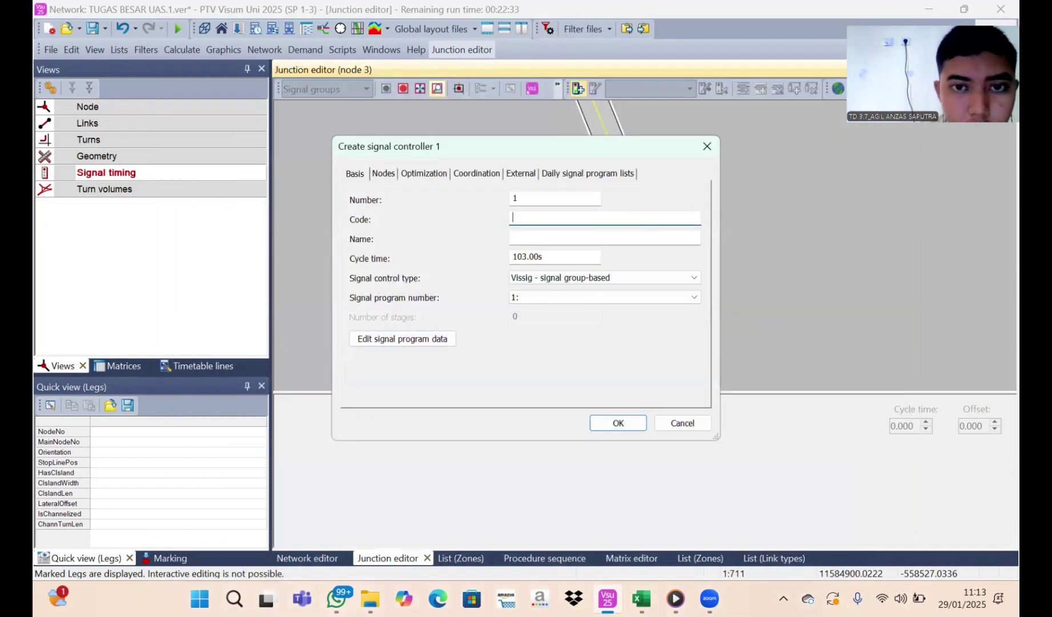
{"action": "type", "text": "API"}
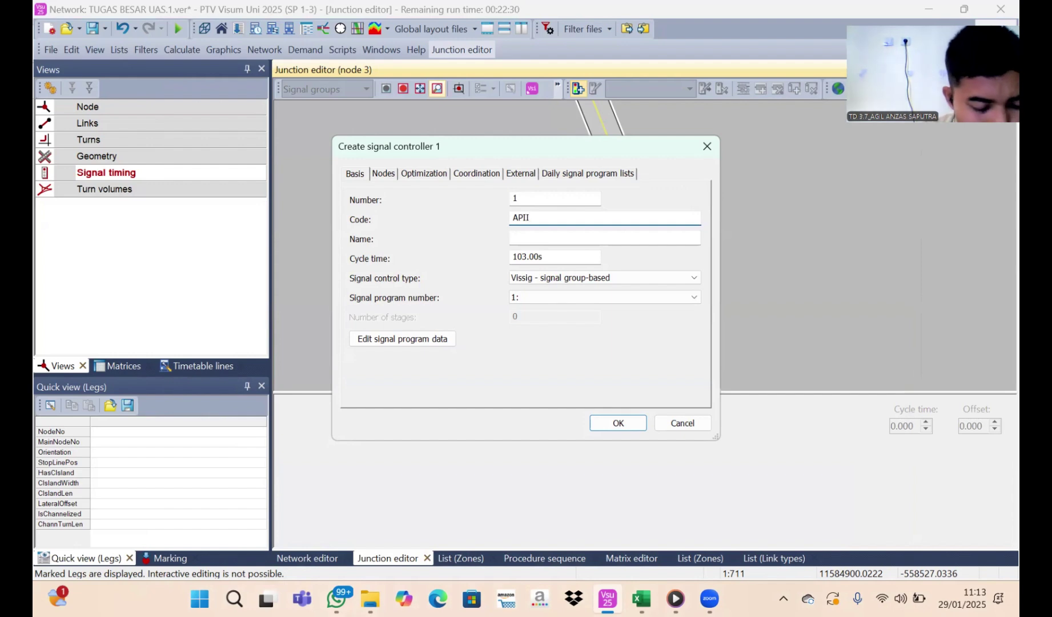
{"action": "type", "text": "I"}
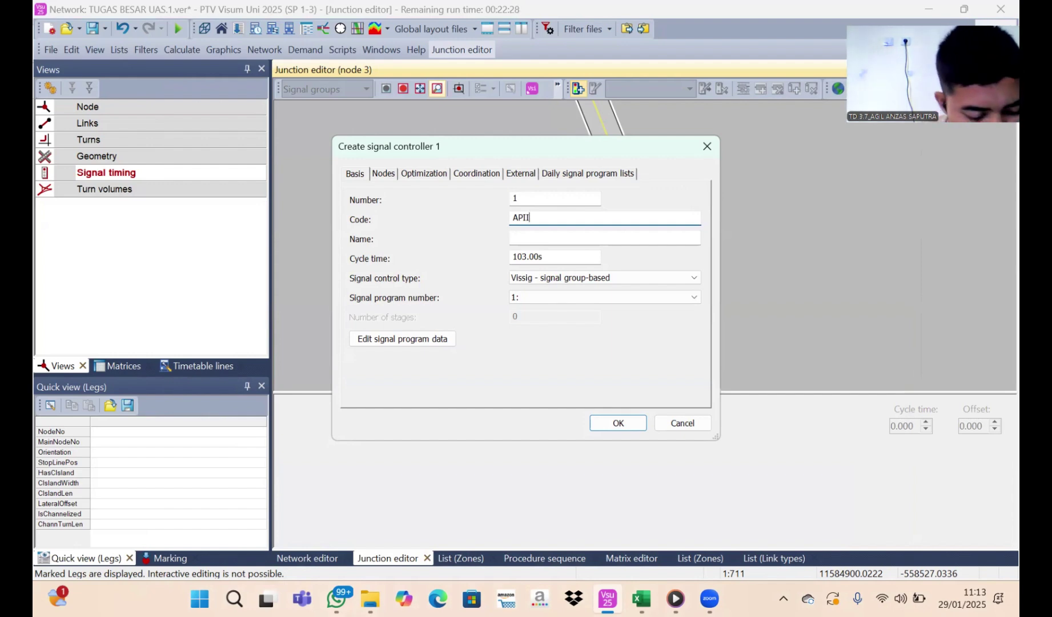
{"action": "type", "text": "LL"}
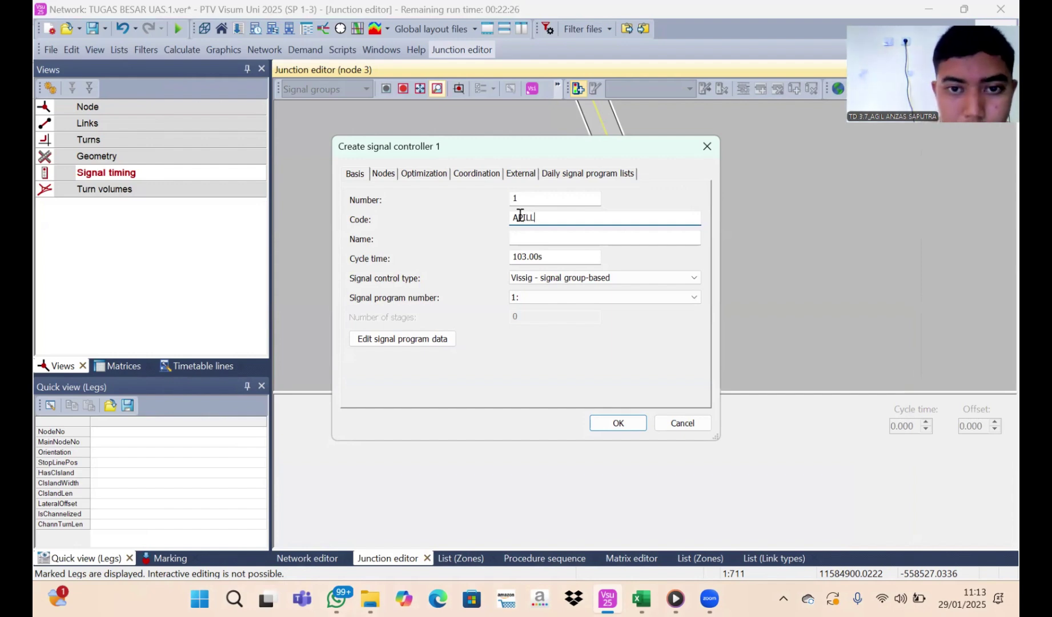
{"action": "left_click", "coordinate": [583, 244]}
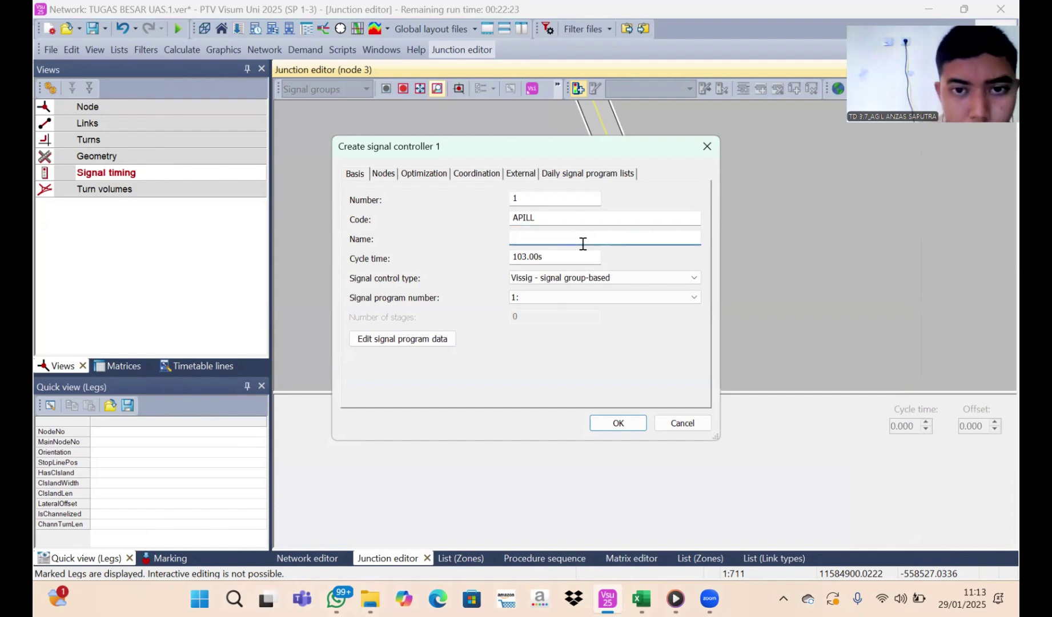
{"action": "type", "text": "APILL 1"}
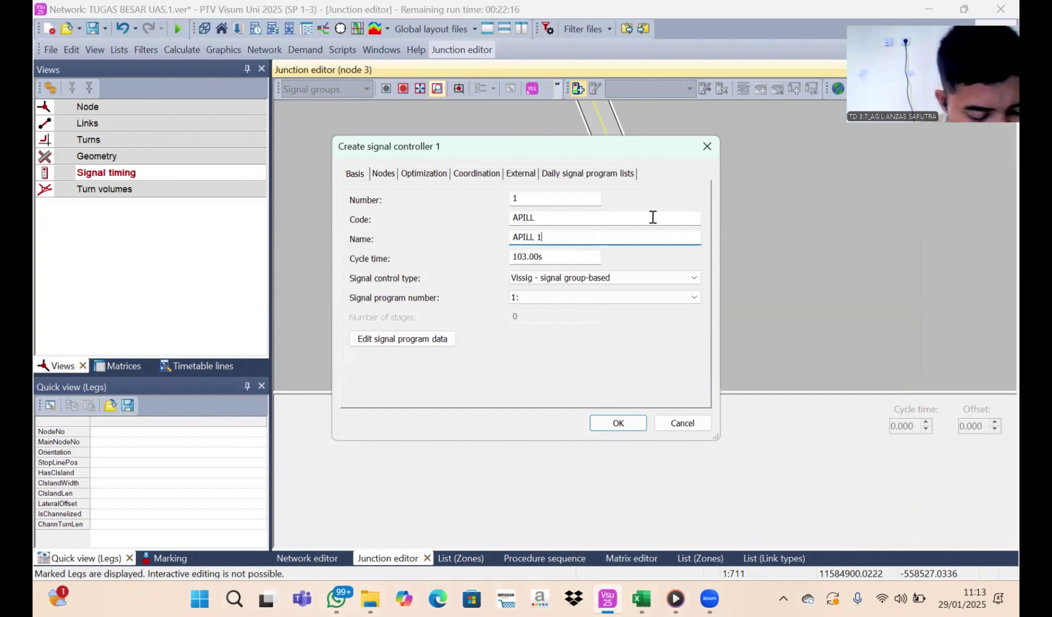
{"action": "left_click", "coordinate": [617, 423]}
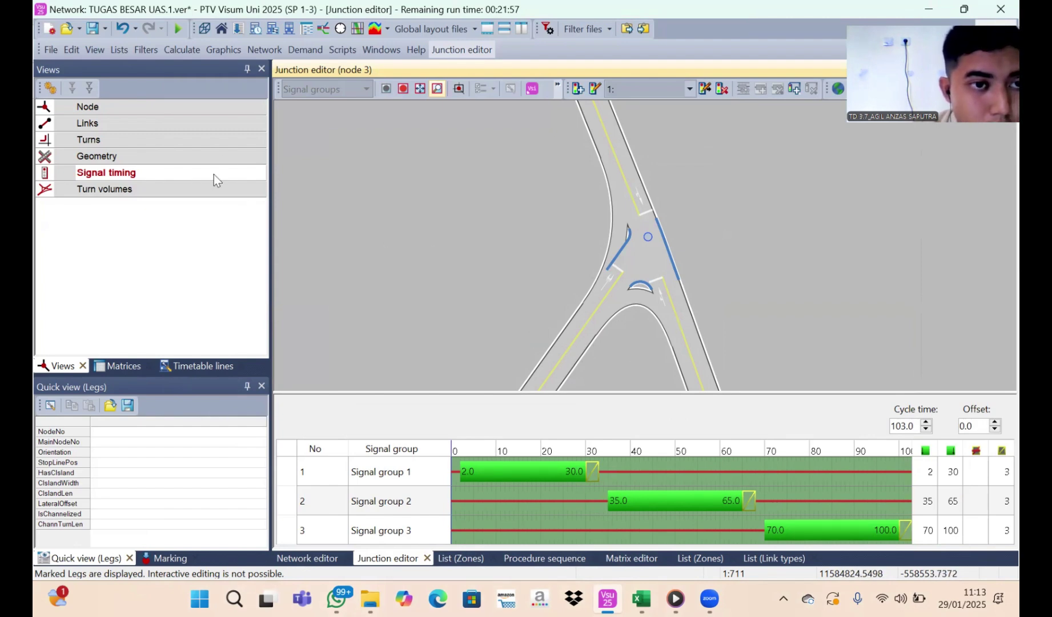
In the junction's leg geometry, assign signal group 1 to the southeast leg
{"action": "left_click", "coordinate": [223, 156]}
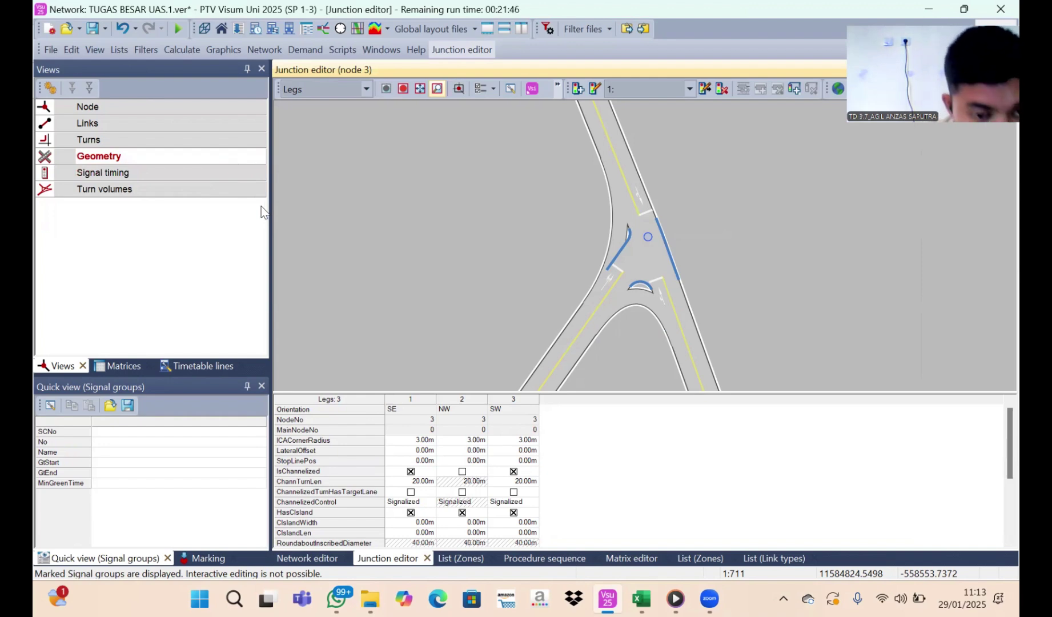
{"action": "scroll", "coordinate": [389, 484], "scroll_direction": "down", "scroll_amount": 2}
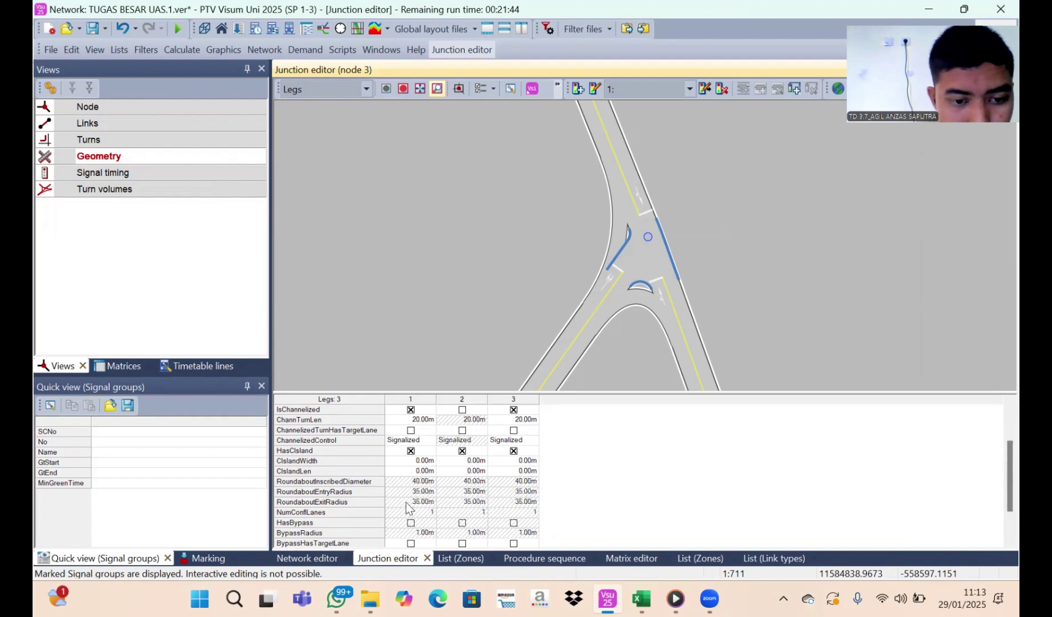
{"action": "scroll", "coordinate": [407, 507], "scroll_direction": "down", "scroll_amount": 1}
{"action": "left_click", "coordinate": [406, 542]}
{"action": "left_click", "coordinate": [407, 542]}
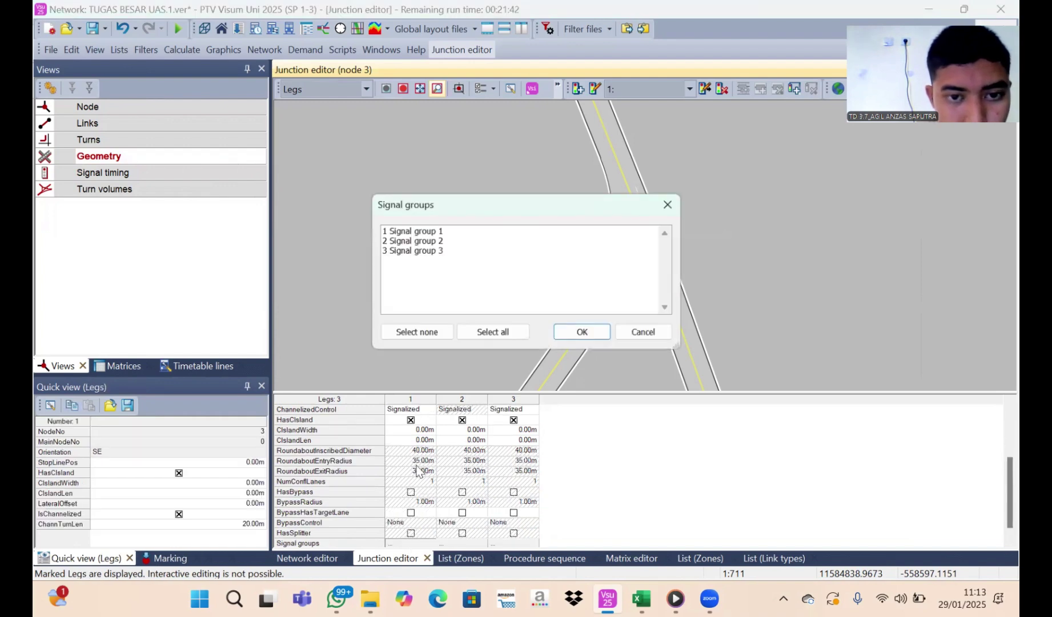
{"action": "left_click", "coordinate": [434, 231]}
{"action": "left_click", "coordinate": [560, 333]}
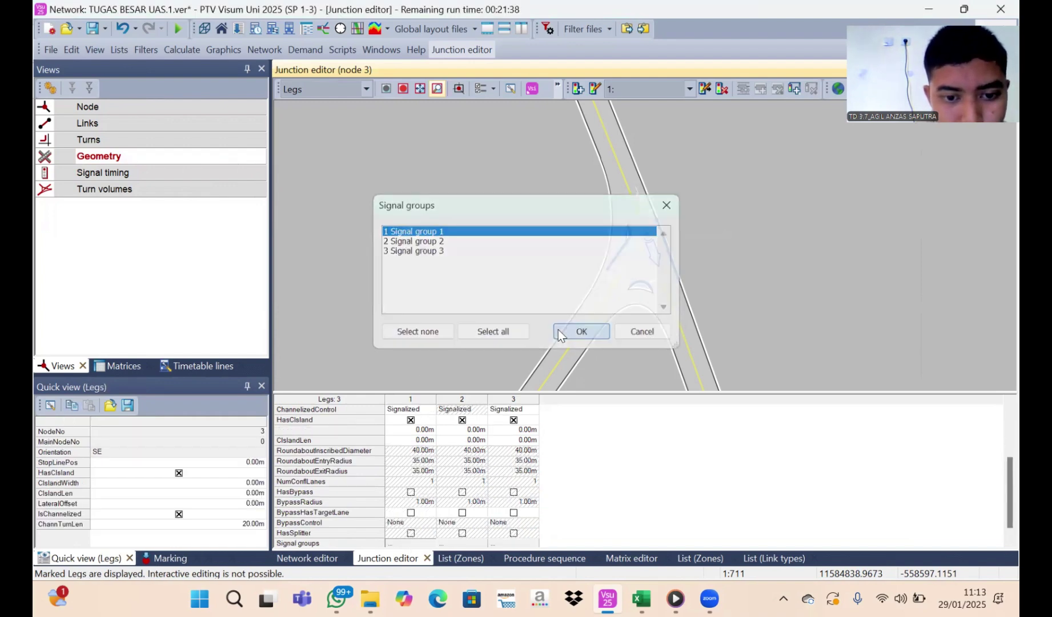
Assign signal group 2 to the northwest leg and signal group 3 to the southwest leg
{"action": "left_click", "coordinate": [473, 542]}
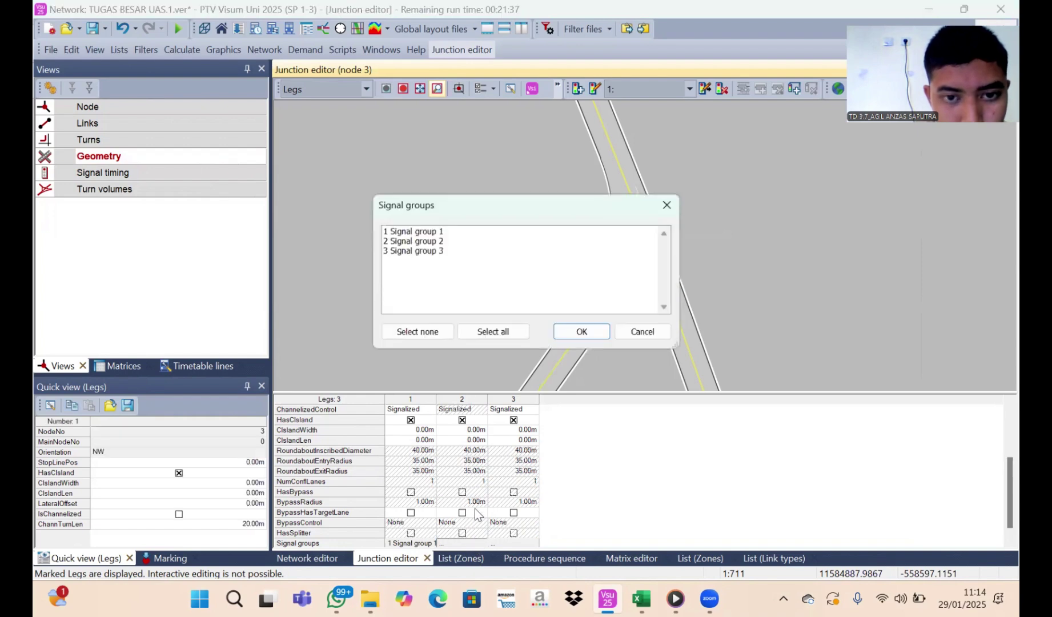
{"action": "left_click", "coordinate": [456, 243]}
{"action": "left_click", "coordinate": [571, 333]}
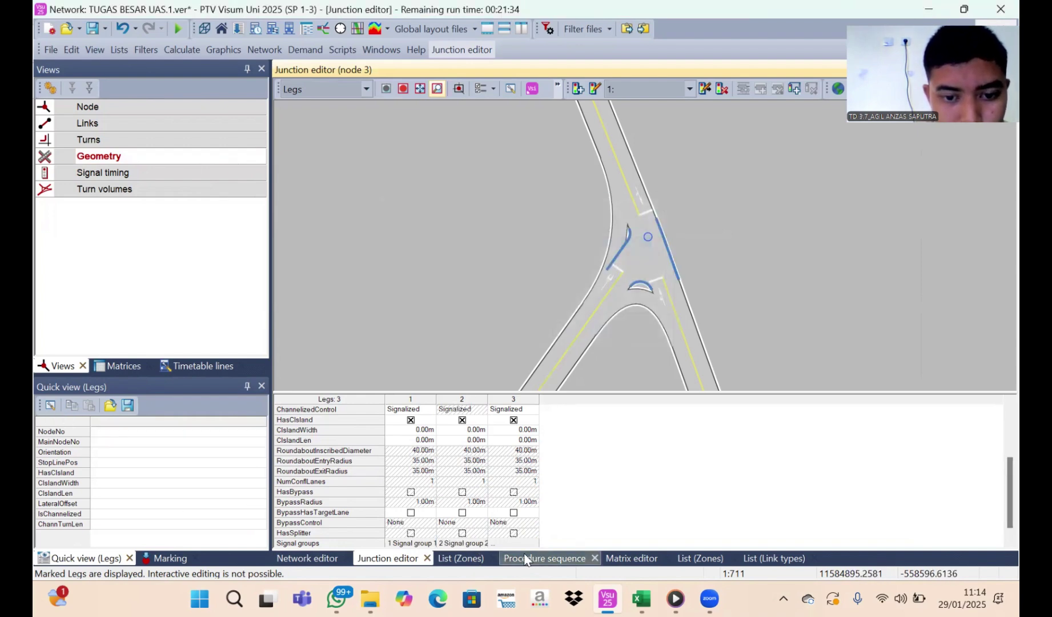
{"action": "left_click", "coordinate": [514, 542]}
{"action": "left_click", "coordinate": [430, 252]}
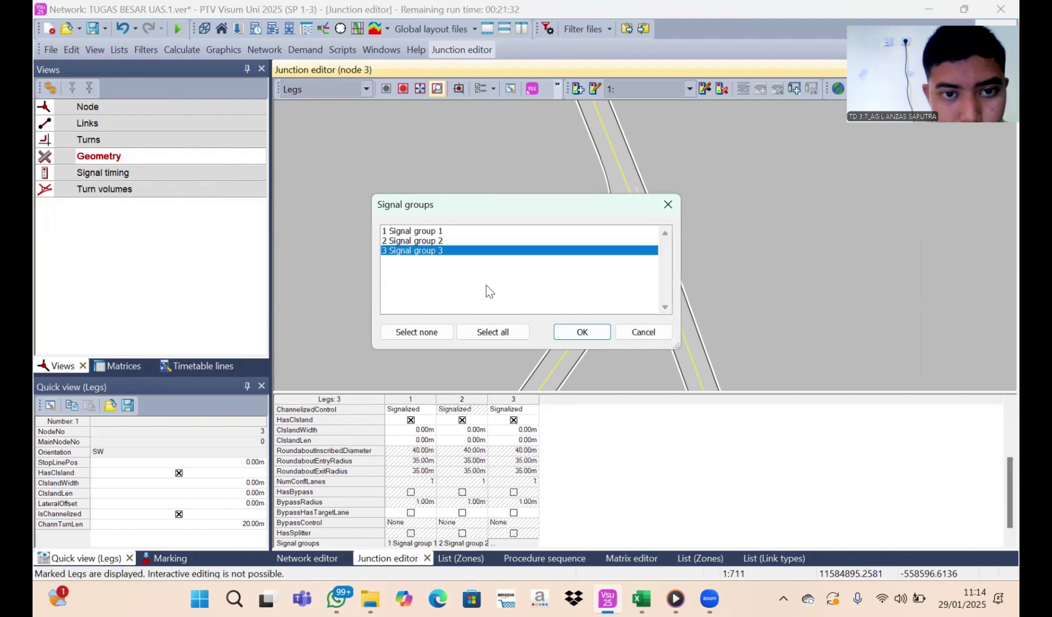
{"action": "left_click", "coordinate": [584, 333]}
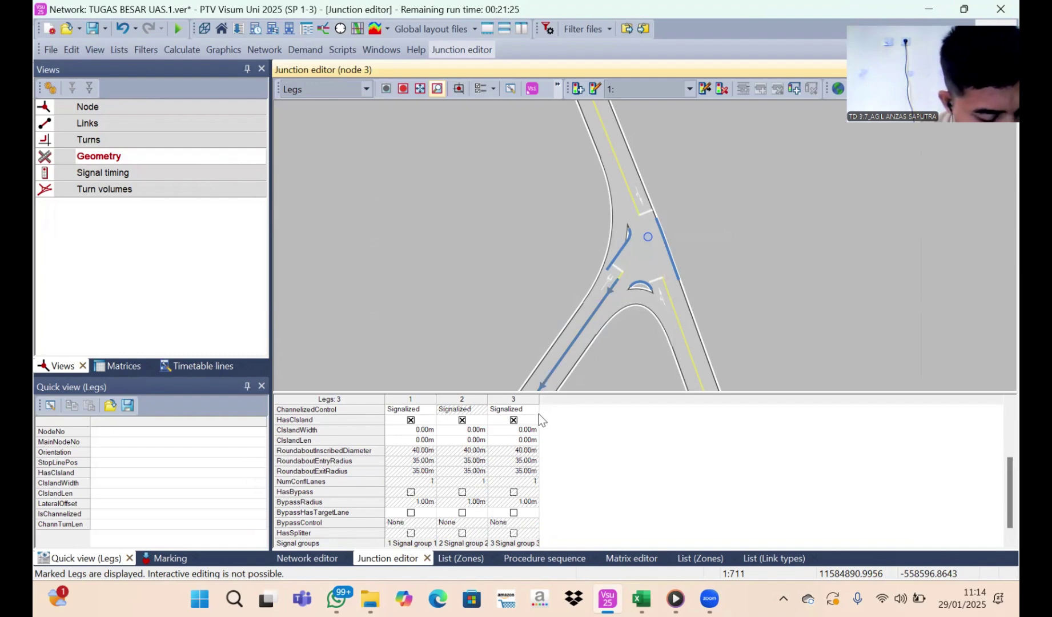
Display the turn volumes of junction SIMPANG A and look through its node attributes
{"action": "left_click", "coordinate": [216, 195]}
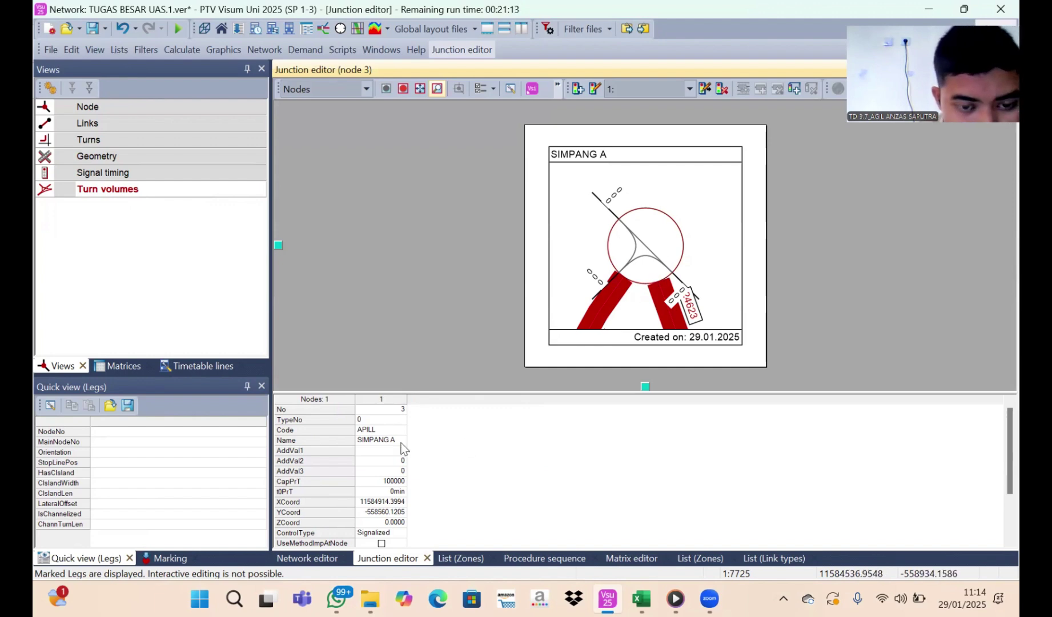
{"action": "scroll", "coordinate": [414, 487], "scroll_direction": "down", "scroll_amount": 1}
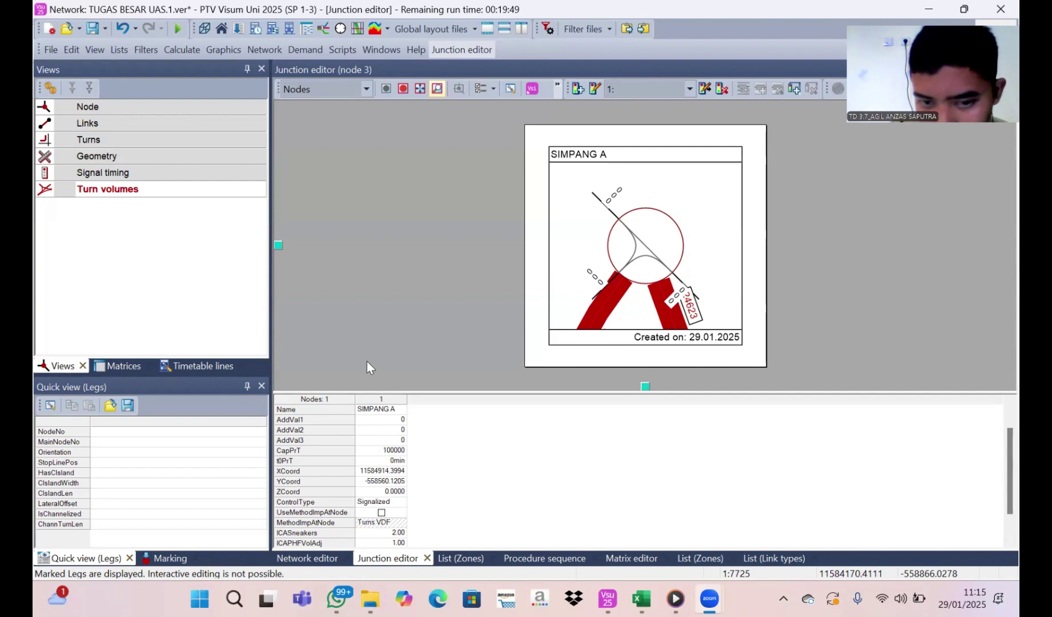
Return to the network map, select node 26 in the blue zone, and open it in the junction editor
{"action": "left_click", "coordinate": [325, 560]}
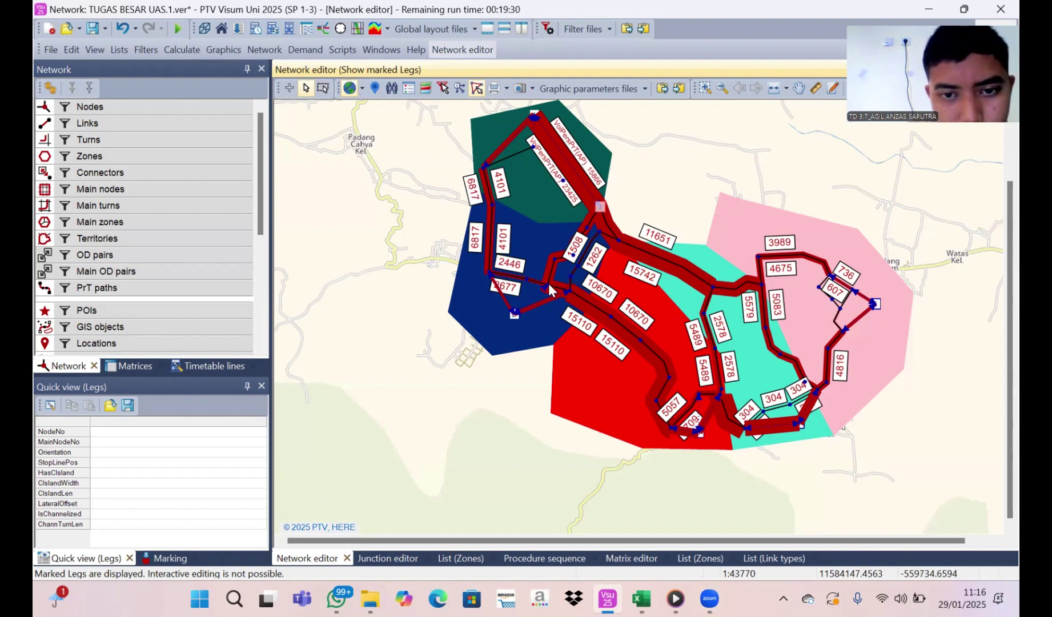
{"action": "left_click", "coordinate": [169, 107]}
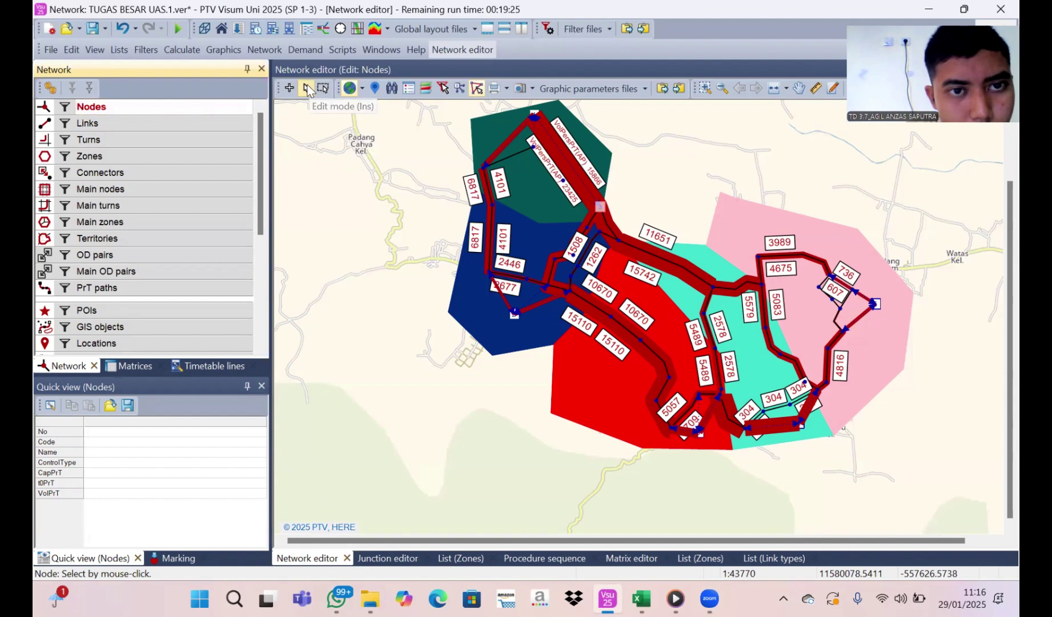
{"action": "left_click", "coordinate": [547, 284]}
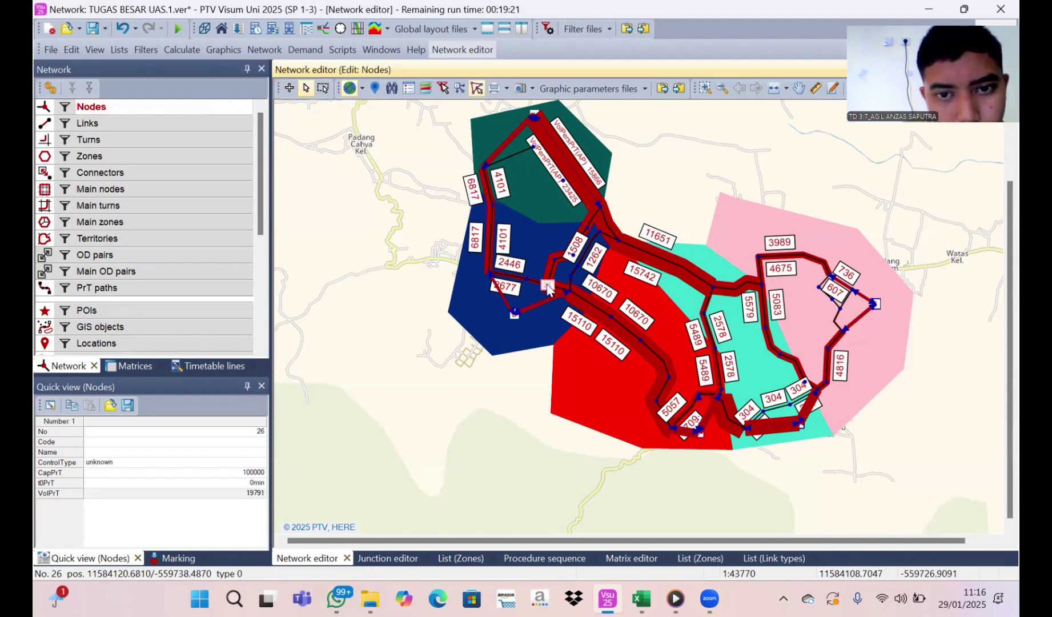
{"action": "double_click", "coordinate": [547, 285]}
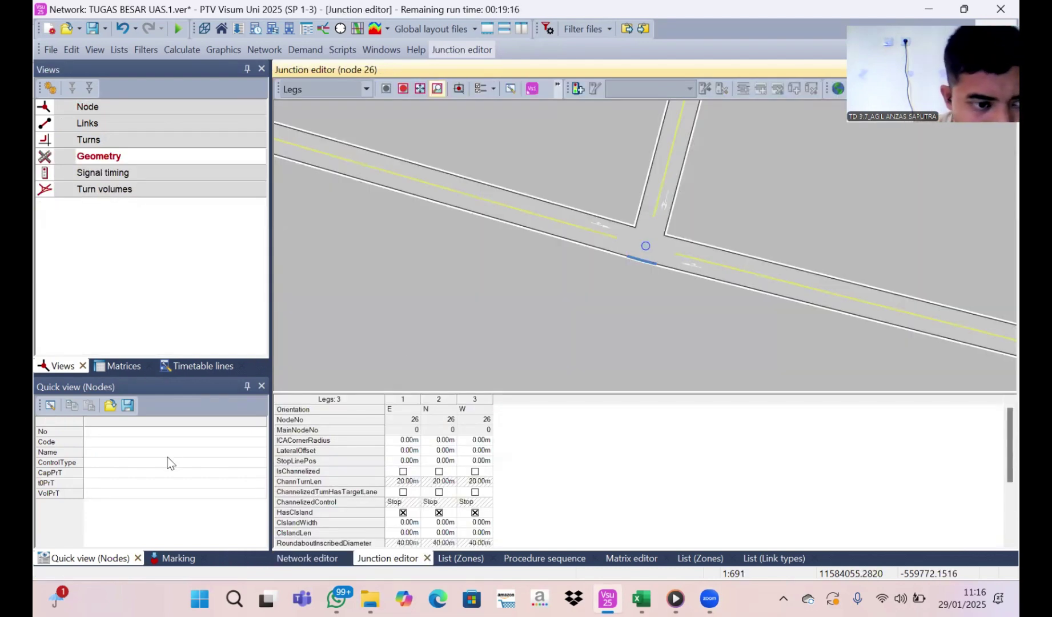
{"action": "left_click", "coordinate": [181, 432]}
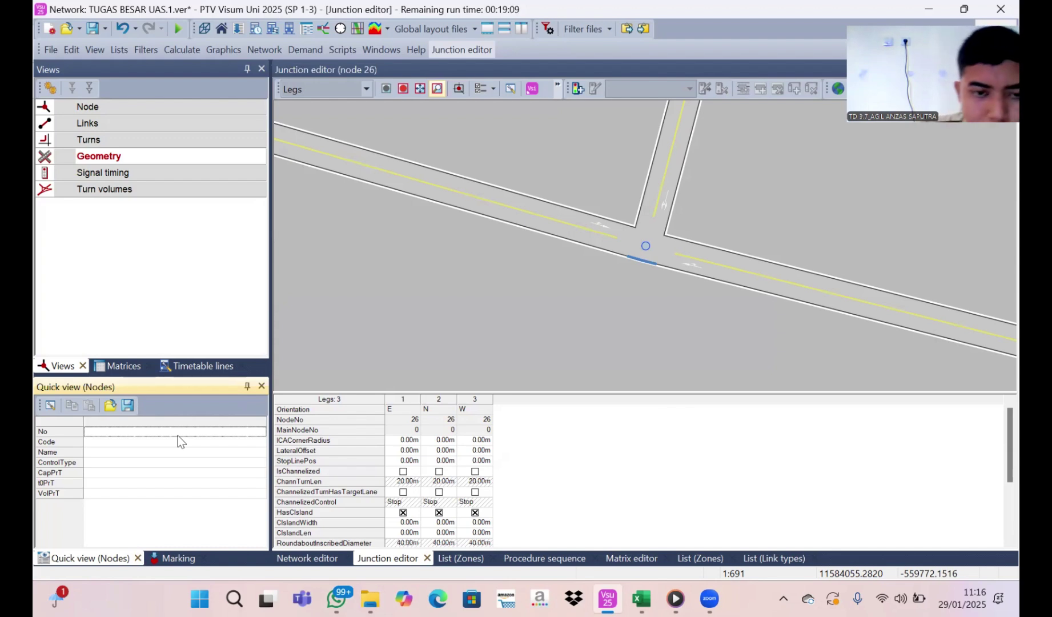
{"action": "type", "text": "T."}
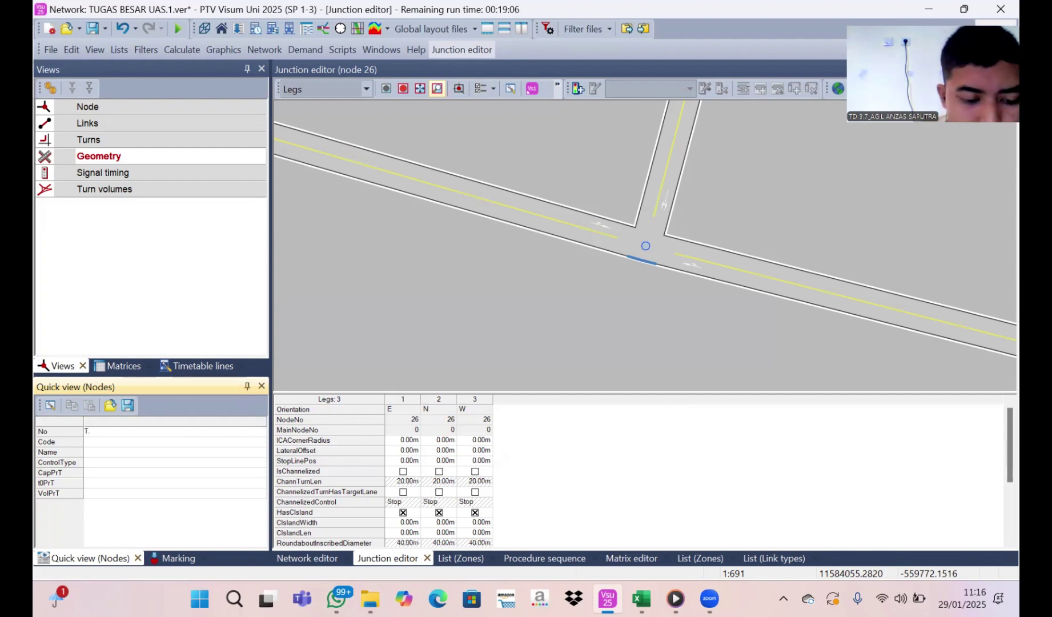
{"action": "type", "text": " APILL"}
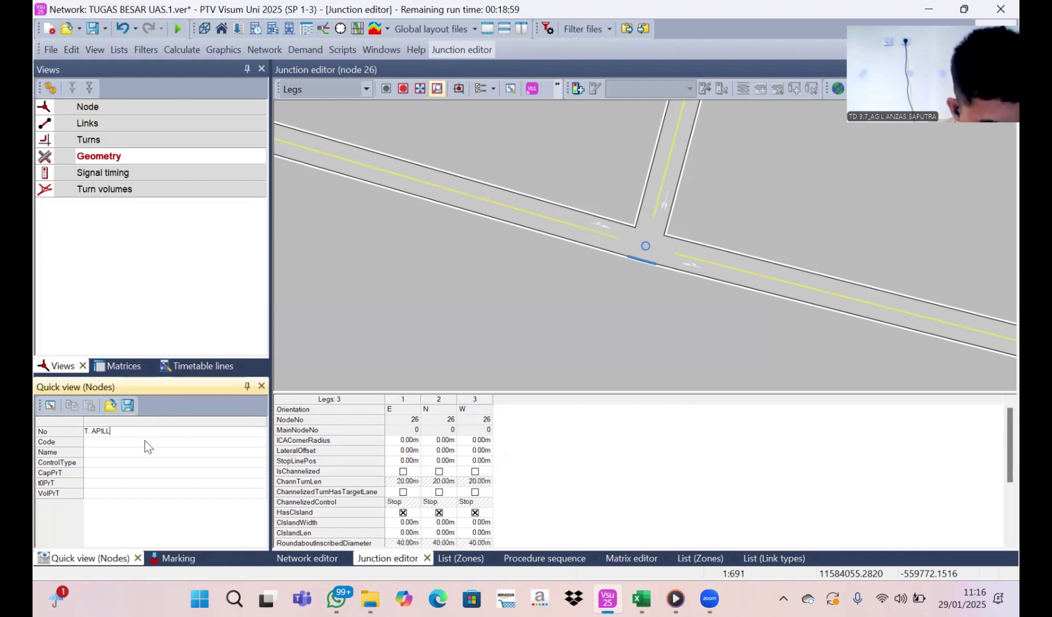
{"action": "key", "text": "ctrl+a"}
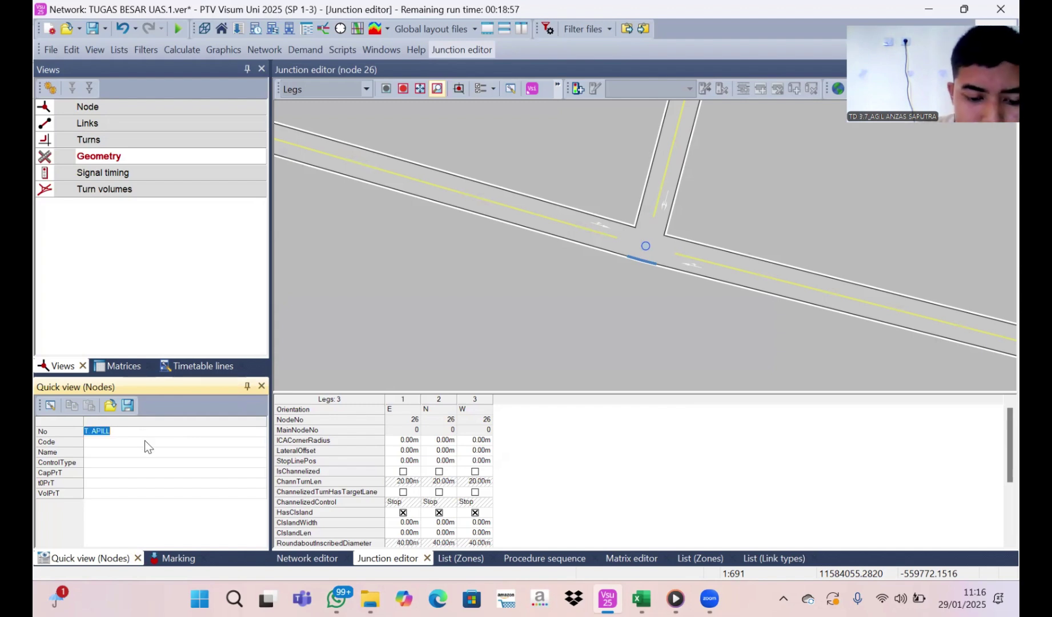
{"action": "key", "text": "BackSpace"}
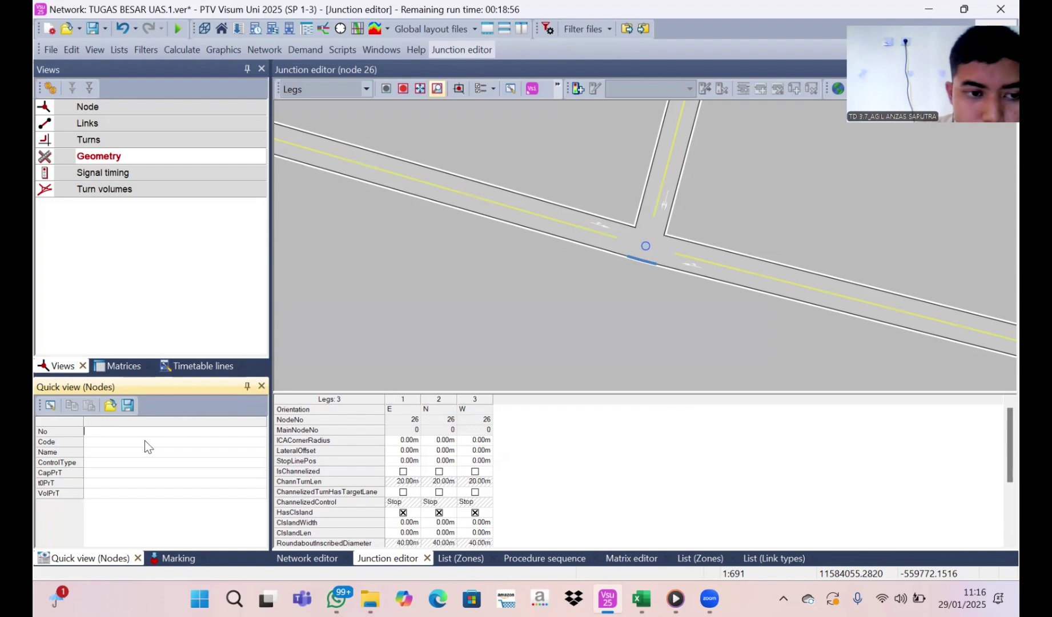
Try to enter the code T.APILL and the name SIMP B for node 26 in its quick view attributes
{"action": "left_click", "coordinate": [108, 441]}
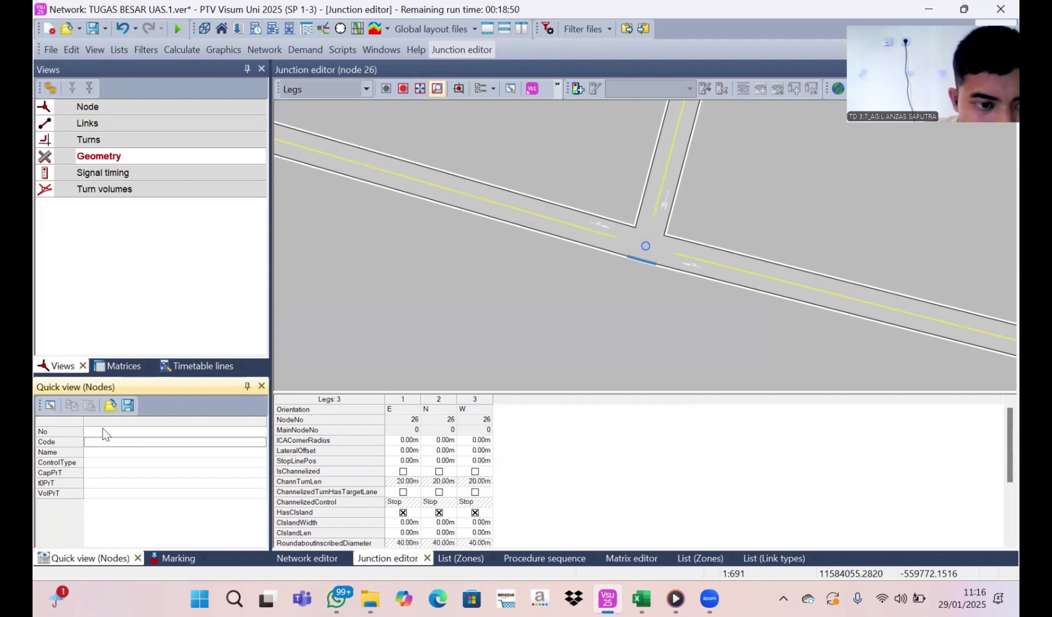
{"action": "left_click", "coordinate": [117, 443]}
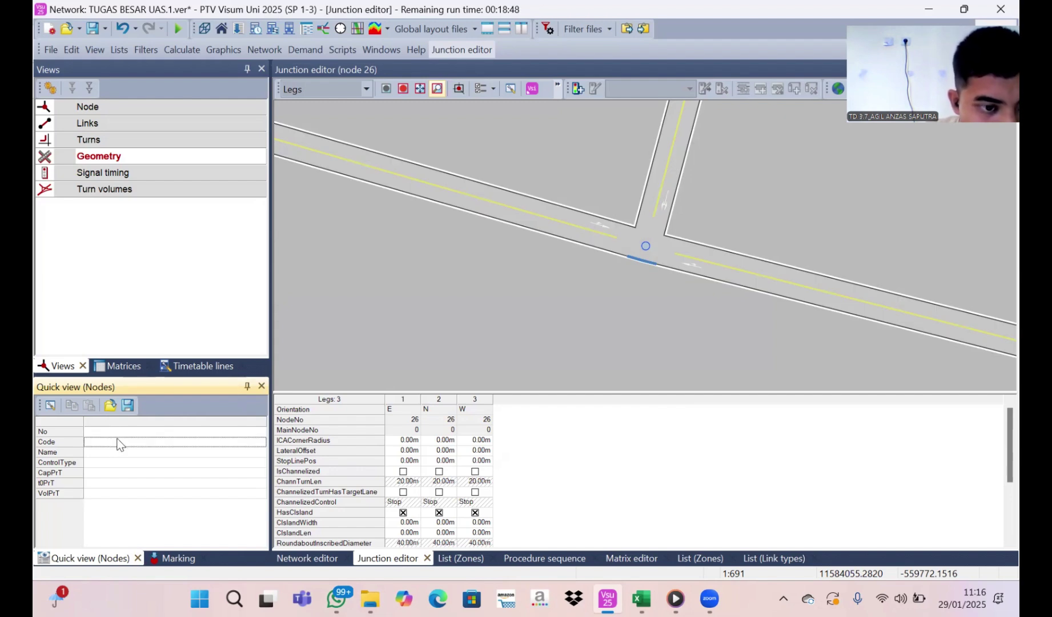
{"action": "type", "text": "T"}
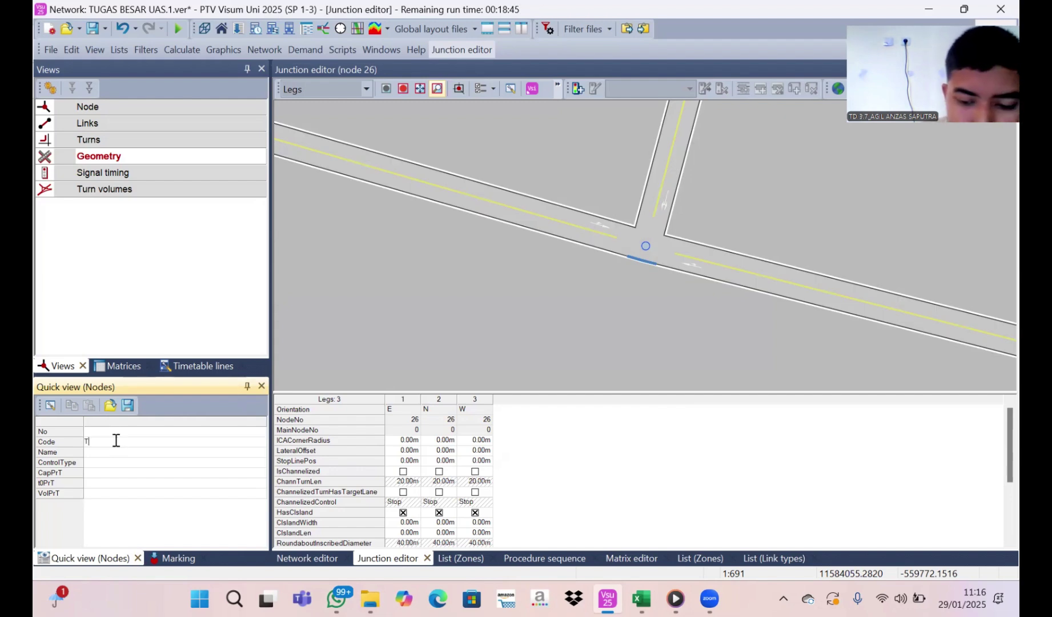
{"action": "type", "text": ".APILL"}
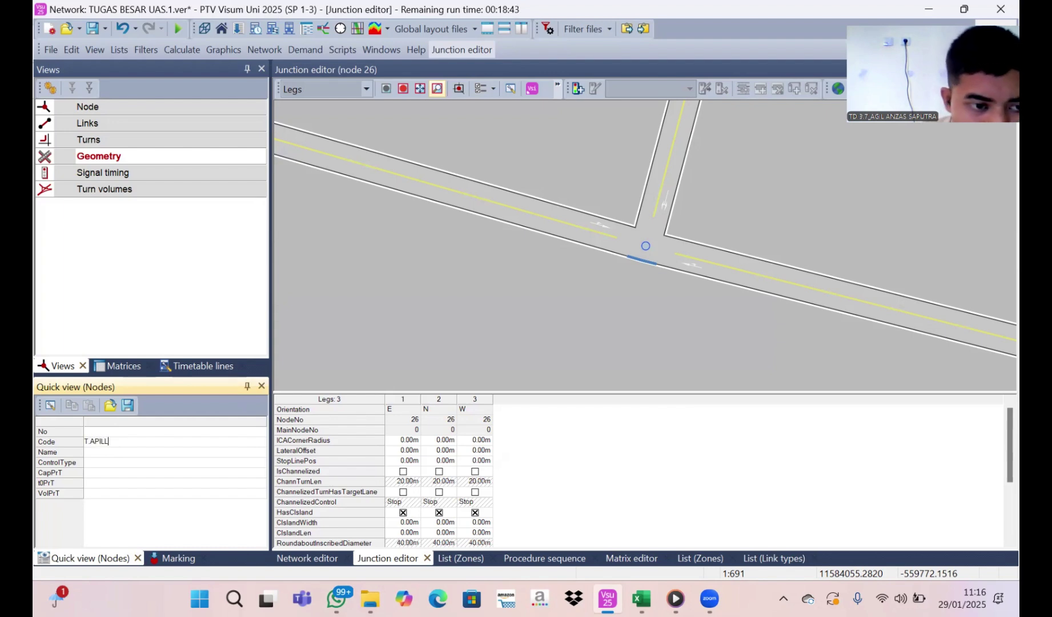
{"action": "left_click", "coordinate": [114, 452]}
{"action": "type", "text": "SIMP"}
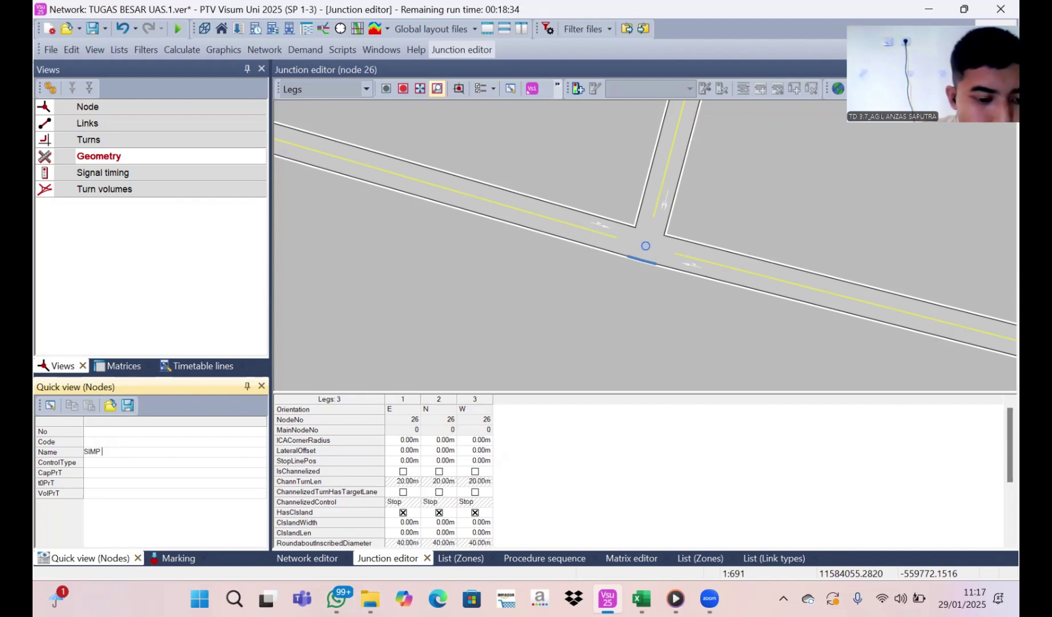
{"action": "type", "text": " E"}
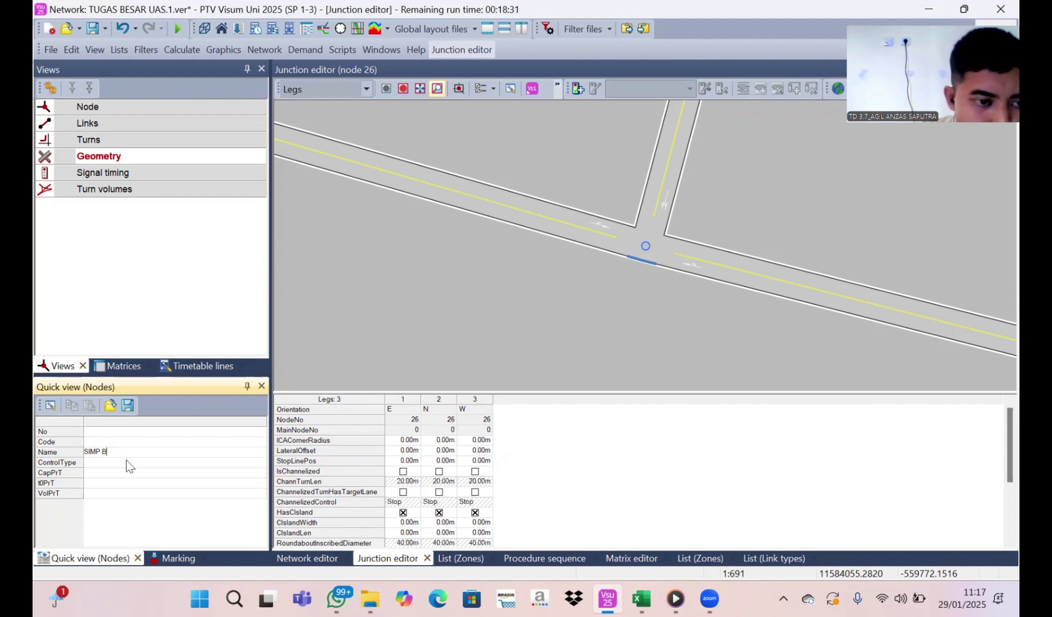
Try again to enter node 26's quick view attributes, with code T.APILL and name SIMPANG B
{"action": "left_click", "coordinate": [105, 443]}
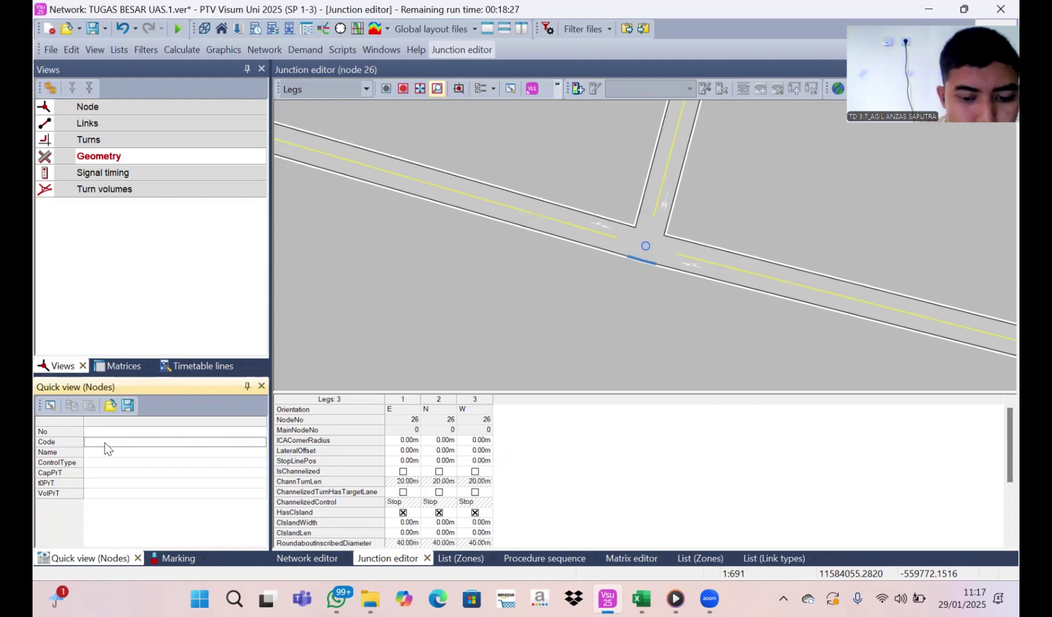
{"action": "type", "text": "T. "}
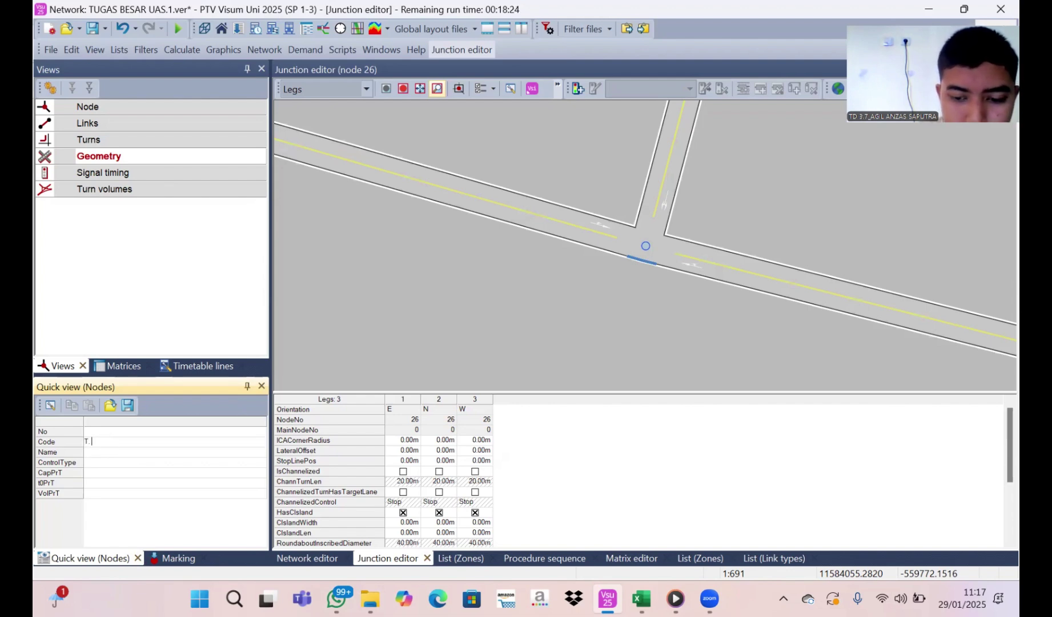
{"action": "type", "text": "APILL"}
{"action": "key", "text": "Return"}
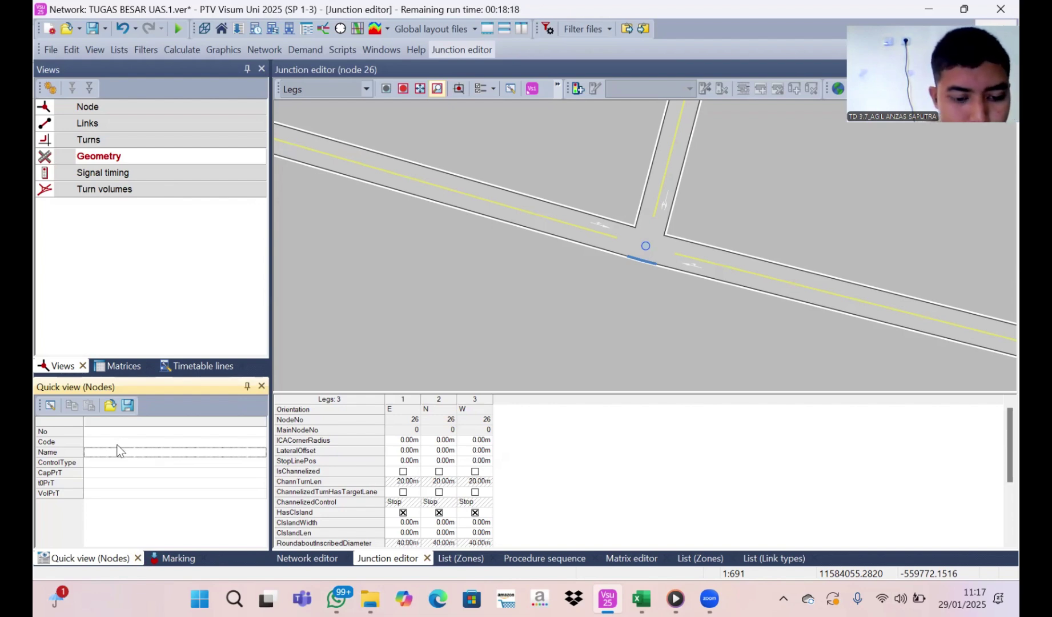
{"action": "type", "text": "SIMPANG B"}
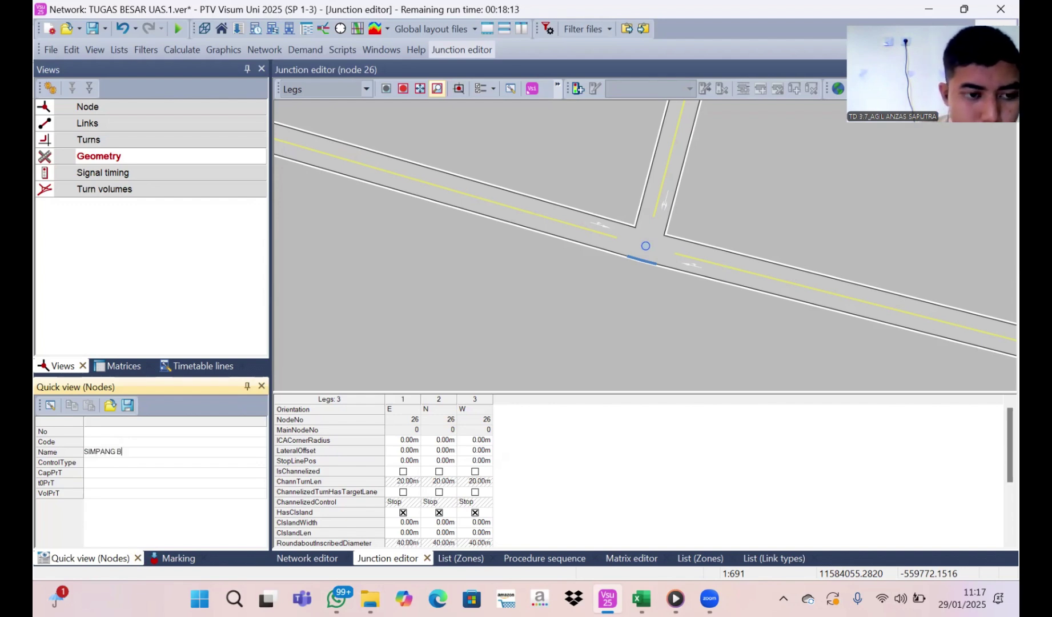
{"action": "key", "text": "Return"}
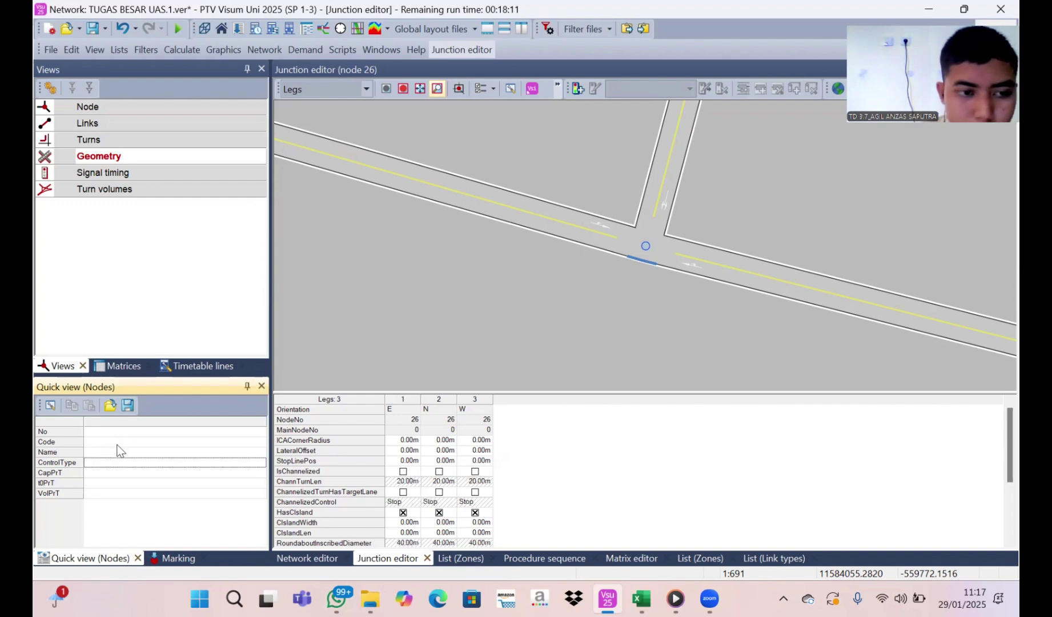
{"action": "left_click", "coordinate": [544, 424]}
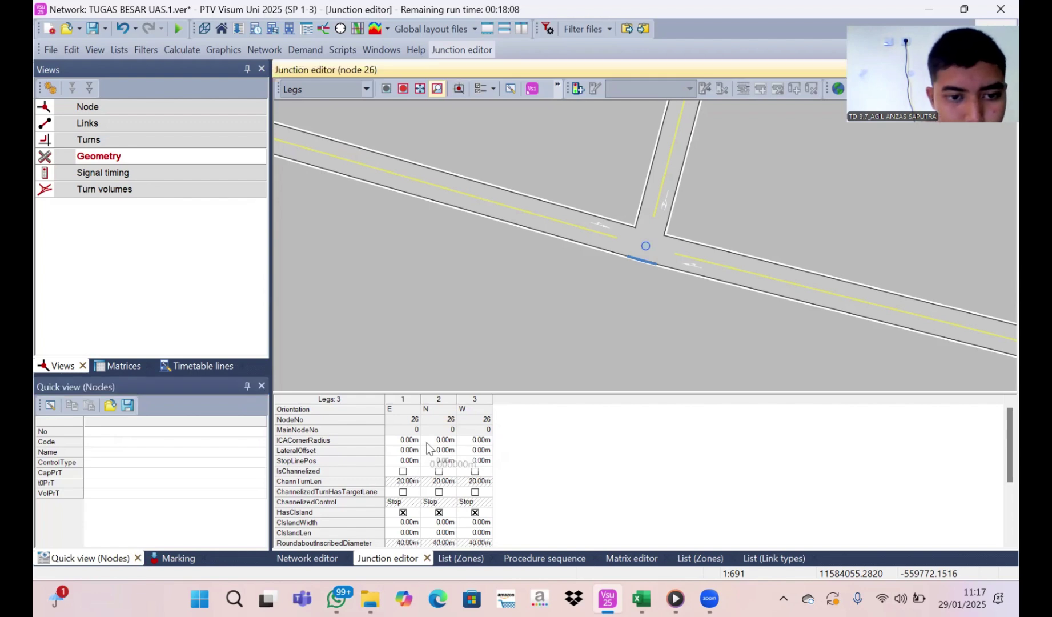
Try once more to set only the node's code to T.APILL in the quick view
{"action": "left_click", "coordinate": [107, 443]}
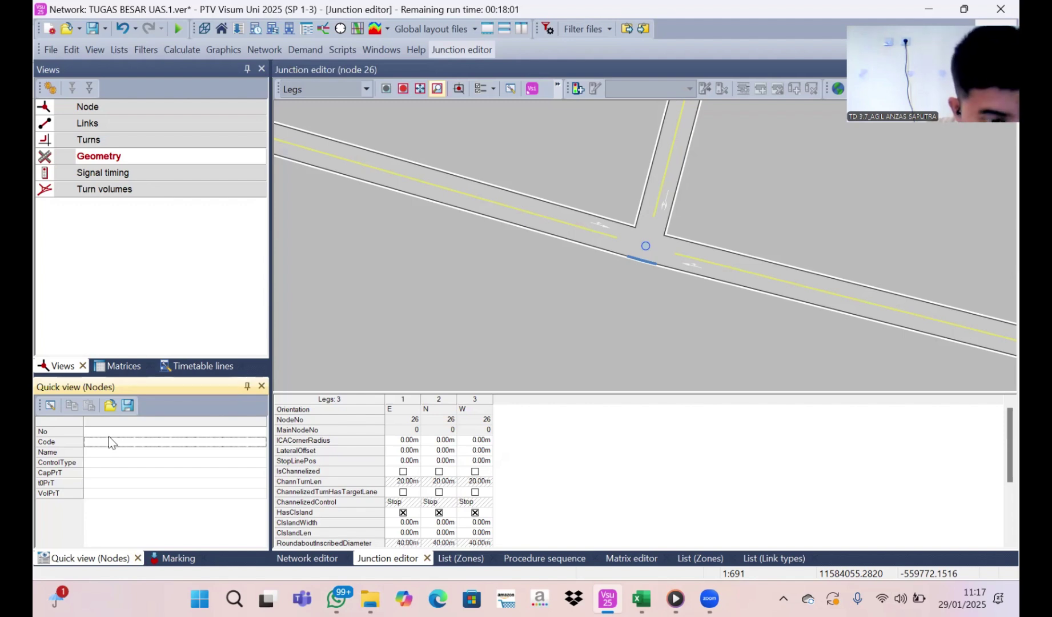
{"action": "type", "text": "T"}
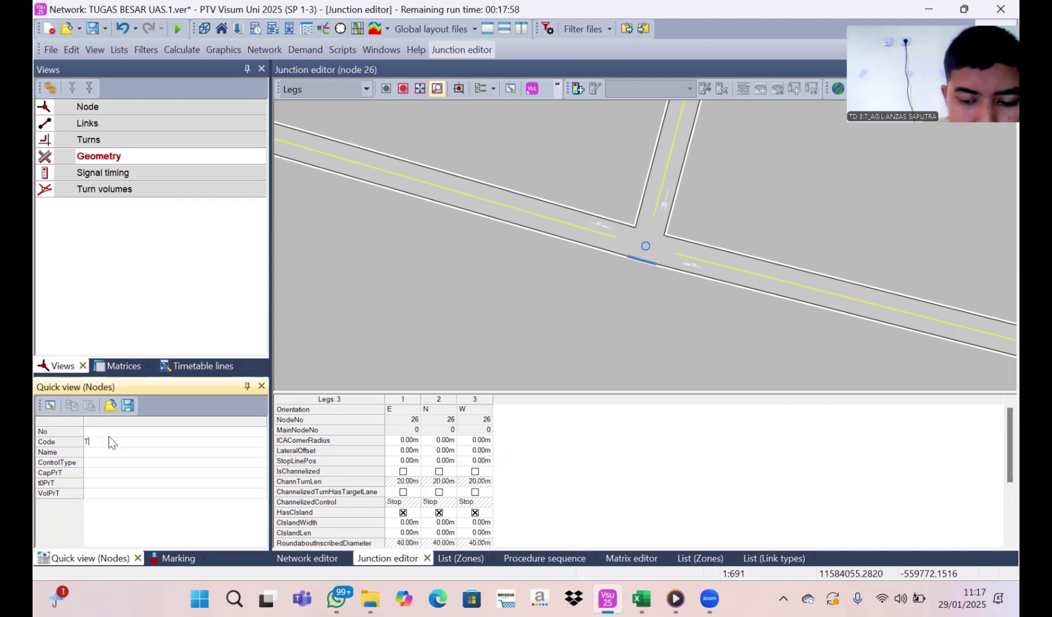
{"action": "type", "text": ".APILL"}
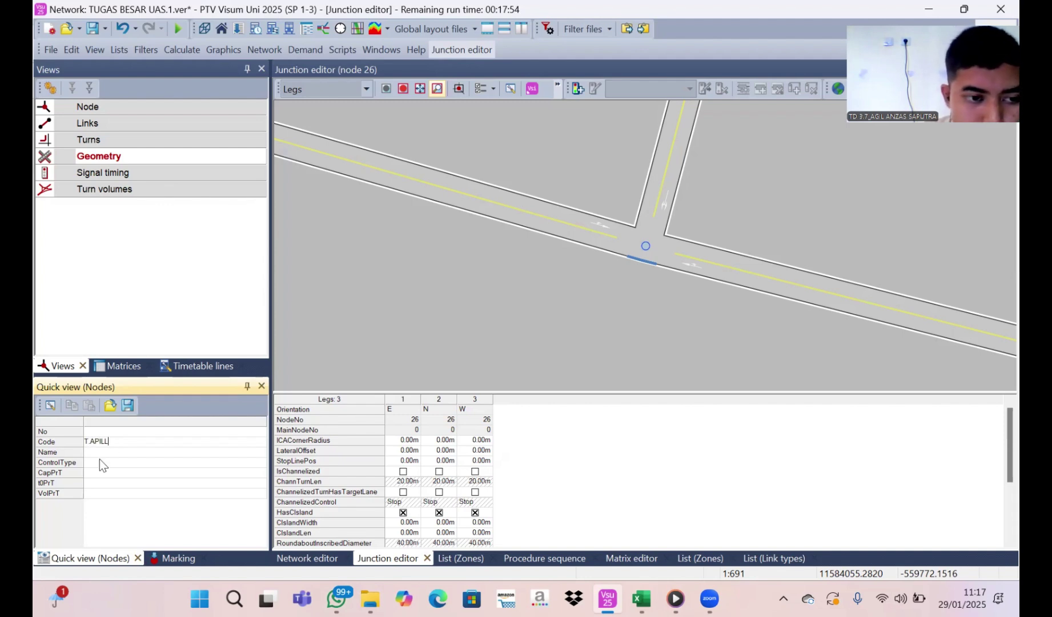
{"action": "left_click", "coordinate": [99, 451]}
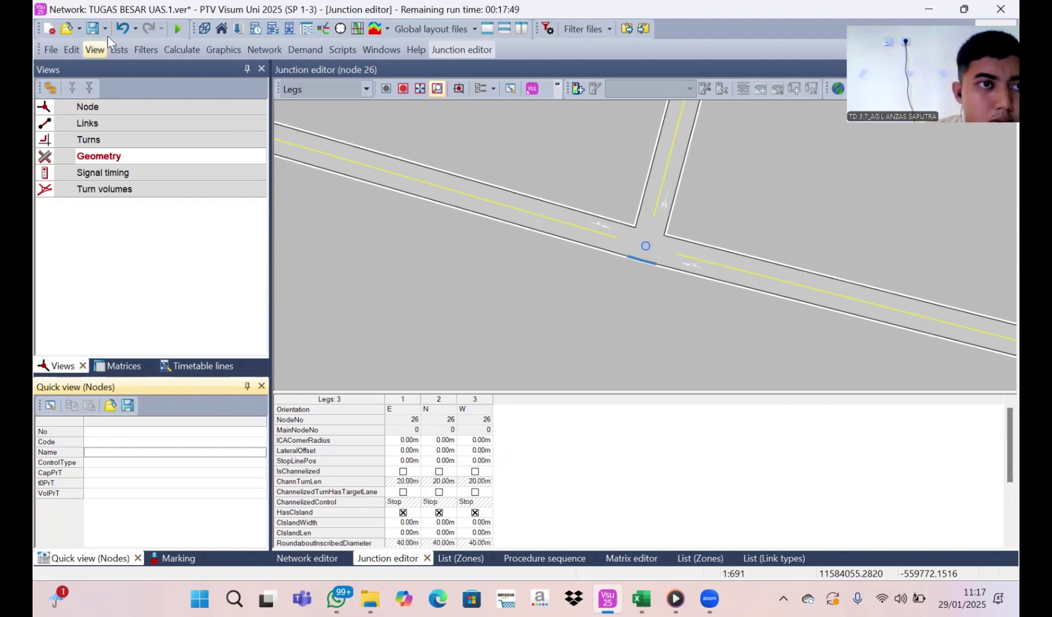
Show the node view of the junction and try to enter code T.APILL and name SMP B in the quick view
{"action": "left_click", "coordinate": [127, 106]}
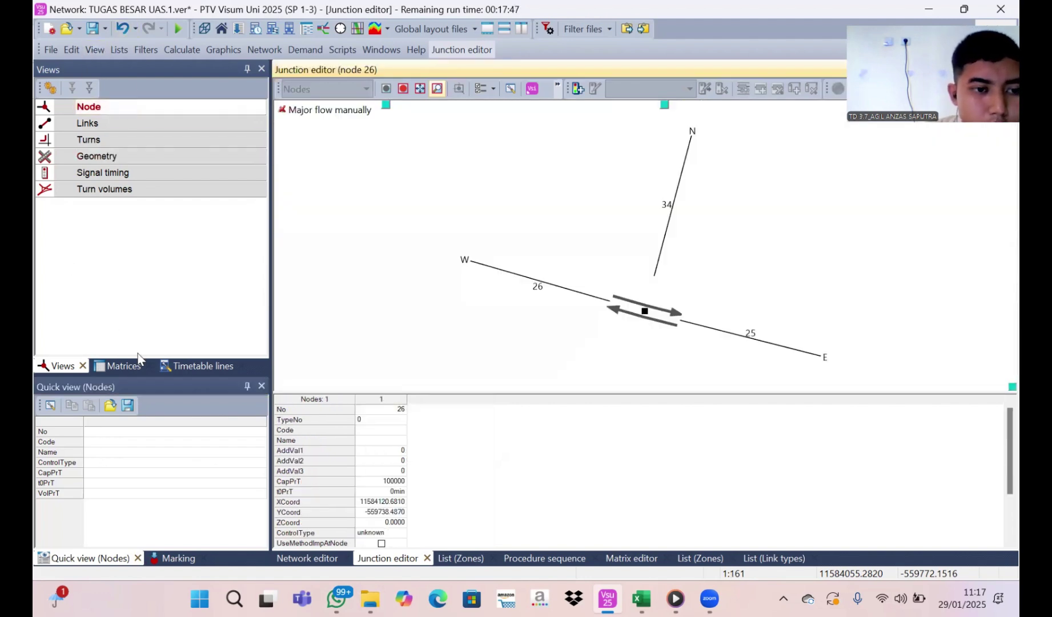
{"action": "left_click", "coordinate": [127, 438]}
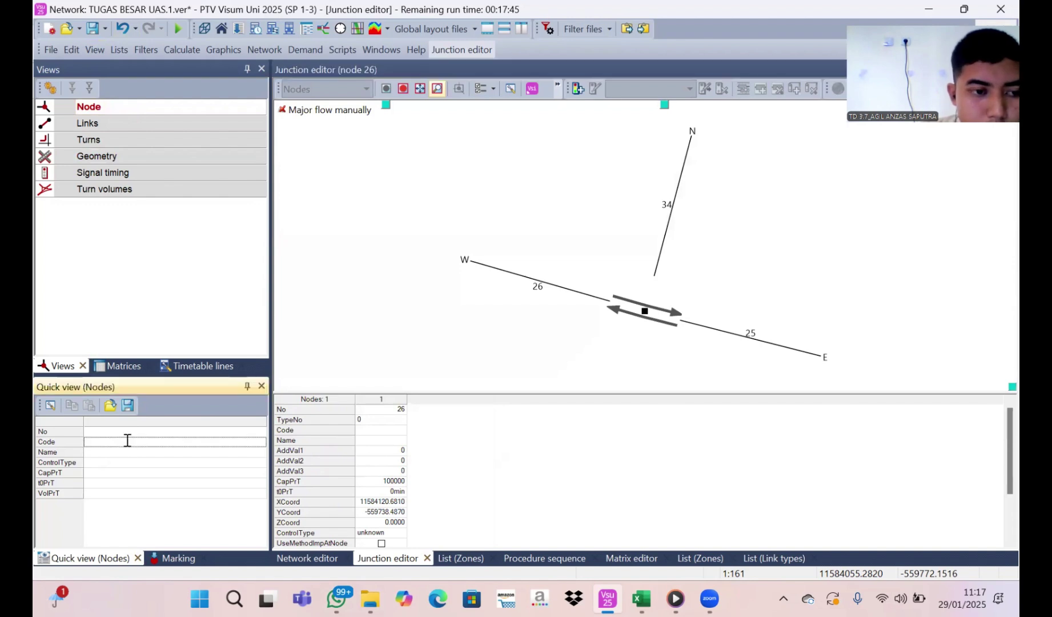
{"action": "type", "text": "T.APIL"}
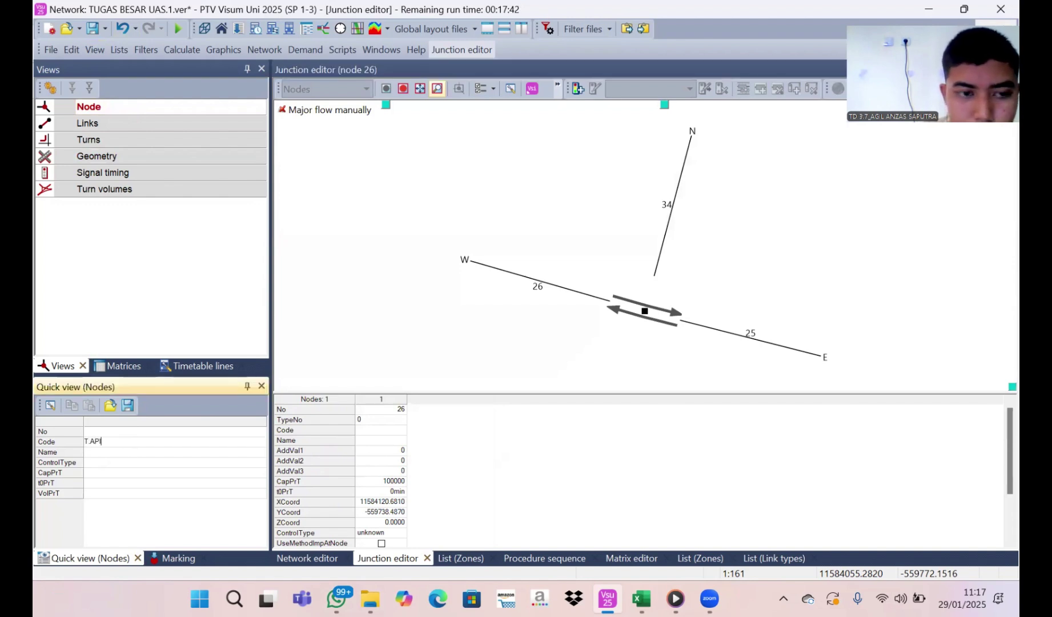
{"action": "type", "text": "L"}
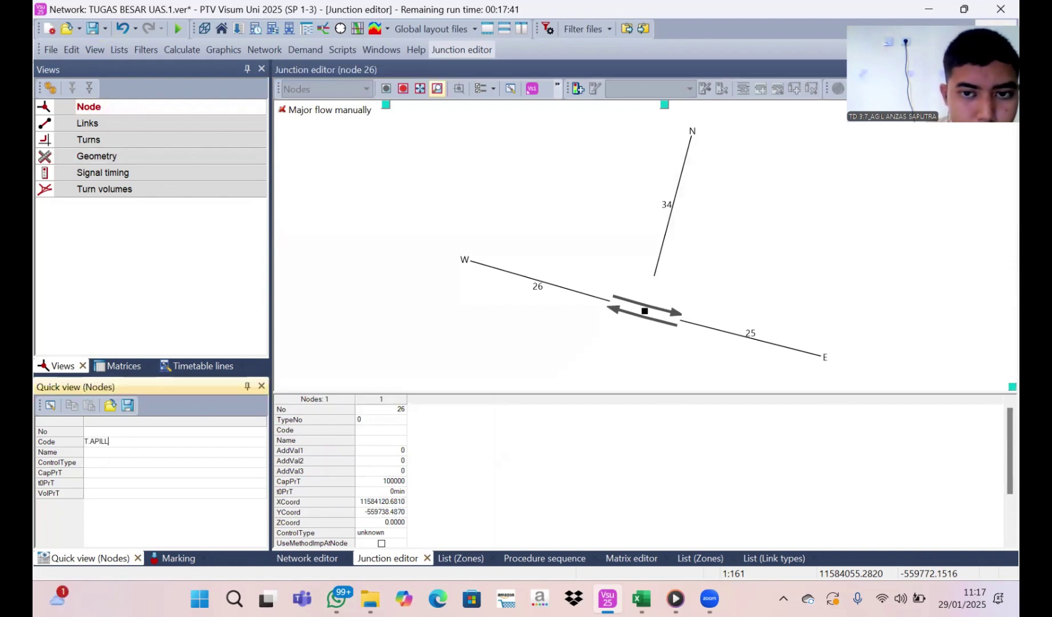
{"action": "left_click", "coordinate": [129, 449]}
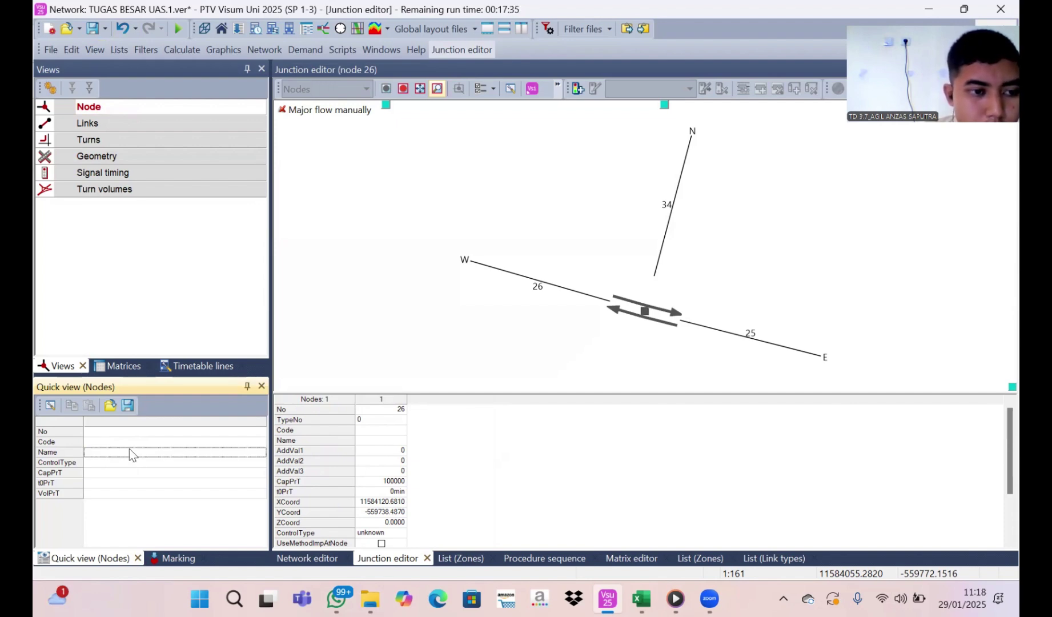
{"action": "type", "text": "SMP B"}
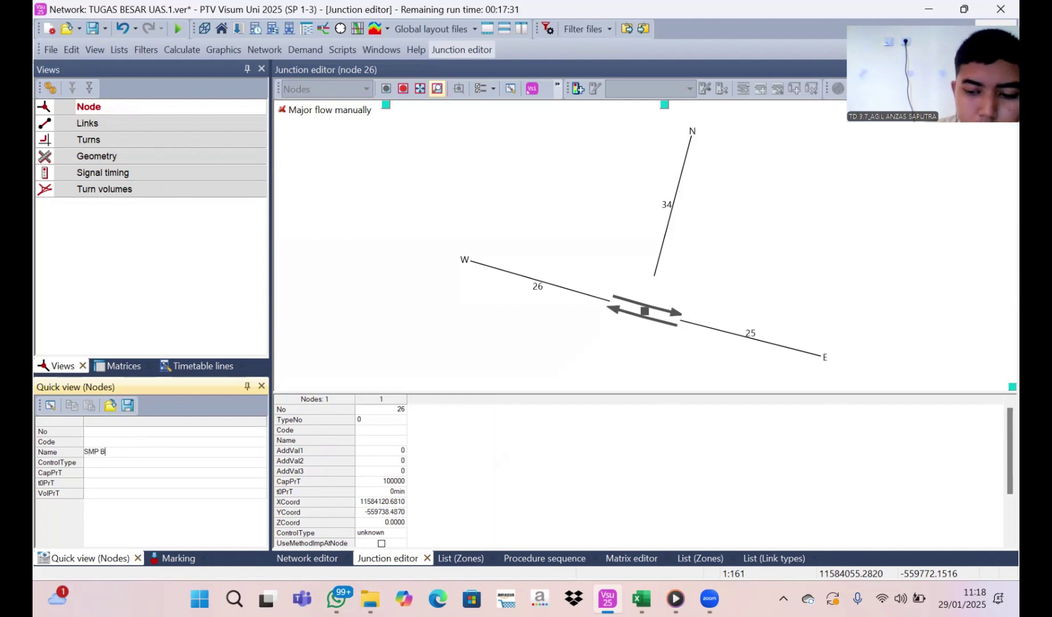
{"action": "key", "text": "Return"}
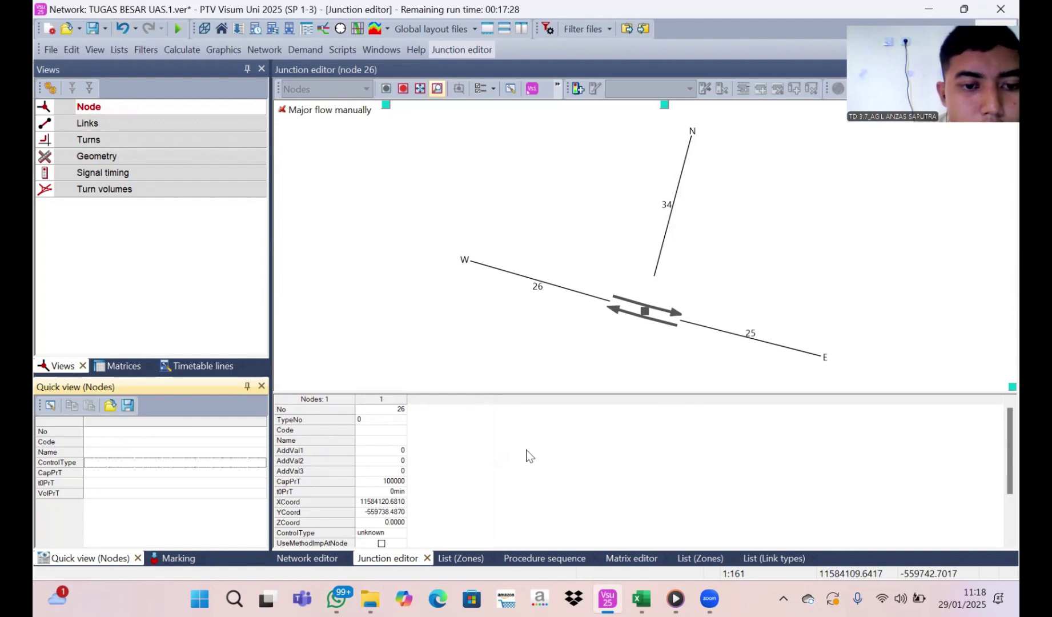
Undo the last change, return to the network map, and reopen node 26 in the junction editor's node view
{"action": "left_click", "coordinate": [370, 307]}
{"action": "left_click", "coordinate": [121, 29]}
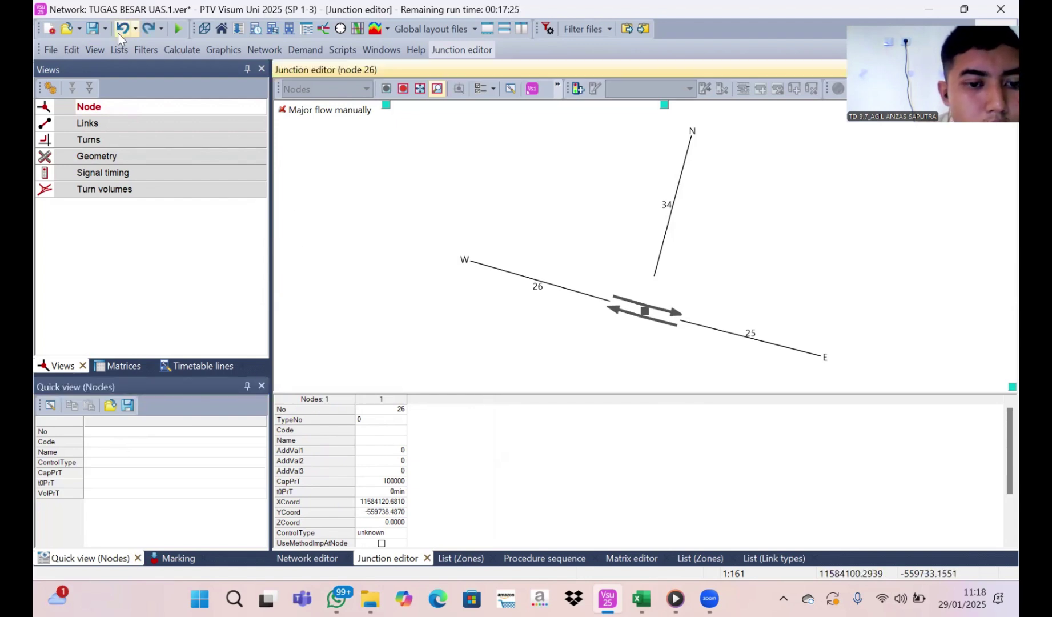
{"action": "left_click", "coordinate": [330, 560]}
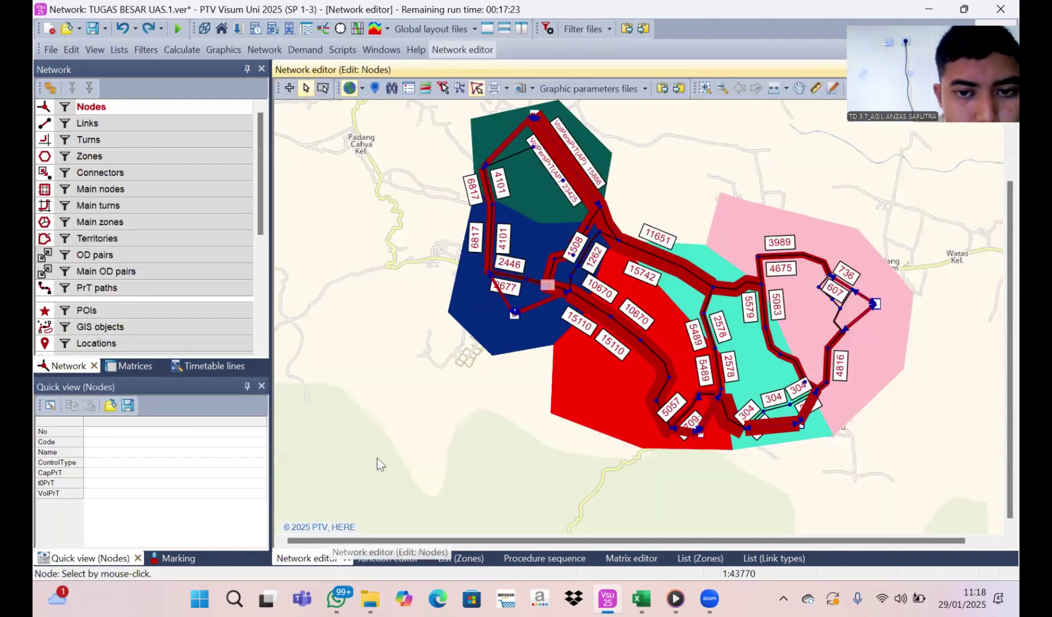
{"action": "double_click", "coordinate": [548, 290]}
{"action": "left_click", "coordinate": [176, 110]}
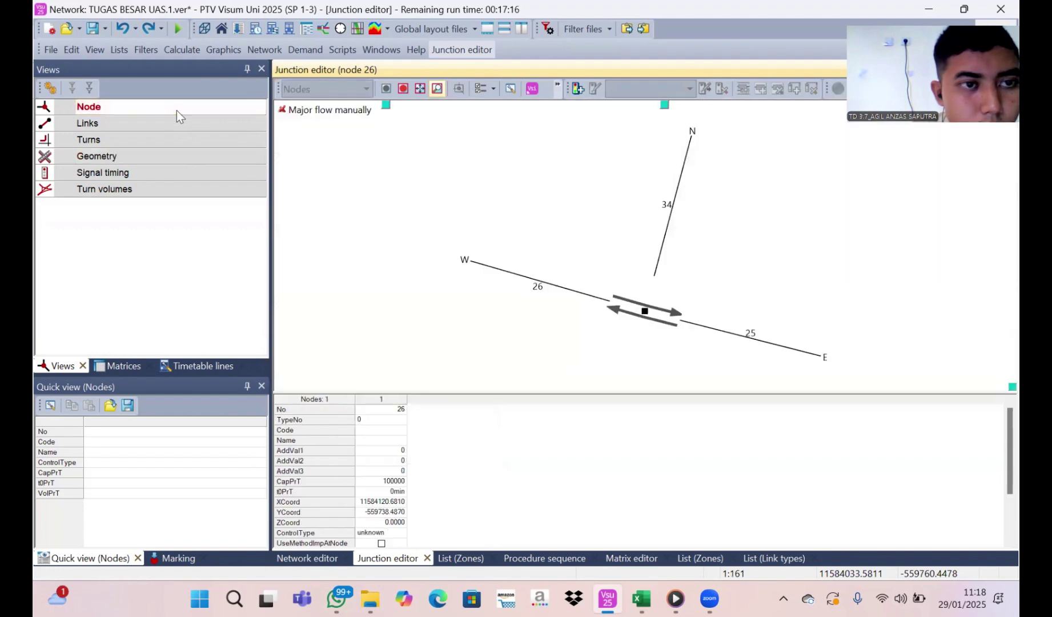
Try to enter the code T.APILL and the name SIMP B for the reopened node 26
{"action": "left_click", "coordinate": [113, 441]}
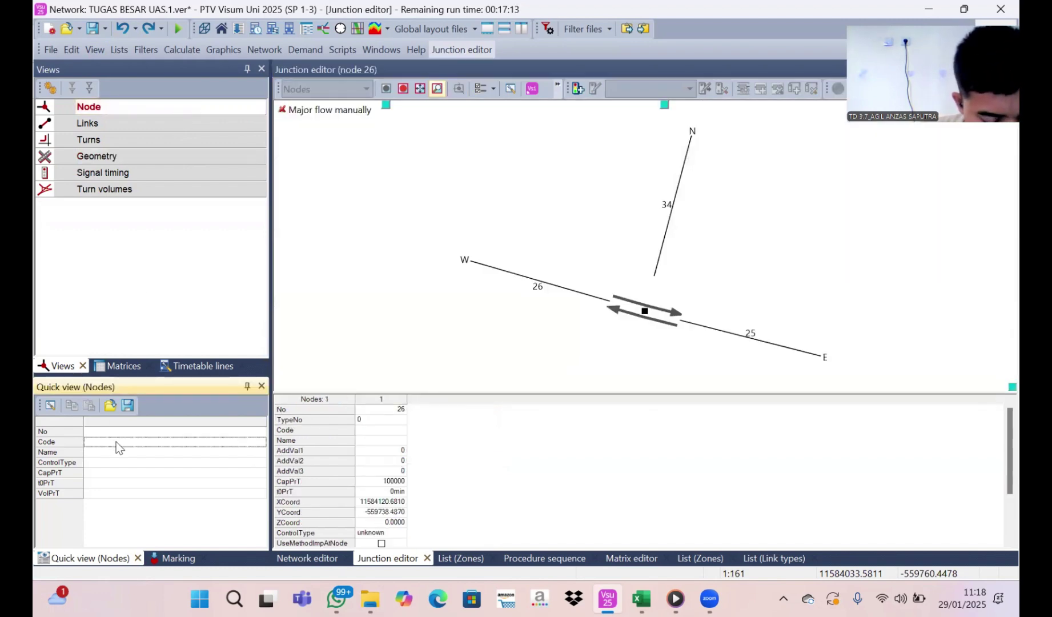
{"action": "type", "text": "T.A"}
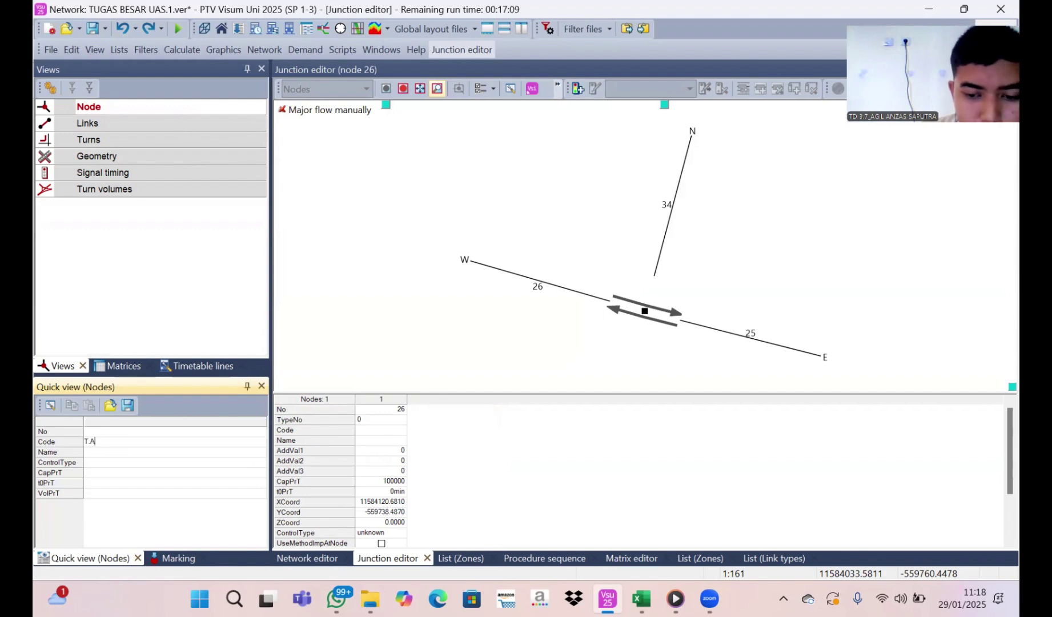
{"action": "type", "text": "PILL"}
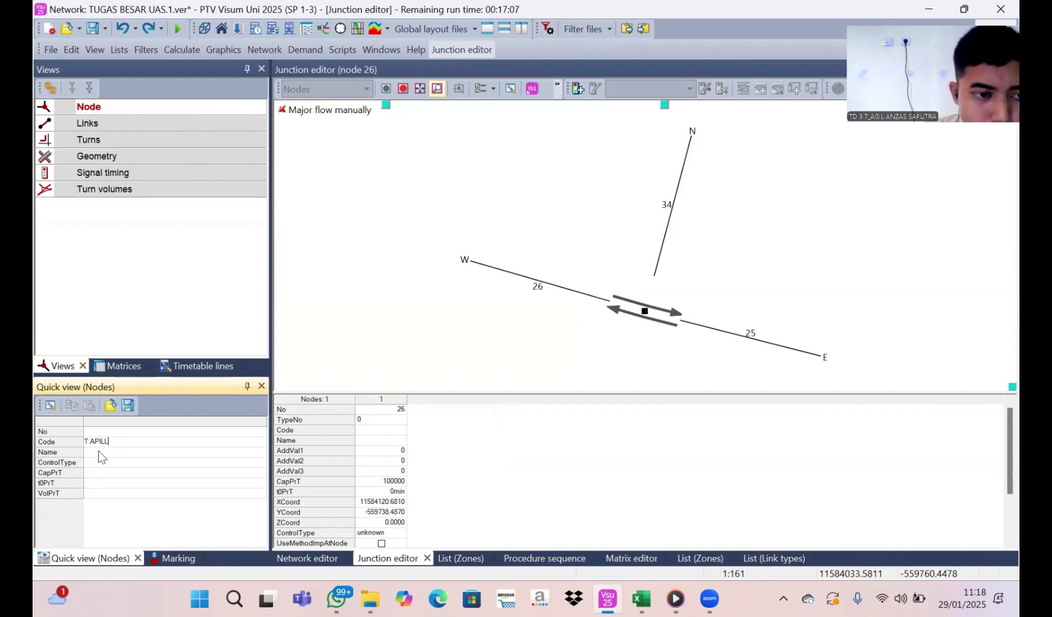
{"action": "left_click", "coordinate": [99, 451]}
{"action": "type", "text": "SIM"}
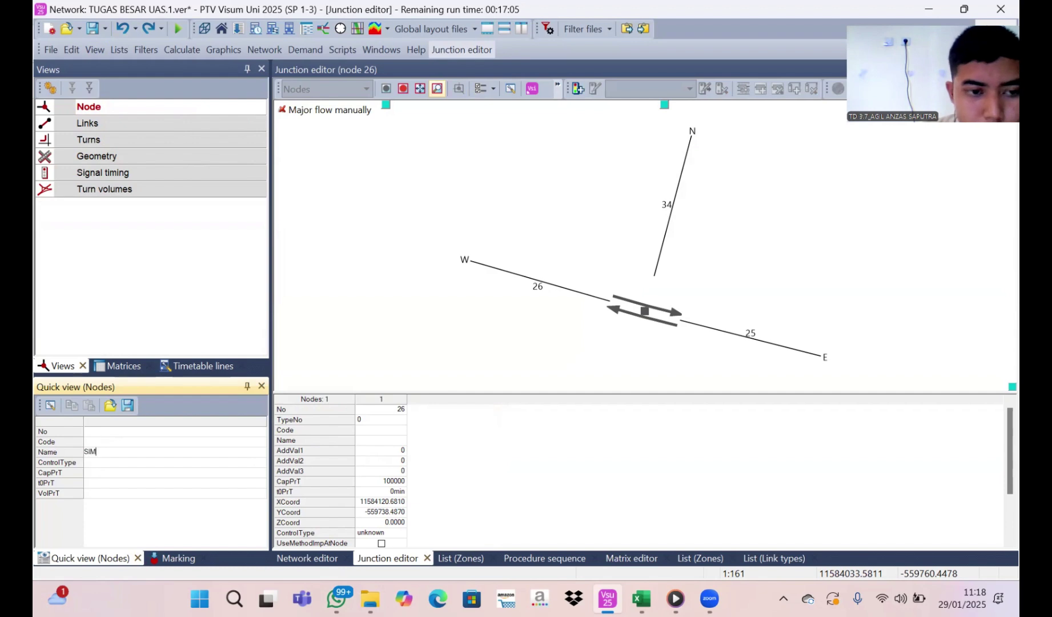
{"action": "type", "text": "P B"}
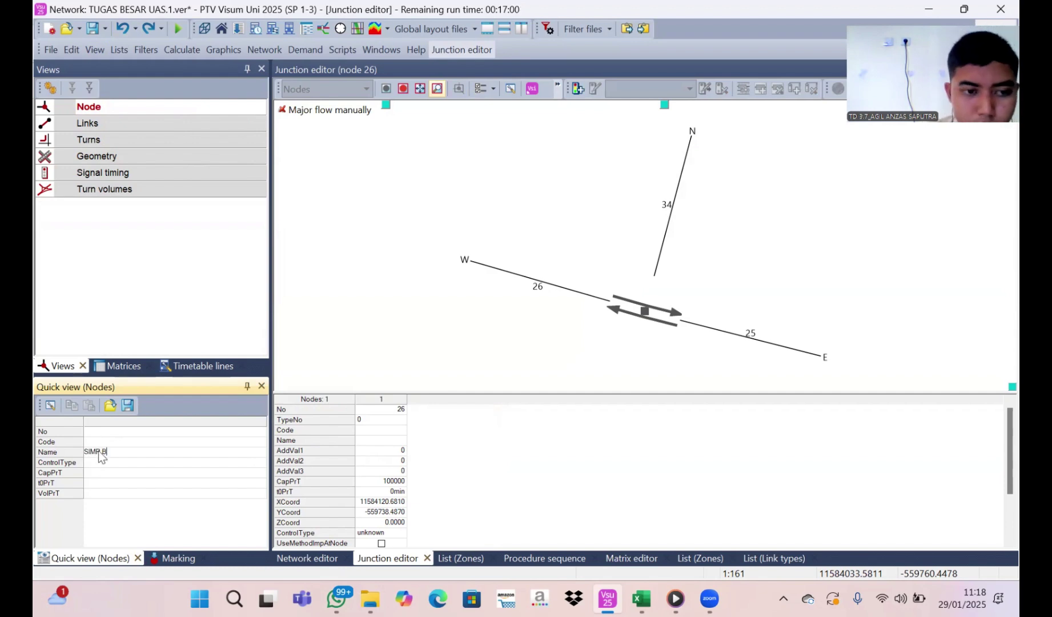
{"action": "key", "text": "Return"}
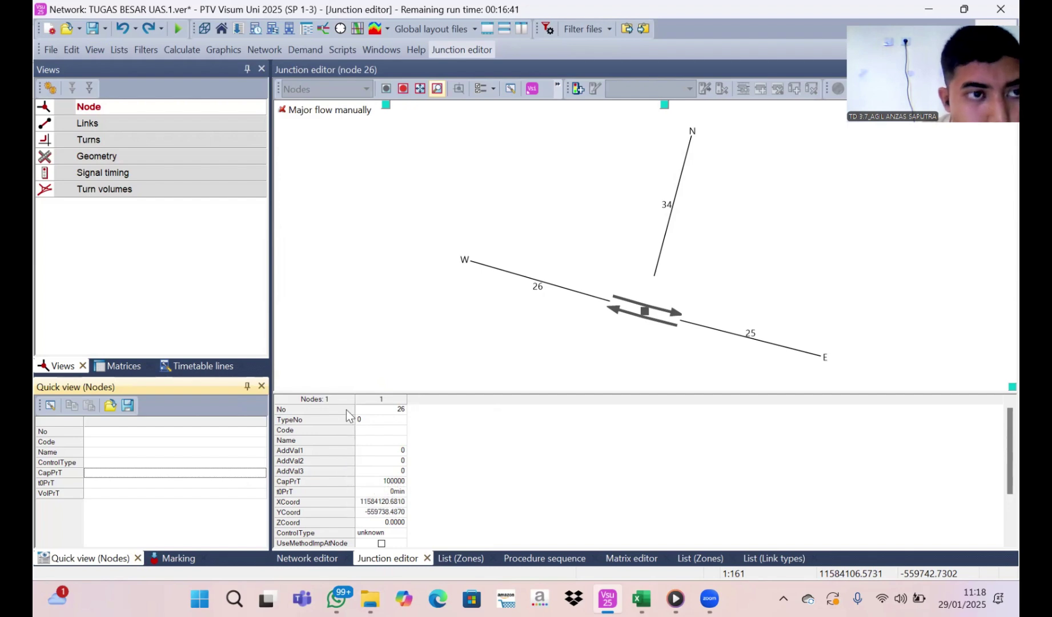
Enable manual major flow for node 26 and set its control type to Uncontrolled
{"action": "left_click", "coordinate": [354, 113]}
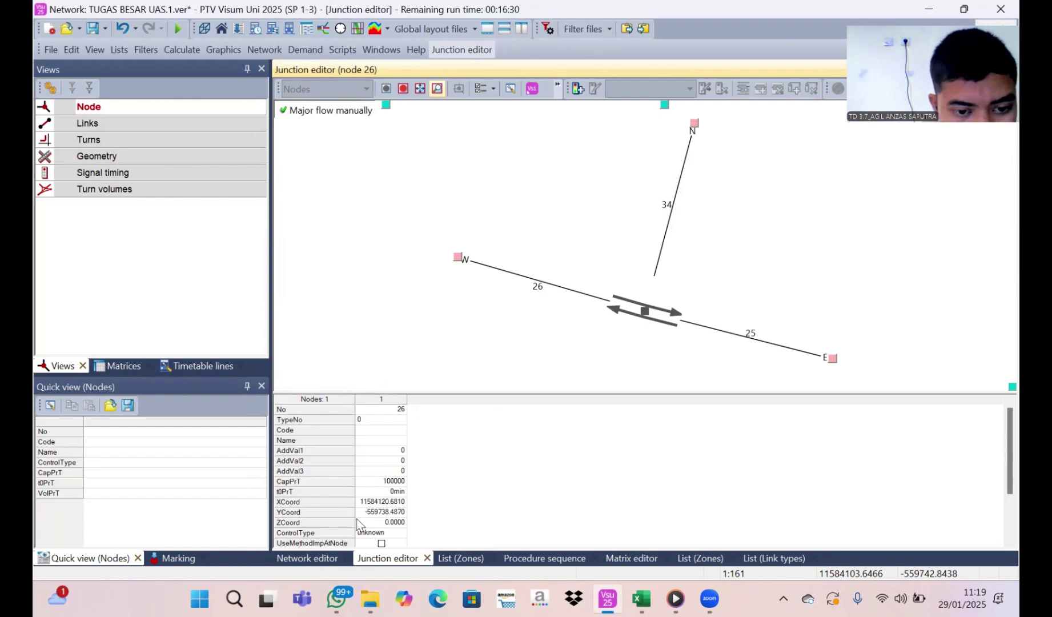
{"action": "left_click", "coordinate": [400, 532]}
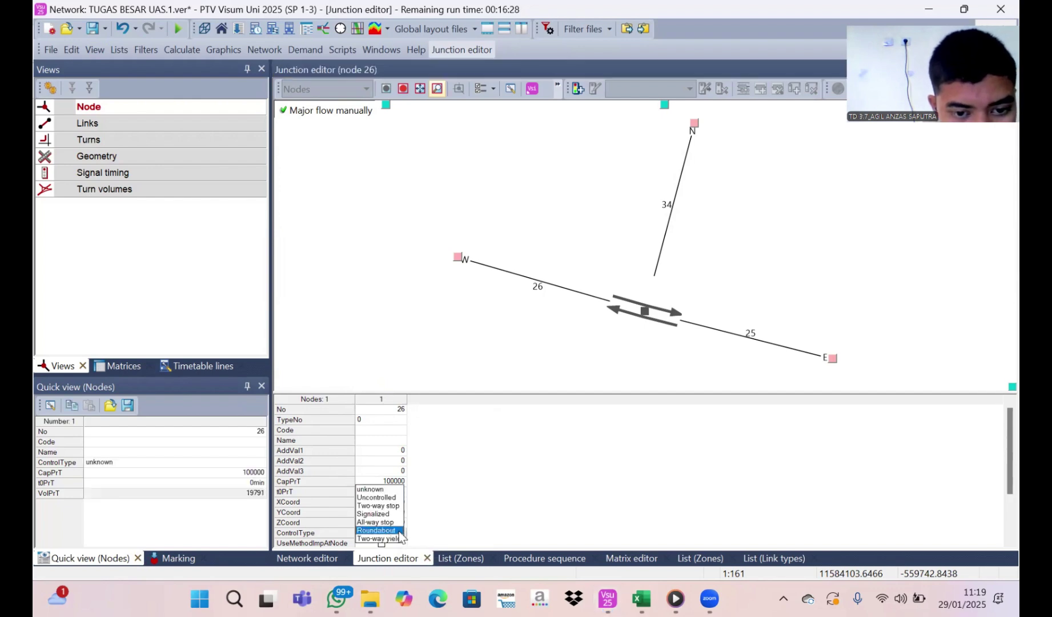
{"action": "left_click", "coordinate": [384, 499]}
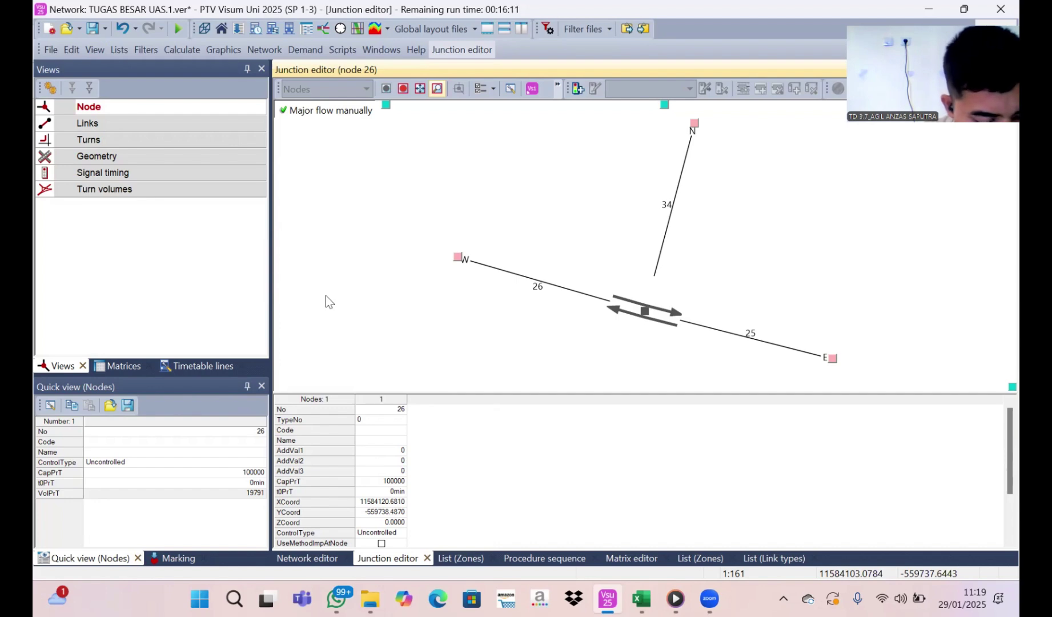
Show the junction's links view and enter code T. APILL and name SMP B for node 26
{"action": "left_click", "coordinate": [169, 129]}
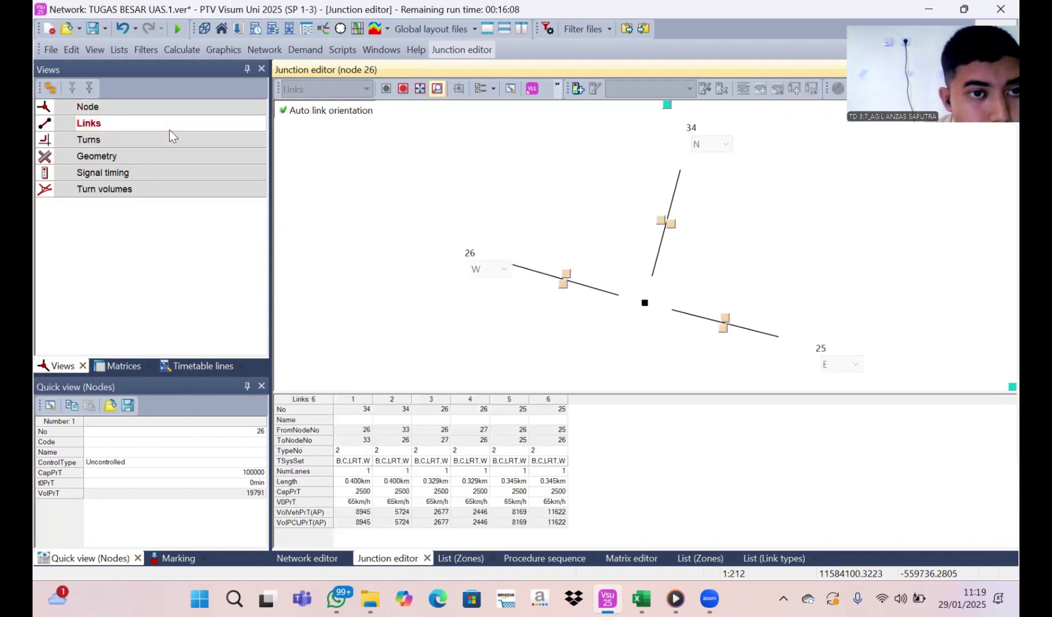
{"action": "left_click", "coordinate": [223, 442]}
{"action": "left_click", "coordinate": [212, 443]}
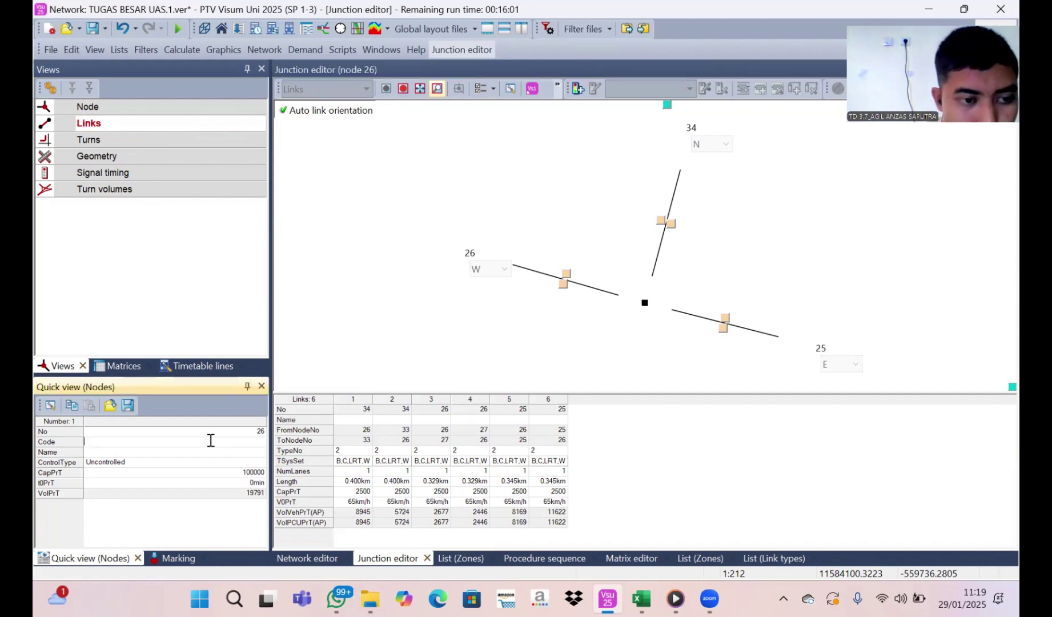
{"action": "type", "text": "T"}
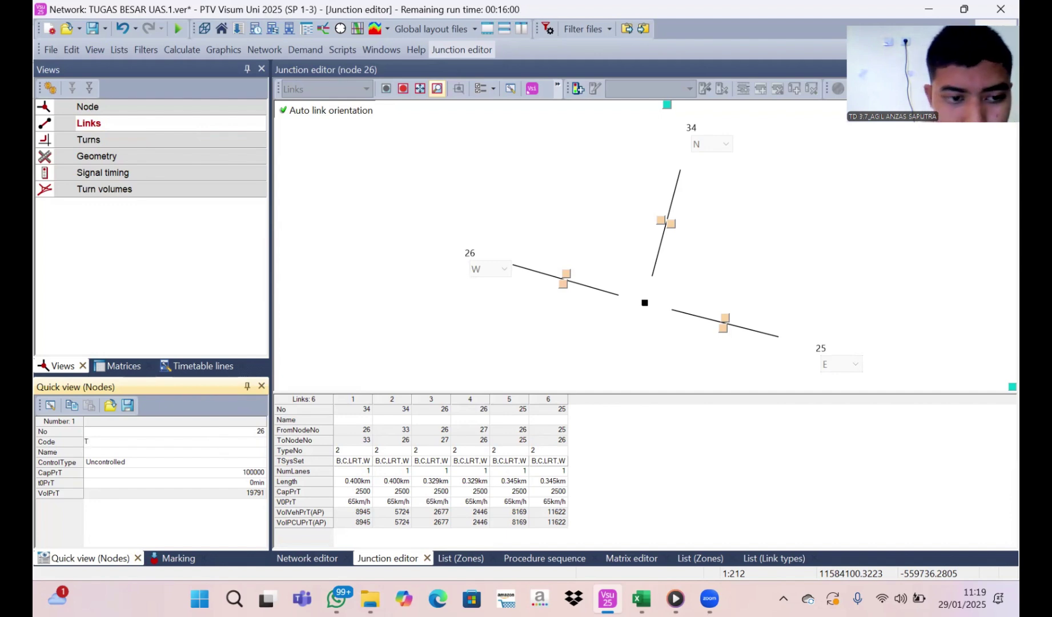
{"action": "type", "text": ", APILL"}
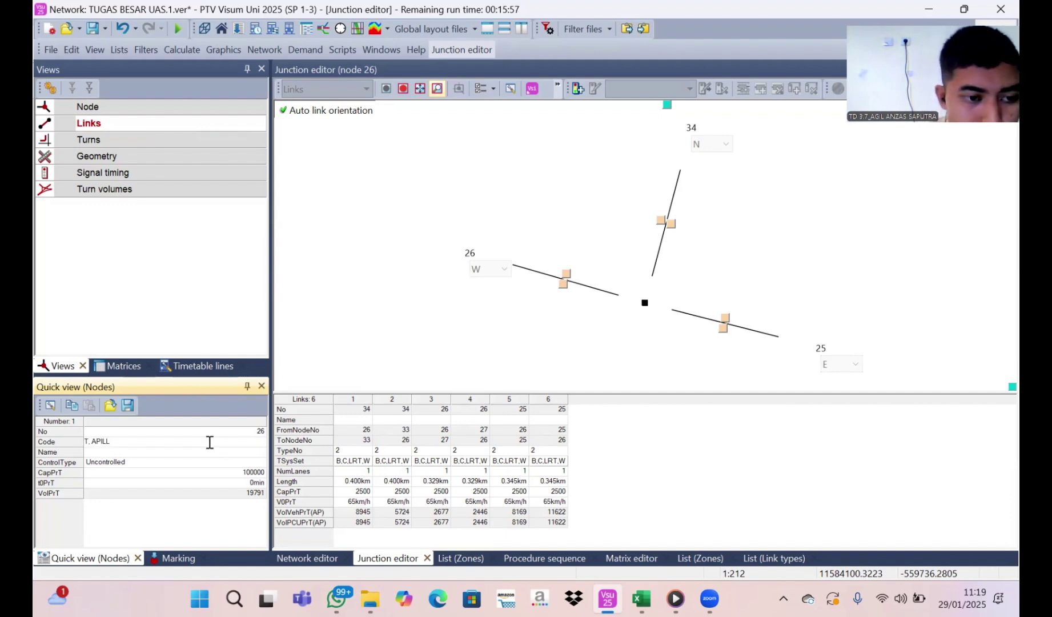
{"action": "left_click", "coordinate": [199, 459]}
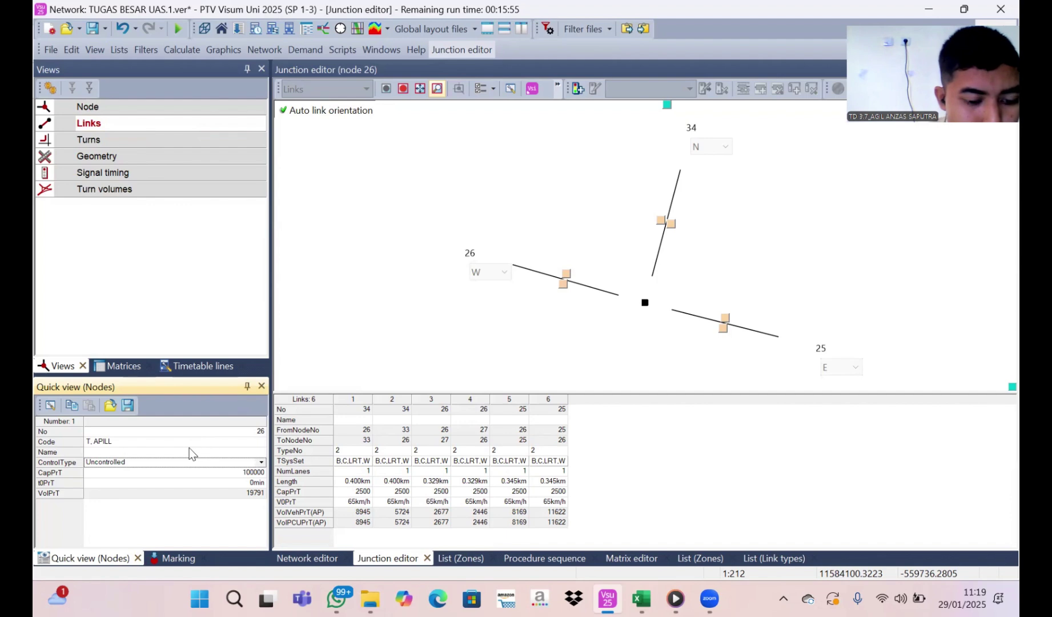
{"action": "left_click", "coordinate": [189, 449]}
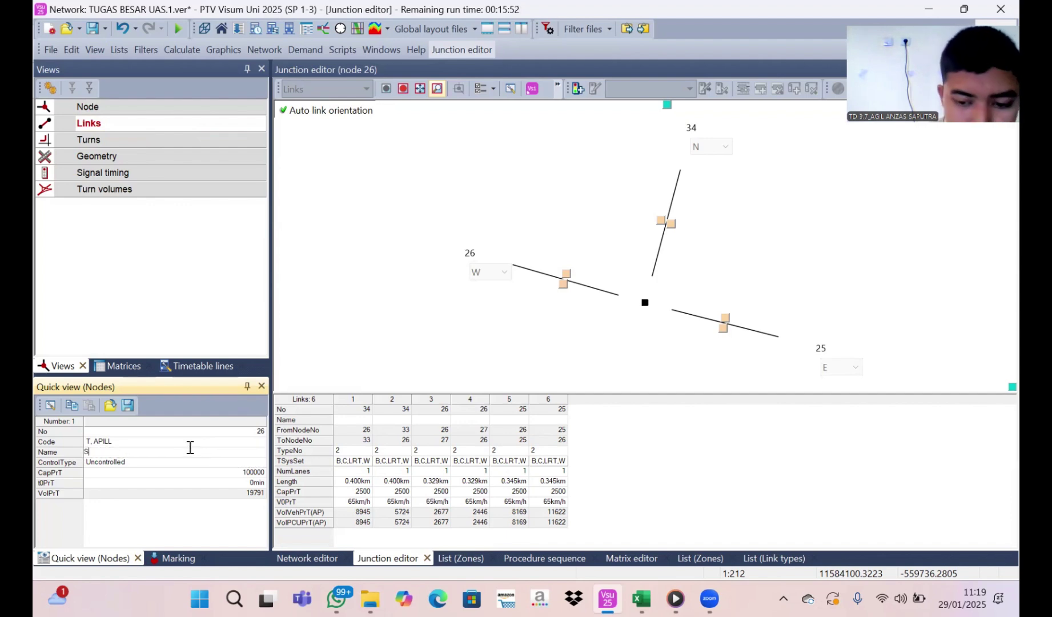
{"action": "type", "text": "SMP B"}
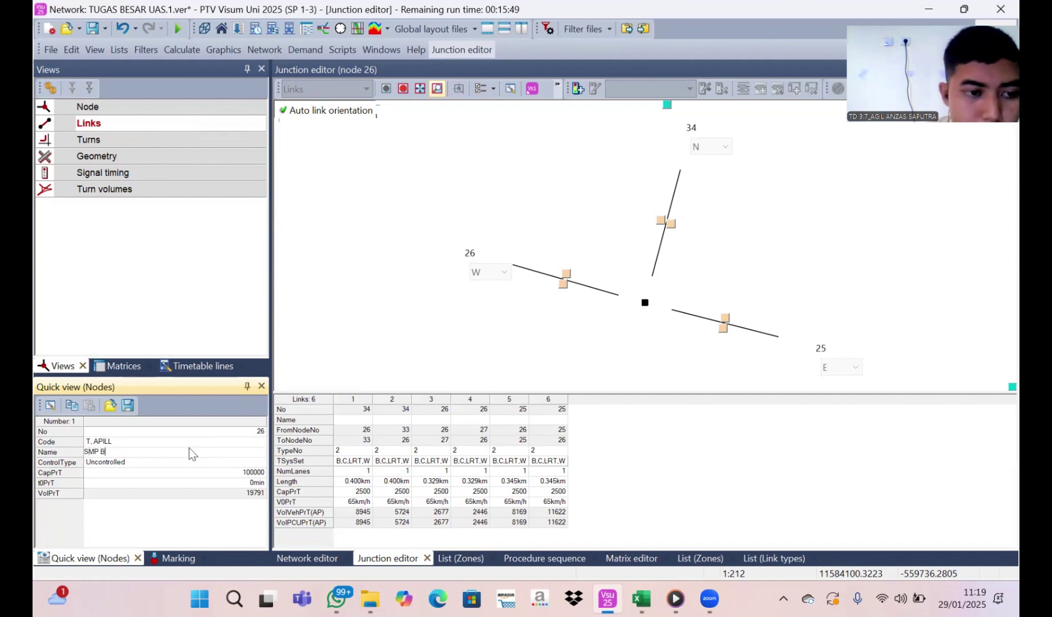
{"action": "key", "text": "Return"}
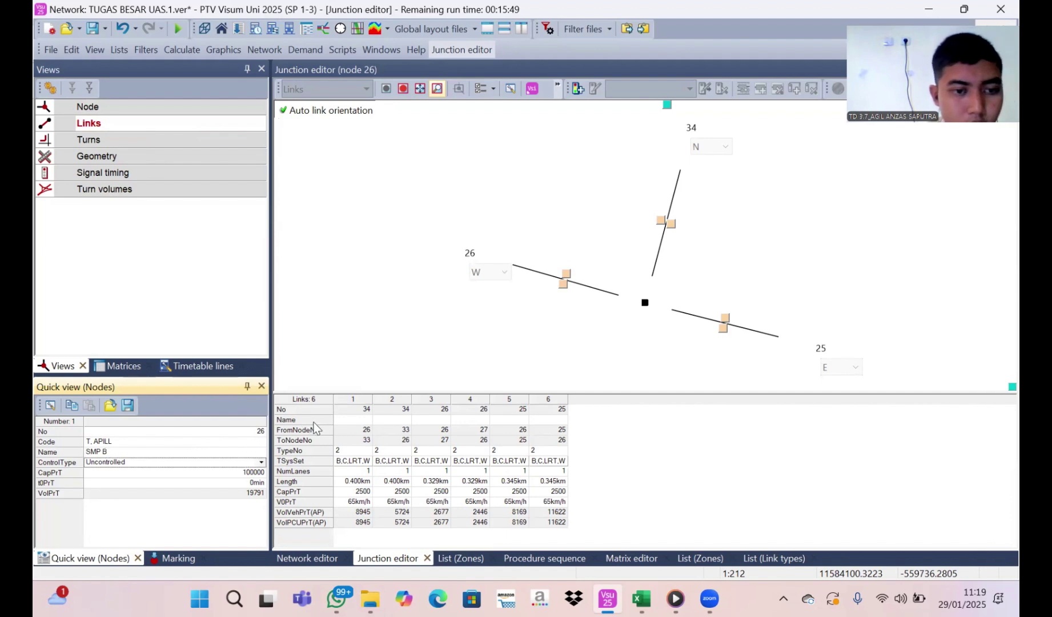
Name link 34 in the direction from node 26 to node 33 JL. SOEDIRMAN 1
{"action": "left_click", "coordinate": [361, 422]}
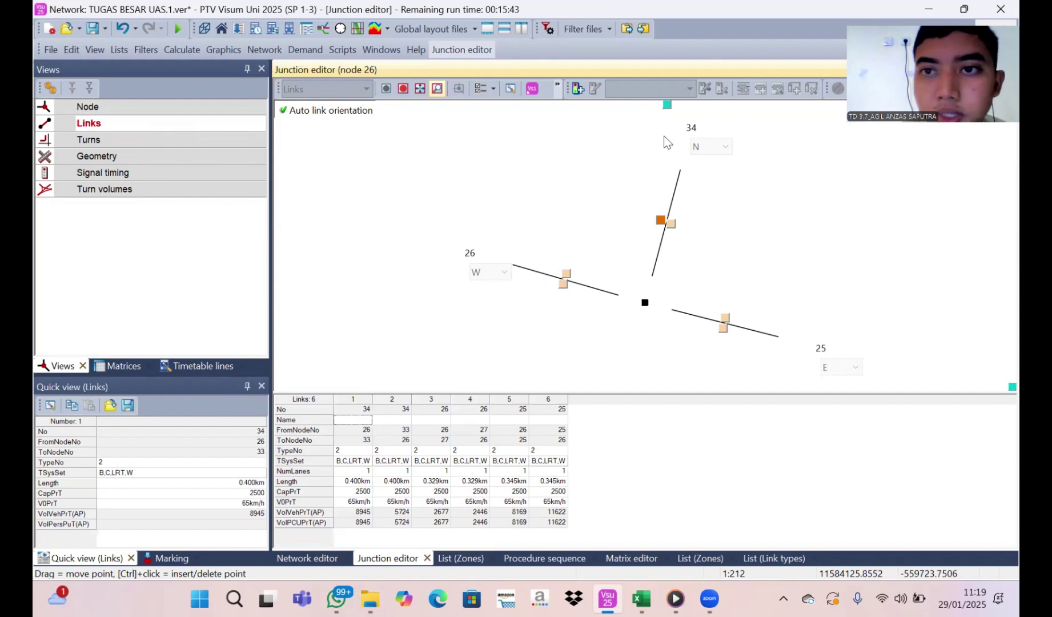
{"action": "left_click", "coordinate": [360, 425]}
{"action": "type", "text": "JL"}
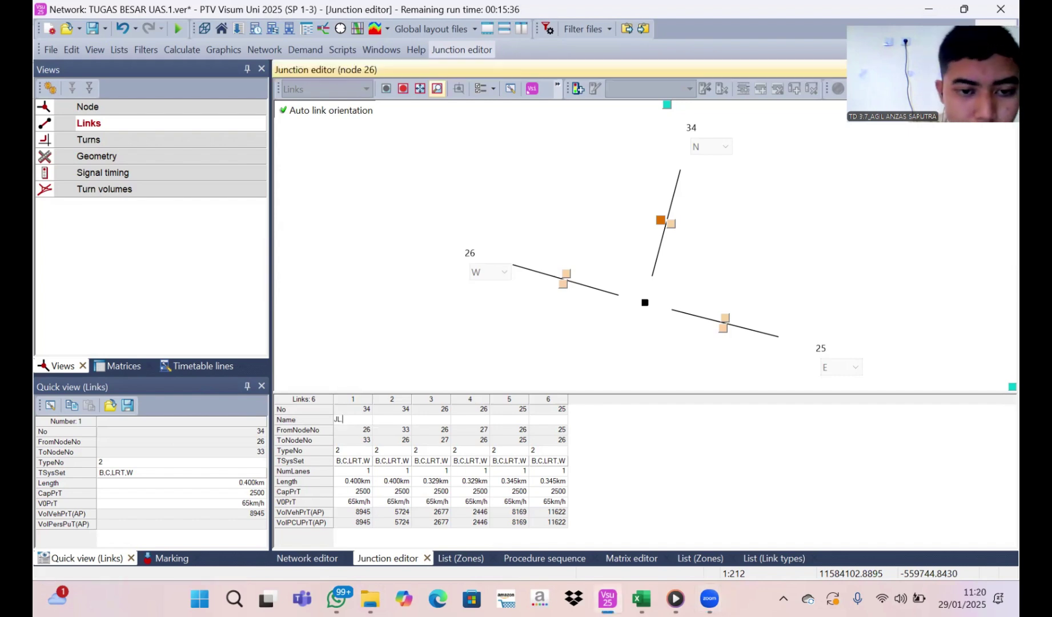
{"action": "type", "text": ". "}
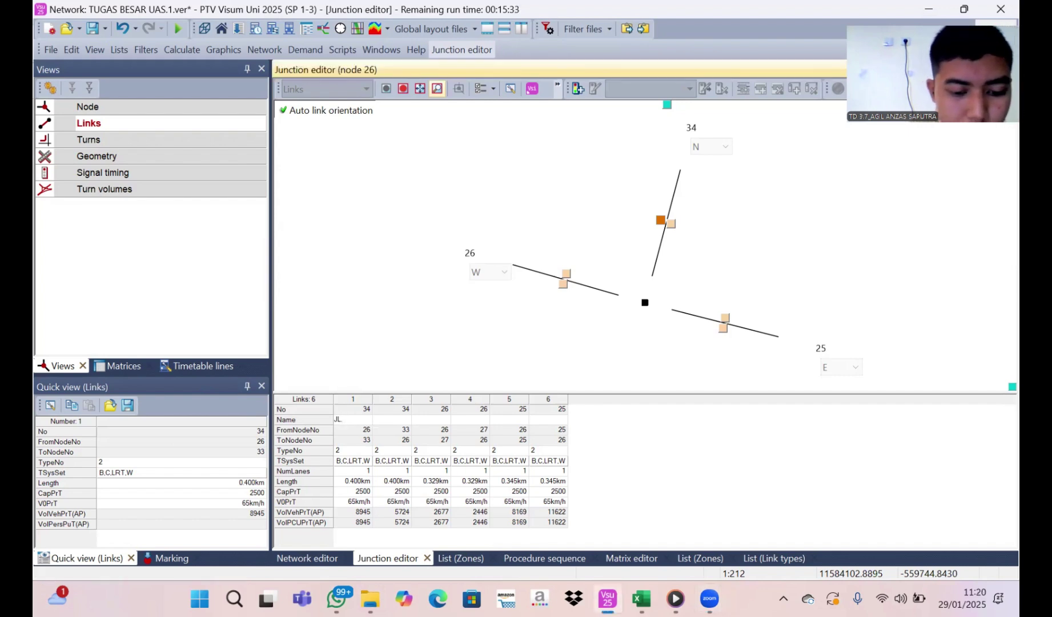
{"action": "type", "text": "SO"}
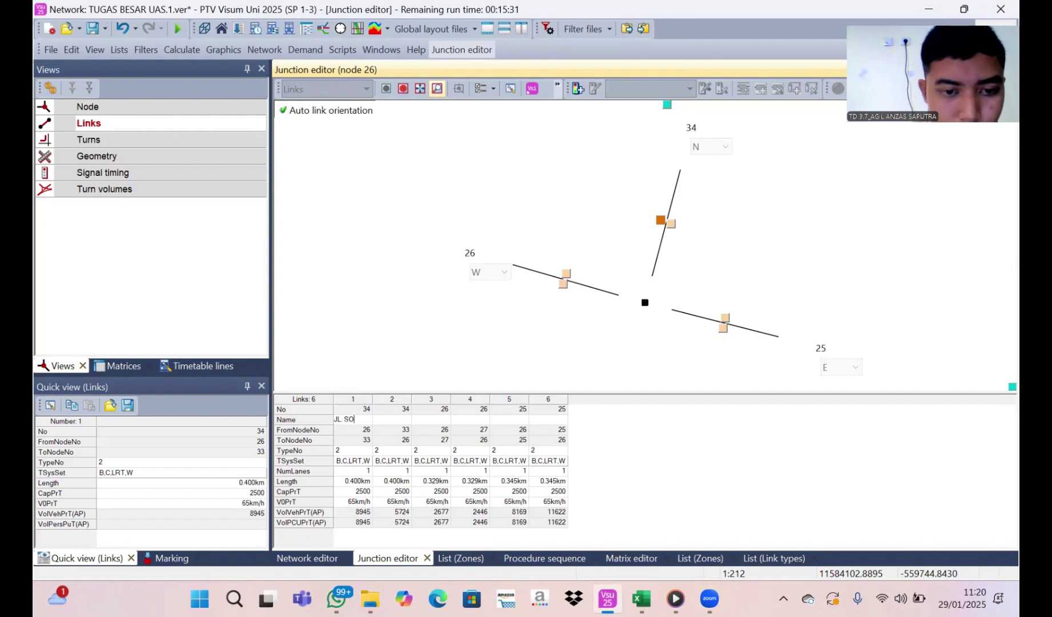
{"action": "type", "text": "EDIRMA"}
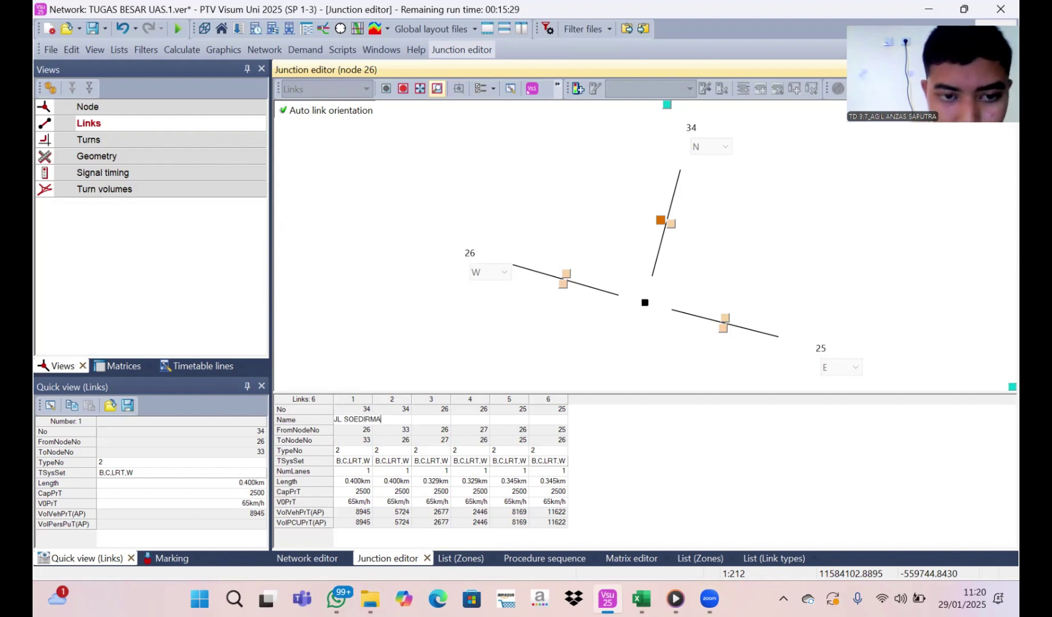
{"action": "type", "text": "N 1"}
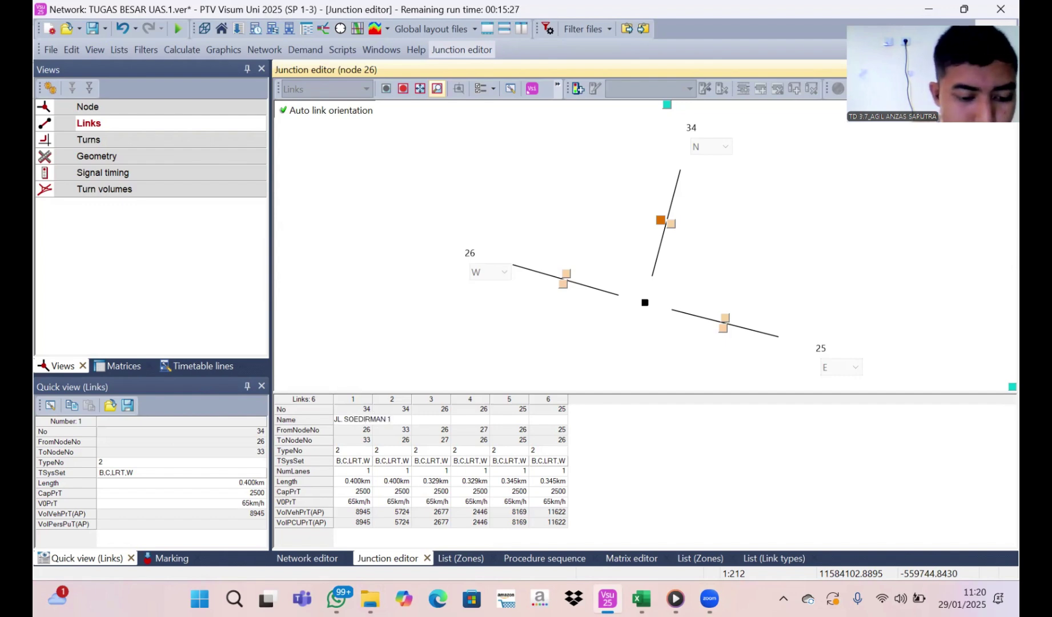
{"action": "key", "text": "ctrl+a"}
{"action": "type", "text": "C"}
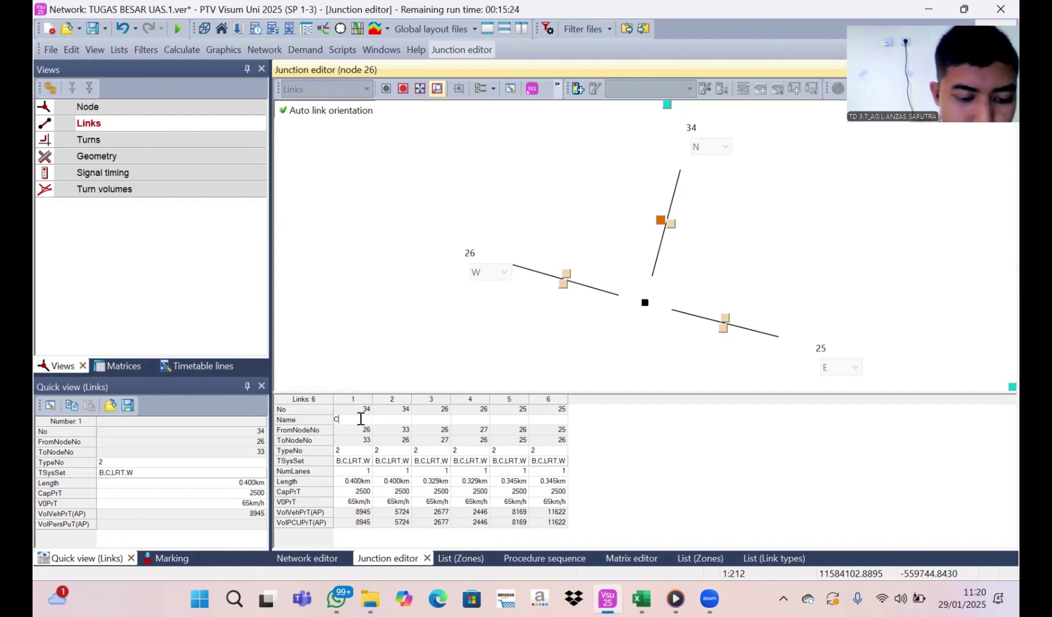
{"action": "key", "text": "ctrl+z"}
{"action": "key", "text": "Right"}
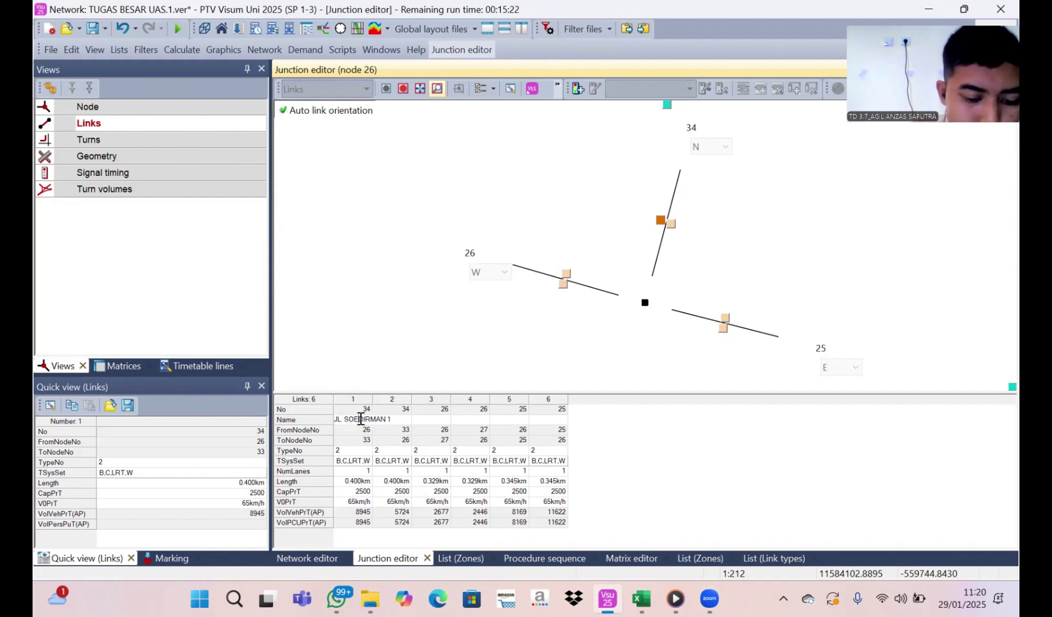
Name the opposite direction of link 34, from node 33 to node 26, JL.SOEDIRMAN 2
{"action": "left_click", "coordinate": [423, 418]}
{"action": "left_click", "coordinate": [387, 420]}
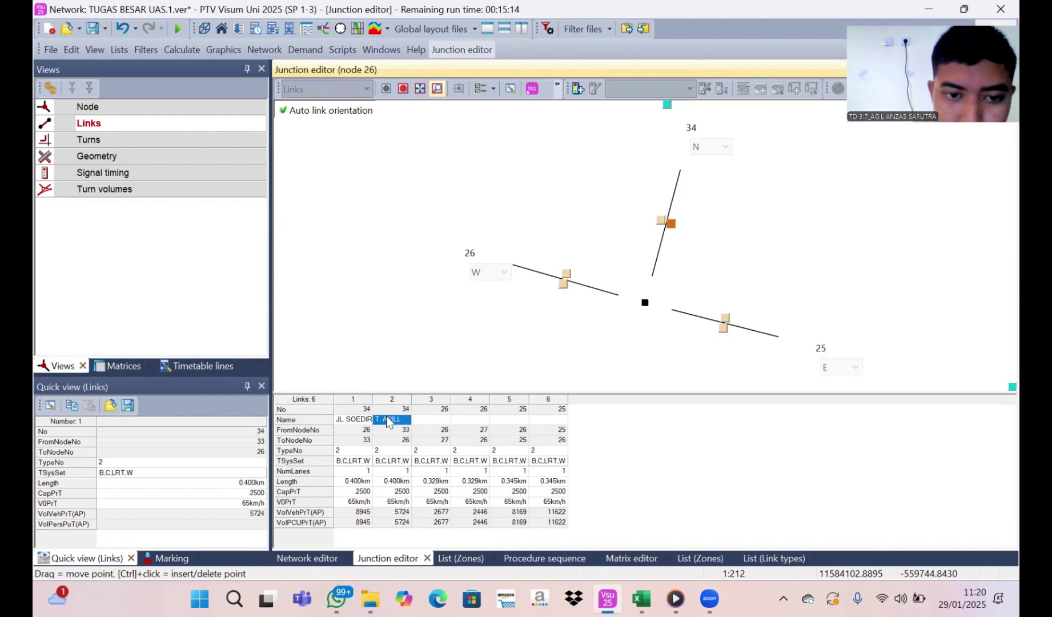
{"action": "left_click_drag", "start_coordinate": [437, 418], "coordinate": [398, 427]}
{"action": "left_click", "coordinate": [393, 419]}
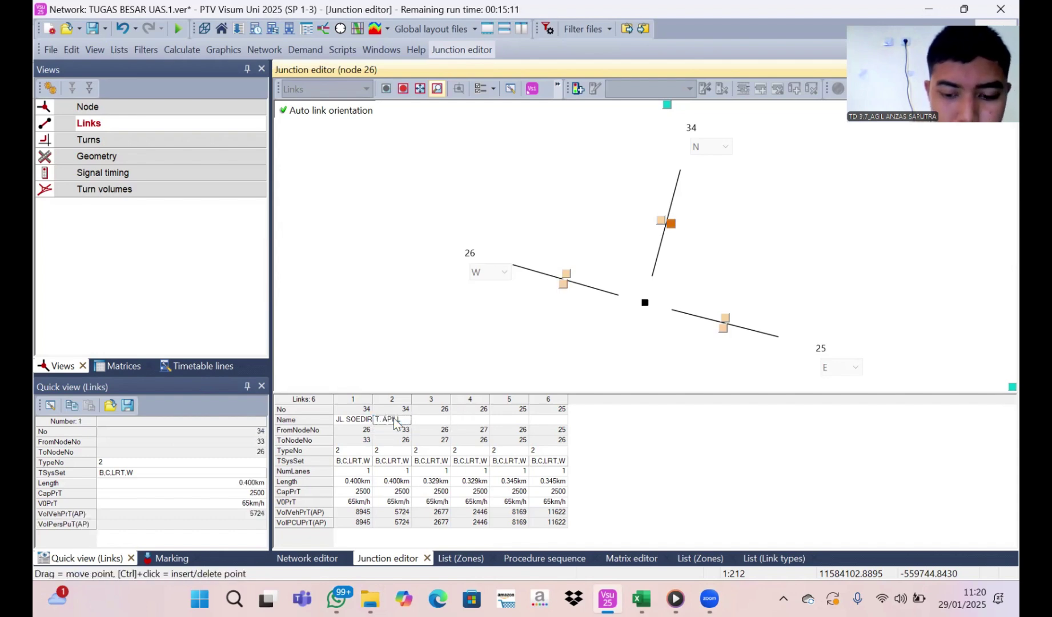
{"action": "type", "text": "JL.SPOED"}
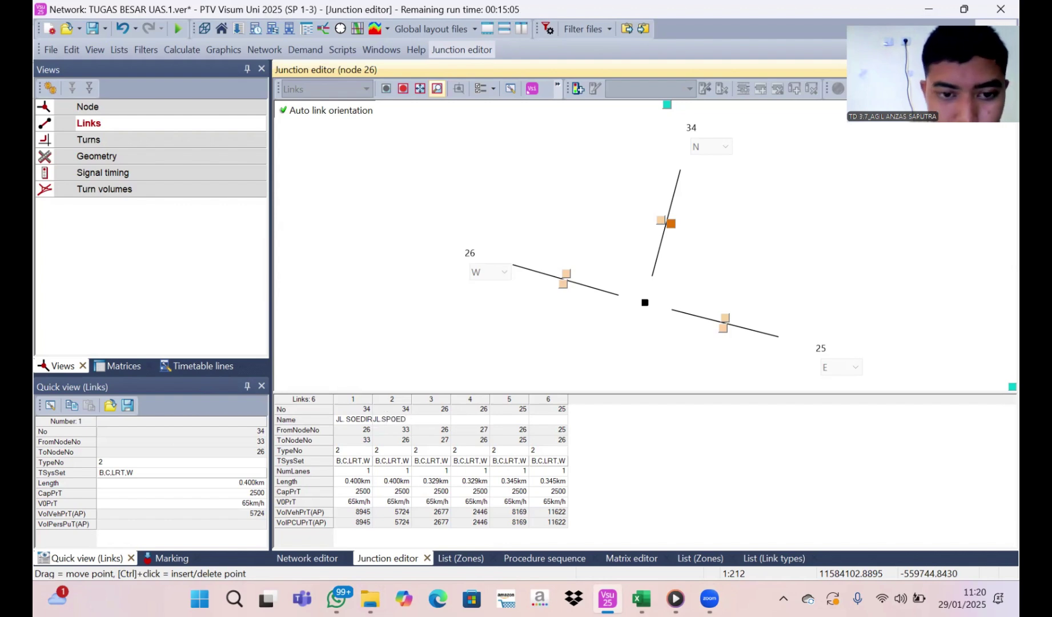
{"action": "key", "text": "BackSpace"}
{"action": "key", "text": "BackSpace"}
{"action": "key", "text": "BackSpace"}
{"action": "key", "text": "BackSpace"}
{"action": "key", "text": "BackSpace"}
{"action": "key", "text": "BackSpace"}
{"action": "type", "text": ".SOE"}
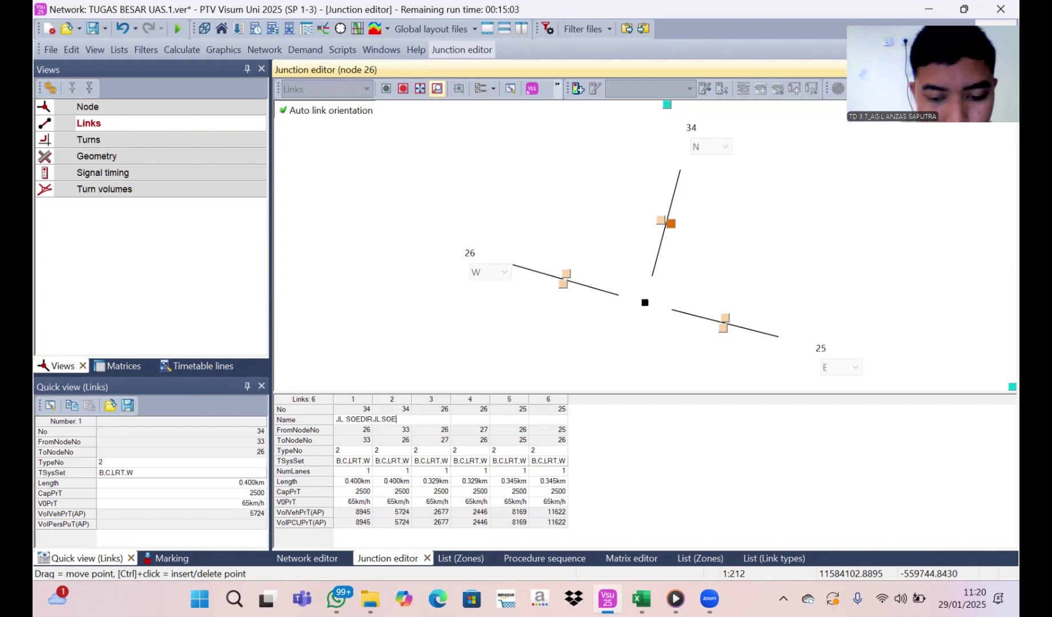
{"action": "type", "text": "DIRMAN 2"}
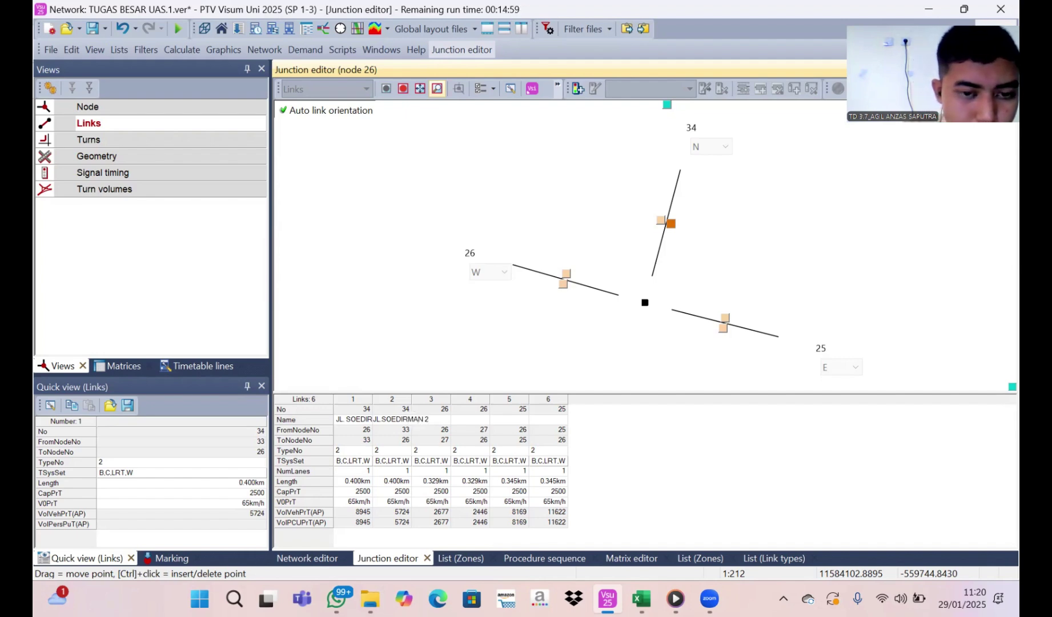
{"action": "key", "text": "Return"}
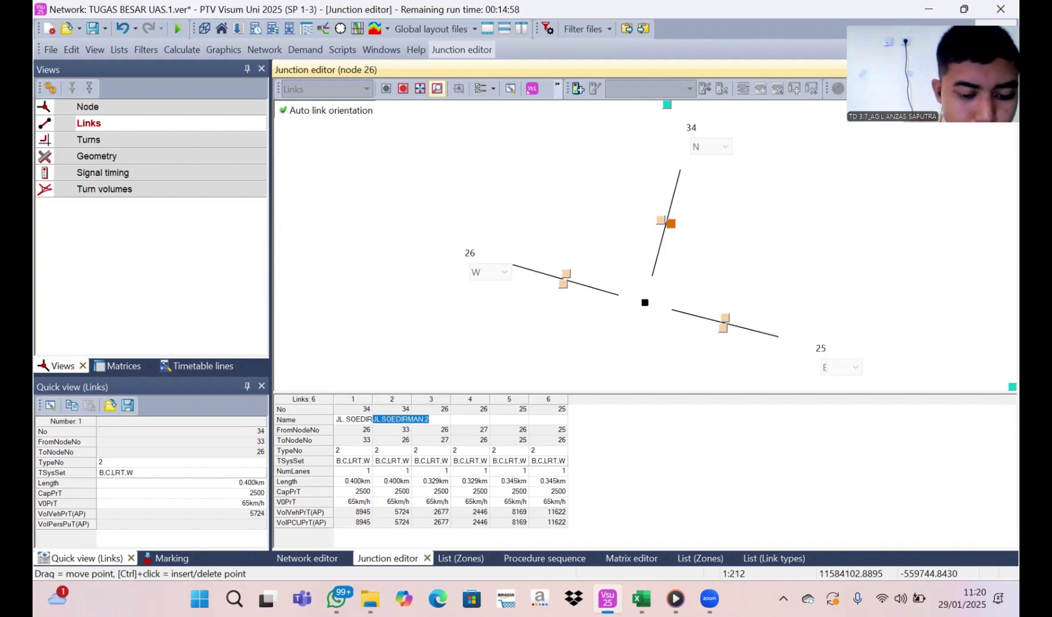
Give link 26 in the direction from node 26 to node 27 the copied name JL.SOEDIRMAN 2
{"action": "left_click", "coordinate": [453, 421]}
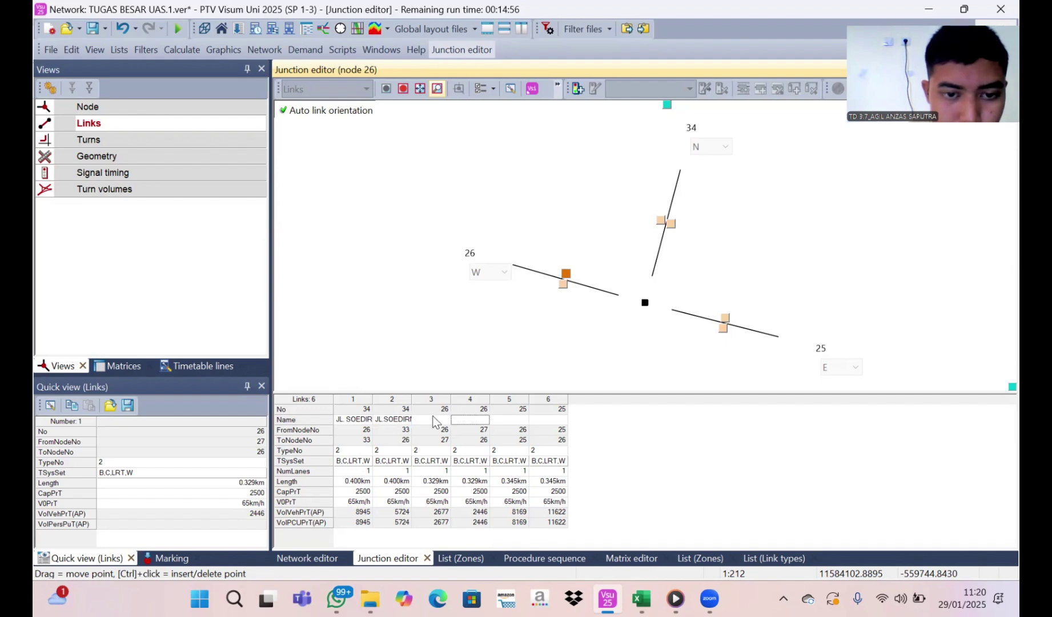
{"action": "left_click", "coordinate": [434, 421]}
{"action": "type", "text": "JL.SOEDIRMAN 2"}
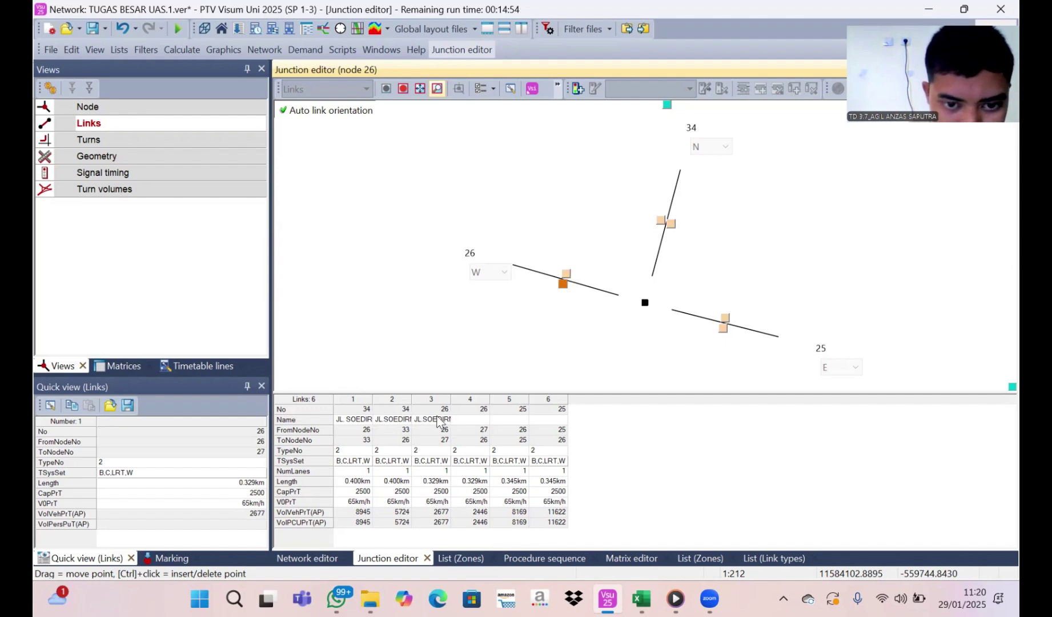
Name link 26 in the direction from node 27 to node 26 JL. AHMAD YANI 1
{"action": "left_click", "coordinate": [473, 421]}
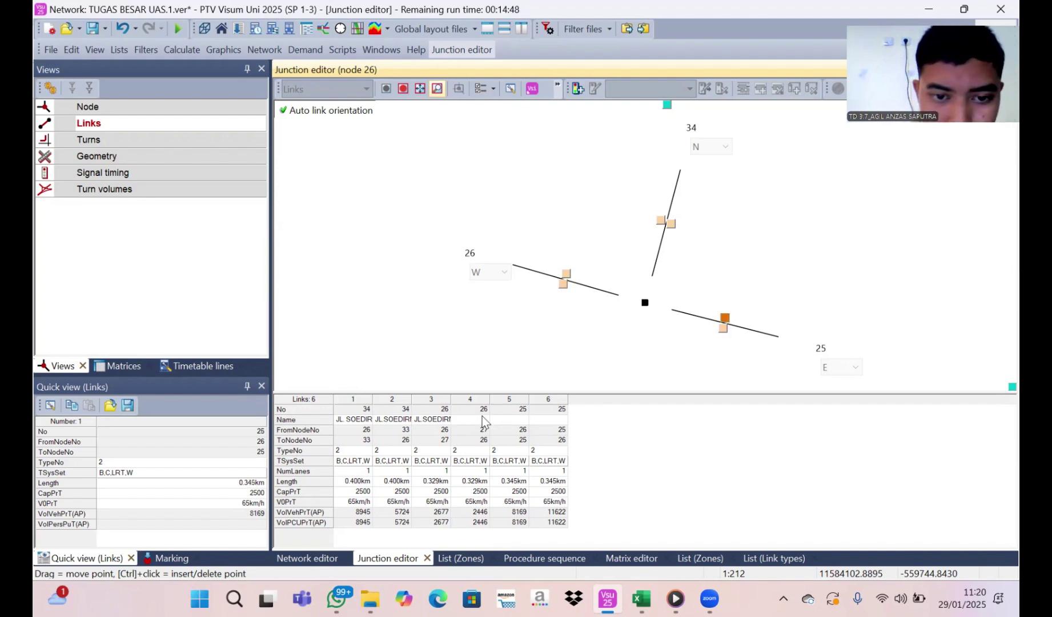
{"action": "left_click", "coordinate": [472, 421]}
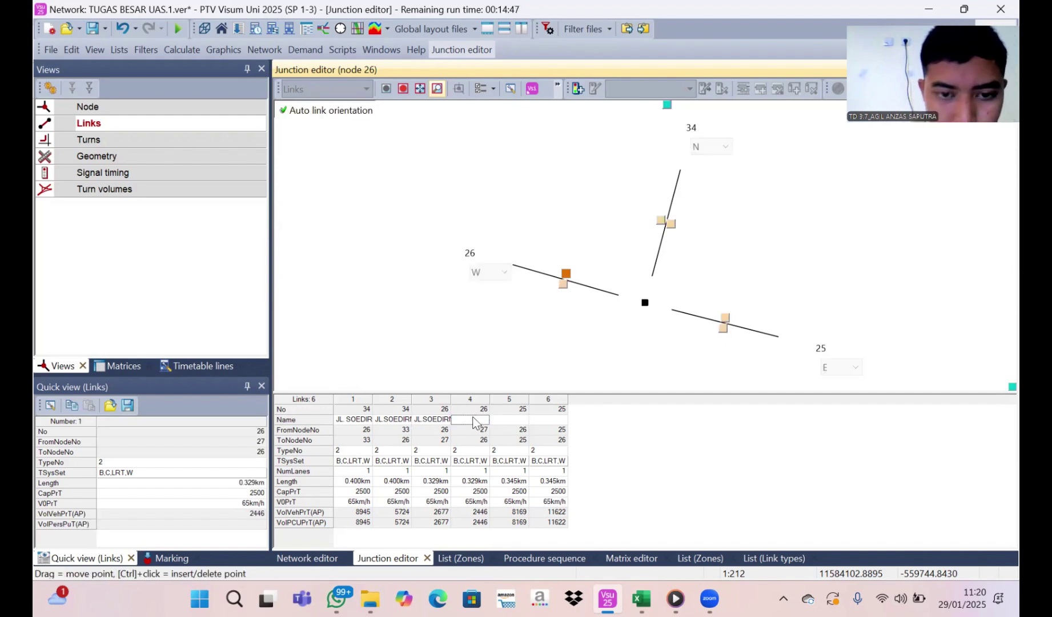
{"action": "type", "text": "JL. A"}
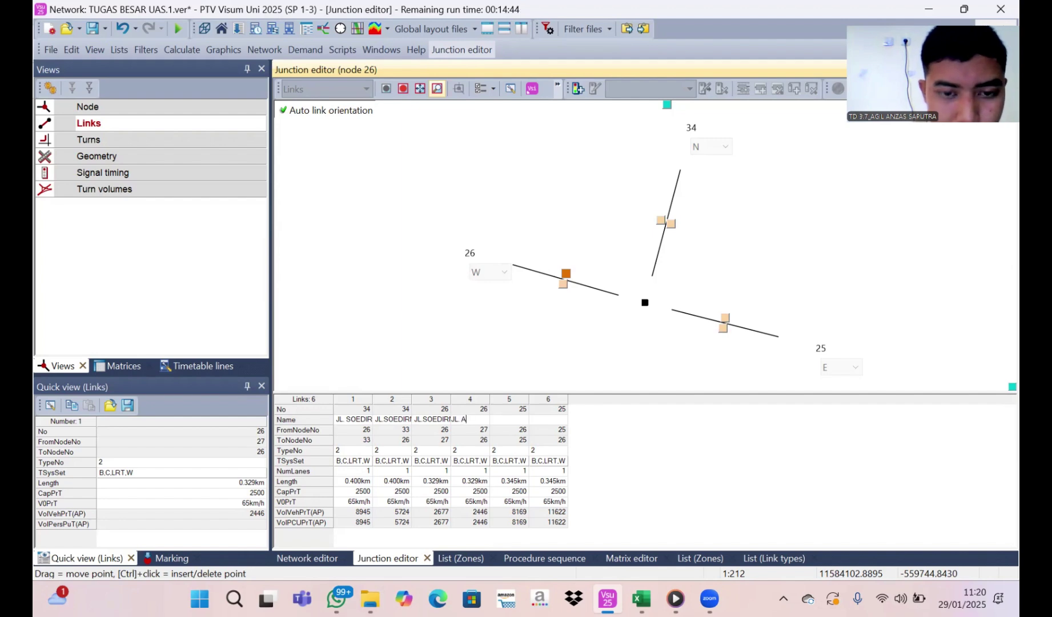
{"action": "type", "text": "HMAD YA"}
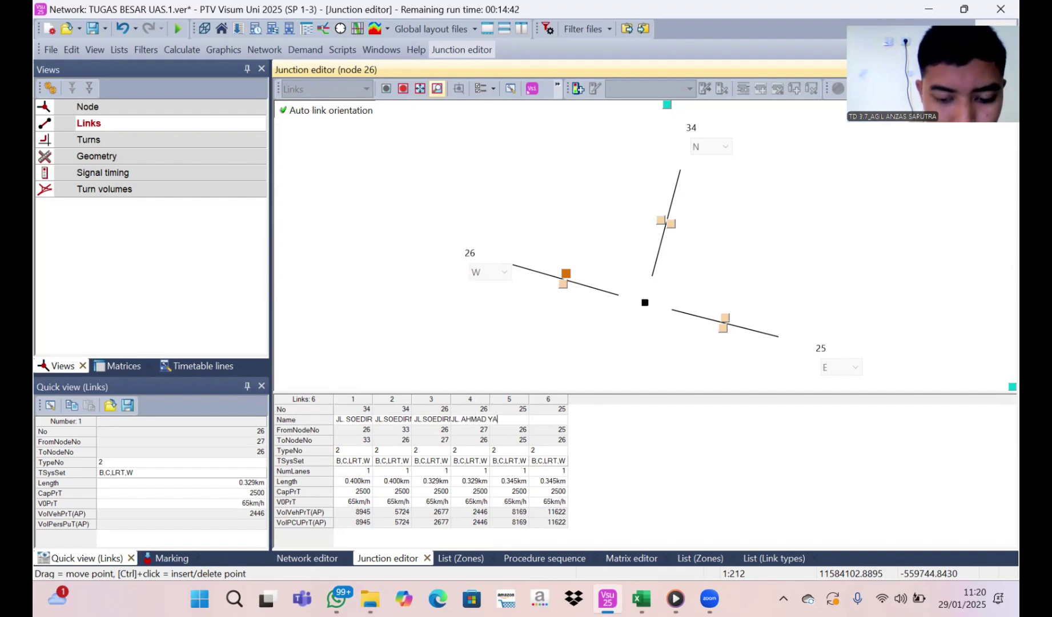
{"action": "type", "text": "NI 1"}
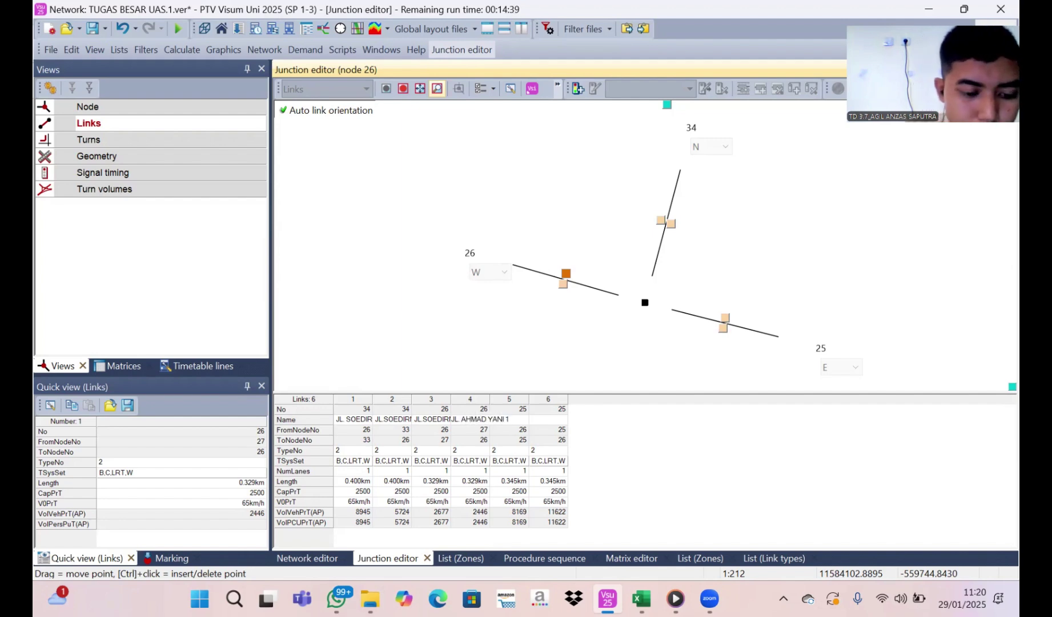
{"action": "key", "text": "Return"}
Paste the Ahmad Yani street name for link 25 from node 26 to node 25 and change it to JL. AHMAD YANI 2
{"action": "left_click", "coordinate": [546, 410]}
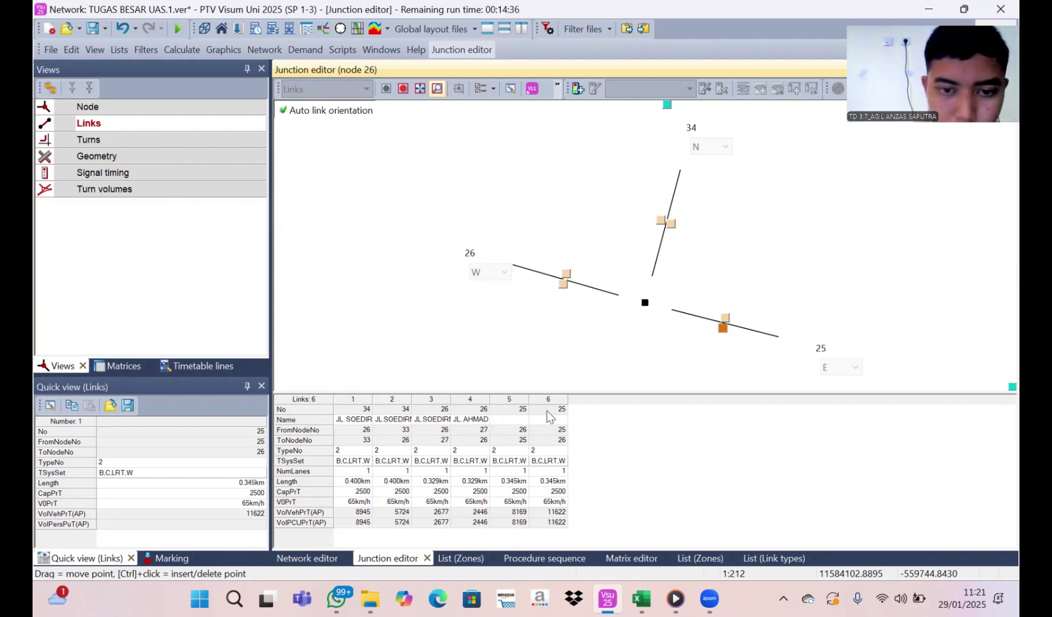
{"action": "left_click", "coordinate": [518, 417]}
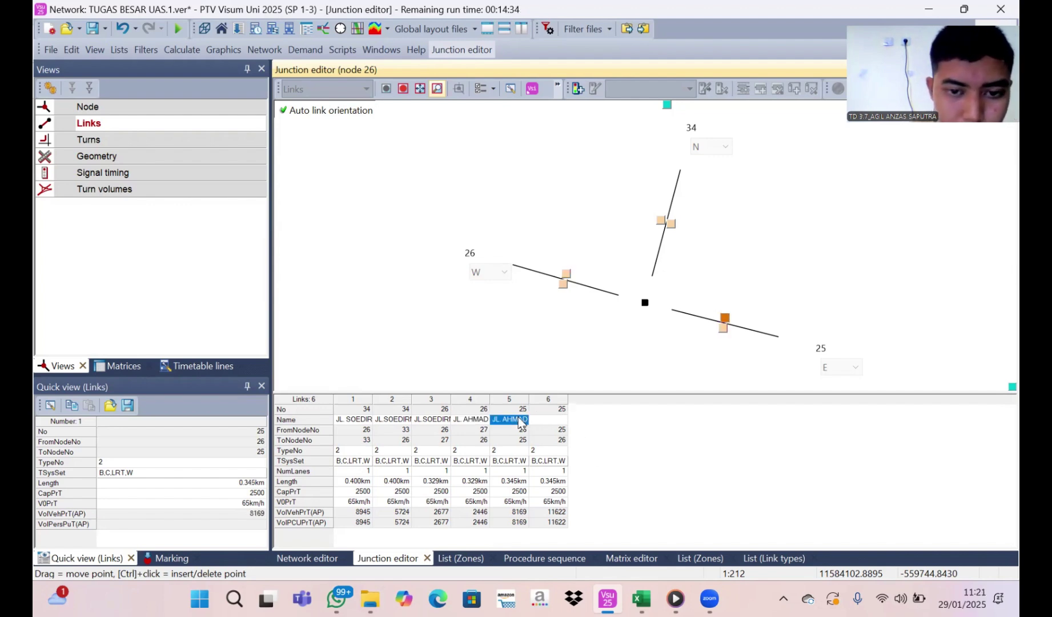
{"action": "key", "text": "ctrl+v"}
{"action": "key", "text": "ctrl+a"}
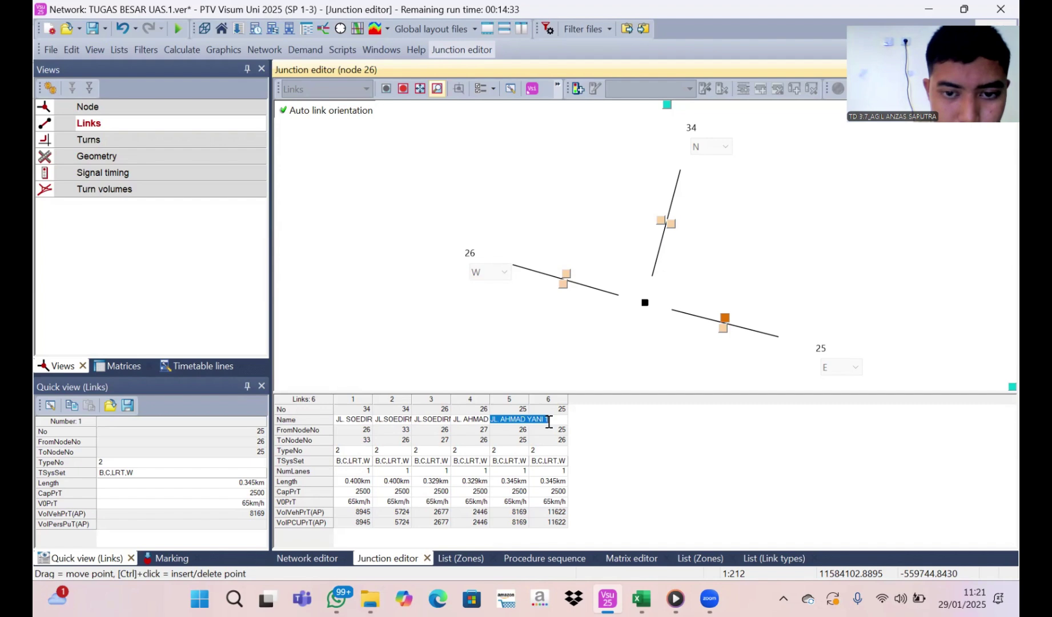
{"action": "left_click", "coordinate": [548, 421]}
{"action": "key", "text": "BackSpace"}
{"action": "type", "text": "2"}
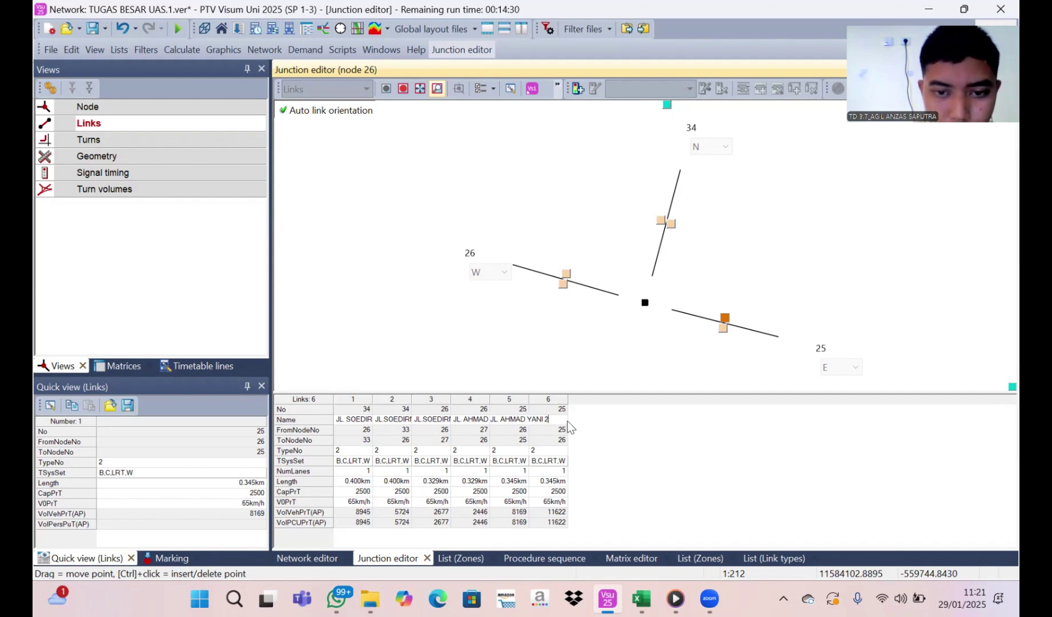
Name link 25 in the direction from node 25 to node 26 JL. RADEN INTEN 1
{"action": "left_click", "coordinate": [550, 428]}
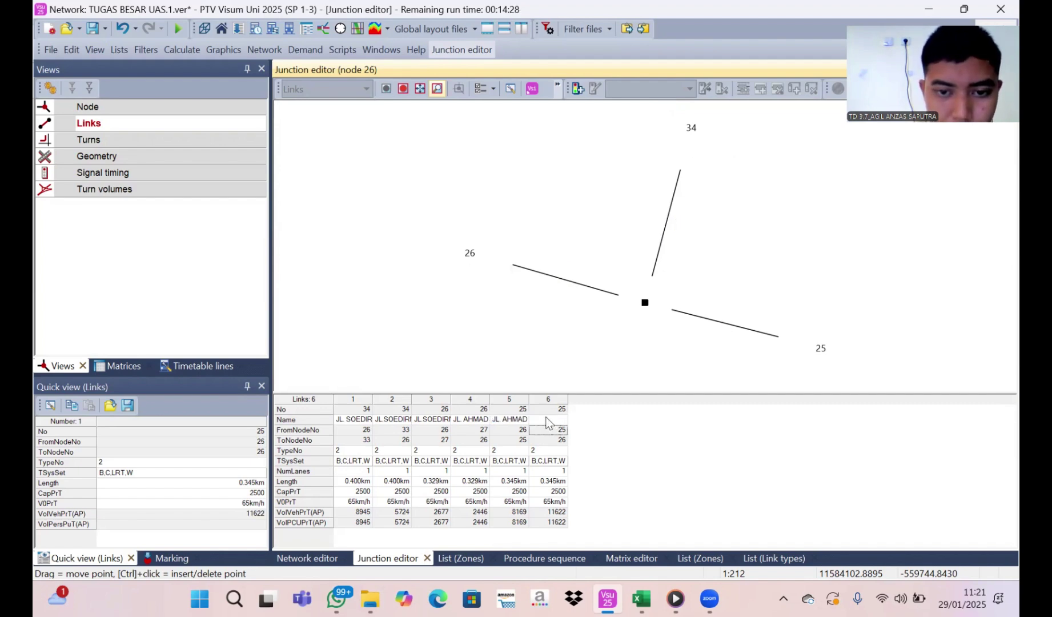
{"action": "left_click", "coordinate": [546, 419]}
{"action": "type", "text": "JL"}
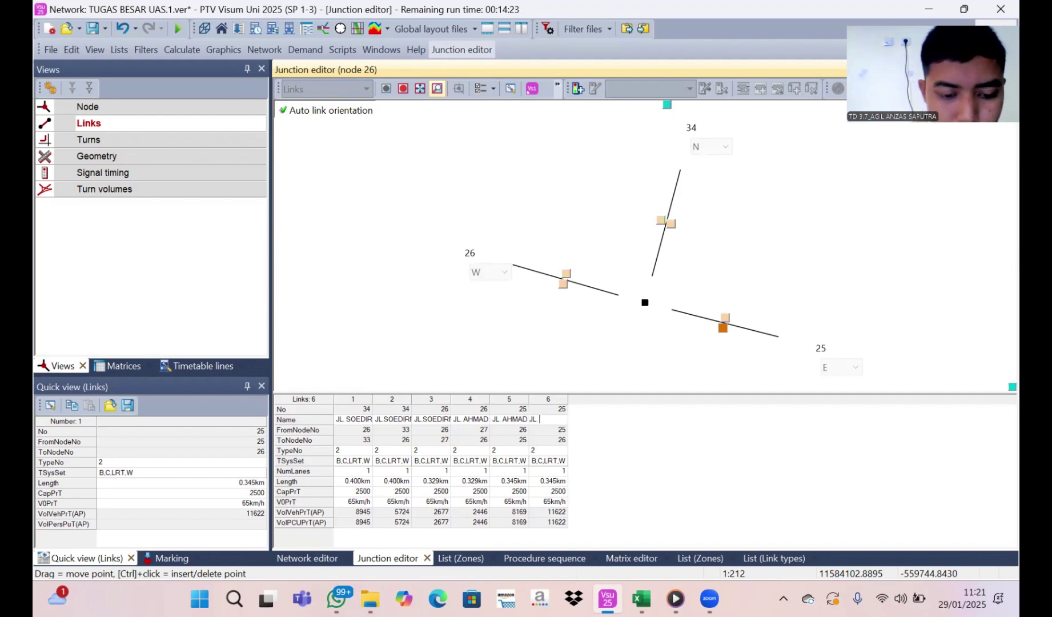
{"action": "type", "text": ". RA"}
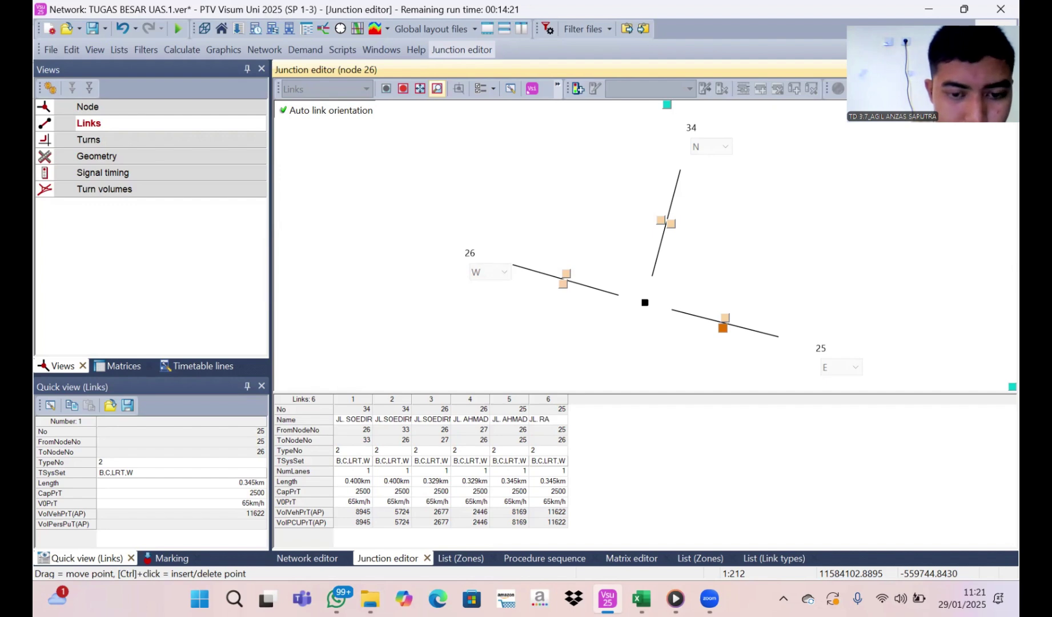
{"action": "type", "text": "DEN INTE"}
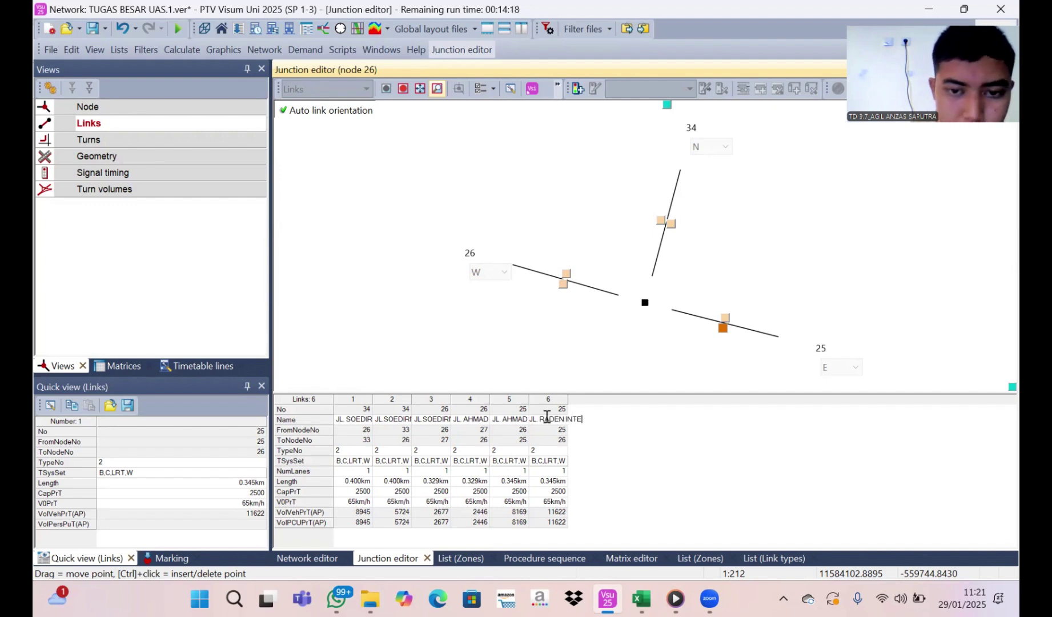
{"action": "type", "text": "N 1"}
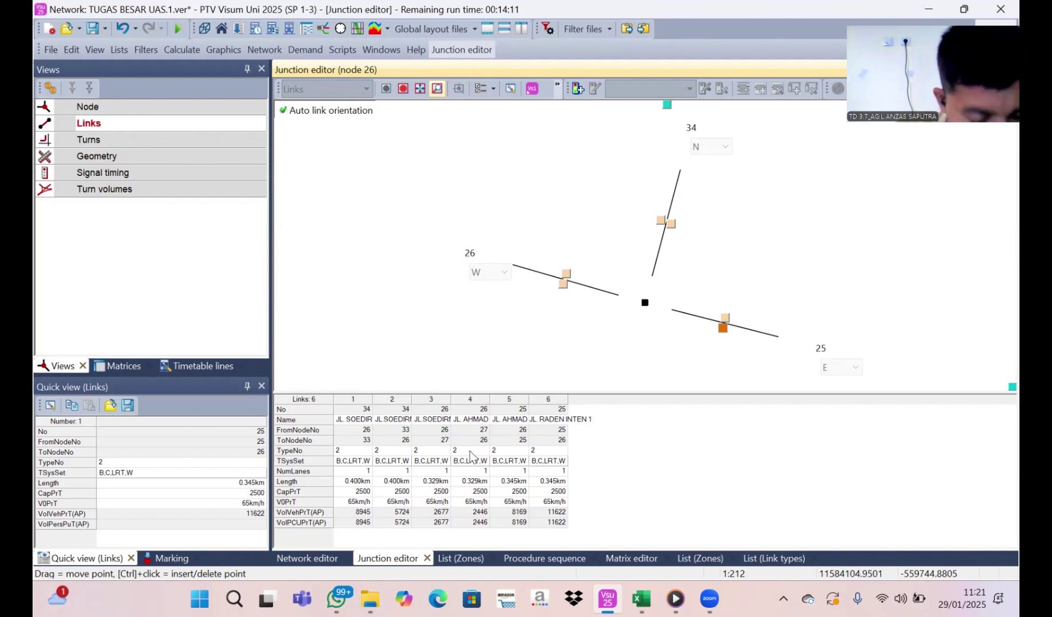
Add Bicycle to and remove LRT from the transport systems of link 34 from node 26 to node 33
{"action": "left_click", "coordinate": [360, 462]}
{"action": "left_click", "coordinate": [360, 462]}
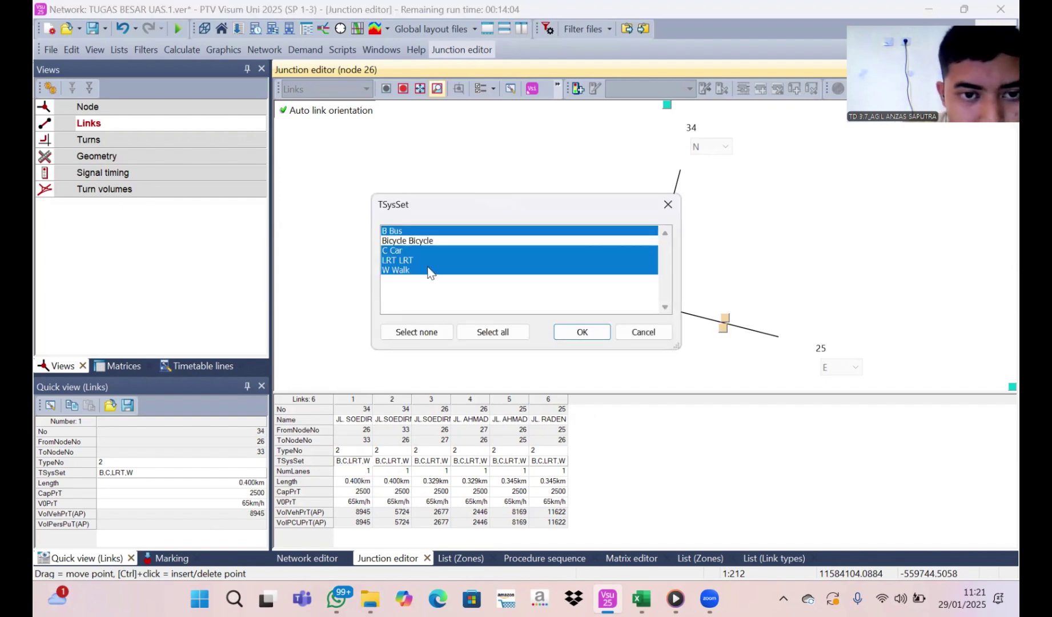
{"action": "left_click", "coordinate": [436, 241]}
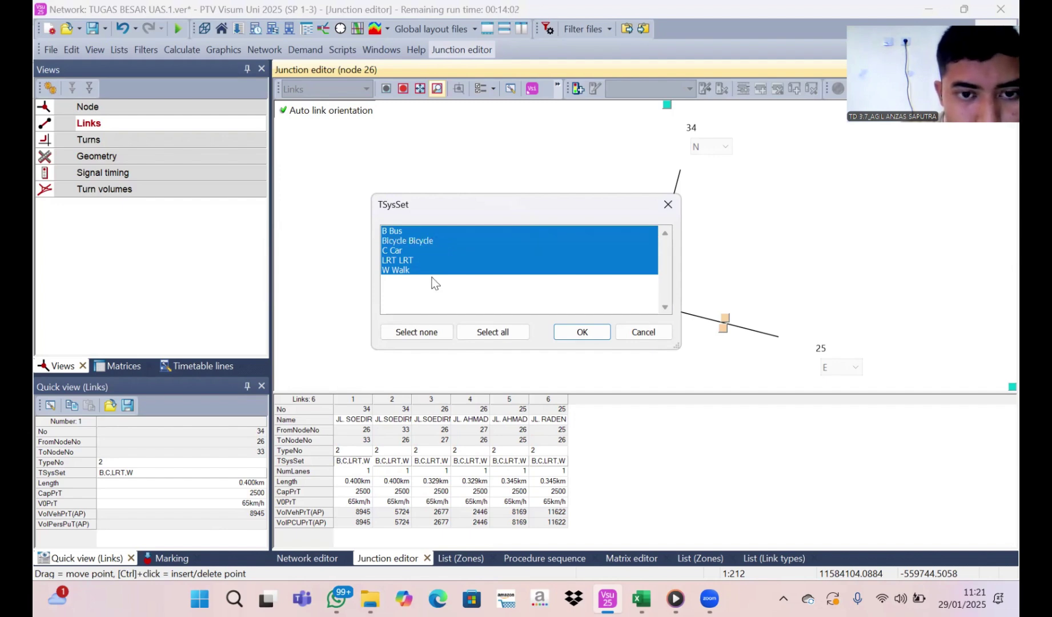
{"action": "left_click", "coordinate": [427, 259]}
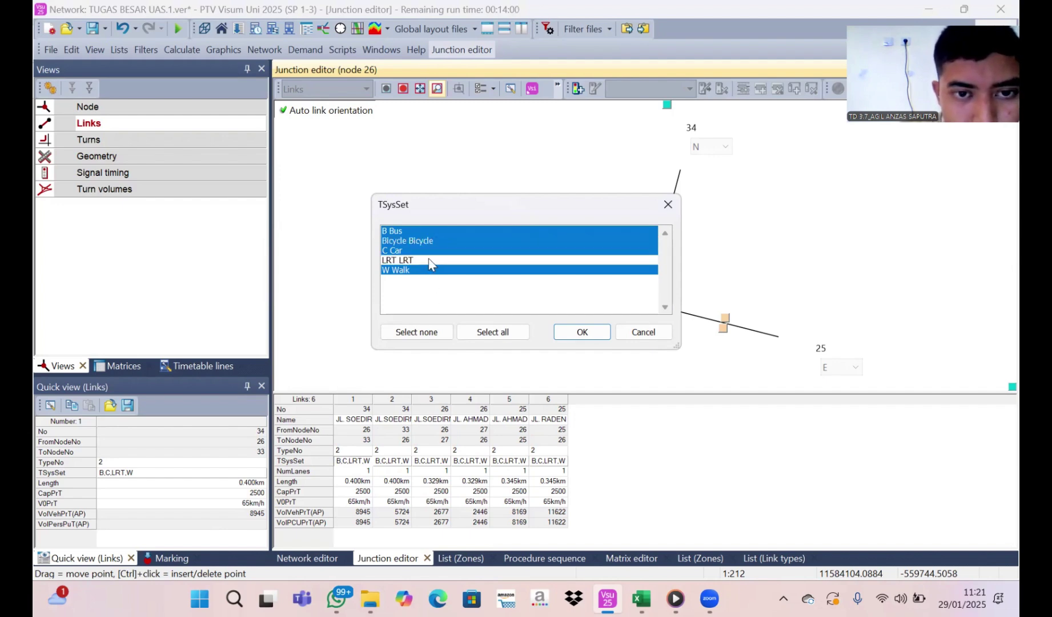
{"action": "left_click", "coordinate": [582, 332]}
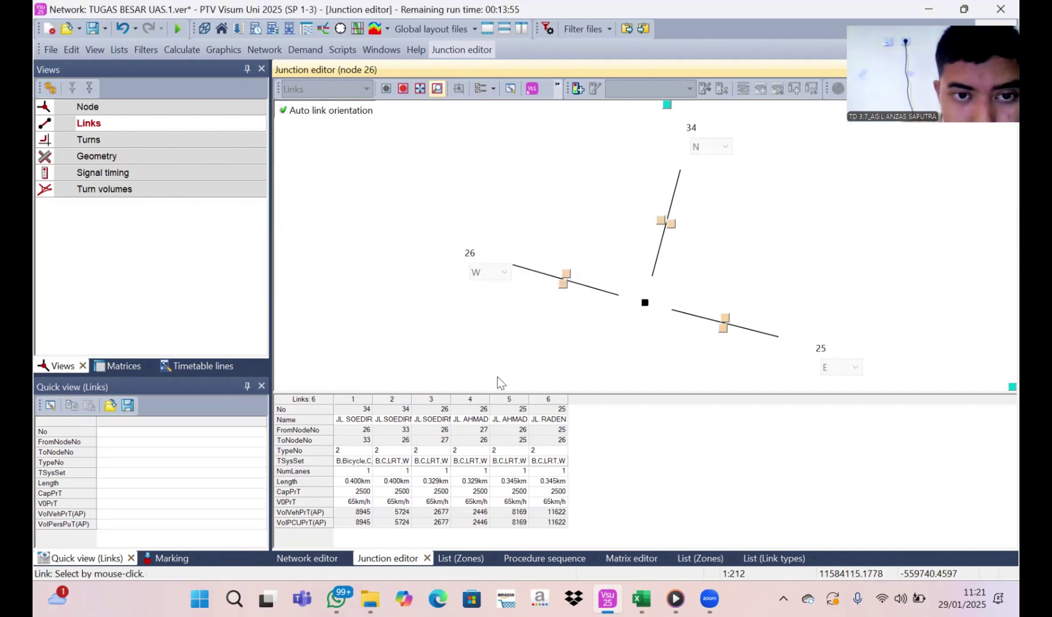
Allow Bicycle and exclude LRT in the transport system set of link 34 from node 33 to node 26
{"action": "double_click", "coordinate": [415, 462]}
{"action": "left_click", "coordinate": [429, 241]}
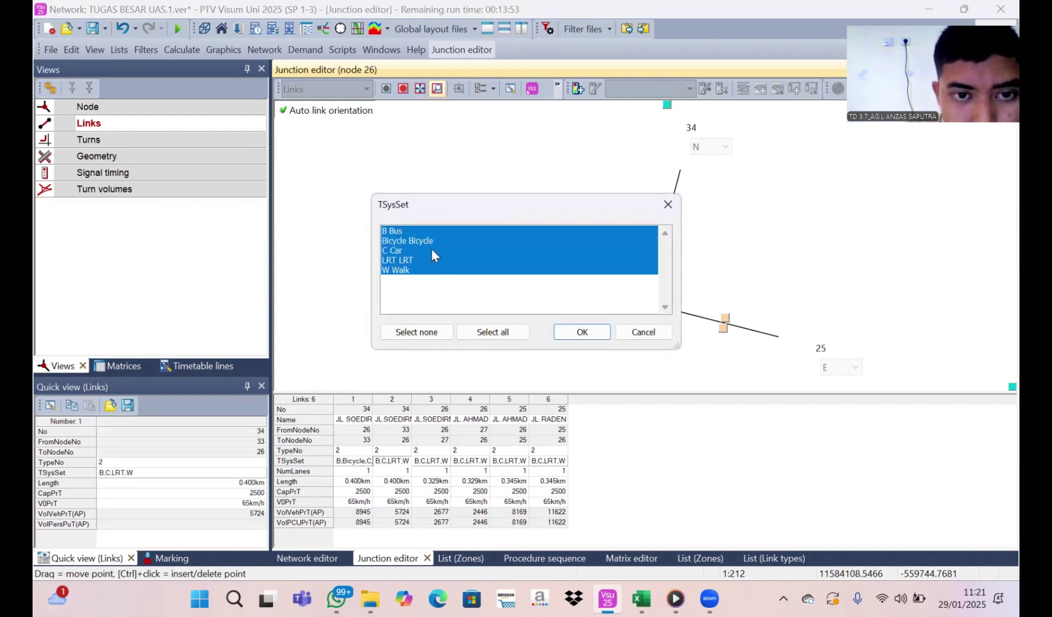
{"action": "left_click", "coordinate": [432, 260]}
{"action": "left_click", "coordinate": [579, 333]}
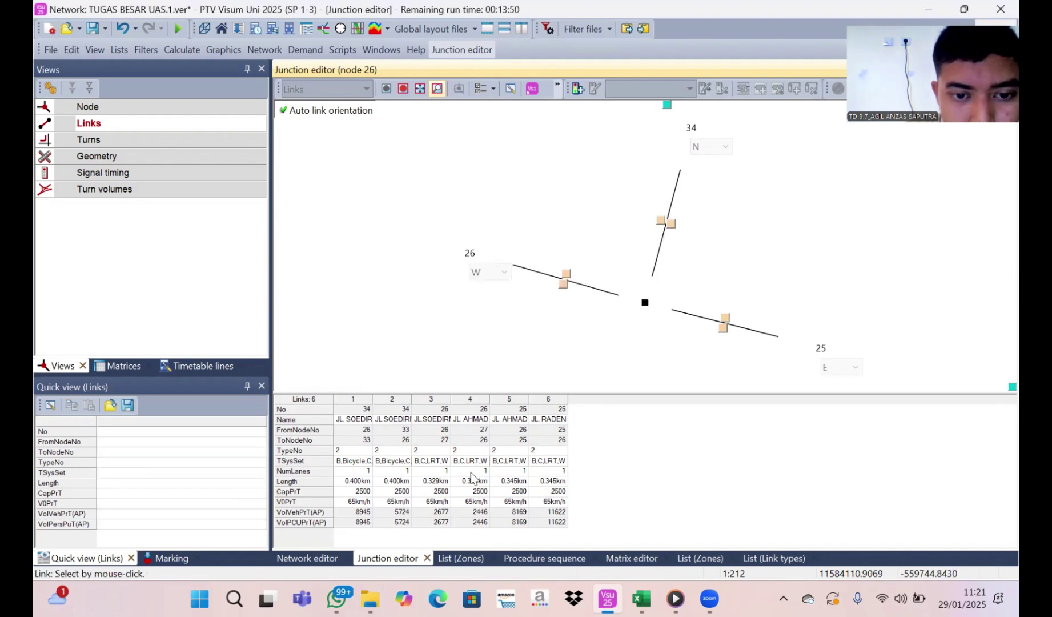
Add Bicycle and remove LRT in the transport system set of link 26 from node 26 to node 27
{"action": "double_click", "coordinate": [443, 462]}
{"action": "left_click", "coordinate": [440, 263]}
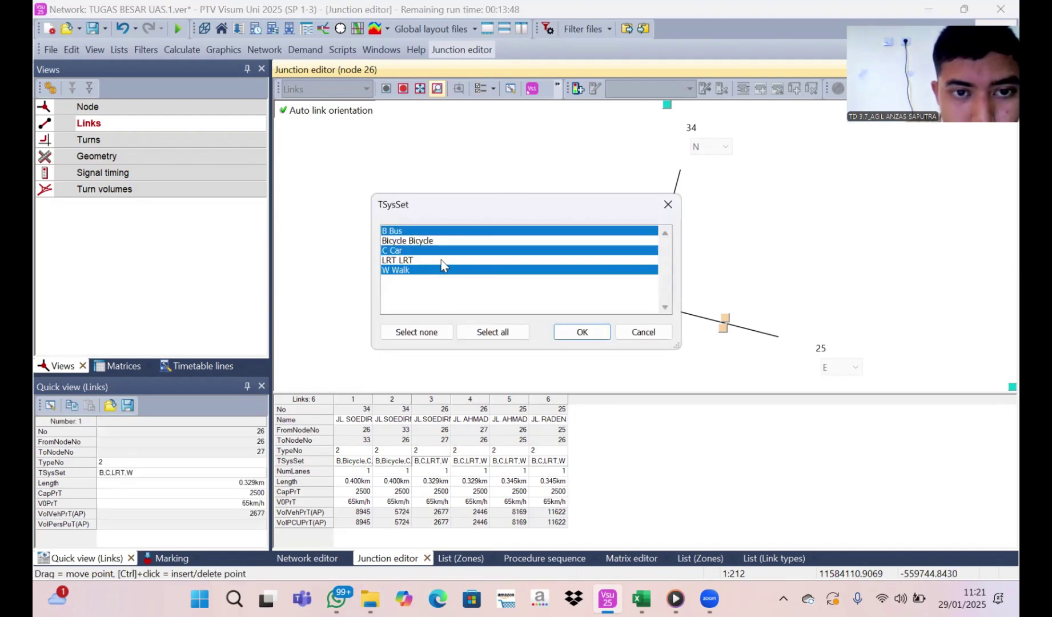
{"action": "left_click", "coordinate": [448, 245]}
{"action": "left_click", "coordinate": [582, 332]}
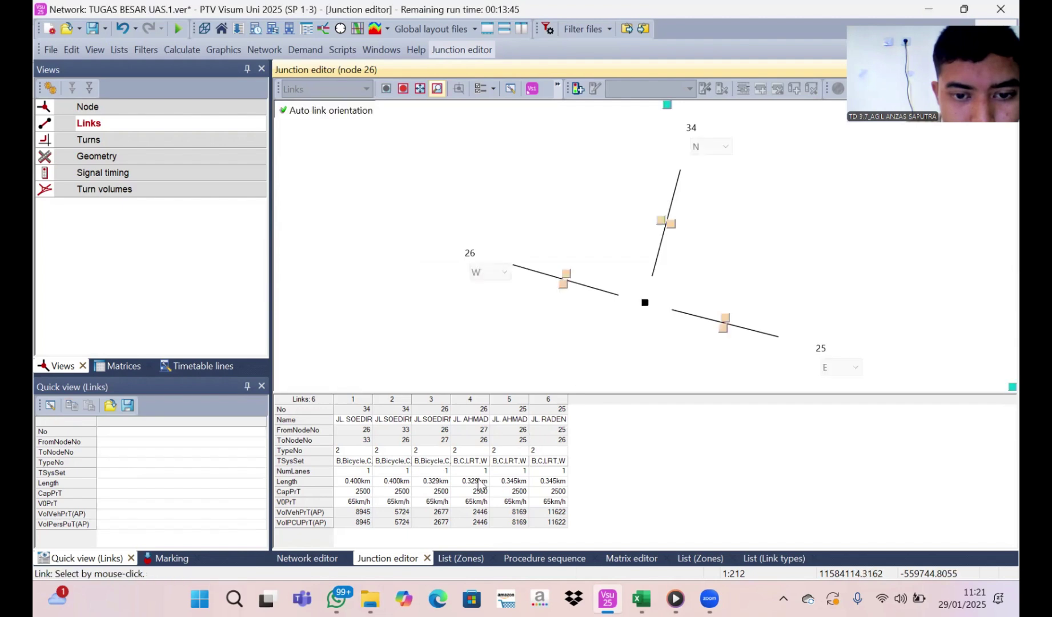
Set the transport systems of link 26 from node 27 to node 26 to include Bicycle and exclude LRT
{"action": "double_click", "coordinate": [477, 460]}
{"action": "left_click", "coordinate": [461, 243]}
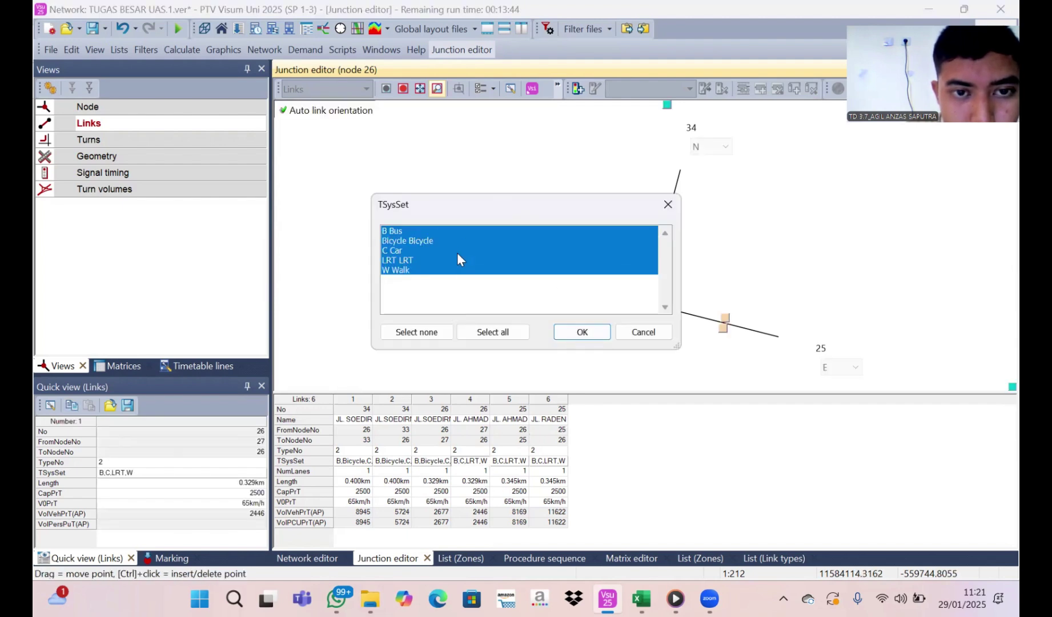
{"action": "left_click", "coordinate": [457, 254]}
{"action": "left_click", "coordinate": [456, 256]}
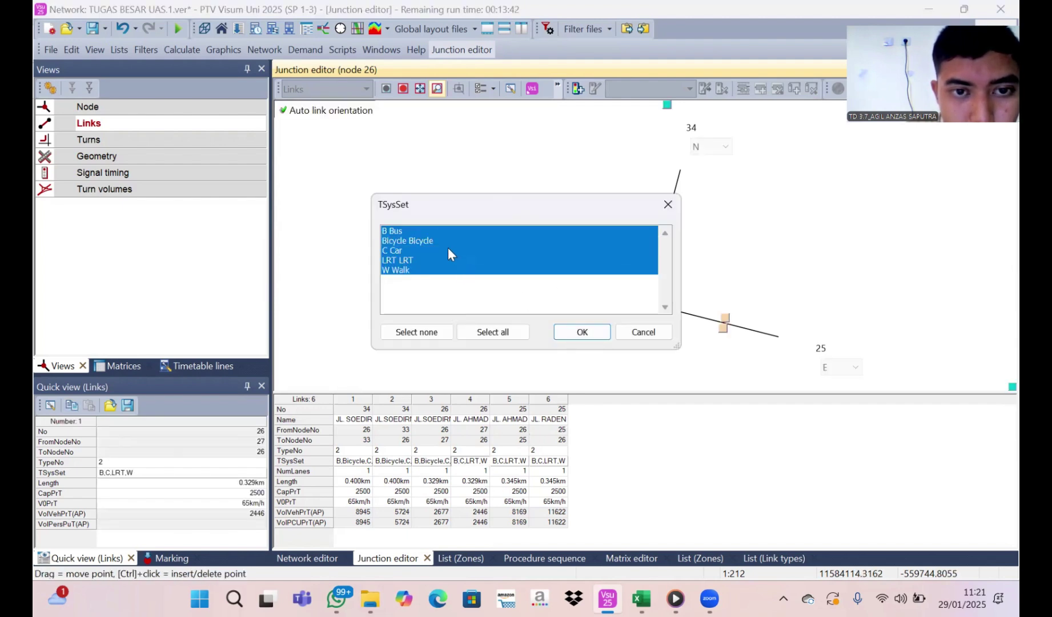
{"action": "left_click", "coordinate": [448, 260]}
{"action": "left_click", "coordinate": [582, 332]}
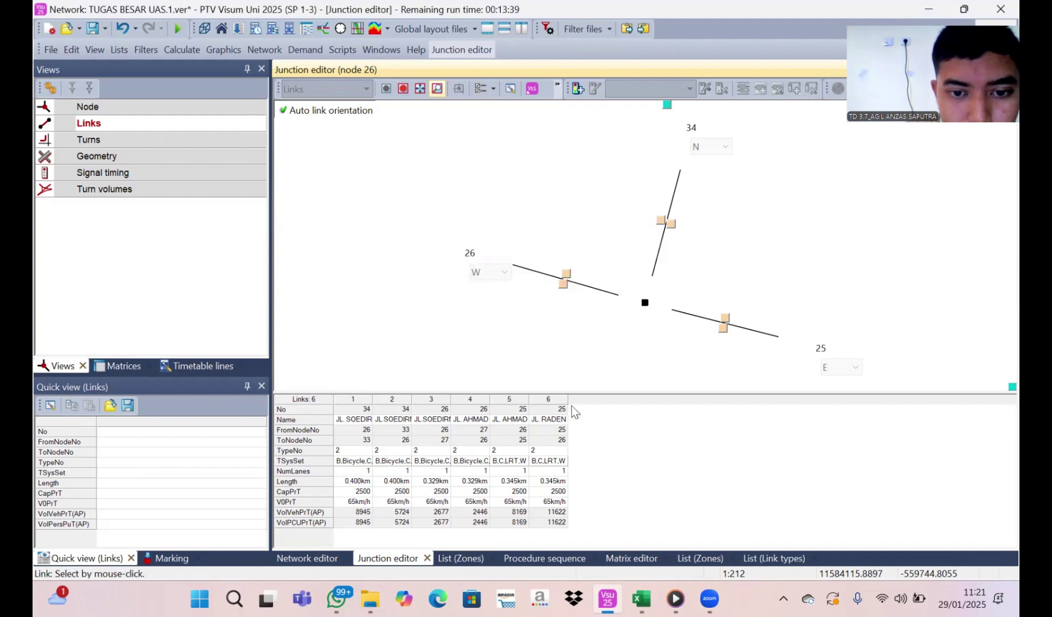
Add Bicycle and remove LRT in the transport system set of link 25 from node 26 to node 25
{"action": "left_click", "coordinate": [522, 461]}
{"action": "left_click", "coordinate": [521, 460]}
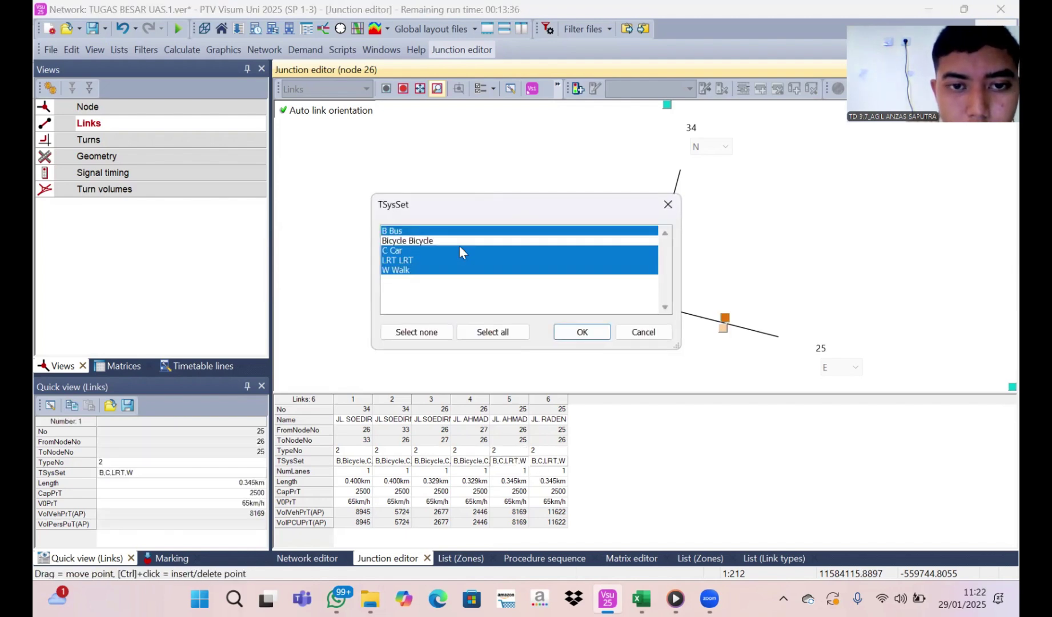
{"action": "left_click", "coordinate": [460, 243]}
{"action": "left_click", "coordinate": [480, 260]}
{"action": "left_click", "coordinate": [597, 336]}
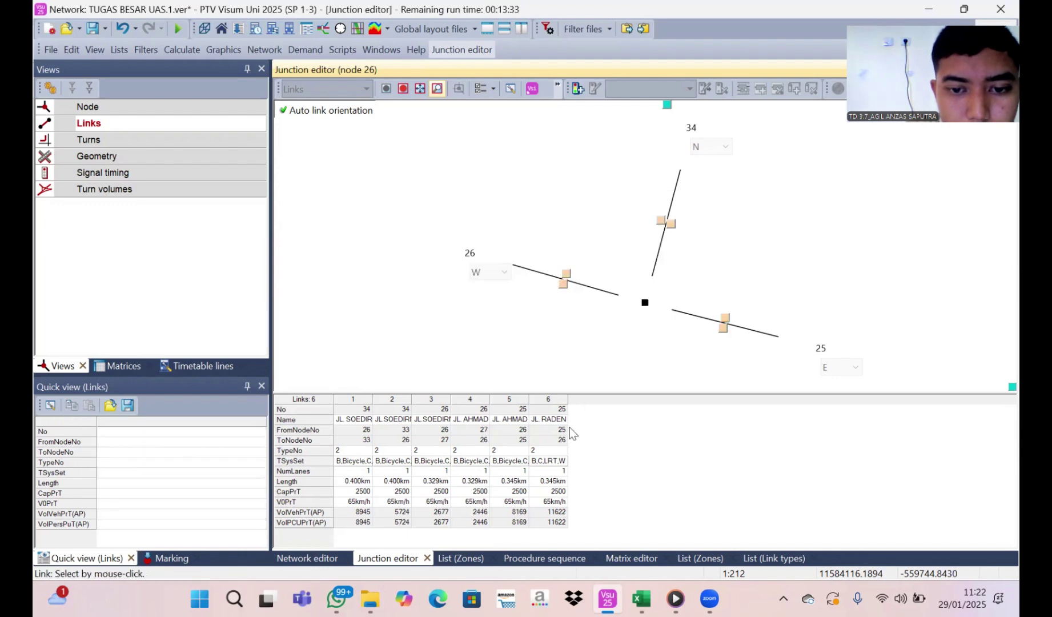
Set the transport systems of link 25 from node 25 to node 26 to Bus, Bicycle, Car and Walk, without LRT
{"action": "left_click", "coordinate": [562, 463]}
{"action": "left_click", "coordinate": [562, 464]}
{"action": "left_click", "coordinate": [516, 260]}
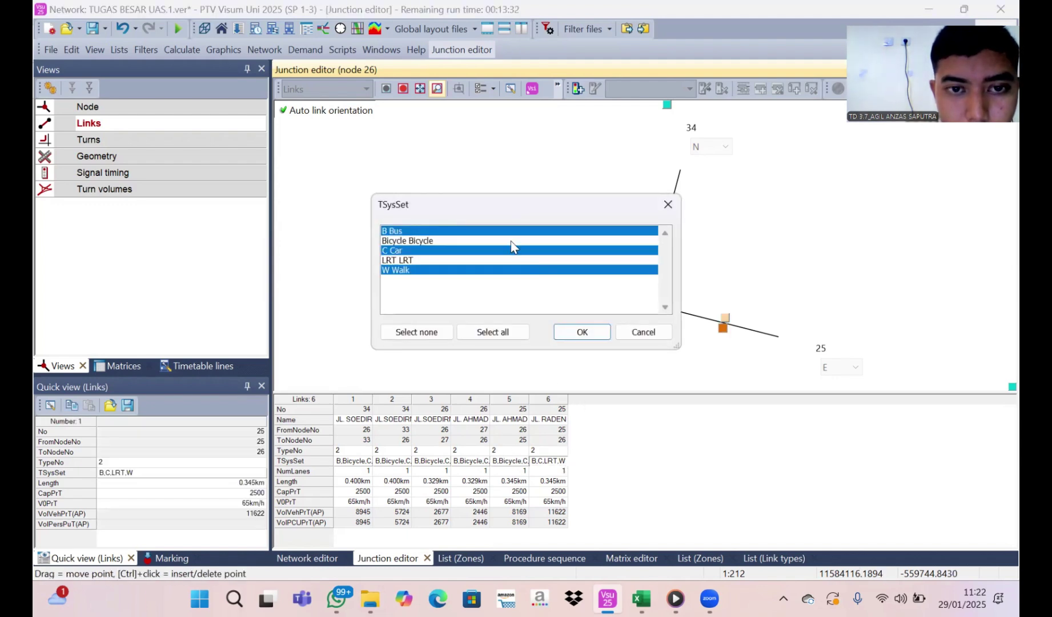
{"action": "left_click", "coordinate": [510, 241]}
{"action": "left_click", "coordinate": [588, 329]}
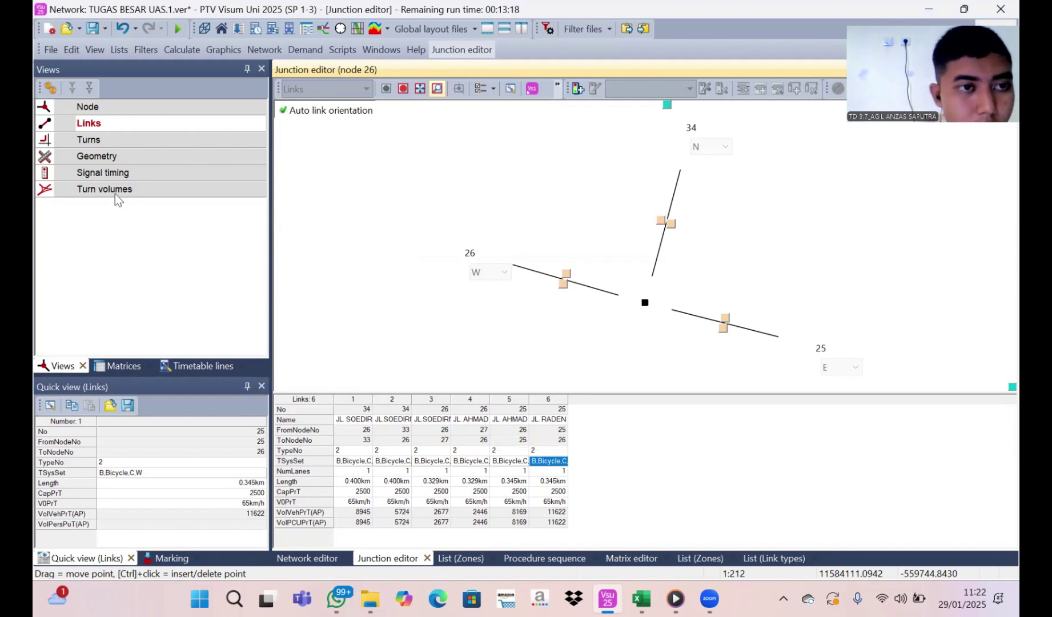
Show the junction's turns and set the transport systems of U-turn 33-26-33 to Bus, Bicycle and Car
{"action": "left_click", "coordinate": [145, 140]}
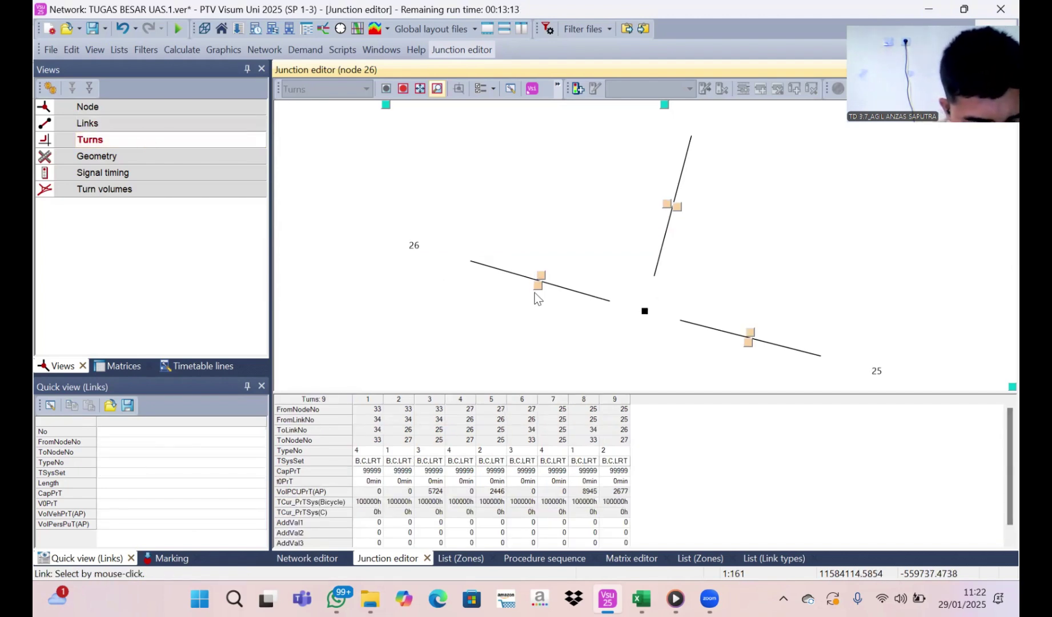
{"action": "left_click", "coordinate": [400, 471]}
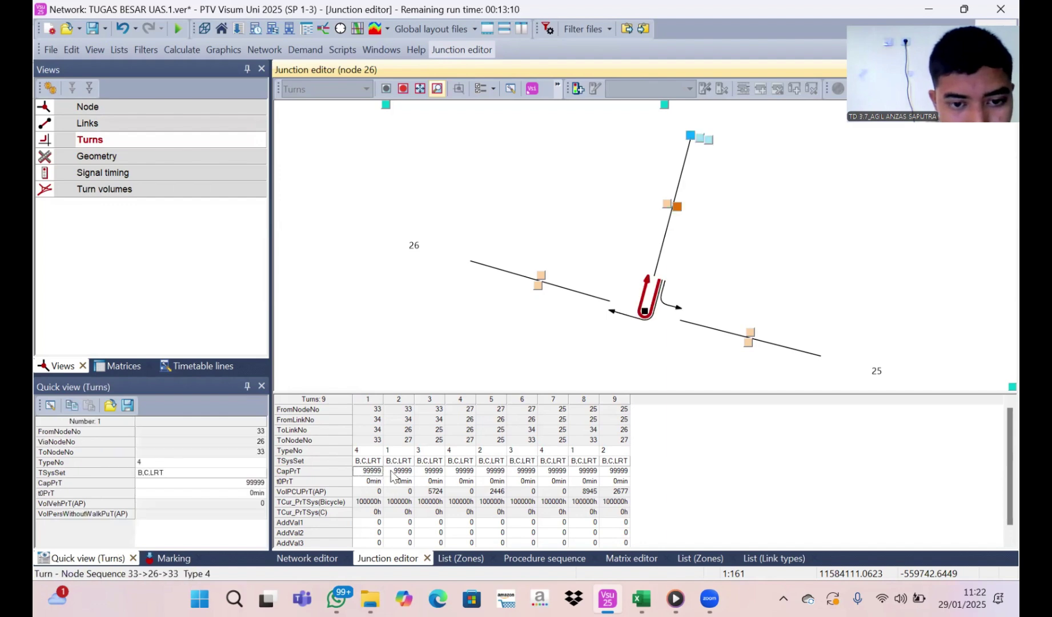
{"action": "left_click", "coordinate": [440, 471]}
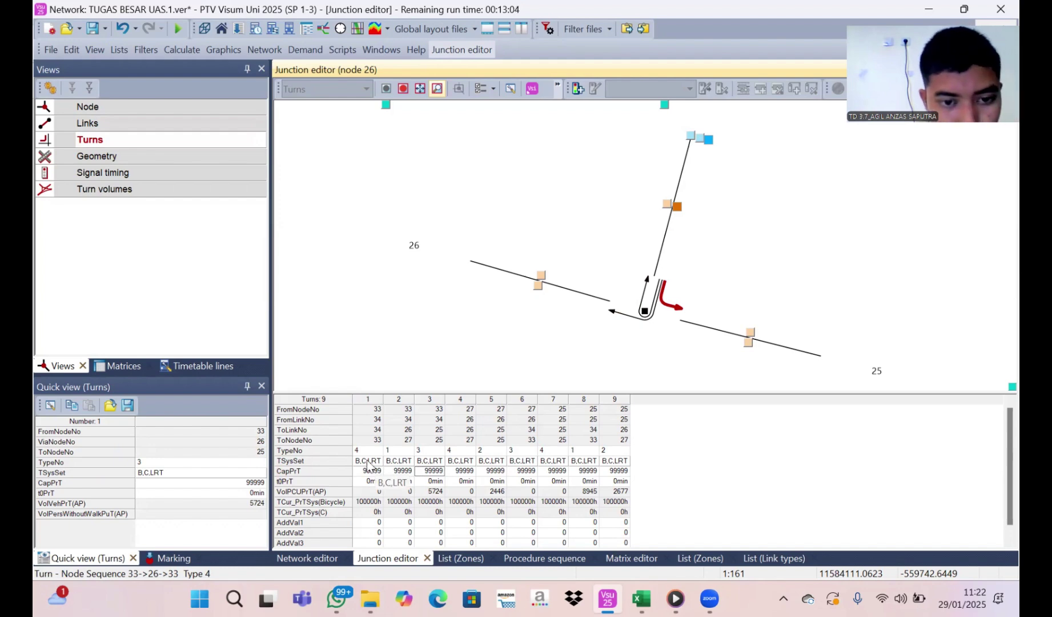
{"action": "double_click", "coordinate": [368, 461]}
{"action": "left_click", "coordinate": [423, 241]}
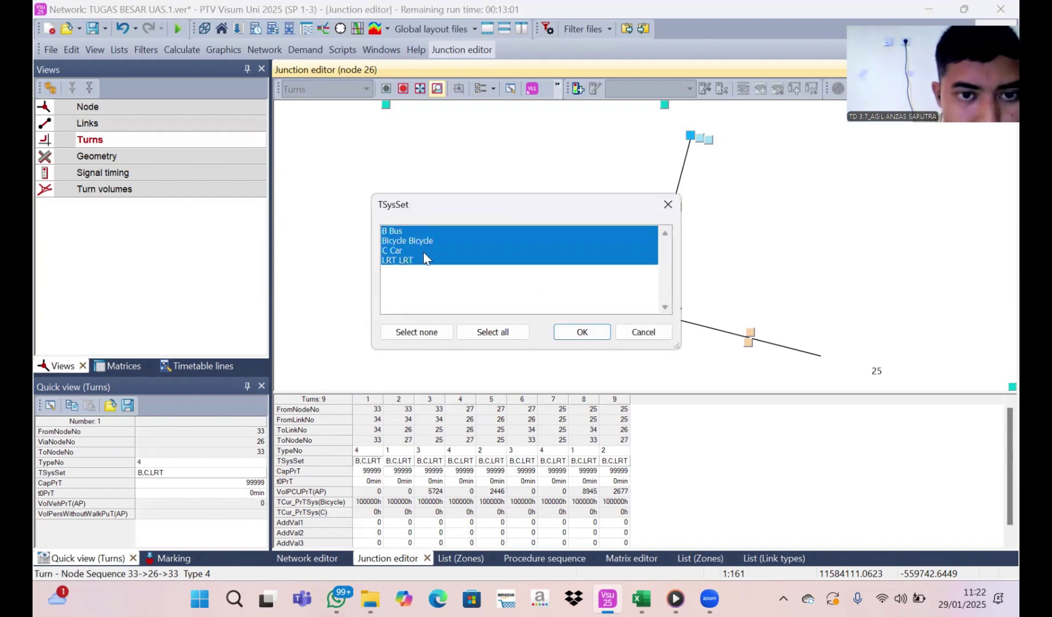
{"action": "left_click", "coordinate": [423, 258]}
{"action": "left_click", "coordinate": [568, 334]}
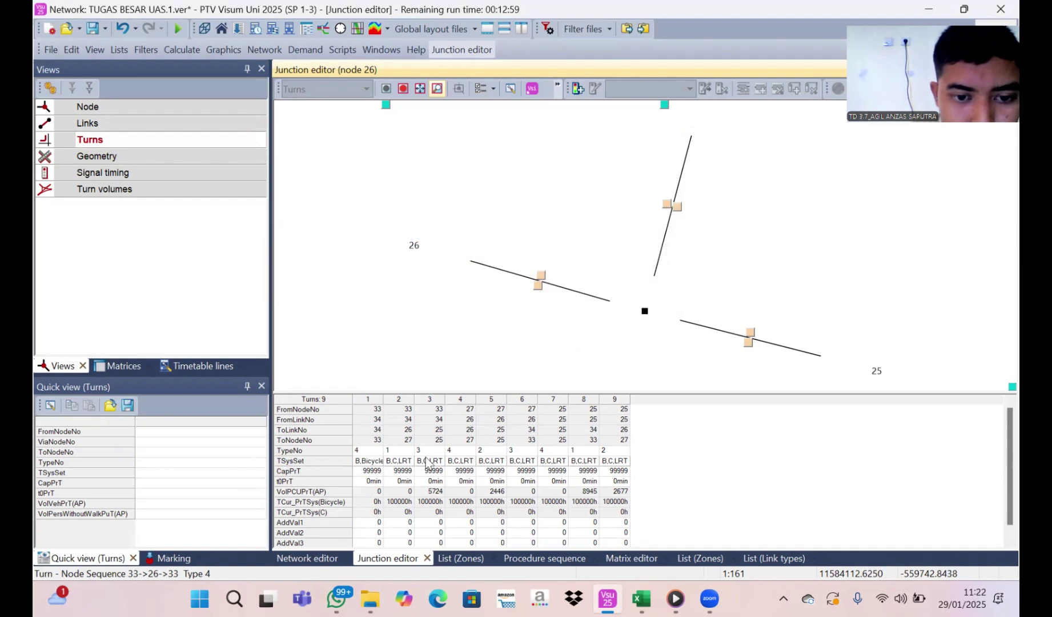
Add Bicycle and remove LRT in the transport system set of the turn from node 33 to node 27
{"action": "double_click", "coordinate": [368, 462]}
{"action": "left_click", "coordinate": [460, 261]}
{"action": "left_click", "coordinate": [458, 263]}
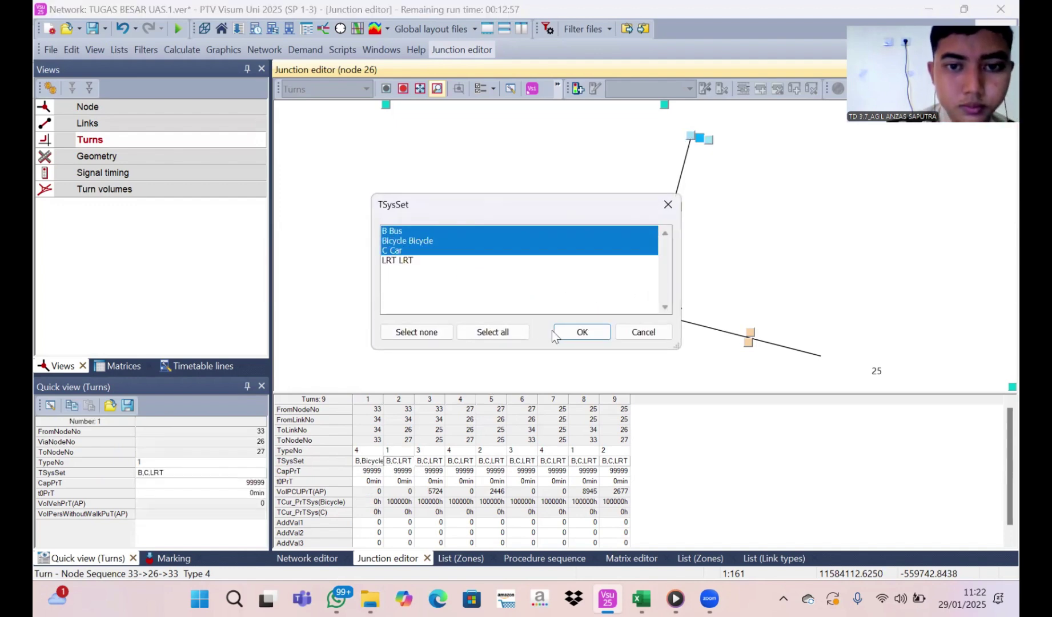
{"action": "left_click", "coordinate": [557, 331]}
Remove LRT from and add Bicycle to the transport systems of the turn from node 33 to node 25
{"action": "left_click", "coordinate": [429, 461]}
{"action": "double_click", "coordinate": [430, 462]}
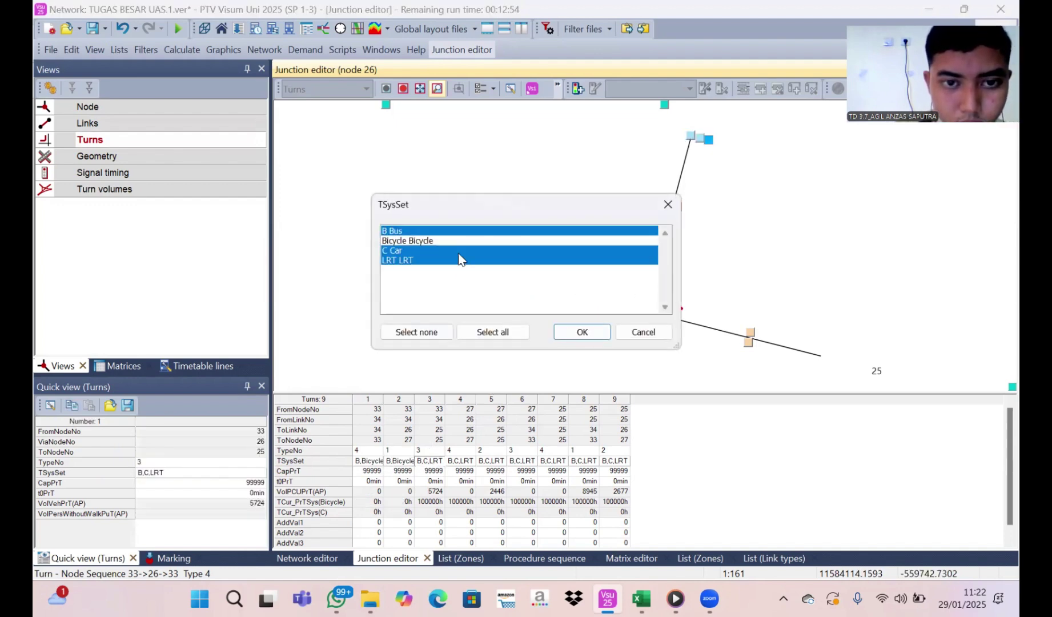
{"action": "left_click", "coordinate": [460, 260]}
{"action": "left_click", "coordinate": [461, 241]}
{"action": "left_click", "coordinate": [573, 335]}
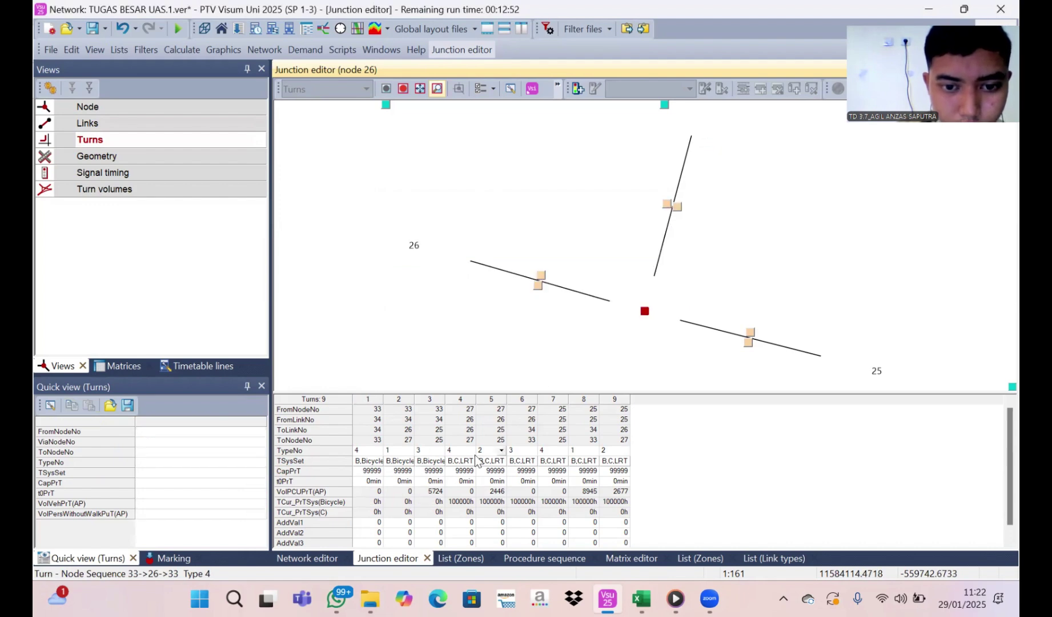
Set the transport systems of U-turn 27-26-27 to Bus, Bicycle and Car, excluding LRT
{"action": "left_click", "coordinate": [460, 461]}
{"action": "double_click", "coordinate": [460, 461]}
{"action": "left_click", "coordinate": [497, 242]}
{"action": "left_click", "coordinate": [498, 258]}
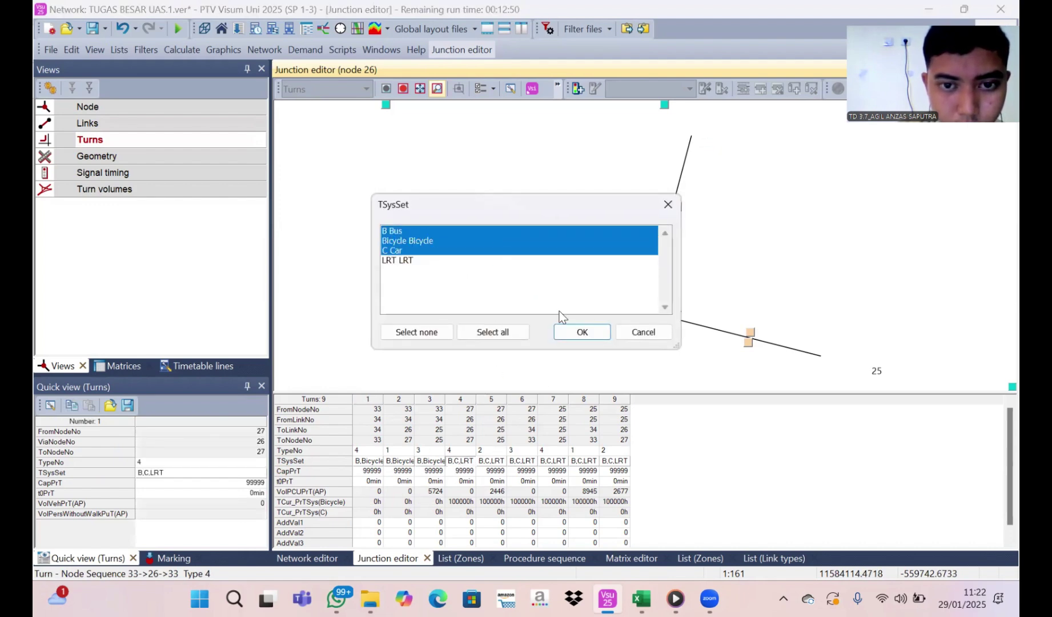
{"action": "left_click", "coordinate": [582, 332]}
Set the transport systems of the turn from node 27 to node 25 to Bus, Bicycle and Car
{"action": "left_click", "coordinate": [494, 463]}
{"action": "double_click", "coordinate": [494, 464]}
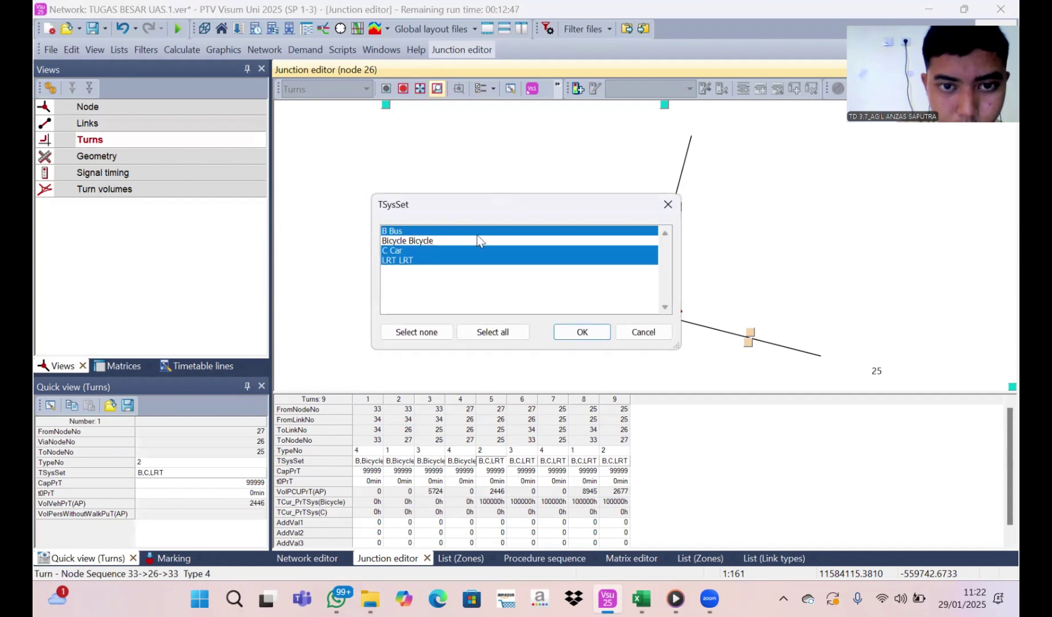
{"action": "left_click", "coordinate": [478, 232]}
{"action": "left_click", "coordinate": [476, 241]}
{"action": "left_click", "coordinate": [479, 232]}
{"action": "left_click", "coordinate": [497, 260]}
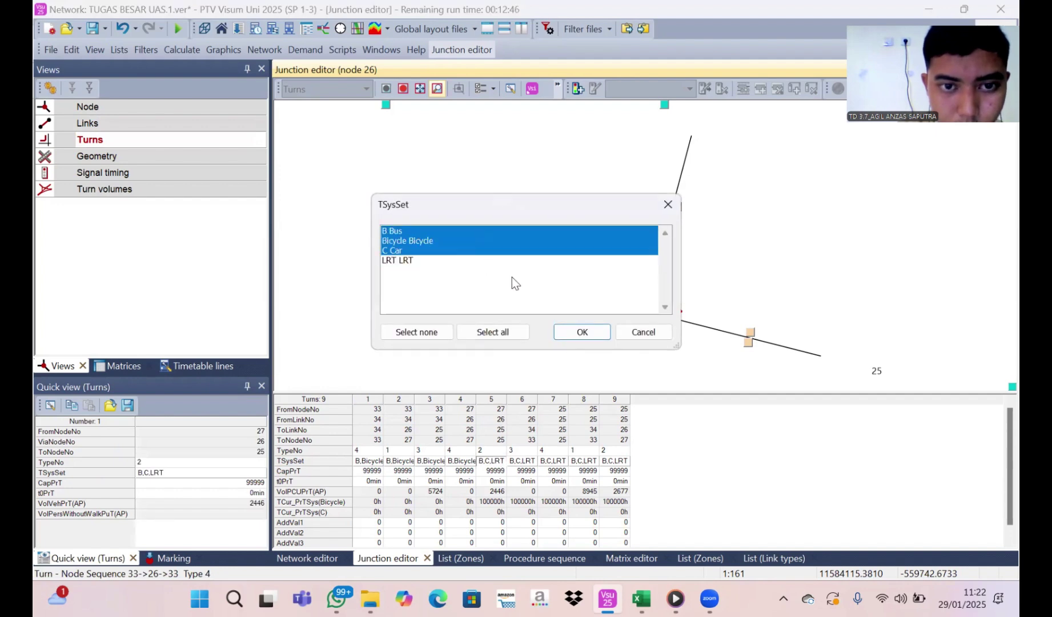
{"action": "left_click", "coordinate": [582, 332]}
Set the transport systems of the turn from node 27 to node 33 to Bus, Bicycle and Car
{"action": "left_click", "coordinate": [522, 460]}
{"action": "double_click", "coordinate": [522, 460]}
{"action": "left_click", "coordinate": [477, 231]}
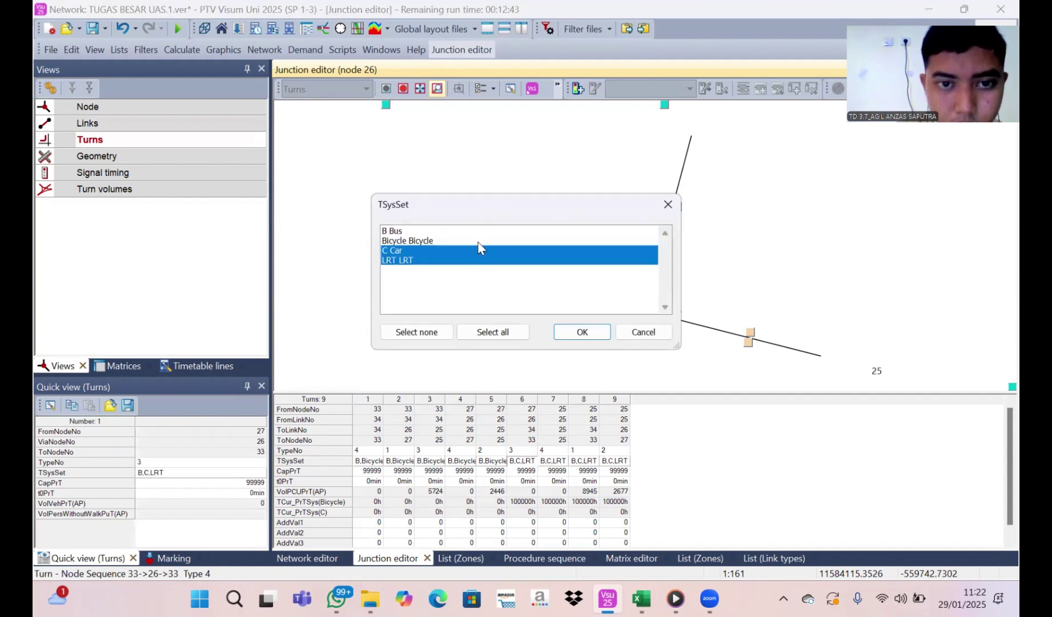
{"action": "left_click", "coordinate": [477, 240]}
{"action": "left_click", "coordinate": [478, 232]}
{"action": "left_click", "coordinate": [485, 260]}
{"action": "left_click", "coordinate": [582, 332]}
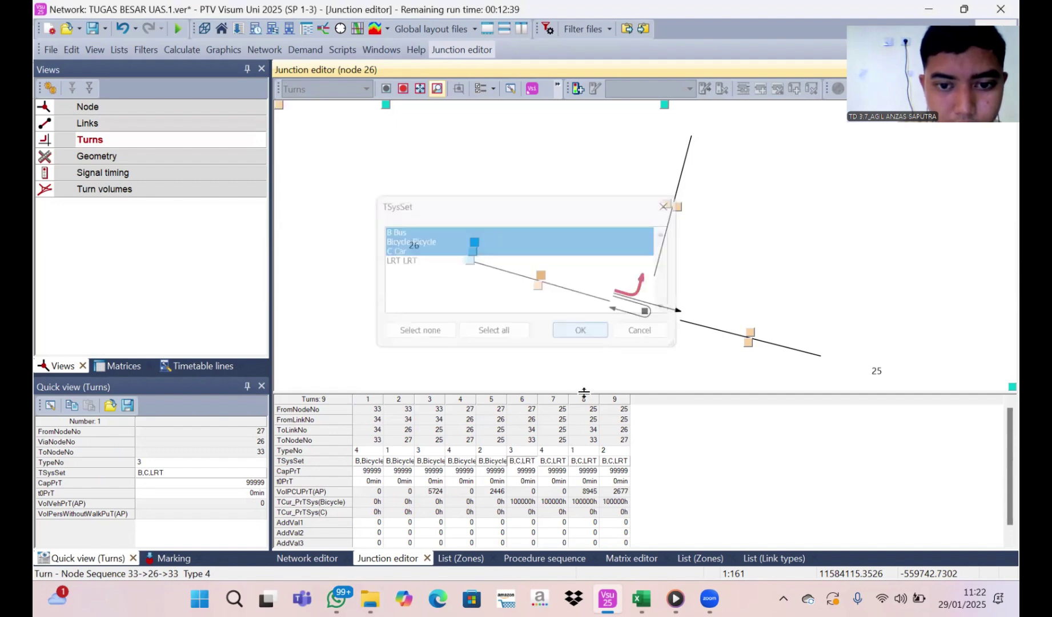
Add Bicycle and remove LRT in the transport system set of U-turn 25-26-25
{"action": "left_click", "coordinate": [553, 461]}
{"action": "double_click", "coordinate": [553, 461]}
{"action": "left_click", "coordinate": [515, 240]}
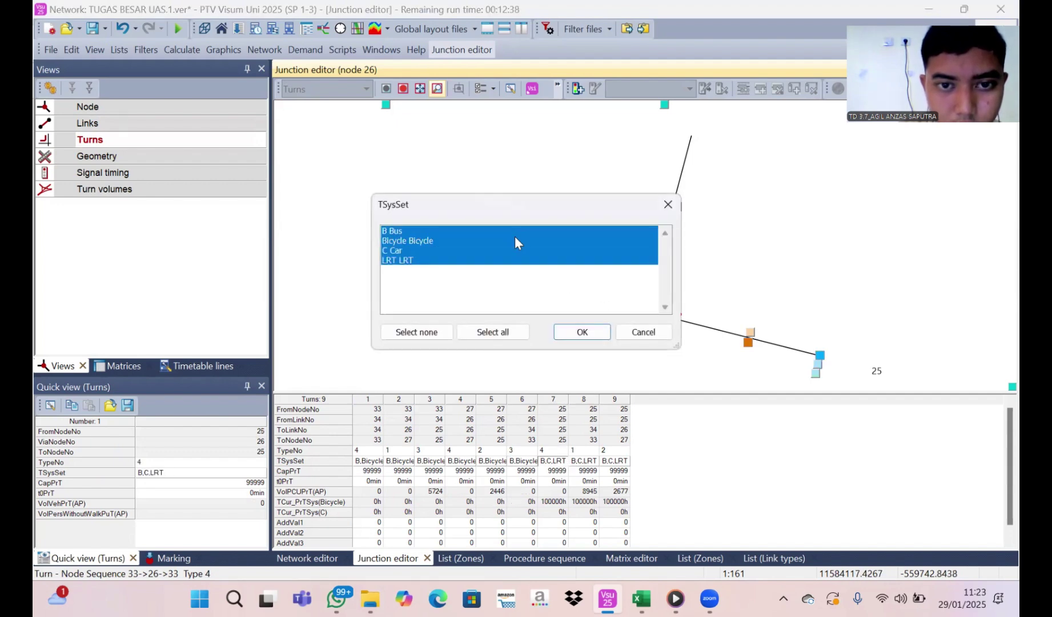
{"action": "left_click", "coordinate": [516, 261]}
{"action": "left_click", "coordinate": [581, 332]}
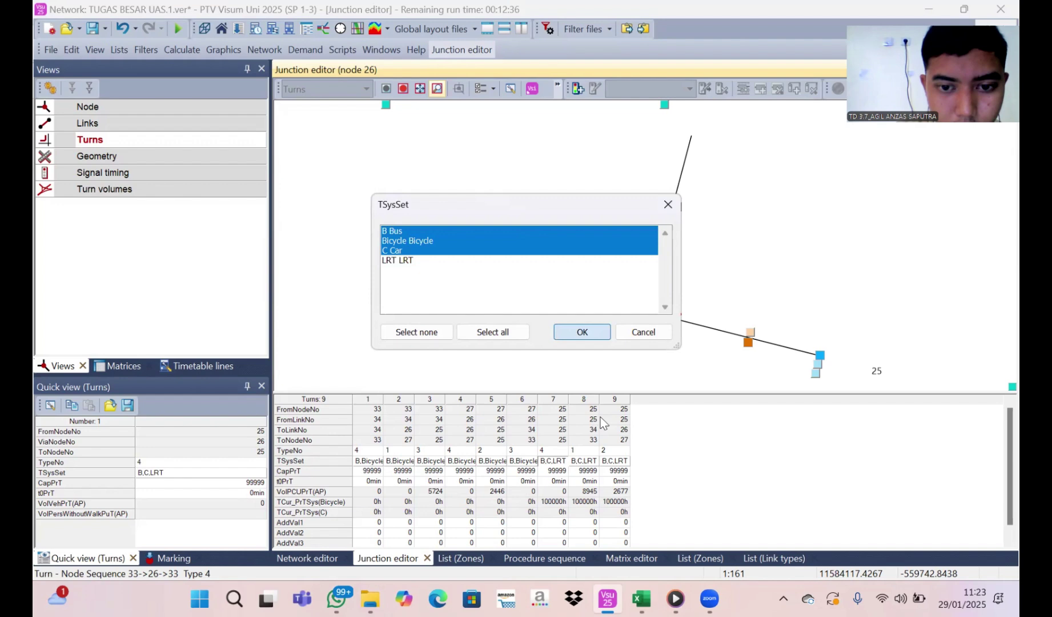
Set the transport systems of the turn from node 25 to node 33 to Bus, Bicycle and Car
{"action": "double_click", "coordinate": [588, 460]}
{"action": "left_click", "coordinate": [557, 241]}
{"action": "left_click", "coordinate": [558, 260]}
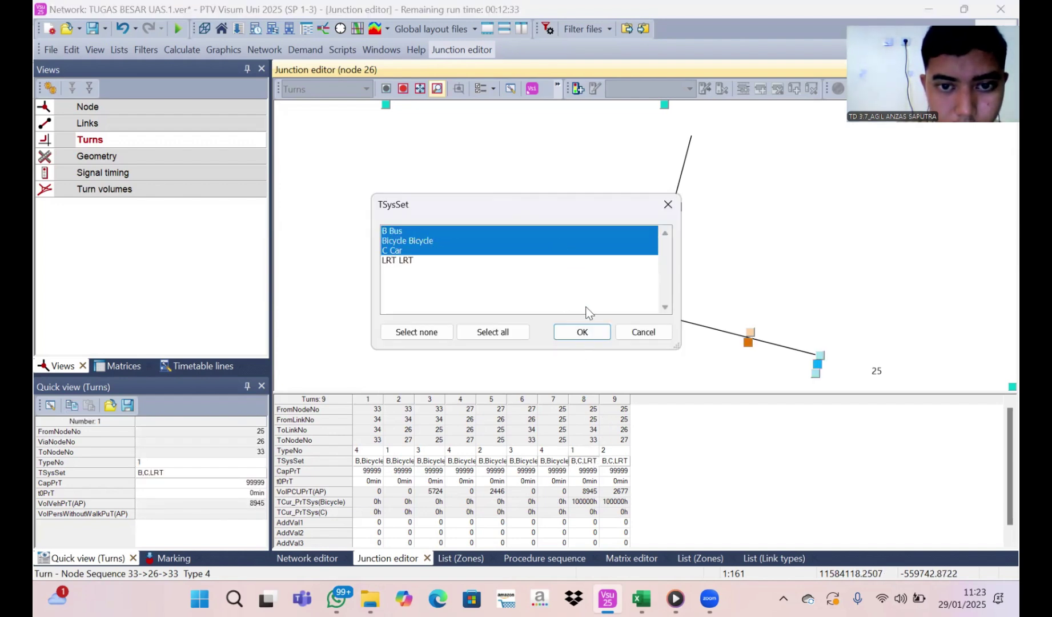
{"action": "left_click", "coordinate": [582, 331]}
Set the transport systems of the turn from node 25 to node 27 to Bus, Bicycle and Car
{"action": "double_click", "coordinate": [619, 460]}
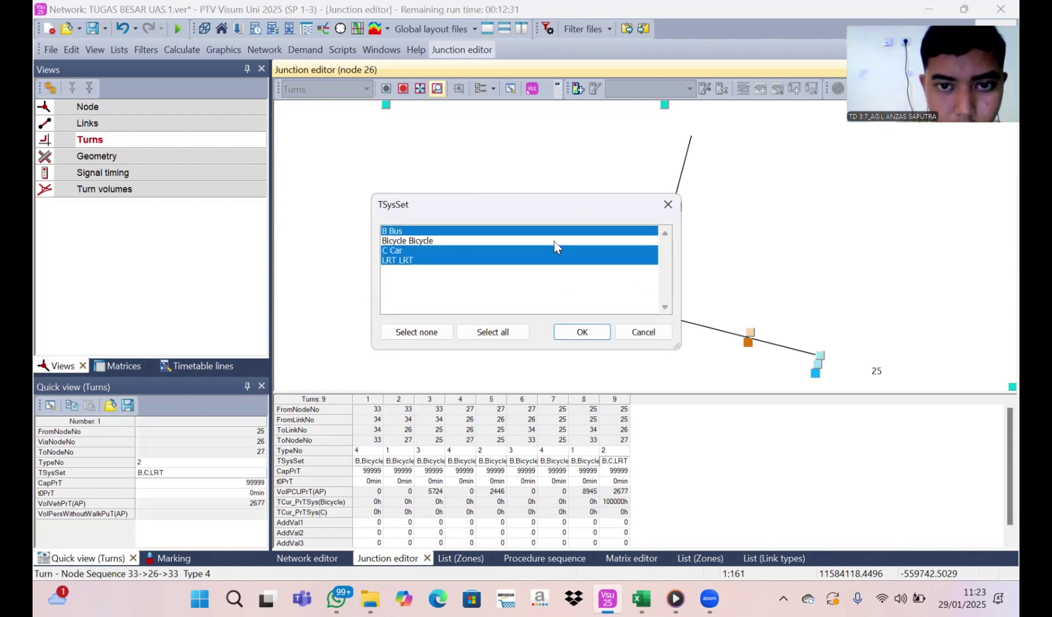
{"action": "left_click", "coordinate": [556, 241]}
{"action": "left_click", "coordinate": [553, 261]}
{"action": "left_click", "coordinate": [582, 332]}
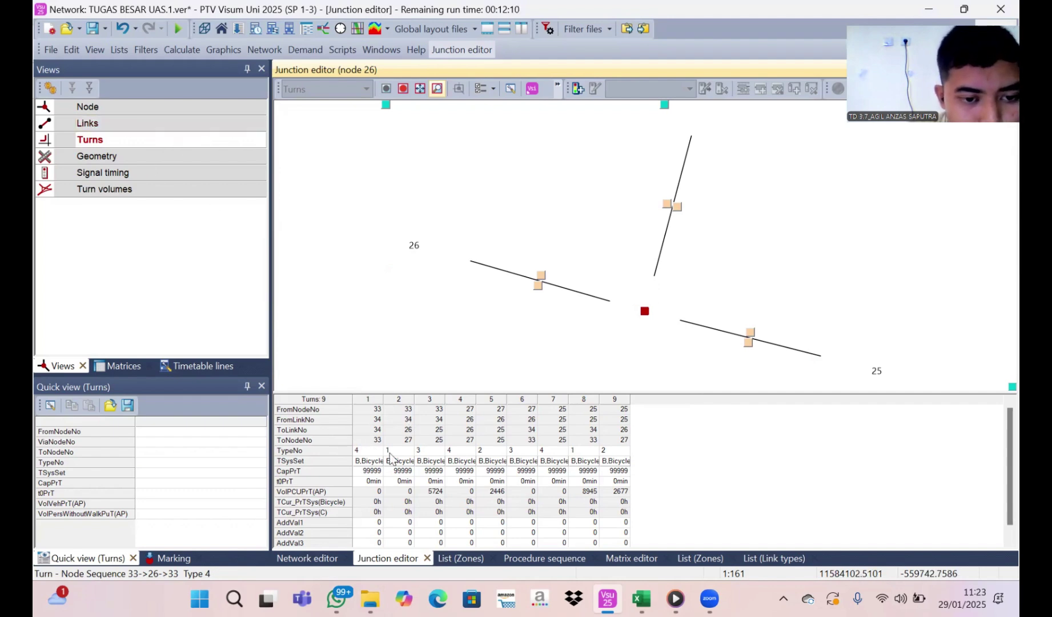
Set the private transport capacity (CapPrT) of the three turns starting from node 33 to 1000
{"action": "left_click", "coordinate": [372, 471]}
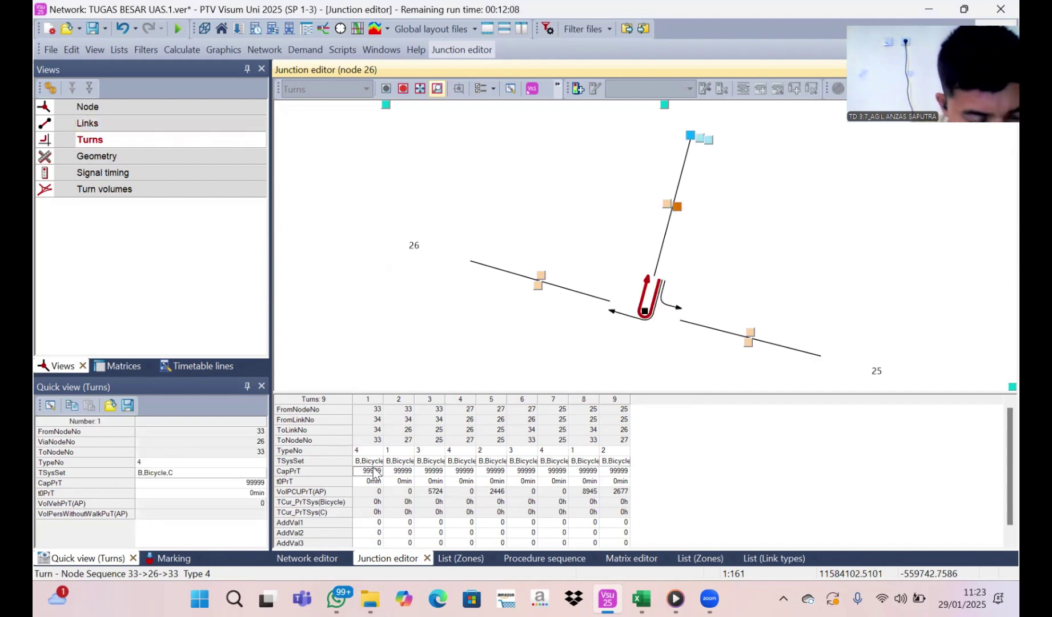
{"action": "type", "text": "1000"}
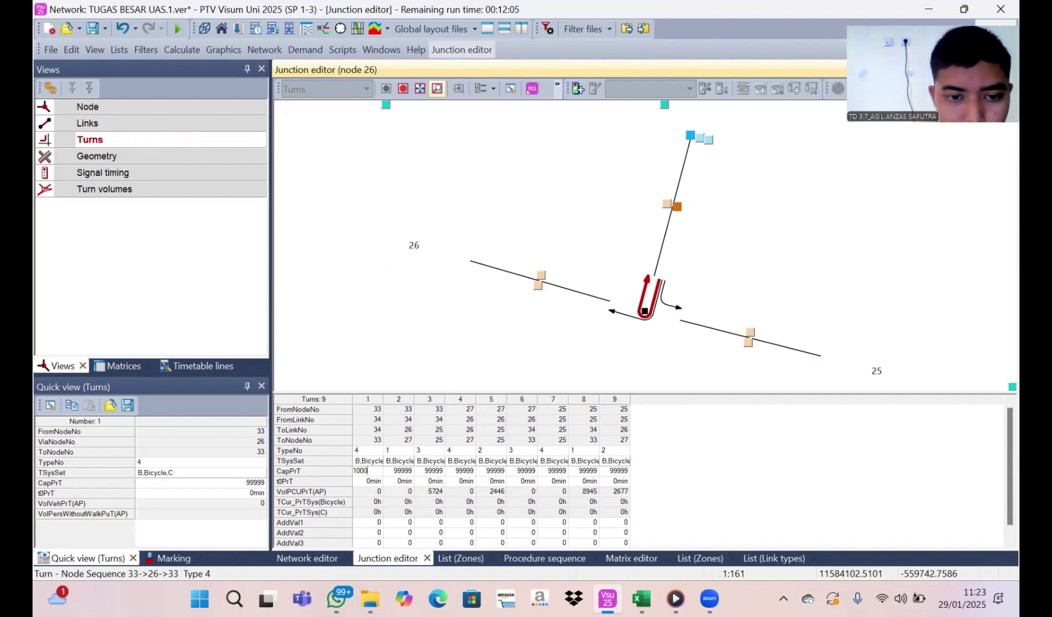
{"action": "left_click", "coordinate": [399, 472]}
{"action": "type", "text": "100"}
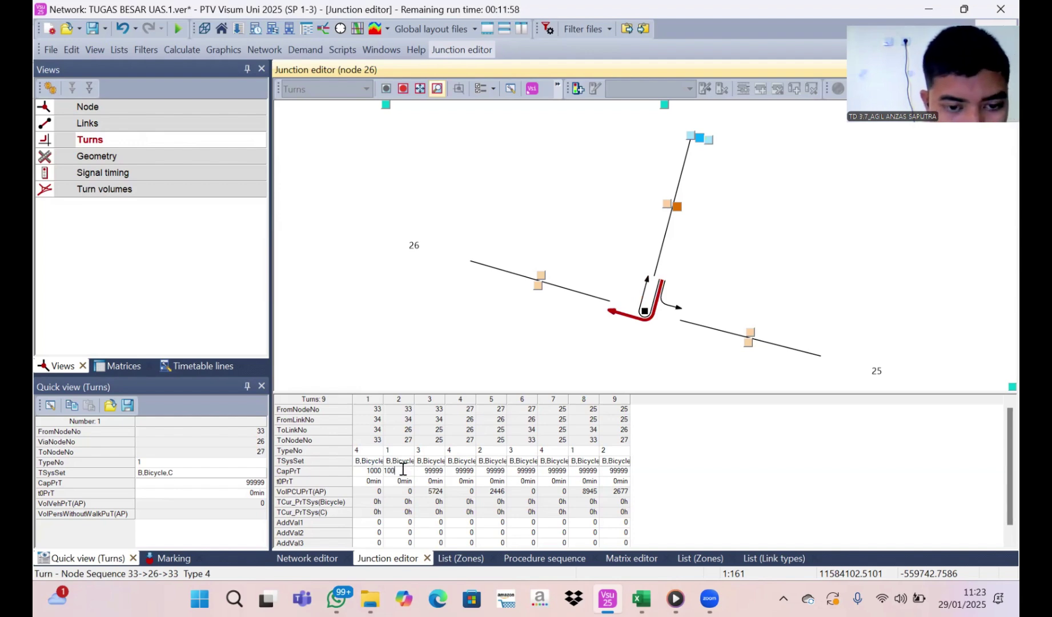
{"action": "type", "text": "0"}
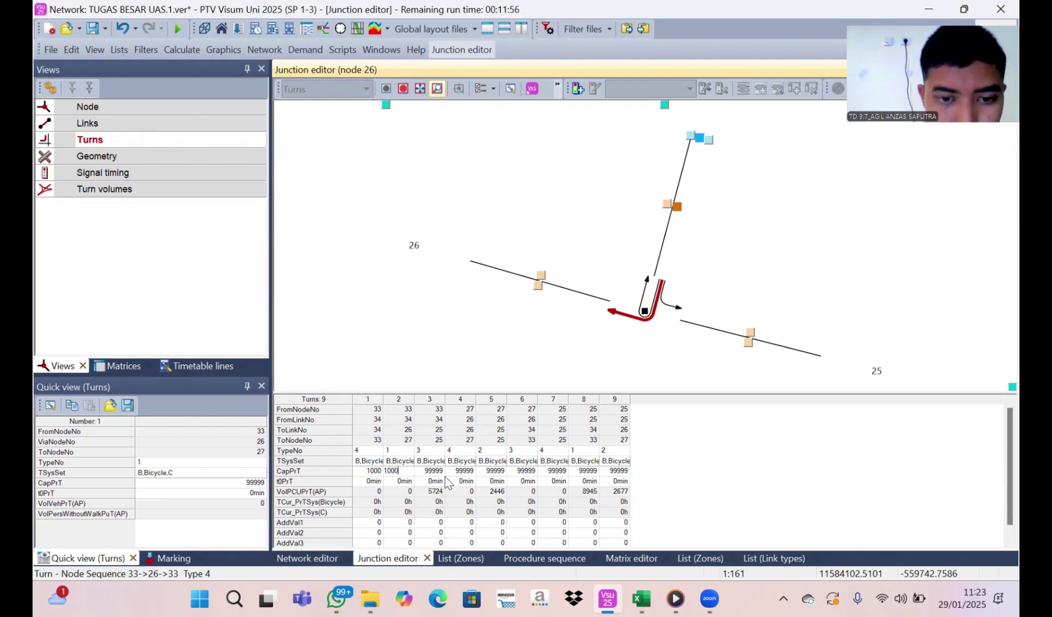
{"action": "left_click", "coordinate": [439, 472]}
{"action": "type", "text": "1000"}
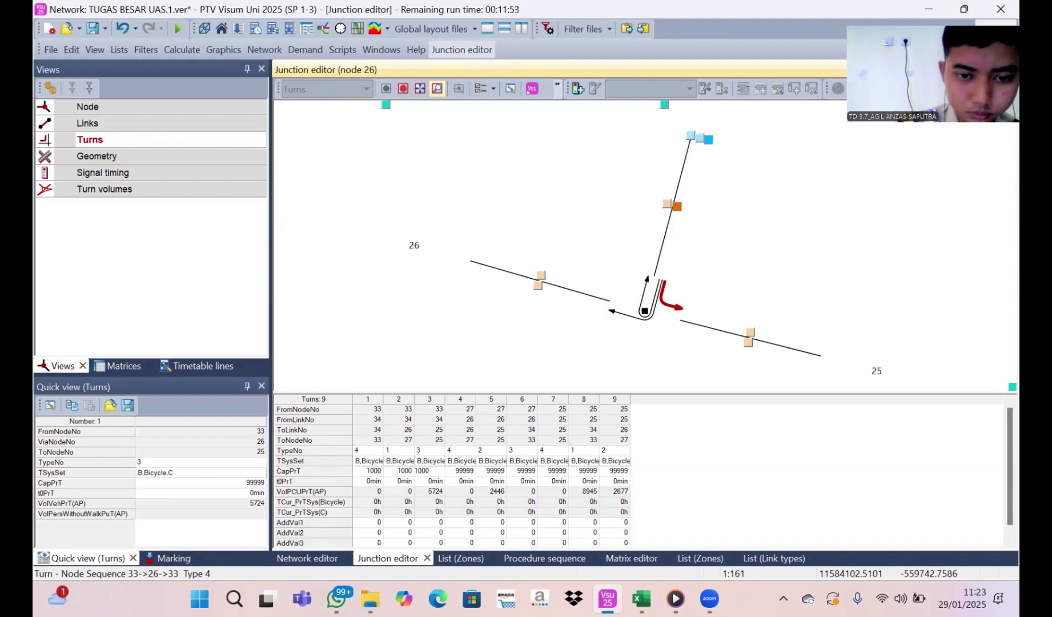
Set the private transport capacity (CapPrT) of the three turns starting from node 27 to 1000
{"action": "left_click", "coordinate": [463, 470]}
{"action": "type", "text": "1"}
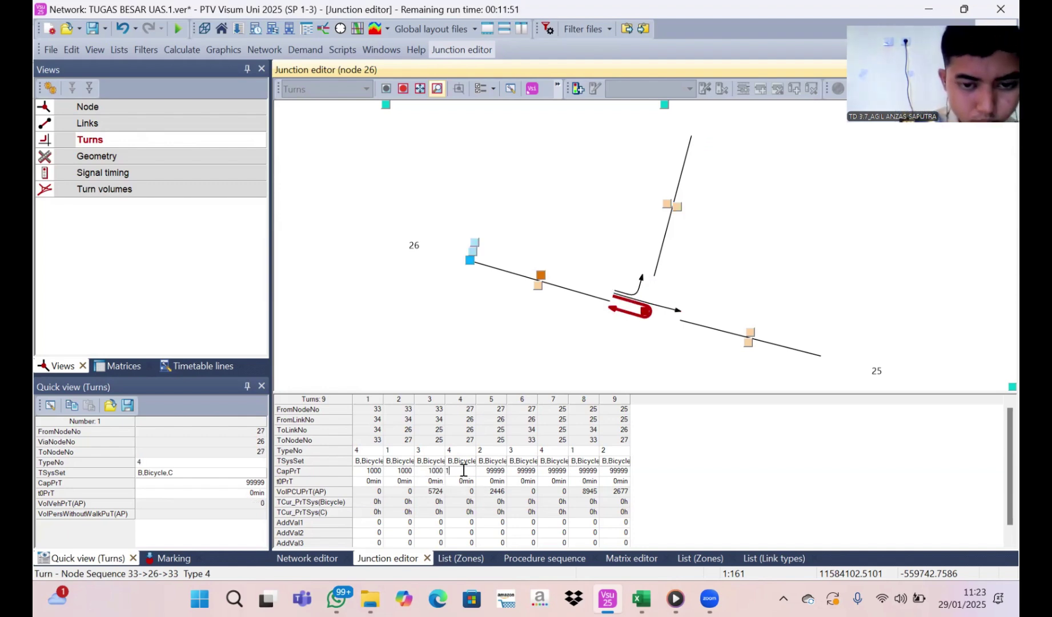
{"action": "type", "text": "000"}
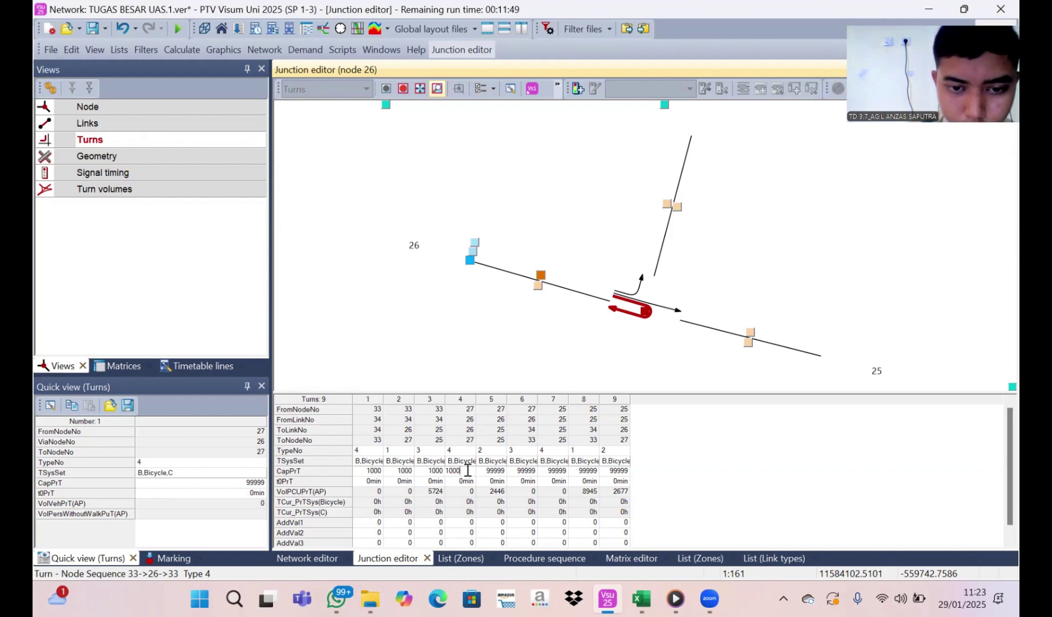
{"action": "left_click", "coordinate": [495, 470]}
{"action": "type", "text": "1000"}
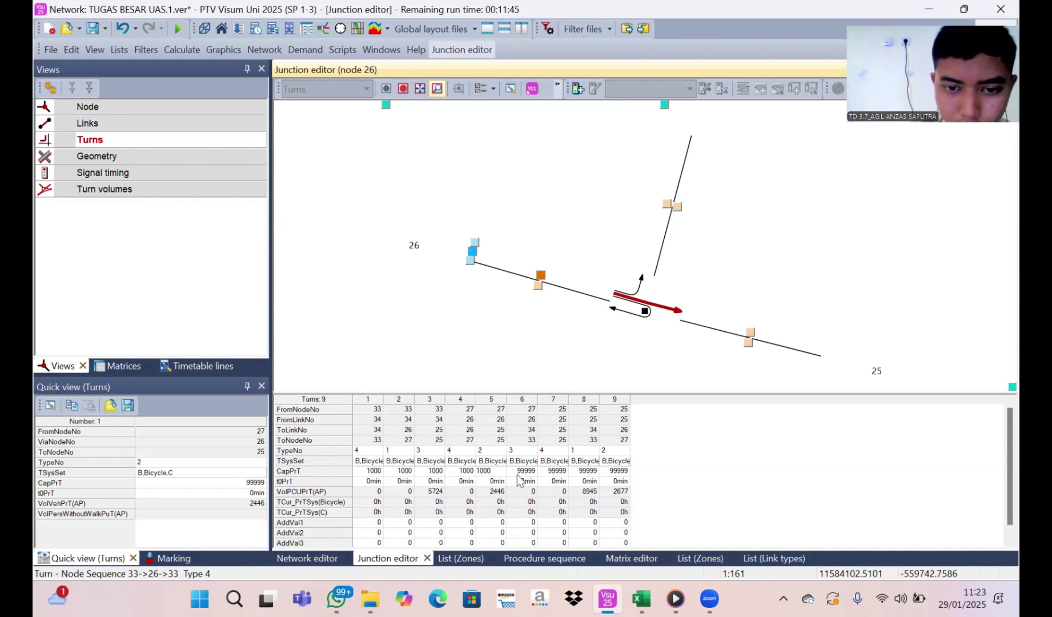
{"action": "left_click", "coordinate": [521, 470]}
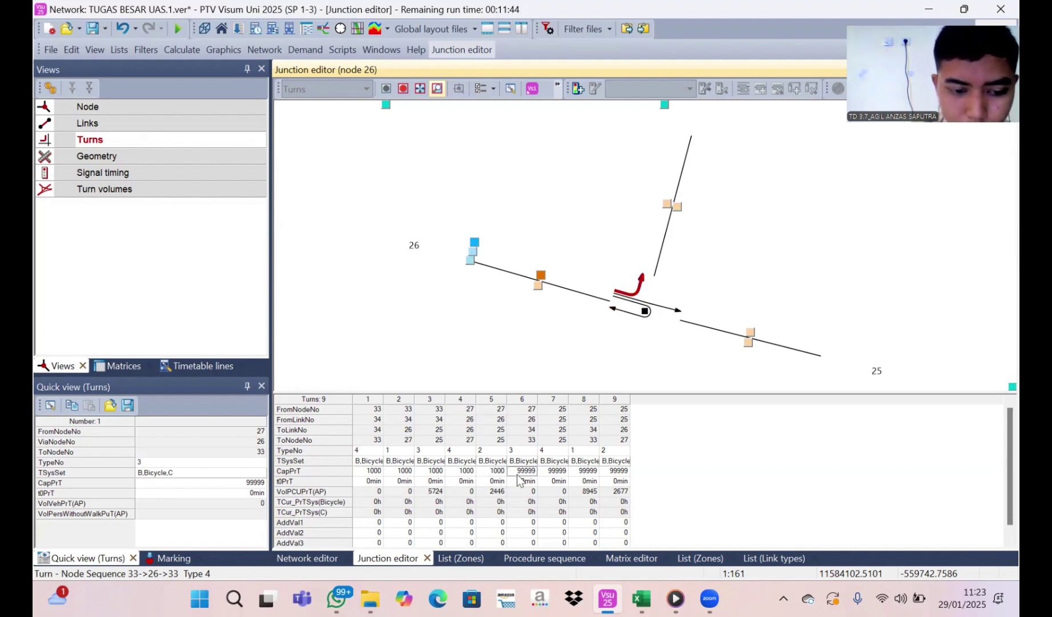
{"action": "type", "text": "1000"}
Set the private transport capacity (CapPrT) of the three turns starting from node 25 to 1000
{"action": "left_click", "coordinate": [552, 470]}
{"action": "type", "text": "1"}
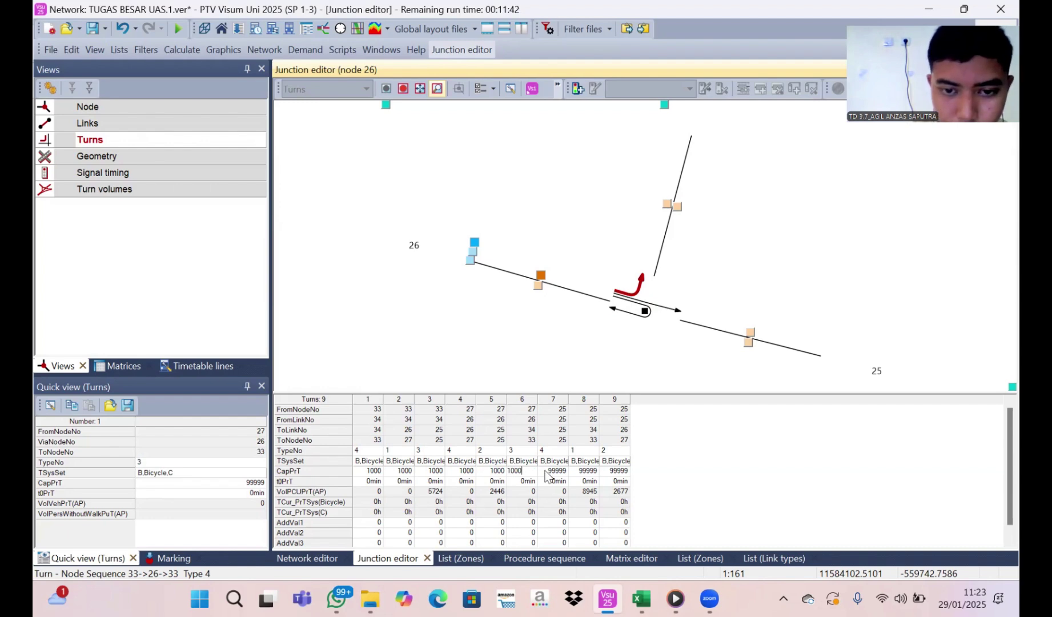
{"action": "type", "text": "000"}
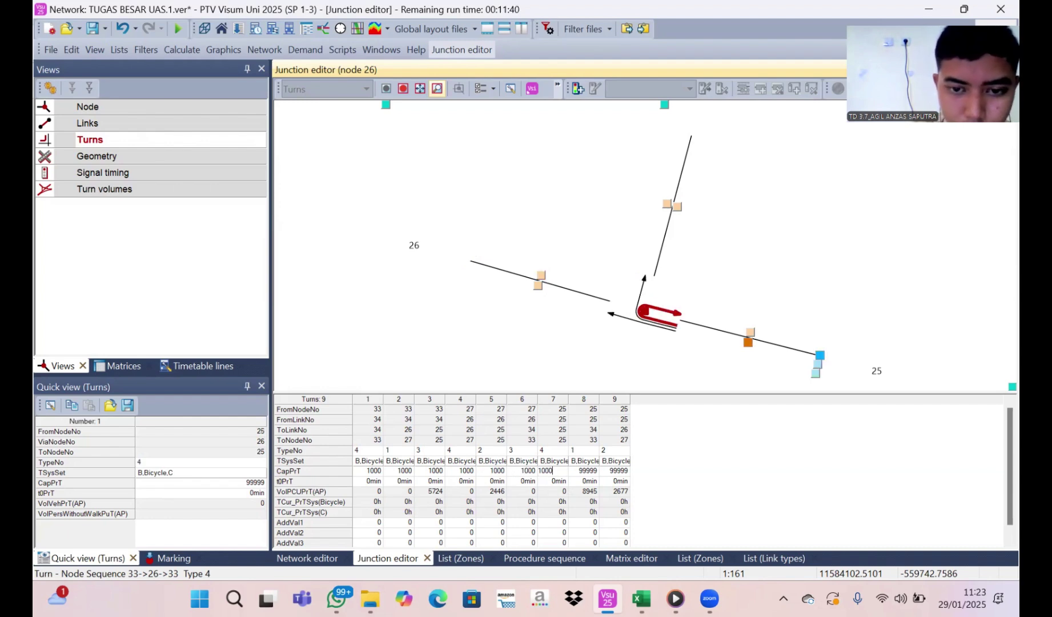
{"action": "left_click", "coordinate": [580, 470]}
{"action": "type", "text": "1000"}
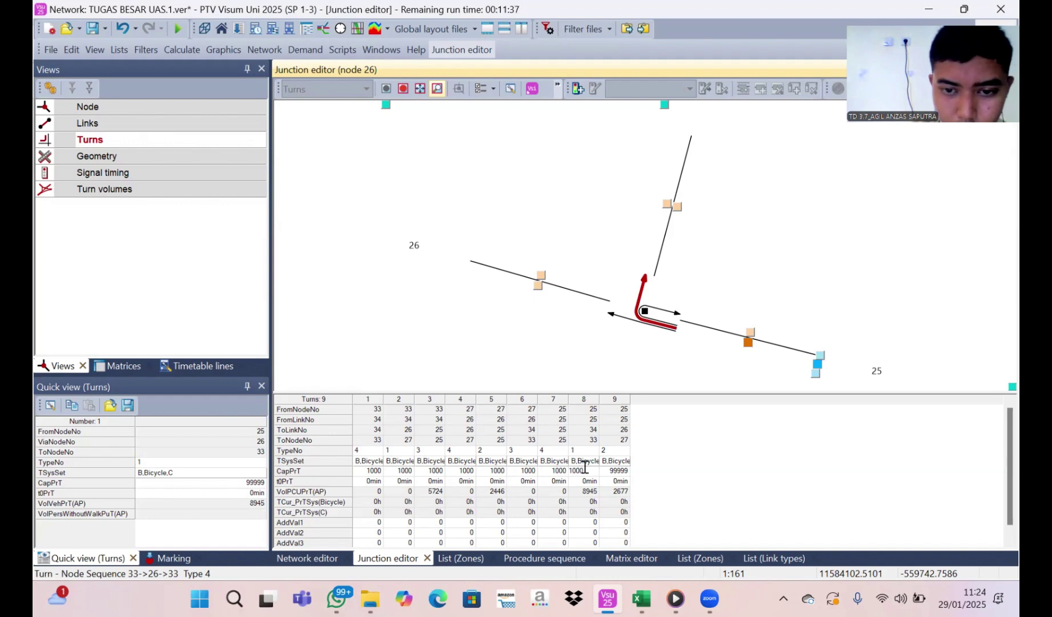
{"action": "left_click", "coordinate": [607, 471]}
{"action": "type", "text": "1000"}
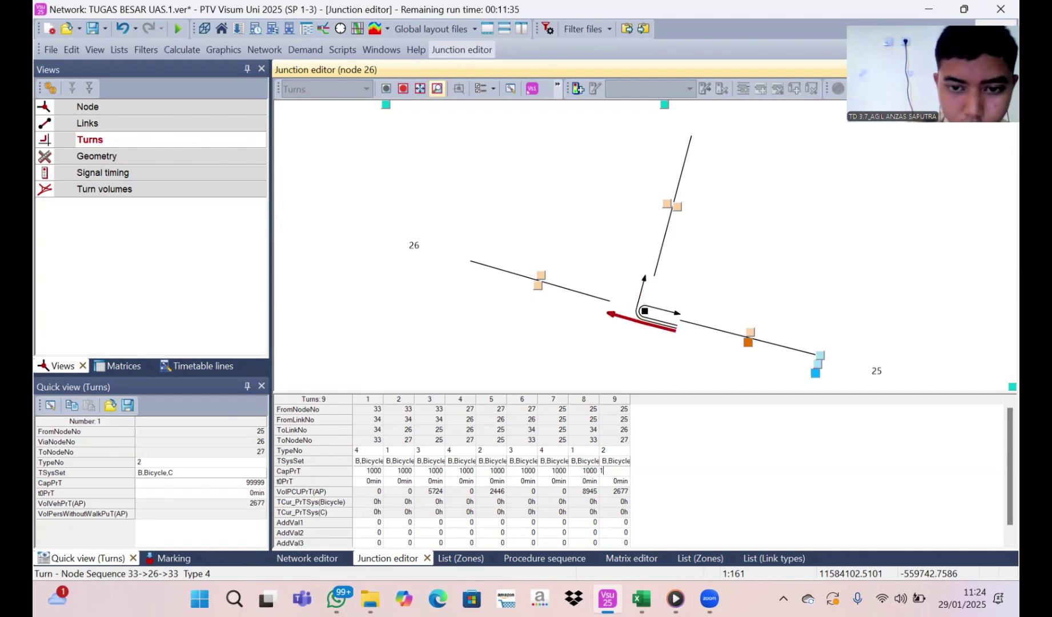
{"action": "left_click", "coordinate": [697, 489]}
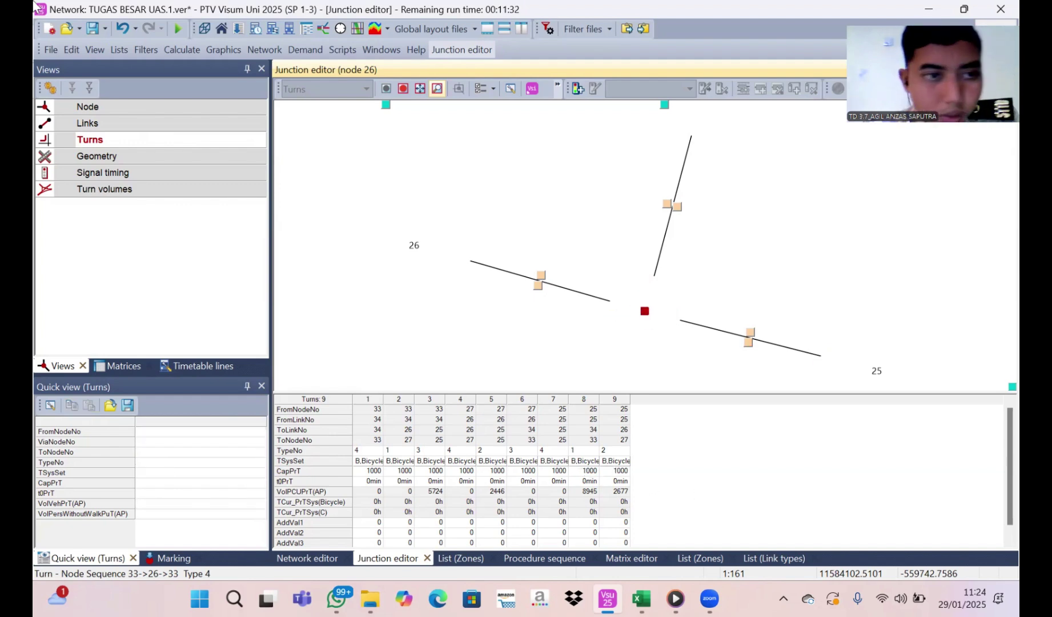
In the junction geometry, set the ICA corner radius of the east, north and west legs to 3 m
{"action": "left_click", "coordinate": [83, 161]}
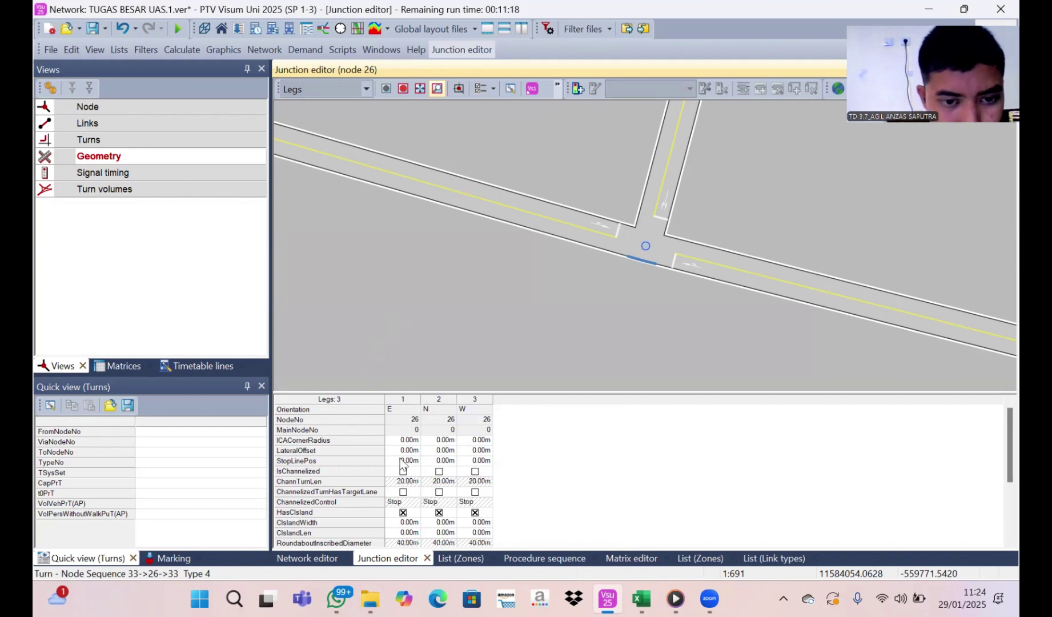
{"action": "left_click", "coordinate": [408, 440]}
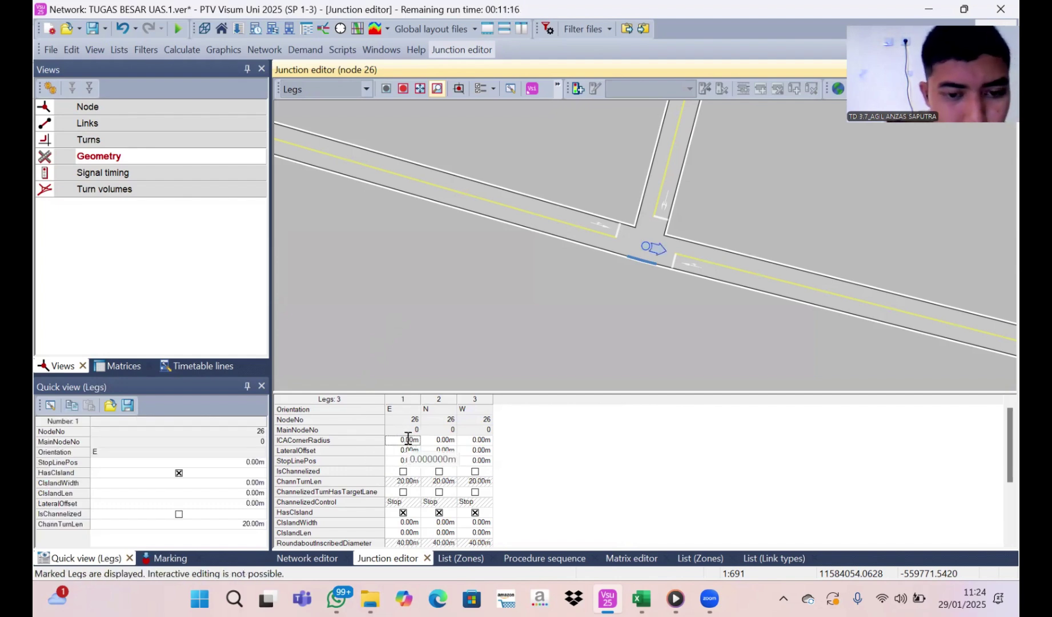
{"action": "type", "text": "3"}
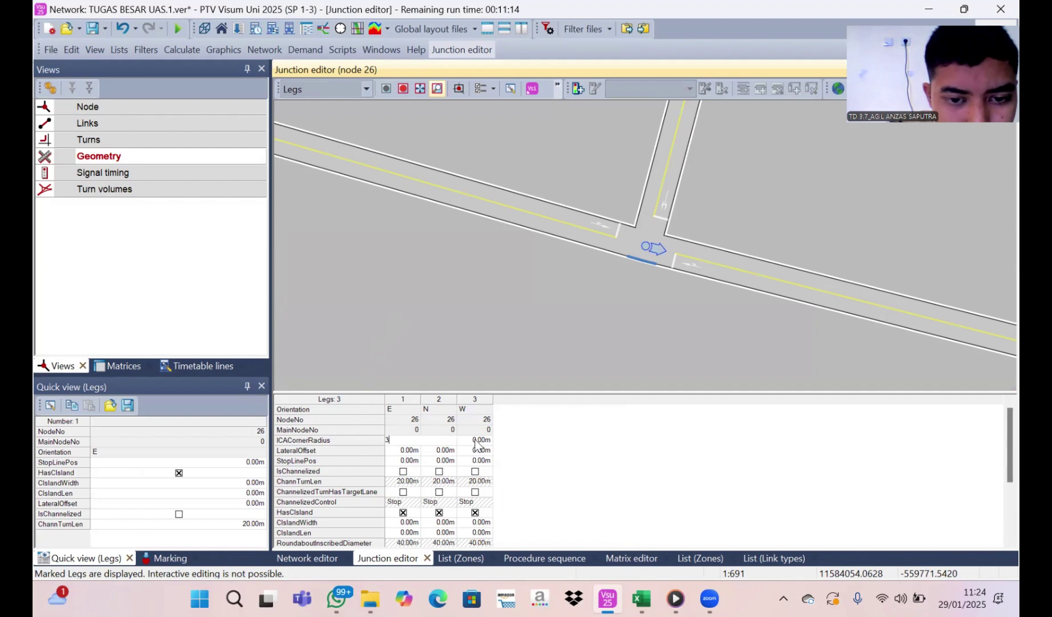
{"action": "left_click", "coordinate": [446, 440]}
{"action": "type", "text": "3.00m"}
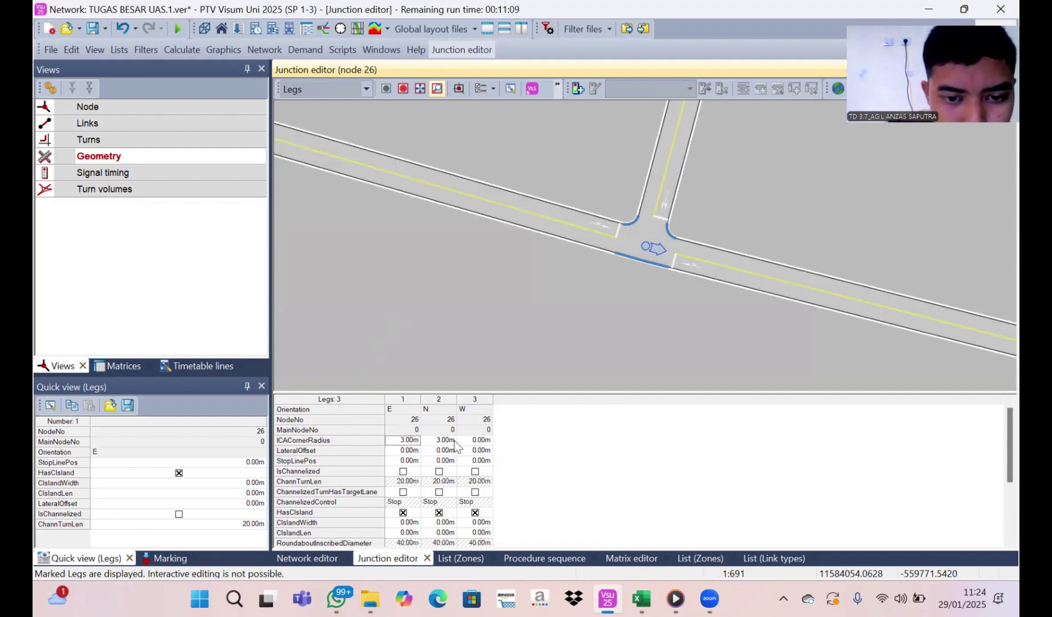
{"action": "left_click", "coordinate": [467, 444]}
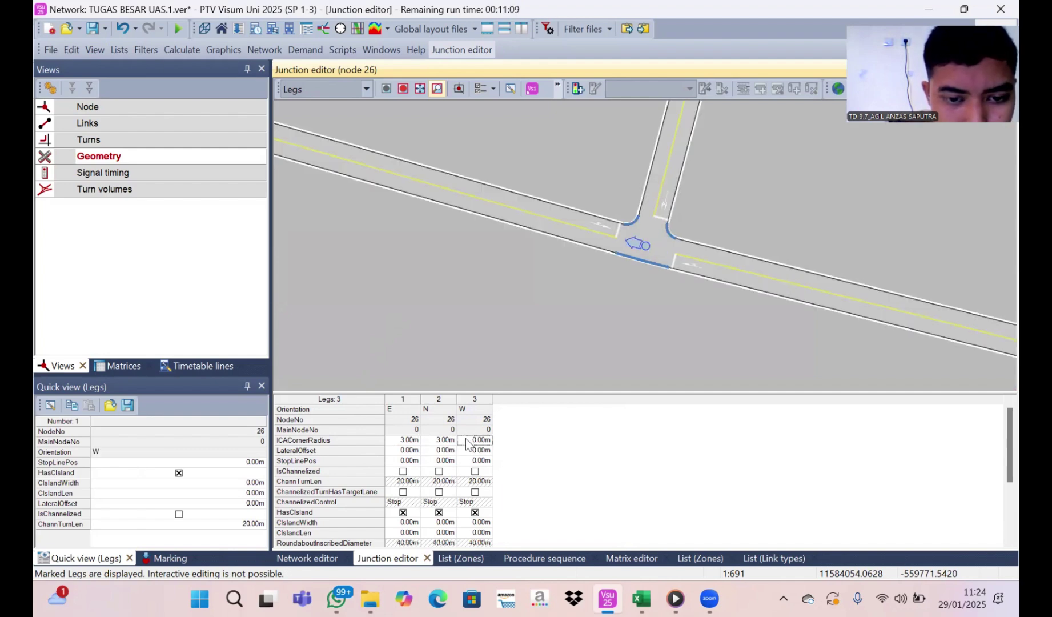
{"action": "type", "text": "3"}
Make the north and west legs channelized, keeping the east leg without a channelized turn
{"action": "left_click", "coordinate": [403, 472]}
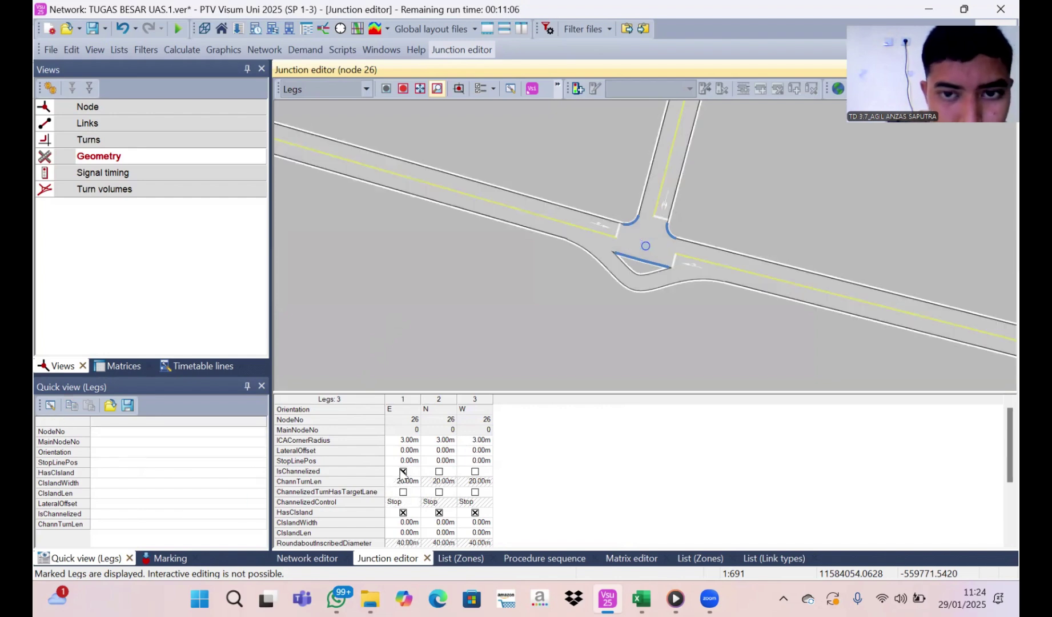
{"action": "left_click", "coordinate": [402, 471]}
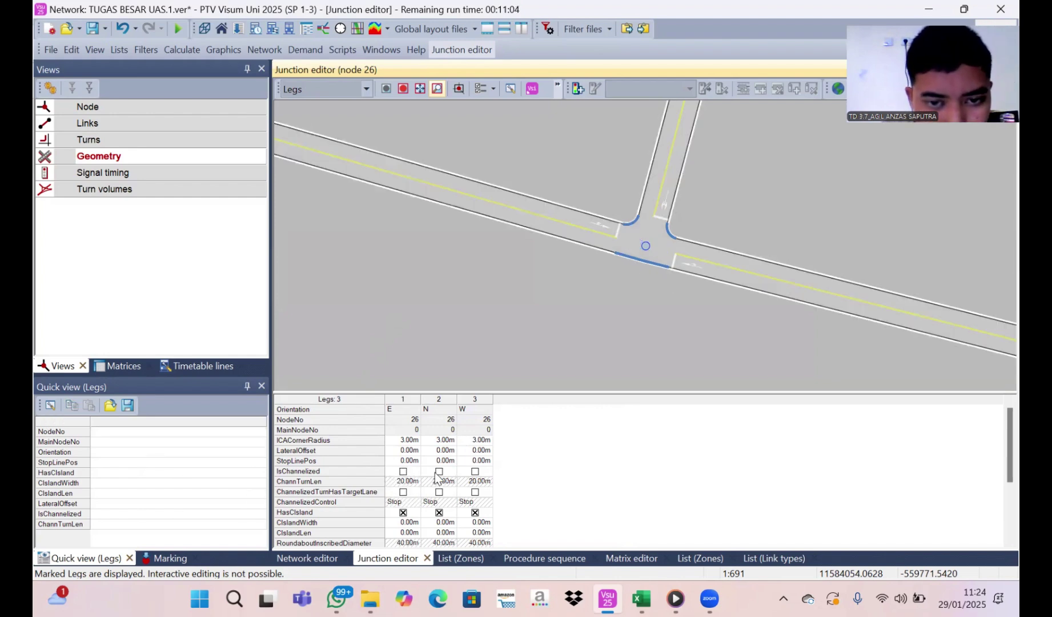
{"action": "left_click", "coordinate": [436, 476]}
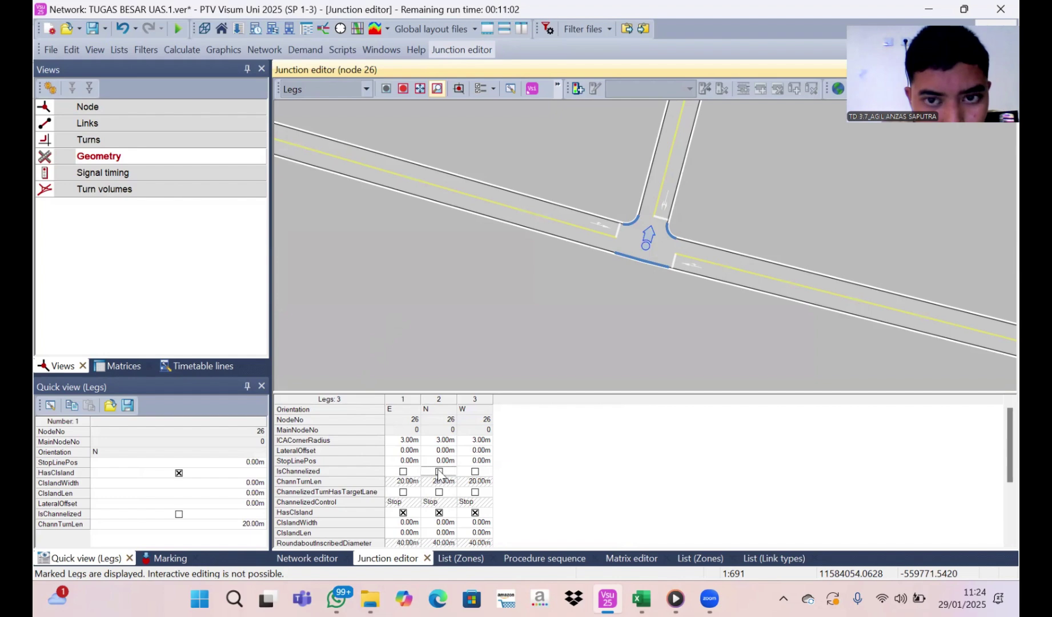
{"action": "left_click", "coordinate": [438, 471]}
{"action": "left_click", "coordinate": [474, 476]}
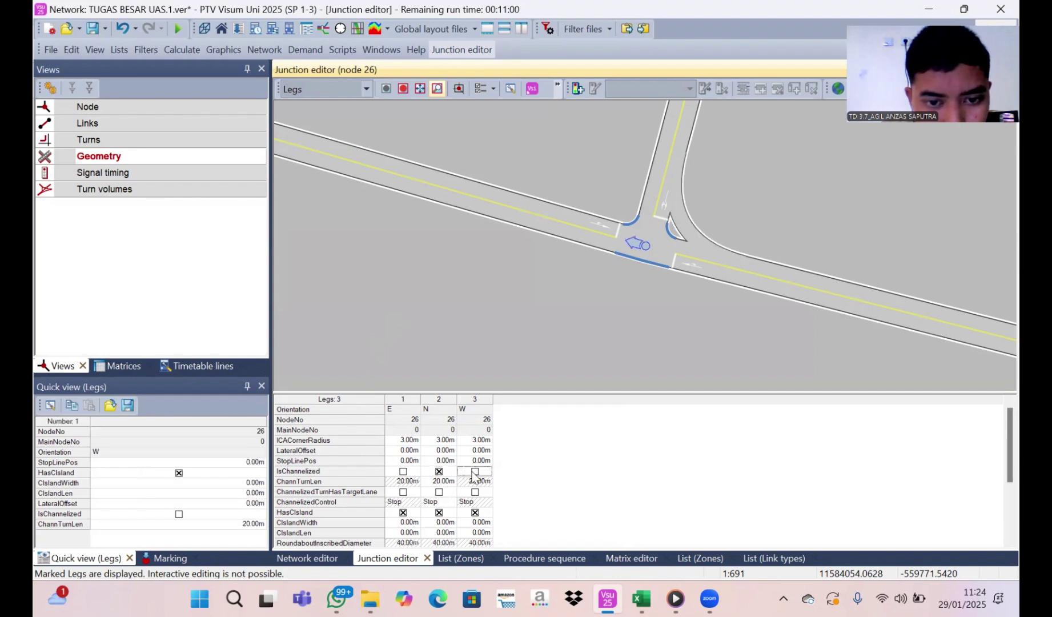
{"action": "left_click", "coordinate": [475, 473]}
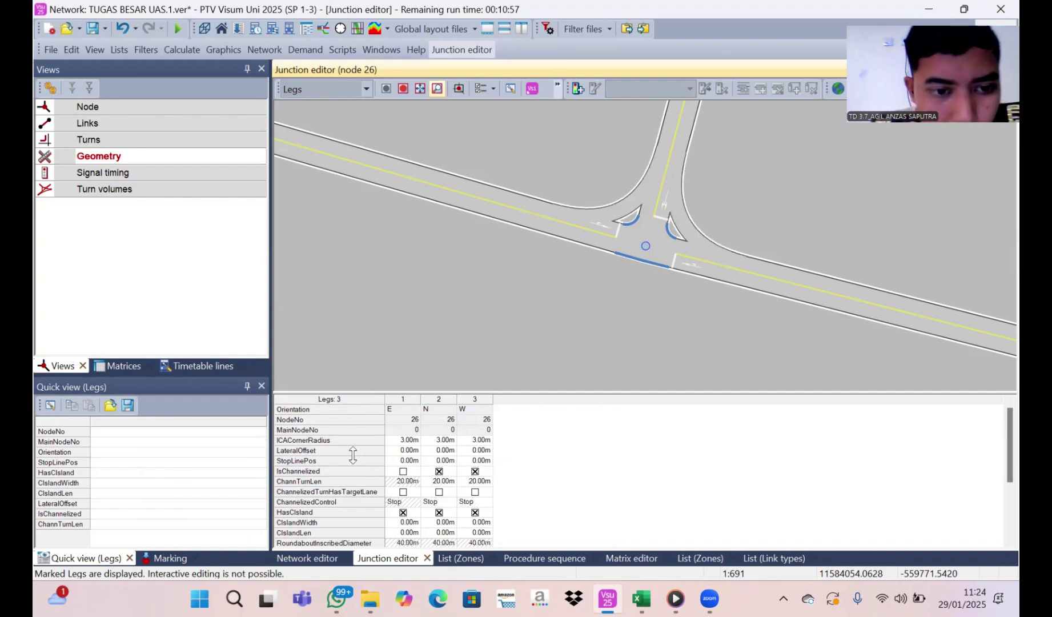
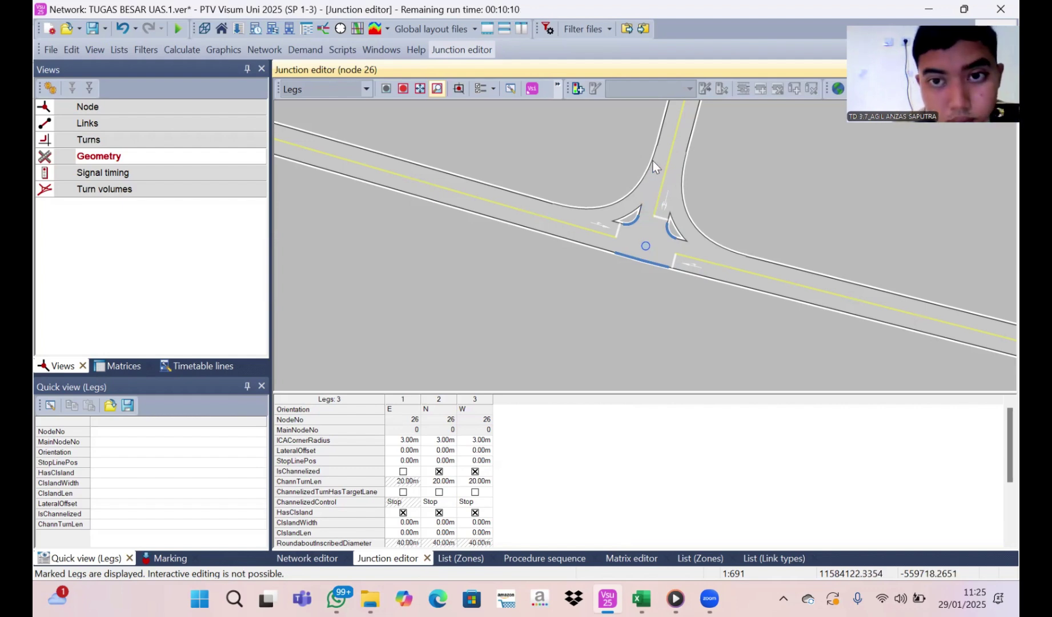
Create a pocket to the right of lane 1 of link 26 on the west approach
{"action": "double_click", "coordinate": [575, 211]}
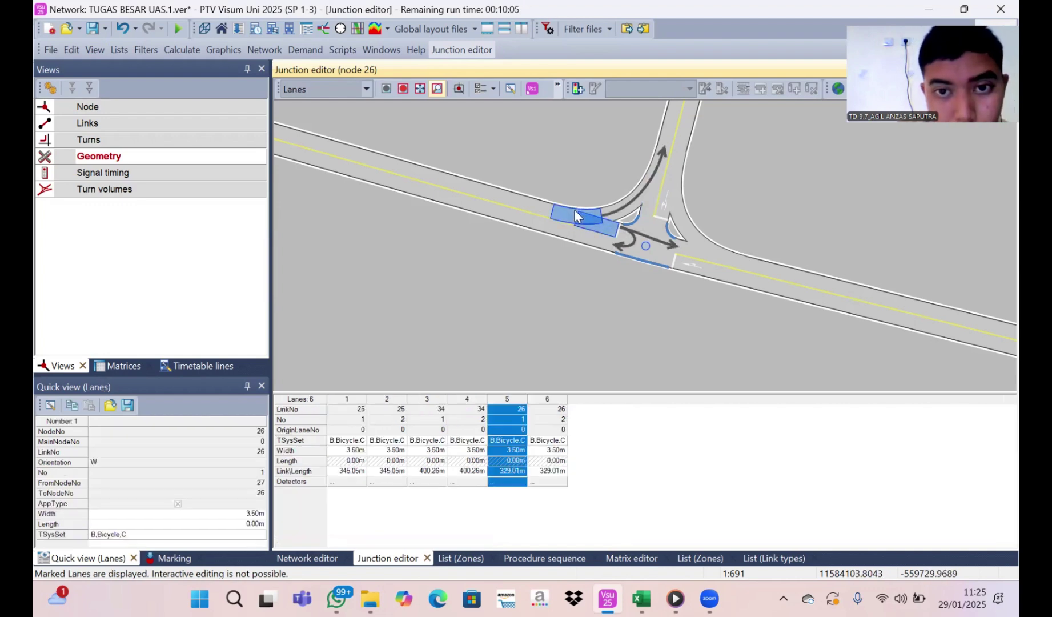
{"action": "right_click", "coordinate": [575, 211]}
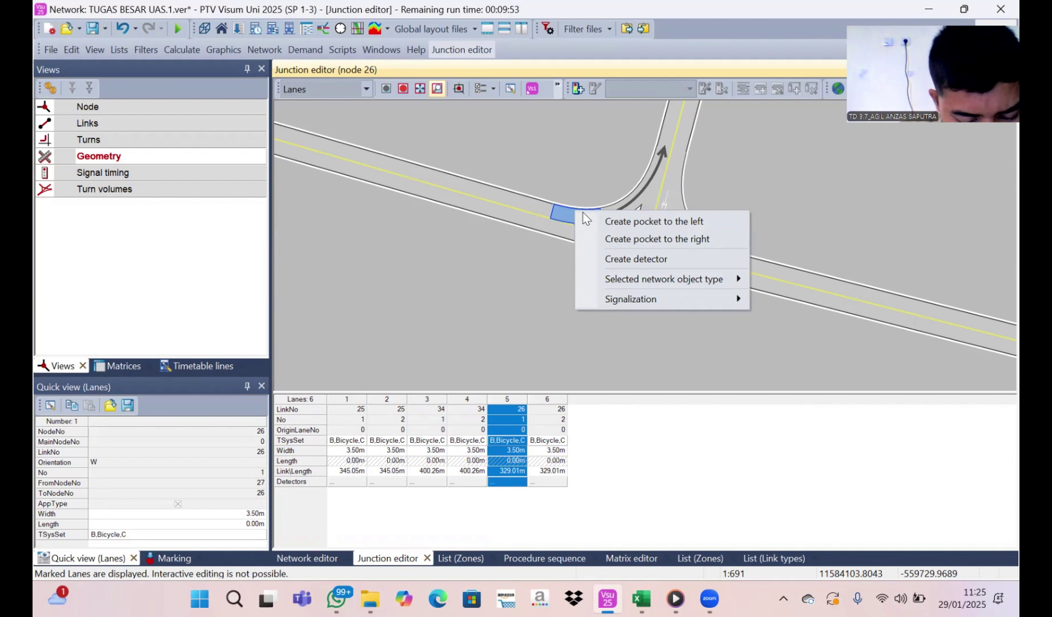
{"action": "left_click", "coordinate": [626, 238]}
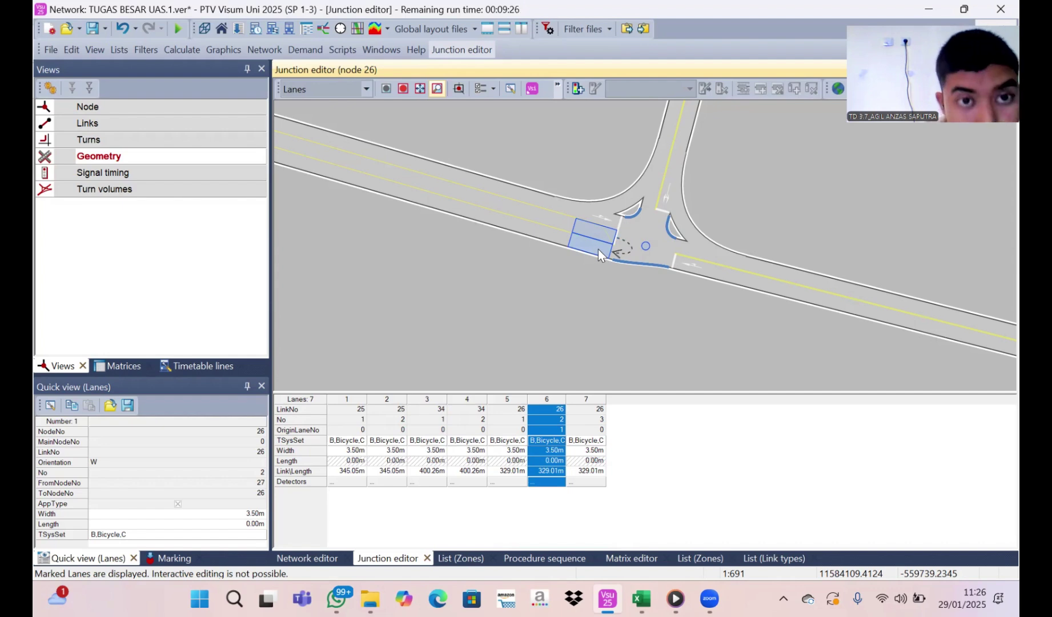
Examine node 26's leg attributes, signal timing and turn volumes, and return to the leg geometry
{"action": "left_click", "coordinate": [367, 88]}
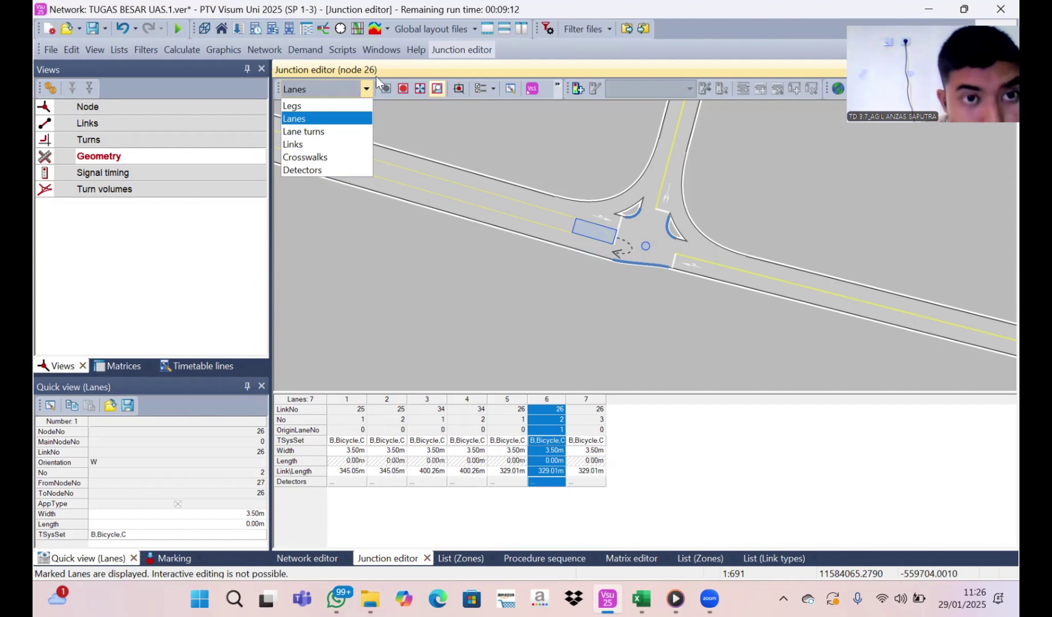
{"action": "left_click", "coordinate": [346, 104]}
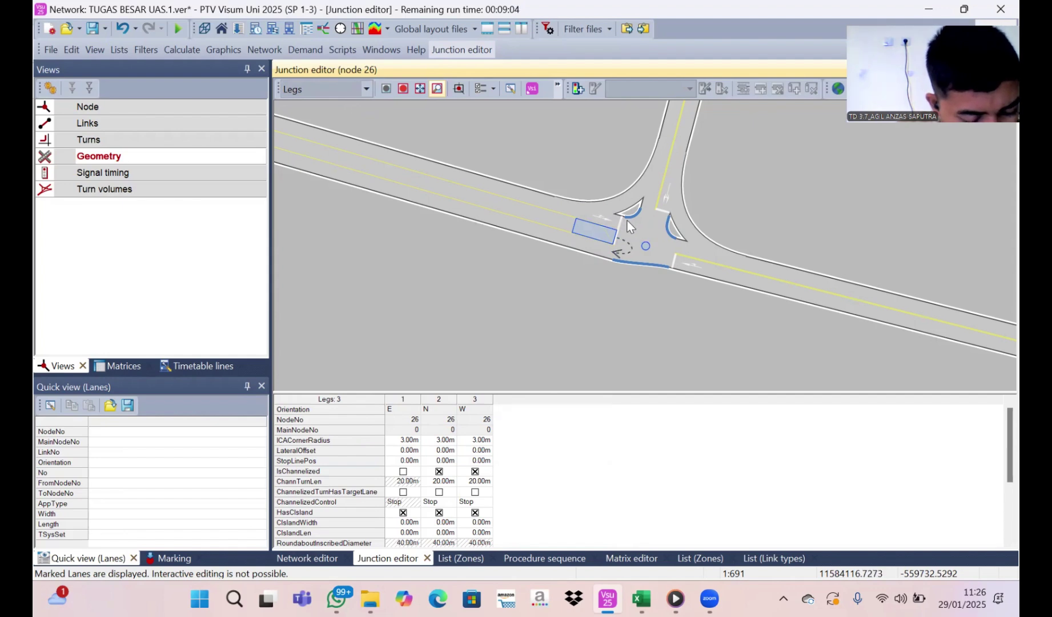
{"action": "left_click", "coordinate": [152, 173]}
{"action": "left_click", "coordinate": [154, 189]}
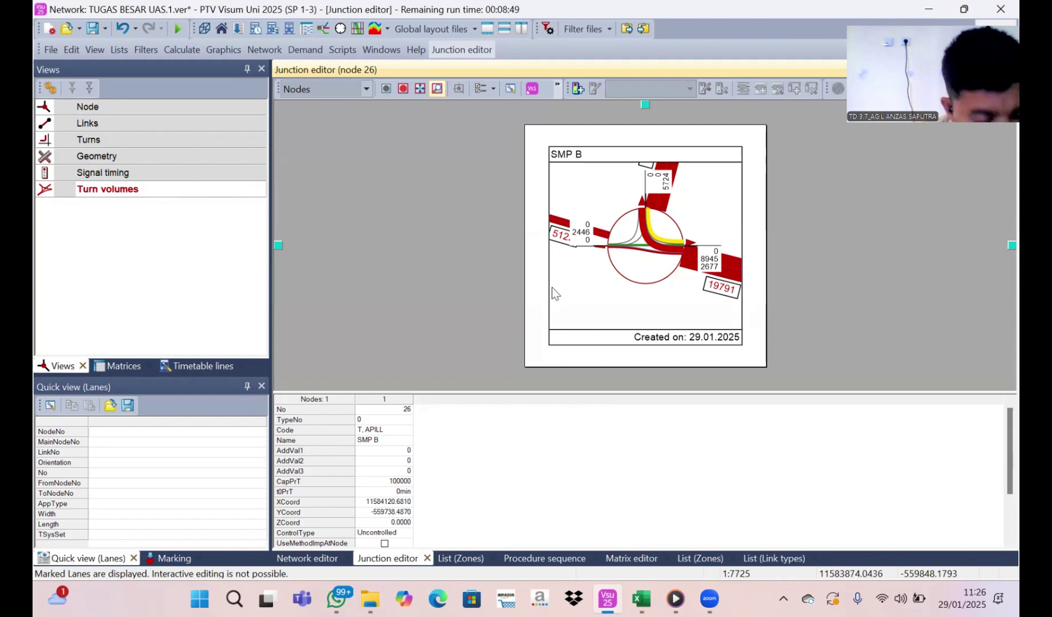
{"action": "left_click", "coordinate": [152, 155]}
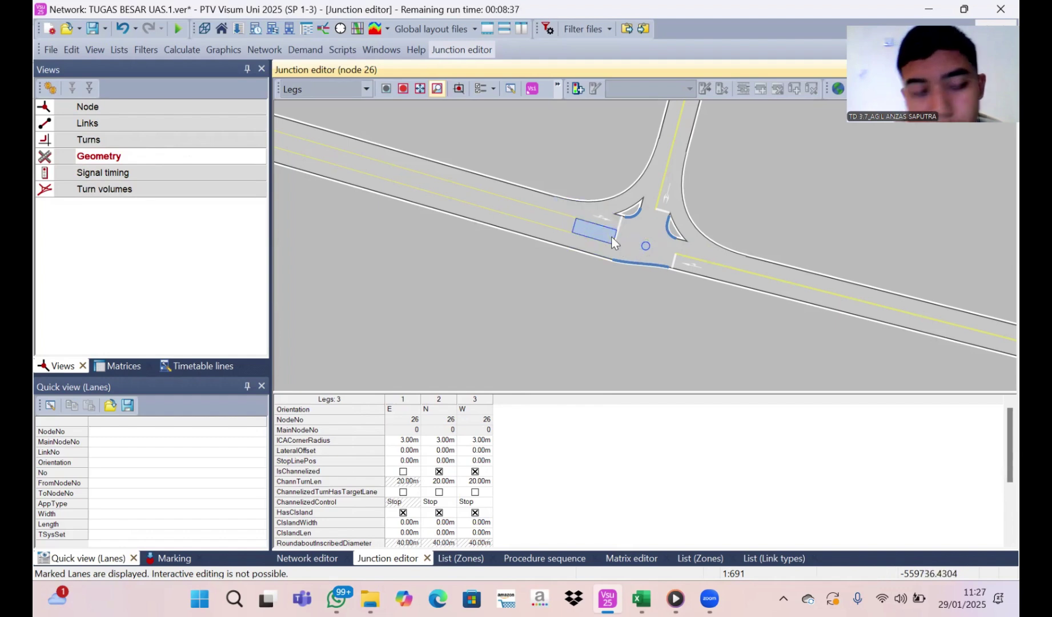
Leave node 26 and open node 4, where links 3, 4 and 46 meet, in the junction editor with its node attributes
{"action": "left_click", "coordinate": [166, 189]}
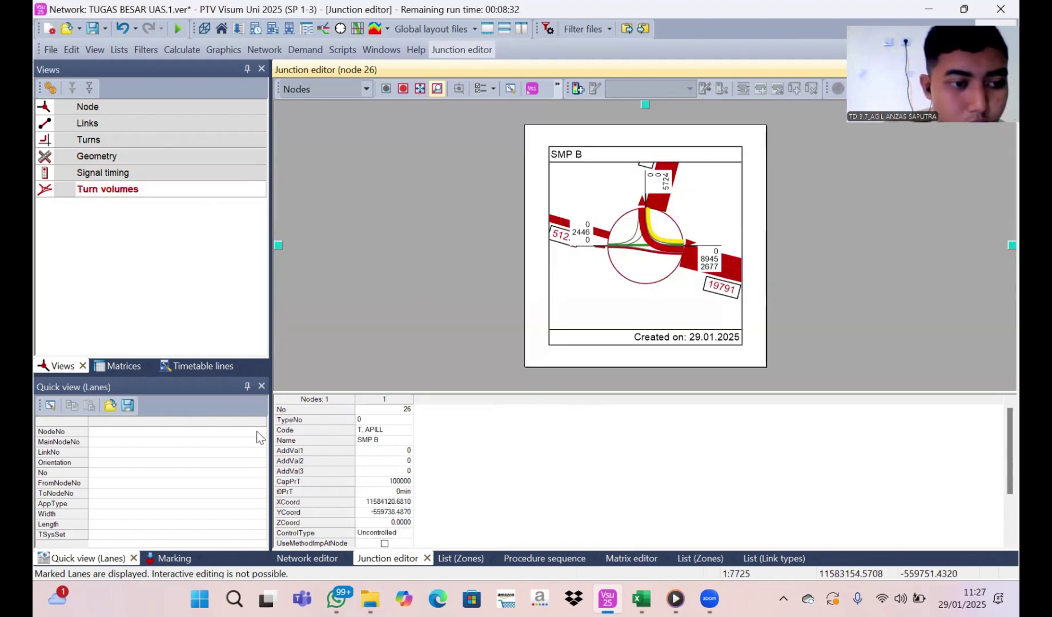
{"action": "left_click", "coordinate": [320, 561]}
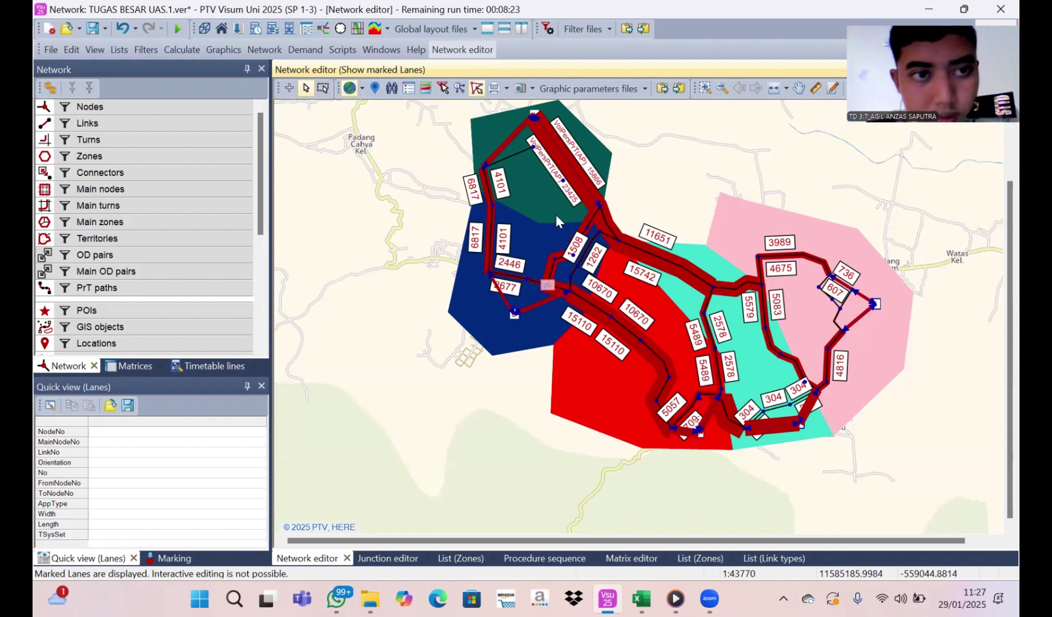
{"action": "left_click", "coordinate": [214, 110]}
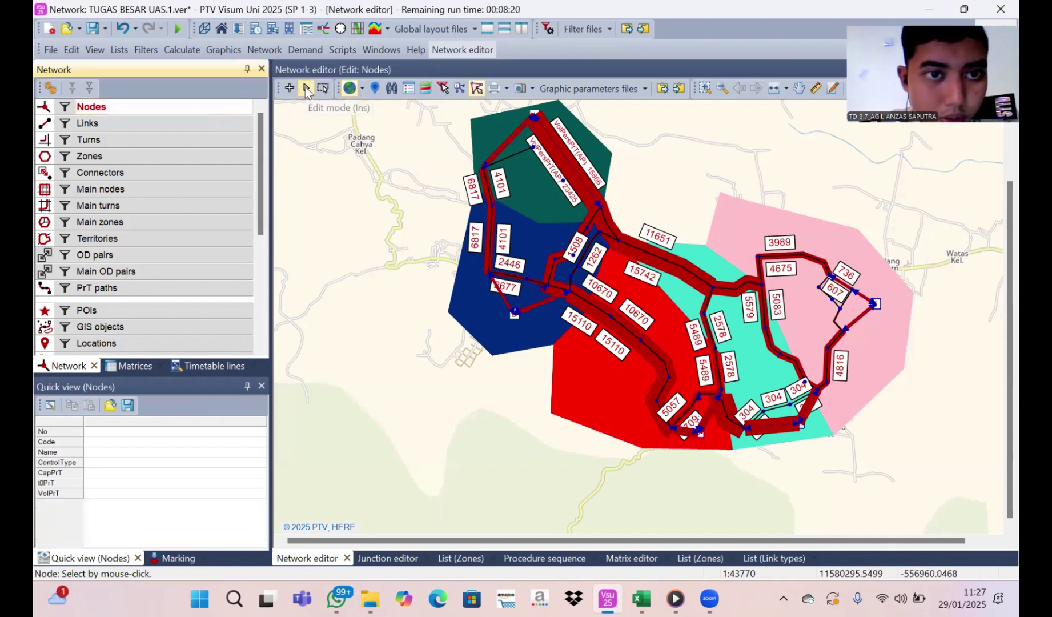
{"action": "double_click", "coordinate": [617, 238]}
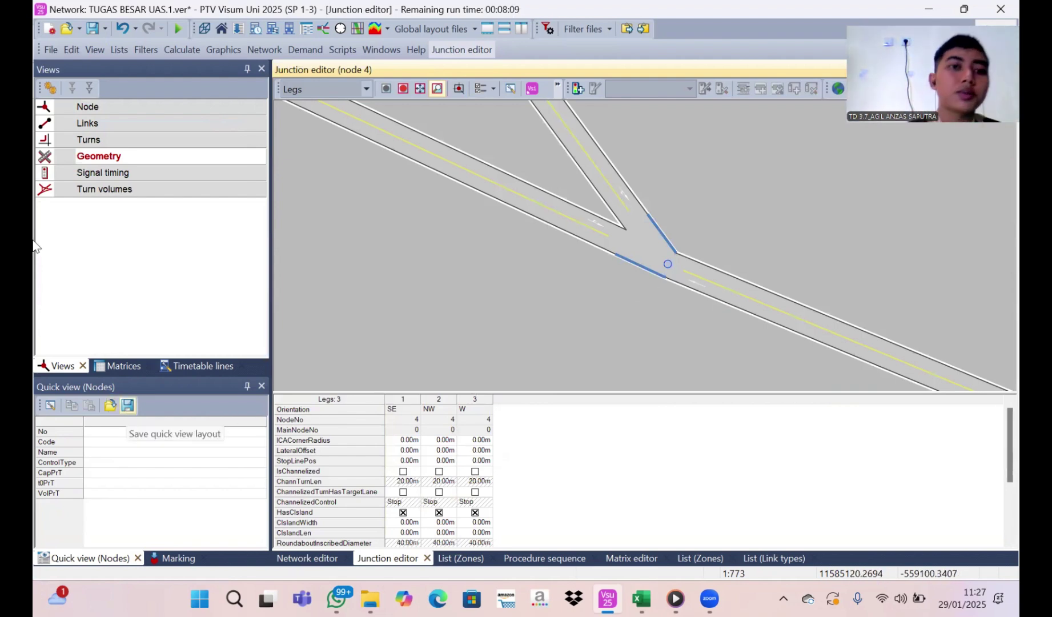
{"action": "left_click", "coordinate": [92, 106]}
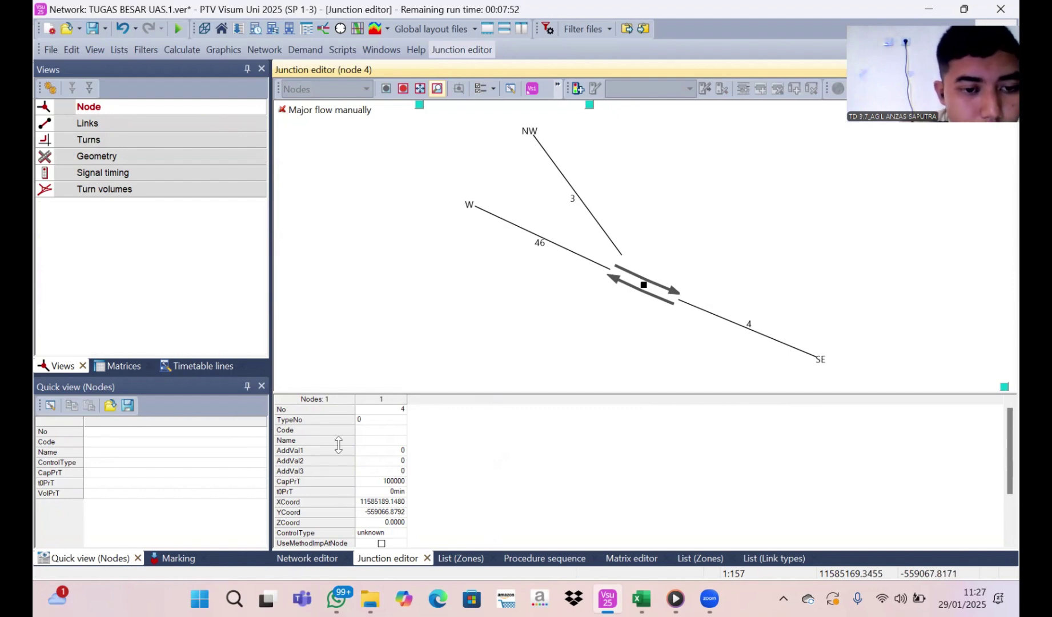
Set the control type of node 4 to Two-way yield
{"action": "left_click", "coordinate": [181, 446]}
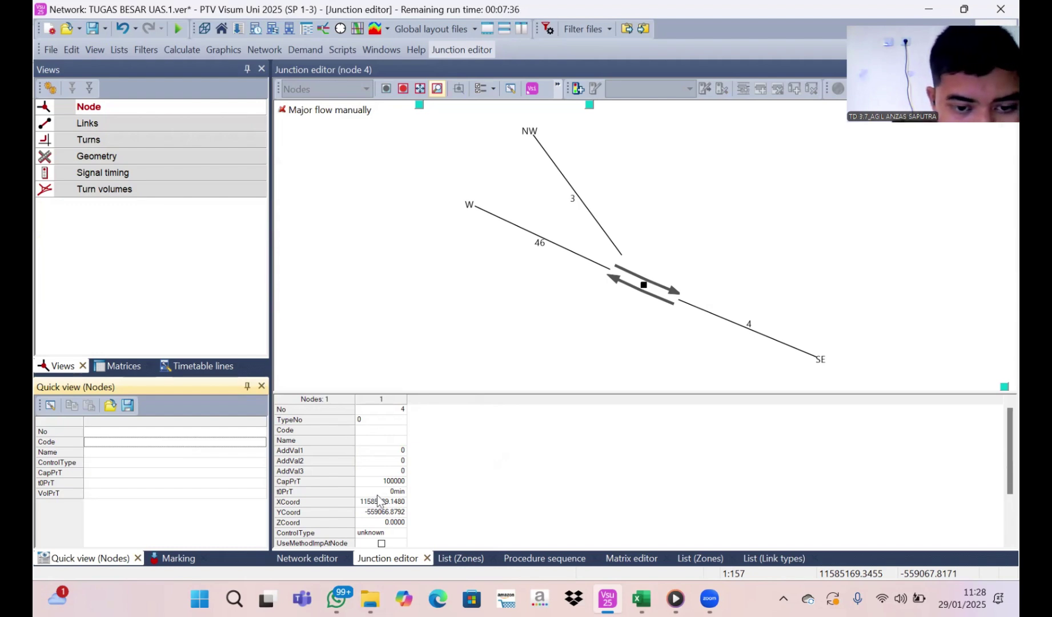
{"action": "left_click", "coordinate": [379, 532]}
{"action": "left_click", "coordinate": [401, 532]}
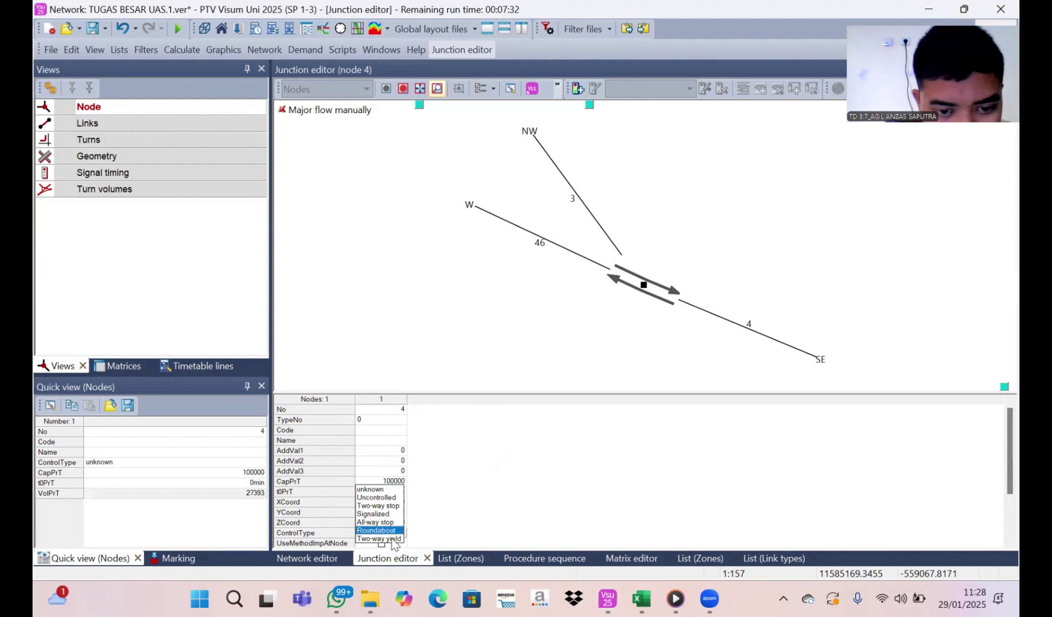
{"action": "left_click", "coordinate": [399, 539]}
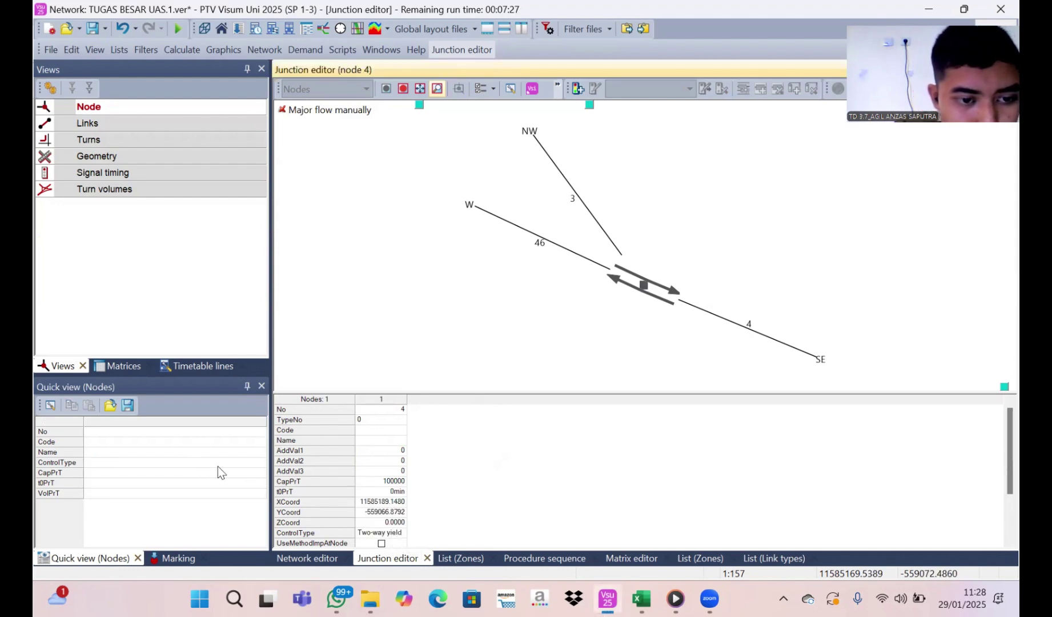
{"action": "left_click", "coordinate": [231, 473]}
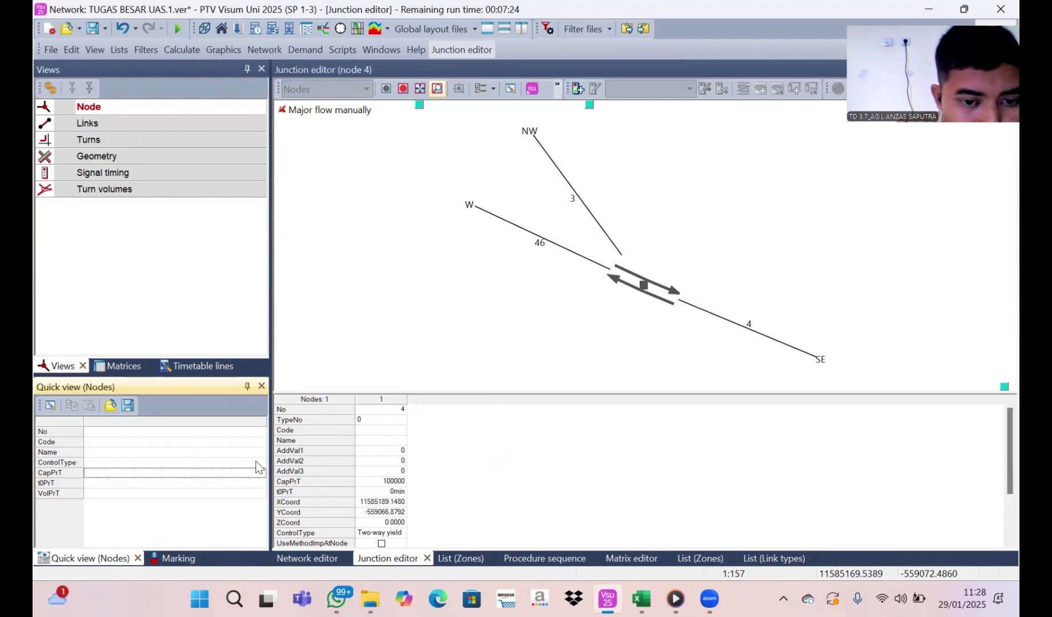
{"action": "left_click", "coordinate": [227, 449]}
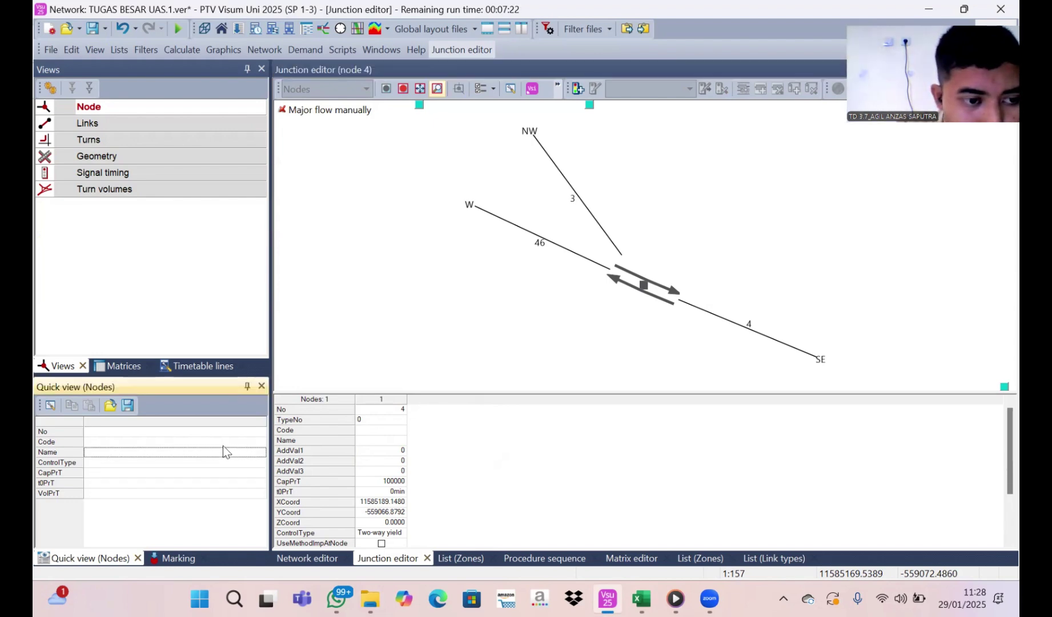
{"action": "left_click", "coordinate": [217, 443]}
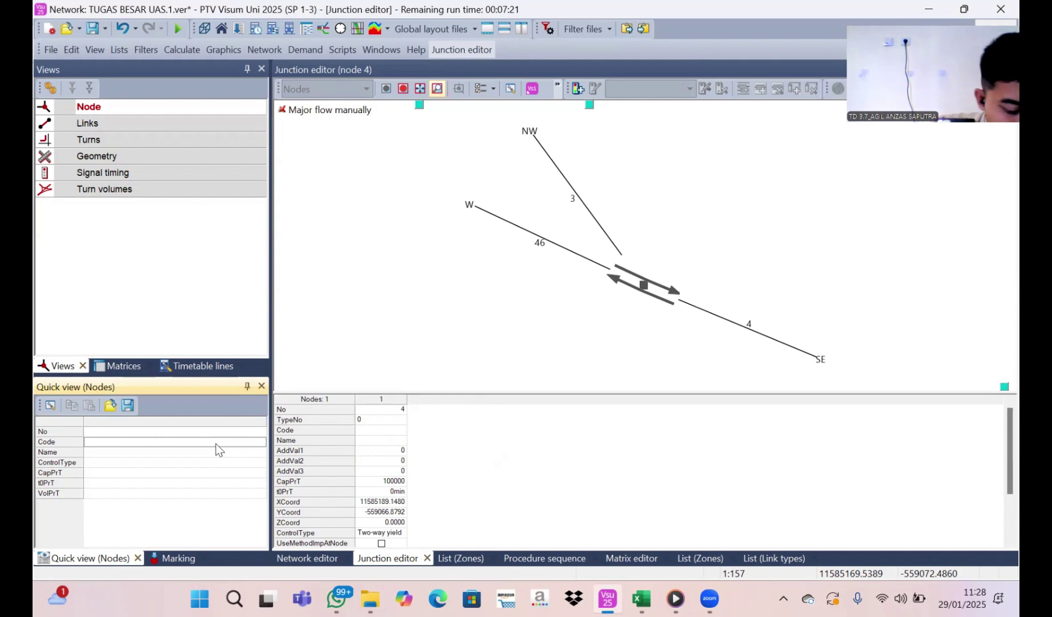
{"action": "type", "text": "T"}
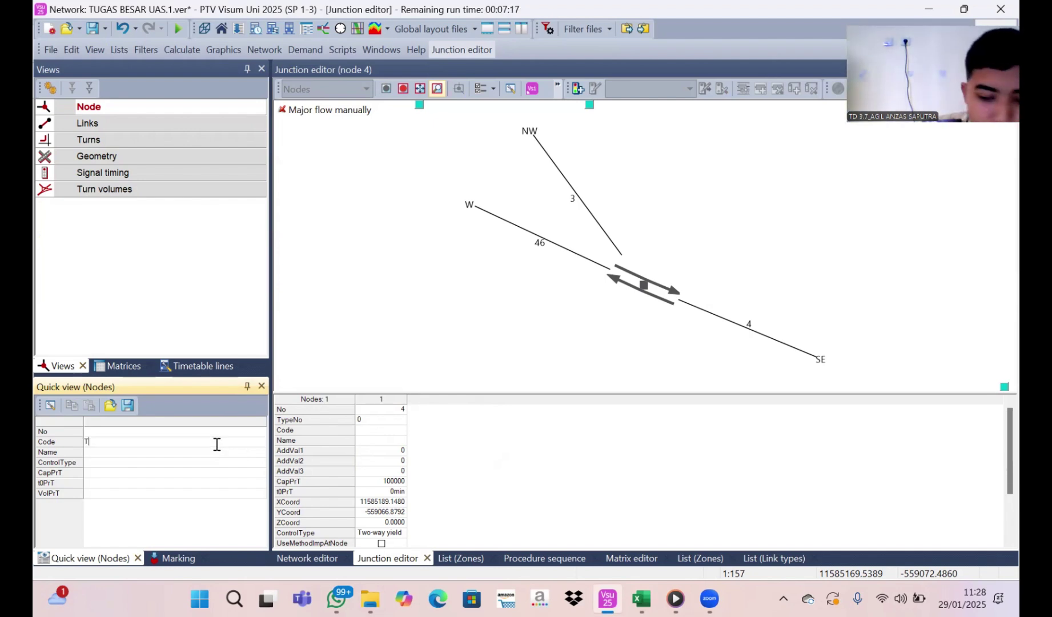
{"action": "type", "text": ". APILL"}
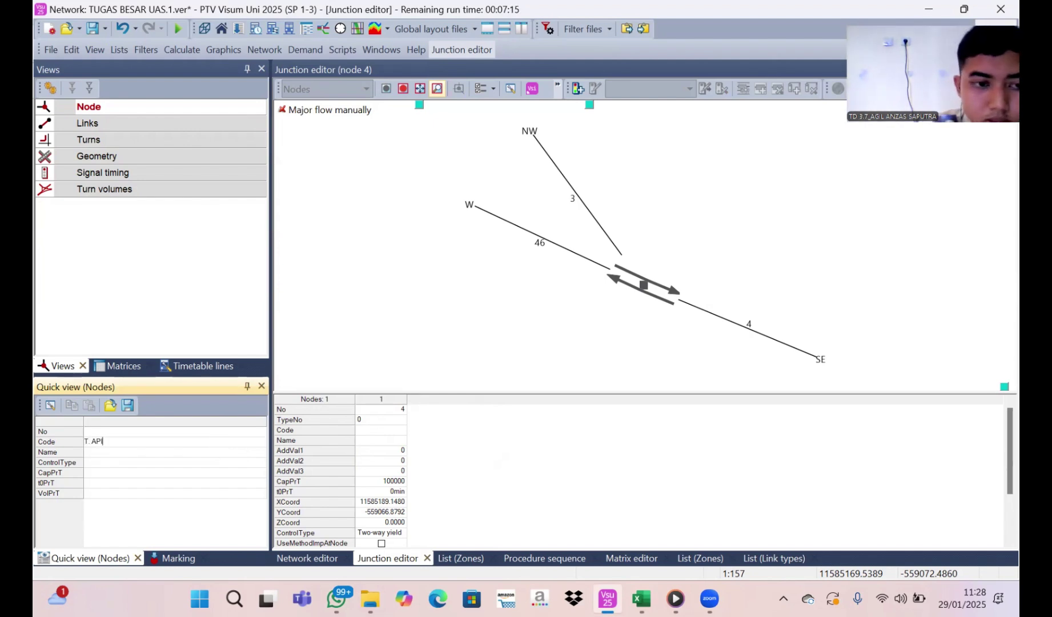
{"action": "left_click", "coordinate": [186, 453]}
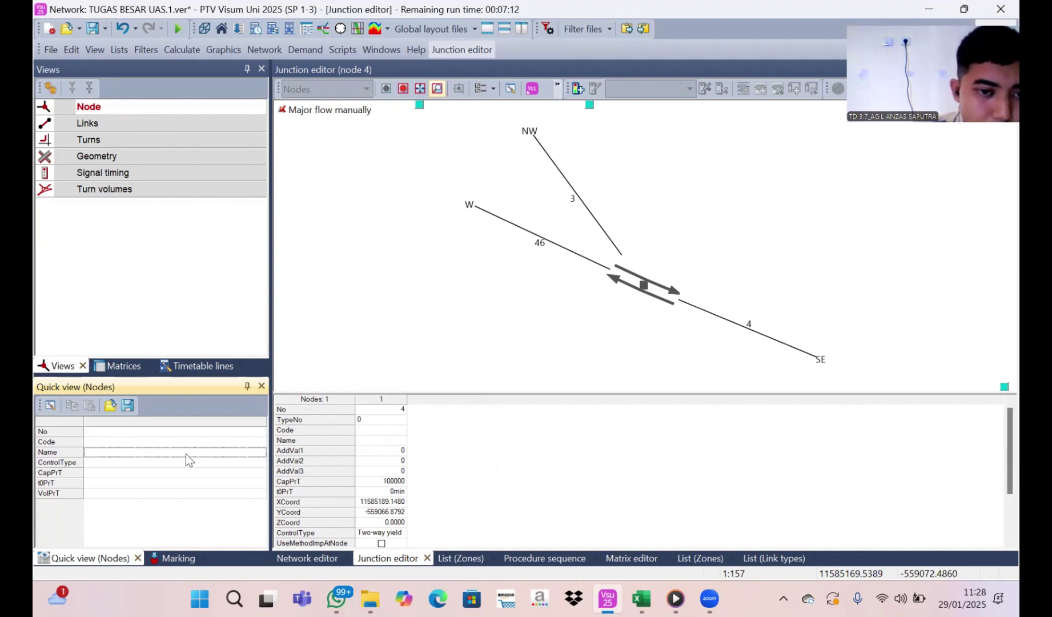
Enter T. APILL as the code of node 4
{"action": "left_click", "coordinate": [371, 429]}
{"action": "type", "text": "T"}
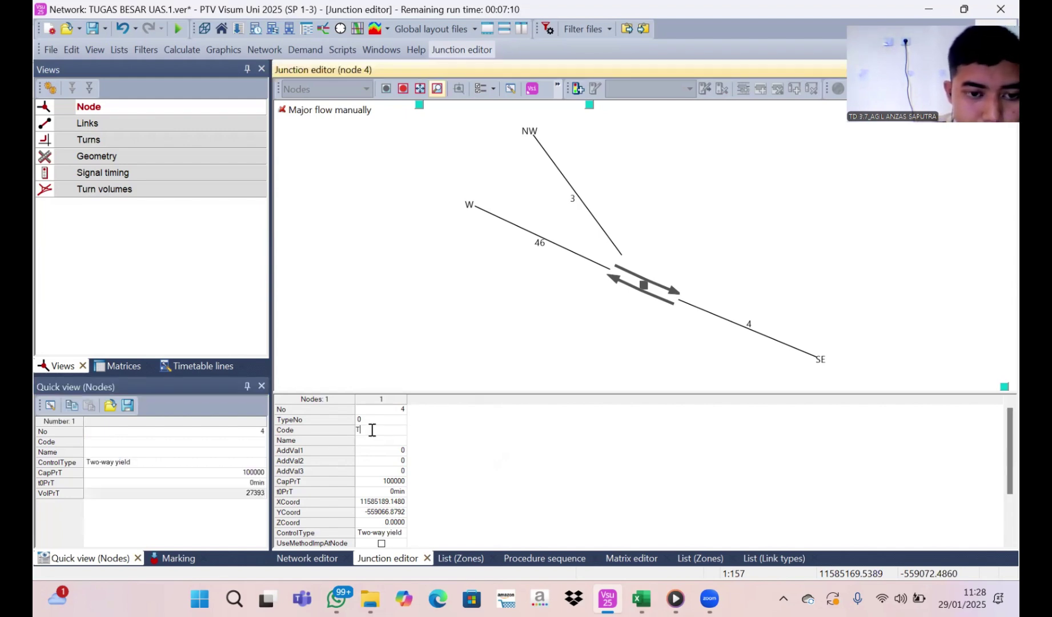
{"action": "type", "text": ". APILL"}
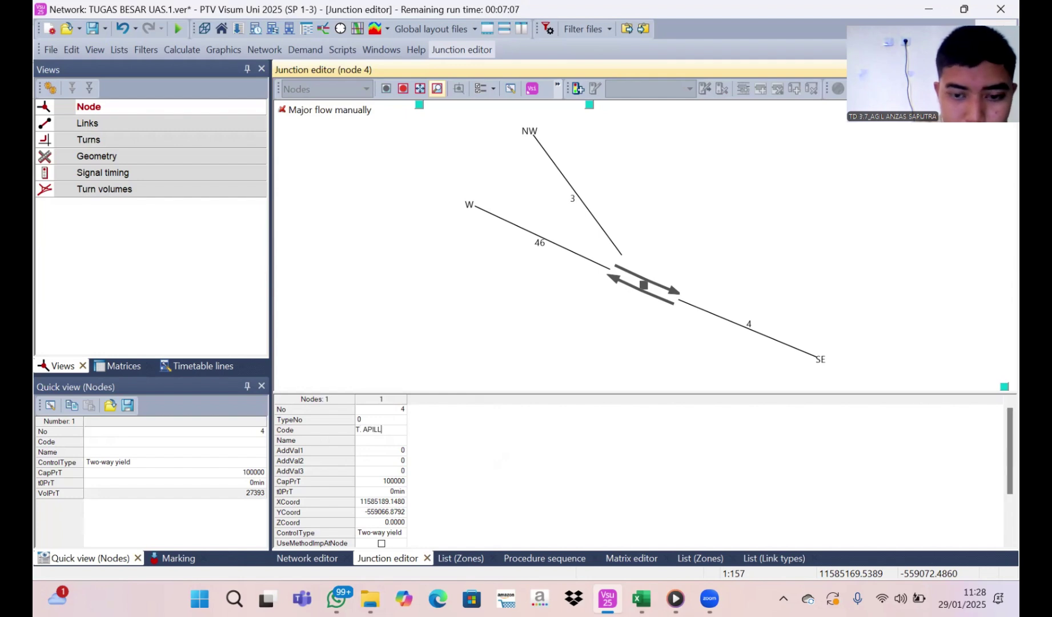
{"action": "key", "text": "Return"}
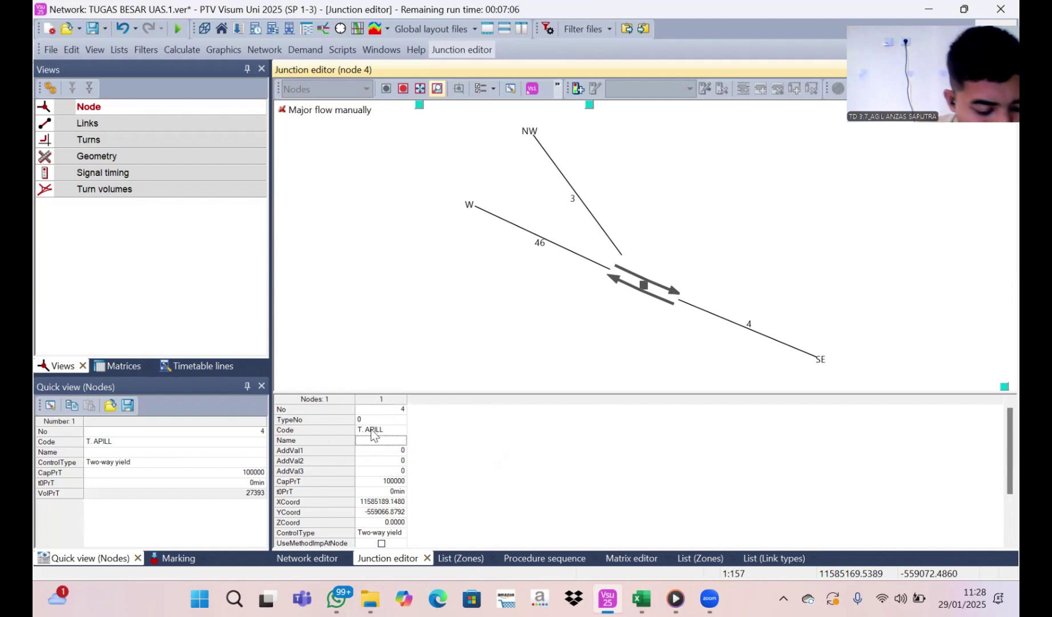
Enter TWO WAY YIELD as the name of node 4
{"action": "type", "text": "S"}
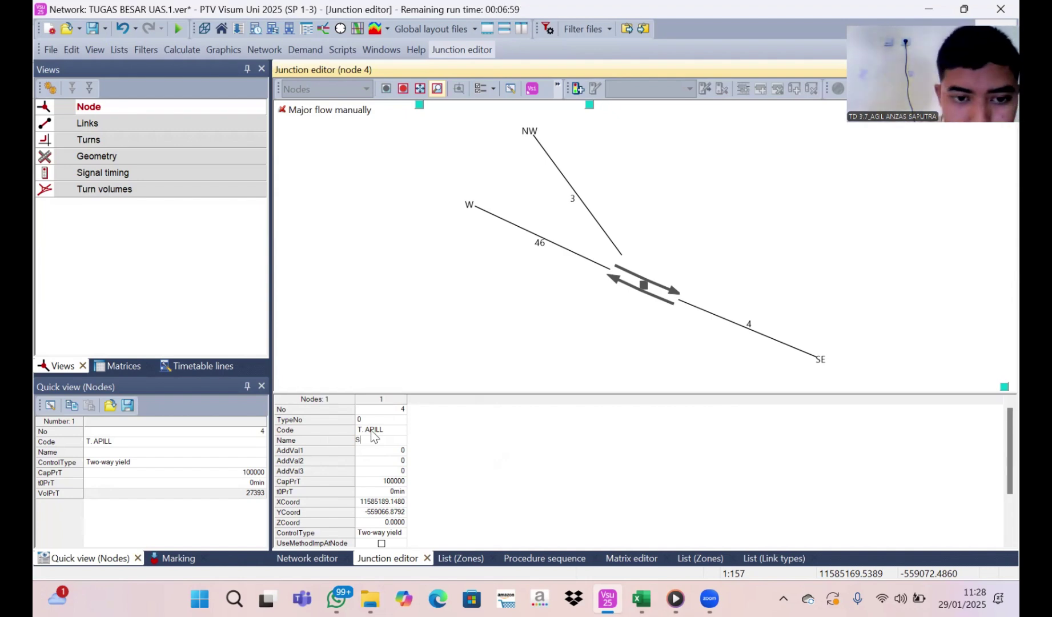
{"action": "key", "text": "BackSpace"}
{"action": "type", "text": "TWO"}
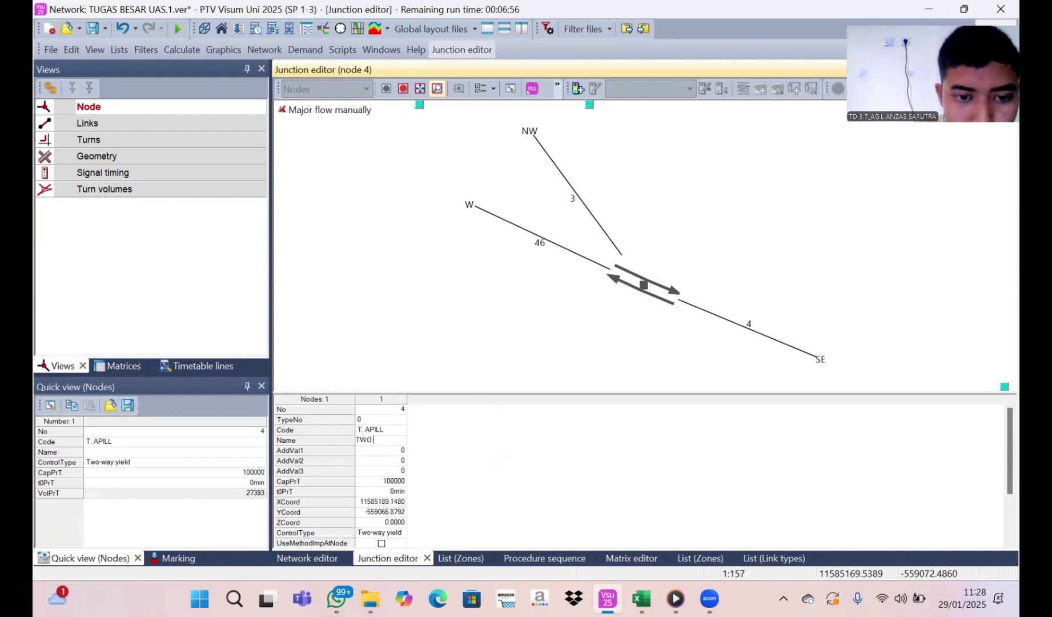
{"action": "type", "text": " WAY YIELD"}
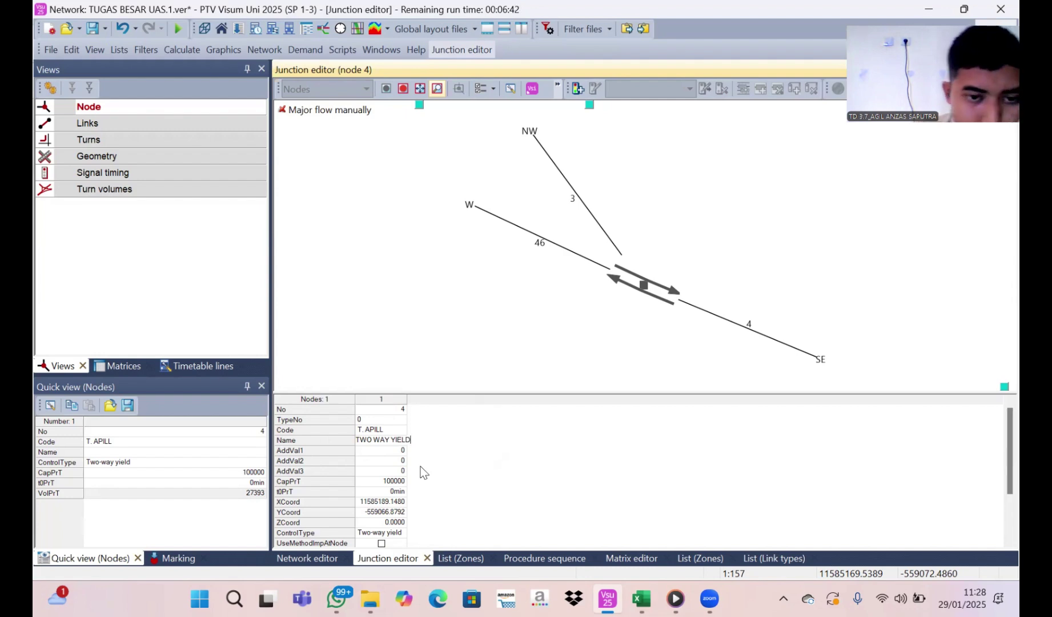
{"action": "left_click", "coordinate": [460, 469]}
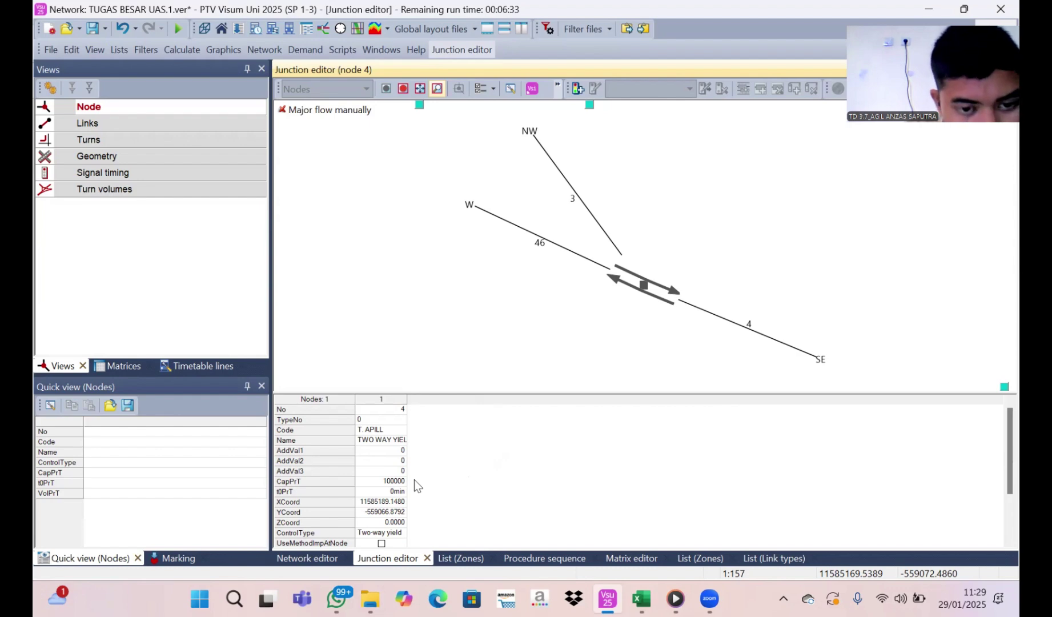
Copy the name TWO WAY YIELD of node 4 and paste it as the node's code
{"action": "left_click", "coordinate": [396, 442]}
{"action": "type", "text": "TWO WAY YIELD"}
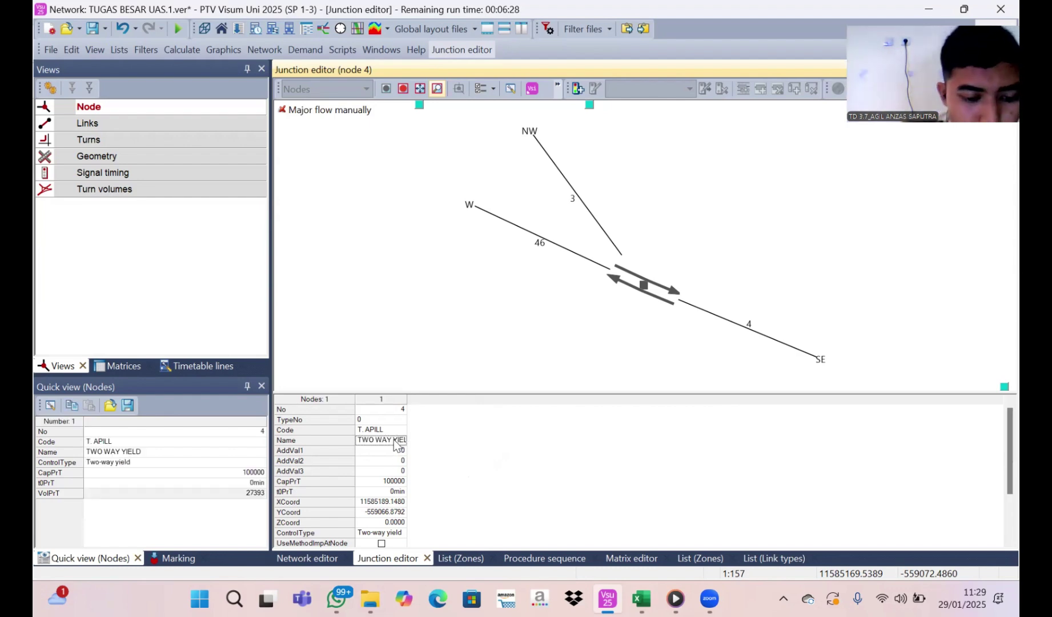
{"action": "left_click", "coordinate": [395, 439]}
{"action": "double_click", "coordinate": [394, 440]}
{"action": "left_click", "coordinate": [394, 439]}
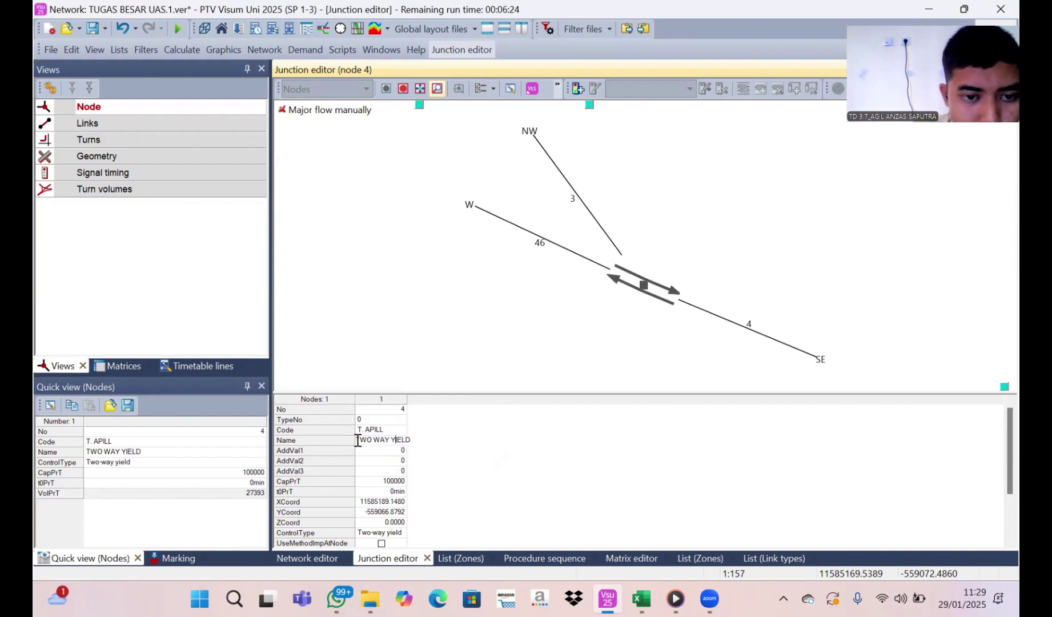
{"action": "left_click_drag", "start_coordinate": [357, 439], "coordinate": [417, 439]}
{"action": "key", "text": "ctrl+c"}
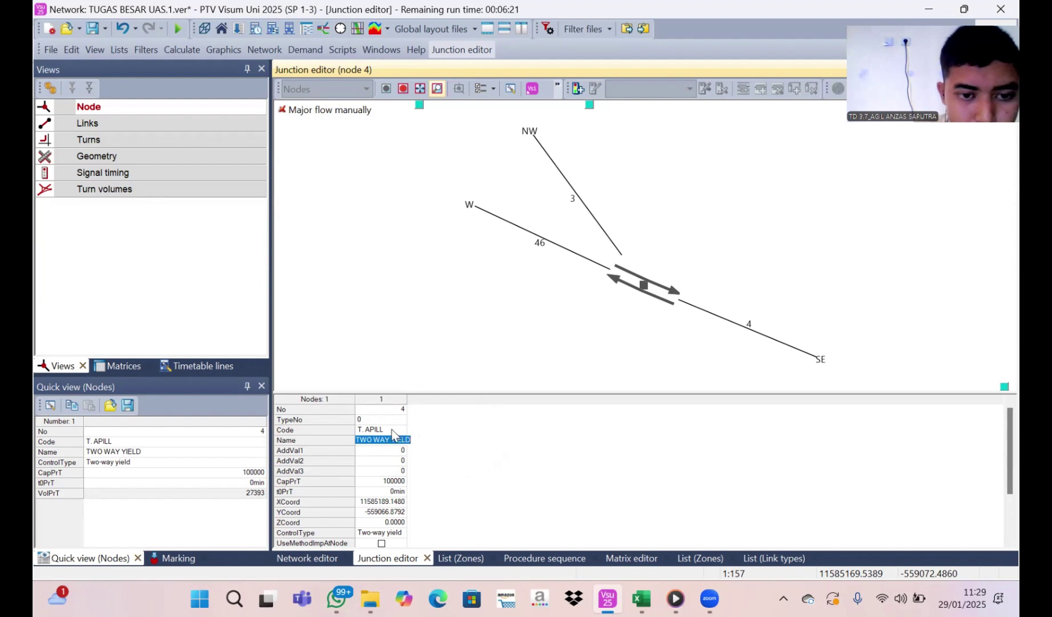
{"action": "left_click", "coordinate": [393, 431]}
{"action": "key", "text": "ctrl+v"}
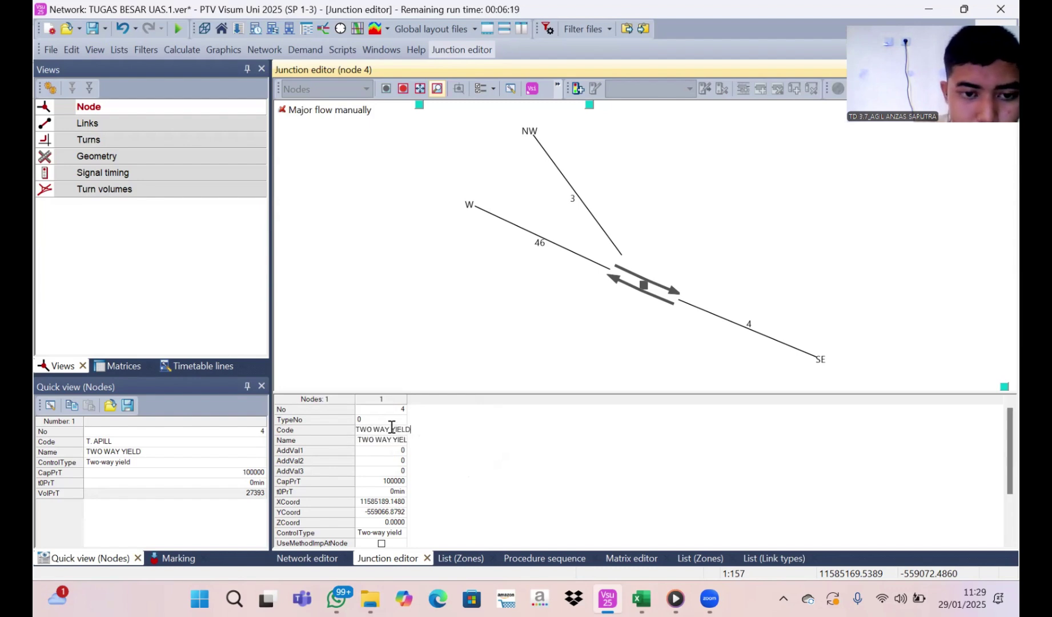
Change the name of node 4 to SIMP C
{"action": "left_click", "coordinate": [392, 444]}
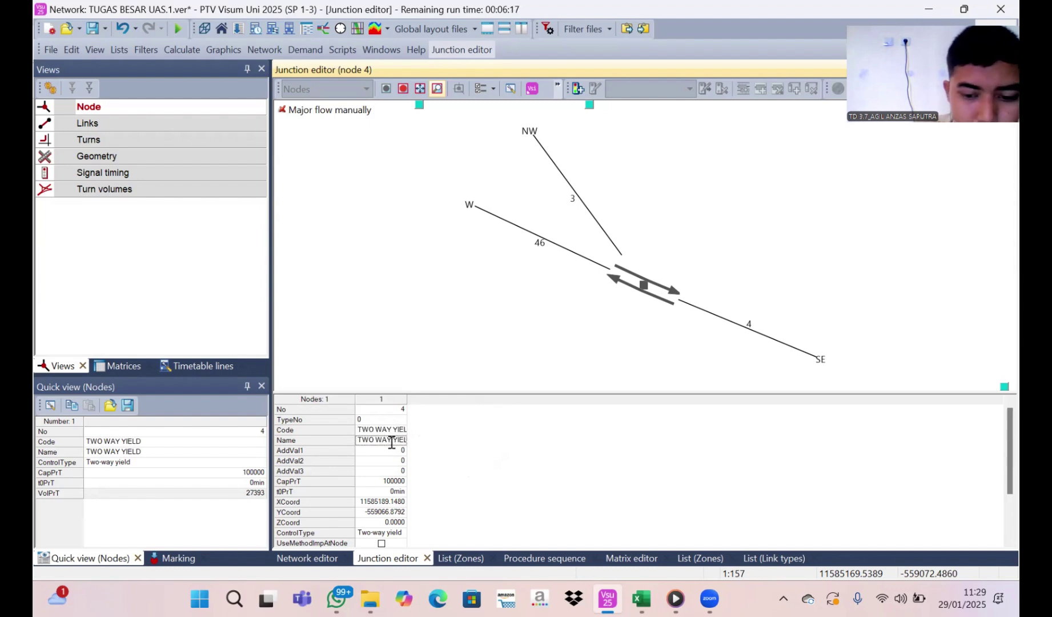
{"action": "type", "text": "SIMP C"}
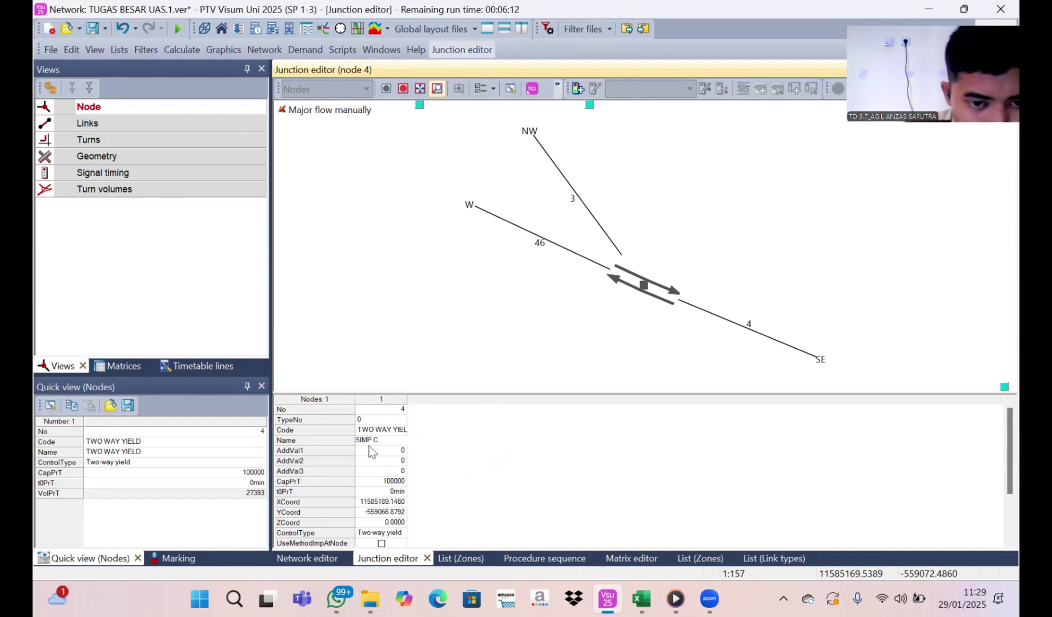
{"action": "left_click", "coordinate": [386, 483]}
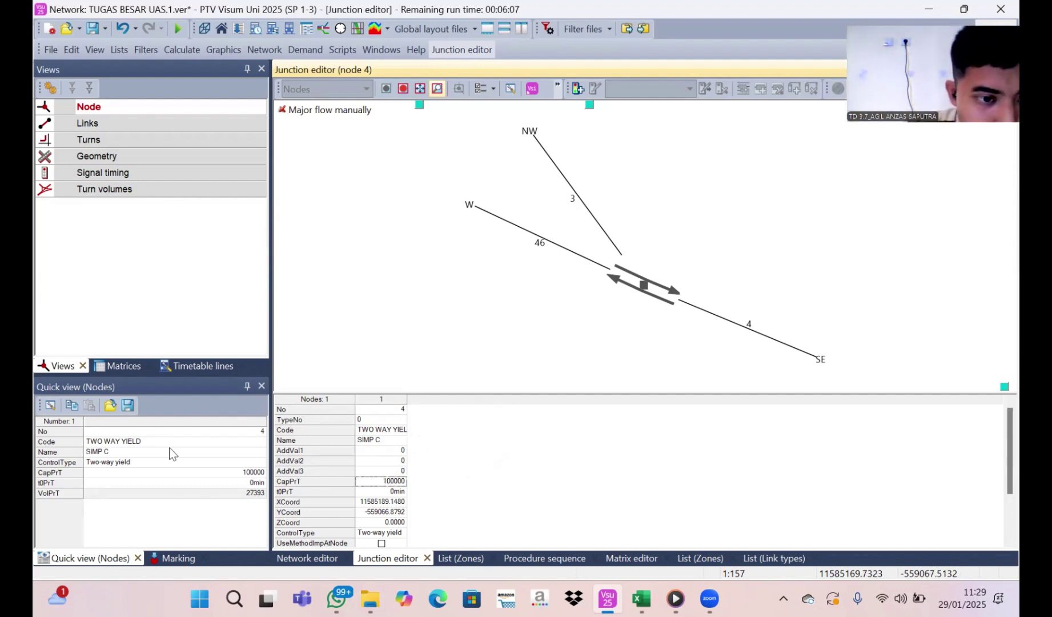
In the link attributes of node 4, name link 46 from node 4 to node 42 JL. AGUNG 1
{"action": "left_click", "coordinate": [182, 123]}
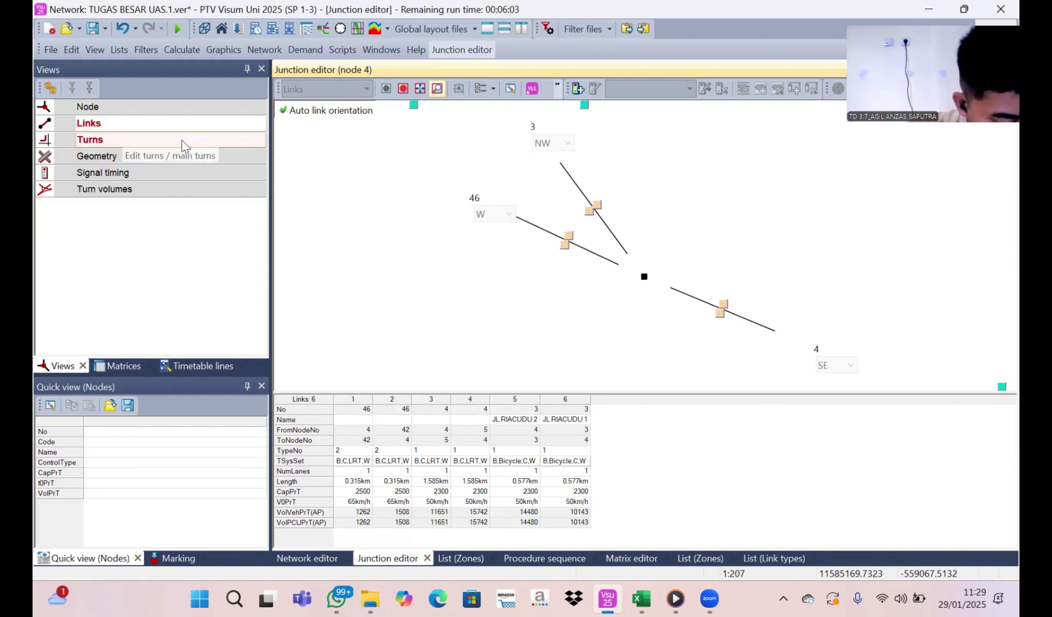
{"action": "left_click", "coordinate": [363, 420]}
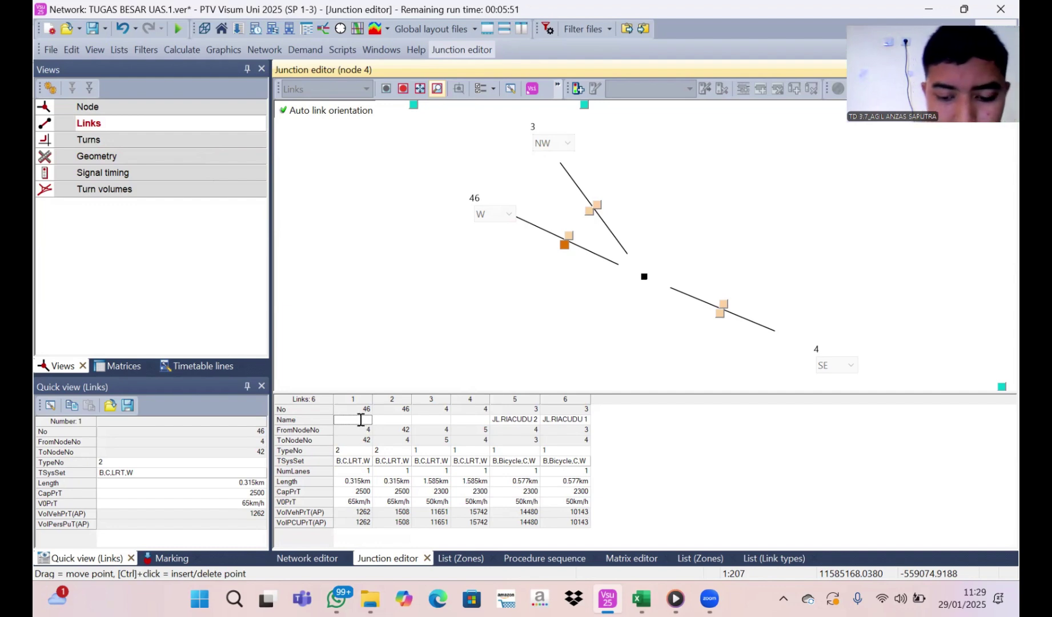
{"action": "type", "text": "JL. A"}
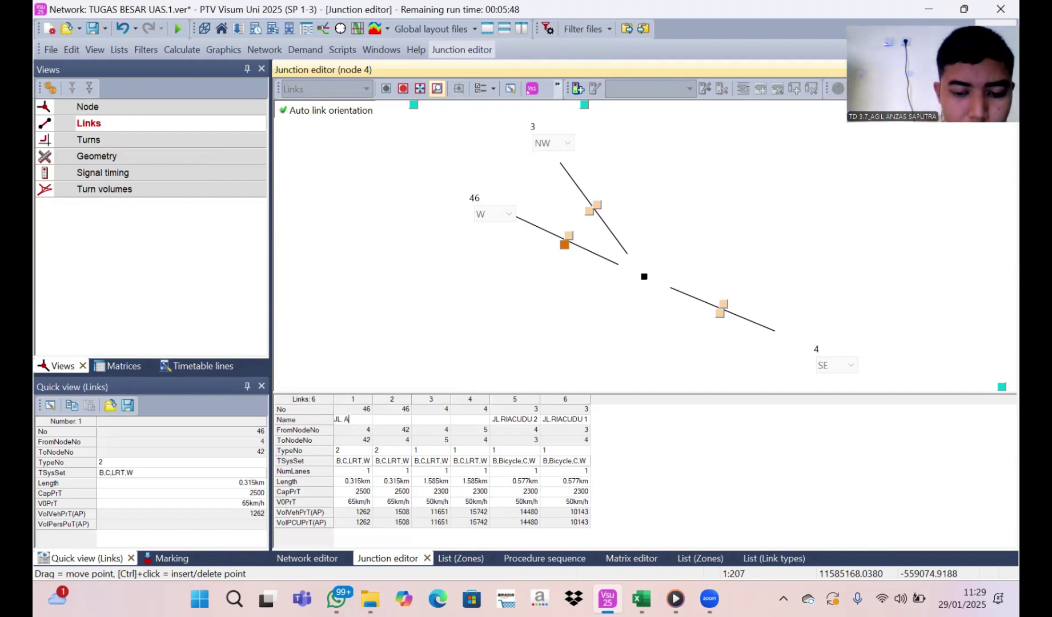
{"action": "type", "text": "GUNG 1"}
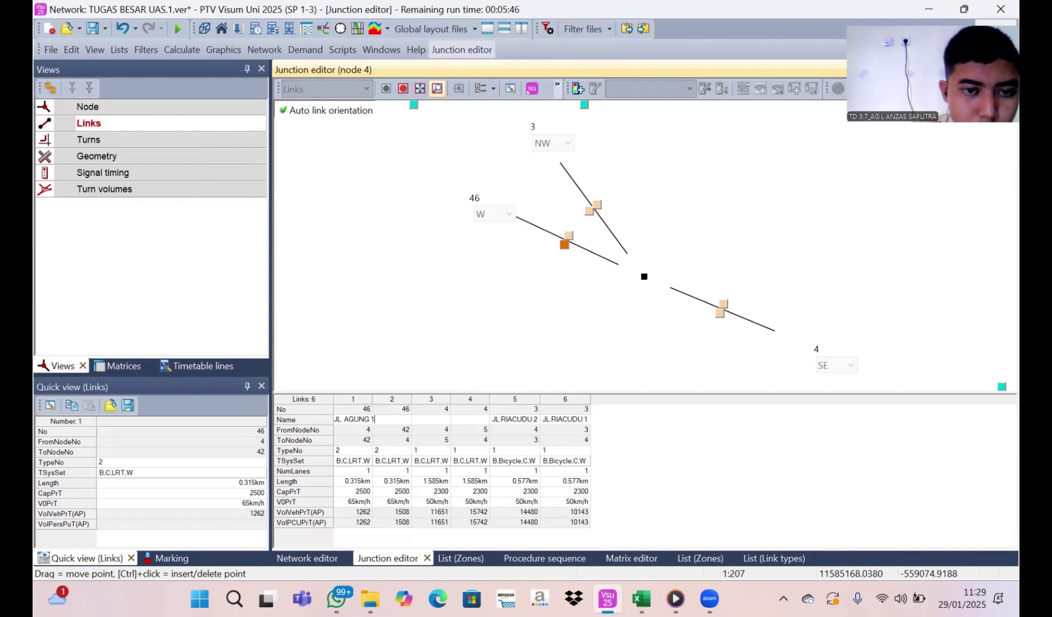
{"action": "key", "text": "Return"}
Name link 46 from node 42 to node 4 JL. AGUNG 2
{"action": "left_click", "coordinate": [399, 420]}
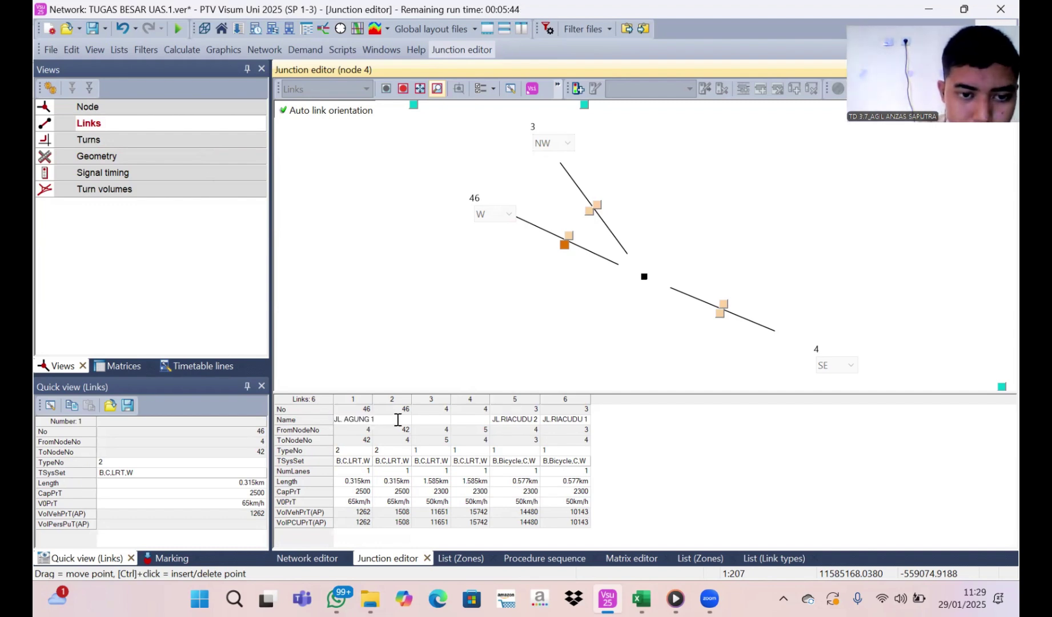
{"action": "left_click", "coordinate": [425, 421]}
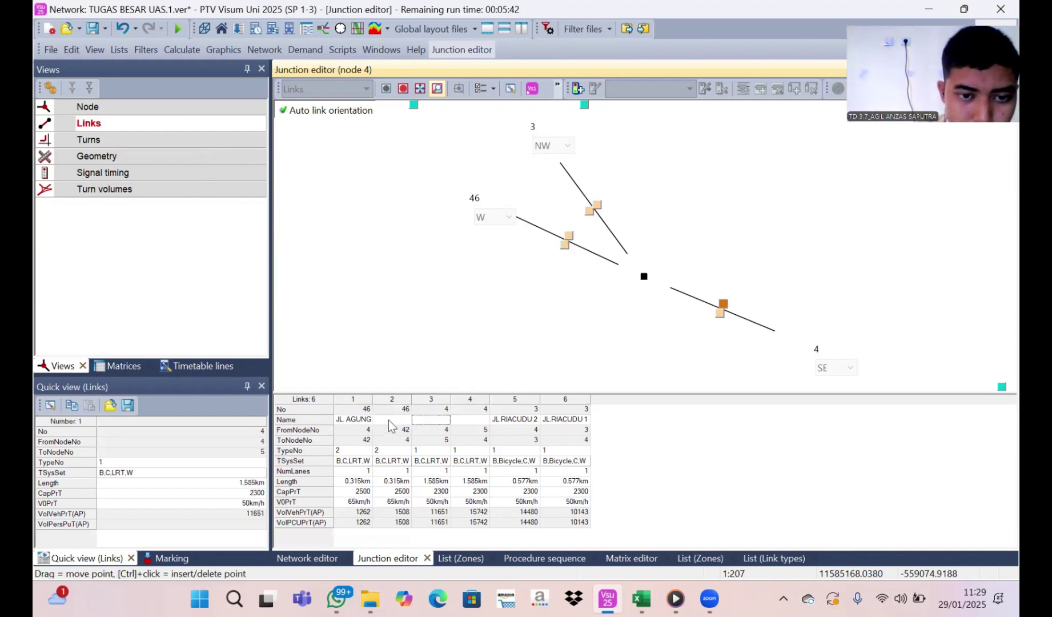
{"action": "left_click", "coordinate": [389, 421]}
{"action": "type", "text": "JL. AGUNG 1"}
{"action": "double_click", "coordinate": [397, 418]}
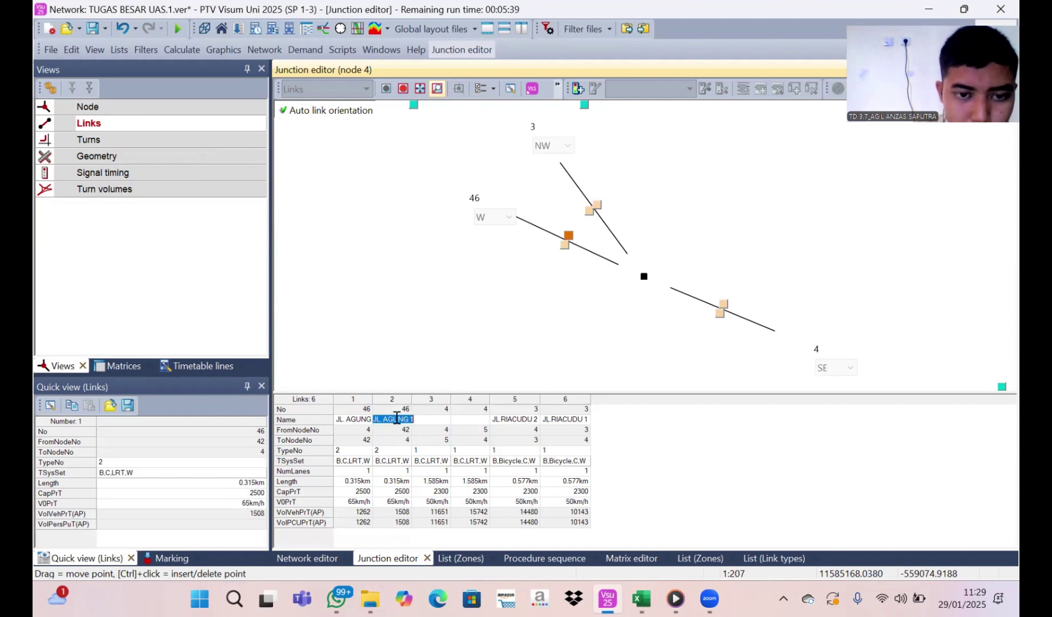
{"action": "left_click", "coordinate": [416, 419]}
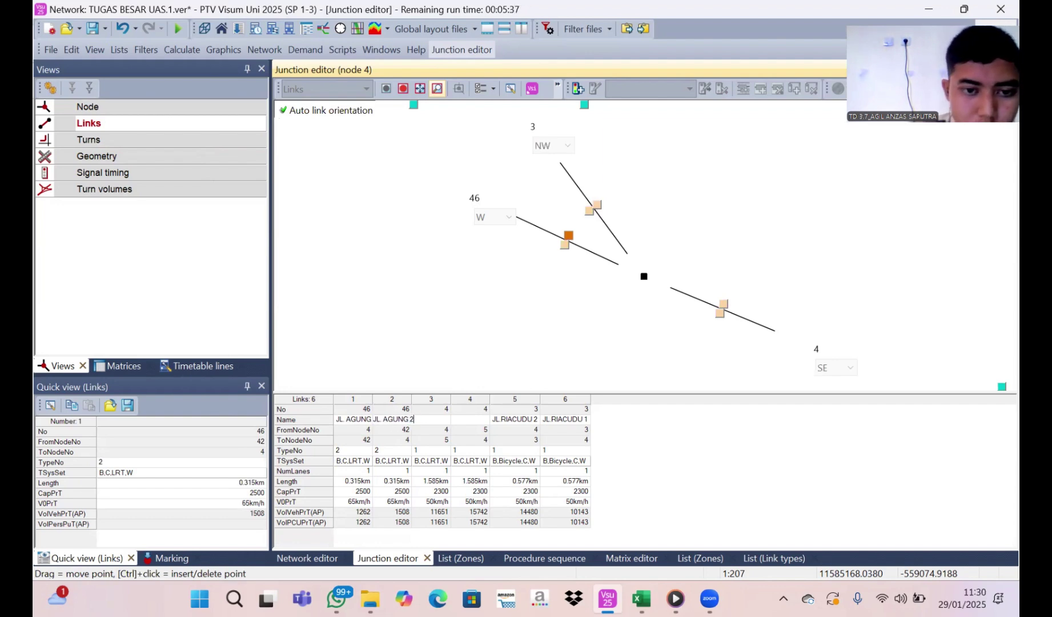
{"action": "type", "text": "2"}
Name link 4 from node 4 to node 5 JL. QOSIM 1
{"action": "left_click", "coordinate": [433, 421]}
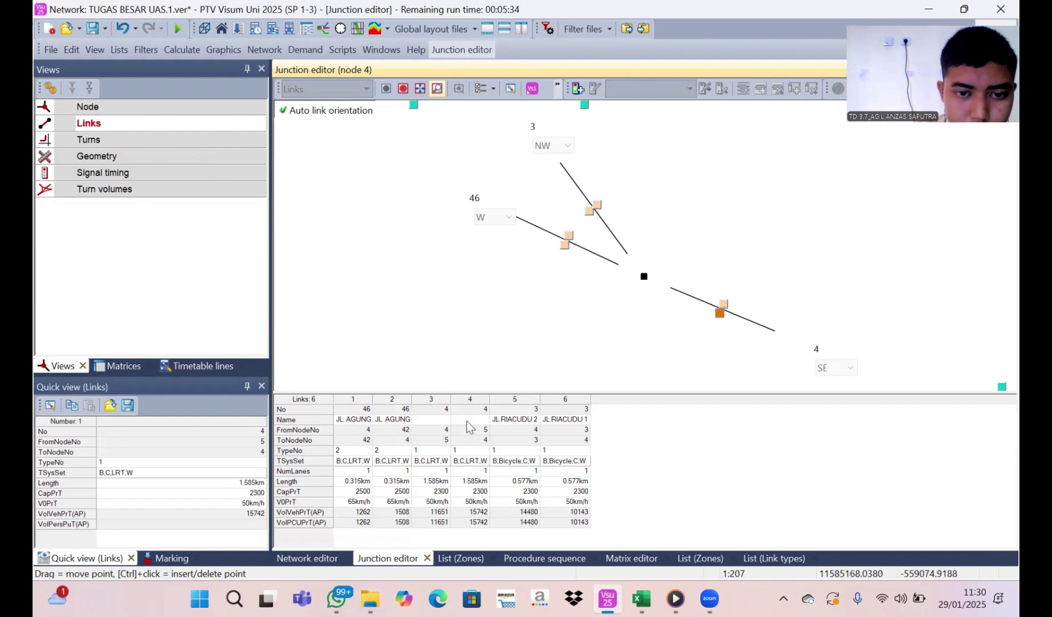
{"action": "type", "text": "JL"}
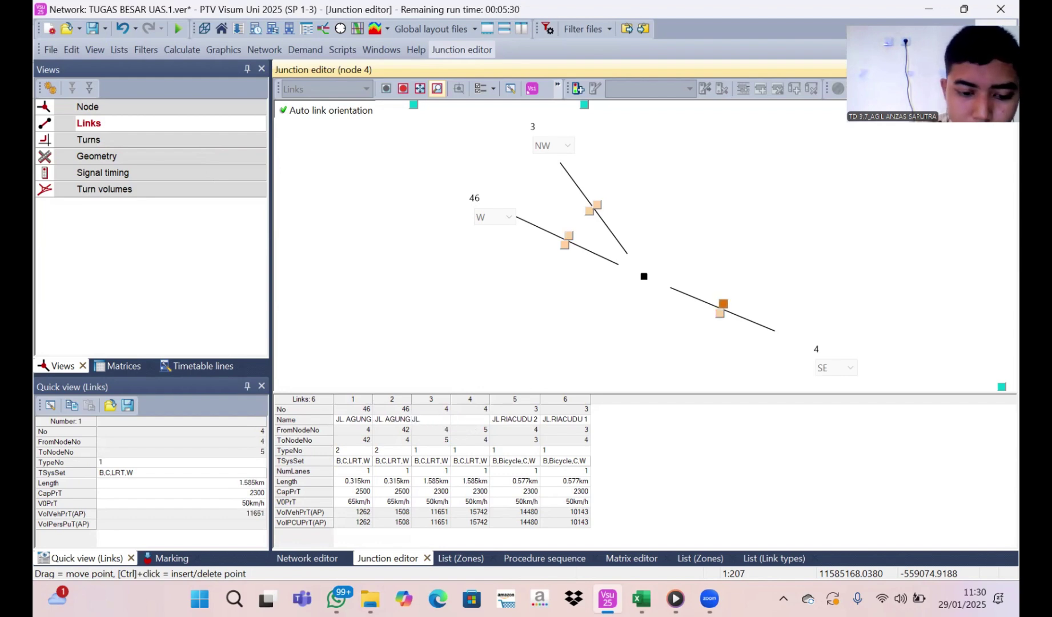
{"action": "type", "text": ". QOSIM 1"}
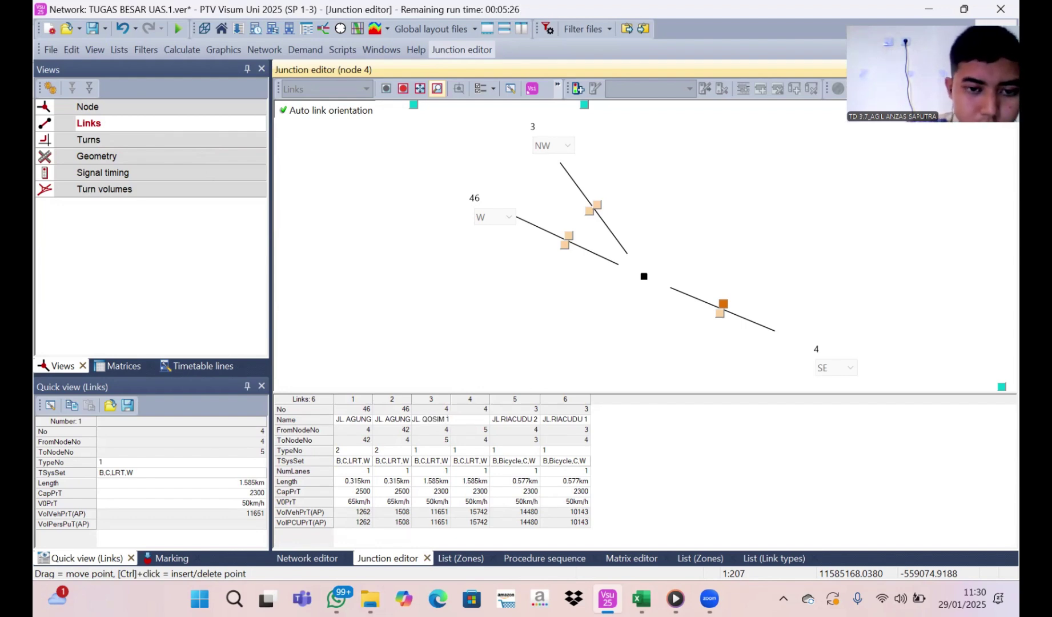
{"action": "key", "text": "ctrl+a"}
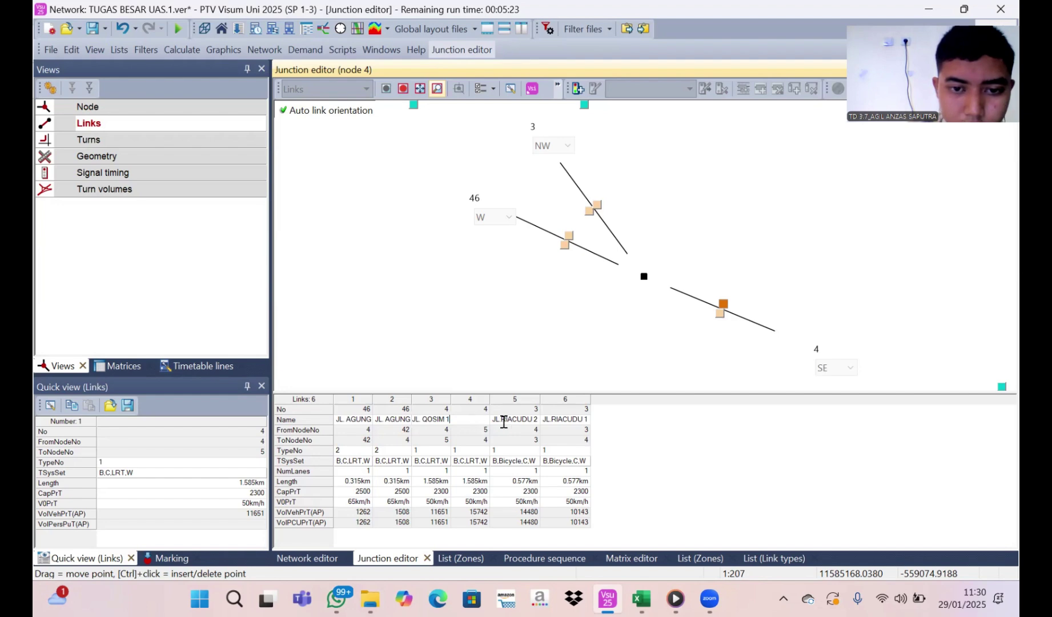
Reuse the JL. QOSIM name for link 4 from node 5 to node 4, numbering it JL. QOSIM 2
{"action": "left_click", "coordinate": [506, 424]}
{"action": "left_click", "coordinate": [474, 424]}
{"action": "left_click", "coordinate": [473, 424]}
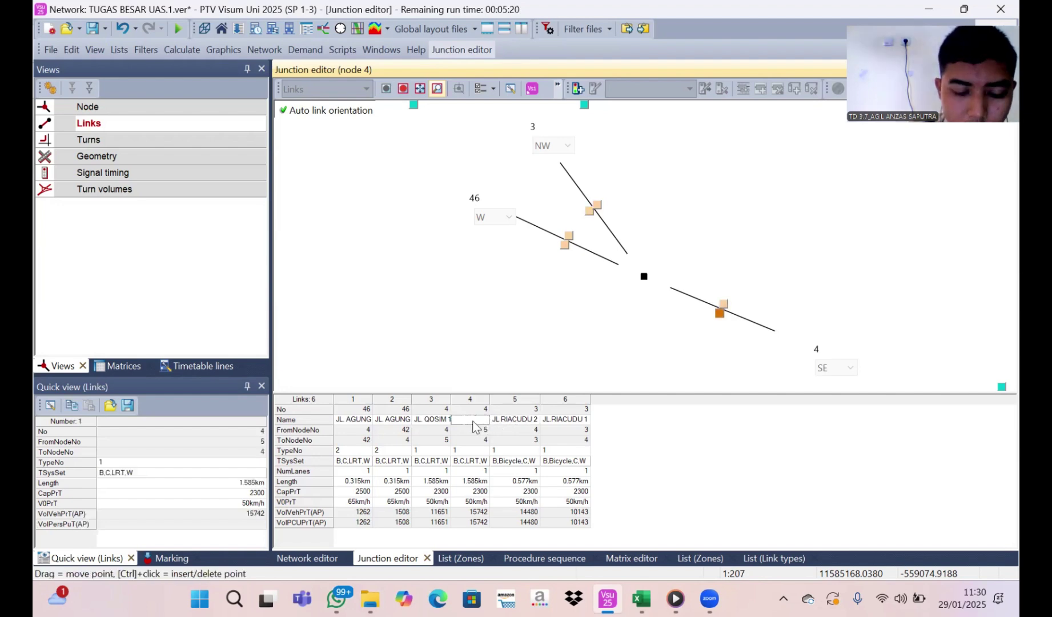
{"action": "double_click", "coordinate": [483, 421]}
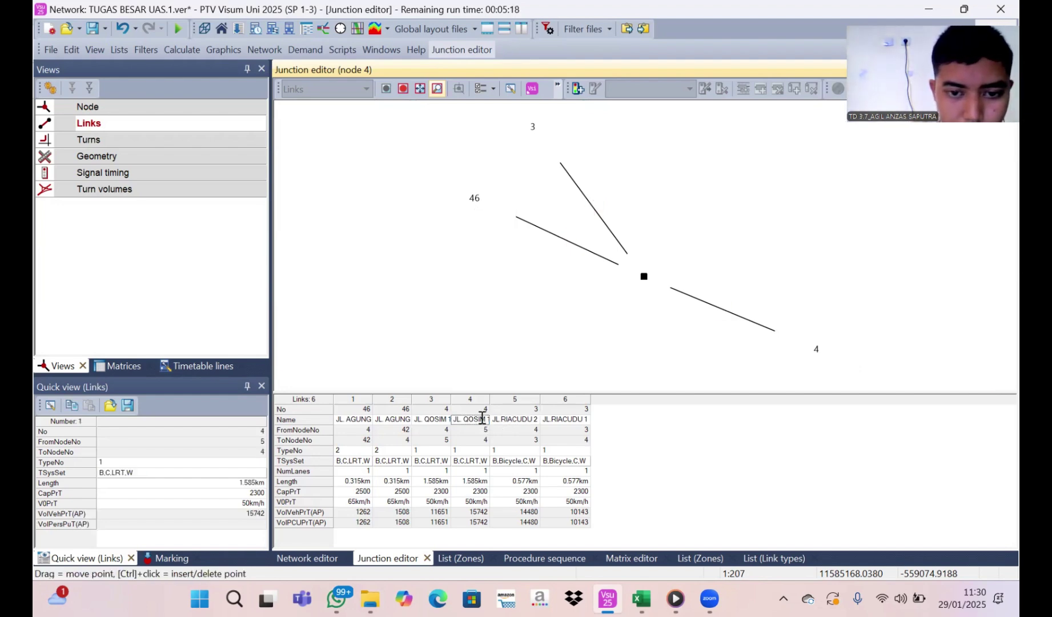
{"action": "left_click", "coordinate": [489, 419]}
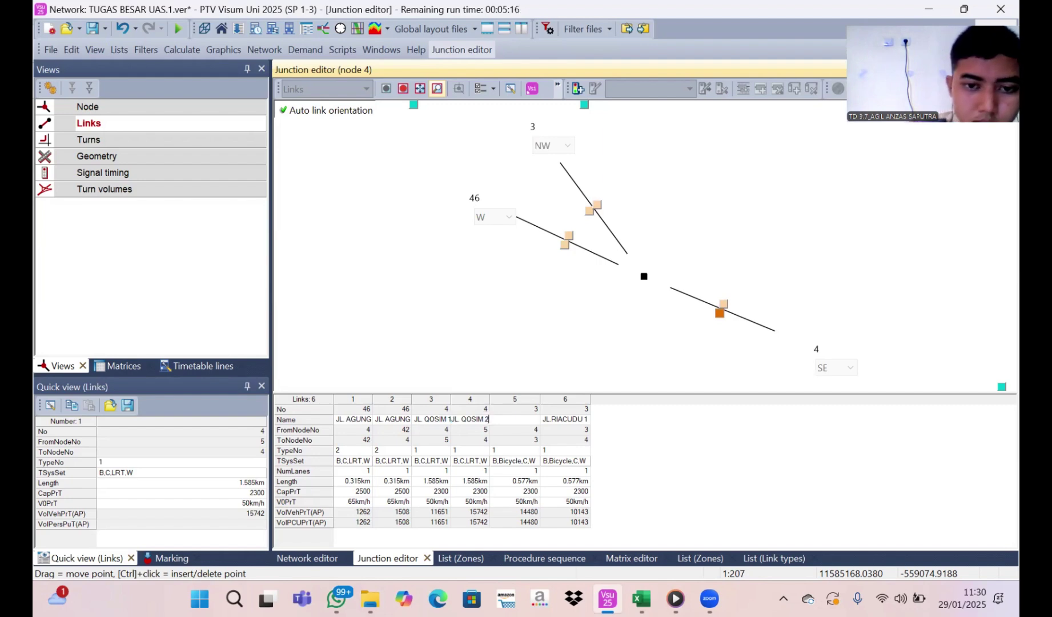
{"action": "type", "text": "2"}
{"action": "key", "text": "Return"}
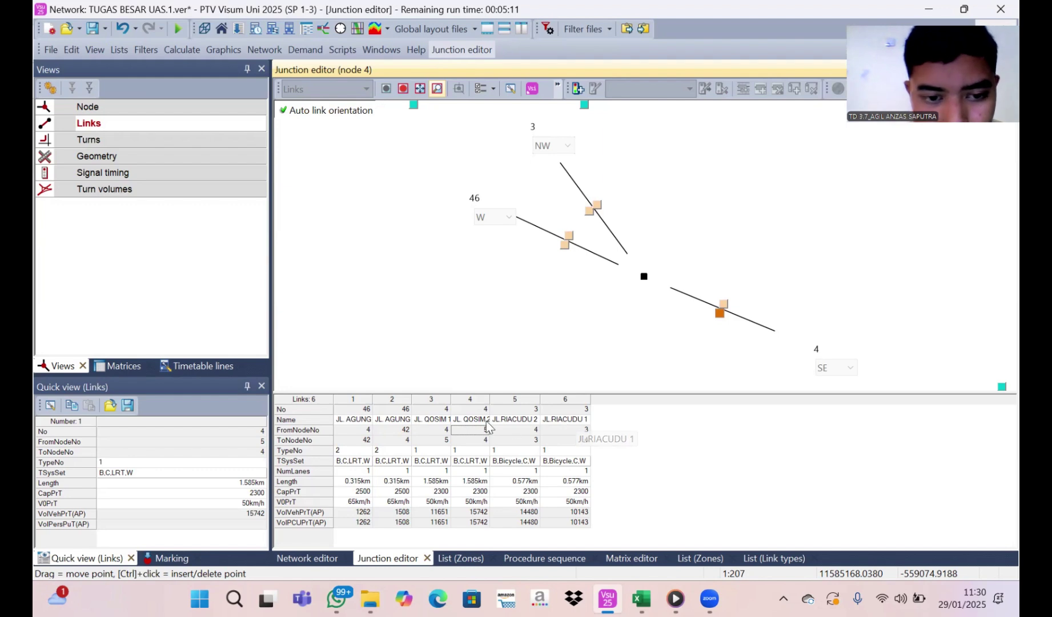
Set the transport systems of link 46 from node 4 to node 42 to Bus, Bicycle, Car and Walk, excluding LRT
{"action": "left_click", "coordinate": [372, 460]}
{"action": "left_click", "coordinate": [371, 461]}
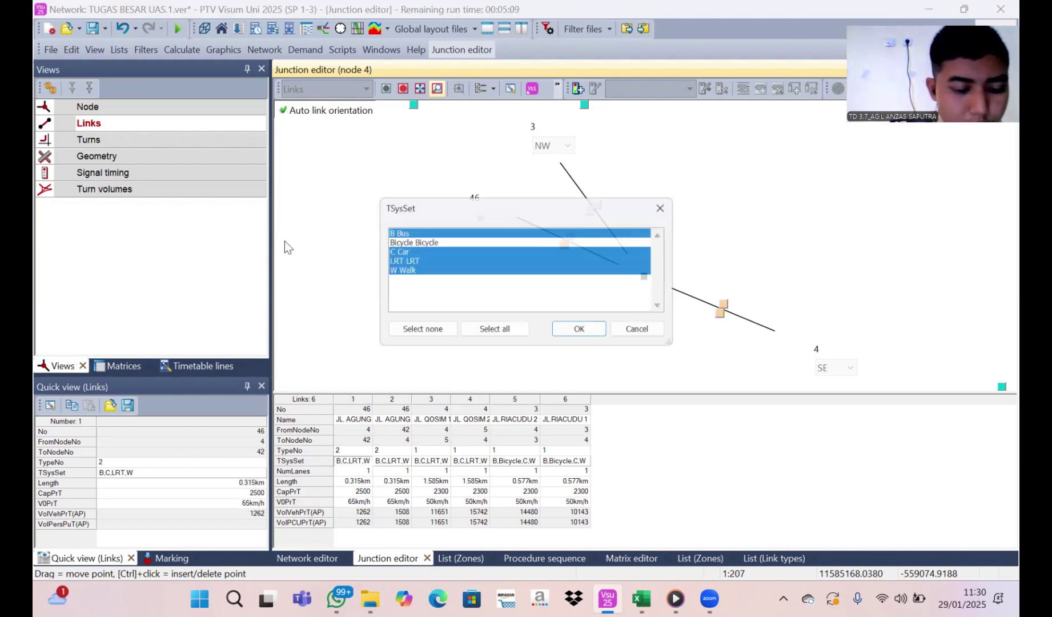
{"action": "left_click", "coordinate": [441, 240]}
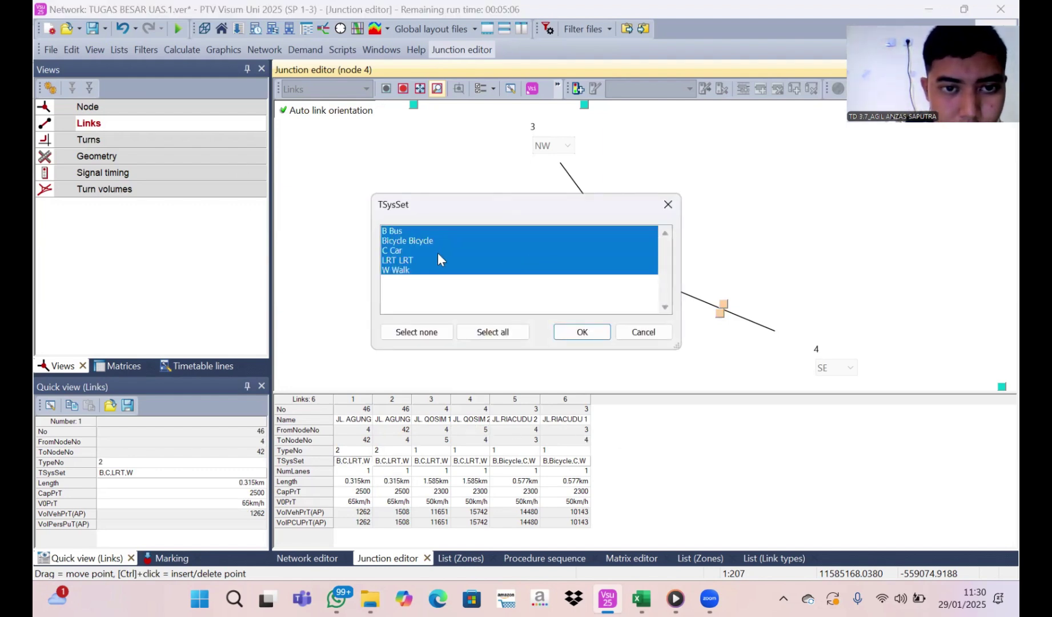
{"action": "left_click", "coordinate": [437, 252]}
{"action": "left_click", "coordinate": [437, 260]}
{"action": "left_click", "coordinate": [437, 250]}
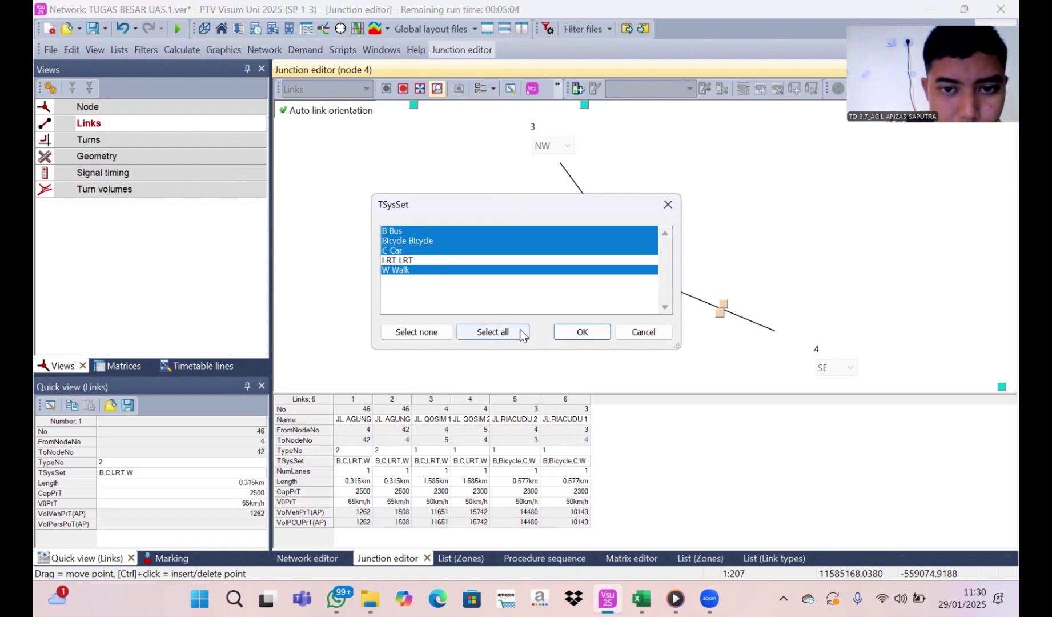
{"action": "left_click", "coordinate": [588, 332]}
For link 46 from node 42 to node 4, allow Bicycle and exclude LRT in the transport system set
{"action": "double_click", "coordinate": [404, 460]}
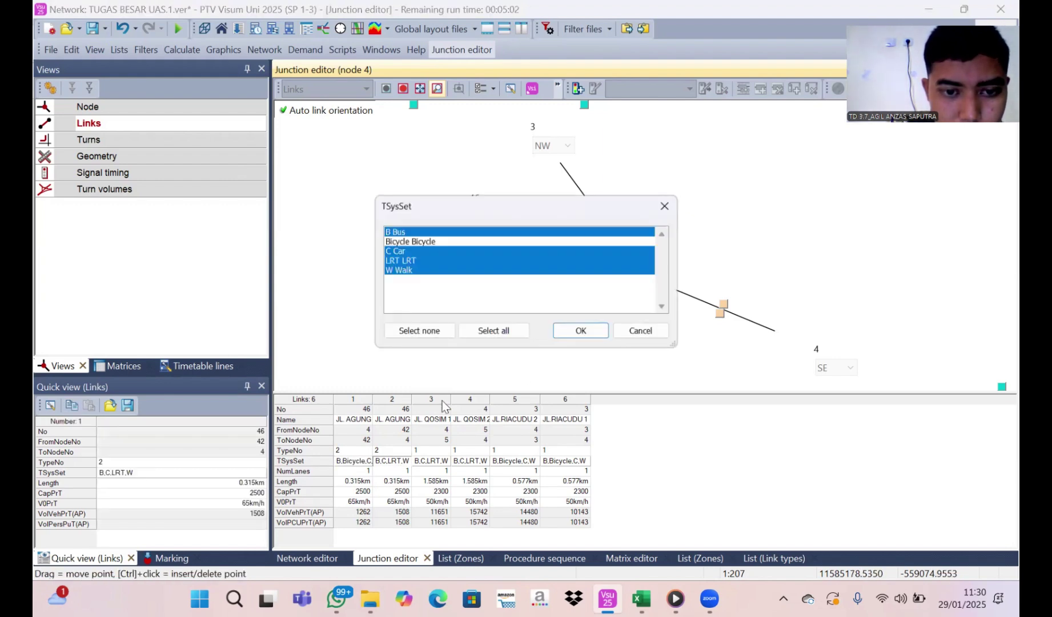
{"action": "left_click", "coordinate": [449, 259]}
{"action": "left_click", "coordinate": [446, 241]}
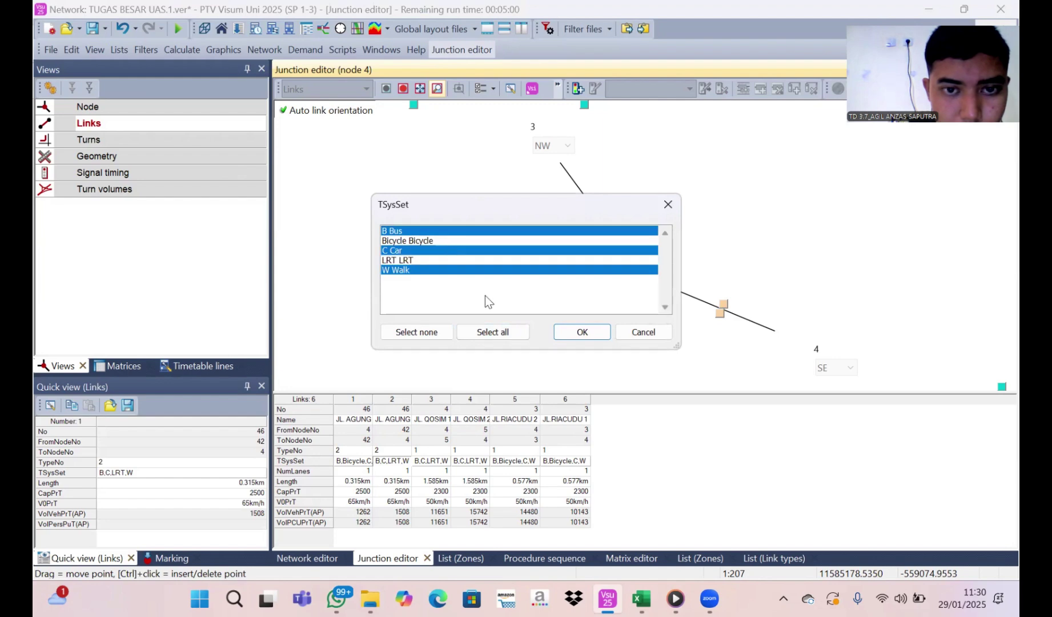
{"action": "left_click", "coordinate": [582, 332]}
Allow Bus, Bicycle, Car and Walk but not LRT on link 4 from node 4 to node 5
{"action": "double_click", "coordinate": [431, 461]}
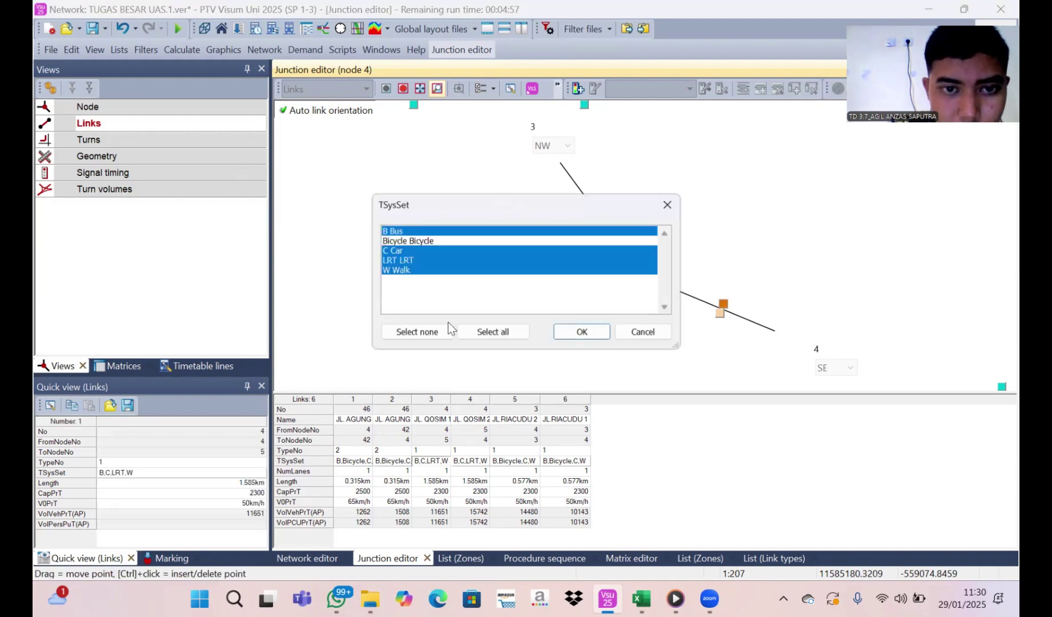
{"action": "left_click", "coordinate": [446, 241]}
{"action": "left_click", "coordinate": [445, 251]}
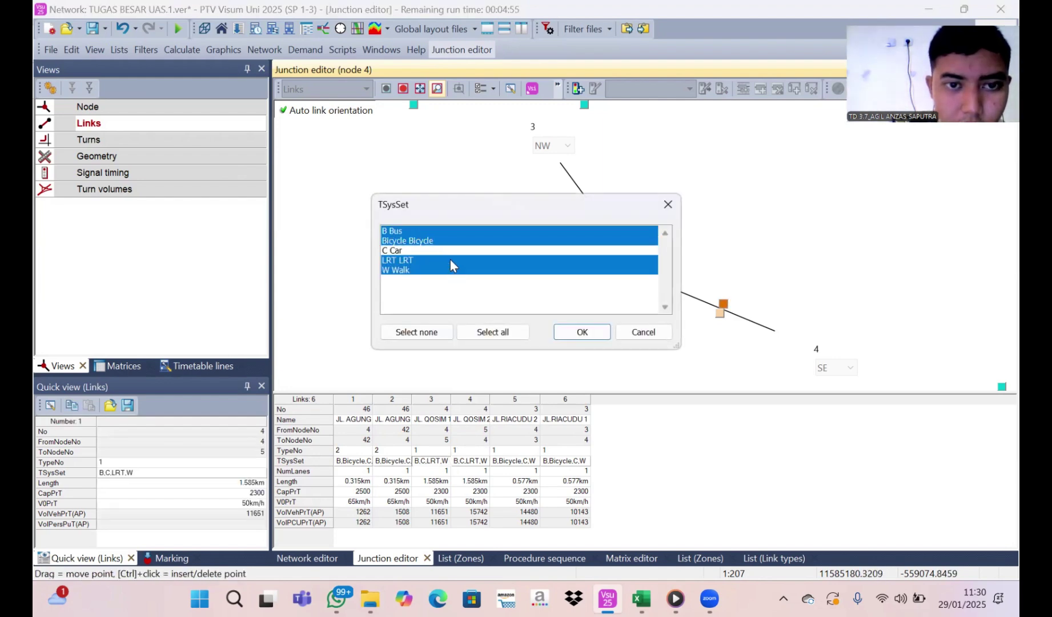
{"action": "left_click", "coordinate": [451, 259]}
{"action": "left_click", "coordinate": [450, 251]}
{"action": "left_click", "coordinate": [573, 337]}
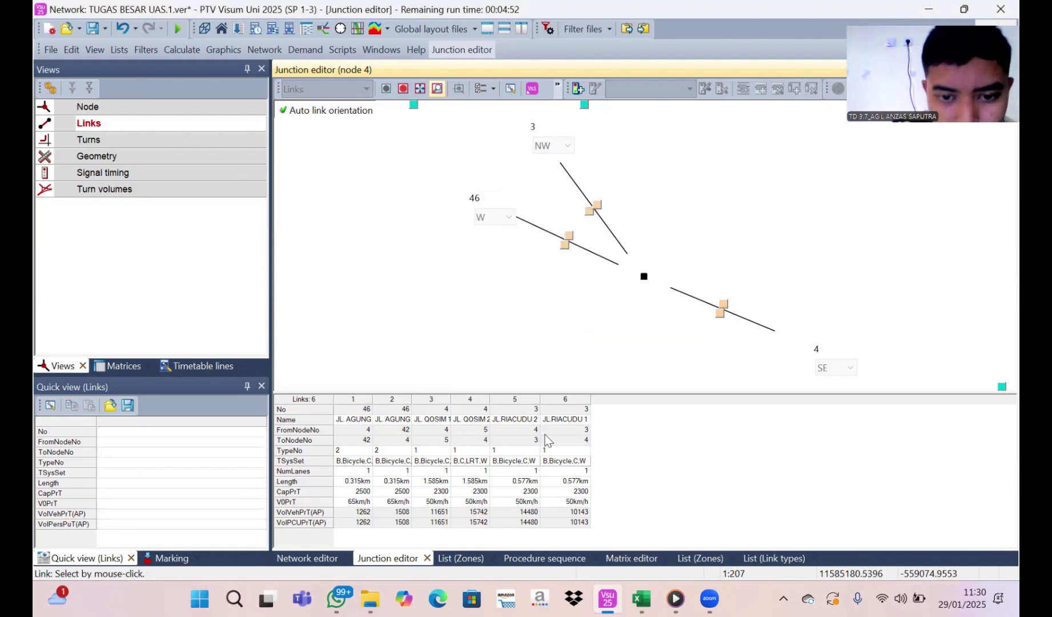
Check the transport systems allowed on link 3 in both directions
{"action": "double_click", "coordinate": [522, 461]}
{"action": "left_click", "coordinate": [581, 332]}
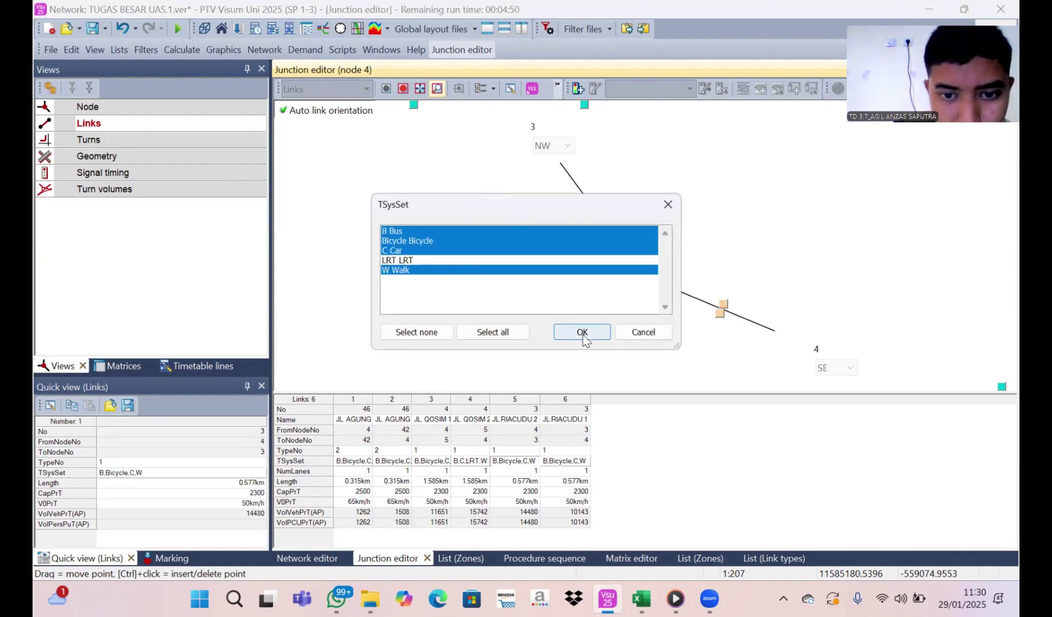
{"action": "double_click", "coordinate": [576, 461]}
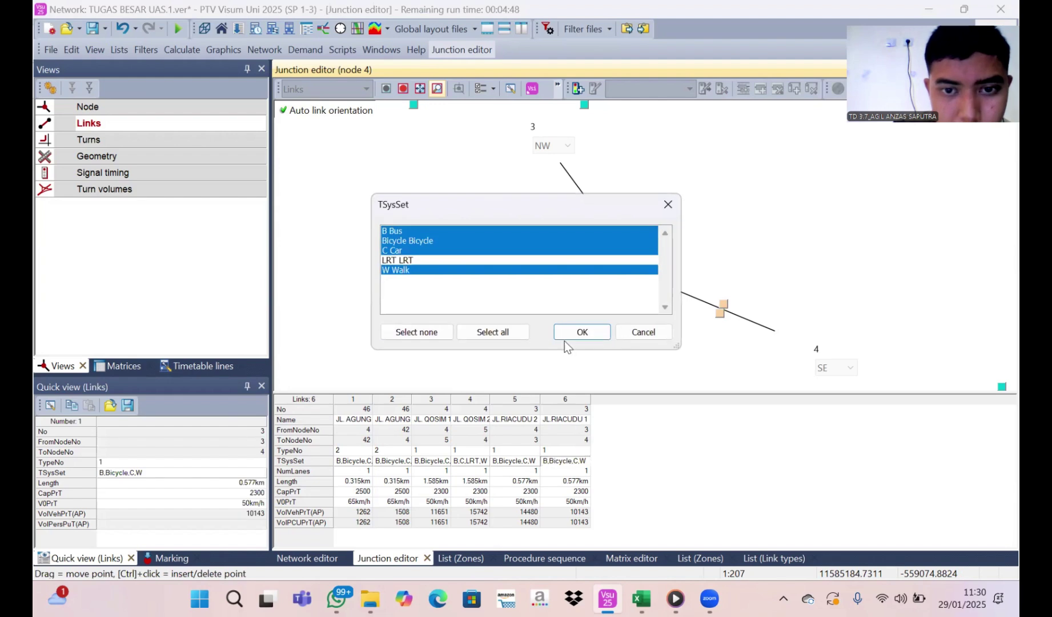
{"action": "left_click", "coordinate": [580, 330]}
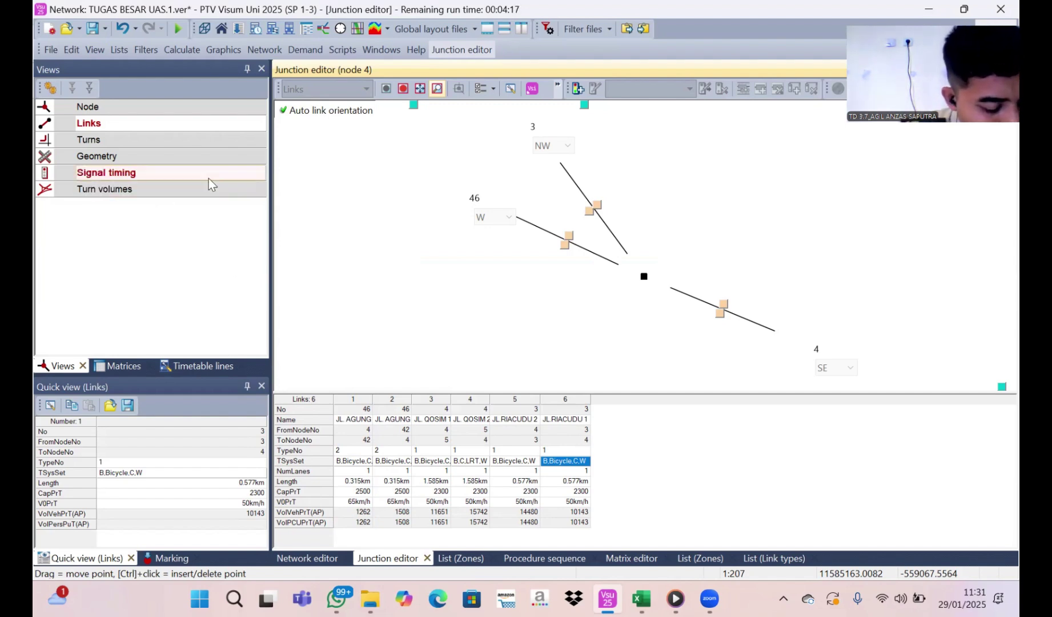
In the turn attributes of node 4, set the transport systems of the node 3 U-turn to Bus, Bicycle and Car
{"action": "left_click", "coordinate": [105, 140]}
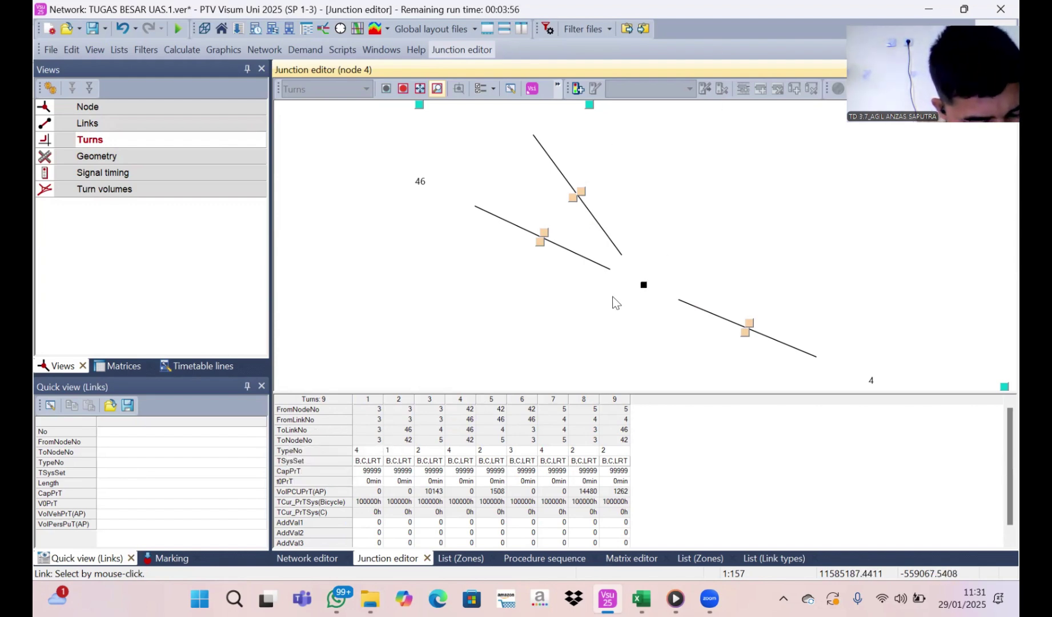
{"action": "double_click", "coordinate": [372, 462]}
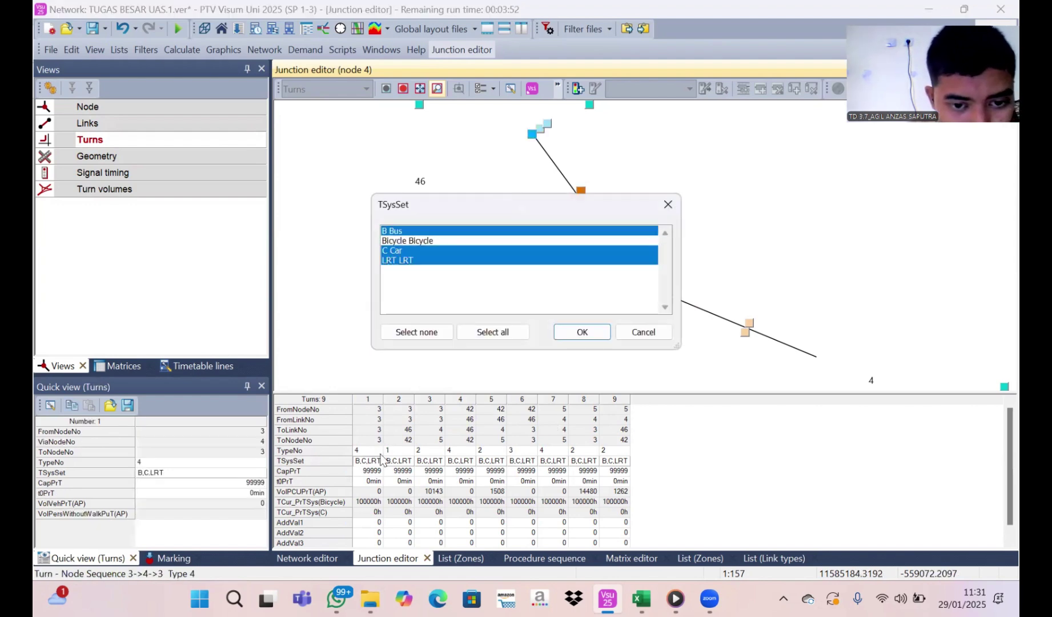
{"action": "left_click", "coordinate": [491, 243]}
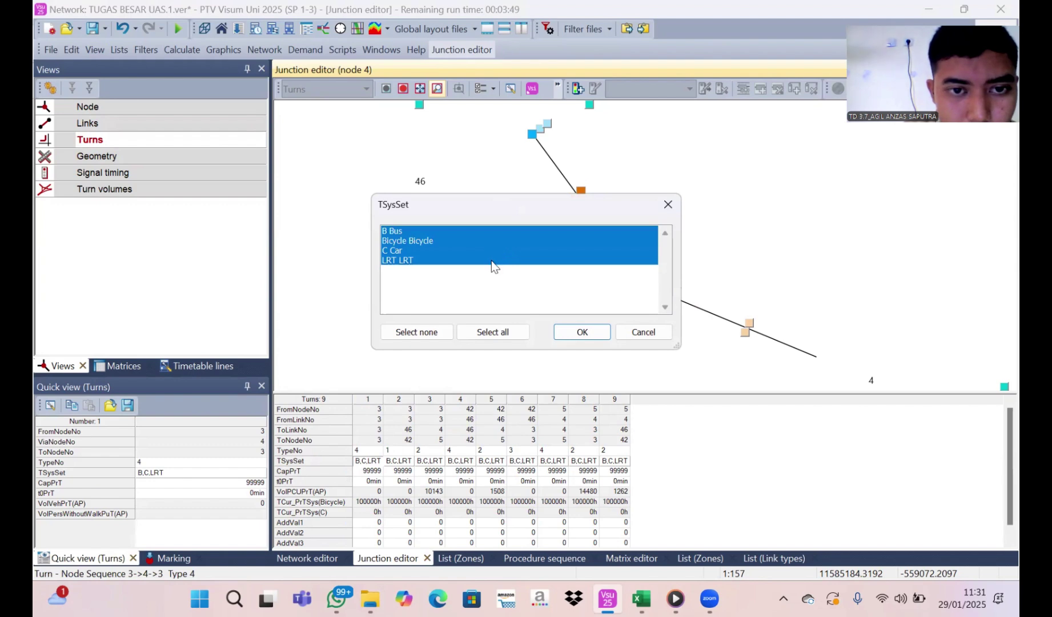
{"action": "left_click", "coordinate": [492, 260]}
{"action": "left_click", "coordinate": [591, 336]}
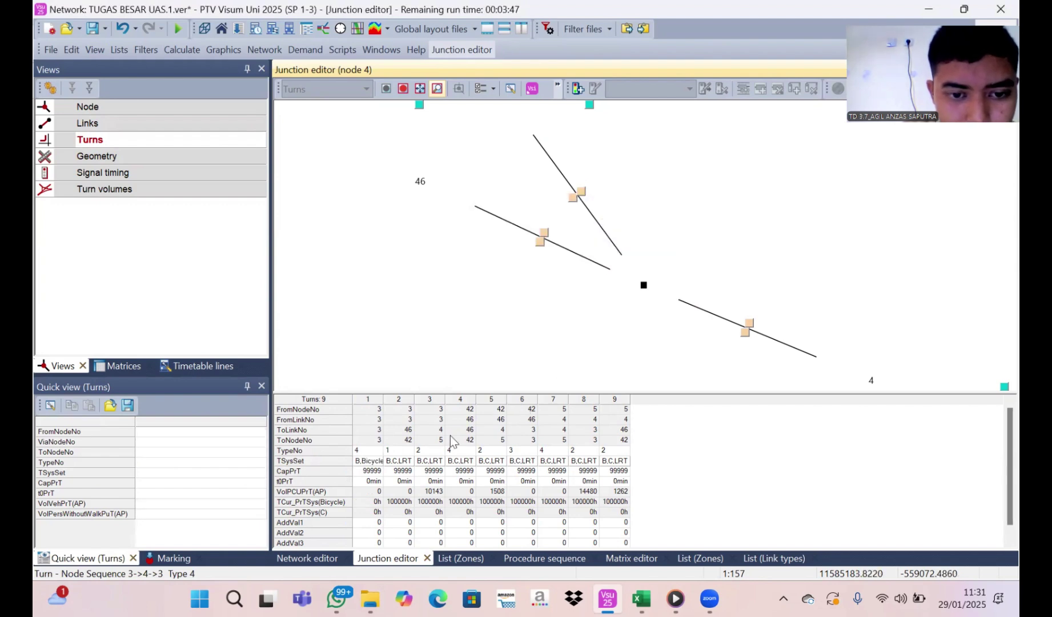
Add Bicycle and remove LRT in the transport systems of the turns from node 3 to nodes 42 and 5
{"action": "double_click", "coordinate": [399, 460]}
{"action": "left_click", "coordinate": [428, 260]}
{"action": "left_click", "coordinate": [428, 241]}
{"action": "left_click", "coordinate": [581, 332]}
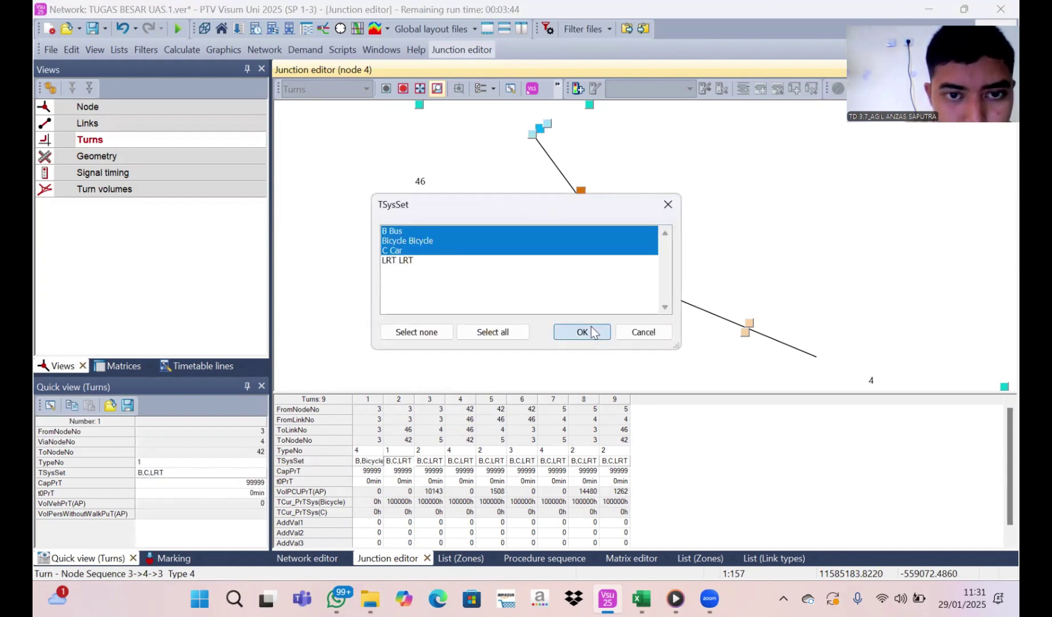
{"action": "double_click", "coordinate": [437, 461]}
{"action": "left_click", "coordinate": [470, 241]}
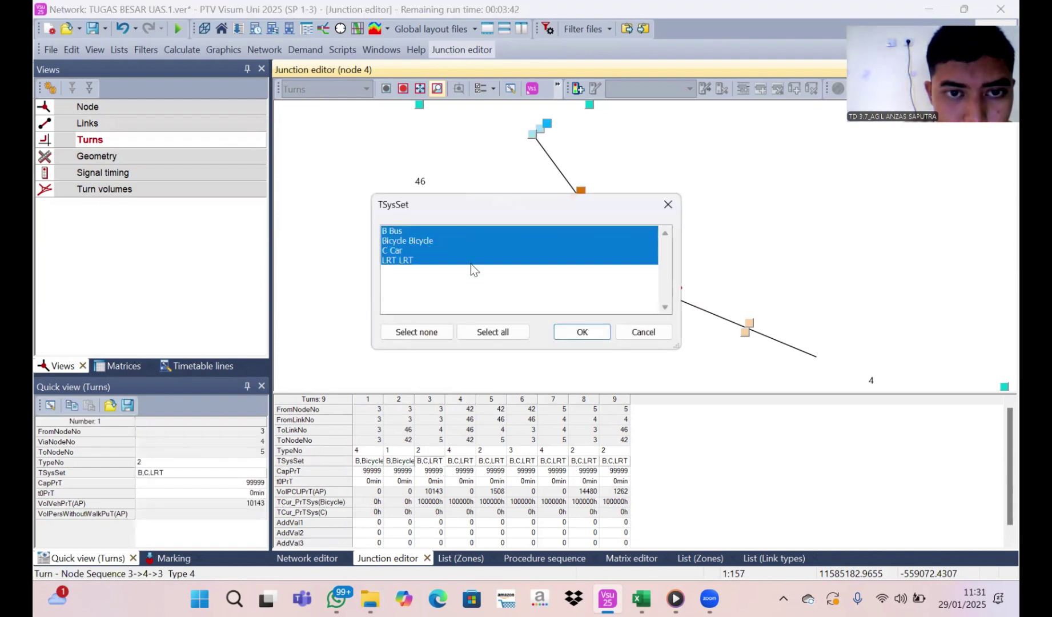
{"action": "left_click", "coordinate": [471, 260]}
{"action": "left_click", "coordinate": [574, 334]}
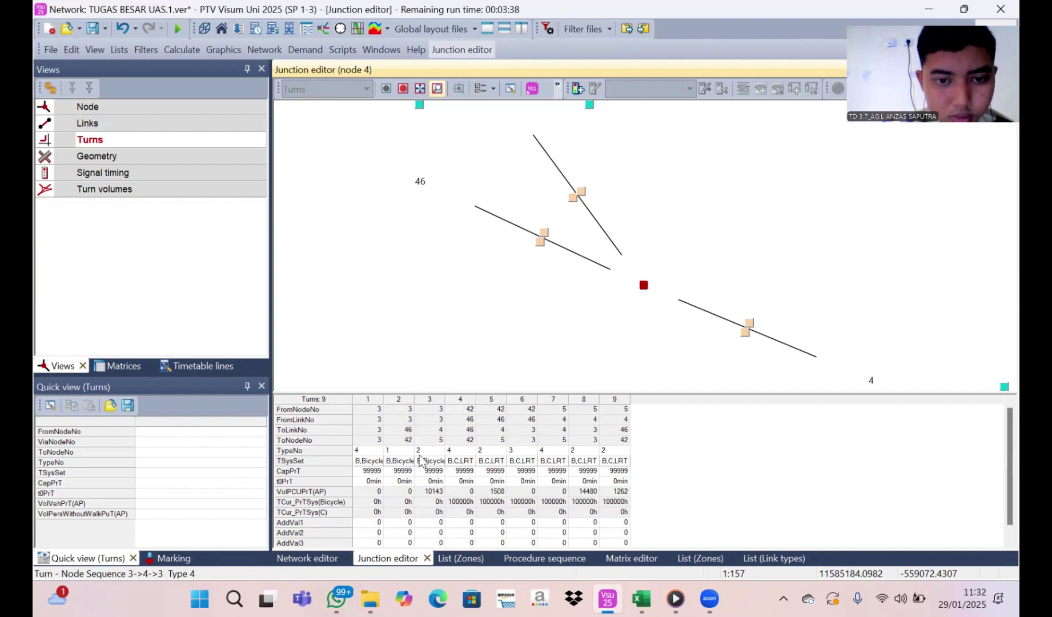
Replace LRT with Bicycle in the transport systems of the node 42 U-turn and the turn from node 42 to node 5
{"action": "double_click", "coordinate": [448, 463]}
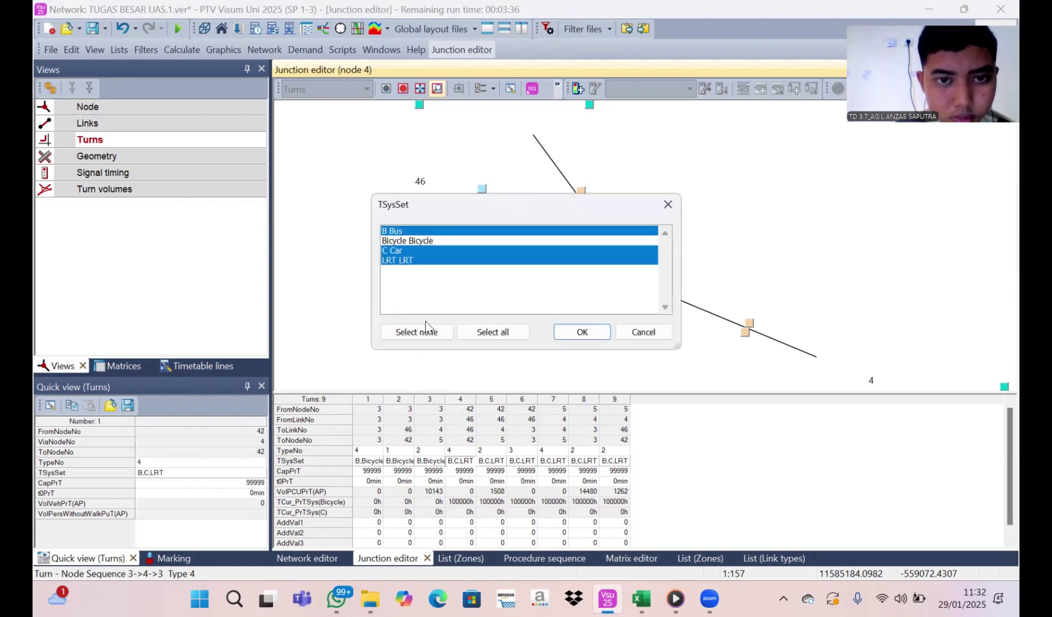
{"action": "left_click", "coordinate": [458, 241]}
{"action": "left_click", "coordinate": [458, 260]}
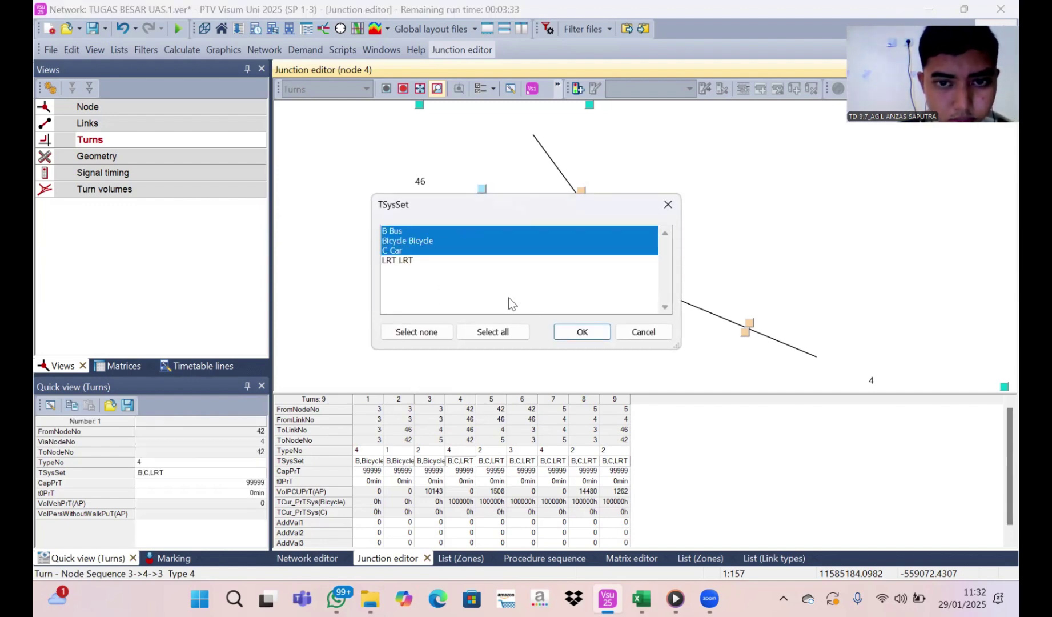
{"action": "left_click", "coordinate": [580, 332]}
{"action": "double_click", "coordinate": [491, 460]}
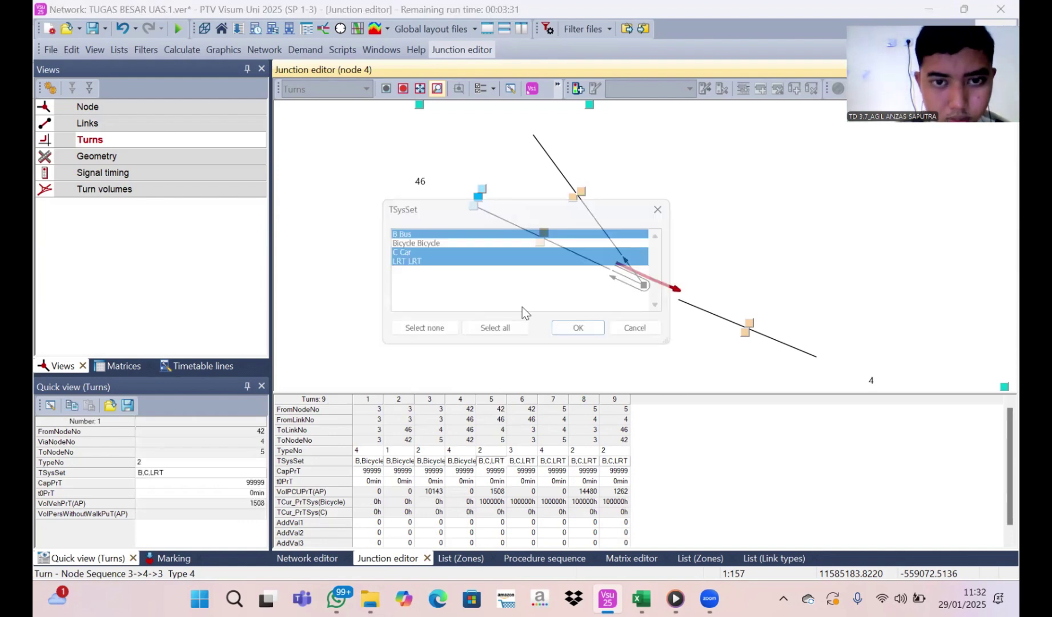
{"action": "left_click", "coordinate": [515, 241]}
{"action": "left_click", "coordinate": [517, 260]}
{"action": "left_click", "coordinate": [581, 331]}
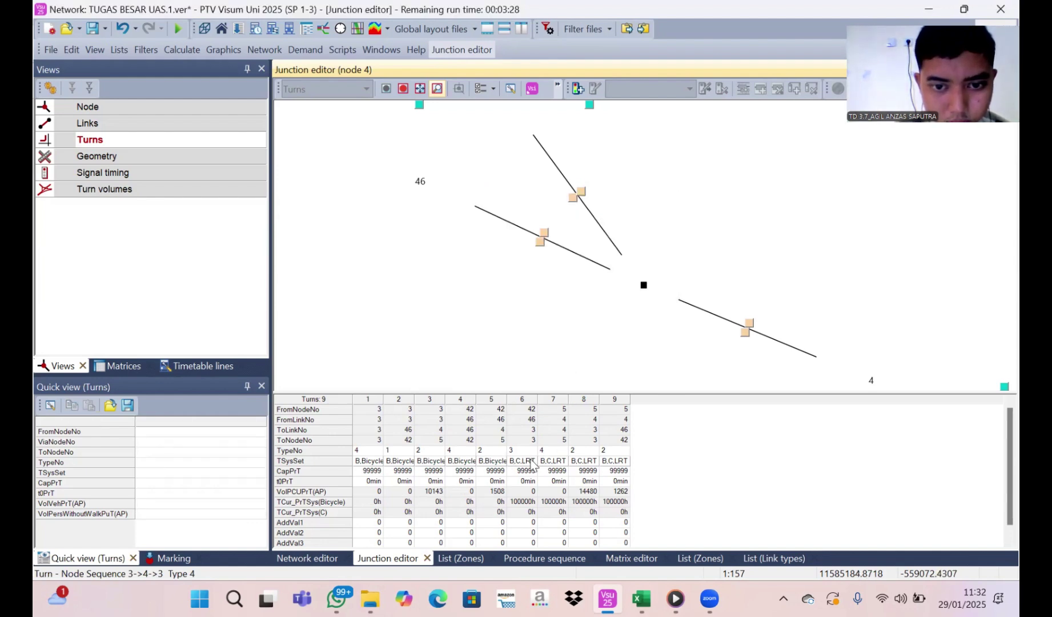
Replace LRT with Bicycle in the transport systems of the turn from node 42 to node 3 and the node 5 U-turn
{"action": "double_click", "coordinate": [530, 461]}
{"action": "left_click", "coordinate": [518, 241]}
{"action": "left_click", "coordinate": [518, 260]}
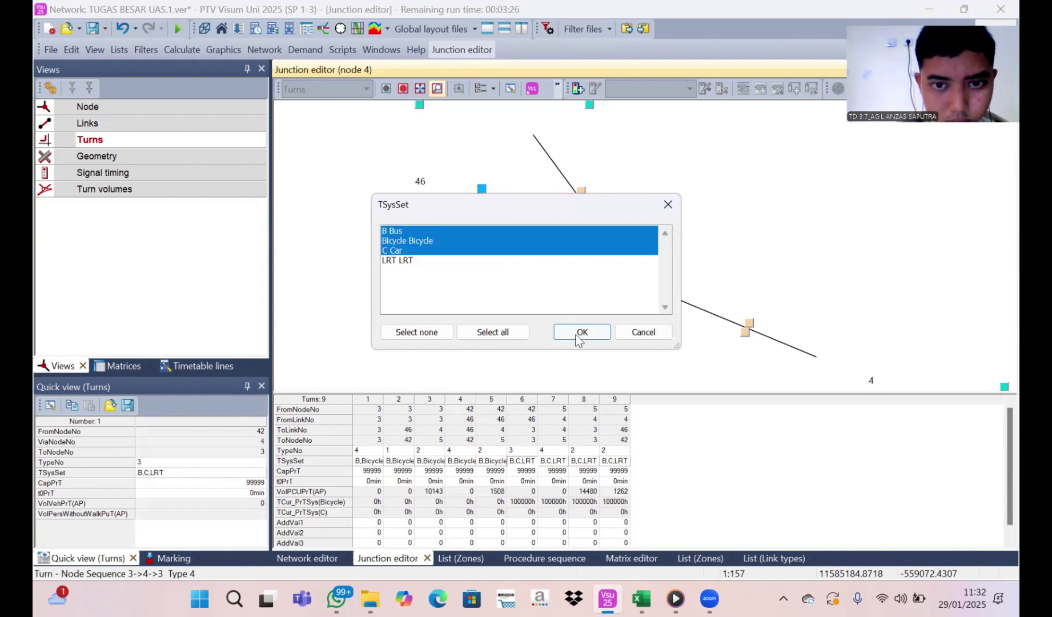
{"action": "left_click", "coordinate": [580, 331]}
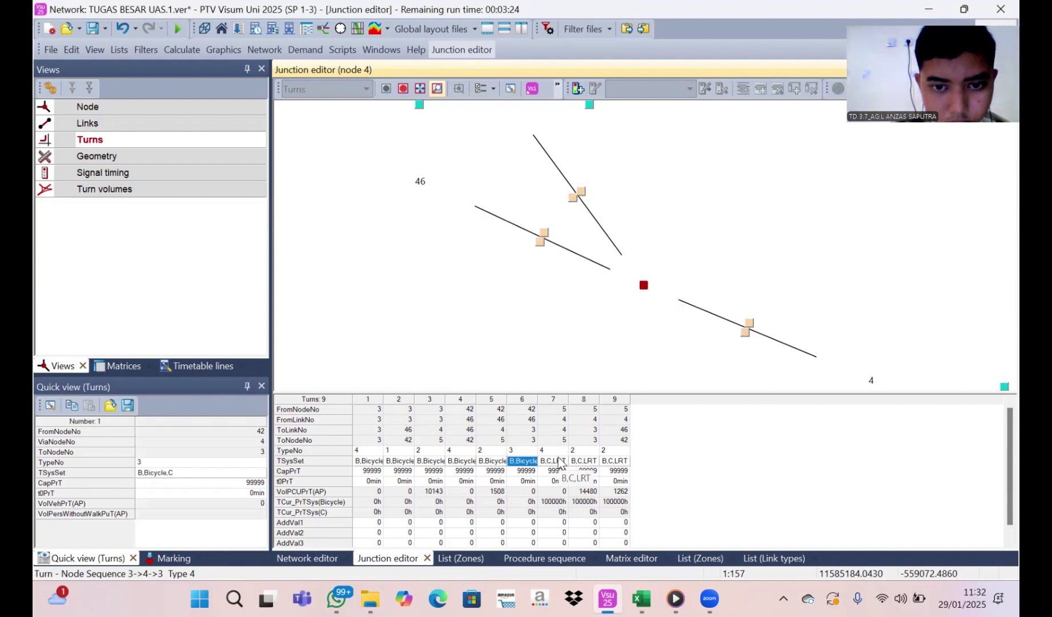
{"action": "double_click", "coordinate": [554, 461]}
{"action": "left_click", "coordinate": [484, 241]}
{"action": "left_click", "coordinate": [485, 261]}
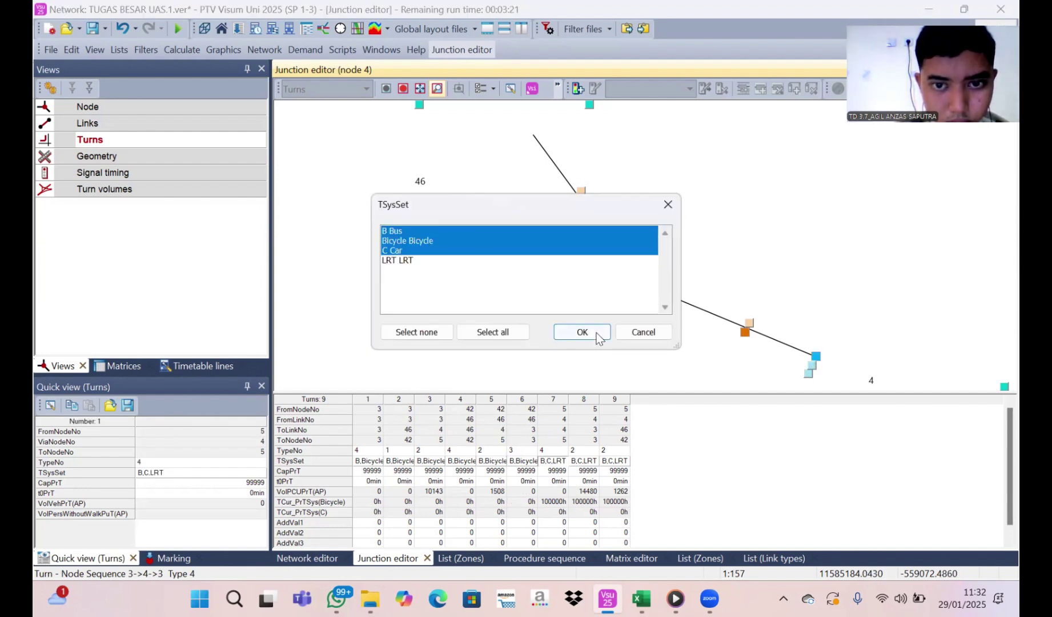
{"action": "left_click", "coordinate": [582, 332]}
Add Bicycle and remove LRT in the transport systems of the turns from node 5 to nodes 3 and 42
{"action": "double_click", "coordinate": [587, 461]}
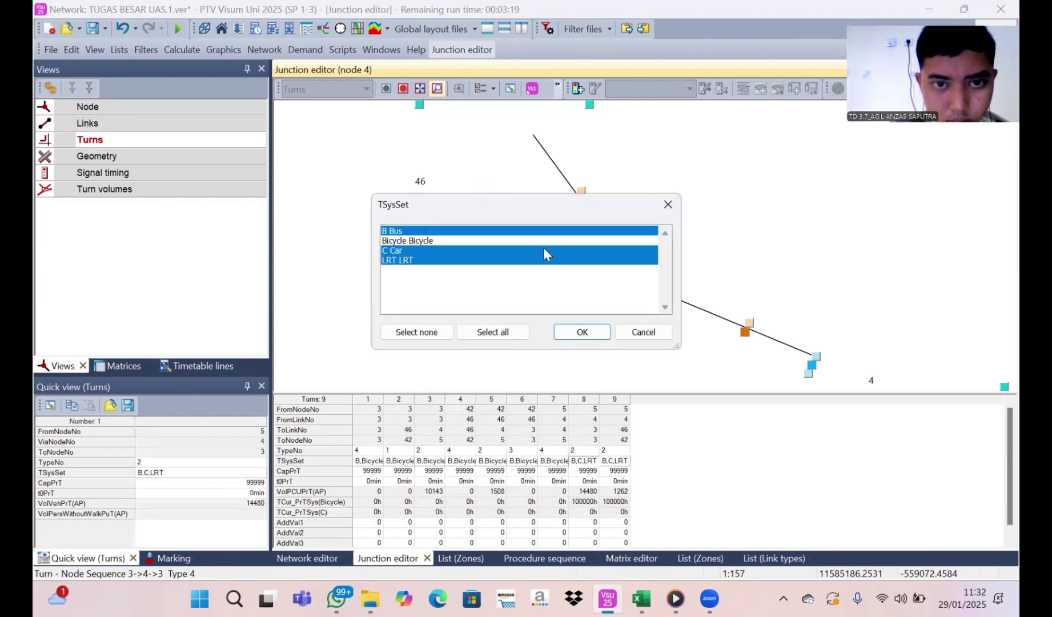
{"action": "left_click", "coordinate": [543, 241]}
{"action": "left_click", "coordinate": [569, 261]}
{"action": "left_click", "coordinate": [582, 331]}
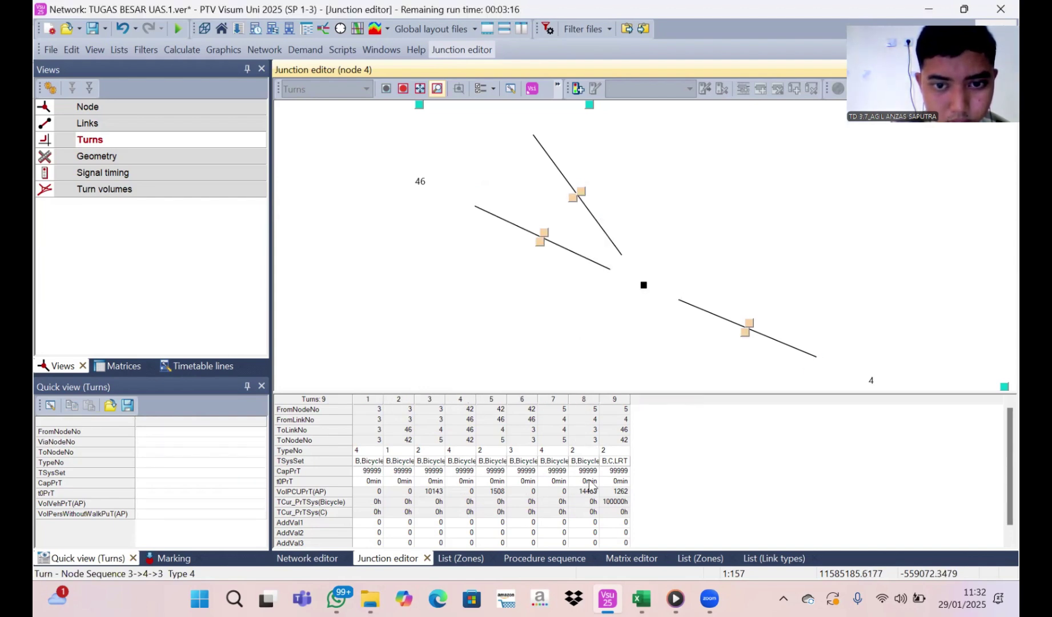
{"action": "double_click", "coordinate": [614, 461]}
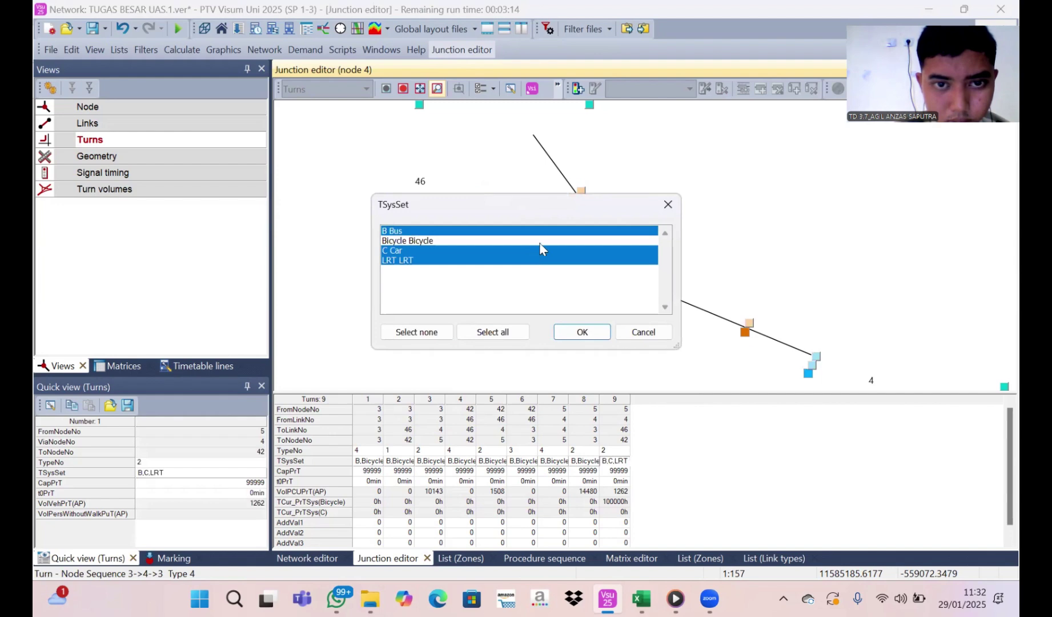
{"action": "left_click", "coordinate": [539, 243]}
{"action": "left_click", "coordinate": [537, 262]}
{"action": "left_click", "coordinate": [527, 231]}
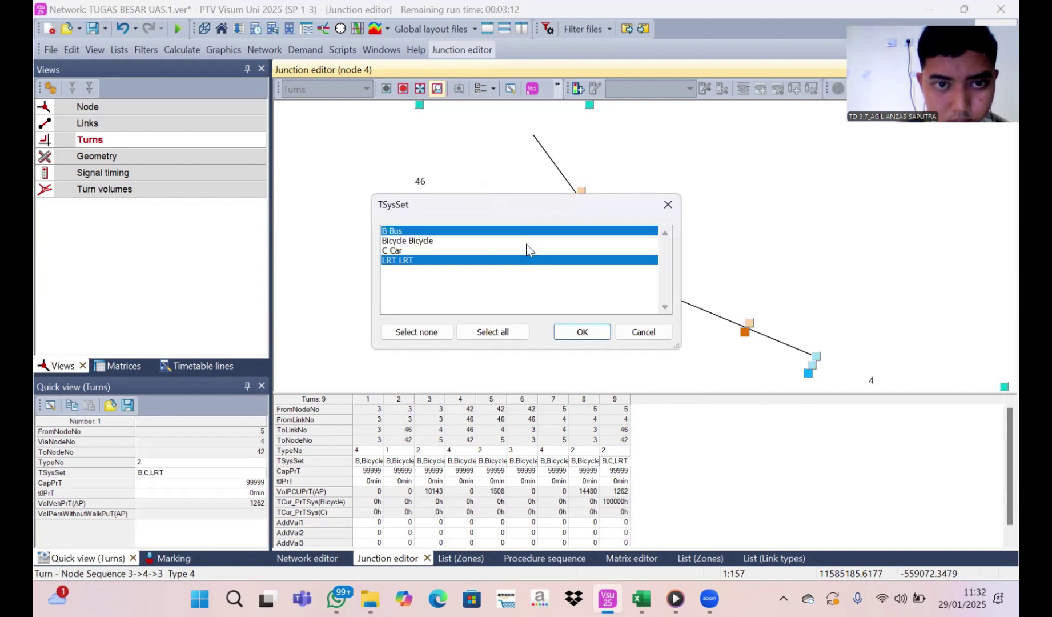
{"action": "left_click", "coordinate": [526, 250]}
{"action": "left_click", "coordinate": [526, 240]}
{"action": "left_click", "coordinate": [521, 261]}
{"action": "left_click", "coordinate": [568, 330]}
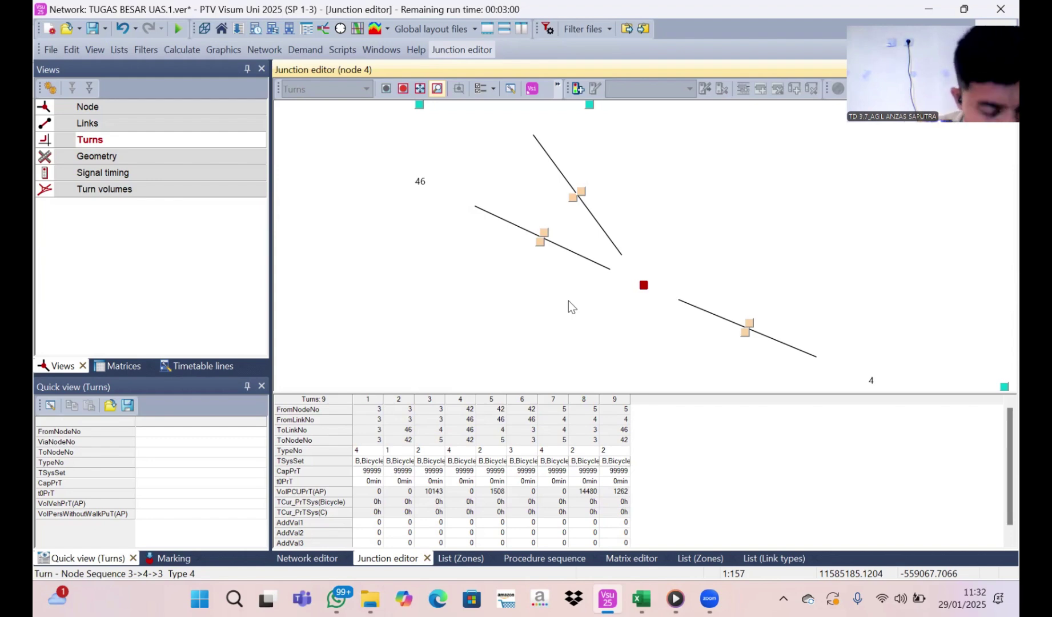
Set the private transport capacity (CapPrT) of the three turns coming from node 3 to 1000
{"action": "left_click", "coordinate": [373, 472]}
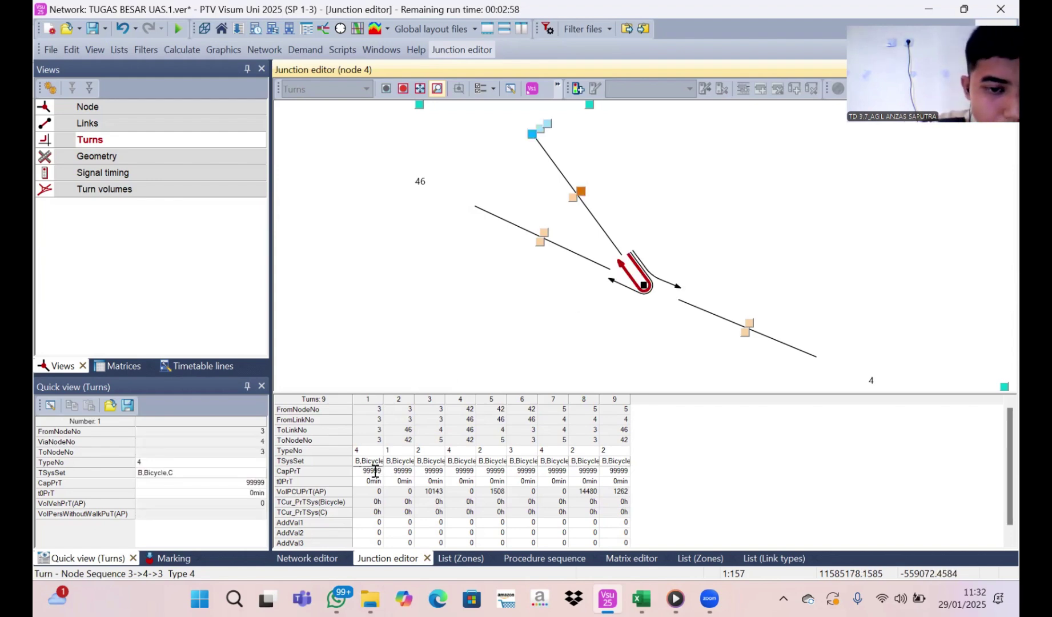
{"action": "double_click", "coordinate": [375, 471]}
{"action": "type", "text": "100"}
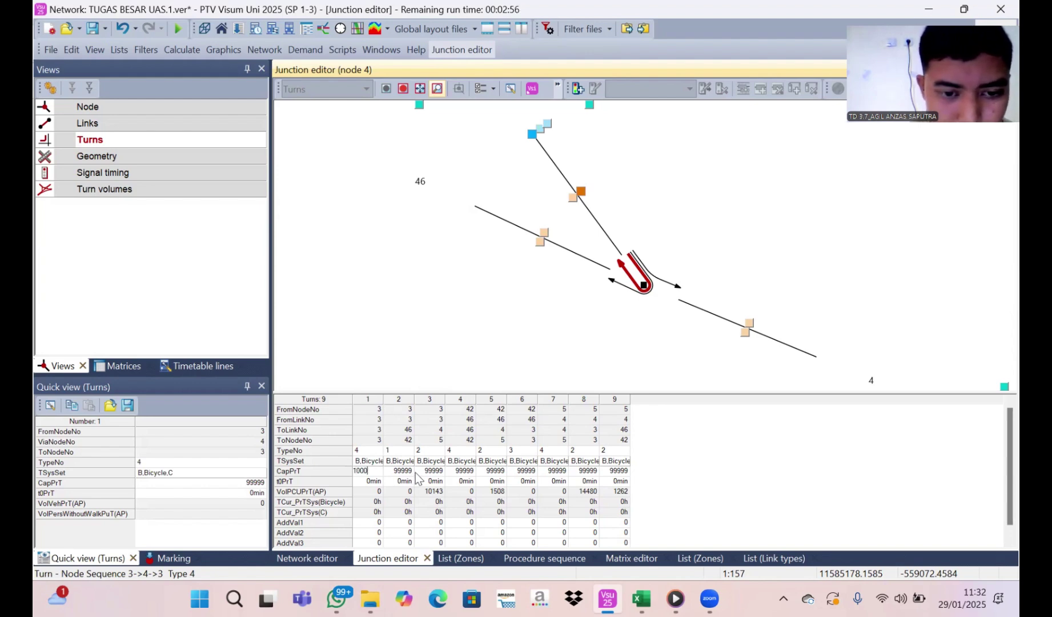
{"action": "type", "text": "0"}
{"action": "left_click", "coordinate": [411, 471]}
{"action": "type", "text": "1"}
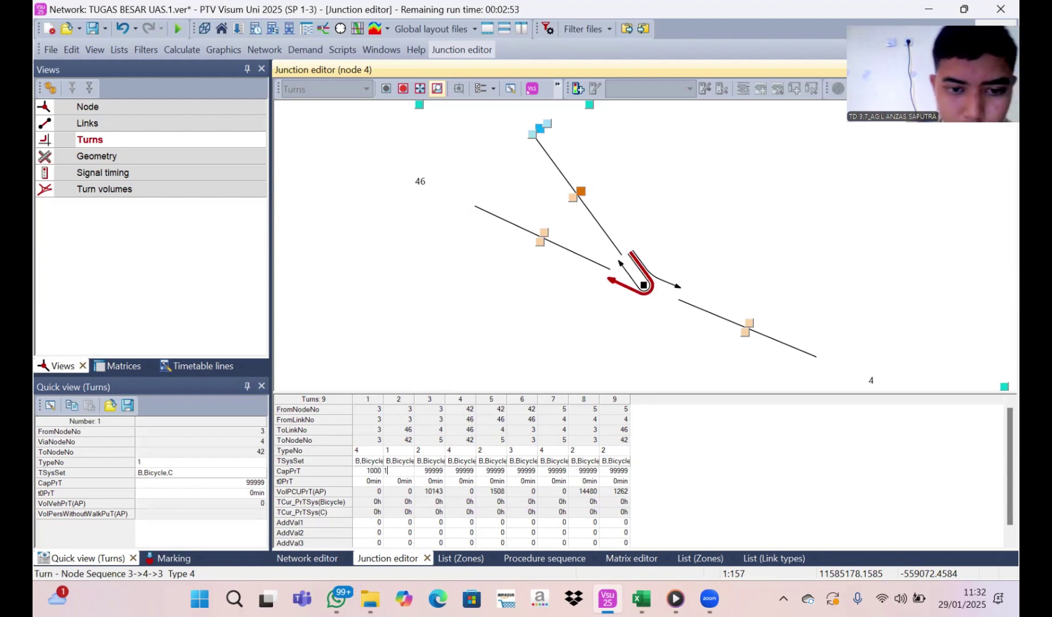
{"action": "left_click", "coordinate": [434, 472]}
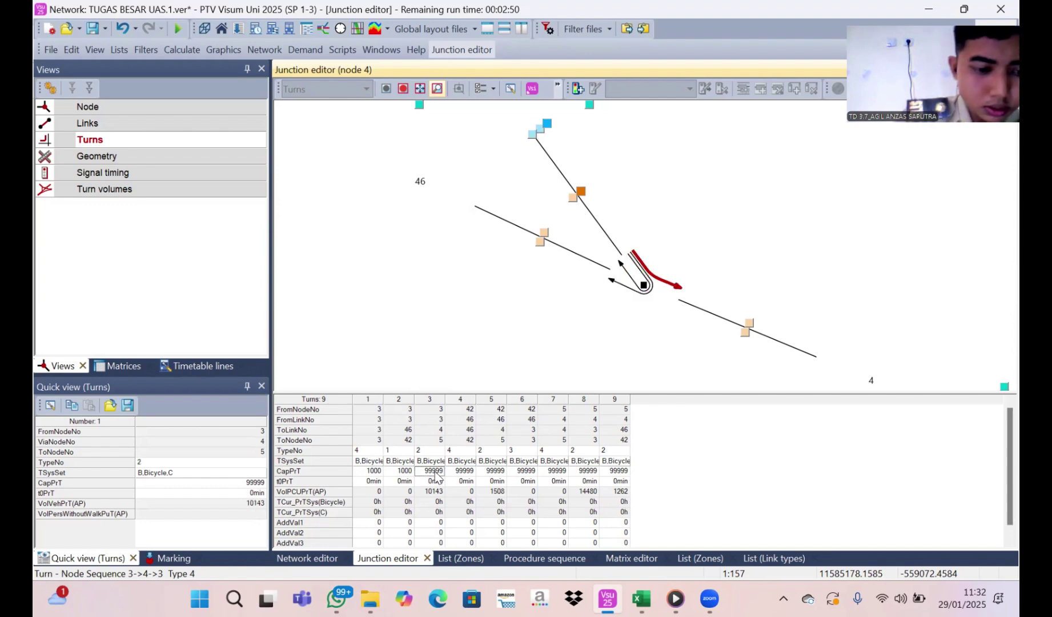
{"action": "type", "text": "1000"}
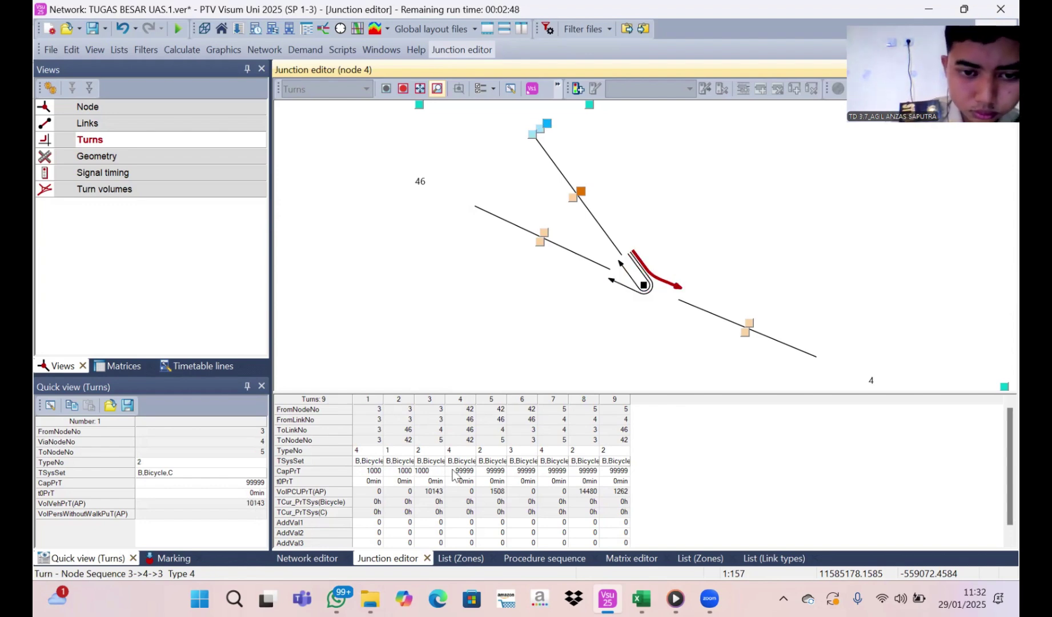
Set the private transport capacity (CapPrT) of the three turns coming from node 42 to 1000
{"action": "left_click", "coordinate": [461, 470]}
{"action": "type", "text": "100"}
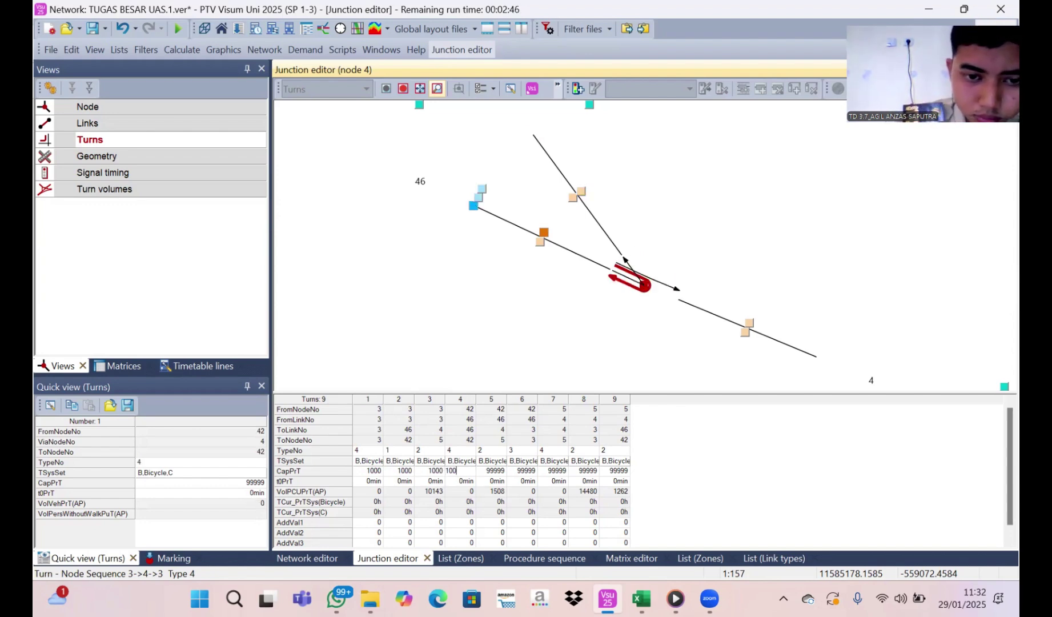
{"action": "type", "text": "0"}
{"action": "left_click", "coordinate": [494, 473]}
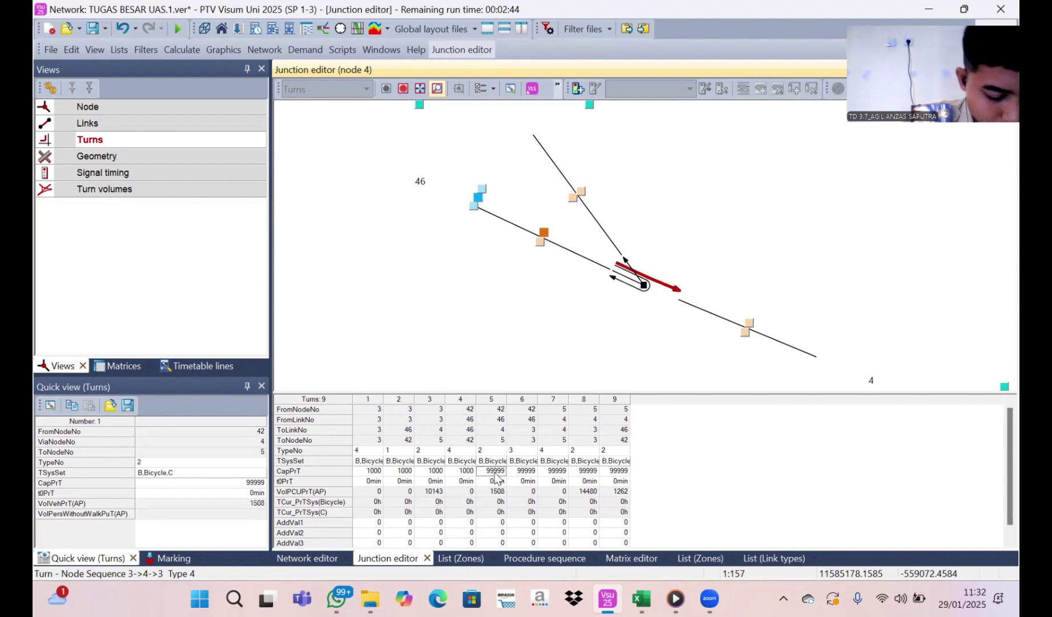
{"action": "type", "text": "10"}
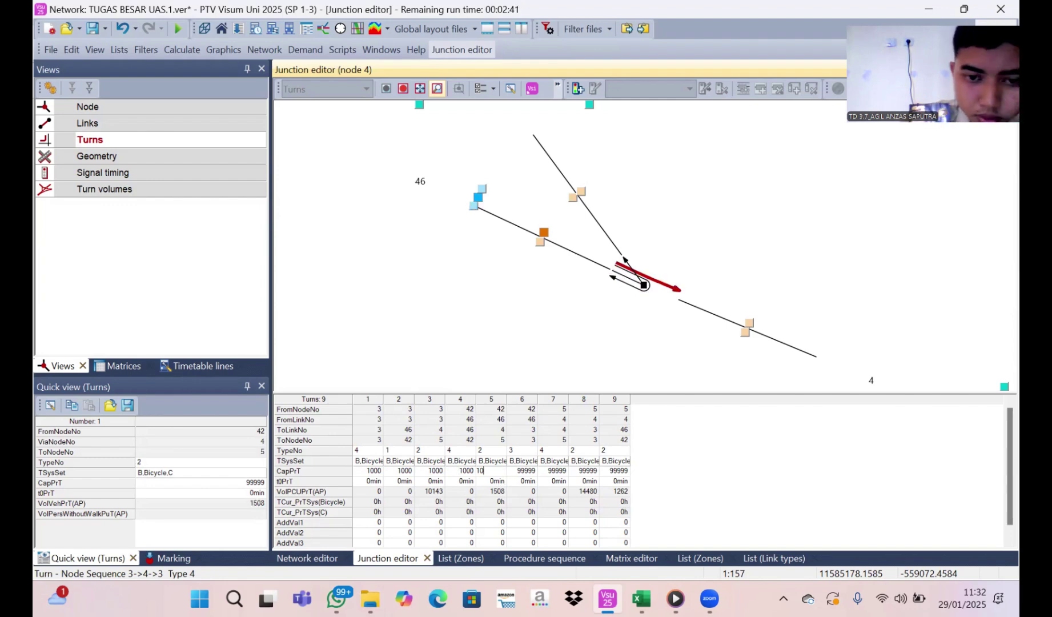
{"action": "type", "text": "00"}
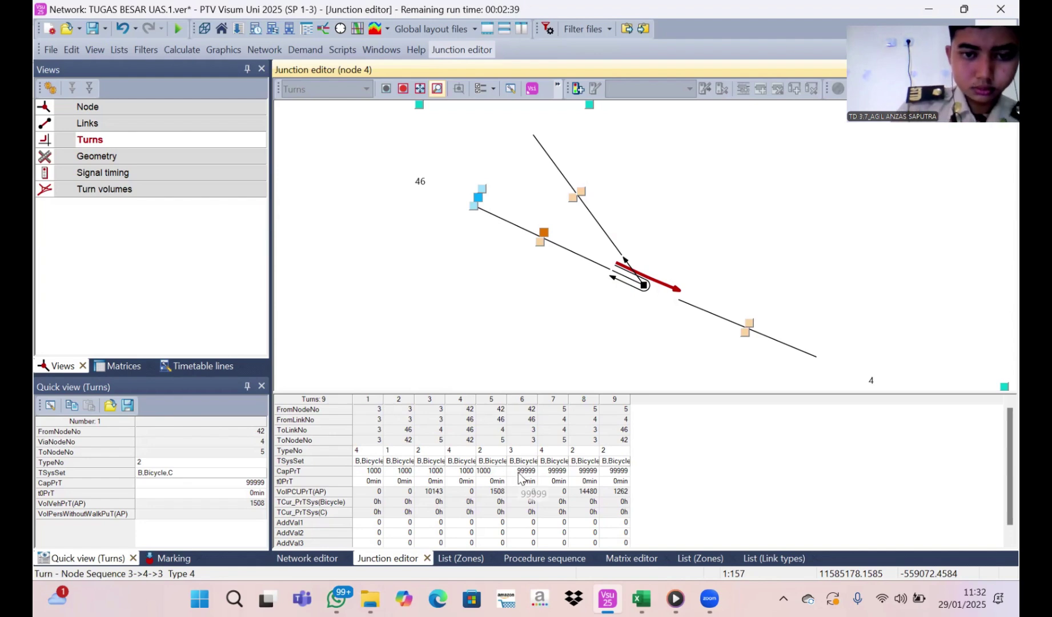
{"action": "left_click", "coordinate": [521, 471]}
{"action": "type", "text": "1"}
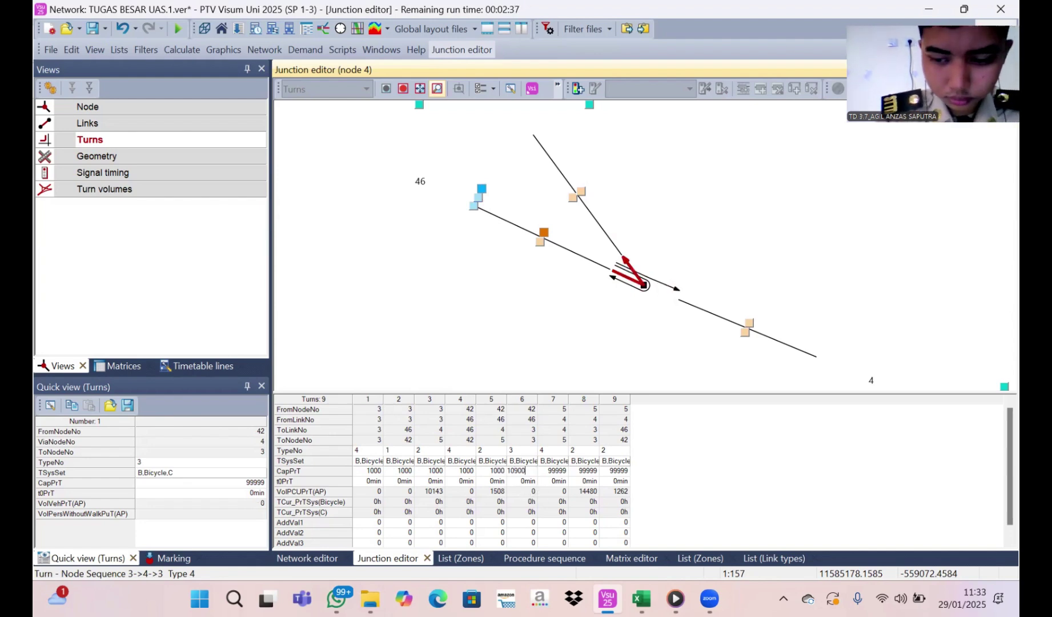
{"action": "type", "text": "000"}
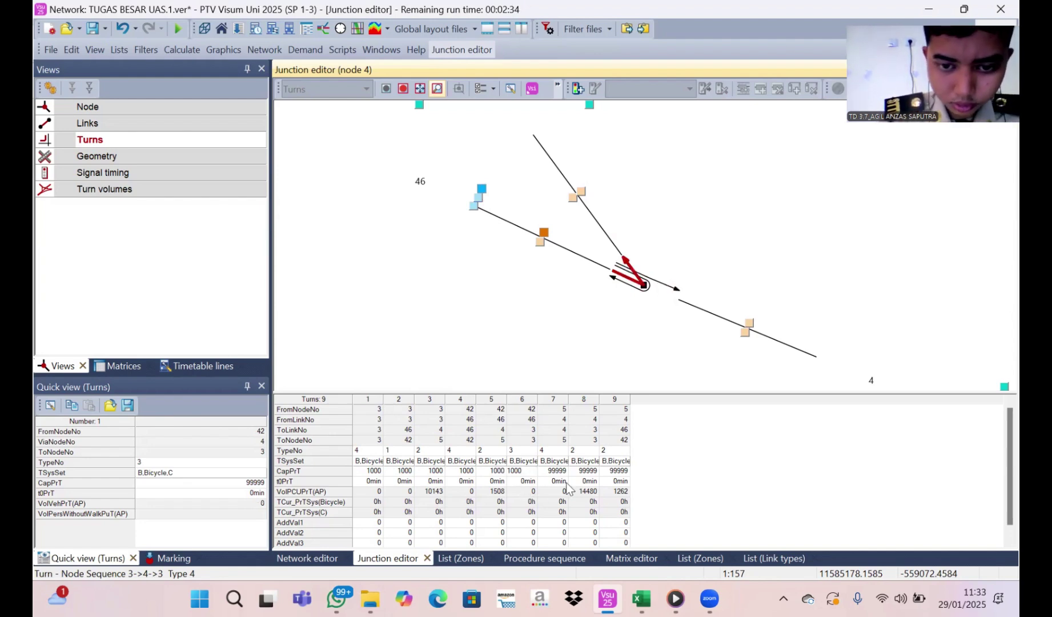
Set the private transport capacity (CapPrT) of the three turns coming from node 5 to 1000
{"action": "left_click", "coordinate": [555, 471]}
{"action": "type", "text": "100"}
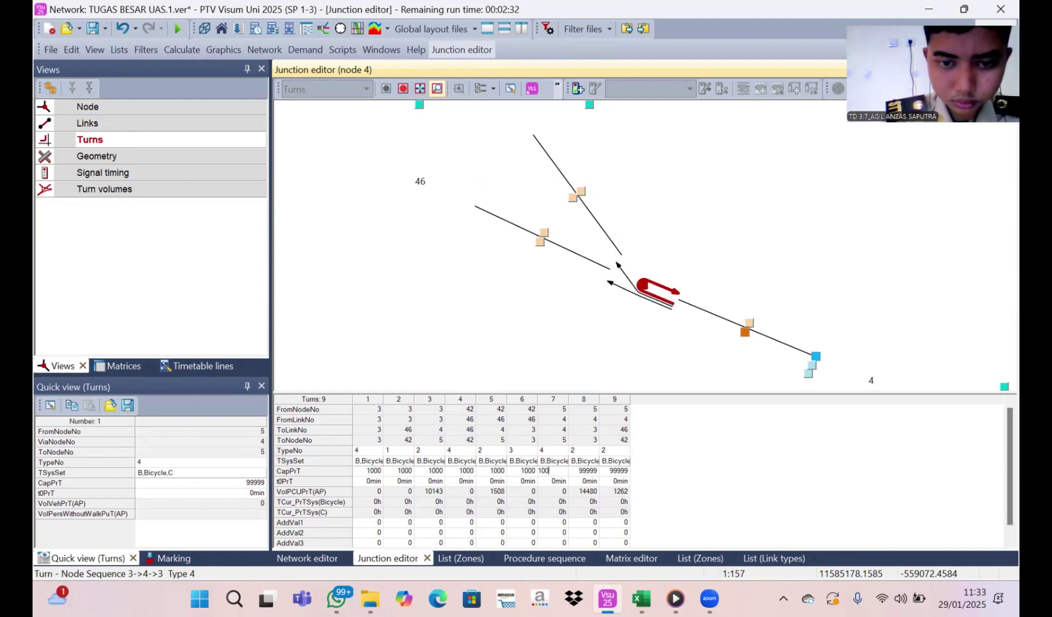
{"action": "type", "text": "0"}
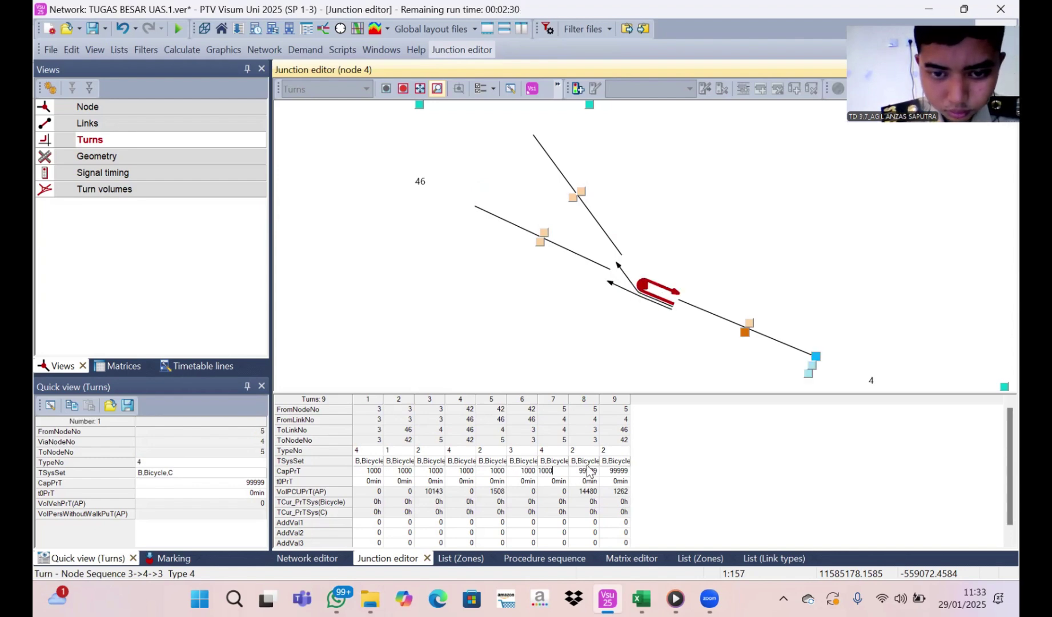
{"action": "left_click", "coordinate": [587, 463]}
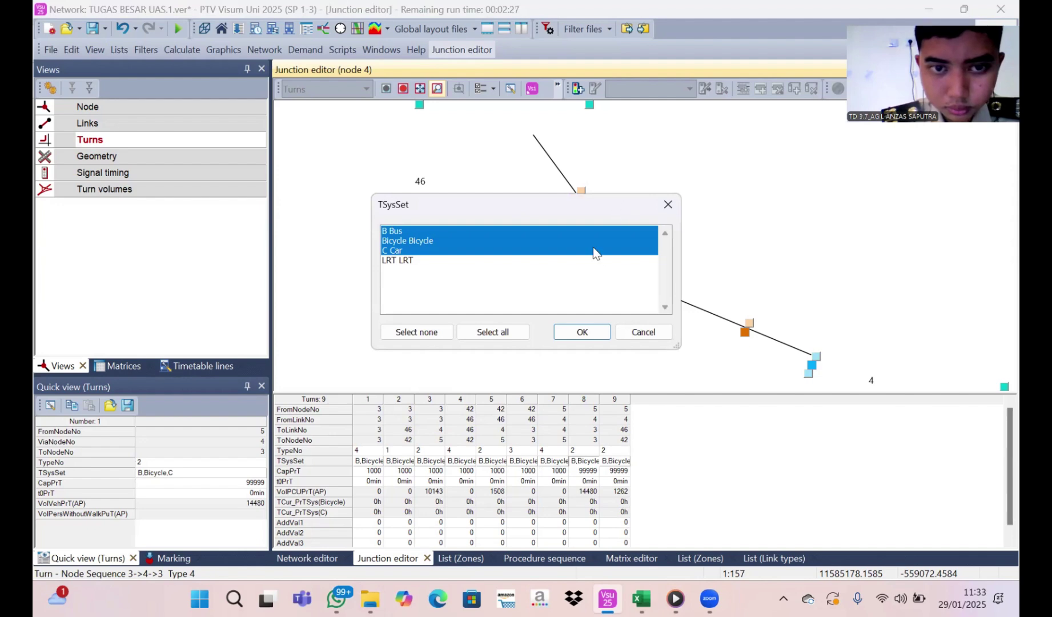
{"action": "left_click", "coordinate": [591, 333]}
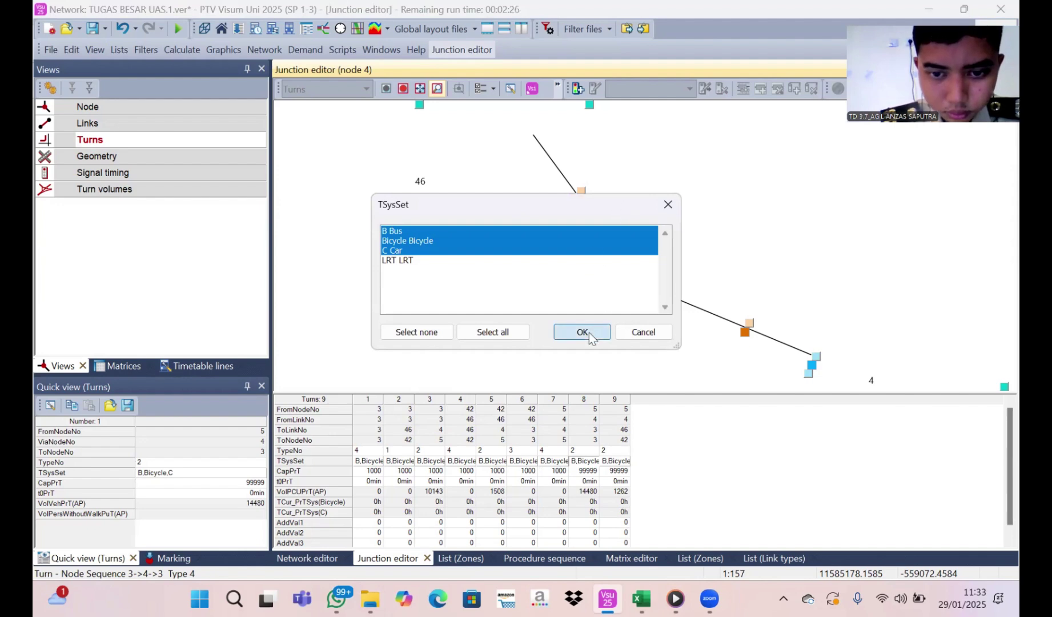
{"action": "left_click", "coordinate": [584, 471]}
{"action": "type", "text": "100"}
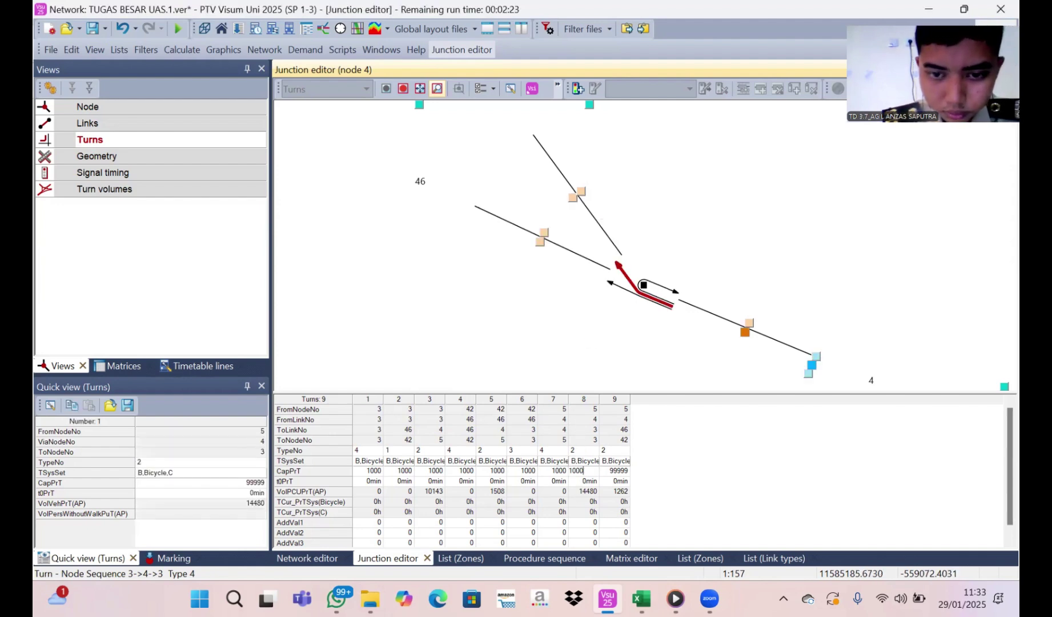
{"action": "type", "text": "0"}
{"action": "left_click", "coordinate": [606, 472]}
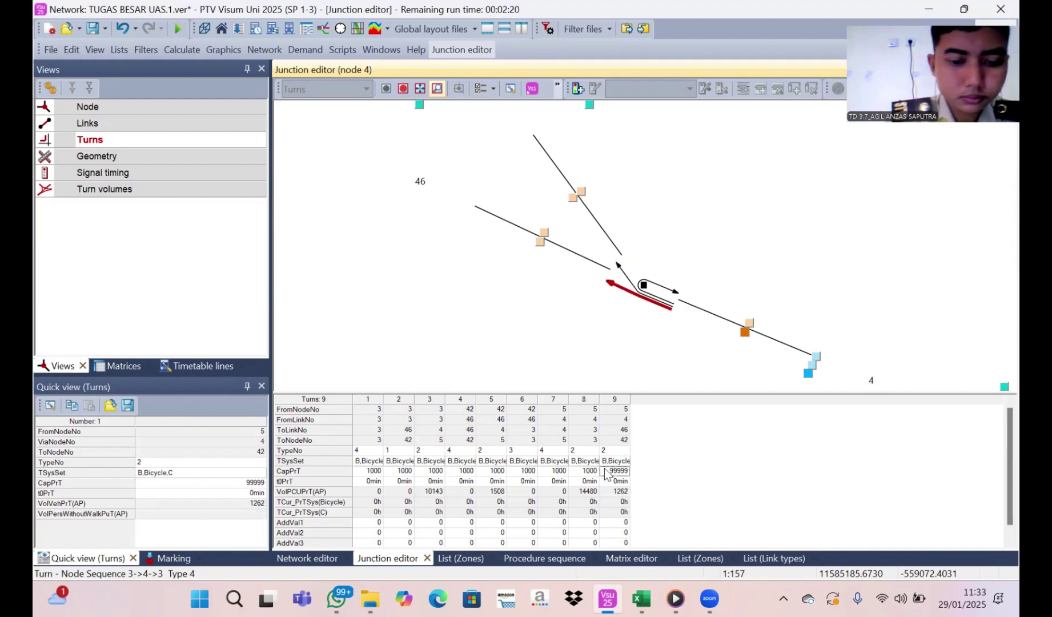
{"action": "type", "text": "1000"}
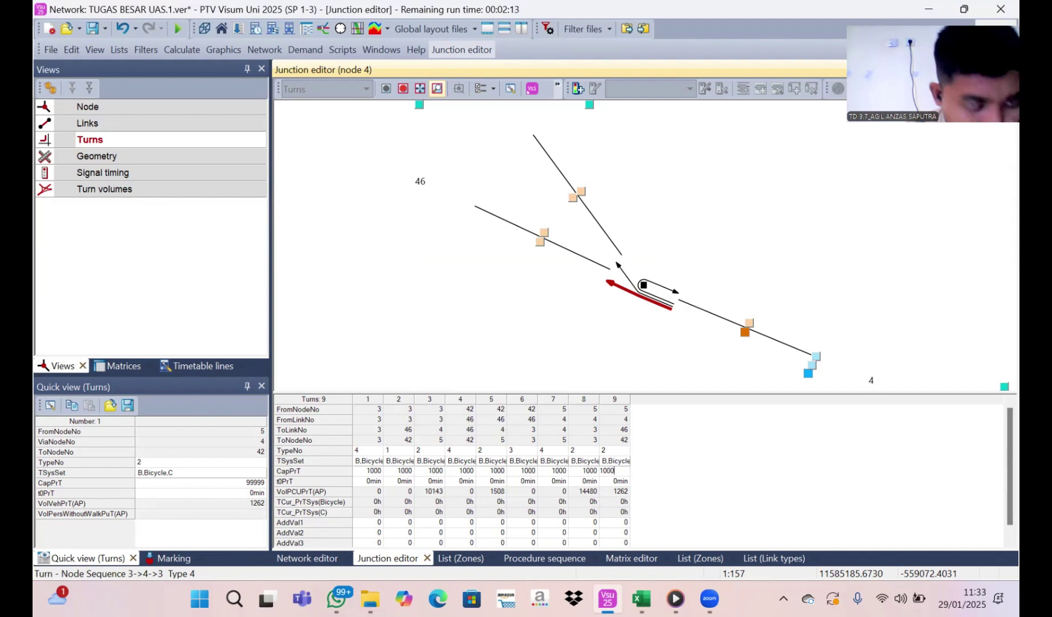
In the geometry of node 4, set the ICA corner radius of the SE, W and NW legs to 3 m
{"action": "left_click", "coordinate": [206, 163]}
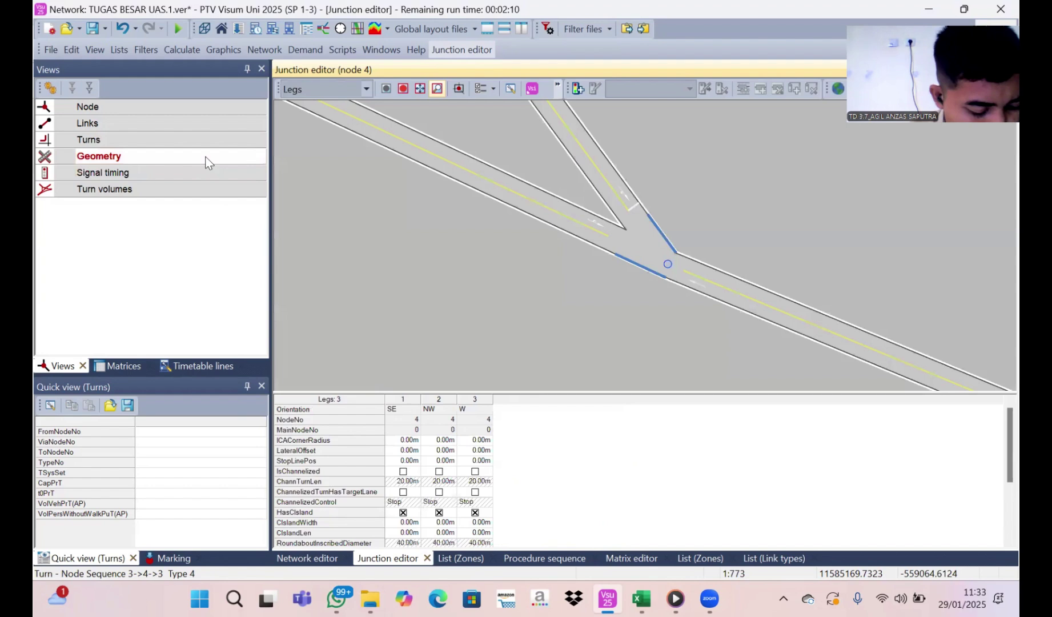
{"action": "left_click", "coordinate": [405, 439]}
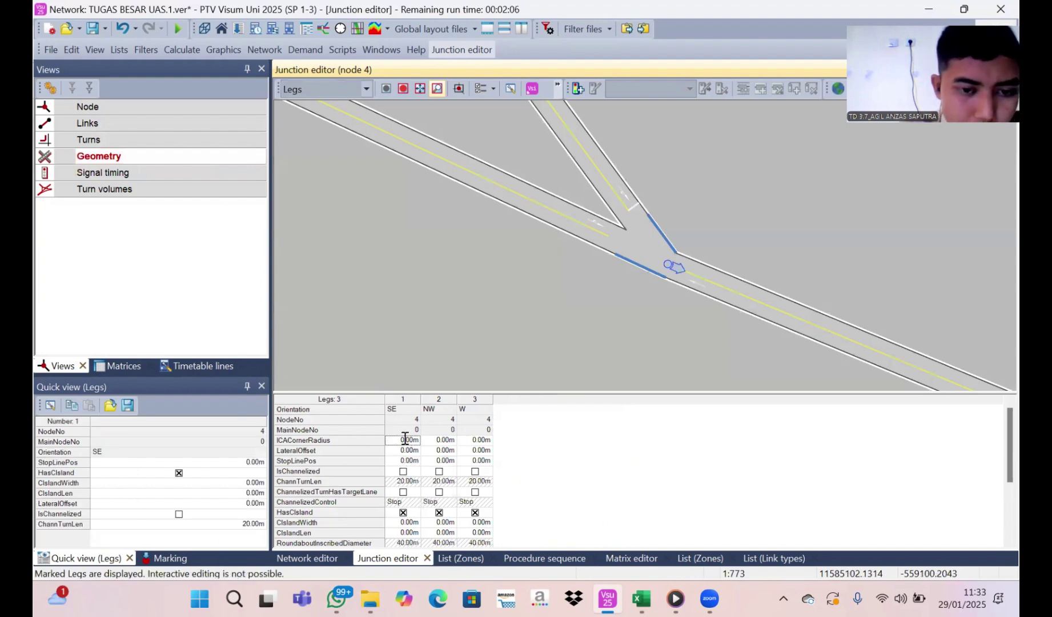
{"action": "type", "text": "3"}
{"action": "left_click", "coordinate": [476, 442]}
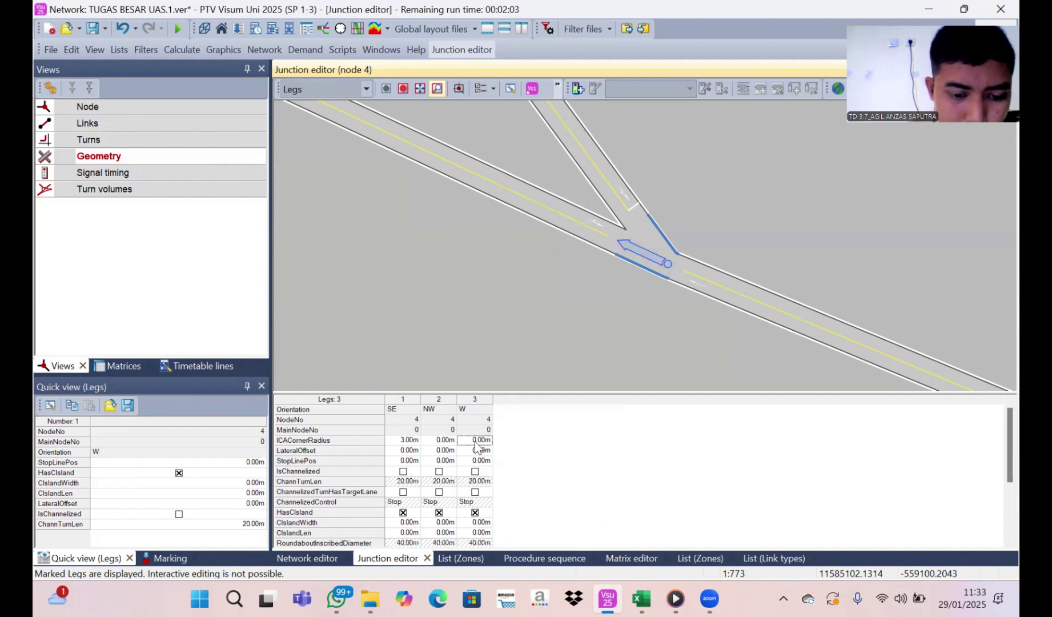
{"action": "type", "text": "3"}
{"action": "left_click", "coordinate": [437, 446]}
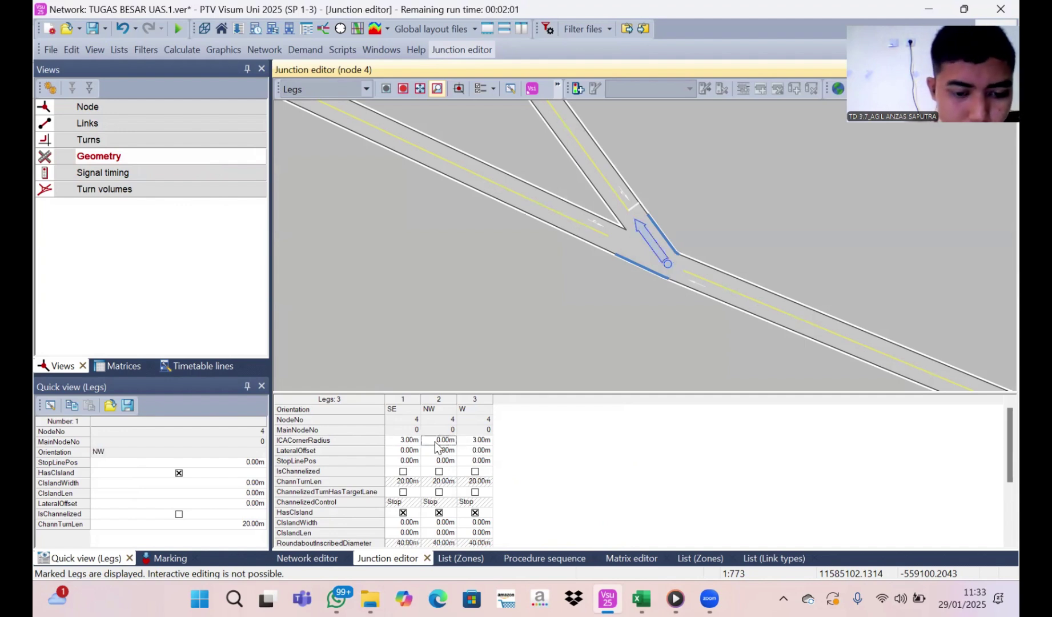
{"action": "type", "text": "3"}
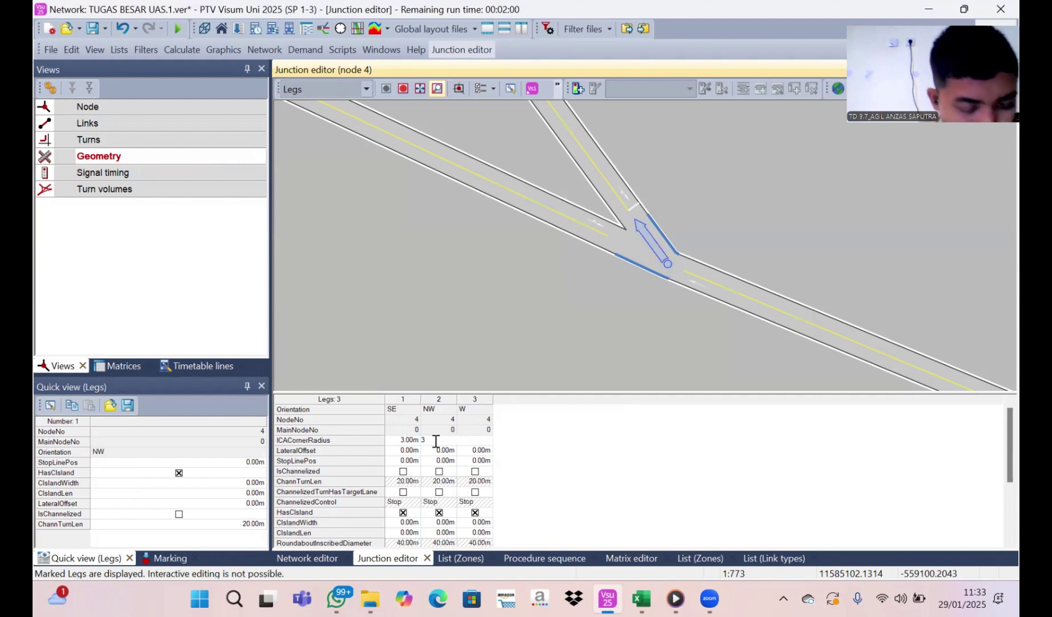
Try the channelized turn option on the NW leg and on the SE leg, one at a time
{"action": "left_click", "coordinate": [439, 471]}
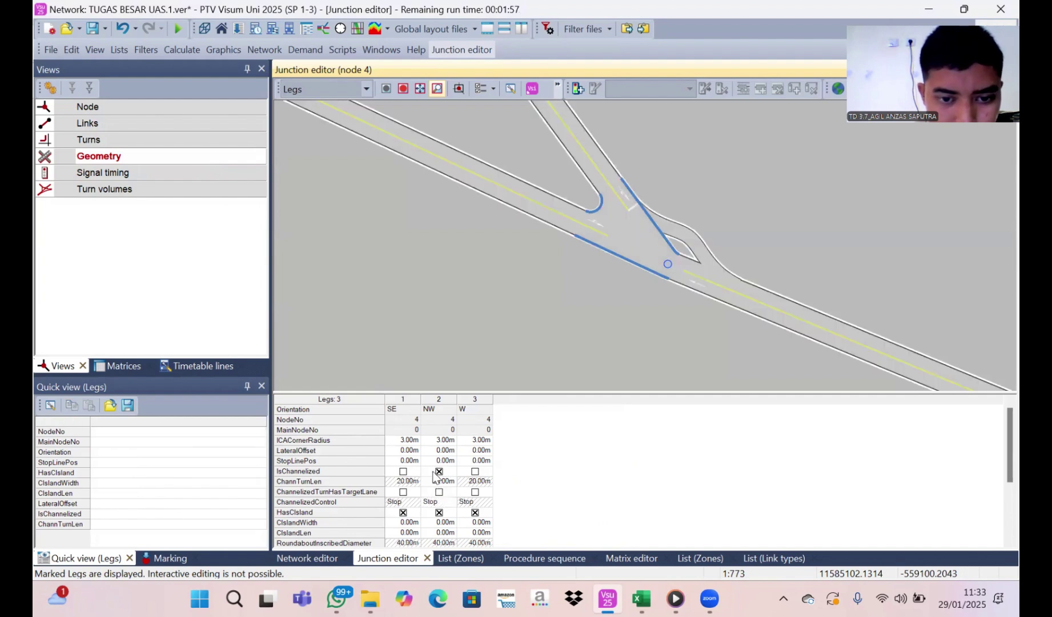
{"action": "left_click", "coordinate": [428, 474]}
{"action": "left_click", "coordinate": [403, 471]}
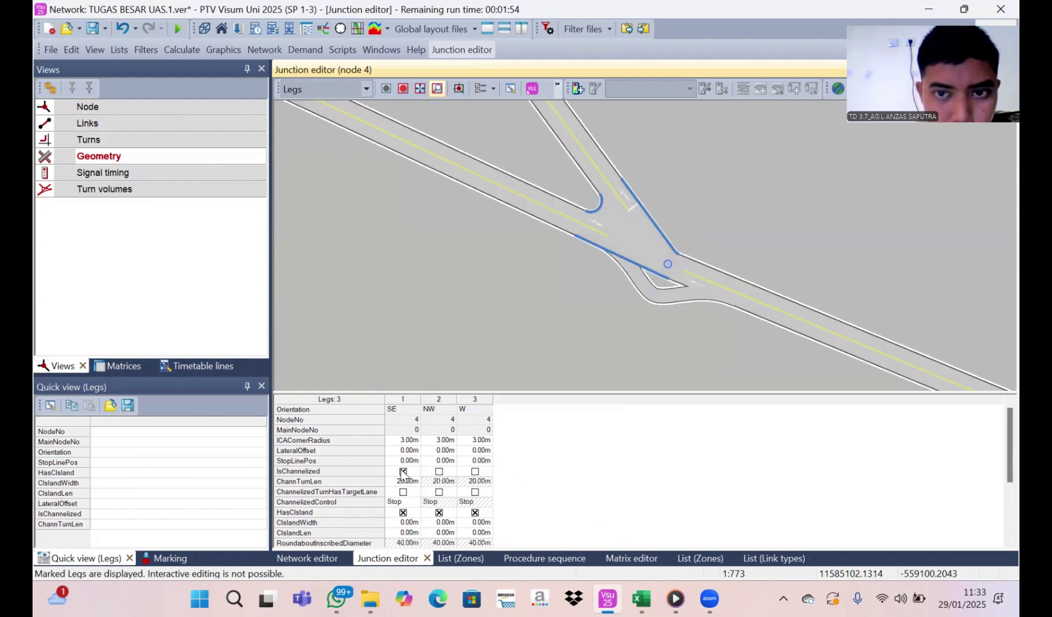
{"action": "left_click", "coordinate": [404, 472]}
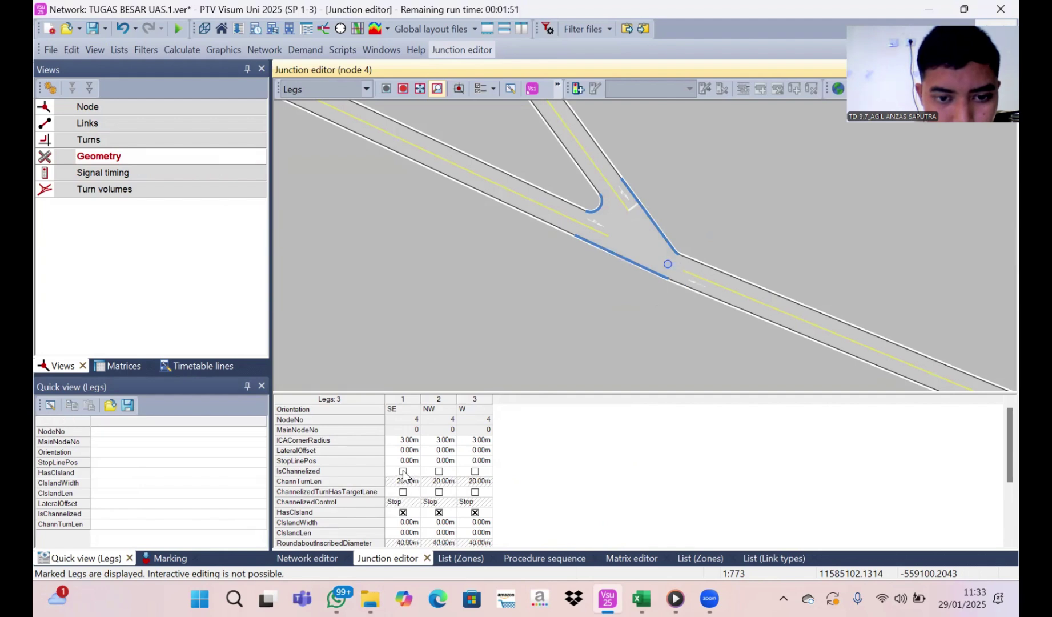
Mark the W leg of node 4 as channelized
{"action": "left_click", "coordinate": [475, 472]}
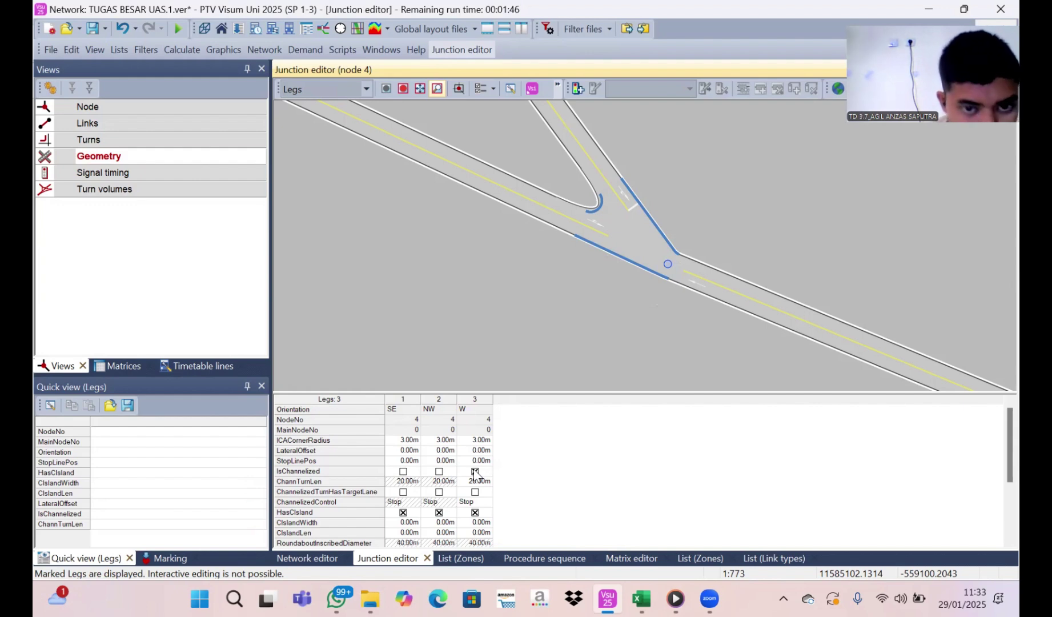
Try the channelized option on the SE leg of node 4, then check the node's signal timing and turn volumes
{"action": "left_click", "coordinate": [403, 471]}
{"action": "left_click", "coordinate": [403, 472]}
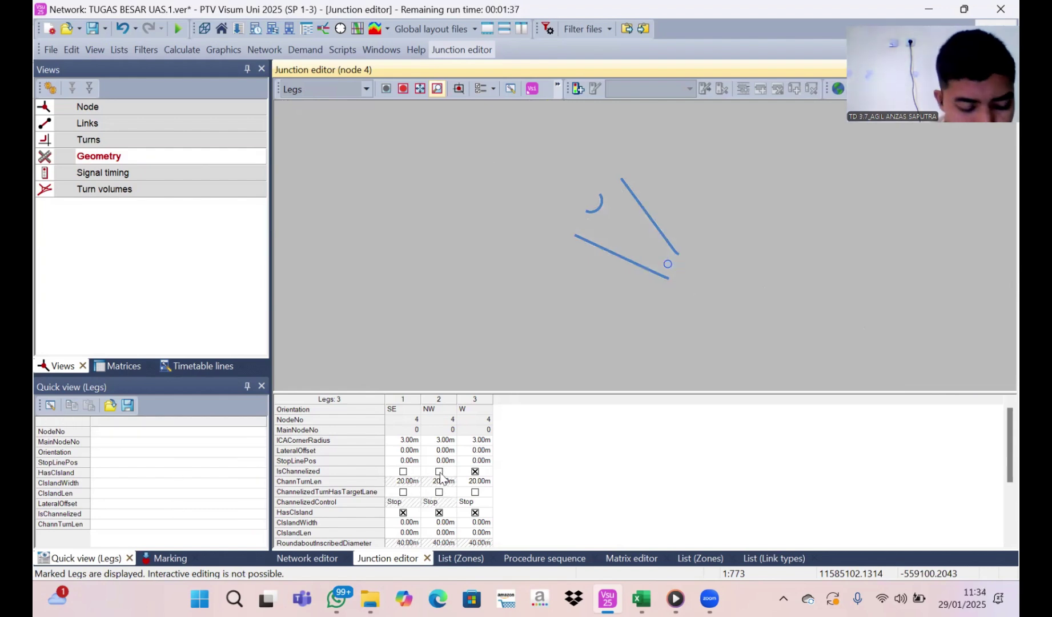
{"action": "left_click", "coordinate": [165, 175]}
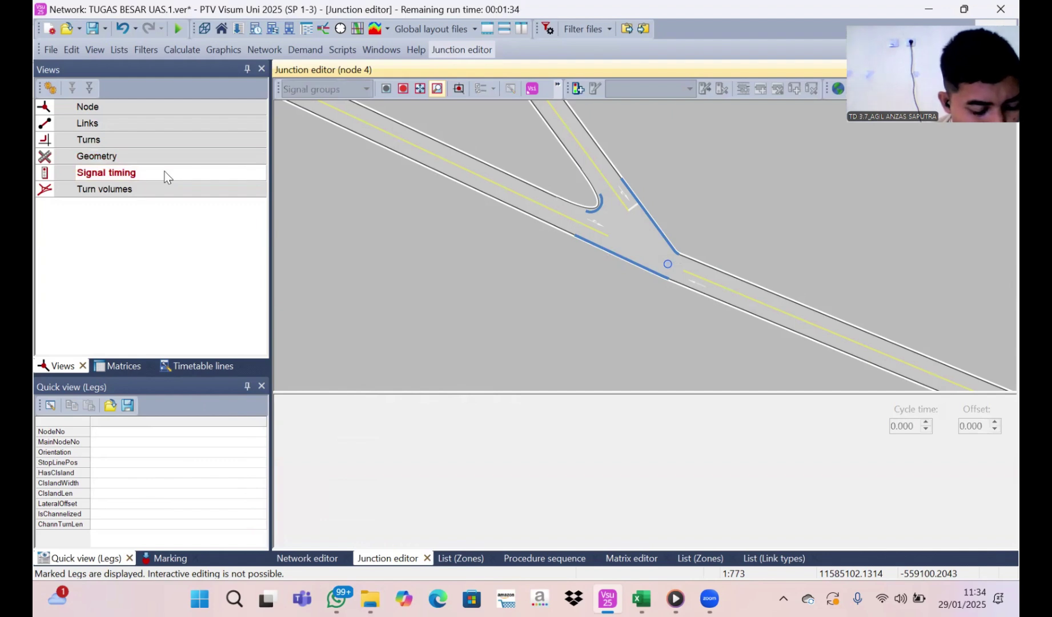
{"action": "left_click", "coordinate": [148, 194]}
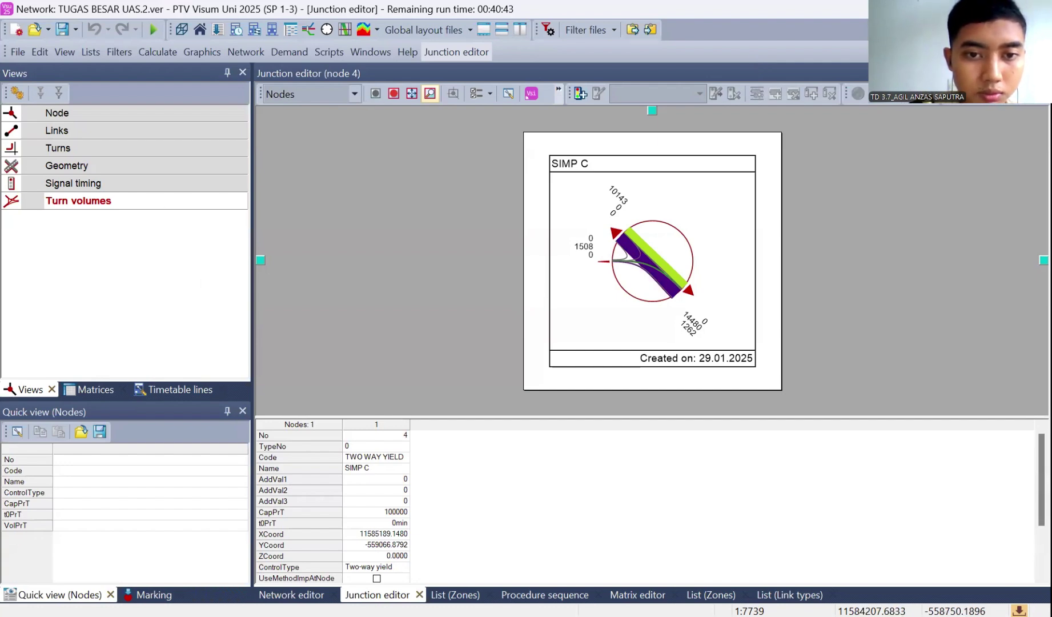
Return to the network map and open node 5 in the junction editor
{"action": "left_click", "coordinate": [291, 594]}
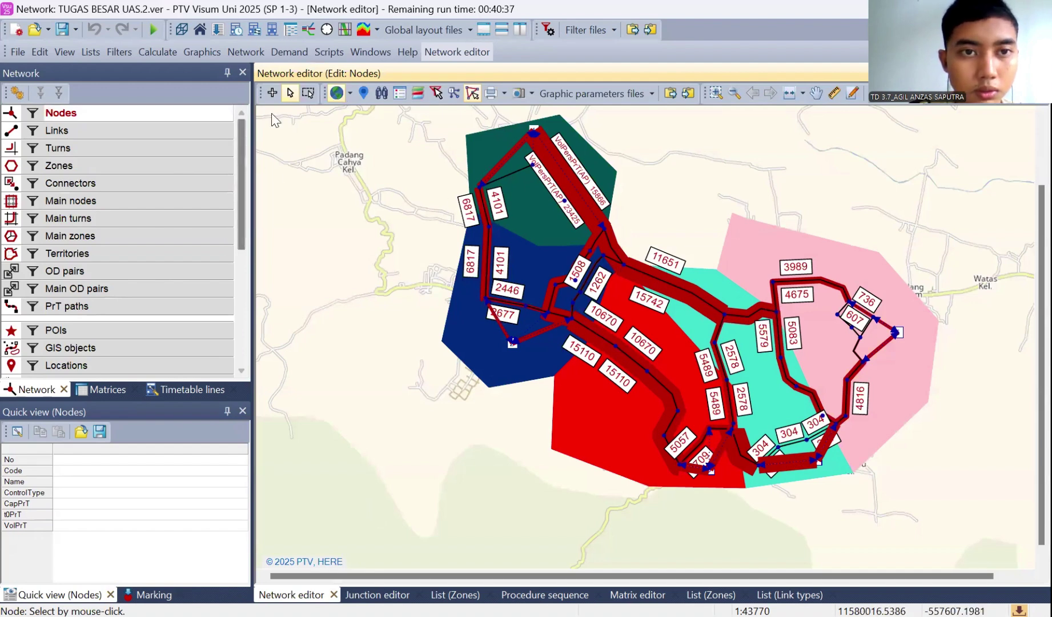
{"action": "left_click", "coordinate": [272, 93]}
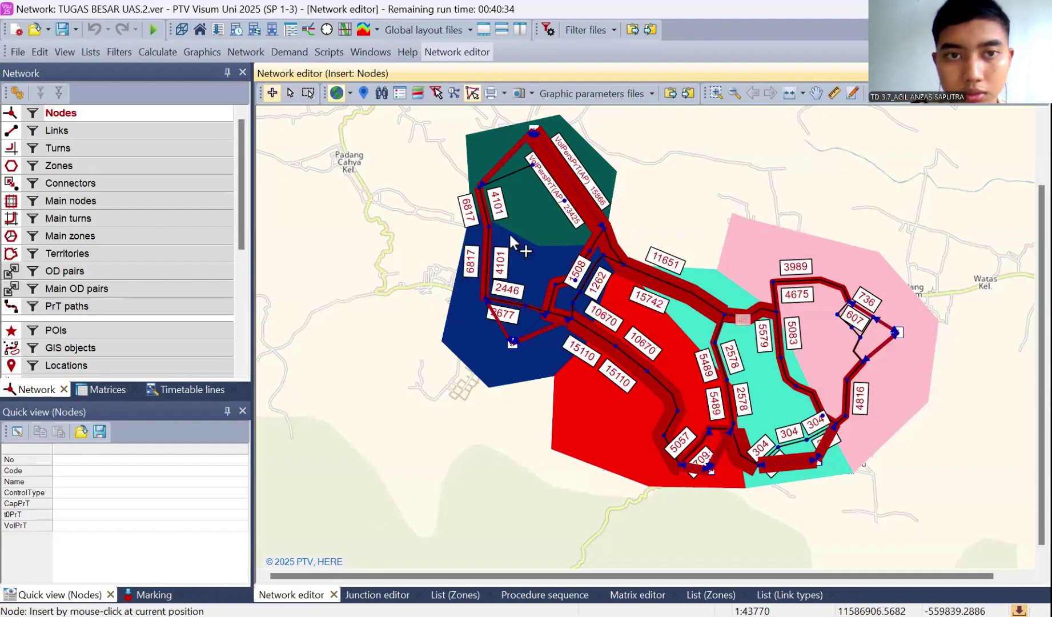
{"action": "left_click", "coordinate": [289, 93]}
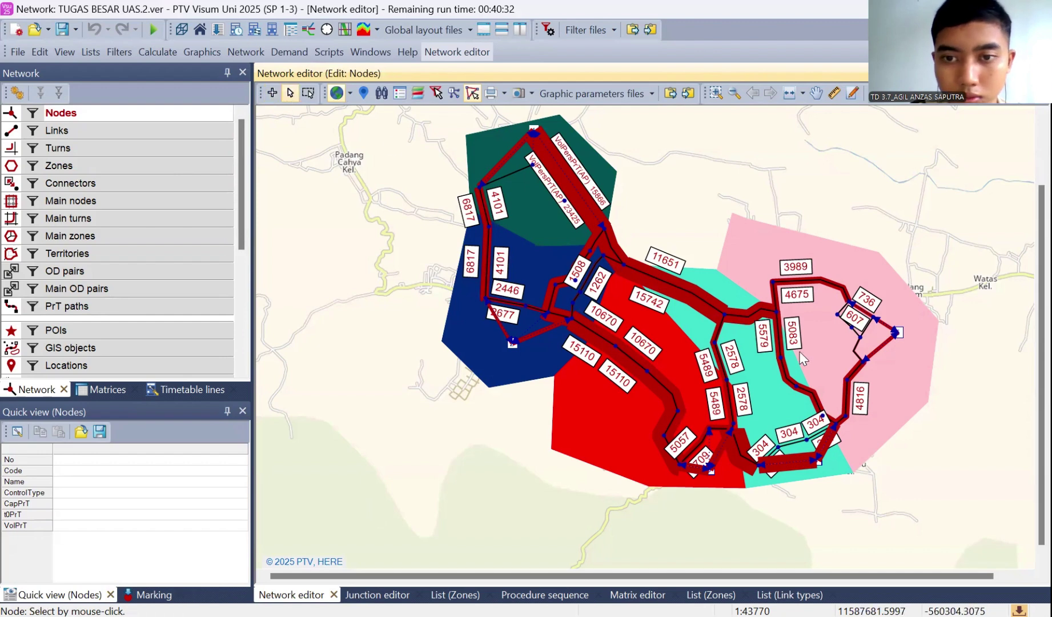
{"action": "double_click", "coordinate": [724, 314]}
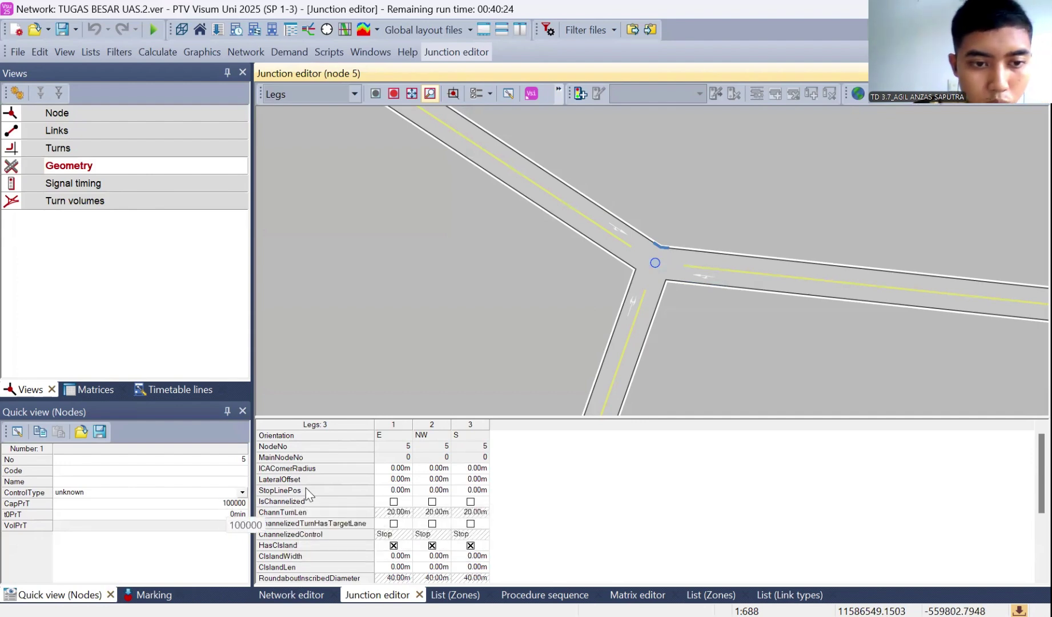
Set the control type of node 5 to All-way stop
{"action": "left_click", "coordinate": [178, 472]}
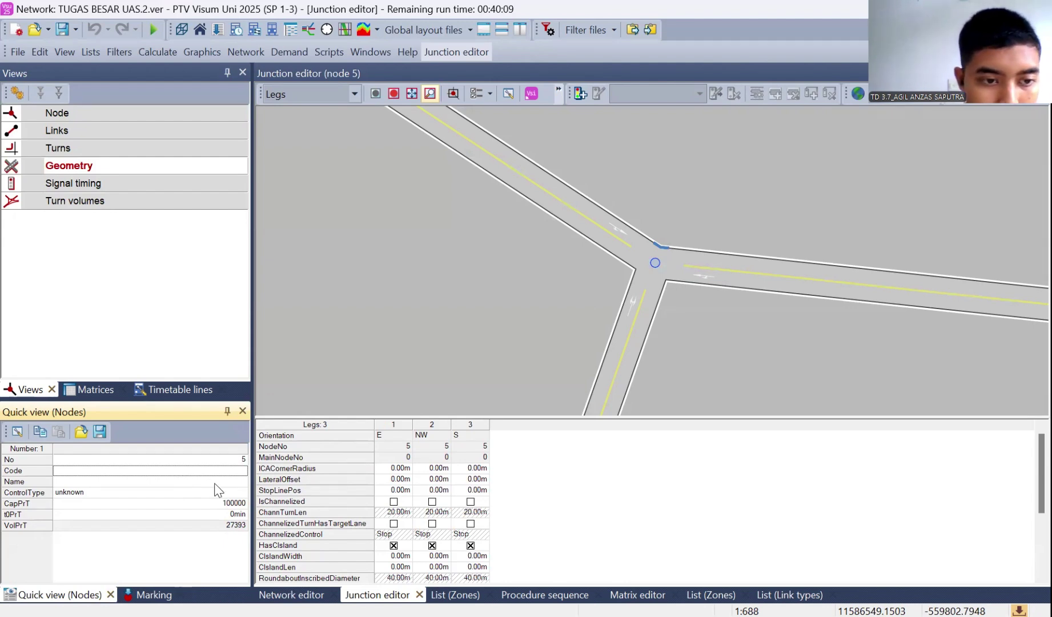
{"action": "left_click", "coordinate": [243, 492]}
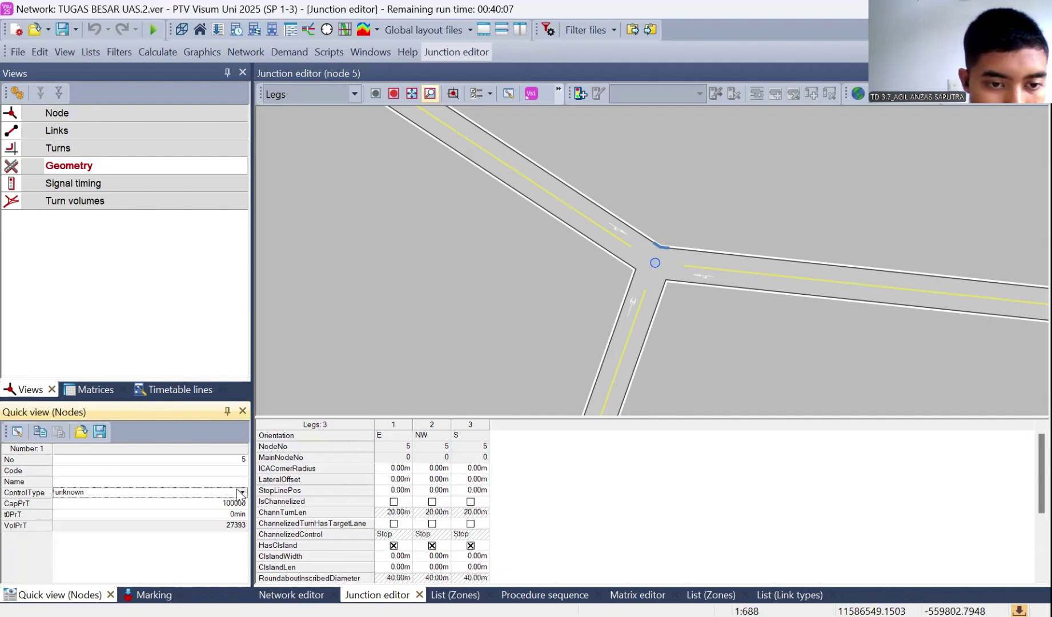
{"action": "left_click", "coordinate": [242, 492]}
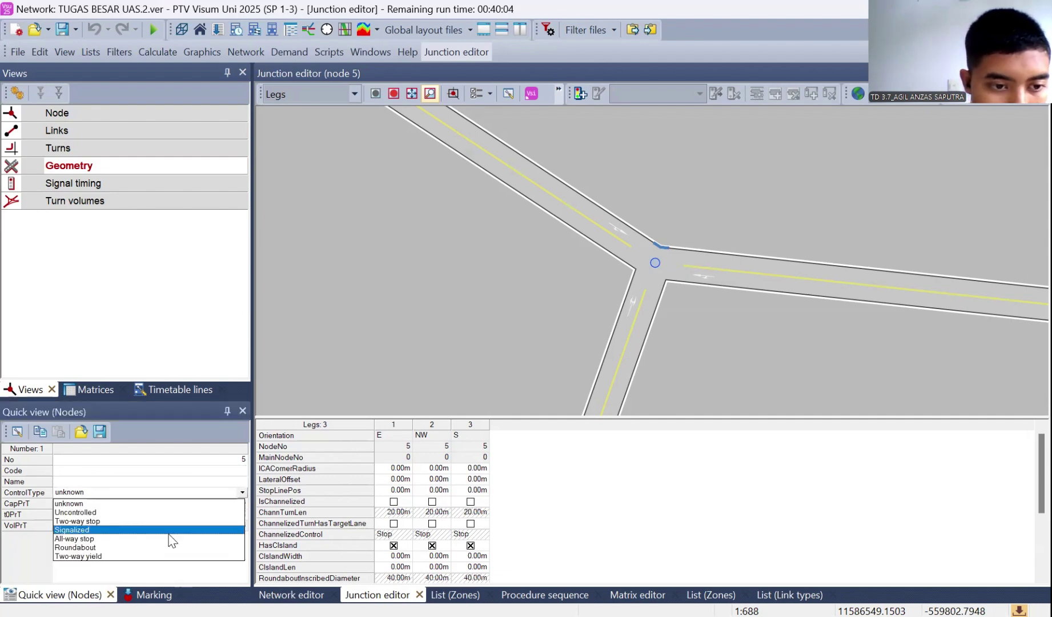
{"action": "left_click", "coordinate": [174, 542]}
Give node 5 the code ALL WAY STOP and the name SIMP 4, then show its node attributes
{"action": "left_click", "coordinate": [121, 476]}
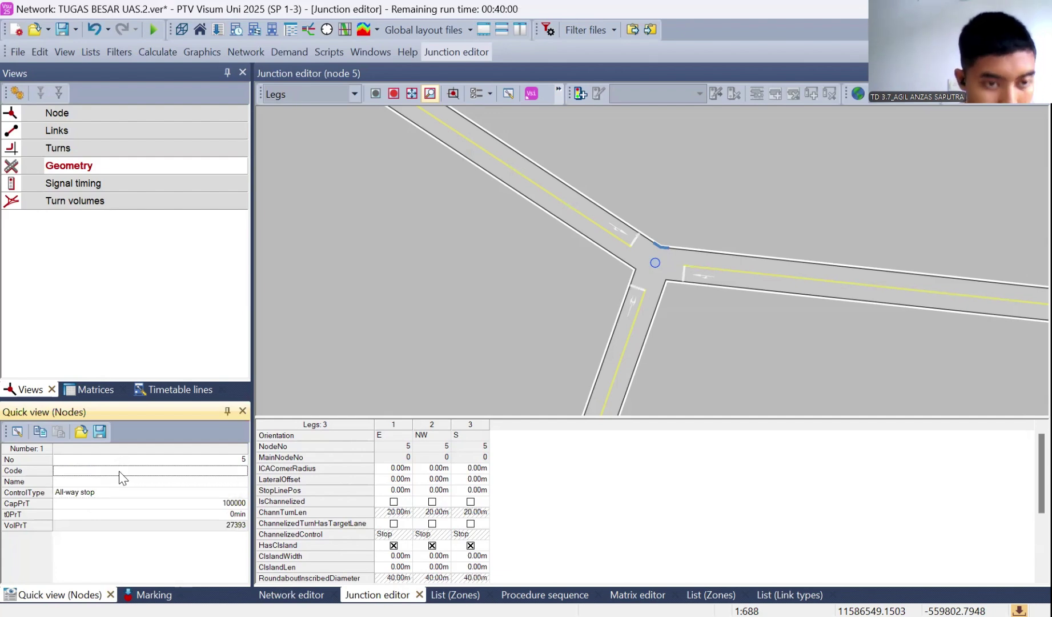
{"action": "type", "text": "AL"}
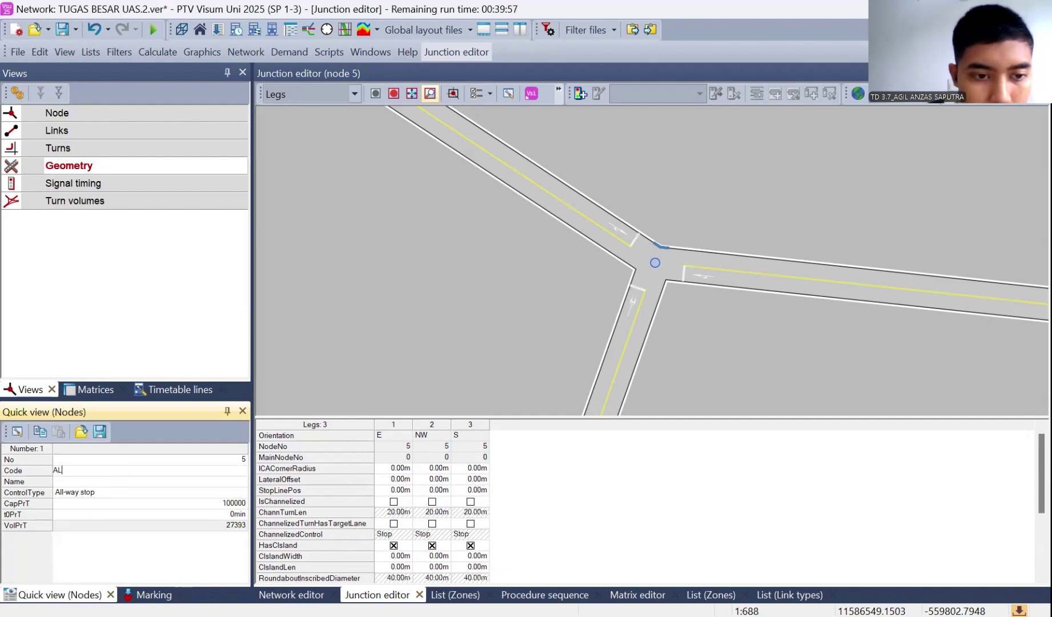
{"action": "type", "text": "L WAY"}
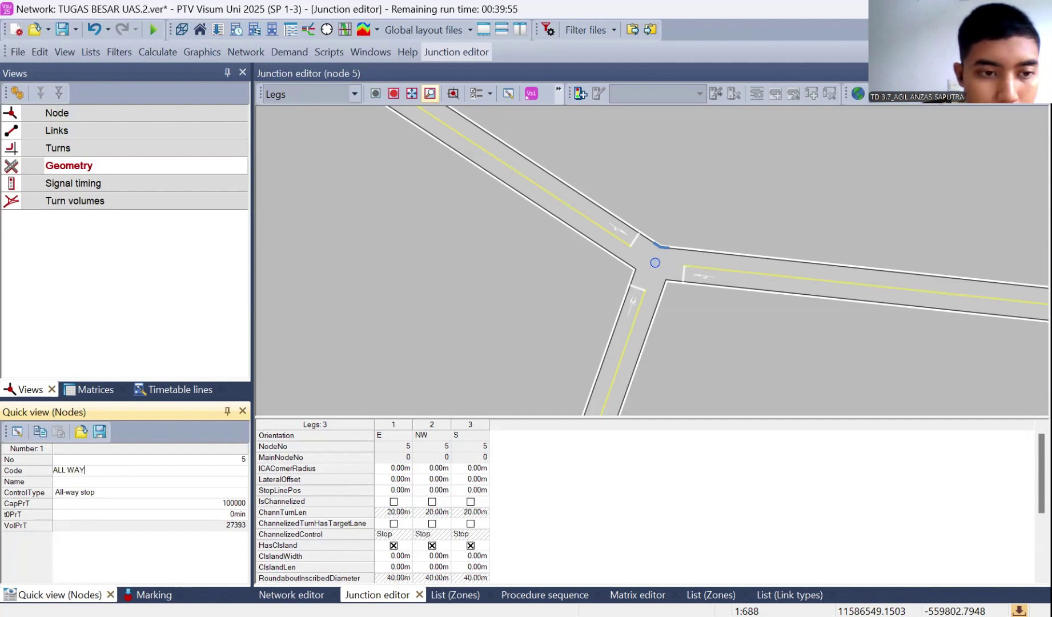
{"action": "type", "text": " STOP"}
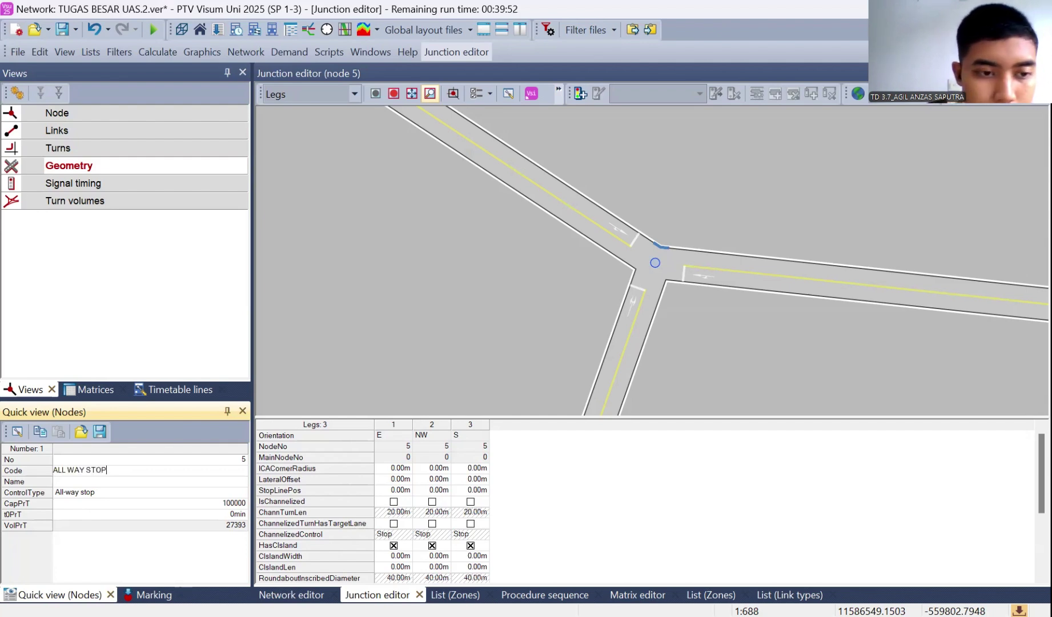
{"action": "left_click", "coordinate": [94, 481]}
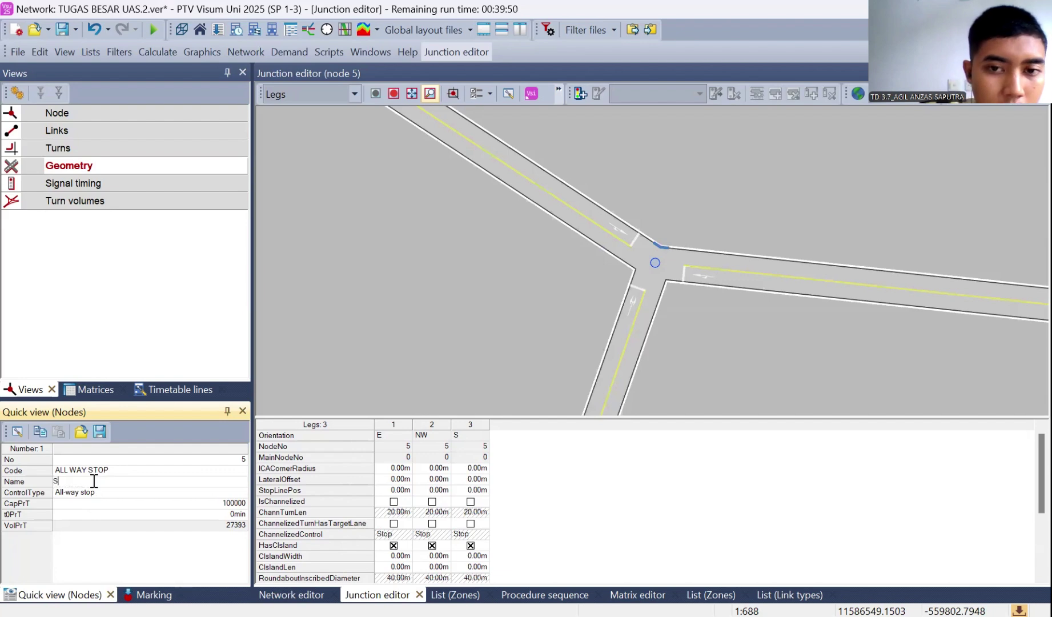
{"action": "type", "text": "SIMP 4"}
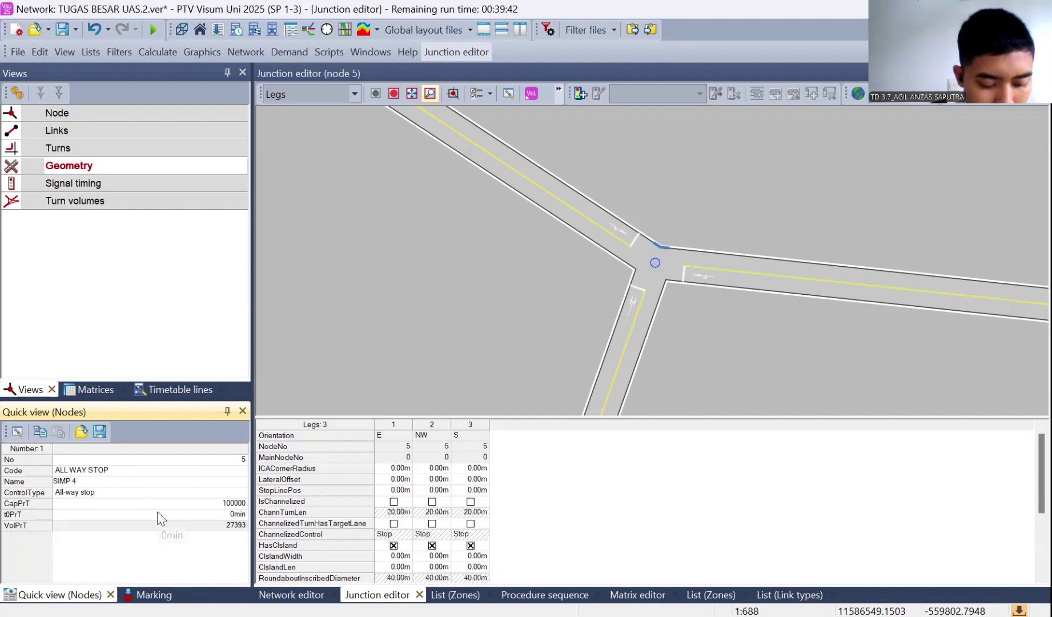
{"action": "left_click", "coordinate": [121, 109]}
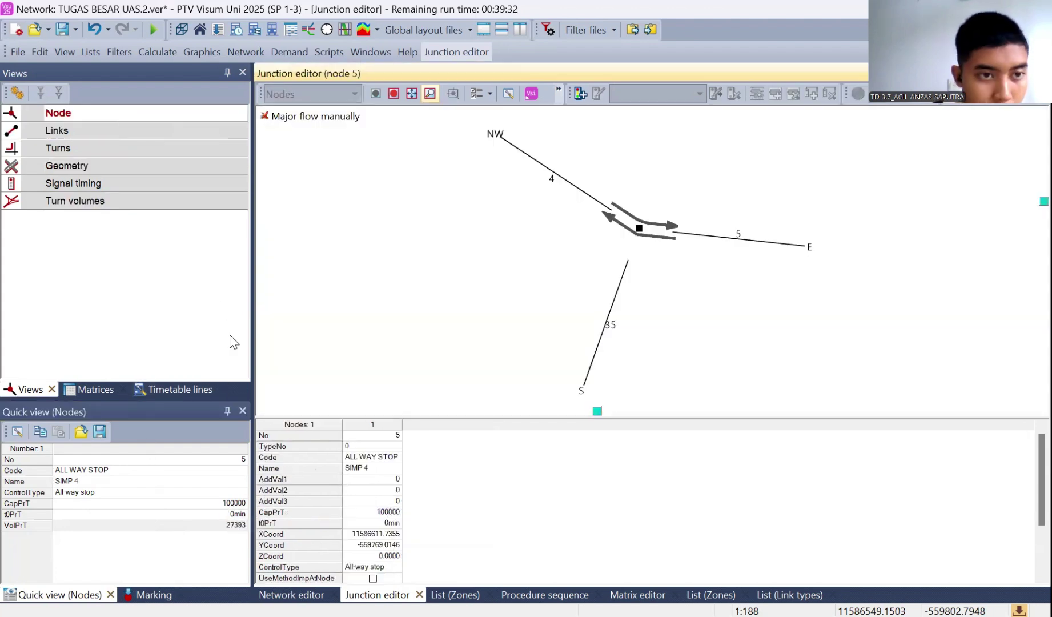
In the links of node 5, name link 35 from node 5 to node 34 "JL. SUSILO 1"
{"action": "left_click", "coordinate": [135, 127]}
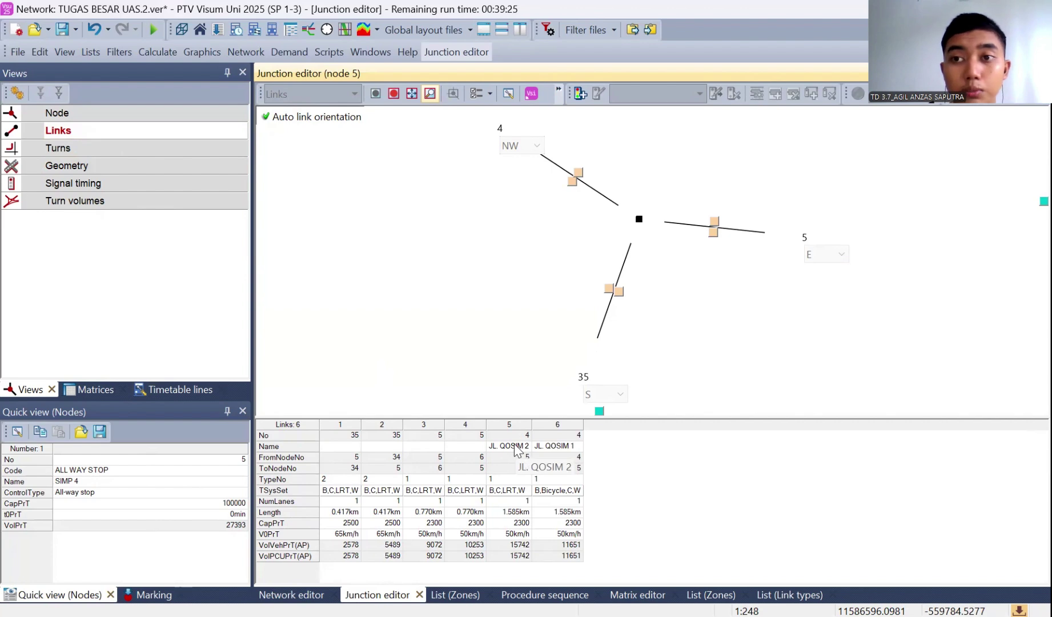
{"action": "left_click", "coordinate": [344, 446]}
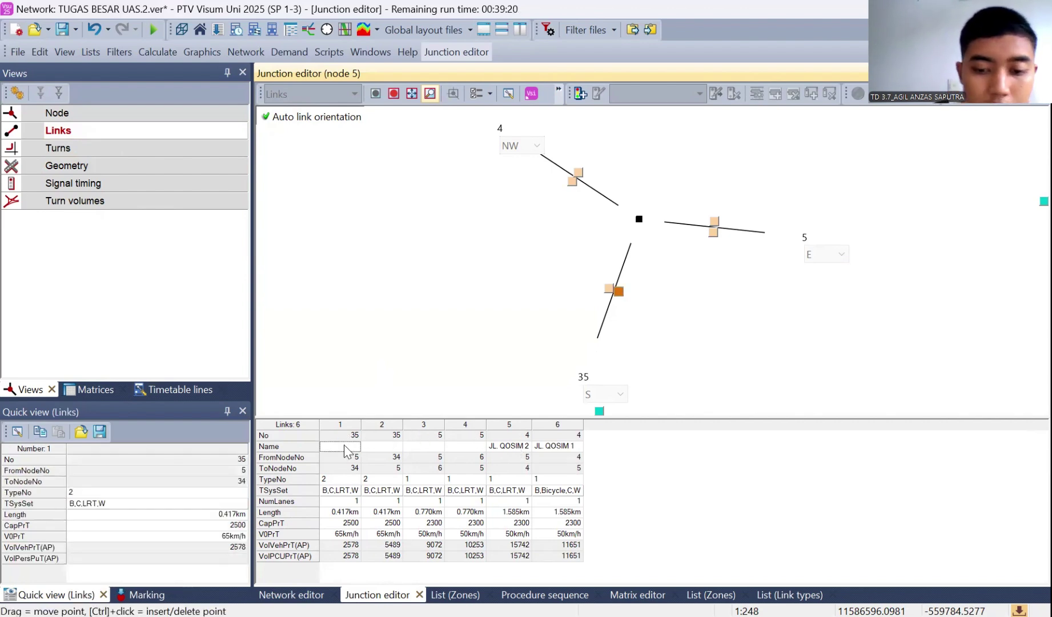
{"action": "type", "text": "JL"}
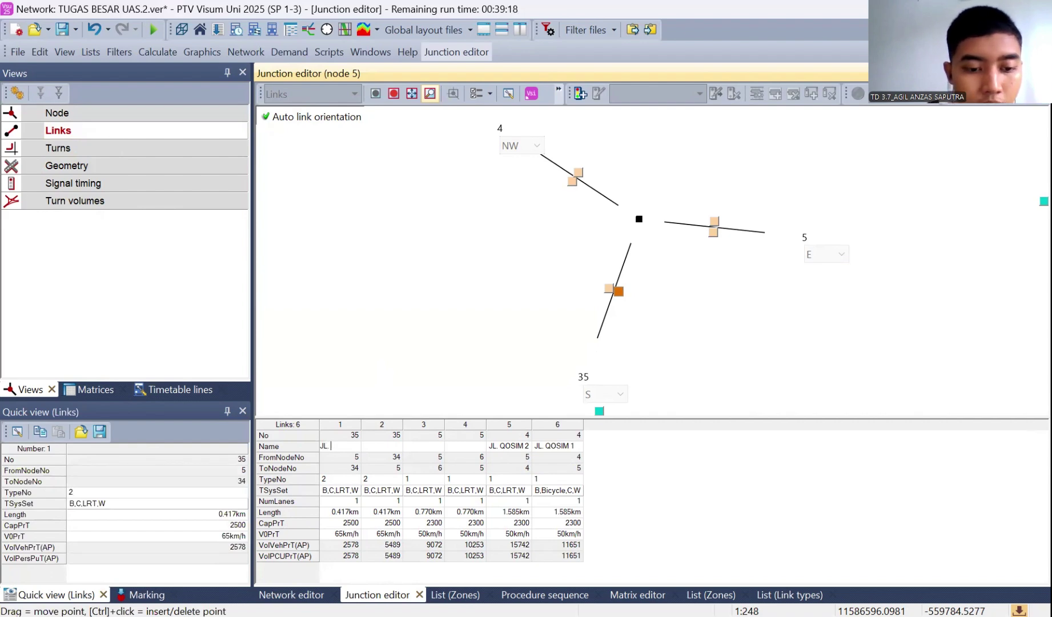
{"action": "type", "text": ". SUSI"}
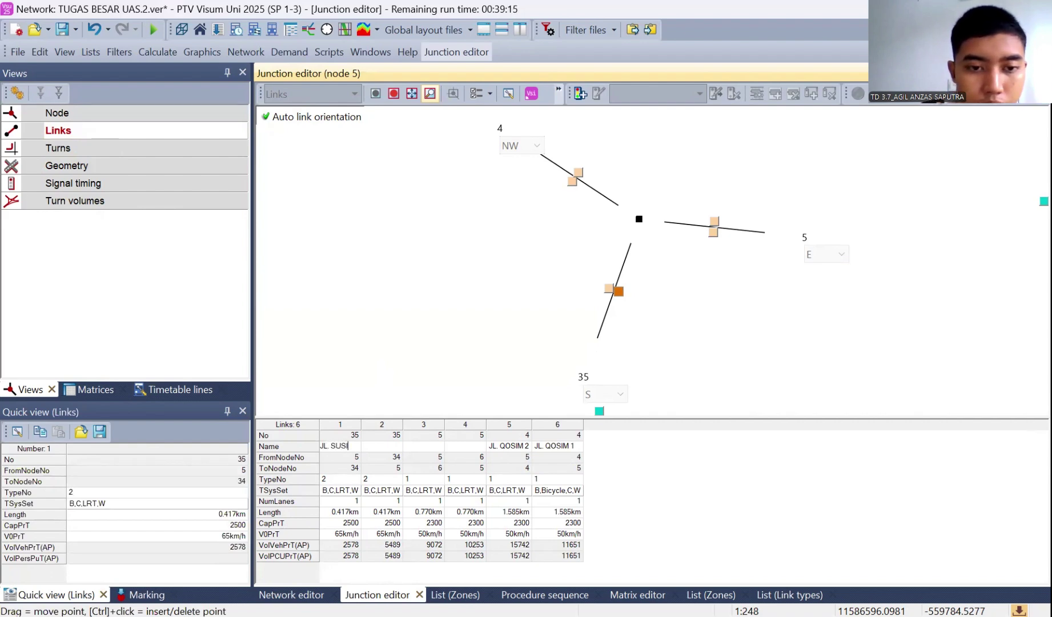
{"action": "type", "text": "LO 1"}
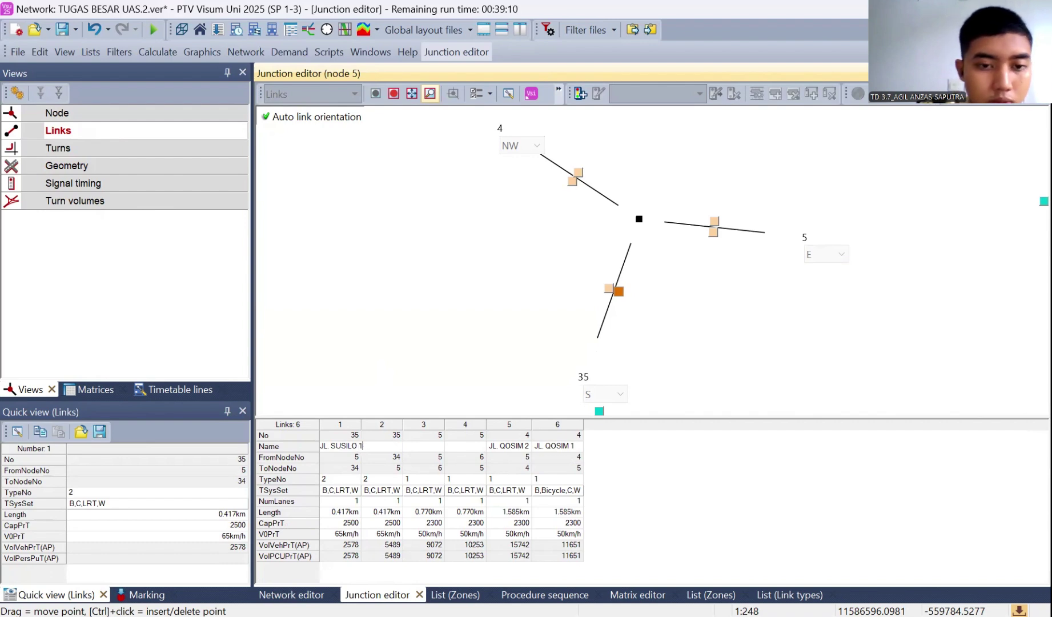
{"action": "key", "text": "Return"}
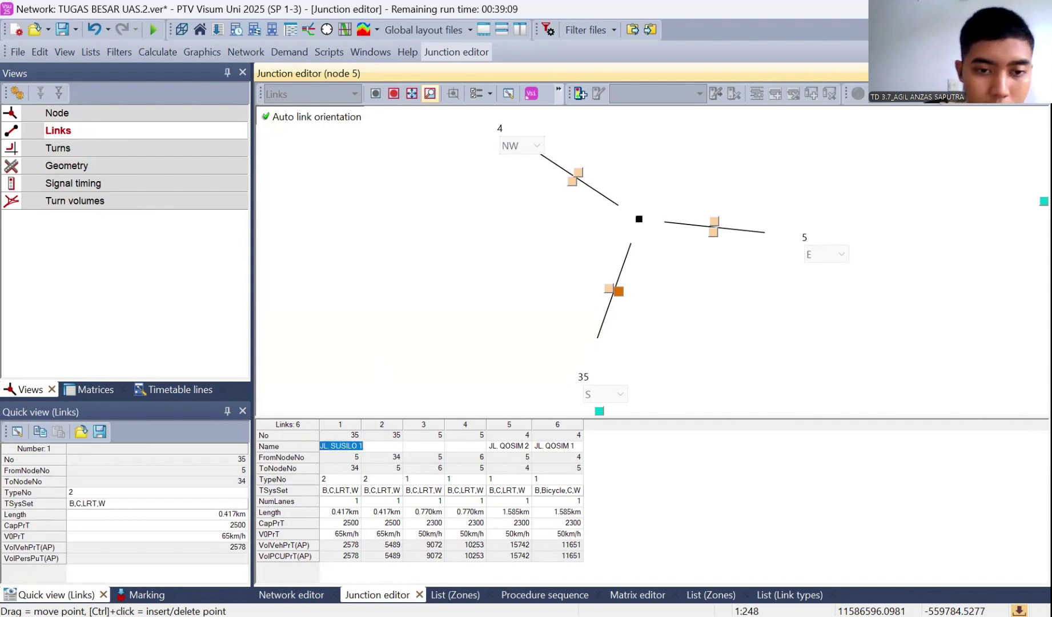
Reuse the name "JL. SUSILO 1" for link 35 in the direction from node 34 to node 5
{"action": "left_click", "coordinate": [411, 445]}
{"action": "left_click", "coordinate": [382, 446]}
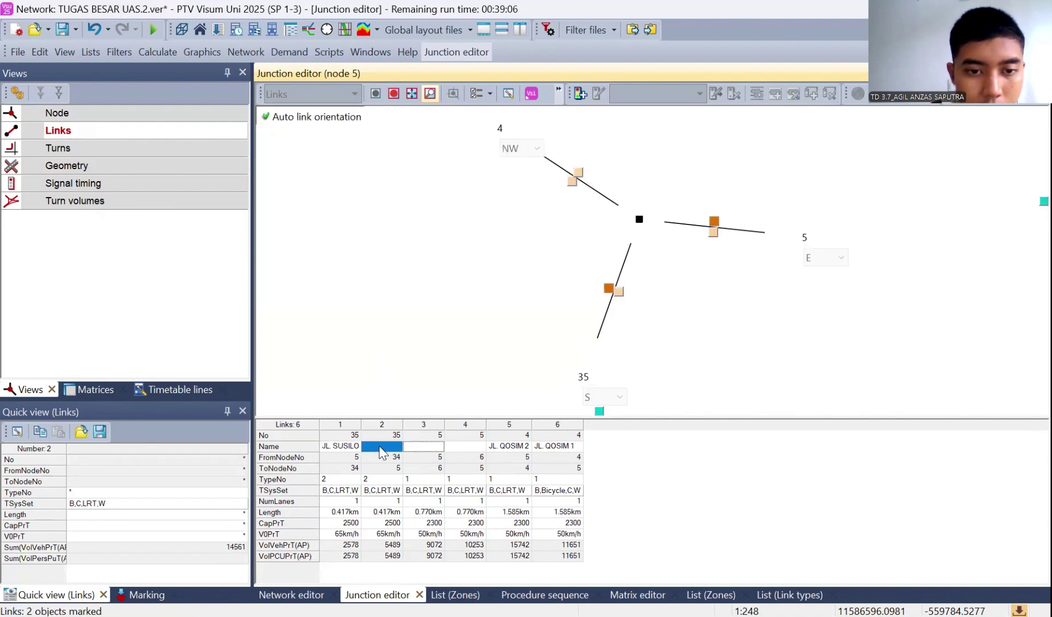
{"action": "type", "text": "JL. SUSILO 1"}
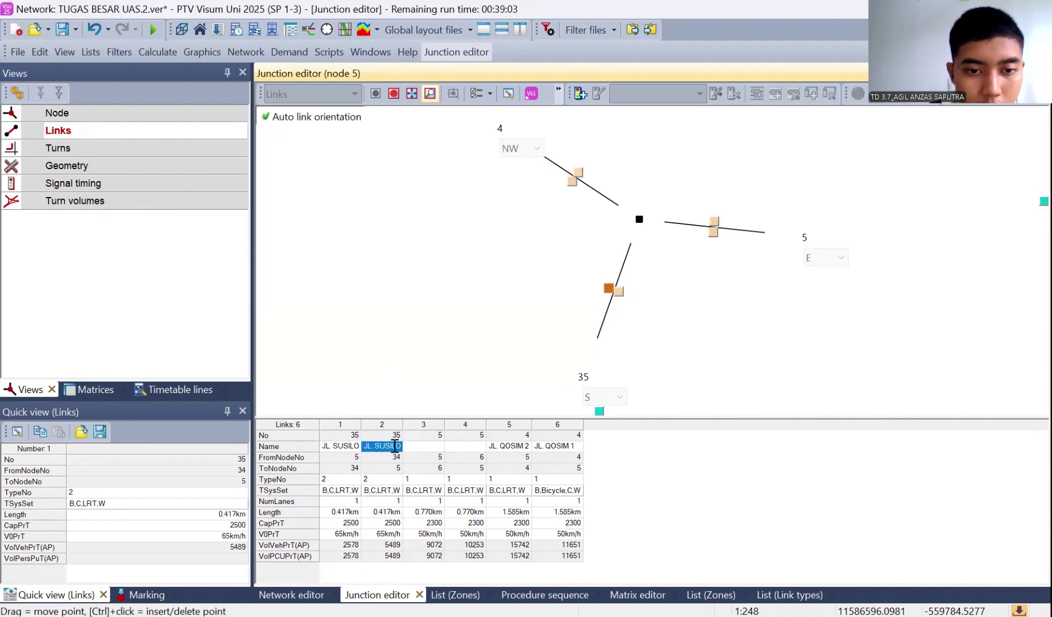
{"action": "key", "text": "Return"}
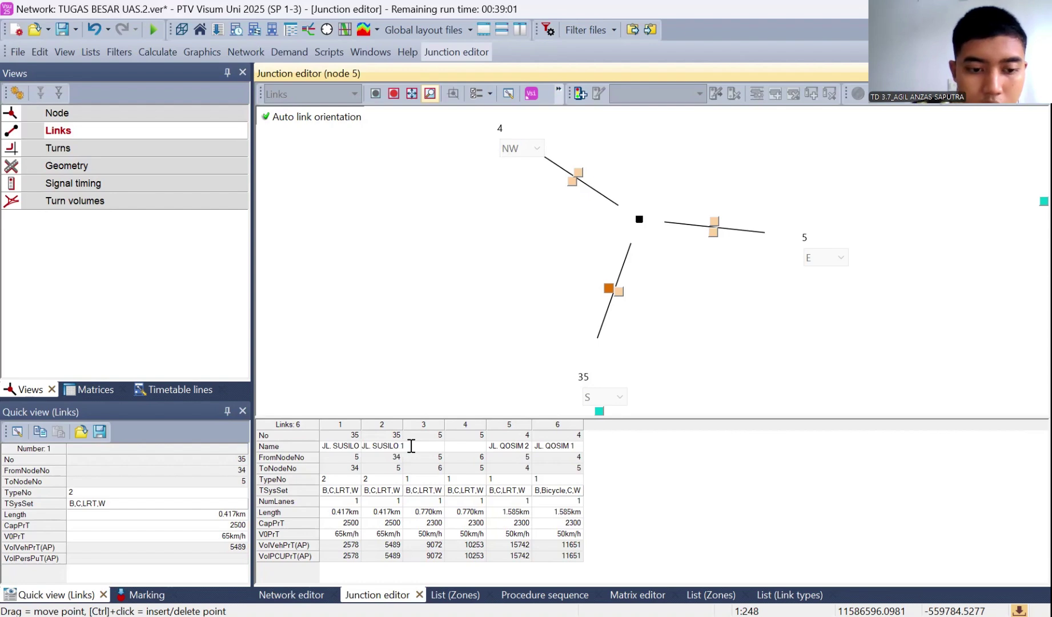
Name link 5 from node 5 to node 6 "JL.BUDIONO 1"
{"action": "left_click", "coordinate": [451, 457]}
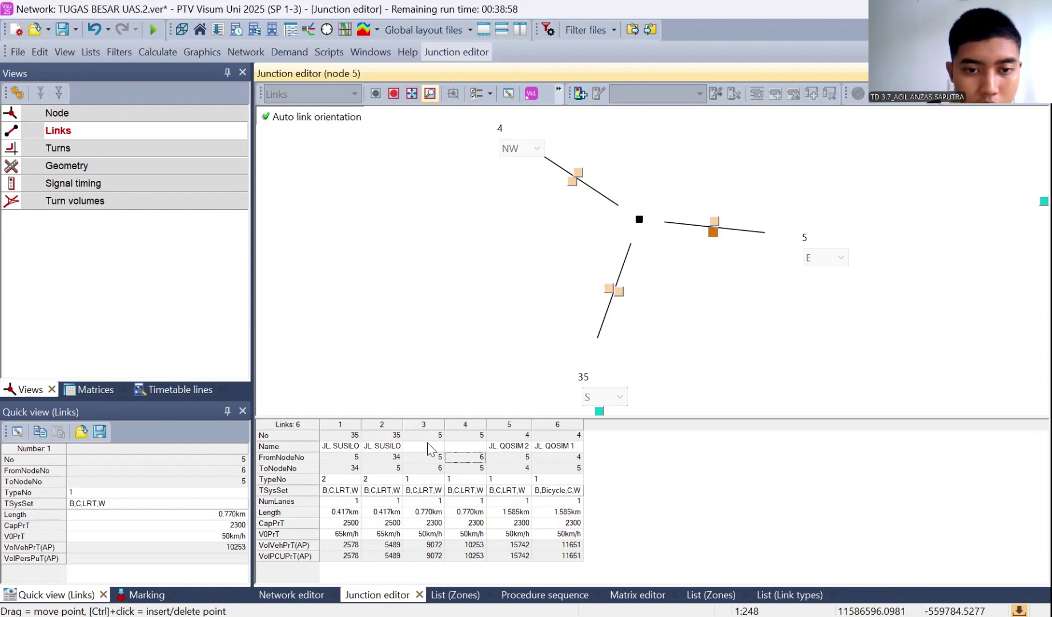
{"action": "left_click", "coordinate": [432, 449]}
{"action": "type", "text": "JL"}
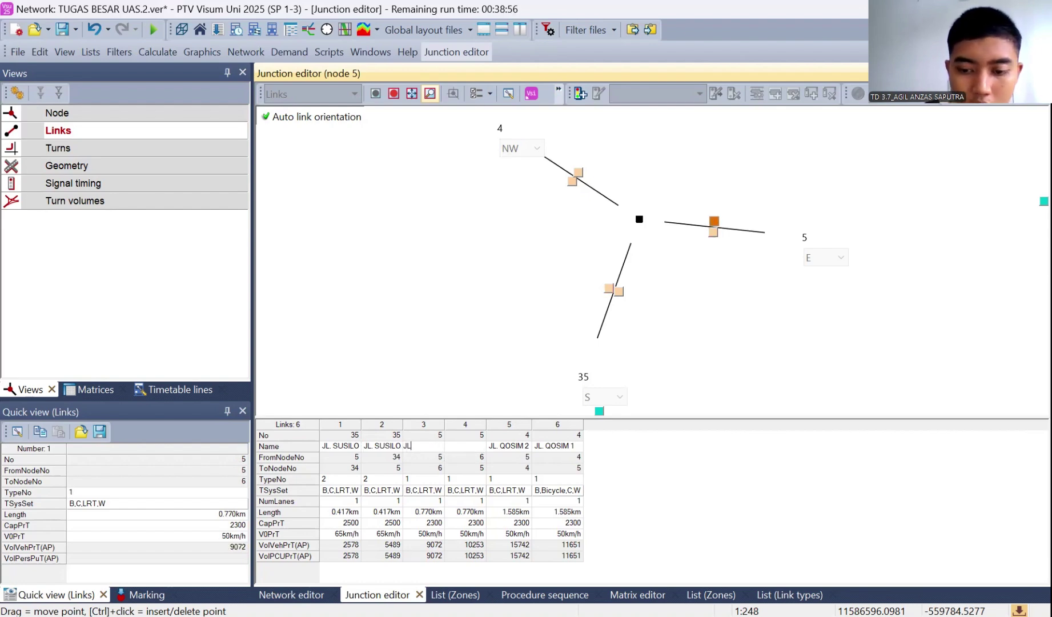
{"action": "type", "text": ".B"}
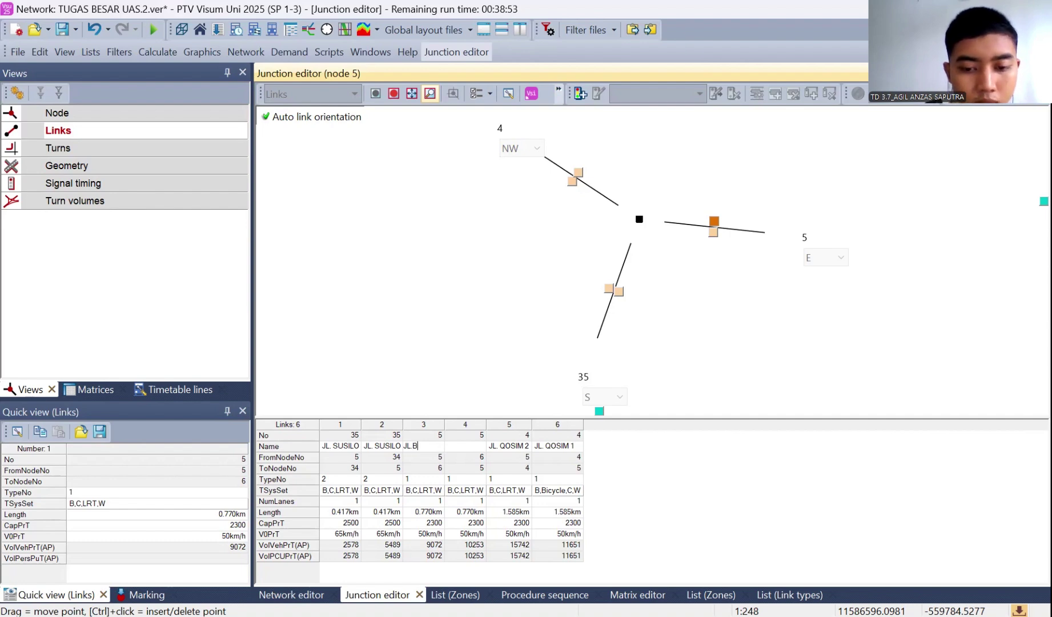
{"action": "type", "text": "UDIONO"}
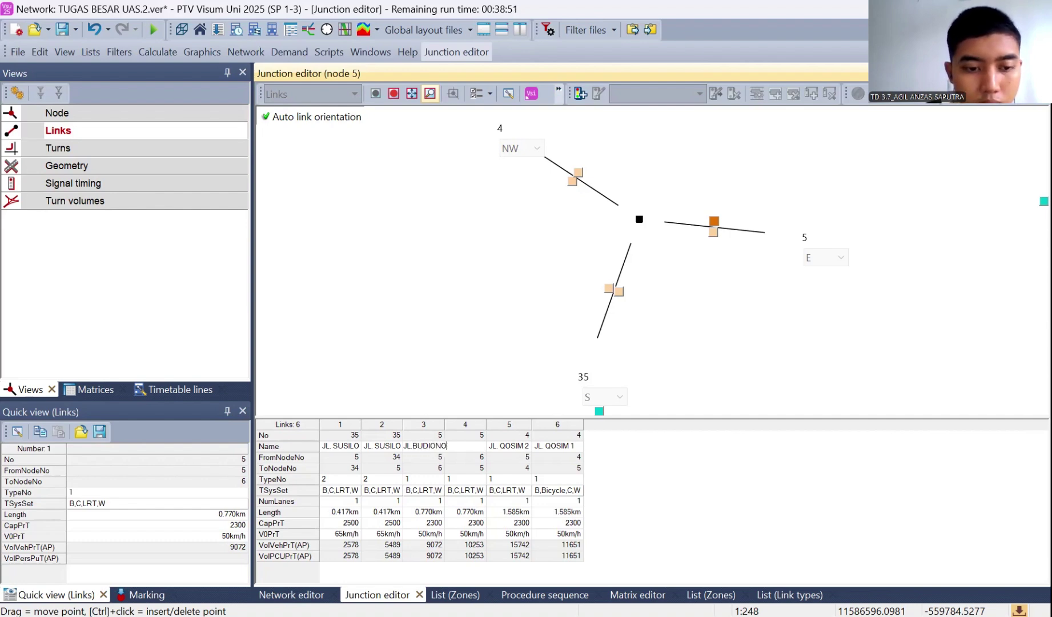
{"action": "type", "text": " 1"}
{"action": "key", "text": "Return"}
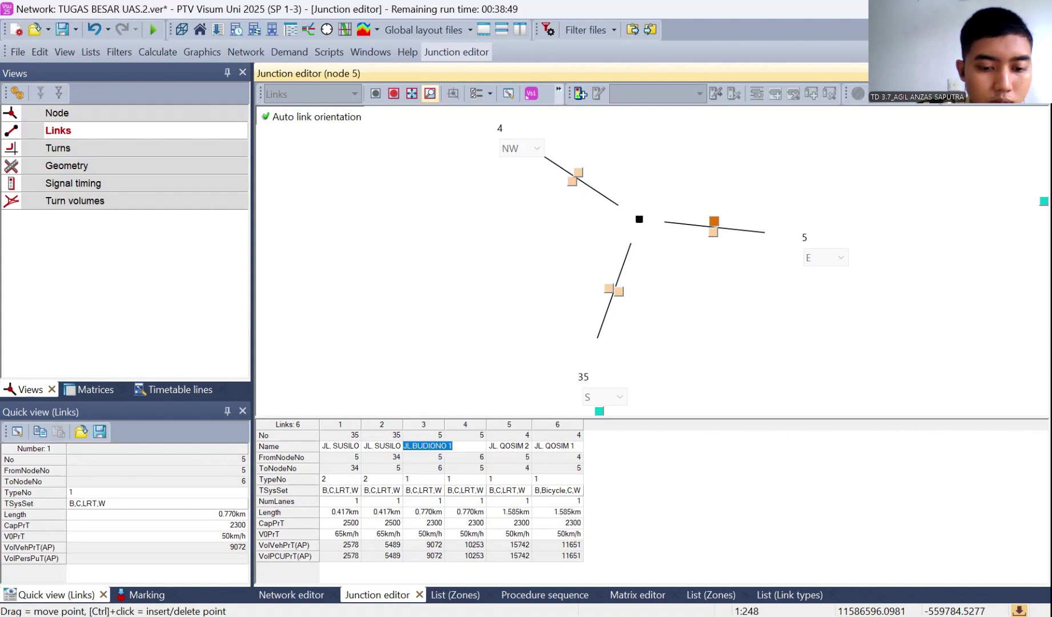
Name link 5 in the direction from node 6 to node 5 "JL.BUDIONO 2"
{"action": "left_click", "coordinate": [497, 446]}
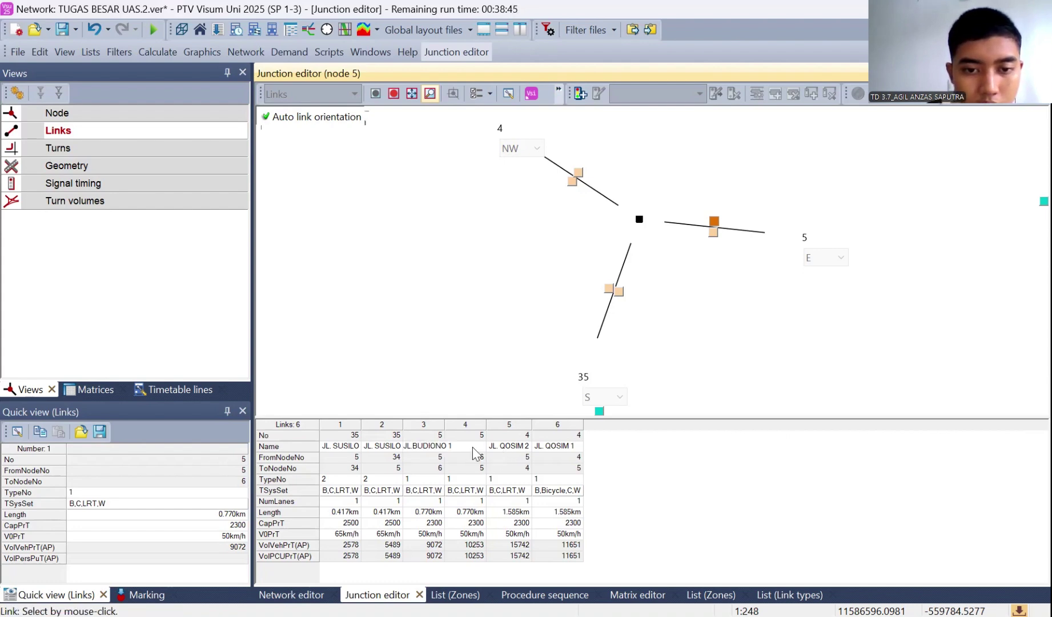
{"action": "left_click", "coordinate": [470, 445]}
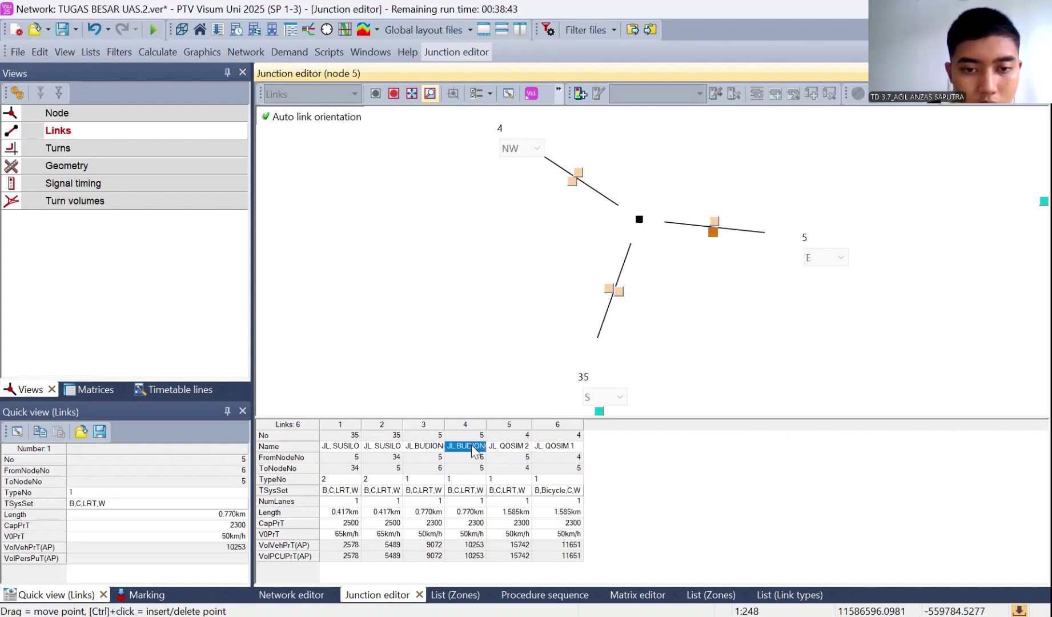
{"action": "left_click", "coordinate": [472, 445]}
{"action": "left_click", "coordinate": [496, 445]}
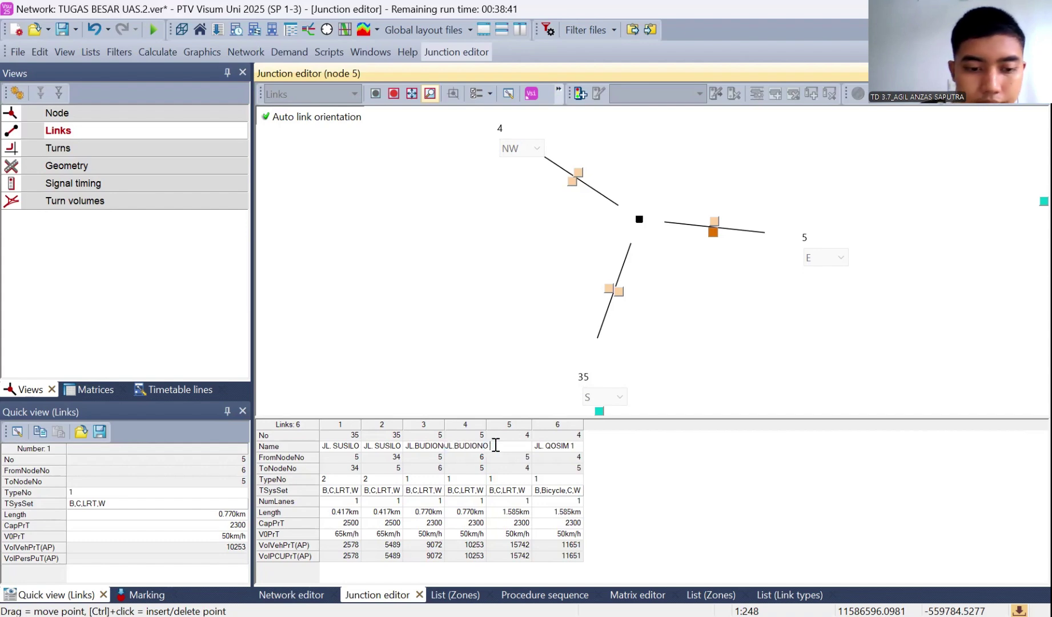
{"action": "type", "text": "2"}
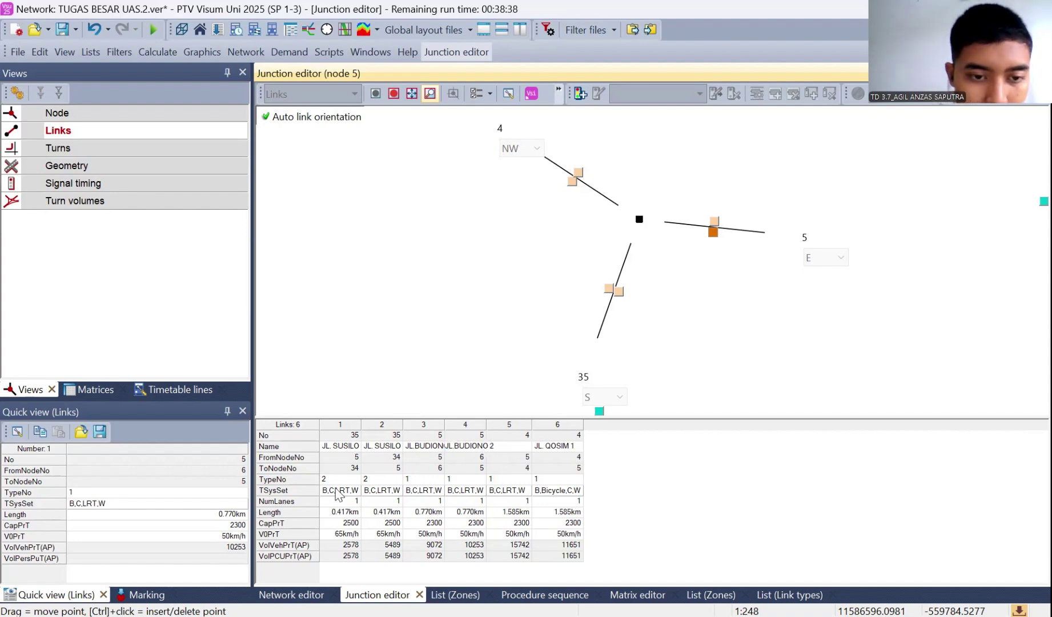
Add Bicycle to and remove LRT from the transport systems of link 35 from node 5 to node 34
{"action": "double_click", "coordinate": [337, 492]}
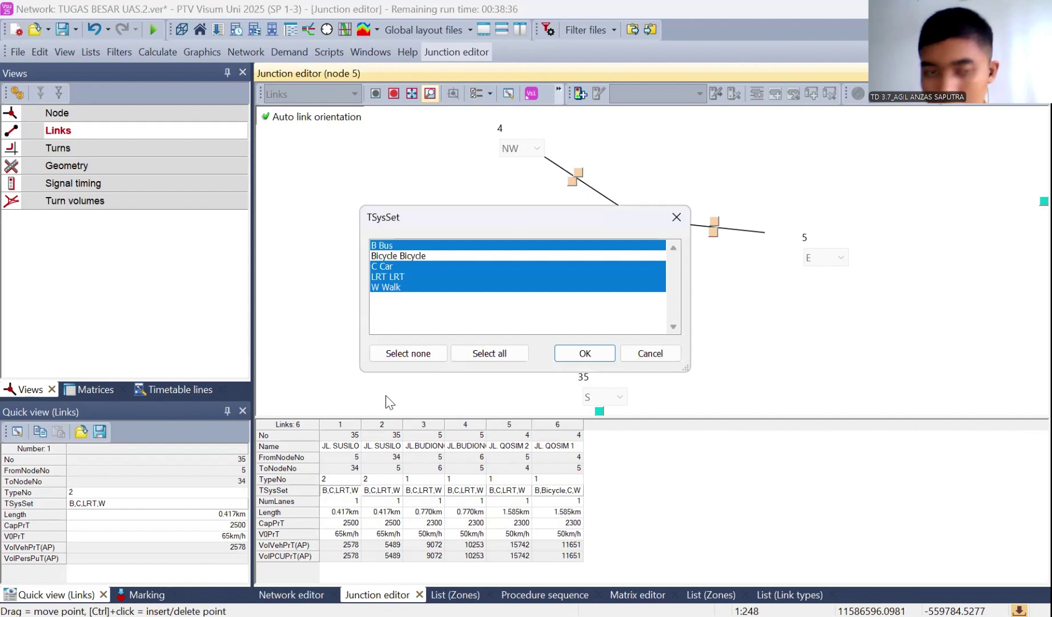
{"action": "left_click", "coordinate": [456, 258]}
{"action": "left_click", "coordinate": [454, 267]}
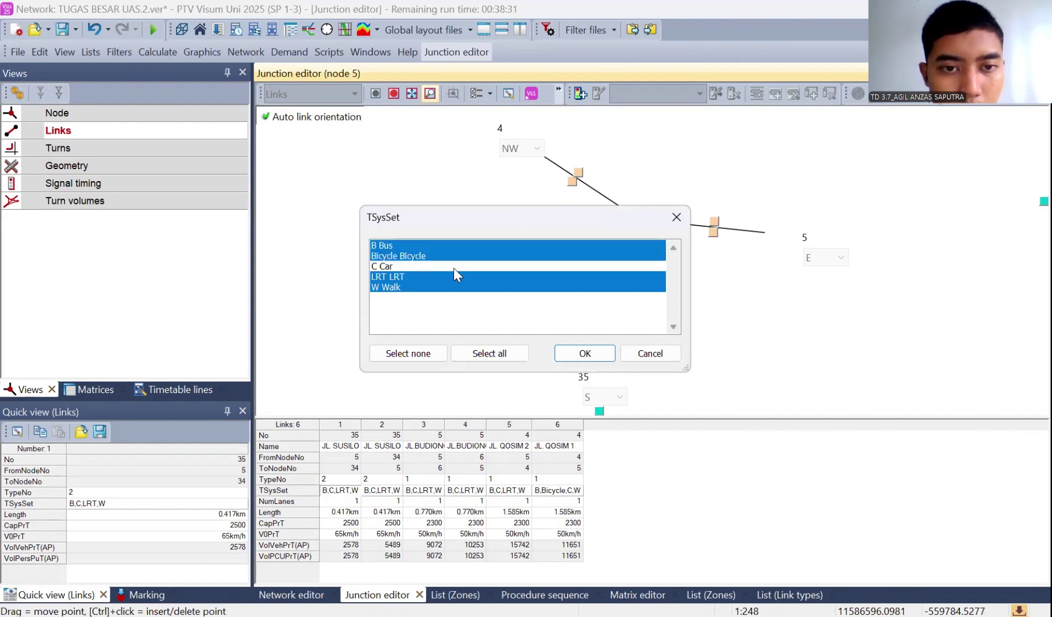
{"action": "left_click", "coordinate": [455, 277]}
{"action": "left_click", "coordinate": [453, 267]}
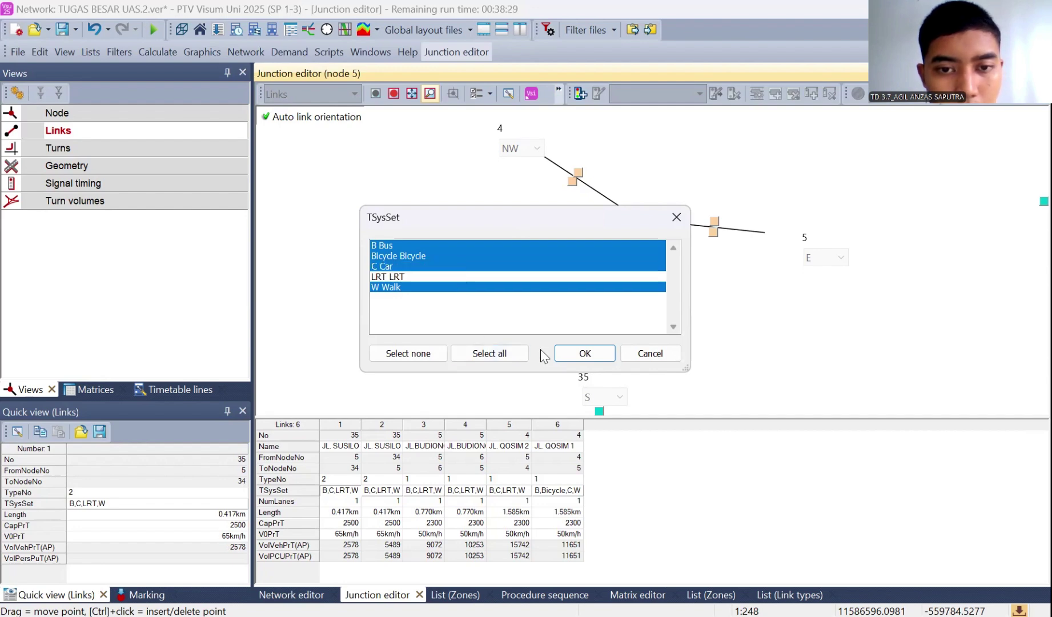
{"action": "left_click", "coordinate": [606, 359]}
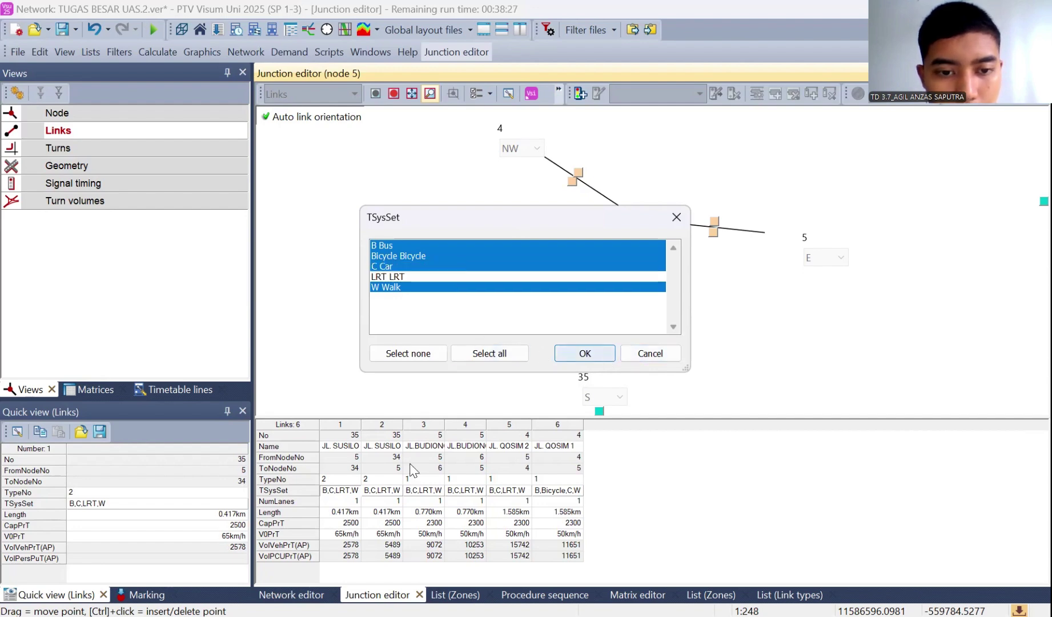
Include Bicycle and exclude LRT in the transport system set of link 35 from node 34 to node 5
{"action": "double_click", "coordinate": [401, 492]}
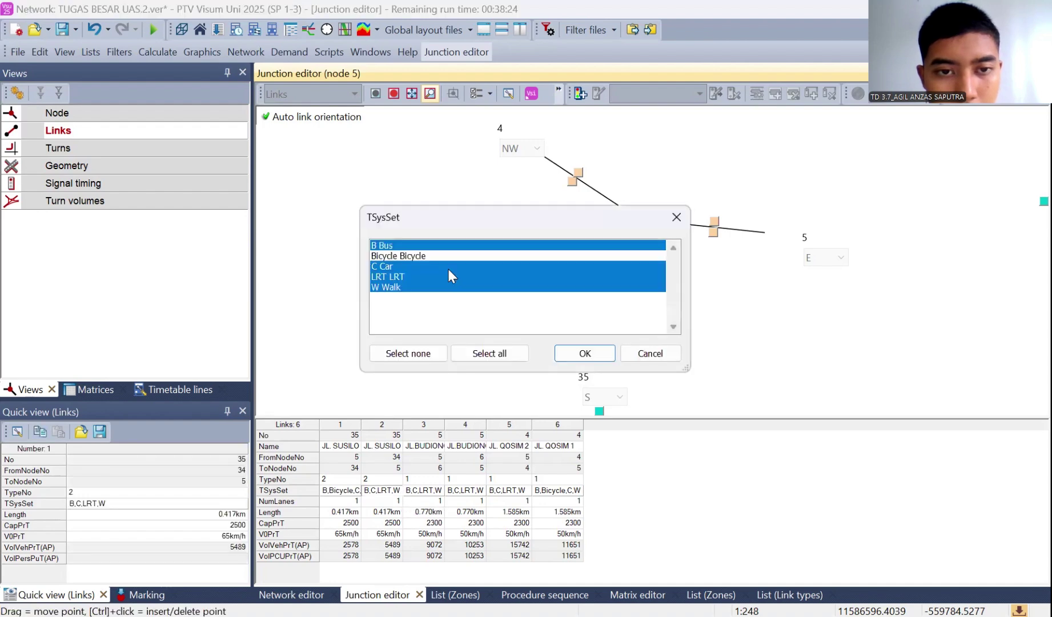
{"action": "left_click", "coordinate": [441, 247]}
{"action": "left_click", "coordinate": [442, 252]}
{"action": "left_click", "coordinate": [441, 248]}
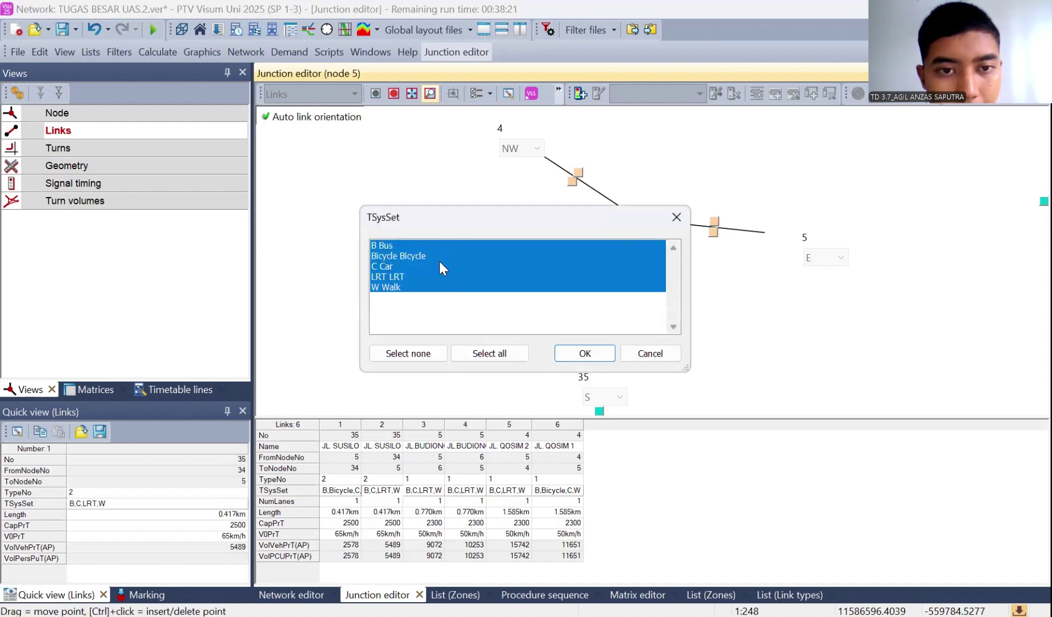
{"action": "left_click", "coordinate": [438, 266]}
{"action": "left_click", "coordinate": [438, 275]}
{"action": "left_click", "coordinate": [438, 266]}
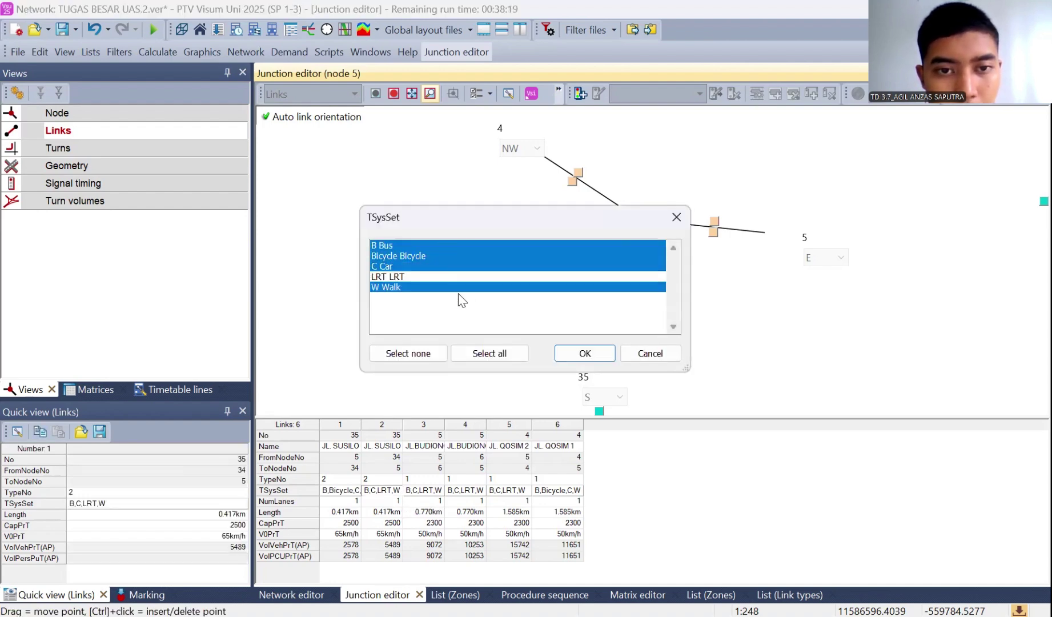
{"action": "left_click", "coordinate": [577, 352]}
Allow Bicycle and disallow LRT in the transport system set of link 5 from node 5 to node 6
{"action": "left_click", "coordinate": [438, 493]}
{"action": "double_click", "coordinate": [438, 492]}
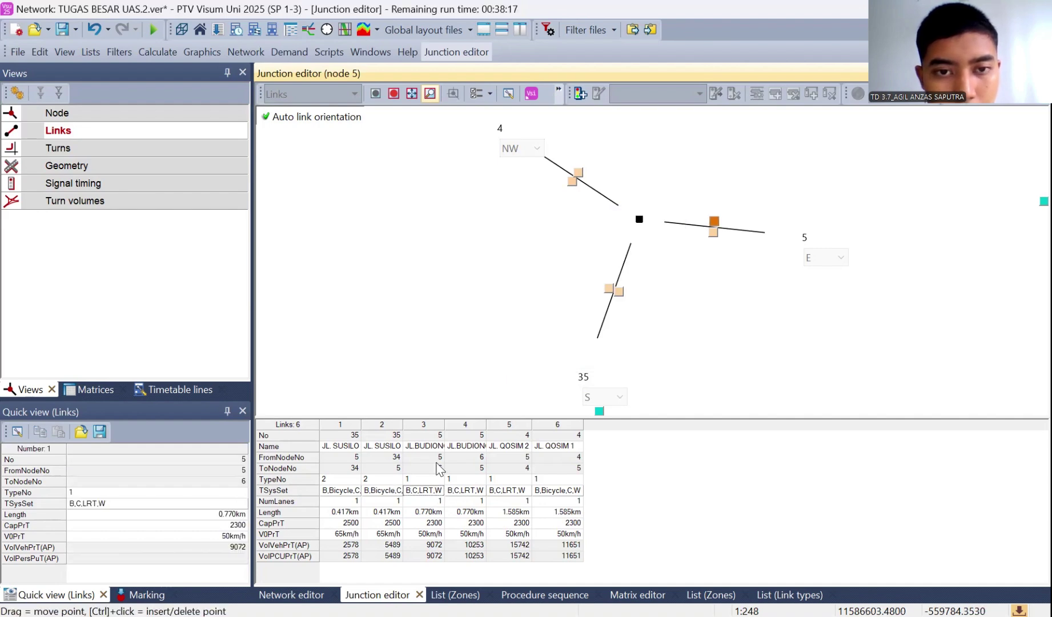
{"action": "left_click", "coordinate": [431, 255]}
{"action": "left_click", "coordinate": [431, 276]}
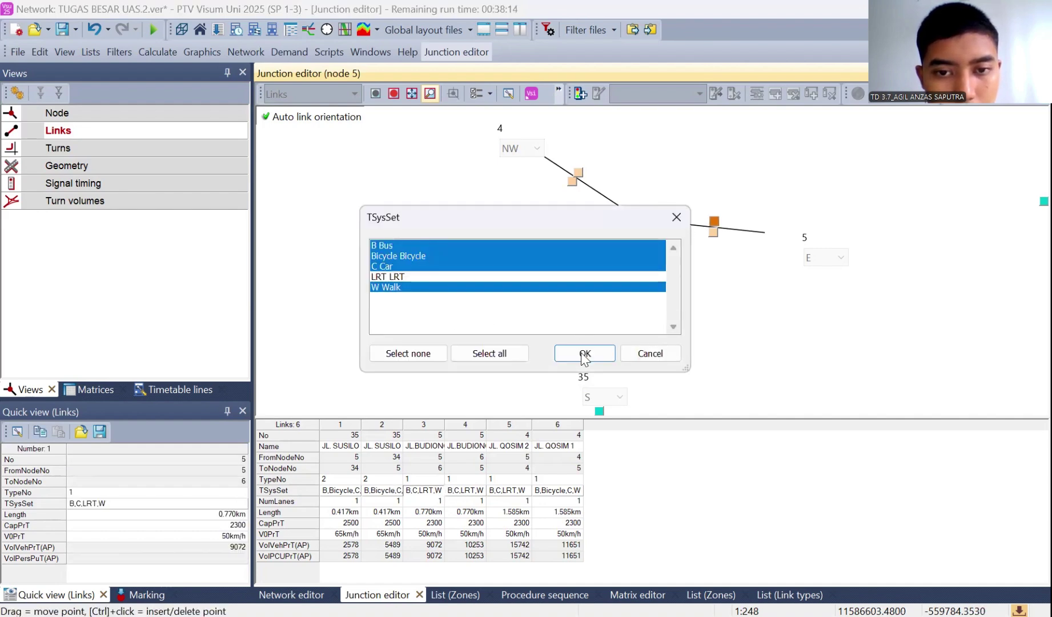
{"action": "left_click", "coordinate": [582, 352]}
Set the transport systems of link 5 from node 6 to node 5 to Bus, Bicycle, Car and Walk
{"action": "double_click", "coordinate": [477, 490]}
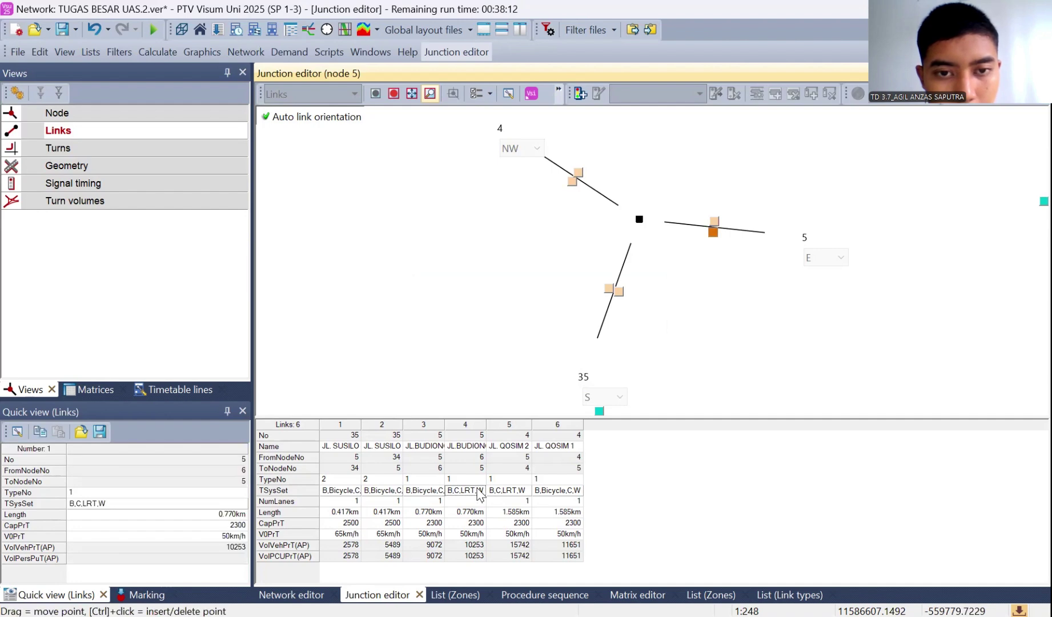
{"action": "left_click", "coordinate": [487, 255]}
{"action": "left_click", "coordinate": [487, 266]}
{"action": "left_click", "coordinate": [489, 275]}
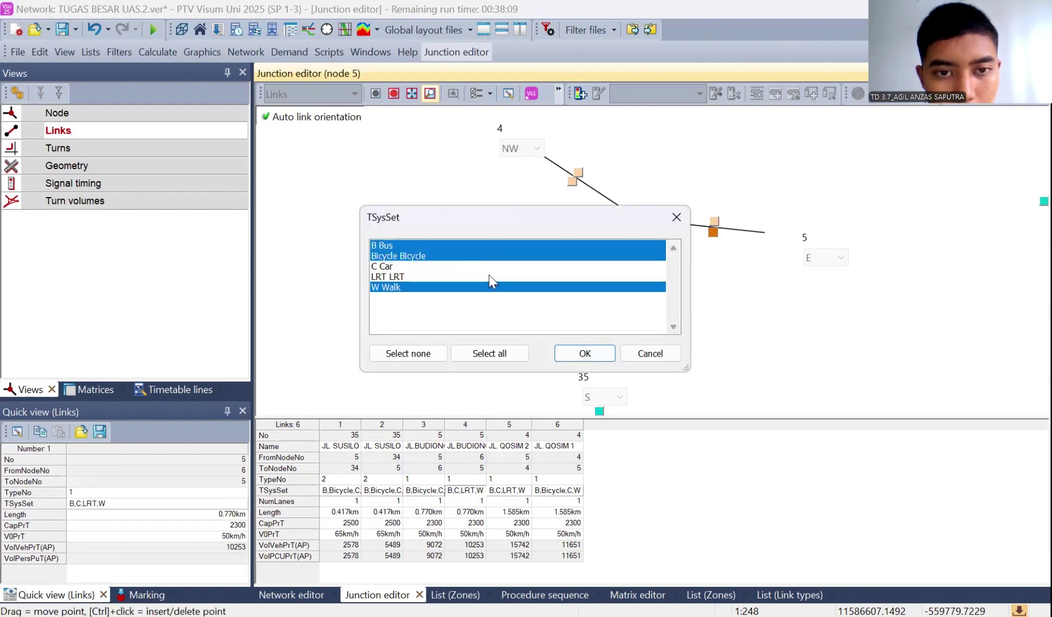
{"action": "left_click", "coordinate": [489, 266]}
{"action": "left_click", "coordinate": [582, 352]}
Set link 4 from node 5 to node 4 to Bus, Bicycle, Car and Walk, and check the opposite direction's transport systems
{"action": "double_click", "coordinate": [514, 491]}
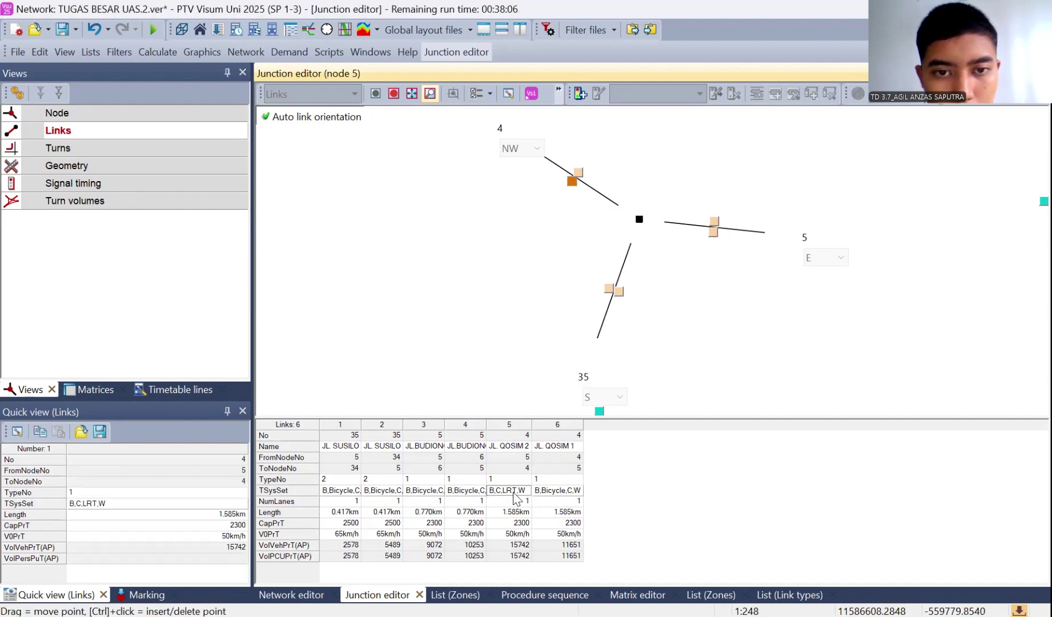
{"action": "left_click", "coordinate": [477, 278]}
{"action": "left_click", "coordinate": [480, 256]}
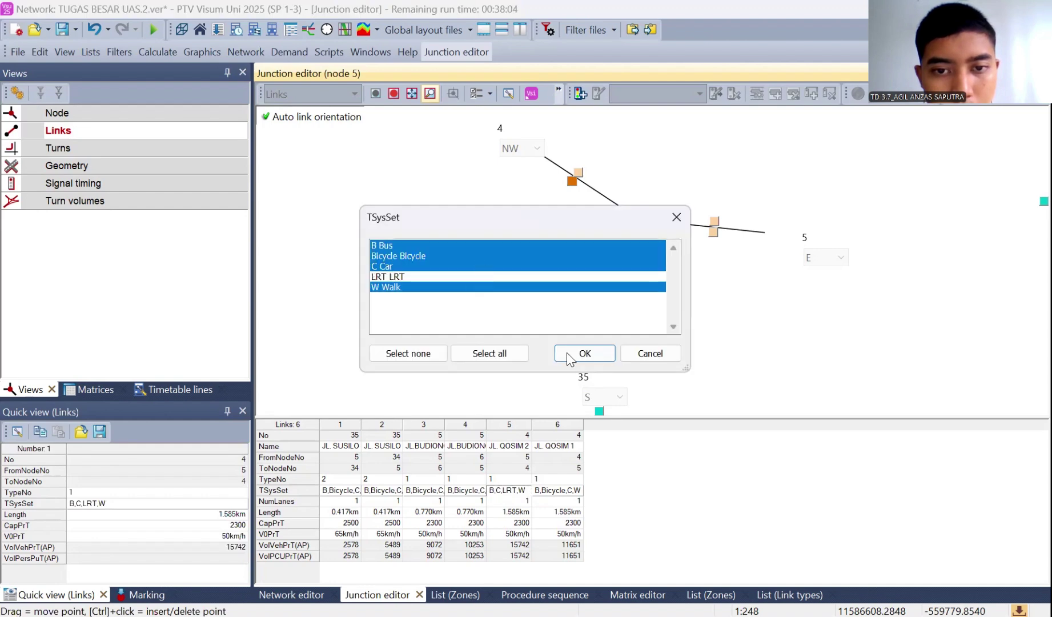
{"action": "left_click", "coordinate": [574, 354]}
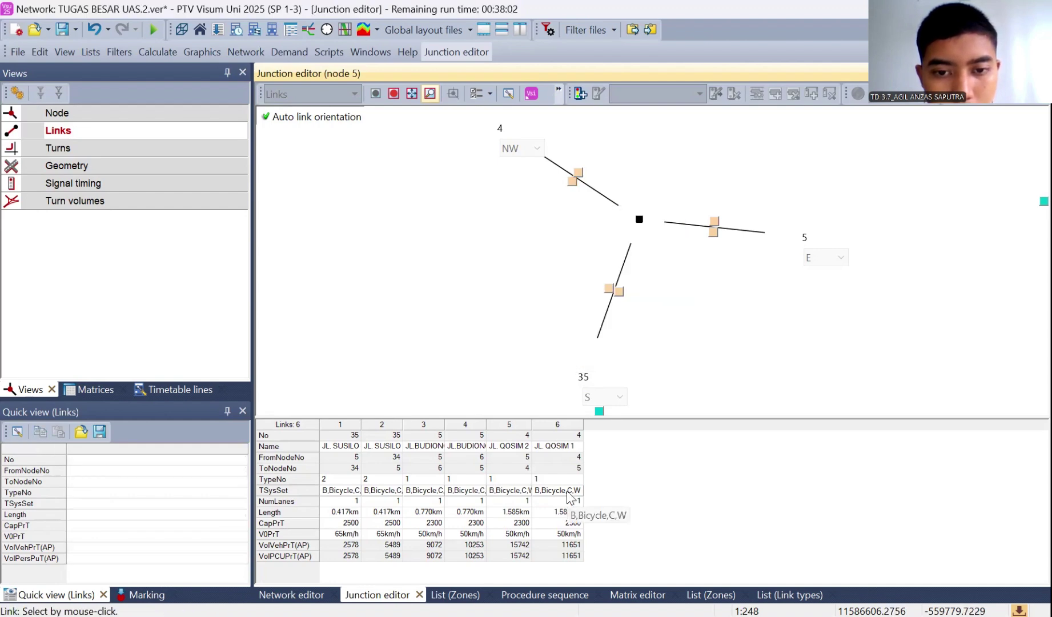
{"action": "double_click", "coordinate": [567, 494]}
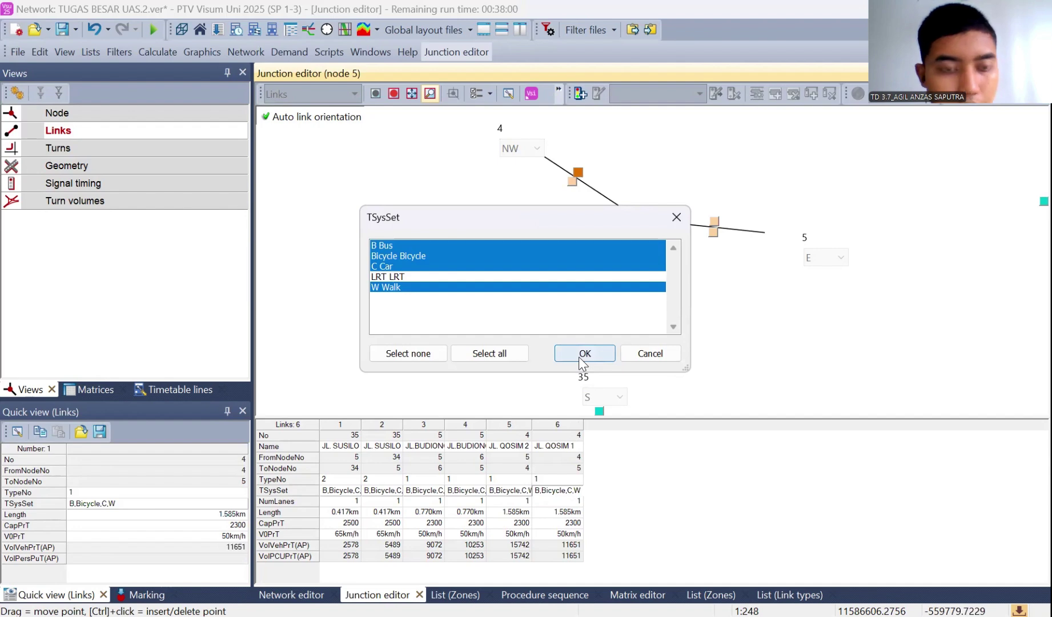
{"action": "left_click", "coordinate": [579, 355]}
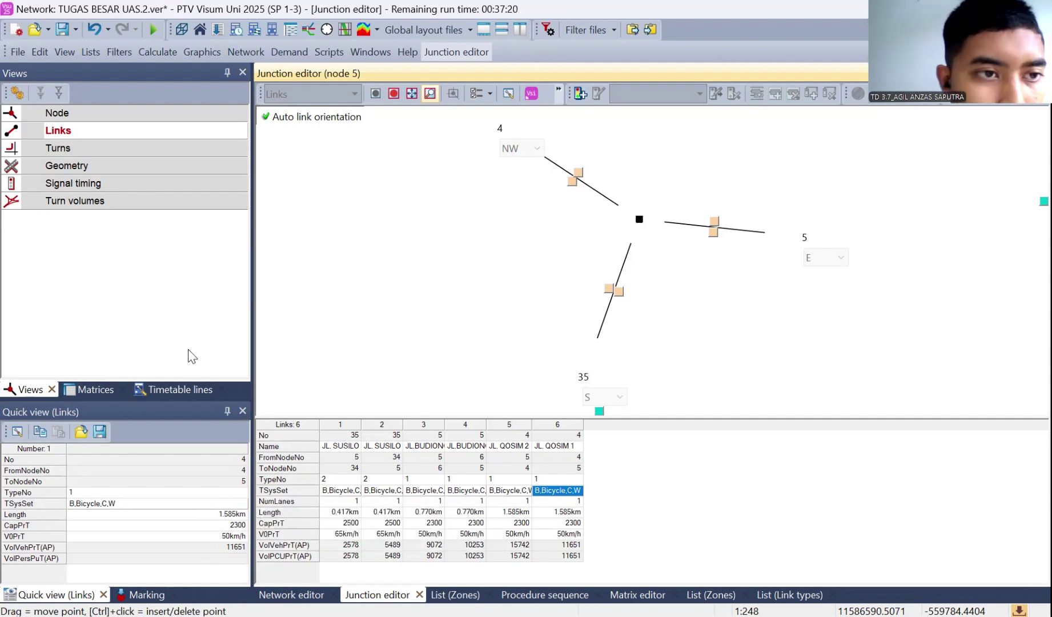
In the turns of node 5, add Bicycle and remove LRT for the U-turn from node 4 back to node 4
{"action": "left_click", "coordinate": [126, 147]}
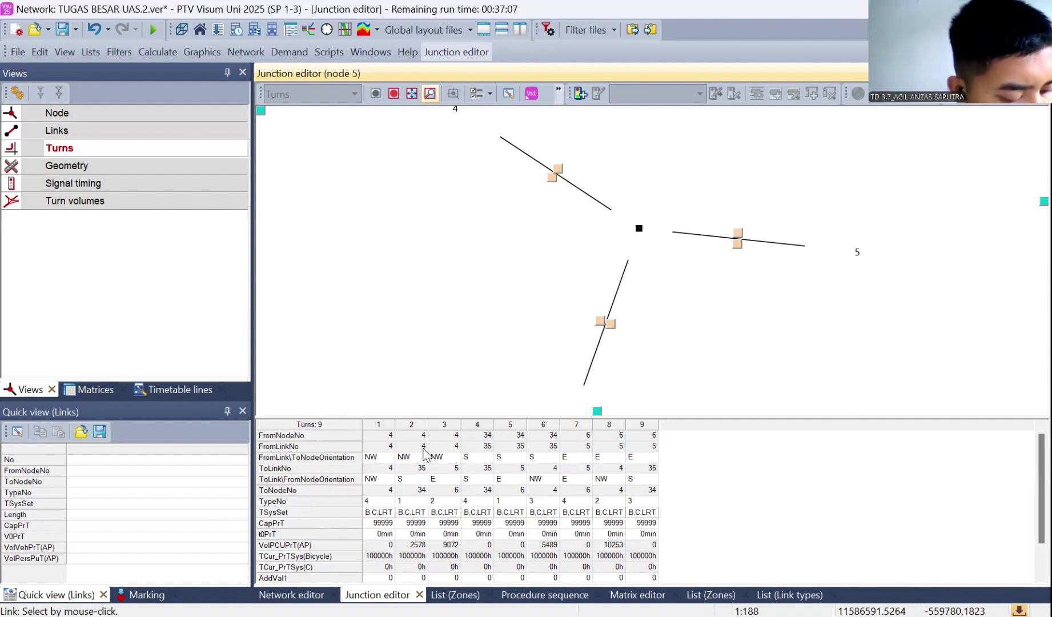
{"action": "double_click", "coordinate": [393, 517]}
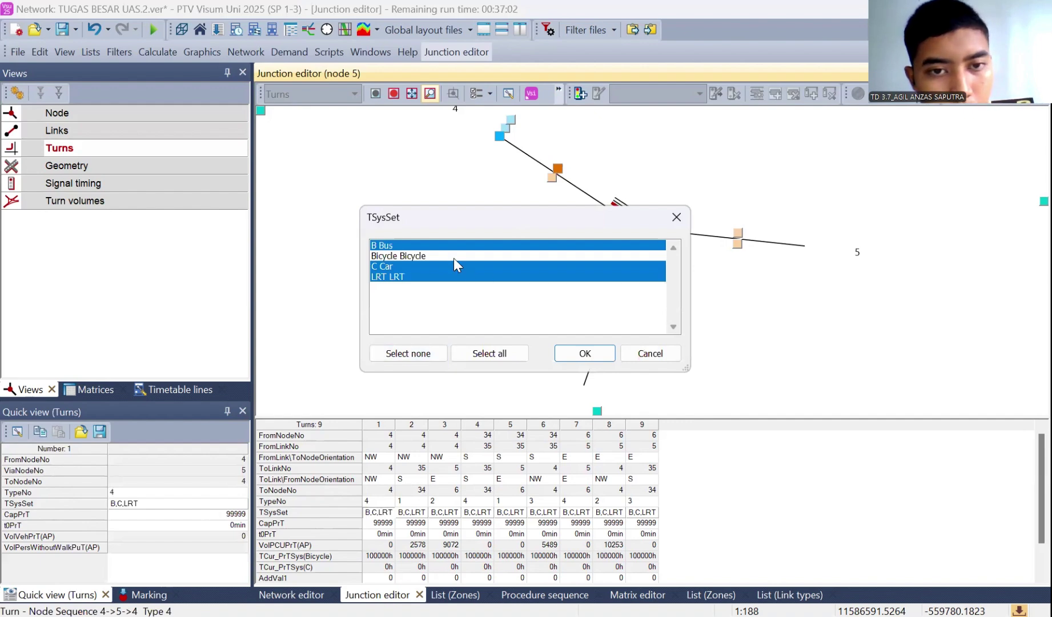
{"action": "left_click", "coordinate": [453, 256]}
{"action": "left_click", "coordinate": [456, 276]}
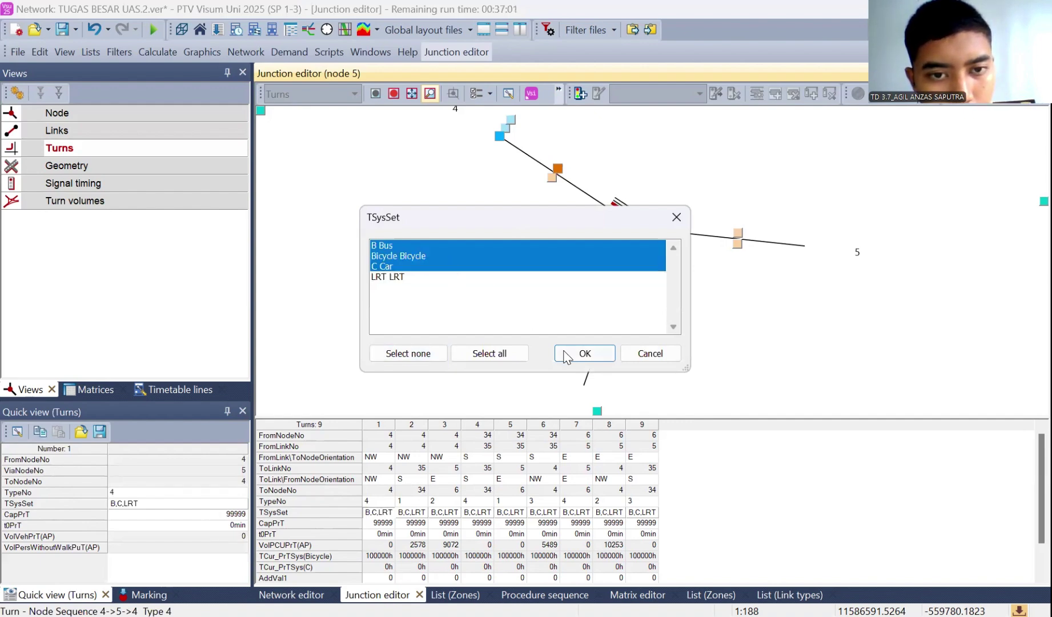
{"action": "left_click", "coordinate": [583, 352]}
Set the transport systems of the turns from node 4 to nodes 34 and 6 to Bus, Bicycle and Car
{"action": "double_click", "coordinate": [422, 511]}
{"action": "left_click", "coordinate": [444, 257]}
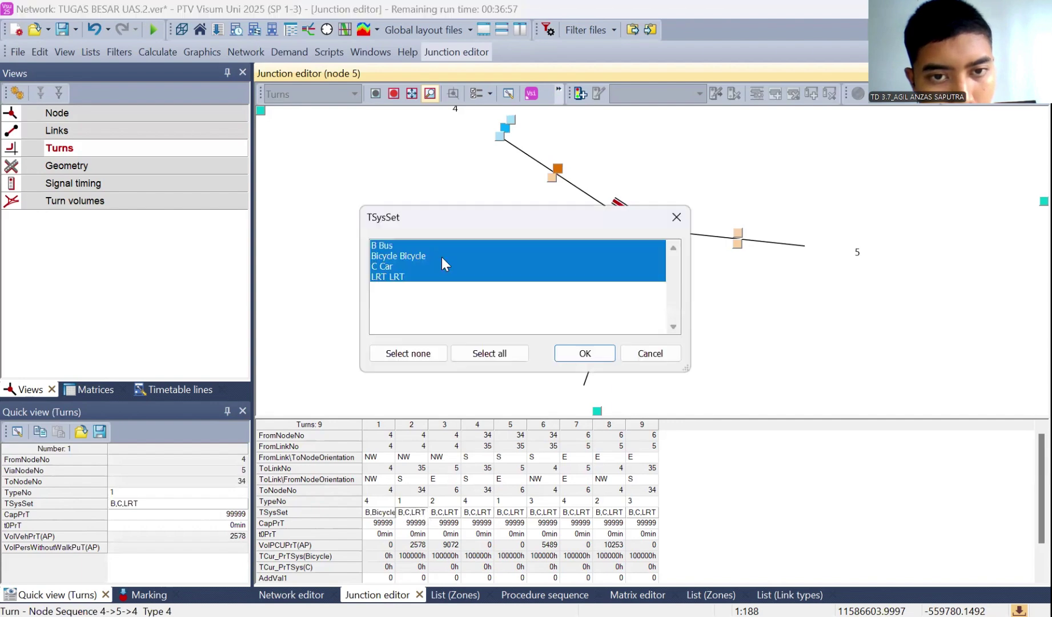
{"action": "left_click", "coordinate": [444, 277]}
{"action": "left_click", "coordinate": [584, 353]}
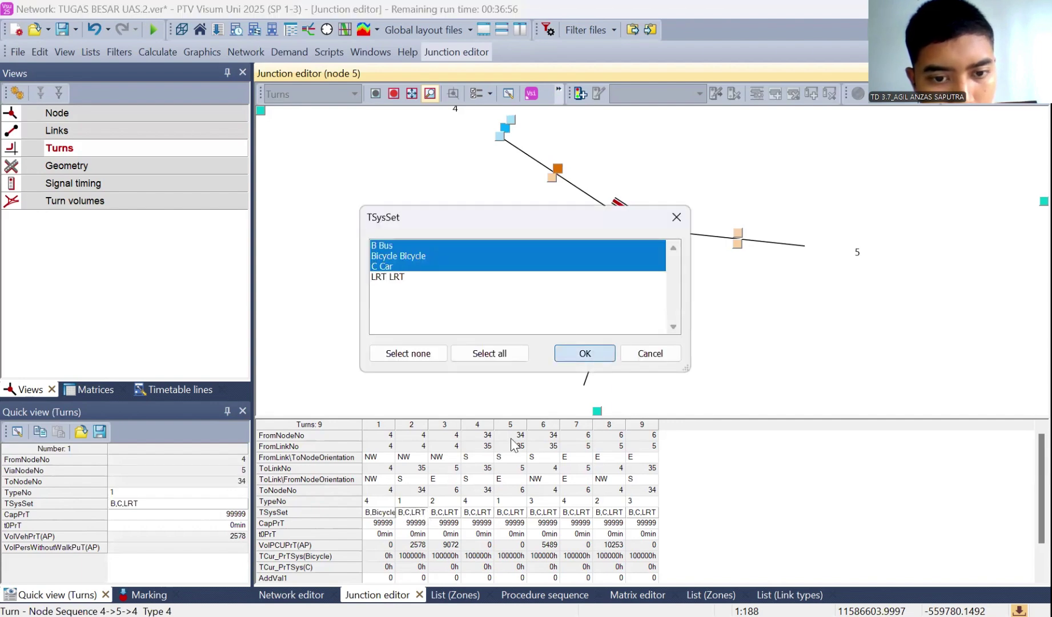
{"action": "double_click", "coordinate": [456, 515]}
{"action": "left_click", "coordinate": [458, 276]}
{"action": "left_click", "coordinate": [459, 255]}
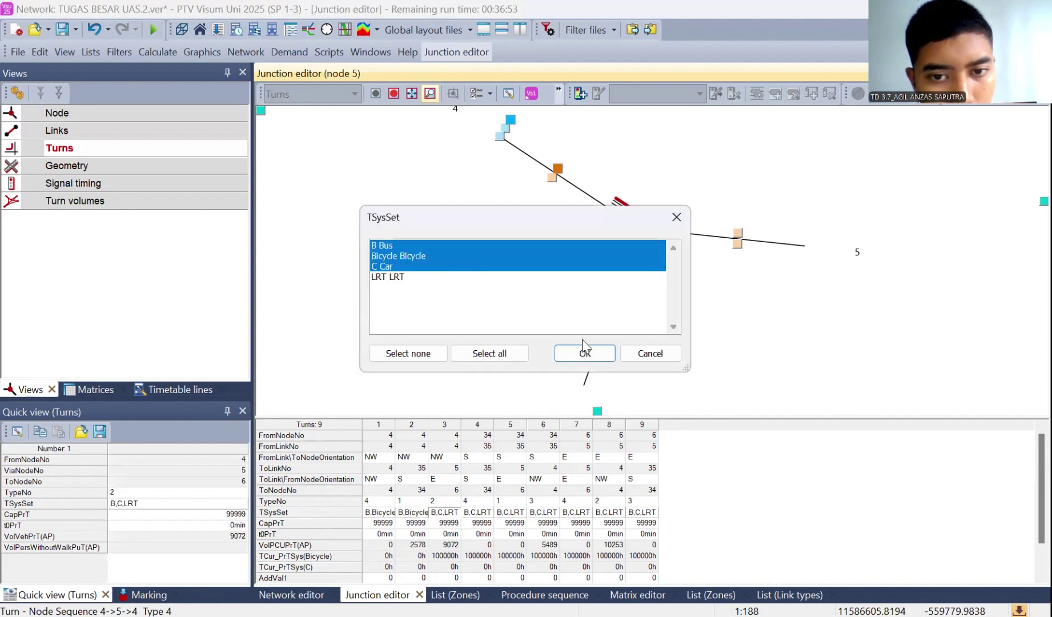
Add Bicycle and remove LRT for the turns from node 34 back to node 34 and to node 6
{"action": "left_click", "coordinate": [473, 511]}
{"action": "double_click", "coordinate": [473, 512]}
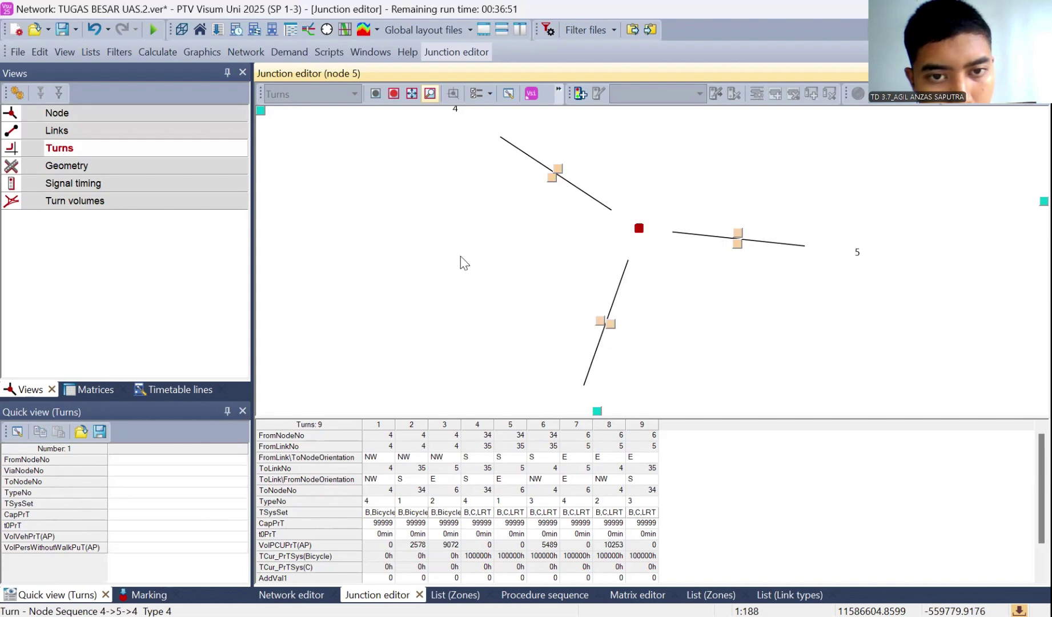
{"action": "left_click", "coordinate": [460, 255]}
{"action": "left_click", "coordinate": [464, 277]}
{"action": "left_click", "coordinate": [584, 353]}
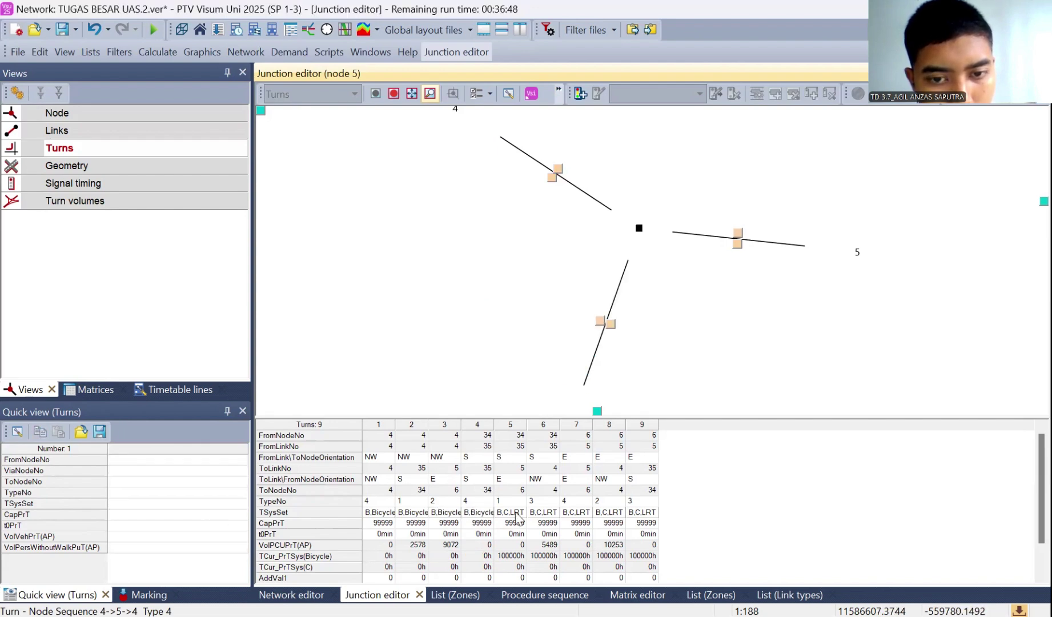
{"action": "double_click", "coordinate": [511, 511]}
{"action": "left_click", "coordinate": [492, 256]}
{"action": "left_click", "coordinate": [492, 277]}
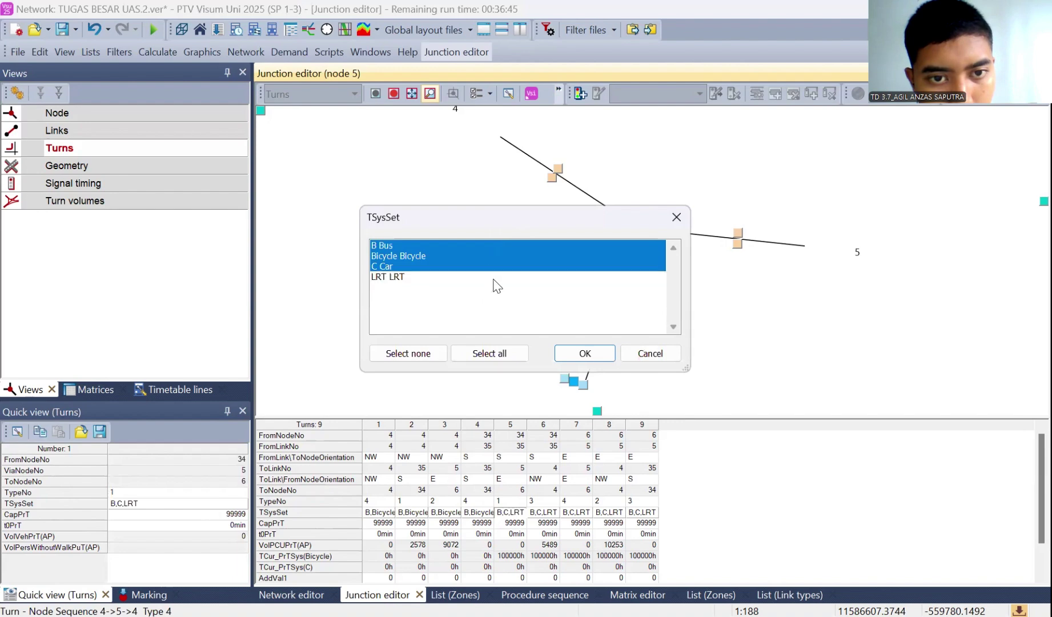
Select the transport system set of the turn from node 34 to node 4 for editing
{"action": "left_click", "coordinate": [546, 512]}
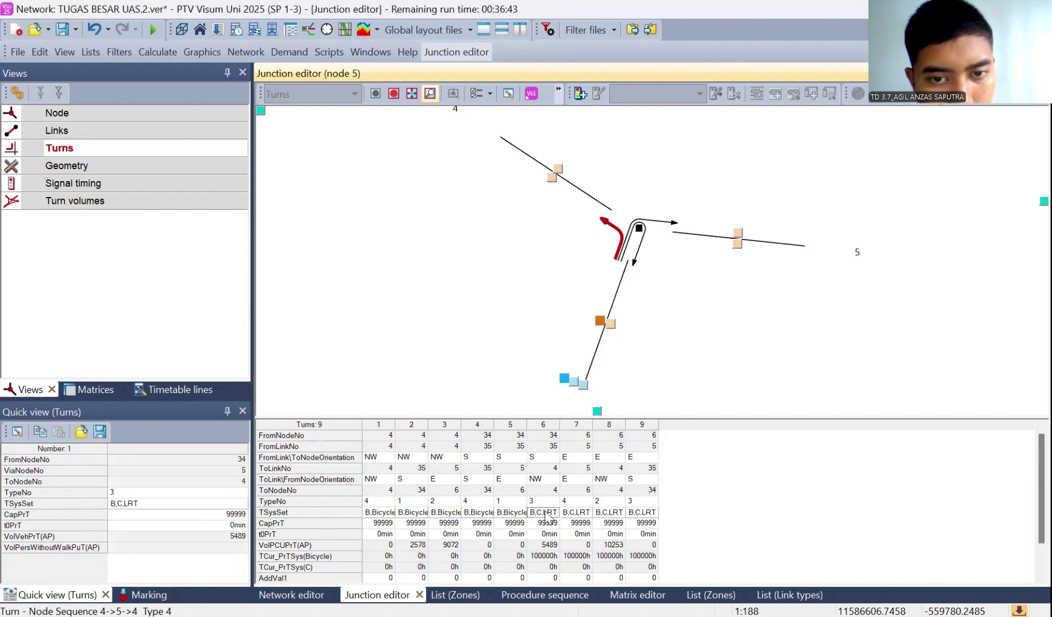
Set the allowed transport systems of turns 6 and 7 at node 5 to Bus, Bicycle and Car, without LRT
{"action": "left_click", "coordinate": [526, 255]}
{"action": "left_click", "coordinate": [521, 277]}
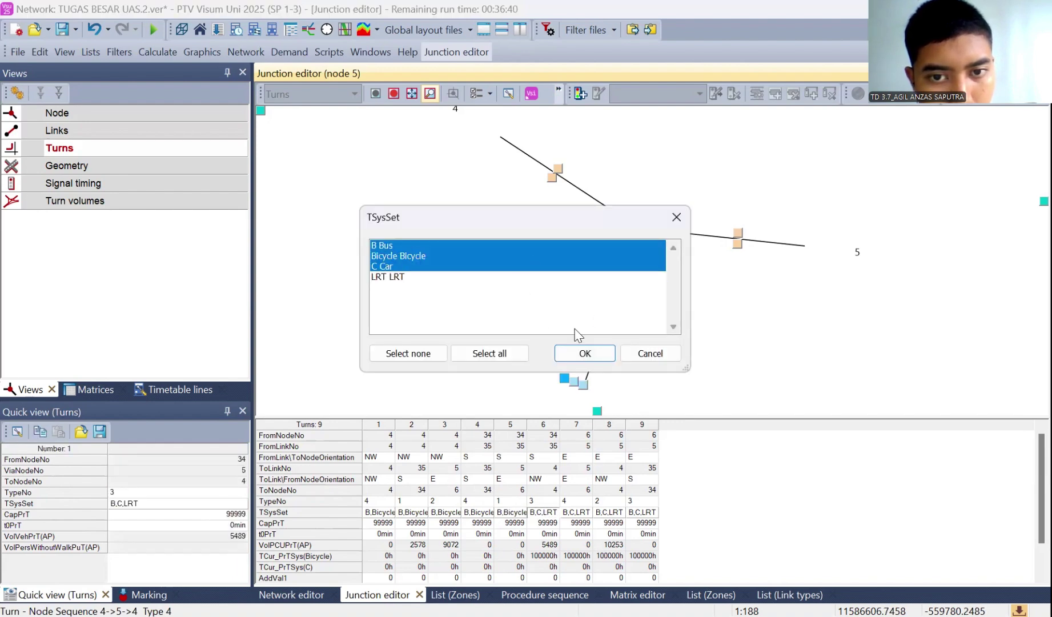
{"action": "left_click", "coordinate": [583, 353]}
{"action": "double_click", "coordinate": [583, 511]}
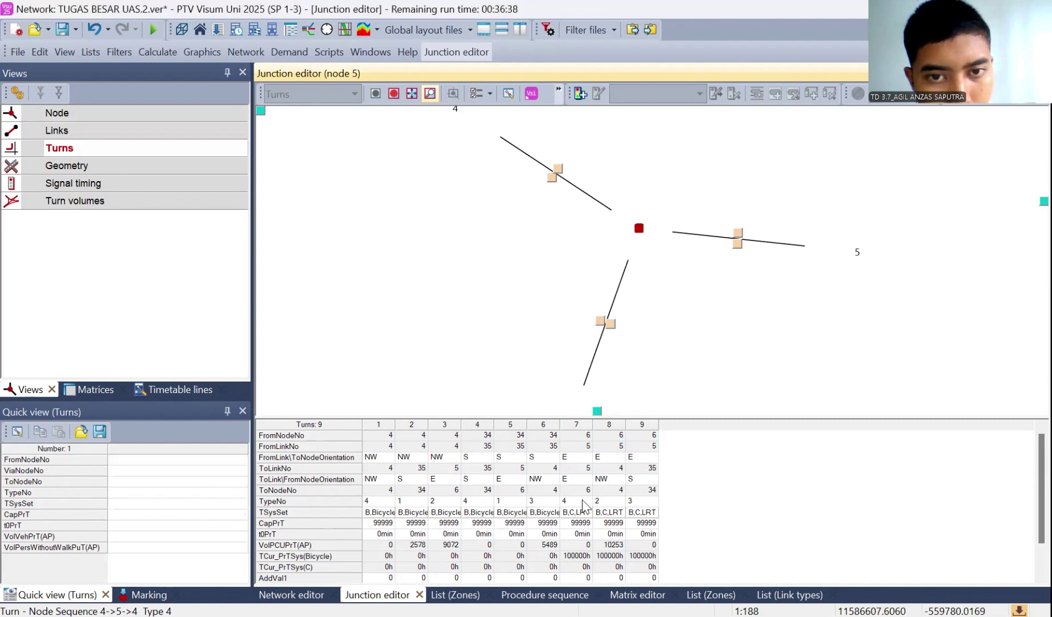
{"action": "left_click", "coordinate": [563, 256]}
{"action": "left_click", "coordinate": [560, 276]}
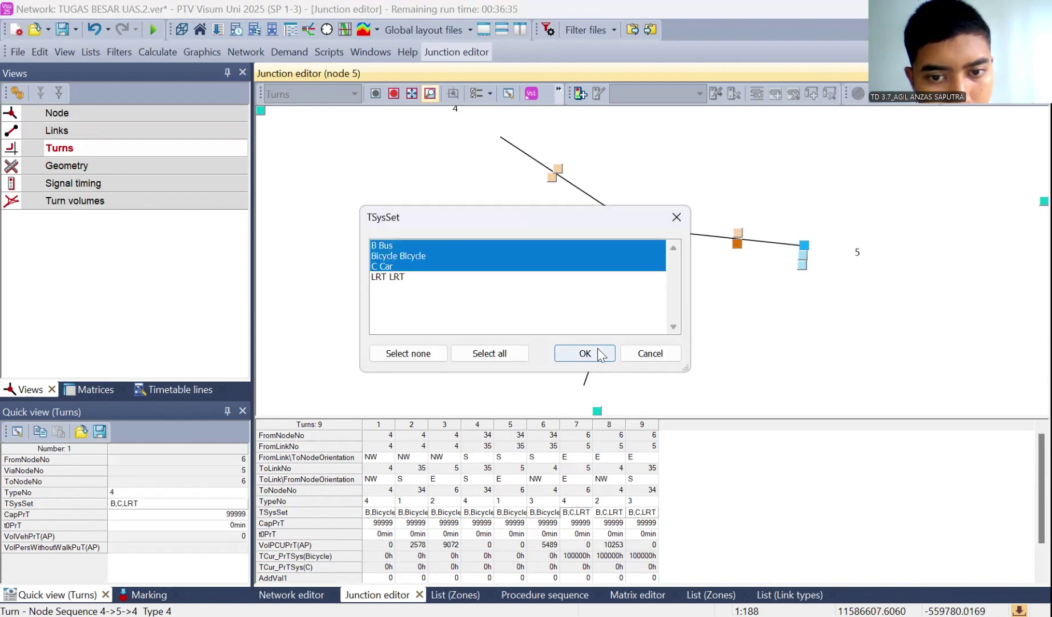
{"action": "left_click", "coordinate": [595, 357]}
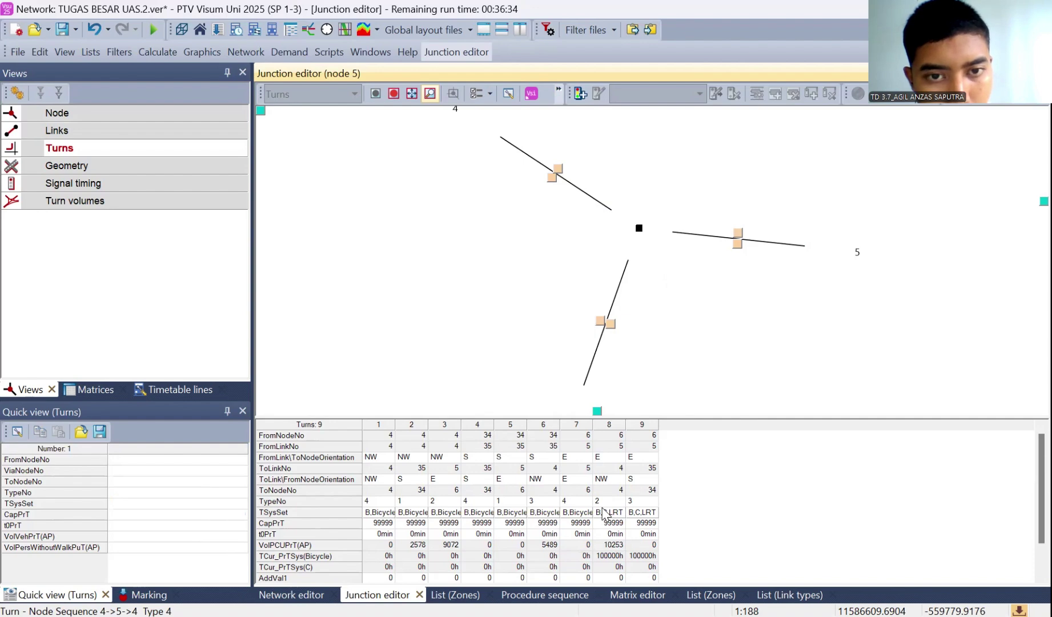
Limit the transport systems of turns 8 and 9, both coming from the east, to Bus, Bicycle and Car
{"action": "double_click", "coordinate": [604, 513]}
{"action": "left_click", "coordinate": [581, 256]}
{"action": "left_click", "coordinate": [582, 277]}
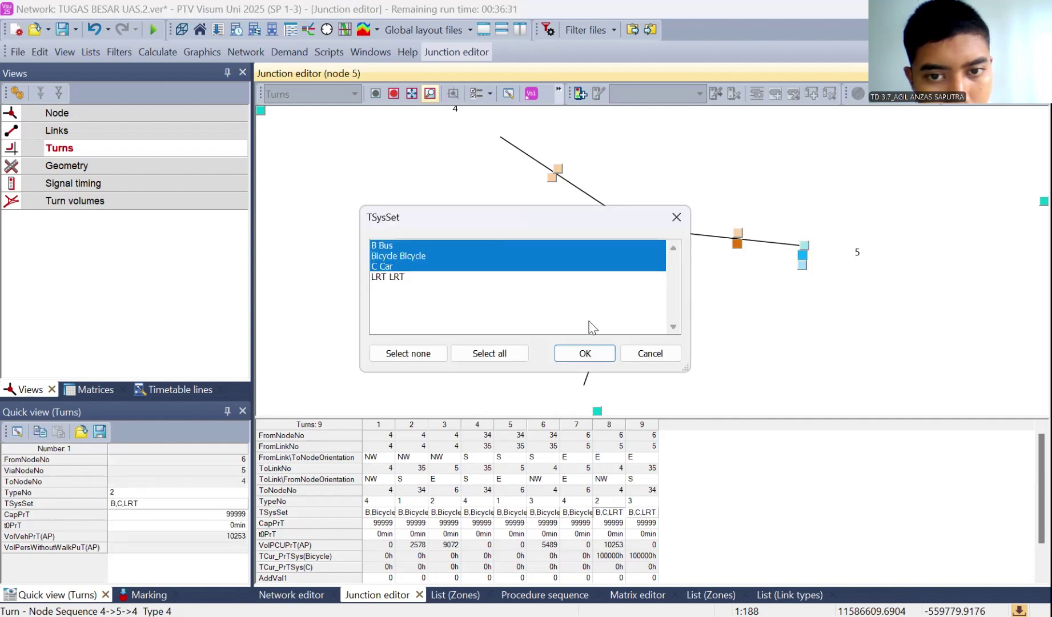
{"action": "left_click", "coordinate": [585, 354]}
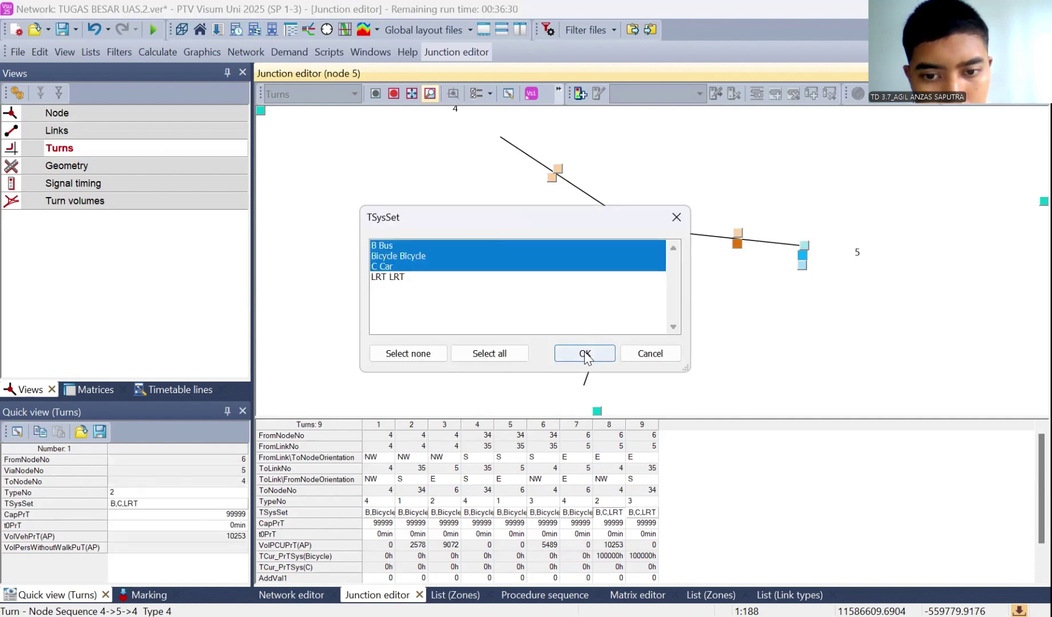
{"action": "double_click", "coordinate": [642, 513]}
{"action": "left_click", "coordinate": [593, 257]}
{"action": "left_click", "coordinate": [594, 277]}
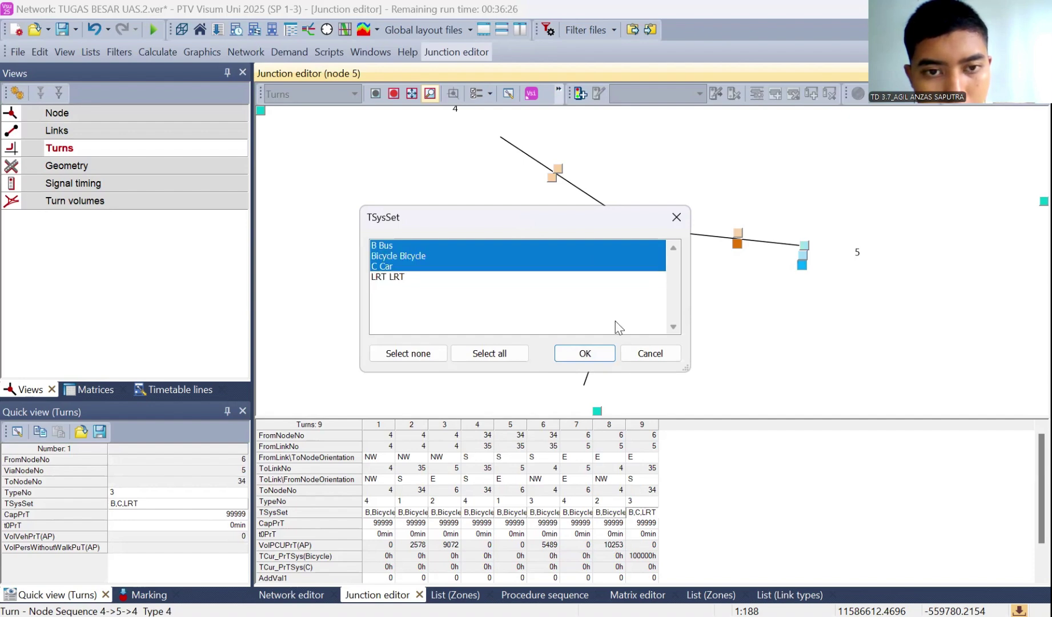
{"action": "left_click", "coordinate": [606, 350]}
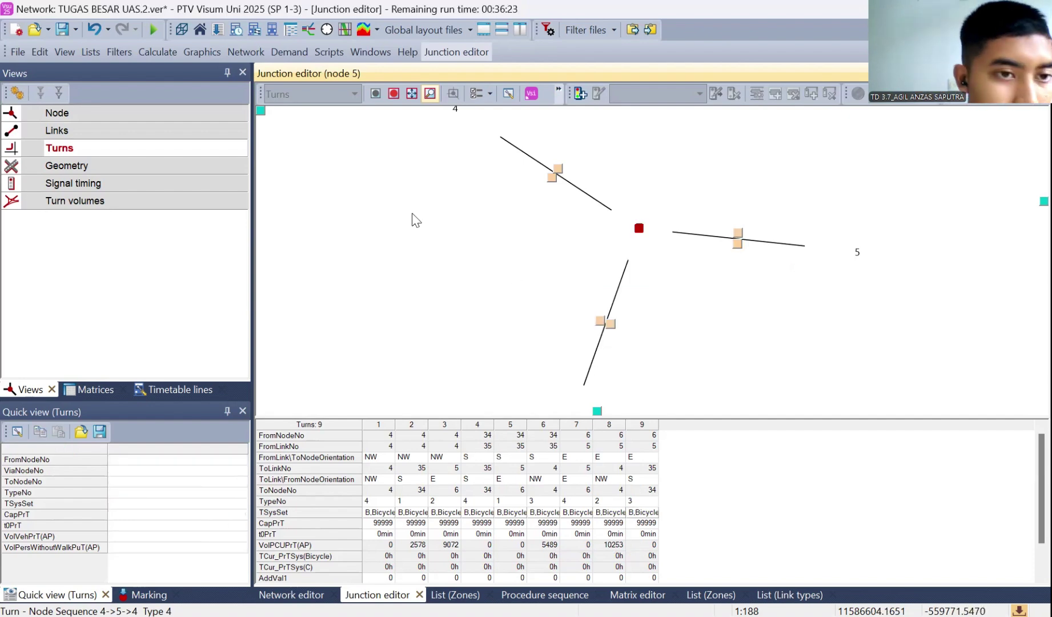
Switch the junction editor to the leg geometry of node 5
{"action": "left_click", "coordinate": [151, 171]}
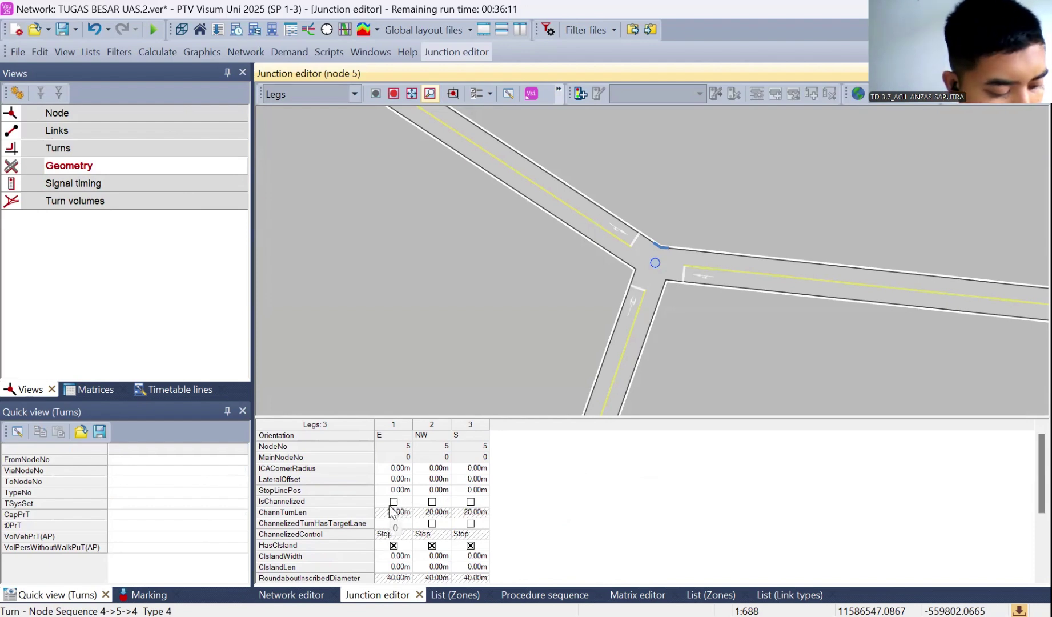
{"action": "left_click", "coordinate": [433, 500]}
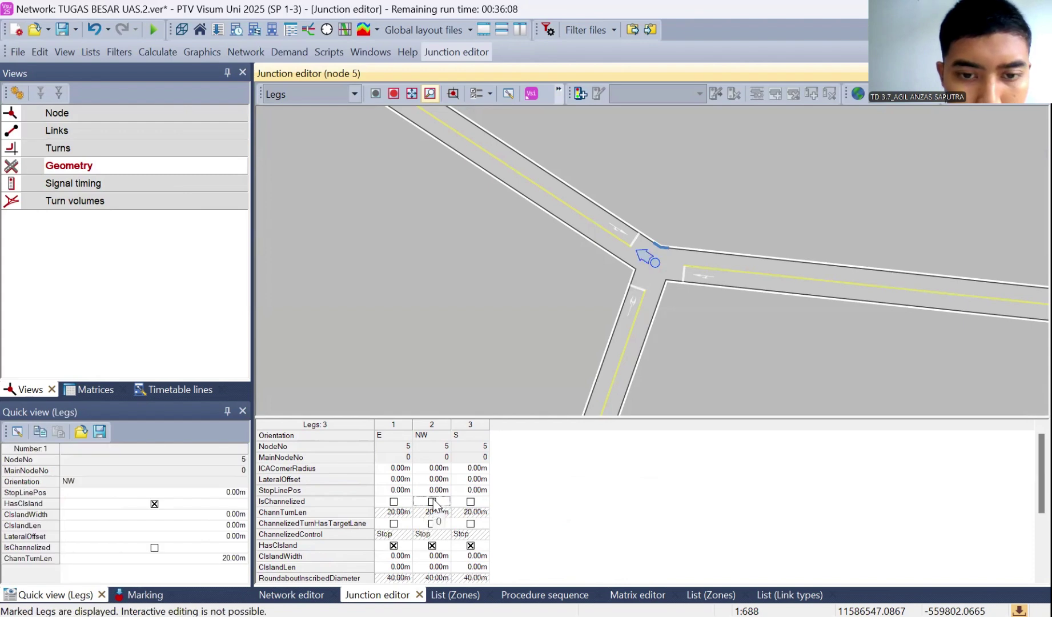
{"action": "left_click", "coordinate": [432, 502]}
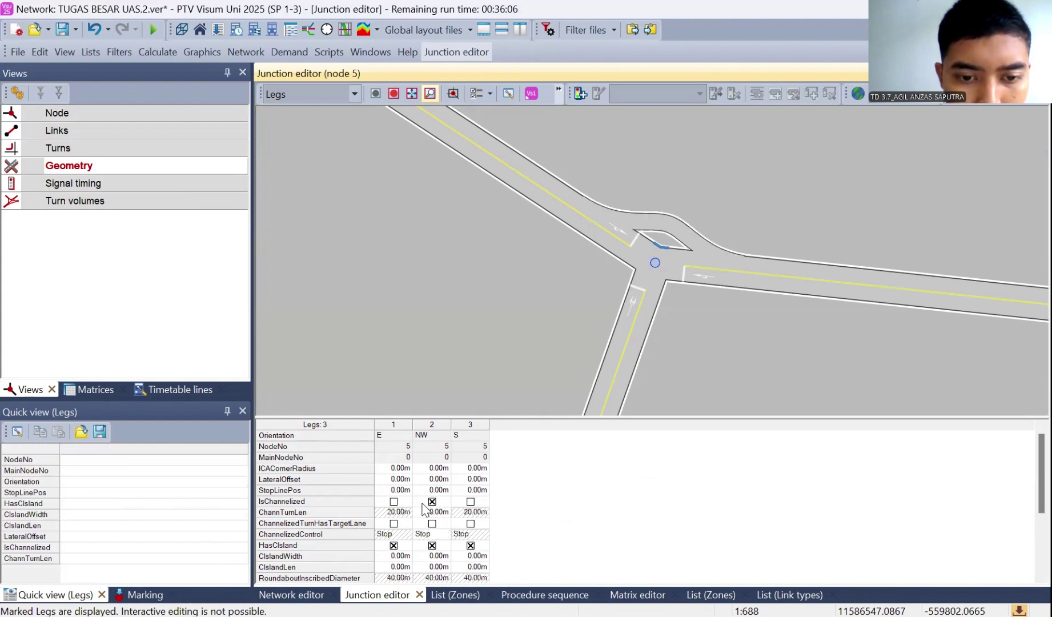
{"action": "left_click", "coordinate": [432, 501]}
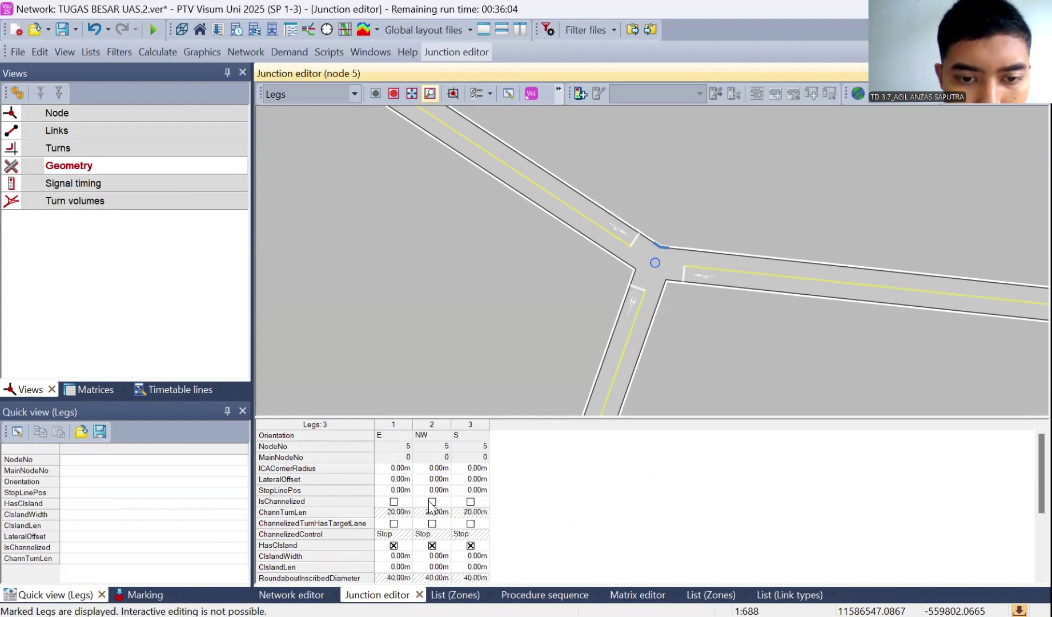
Mark the east and south legs of node 5 as channelized
{"action": "left_click", "coordinate": [394, 501]}
{"action": "left_click", "coordinate": [470, 503]}
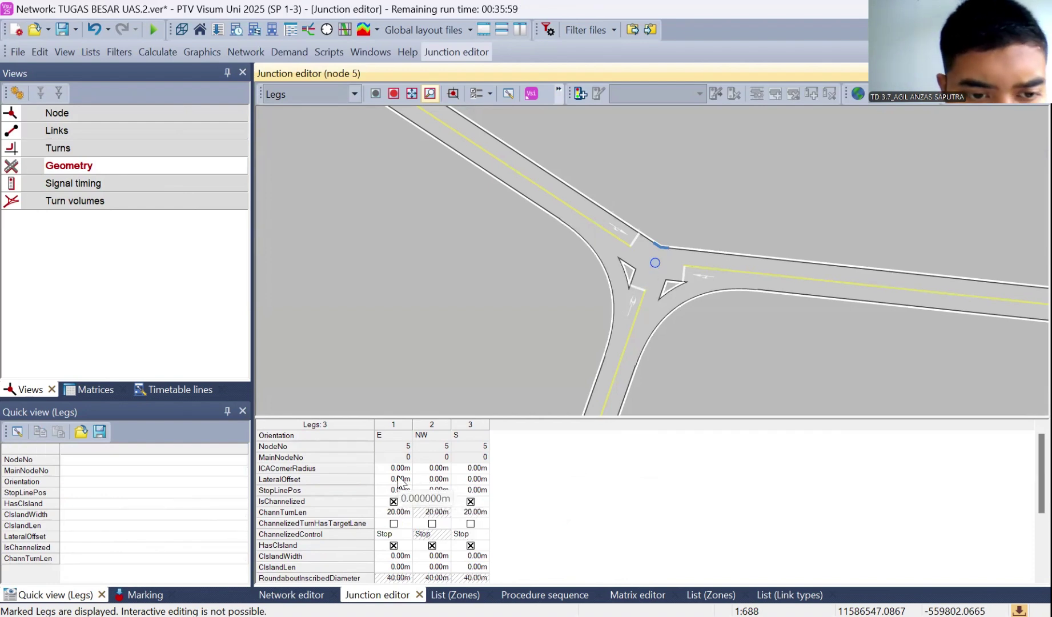
Set the ICA corner radius of the east, south and northwest legs to 3 m
{"action": "left_click", "coordinate": [400, 470]}
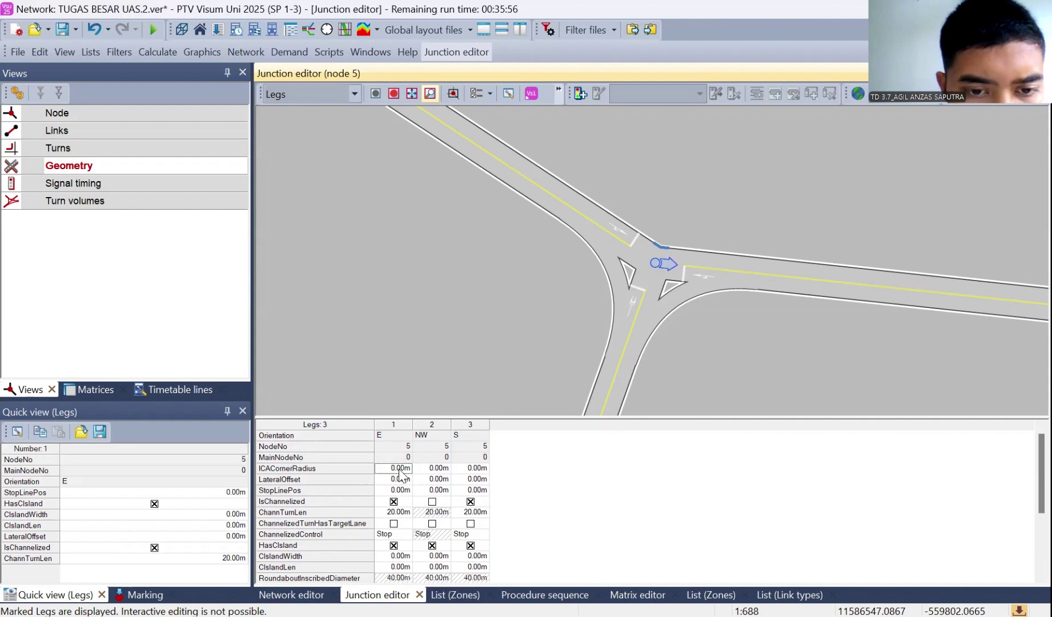
{"action": "type", "text": "3"}
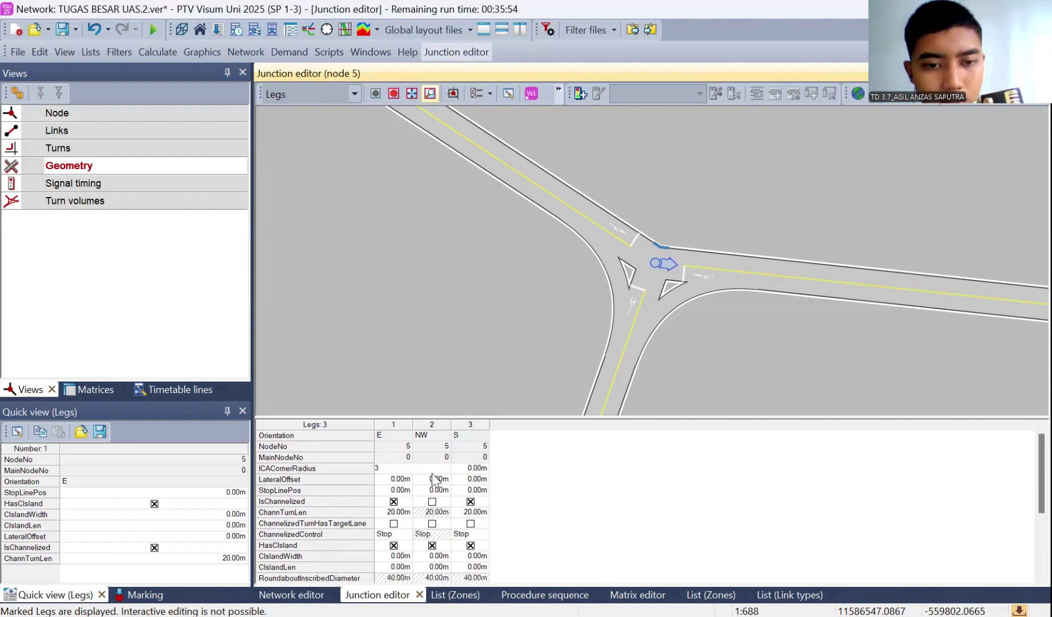
{"action": "left_click", "coordinate": [476, 469]}
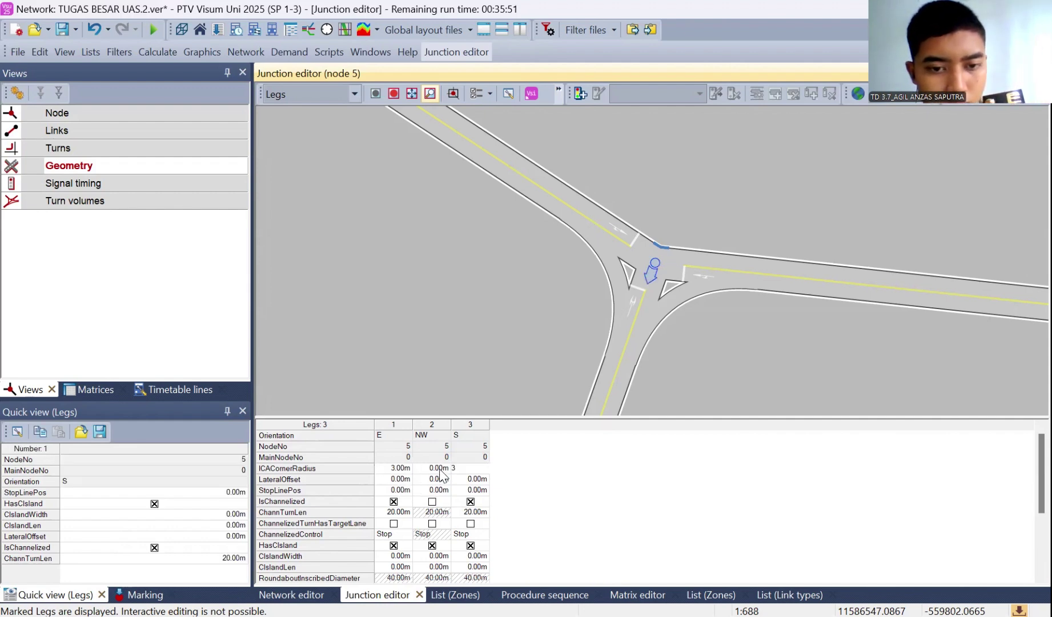
{"action": "left_click", "coordinate": [441, 470]}
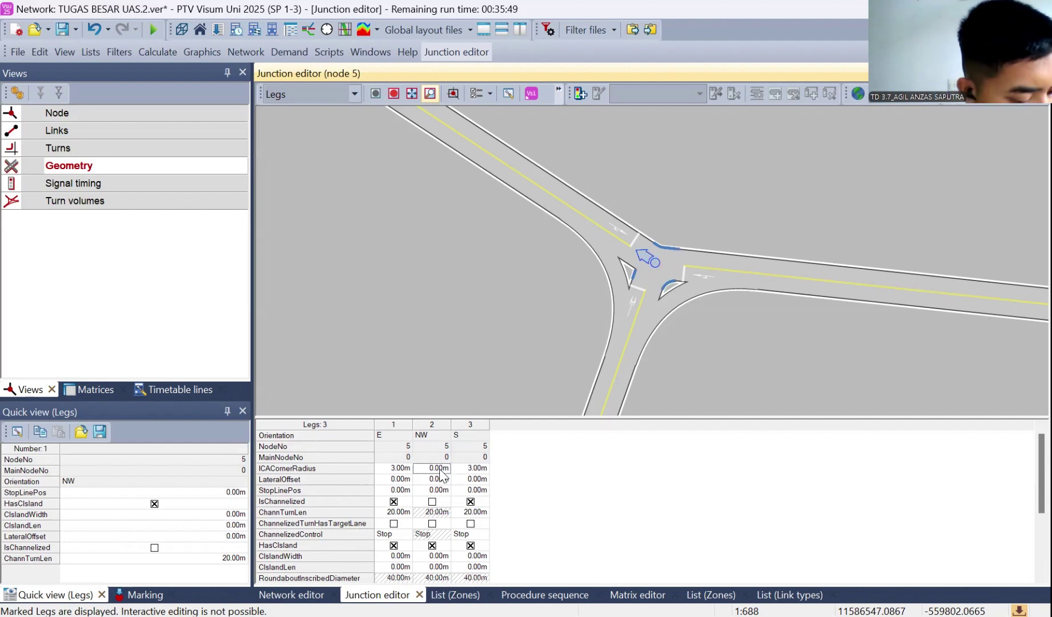
{"action": "type", "text": "3"}
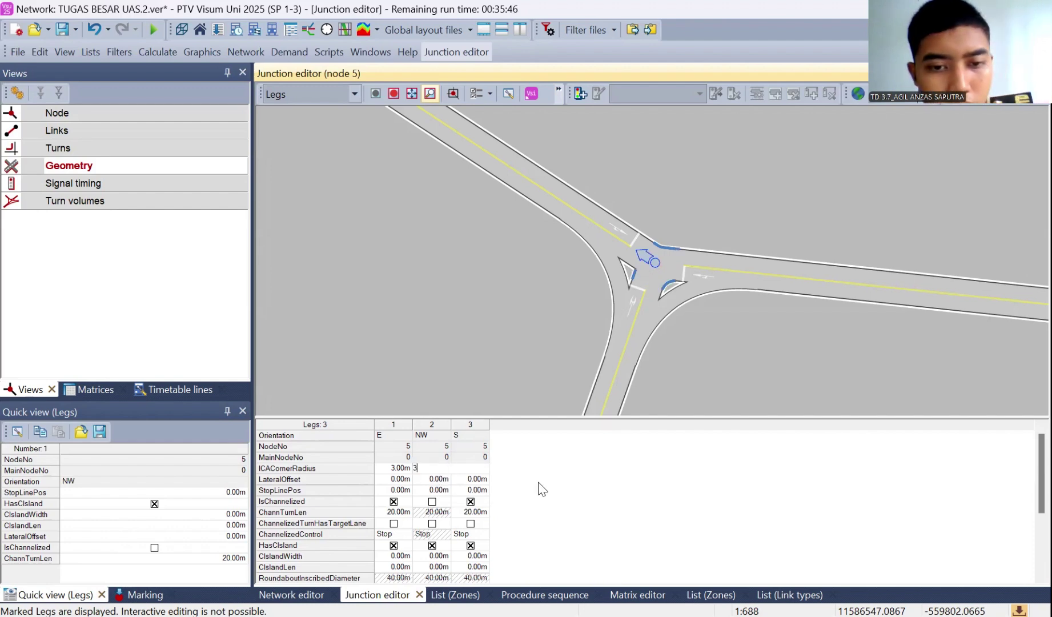
Show node 5's turns and set the PrT capacity of the three turns from the northwest (1 to 3) to 800
{"action": "left_click", "coordinate": [152, 149]}
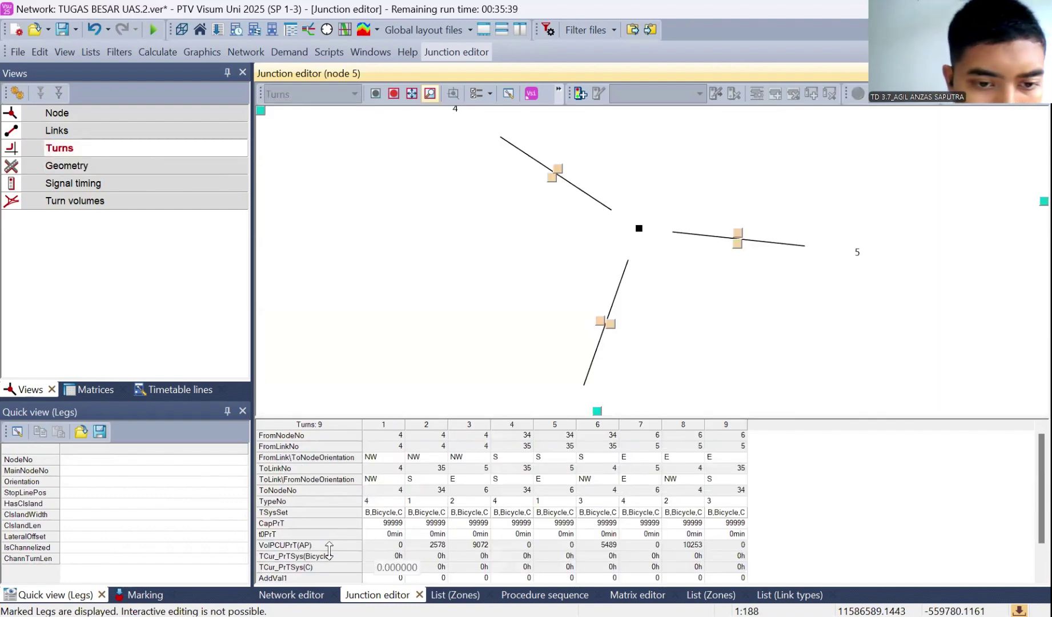
{"action": "left_click", "coordinate": [382, 522]}
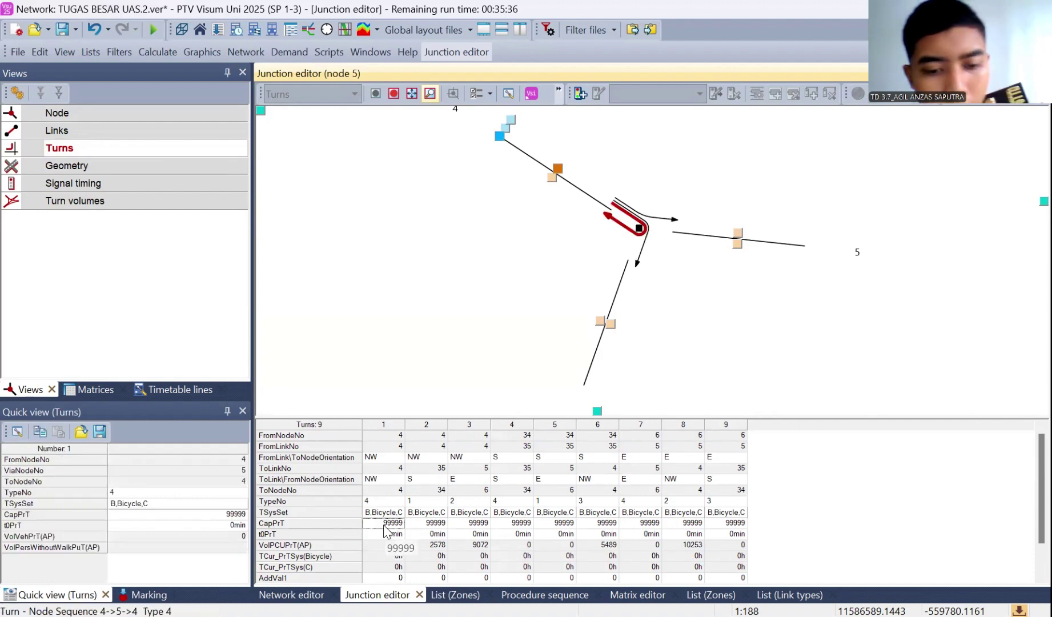
{"action": "type", "text": "800"}
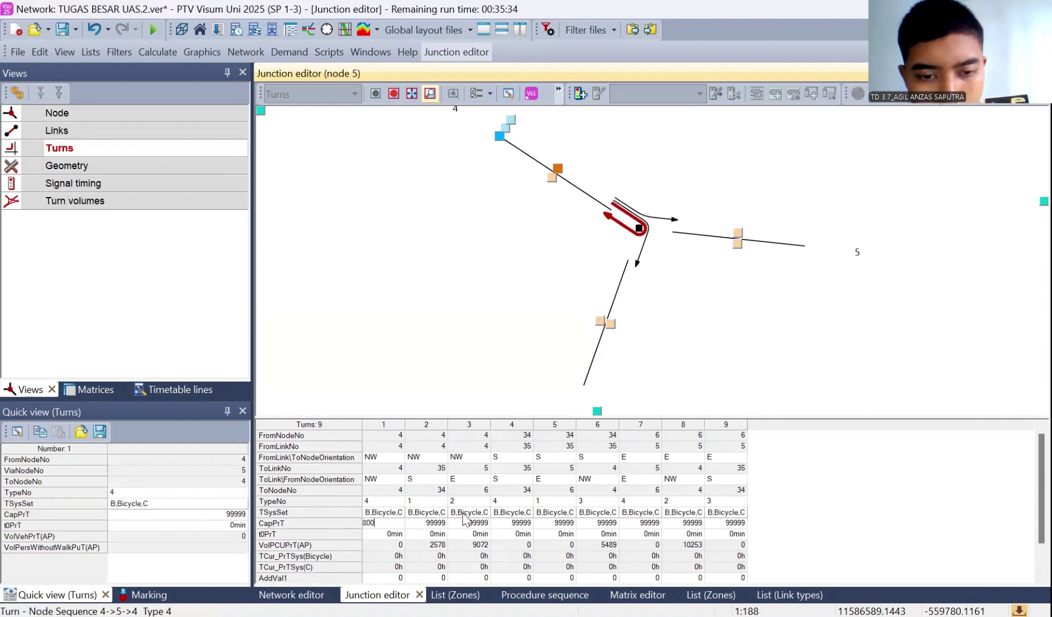
{"action": "left_click", "coordinate": [429, 522]}
{"action": "type", "text": "800"}
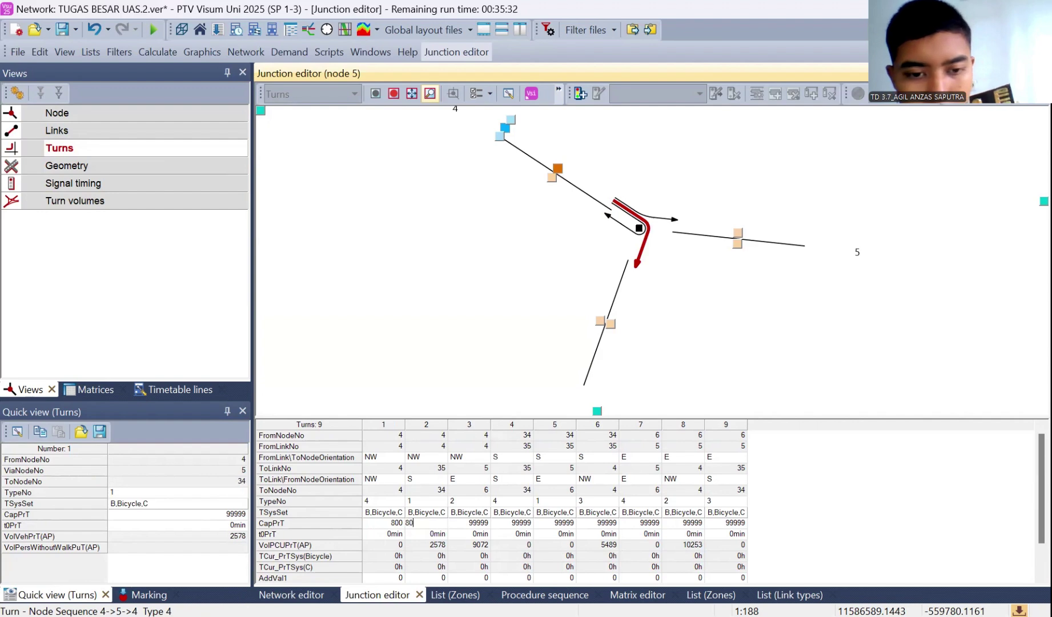
{"action": "left_click", "coordinate": [478, 523]}
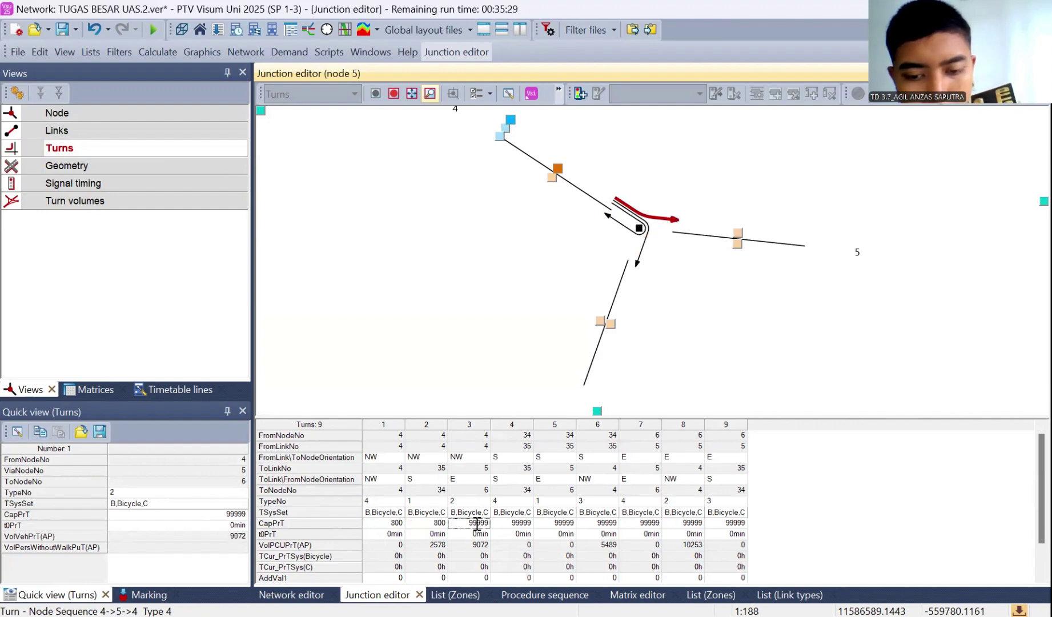
{"action": "type", "text": "800"}
Set the PrT capacity of the three turns from the south (4 to 6) to 800
{"action": "left_click", "coordinate": [529, 527]}
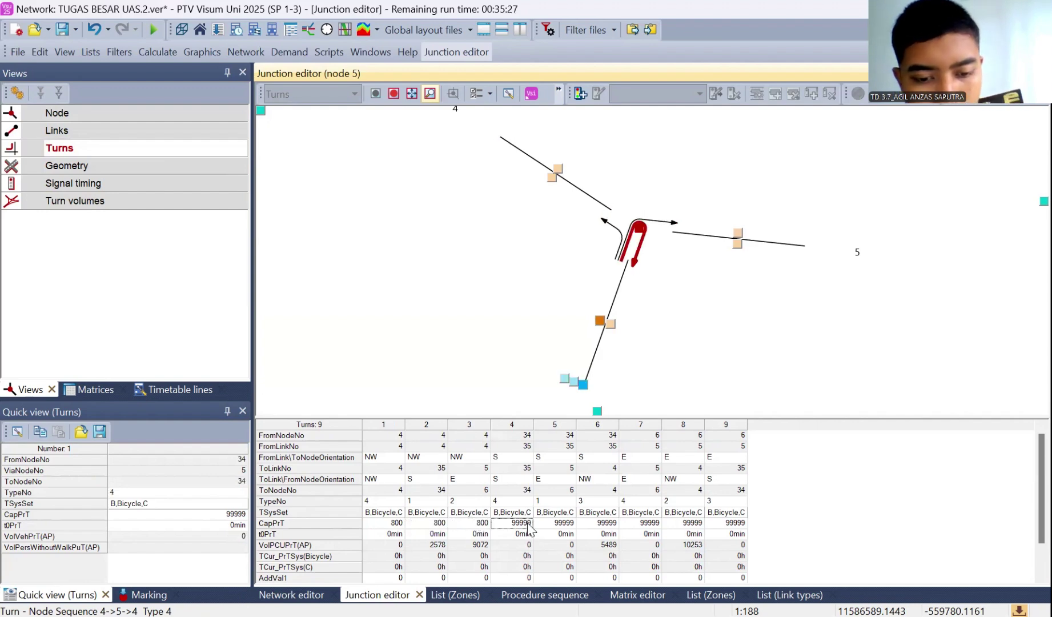
{"action": "type", "text": "800"}
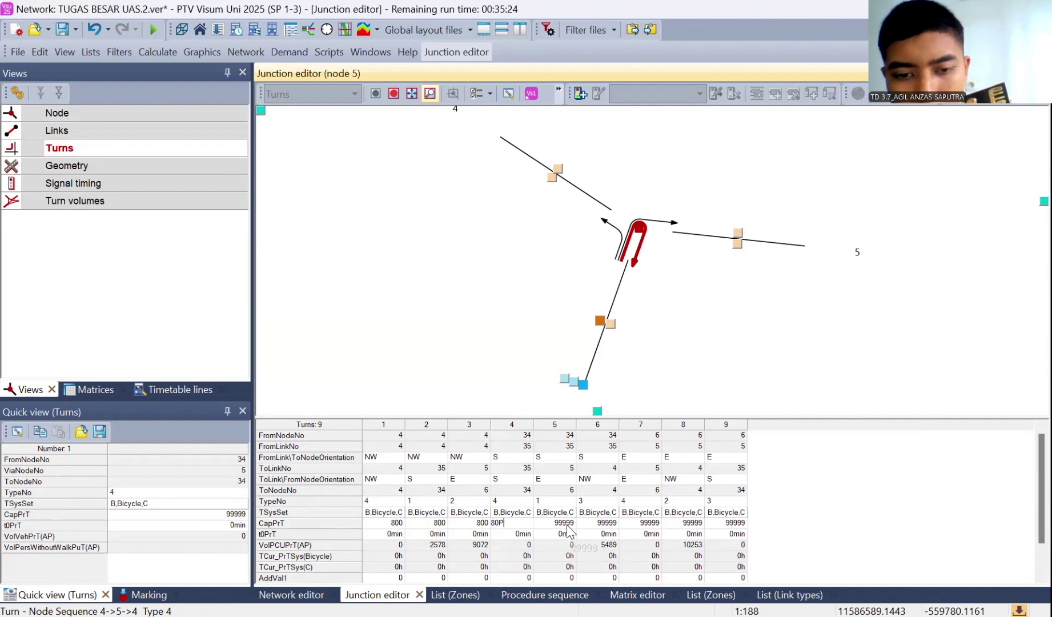
{"action": "key", "text": "BackSpace"}
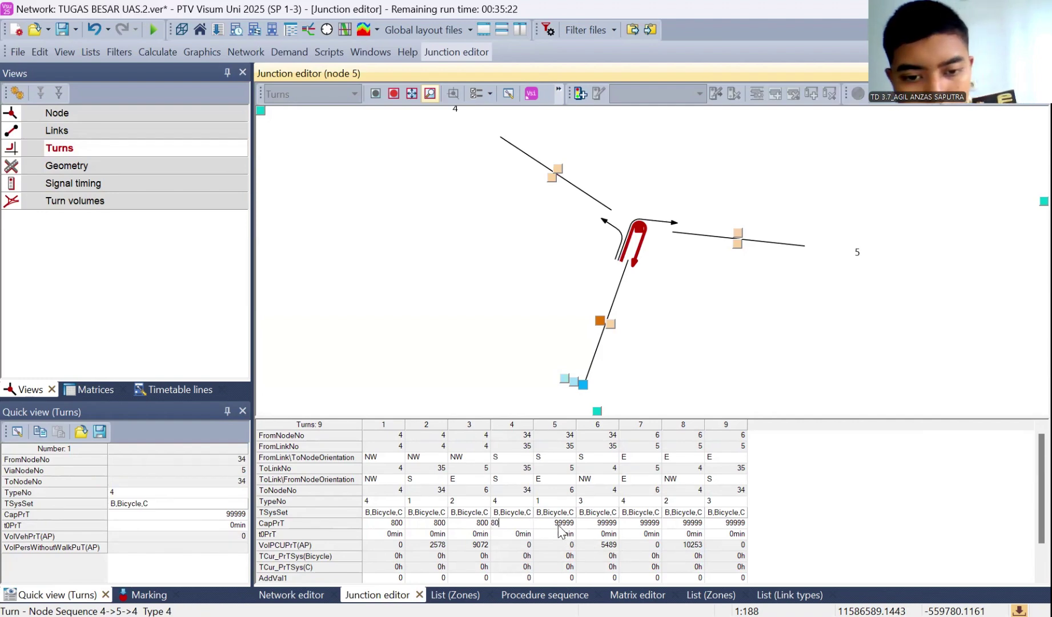
{"action": "type", "text": "0"}
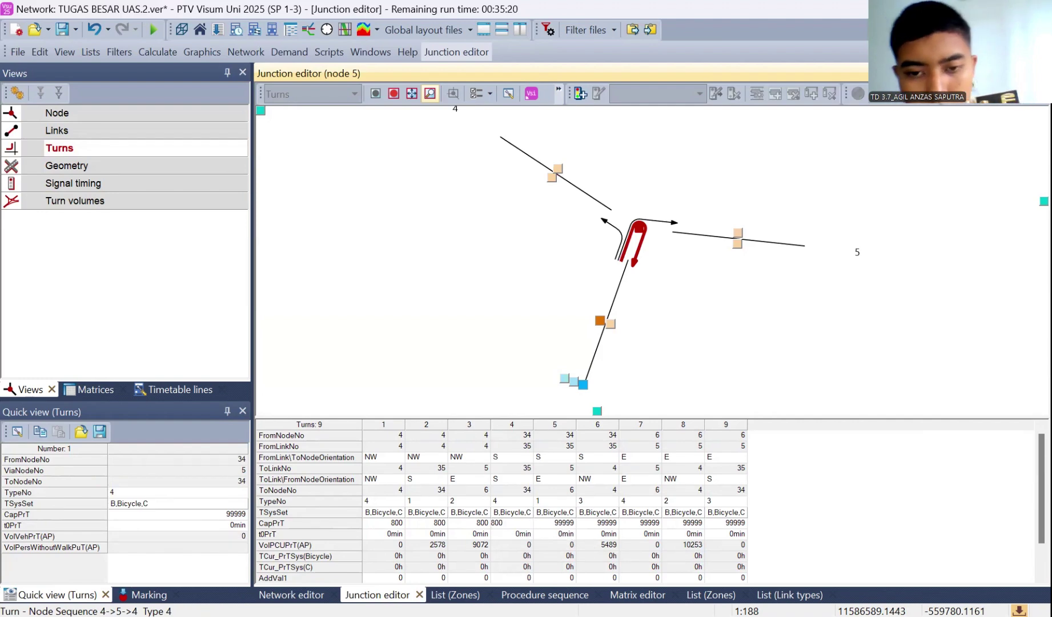
{"action": "left_click", "coordinate": [558, 527]}
{"action": "type", "text": "800"}
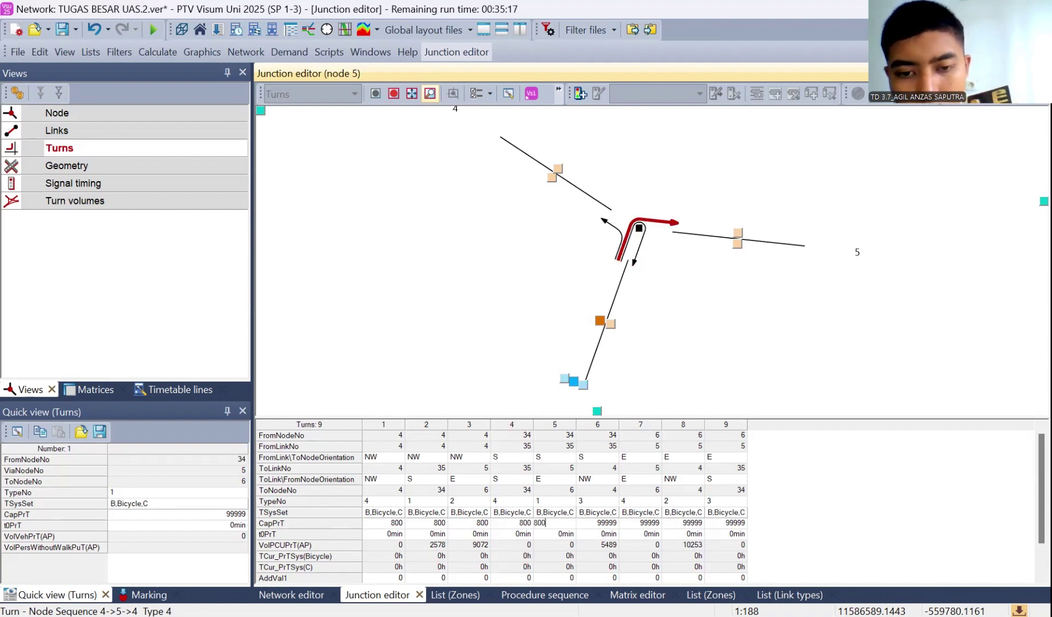
{"action": "left_click", "coordinate": [594, 524]}
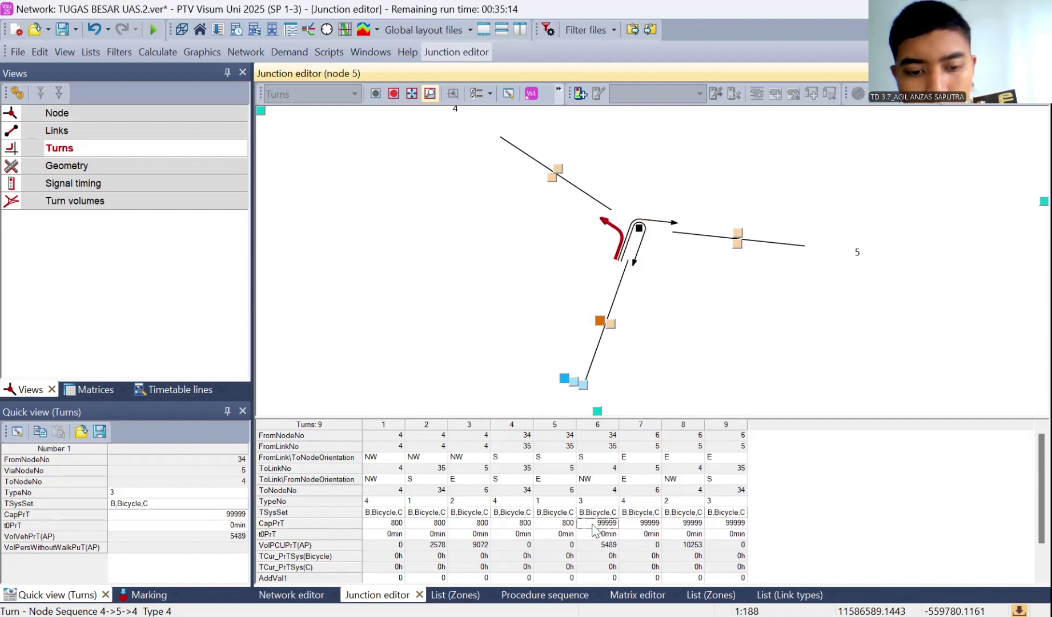
{"action": "type", "text": "800"}
Set the PrT capacity of the three turns from the east (7 to 9) to 800
{"action": "left_click", "coordinate": [651, 524]}
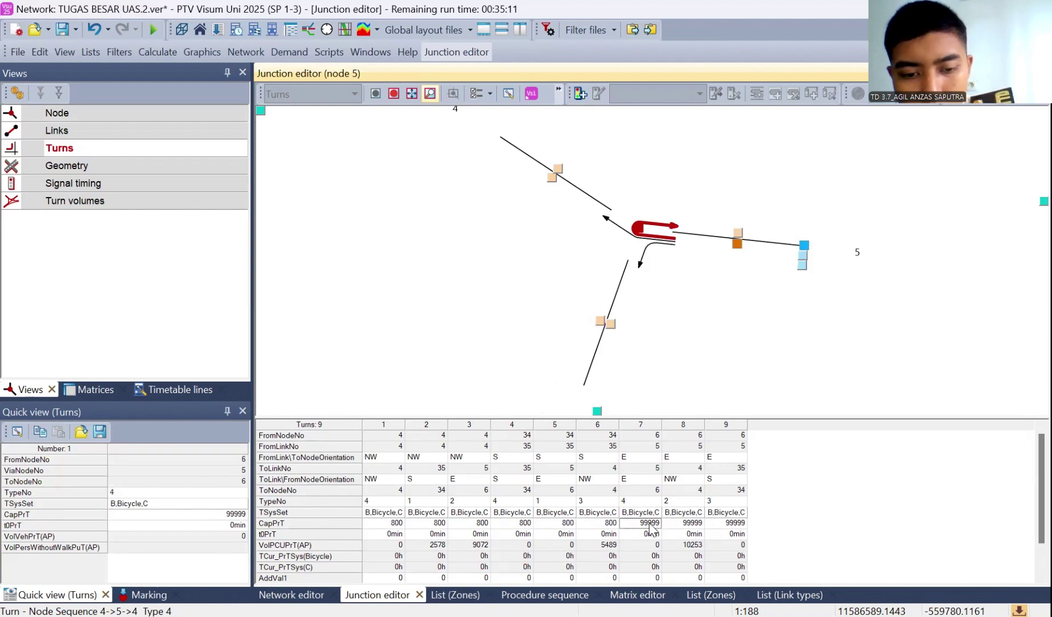
{"action": "type", "text": "800"}
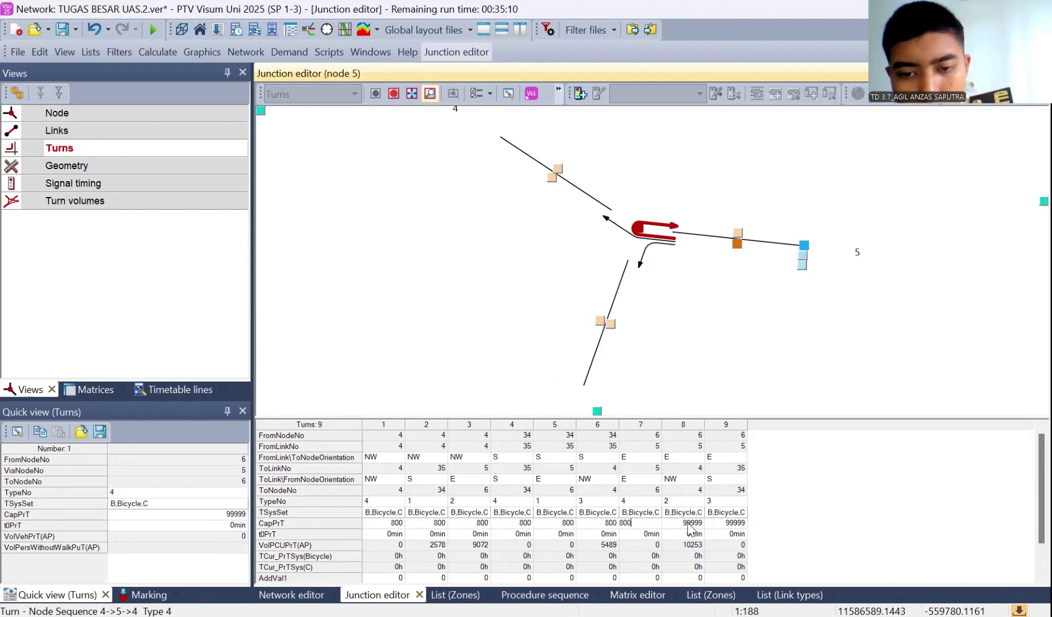
{"action": "left_click", "coordinate": [686, 524]}
{"action": "type", "text": "800"}
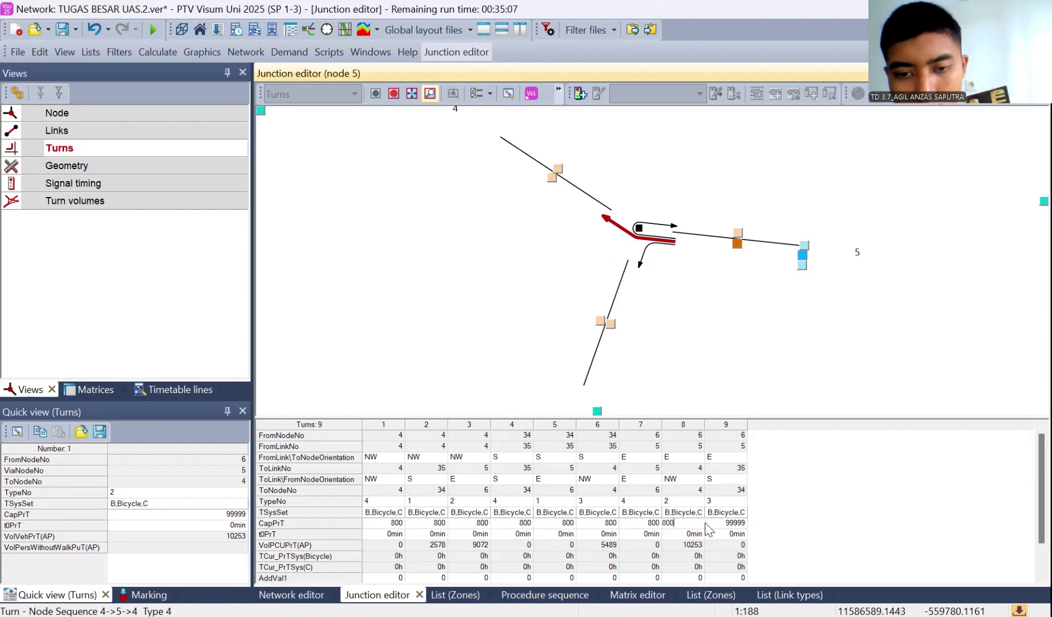
{"action": "left_click", "coordinate": [709, 524]}
{"action": "type", "text": "800"}
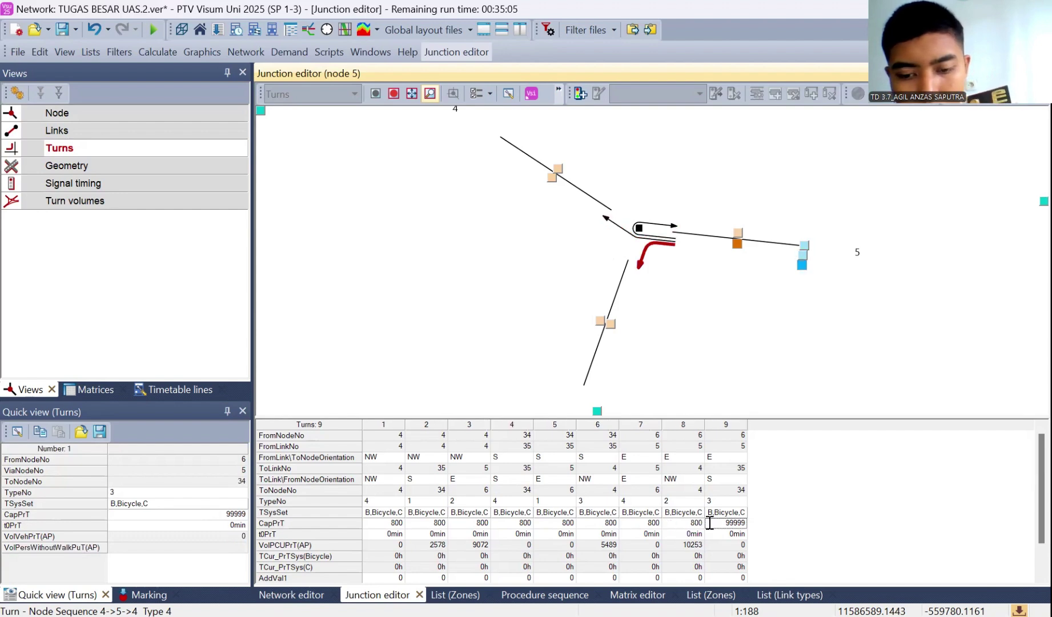
{"action": "left_click", "coordinate": [785, 524]}
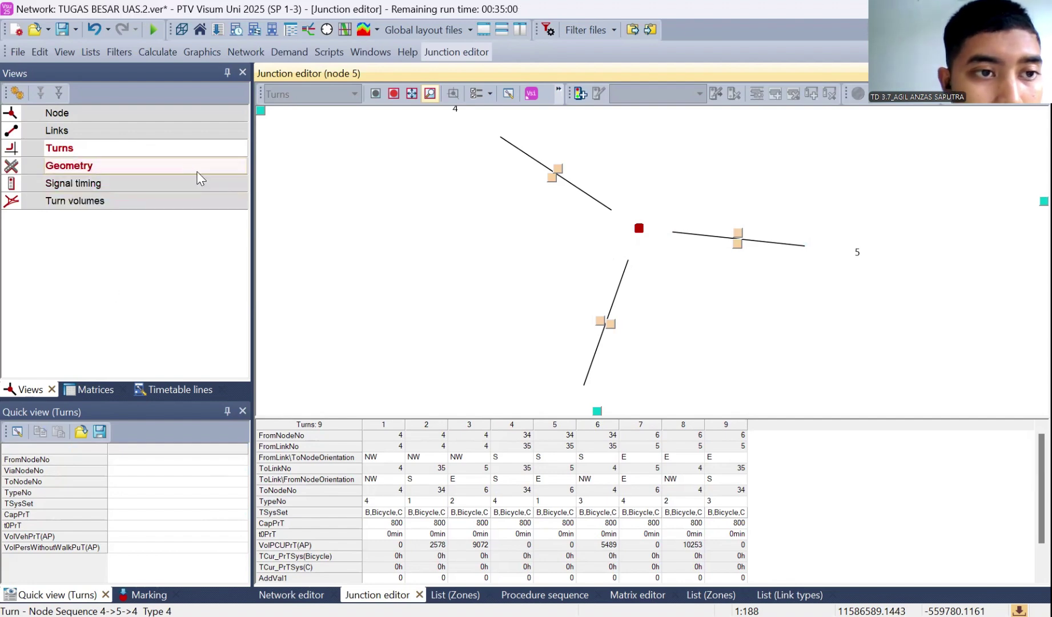
Show node 5's geometry and add a lane to the east leg's approach on link 5
{"action": "left_click", "coordinate": [189, 165]}
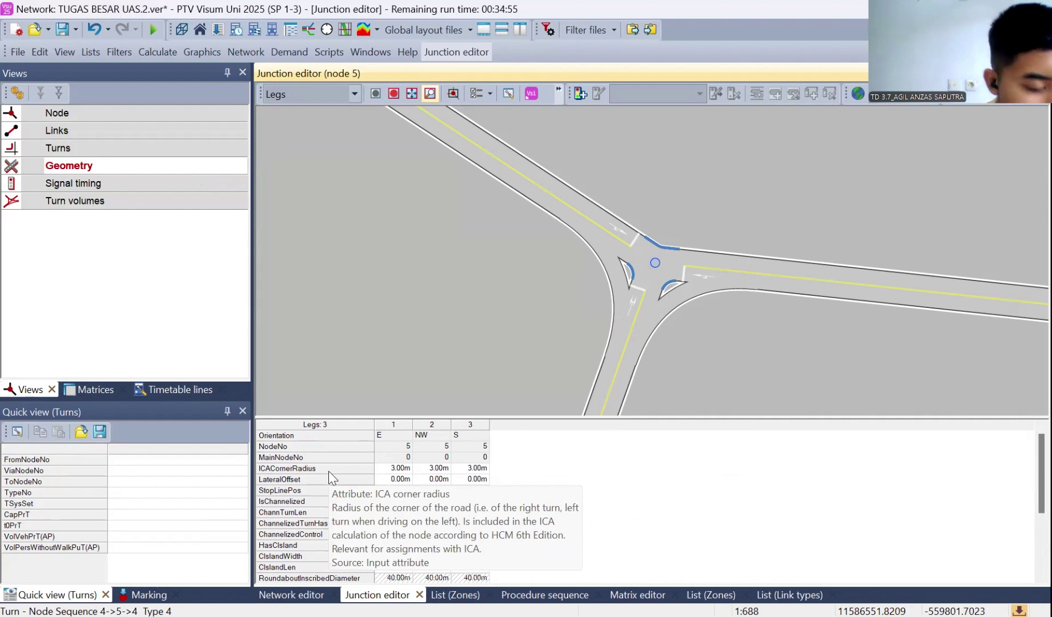
{"action": "left_click", "coordinate": [156, 180]}
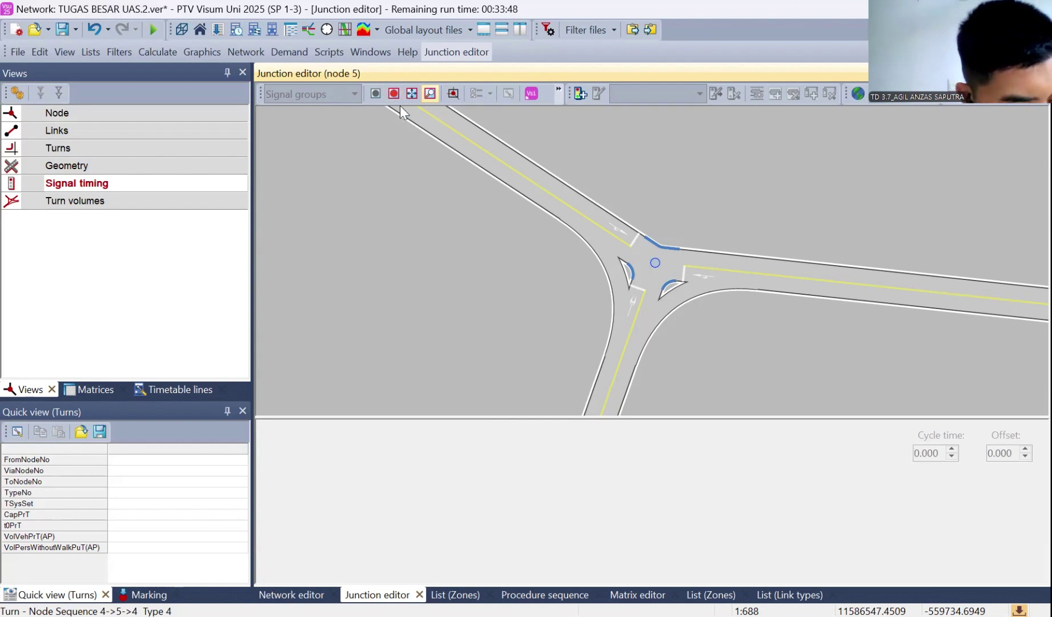
{"action": "left_click", "coordinate": [211, 172]}
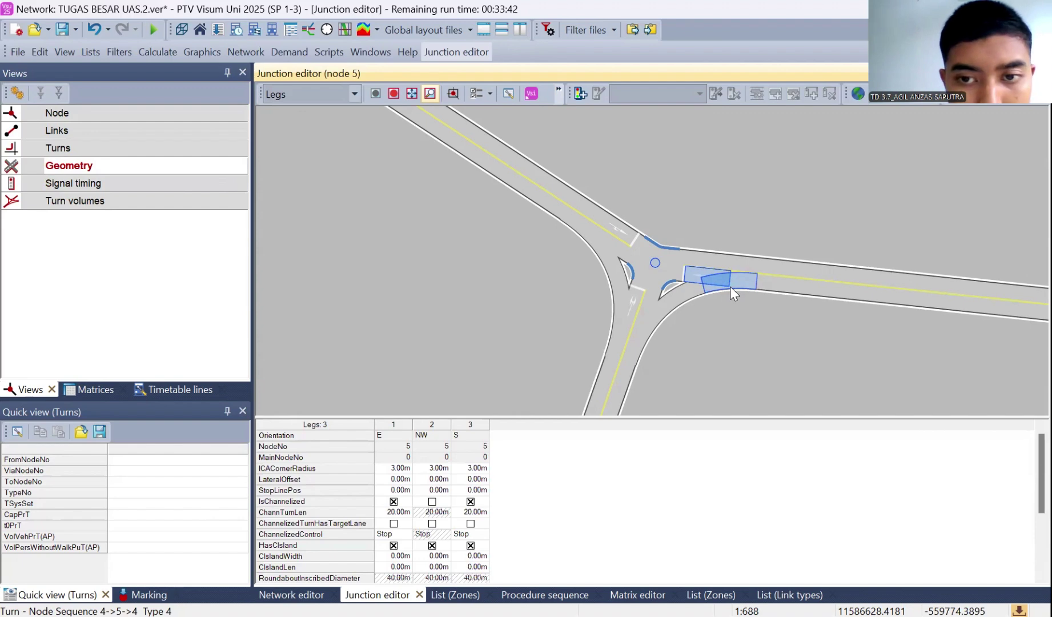
{"action": "right_click", "coordinate": [730, 286]}
{"action": "left_click", "coordinate": [744, 316]}
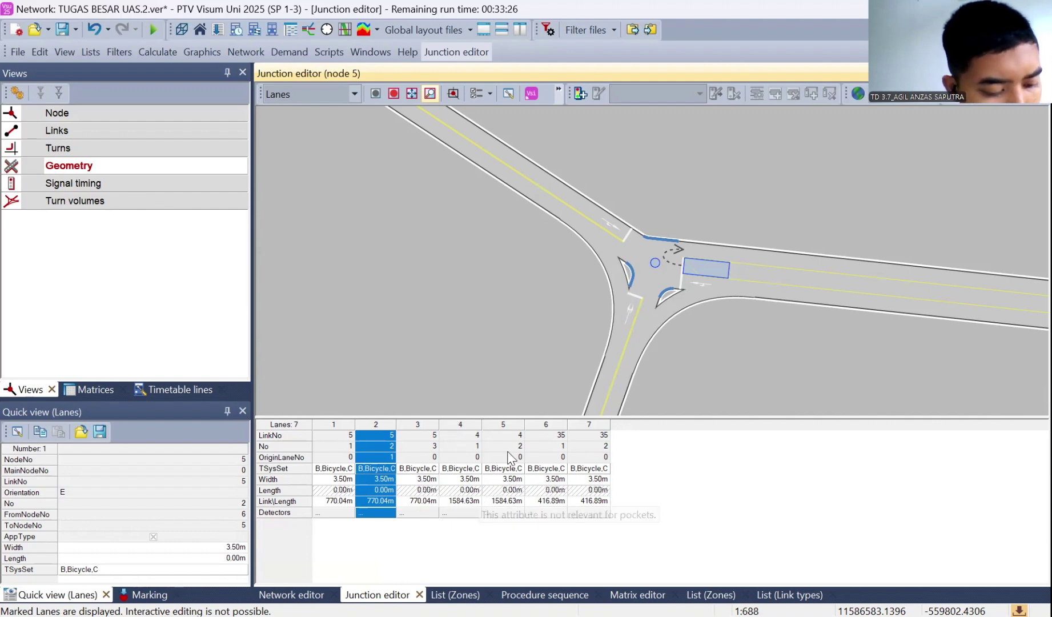
Return to the network editor, make nodes the active object type and open node 18 in the junction editor
{"action": "left_click", "coordinate": [146, 200]}
{"action": "left_click", "coordinate": [164, 187]}
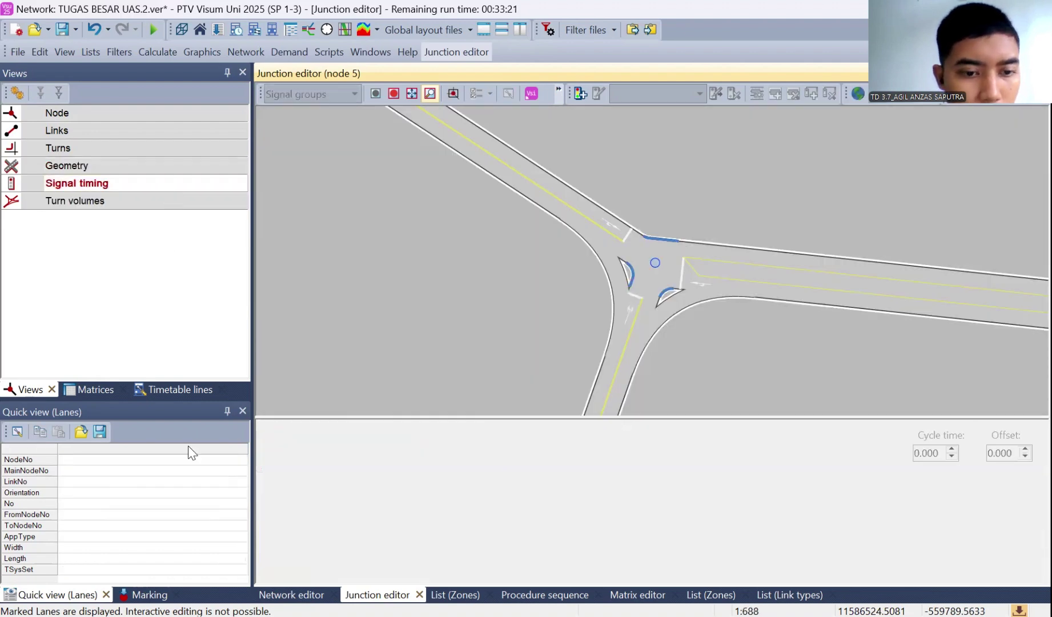
{"action": "left_click", "coordinate": [293, 595]}
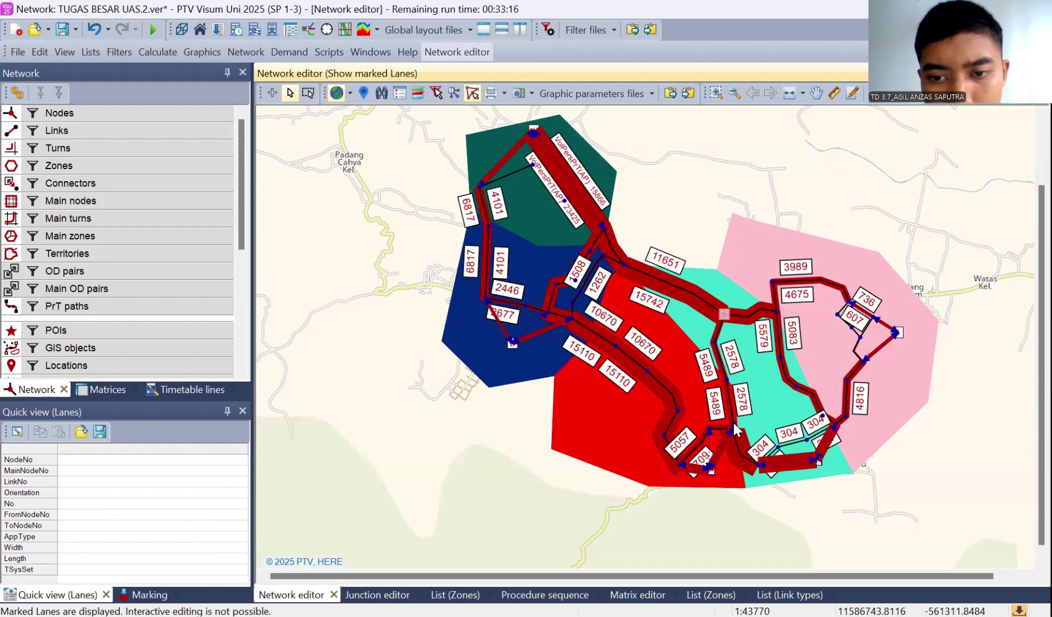
{"action": "left_click", "coordinate": [60, 113]}
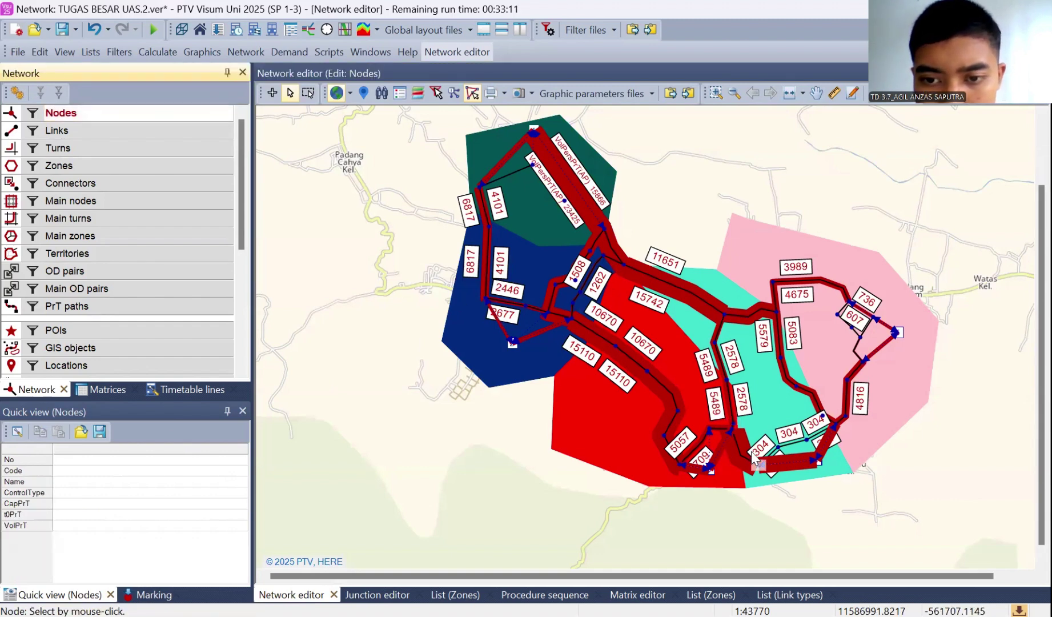
{"action": "double_click", "coordinate": [730, 428]}
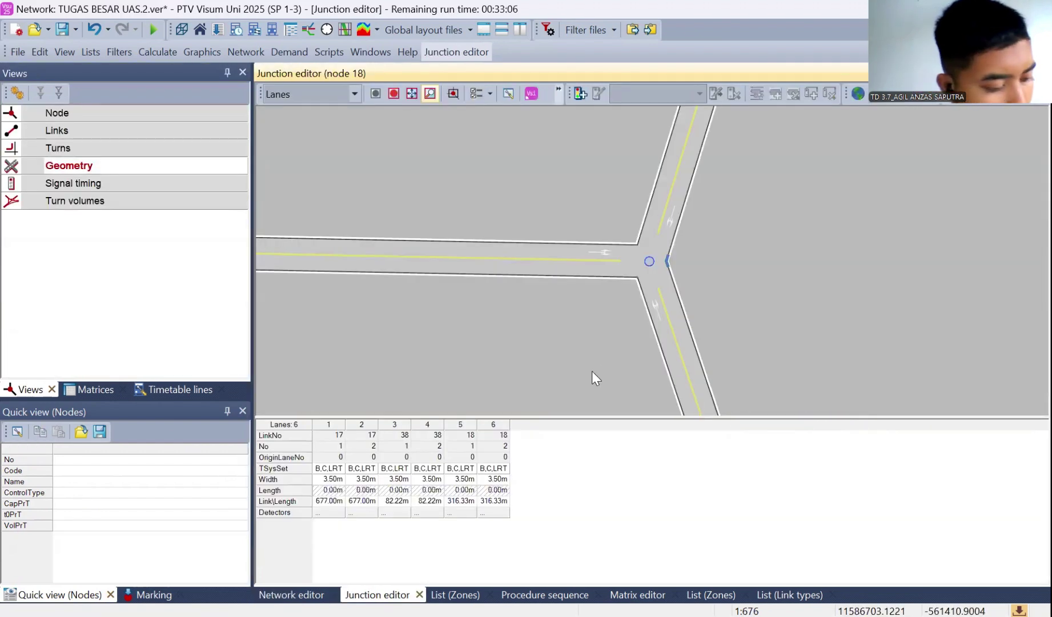
Show node 18's node attributes and set its control type to Two-way stop
{"action": "left_click", "coordinate": [216, 494]}
{"action": "left_click", "coordinate": [129, 115]}
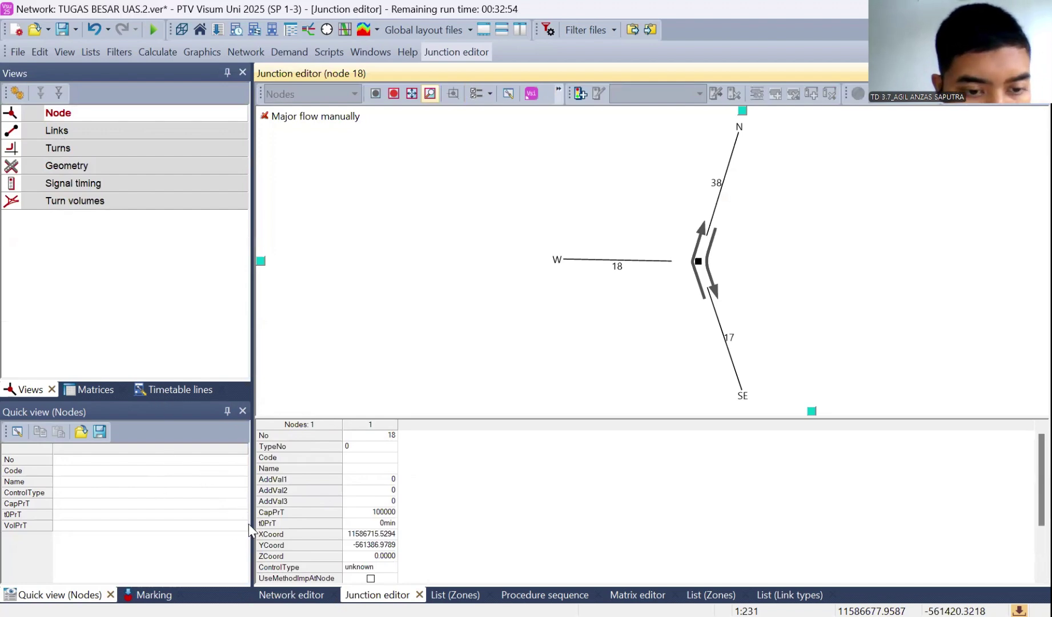
{"action": "left_click", "coordinate": [388, 567]}
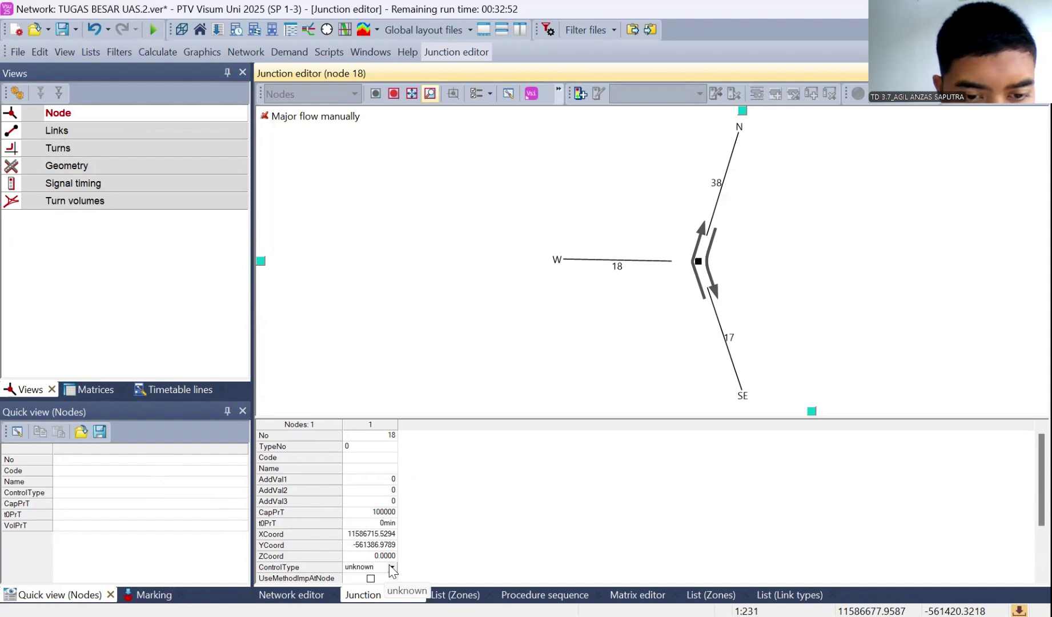
{"action": "left_click", "coordinate": [392, 567]}
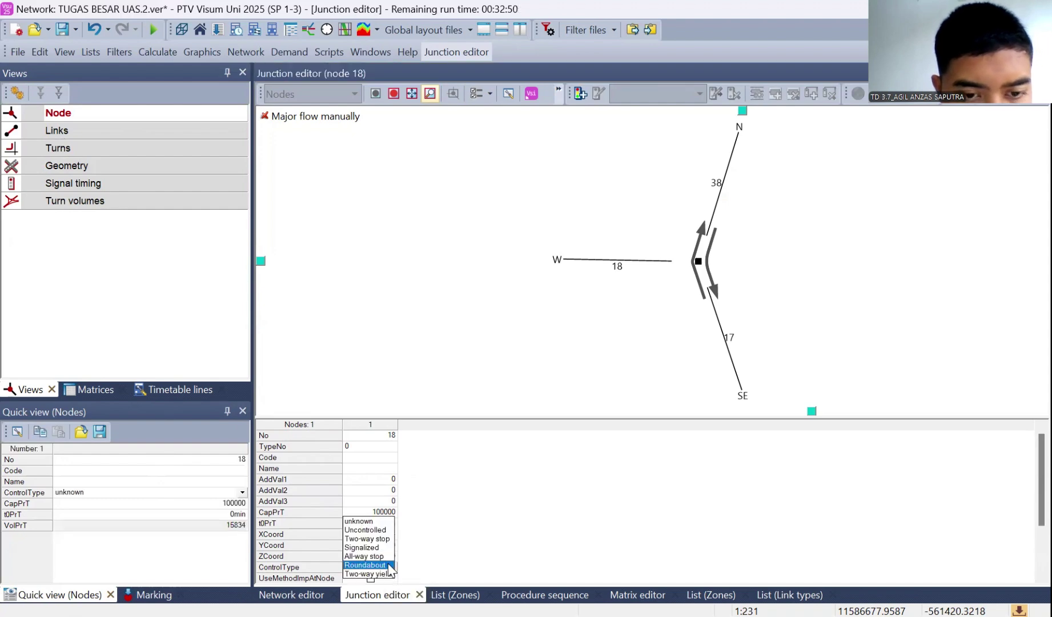
{"action": "left_click", "coordinate": [368, 540]}
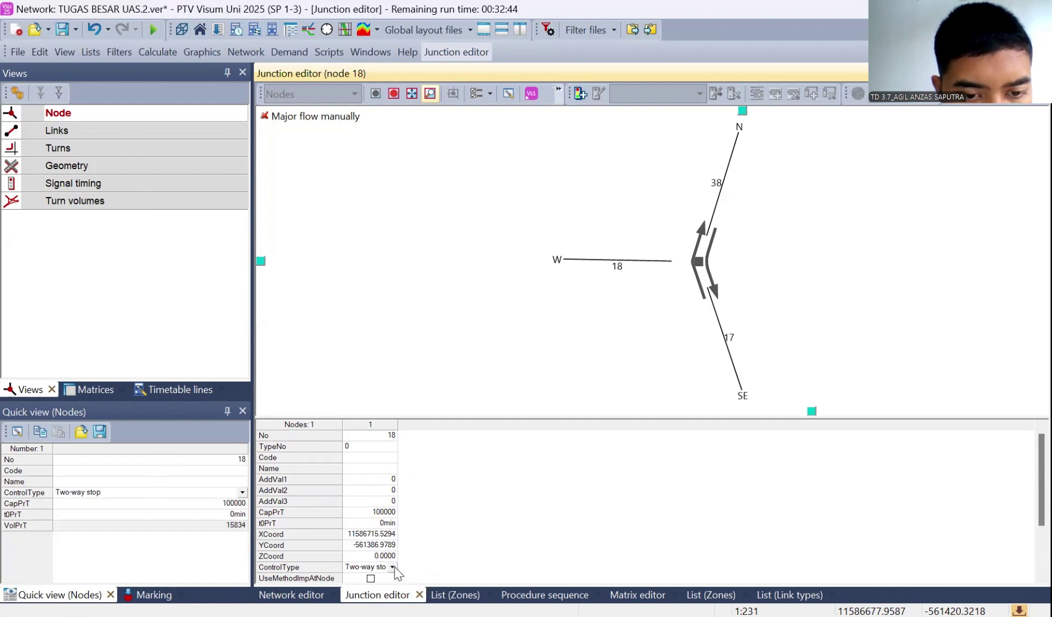
Switch node 18's control type to Roundabout and back to Two-way stop
{"action": "left_click", "coordinate": [393, 567]}
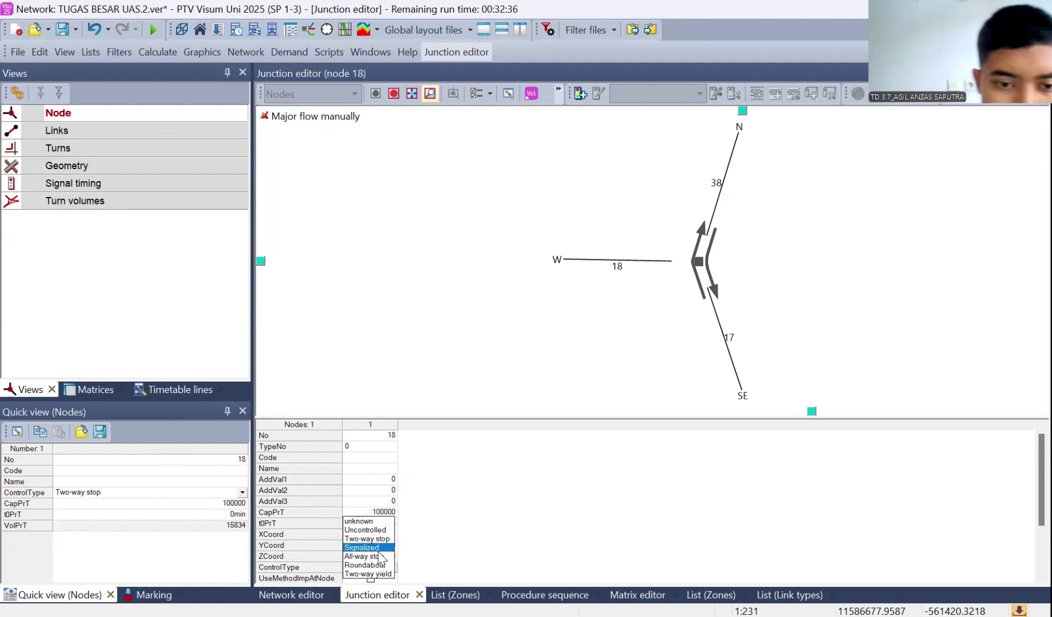
{"action": "left_click", "coordinate": [380, 564]}
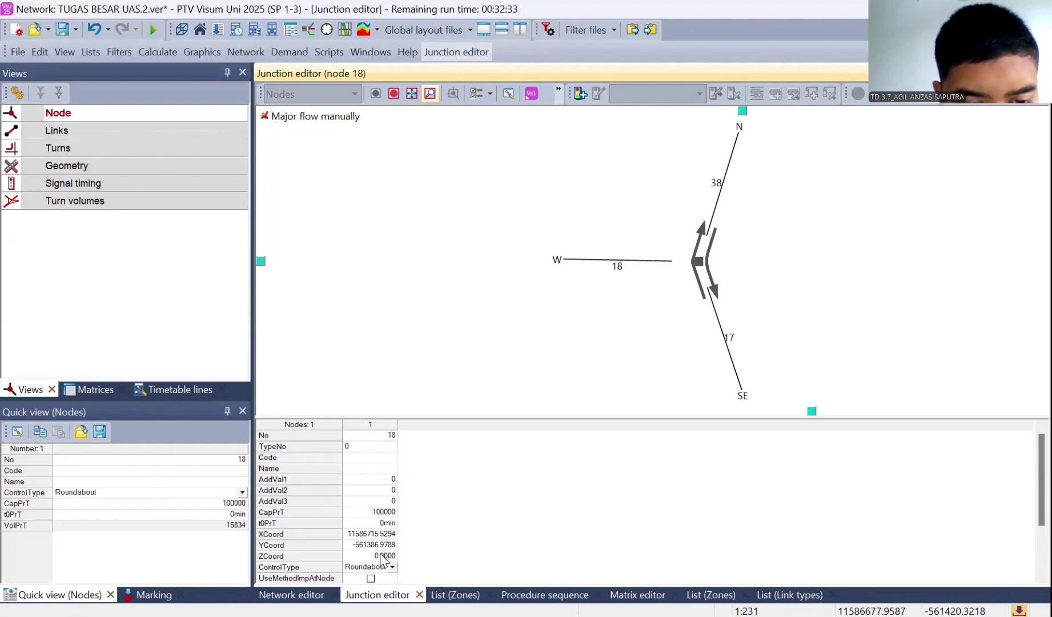
{"action": "left_click", "coordinate": [382, 560]}
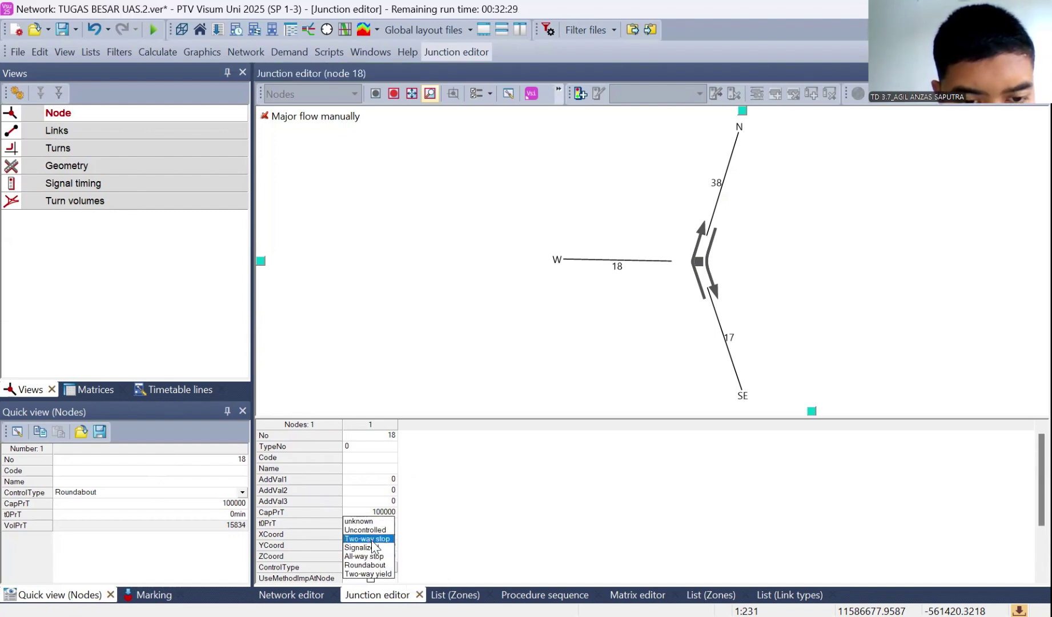
{"action": "left_click", "coordinate": [373, 540]}
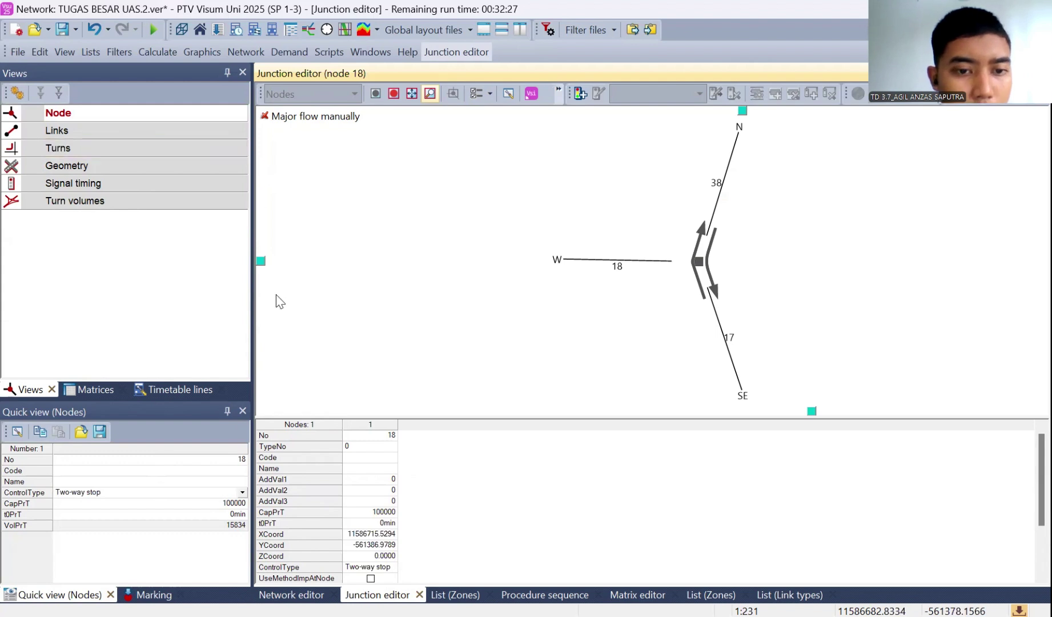
Enter TWO WAY STOP as node 18's code and SIMP 5 as its name
{"action": "left_click", "coordinate": [355, 459]}
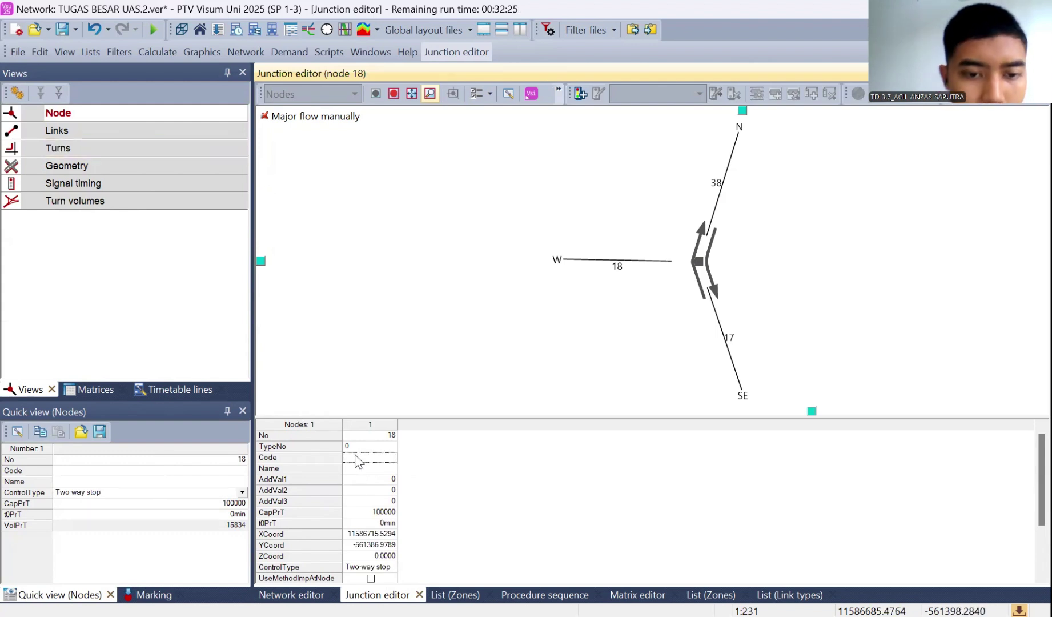
{"action": "type", "text": "TWO"}
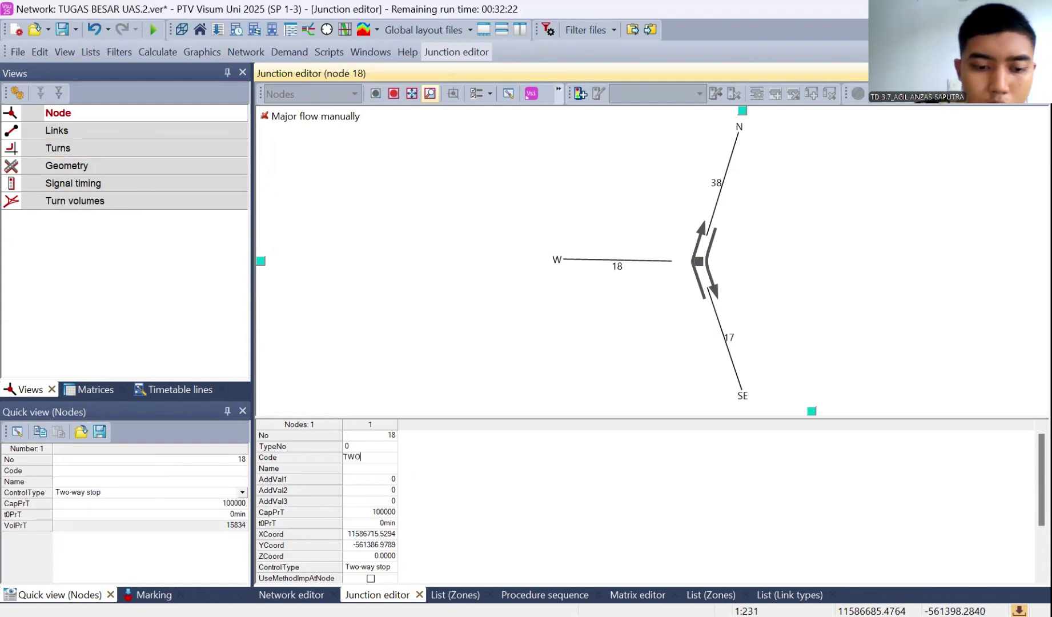
{"action": "type", "text": " WAY "}
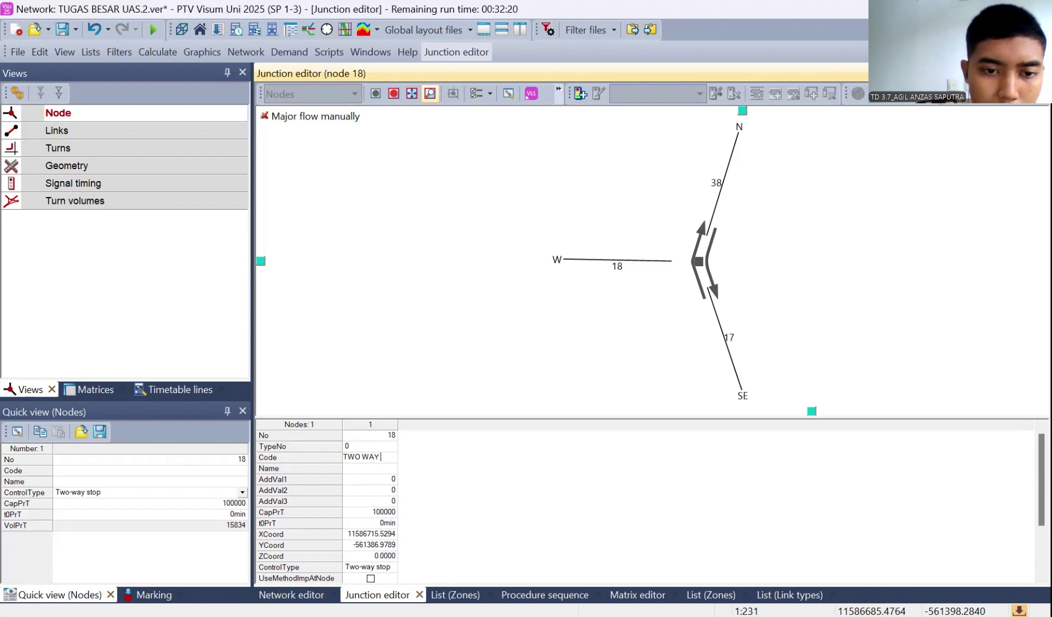
{"action": "type", "text": "STOP"}
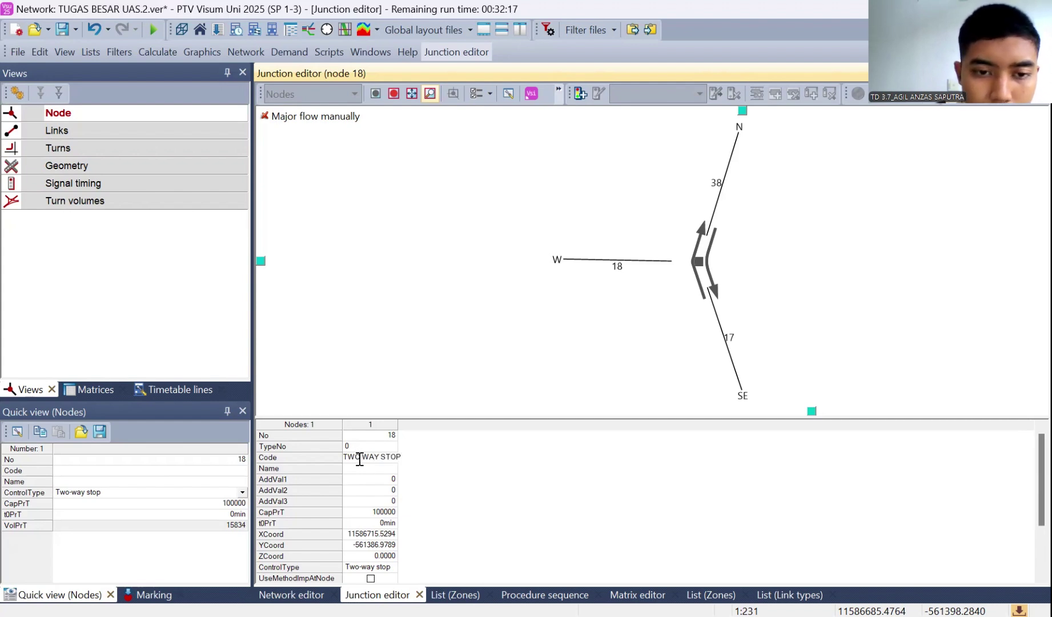
{"action": "left_click", "coordinate": [379, 468]}
{"action": "type", "text": "SIM"}
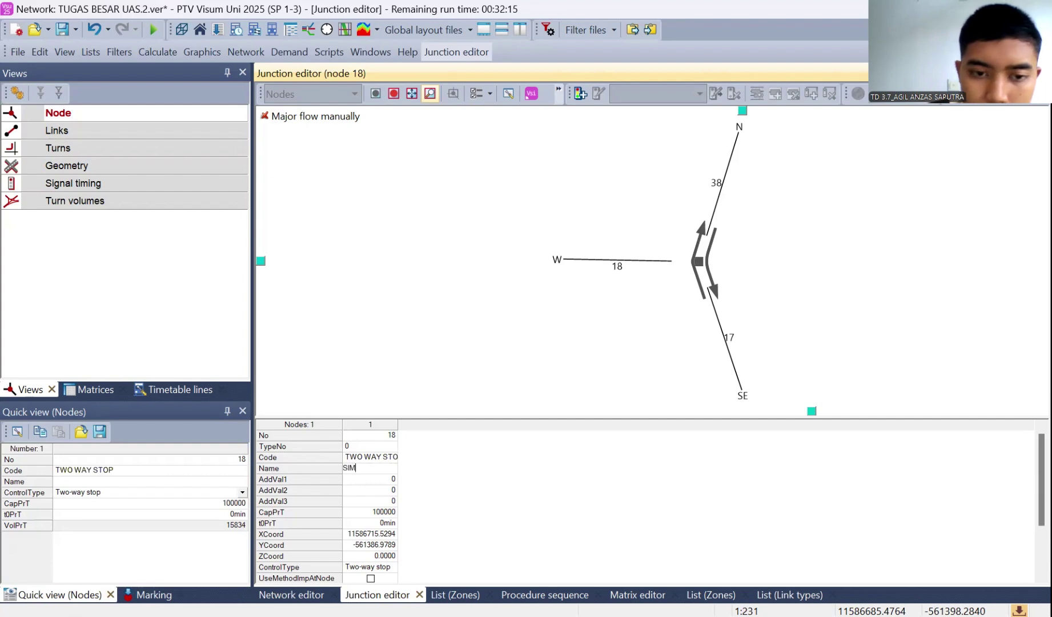
{"action": "type", "text": "P 5"}
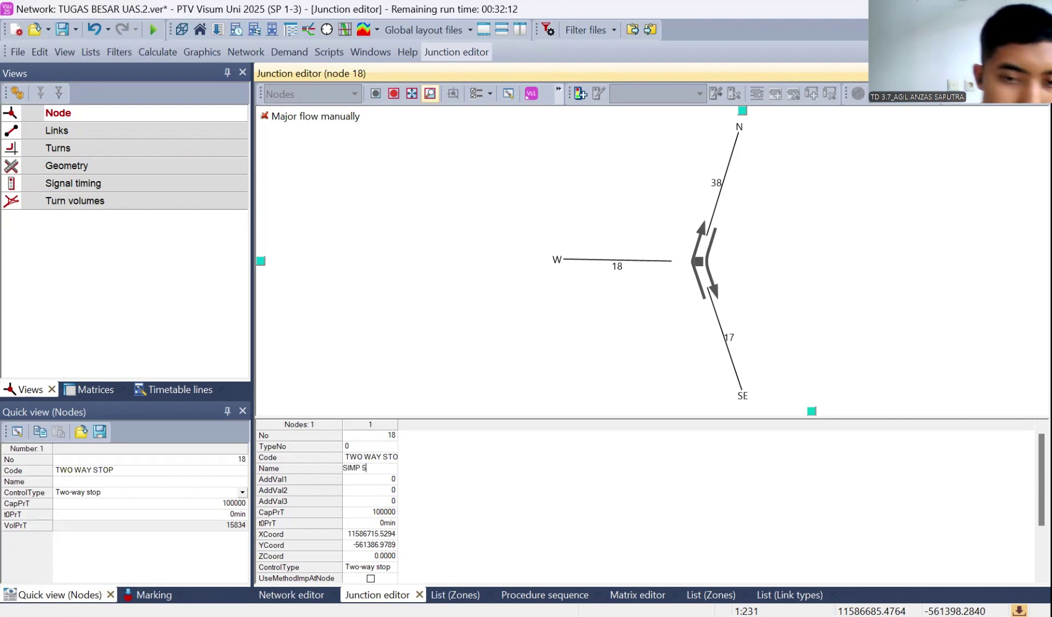
{"action": "left_click", "coordinate": [351, 491]}
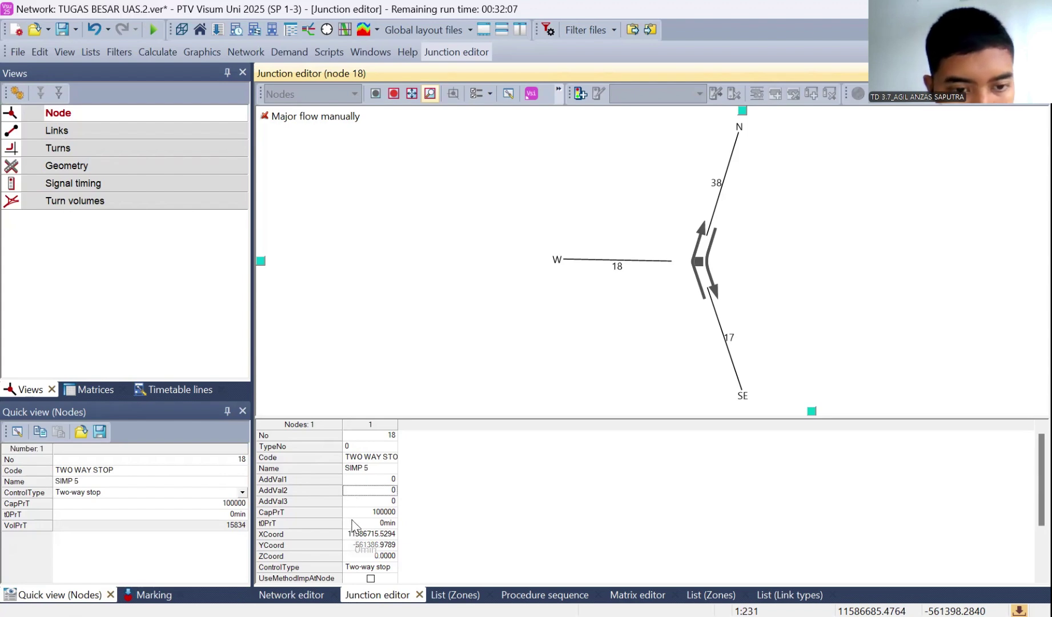
{"action": "left_click", "coordinate": [365, 512]}
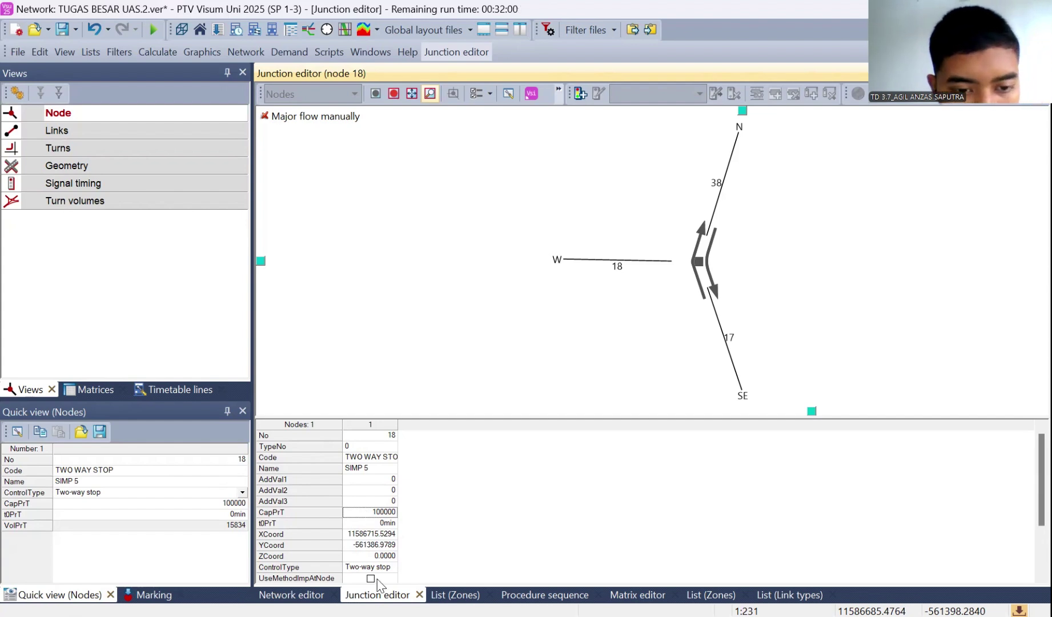
{"action": "scroll", "coordinate": [358, 487], "scroll_direction": "down", "scroll_amount": 2}
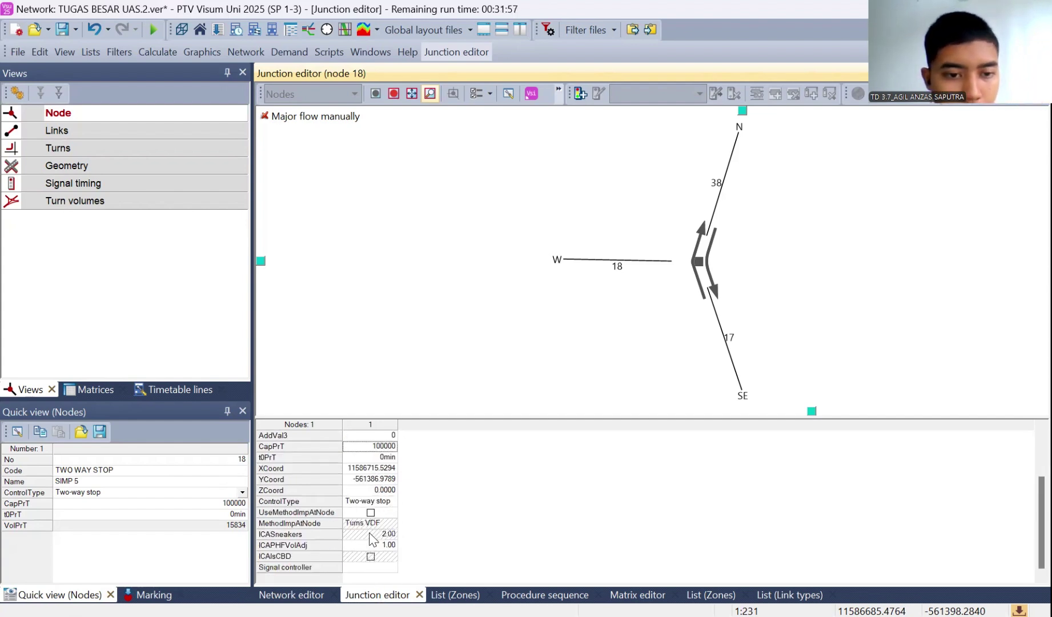
{"action": "scroll", "coordinate": [366, 502], "scroll_direction": "up", "scroll_amount": 2}
Show node 18's links and name link 38 JL. BARIAH toward node 36 and JL.A.KARIM in the opposite direction
{"action": "left_click", "coordinate": [159, 136]}
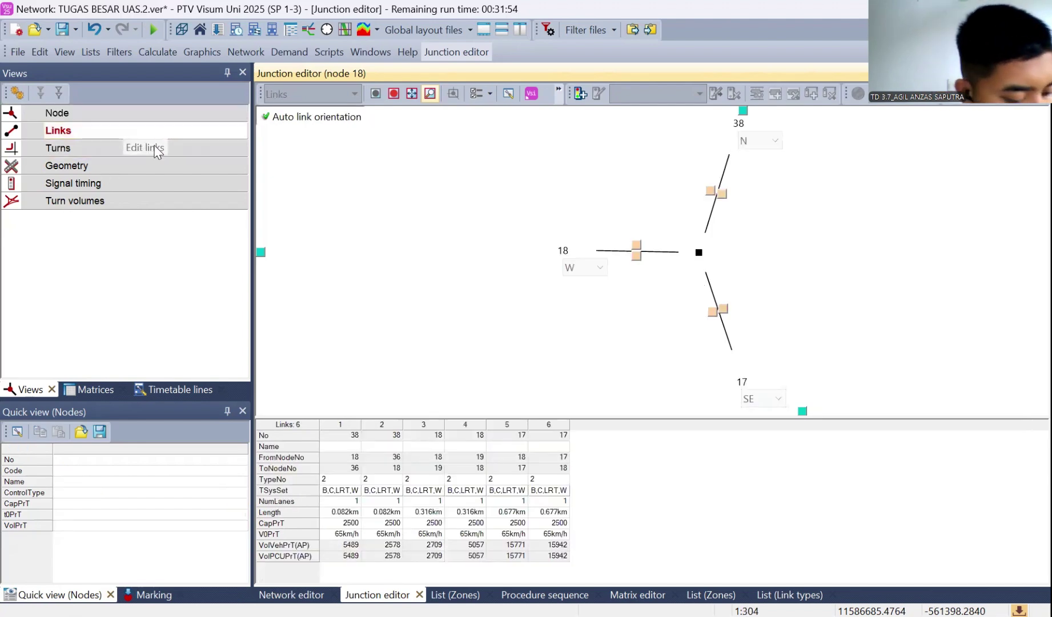
{"action": "left_click", "coordinate": [349, 448]}
{"action": "type", "text": "JL"}
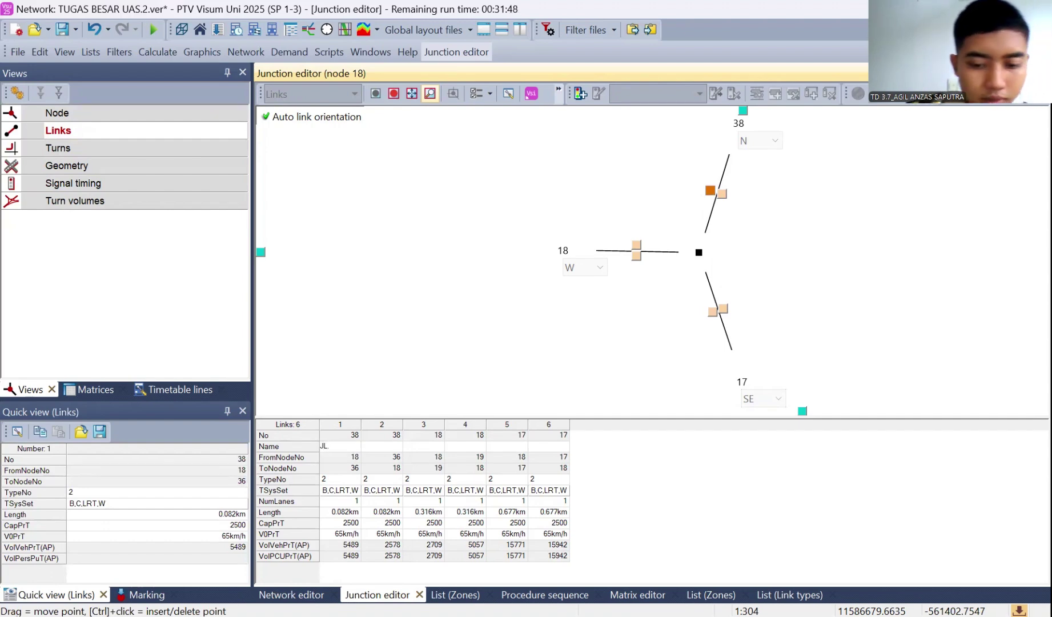
{"action": "type", "text": ". BARIAH"}
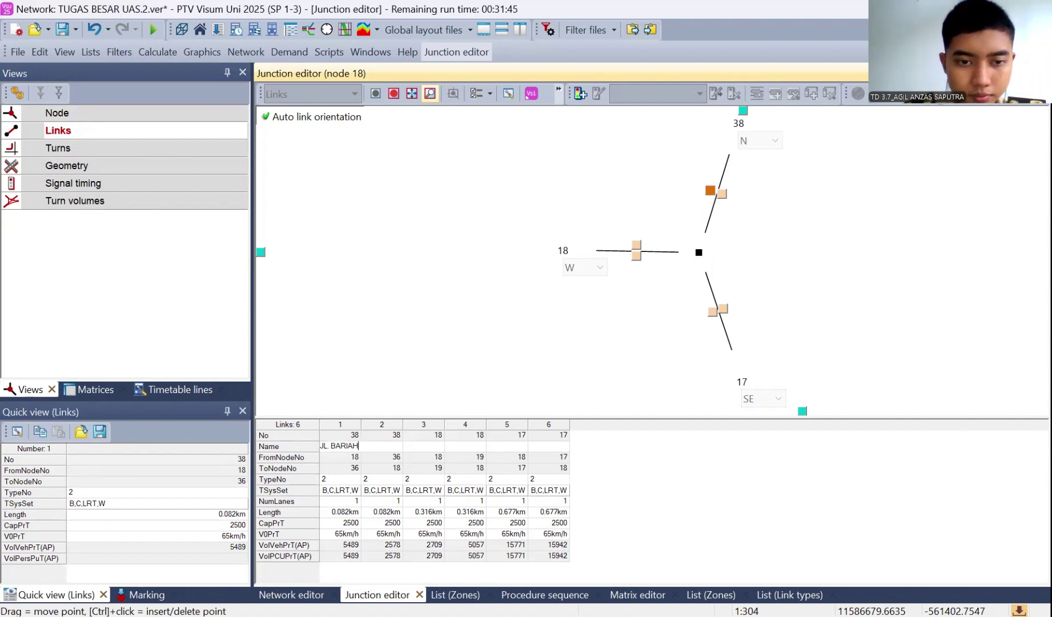
{"action": "left_click", "coordinate": [387, 445]}
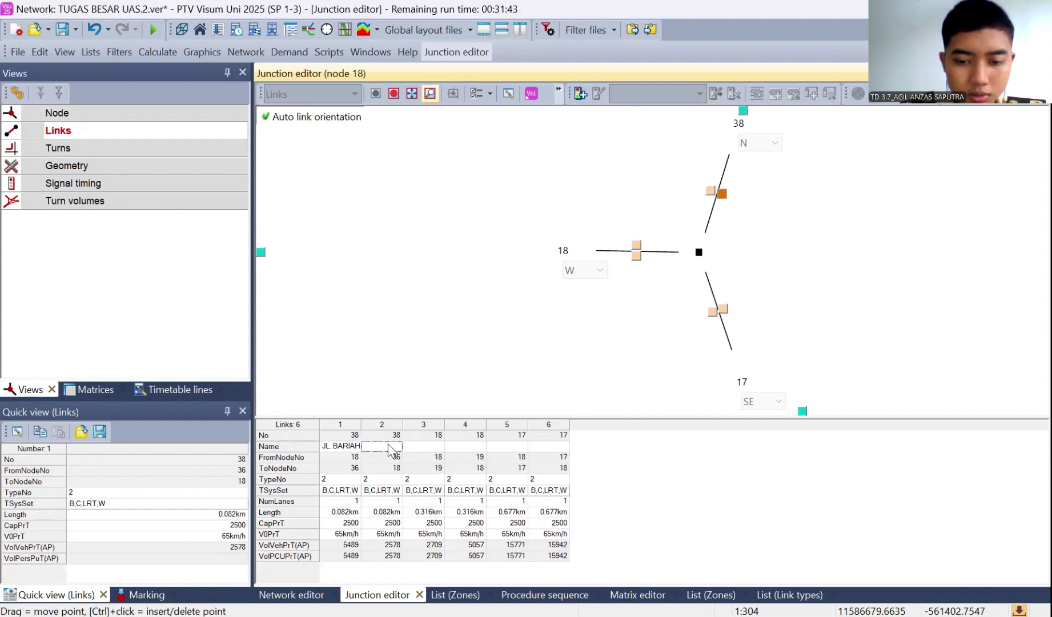
{"action": "type", "text": "JL.A"}
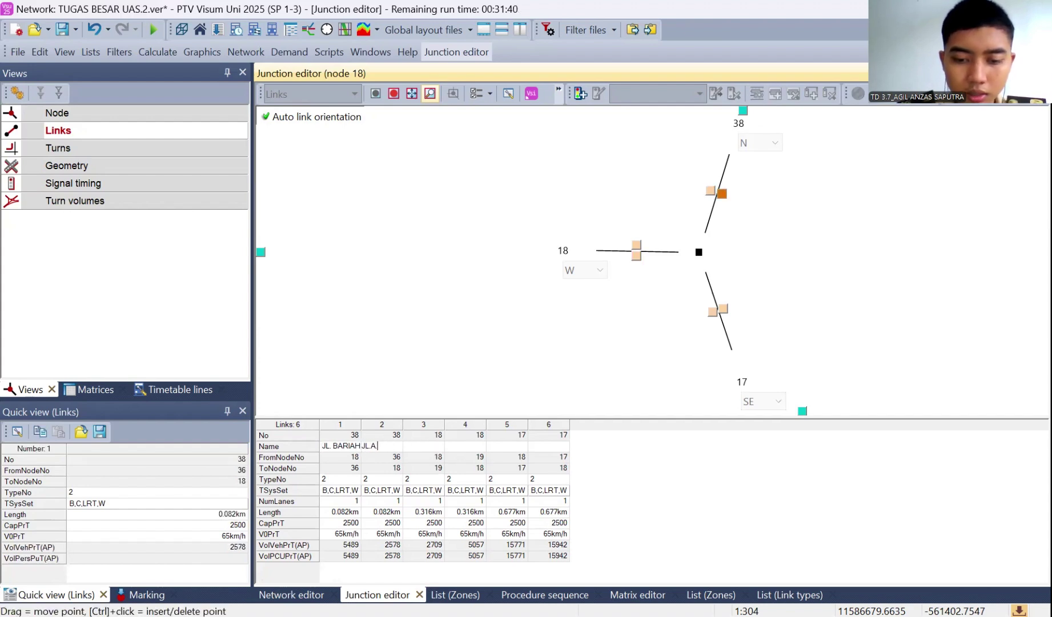
{"action": "type", "text": ".KARIM"}
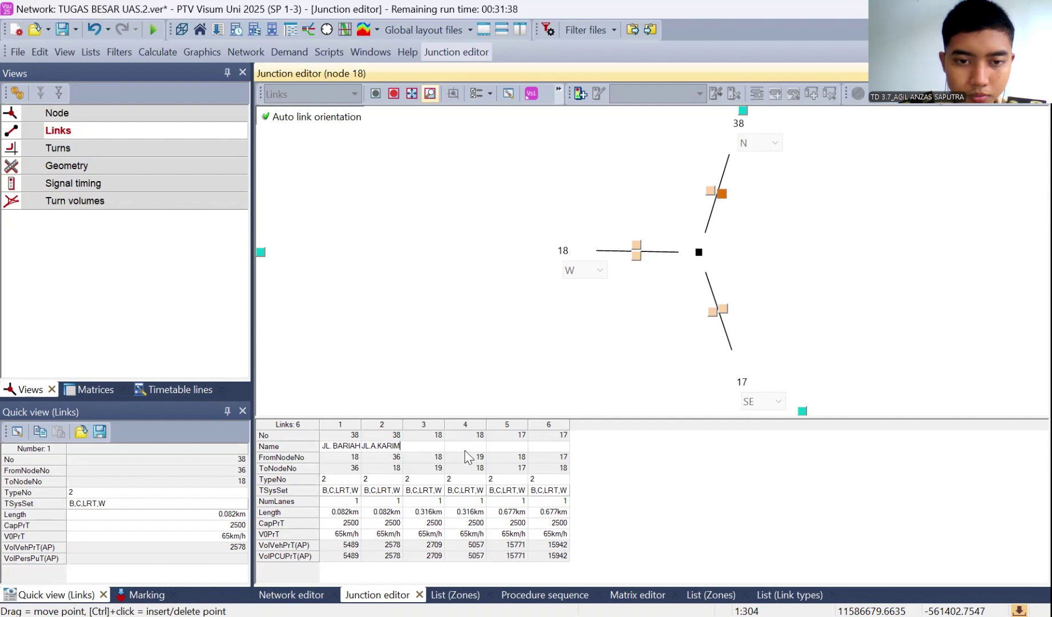
Name link 18 JL. ELA toward node 19 and JL. AMRY in the opposite direction
{"action": "left_click", "coordinate": [465, 449]}
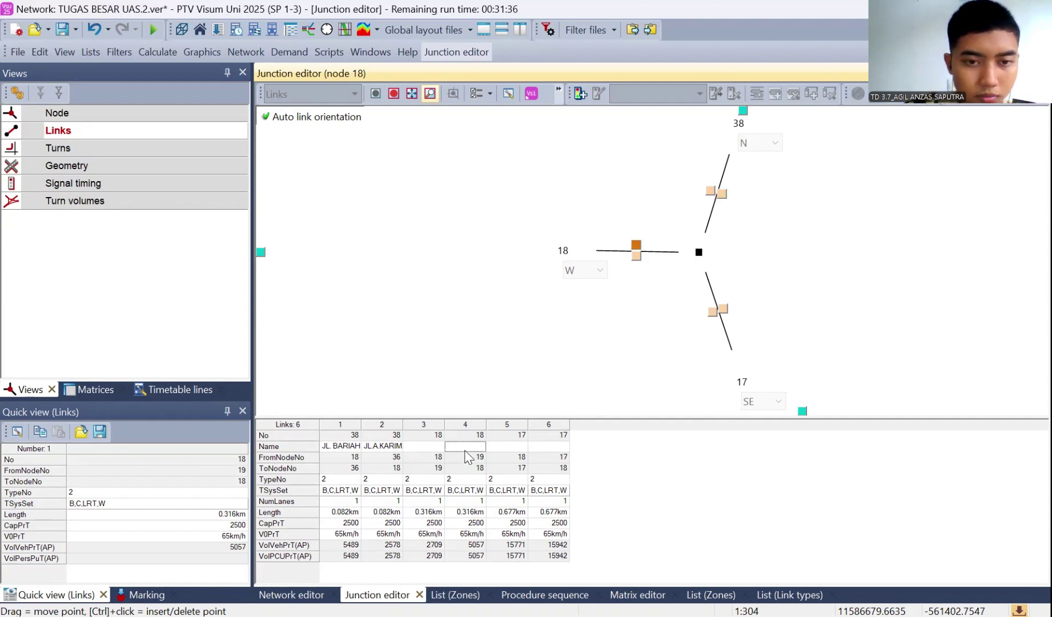
{"action": "left_click", "coordinate": [425, 446]}
{"action": "type", "text": "JL. ELA"}
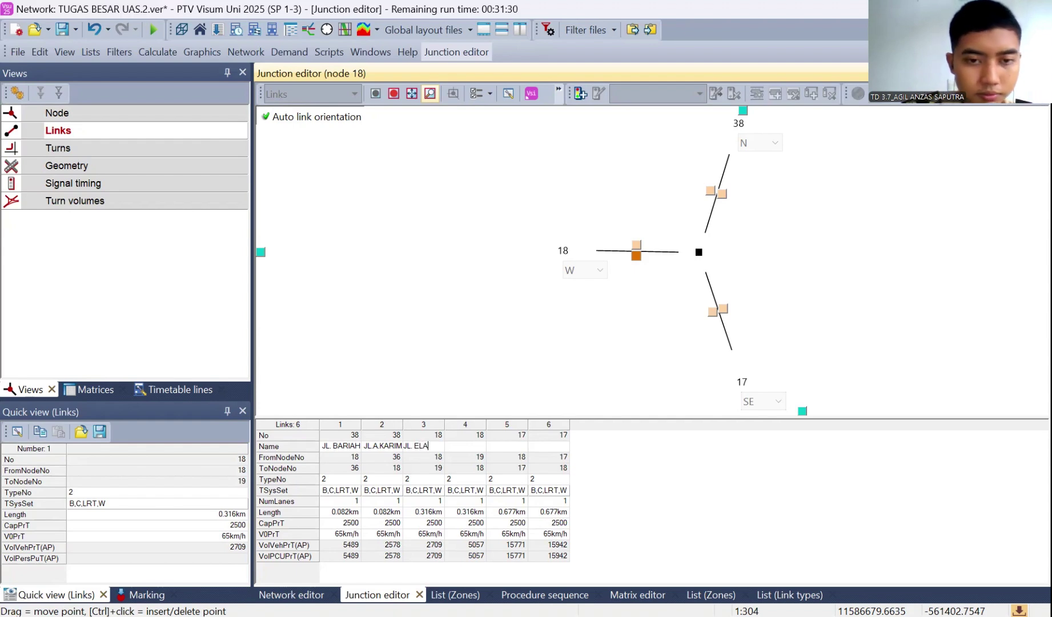
{"action": "left_click", "coordinate": [480, 447]}
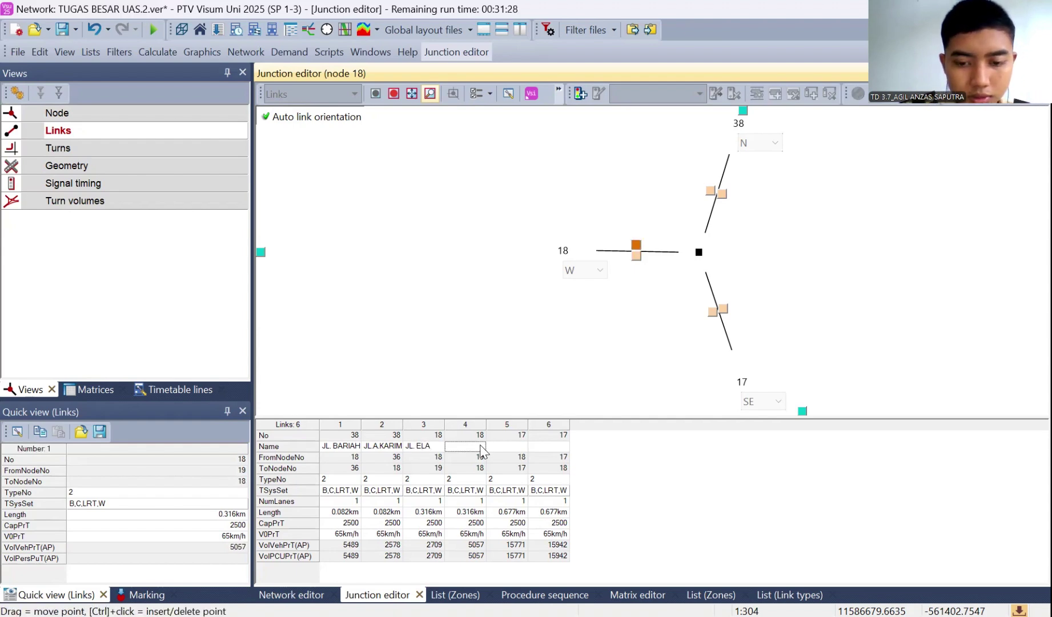
{"action": "type", "text": "JL. "}
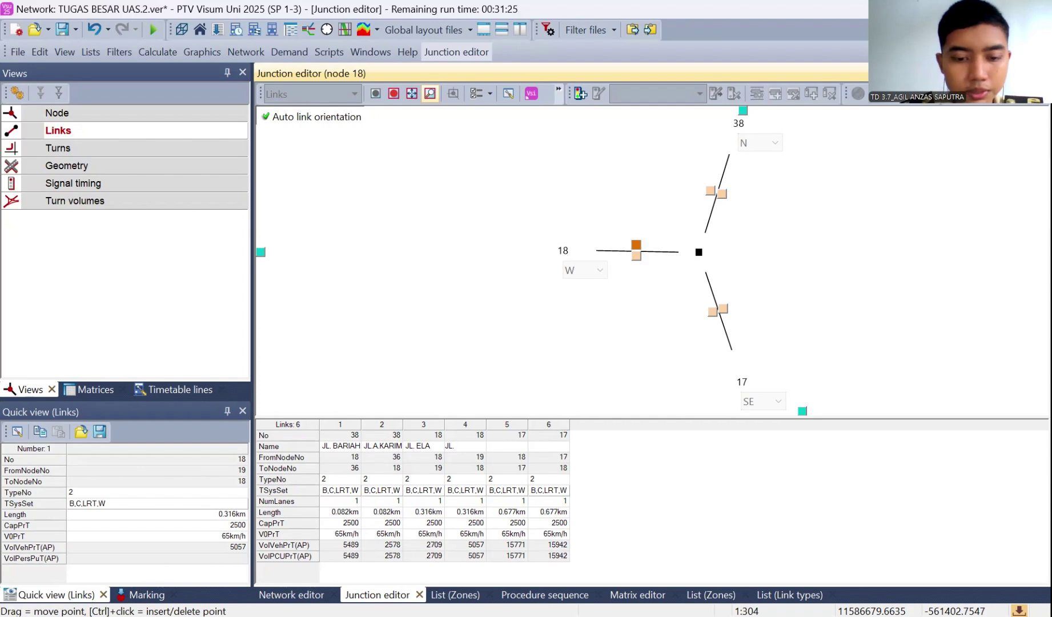
{"action": "type", "text": "AMRY"}
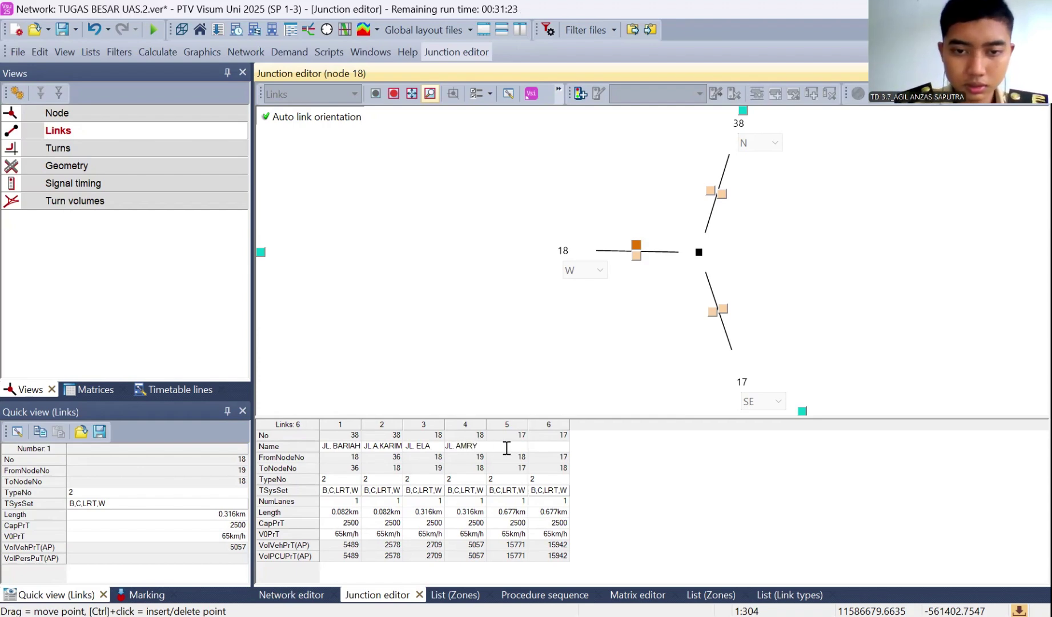
Name link 17 JL. AGIL toward node 17 and JL. REZA in the opposite direction
{"action": "left_click", "coordinate": [500, 440]}
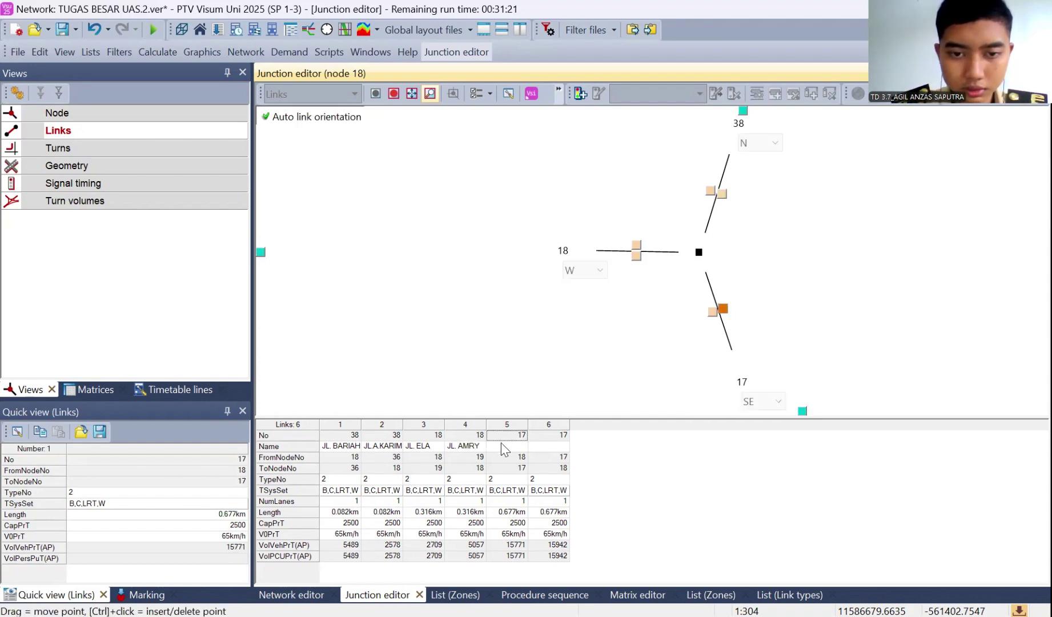
{"action": "left_click", "coordinate": [501, 444]}
{"action": "type", "text": "JL."}
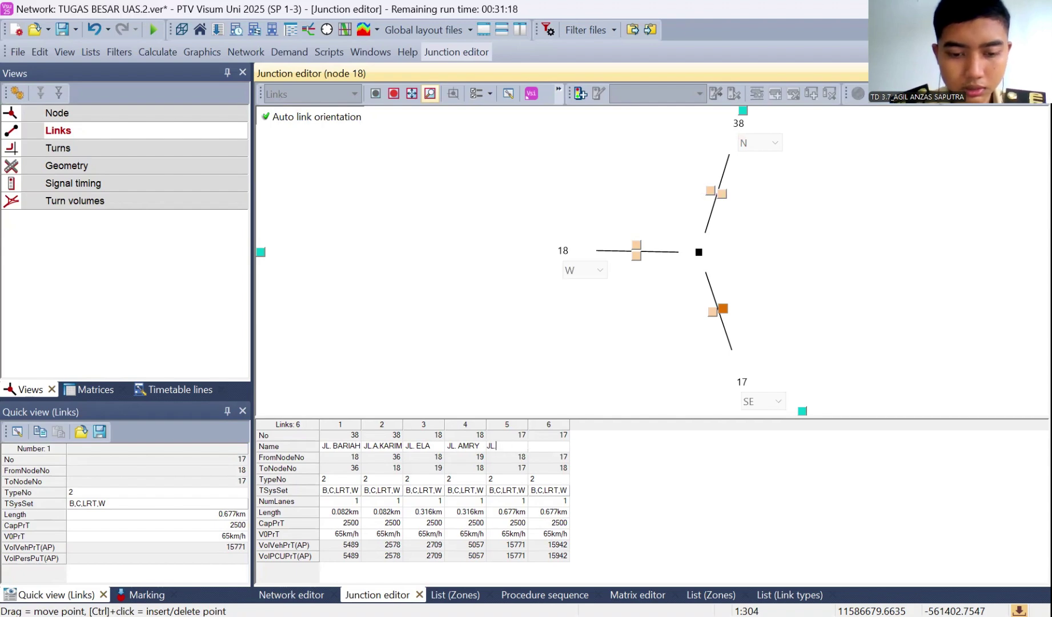
{"action": "type", "text": " AGI"}
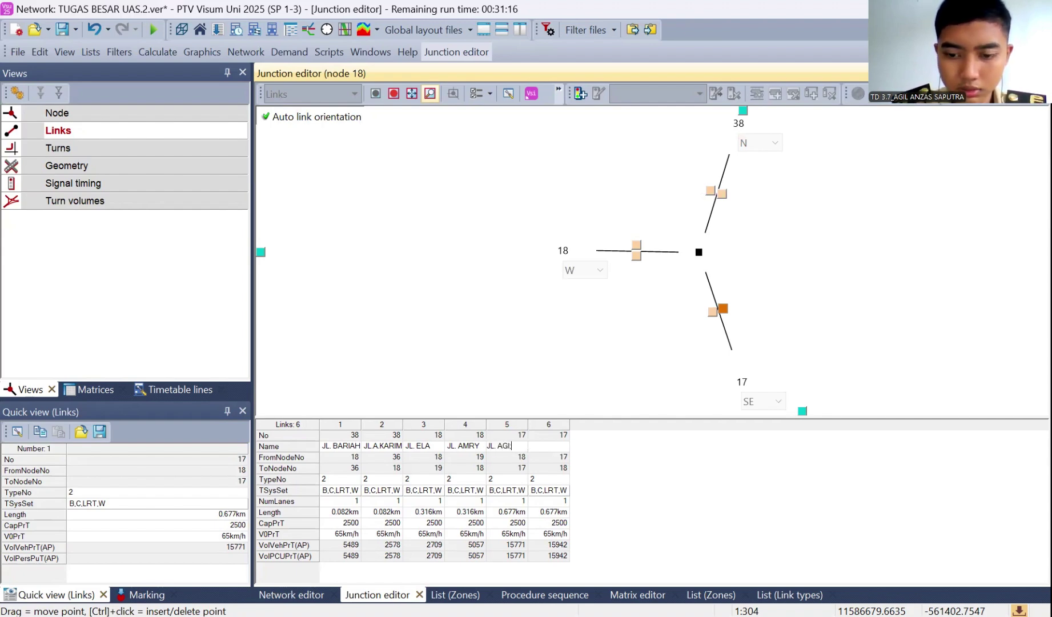
{"action": "type", "text": "L"}
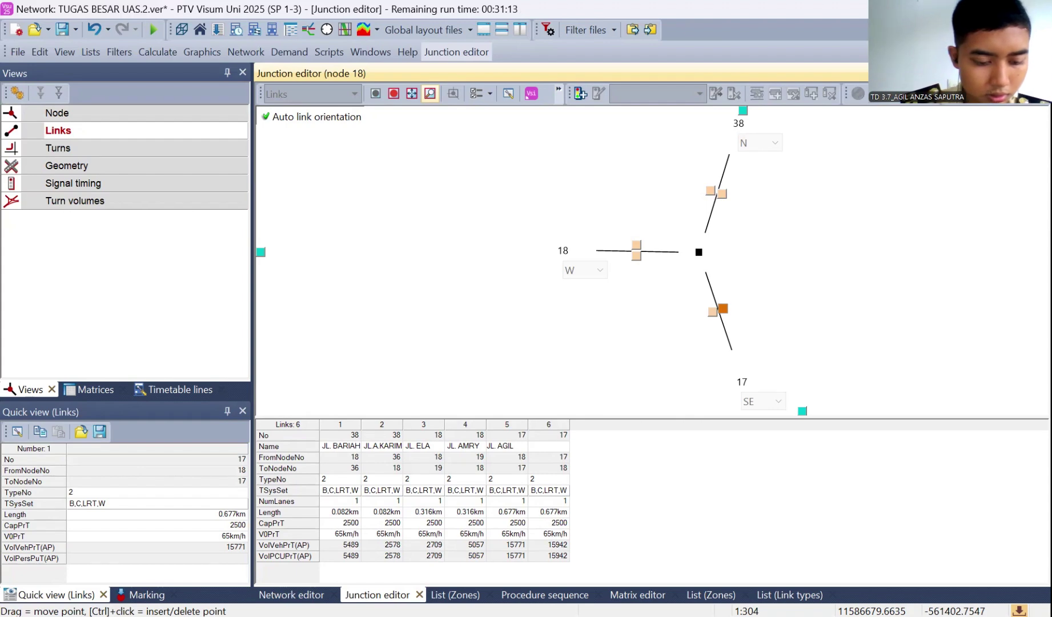
{"action": "left_click", "coordinate": [536, 450]}
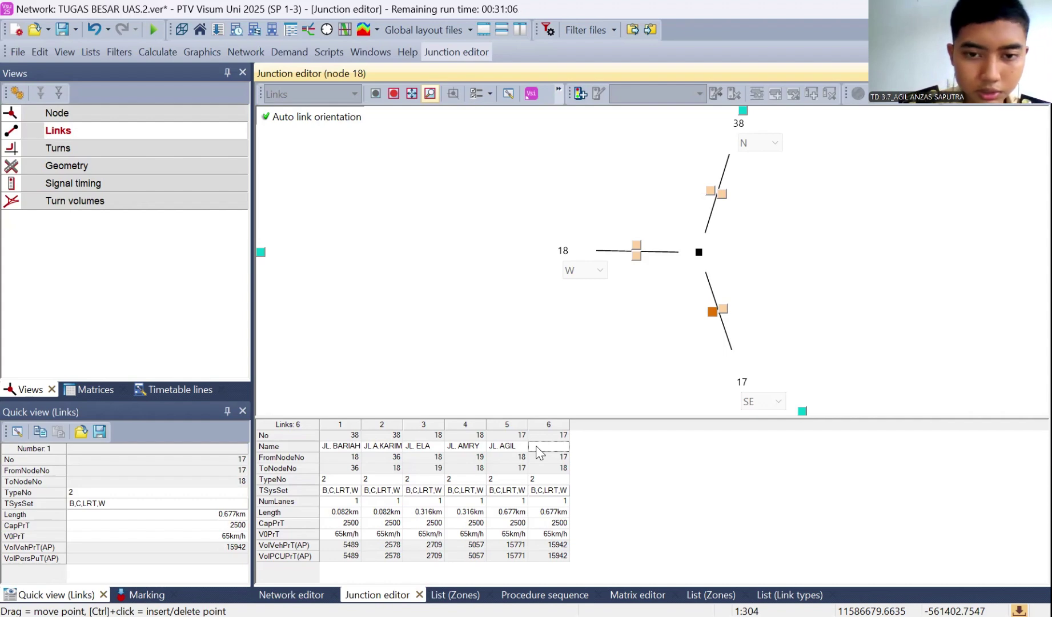
{"action": "type", "text": "JL. RE"}
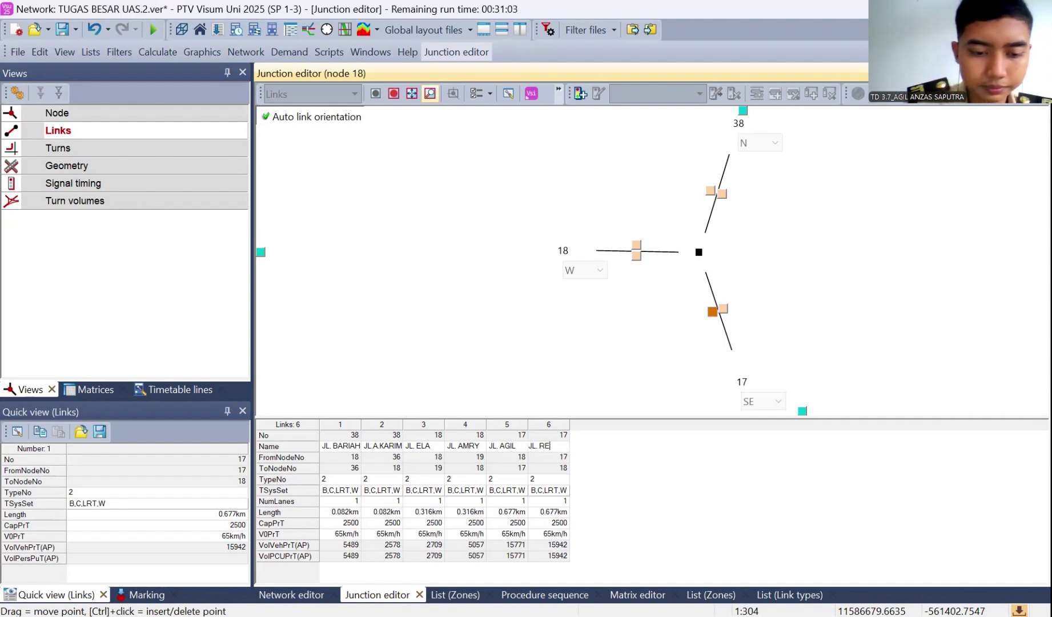
{"action": "type", "text": "ZA"}
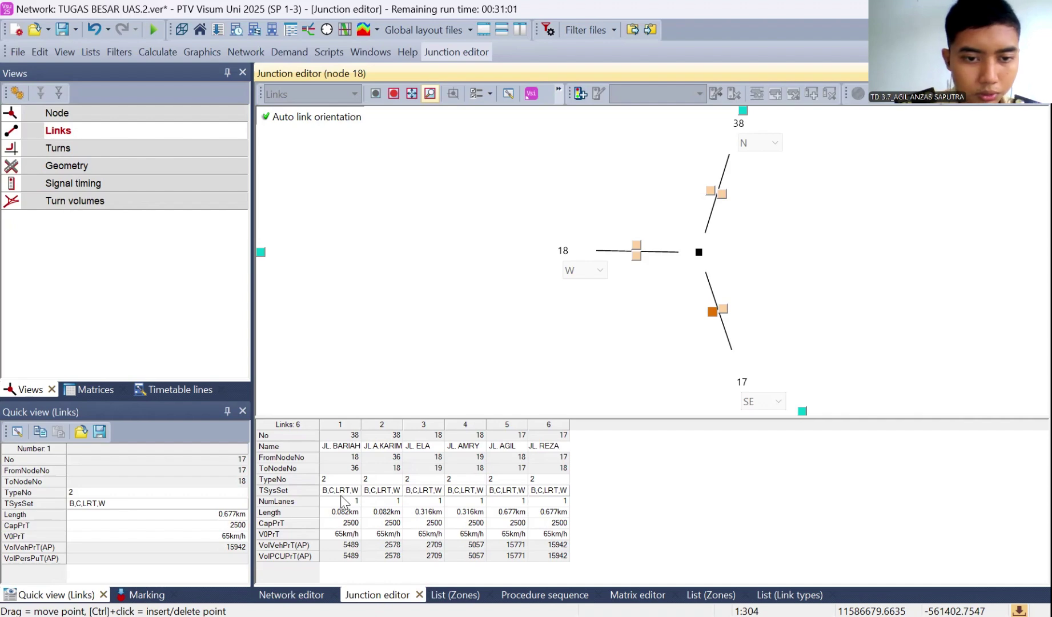
Add Bicycle to and remove LRT from the transport system set of link 38 in both directions, keeping Bus, Car and Walk
{"action": "double_click", "coordinate": [346, 495]}
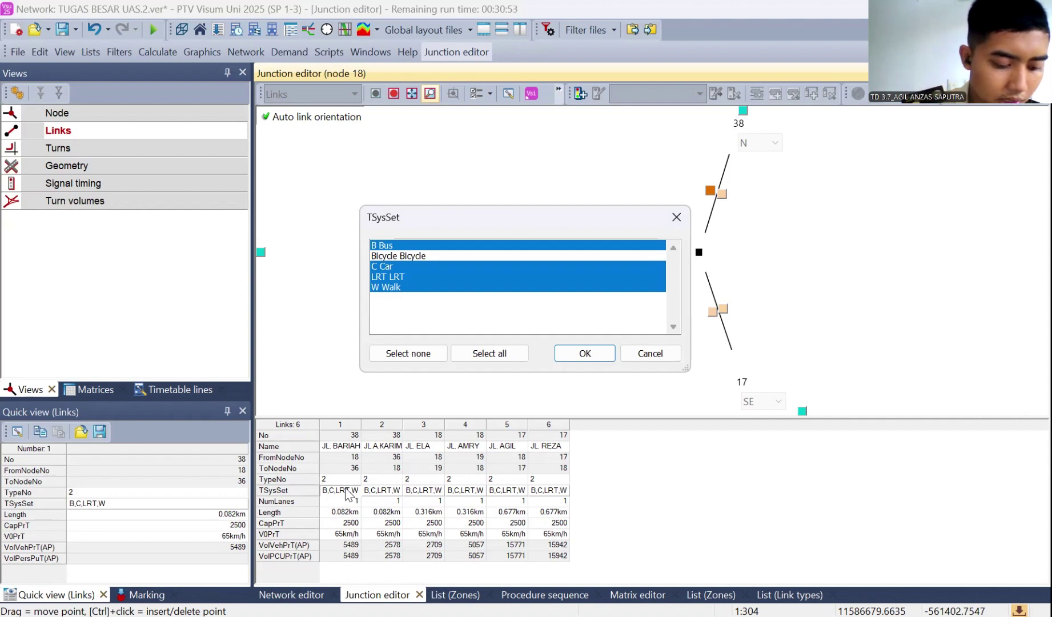
{"action": "left_click", "coordinate": [419, 254]}
{"action": "left_click", "coordinate": [427, 268]}
{"action": "left_click", "coordinate": [427, 273]}
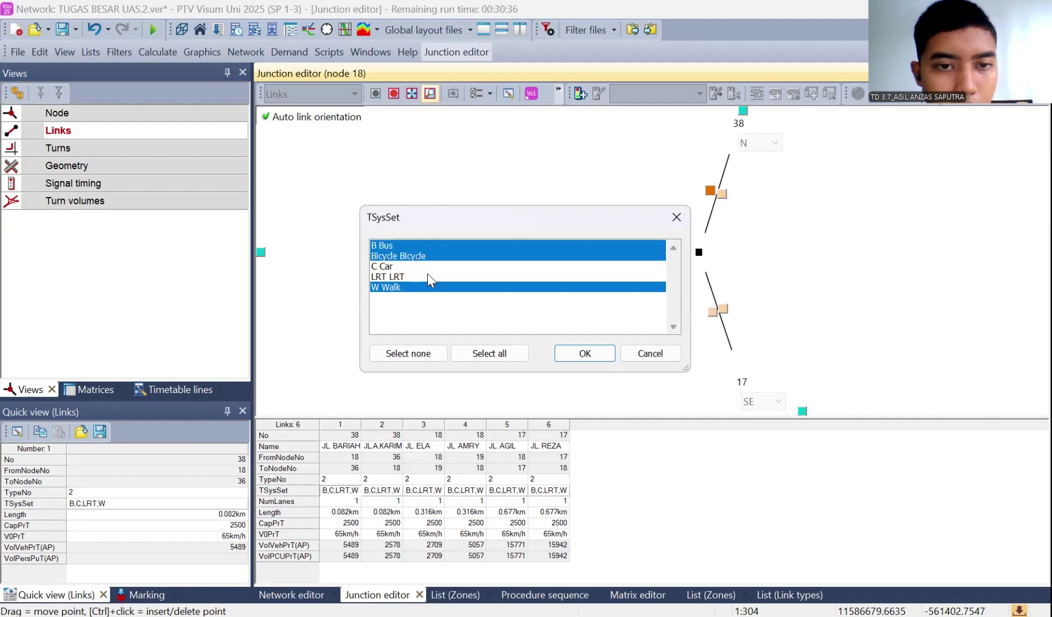
{"action": "left_click", "coordinate": [427, 267]}
{"action": "left_click", "coordinate": [584, 353]}
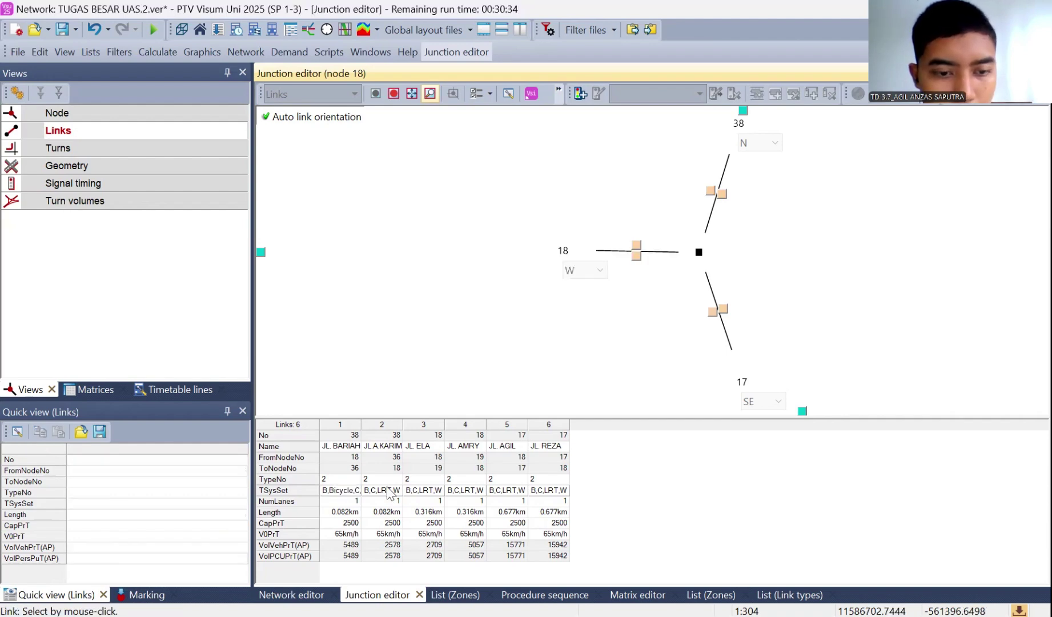
{"action": "double_click", "coordinate": [389, 491]}
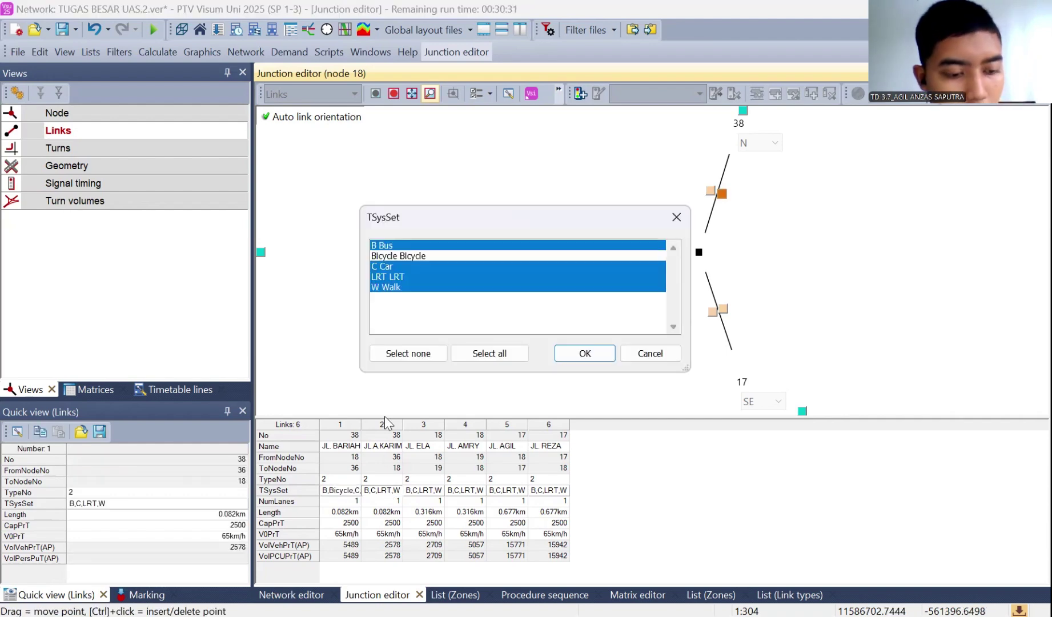
{"action": "left_click", "coordinate": [433, 257]}
{"action": "left_click", "coordinate": [433, 276]}
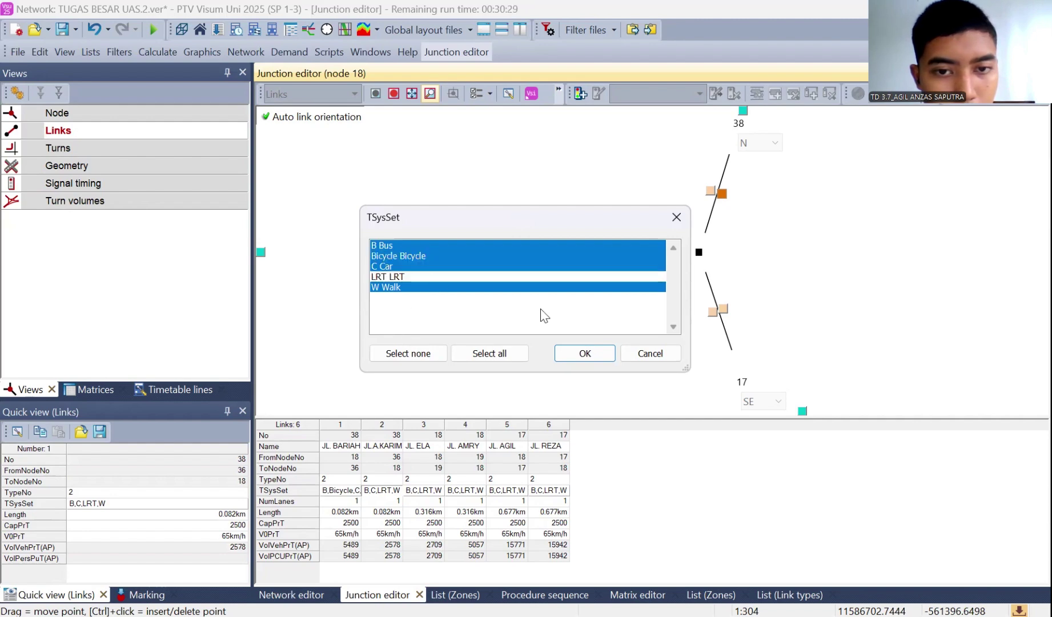
{"action": "key", "text": "Return"}
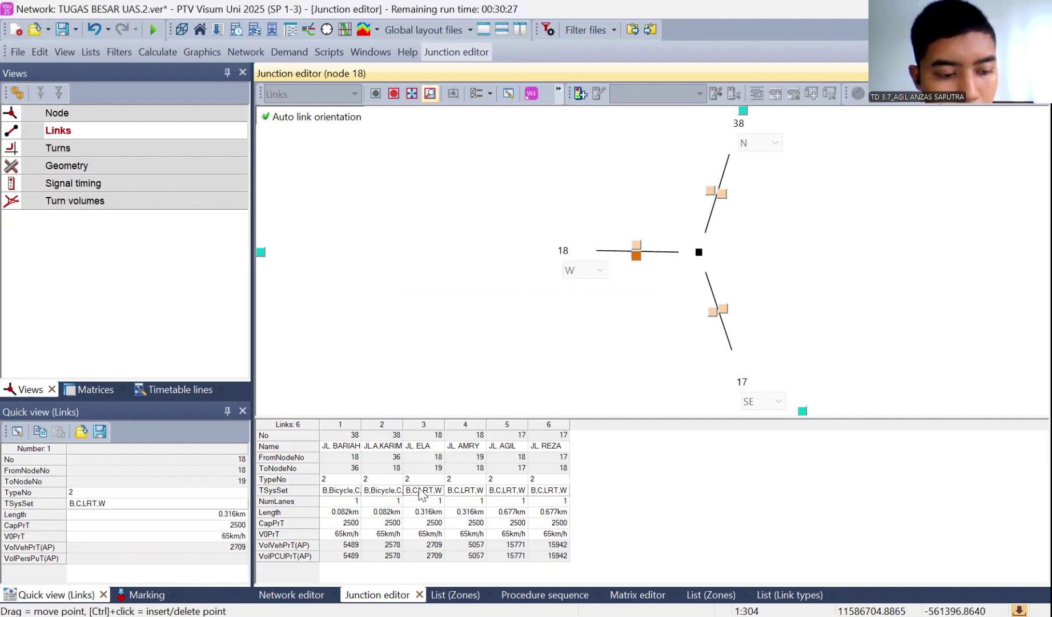
Set the transport systems of link 18 to Bus, Bicycle, Car and Walk in both directions, leaving out LRT
{"action": "double_click", "coordinate": [423, 490]}
{"action": "left_click", "coordinate": [432, 276]}
{"action": "left_click", "coordinate": [449, 257]}
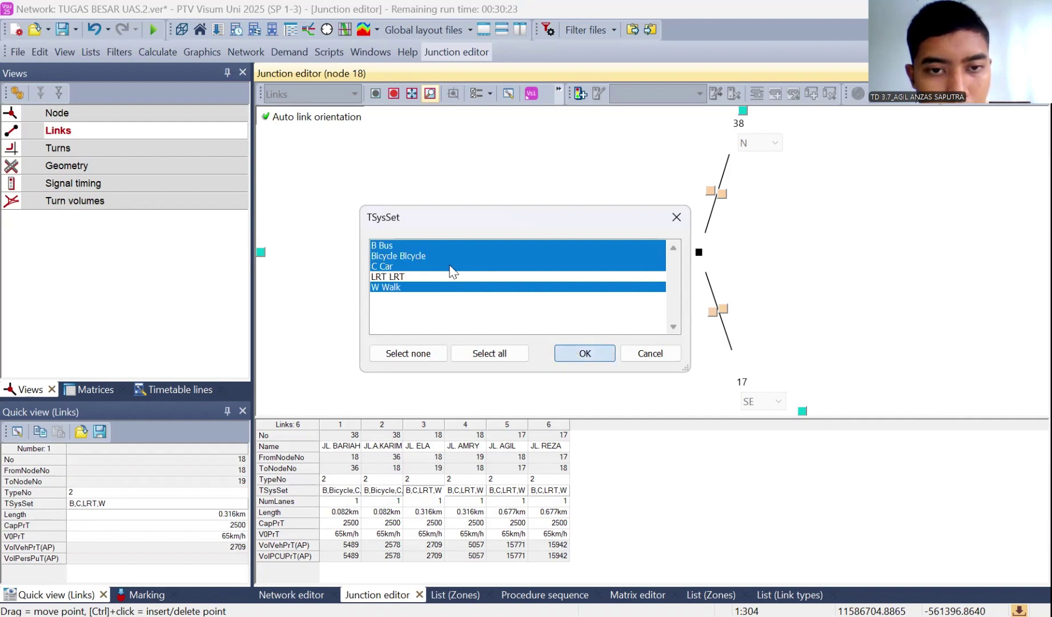
{"action": "left_click", "coordinate": [453, 270]}
{"action": "left_click", "coordinate": [453, 273]}
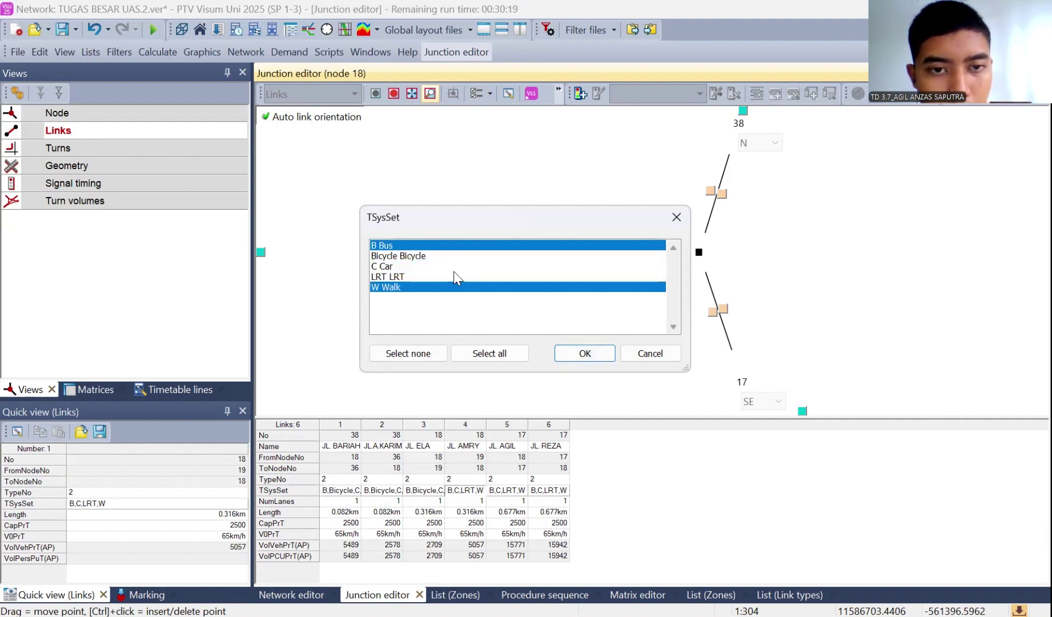
{"action": "left_click", "coordinate": [454, 266]}
{"action": "left_click", "coordinate": [454, 256]}
{"action": "left_click", "coordinate": [584, 354]}
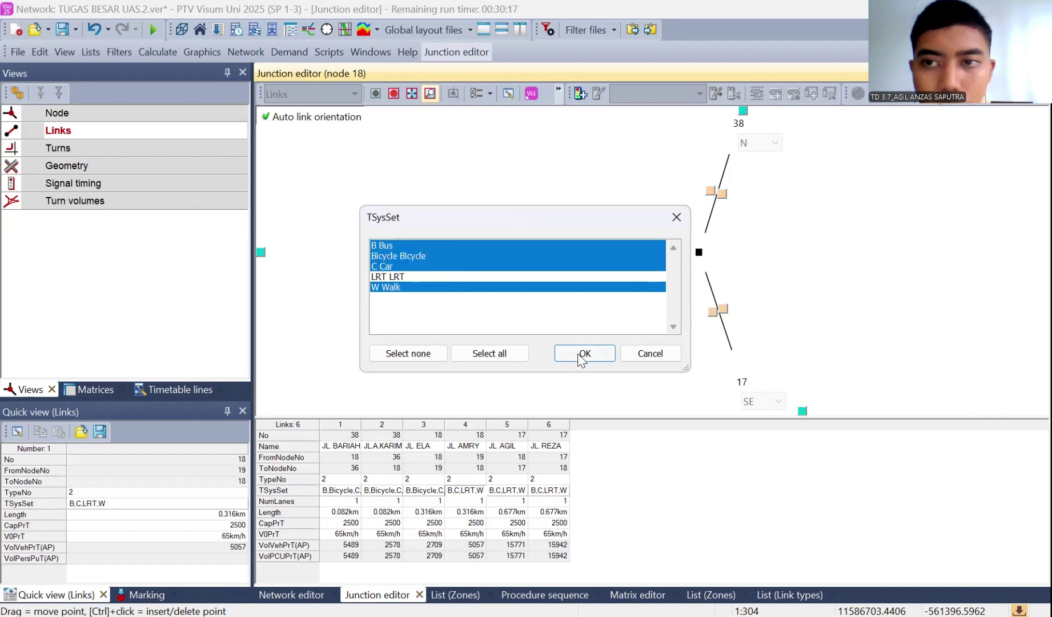
Allow Bus, Bicycle, Car and Walk but not LRT on both directions of link 17
{"action": "double_click", "coordinate": [517, 490]}
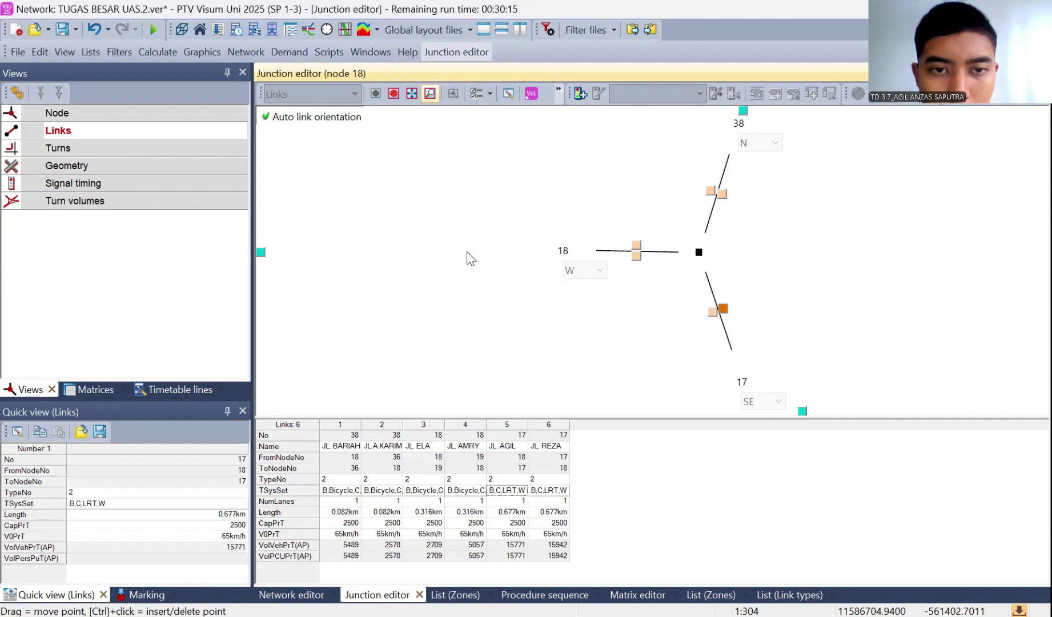
{"action": "left_click", "coordinate": [473, 275]}
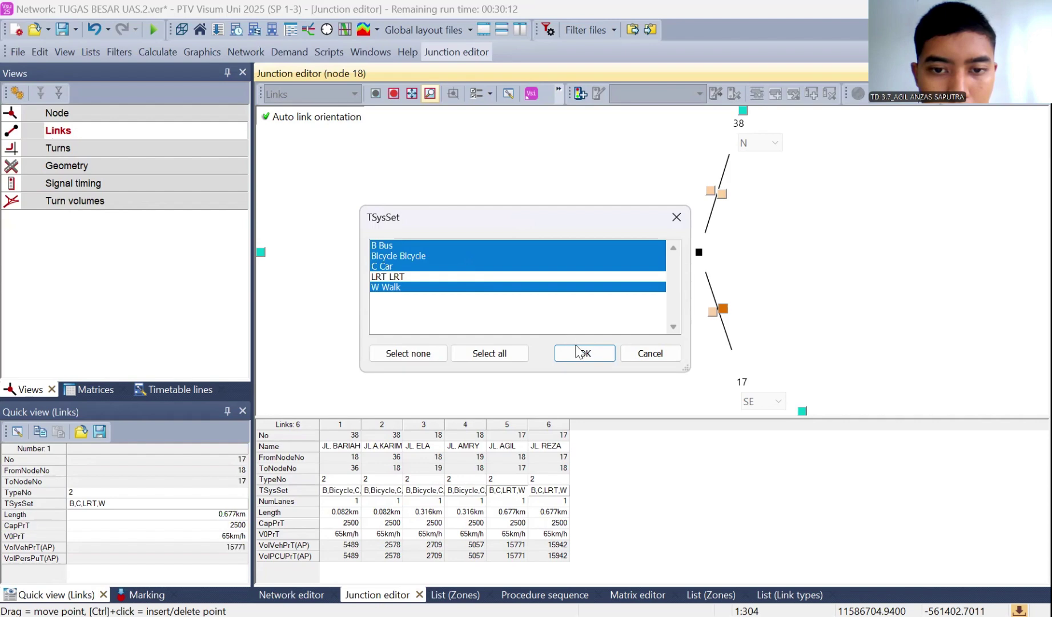
{"action": "left_click", "coordinate": [578, 352]}
{"action": "double_click", "coordinate": [560, 490]}
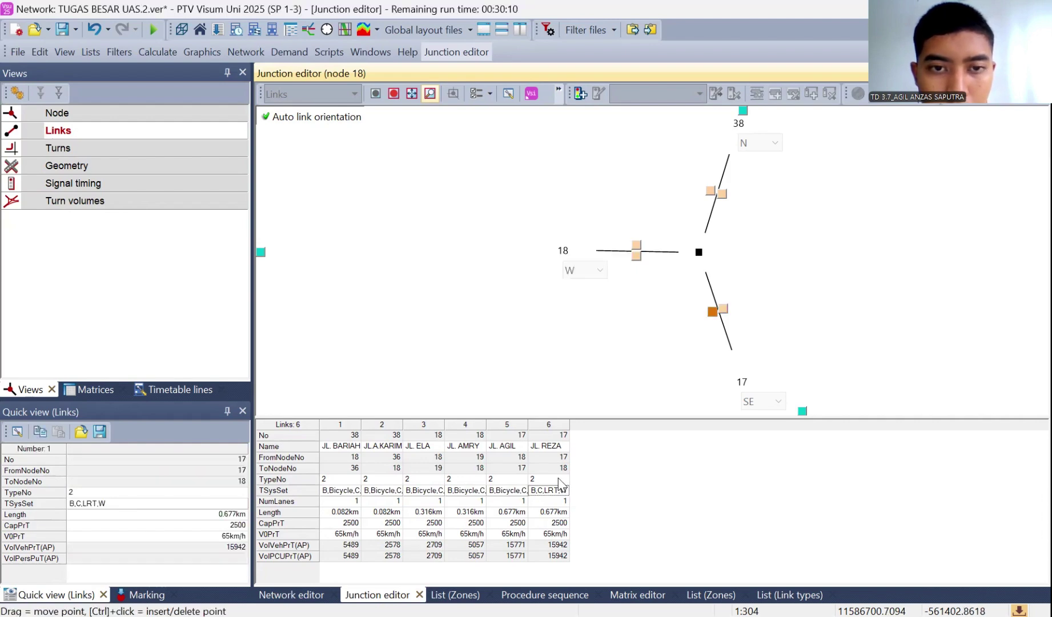
{"action": "left_click", "coordinate": [445, 276]}
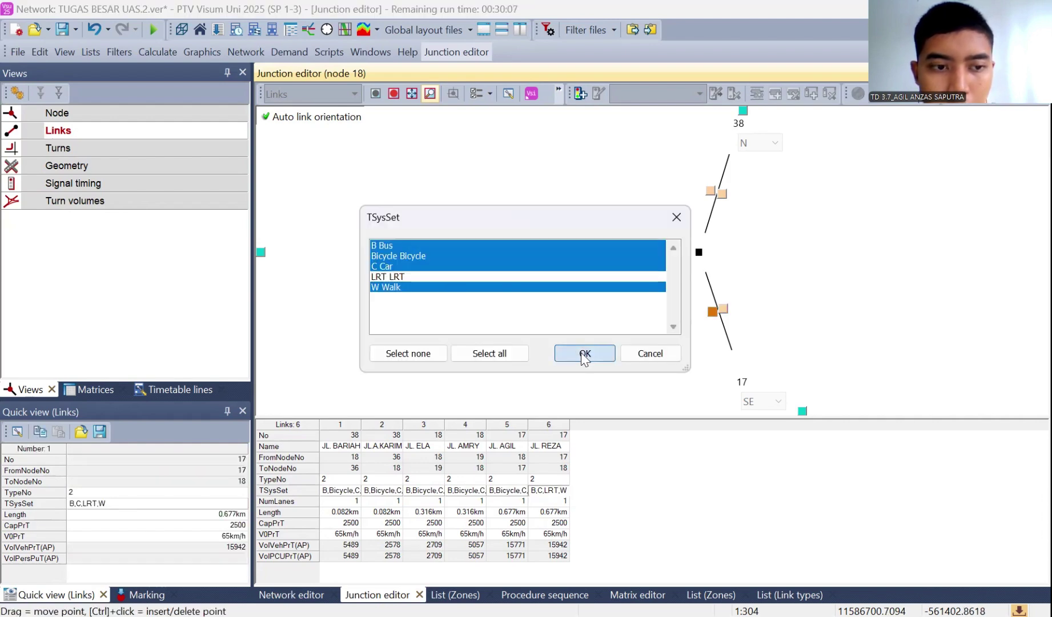
{"action": "left_click", "coordinate": [583, 353]}
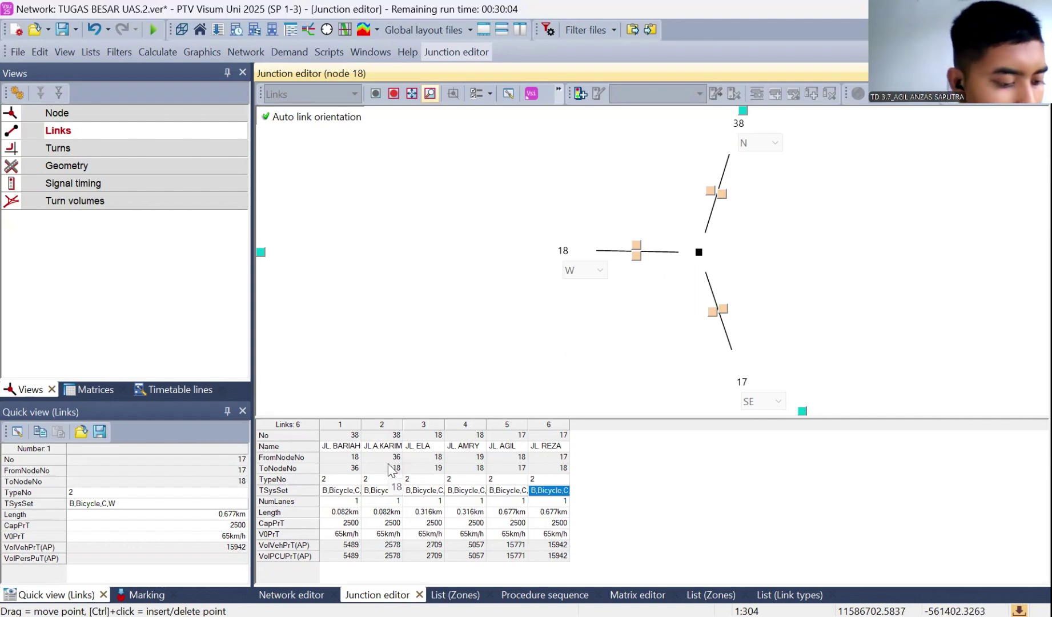
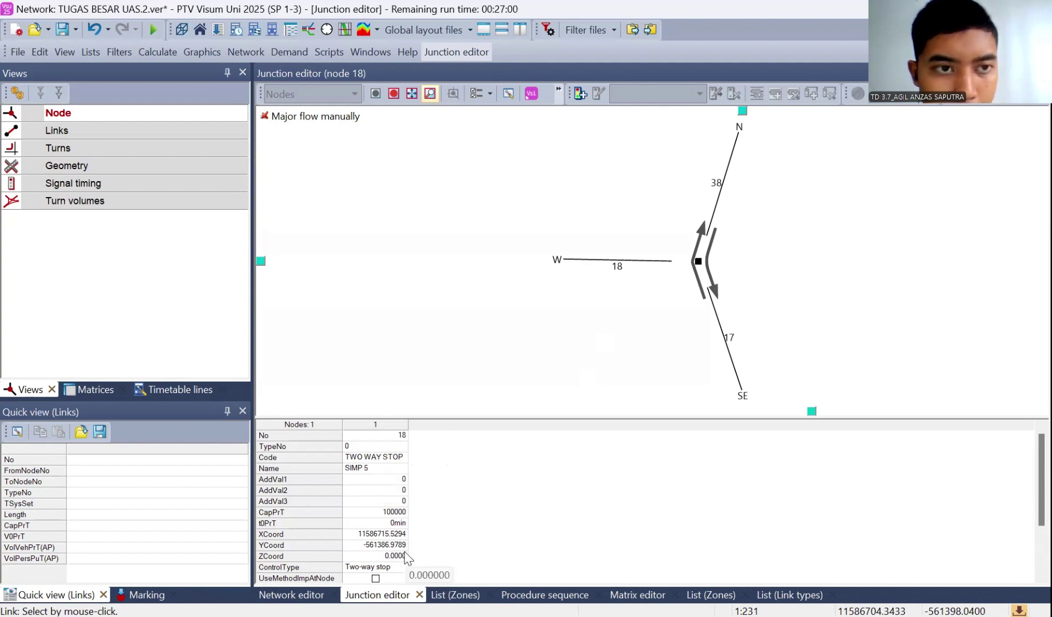
Review node 18's links, signal timing and turn volumes
{"action": "left_click", "coordinate": [211, 131]}
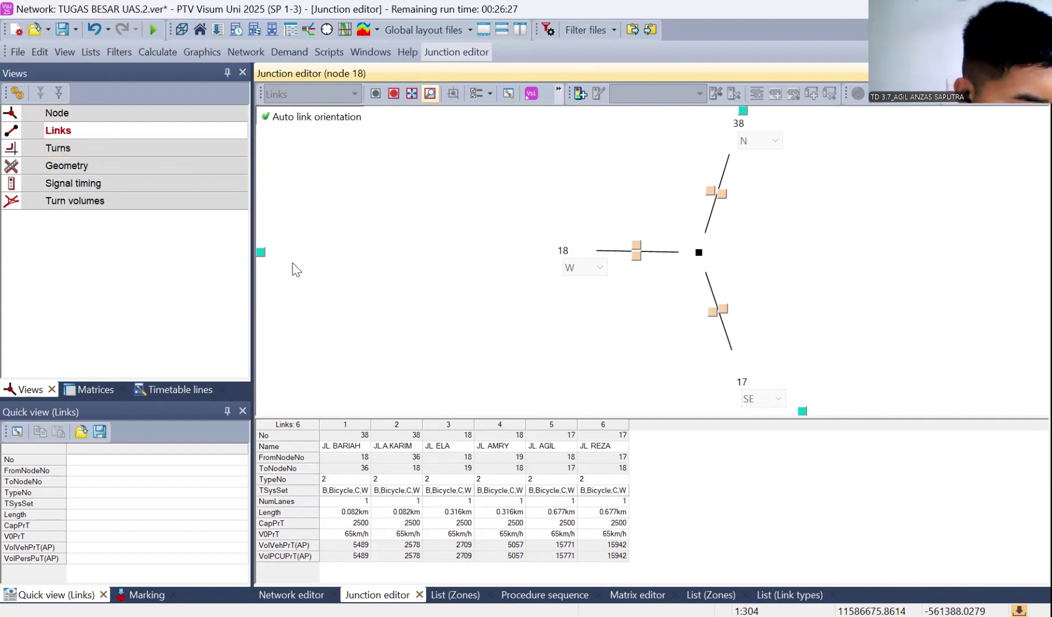
{"action": "left_click", "coordinate": [116, 182]}
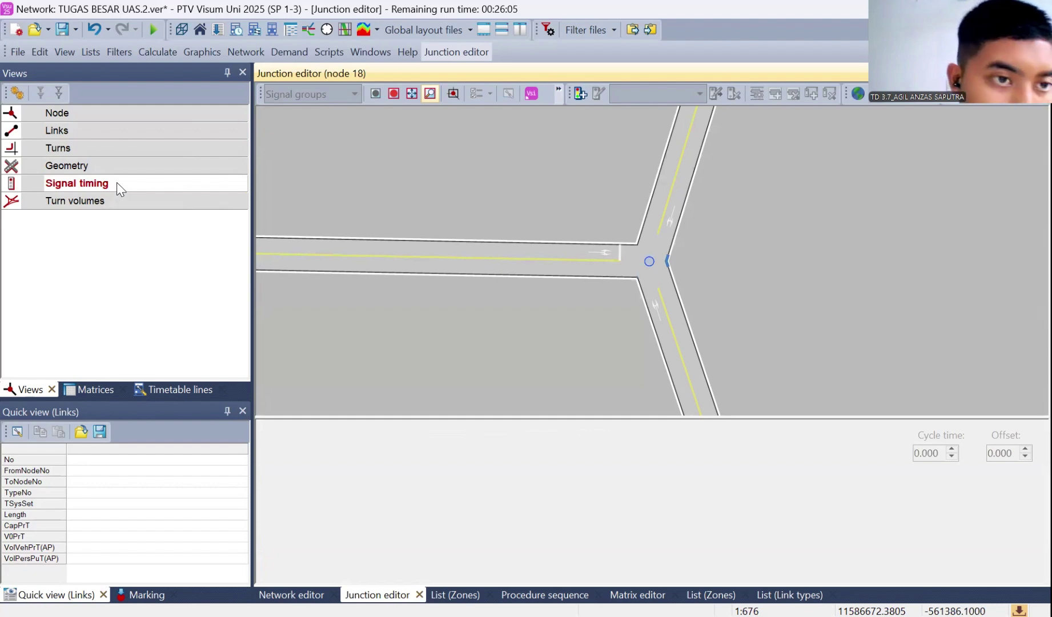
{"action": "left_click", "coordinate": [116, 199]}
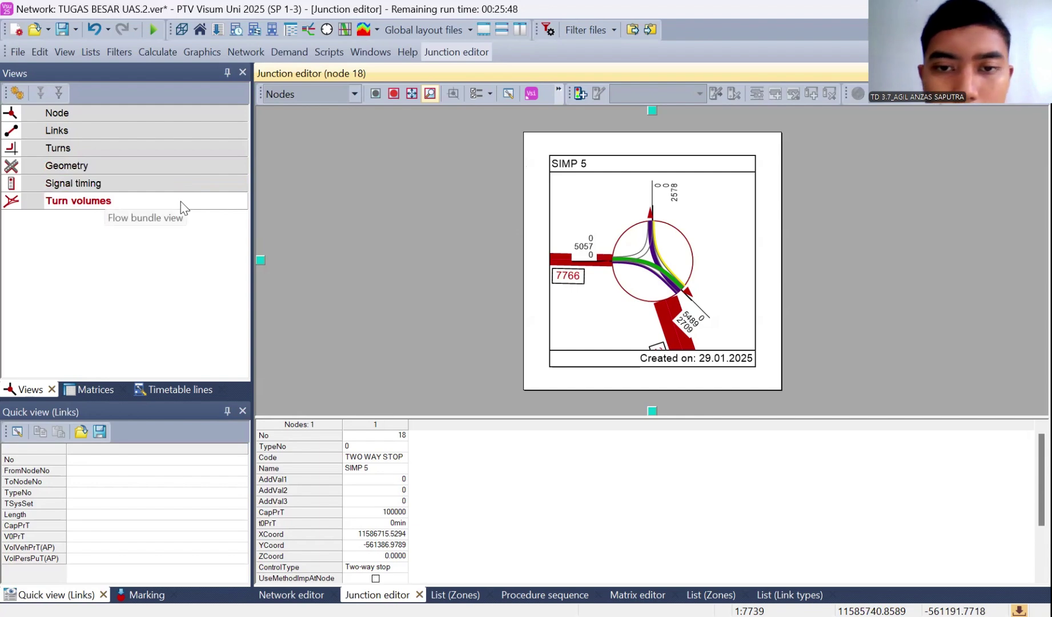
Set the PrT capacity of node 18's turns from node 36: 10000 towards nodes 36 and 19, and 1000 towards node 17
{"action": "left_click", "coordinate": [149, 151]}
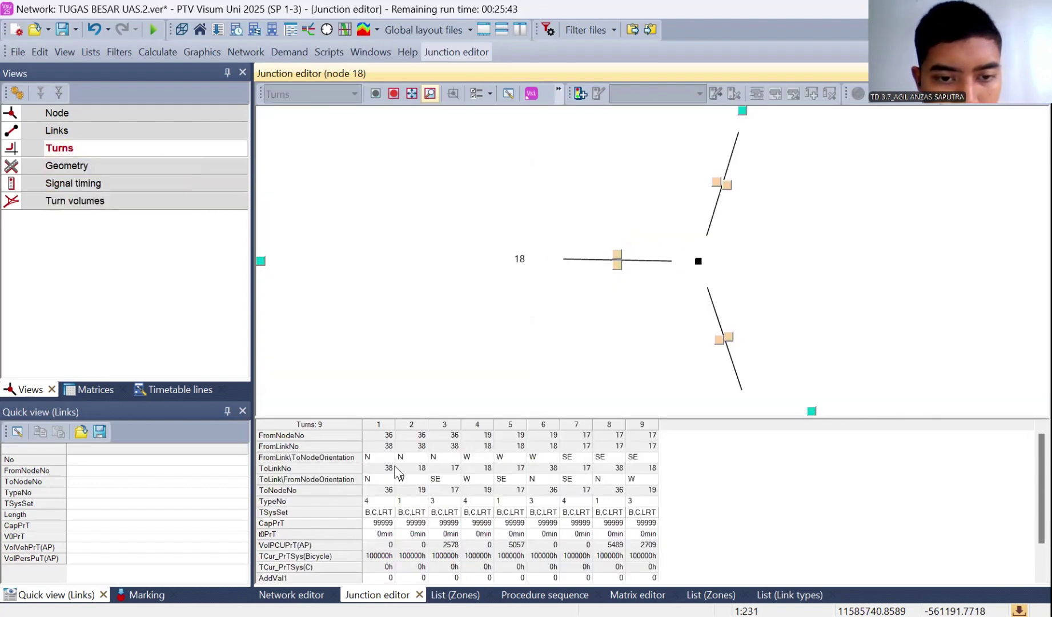
{"action": "left_click", "coordinate": [369, 435]}
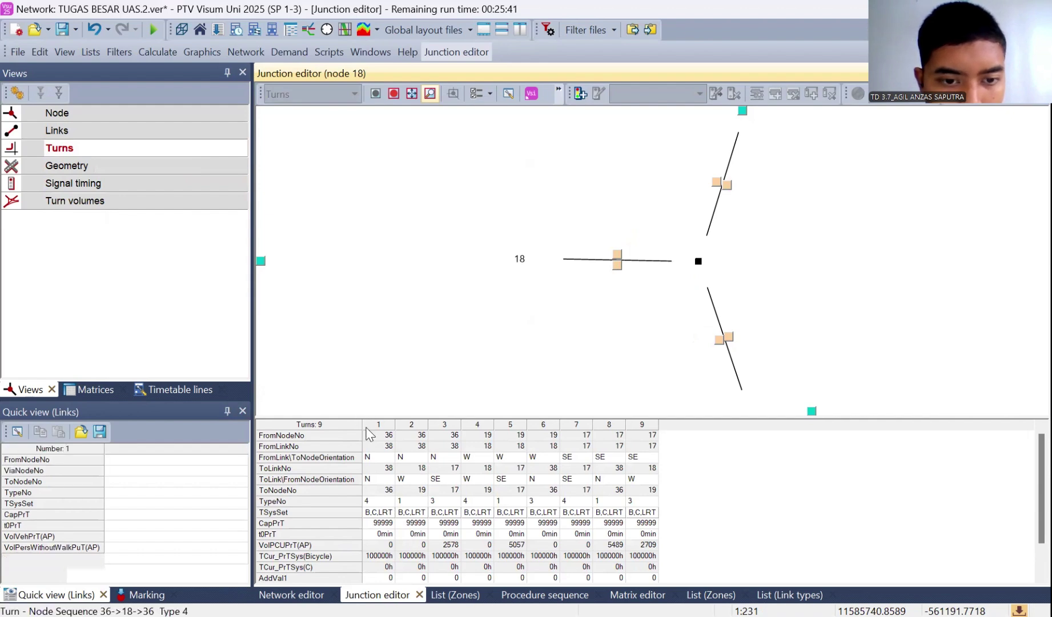
{"action": "left_click", "coordinate": [659, 461]}
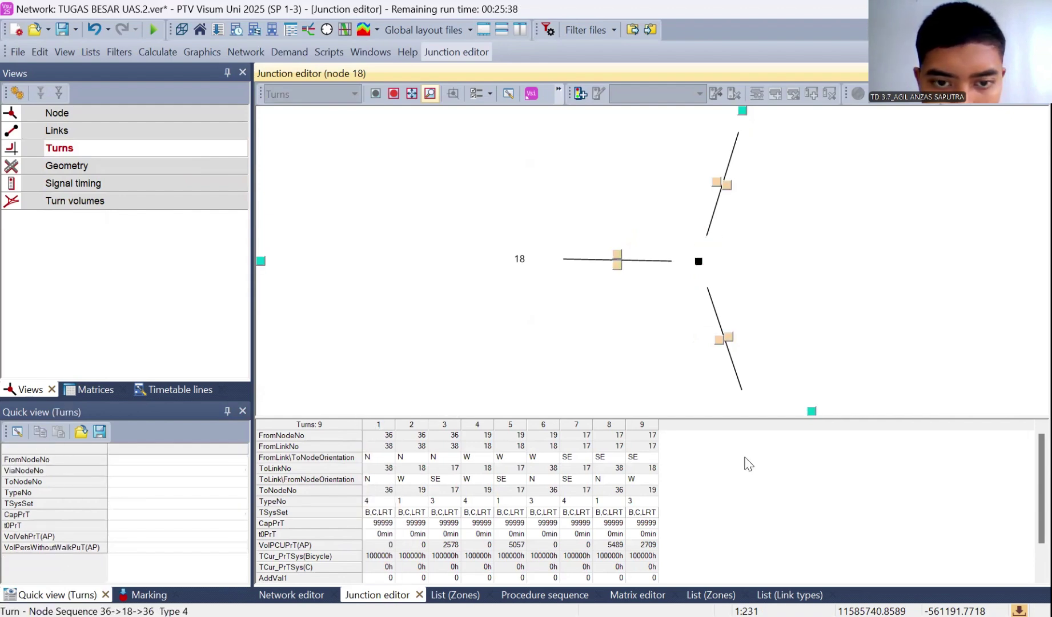
{"action": "left_click", "coordinate": [378, 525]}
{"action": "type", "text": "1000"}
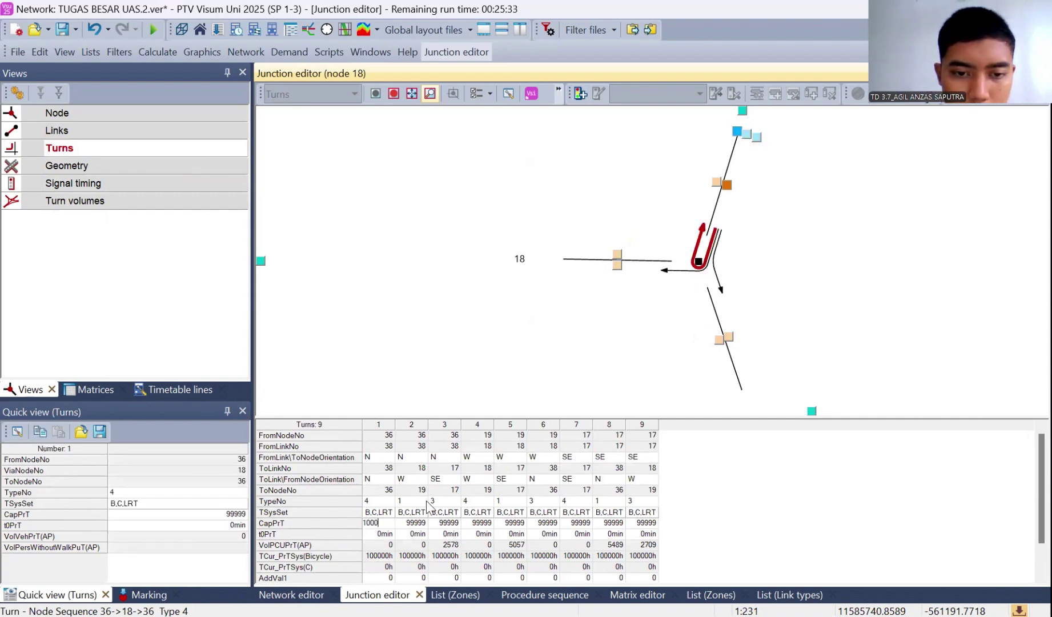
{"action": "type", "text": "0"}
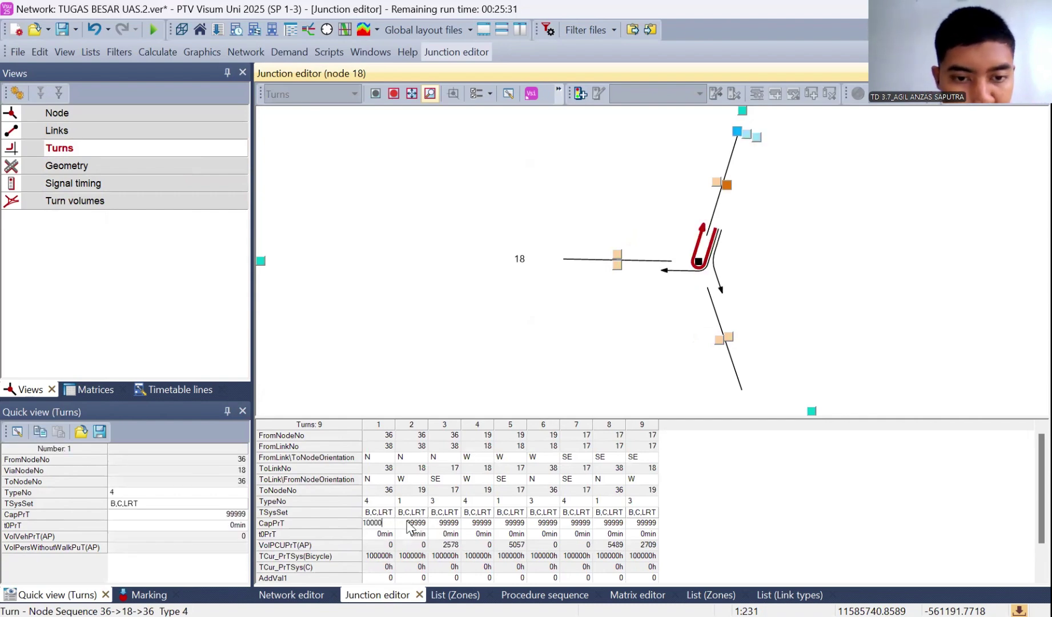
{"action": "left_click", "coordinate": [410, 524]}
{"action": "type", "text": "1000"}
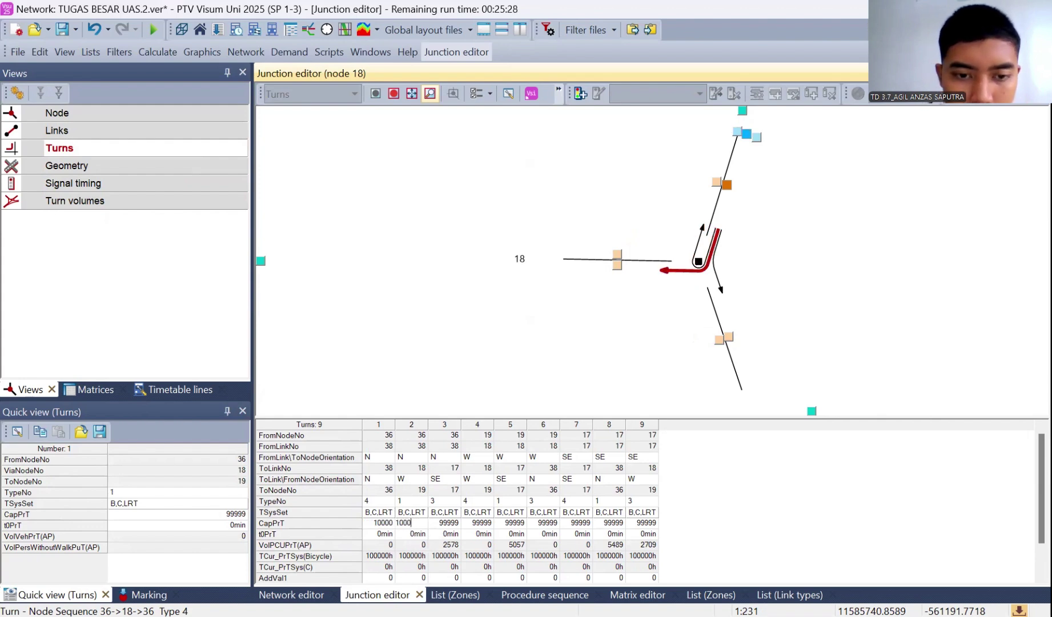
{"action": "type", "text": "0"}
{"action": "left_click", "coordinate": [437, 524]}
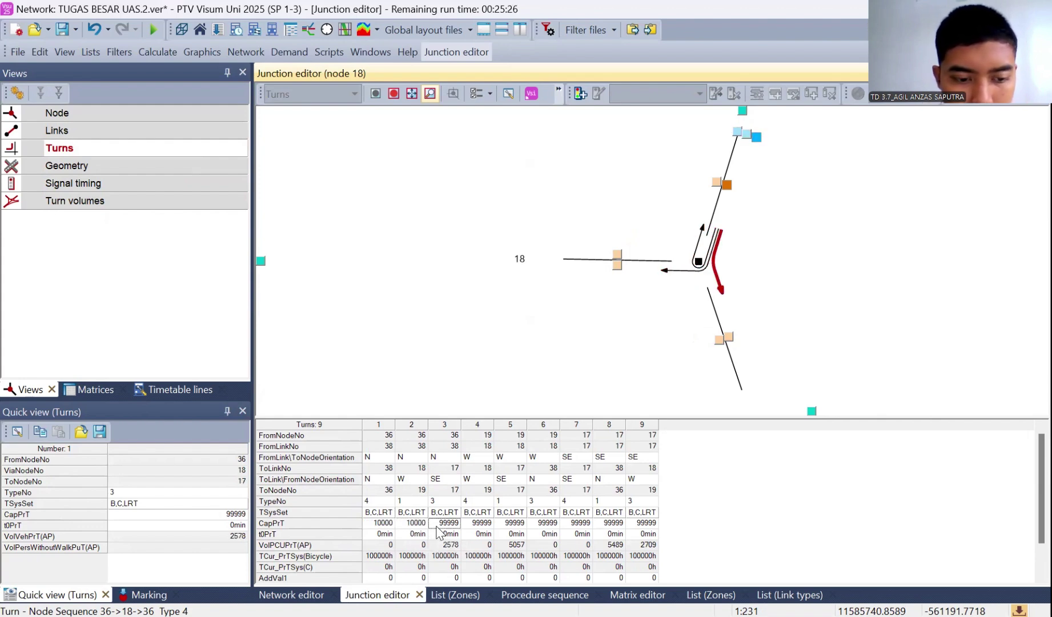
{"action": "type", "text": "1000"}
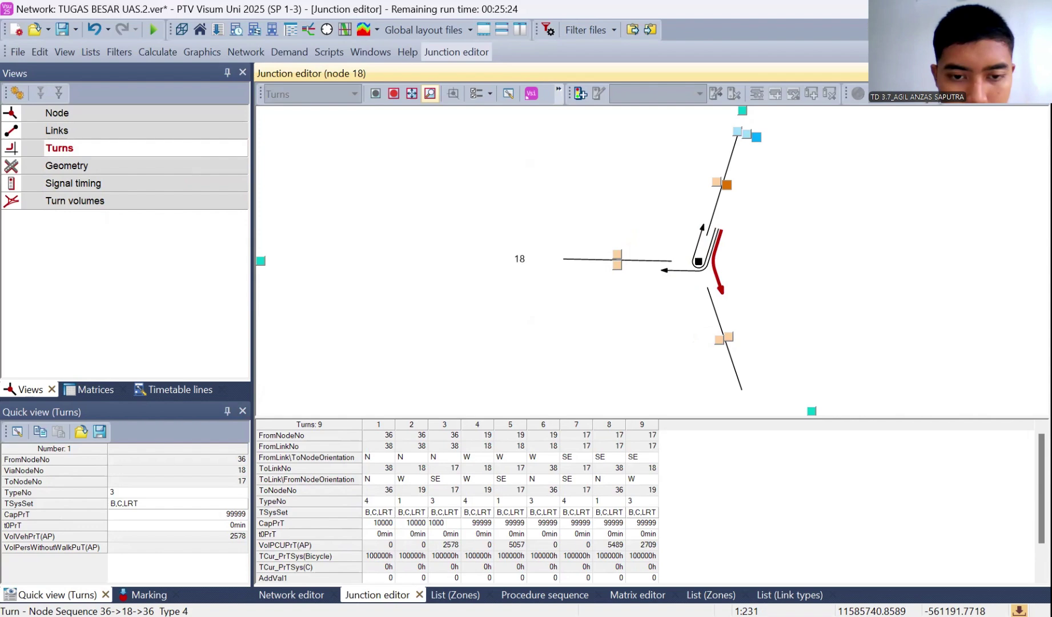
Set the PrT capacity of all three of node 18's turns coming from node 19 to 10000
{"action": "left_click", "coordinate": [478, 523]}
{"action": "type", "text": "10000"}
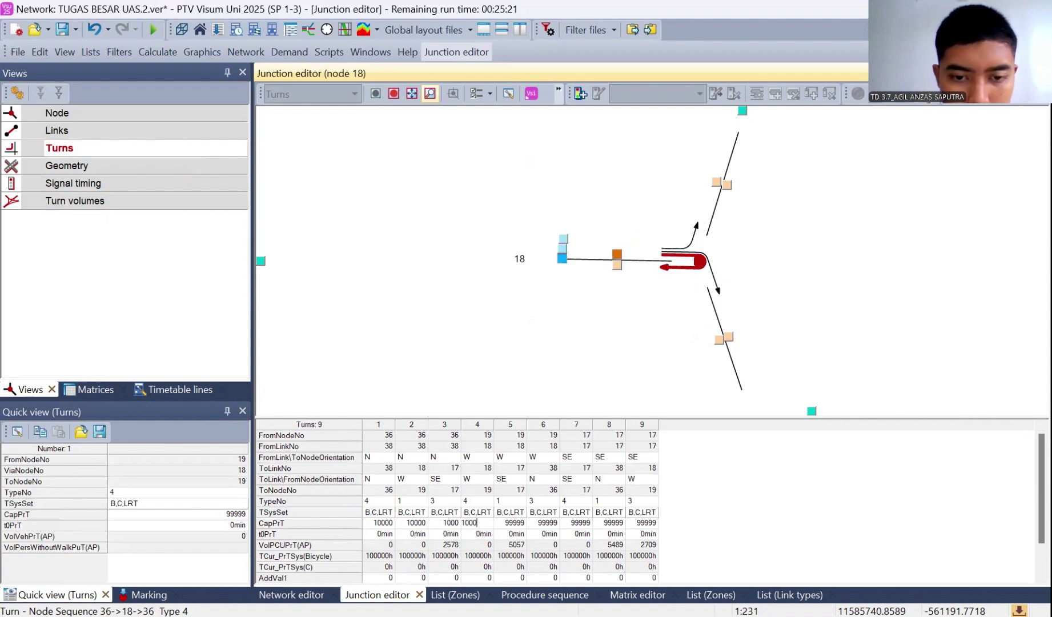
{"action": "left_click", "coordinate": [515, 522]}
{"action": "type", "text": "1000"}
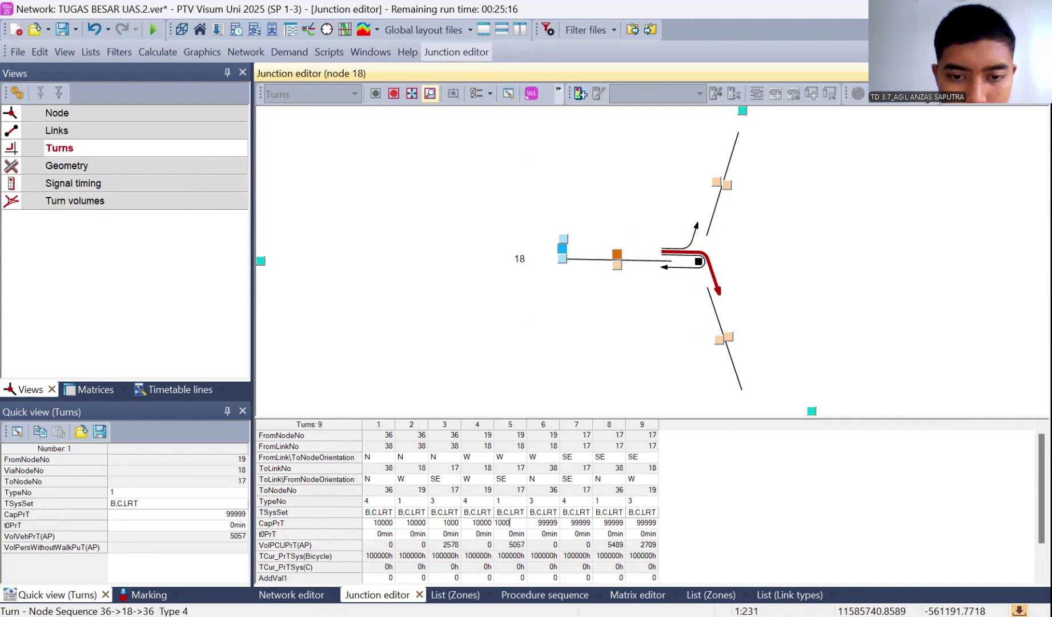
{"action": "type", "text": "0"}
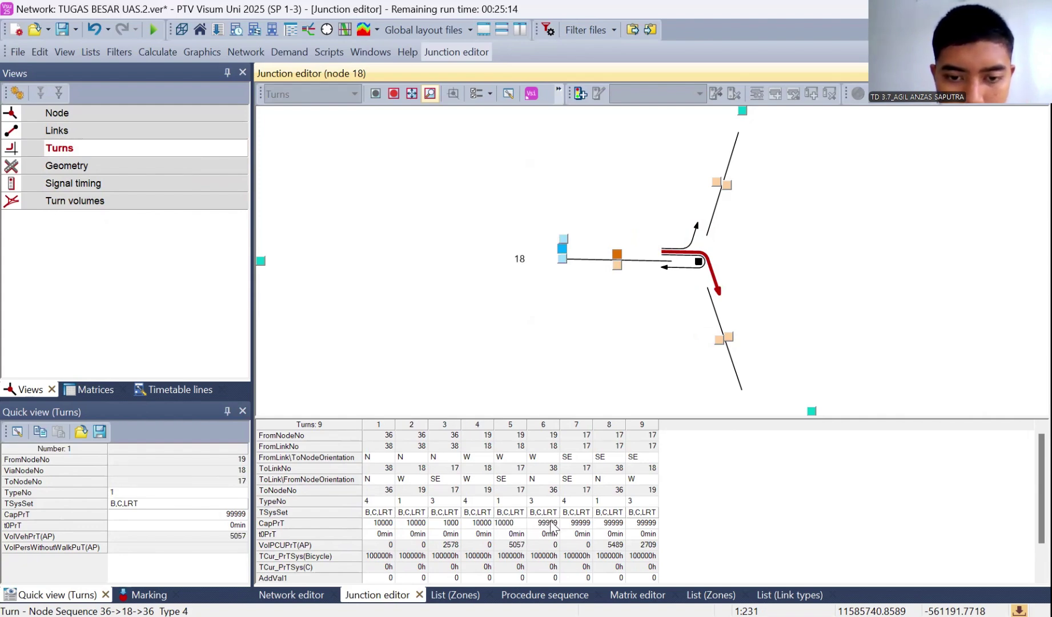
{"action": "left_click", "coordinate": [551, 526]}
{"action": "type", "text": "1000"}
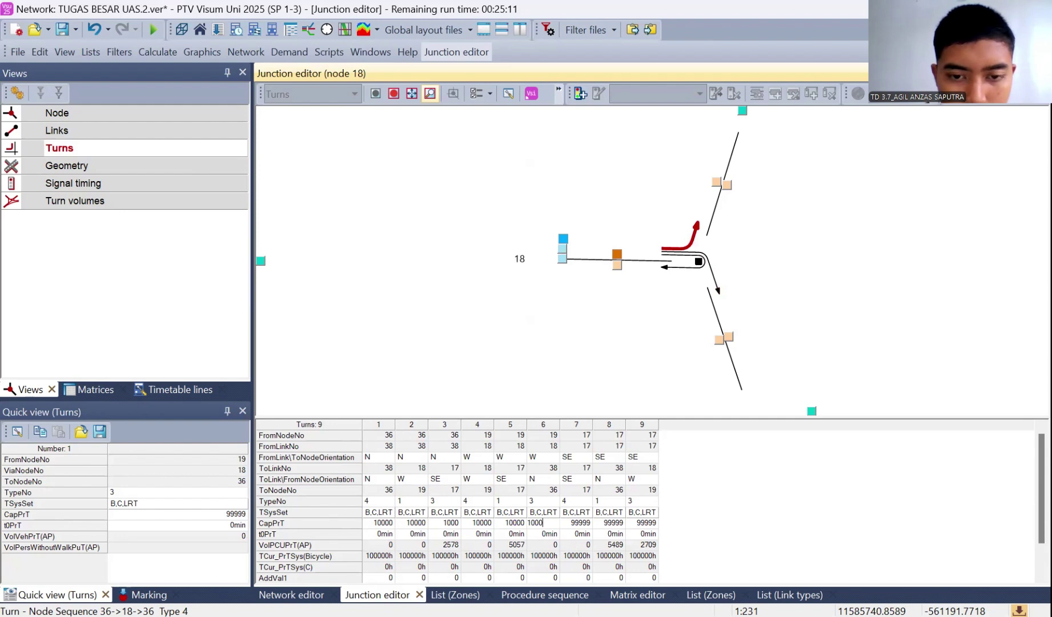
{"action": "type", "text": "0"}
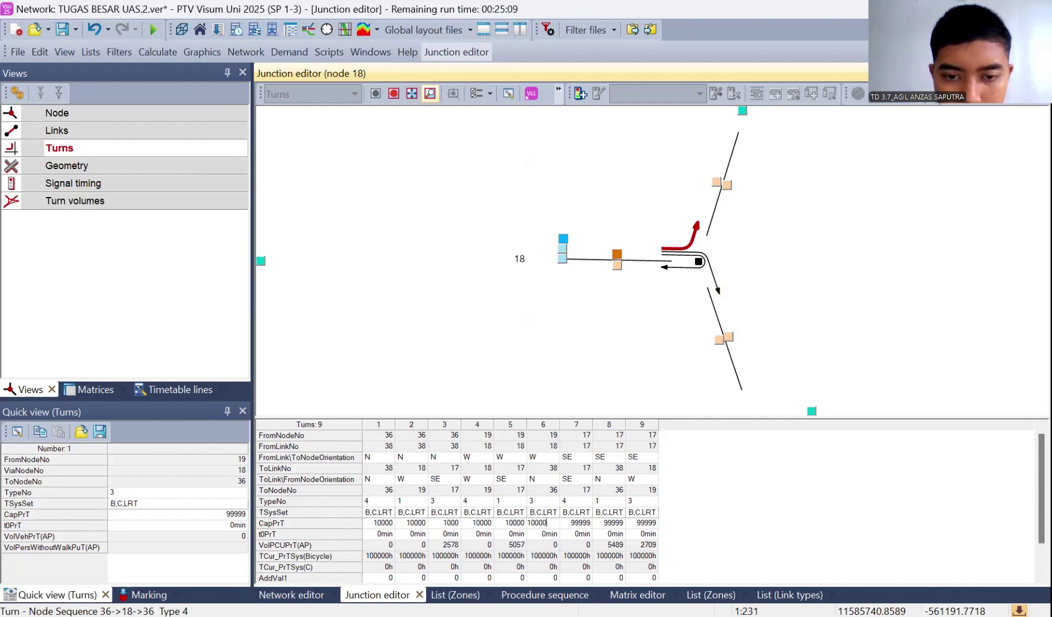
Set the PrT capacity of all three of node 18's turns coming from node 17 to 10000
{"action": "left_click", "coordinate": [577, 524]}
{"action": "type", "text": "10001"}
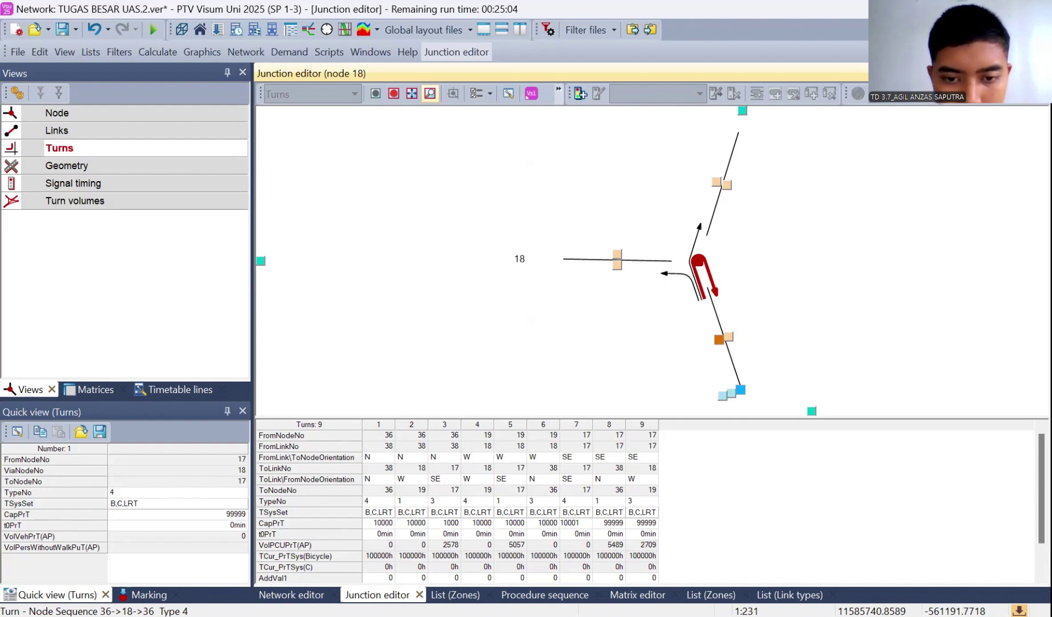
{"action": "key", "text": "BackSpace"}
{"action": "type", "text": "0"}
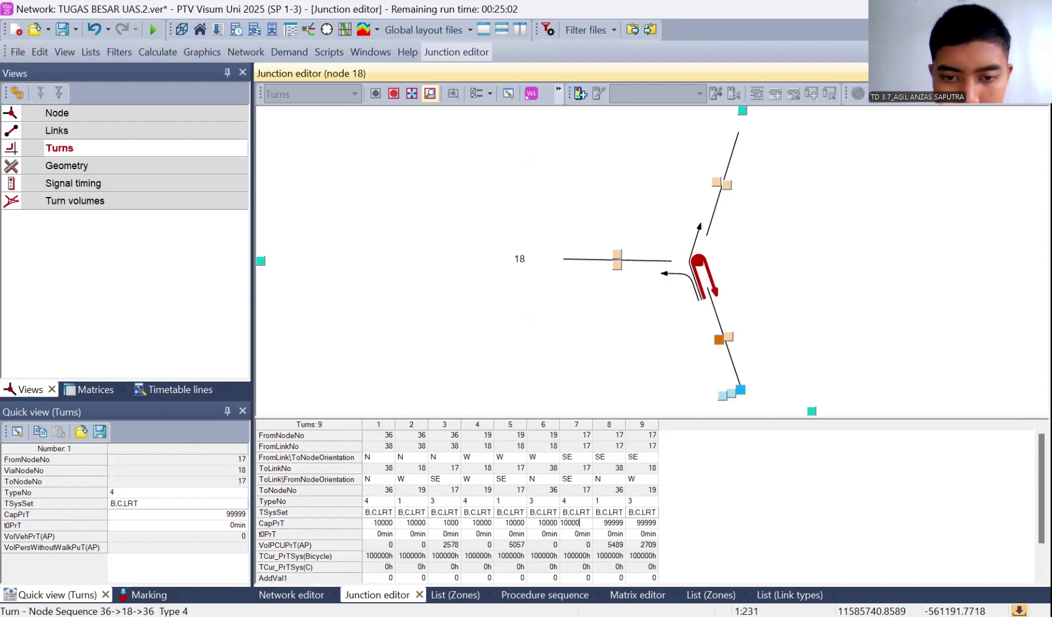
{"action": "left_click", "coordinate": [620, 524]}
{"action": "type", "text": "1000"}
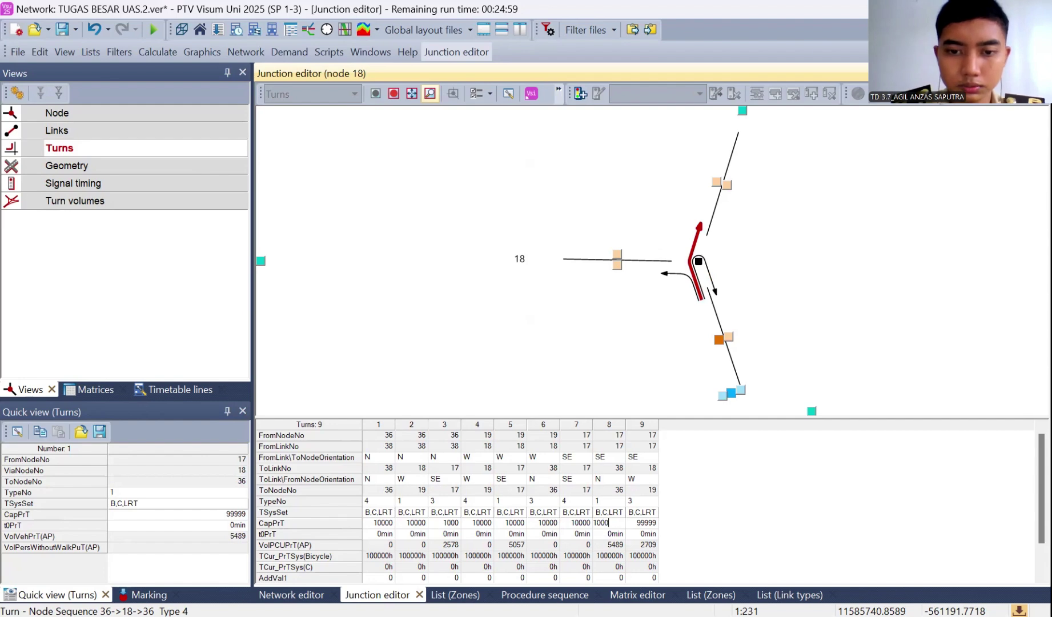
{"action": "type", "text": "0"}
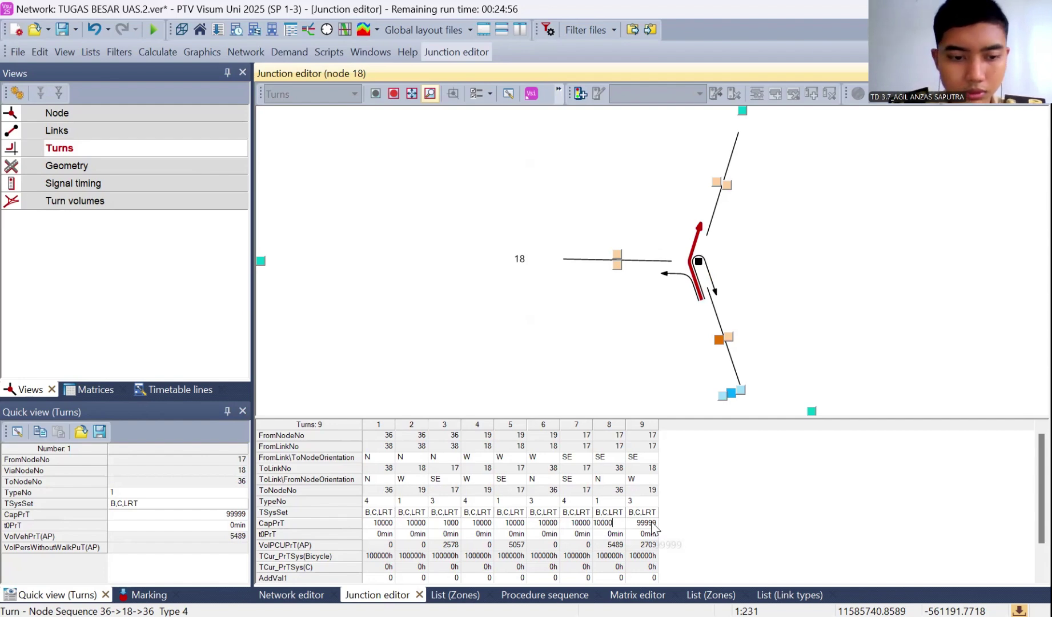
{"action": "left_click", "coordinate": [653, 523]}
{"action": "type", "text": "10000"}
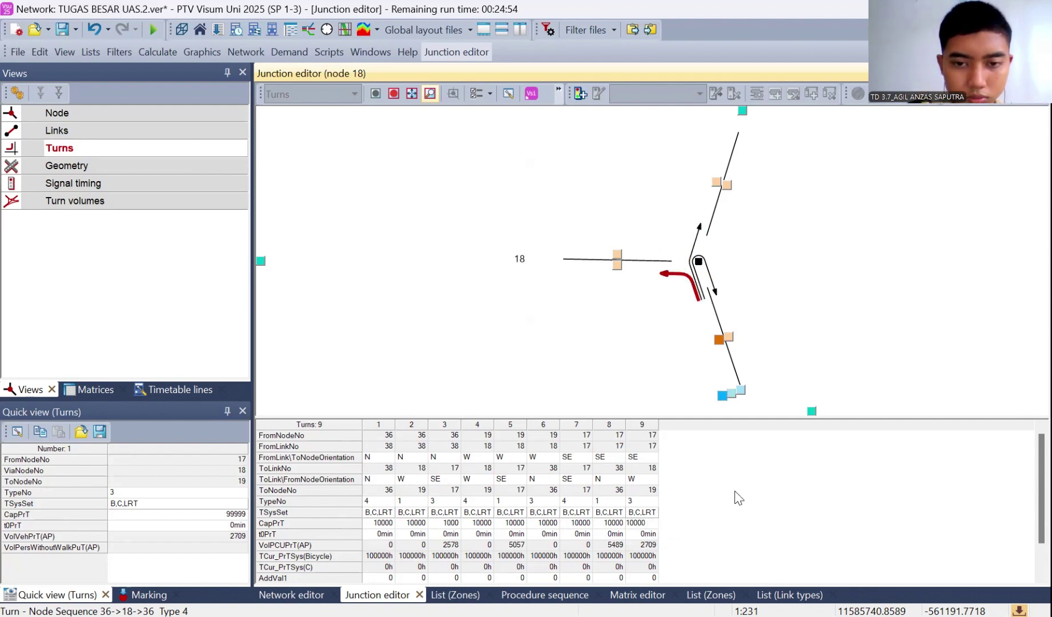
{"action": "left_click", "coordinate": [739, 498]}
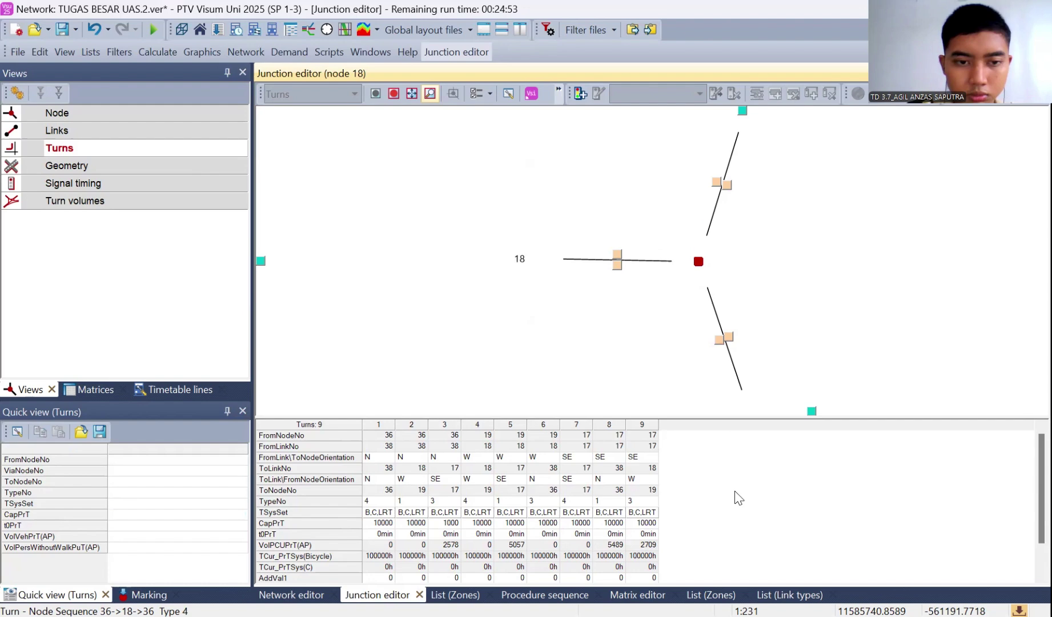
Review node 18's turn volumes, turn capacities, lane geometry, signal timing, links and node attributes
{"action": "left_click", "coordinate": [177, 201]}
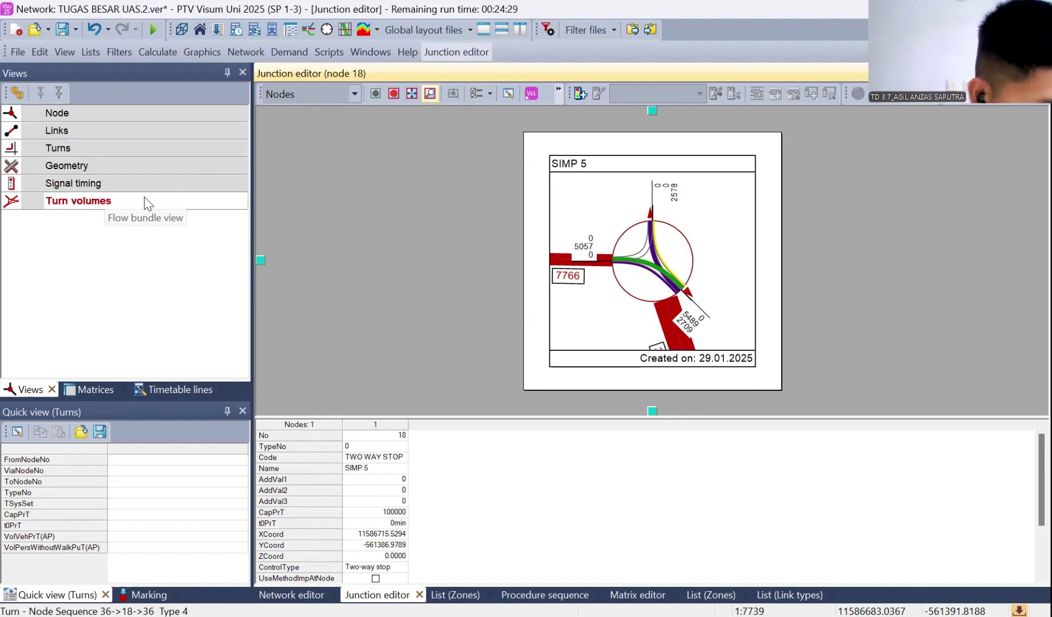
{"action": "left_click", "coordinate": [81, 147]}
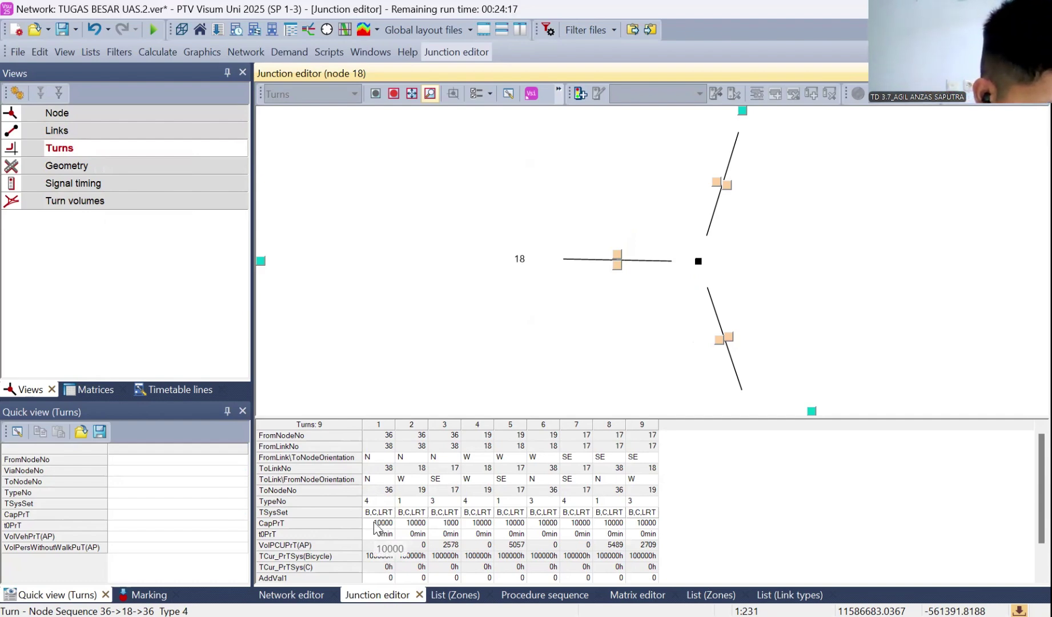
{"action": "left_click", "coordinate": [104, 171]}
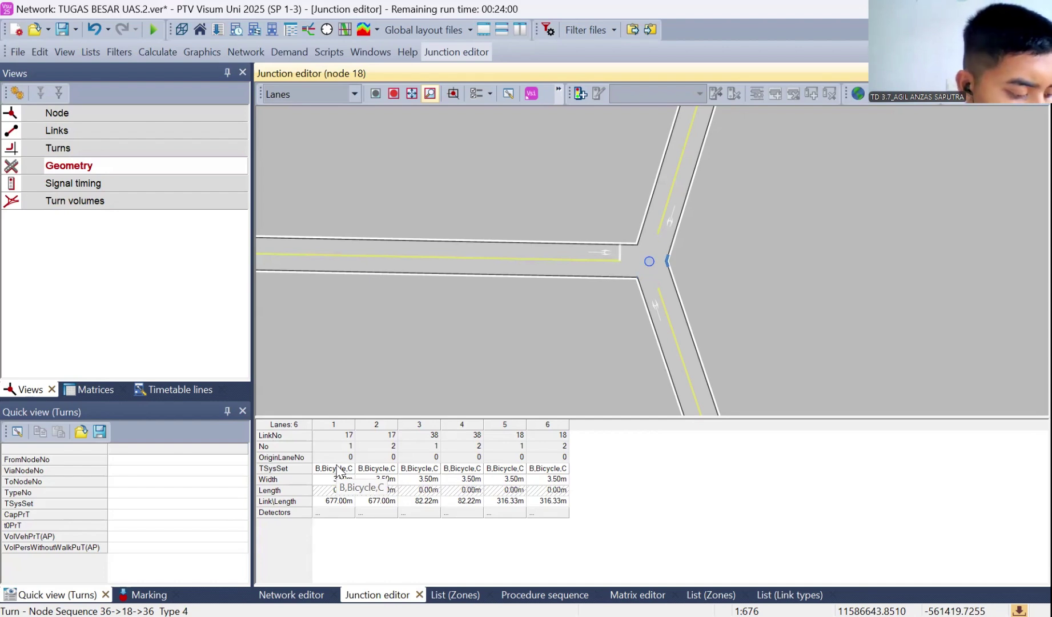
{"action": "left_click", "coordinate": [121, 185]}
{"action": "left_click", "coordinate": [121, 194]}
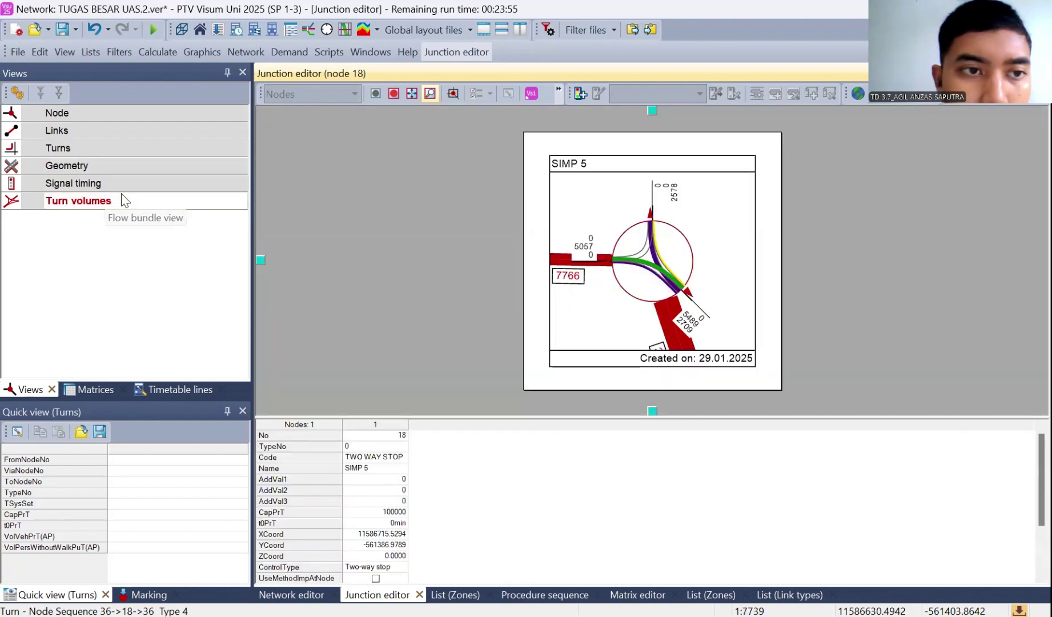
{"action": "left_click", "coordinate": [84, 114]}
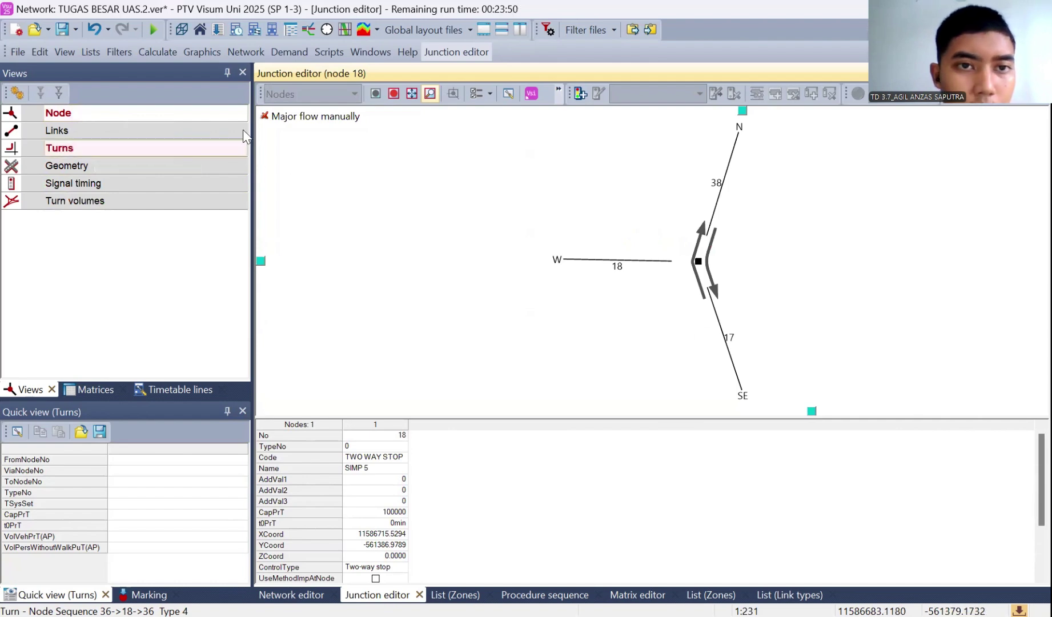
{"action": "scroll", "coordinate": [381, 474], "scroll_direction": "down", "scroll_amount": 2}
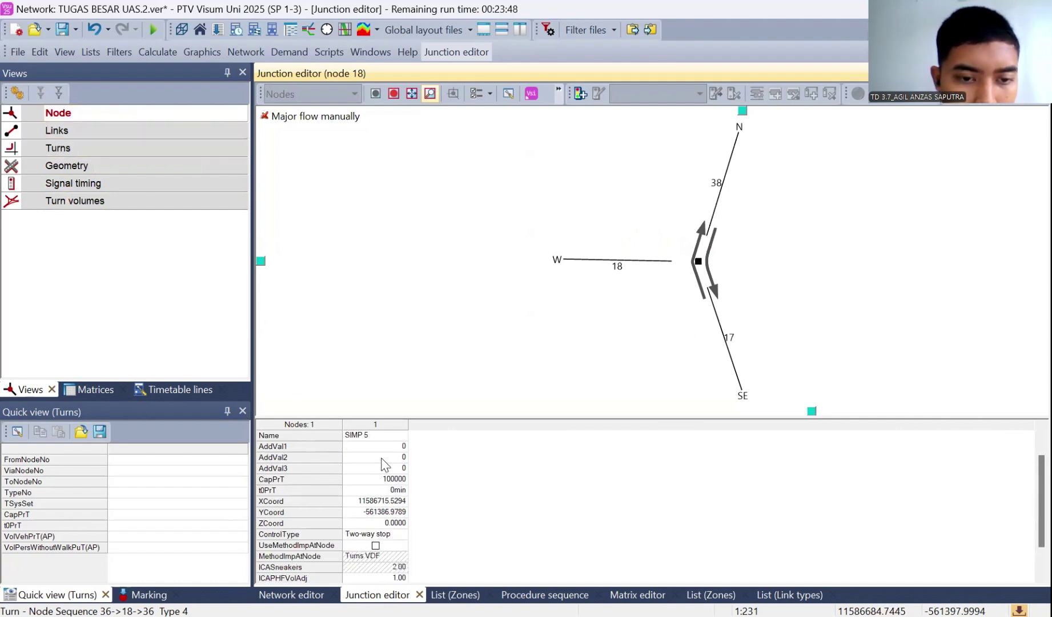
{"action": "left_click", "coordinate": [86, 167]}
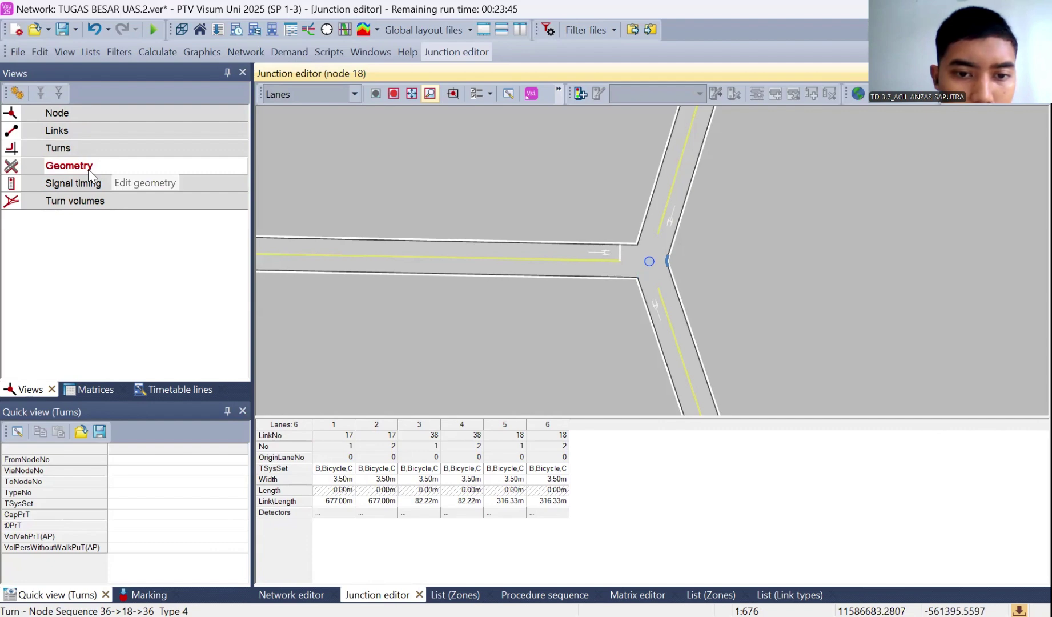
{"action": "left_click", "coordinate": [85, 184]}
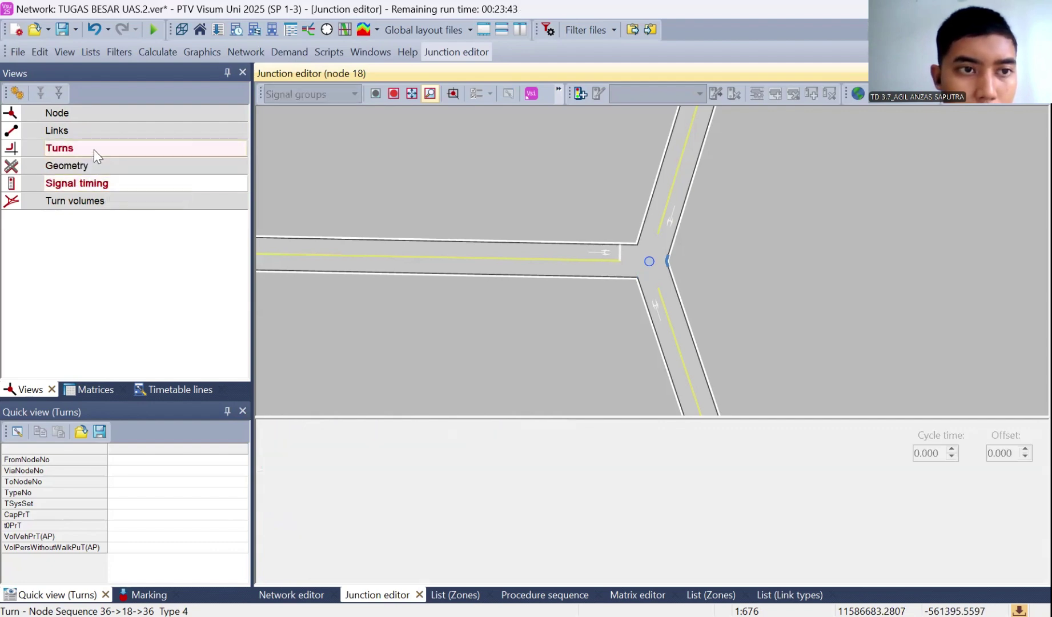
{"action": "left_click", "coordinate": [94, 149]}
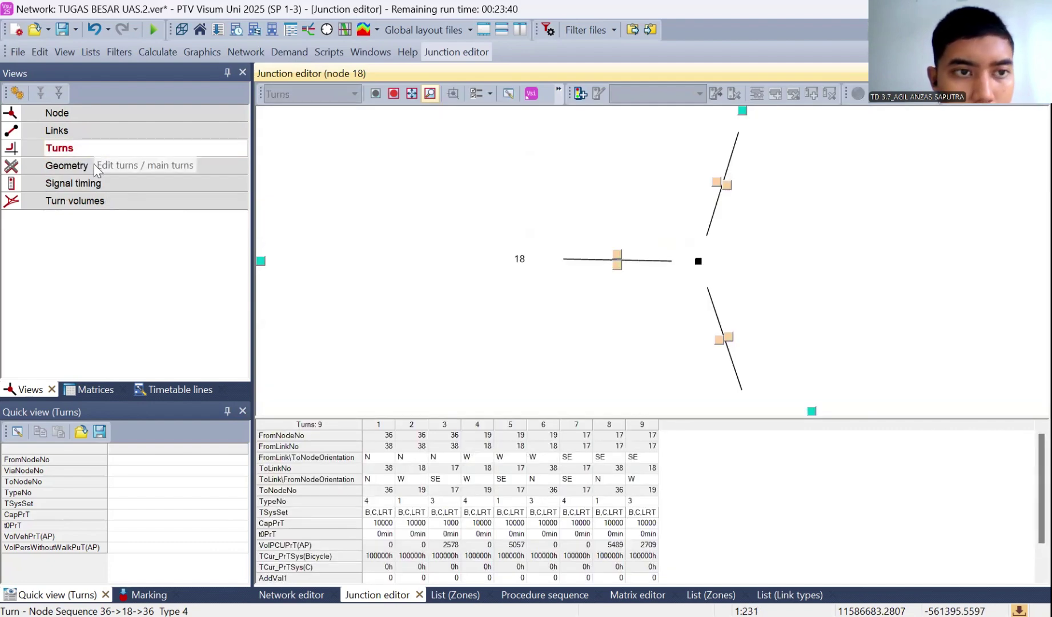
{"action": "left_click", "coordinate": [94, 165]}
{"action": "left_click", "coordinate": [96, 183]}
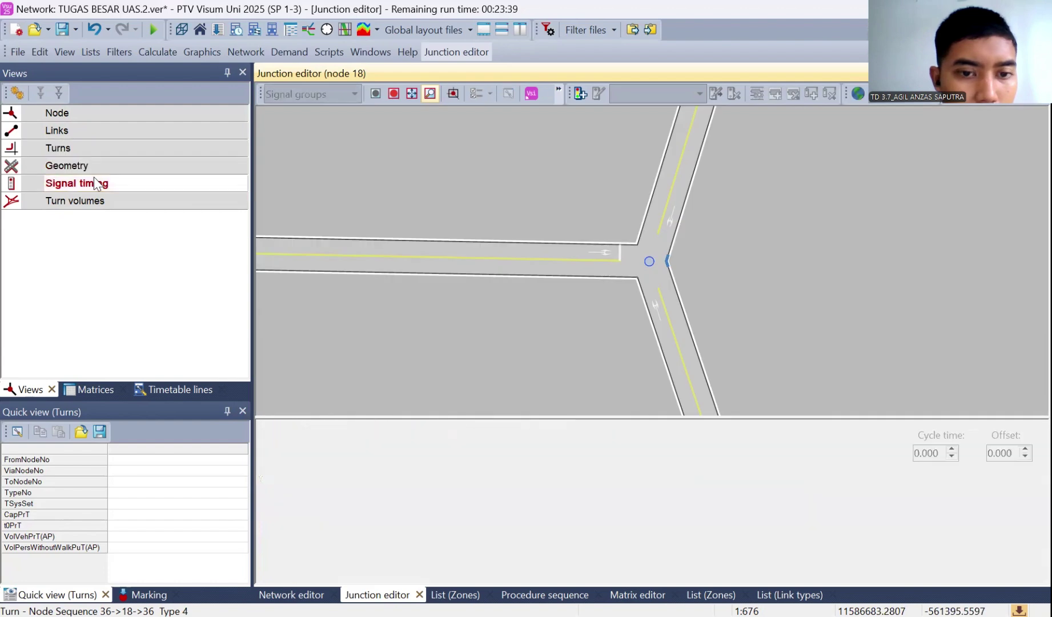
{"action": "left_click", "coordinate": [99, 147]}
{"action": "left_click", "coordinate": [99, 132]}
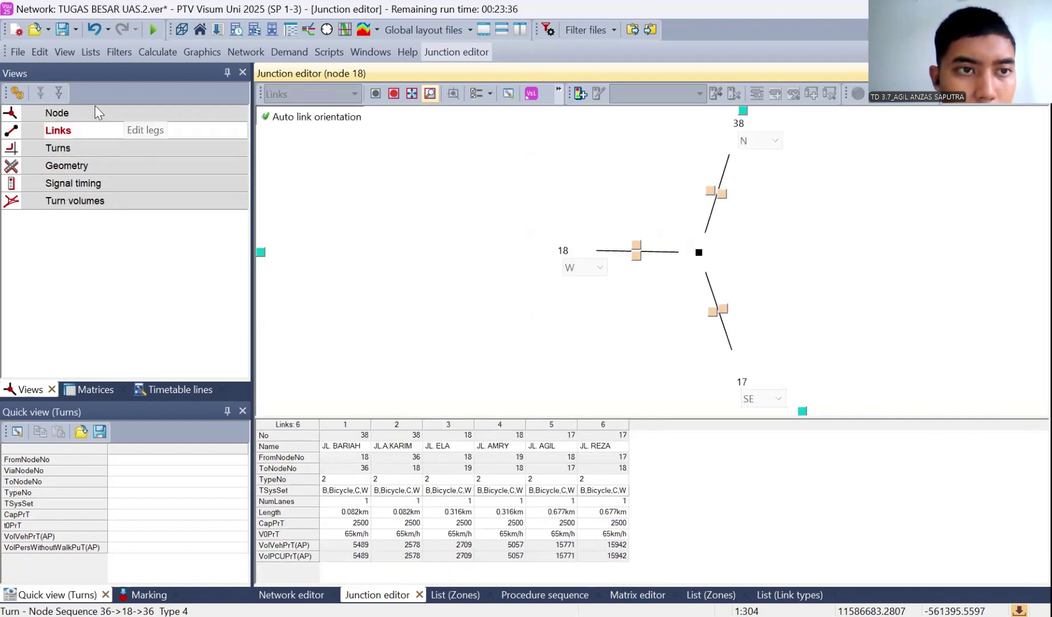
{"action": "left_click", "coordinate": [95, 112]}
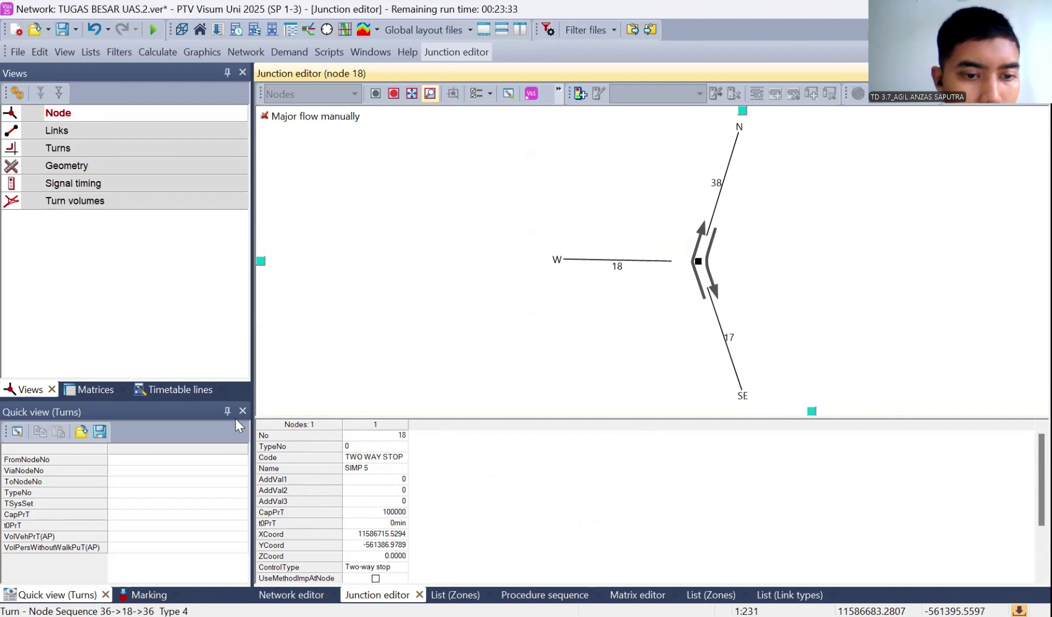
Open node 6, where links 5, 6 and 39 meet, in the junction editor and display its node attributes
{"action": "left_click", "coordinate": [291, 595]}
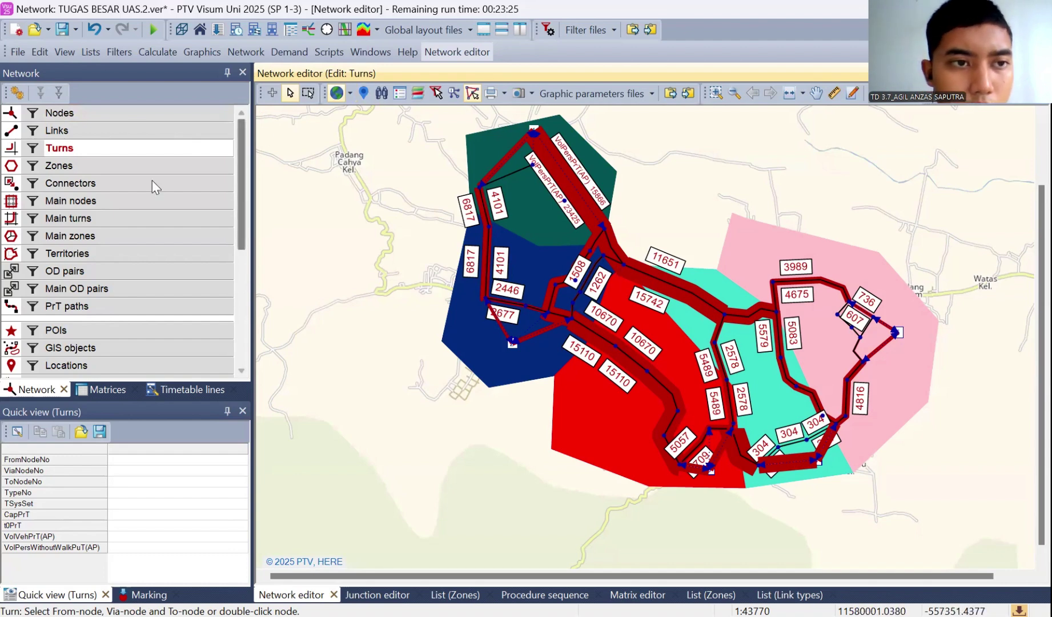
{"action": "left_click", "coordinate": [143, 121]}
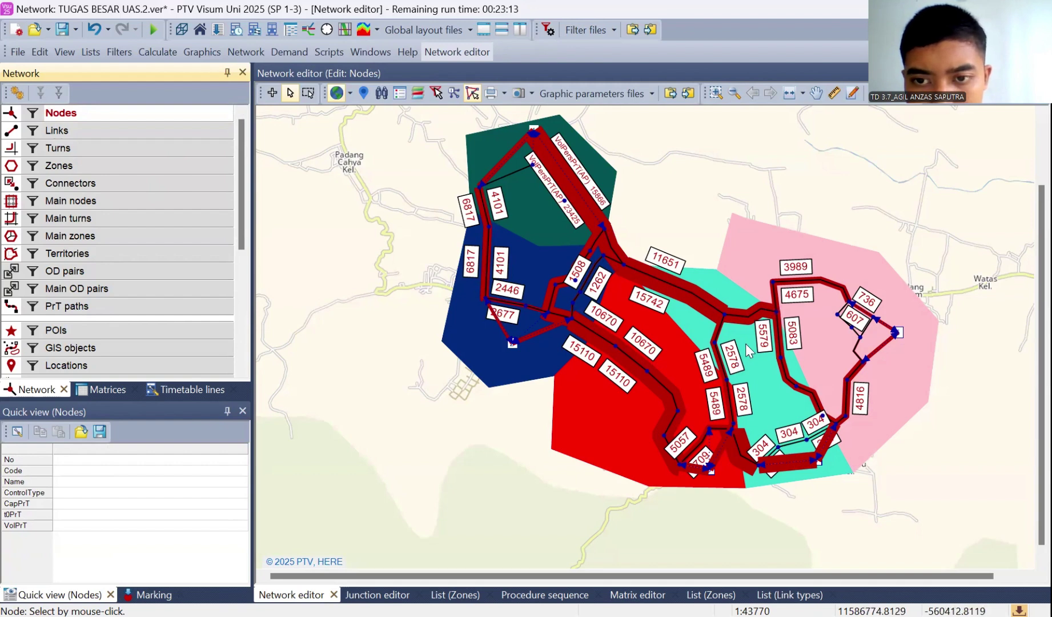
{"action": "double_click", "coordinate": [776, 312]}
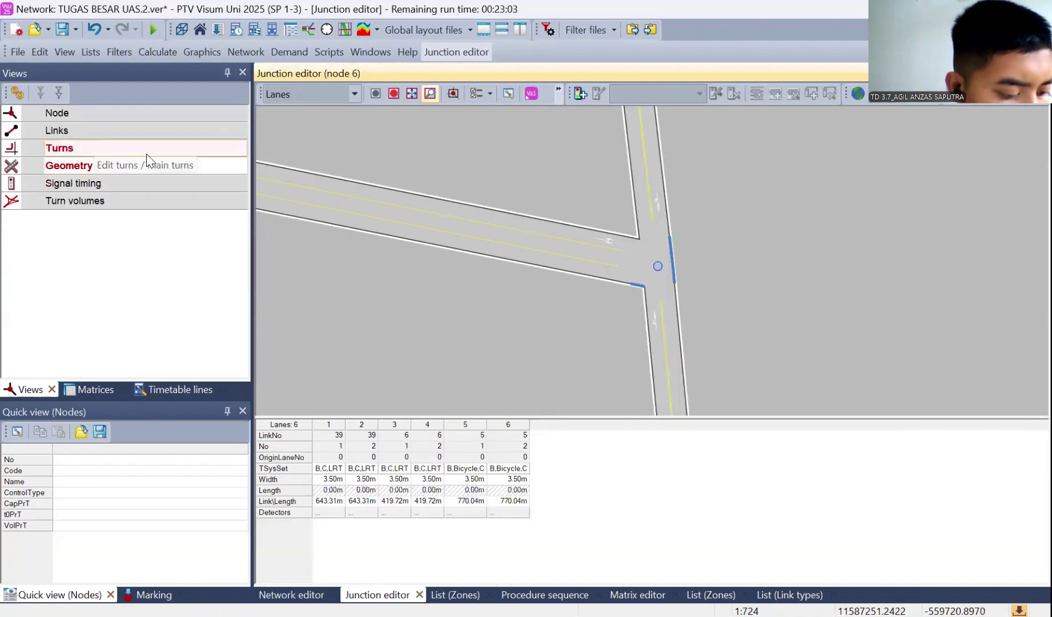
{"action": "left_click", "coordinate": [134, 109]}
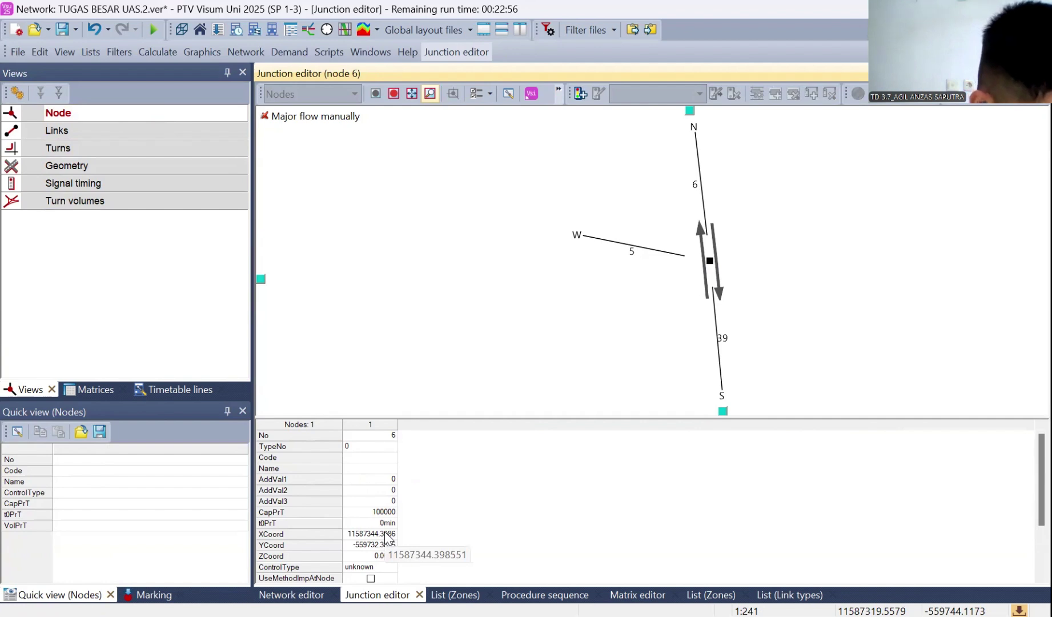
Set node 6's control type to Roundabout and enter ROUNDABOUT as its code
{"action": "left_click", "coordinate": [392, 567]}
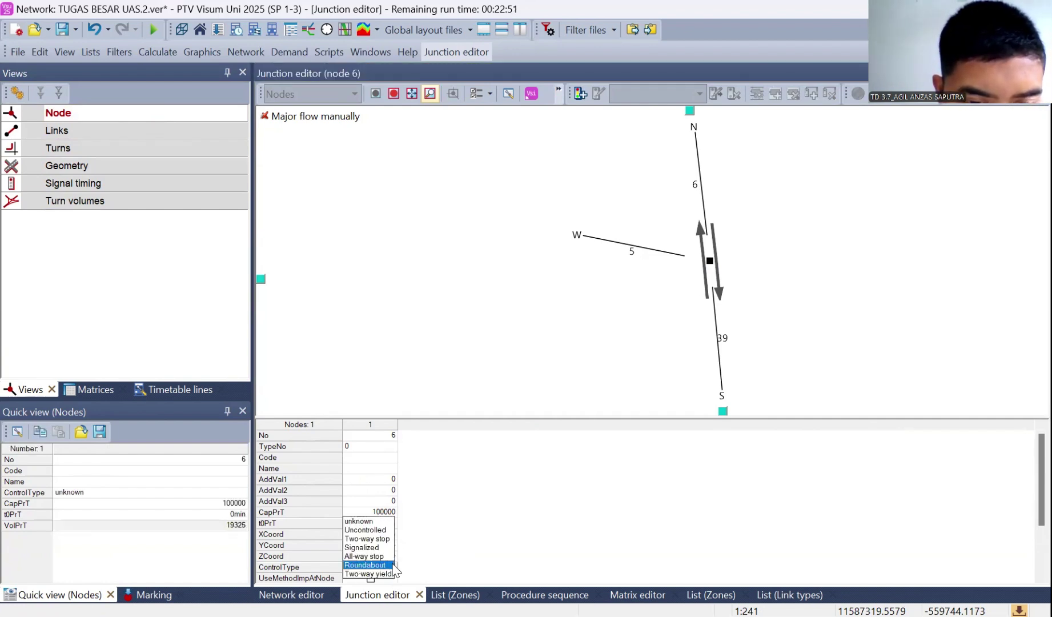
{"action": "left_click", "coordinate": [393, 566]}
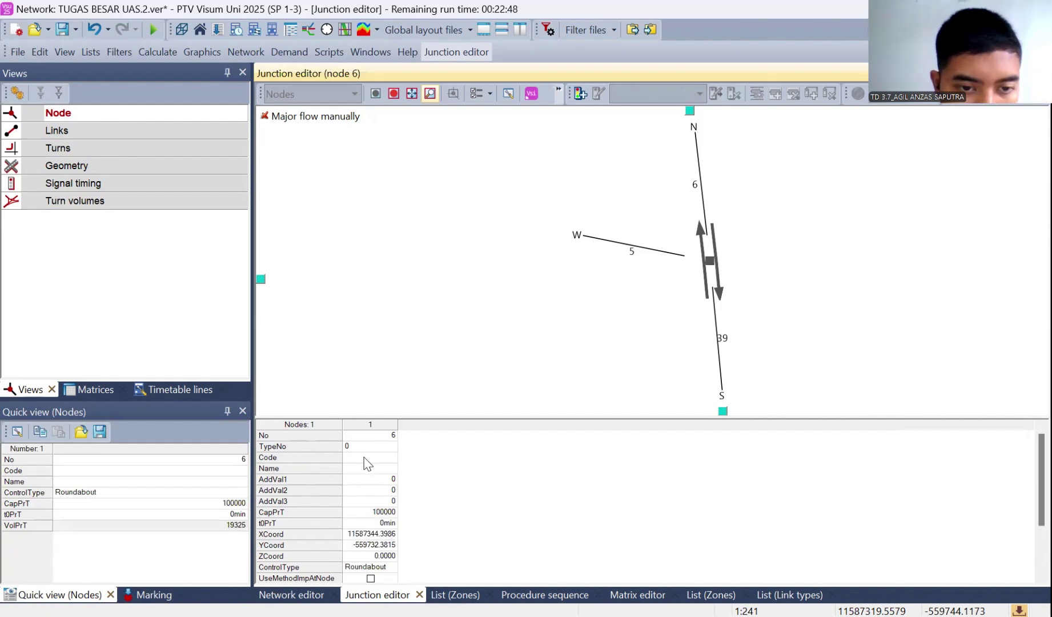
{"action": "left_click", "coordinate": [364, 458]}
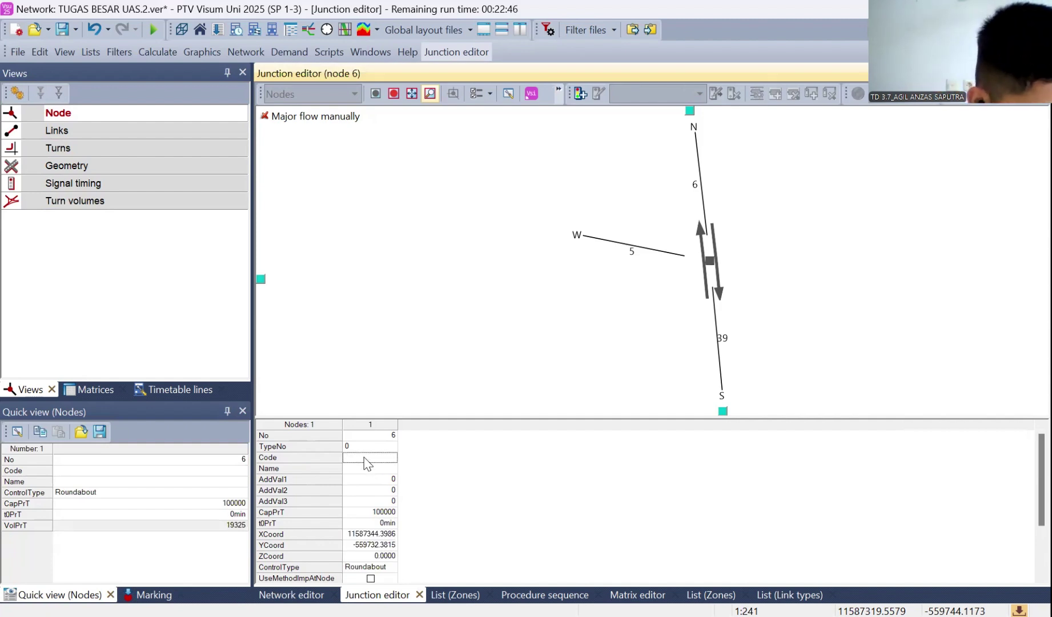
{"action": "type", "text": "R"}
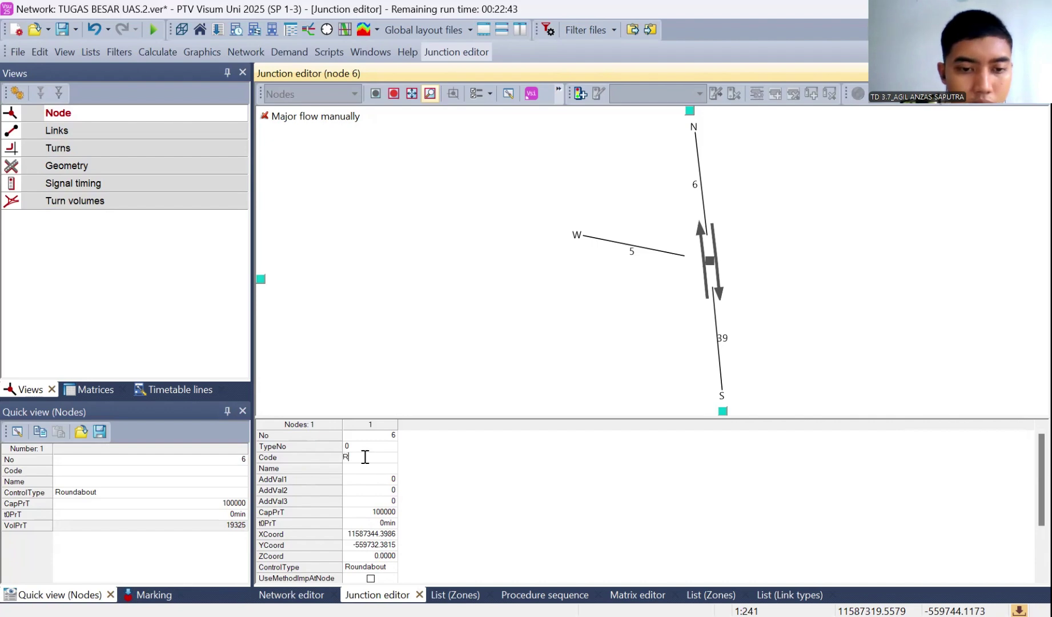
{"action": "type", "text": "OUN"}
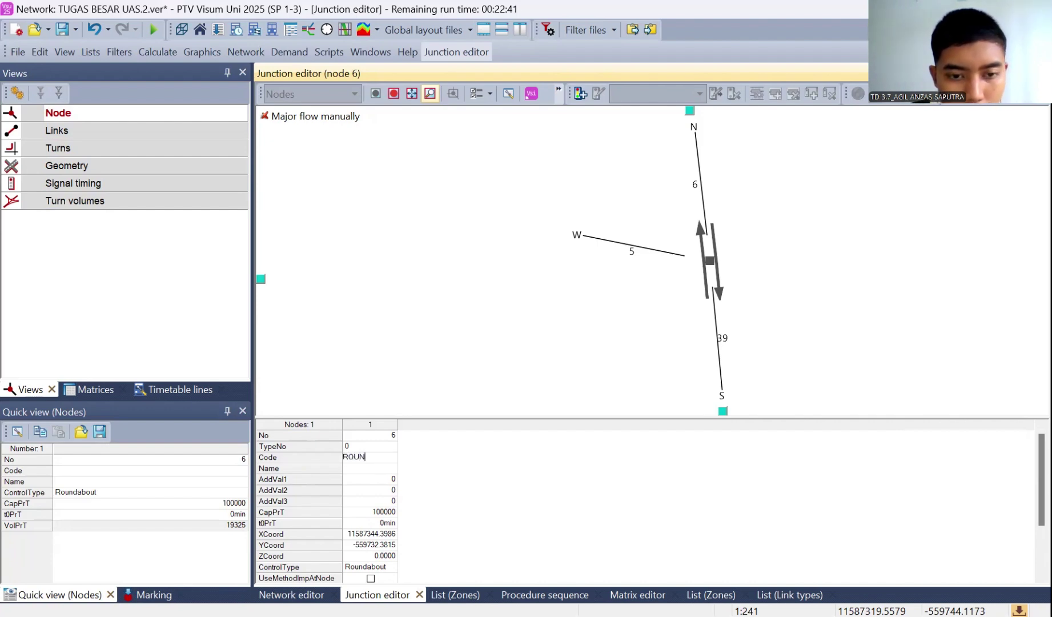
{"action": "type", "text": "DA"}
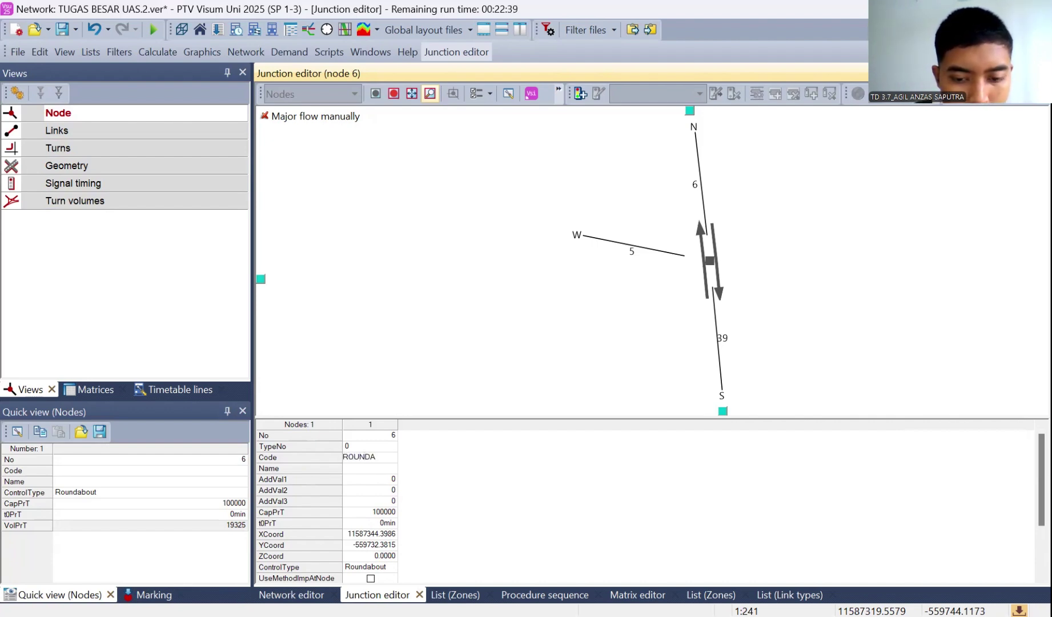
{"action": "type", "text": "BOUT"}
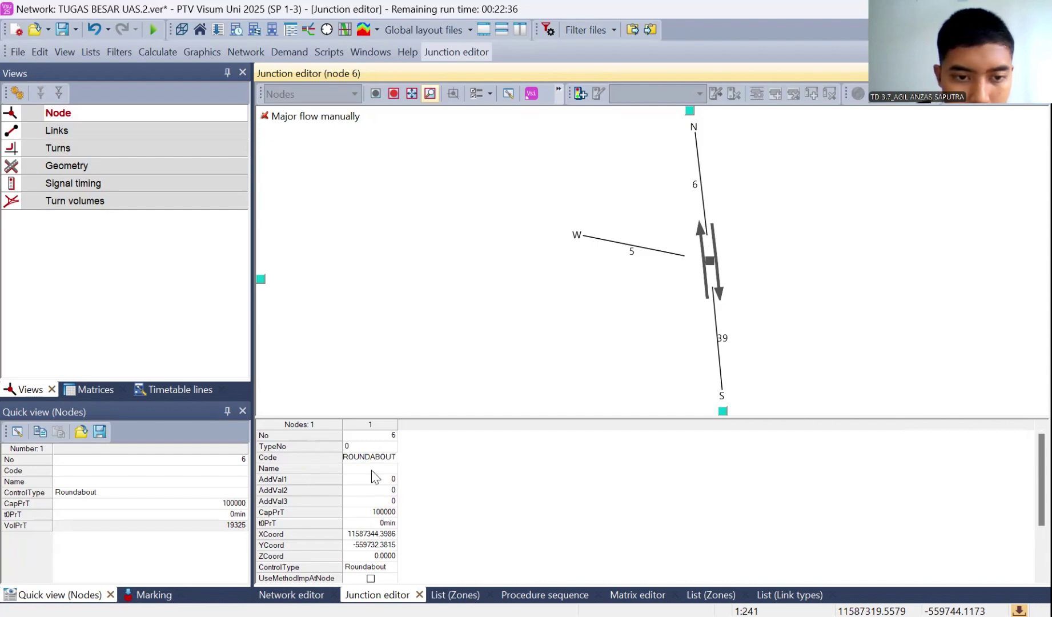
Name node 6 SIMP 6 and set its PrT capacity to 19000
{"action": "left_click", "coordinate": [372, 468]}
{"action": "type", "text": "SIMP"}
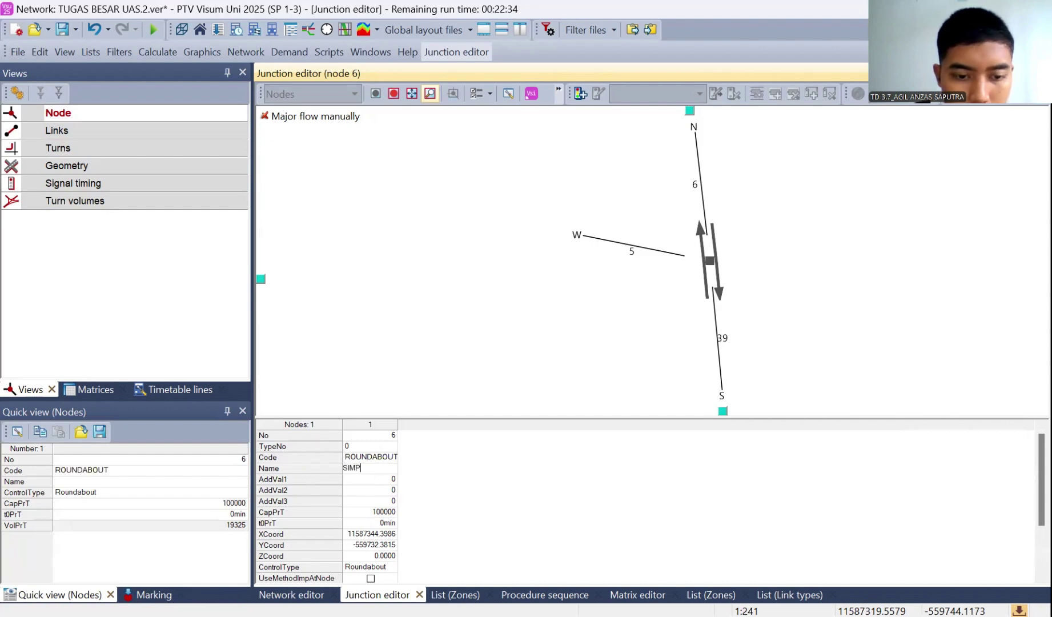
{"action": "type", "text": " 6"}
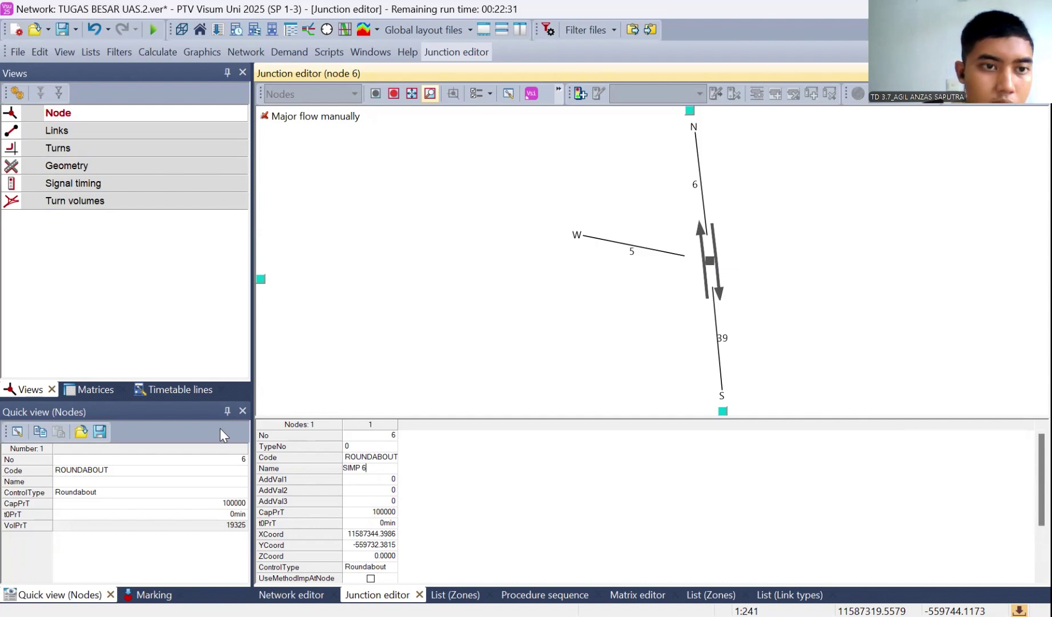
{"action": "left_click", "coordinate": [450, 470]}
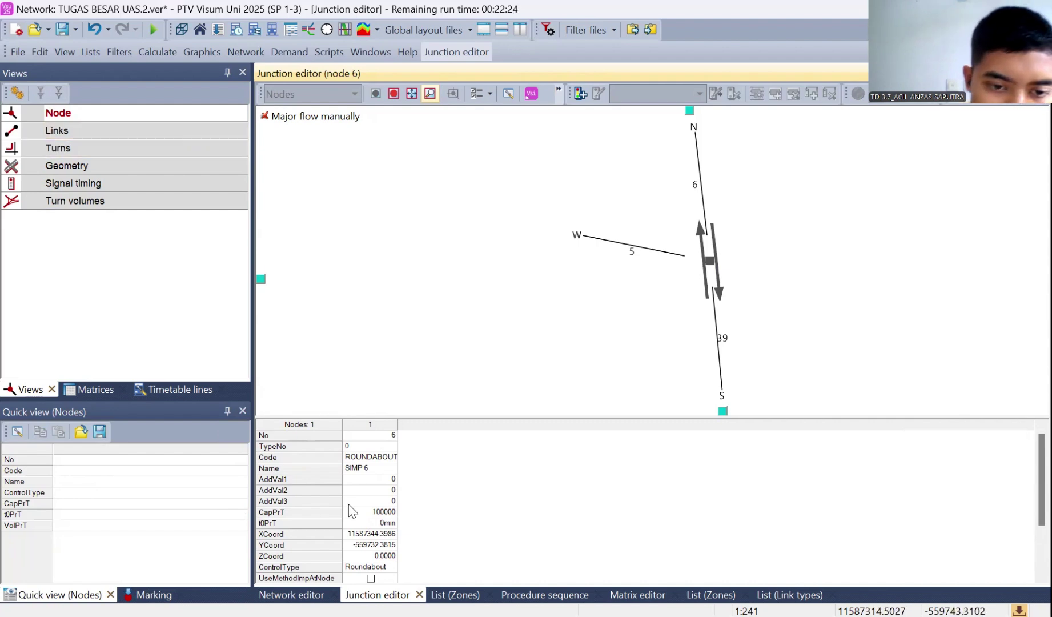
{"action": "left_click", "coordinate": [367, 512]}
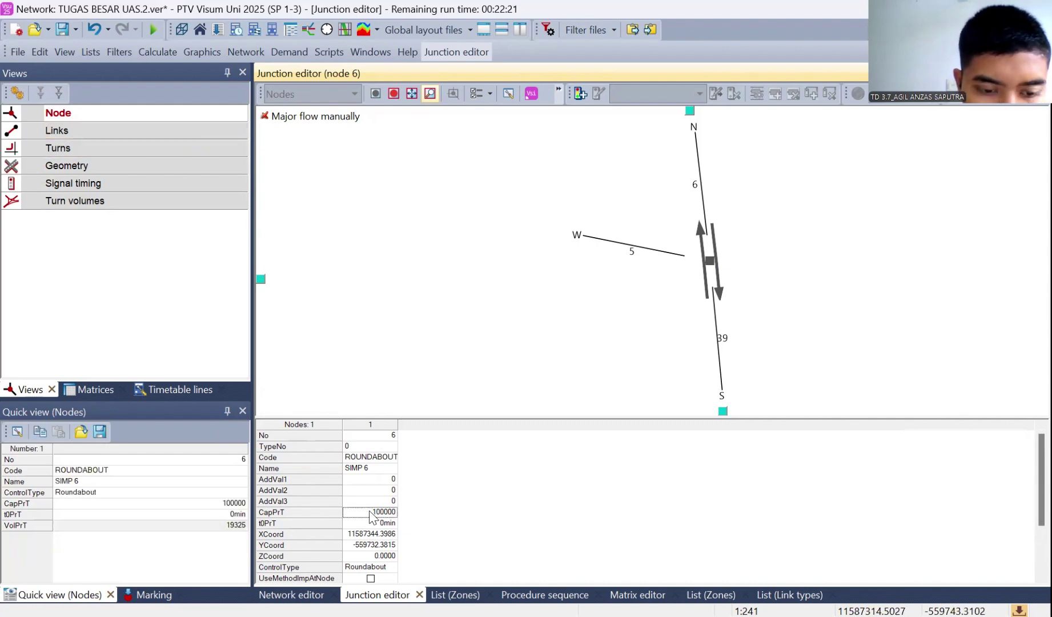
{"action": "type", "text": "19000"}
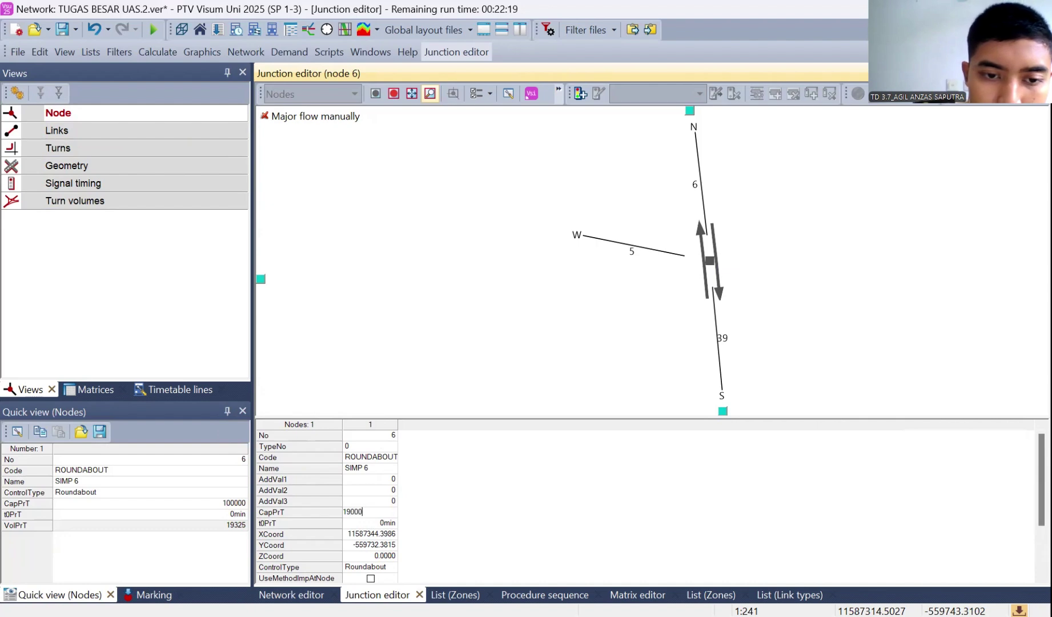
{"action": "left_click", "coordinate": [553, 470]}
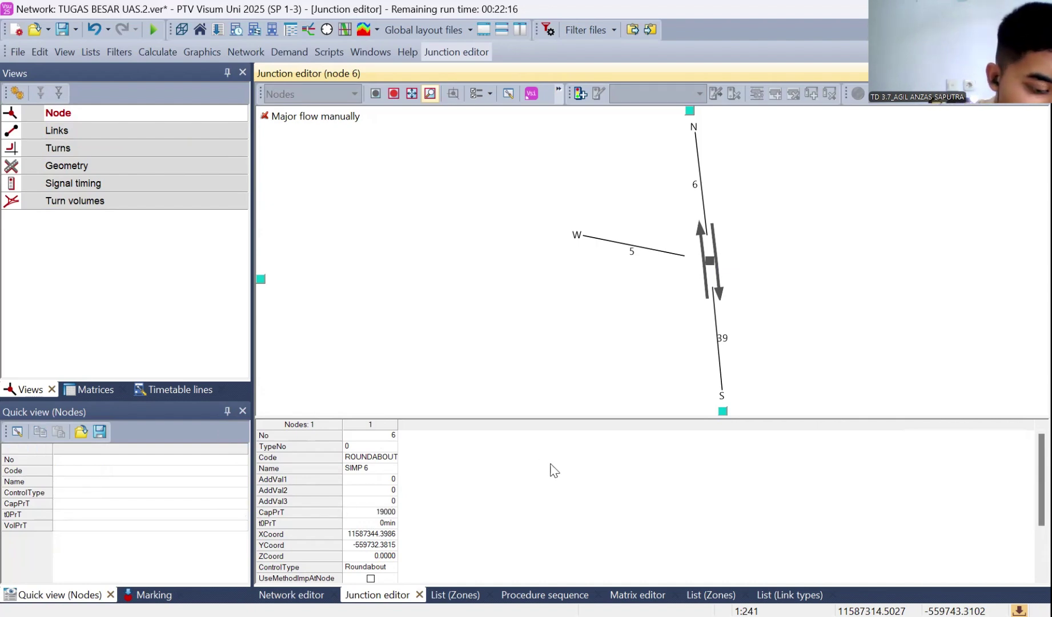
In the link attributes, name link 39 JL. RUDOI from node 6 to 37 and JL. AGHA from node 37 to 6
{"action": "left_click", "coordinate": [147, 132]}
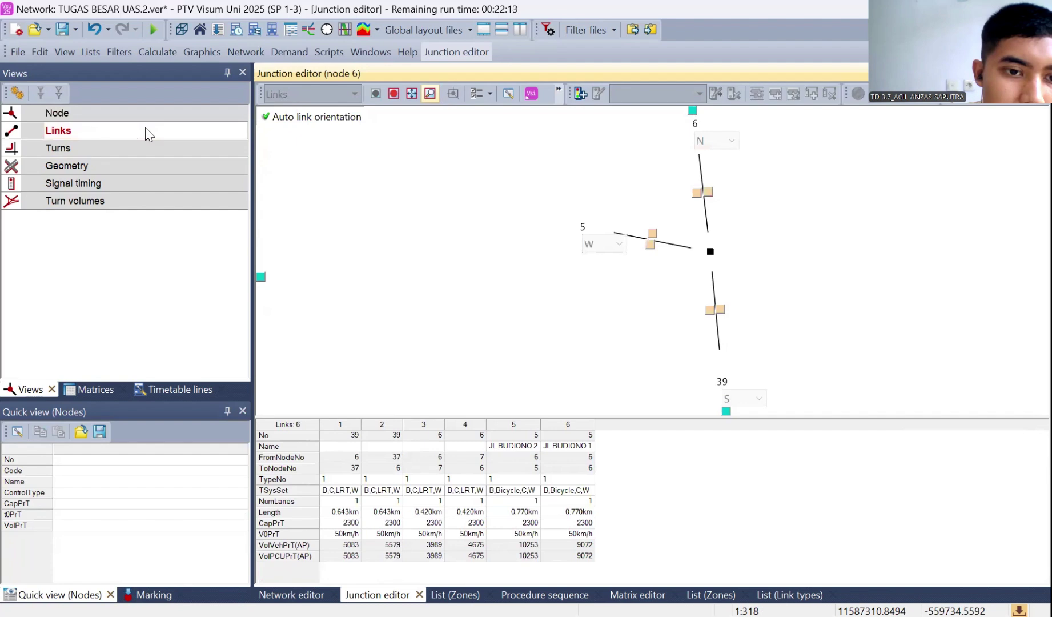
{"action": "left_click", "coordinate": [324, 446]}
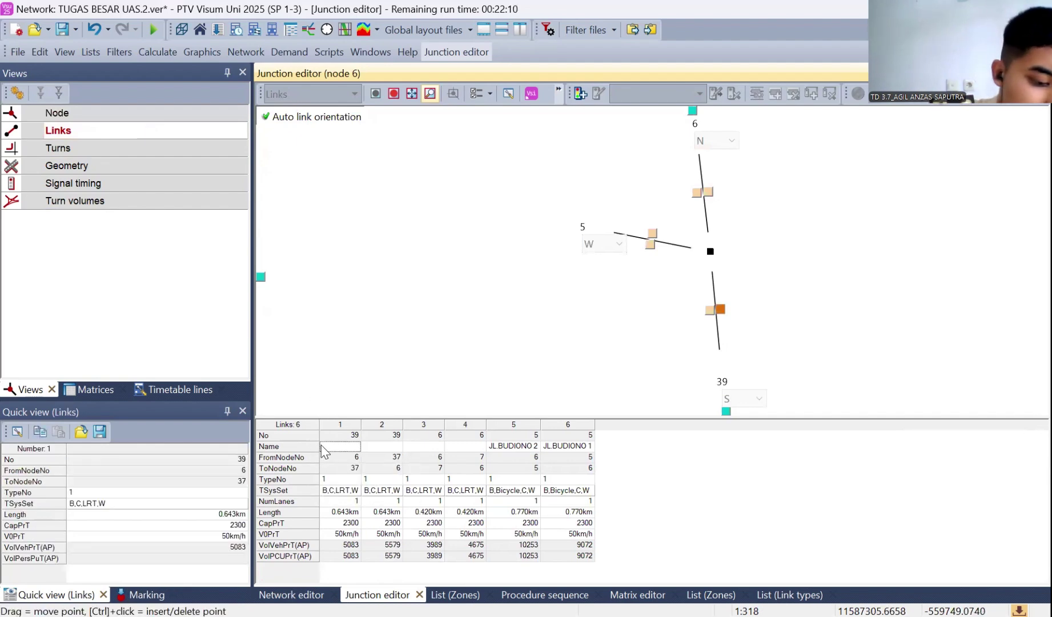
{"action": "type", "text": "JL"}
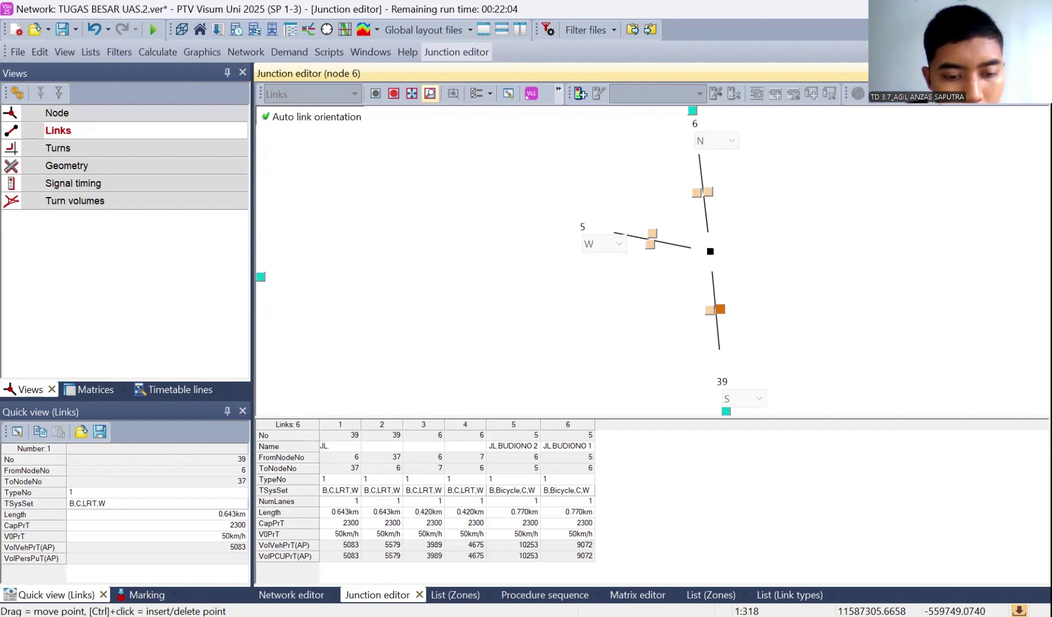
{"action": "type", "text": ". RUDOI"}
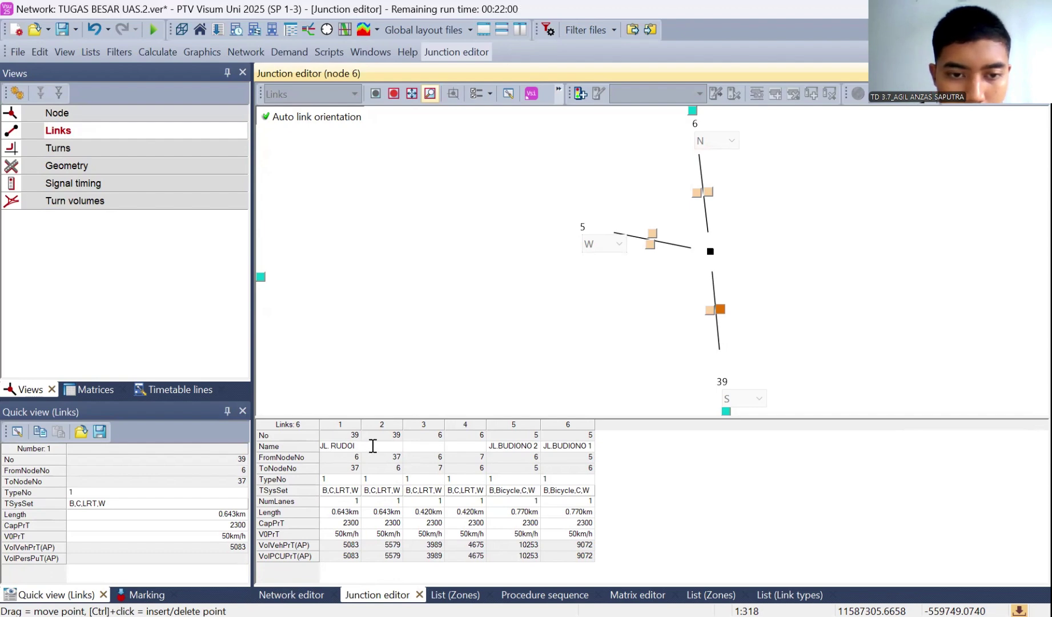
{"action": "left_click", "coordinate": [384, 443]}
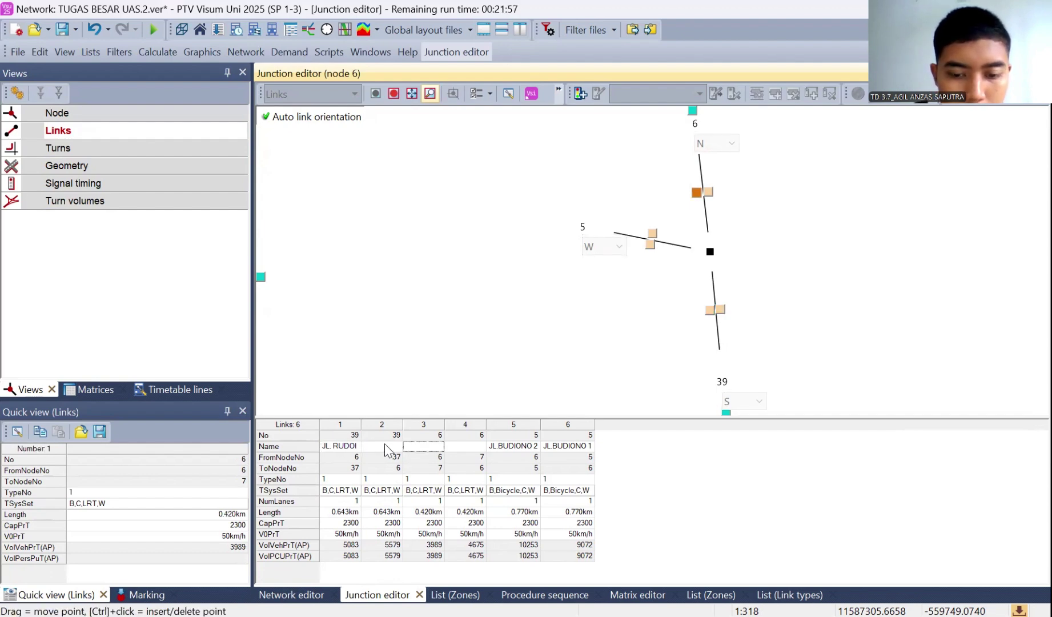
{"action": "type", "text": "JL. AHA"}
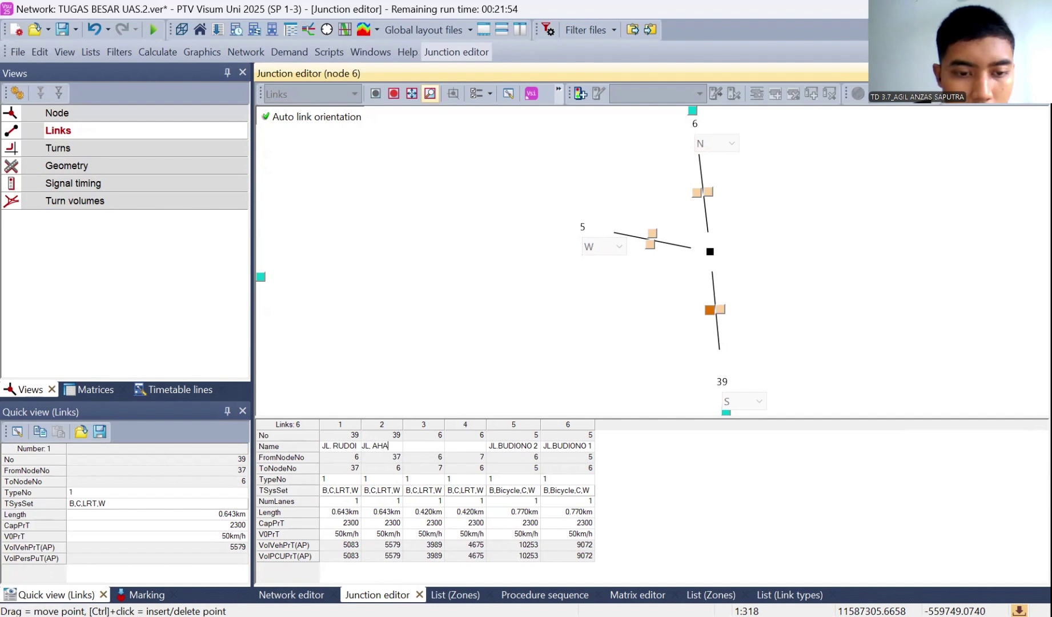
{"action": "key", "text": "BackSpace"}
{"action": "key", "text": "BackSpace"}
{"action": "type", "text": "GHA"}
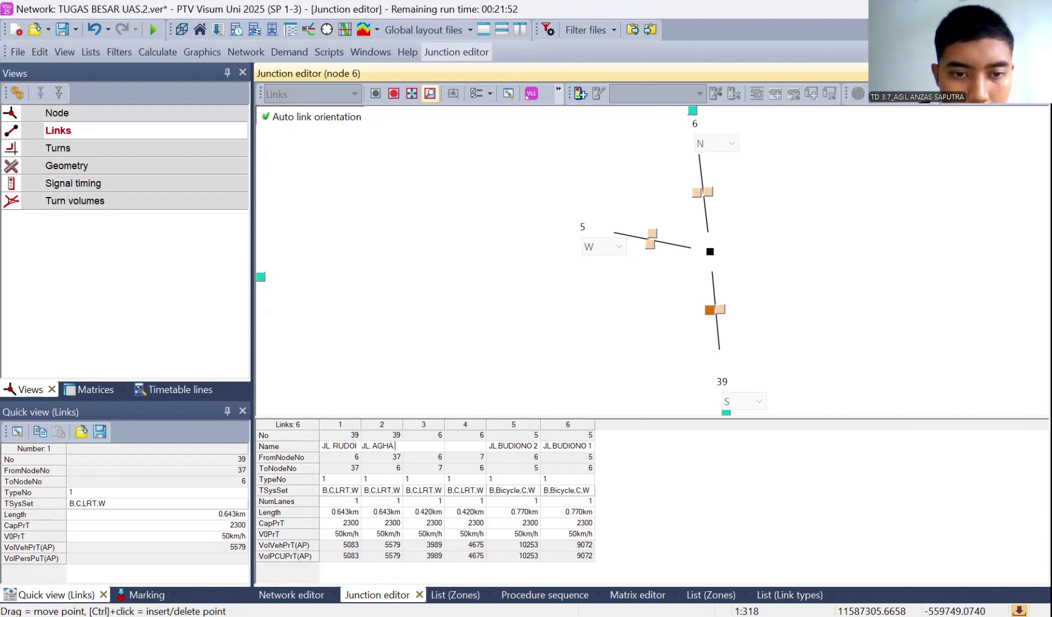
Name link 6 JL. NANDO in the direction from node 6 to 7 and JL, ADIT from node 7 to 6
{"action": "left_click", "coordinate": [429, 445]}
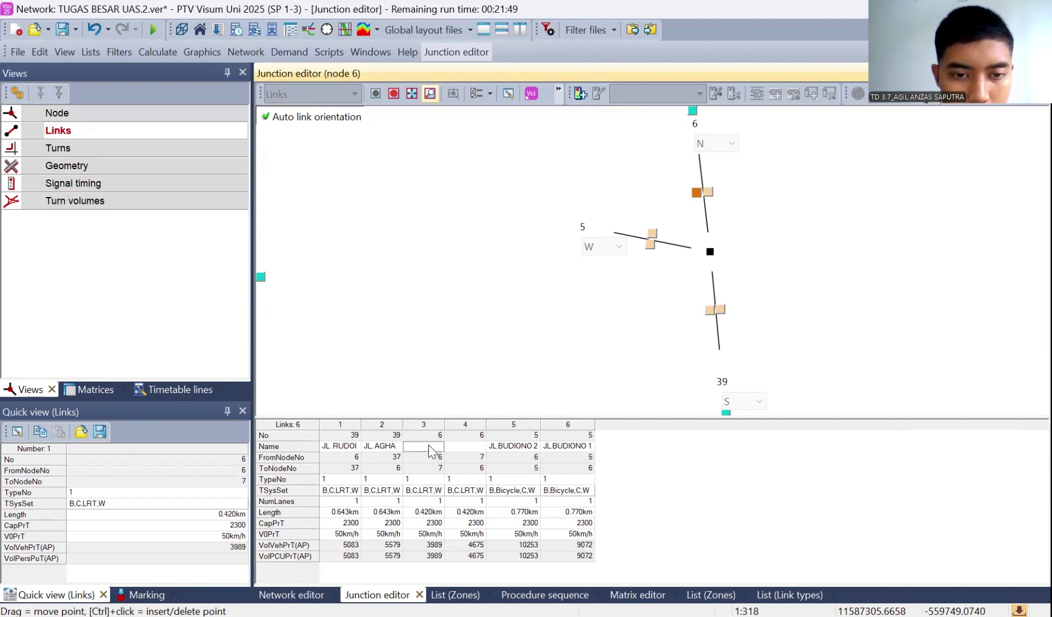
{"action": "type", "text": "JL. NANDO"}
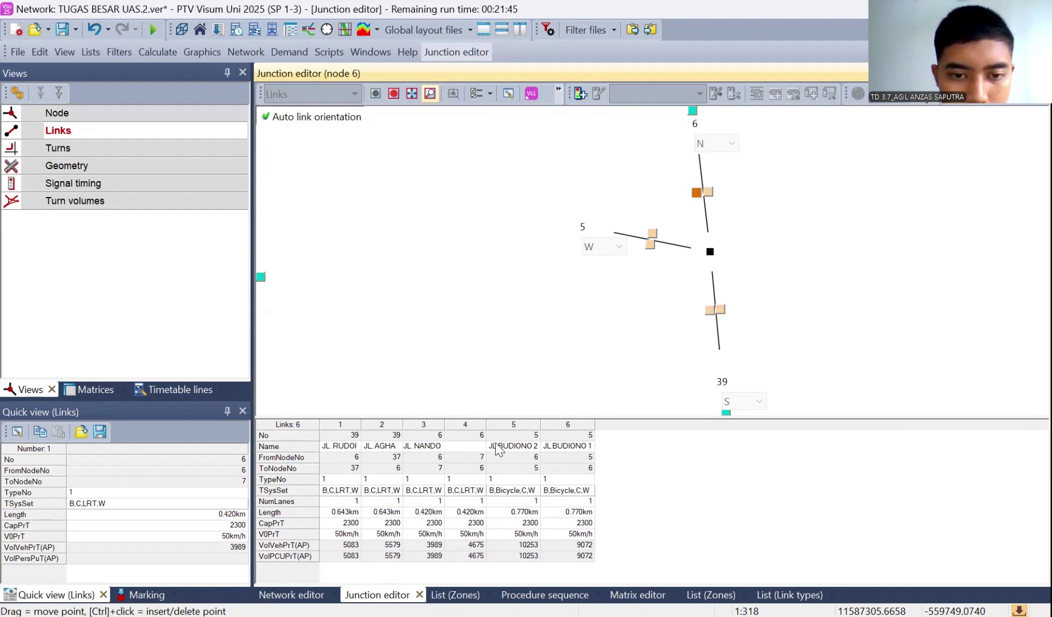
{"action": "left_click", "coordinate": [494, 444]}
{"action": "left_click", "coordinate": [459, 445]}
{"action": "type", "text": "JL, ADIT"}
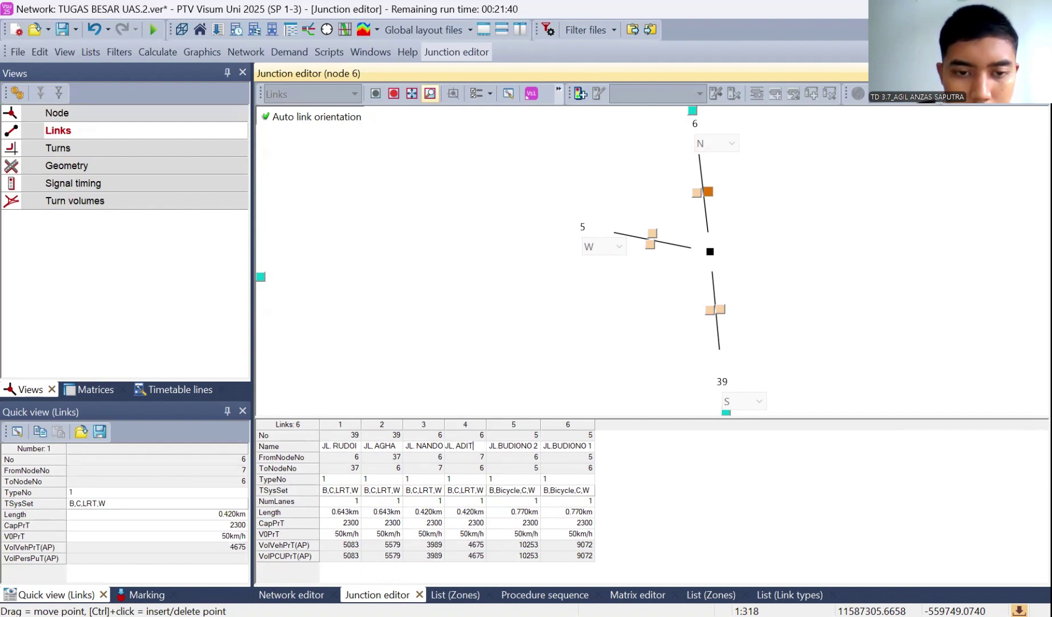
Add Bicycle to and remove LRT from the permitted transport systems of both directions of link 39
{"action": "left_click_drag", "start_coordinate": [351, 492], "coordinate": [352, 494]}
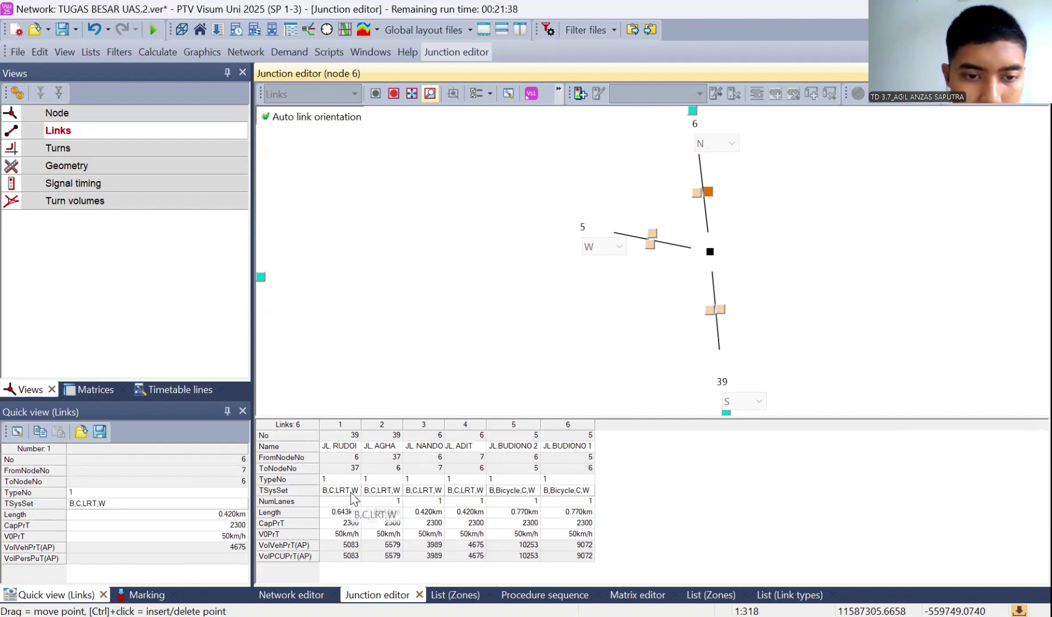
{"action": "left_click", "coordinate": [352, 494]}
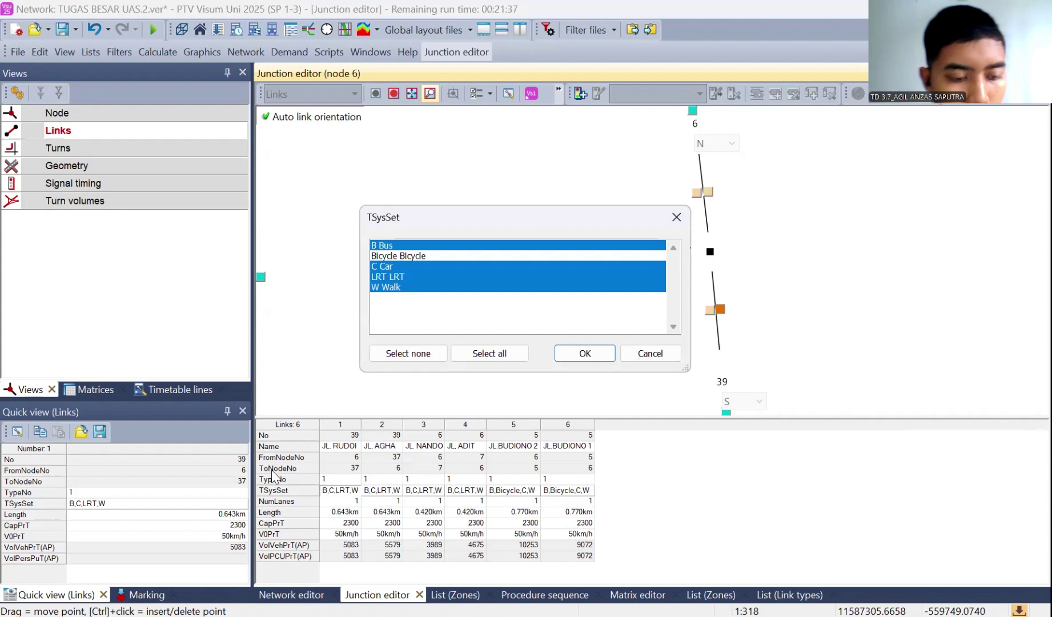
{"action": "left_click", "coordinate": [409, 257]}
{"action": "left_click", "coordinate": [414, 276]}
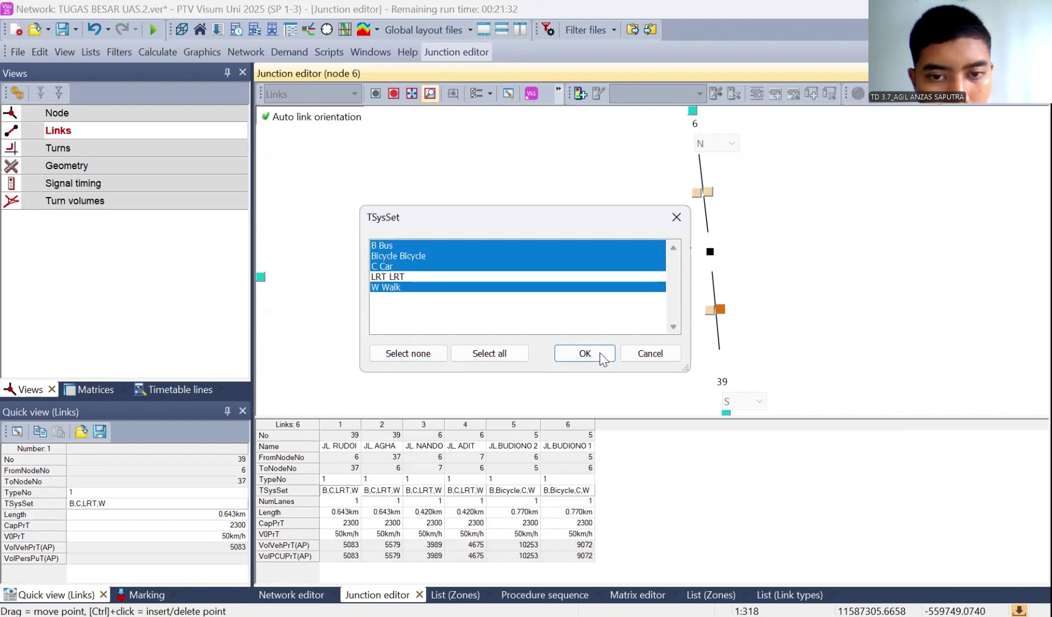
{"action": "key", "text": "Return"}
{"action": "left_click", "coordinate": [383, 491]}
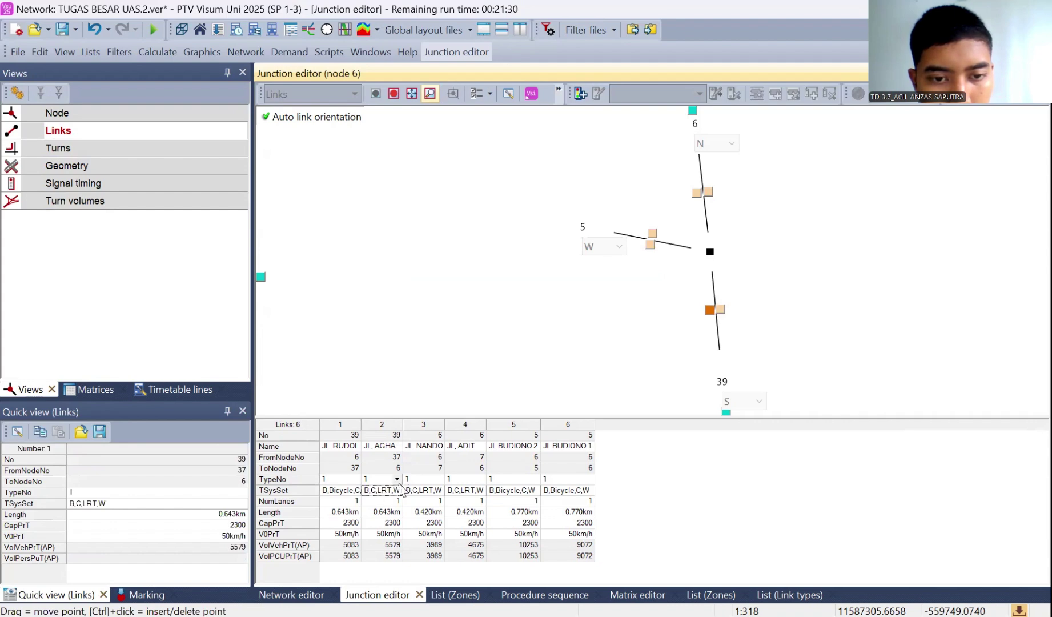
{"action": "left_click", "coordinate": [451, 276]}
{"action": "left_click", "coordinate": [462, 256]}
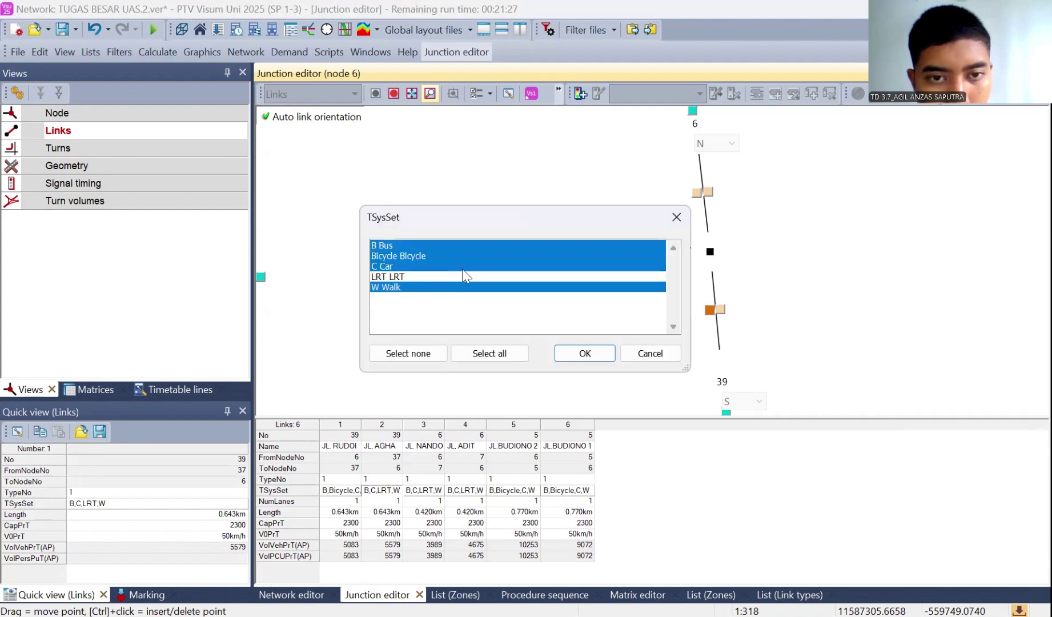
{"action": "left_click", "coordinate": [580, 354]}
Set the transport systems of both directions of link 6 to Bus, Bicycle, Car and Walk, excluding LRT
{"action": "left_click", "coordinate": [417, 491]}
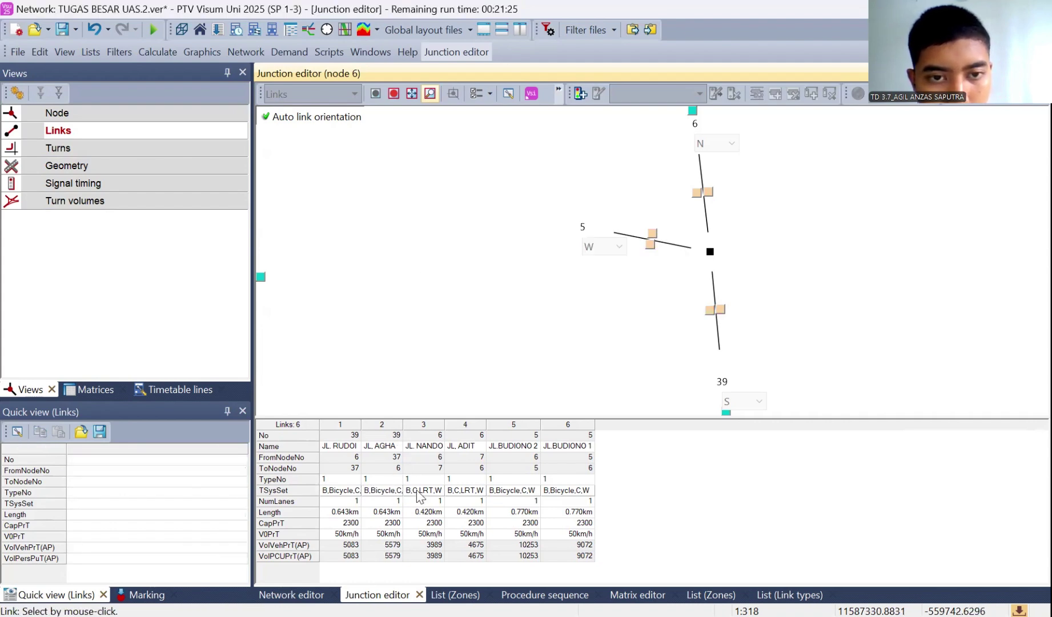
{"action": "left_click", "coordinate": [423, 267]}
{"action": "left_click", "coordinate": [422, 267]}
{"action": "left_click", "coordinate": [430, 255]}
{"action": "left_click", "coordinate": [435, 267]}
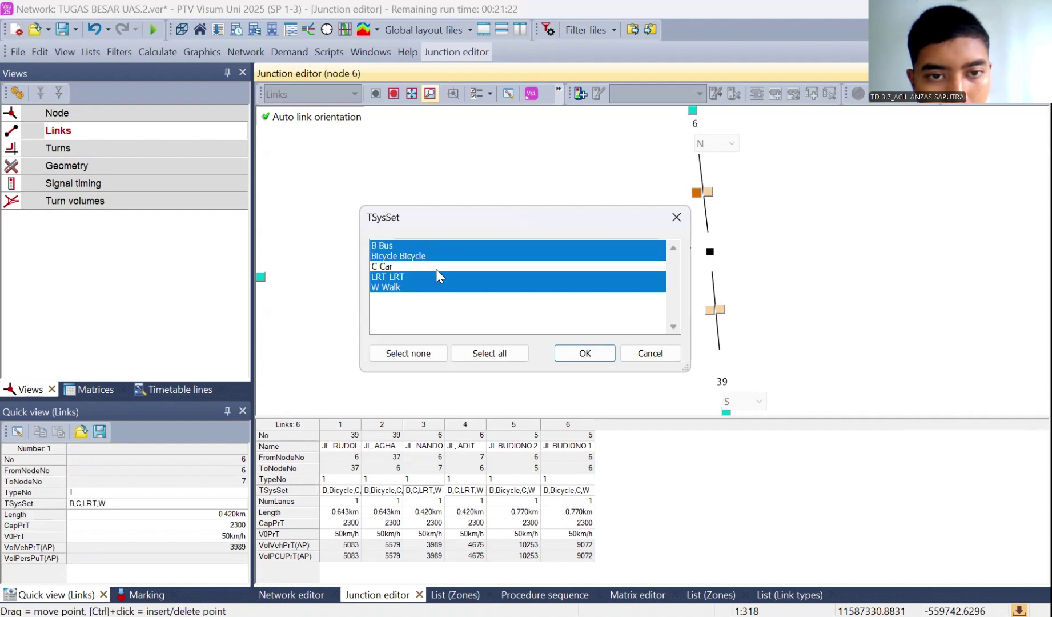
{"action": "left_click", "coordinate": [446, 277]}
{"action": "left_click", "coordinate": [447, 267]}
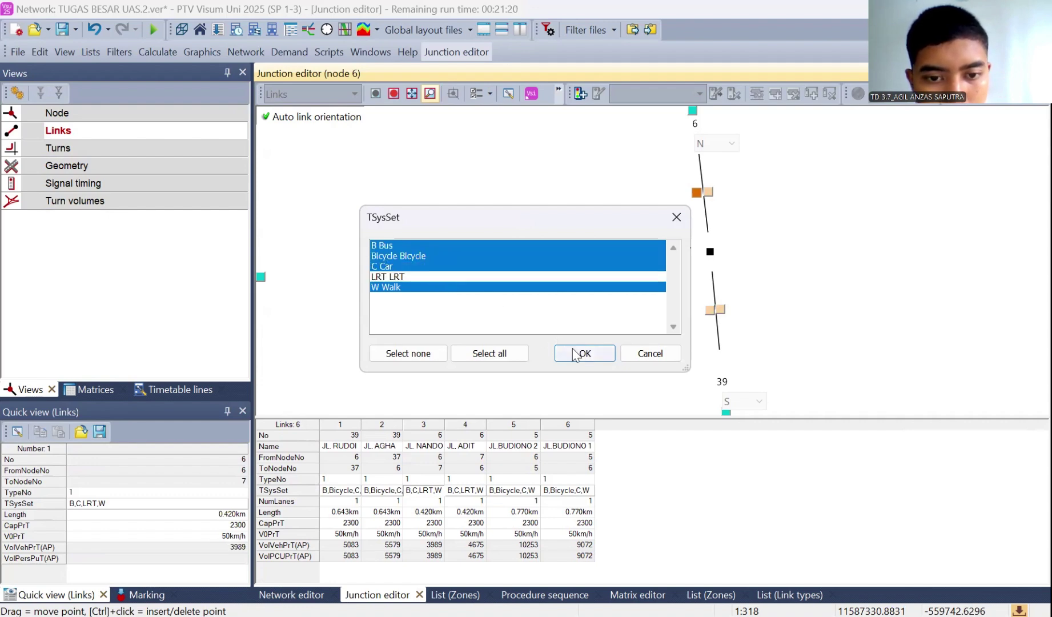
{"action": "left_click", "coordinate": [578, 353]}
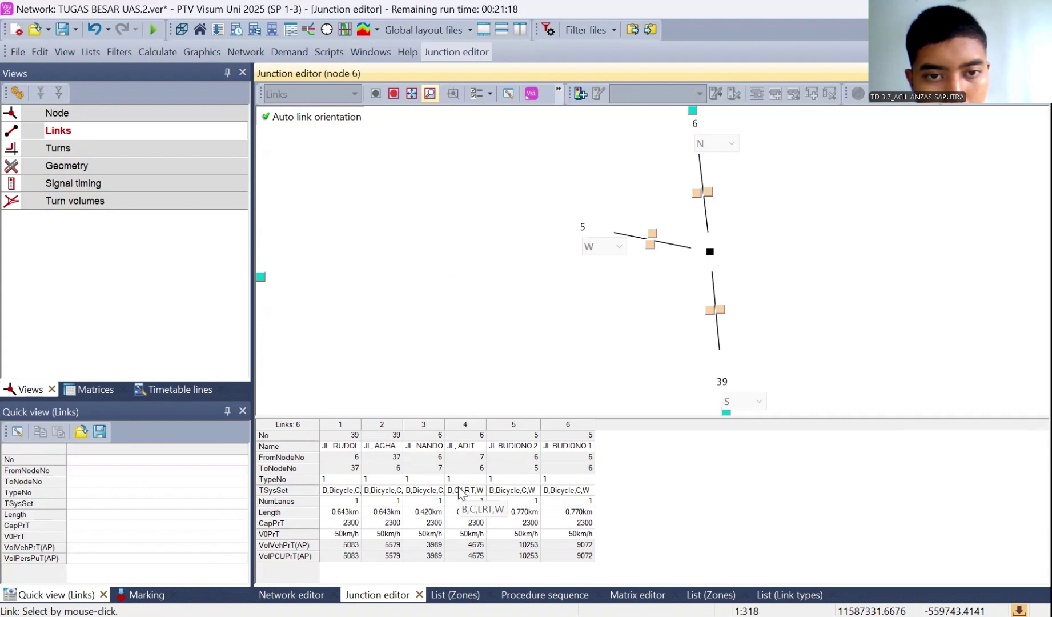
{"action": "double_click", "coordinate": [460, 492]}
{"action": "left_click", "coordinate": [438, 275]}
{"action": "left_click", "coordinate": [442, 255]}
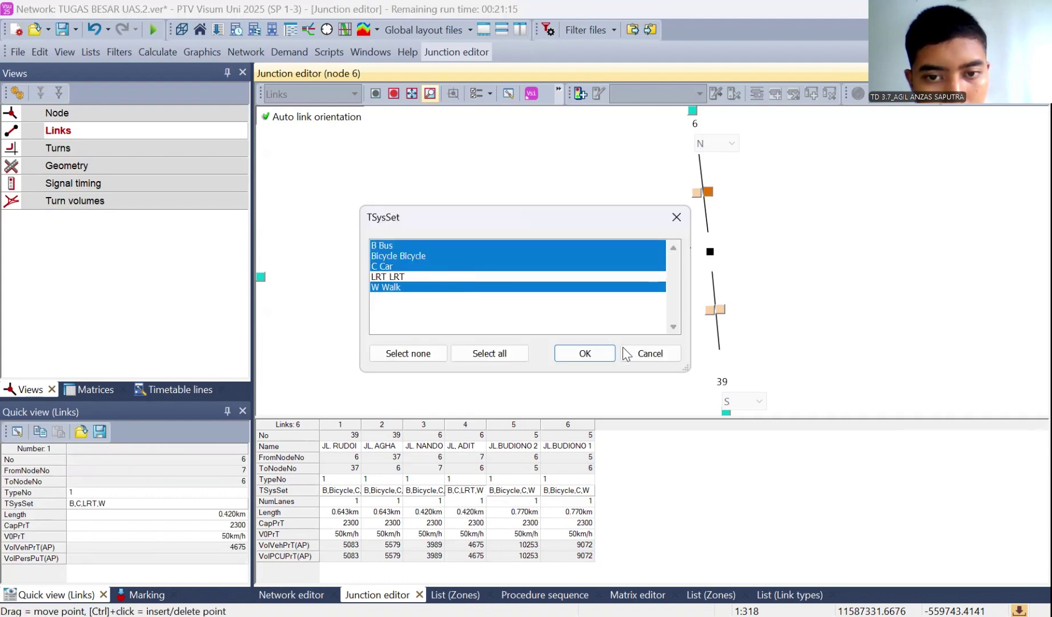
{"action": "left_click", "coordinate": [593, 355]}
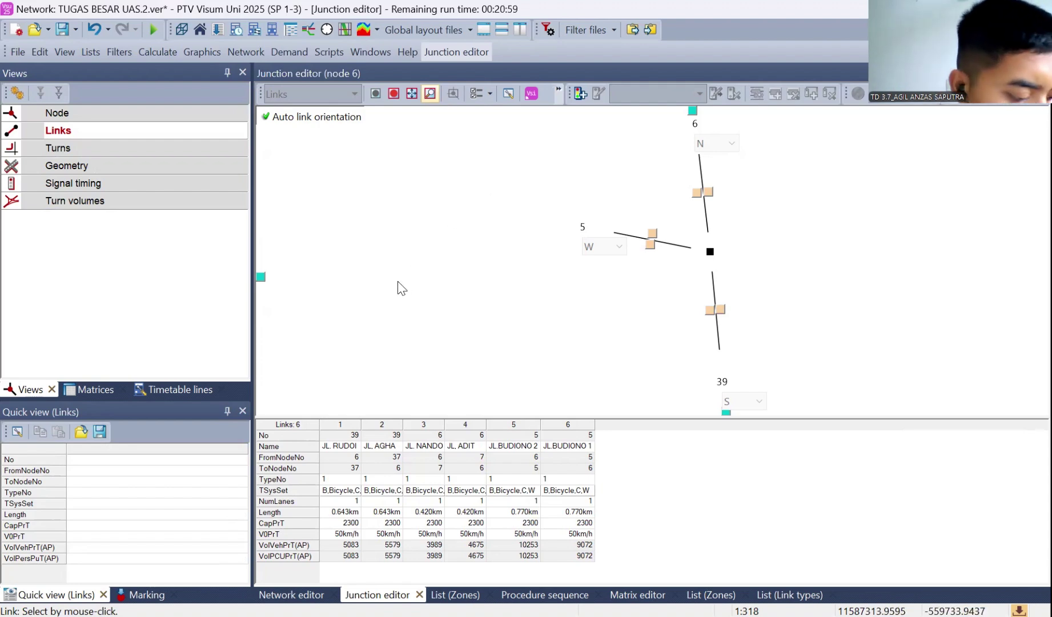
In the turn attributes of node 6, set the transport systems of the U-turn from node 7 to Bus, Bicycle and Car, excluding LRT
{"action": "left_click", "coordinate": [109, 149]}
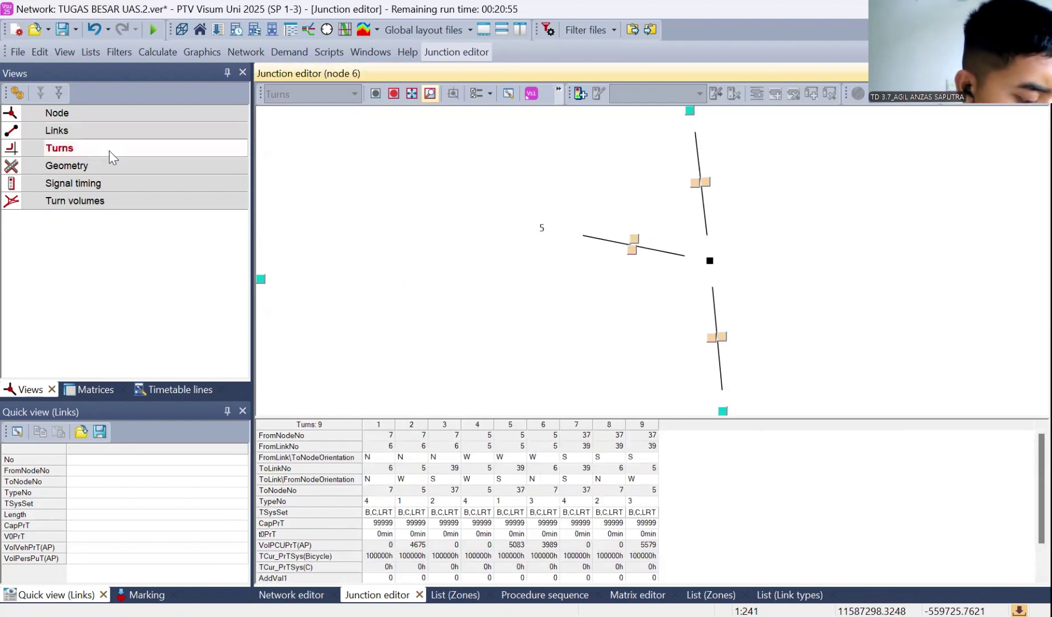
{"action": "double_click", "coordinate": [393, 514]}
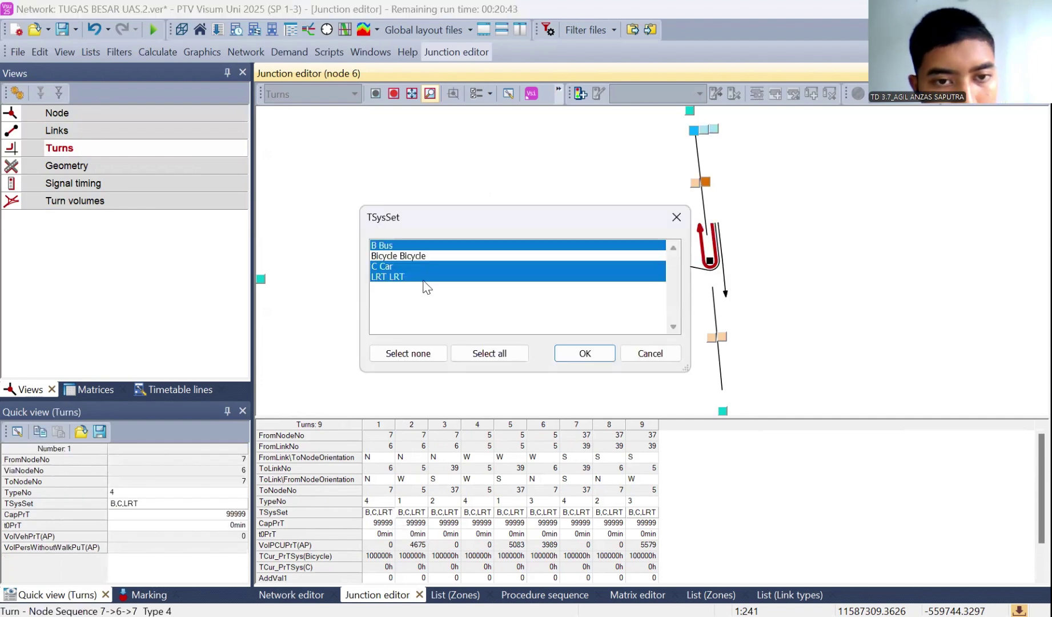
{"action": "left_click", "coordinate": [425, 255]}
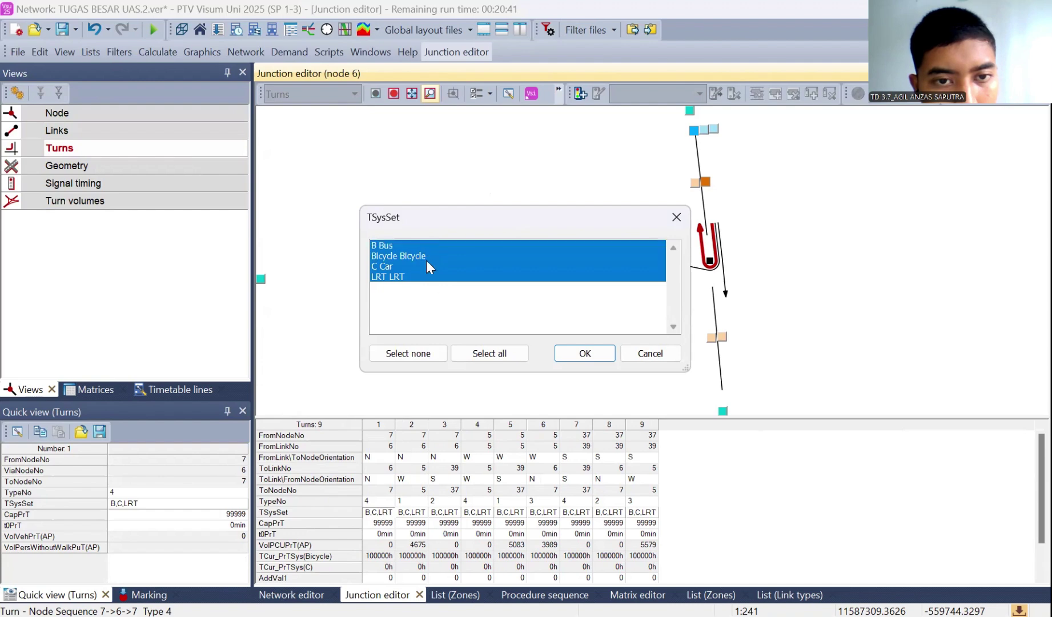
{"action": "left_click", "coordinate": [429, 277]}
{"action": "left_click", "coordinate": [585, 353]}
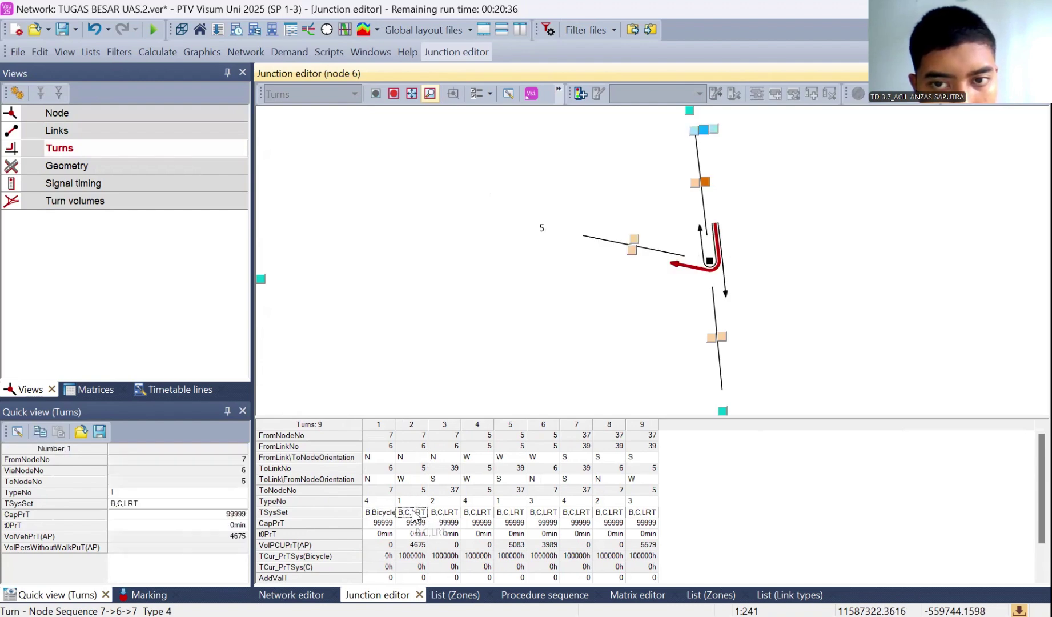
Add Bicycle to and remove LRT from the transport systems of the turns from node 7 to nodes 5 and 37
{"action": "double_click", "coordinate": [414, 517]}
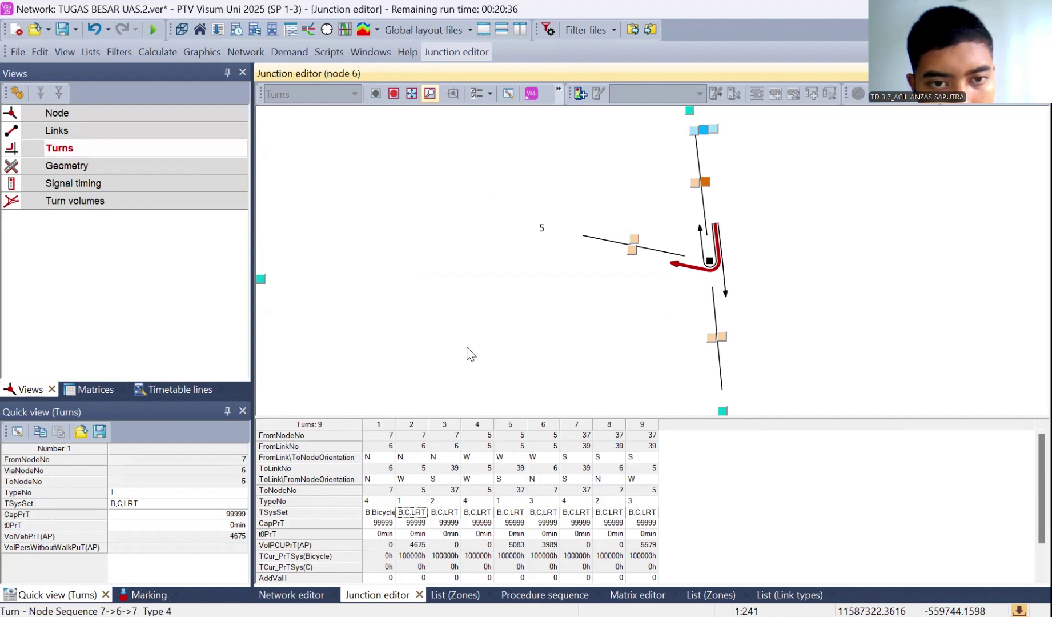
{"action": "left_click", "coordinate": [430, 277]}
{"action": "left_click", "coordinate": [431, 256]}
{"action": "left_click", "coordinate": [603, 354]}
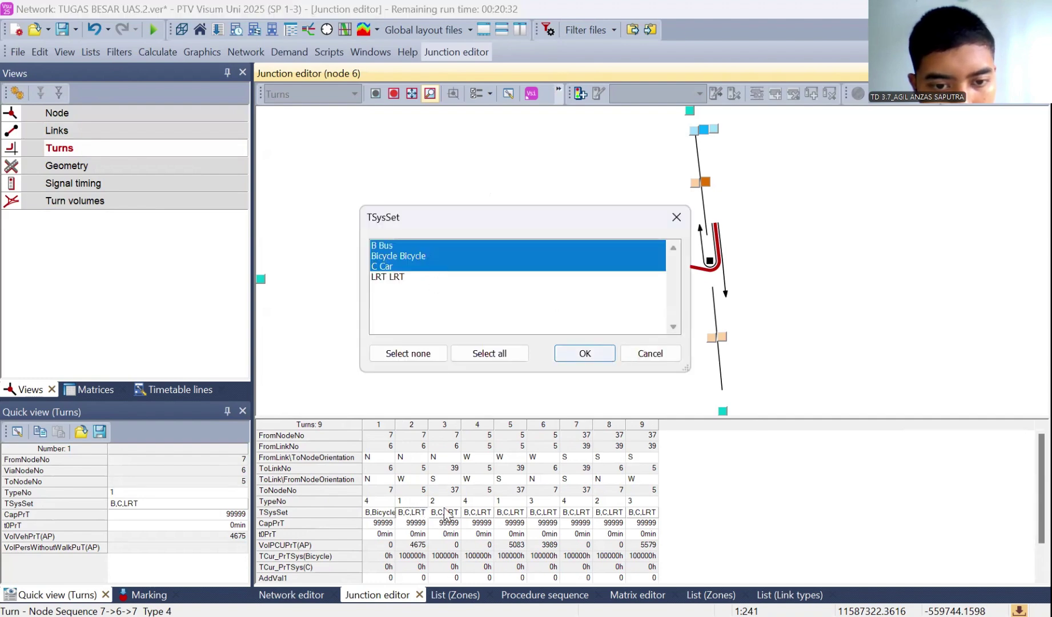
{"action": "double_click", "coordinate": [447, 514]}
{"action": "left_click", "coordinate": [446, 277]}
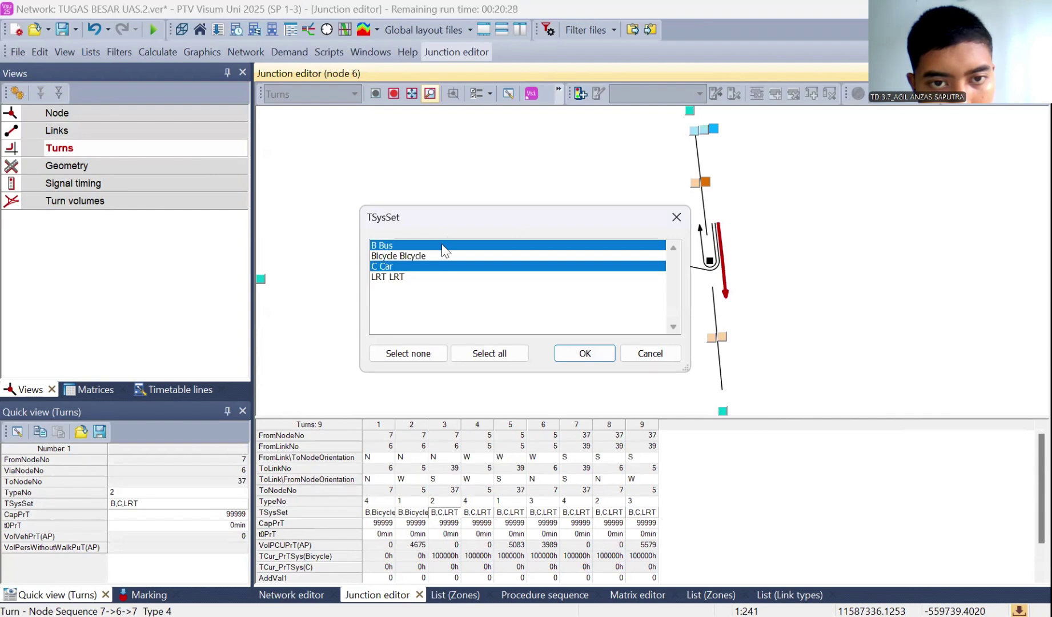
{"action": "left_click", "coordinate": [446, 255]}
{"action": "left_click", "coordinate": [581, 354]}
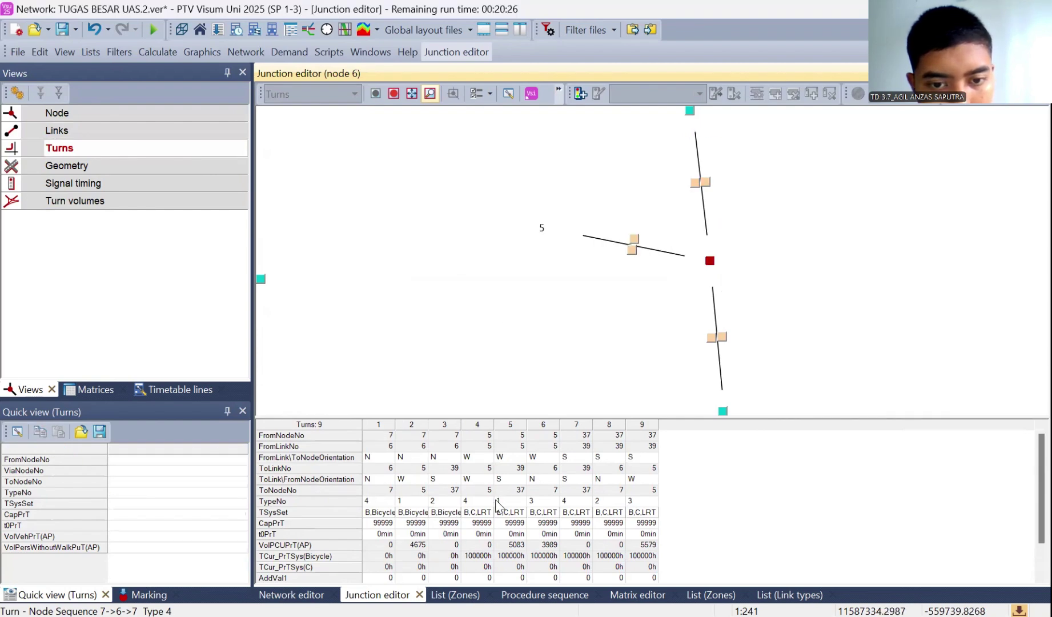
Set the transport systems of the U-turn from node 5 and the turn from node 5 to 37 to Bus, Bicycle and Car
{"action": "left_click", "coordinate": [486, 512]}
{"action": "double_click", "coordinate": [485, 512]}
{"action": "left_click", "coordinate": [454, 276]}
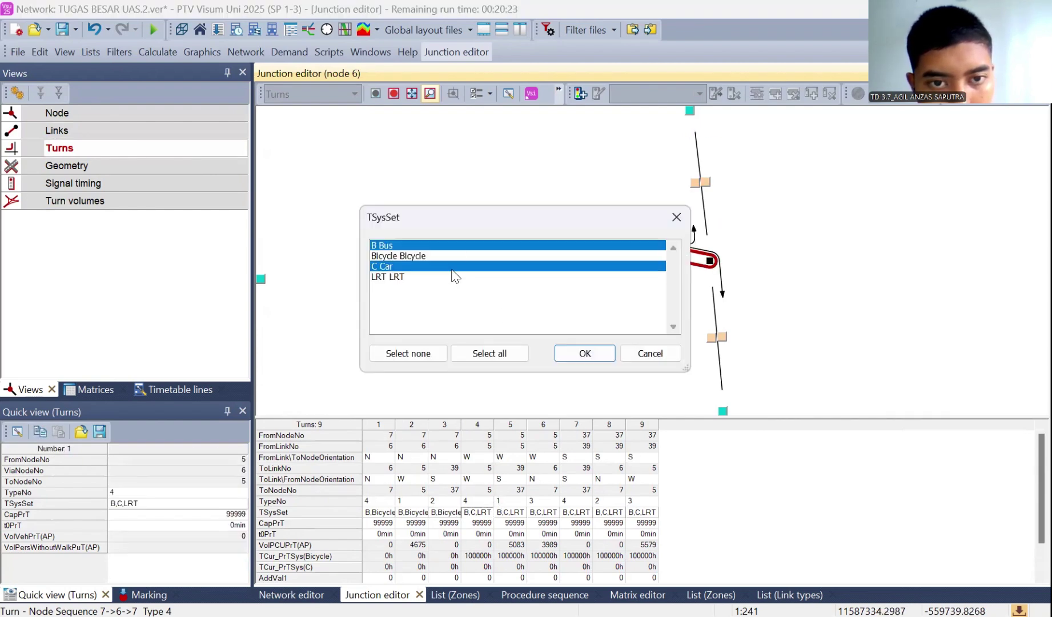
{"action": "left_click", "coordinate": [463, 256]}
{"action": "left_click", "coordinate": [580, 354]}
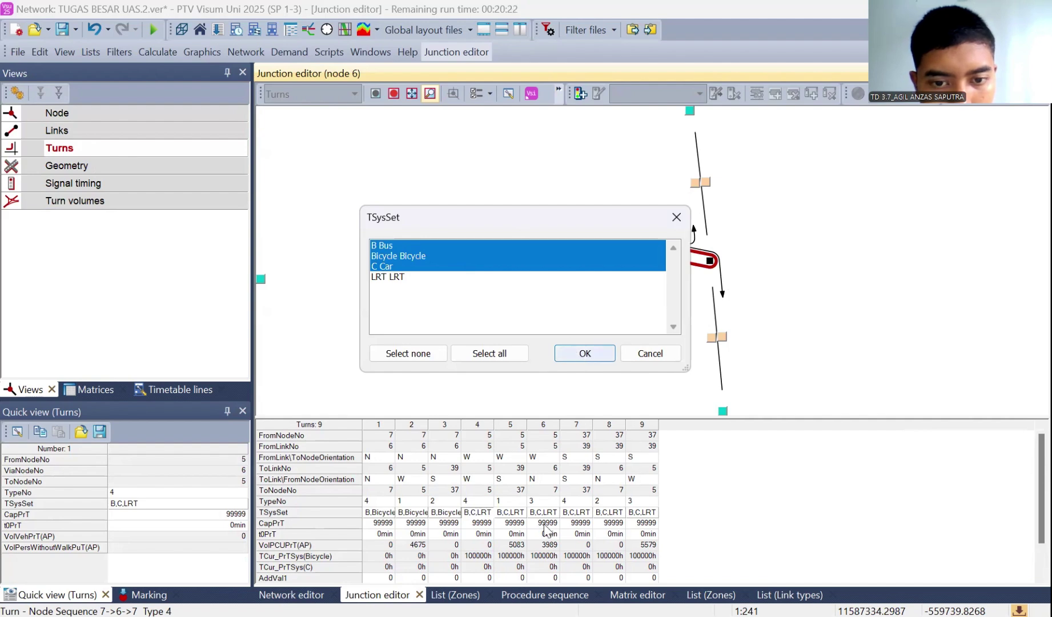
{"action": "double_click", "coordinate": [510, 512]}
{"action": "left_click", "coordinate": [454, 278]}
{"action": "left_click", "coordinate": [455, 257]}
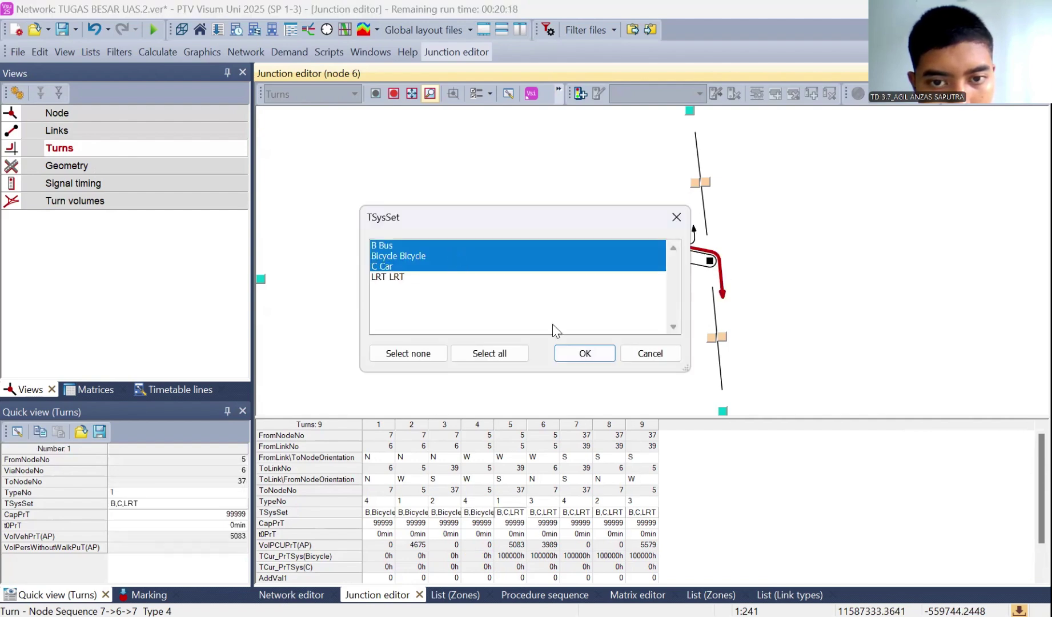
{"action": "key", "text": "Return"}
Set the transport systems of the turn from node 5 to 7 to Bus, Bicycle and Car, excluding LRT
{"action": "double_click", "coordinate": [546, 512]}
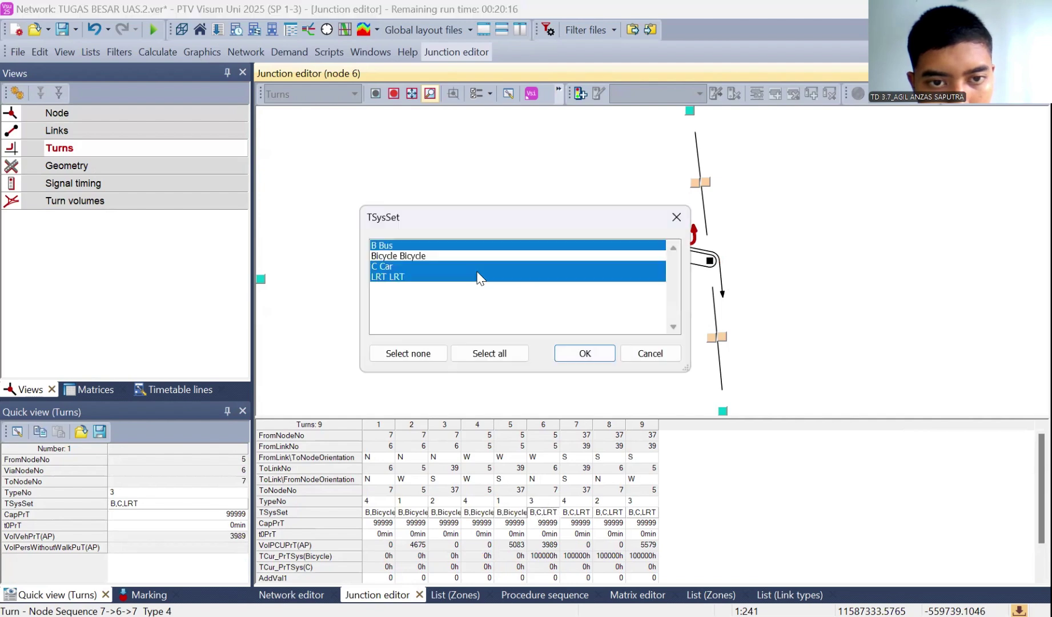
{"action": "left_click", "coordinate": [479, 276]}
{"action": "left_click", "coordinate": [480, 266]}
{"action": "left_click", "coordinate": [478, 257]}
{"action": "left_click", "coordinate": [503, 266]}
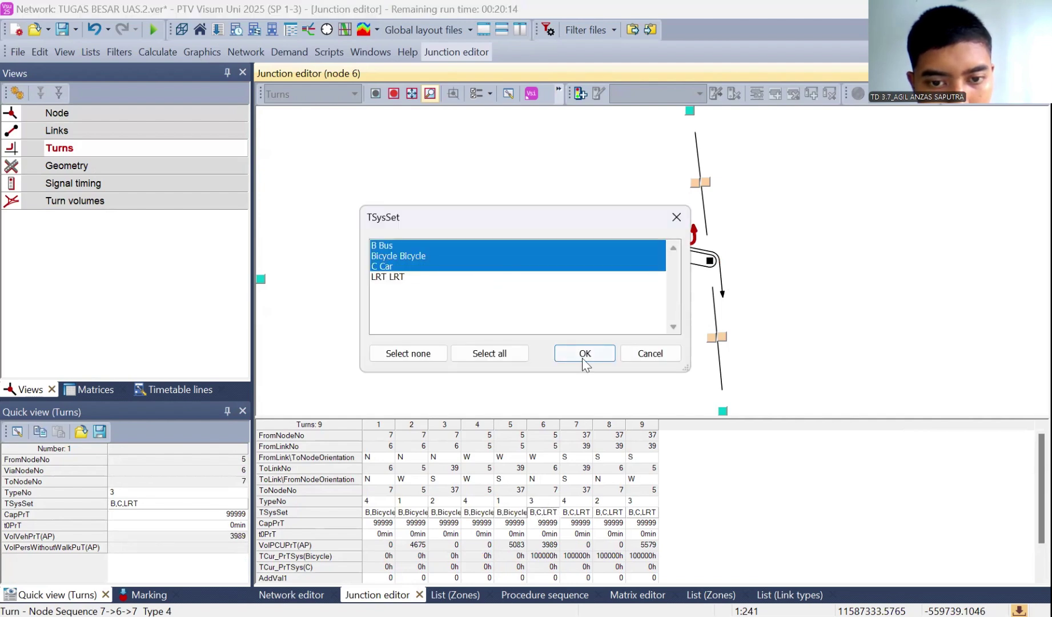
{"action": "key", "text": "Return"}
Add Bicycle to and remove LRT from the transport systems of all three turns coming from node 37
{"action": "double_click", "coordinate": [580, 510]}
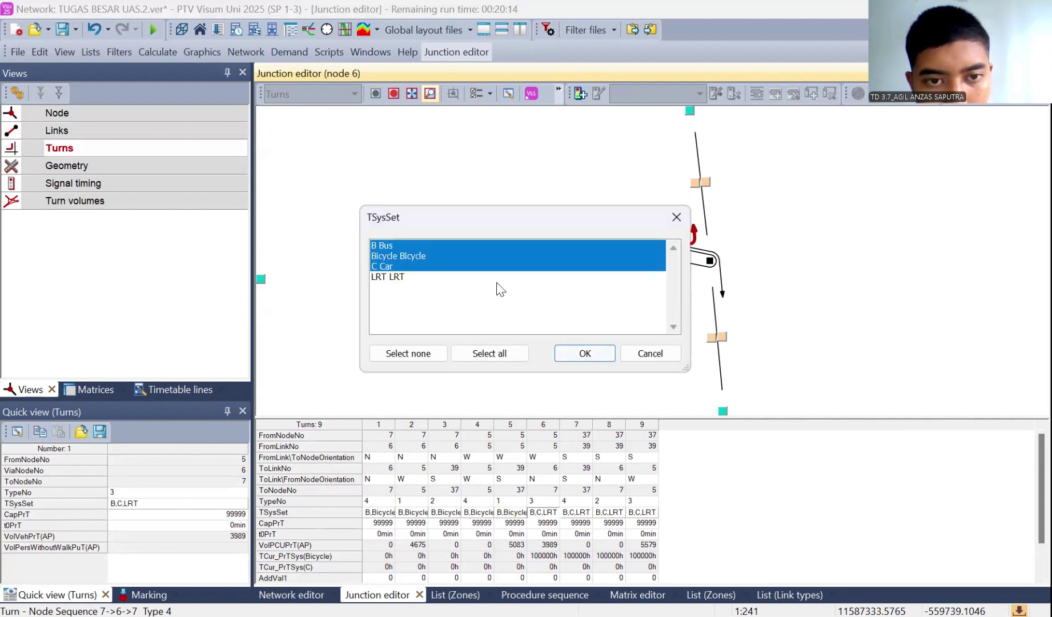
{"action": "left_click", "coordinate": [496, 278]}
{"action": "left_click", "coordinate": [498, 256]}
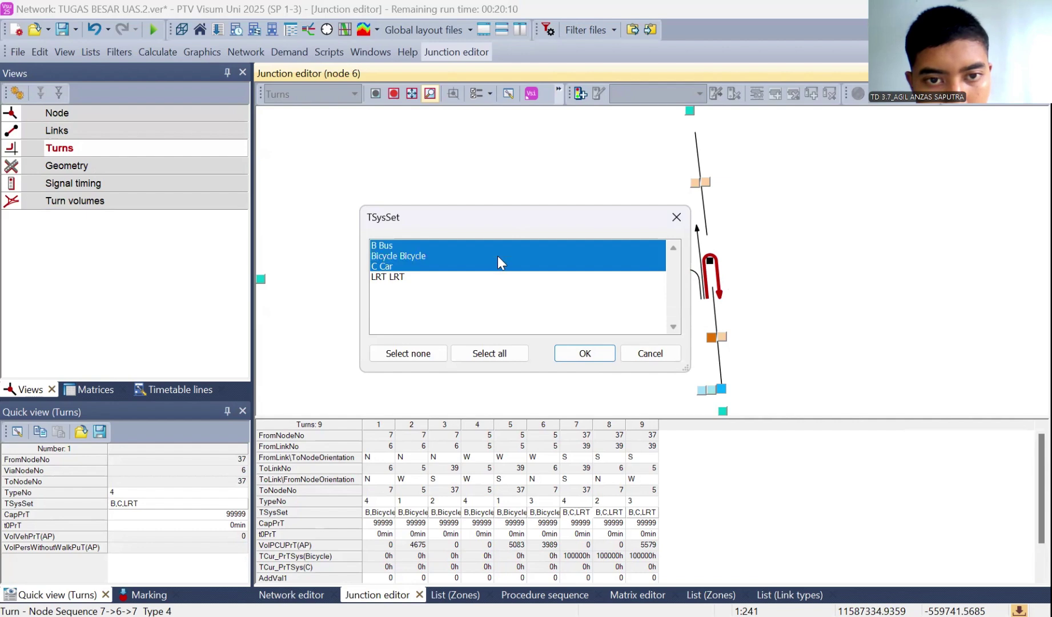
{"action": "left_click", "coordinate": [594, 359]}
{"action": "double_click", "coordinate": [615, 511]}
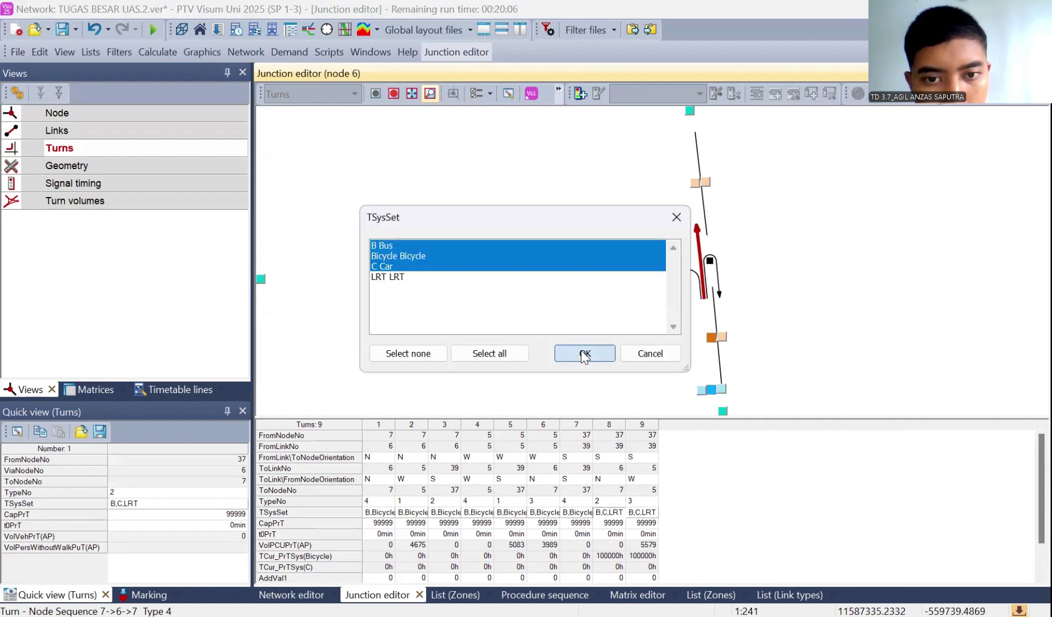
{"action": "left_click", "coordinate": [583, 355]}
{"action": "double_click", "coordinate": [641, 512]}
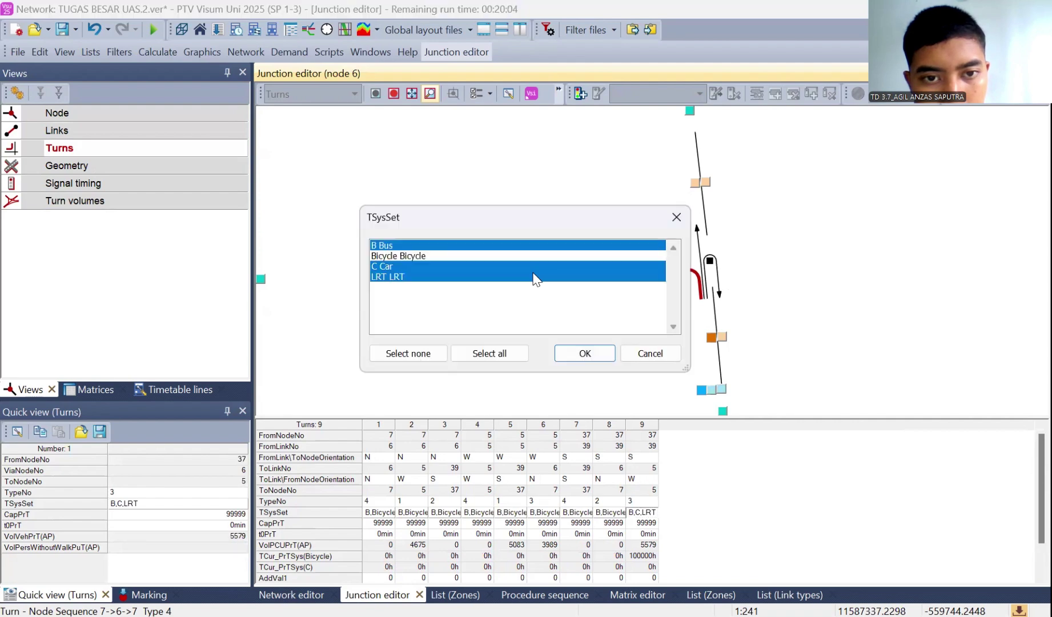
{"action": "left_click", "coordinate": [536, 278], "text": "ctrl"}
{"action": "left_click", "coordinate": [536, 255], "text": "ctrl"}
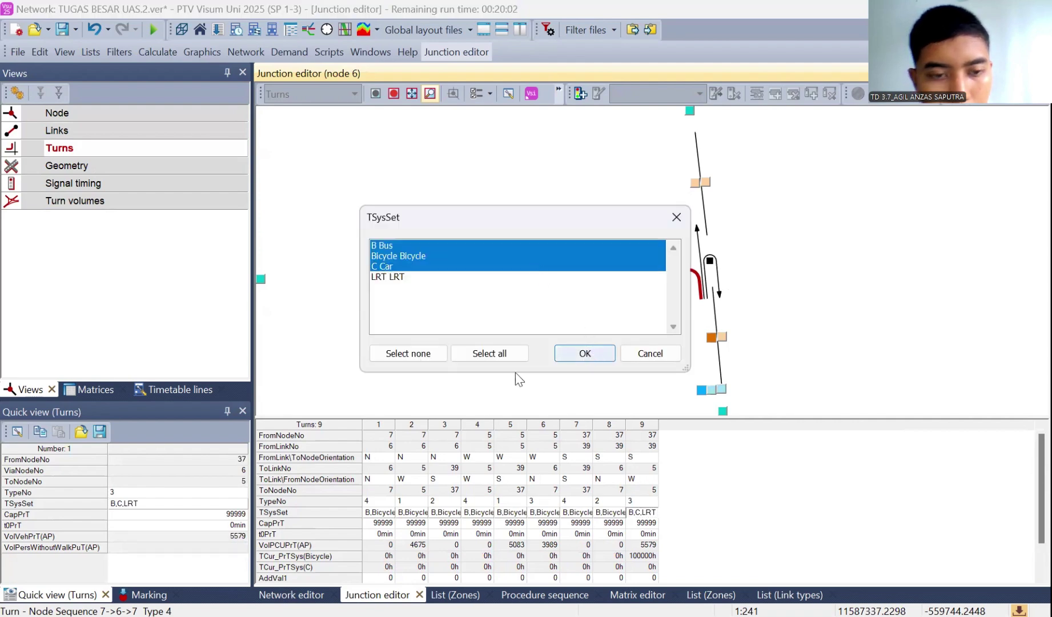
{"action": "key", "text": "Return"}
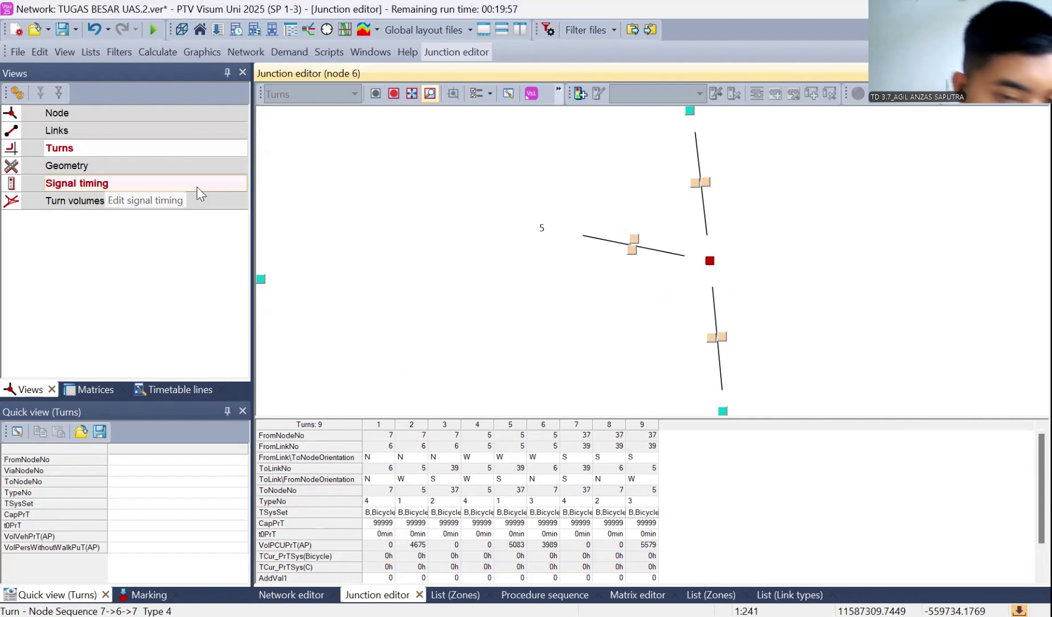
Set the private transport capacity (CapPrT) of the three turns coming from node 7 to 10000
{"action": "left_click", "coordinate": [390, 521]}
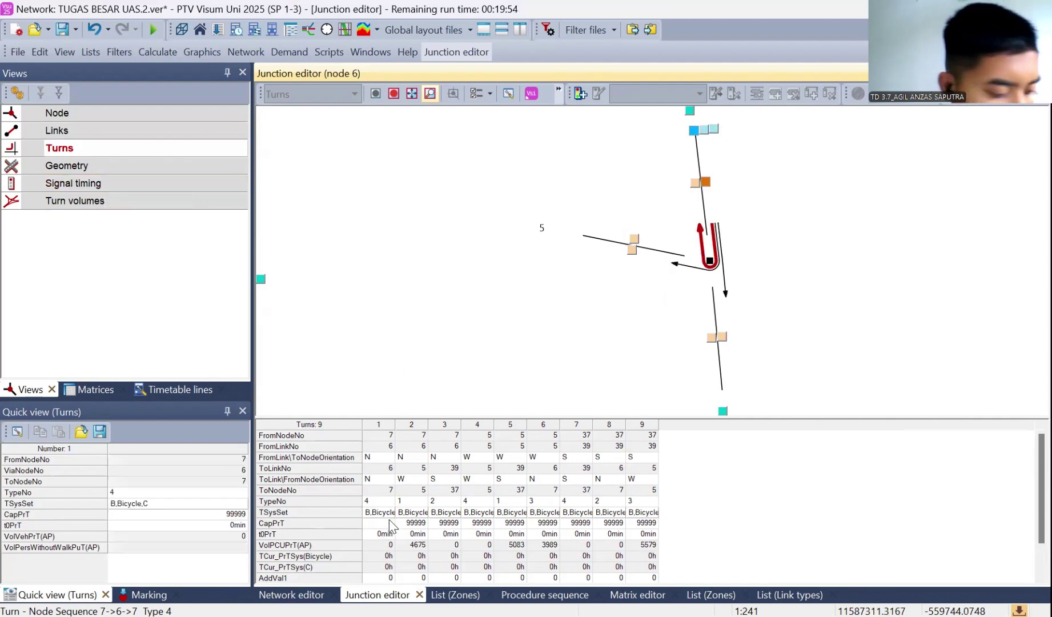
{"action": "type", "text": "10000"}
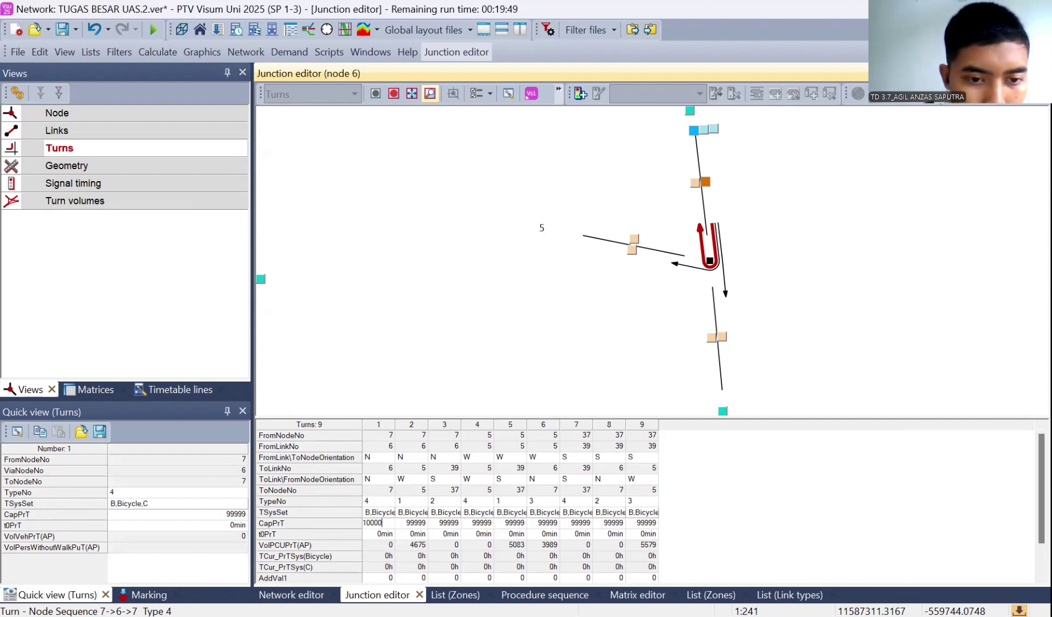
{"action": "left_click", "coordinate": [426, 522]}
{"action": "type", "text": "1000"}
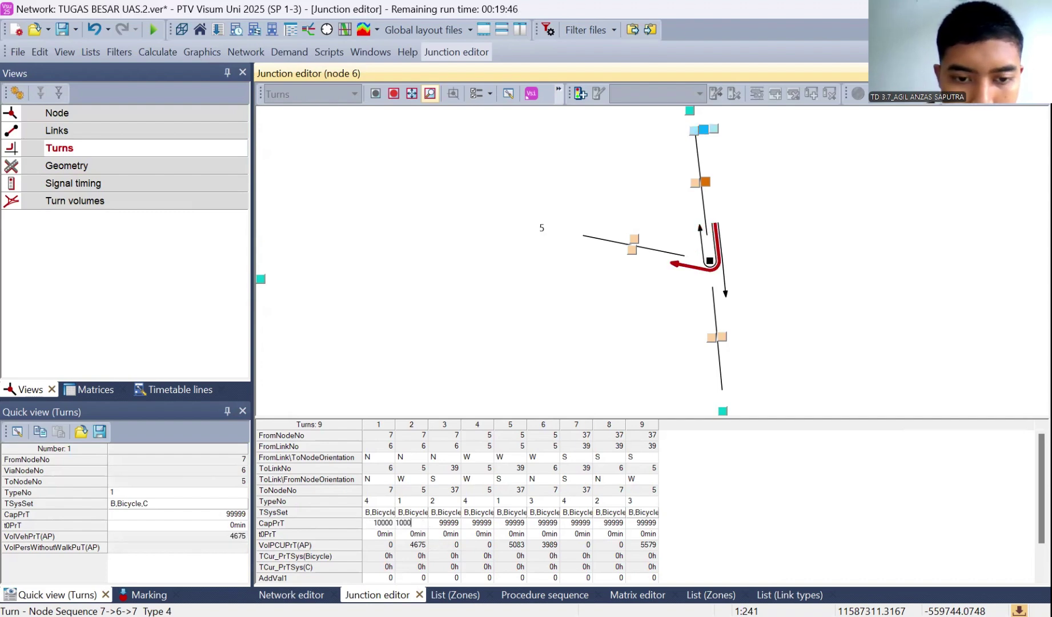
{"action": "type", "text": "0"}
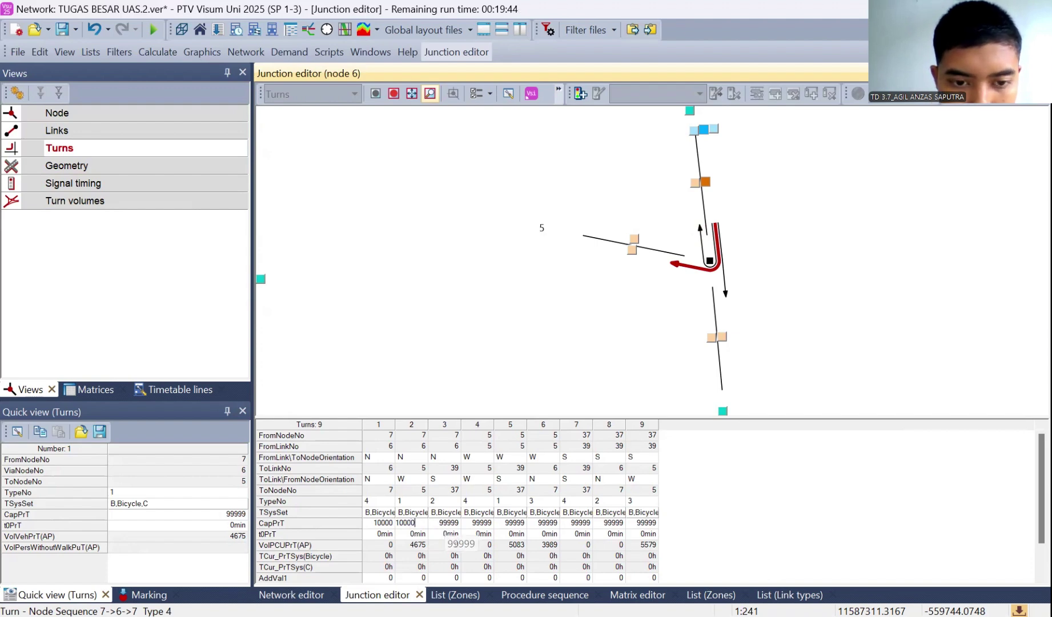
{"action": "left_click", "coordinate": [444, 522]}
{"action": "type", "text": "1"}
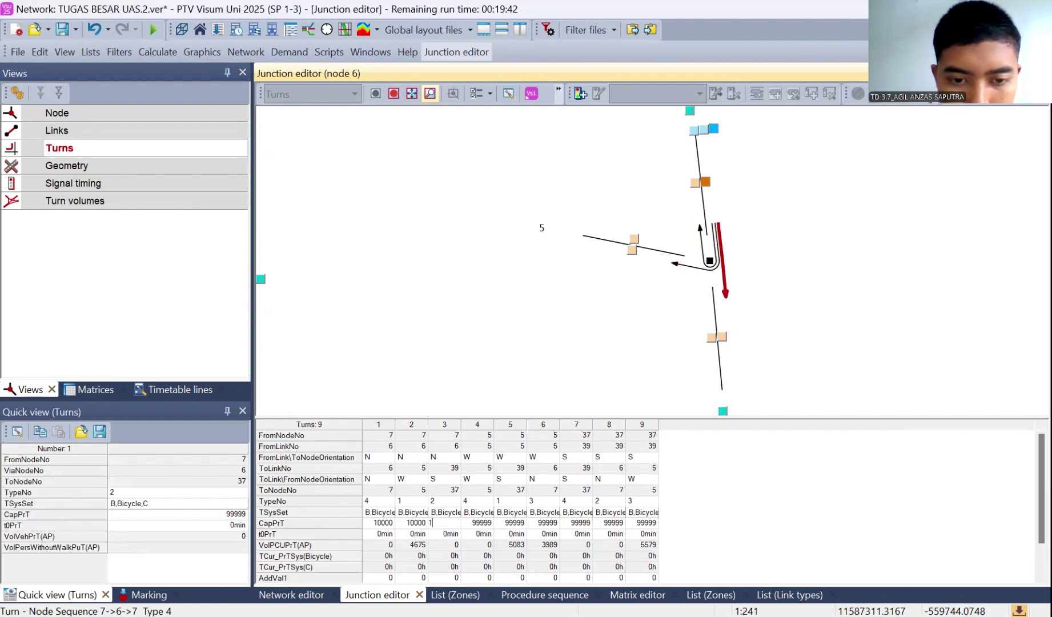
{"action": "type", "text": "0000"}
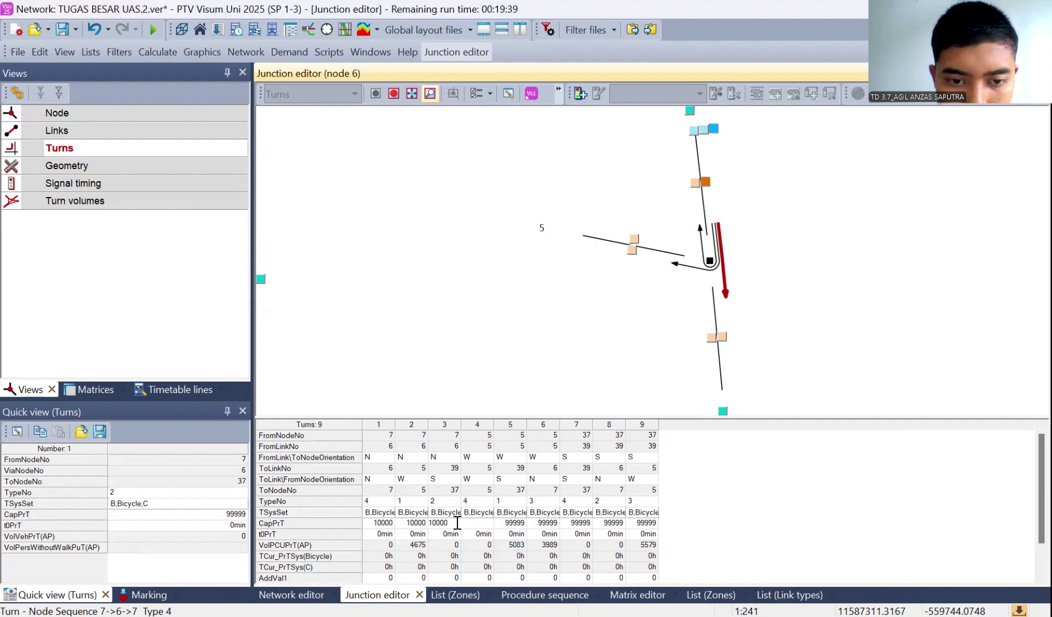
Set the CapPrT capacity of the three turns coming from node 5 to 10000
{"action": "left_click", "coordinate": [508, 525]}
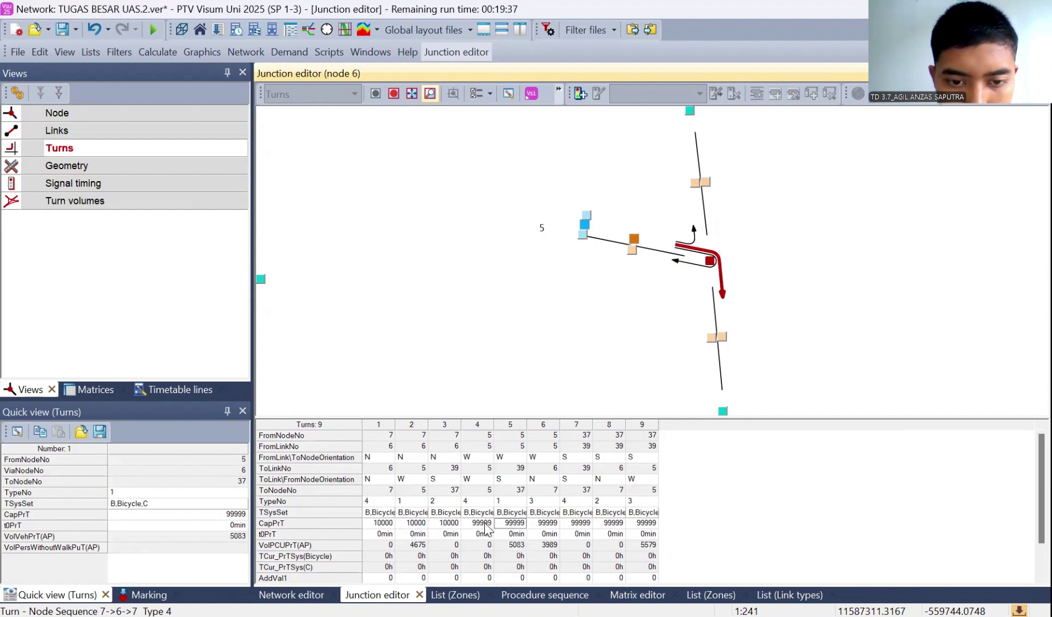
{"action": "left_click", "coordinate": [483, 525]}
{"action": "type", "text": "10000"}
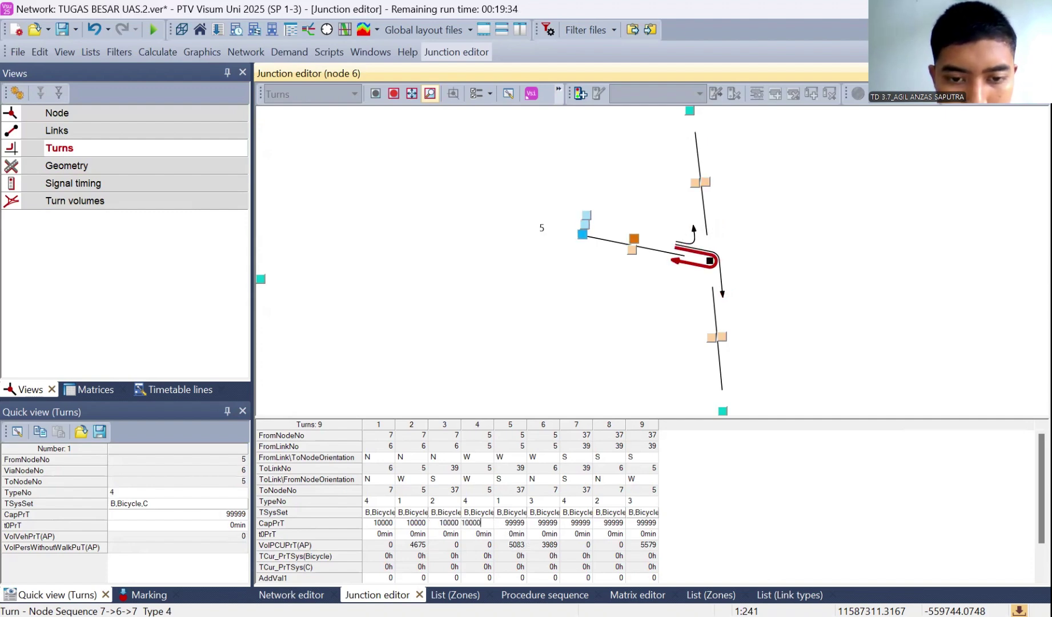
{"action": "left_click", "coordinate": [509, 523]}
{"action": "type", "text": "1000"}
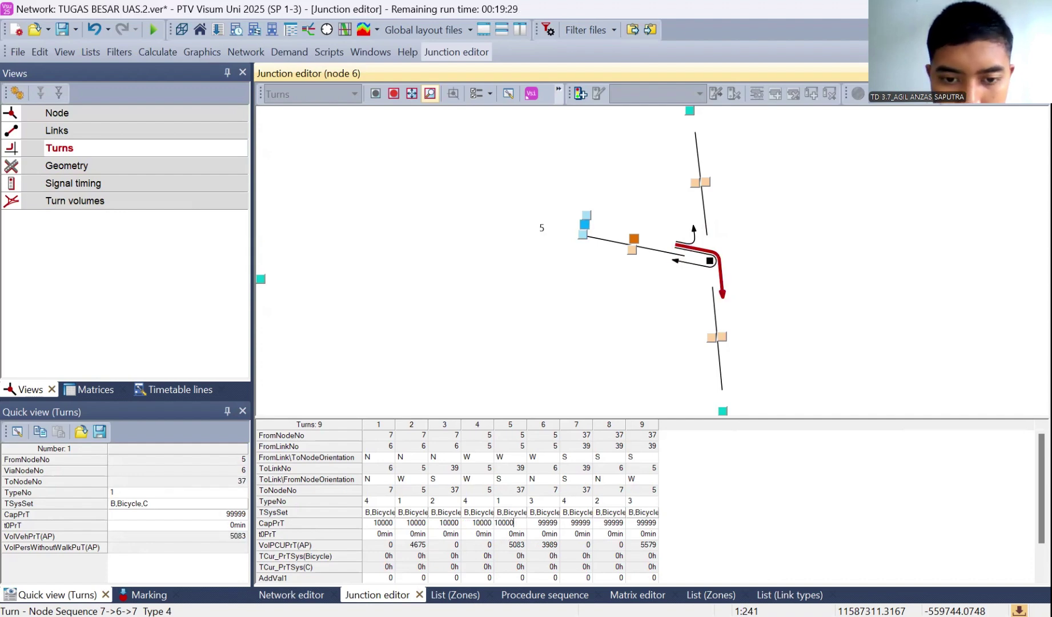
{"action": "type", "text": "0"}
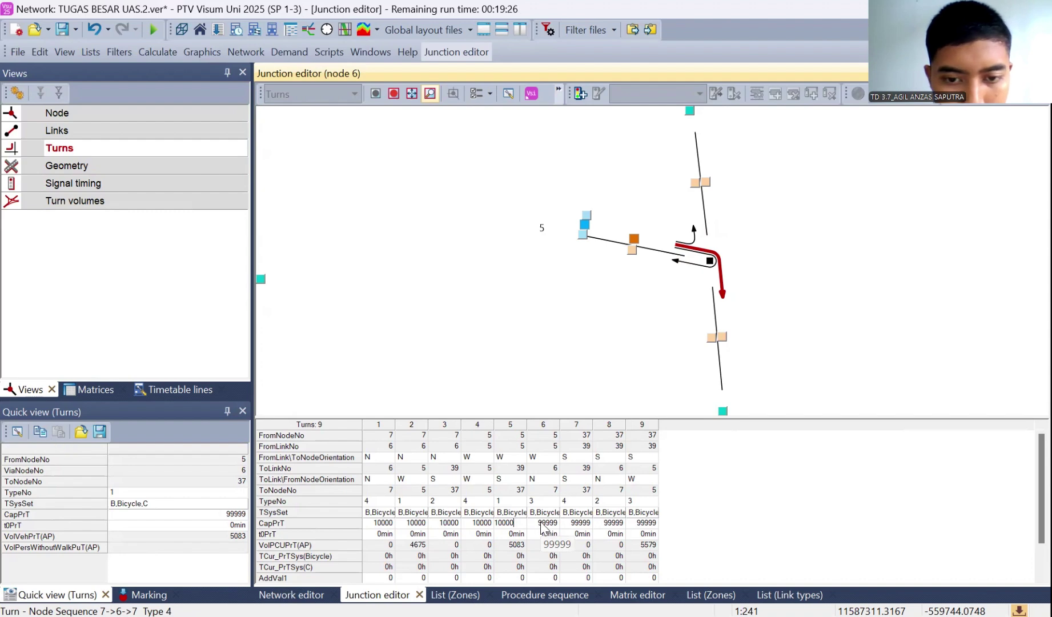
{"action": "left_click", "coordinate": [541, 522]}
{"action": "type", "text": "10000"}
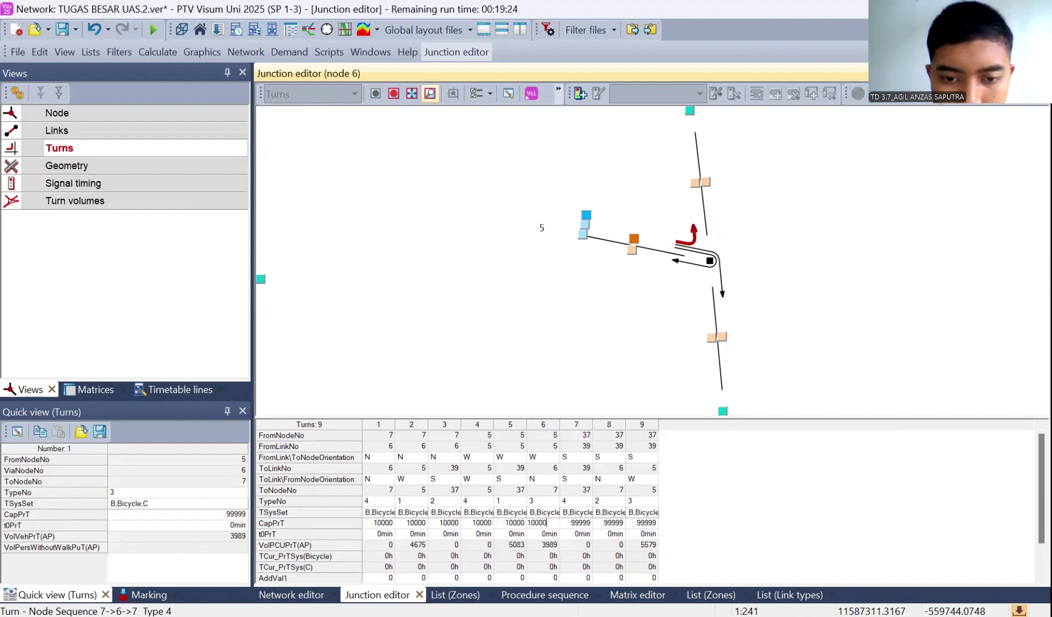
Set the CapPrT capacity of the three turns coming from node 37 to 10000
{"action": "left_click", "coordinate": [580, 523]}
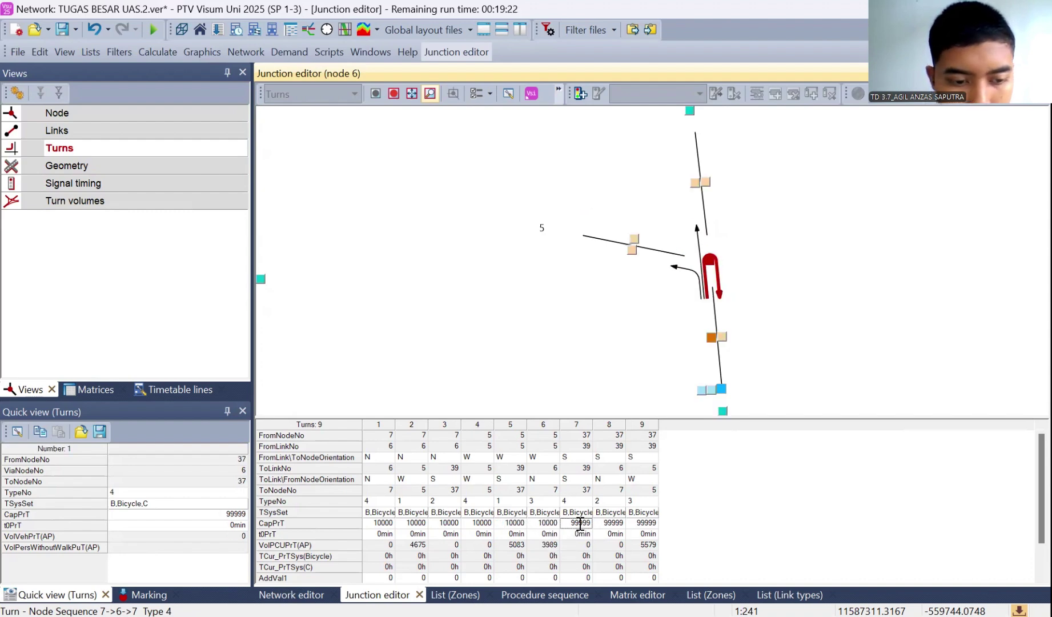
{"action": "type", "text": "10000"}
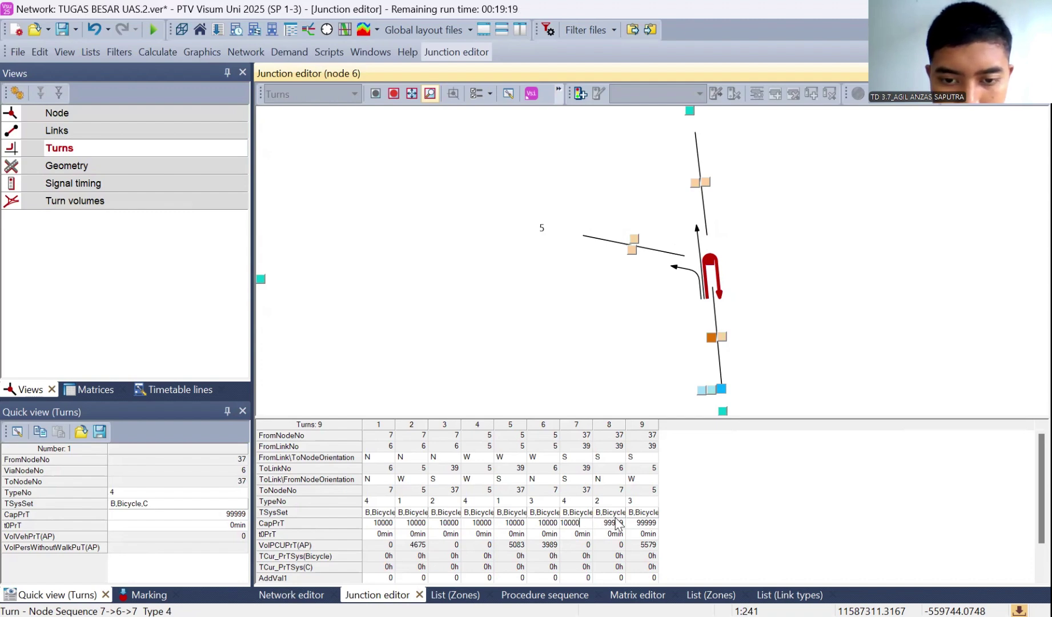
{"action": "left_click", "coordinate": [617, 523]}
{"action": "type", "text": "10000"}
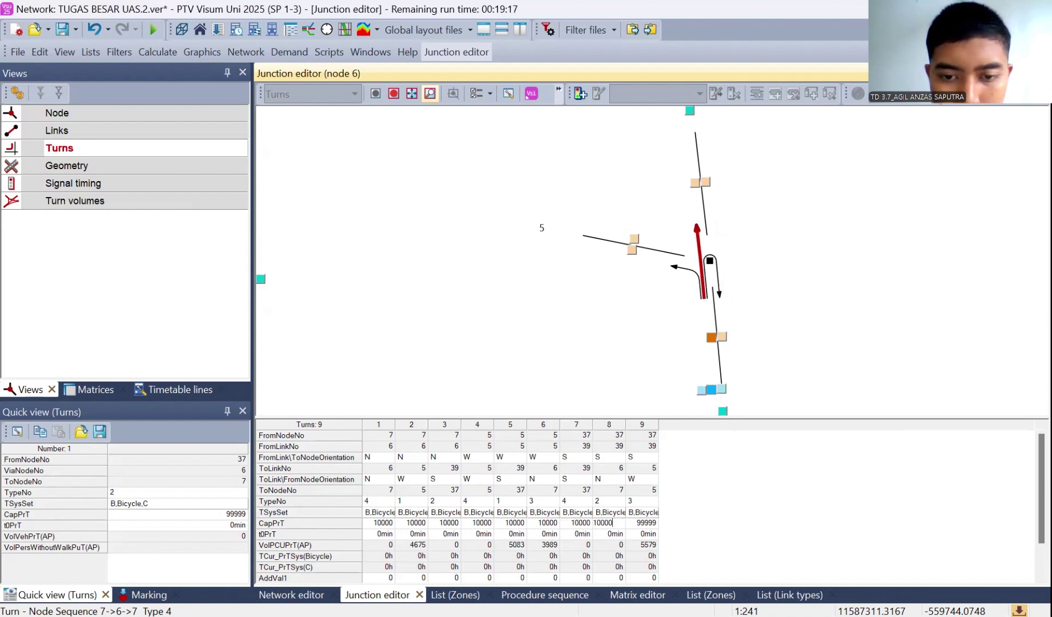
{"action": "type", "text": "10000"}
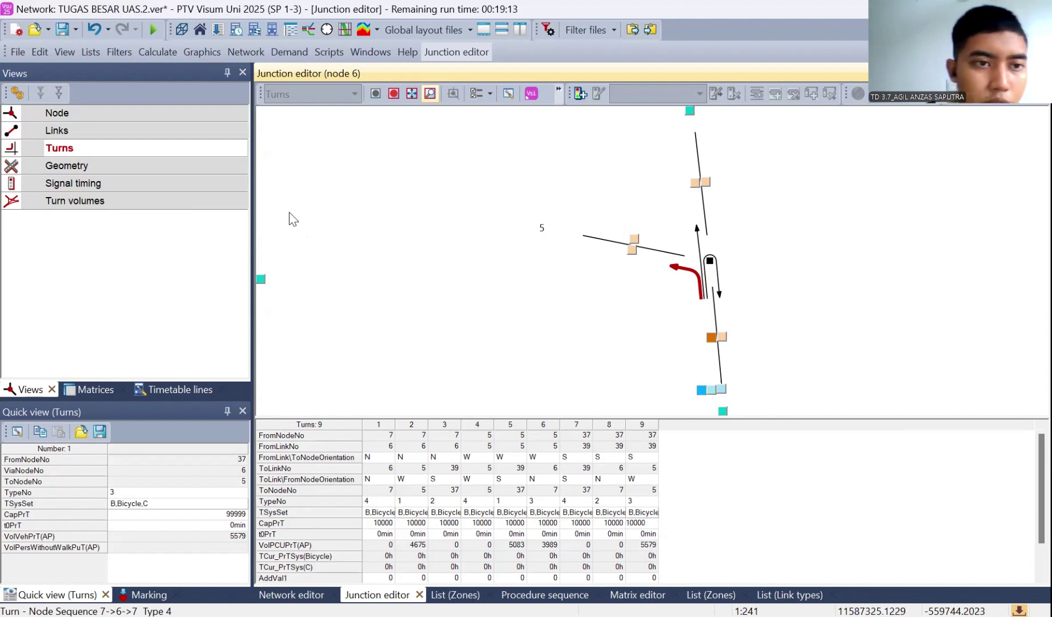
Review the roundabout geometry, signal timing and turn volumes of node 6
{"action": "left_click", "coordinate": [187, 164]}
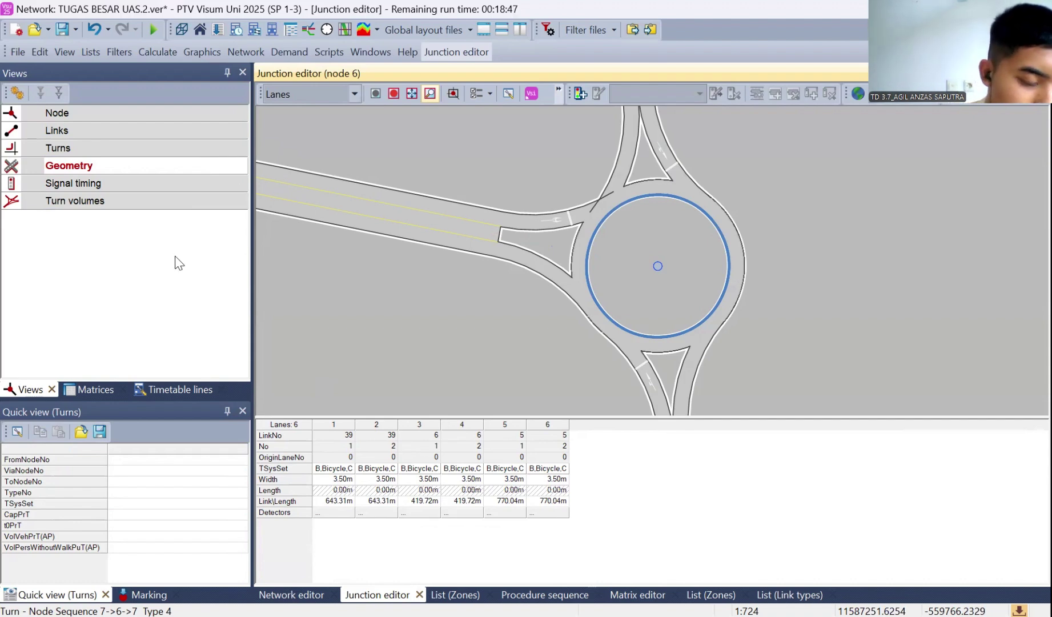
{"action": "left_click", "coordinate": [121, 187]}
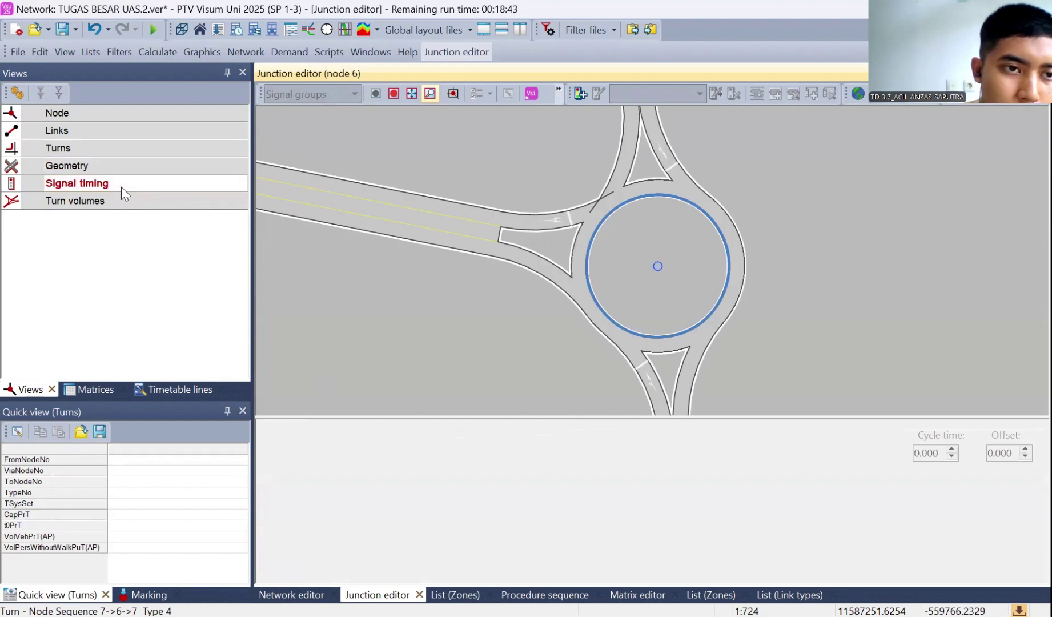
{"action": "left_click", "coordinate": [121, 200]}
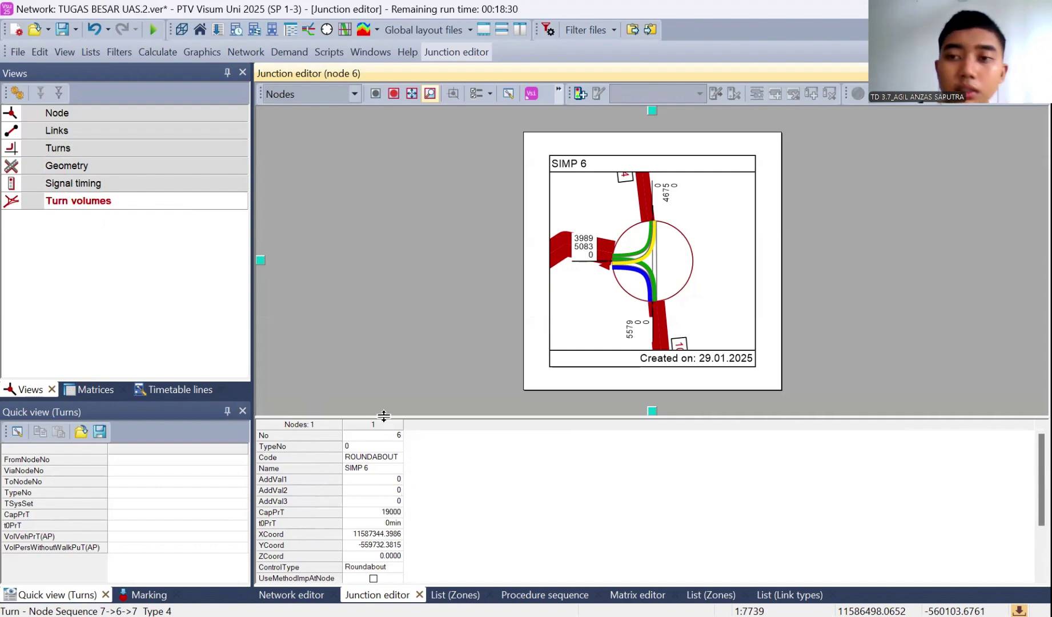
Open node 14 from the network in the junction editor and display its node attributes
{"action": "left_click", "coordinate": [291, 594]}
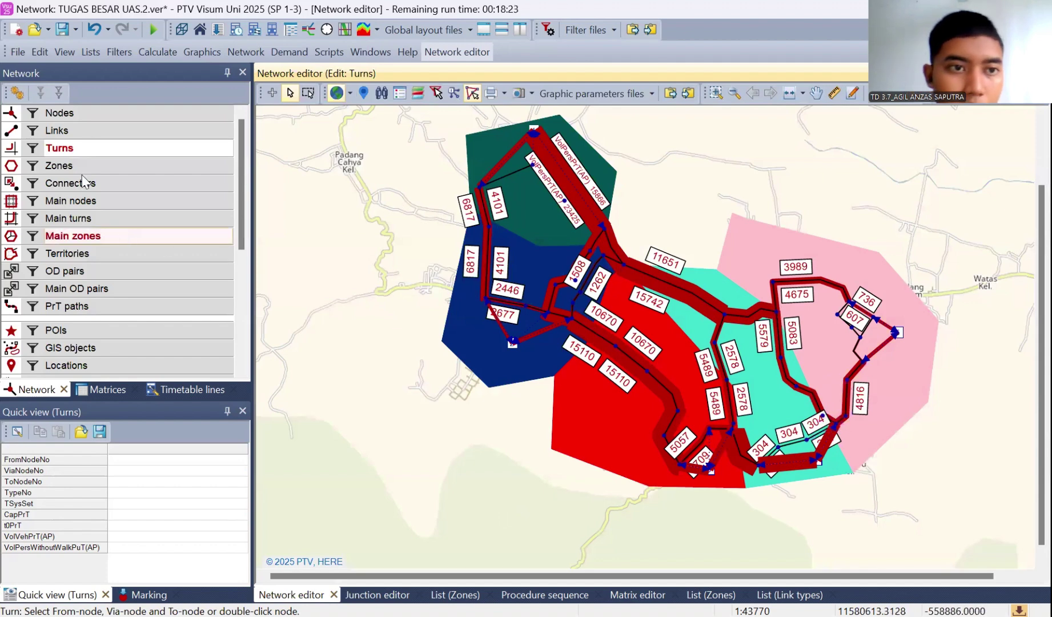
{"action": "left_click", "coordinate": [100, 117]}
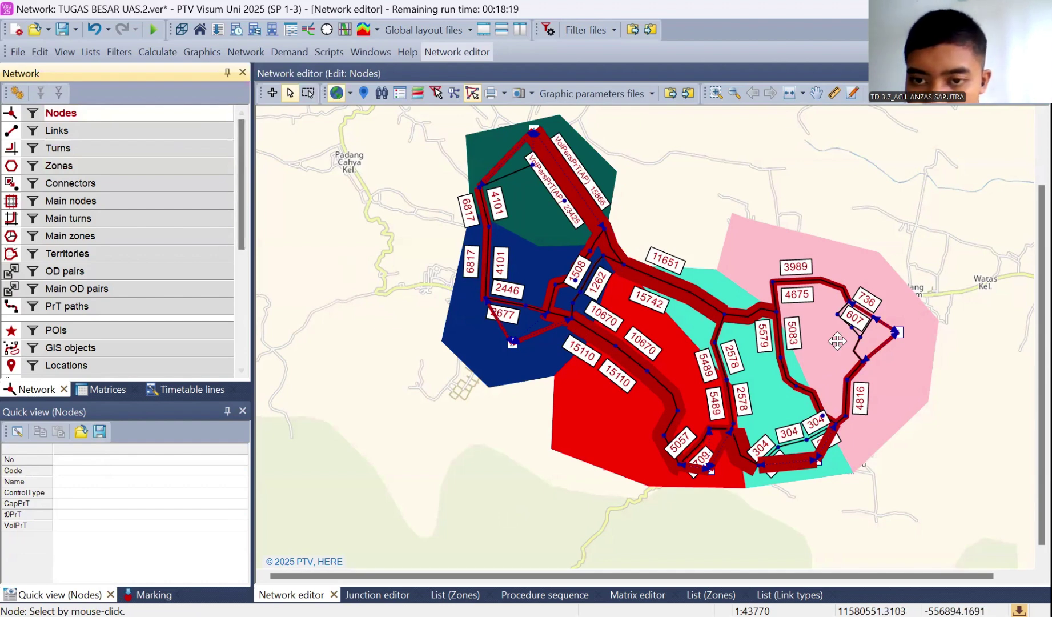
{"action": "double_click", "coordinate": [836, 421]}
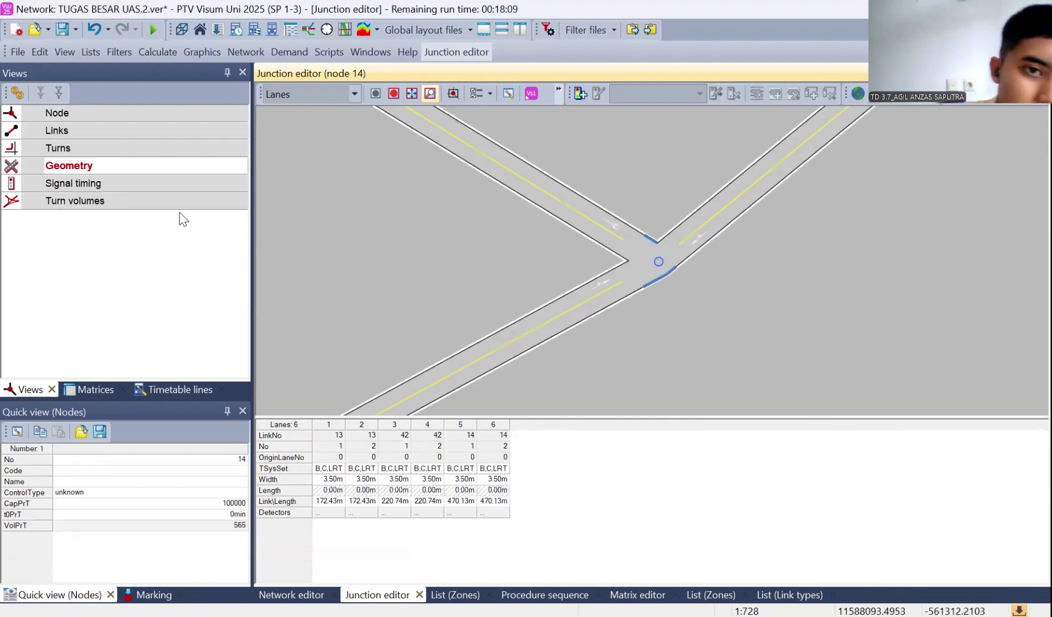
{"action": "left_click", "coordinate": [124, 112]}
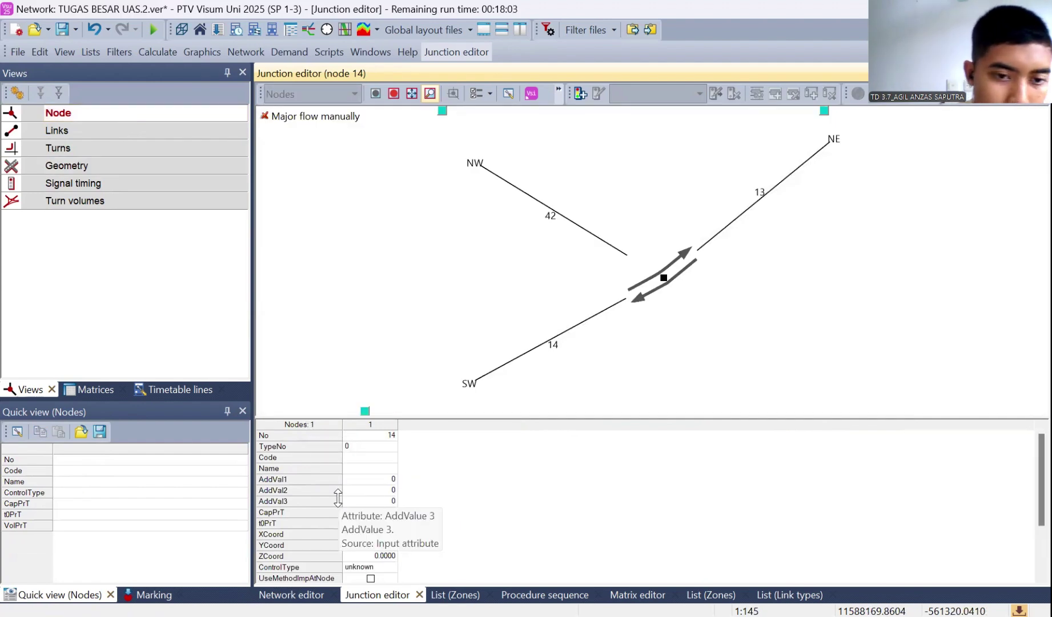
Give node 14 the code APILL and the name SIMP 7, and set its control type to Signalized
{"action": "left_click", "coordinate": [392, 567]}
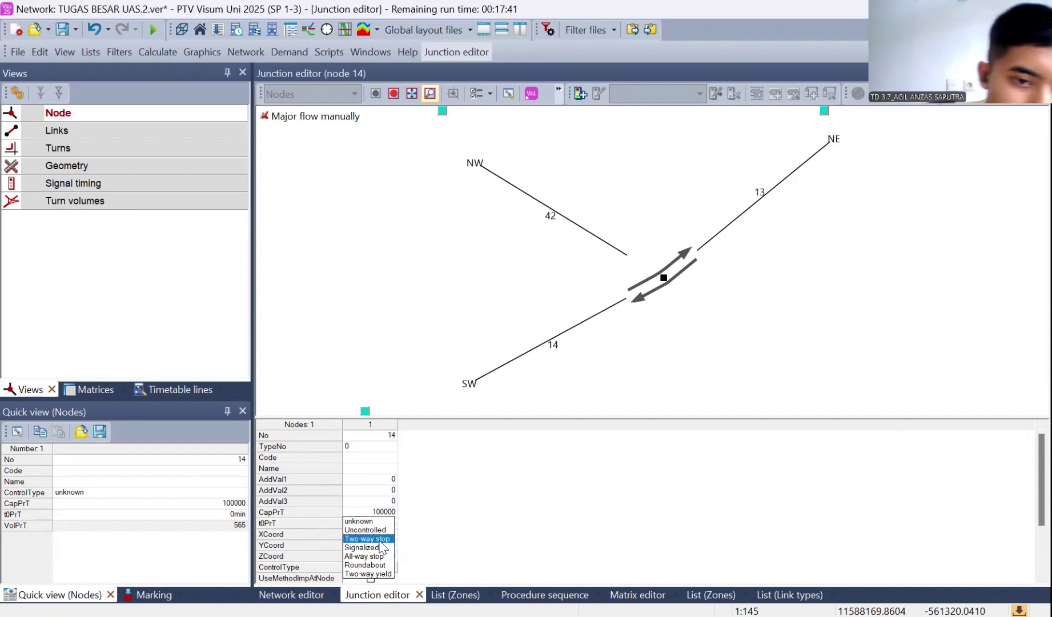
{"action": "left_click", "coordinate": [371, 457]}
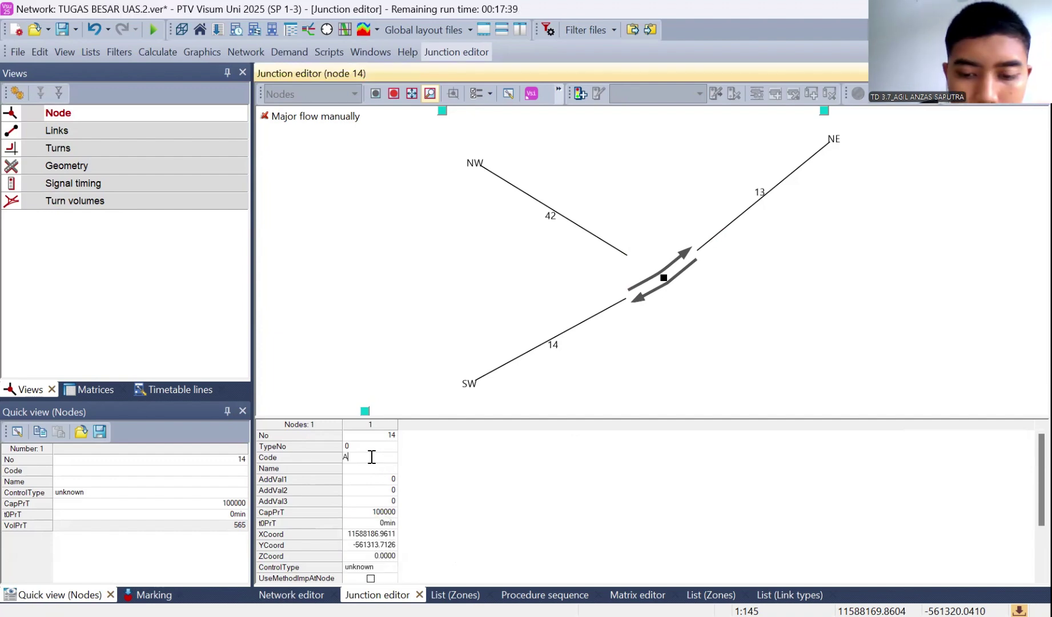
{"action": "type", "text": "APILL"}
{"action": "left_click", "coordinate": [382, 468]}
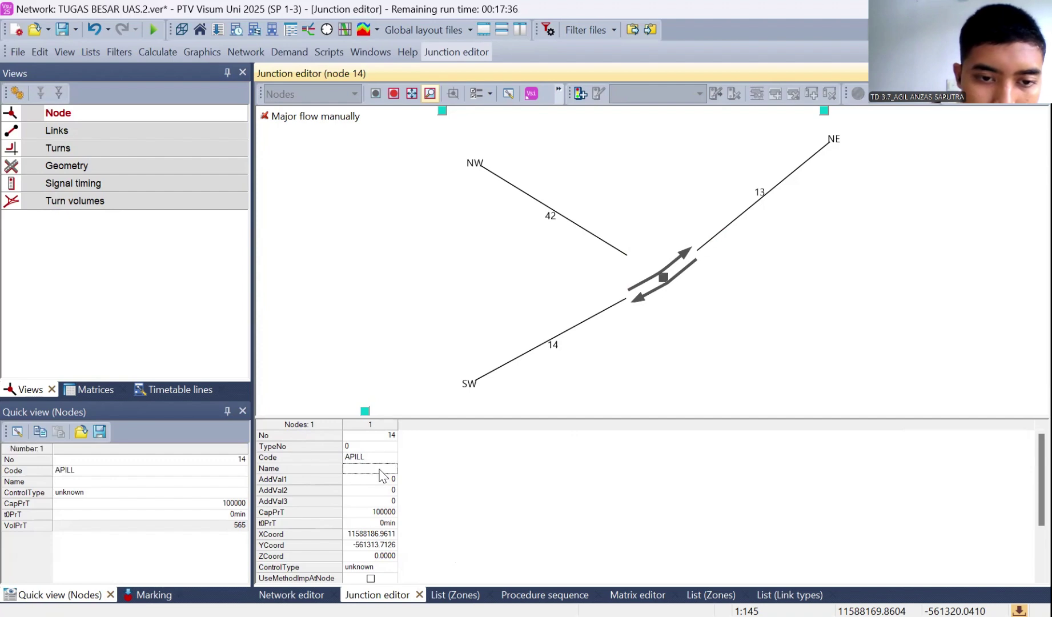
{"action": "type", "text": "SIMP 7"}
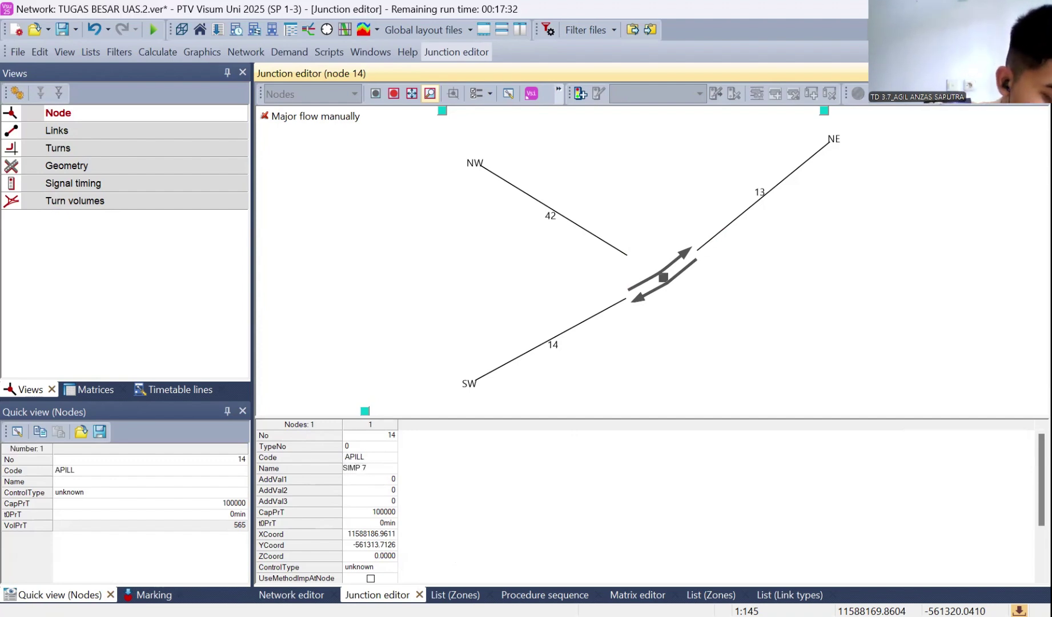
{"action": "left_click", "coordinate": [392, 566]}
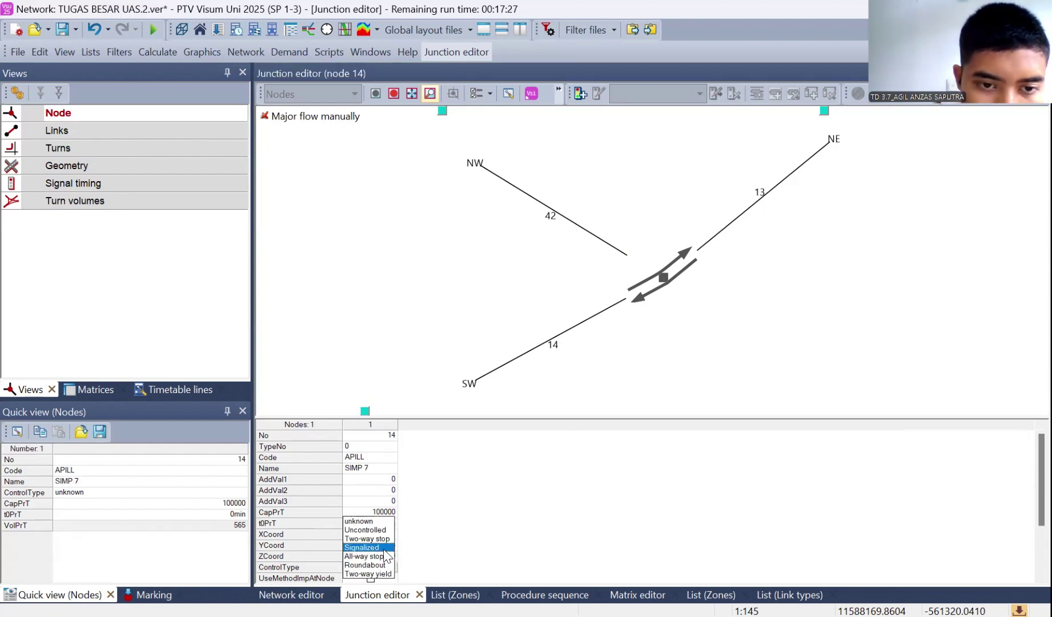
Change node 14's code to SIGNALIZED and set its private transport capacity (CapPrT) to 10000
{"action": "left_click", "coordinate": [376, 467]}
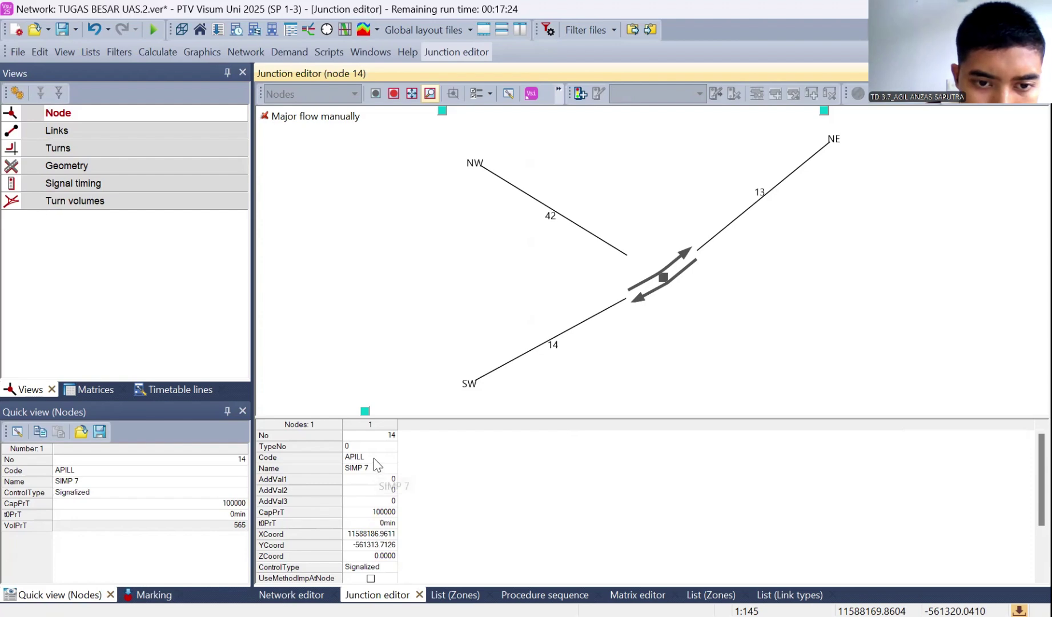
{"action": "type", "text": "S"}
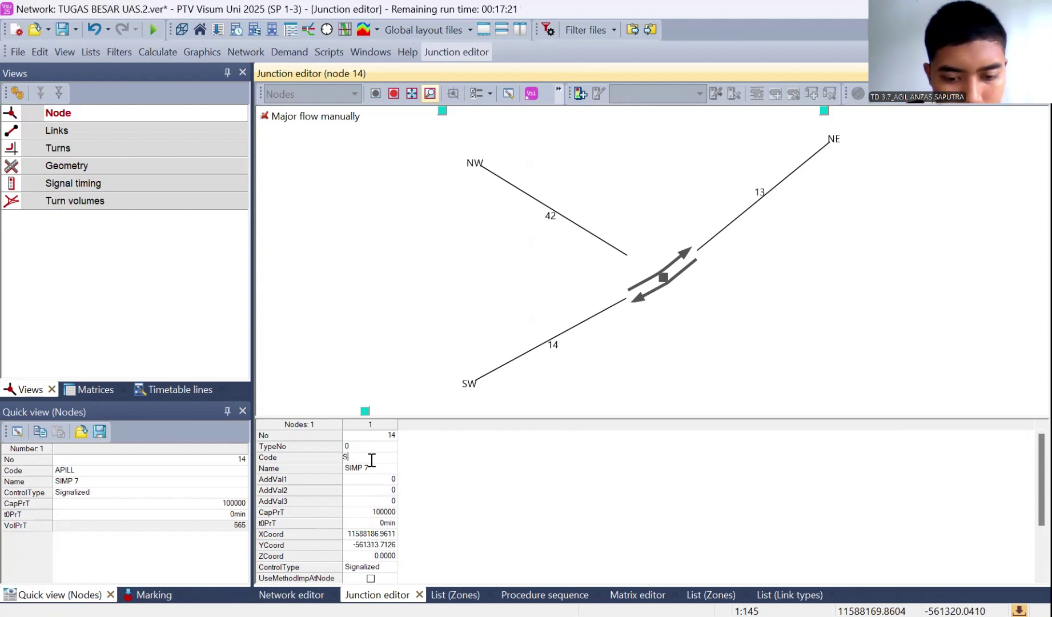
{"action": "type", "text": "IGNAL"}
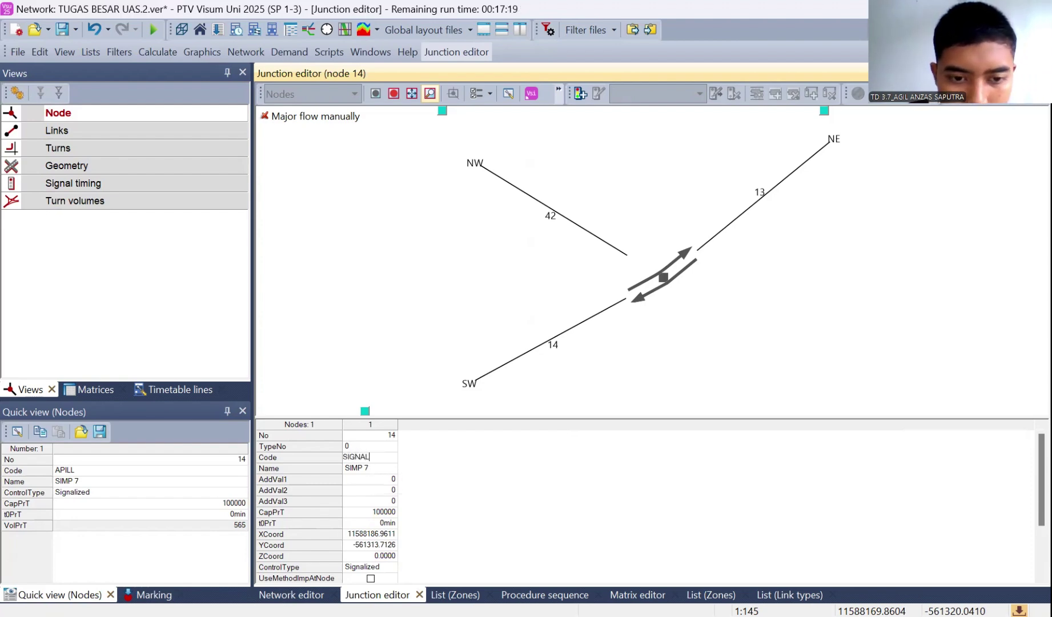
{"action": "type", "text": "IZED"}
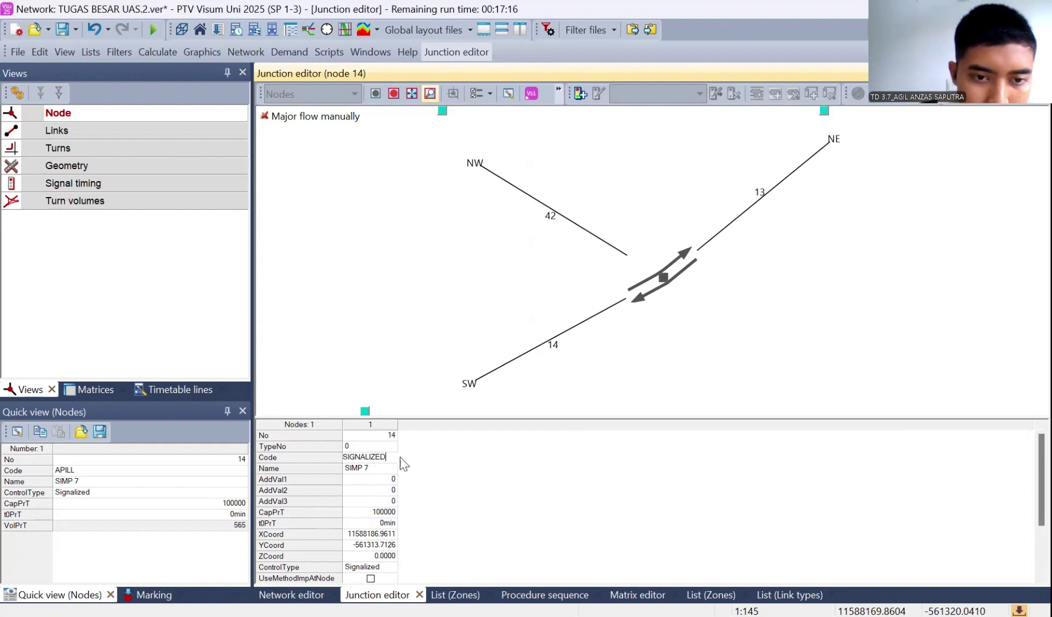
{"action": "left_click", "coordinate": [451, 472]}
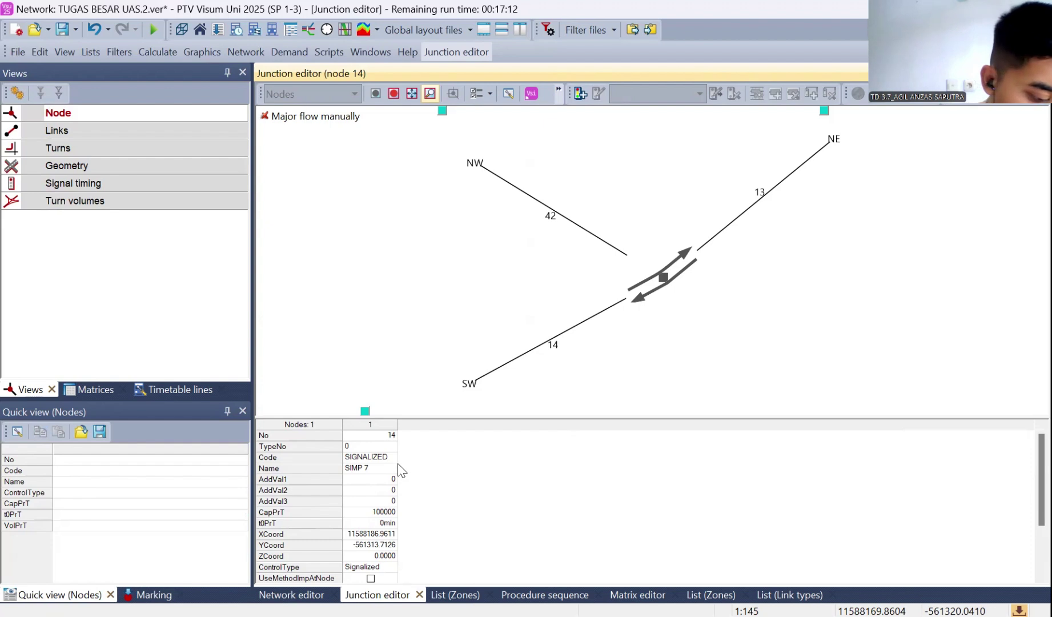
{"action": "left_click", "coordinate": [379, 511]}
{"action": "type", "text": "10000"}
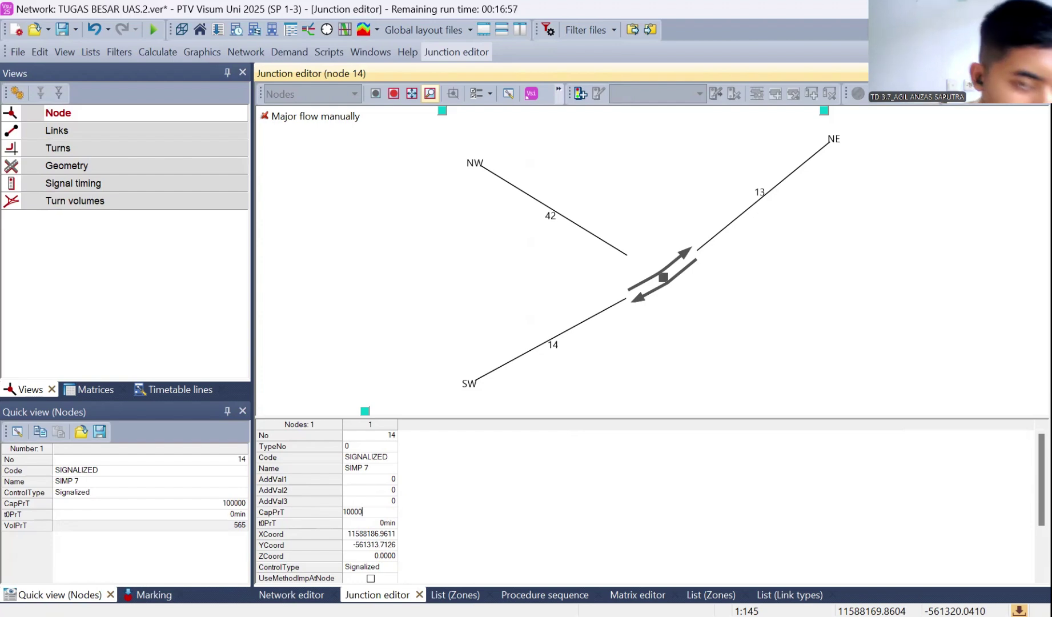
Name link 42 JL. ALFITO 1 in the direction from node 14 to 39 and JL. DAUD in the opposite direction
{"action": "left_click", "coordinate": [189, 129]}
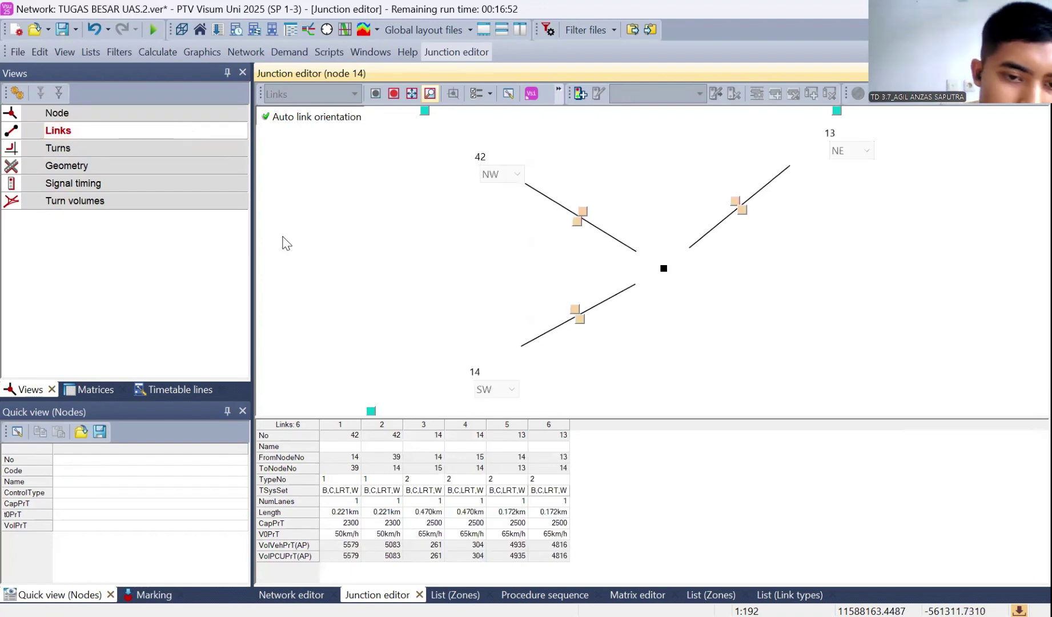
{"action": "left_click", "coordinate": [341, 446]}
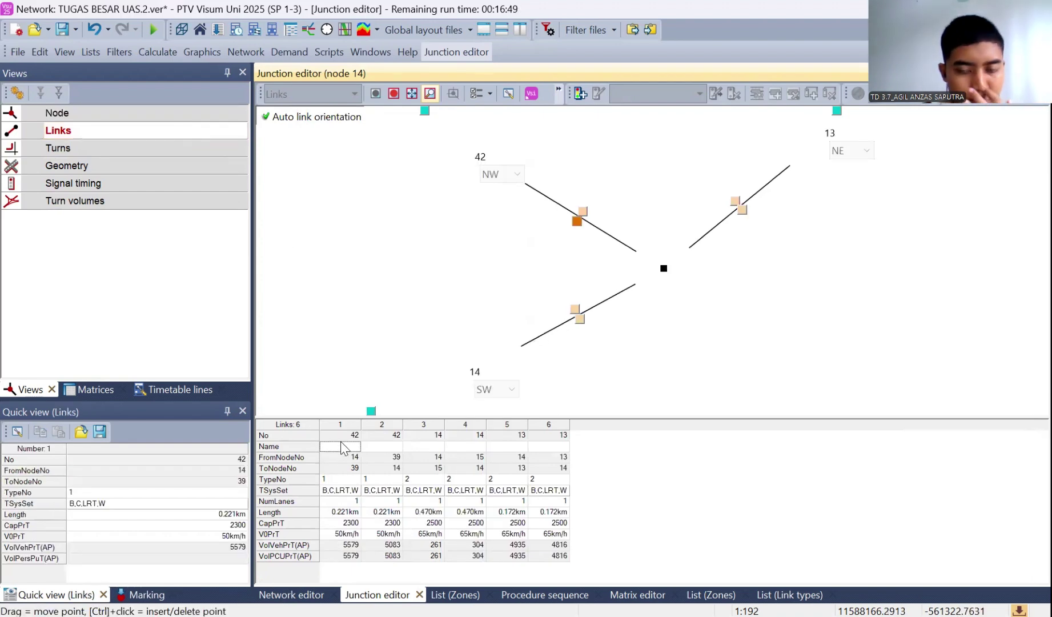
{"action": "type", "text": "JL"}
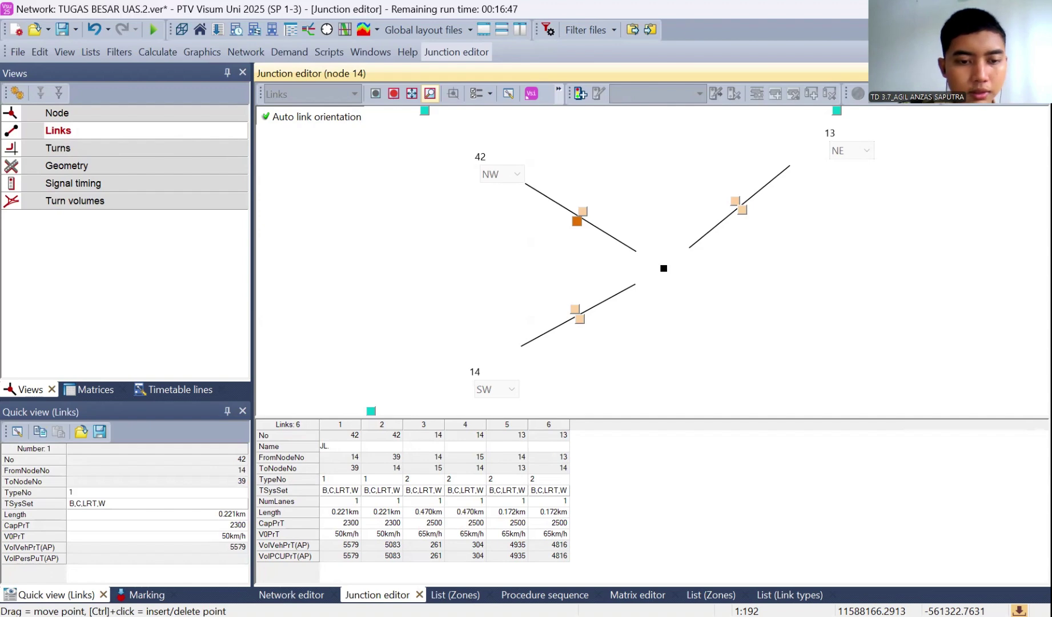
{"action": "type", "text": ". ALFI"}
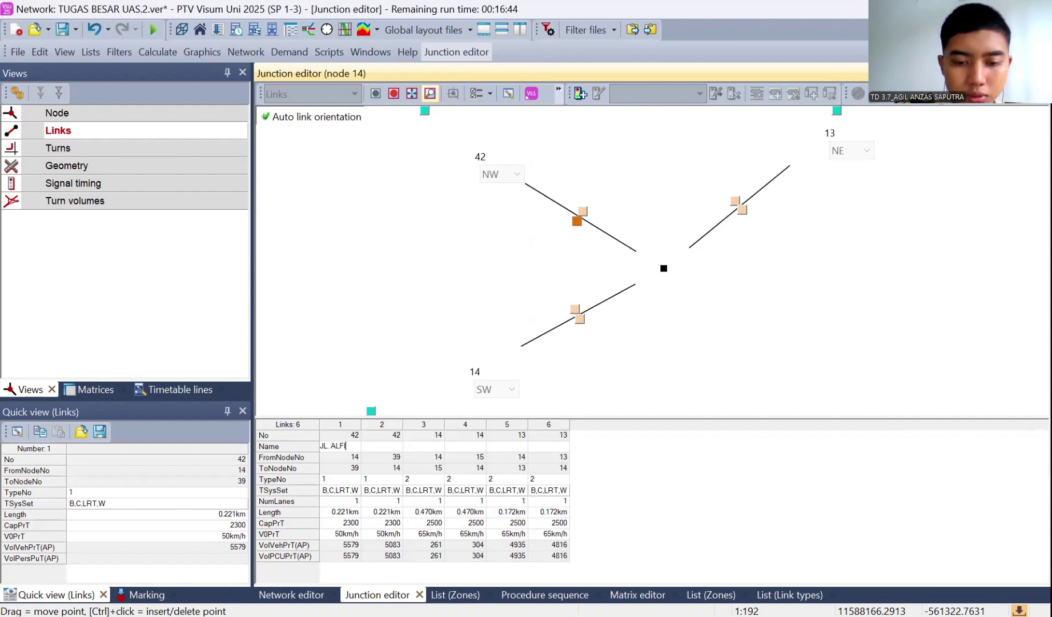
{"action": "type", "text": "TO 1"}
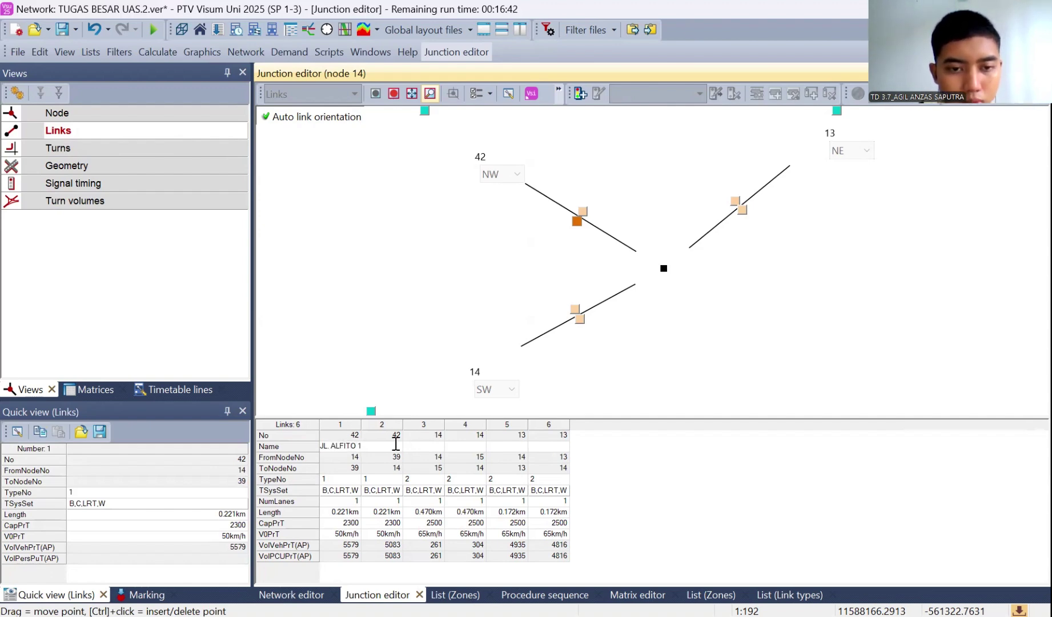
{"action": "key", "text": "Return"}
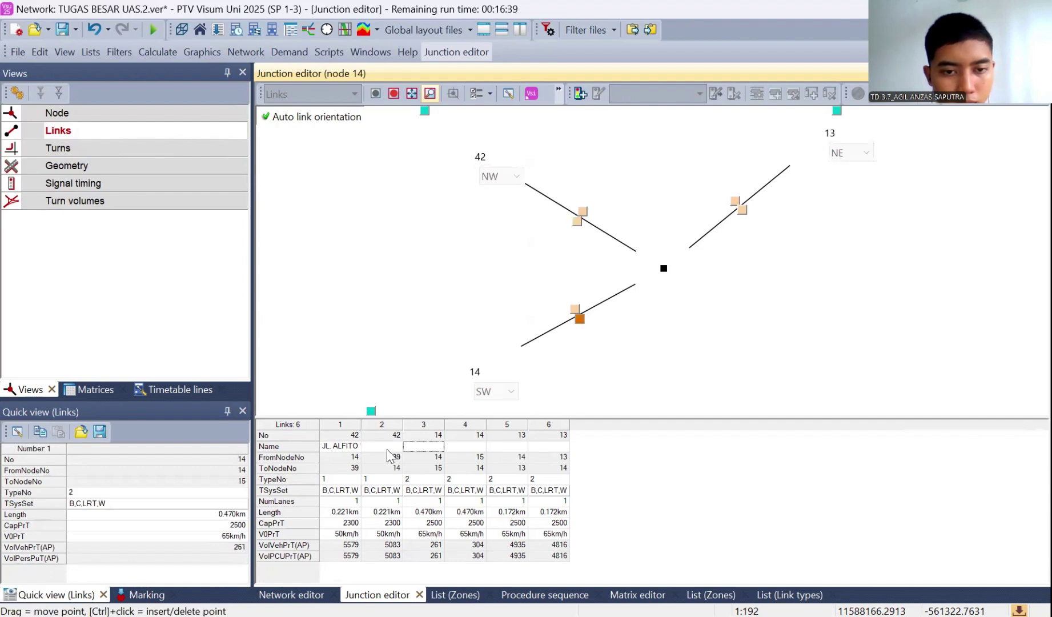
{"action": "left_click", "coordinate": [386, 449]}
{"action": "type", "text": "JL."}
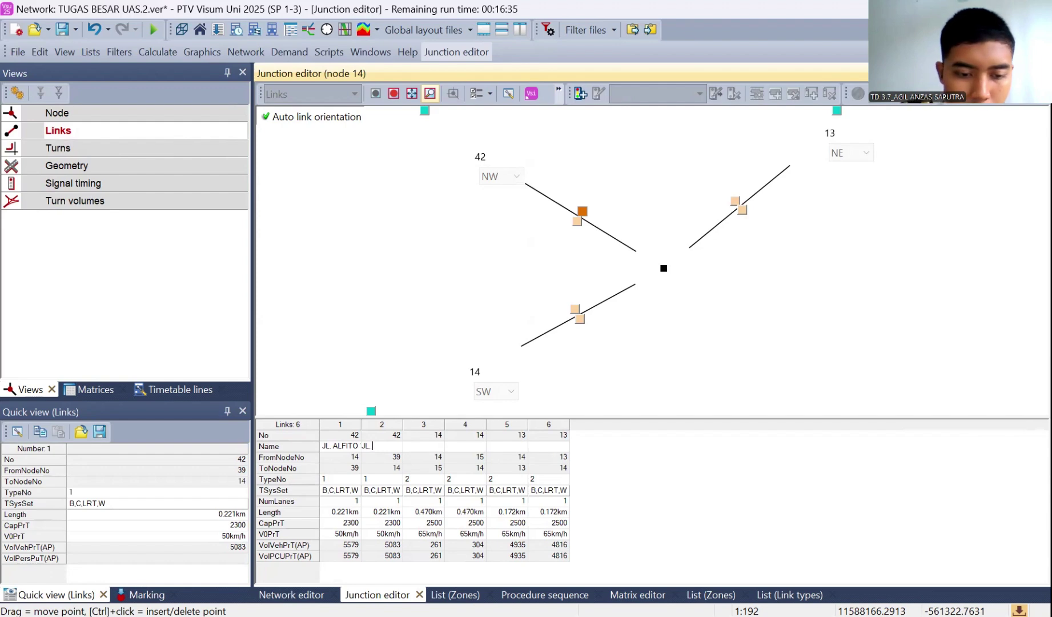
{"action": "type", "text": " DAUD"}
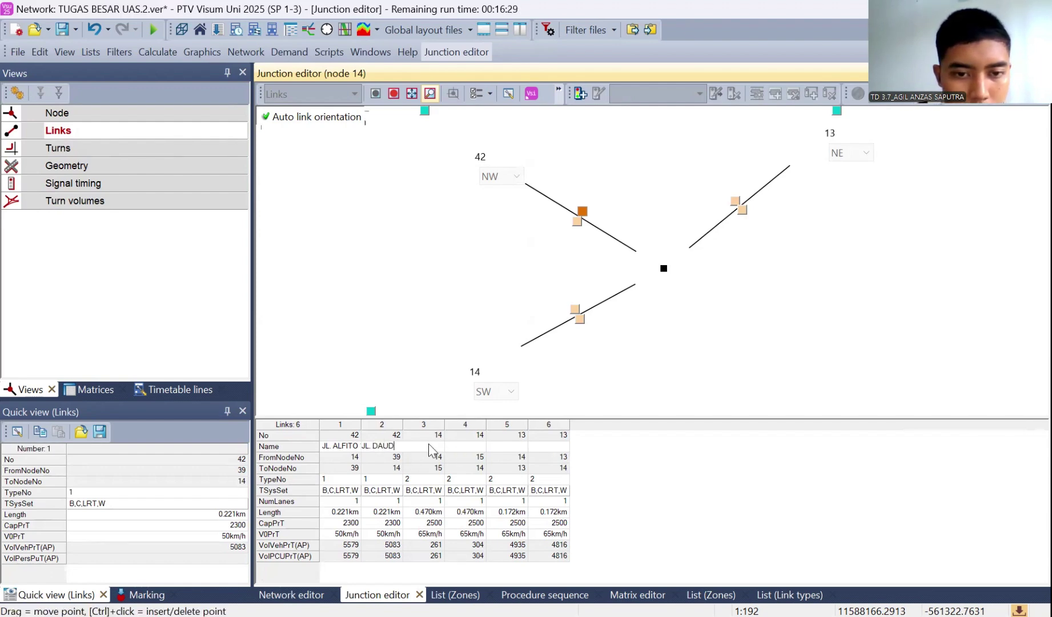
Name link 14 JL. FAREL in the direction from node 14 to 15 and JL. MAHESA in the opposite direction
{"action": "left_click", "coordinate": [429, 445]}
{"action": "type", "text": "JL."}
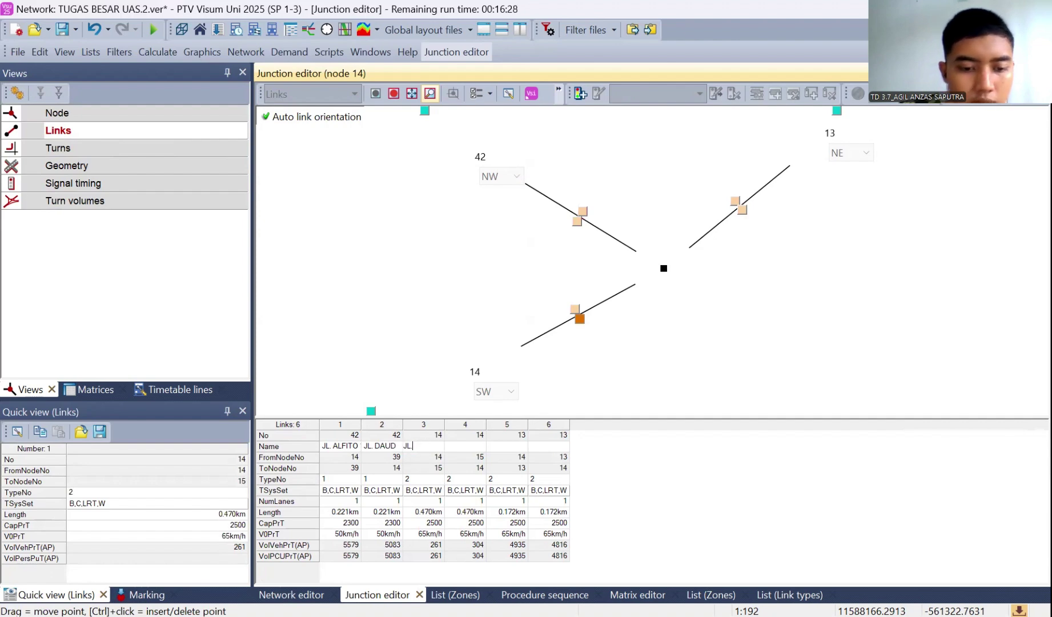
{"action": "type", "text": " FAREL"}
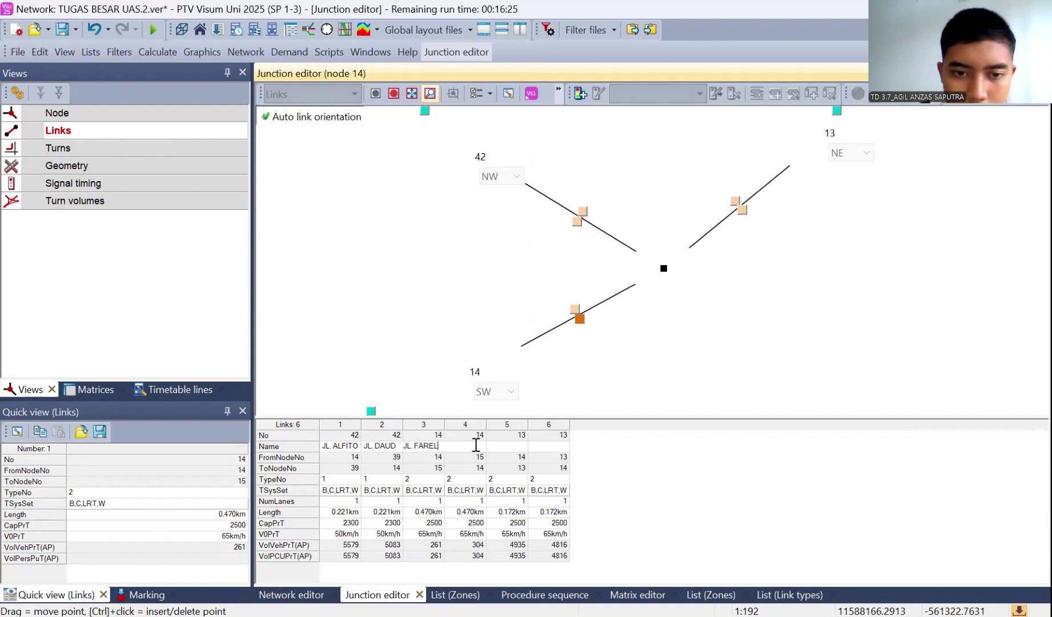
{"action": "left_click", "coordinate": [458, 447]}
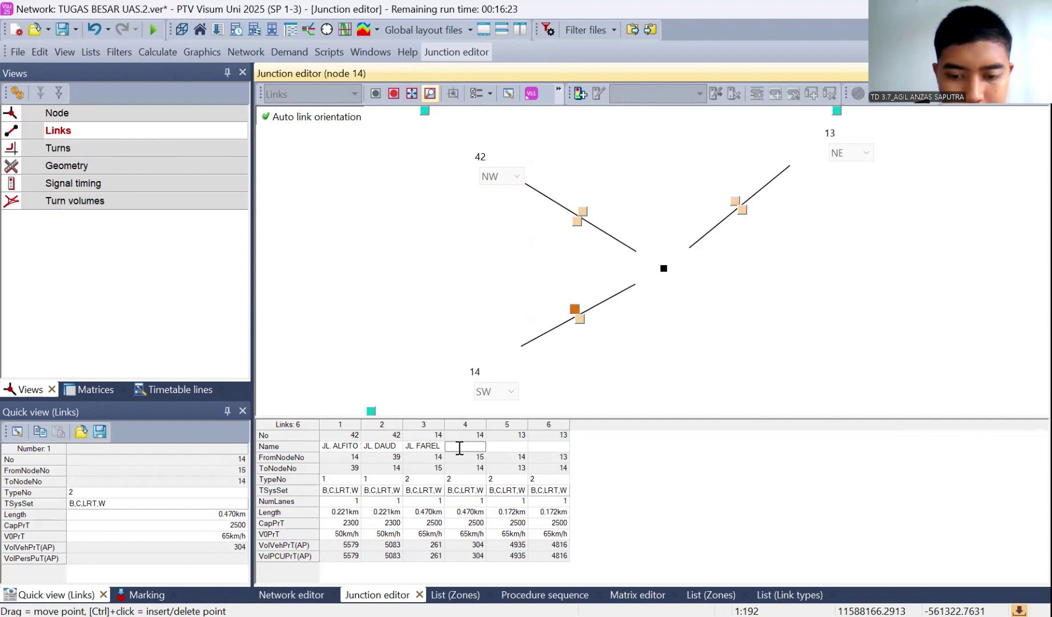
{"action": "type", "text": "JL. MAHESA"}
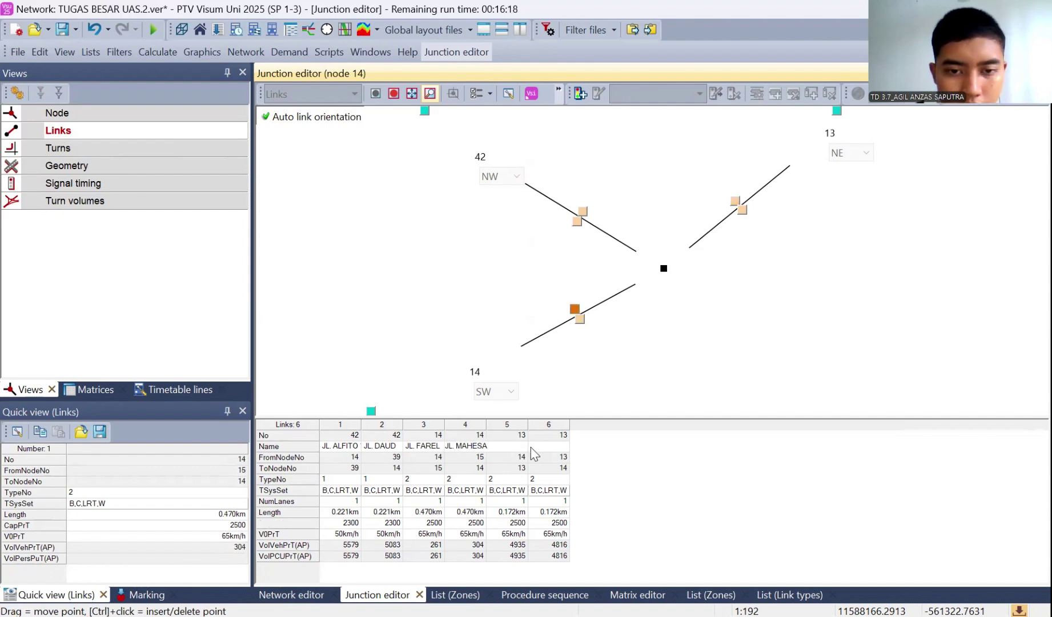
Name link 13 JL.WOIDI in the direction from node 14 to 13 and JL.TSADASN in the opposite direction
{"action": "left_click", "coordinate": [513, 446]}
{"action": "type", "text": "JL.W"}
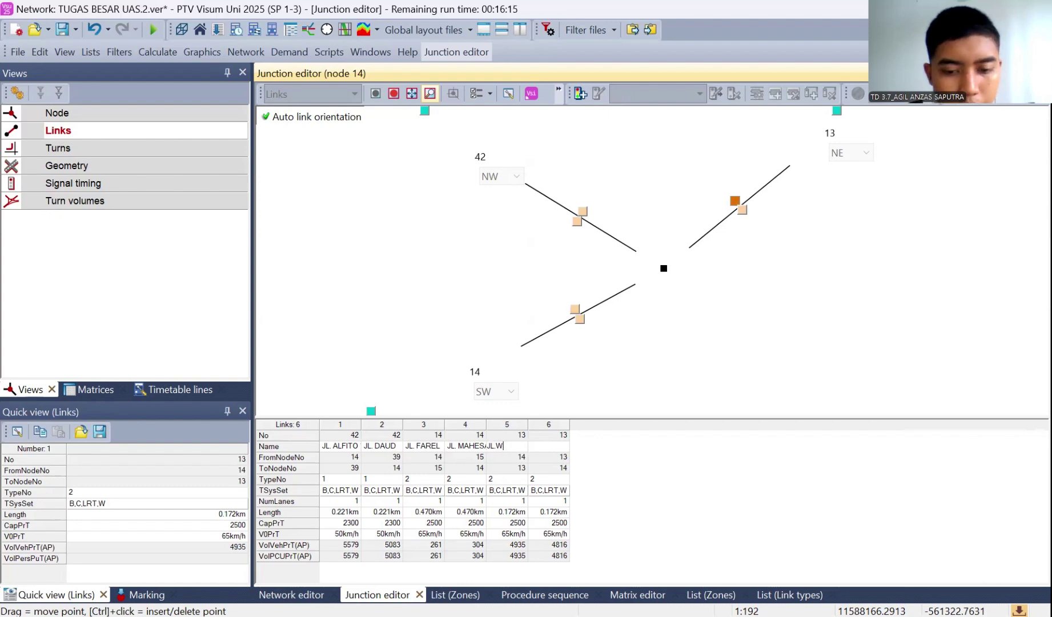
{"action": "type", "text": "OIDI"}
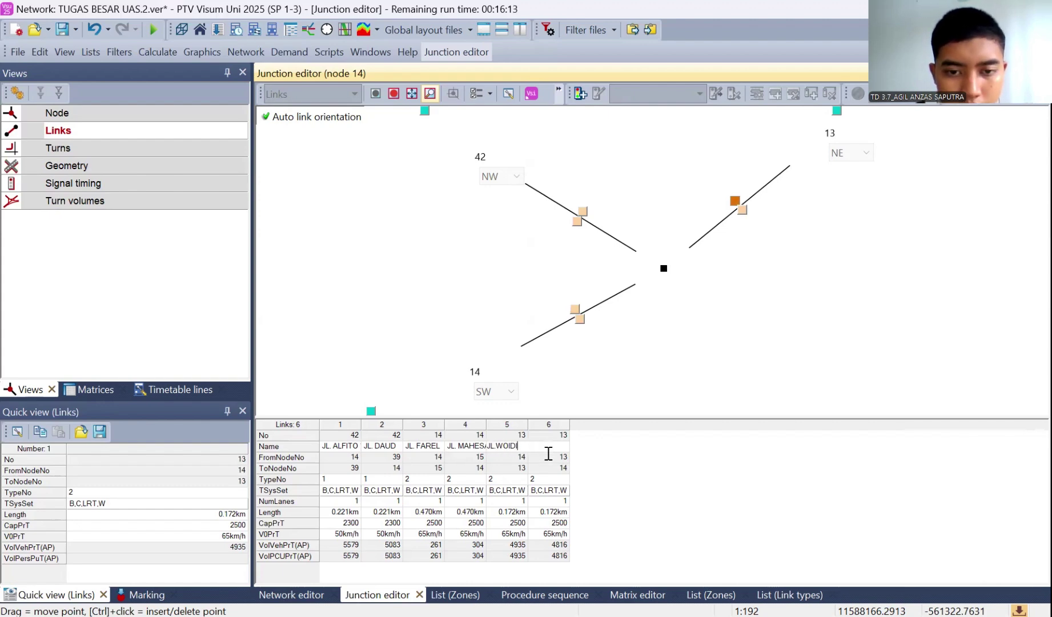
{"action": "left_click", "coordinate": [548, 446]}
{"action": "type", "text": "JL"}
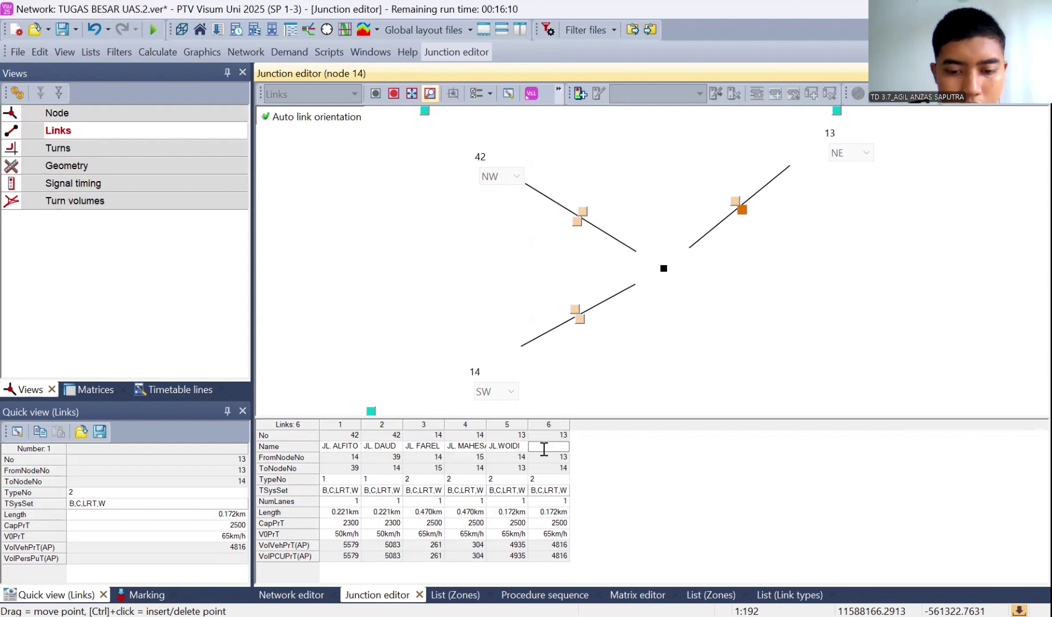
{"action": "type", "text": ".TEADAS"}
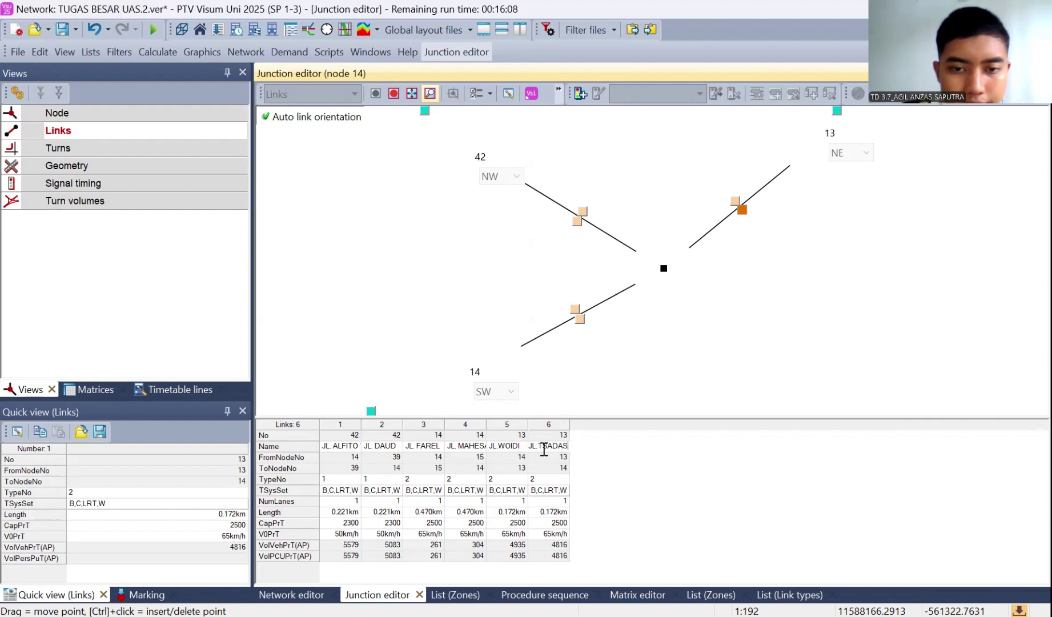
{"action": "type", "text": "N"}
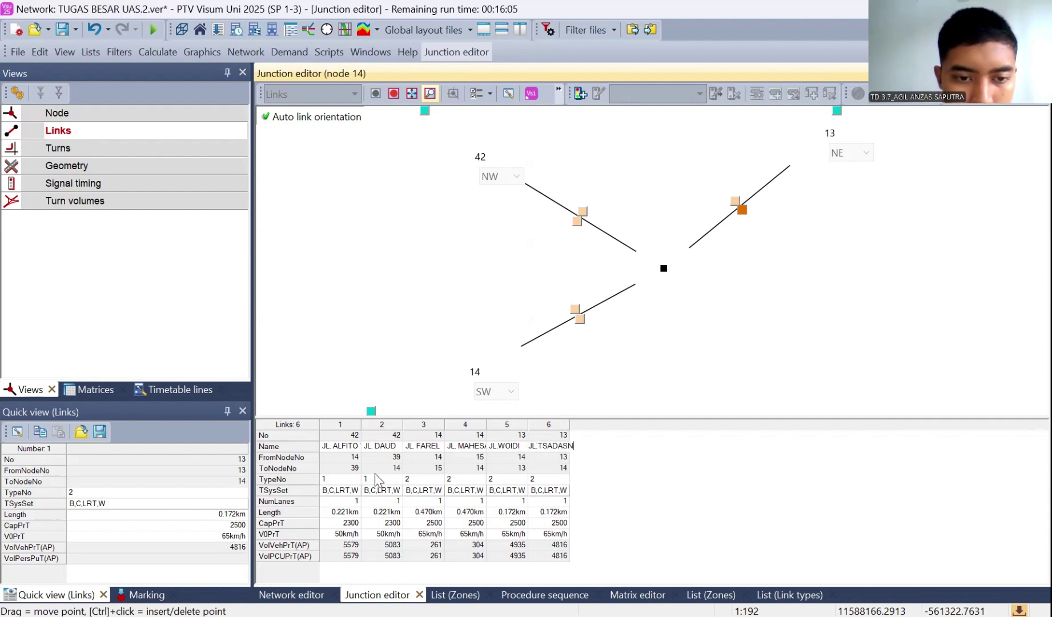
Add Bicycle to the transport systems of link 42 in both directions, and remove LRT in the direction from node 39 to 14
{"action": "double_click", "coordinate": [349, 492]}
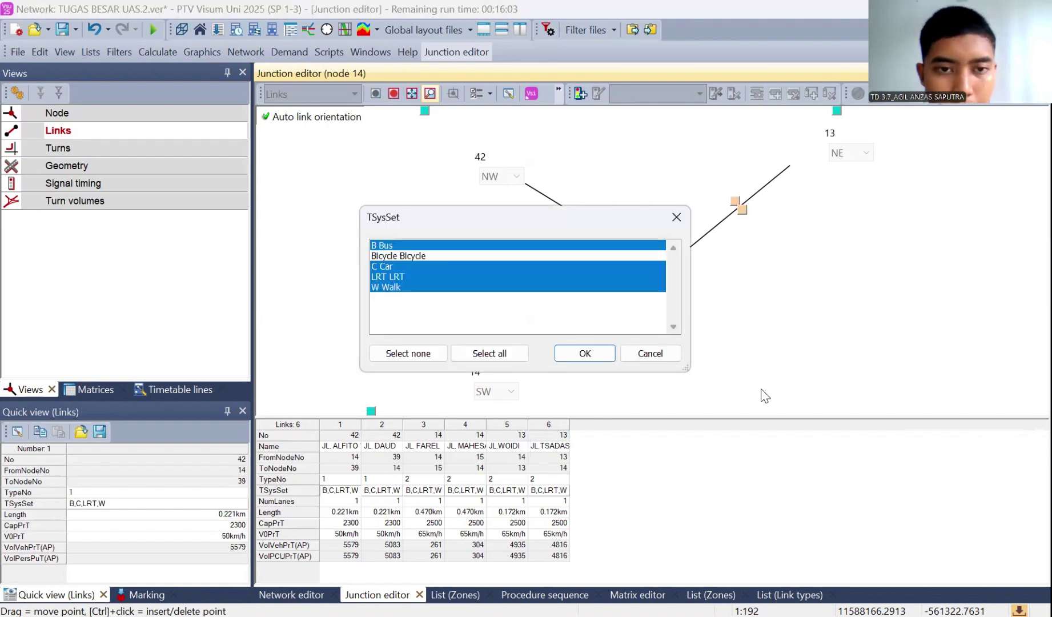
{"action": "left_click", "coordinate": [452, 255]}
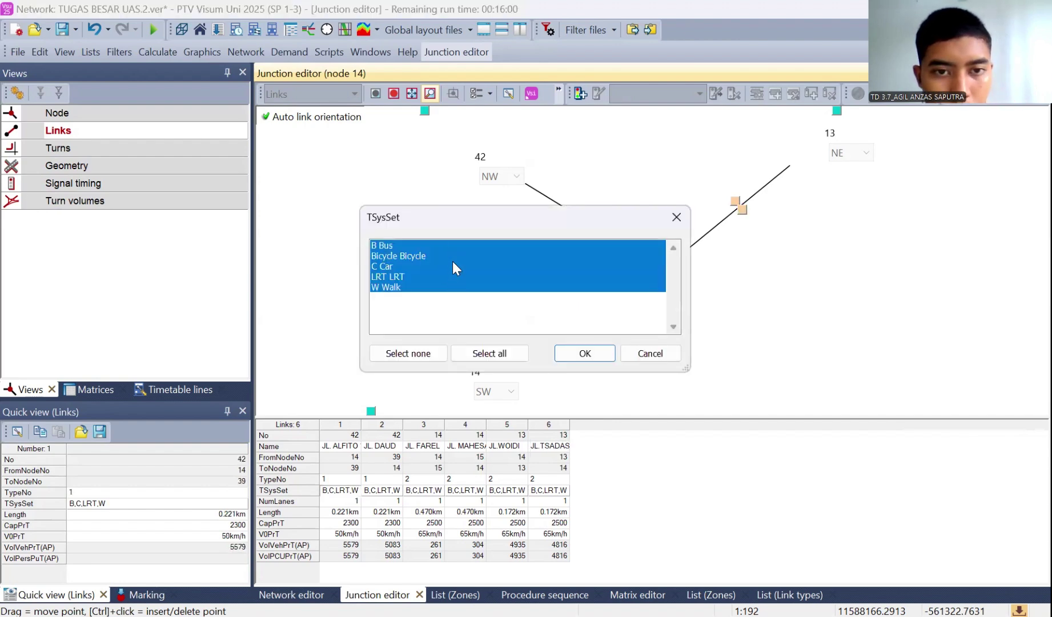
{"action": "left_click", "coordinate": [584, 353]}
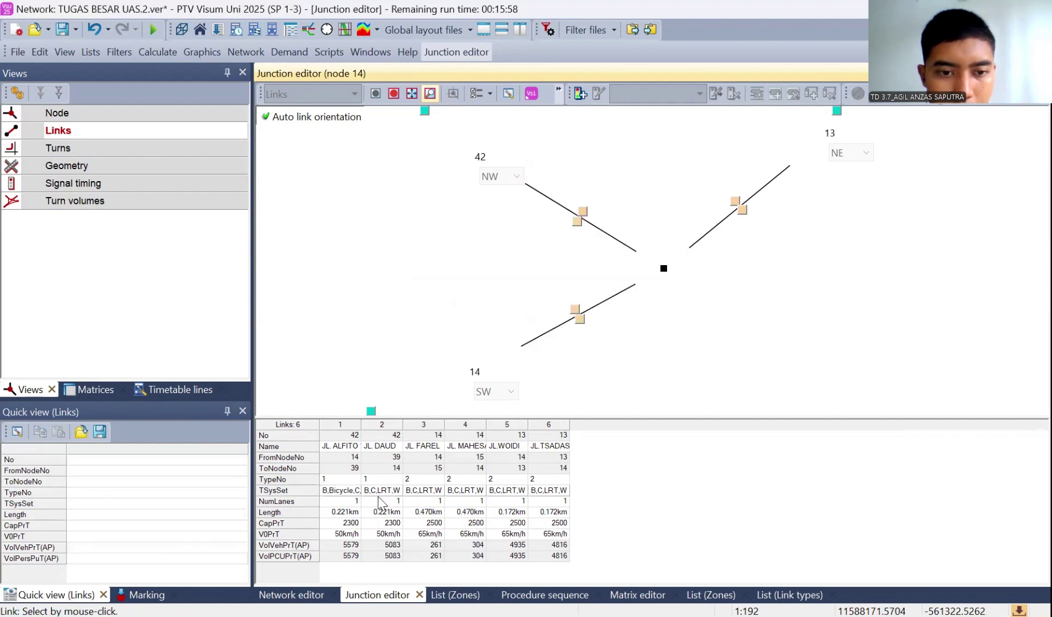
{"action": "left_click", "coordinate": [386, 497]}
{"action": "double_click", "coordinate": [383, 490]}
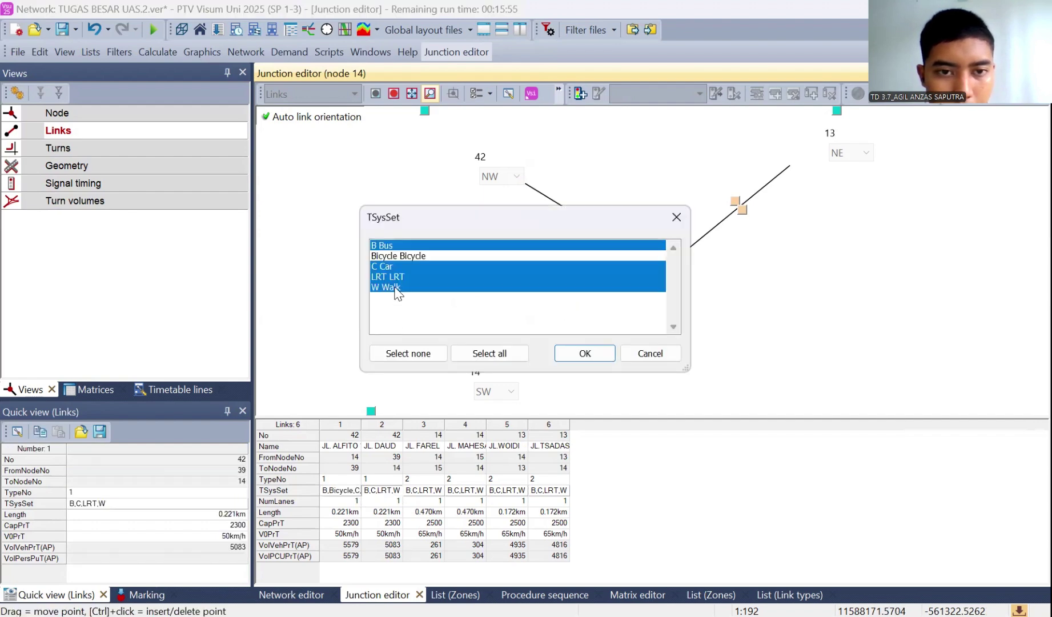
{"action": "left_click", "coordinate": [404, 254]}
{"action": "left_click", "coordinate": [411, 272]}
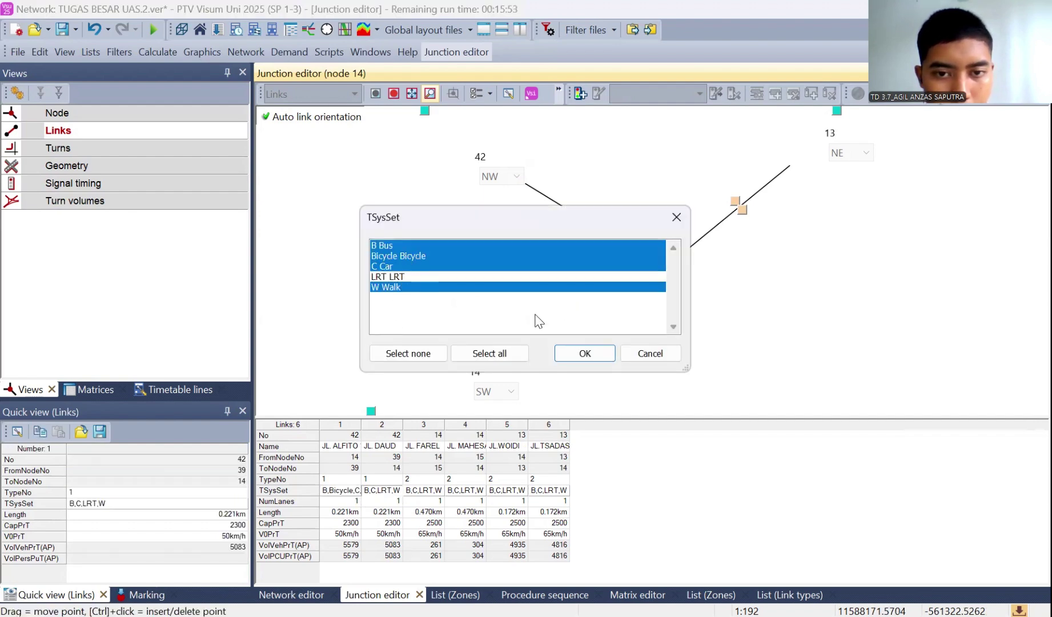
{"action": "left_click", "coordinate": [574, 353]}
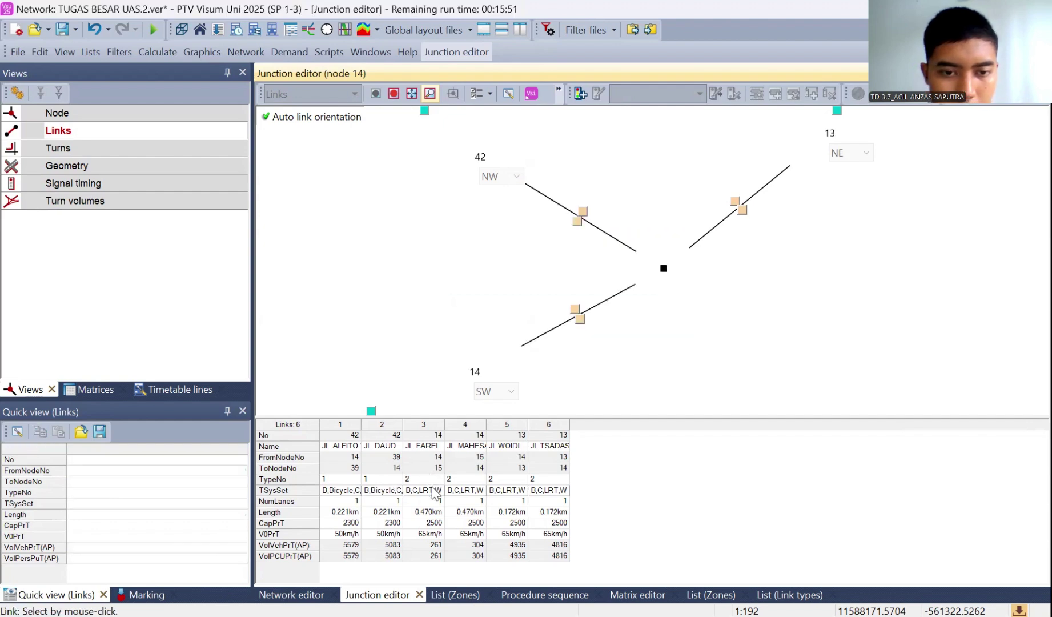
Set the transport systems of link 14 in both directions to Bus, Bicycle, Car and Walk, without LRT
{"action": "double_click", "coordinate": [423, 490]}
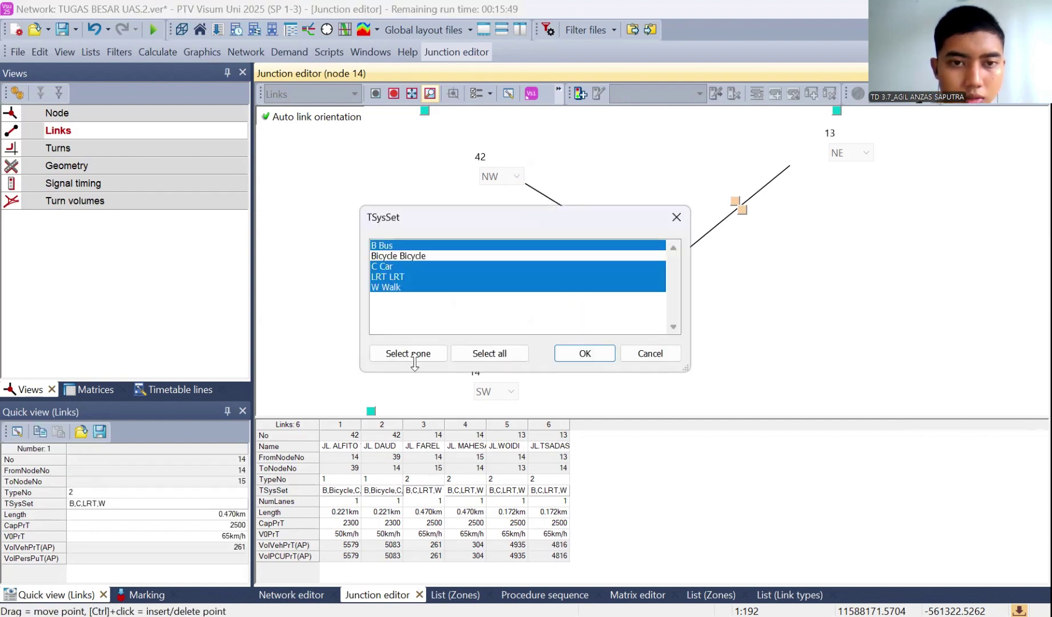
{"action": "left_click", "coordinate": [408, 277]}
{"action": "left_click", "coordinate": [408, 256], "text": "ctrl"}
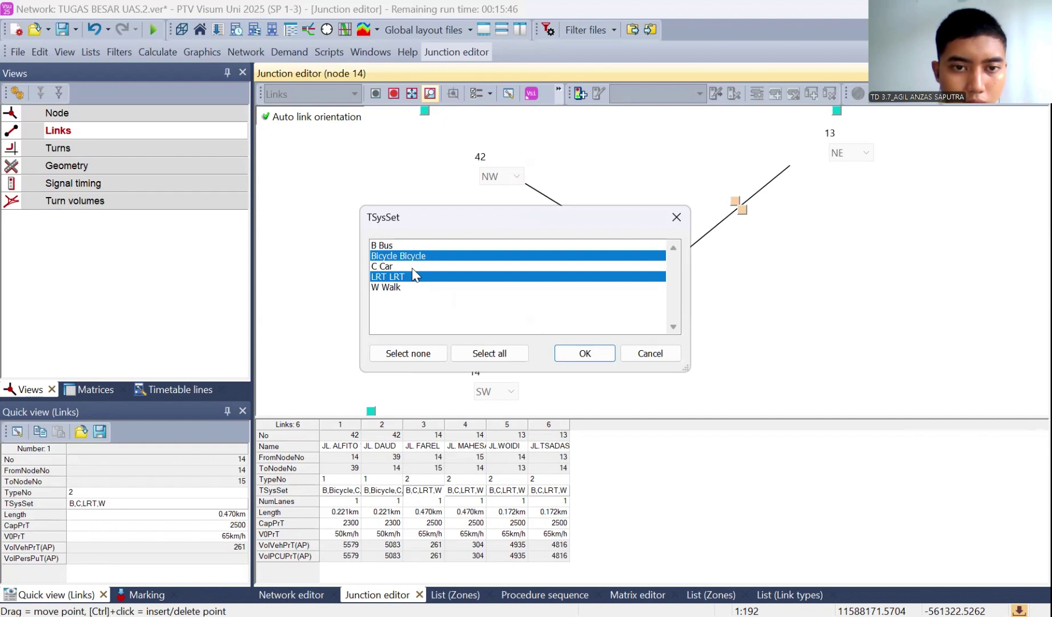
{"action": "left_click", "coordinate": [412, 268], "text": "ctrl"}
{"action": "left_click", "coordinate": [421, 287], "text": "ctrl"}
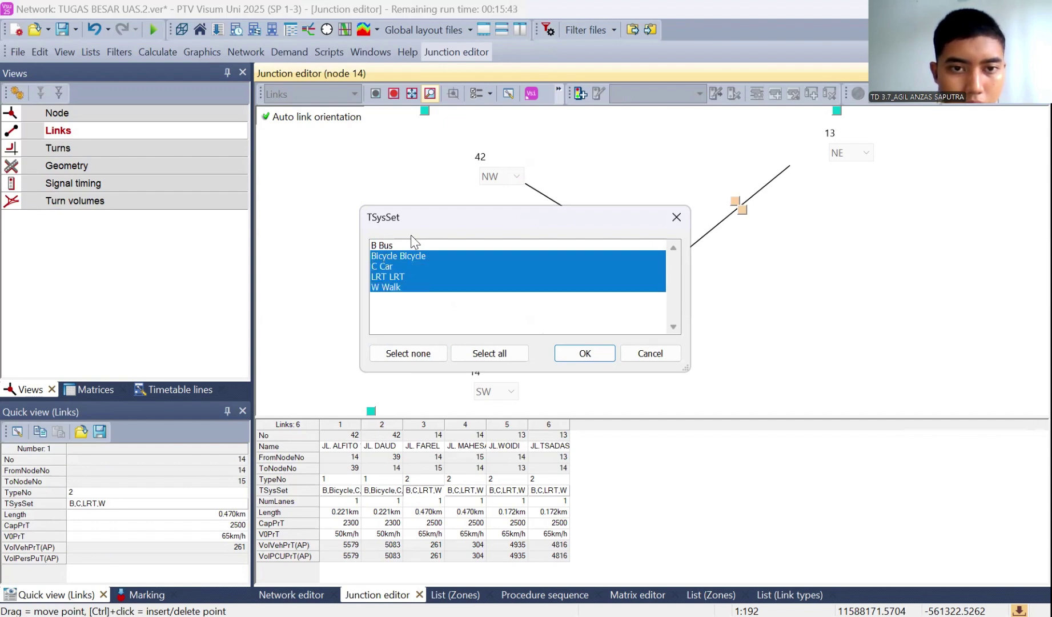
{"action": "left_click", "coordinate": [414, 245], "text": "ctrl"}
{"action": "left_click", "coordinate": [421, 276], "text": "ctrl"}
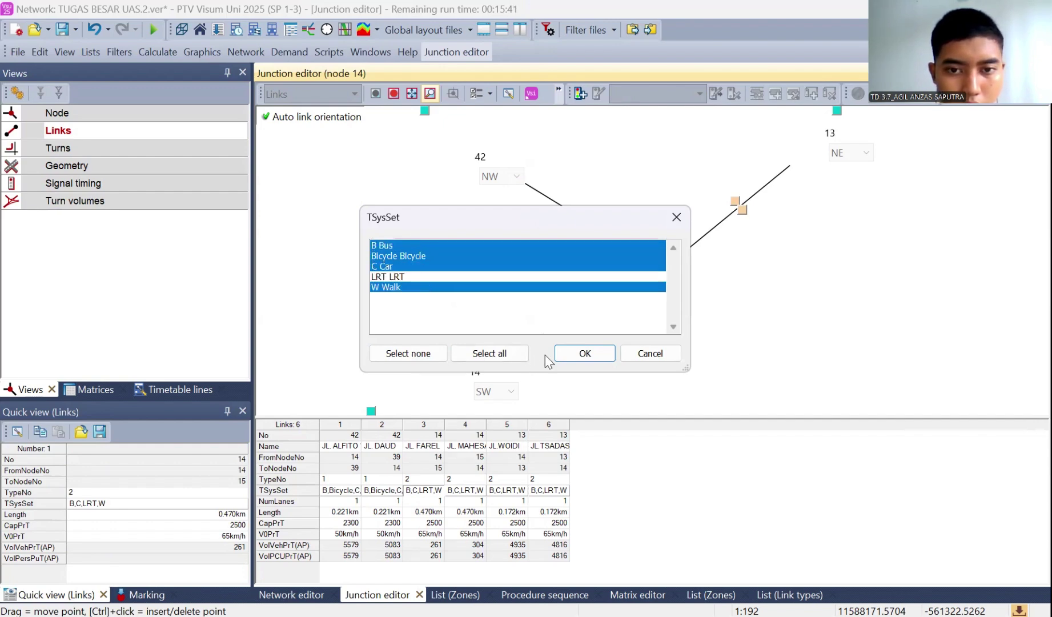
{"action": "left_click", "coordinate": [571, 351]}
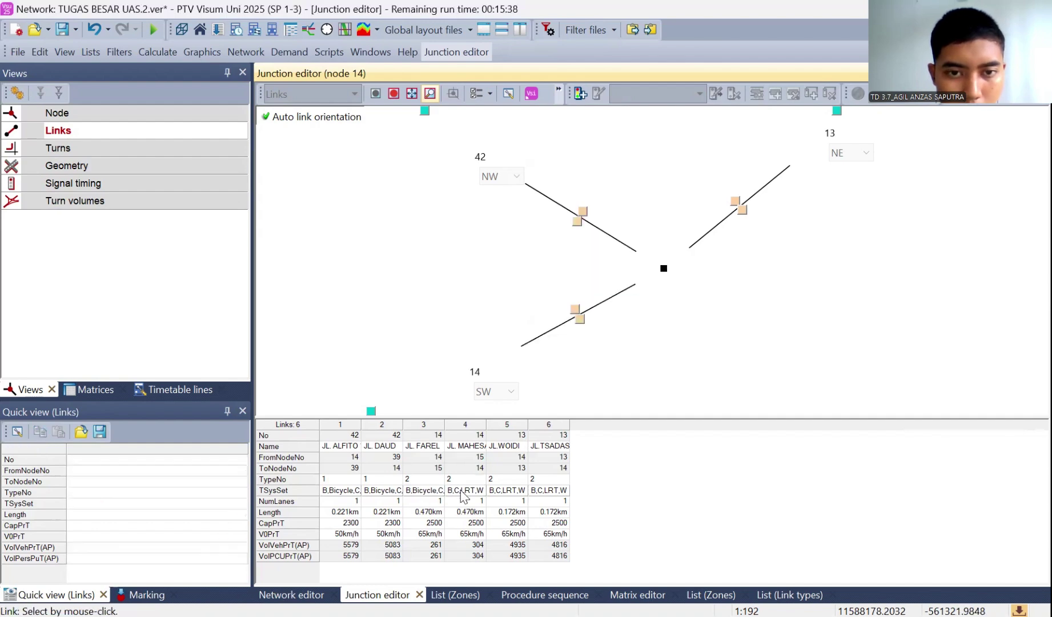
{"action": "left_click", "coordinate": [465, 490]}
{"action": "left_click", "coordinate": [465, 490]}
{"action": "left_click", "coordinate": [417, 275], "text": "ctrl"}
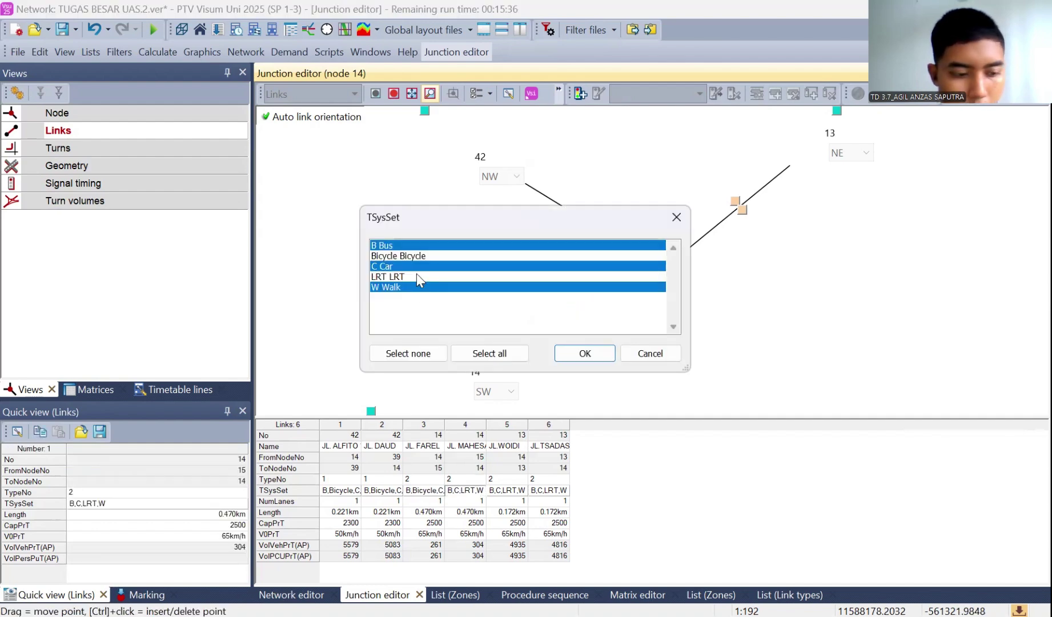
{"action": "left_click", "coordinate": [422, 257], "text": "ctrl"}
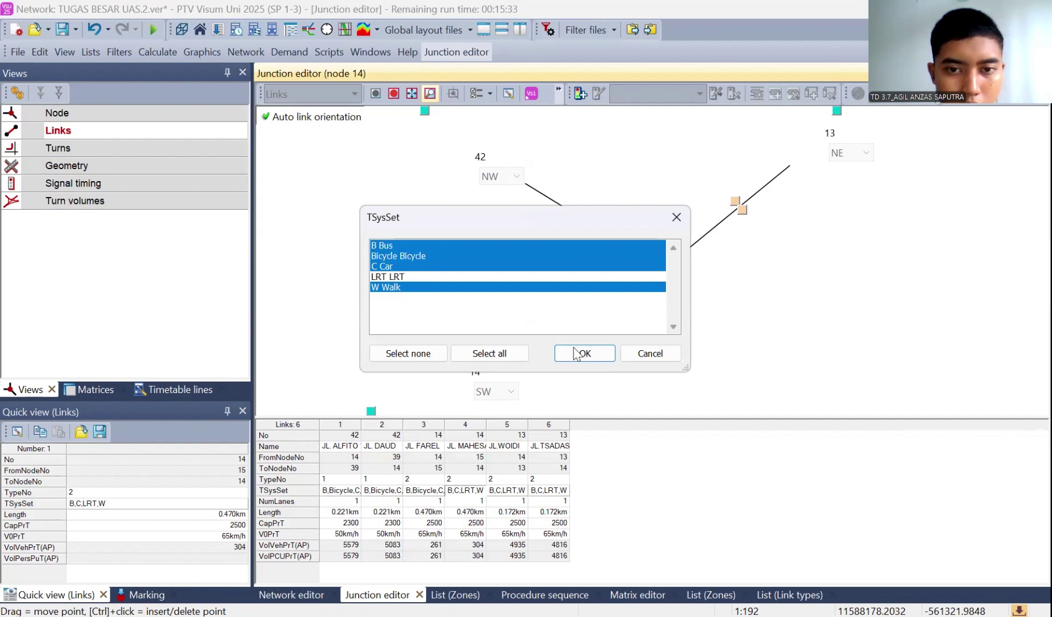
Replace LRT with Bicycle in the transport systems of link 13 in both directions, keeping Bus, Car and Walk
{"action": "left_click", "coordinate": [517, 492]}
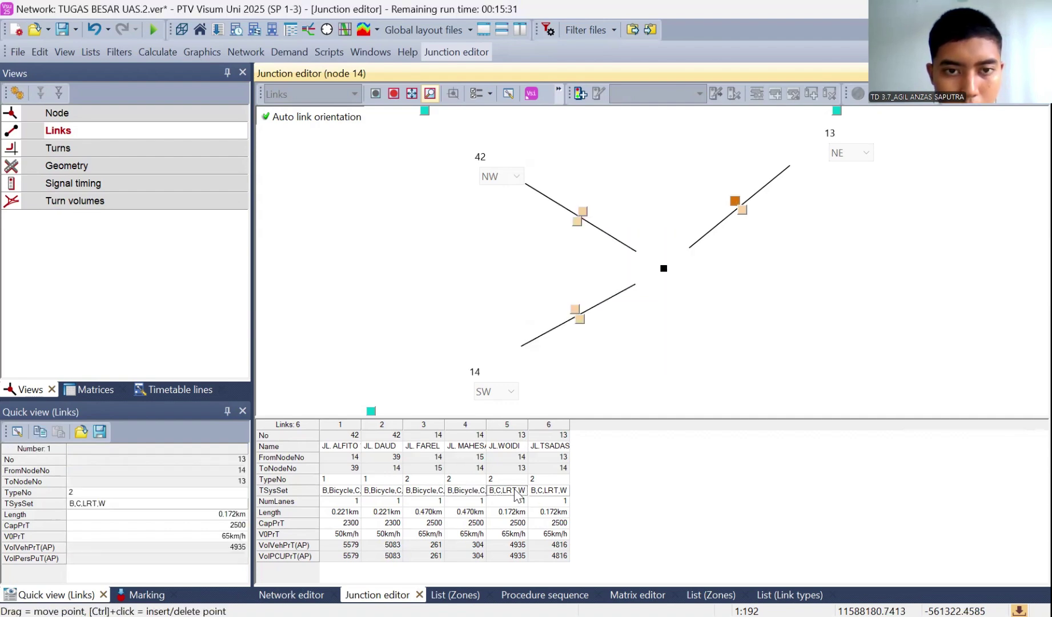
{"action": "left_click", "coordinate": [517, 492]}
{"action": "left_click", "coordinate": [444, 273], "text": "ctrl"}
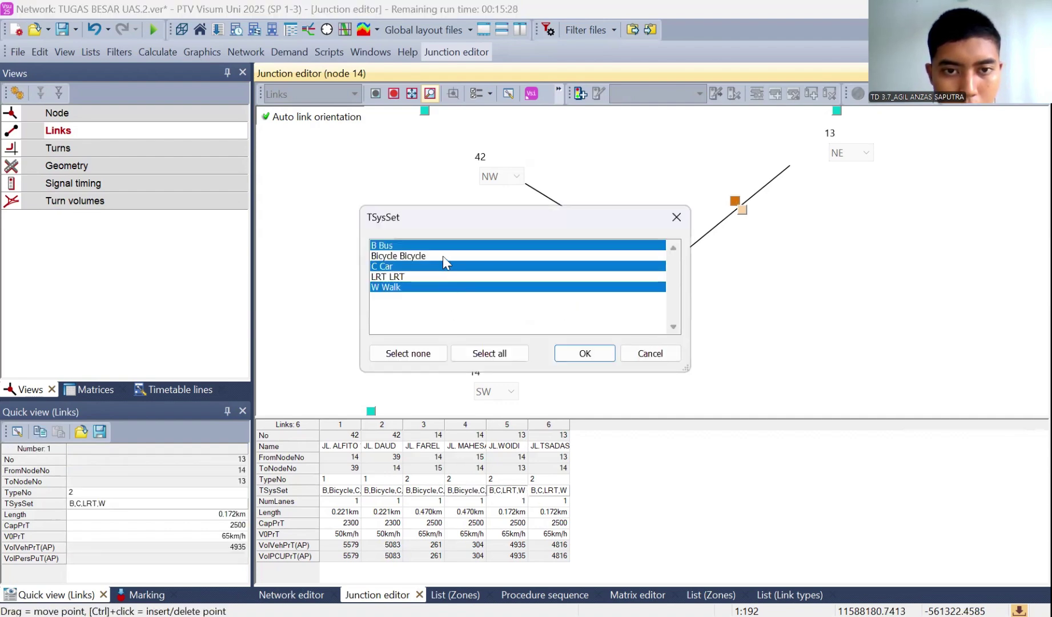
{"action": "left_click", "coordinate": [443, 256], "text": "ctrl"}
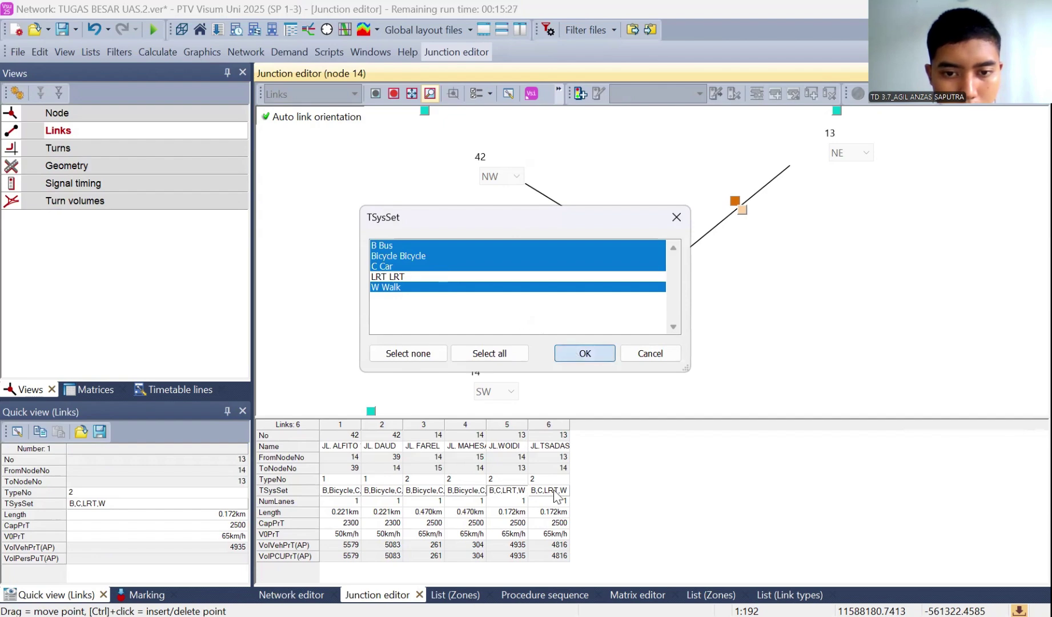
{"action": "left_click", "coordinate": [557, 496]}
{"action": "left_click", "coordinate": [556, 496]}
{"action": "left_click", "coordinate": [435, 274], "text": "ctrl"}
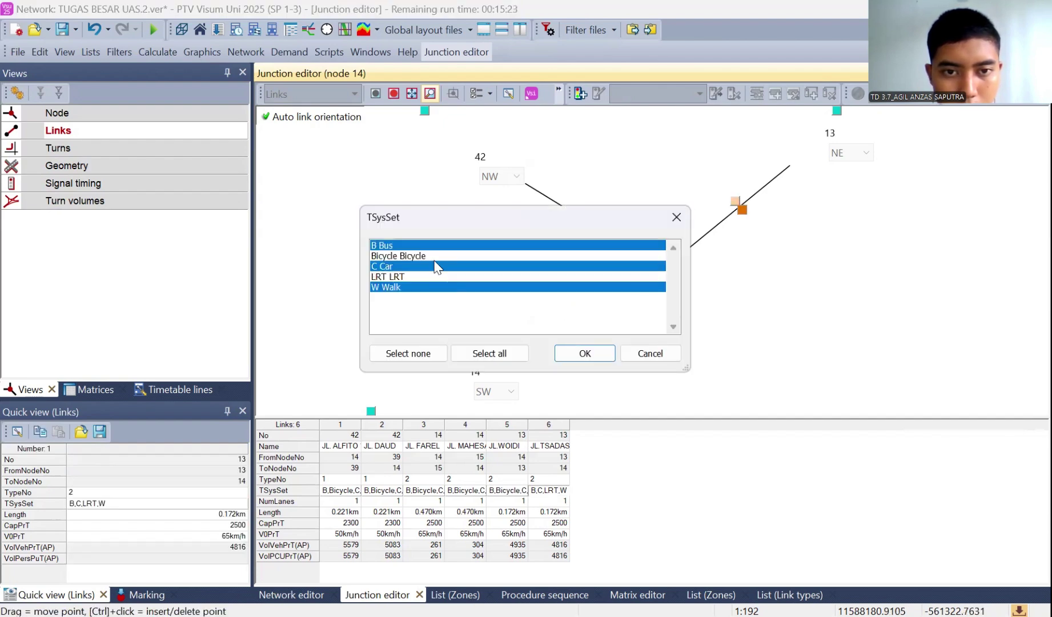
{"action": "left_click", "coordinate": [433, 256], "text": "ctrl"}
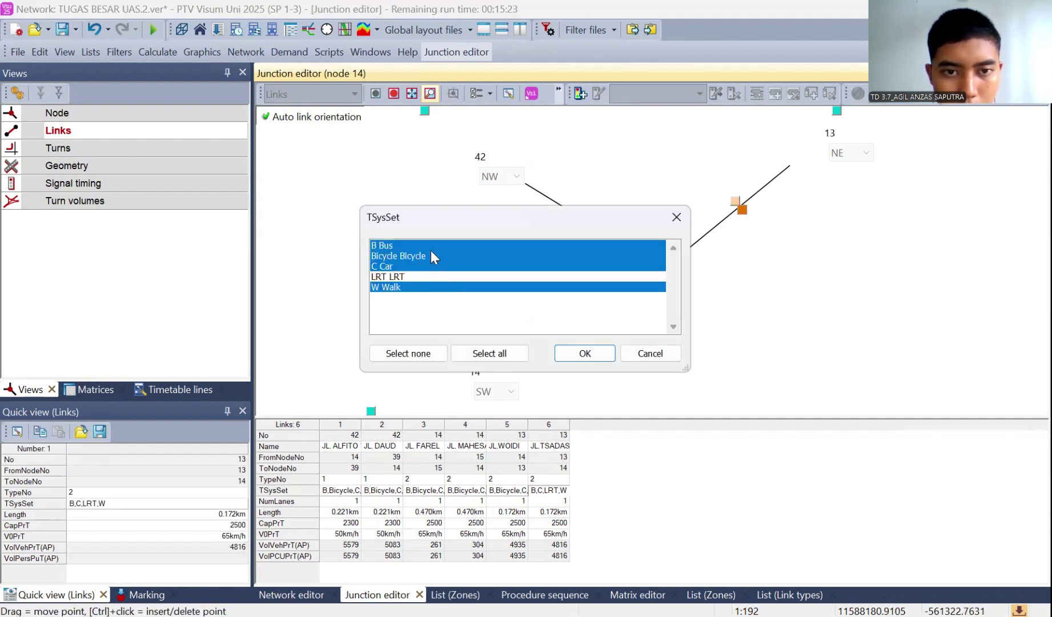
{"action": "left_click", "coordinate": [571, 351]}
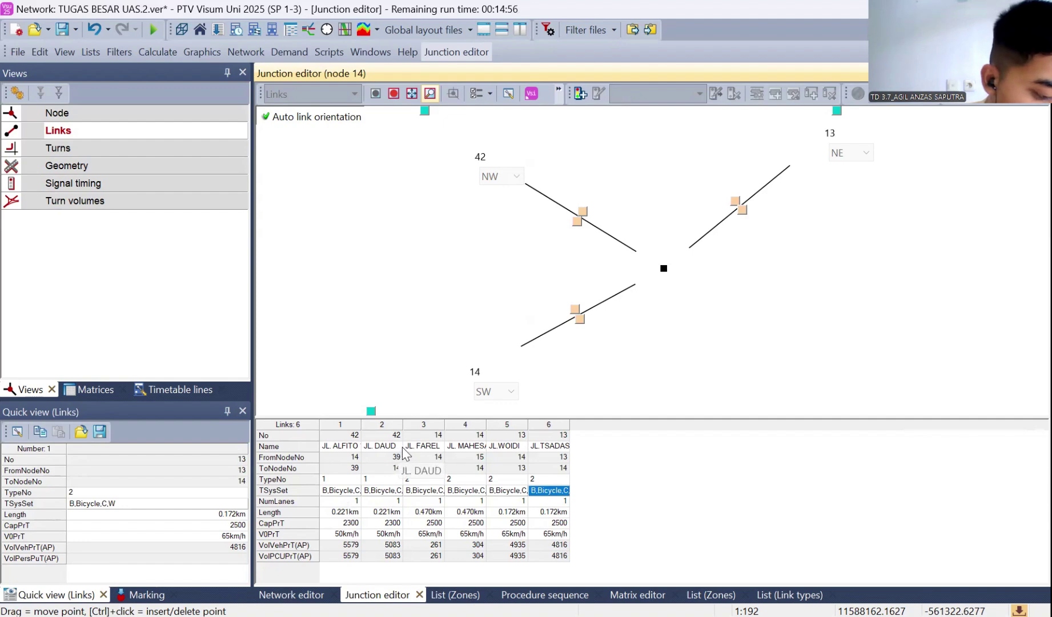
Set the private transport capacity (CapPrT) of node 14's U-turn from node 13 back to node 13 to 0
{"action": "left_click", "coordinate": [93, 146]}
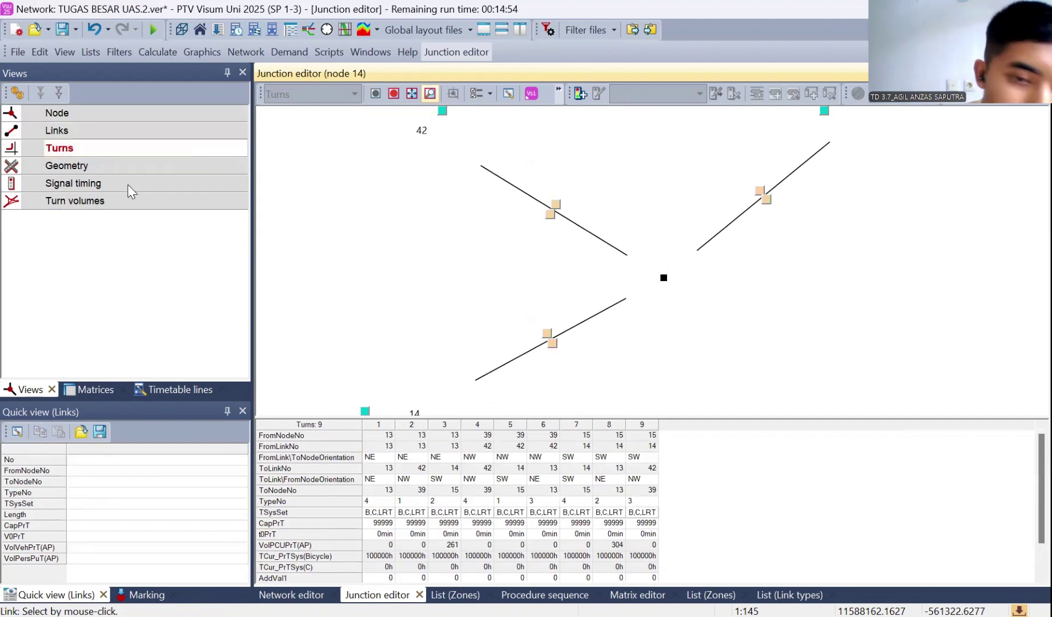
{"action": "left_click", "coordinate": [372, 423]}
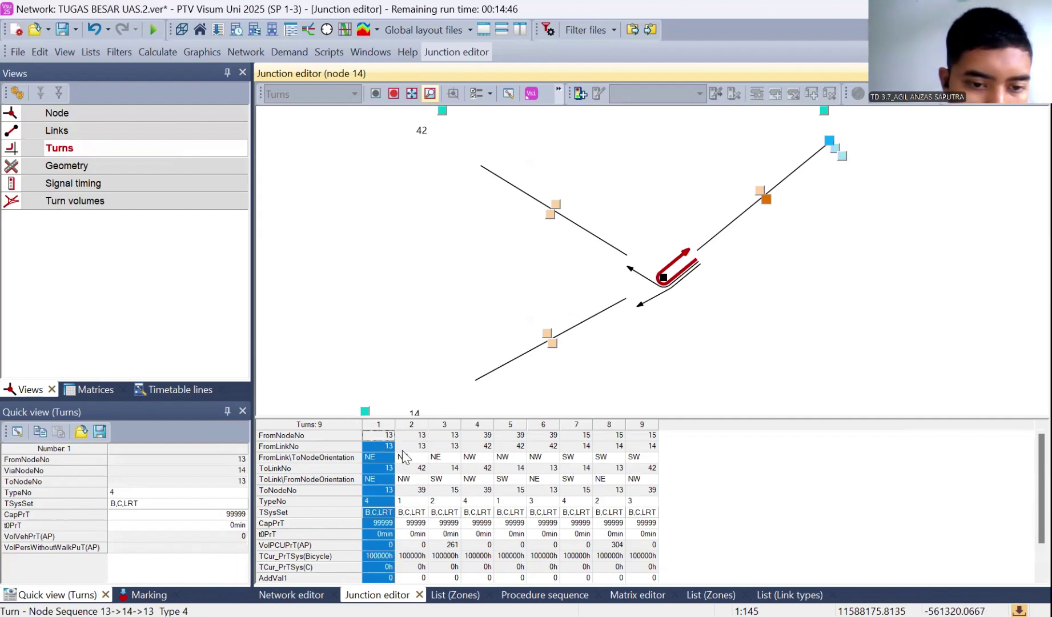
{"action": "left_click", "coordinate": [383, 523]}
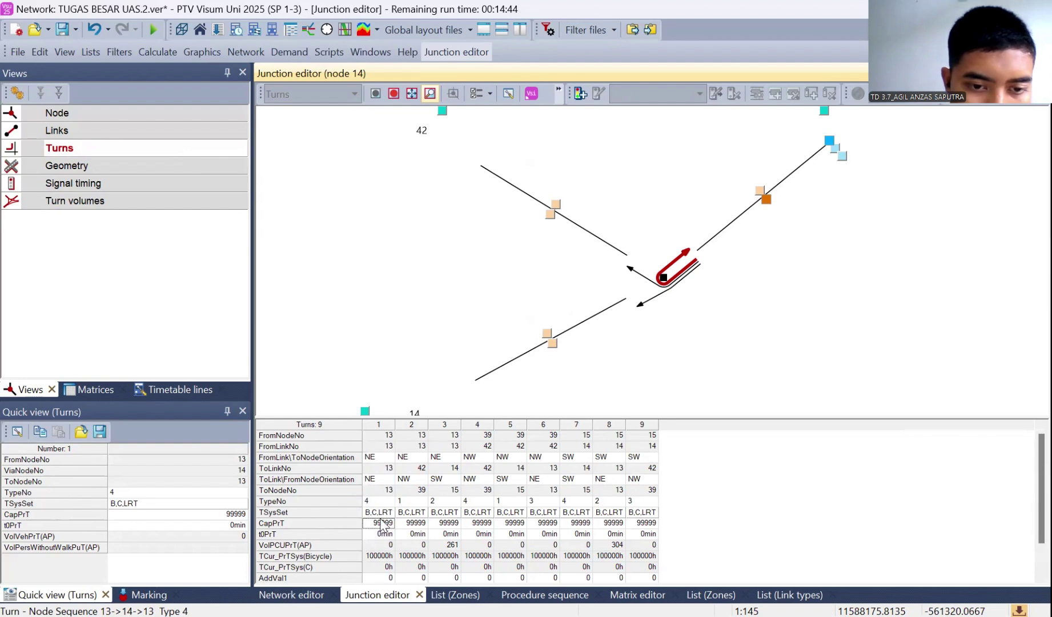
{"action": "type", "text": "0"}
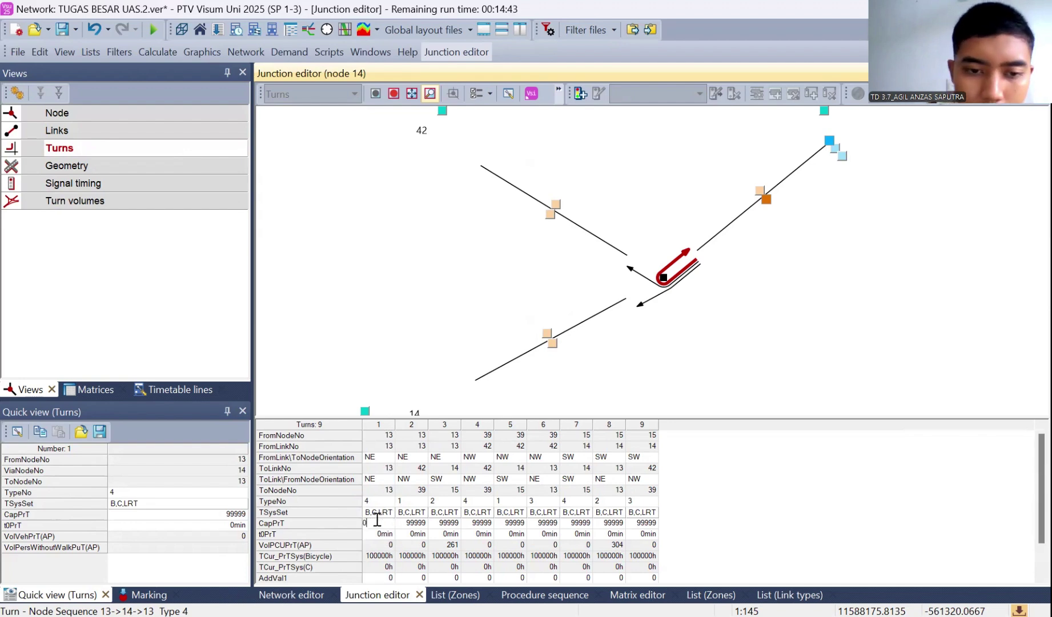
Set the private transport capacity (CapPrT) of the U-turn from node 39 back to node 39 to 0
{"action": "left_click", "coordinate": [422, 434]}
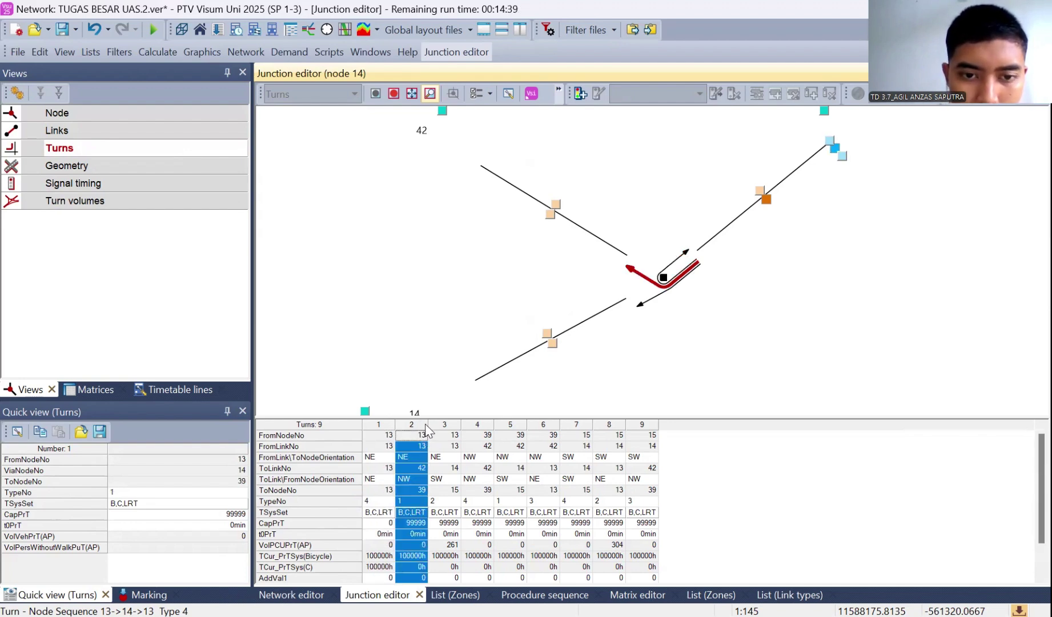
{"action": "left_click", "coordinate": [459, 437]}
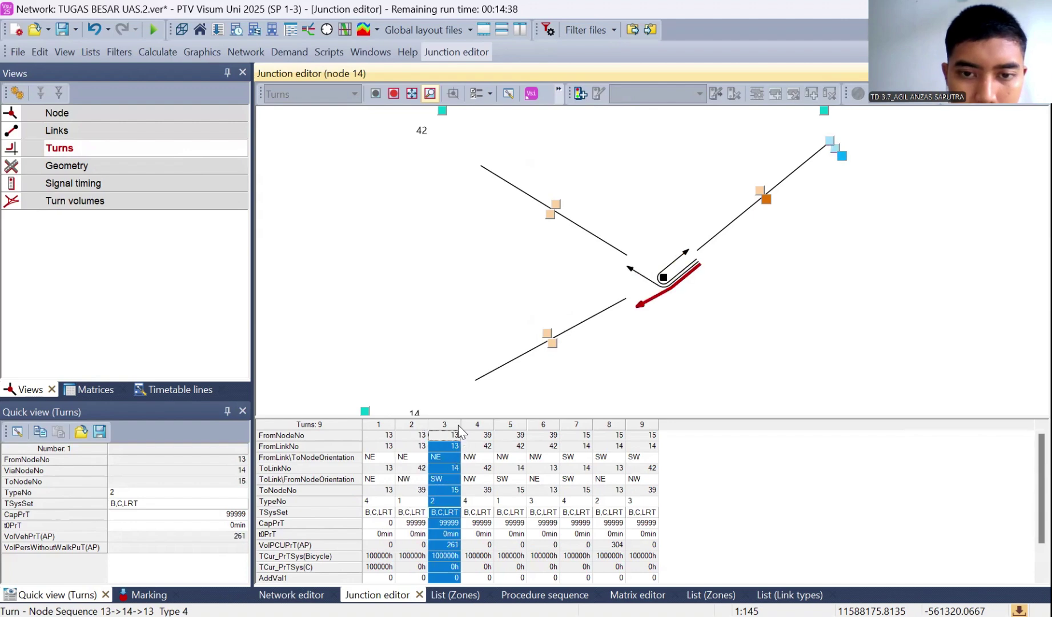
{"action": "left_click", "coordinate": [487, 436]}
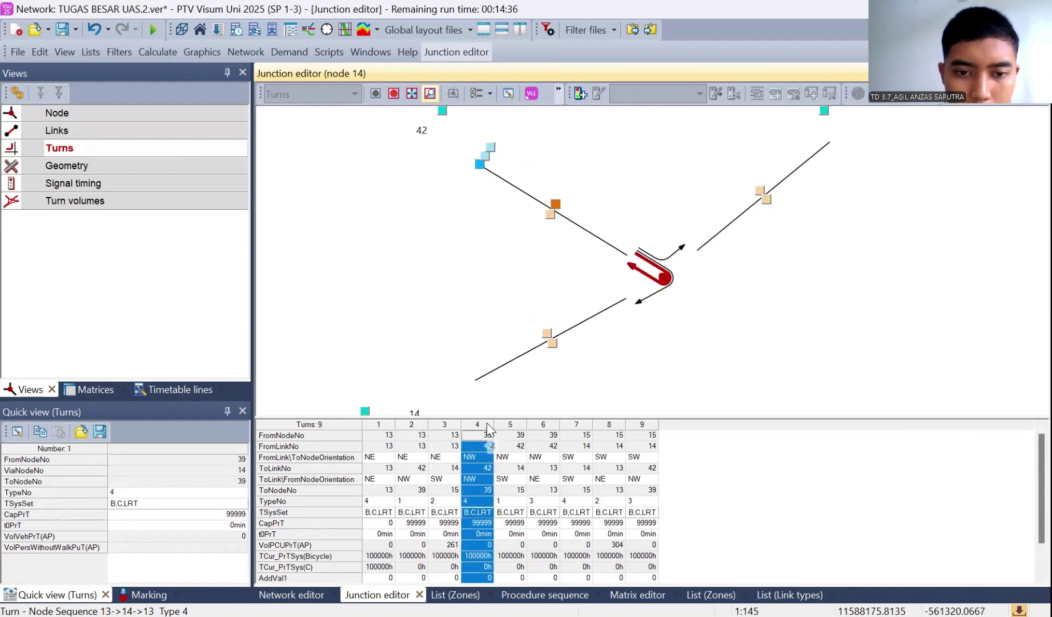
{"action": "left_click", "coordinate": [490, 523]}
{"action": "type", "text": "0"}
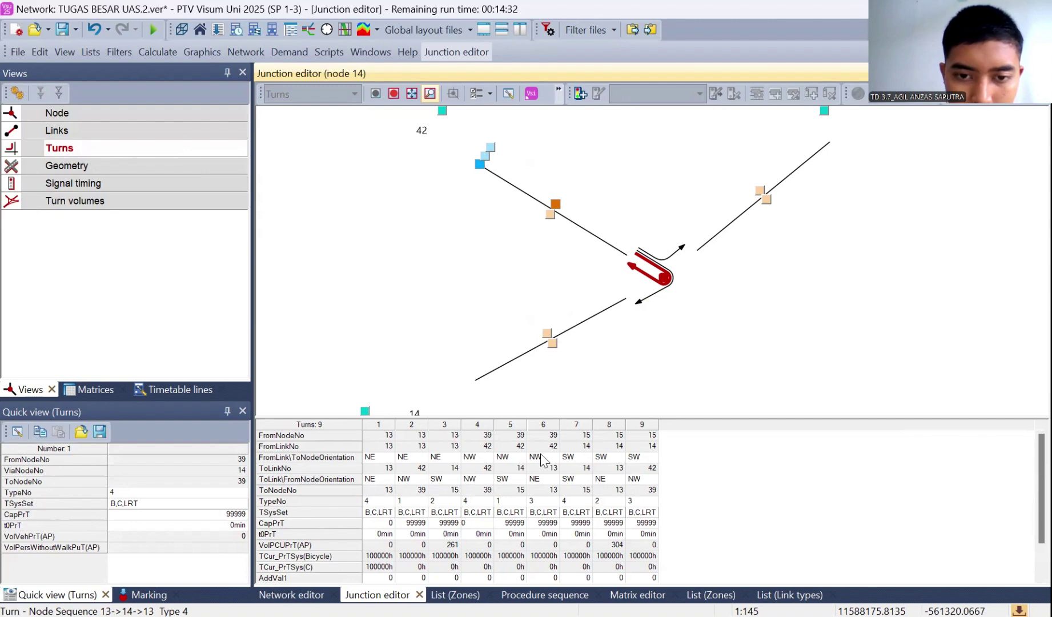
Set CapPrT to 0 for the U-turn from node 15 back to node 15, and check the neighbouring turns
{"action": "left_click", "coordinate": [521, 425]}
{"action": "left_click", "coordinate": [552, 425]}
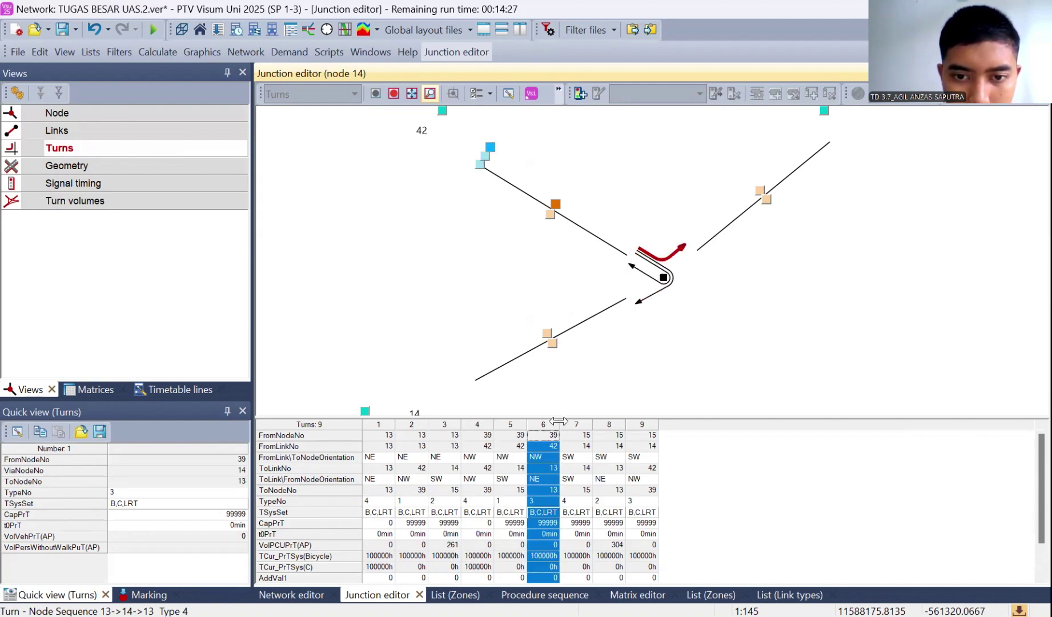
{"action": "left_click", "coordinate": [586, 419]}
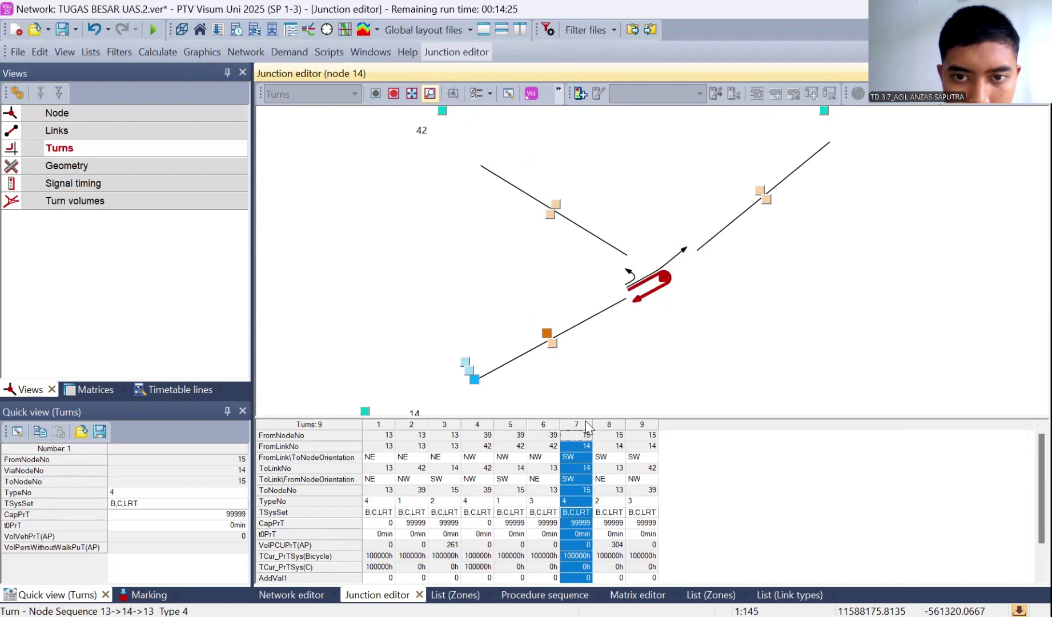
{"action": "left_click", "coordinate": [583, 524]}
{"action": "type", "text": "0"}
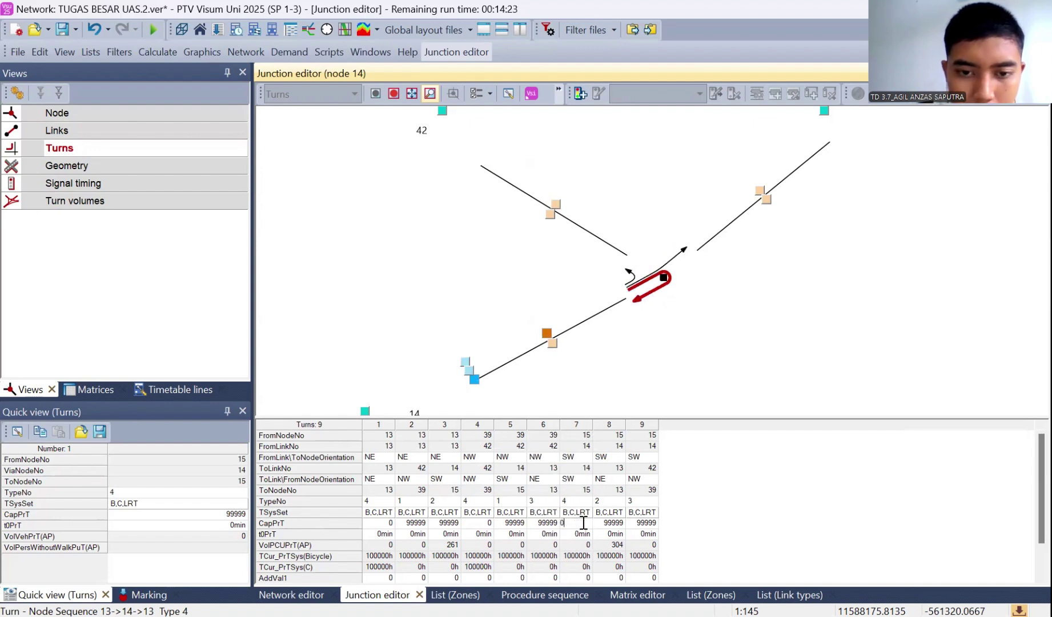
{"action": "left_click", "coordinate": [600, 424]}
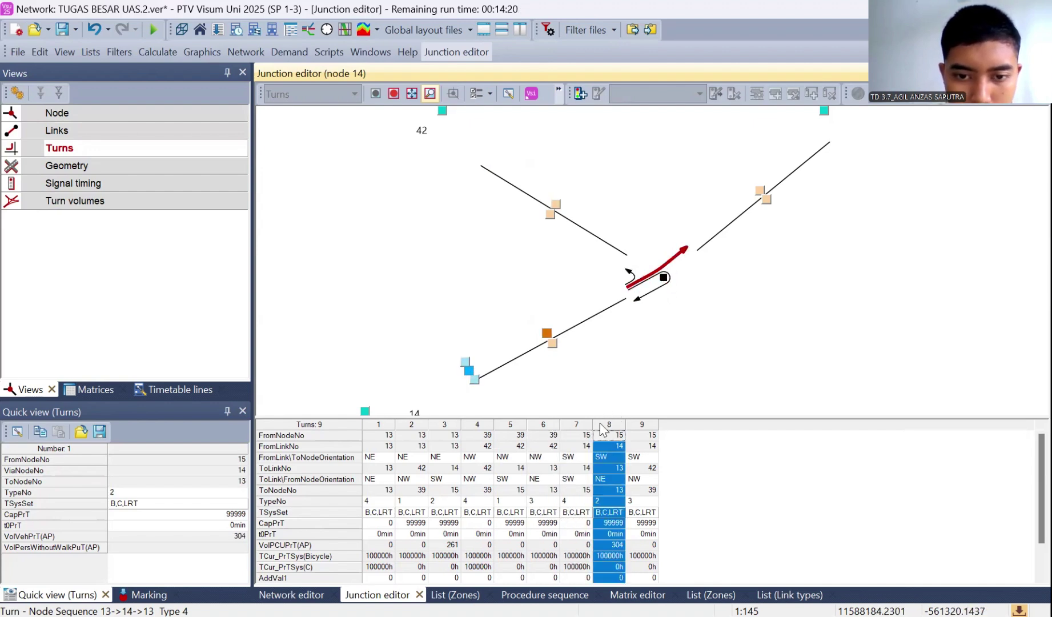
{"action": "left_click", "coordinate": [653, 426]}
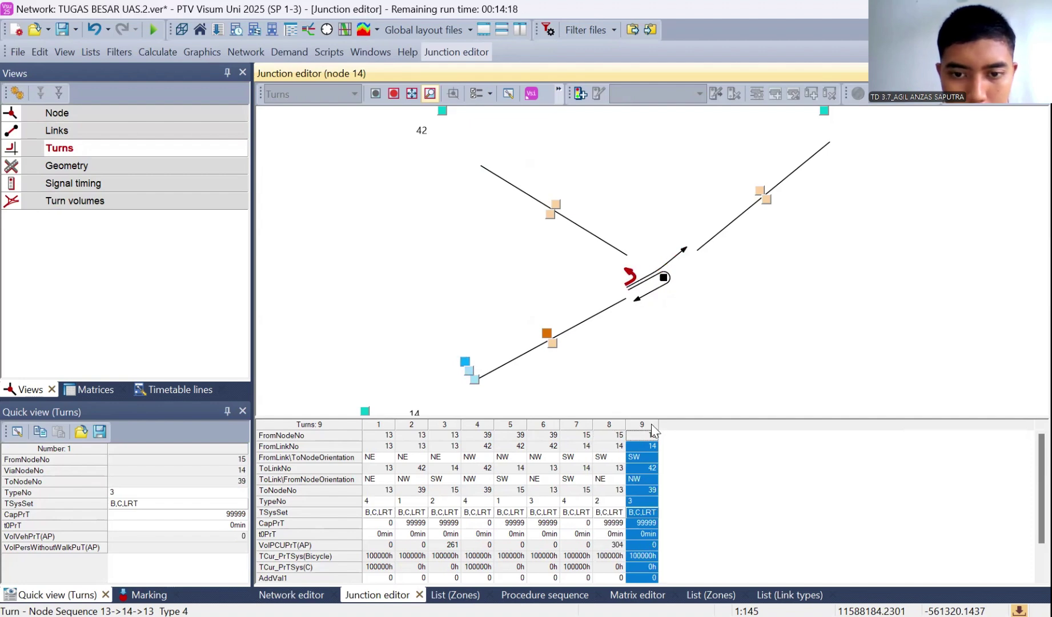
Set the transport systems of the U-turn from node 13 back to node 13 to Bus, Bicycle and Car, without LRT
{"action": "left_click", "coordinate": [370, 516]}
{"action": "left_click", "coordinate": [370, 515]}
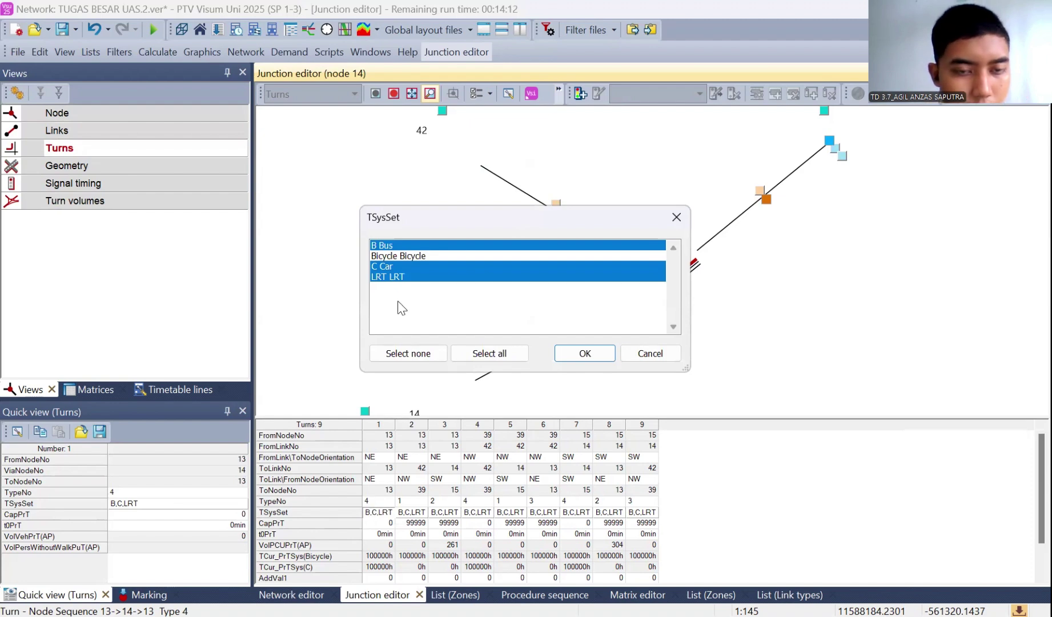
{"action": "left_click", "coordinate": [403, 274]}
{"action": "left_click", "coordinate": [406, 257]}
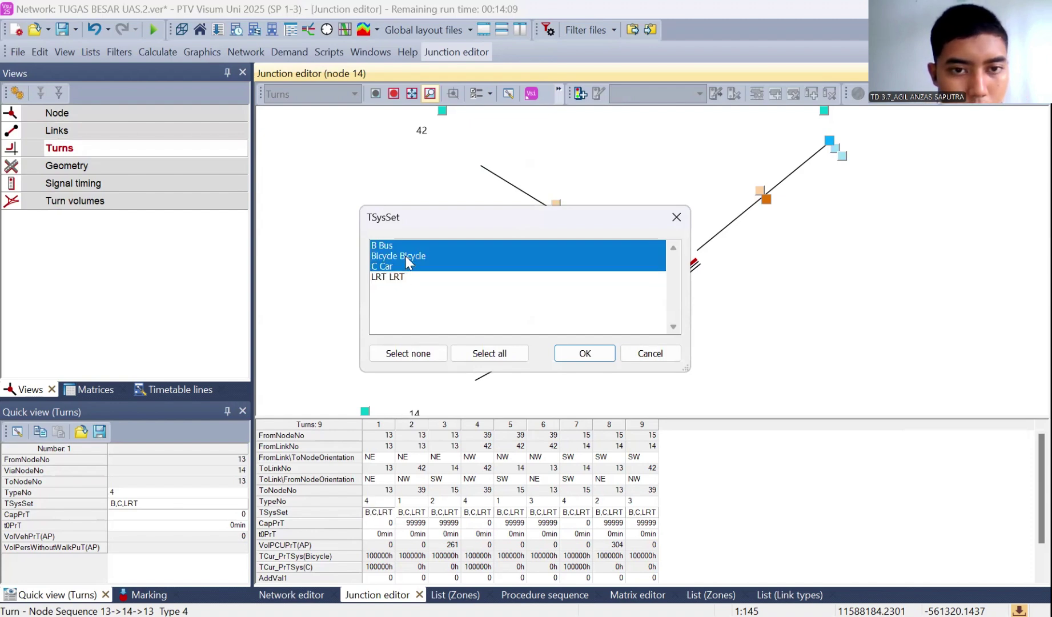
{"action": "left_click", "coordinate": [585, 354]}
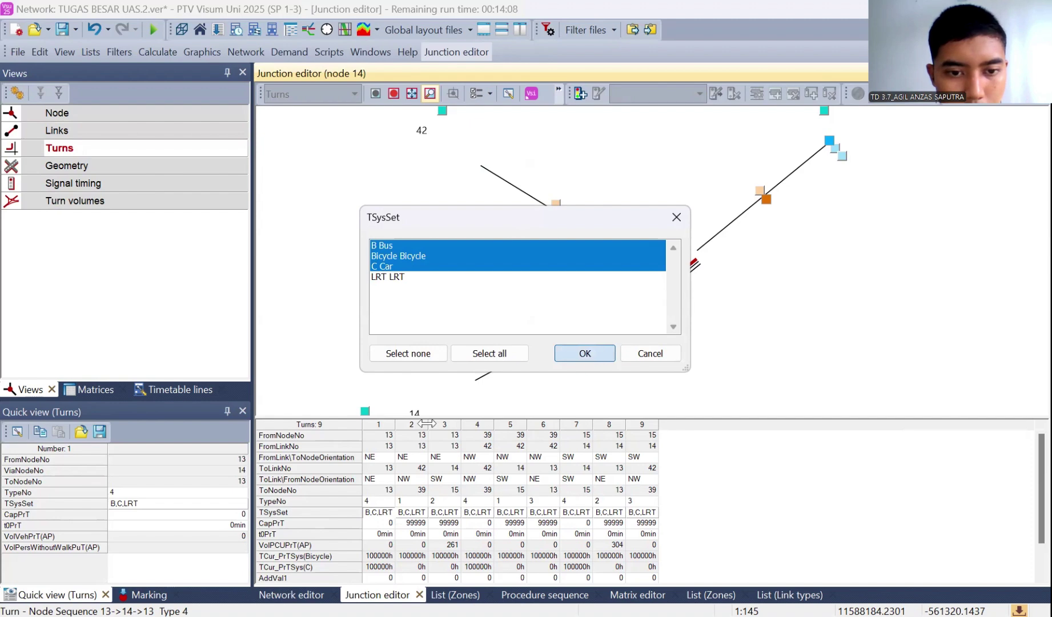
Set the transport systems of node 14's turn from node 13 to node 39 to Bus, Bicycle and Car, without LRT
{"action": "left_click", "coordinate": [404, 514]}
{"action": "left_click", "coordinate": [403, 513]}
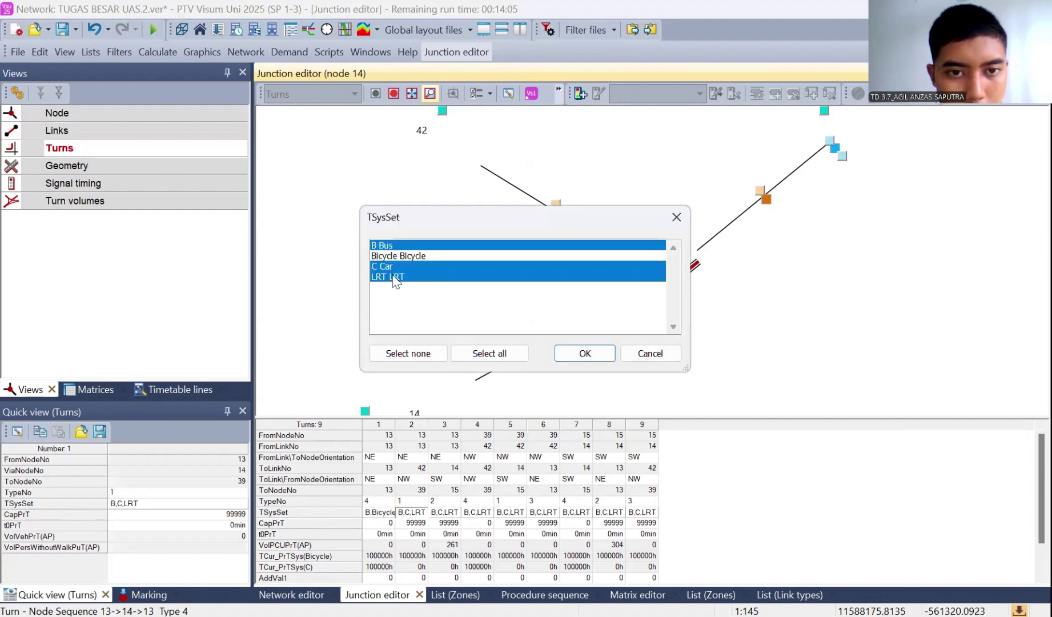
{"action": "left_click", "coordinate": [395, 266]}
{"action": "left_click", "coordinate": [398, 257]}
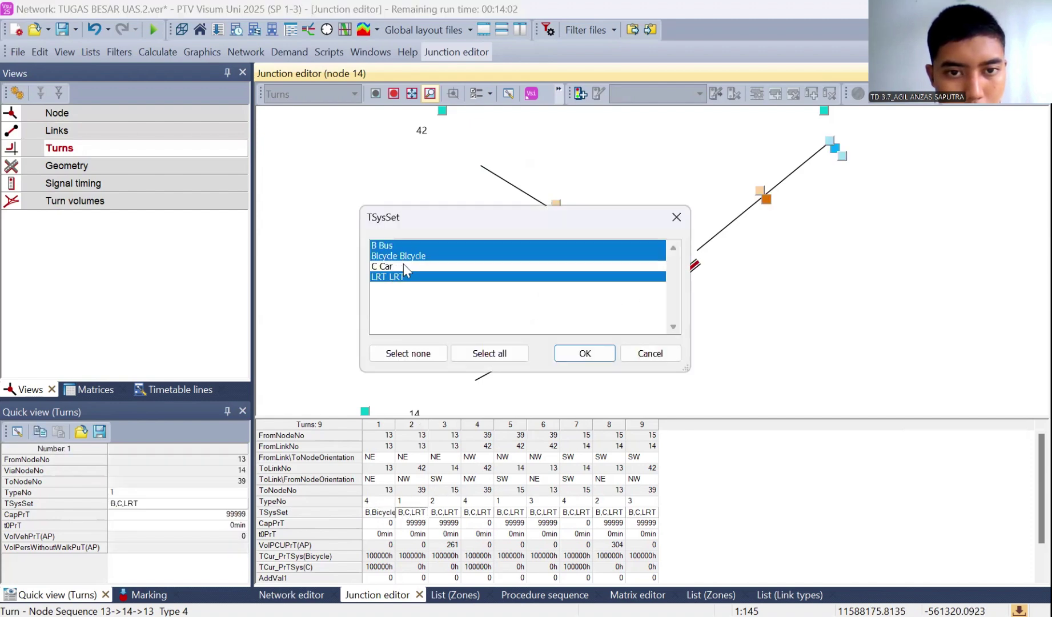
{"action": "left_click", "coordinate": [405, 274]}
{"action": "left_click", "coordinate": [404, 267]}
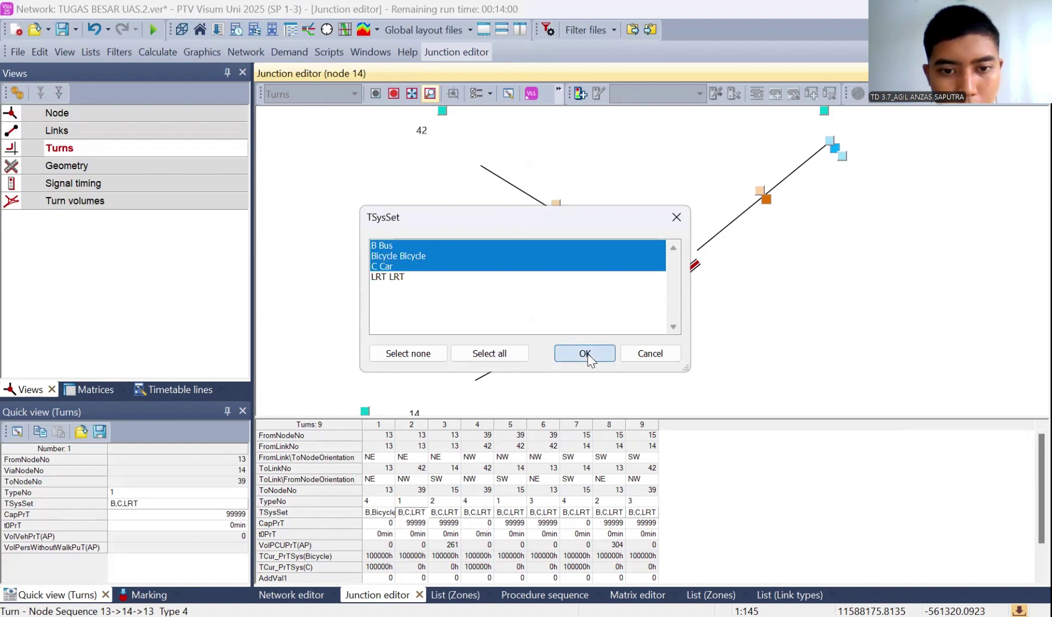
{"action": "left_click", "coordinate": [585, 353]}
Set the transport systems of the turn from node 13 to node 15 to Bus, Bicycle and Car, without LRT
{"action": "left_click", "coordinate": [455, 514]}
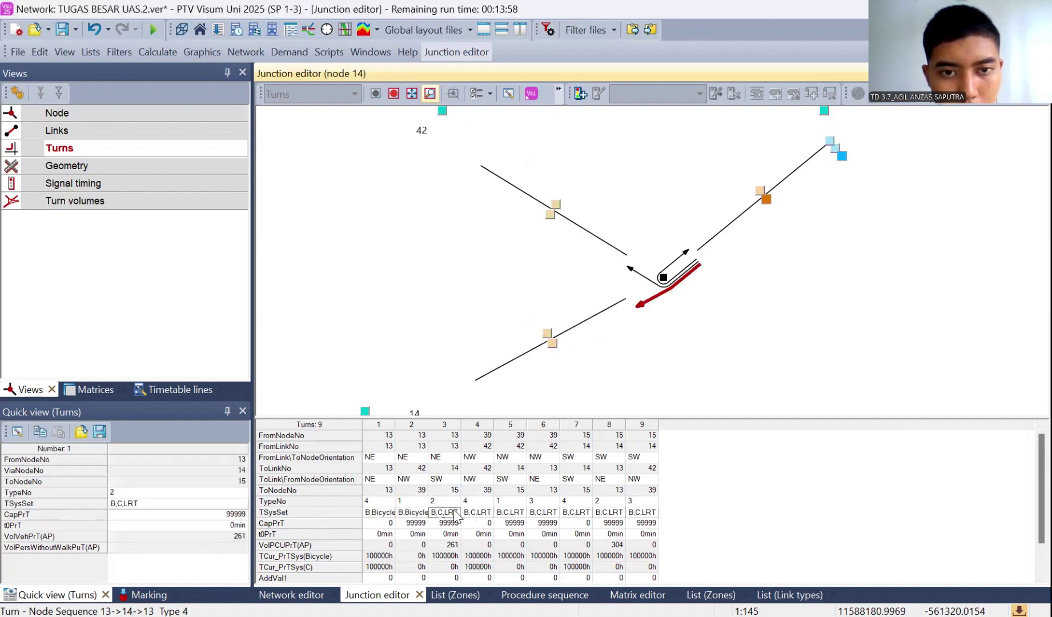
{"action": "left_click", "coordinate": [455, 514]}
{"action": "left_click", "coordinate": [450, 277]}
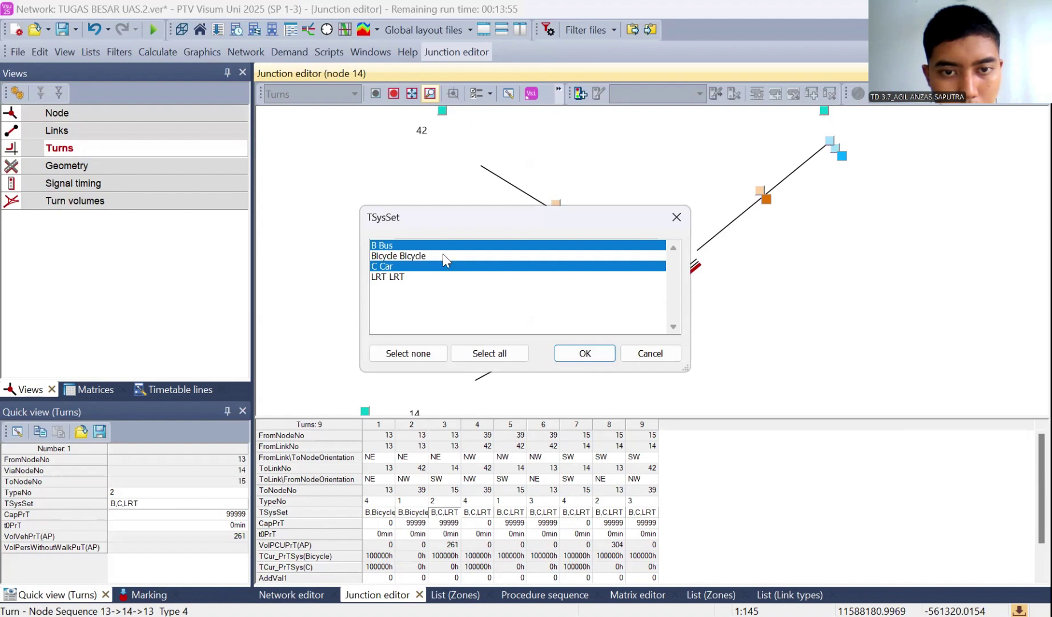
{"action": "left_click", "coordinate": [443, 255]}
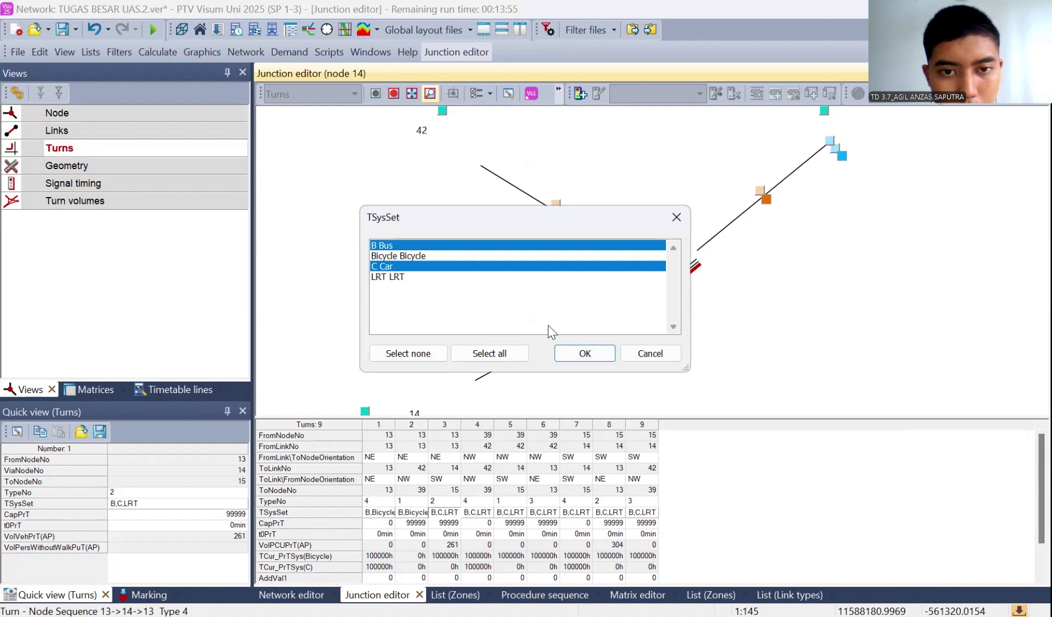
{"action": "left_click", "coordinate": [585, 353]}
Set the transport systems of the U-turn from node 39 back to node 39 to Bus, Bicycle and Car, without LRT
{"action": "left_click", "coordinate": [478, 511]}
{"action": "left_click", "coordinate": [477, 511]}
{"action": "left_click", "coordinate": [417, 278]}
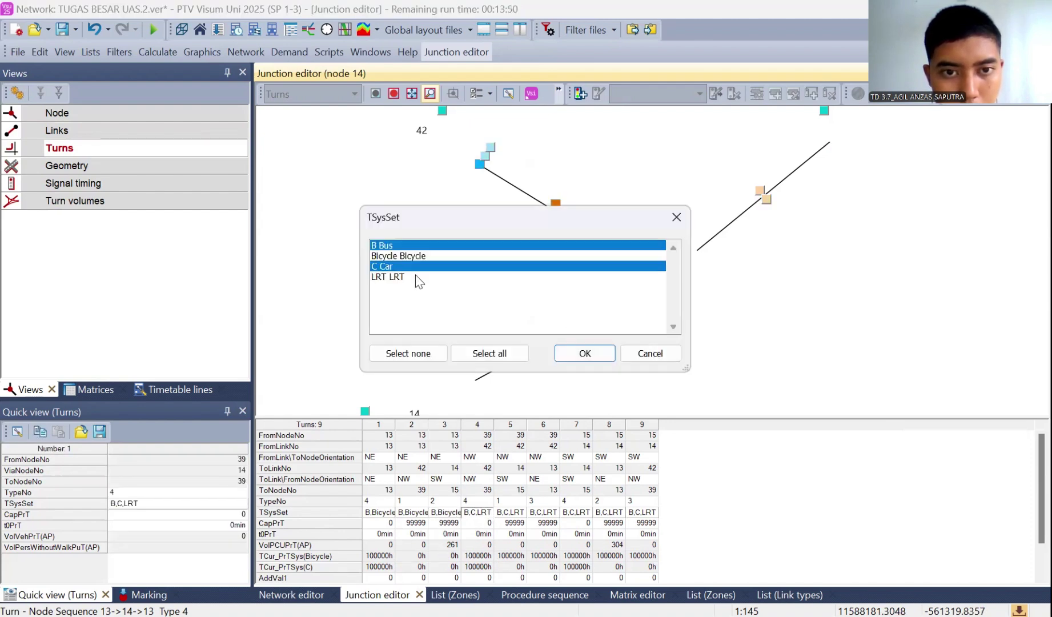
{"action": "left_click", "coordinate": [416, 255]}
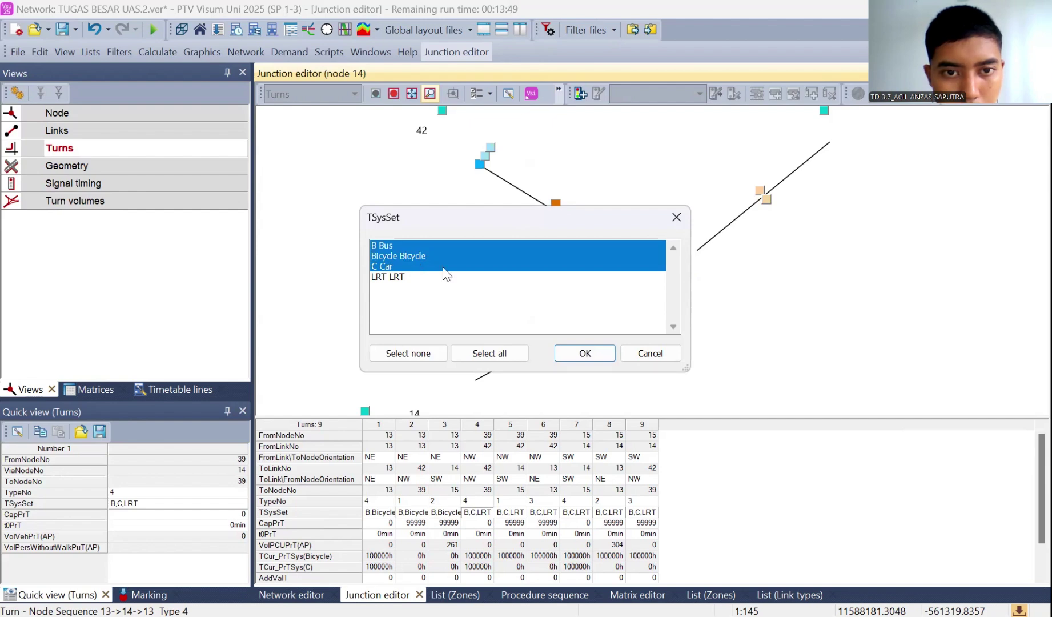
{"action": "left_click", "coordinate": [573, 354]}
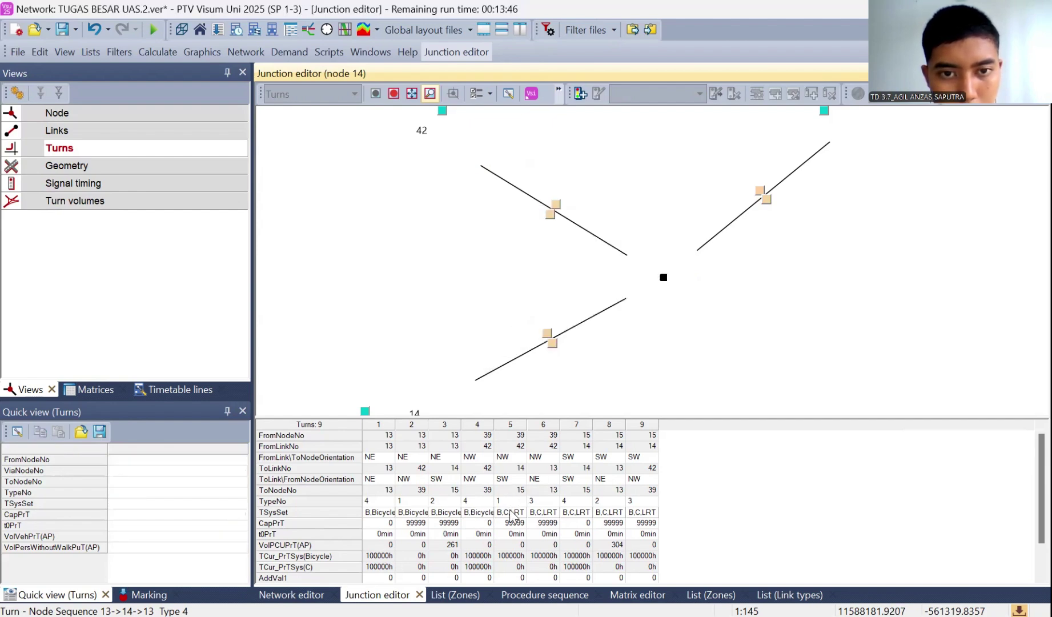
Set the transport systems of the turn from node 39 to node 15 to Bus, Bicycle and Car, without LRT
{"action": "double_click", "coordinate": [512, 514]}
{"action": "left_click", "coordinate": [430, 277]}
{"action": "left_click", "coordinate": [421, 256]}
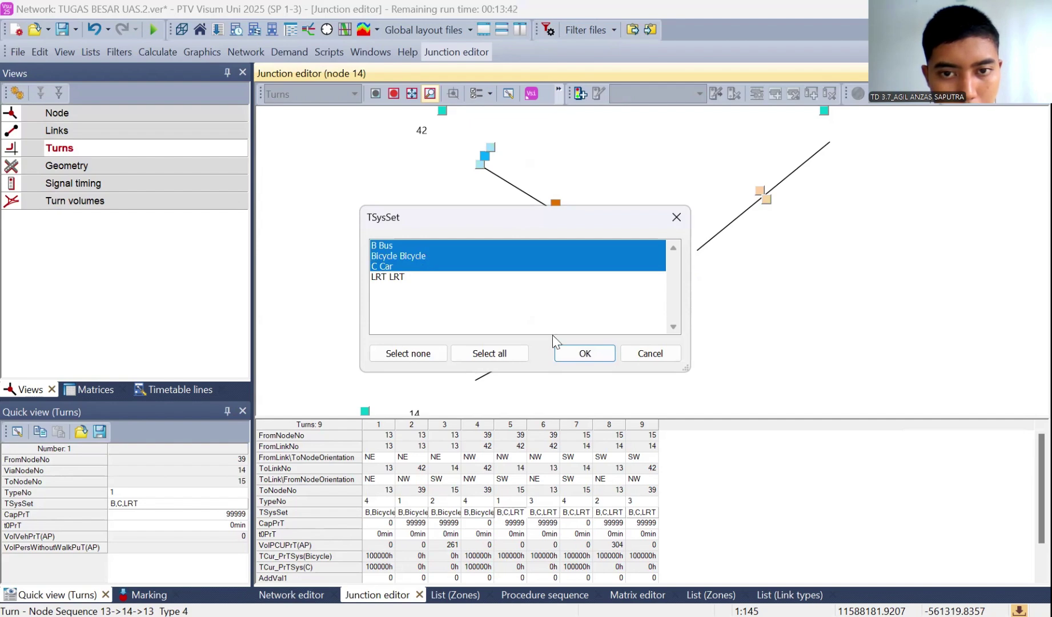
{"action": "left_click", "coordinate": [586, 354]}
Set the transport systems of the turn from node 39 to node 13 to Bus, Bicycle and Car, without LRT
{"action": "left_click", "coordinate": [550, 514]}
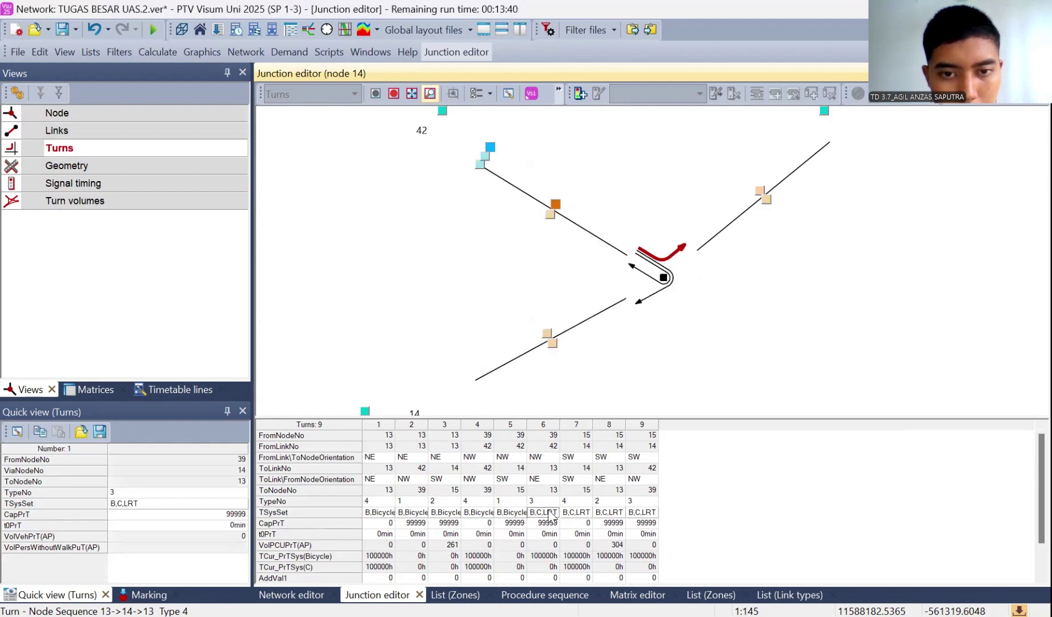
{"action": "double_click", "coordinate": [549, 514]}
{"action": "left_click", "coordinate": [486, 276]}
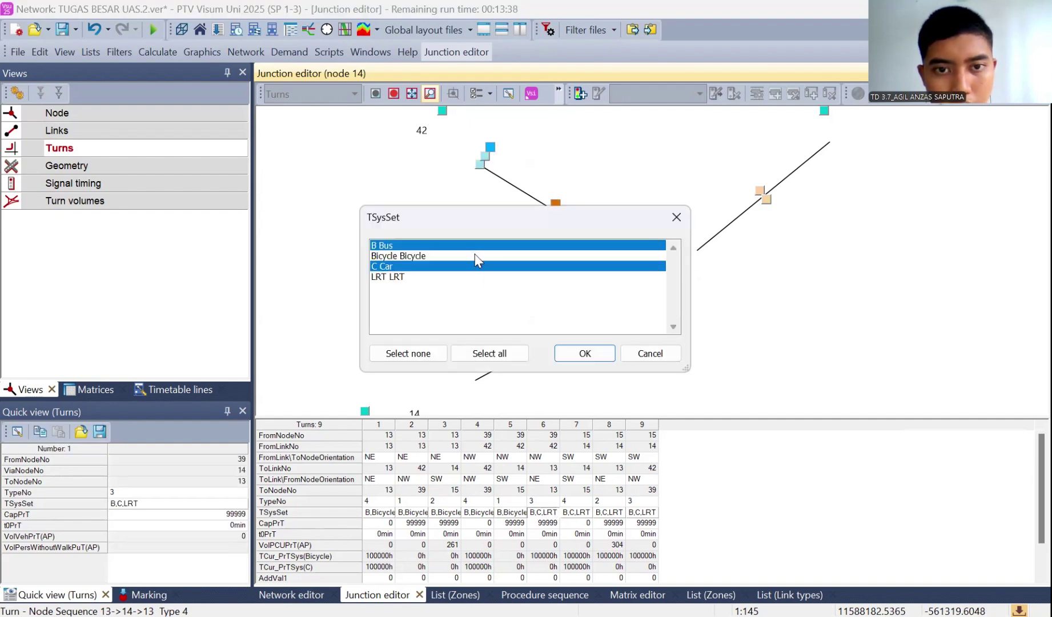
{"action": "left_click", "coordinate": [474, 254]}
{"action": "left_click", "coordinate": [587, 354]}
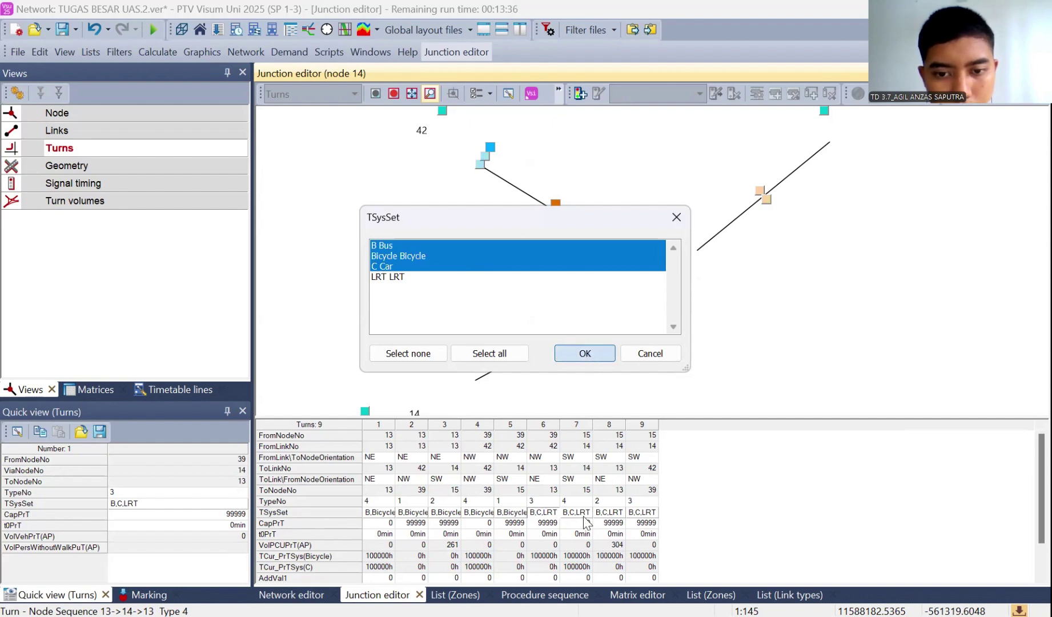
Set the transport systems of the U-turn from node 15 back to node 15 to Bus, Bicycle and Car, without LRT
{"action": "double_click", "coordinate": [582, 514]}
{"action": "left_click", "coordinate": [460, 276]}
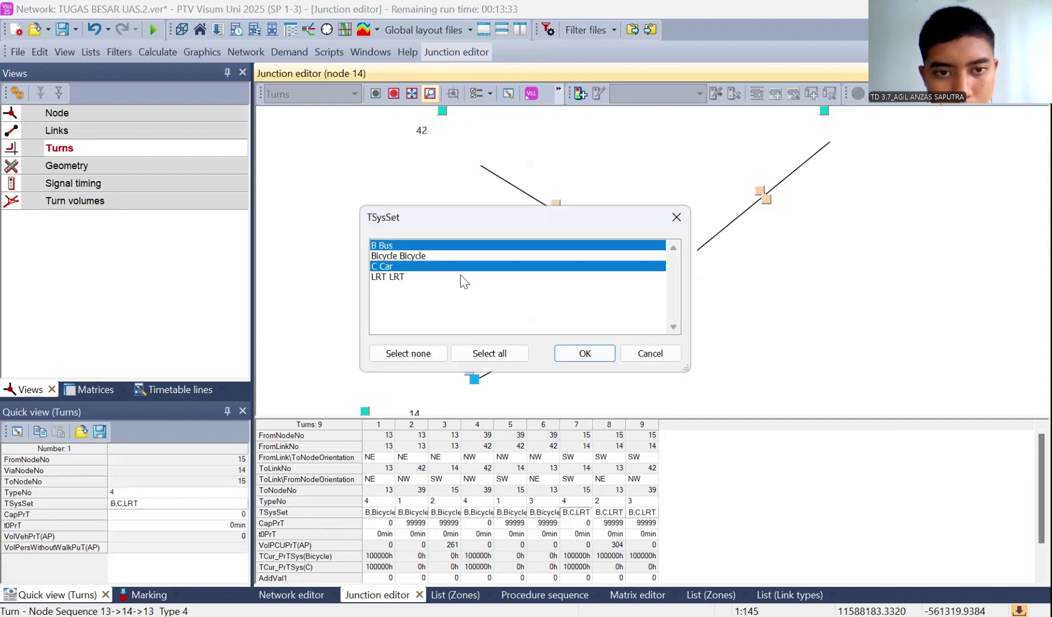
{"action": "left_click", "coordinate": [448, 266]}
{"action": "left_click", "coordinate": [448, 256]}
{"action": "left_click", "coordinate": [444, 267]}
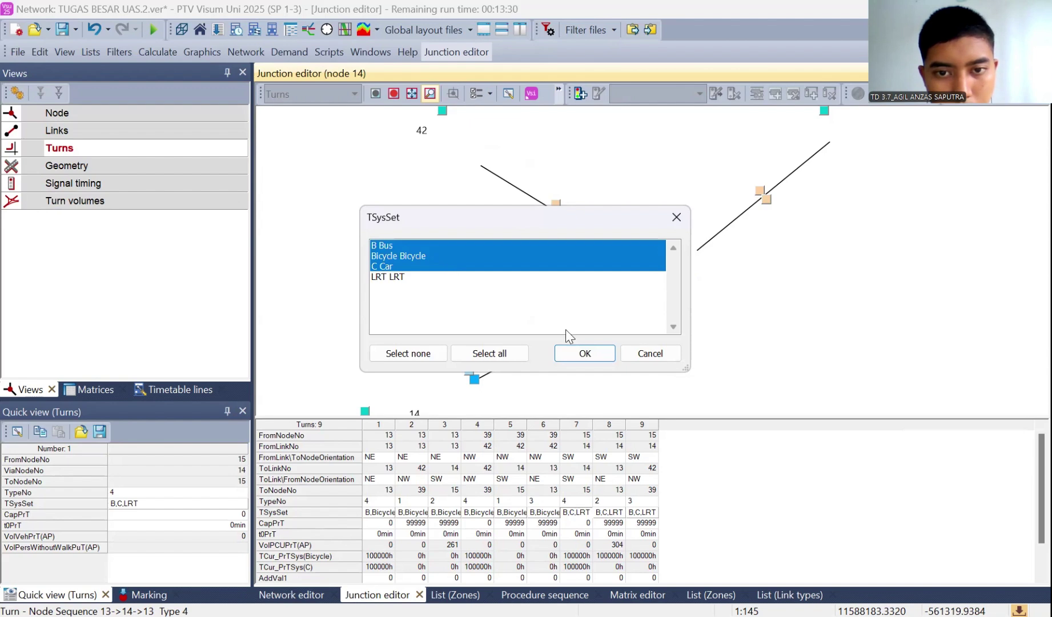
{"action": "left_click", "coordinate": [584, 354]}
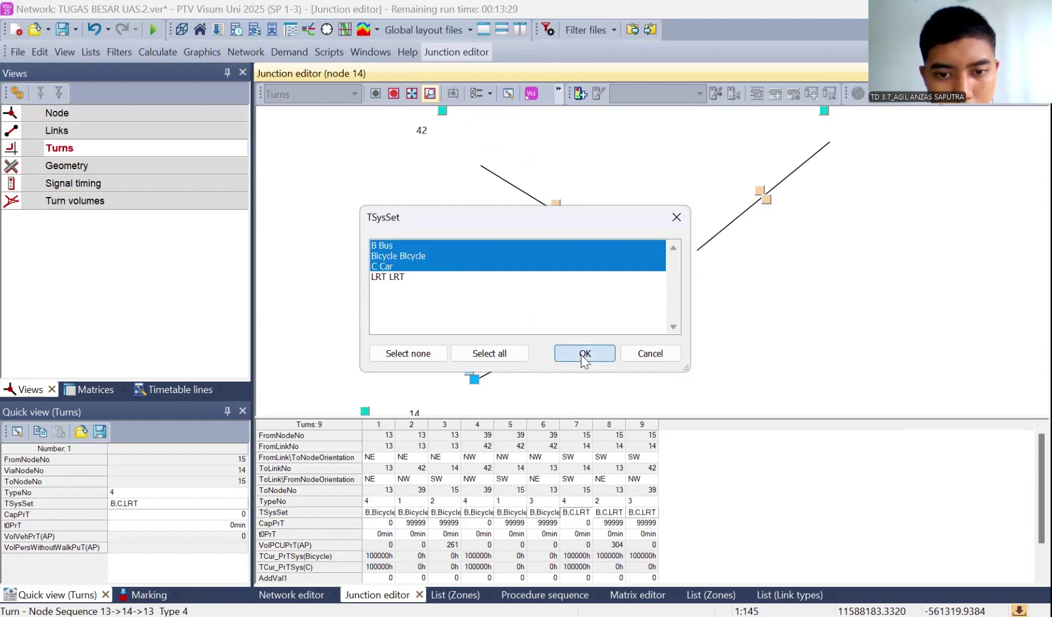
Set the transport systems of the turns from node 15 to nodes 13 and 39 to Bus, Bicycle and Car, without LRT
{"action": "double_click", "coordinate": [617, 511]}
{"action": "left_click", "coordinate": [484, 255]}
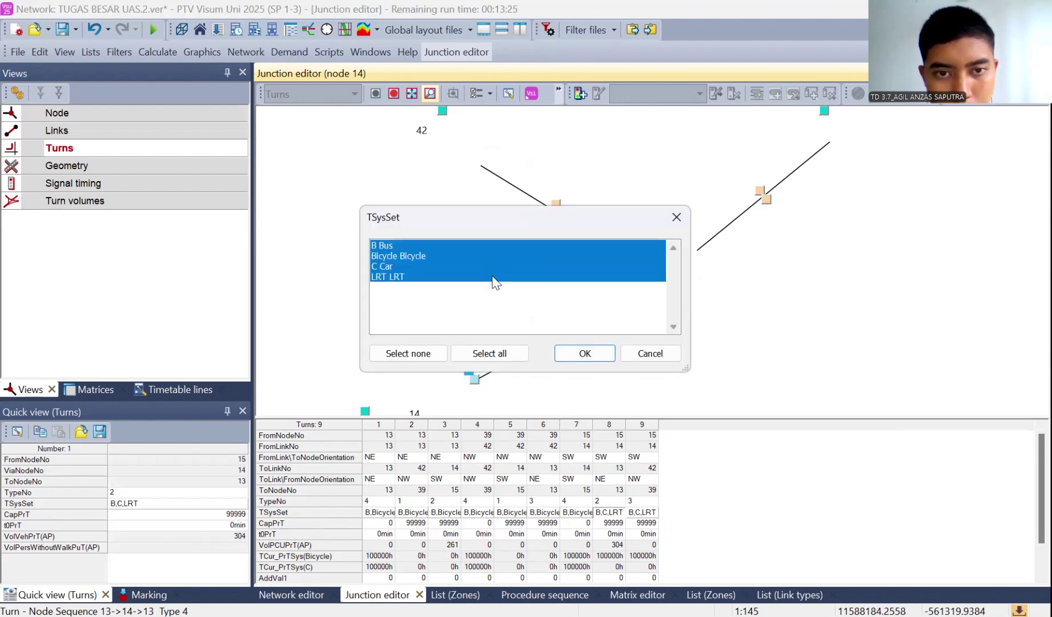
{"action": "left_click", "coordinate": [496, 276]}
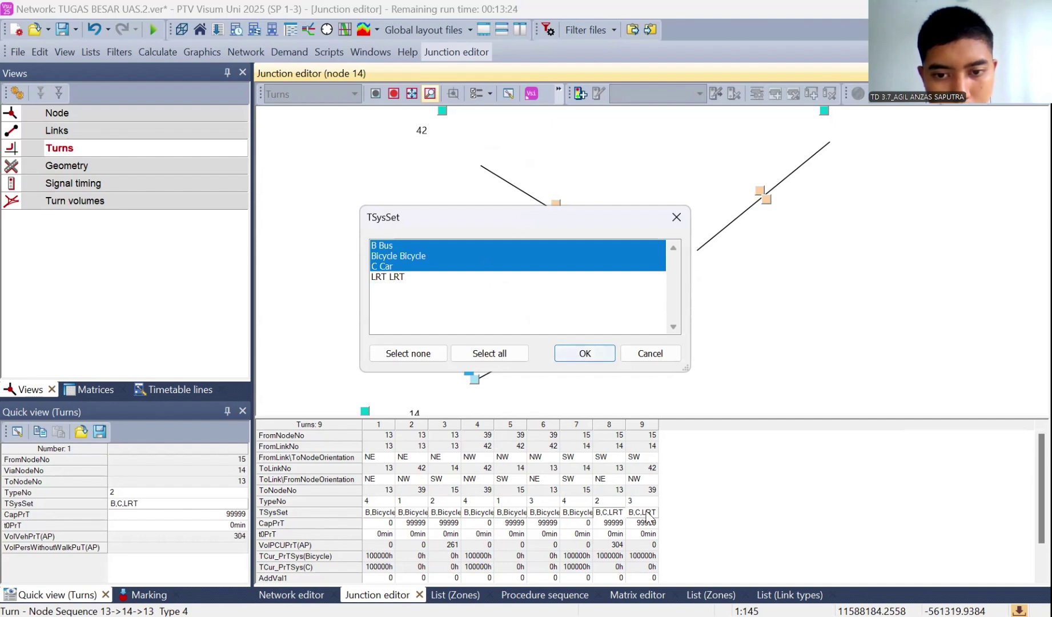
{"action": "double_click", "coordinate": [647, 514]}
{"action": "left_click", "coordinate": [478, 257]}
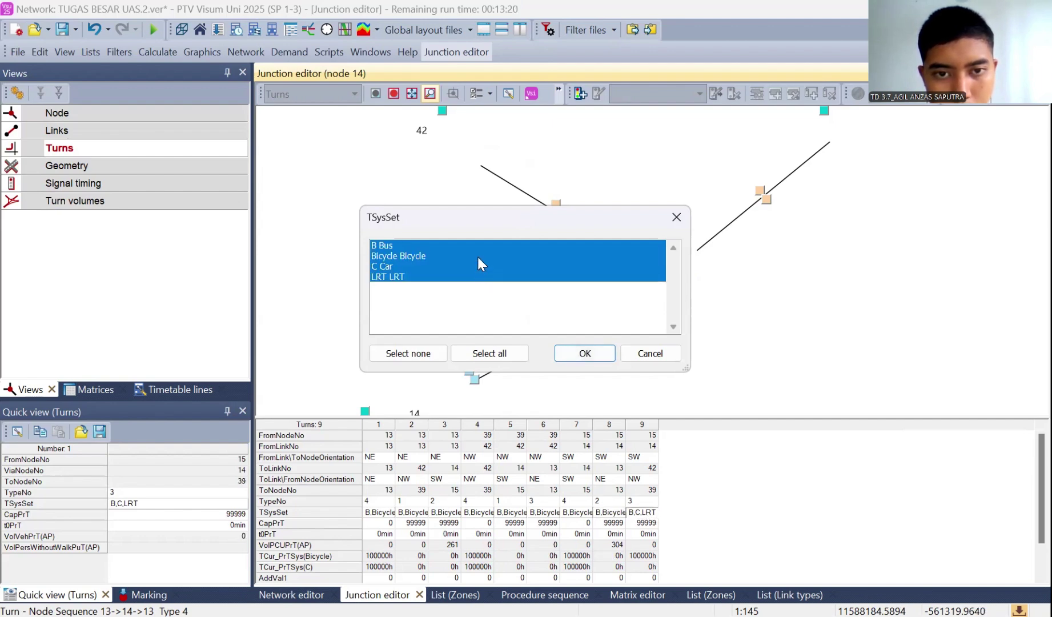
{"action": "left_click", "coordinate": [483, 277]}
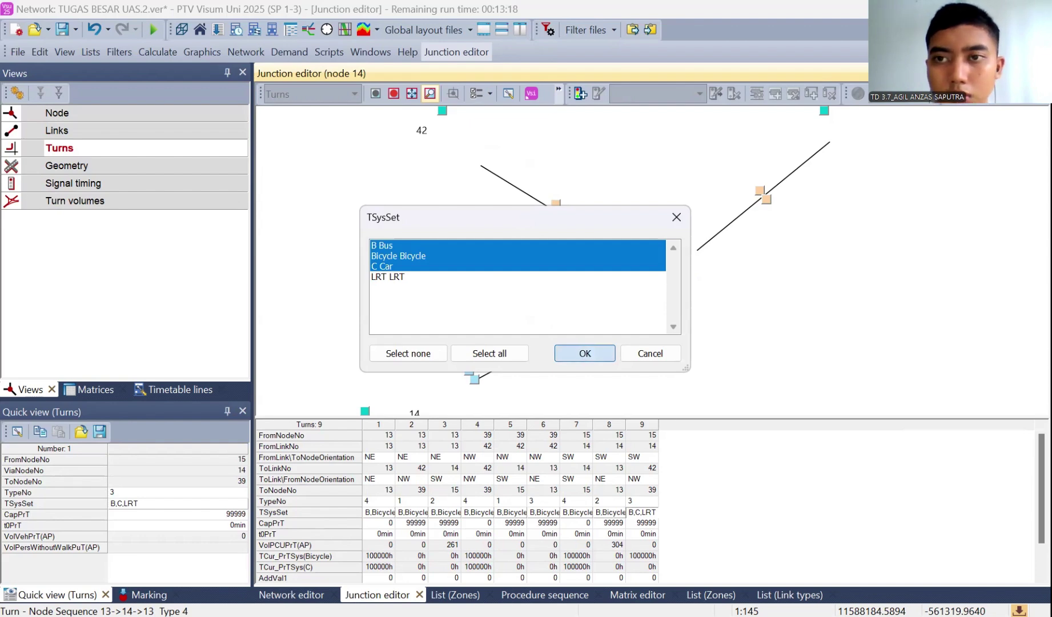
{"action": "key", "text": "Return"}
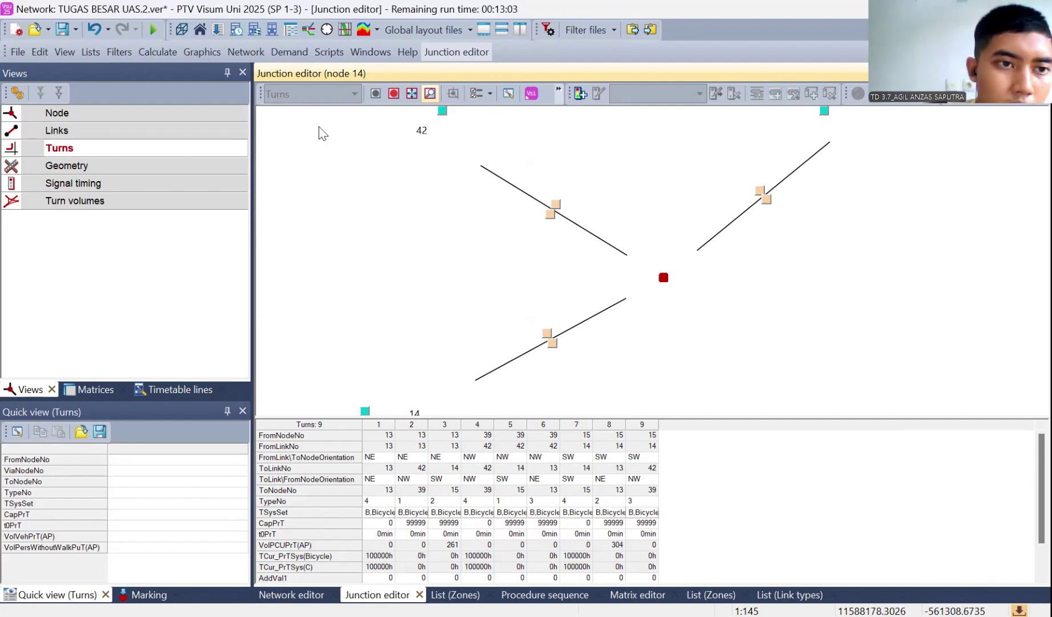
In node 14's geometry, show the leg attributes and make the NW and SW legs channelized
{"action": "left_click", "coordinate": [184, 166]}
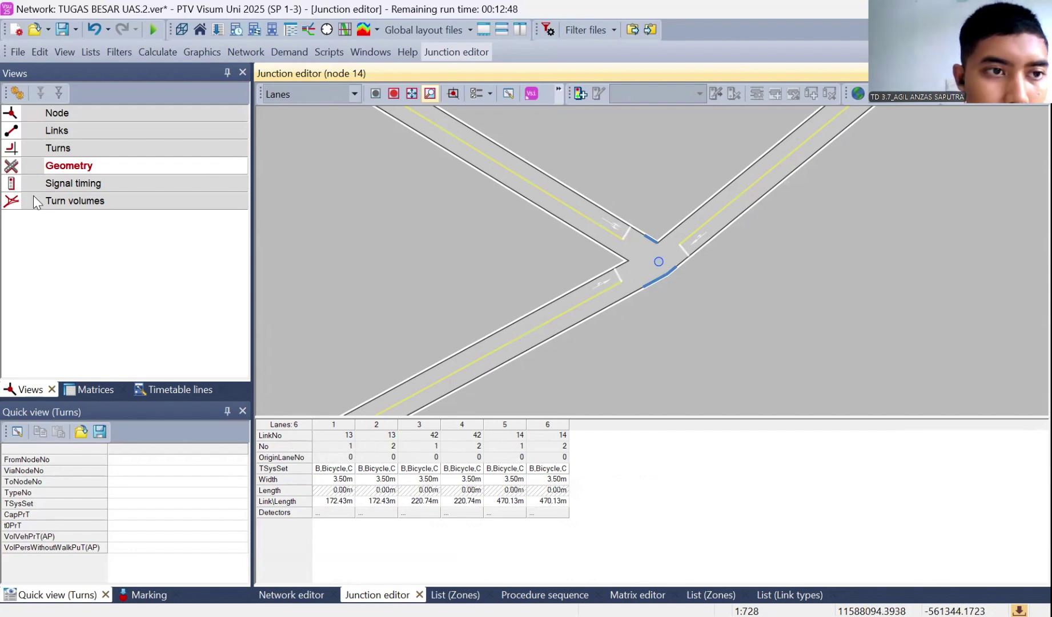
{"action": "left_click", "coordinate": [343, 104]}
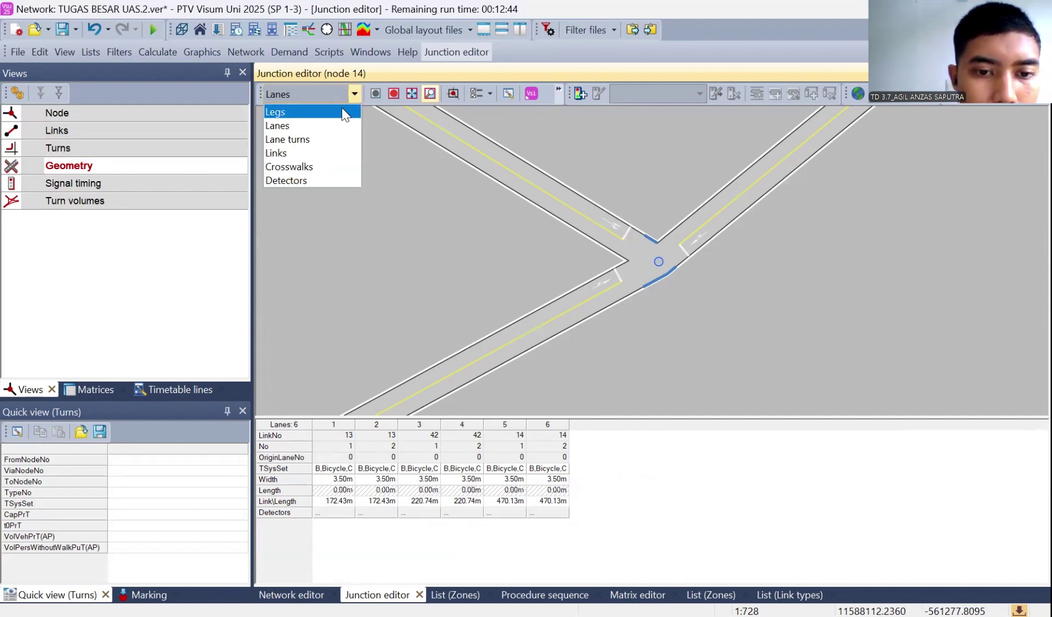
{"action": "left_click", "coordinate": [342, 108]}
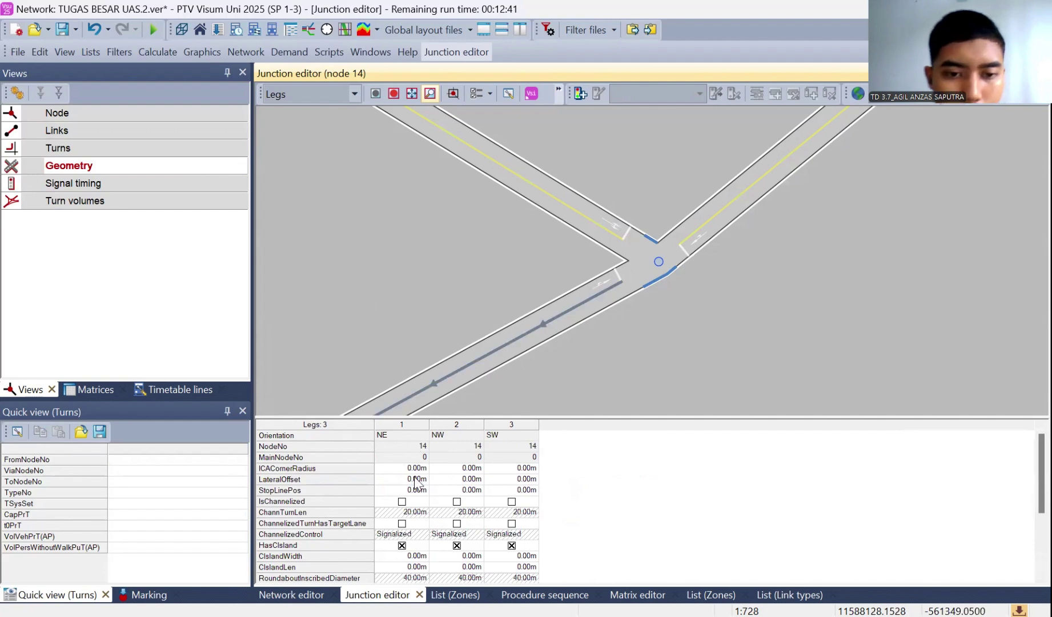
{"action": "left_click", "coordinate": [457, 502]}
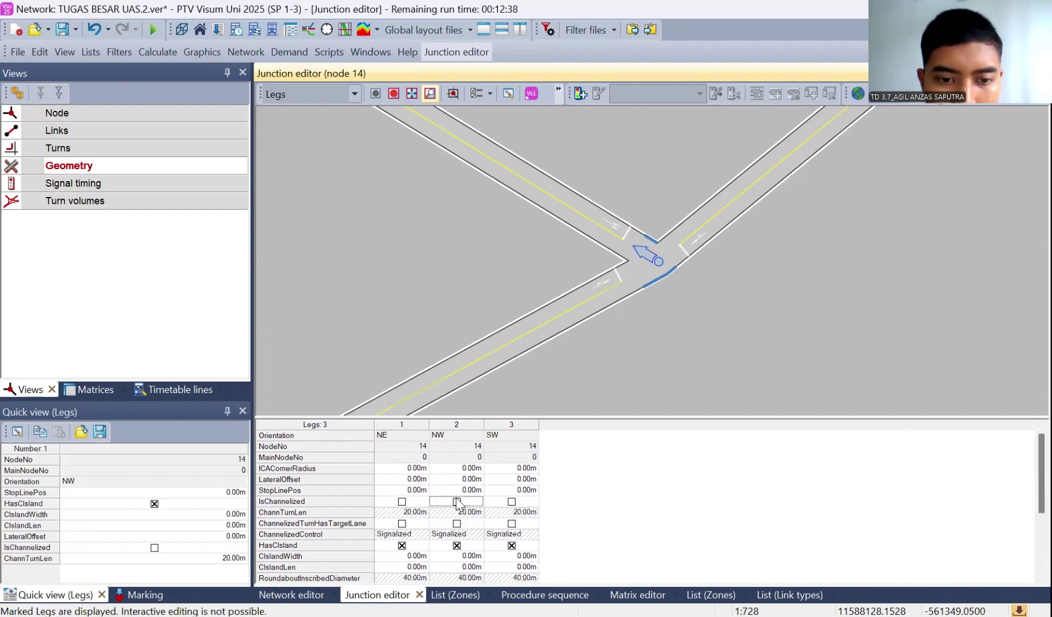
{"action": "left_click", "coordinate": [457, 501]}
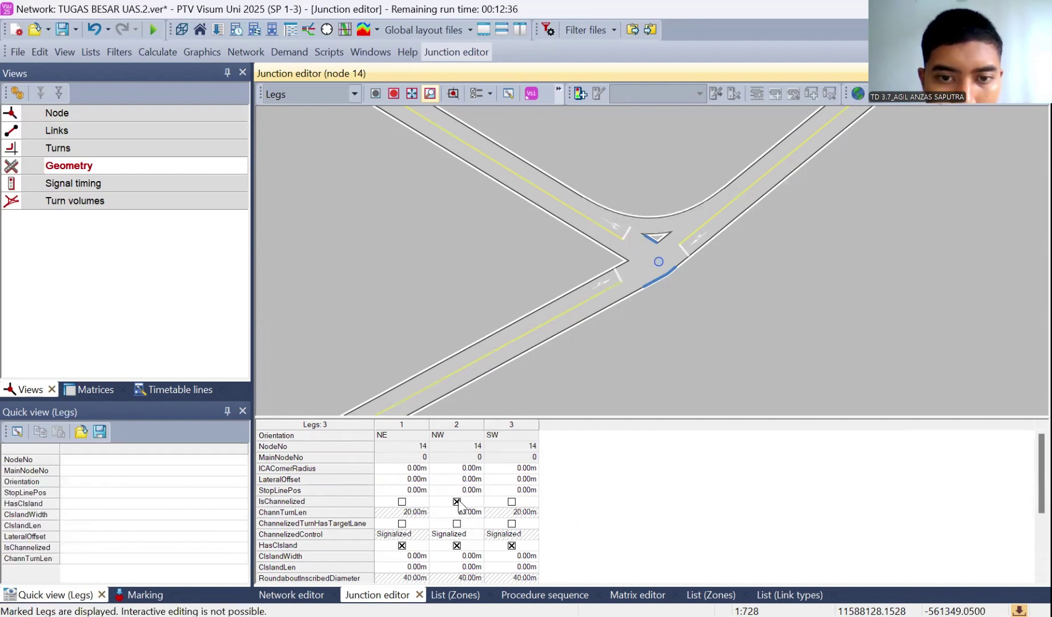
{"action": "left_click", "coordinate": [512, 502]}
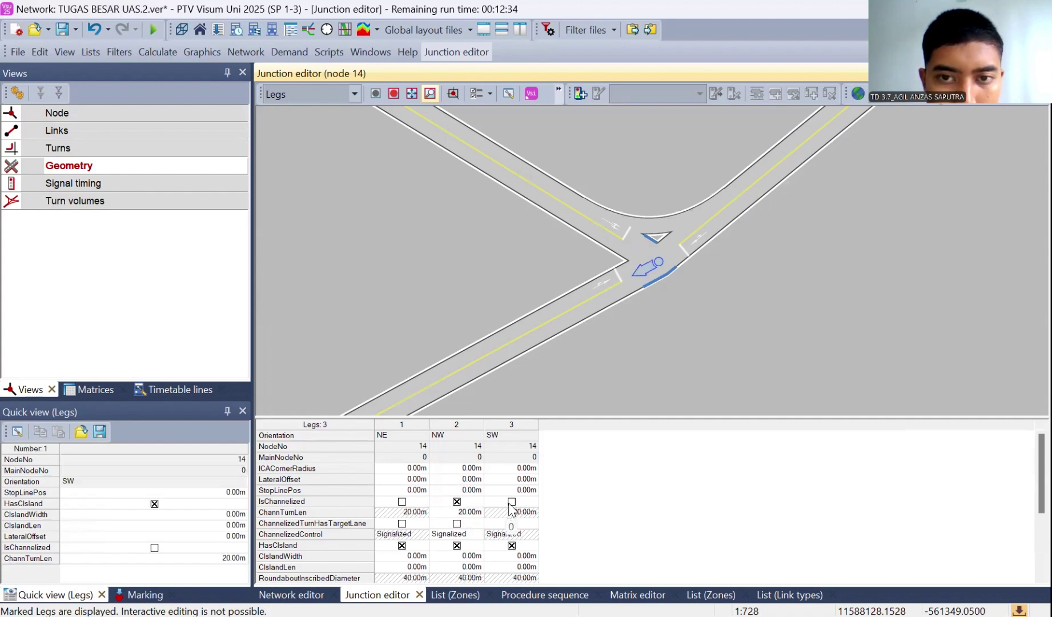
{"action": "left_click", "coordinate": [512, 502]}
Set the ICA corner radius of the NE, NW and SW legs to 3 m each
{"action": "left_click", "coordinate": [410, 468]}
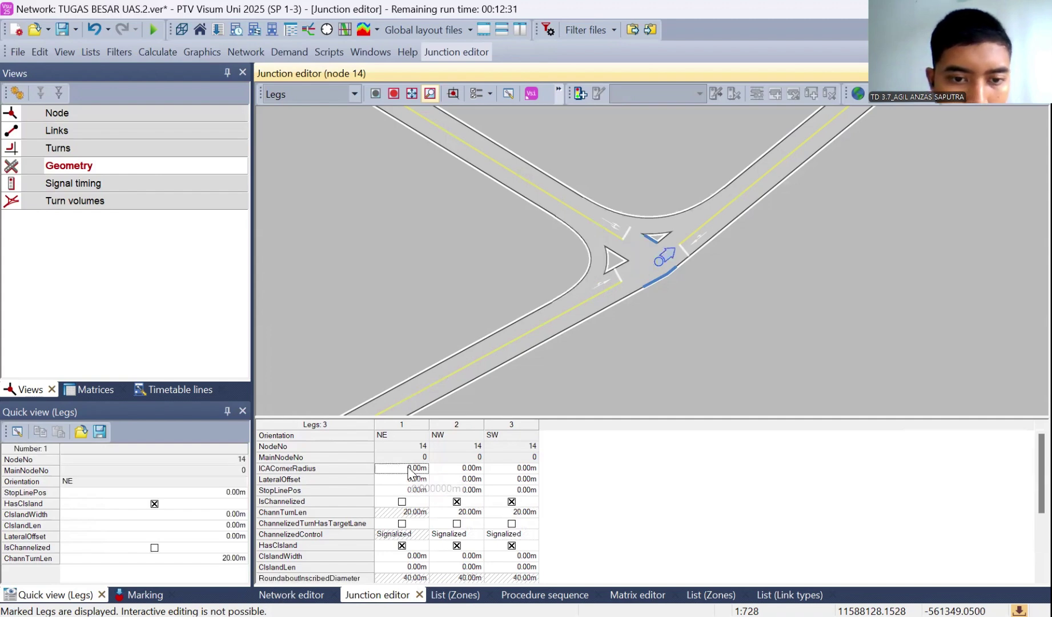
{"action": "type", "text": "3"}
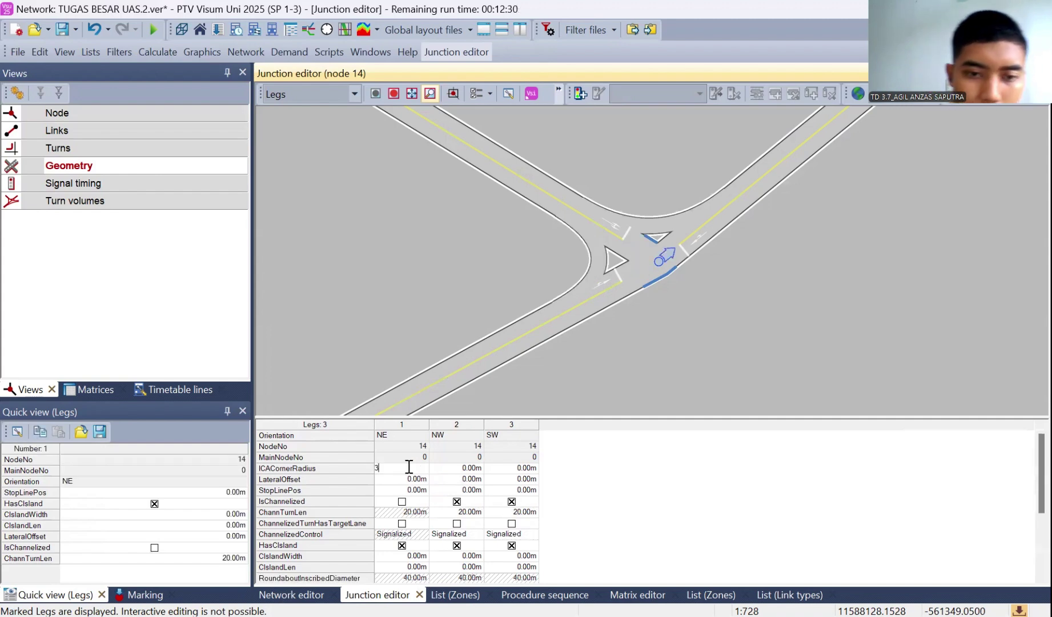
{"action": "left_click", "coordinate": [463, 467]}
{"action": "type", "text": "3"}
{"action": "left_click", "coordinate": [502, 467]}
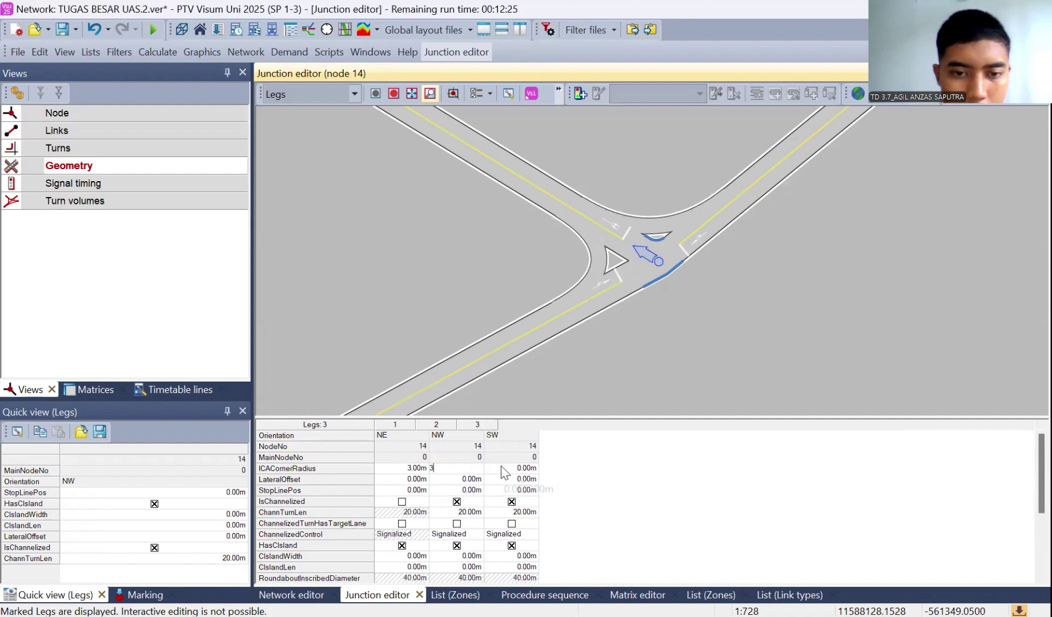
{"action": "type", "text": "3"}
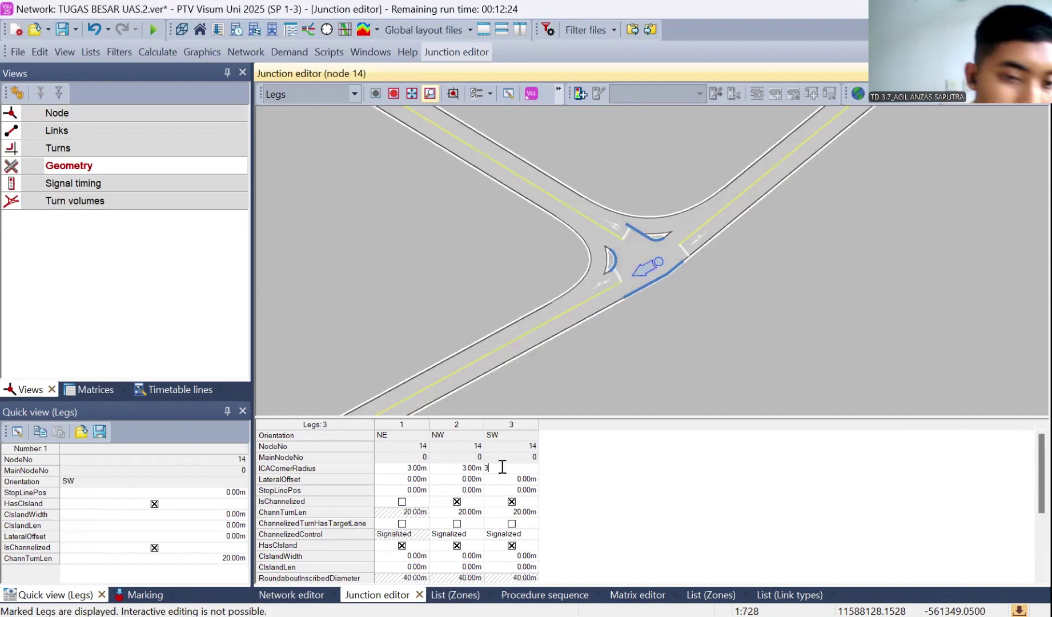
{"action": "left_click", "coordinate": [595, 506]}
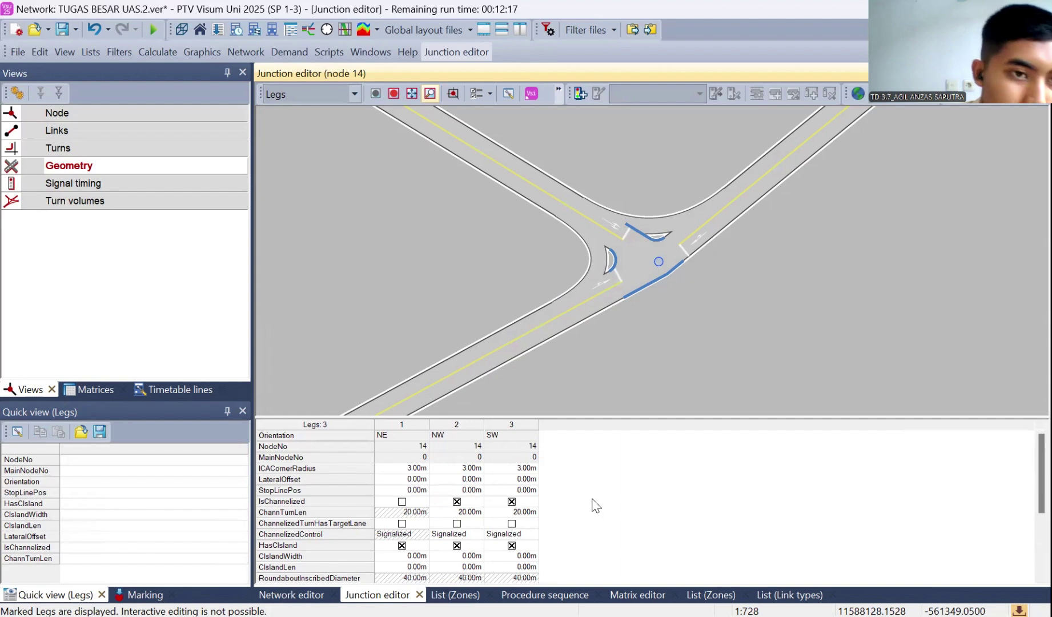
Start a new signal controller, number 2, for node 14's signal timing and open its signal program data for editing
{"action": "left_click", "coordinate": [135, 179]}
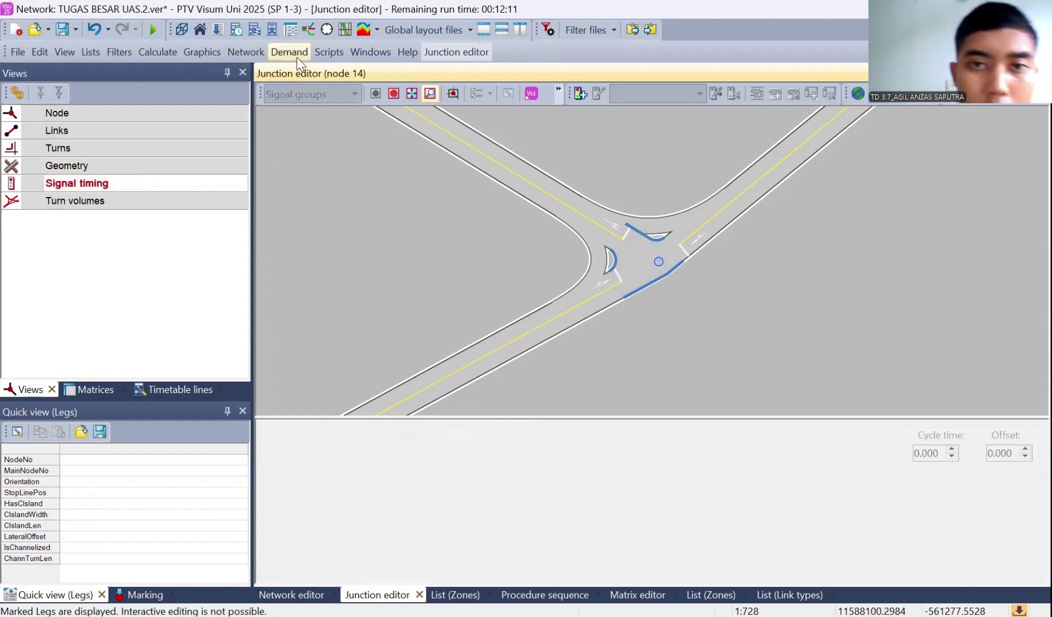
{"action": "left_click", "coordinate": [579, 95]}
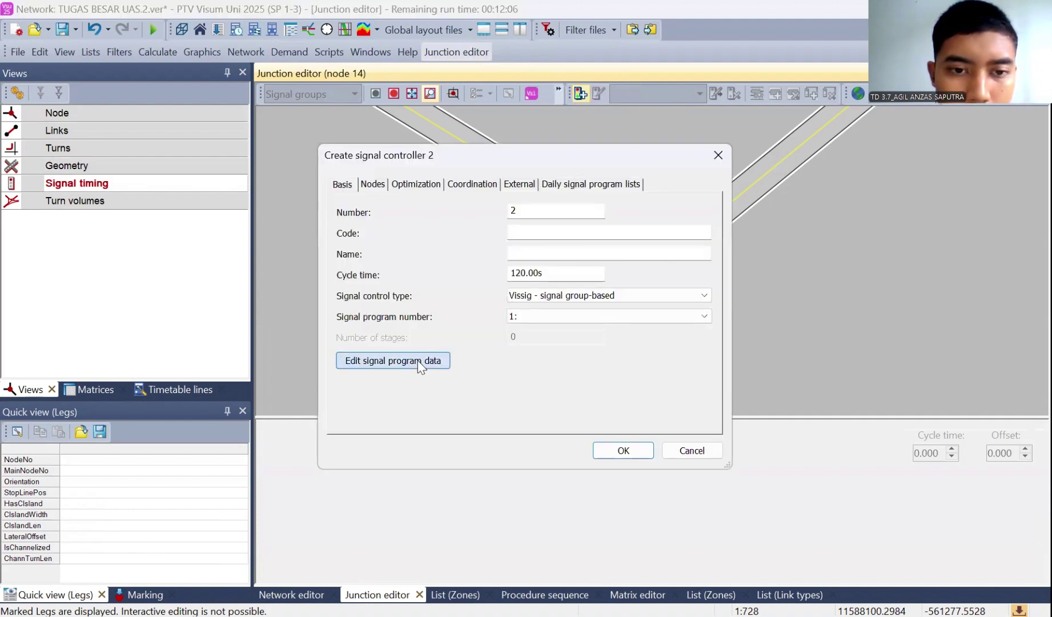
{"action": "left_click", "coordinate": [419, 360]}
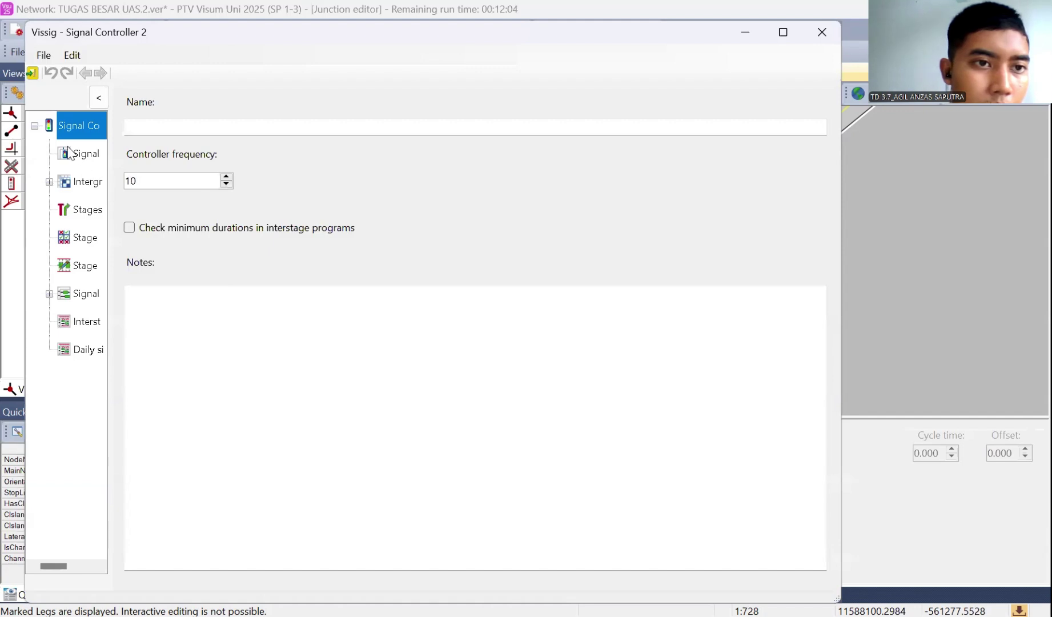
Add three signal groups to signal controller 2
{"action": "left_click", "coordinate": [74, 154]}
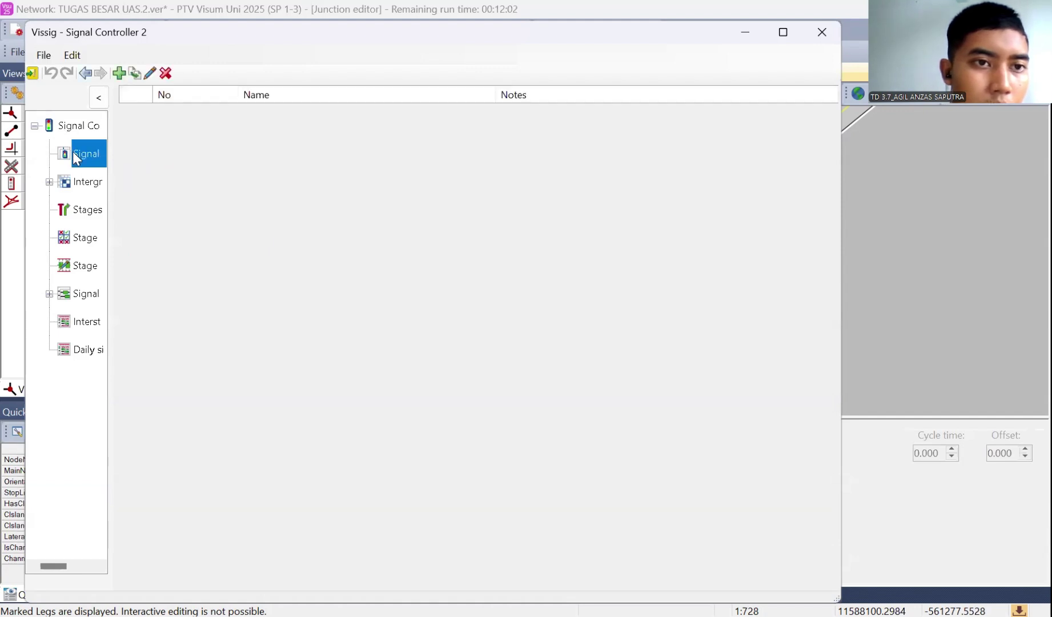
{"action": "left_click", "coordinate": [120, 75]}
{"action": "left_click", "coordinate": [120, 75]}
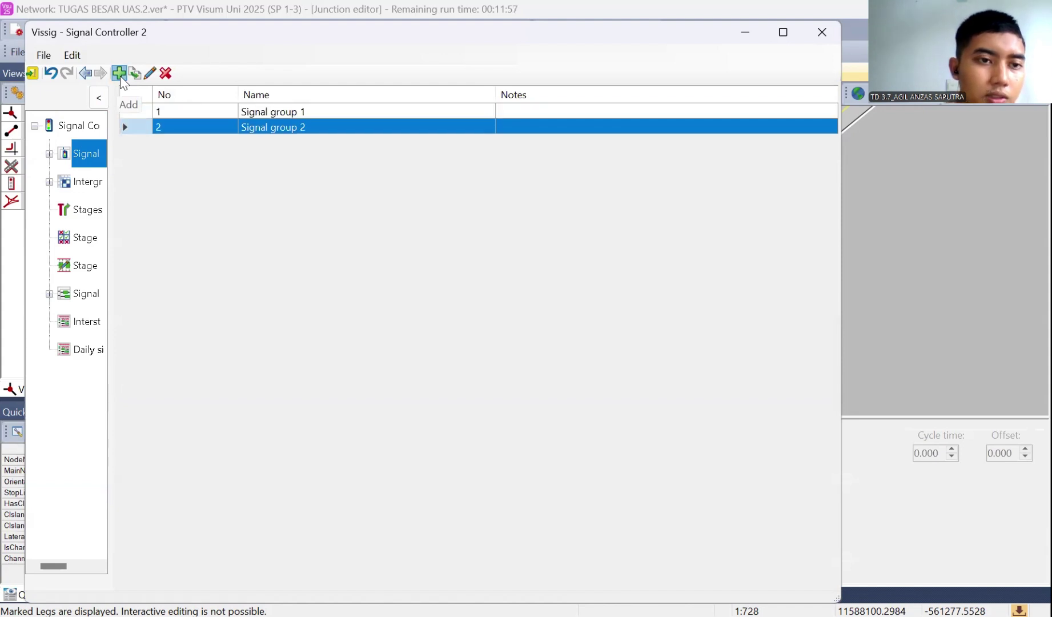
{"action": "left_click", "coordinate": [120, 74]}
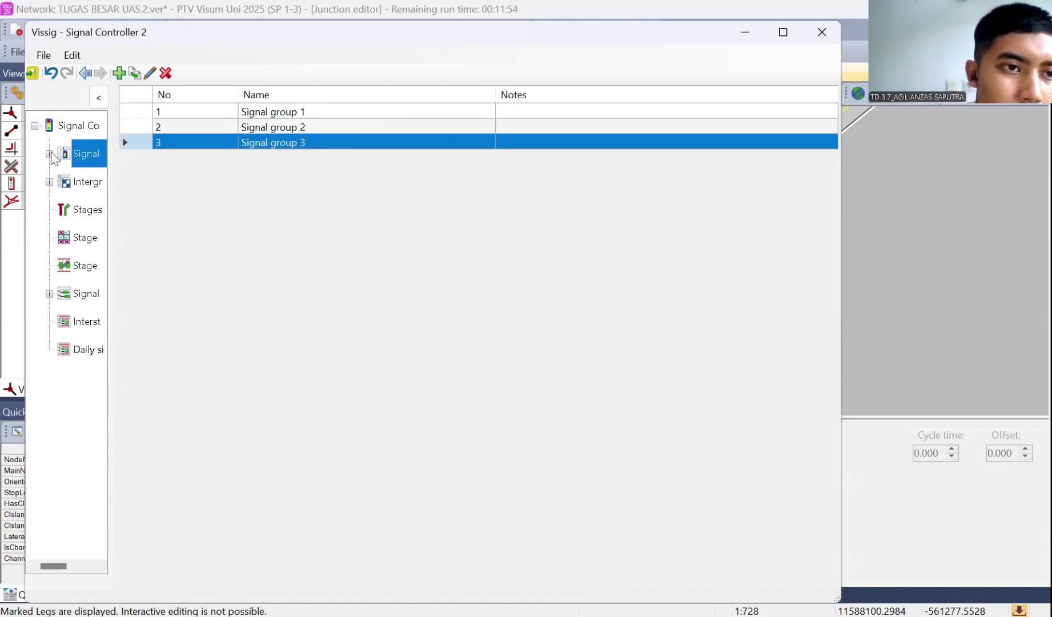
Set signal group 1's default sequence to Red-Green-Amber and its minimum red duration to 2
{"action": "left_click", "coordinate": [50, 154]}
{"action": "left_click", "coordinate": [89, 183]}
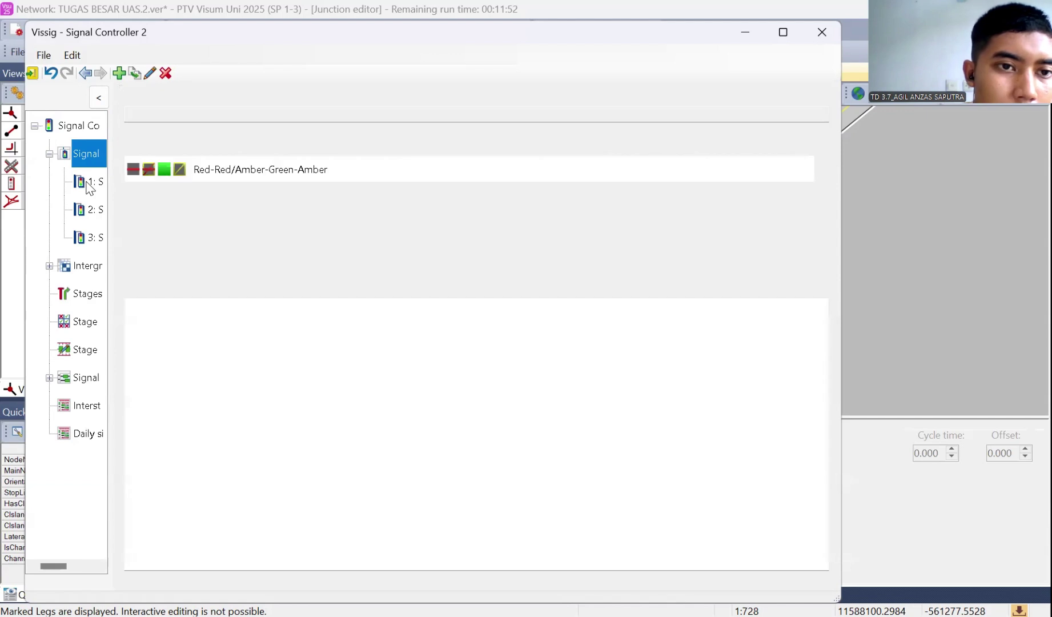
{"action": "left_click", "coordinate": [213, 170]}
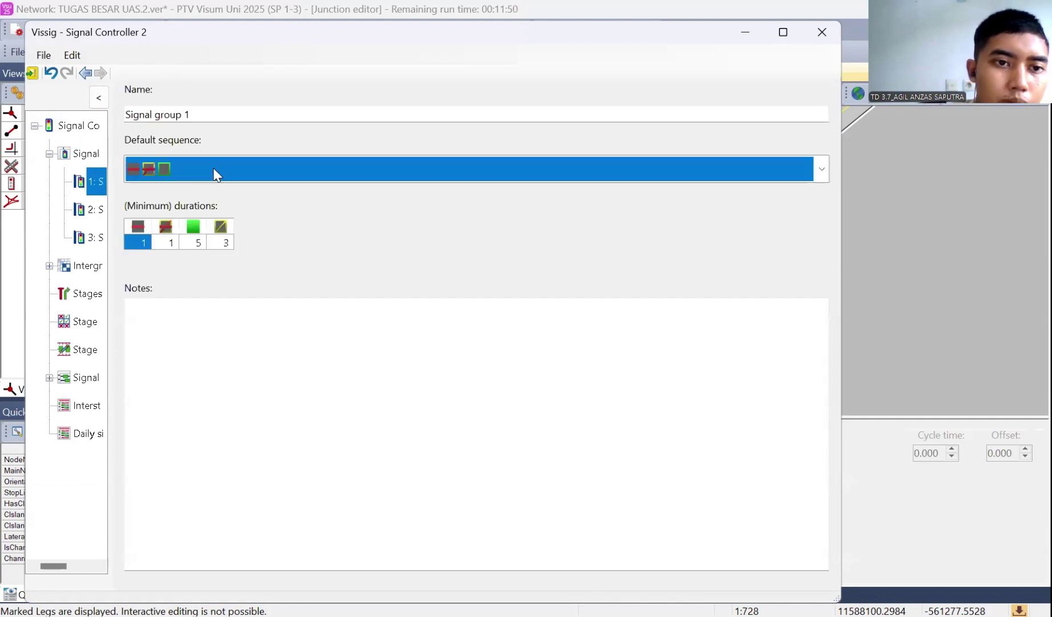
{"action": "left_click", "coordinate": [240, 290]}
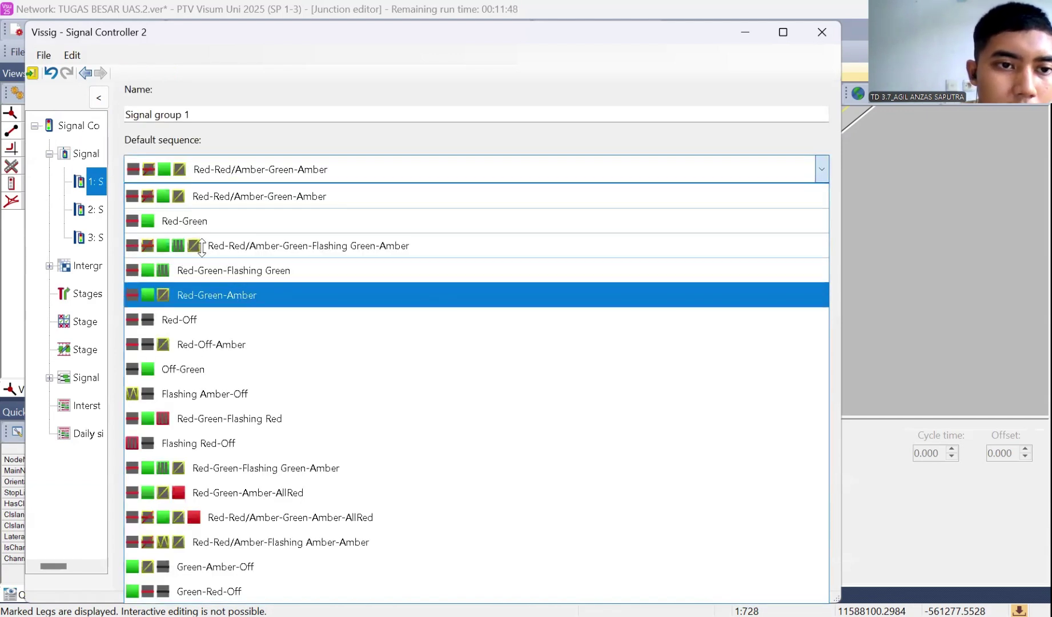
{"action": "double_click", "coordinate": [147, 245]}
{"action": "type", "text": "2"}
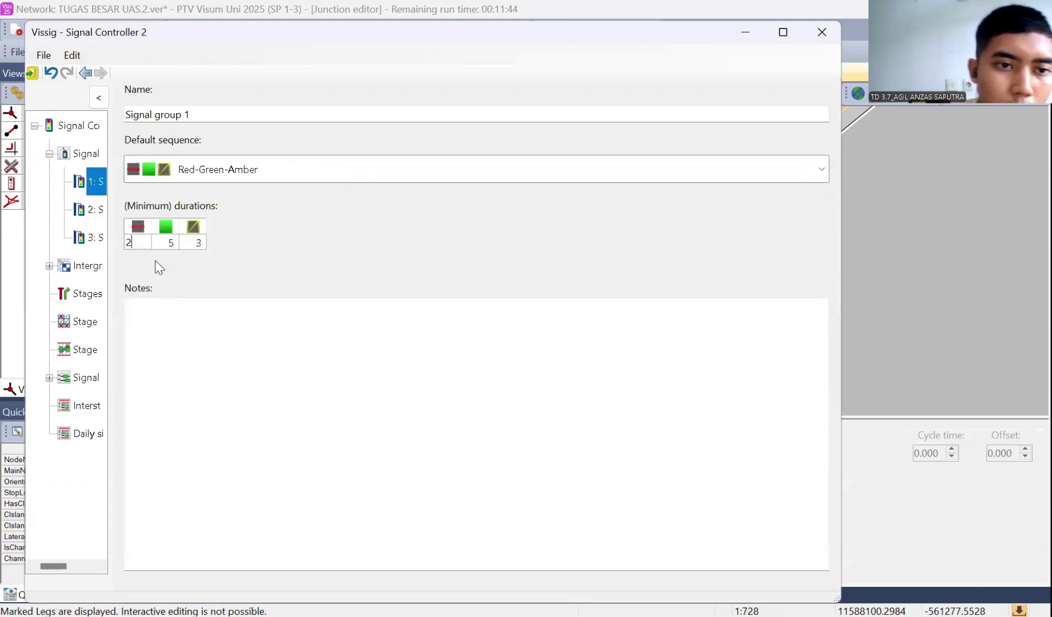
{"action": "key", "text": "Return"}
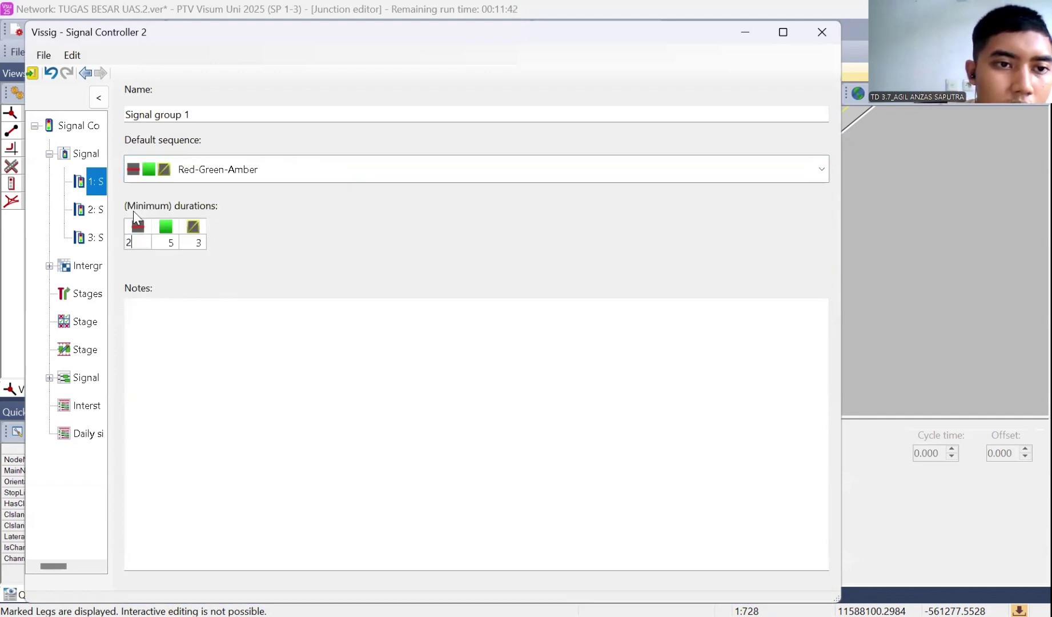
Set signal group 2's default sequence to Red-Green-Amber with a minimum red duration of 2
{"action": "left_click", "coordinate": [91, 209]}
{"action": "left_click", "coordinate": [222, 170]}
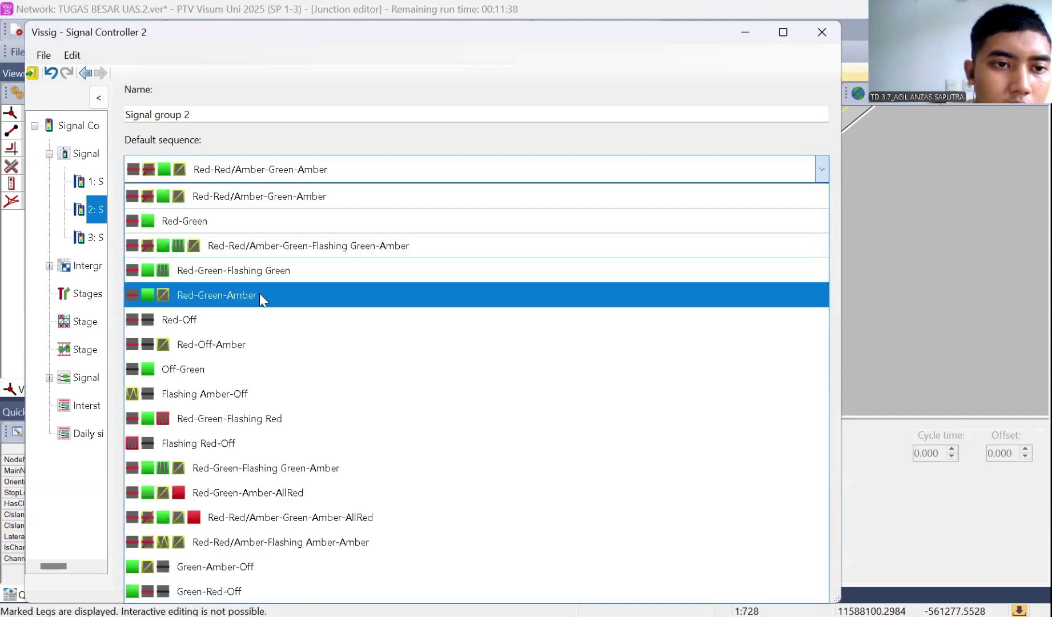
{"action": "left_click", "coordinate": [258, 295]}
{"action": "left_click", "coordinate": [145, 242]}
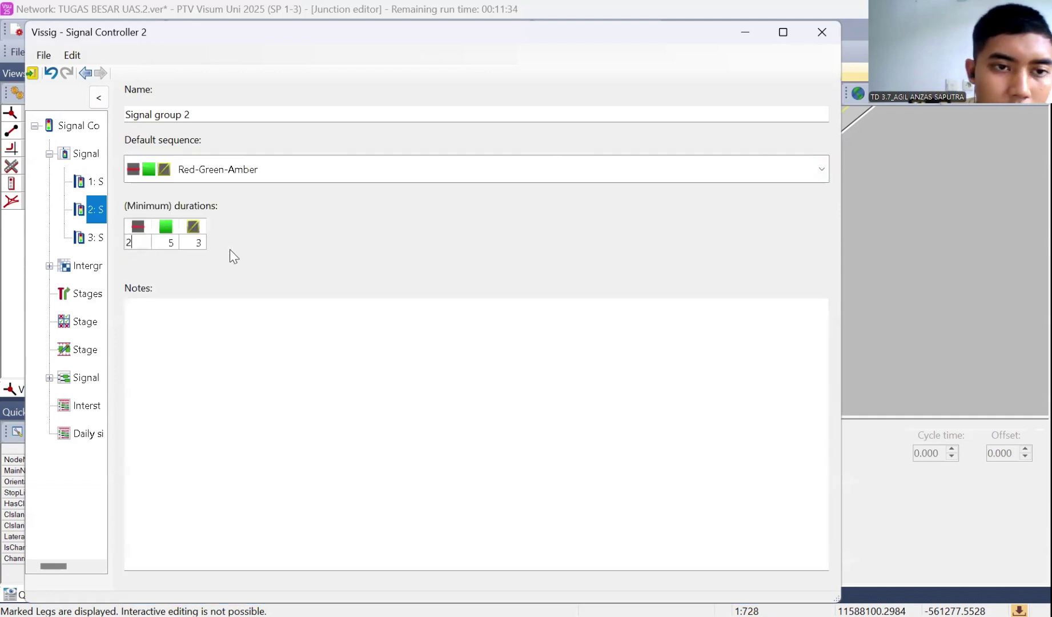
Give signal group 3 the Red-Green-Amber default sequence and a minimum red duration of 2, and recheck the signal groups' settings
{"action": "left_click", "coordinate": [91, 237]}
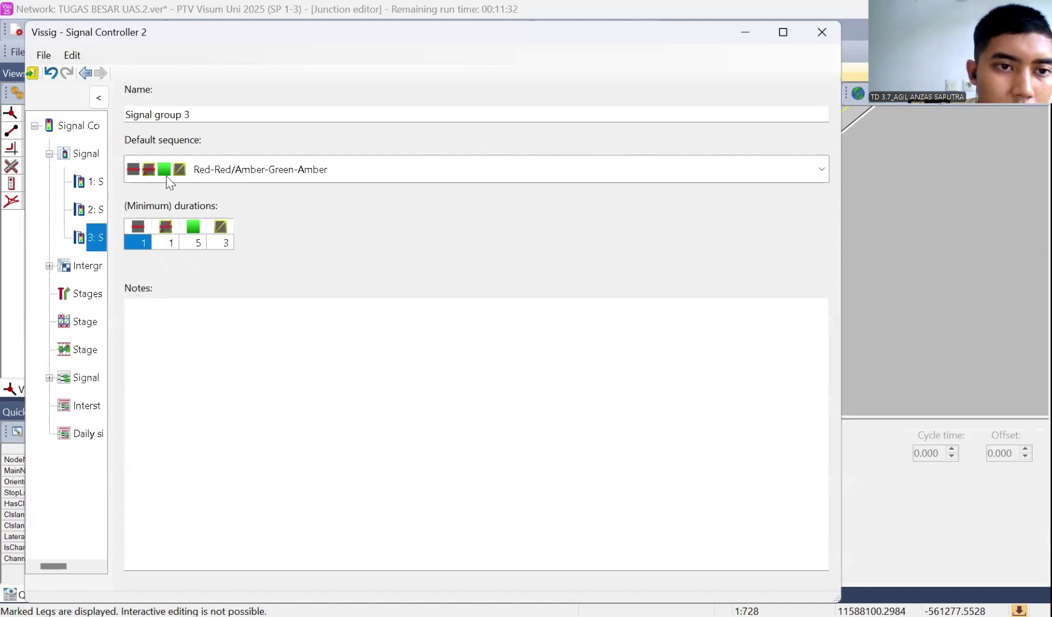
{"action": "left_click", "coordinate": [216, 167]}
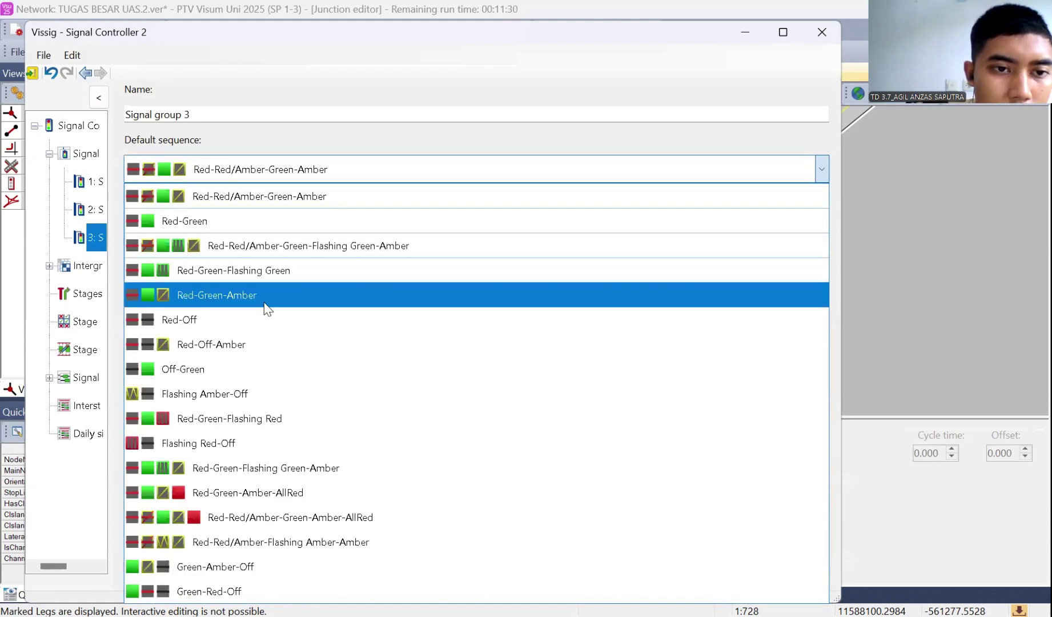
{"action": "left_click", "coordinate": [234, 283]}
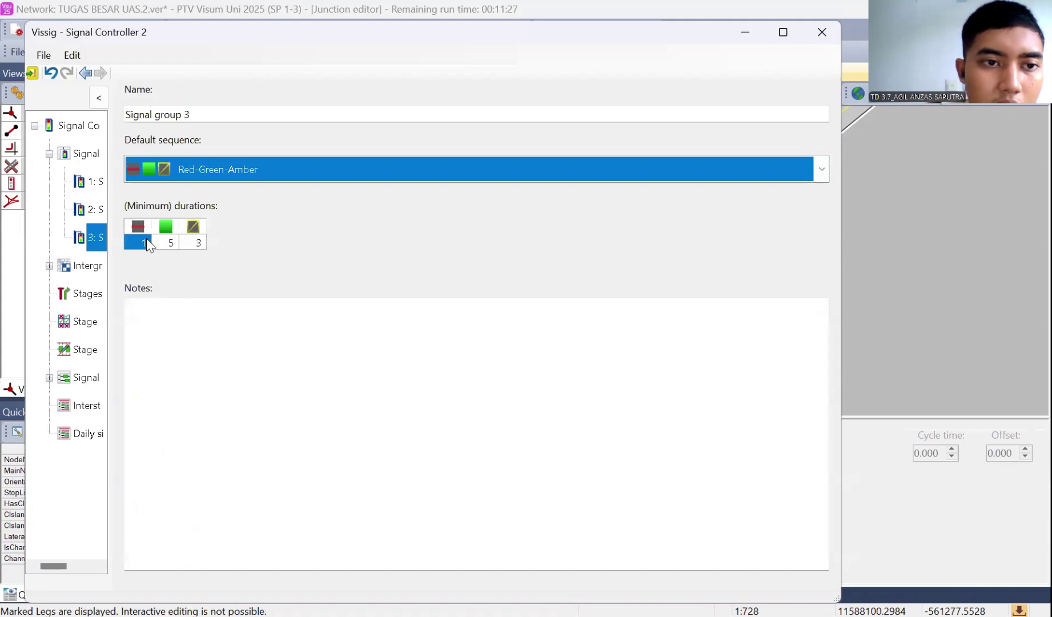
{"action": "left_click", "coordinate": [146, 239]}
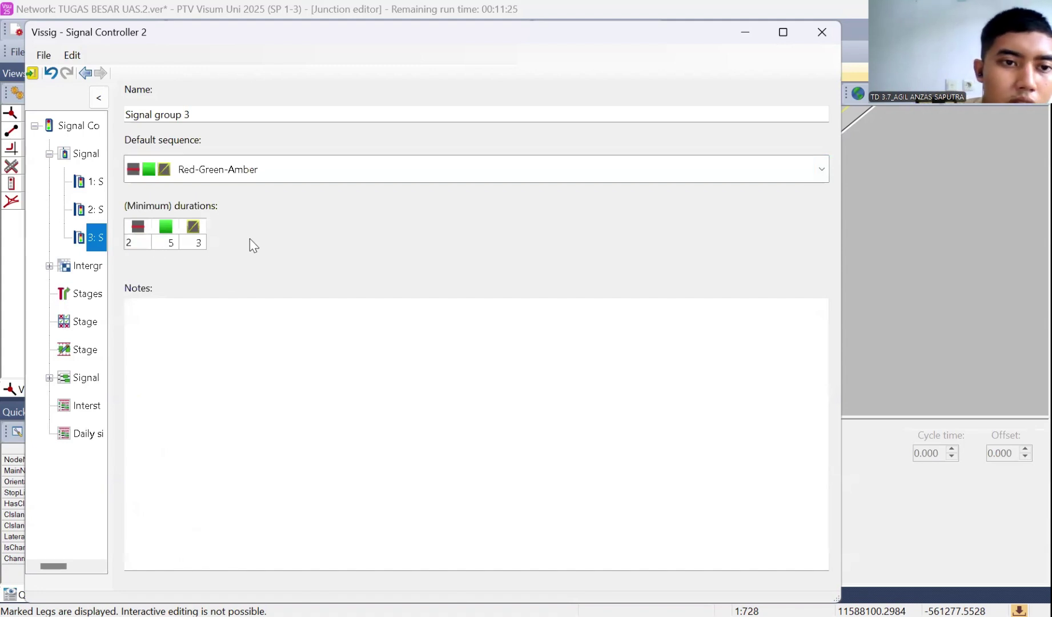
{"action": "left_click", "coordinate": [93, 209]}
{"action": "left_click", "coordinate": [85, 184]}
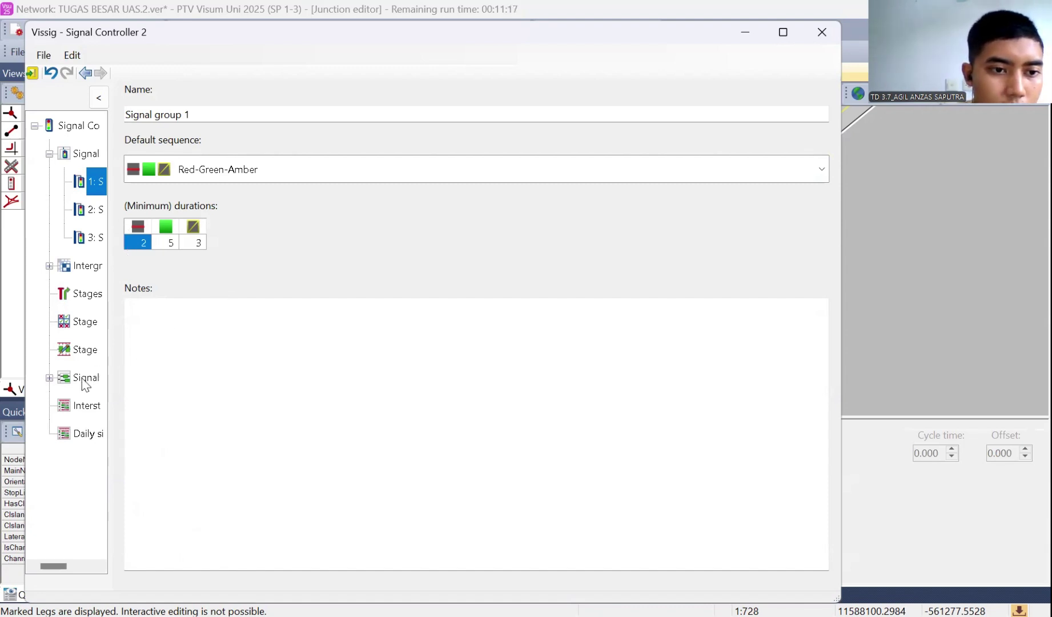
{"action": "left_click", "coordinate": [83, 380]}
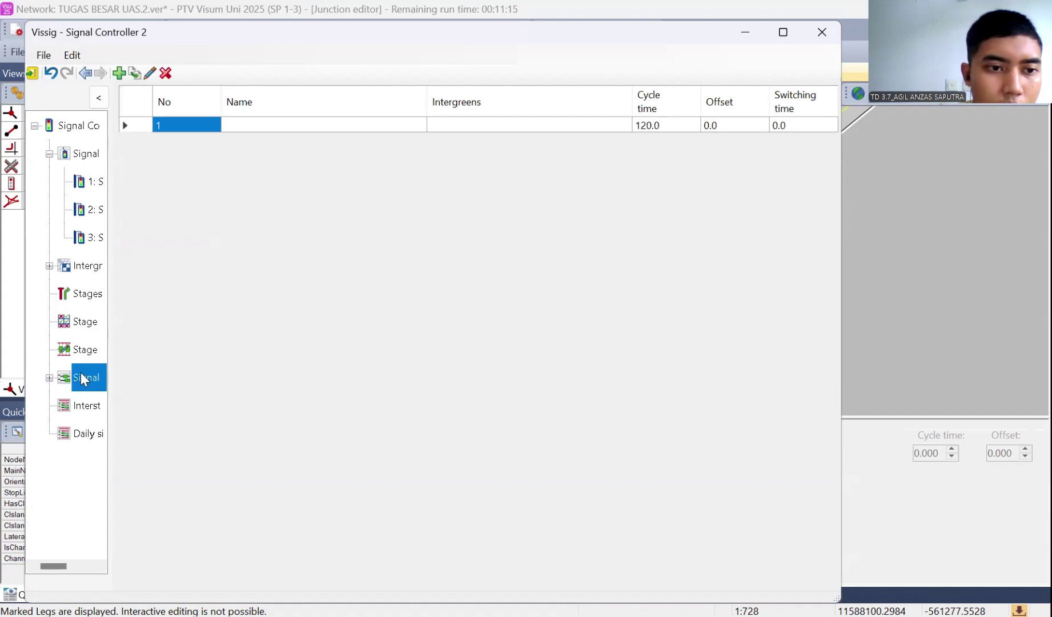
{"action": "left_click", "coordinate": [93, 240]}
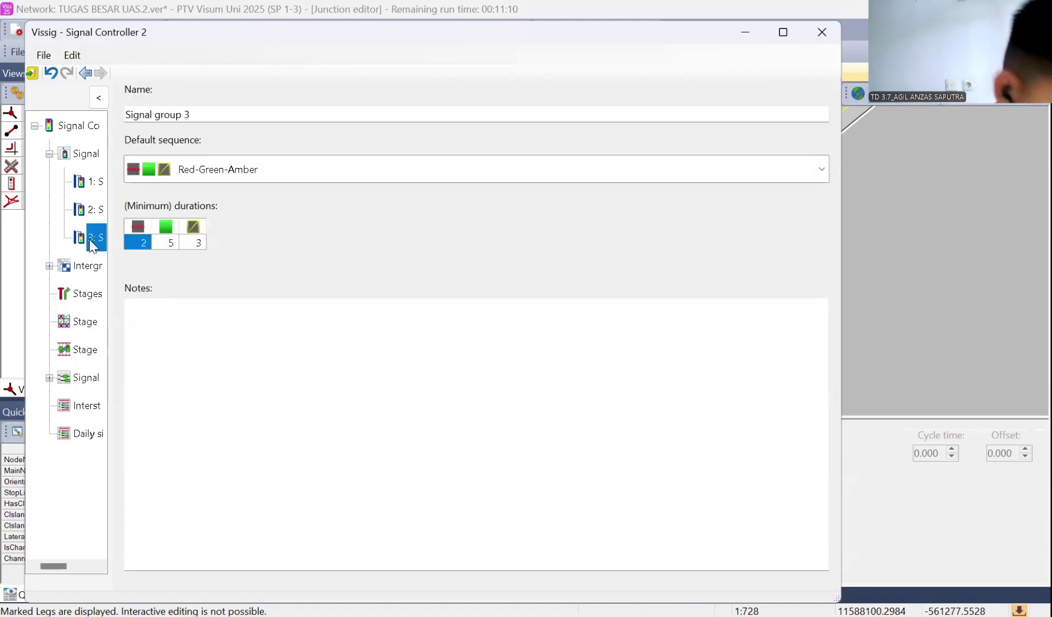
Open signal program 1 and set its cycle time to 103
{"action": "left_click", "coordinate": [60, 380]}
{"action": "left_click", "coordinate": [49, 378]}
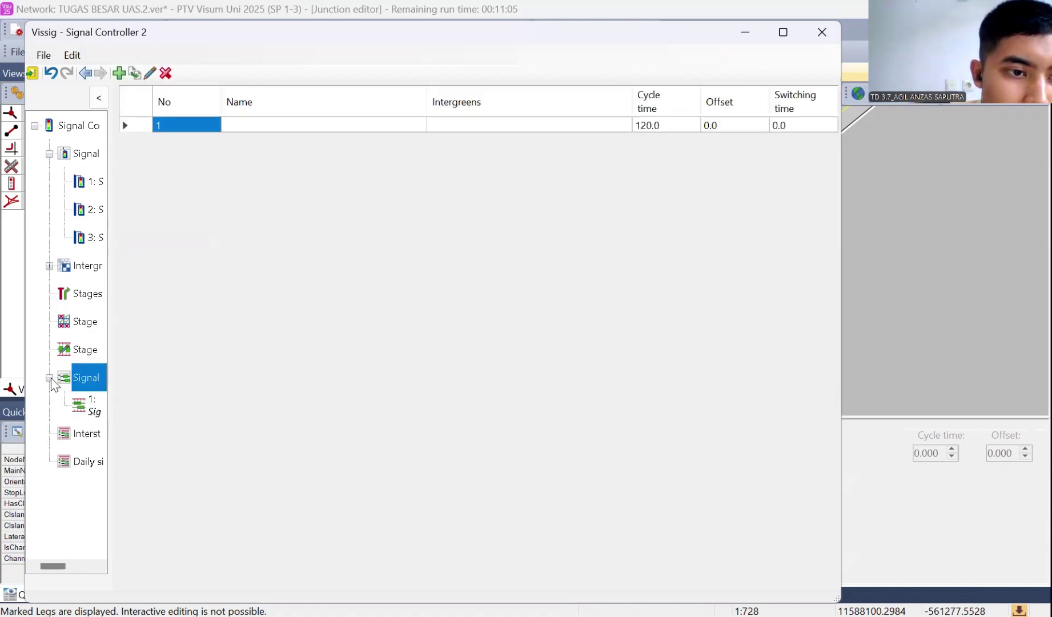
{"action": "left_click", "coordinate": [79, 405]}
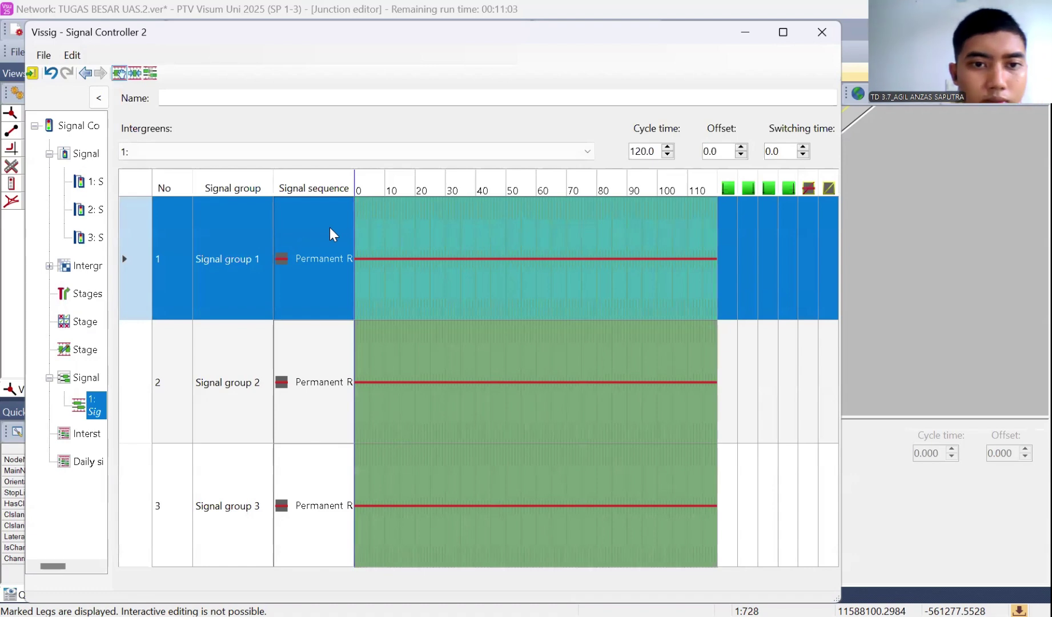
{"action": "left_click", "coordinate": [304, 238]}
{"action": "left_click", "coordinate": [304, 238]}
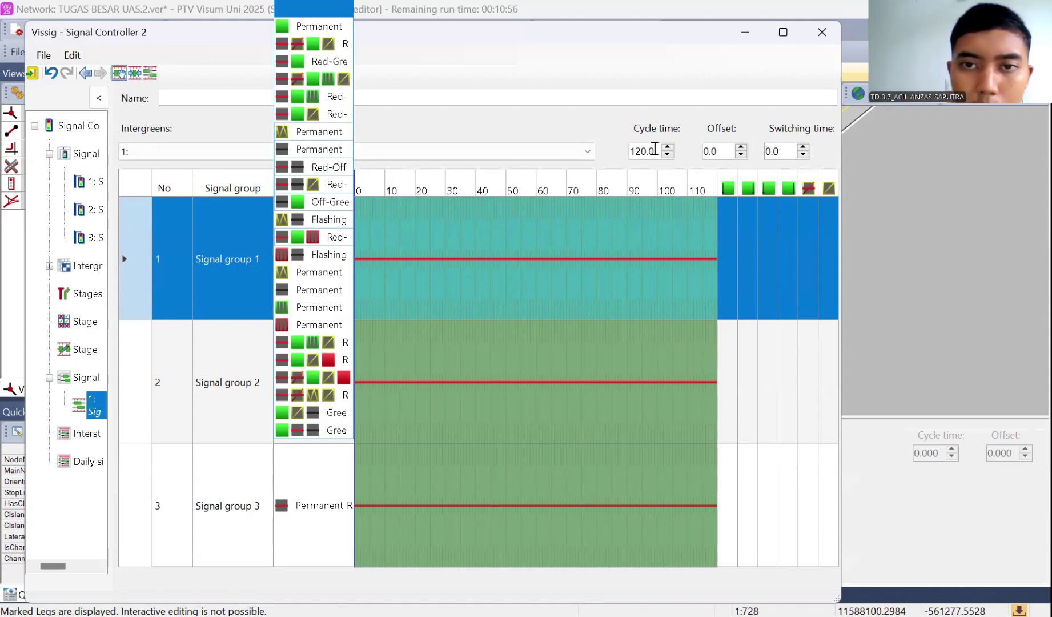
{"action": "left_click", "coordinate": [654, 149]}
{"action": "key", "text": "BackSpace"}
{"action": "key", "text": "BackSpace"}
{"action": "key", "text": "BackSpace"}
{"action": "key", "text": "BackSpace"}
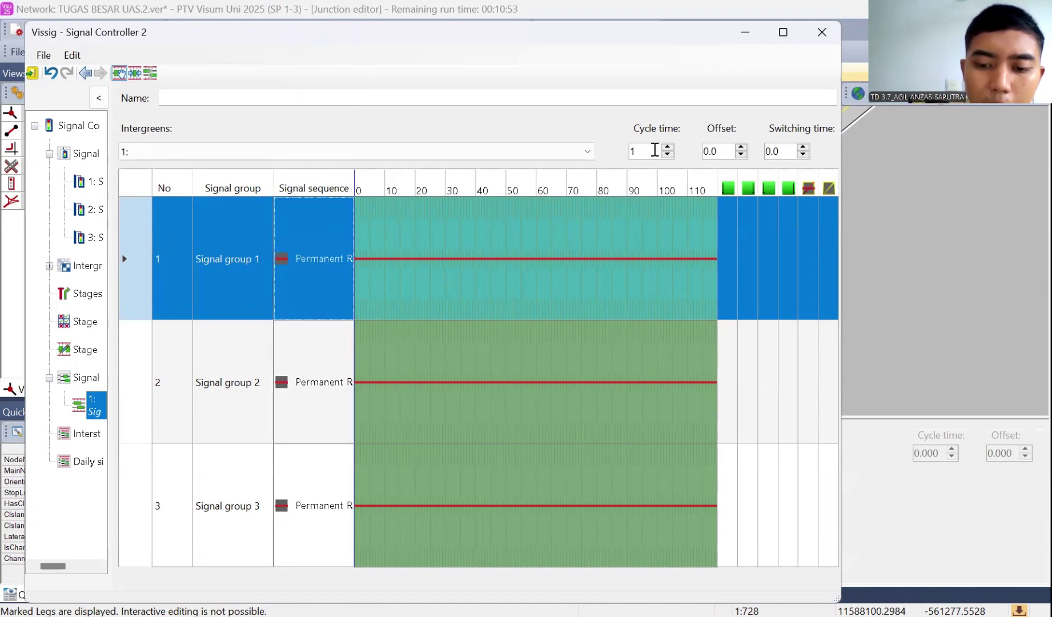
{"action": "type", "text": "03"}
Assign the Red-Green-Amber signal sequence to signal groups 1, 2 and 3 in signal program 1
{"action": "left_click", "coordinate": [312, 231]}
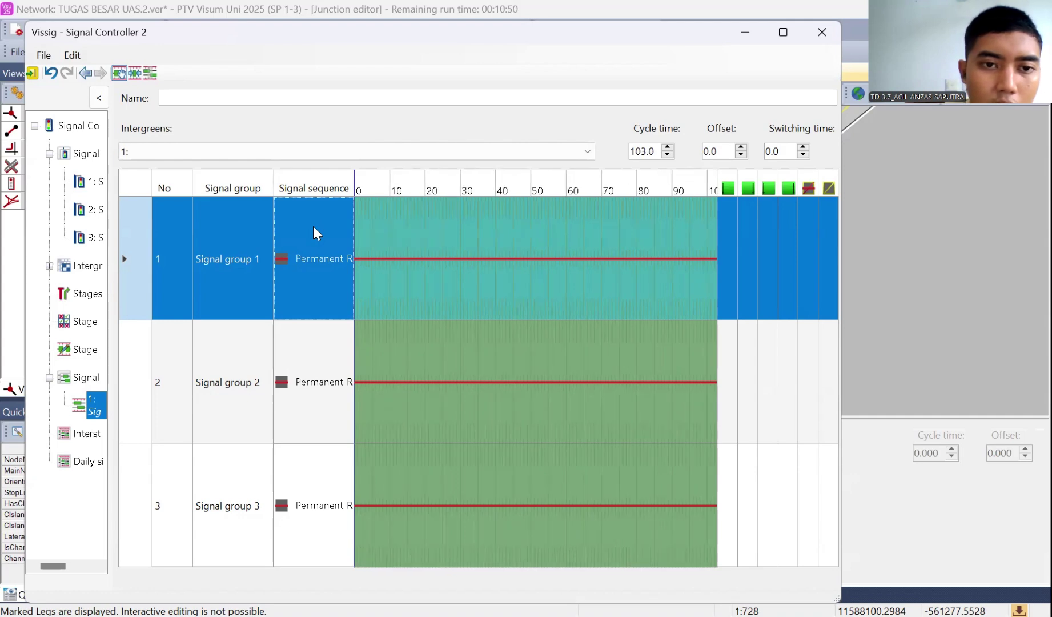
{"action": "left_click", "coordinate": [307, 234]}
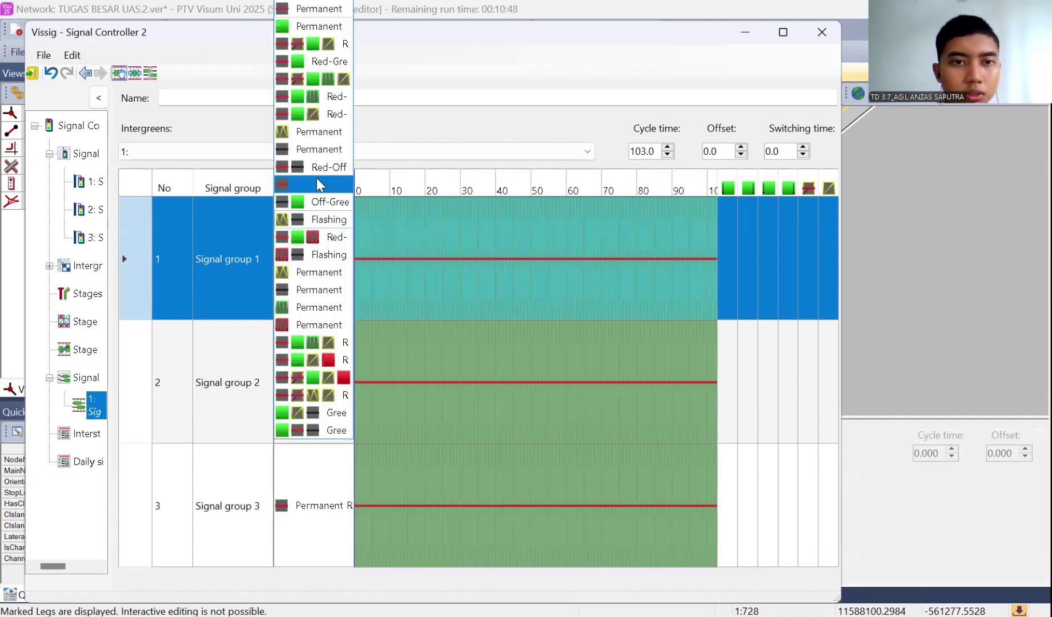
{"action": "left_click", "coordinate": [329, 117]}
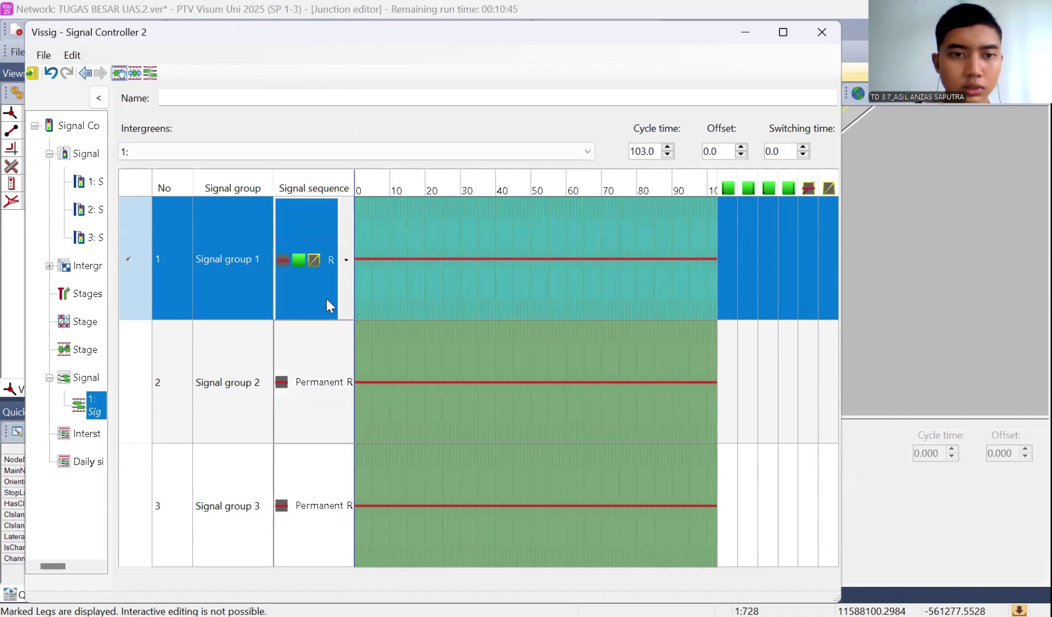
{"action": "left_click", "coordinate": [295, 384]}
{"action": "left_click", "coordinate": [295, 385]}
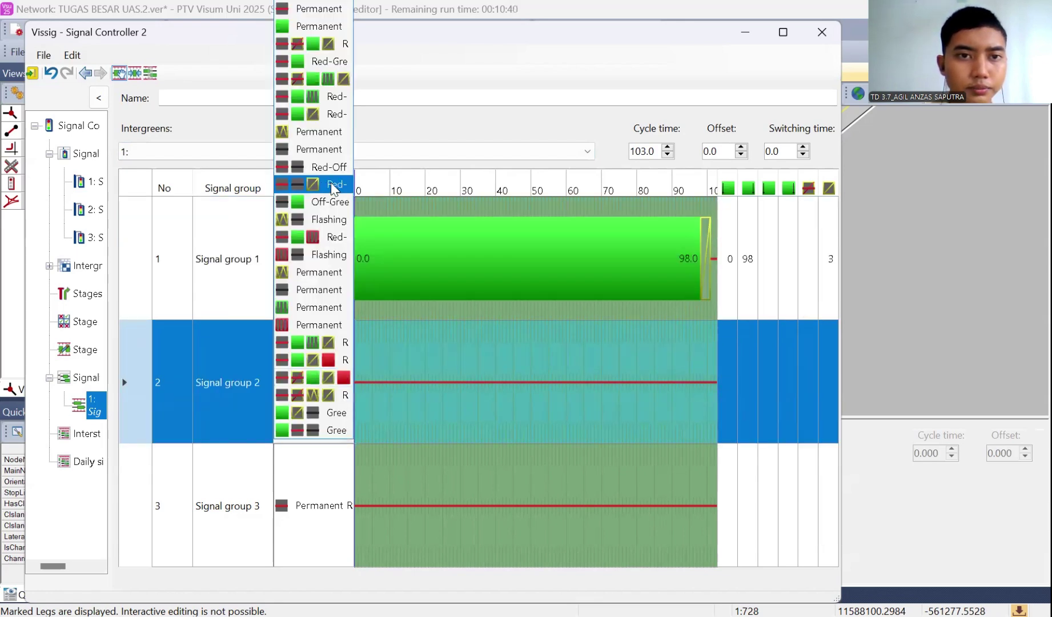
{"action": "left_click", "coordinate": [327, 118]}
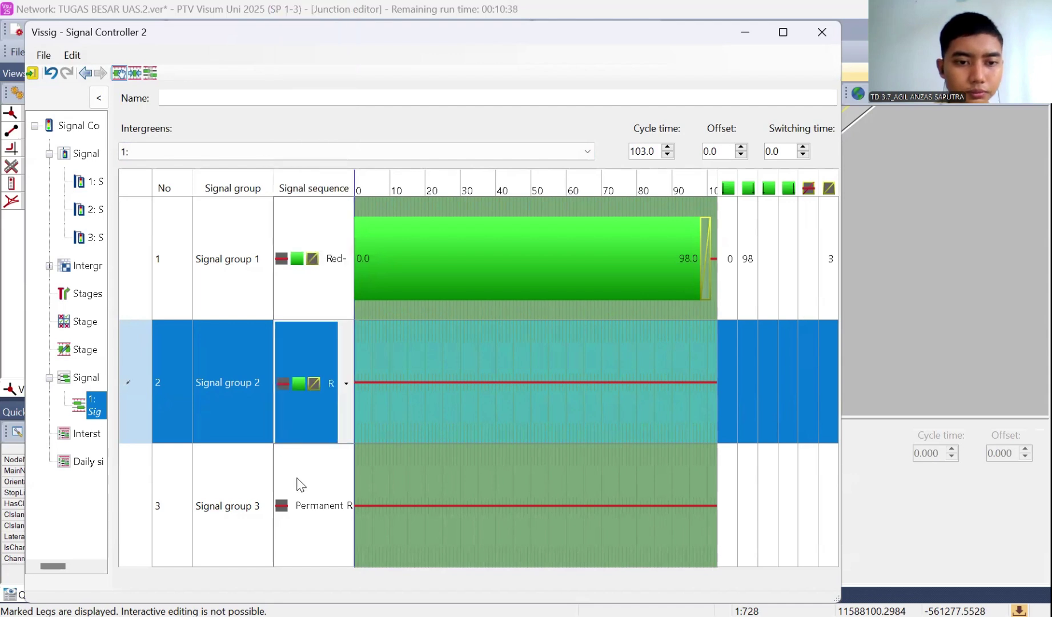
{"action": "left_click", "coordinate": [291, 487]}
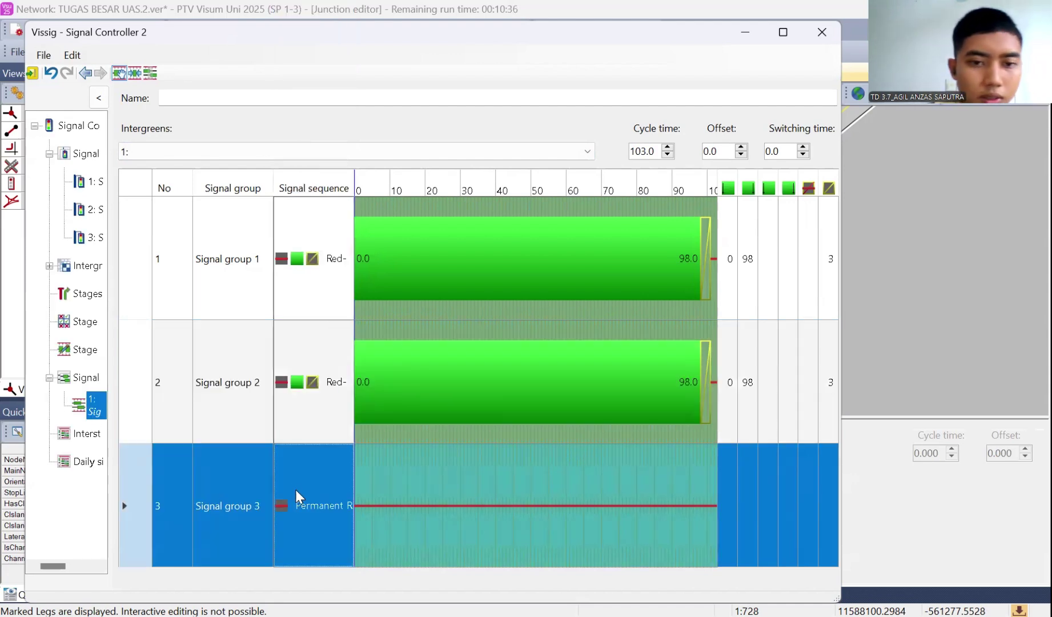
{"action": "left_click", "coordinate": [295, 491]}
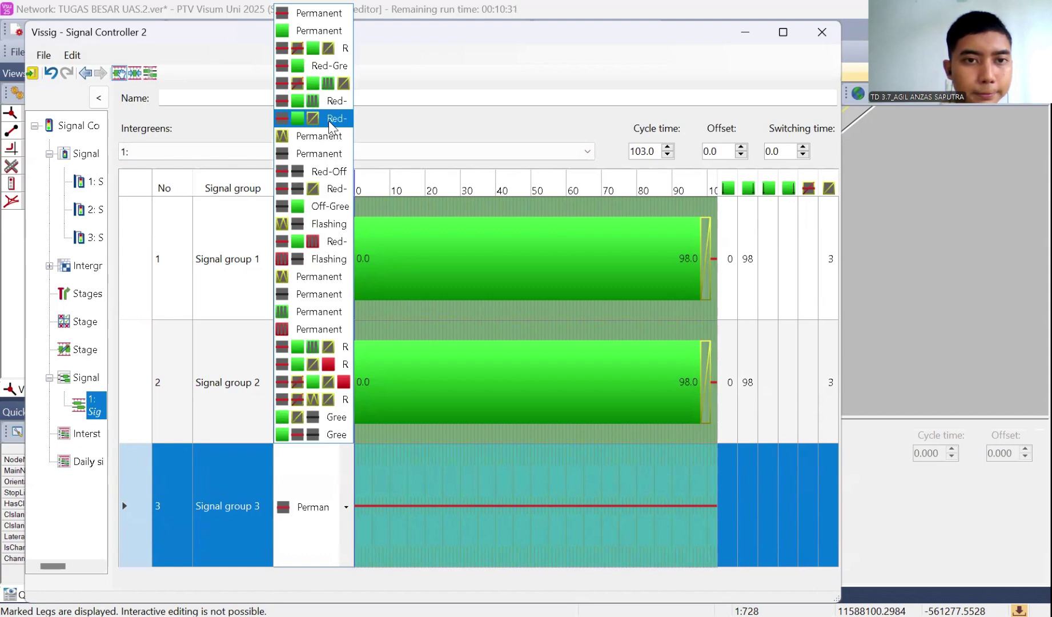
{"action": "left_click", "coordinate": [329, 120]}
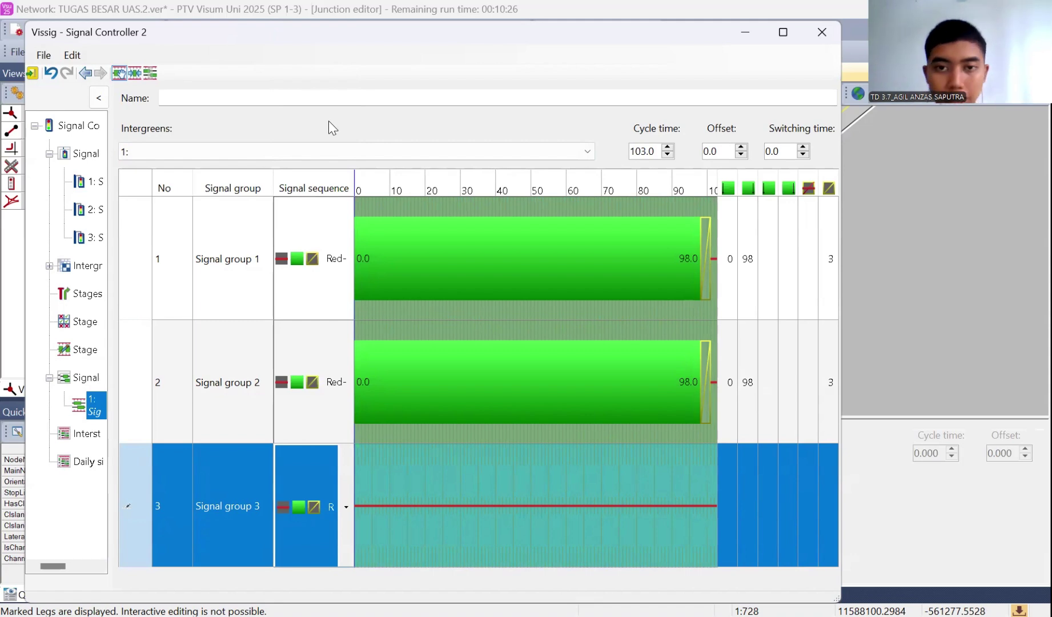
Open signal group 1's green start time for editing in signal program 1
{"action": "left_click", "coordinate": [727, 259]}
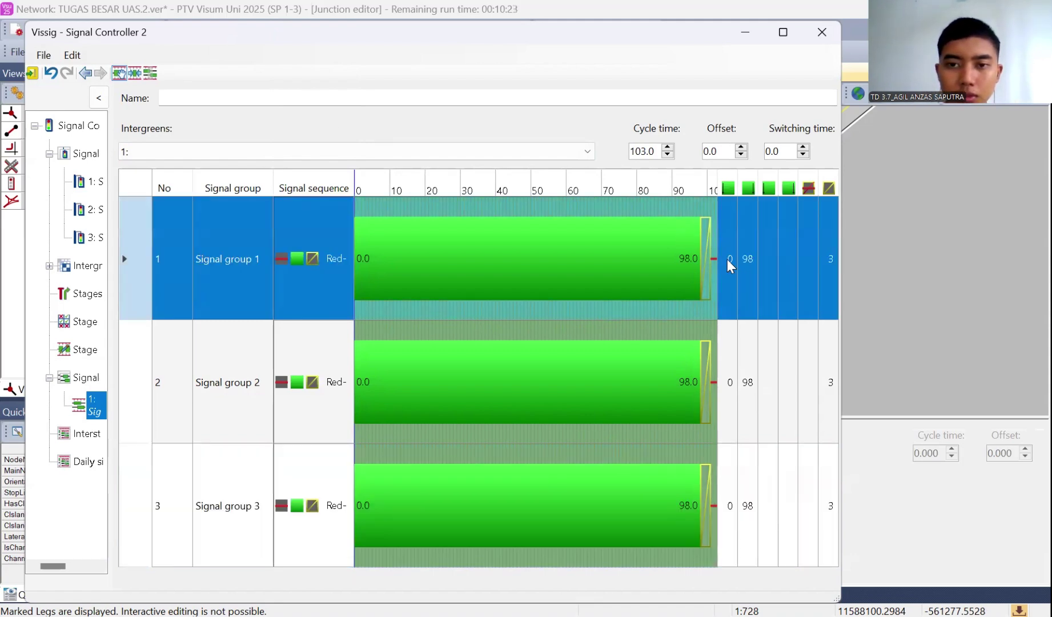
{"action": "left_click", "coordinate": [728, 261]}
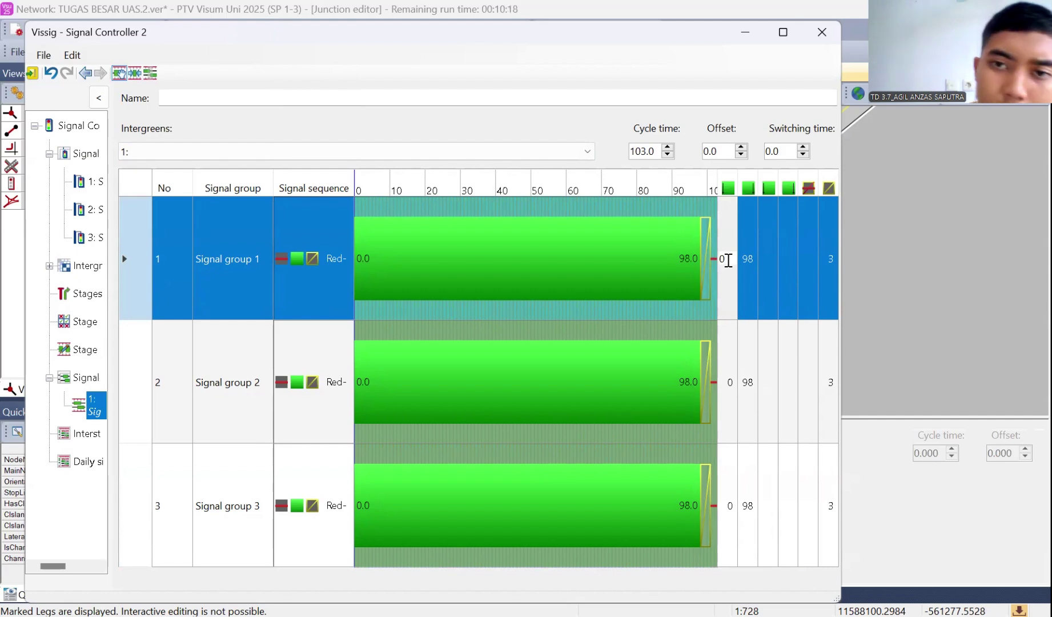
Set Signal group 1's green time to start at 3 and end at 30 in the signal program
{"action": "key", "text": "BackSpace"}
{"action": "type", "text": "3"}
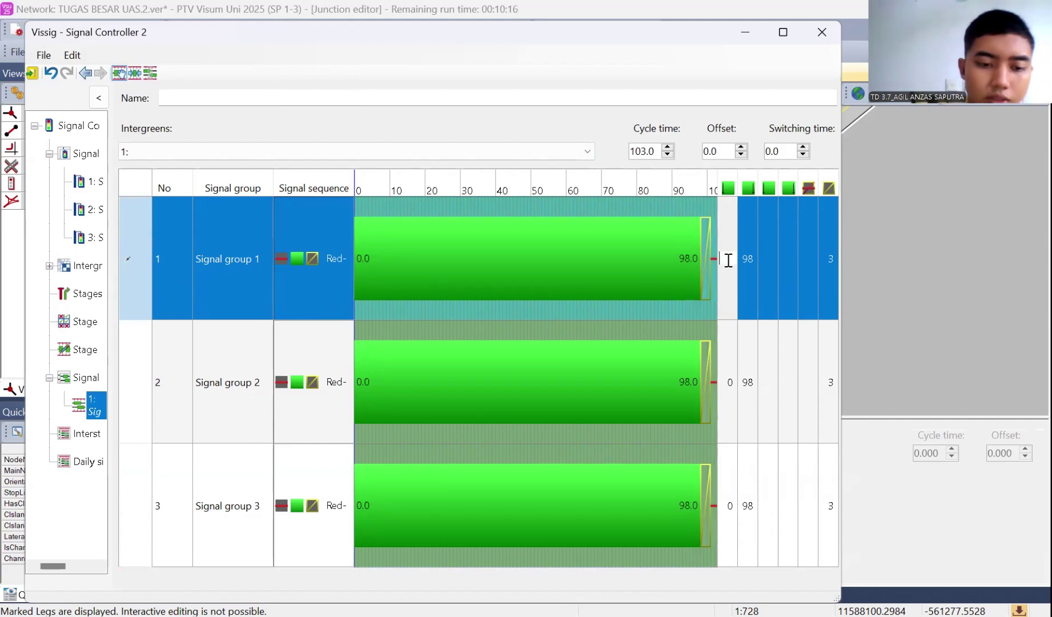
{"action": "left_click", "coordinate": [748, 258]}
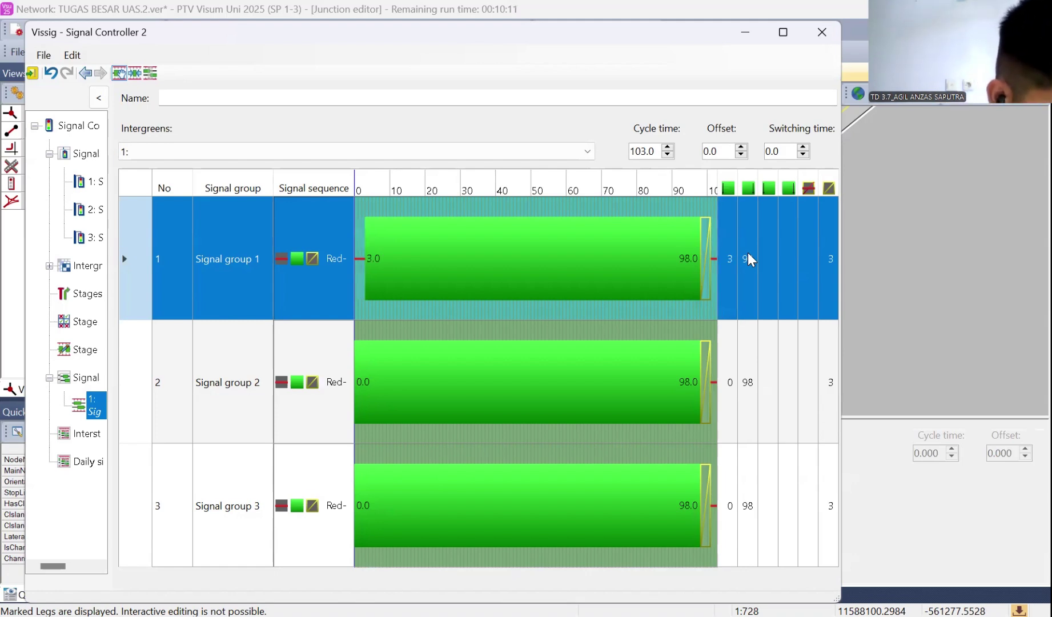
{"action": "left_click", "coordinate": [748, 254]}
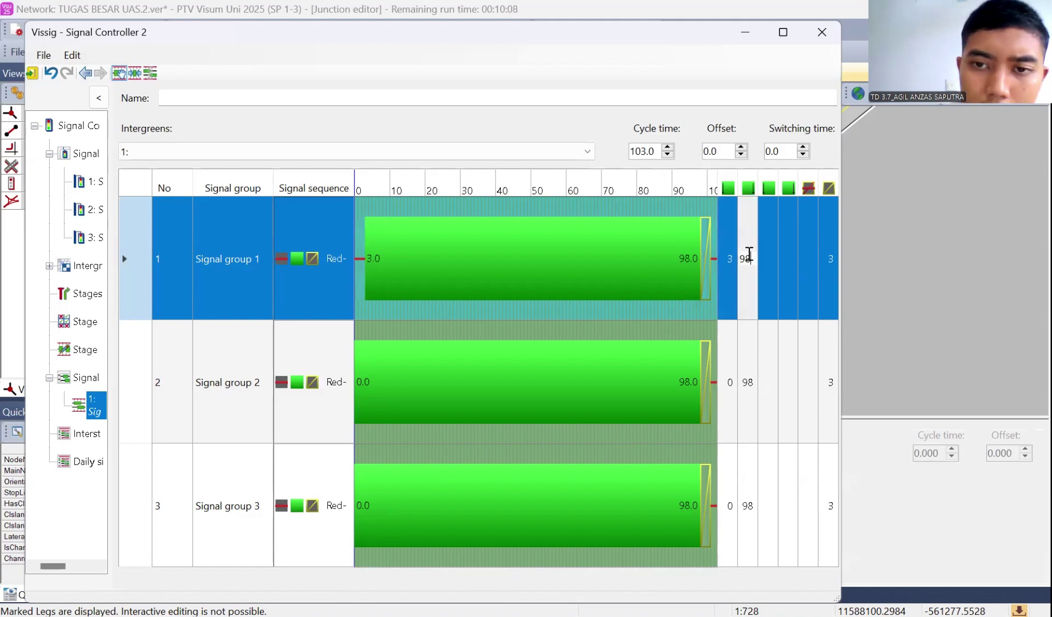
{"action": "key", "text": "BackSpace"}
{"action": "key", "text": "BackSpace"}
{"action": "type", "text": "30"}
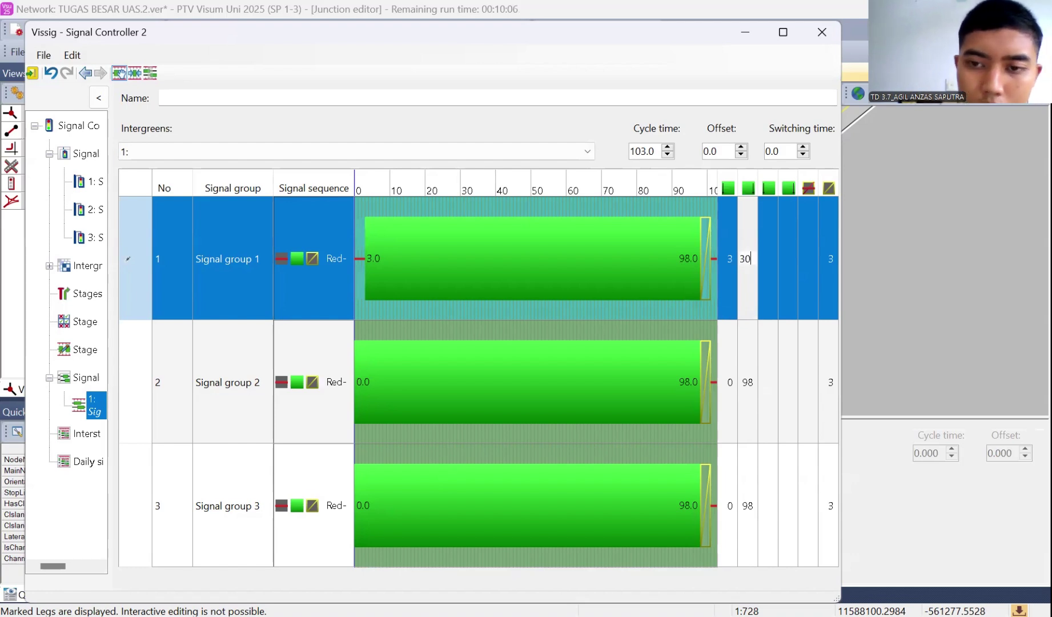
Set the green start of Signal group 2 to 35
{"action": "left_click", "coordinate": [730, 380]}
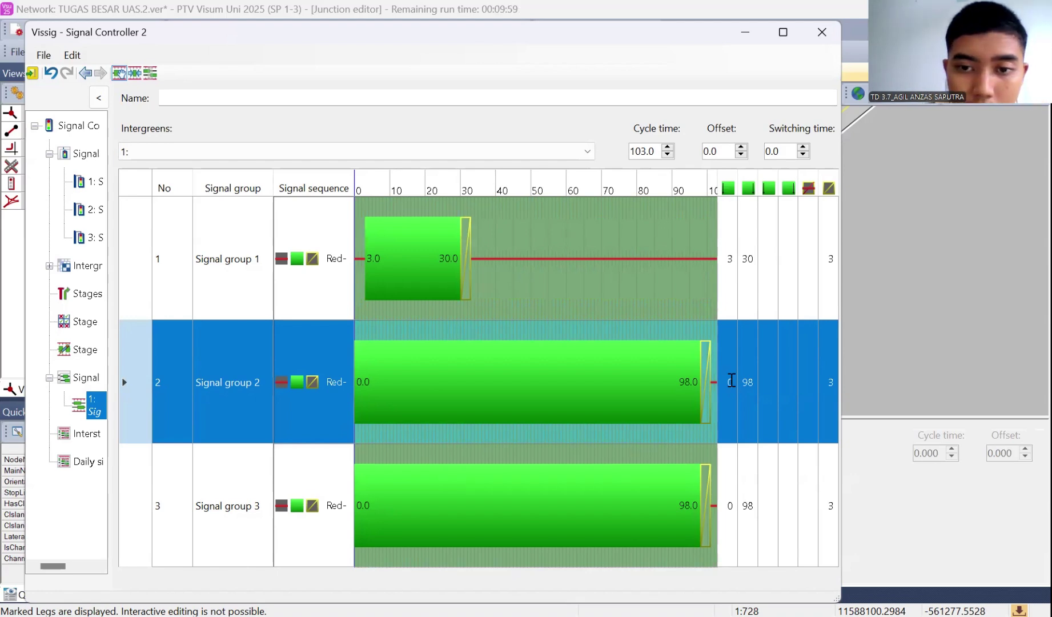
{"action": "left_click", "coordinate": [729, 382]}
{"action": "key", "text": "BackSpace"}
{"action": "type", "text": "33"}
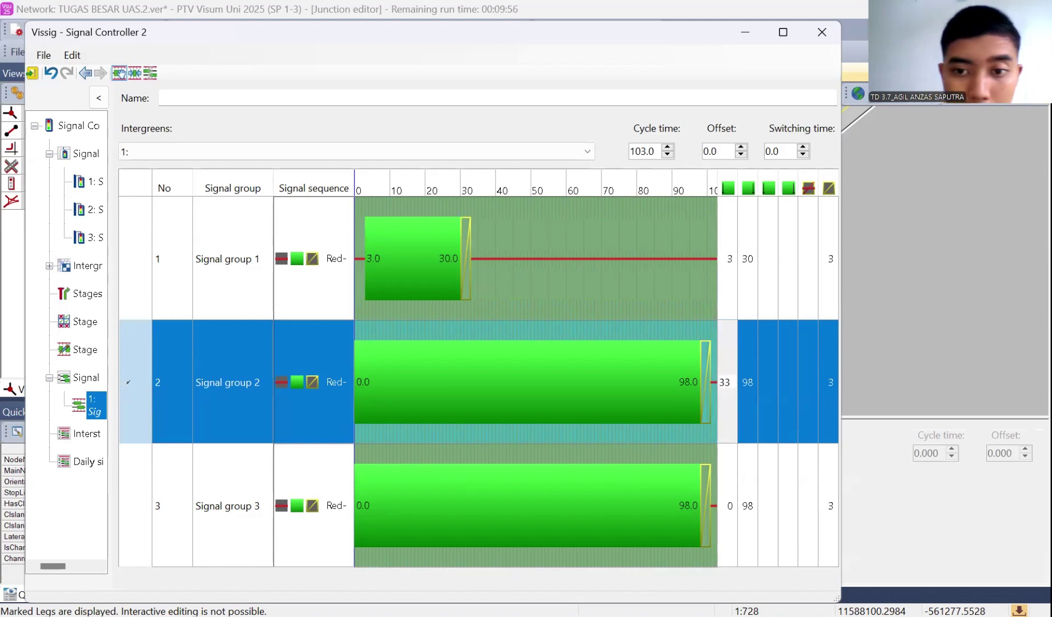
{"action": "left_click", "coordinate": [748, 383]}
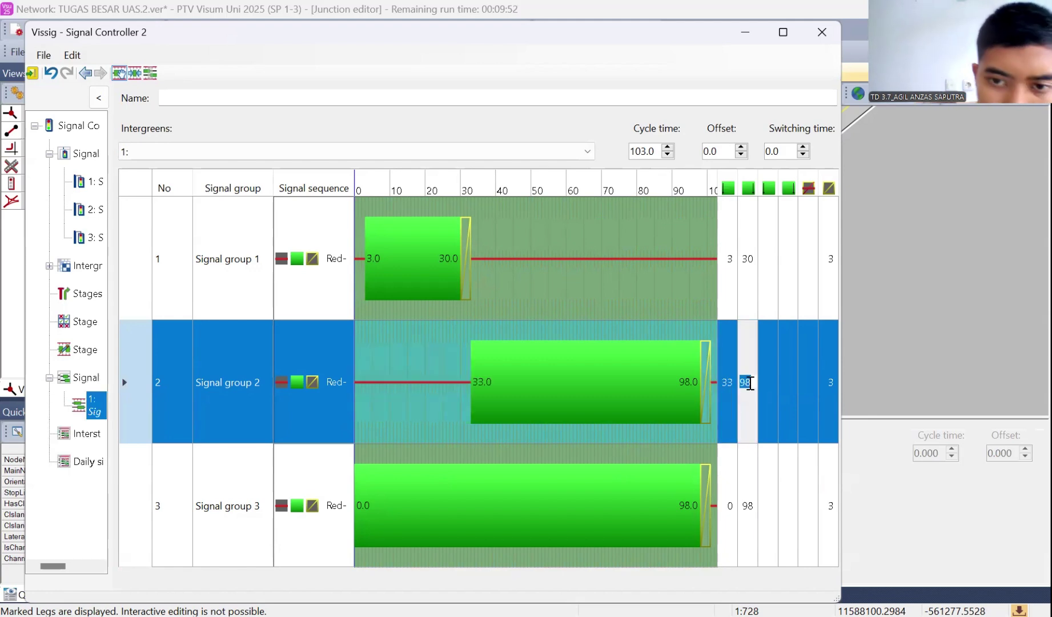
{"action": "left_click", "coordinate": [731, 383]}
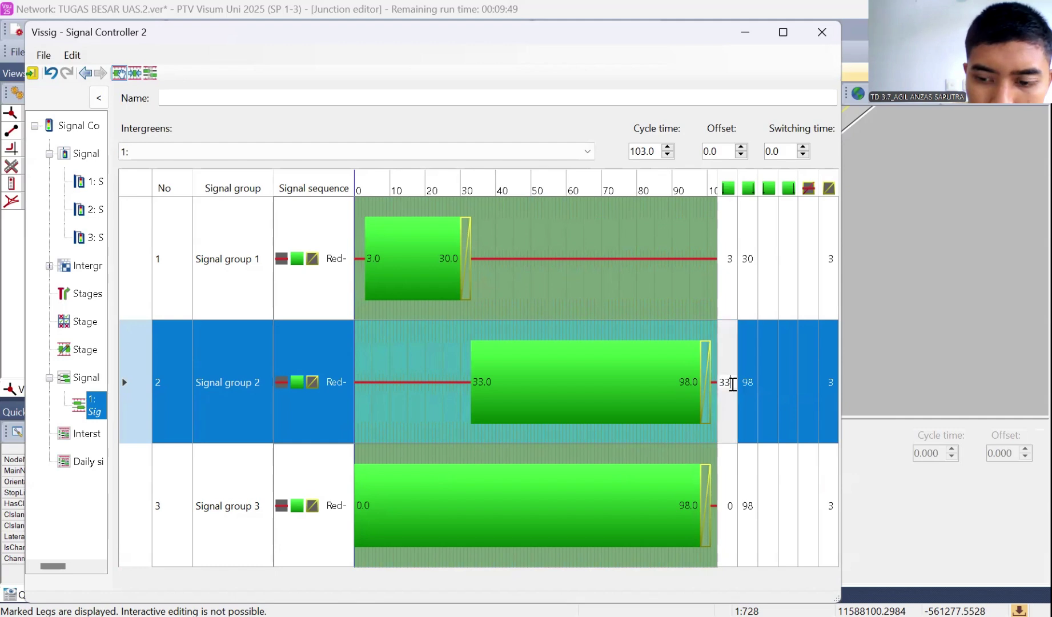
{"action": "key", "text": "BackSpace"}
{"action": "type", "text": "5"}
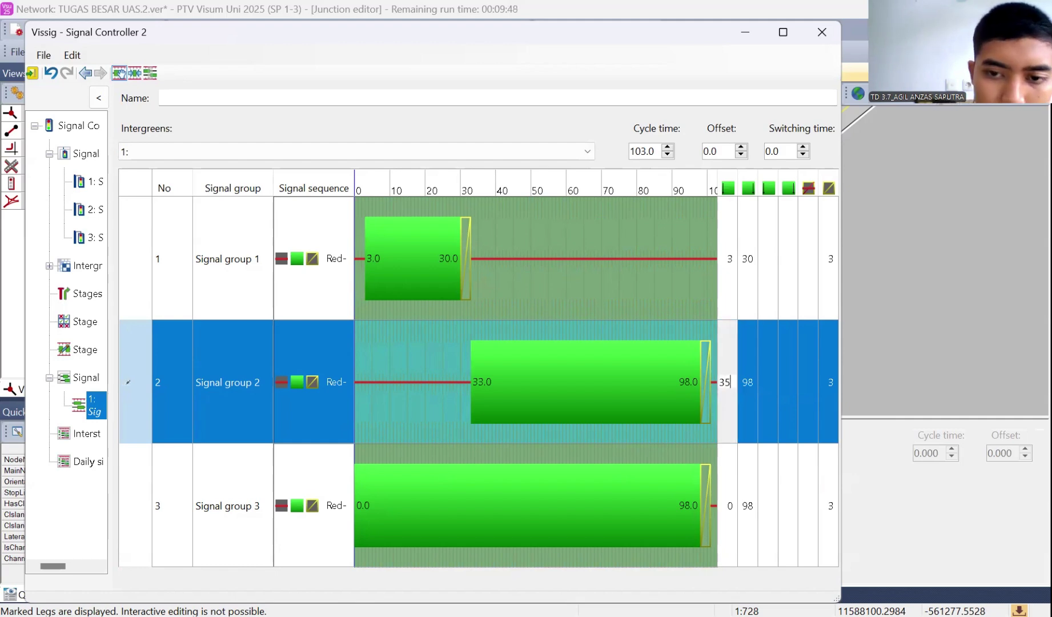
{"action": "key", "text": "Return"}
Set the green end of Signal group 2 to 65
{"action": "left_click", "coordinate": [746, 384]}
{"action": "key", "text": "BackSpace"}
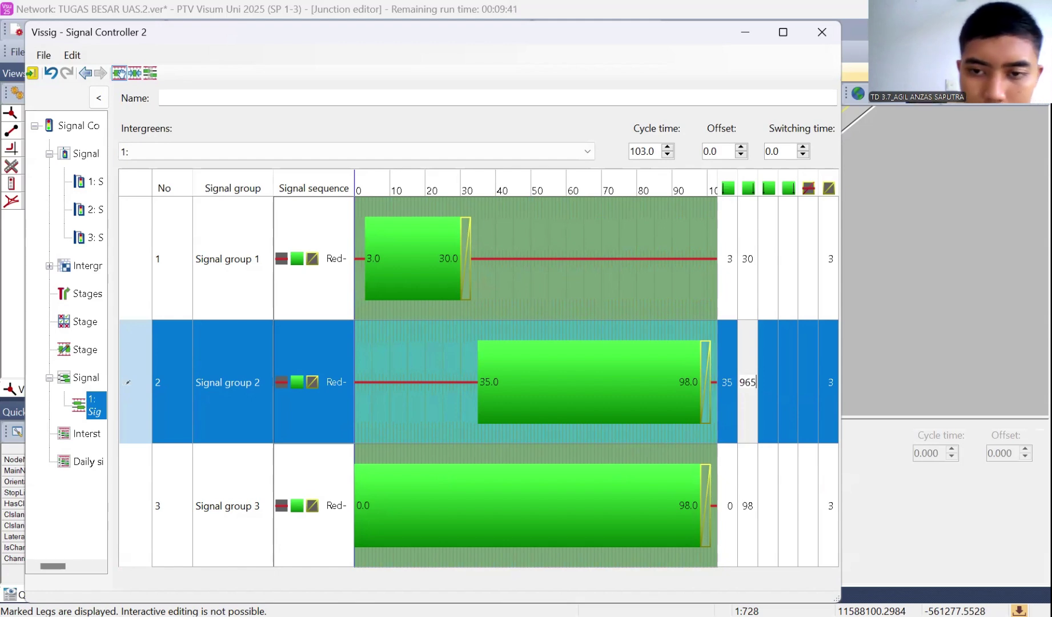
{"action": "type", "text": "65"}
{"action": "key", "text": "BackSpace"}
{"action": "key", "text": "BackSpace"}
{"action": "key", "text": "BackSpace"}
{"action": "type", "text": "6"}
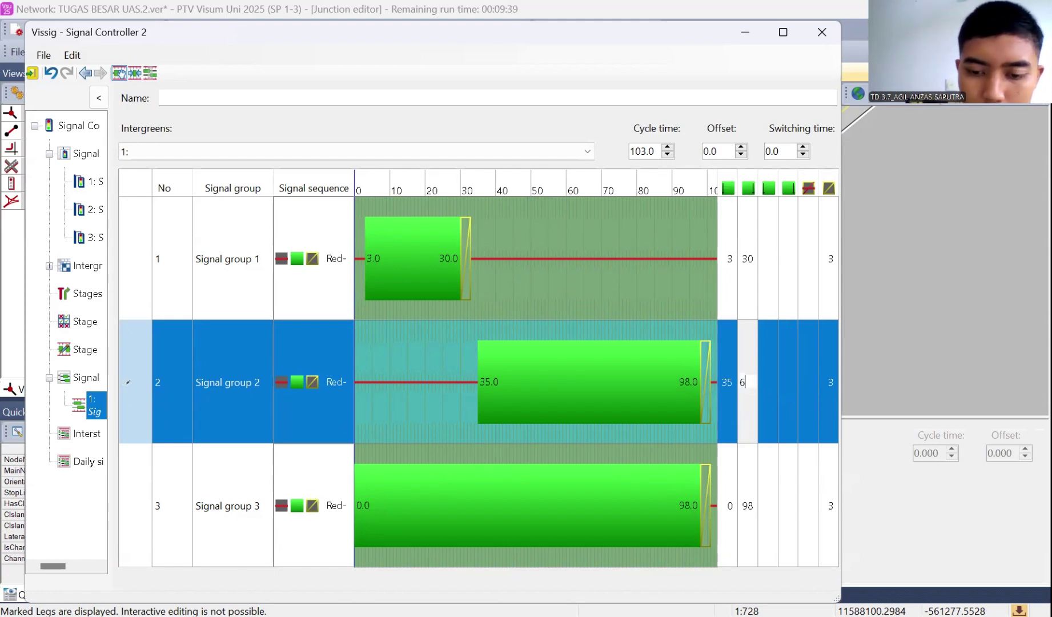
{"action": "type", "text": "5"}
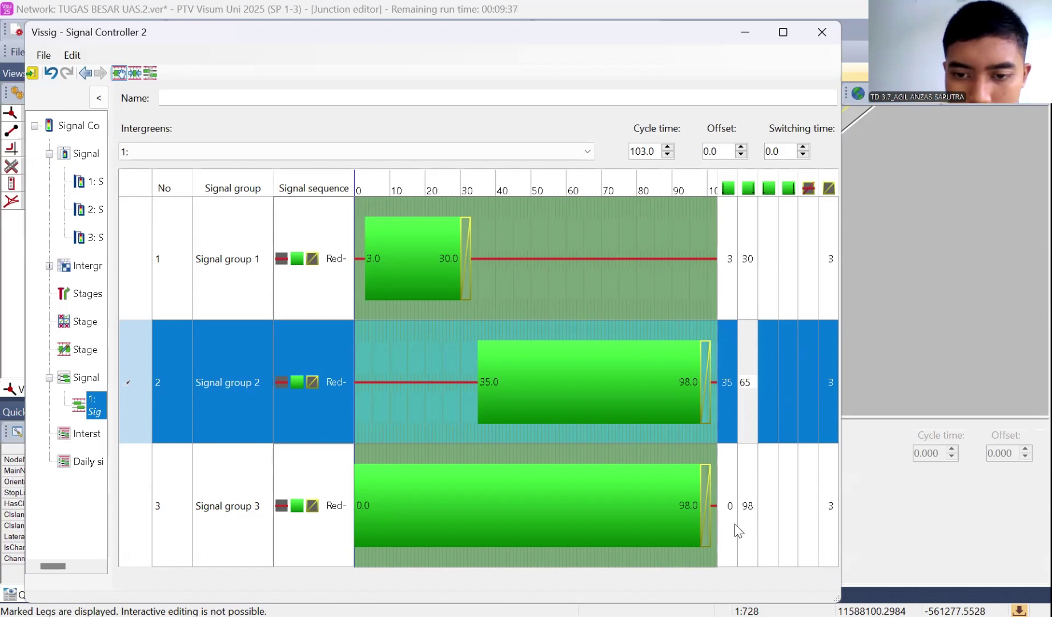
Set Signal group 3's green time to run from 70 to 101 and return to the signal controller settings
{"action": "left_click", "coordinate": [731, 512]}
{"action": "left_click", "coordinate": [731, 511]}
{"action": "key", "text": "BackSpace"}
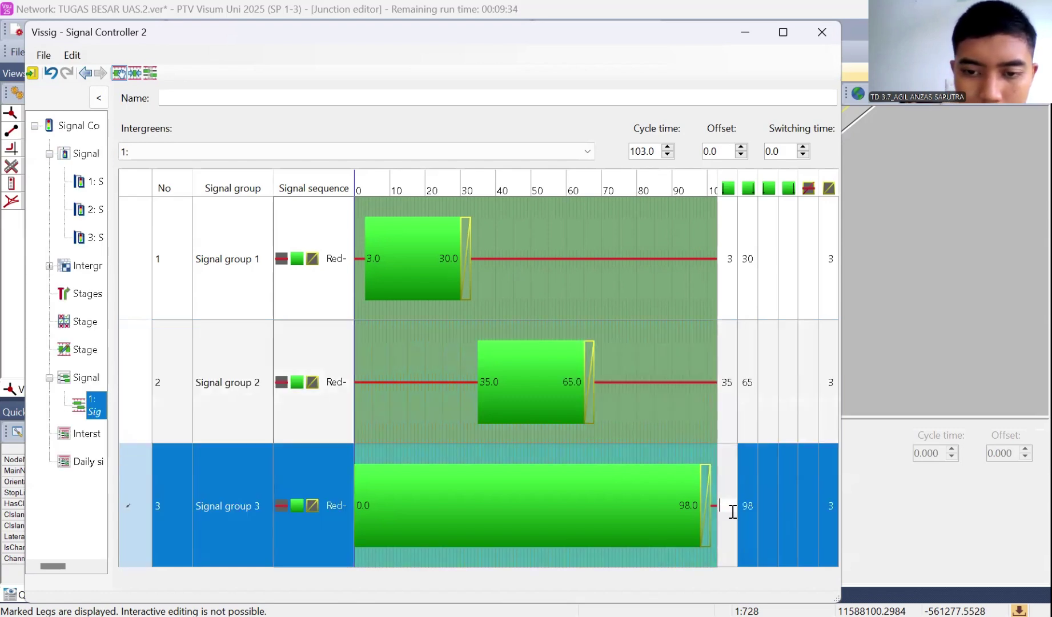
{"action": "type", "text": "70"}
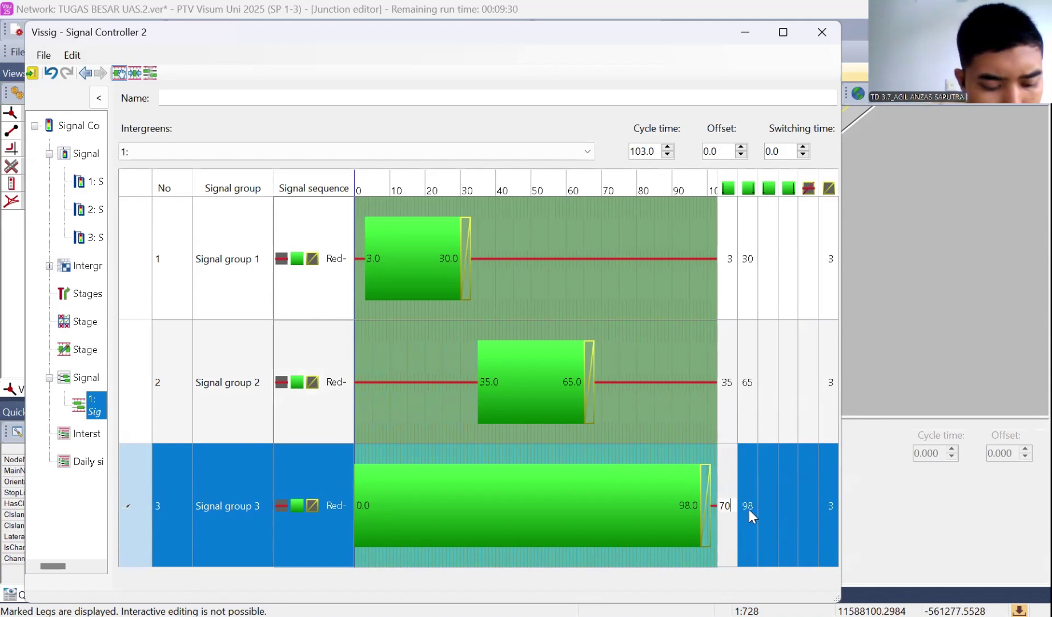
{"action": "key", "text": "Return"}
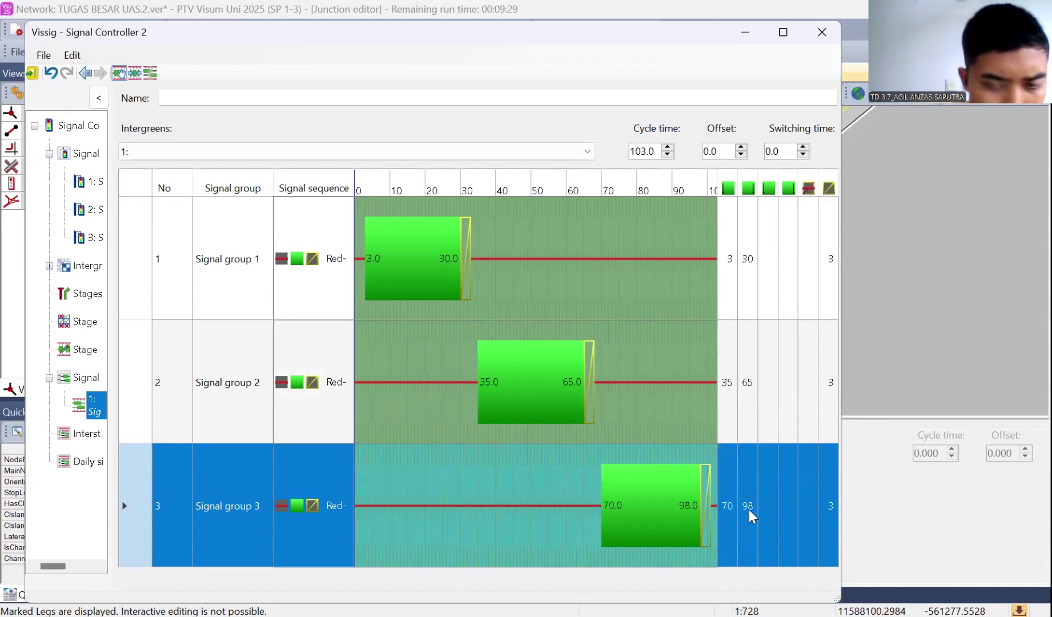
{"action": "left_click", "coordinate": [749, 510]}
{"action": "key", "text": "BackSpace"}
{"action": "key", "text": "BackSpace"}
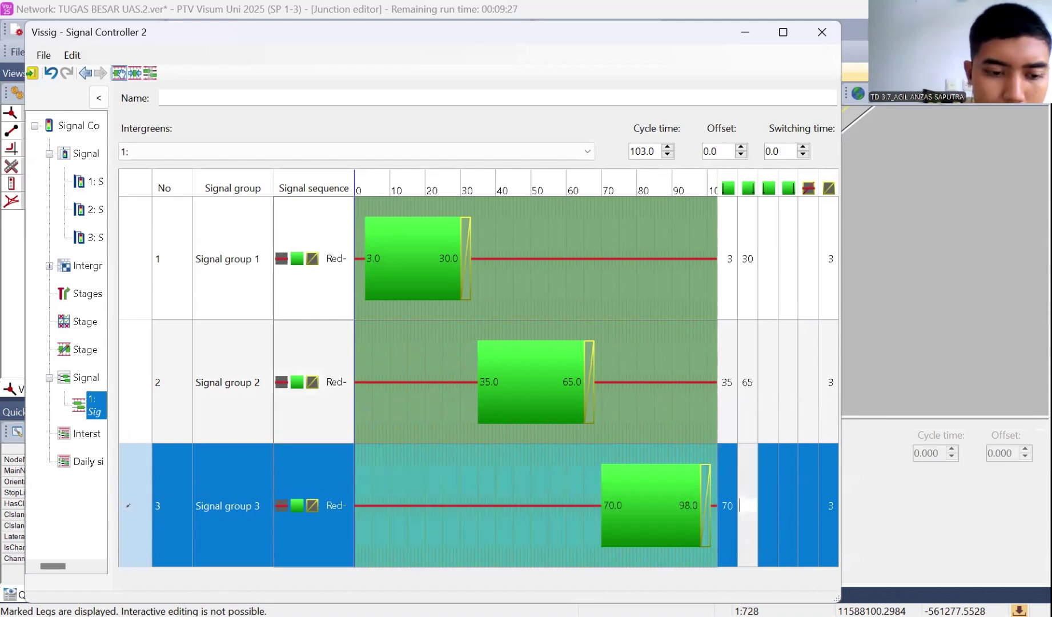
{"action": "type", "text": "101"}
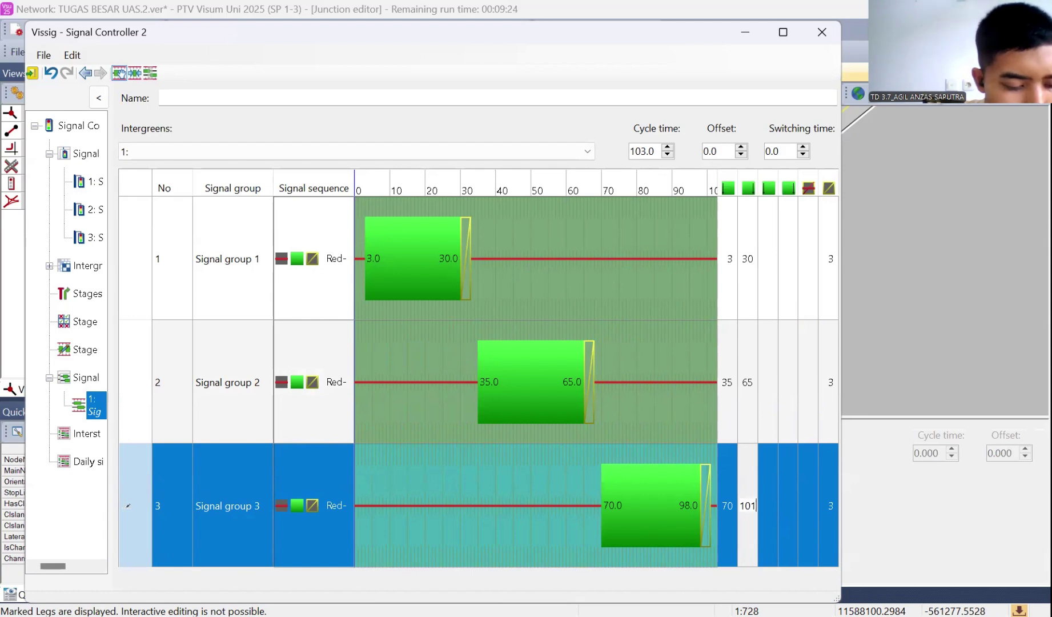
{"action": "left_click", "coordinate": [35, 72]}
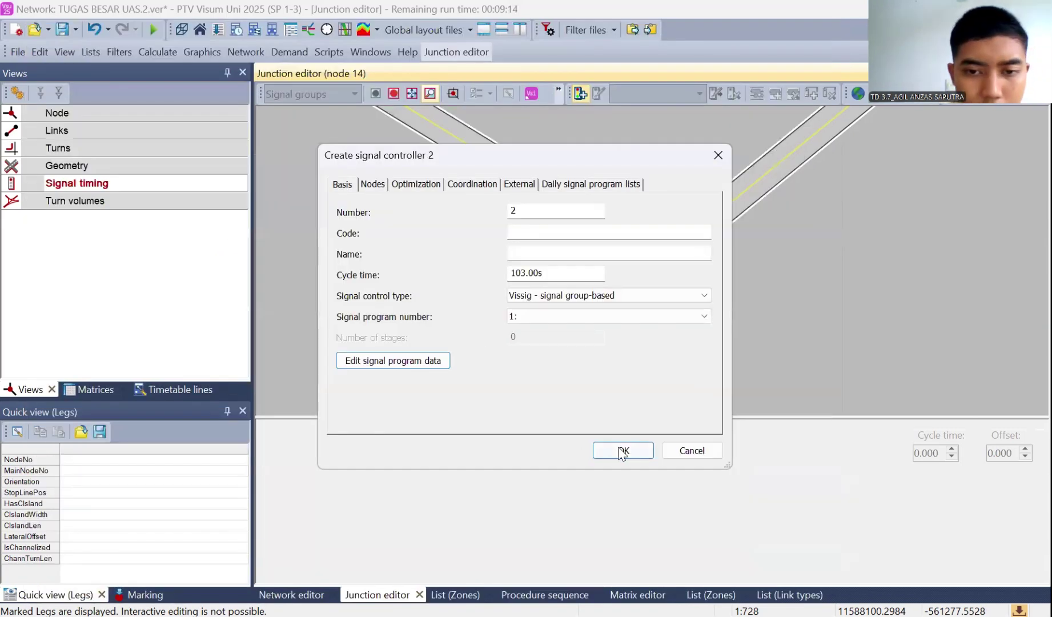
Name signal controller 2 "SIMP 7" with the code "APILL 2" and create it
{"action": "left_click", "coordinate": [529, 229]}
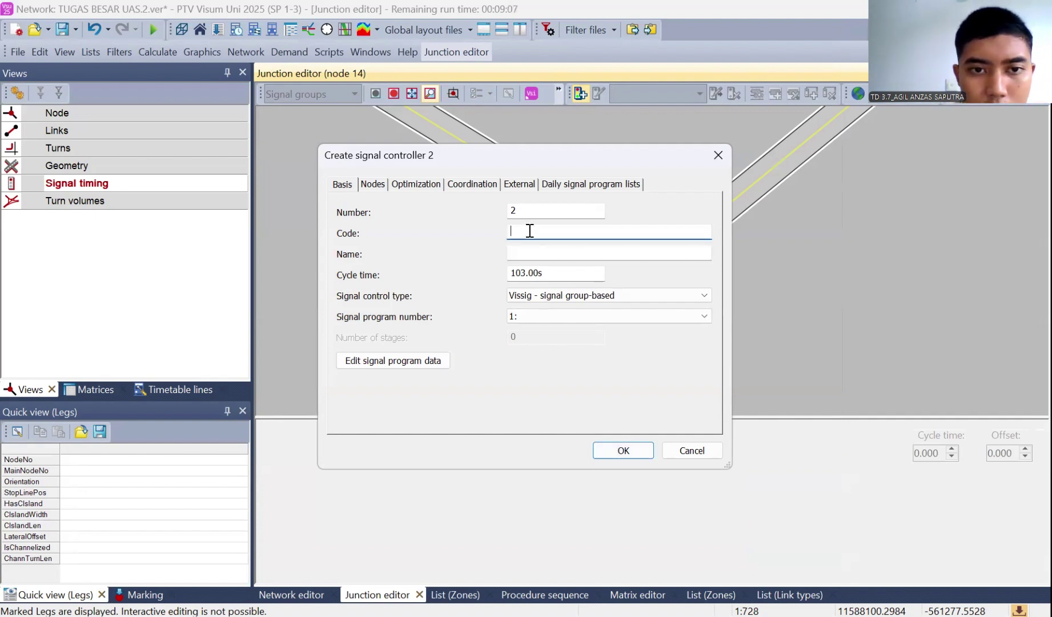
{"action": "left_click", "coordinate": [540, 252]}
{"action": "type", "text": "SIMP"}
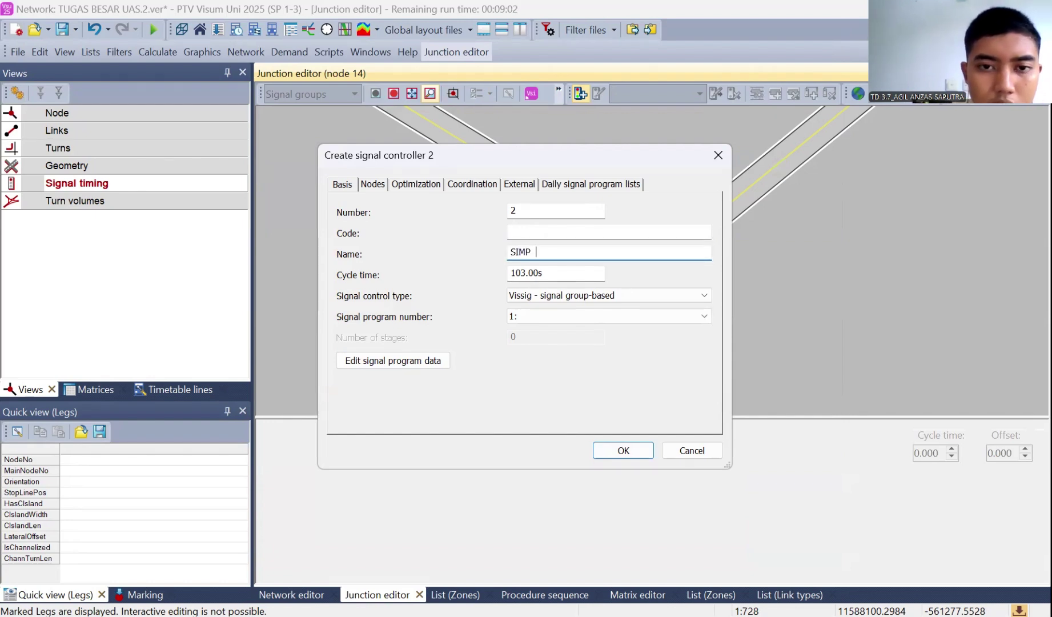
{"action": "type", "text": " 7"}
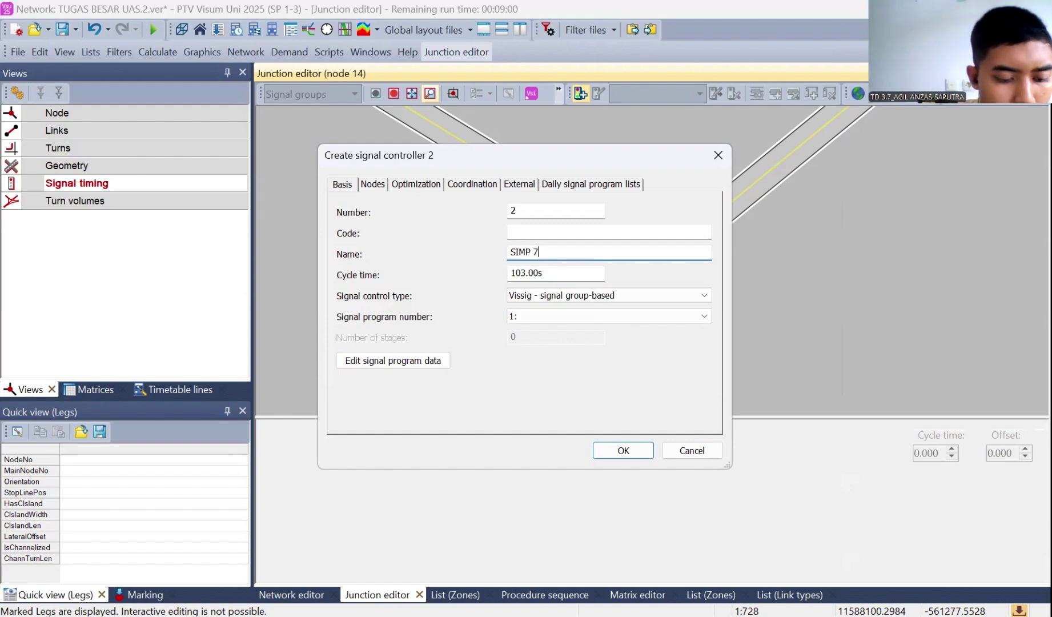
{"action": "left_click", "coordinate": [528, 233]}
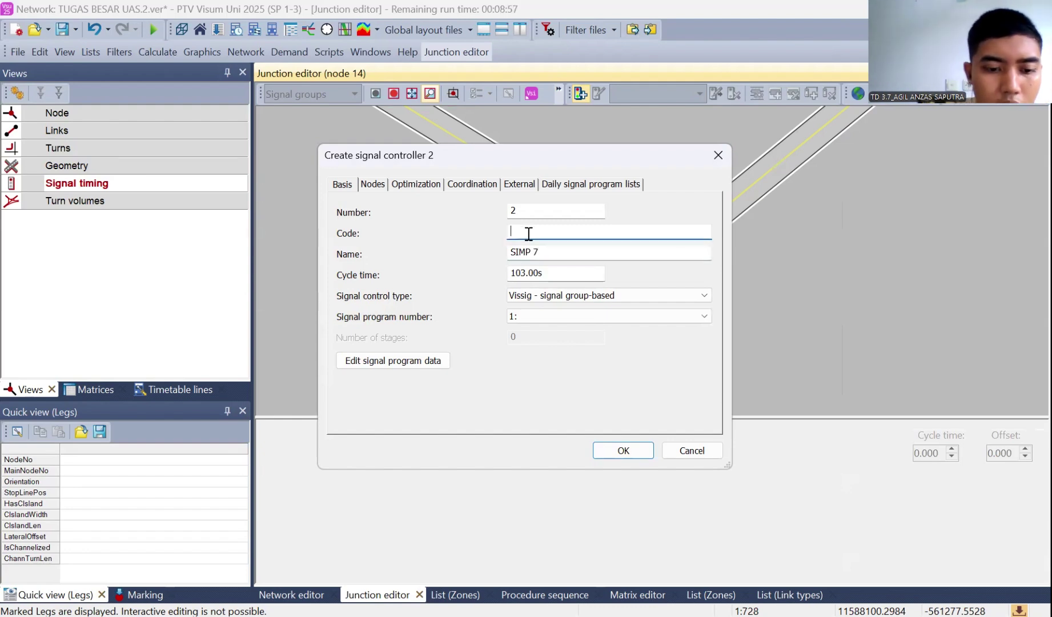
{"action": "type", "text": "A"}
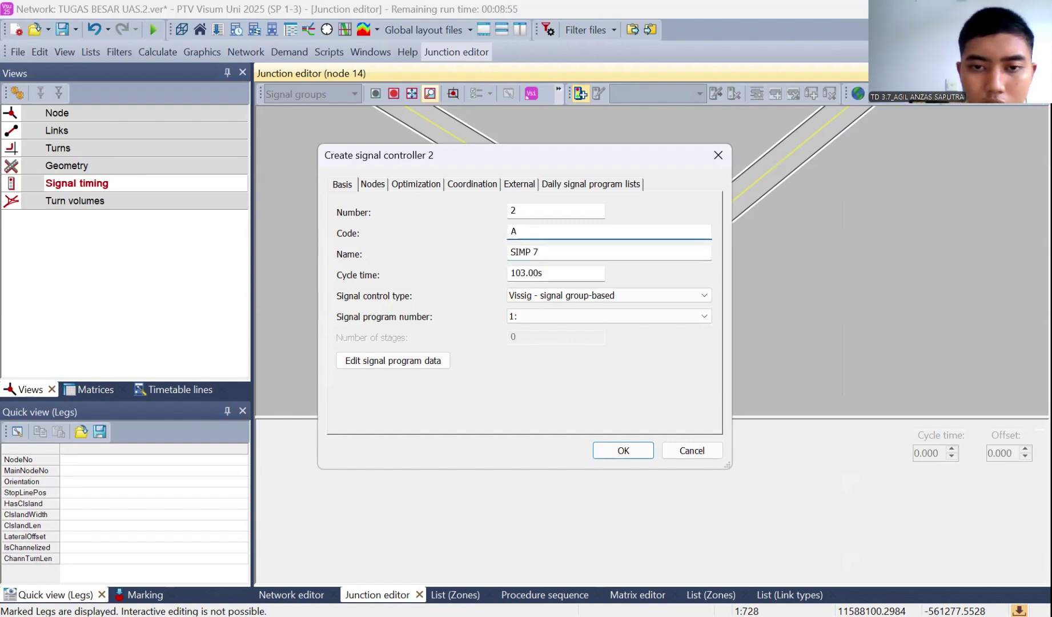
{"action": "type", "text": "PILL 2"}
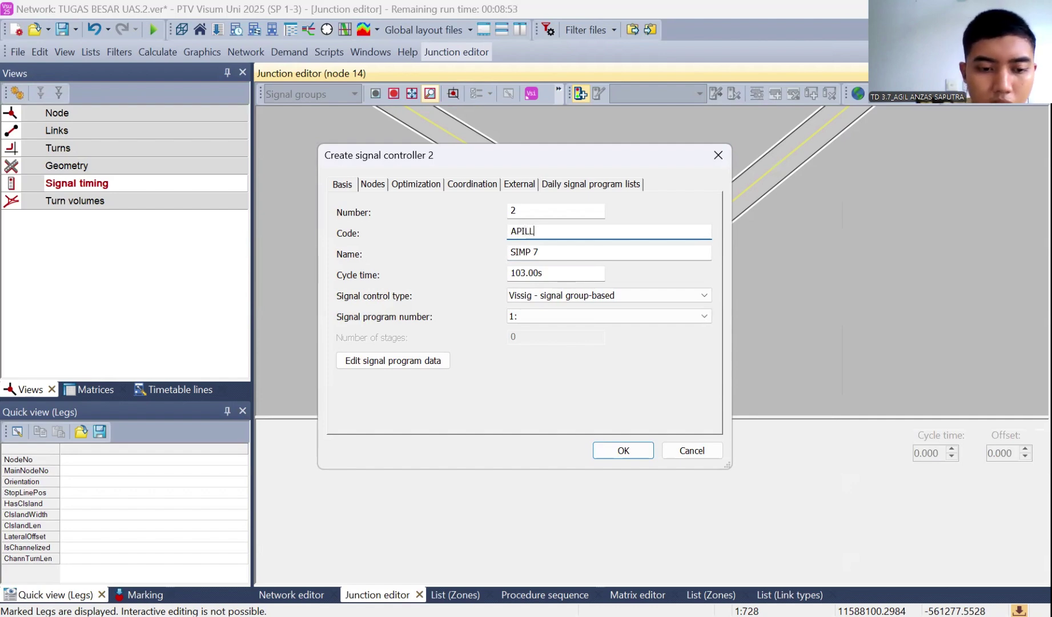
{"action": "left_click", "coordinate": [622, 451]}
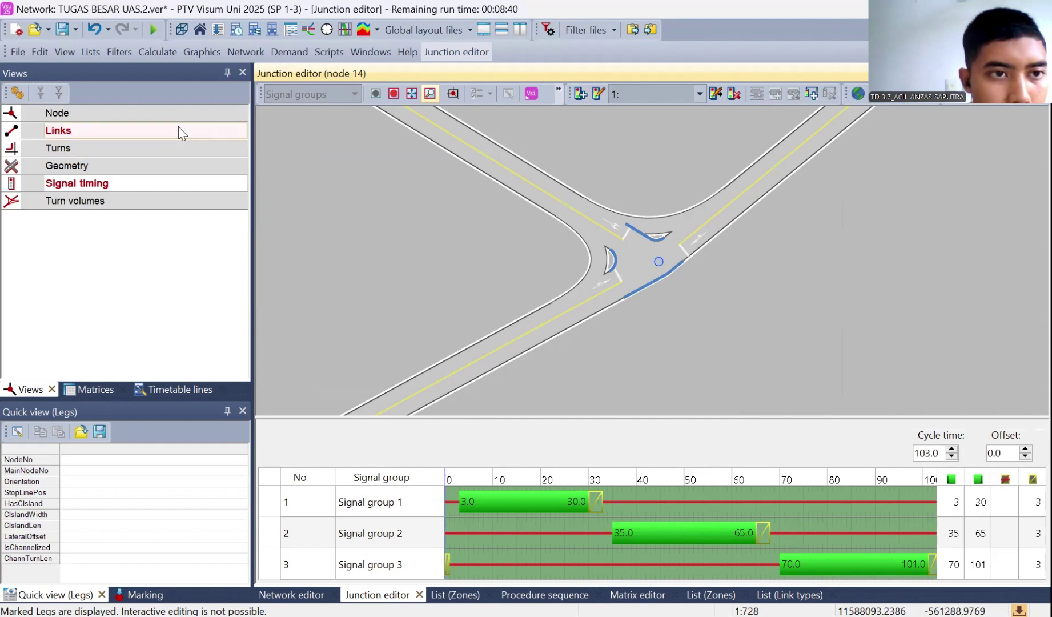
In the geometry view of node 14, assign Signal group 1 to the NE leg
{"action": "left_click", "coordinate": [168, 161]}
{"action": "left_click", "coordinate": [372, 399]}
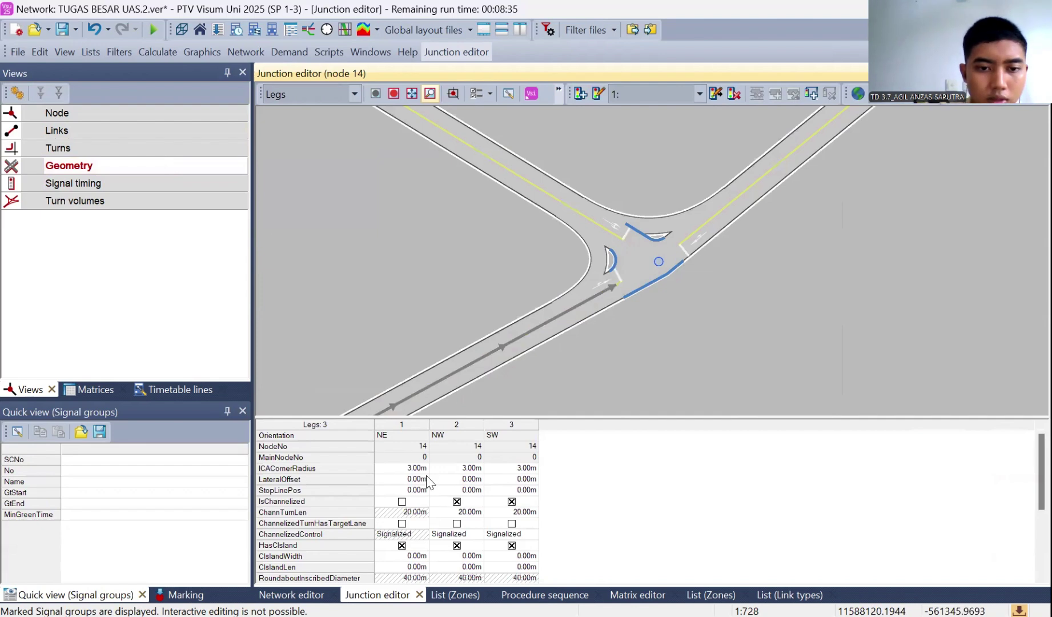
{"action": "scroll", "coordinate": [431, 477], "scroll_direction": "down", "scroll_amount": 1}
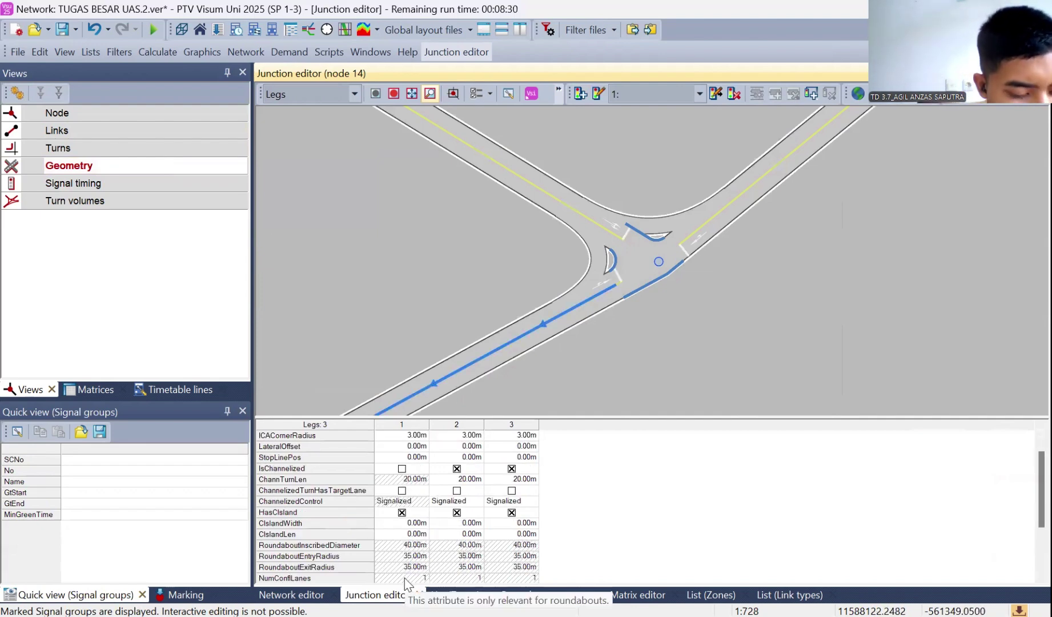
{"action": "scroll", "coordinate": [406, 514], "scroll_direction": "up", "scroll_amount": 1}
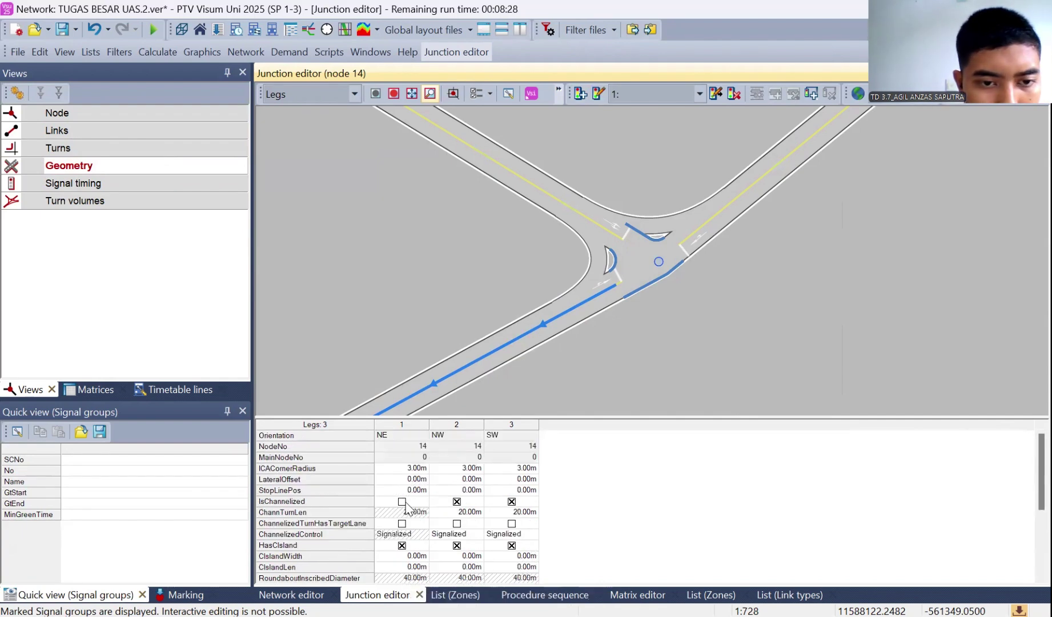
{"action": "scroll", "coordinate": [407, 507], "scroll_direction": "down", "scroll_amount": 2}
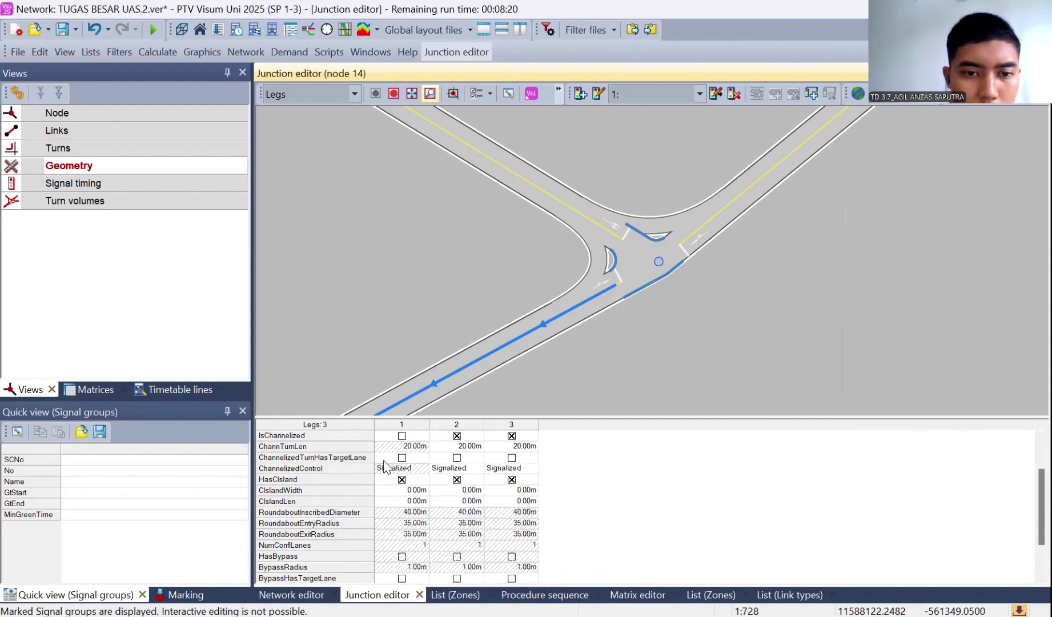
{"action": "scroll", "coordinate": [389, 467], "scroll_direction": "down", "scroll_amount": 2}
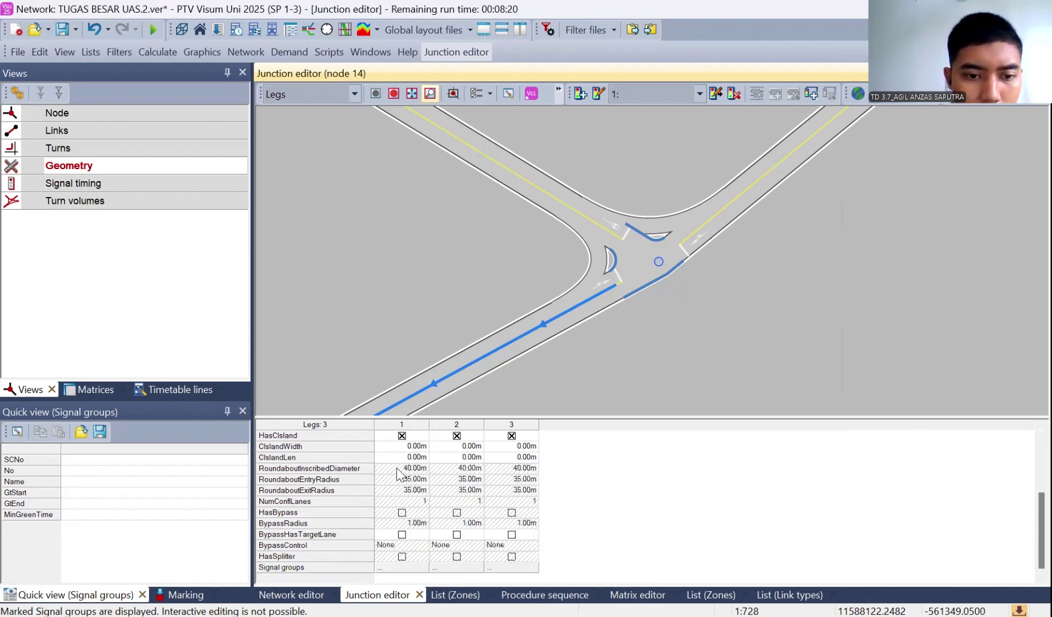
{"action": "left_click", "coordinate": [415, 570]}
{"action": "left_click", "coordinate": [418, 247]}
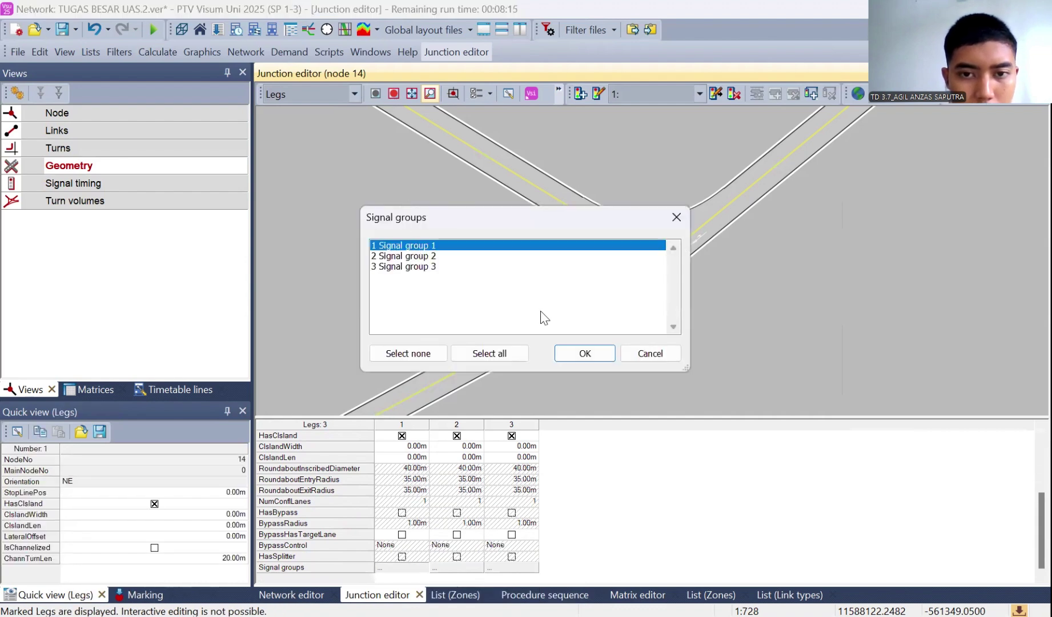
{"action": "left_click", "coordinate": [576, 354]}
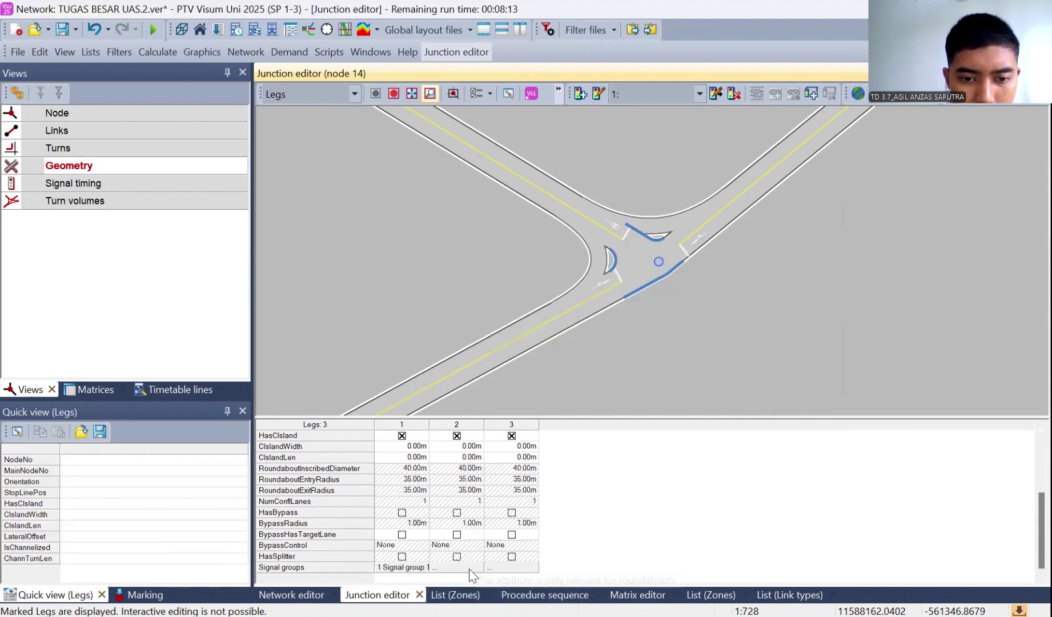
Assign Signal group 2 to the NW leg and Signal group 3 to the SW leg of node 14
{"action": "left_click", "coordinate": [468, 569]}
{"action": "left_click", "coordinate": [440, 256]}
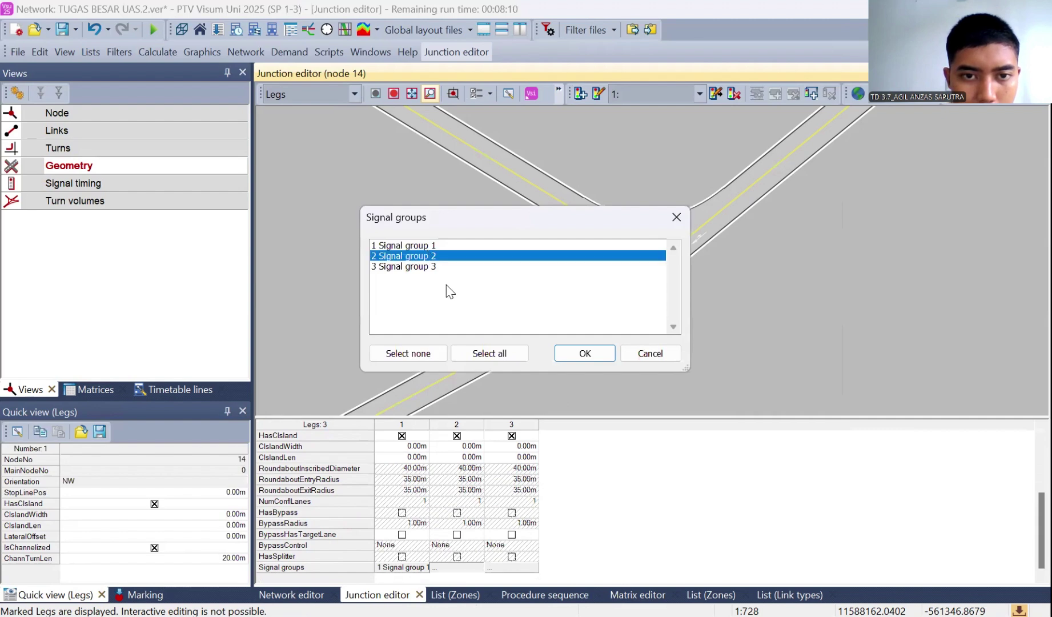
{"action": "left_click", "coordinate": [582, 354]}
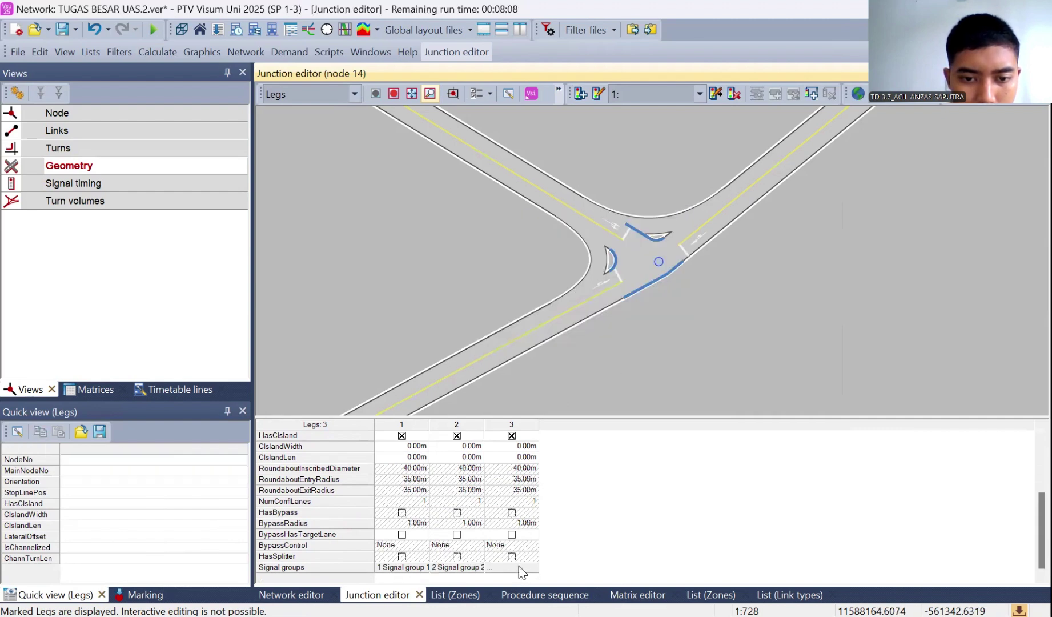
{"action": "left_click", "coordinate": [521, 569]}
{"action": "left_click", "coordinate": [452, 267]}
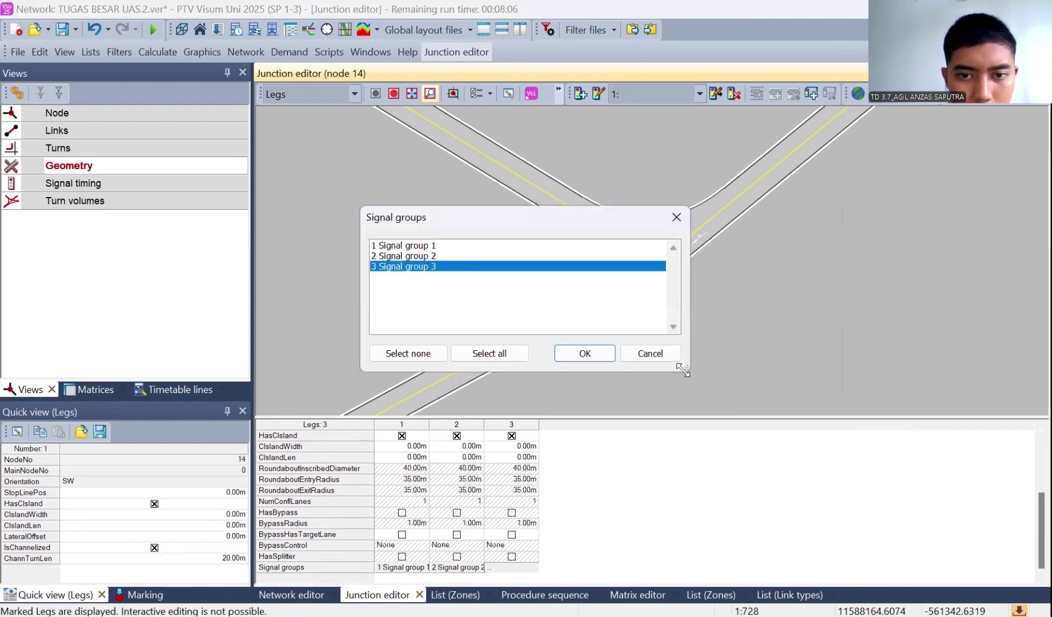
{"action": "left_click", "coordinate": [596, 356]}
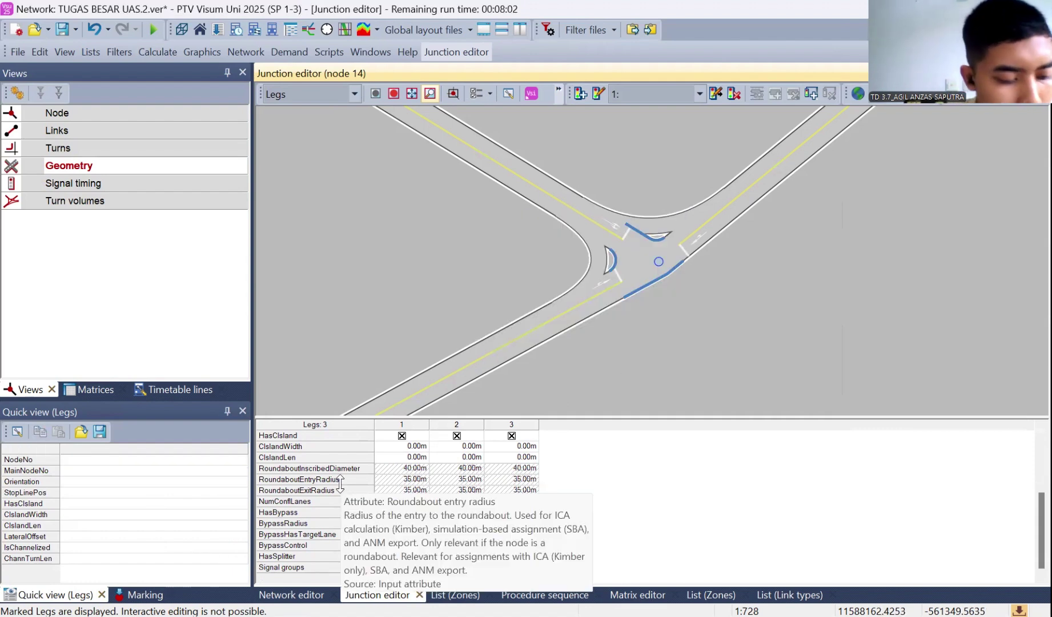
Show node 14's turn volumes and open node 8 from the network in the junction editor
{"action": "left_click", "coordinate": [90, 203]}
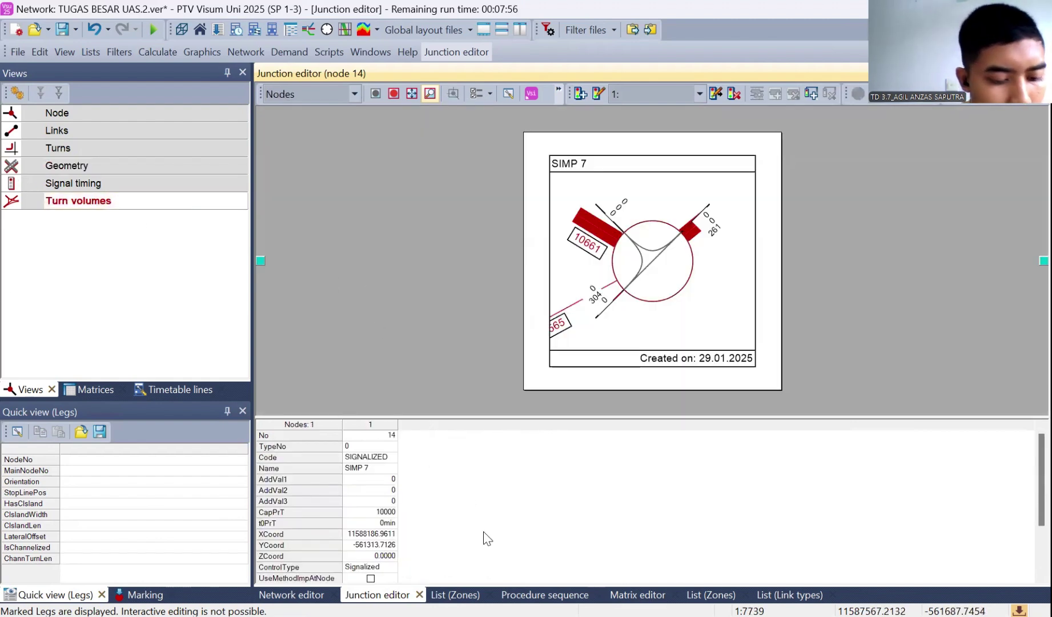
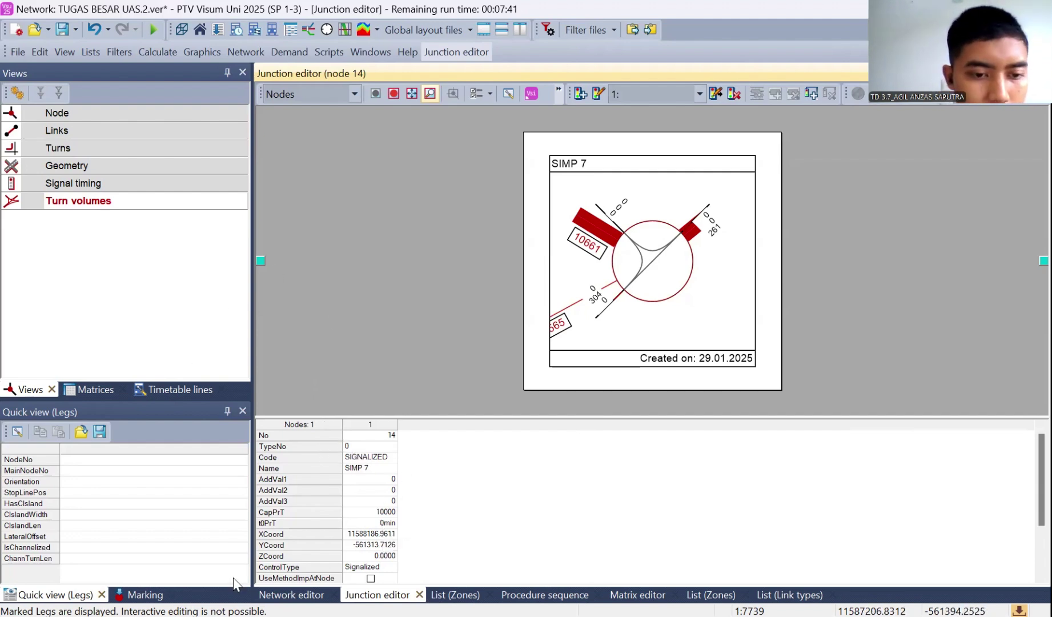
{"action": "left_click", "coordinate": [278, 594]}
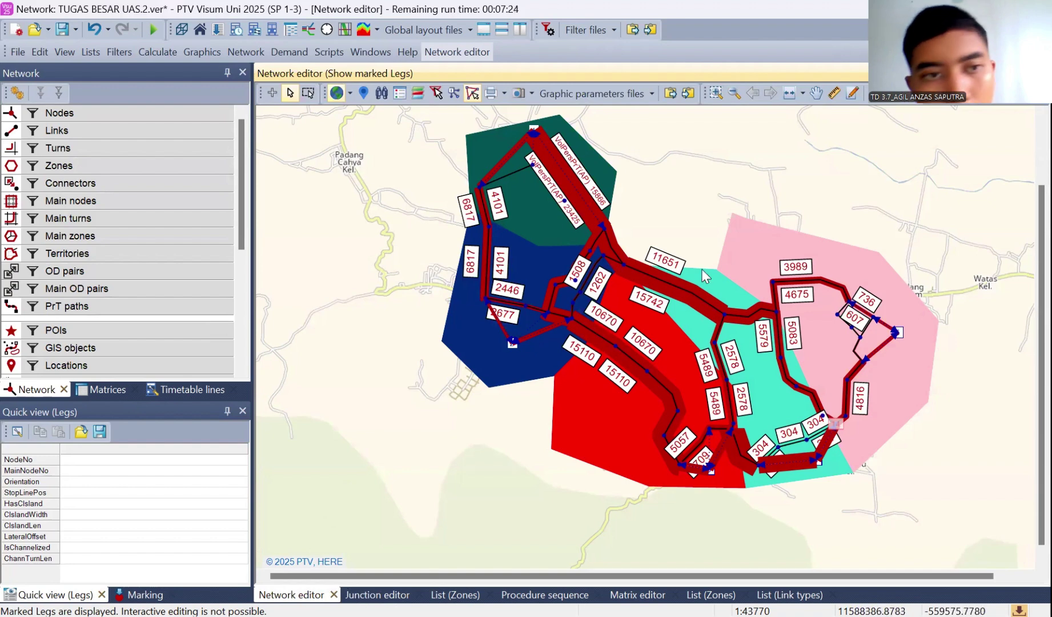
{"action": "left_click", "coordinate": [164, 112]}
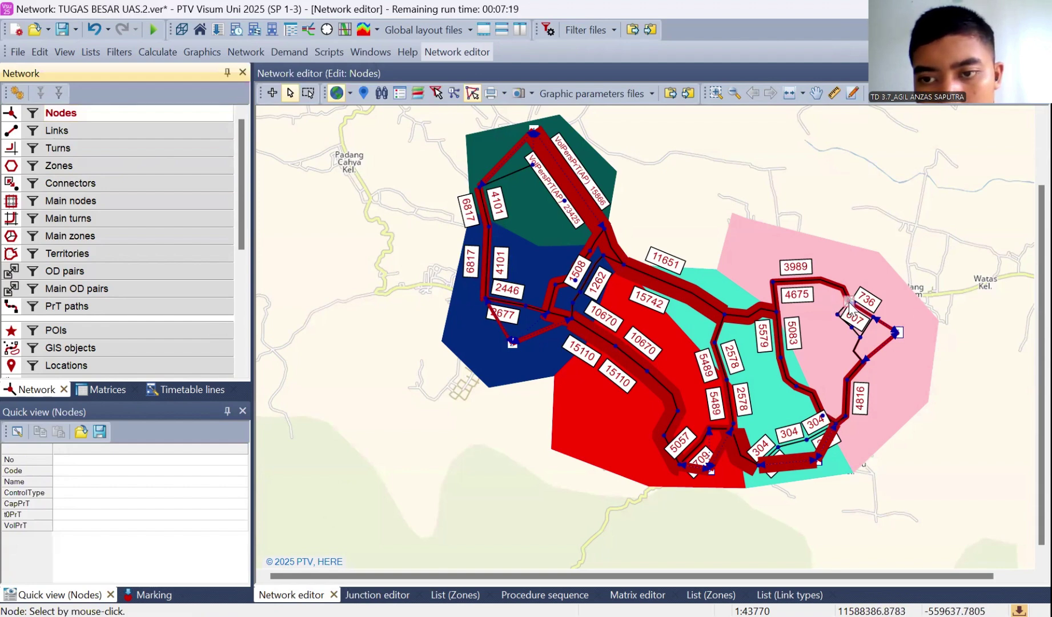
{"action": "left_click", "coordinate": [849, 301]}
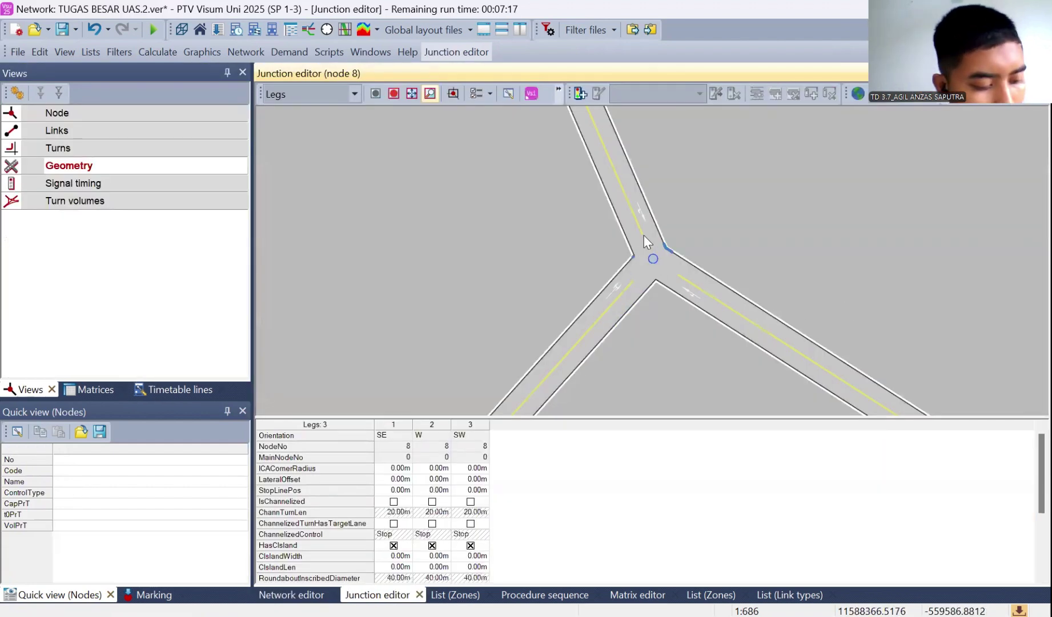
{"action": "left_click", "coordinate": [539, 414]}
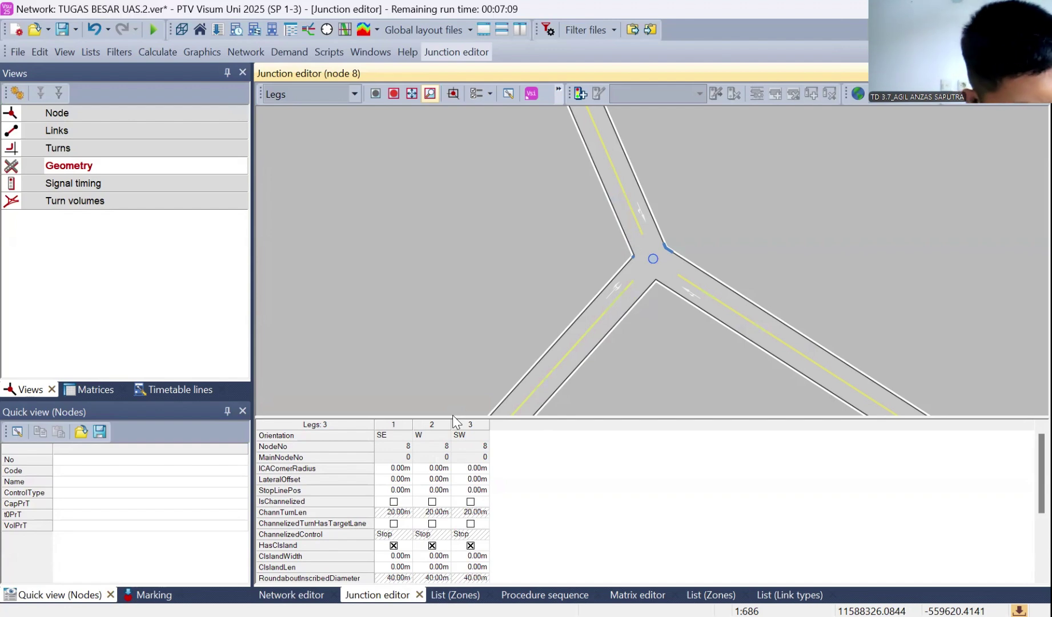
In the node attributes of node 8, enter the name "SIMP 8"
{"action": "left_click", "coordinate": [135, 108]}
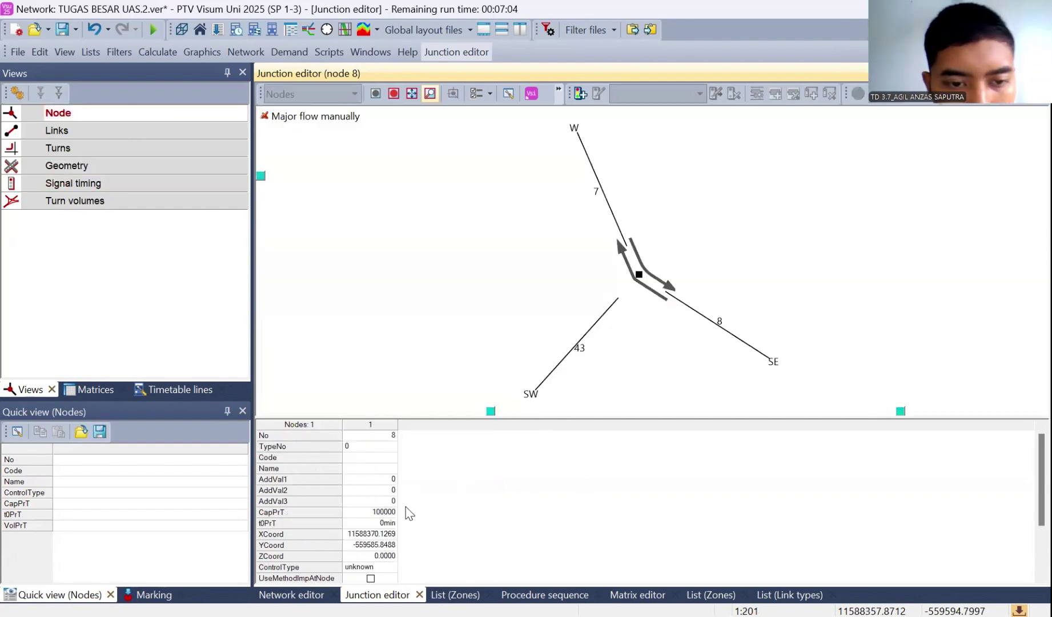
{"action": "left_click", "coordinate": [381, 458]}
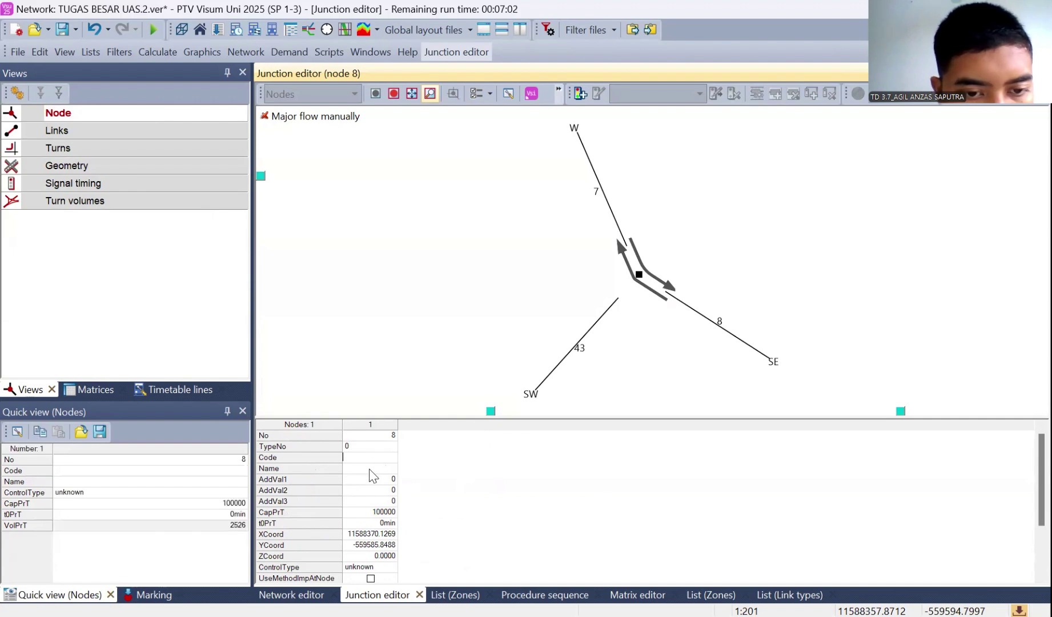
{"action": "left_click", "coordinate": [370, 469]}
{"action": "type", "text": "SIMP 8"}
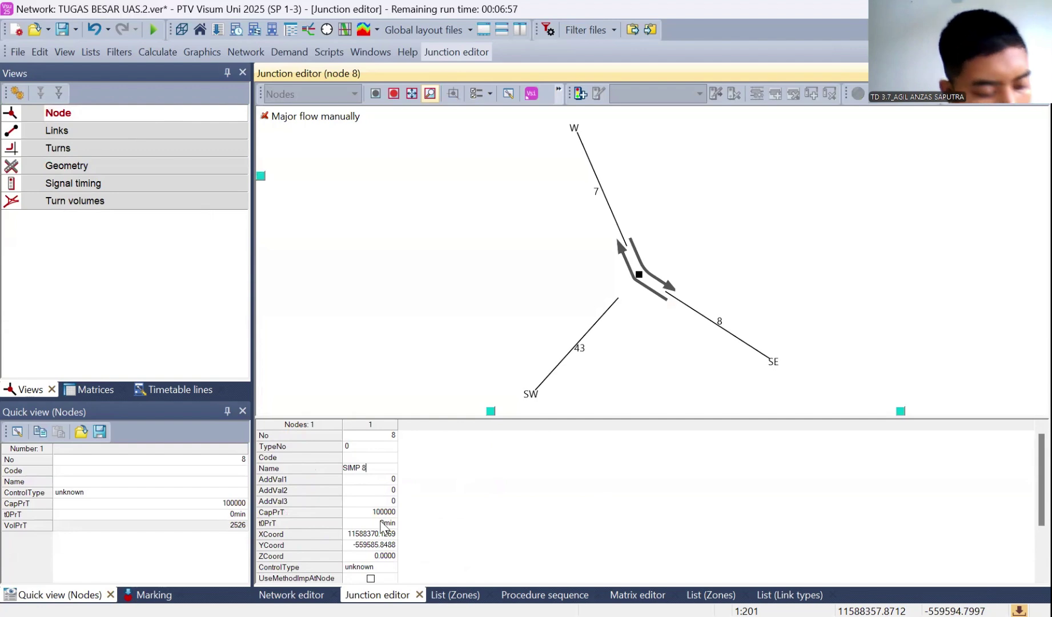
Set node 8's control type to Uncontrolled and its code to "UNCONTROLLED"
{"action": "left_click", "coordinate": [395, 569]}
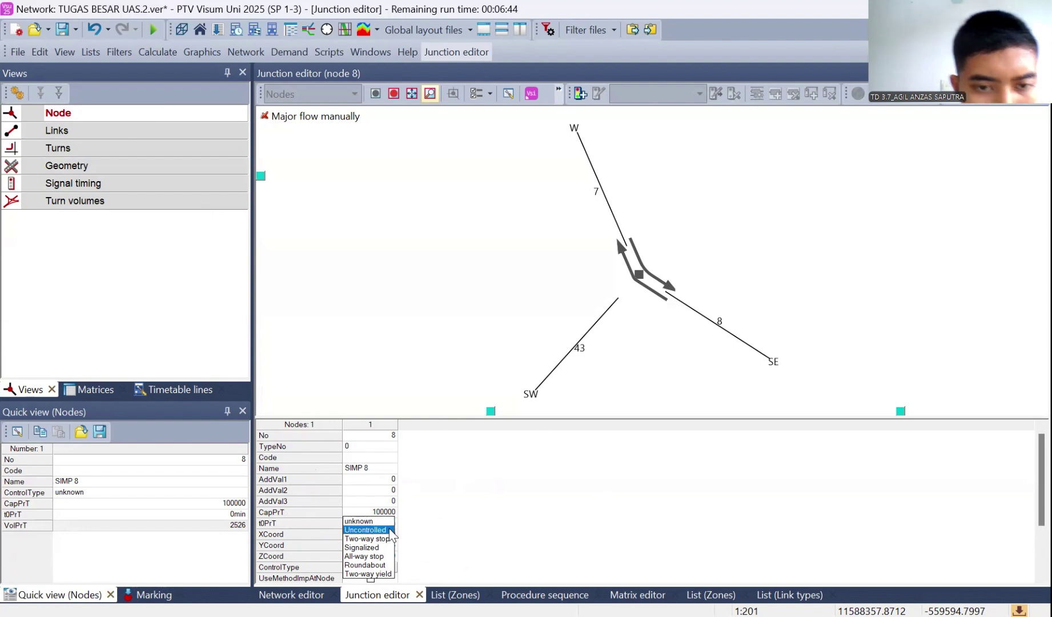
{"action": "left_click", "coordinate": [390, 530]}
{"action": "left_click", "coordinate": [372, 449]}
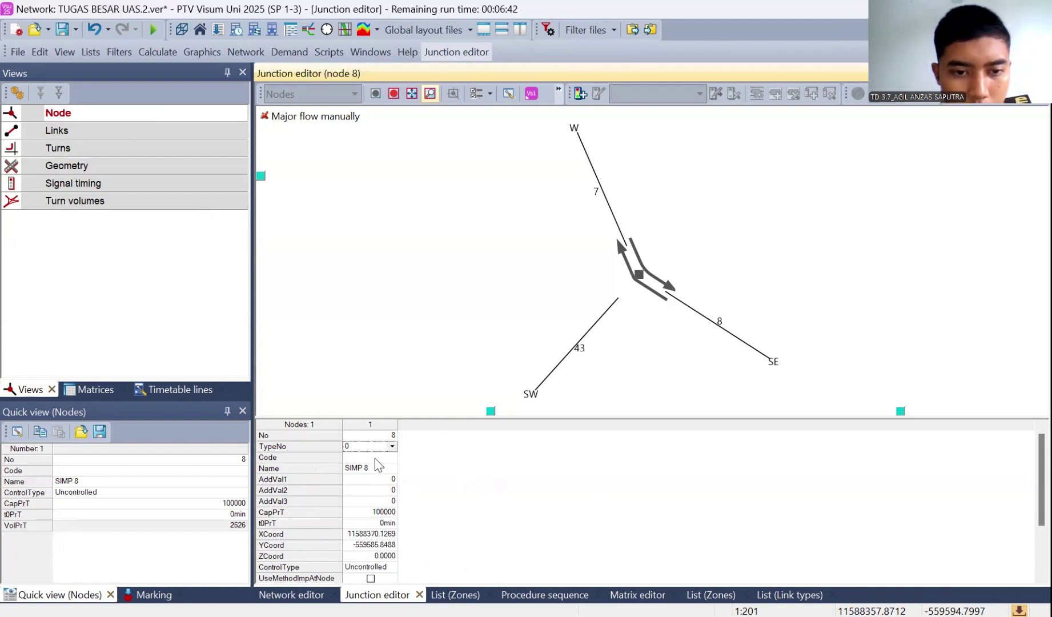
{"action": "type", "text": "UNC"}
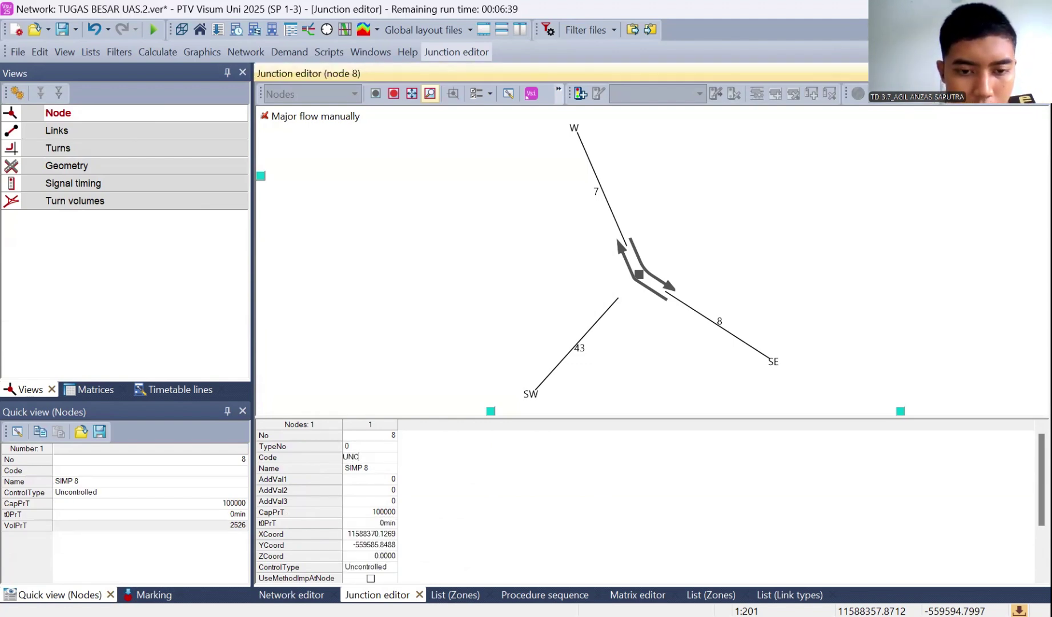
{"action": "type", "text": "ONTR"}
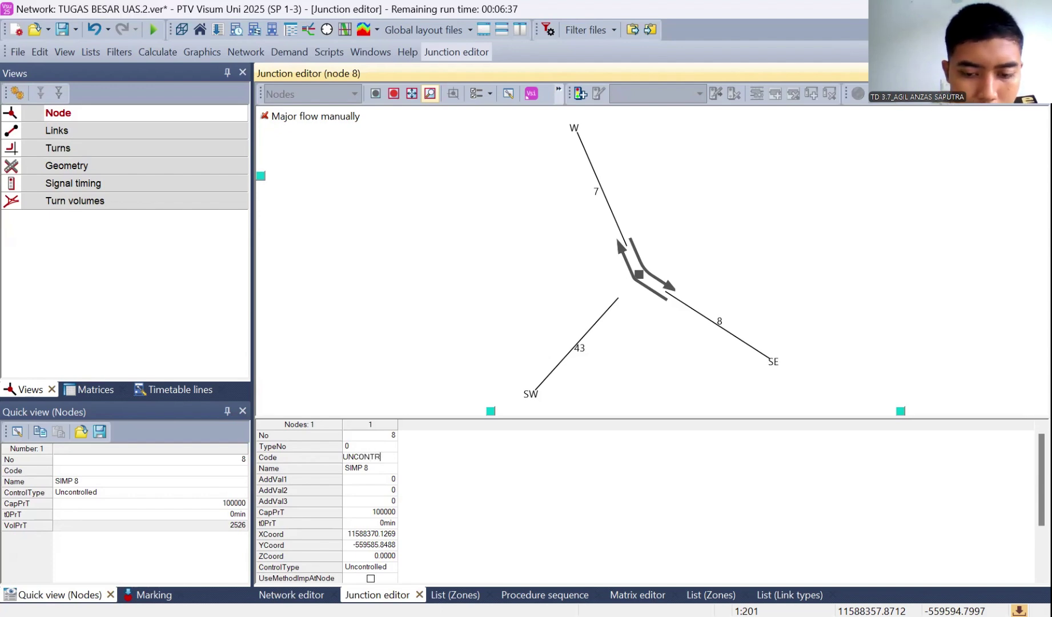
{"action": "type", "text": "OLLED"}
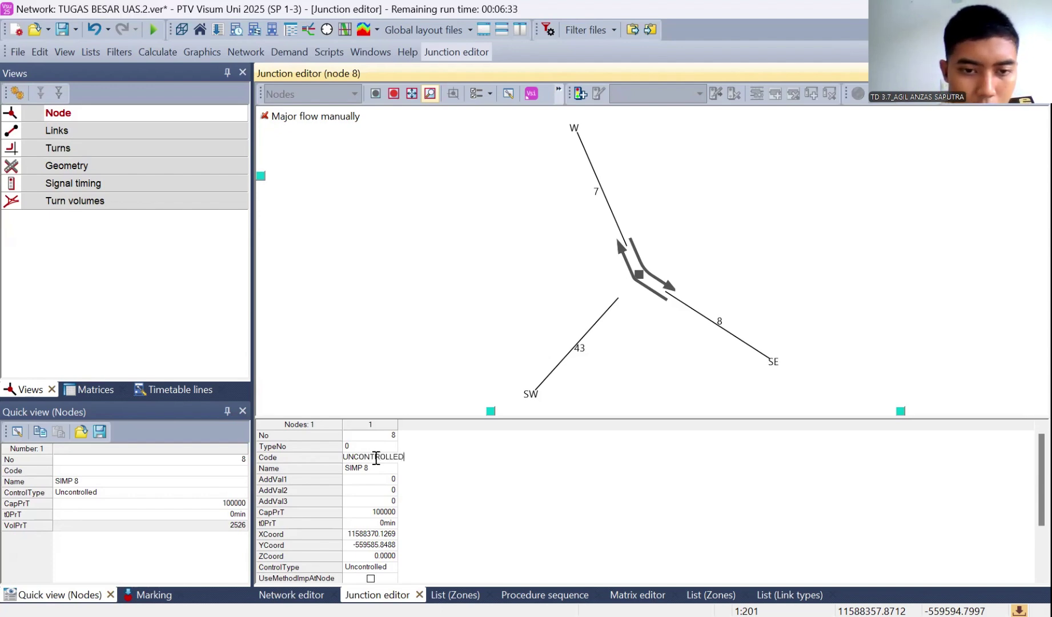
{"action": "left_click", "coordinate": [420, 468]}
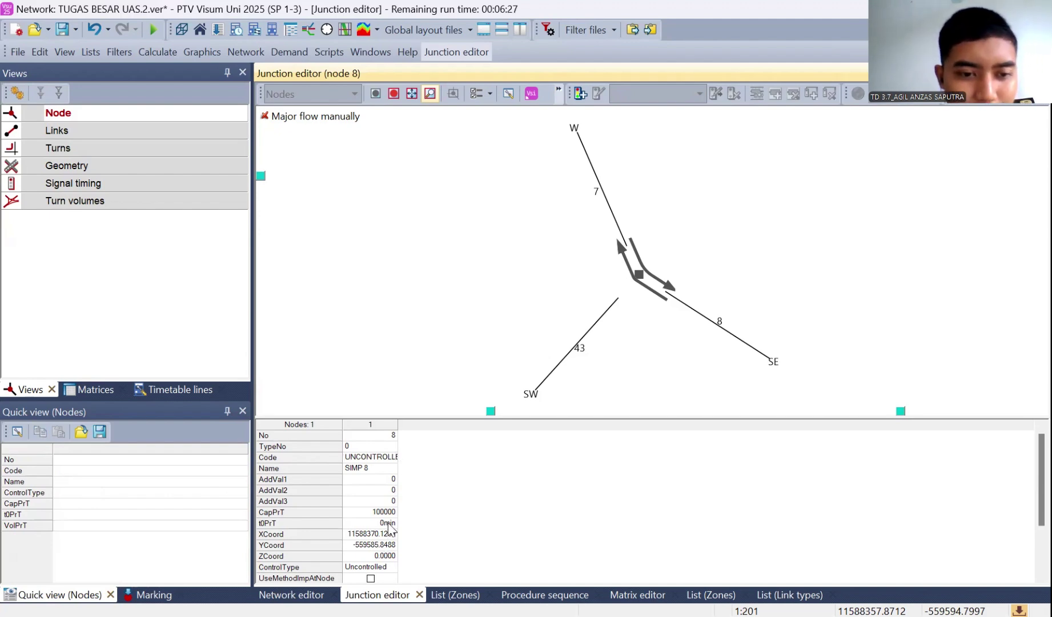
Set the PrT capacity of node 8 to 1000
{"action": "left_click", "coordinate": [365, 512]}
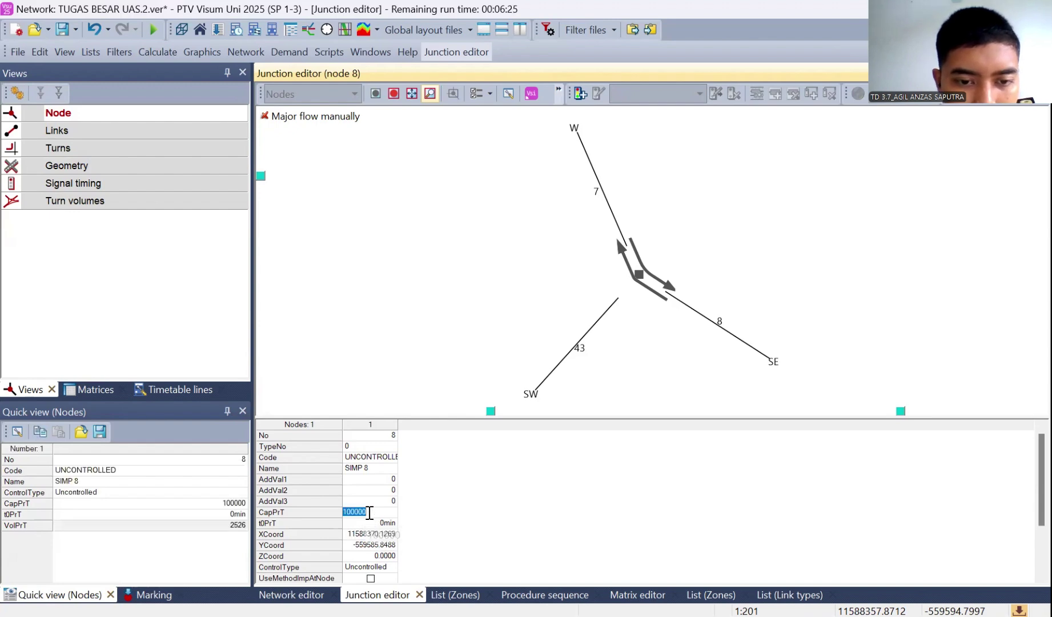
{"action": "type", "text": "10000"}
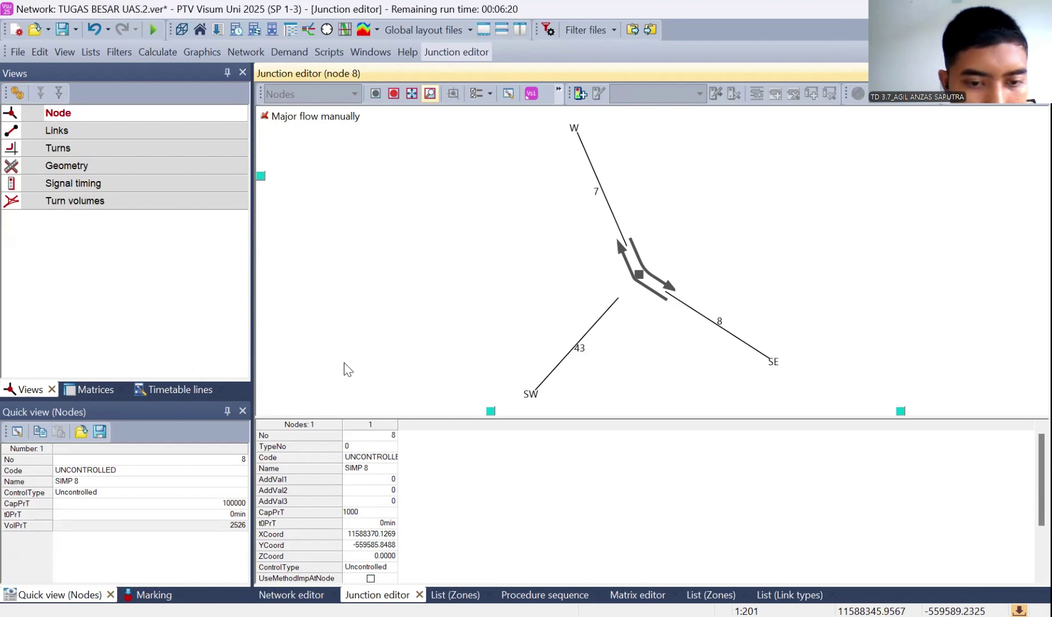
{"action": "left_click", "coordinate": [559, 522]}
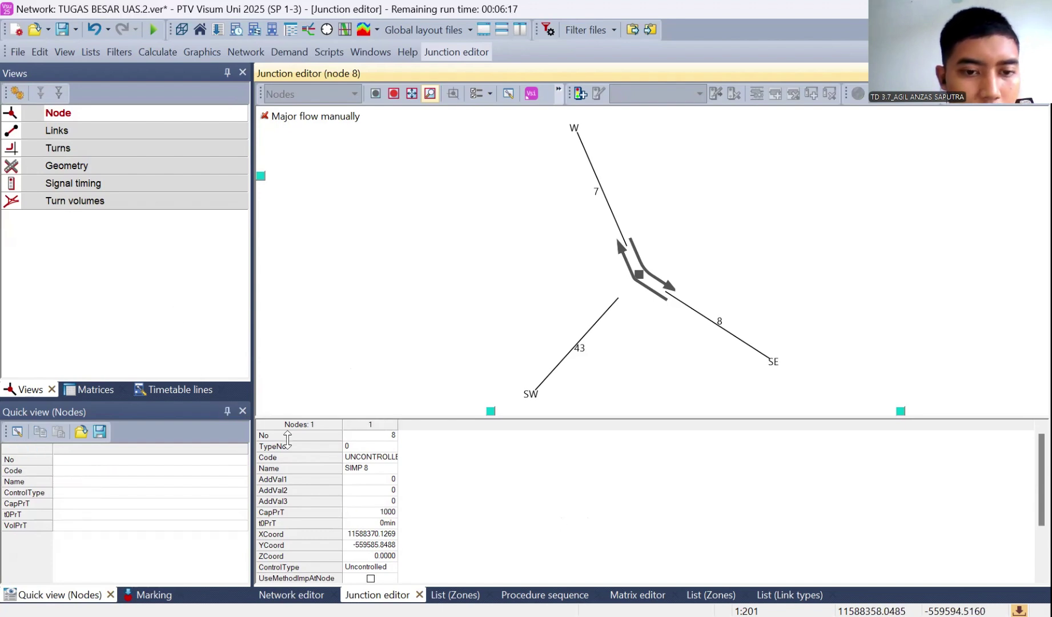
In the links view of node 8, name link 43 from node 8 to node 40 "JL. IMAM 1"
{"action": "left_click", "coordinate": [112, 131]}
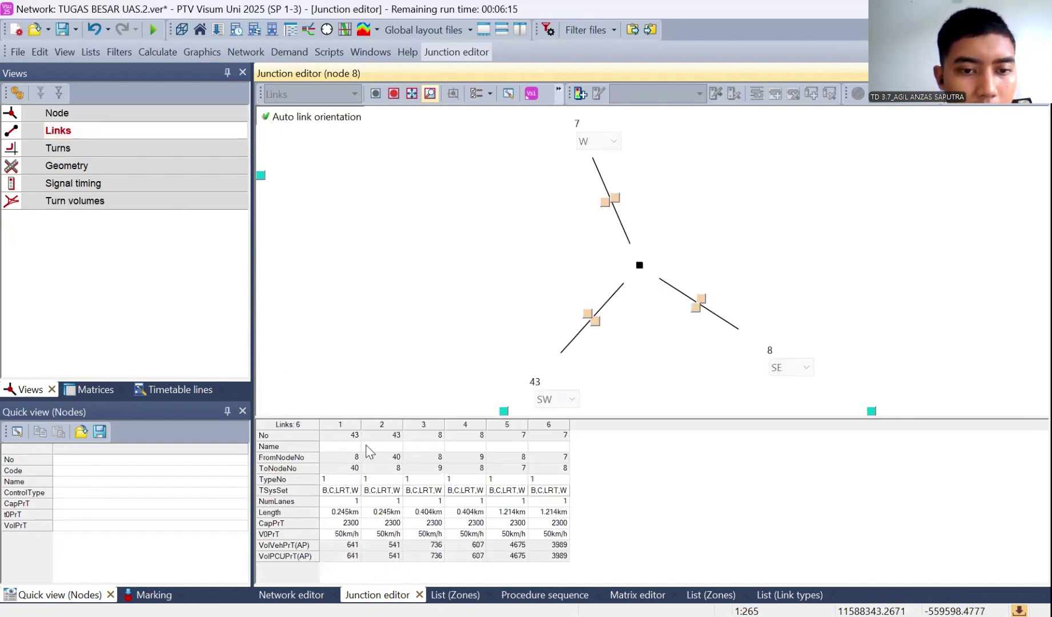
{"action": "left_click", "coordinate": [351, 449]}
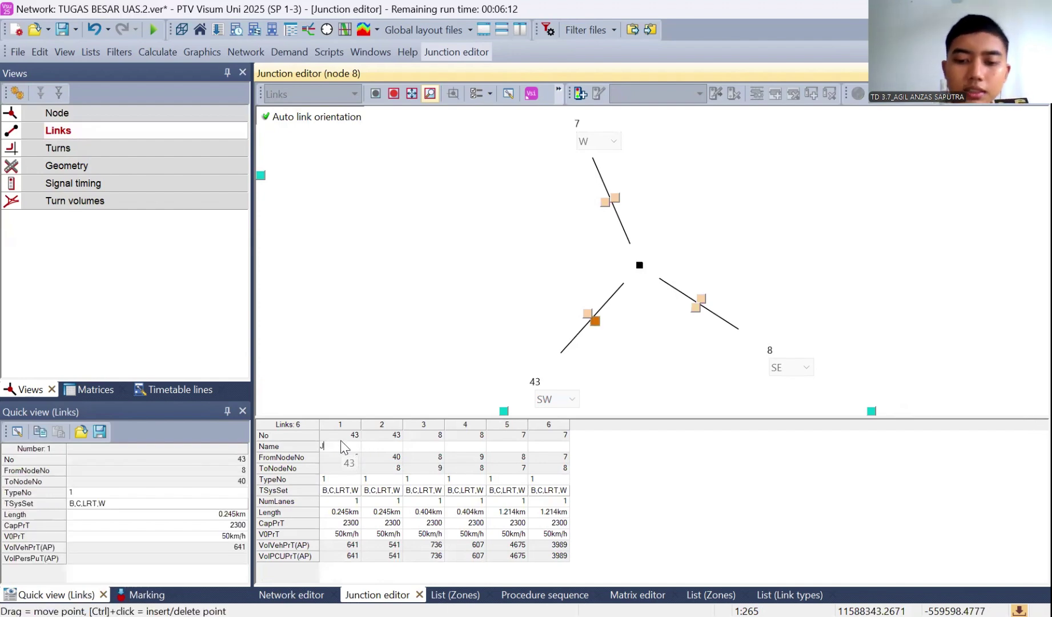
{"action": "type", "text": "JL"}
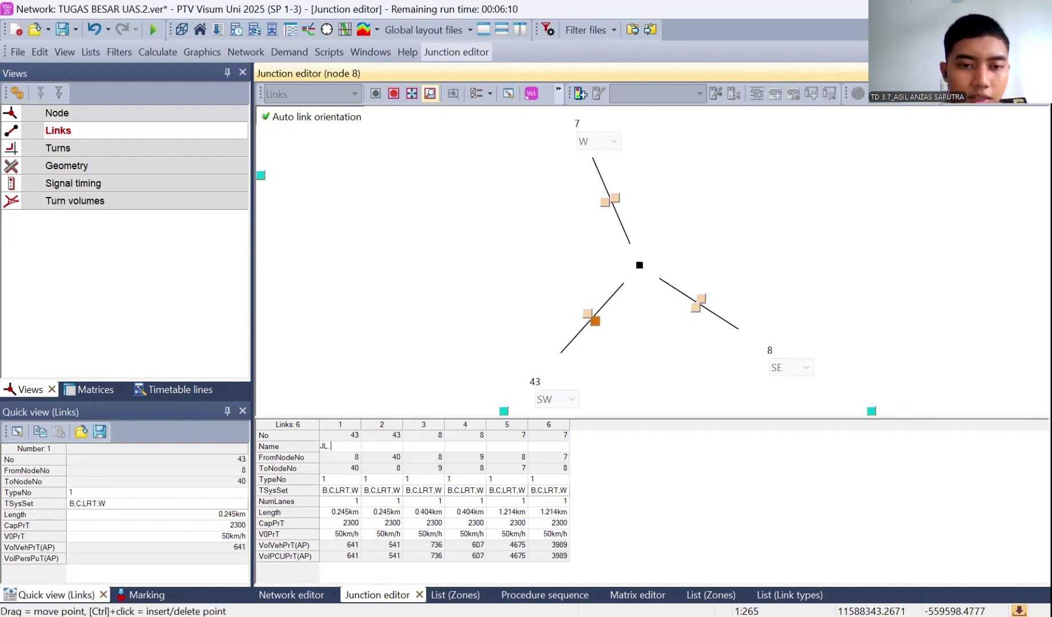
{"action": "type", "text": ". F"}
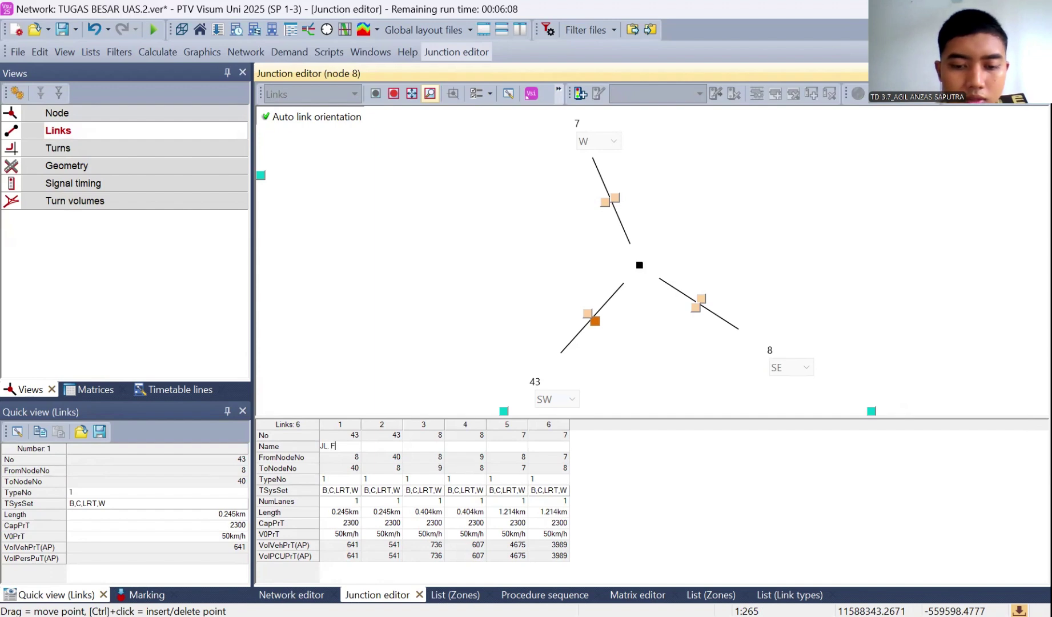
{"action": "key", "text": "BackSpace"}
{"action": "type", "text": "IMAM"}
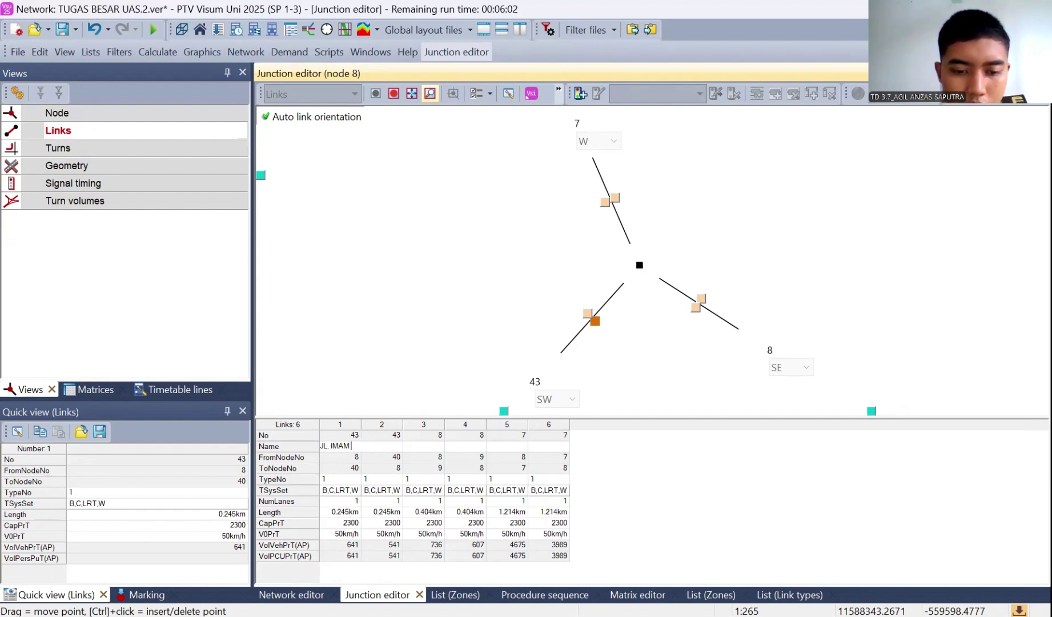
{"action": "type", "text": " 1"}
{"action": "key", "text": "ctrl+a"}
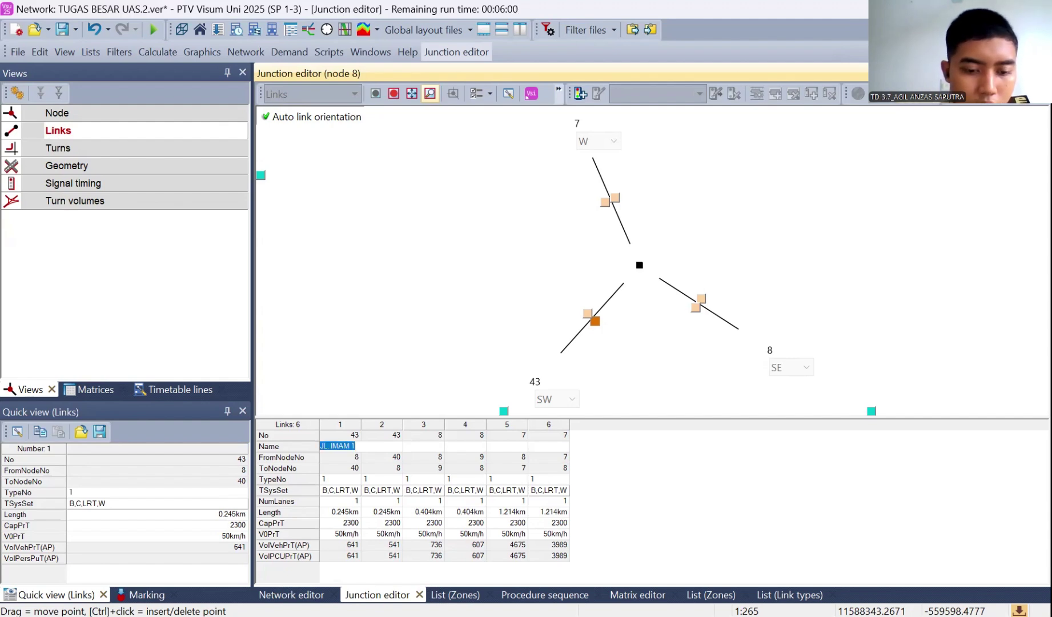
{"action": "left_click", "coordinate": [425, 447]}
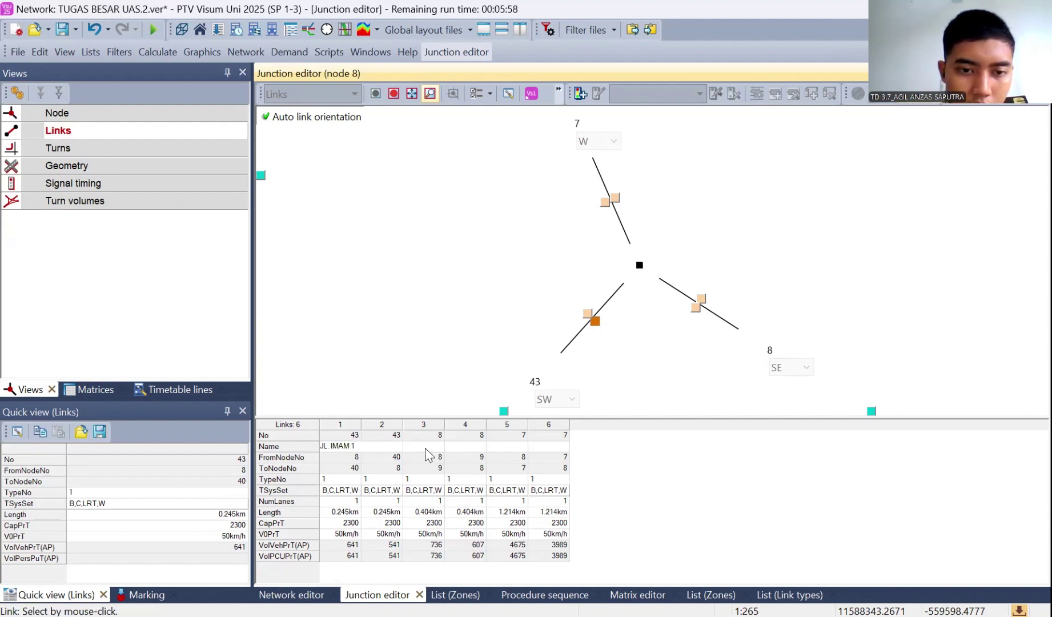
Name the opposite direction of link 43, from node 40 to node 8, "JL. IMAM 2"
{"action": "left_click", "coordinate": [380, 445]}
{"action": "left_click", "coordinate": [380, 446]}
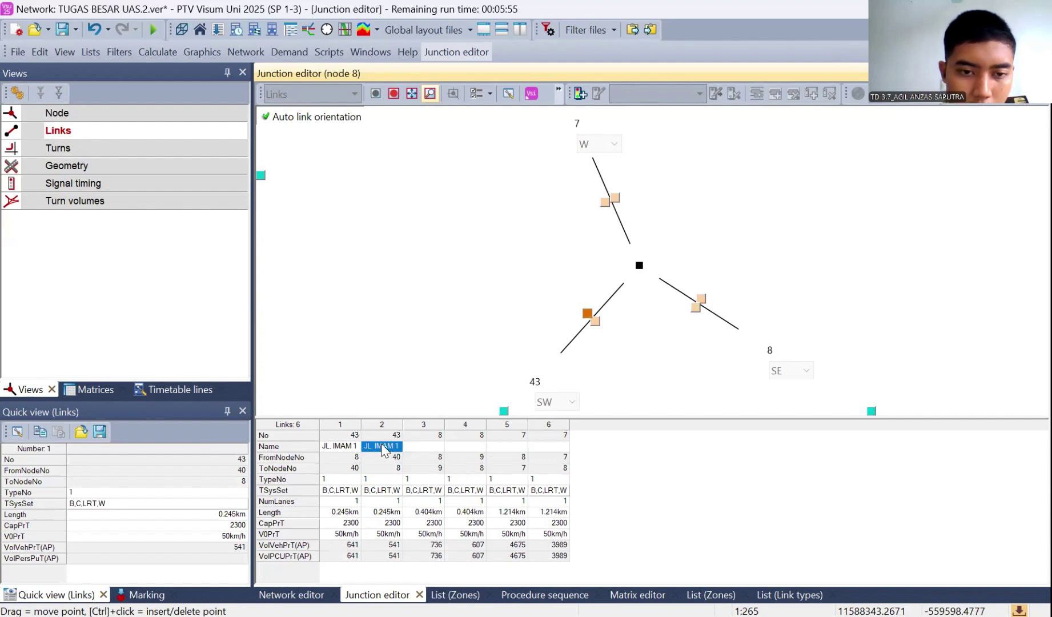
{"action": "left_click", "coordinate": [399, 444]}
{"action": "key", "text": "ctrl+c"}
{"action": "left_click", "coordinate": [400, 445]}
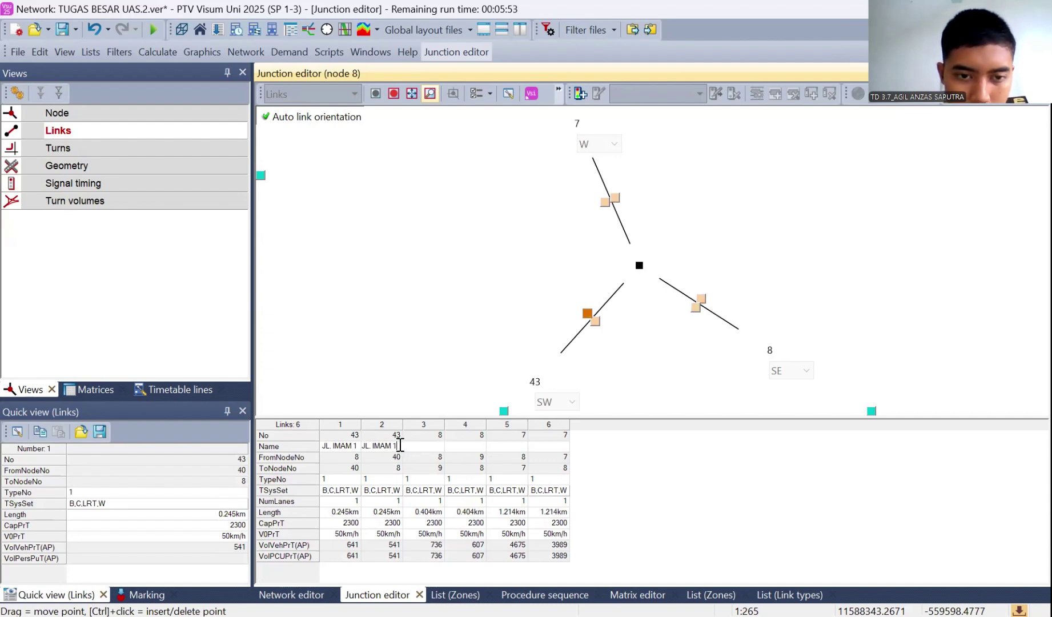
{"action": "key", "text": "BackSpace"}
{"action": "type", "text": "2"}
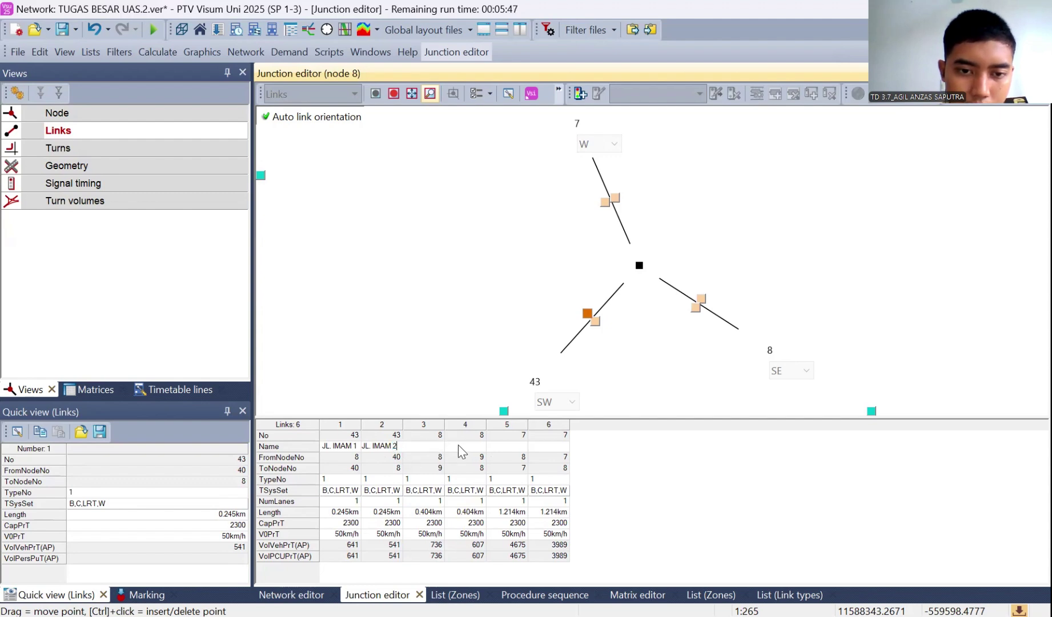
Name link 8 from node 8 to node 9 "JL. IMAM 3"
{"action": "left_click", "coordinate": [427, 446]}
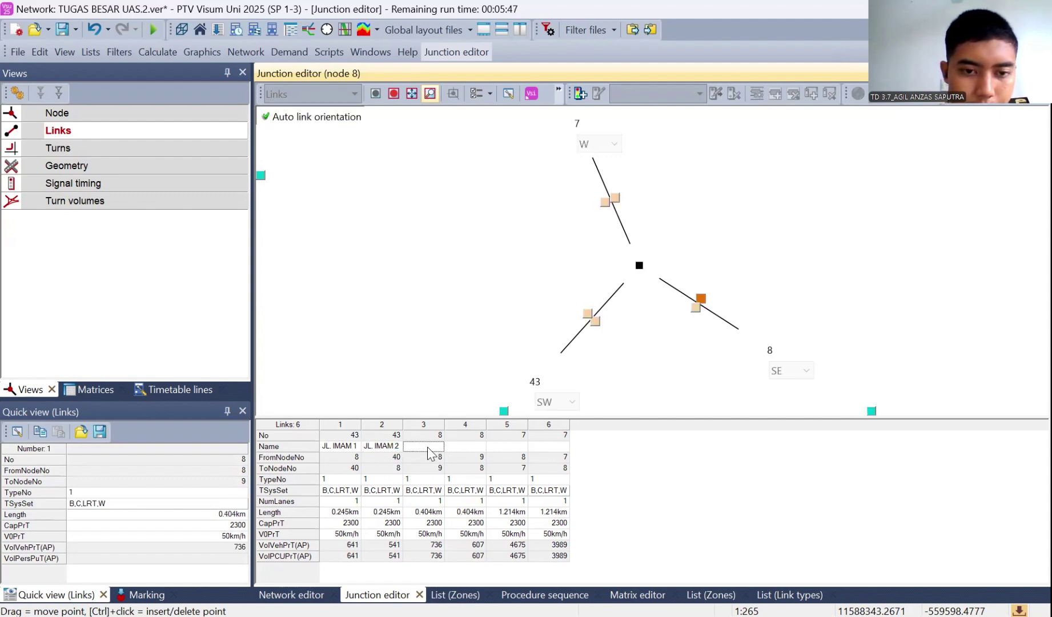
{"action": "key", "text": "ctrl+v"}
{"action": "left_click", "coordinate": [440, 446]}
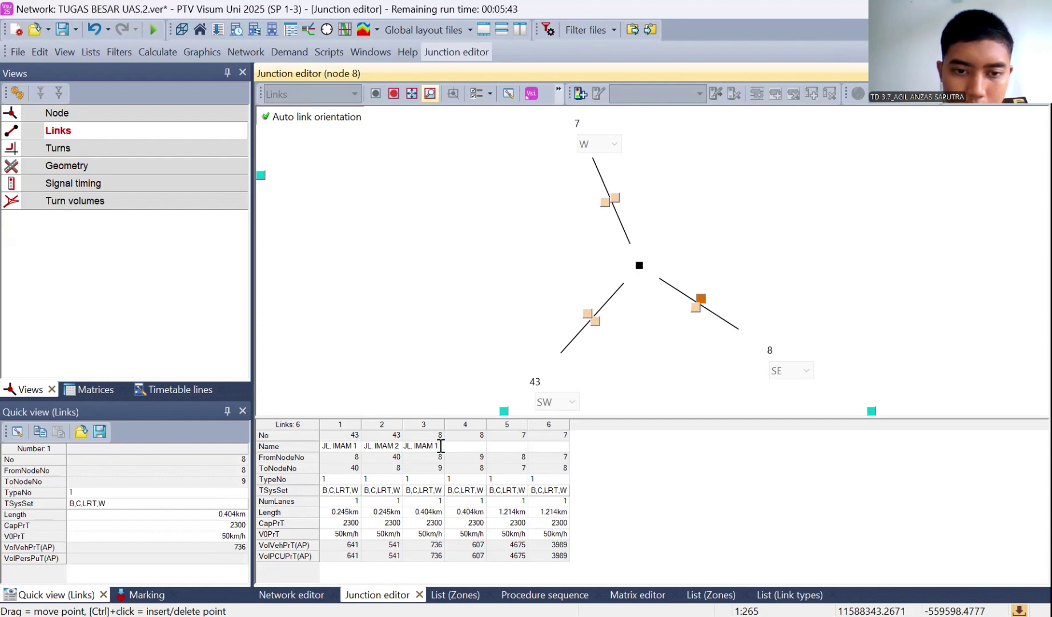
{"action": "key", "text": "BackSpace"}
{"action": "type", "text": "3"}
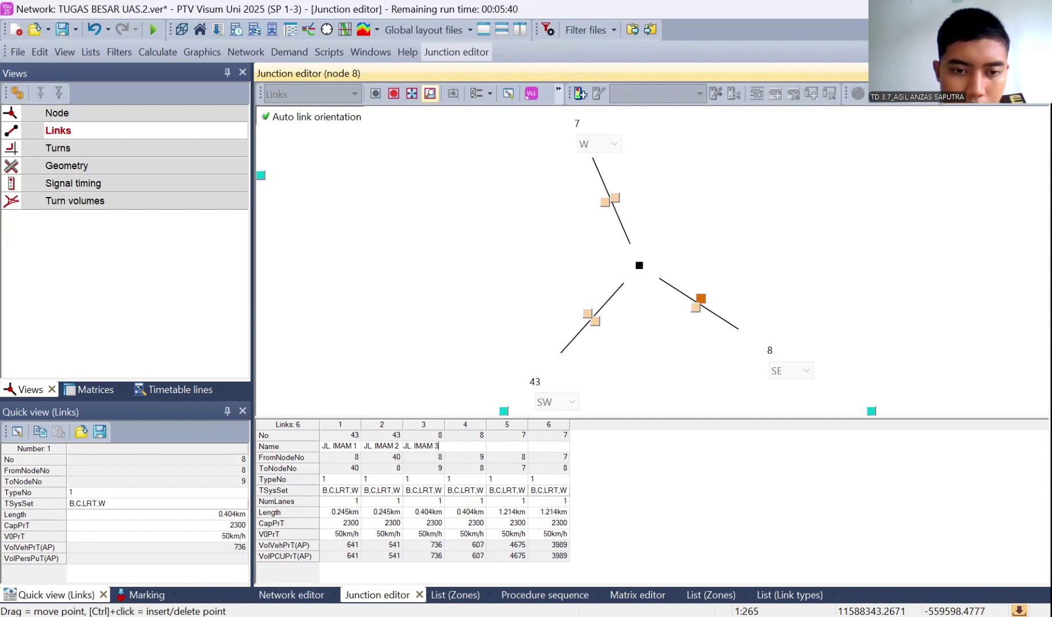
Name the opposite direction of link 8, from node 9 to node 8, "JL. RIDO 1"
{"action": "left_click", "coordinate": [506, 445]}
{"action": "left_click", "coordinate": [461, 445]}
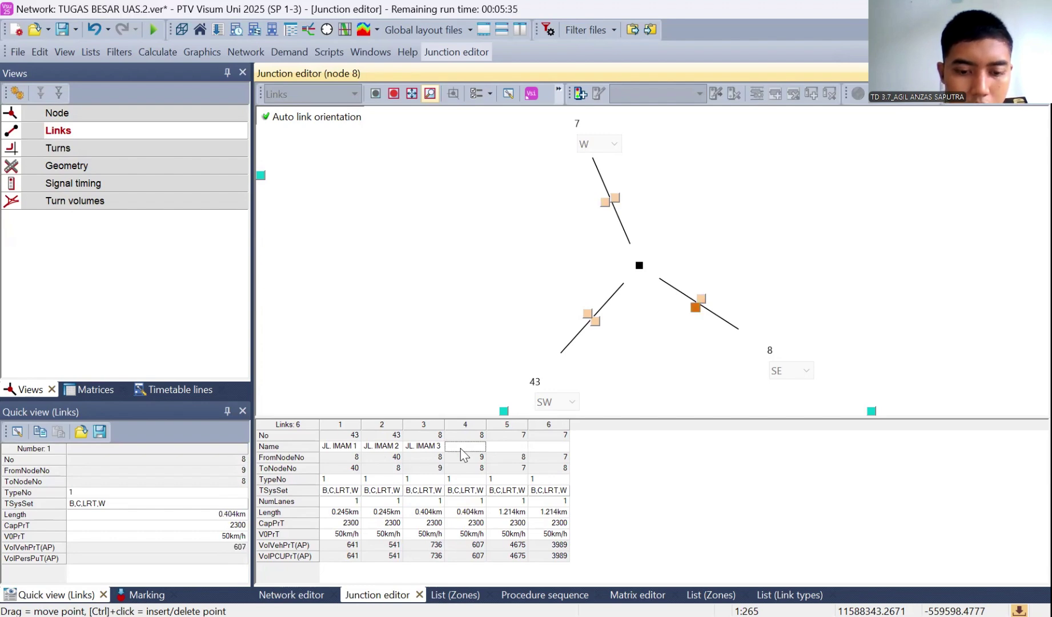
{"action": "type", "text": "JL."}
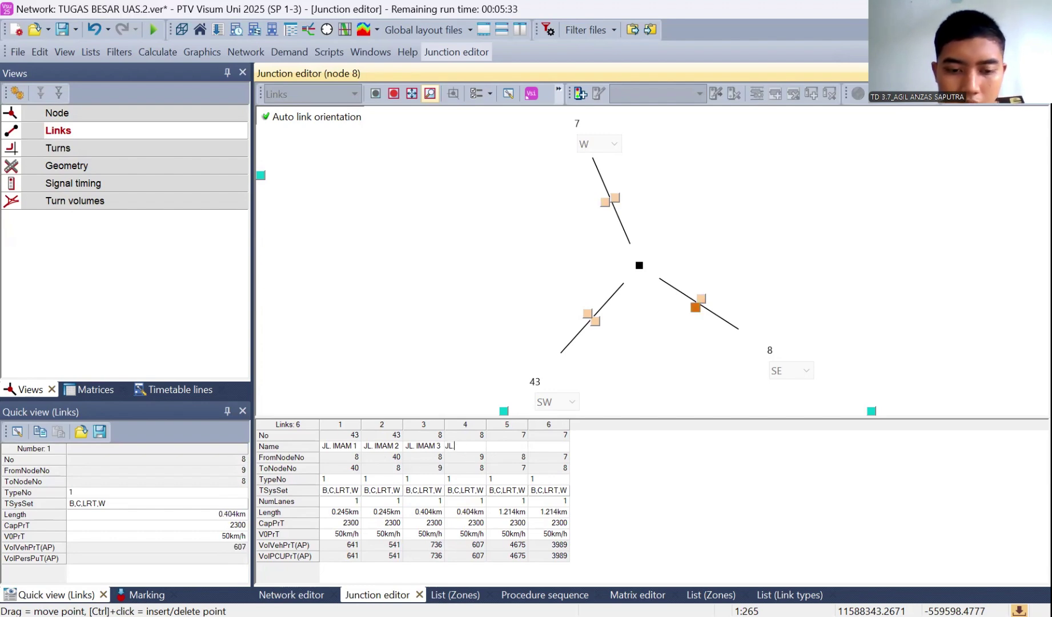
{"action": "type", "text": " RIDO"}
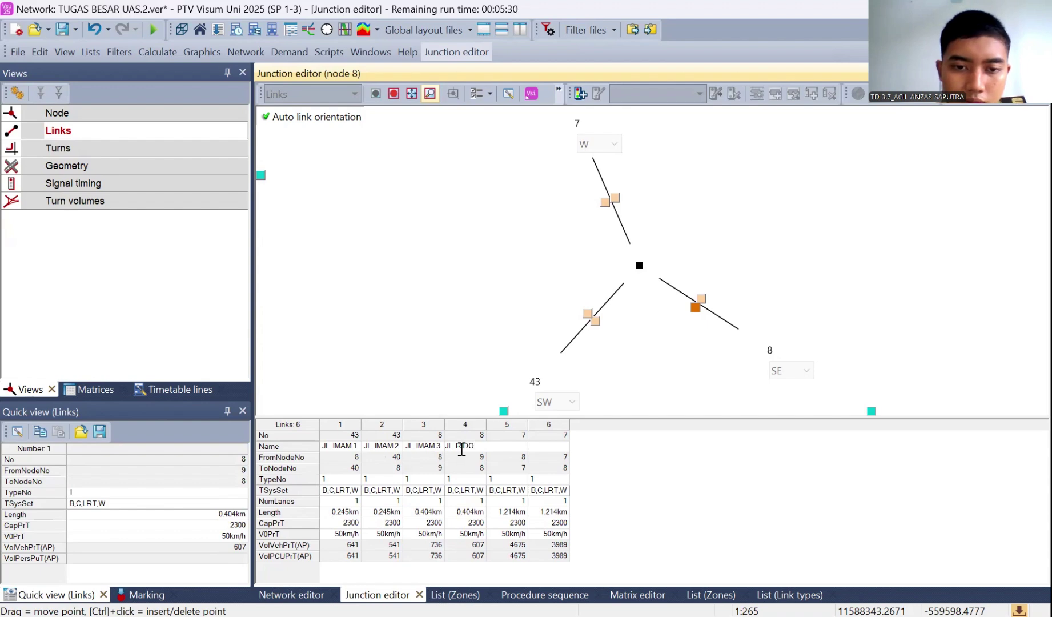
{"action": "type", "text": " 1"}
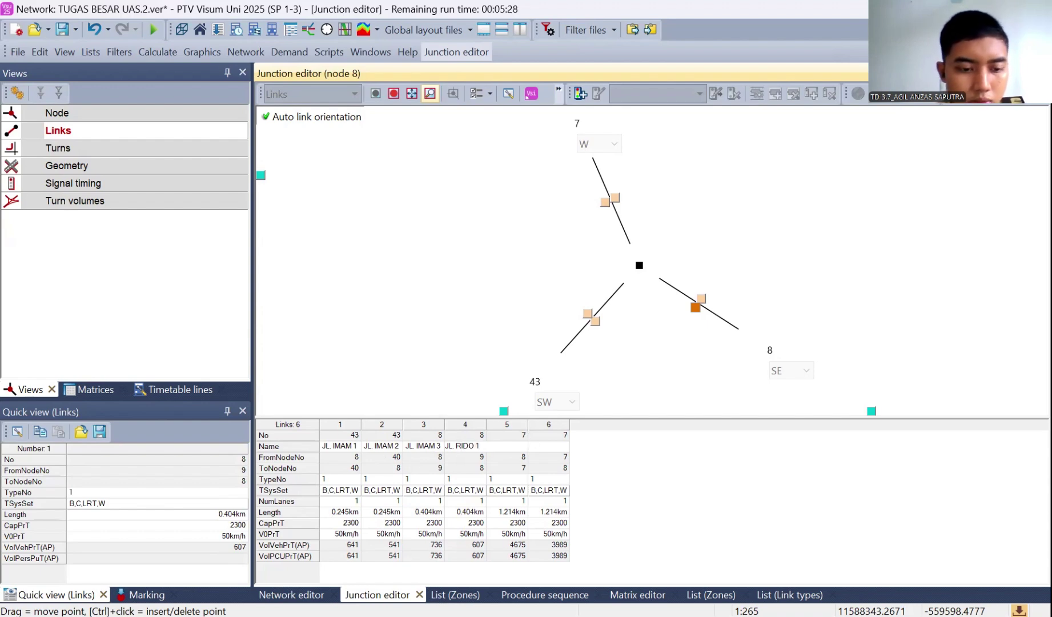
{"action": "key", "text": "Return"}
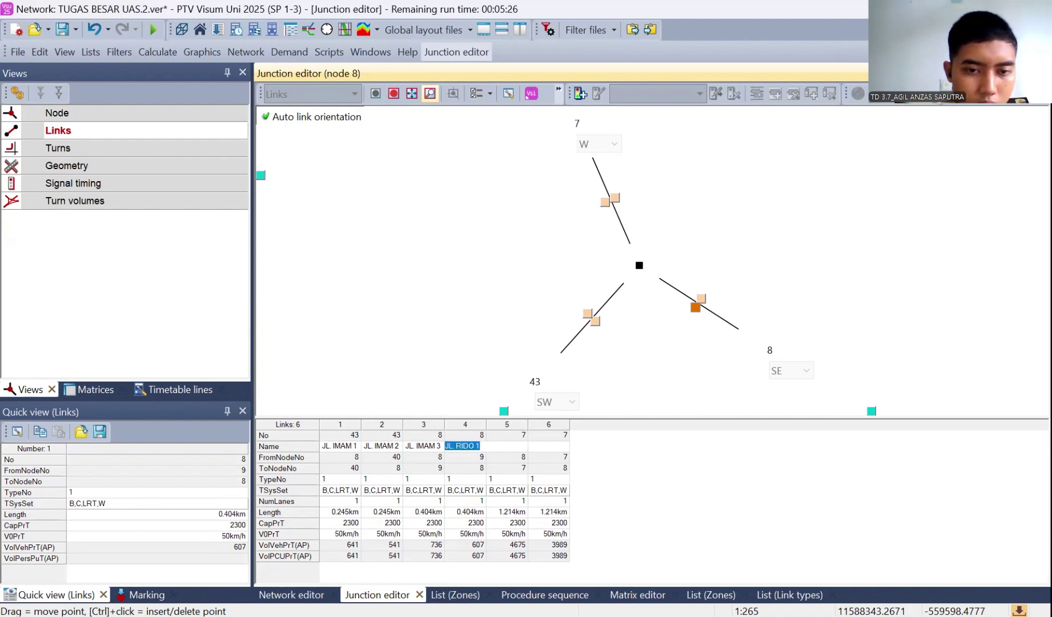
Name link 7 from node 8 to node 7 "JL. RIDO 2"
{"action": "left_click", "coordinate": [526, 444]}
{"action": "left_click", "coordinate": [503, 446]}
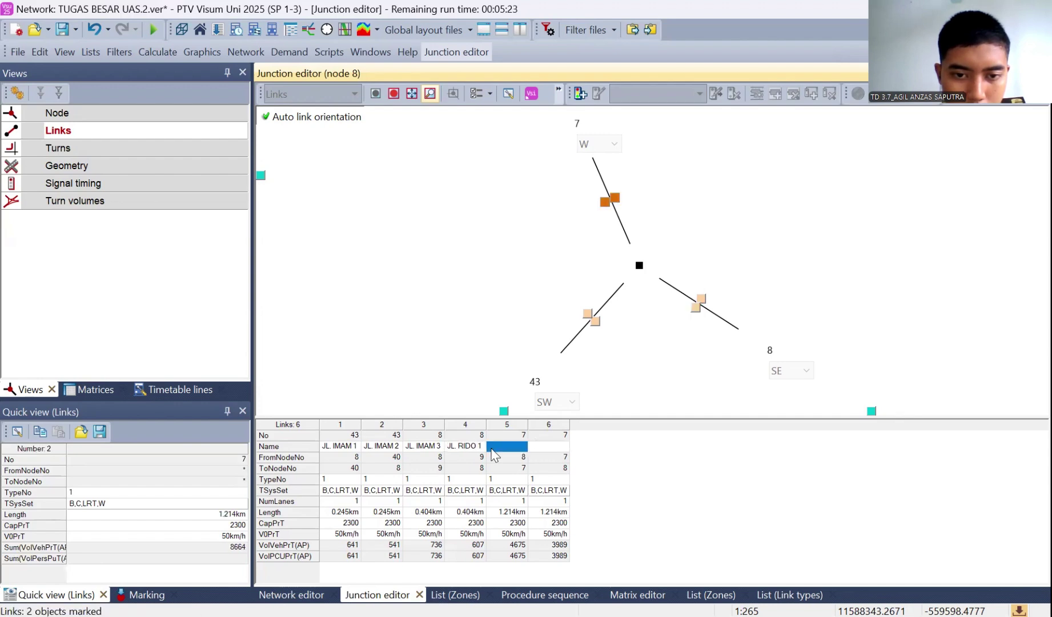
{"action": "left_click", "coordinate": [494, 447]}
{"action": "type", "text": "JL. RIDO 1"}
{"action": "key", "text": "Return"}
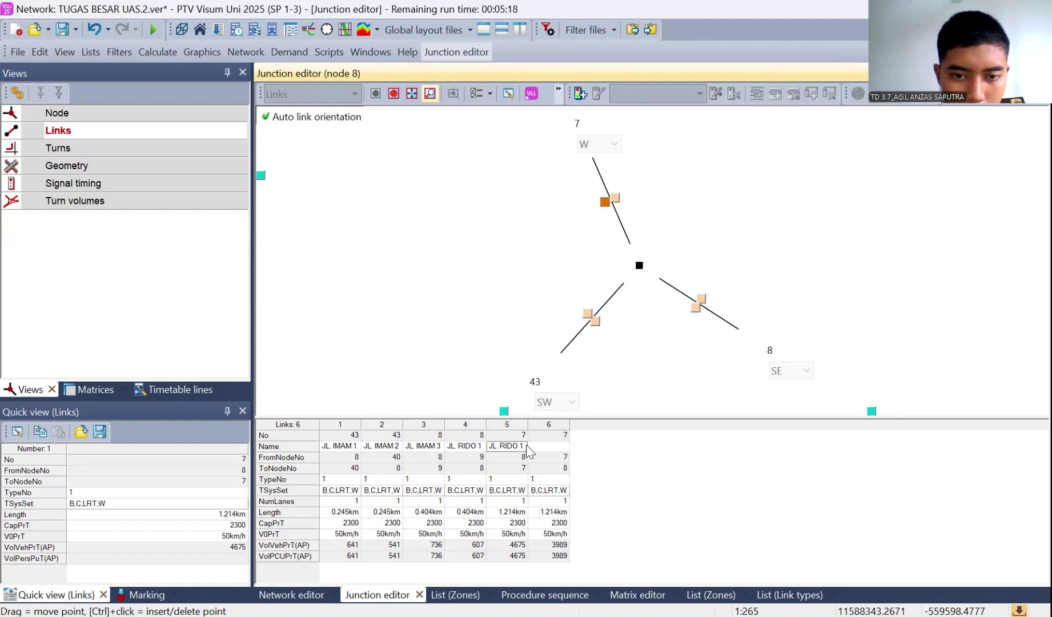
{"action": "left_click", "coordinate": [526, 444]}
{"action": "key", "text": "BackSpace"}
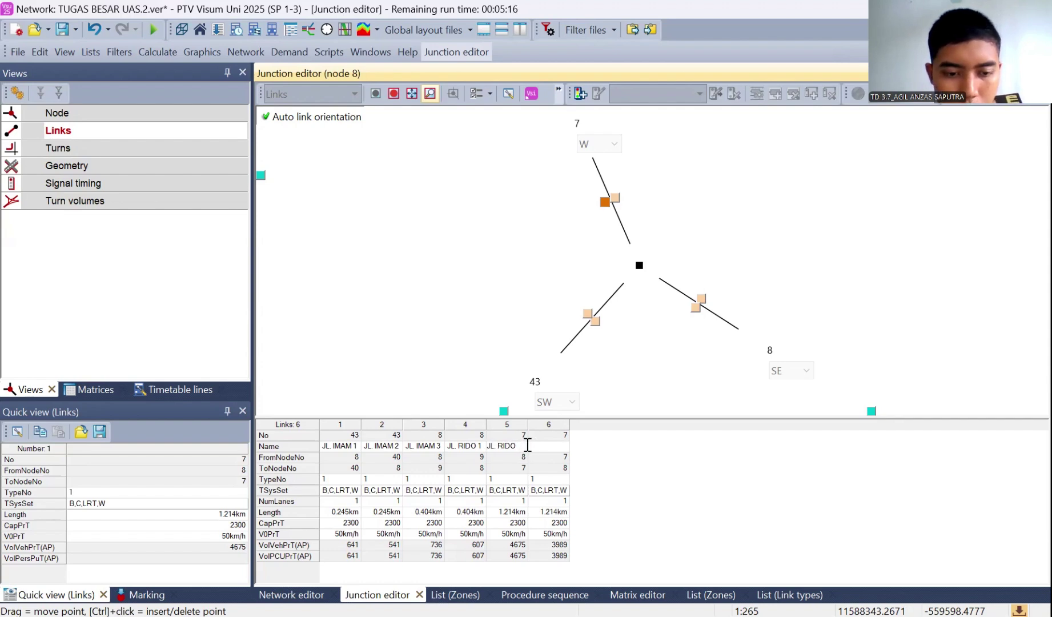
{"action": "type", "text": "2"}
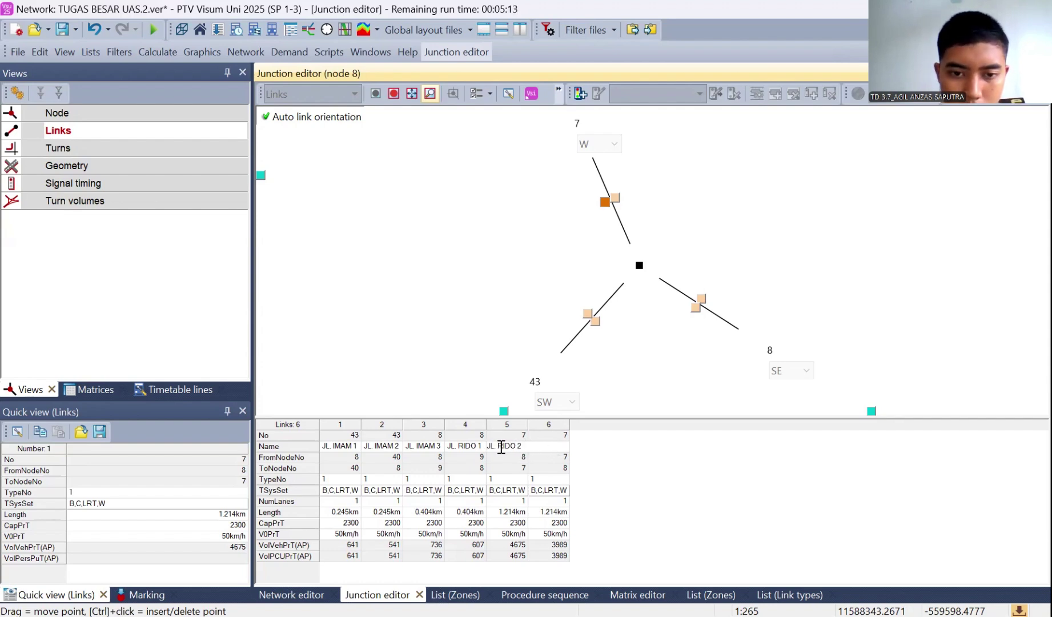
{"action": "left_click", "coordinate": [473, 449]}
Name the opposite direction of link 7, from node 7 to node 8, "JL. RIDO 3"
{"action": "left_click", "coordinate": [544, 445]}
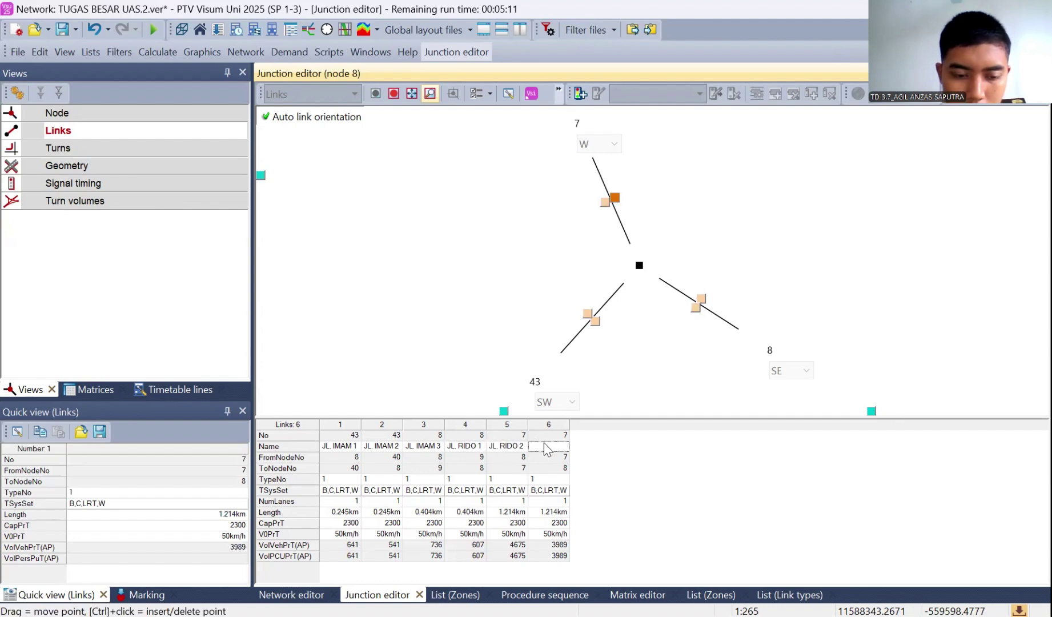
{"action": "type", "text": "JL. RIDO 1"}
{"action": "double_click", "coordinate": [566, 444]}
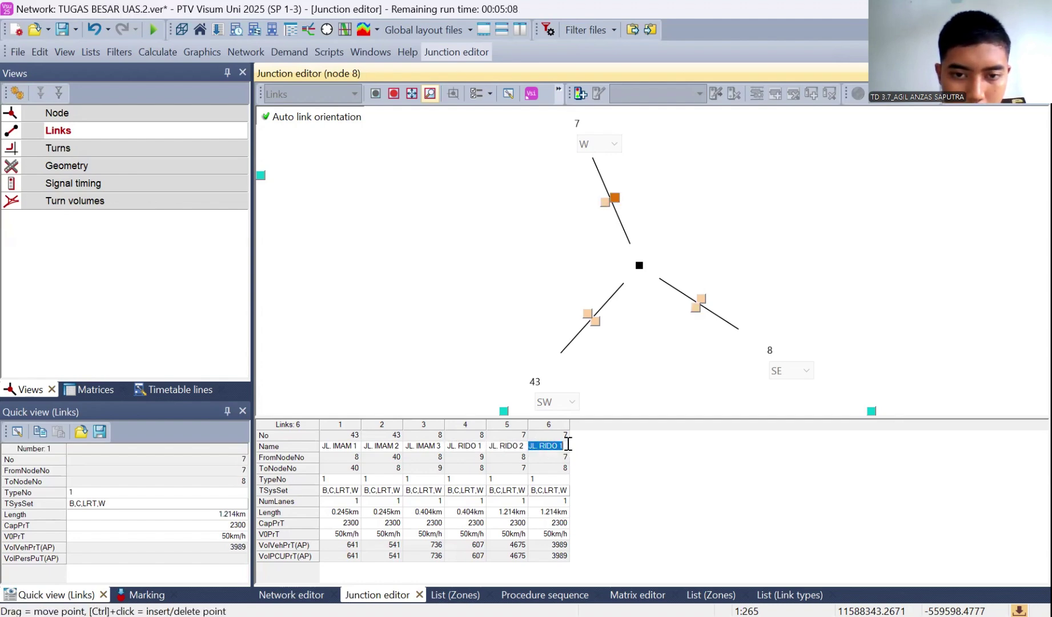
{"action": "left_click", "coordinate": [568, 444]}
{"action": "key", "text": "BackSpace"}
{"action": "type", "text": "3"}
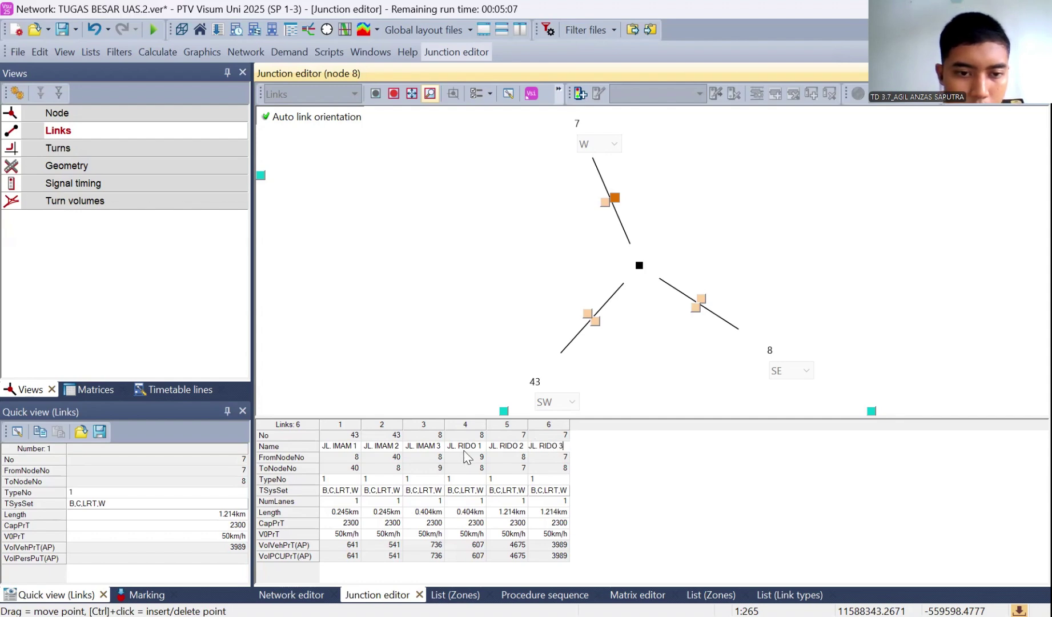
Set the transport systems of both directions of link 43 to Bus, Bicycle, Car and Walk, removing LRT
{"action": "double_click", "coordinate": [352, 491]}
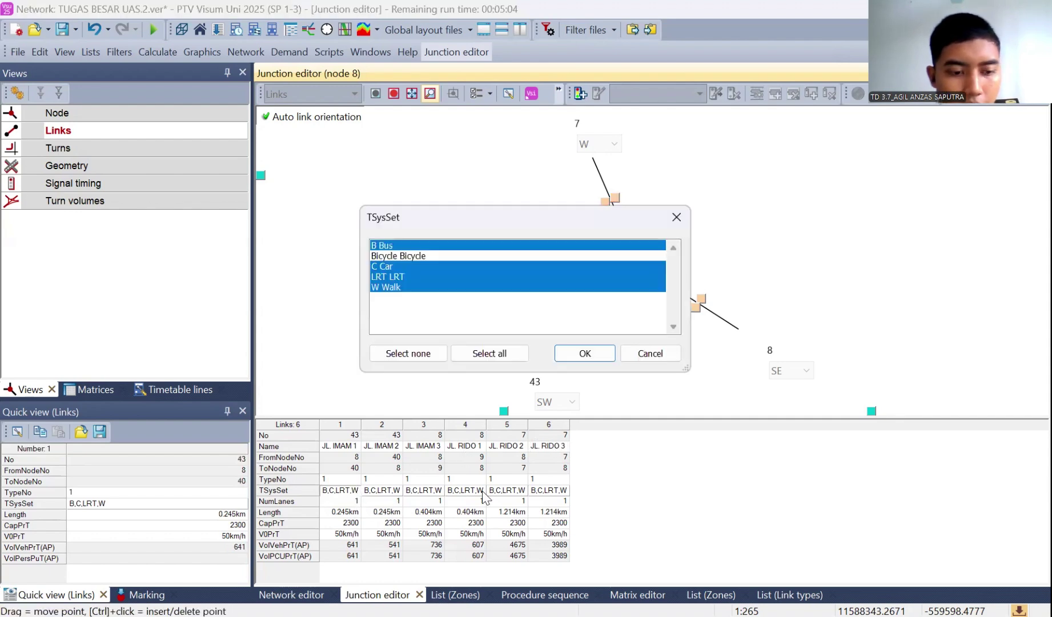
{"action": "left_click", "coordinate": [444, 277]}
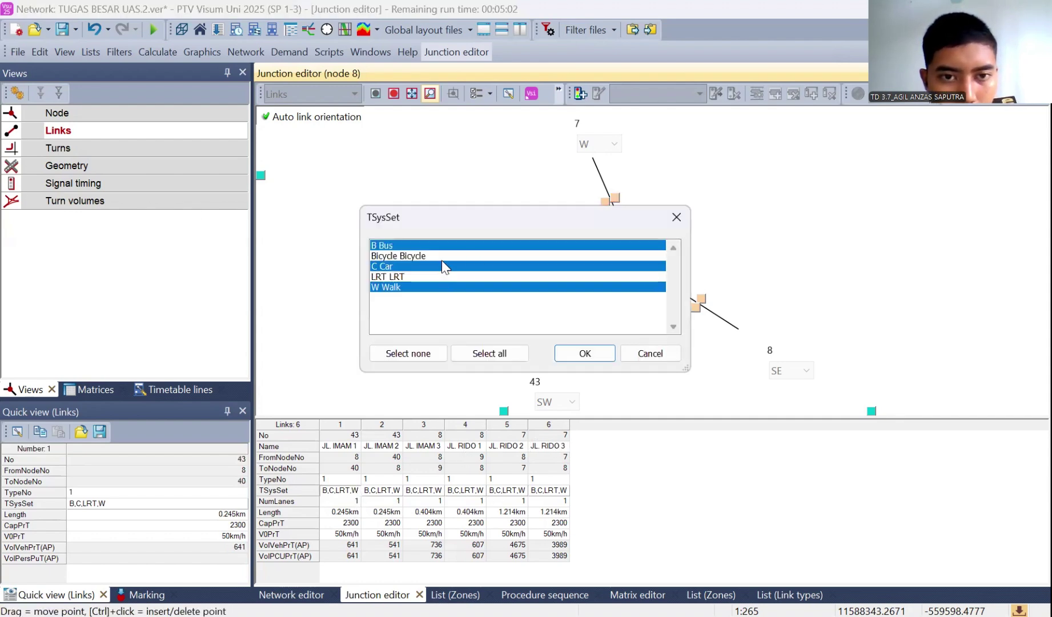
{"action": "left_click", "coordinate": [446, 256]}
{"action": "left_click", "coordinate": [585, 354]}
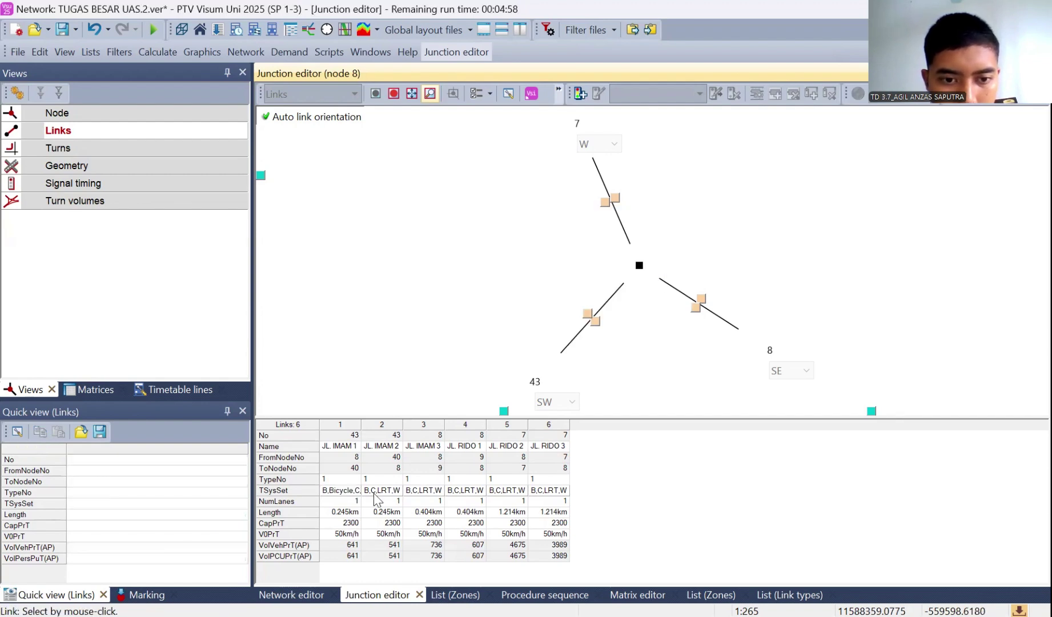
{"action": "double_click", "coordinate": [382, 492]}
{"action": "left_click", "coordinate": [457, 276]}
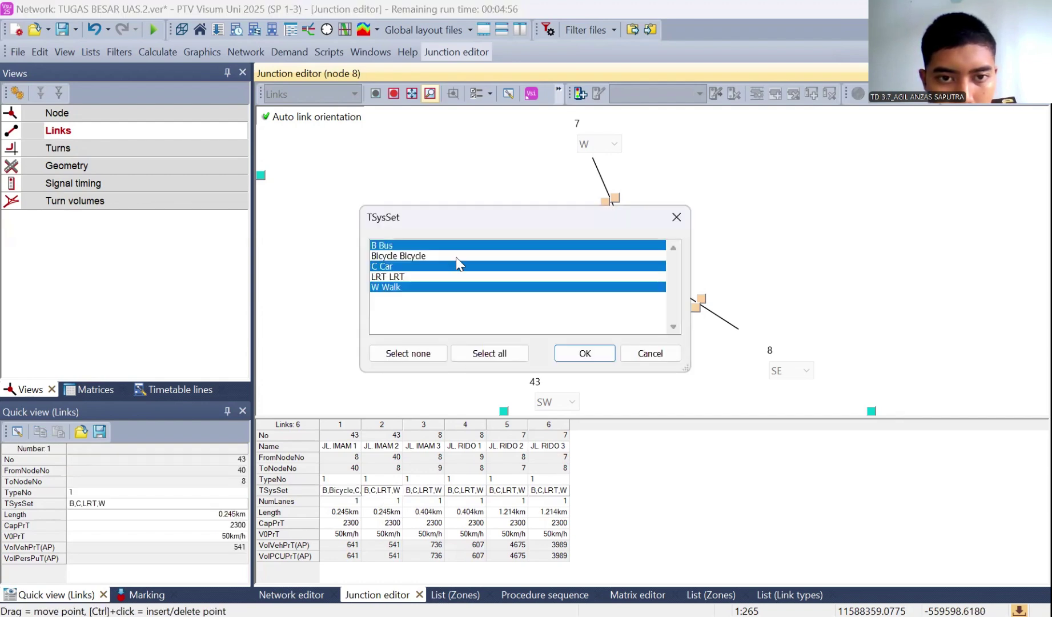
{"action": "left_click", "coordinate": [456, 257]}
{"action": "left_click", "coordinate": [589, 357]}
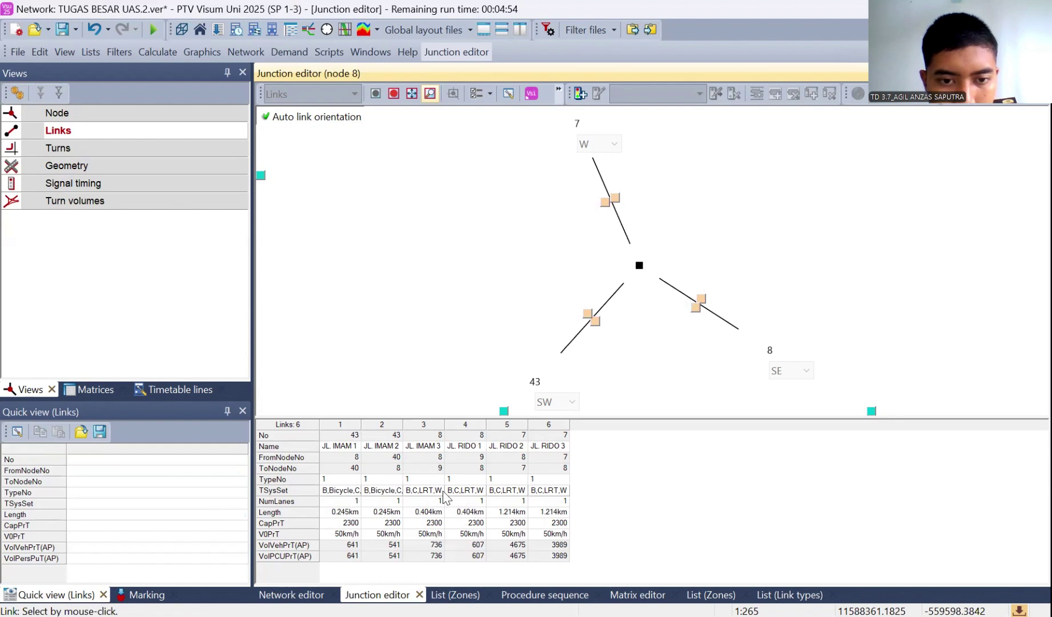
Set the transport systems of both directions of link 8 to Bus, Bicycle, Car and Walk, removing LRT
{"action": "double_click", "coordinate": [443, 491]}
{"action": "left_click", "coordinate": [460, 277]}
{"action": "left_click", "coordinate": [454, 258]}
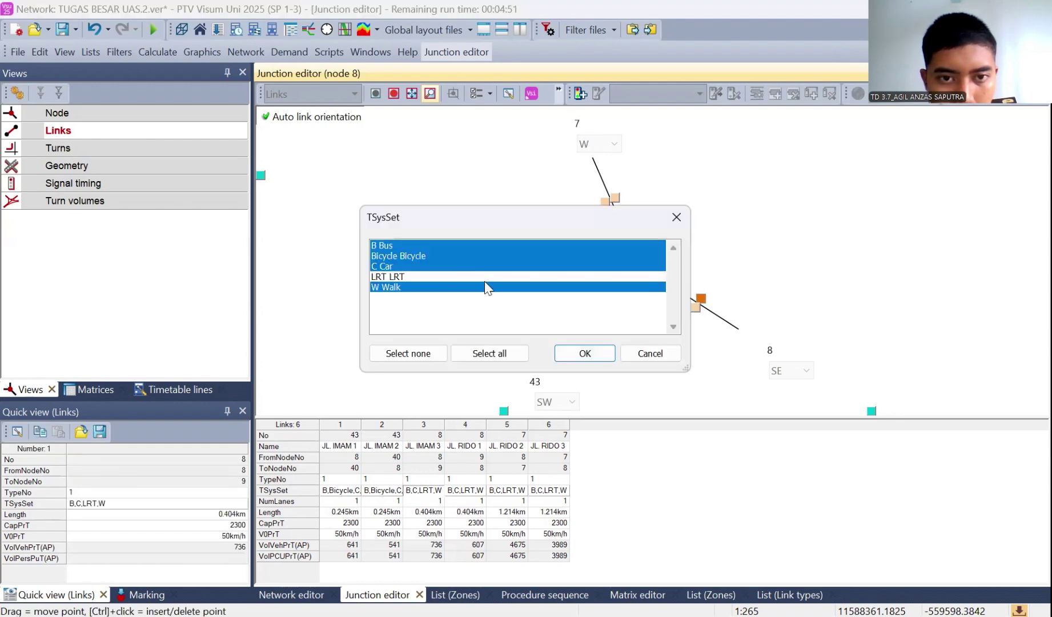
{"action": "left_click", "coordinate": [583, 354]}
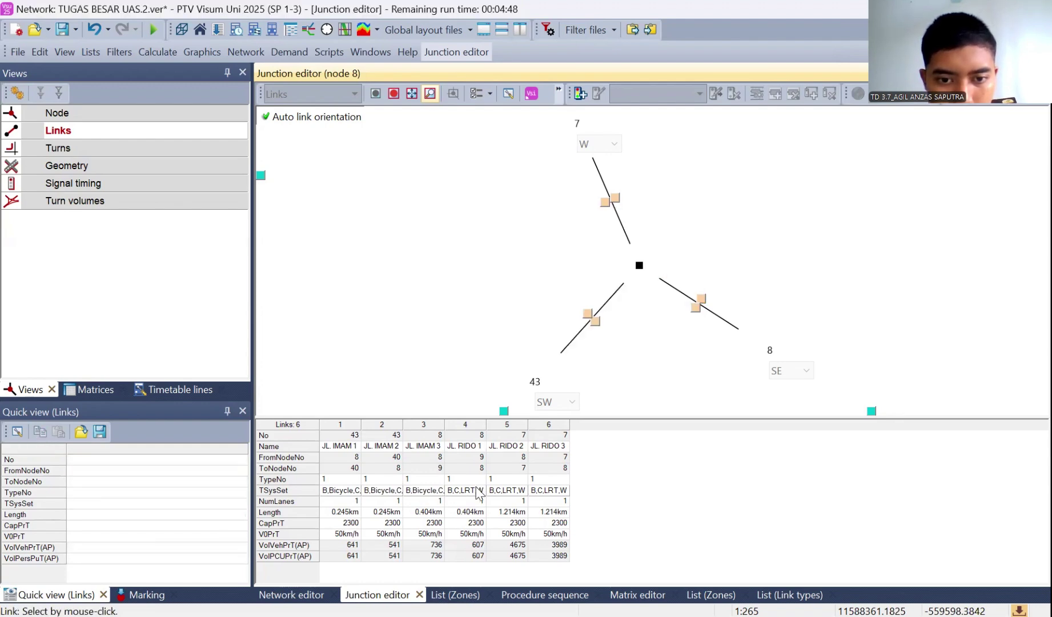
{"action": "double_click", "coordinate": [465, 490]}
{"action": "left_click", "coordinate": [451, 277]}
{"action": "left_click", "coordinate": [452, 256]}
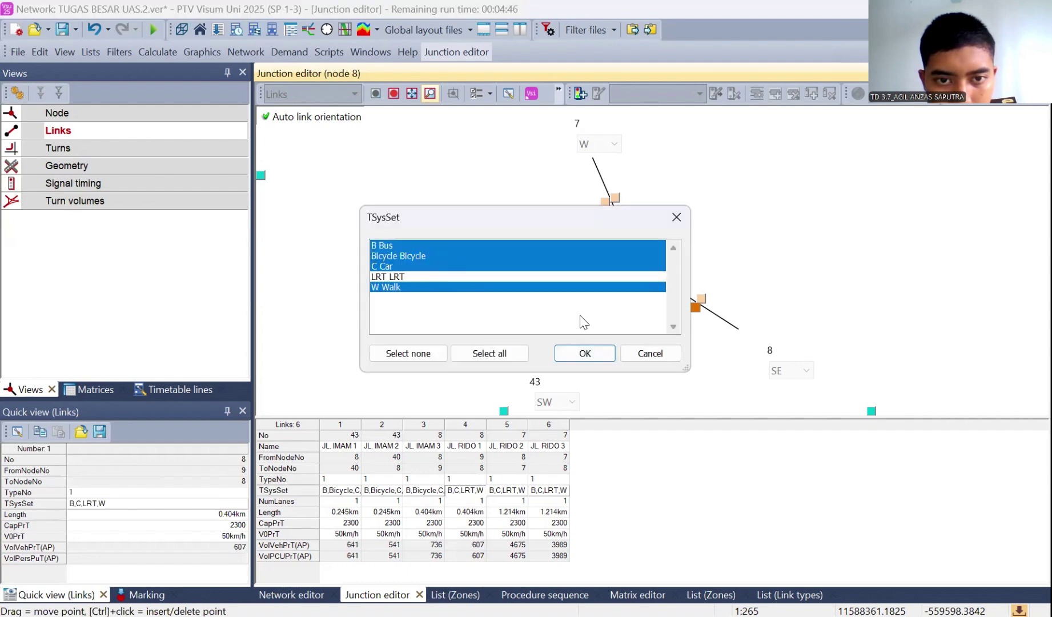
{"action": "left_click", "coordinate": [596, 356]}
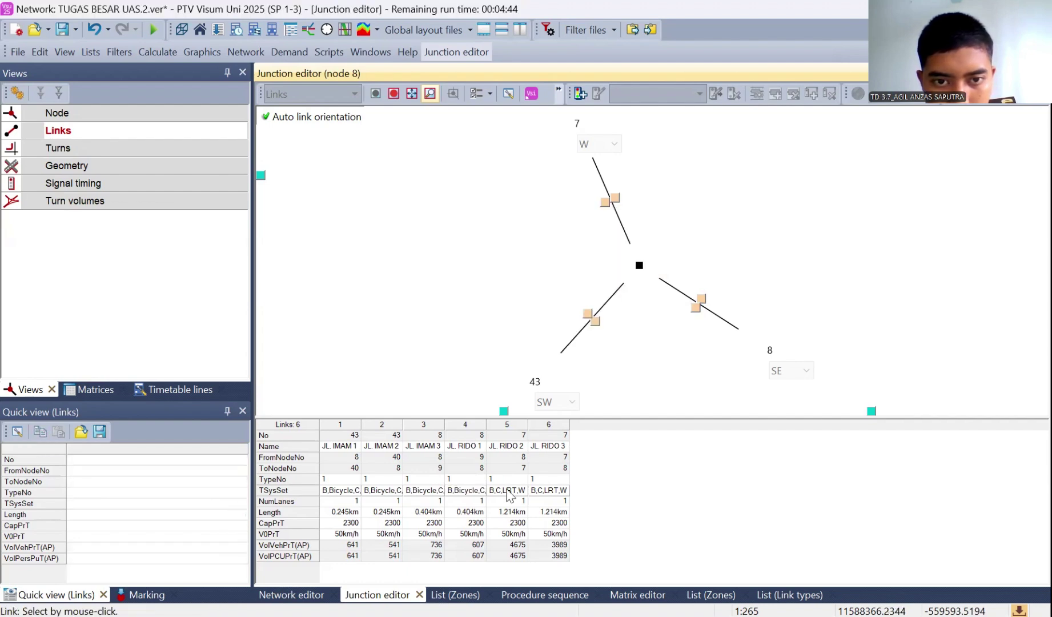
For link 7 from node 8 to node 7, allow Bus, Bicycle, Car and Walk as transport systems, without LRT
{"action": "double_click", "coordinate": [507, 490]}
{"action": "left_click", "coordinate": [454, 273]}
{"action": "left_click", "coordinate": [470, 257]}
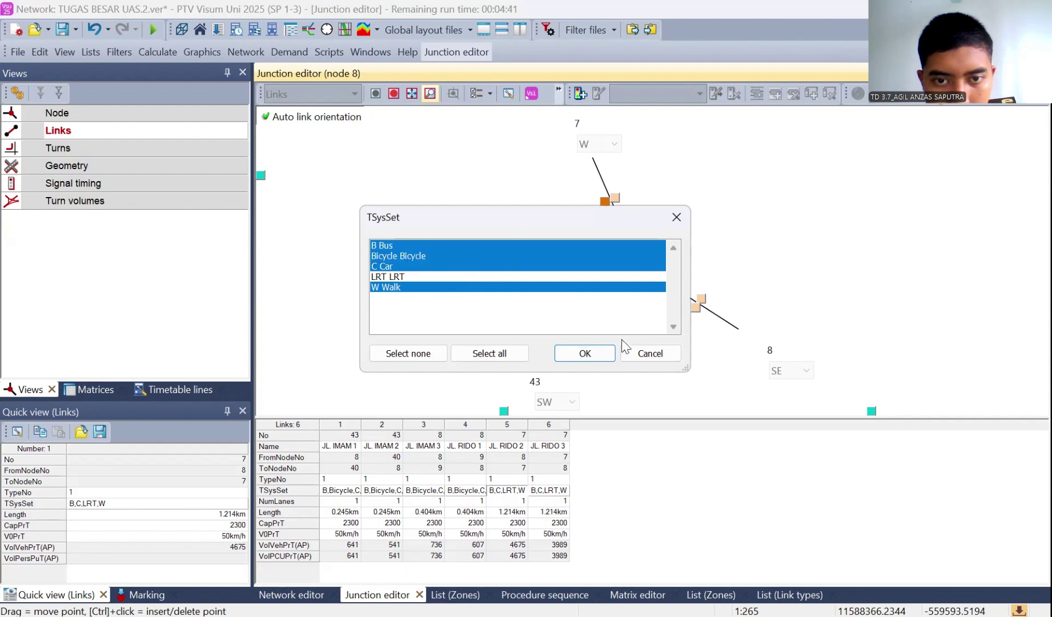
{"action": "left_click", "coordinate": [594, 354]}
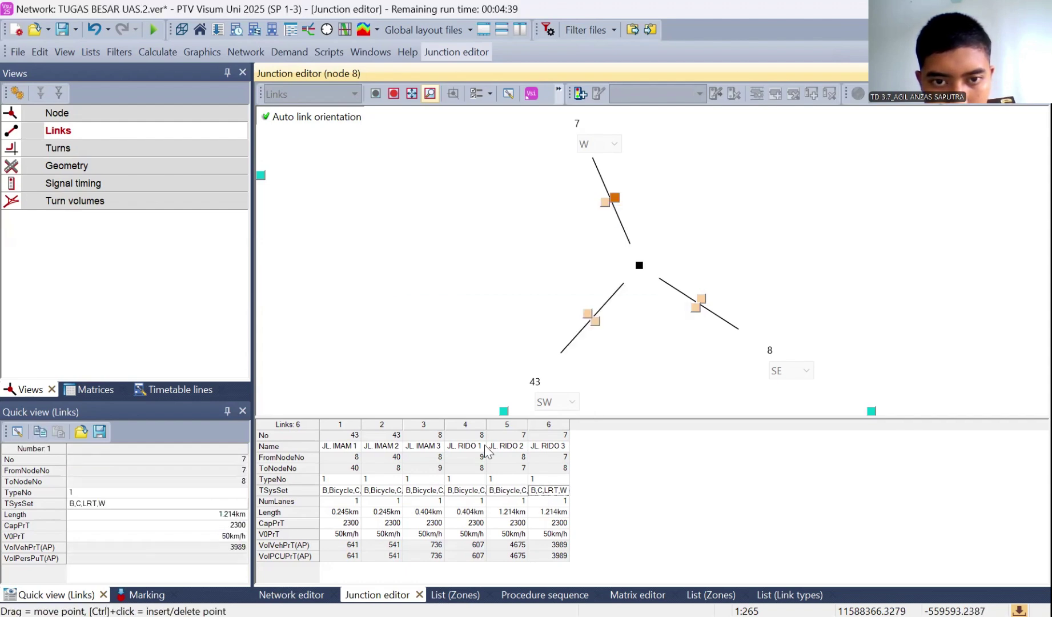
For link 7 from node 7 to node 8, set the transport systems to Bus, Bicycle, LRT and Walk
{"action": "left_click", "coordinate": [454, 267]}
{"action": "left_click", "coordinate": [460, 257]}
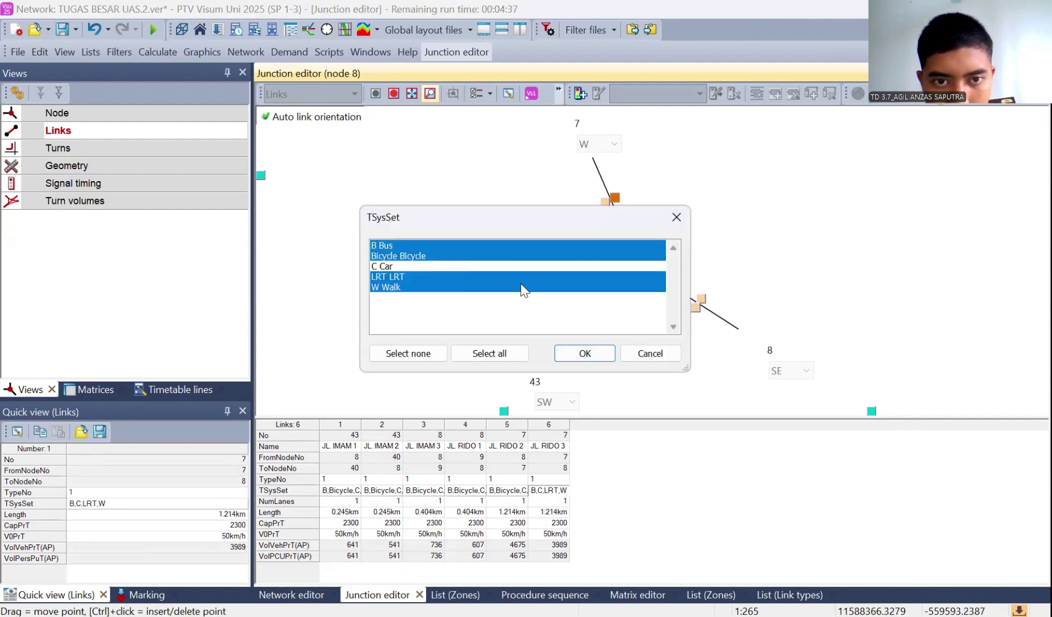
{"action": "left_click", "coordinate": [588, 355]}
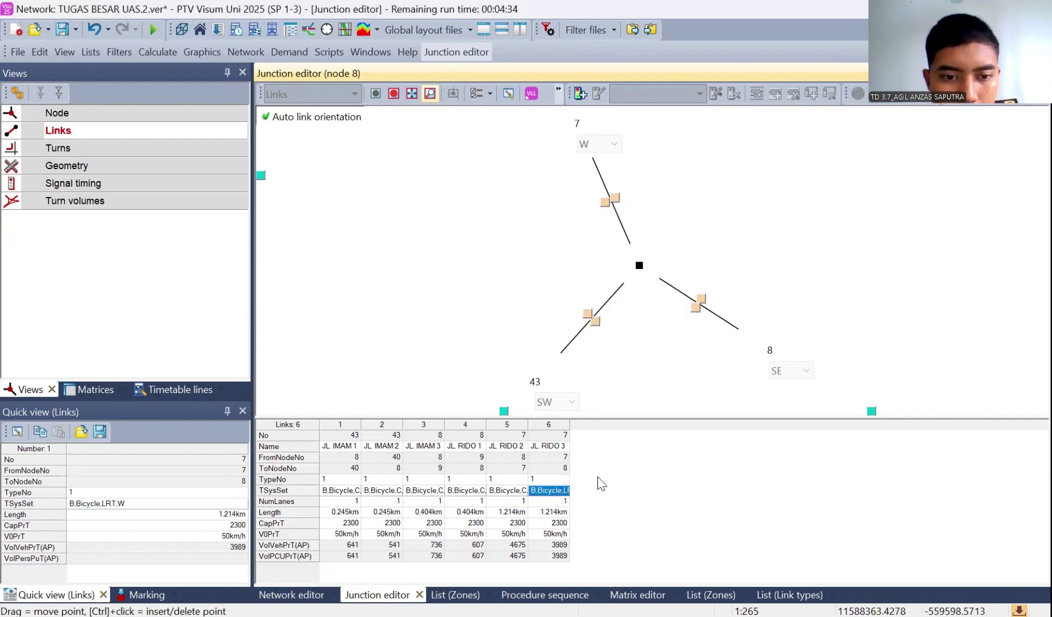
{"action": "left_click", "coordinate": [601, 482]}
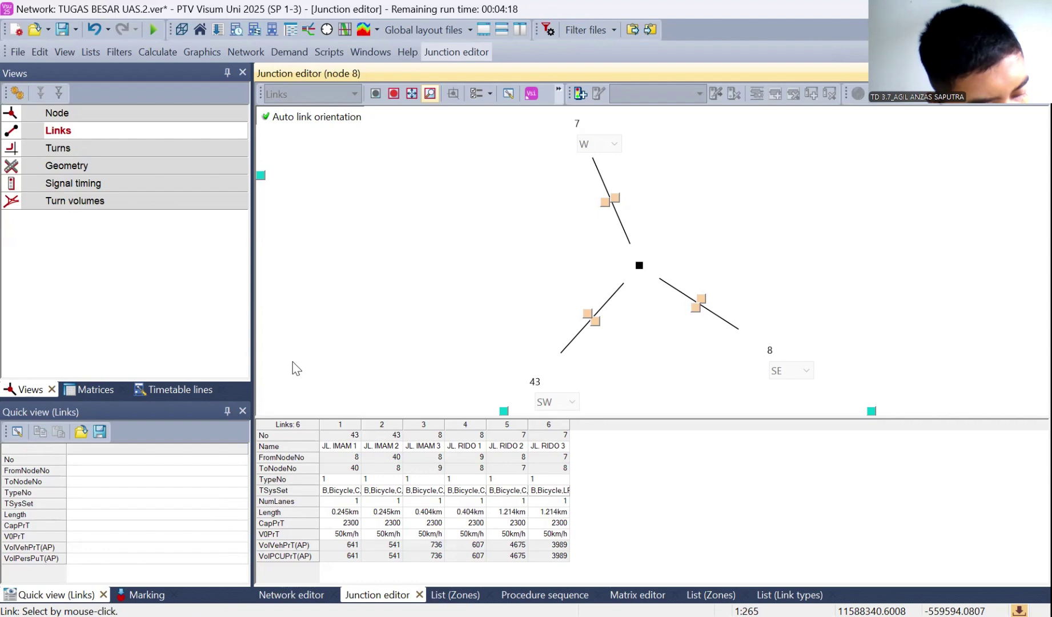
In the turns view of node 8, set the transport systems of the U-turn from node 7 to Bus, Bicycle and Car
{"action": "left_click", "coordinate": [149, 151]}
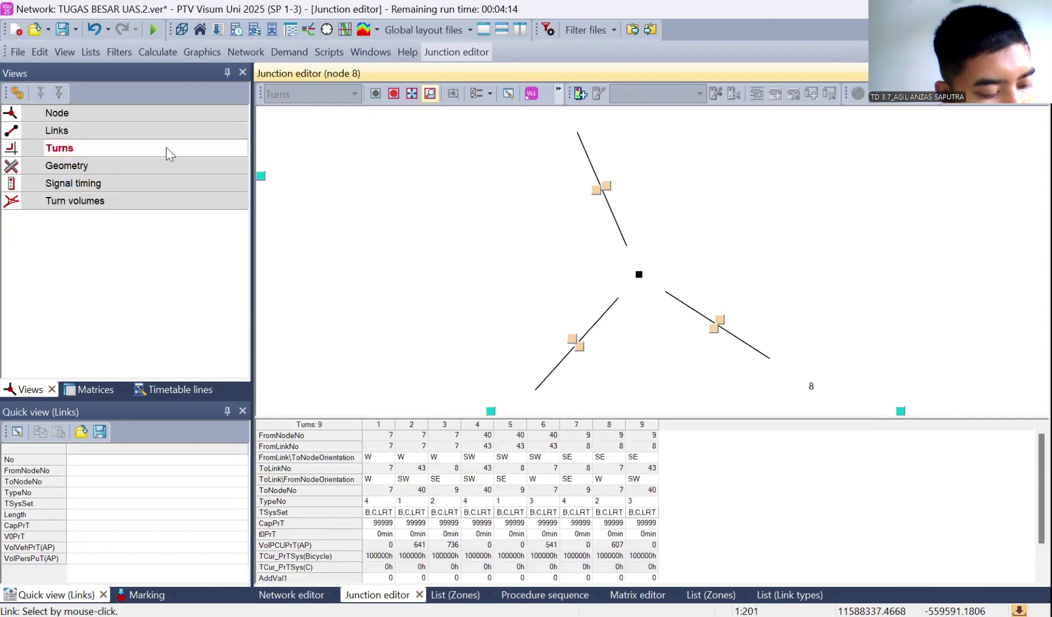
{"action": "left_click", "coordinate": [386, 425]}
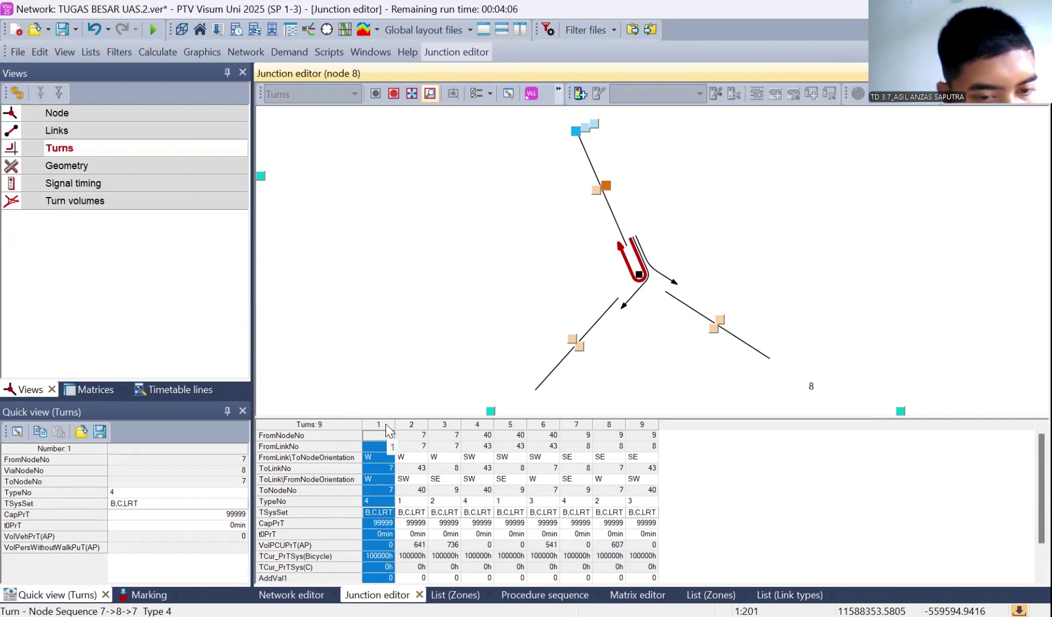
{"action": "double_click", "coordinate": [387, 512]}
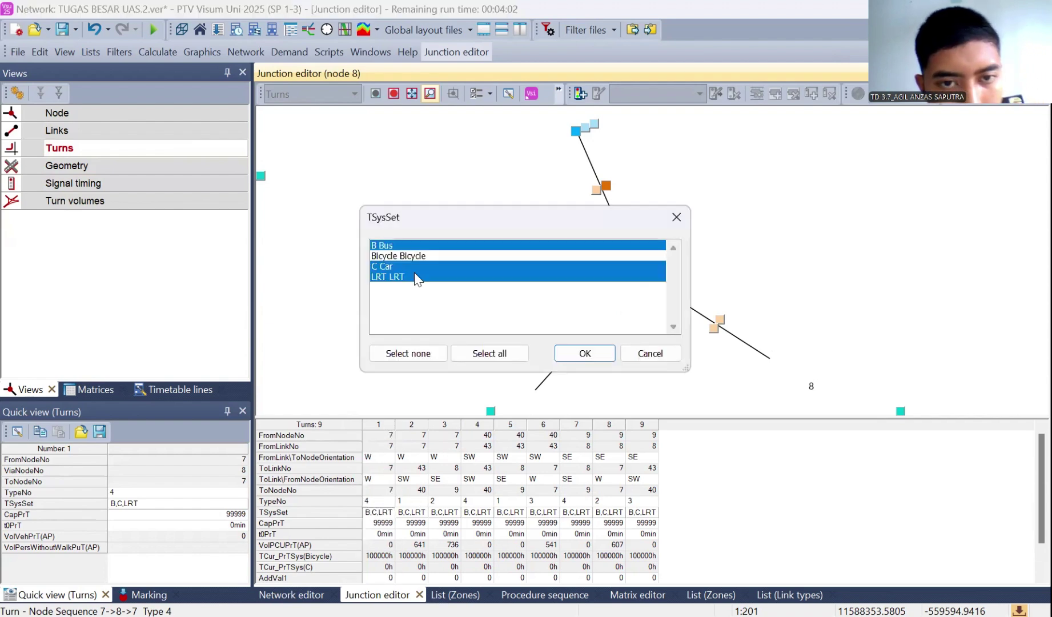
{"action": "left_click", "coordinate": [415, 276]}
{"action": "left_click", "coordinate": [430, 247]}
{"action": "left_click", "coordinate": [430, 255]}
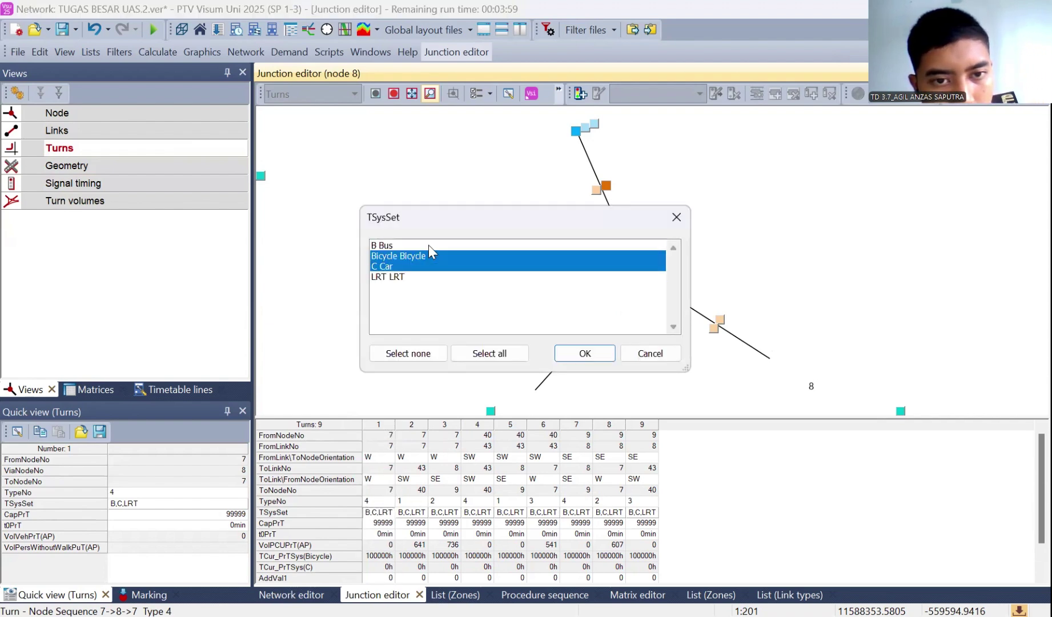
{"action": "left_click", "coordinate": [429, 245]}
{"action": "left_click", "coordinate": [584, 352]}
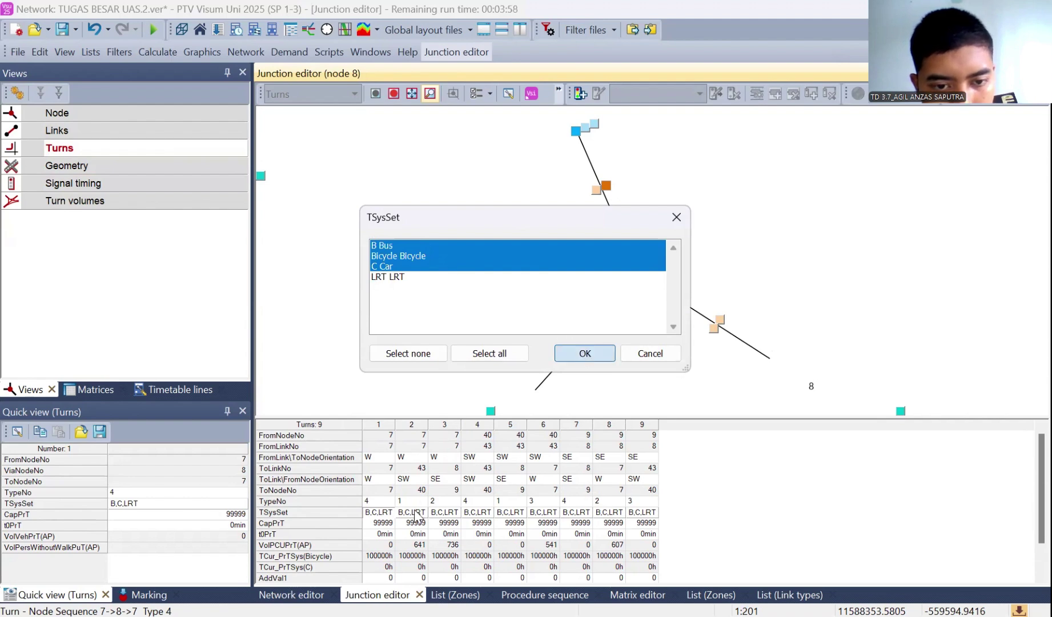
Set the transport systems of the turns from node 7 to nodes 40 and 9 to Bus, Bicycle and Car, removing LRT
{"action": "left_click", "coordinate": [422, 278]}
{"action": "left_click", "coordinate": [422, 256]}
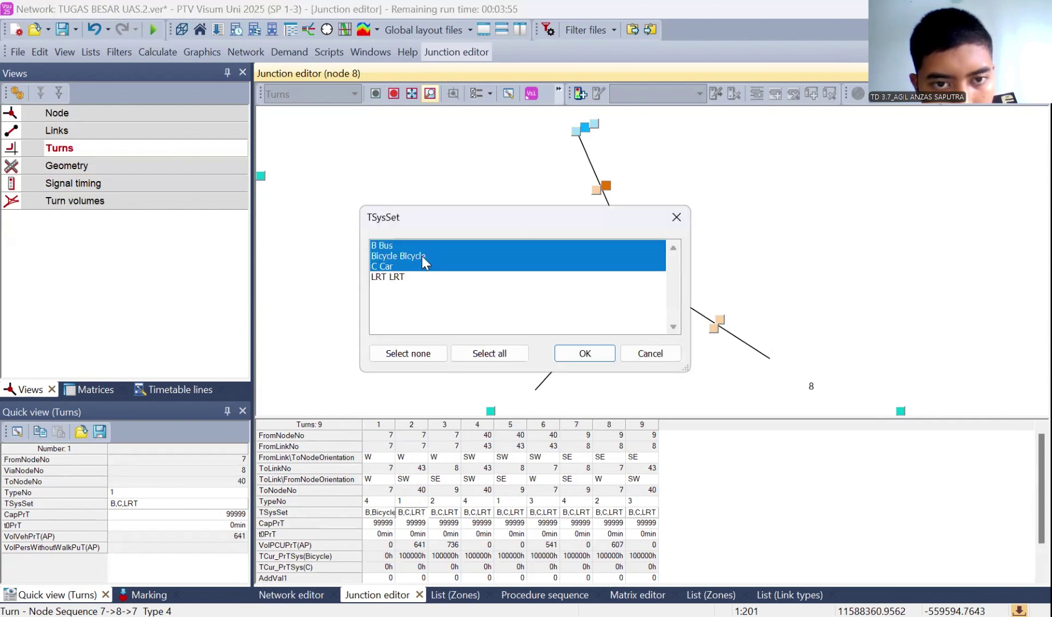
{"action": "left_click", "coordinate": [592, 349]}
{"action": "double_click", "coordinate": [451, 512]}
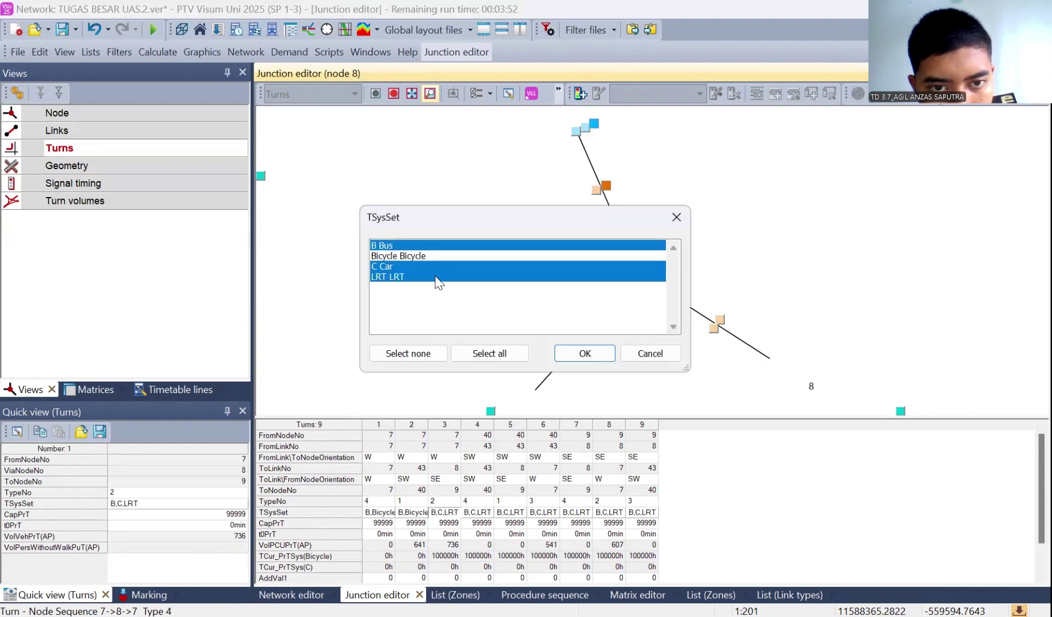
{"action": "left_click", "coordinate": [436, 277]}
{"action": "left_click", "coordinate": [439, 258]}
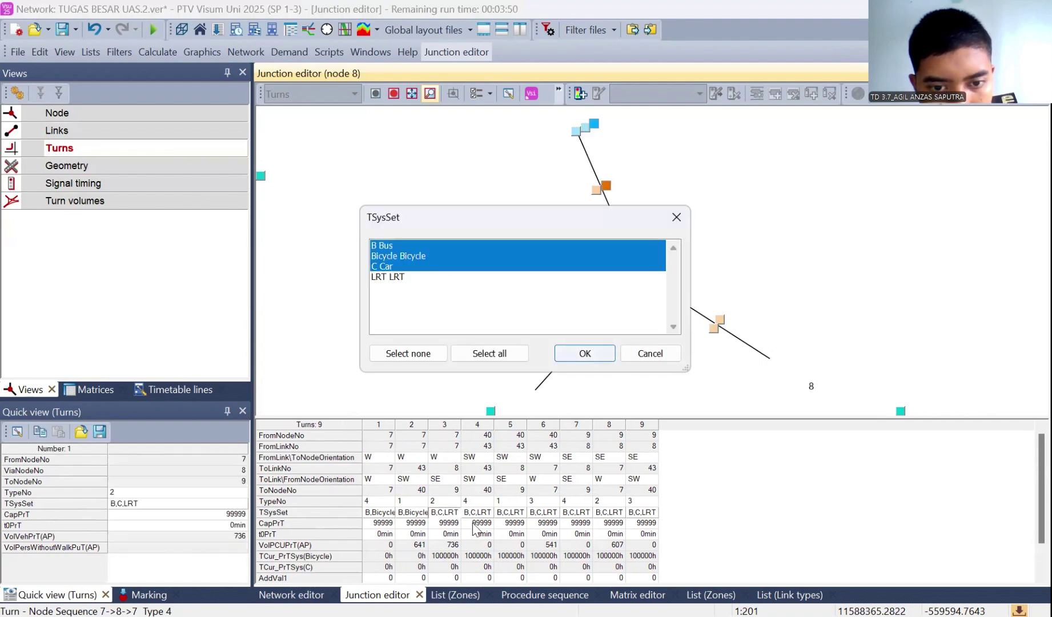
{"action": "left_click", "coordinate": [584, 352]}
Set the transport systems of the U-turn from node 40 to Bus, Bicycle and Car, removing LRT
{"action": "double_click", "coordinate": [478, 512]}
{"action": "left_click", "coordinate": [426, 278]}
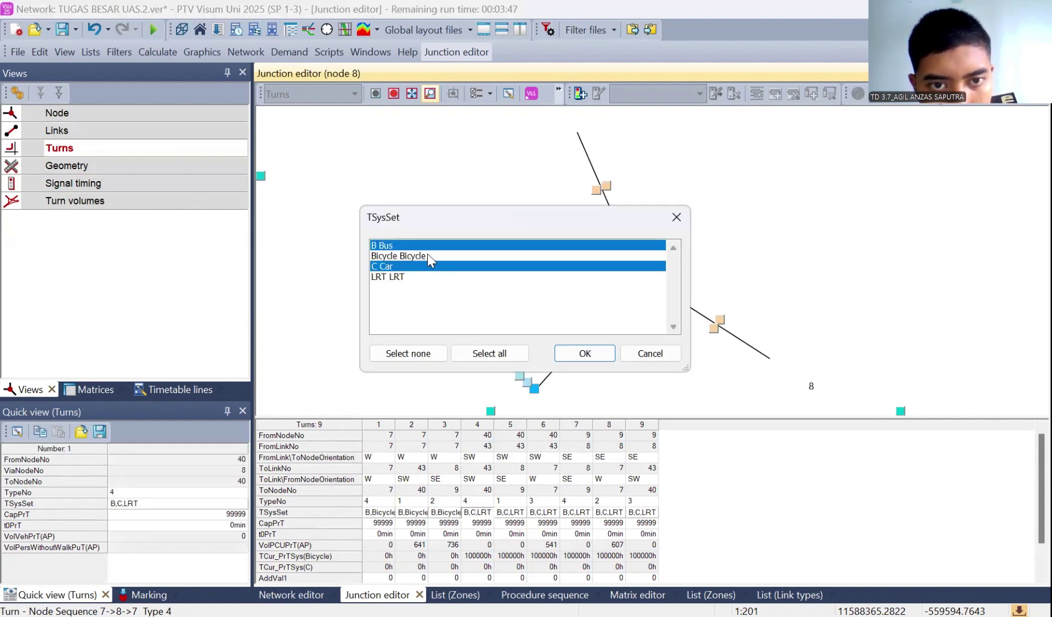
{"action": "left_click", "coordinate": [427, 255]}
{"action": "key", "text": "Return"}
Set the transport systems of the turns from node 40 to nodes 9 and 7 to Bus, Bicycle and Car, without LRT
{"action": "double_click", "coordinate": [517, 512]}
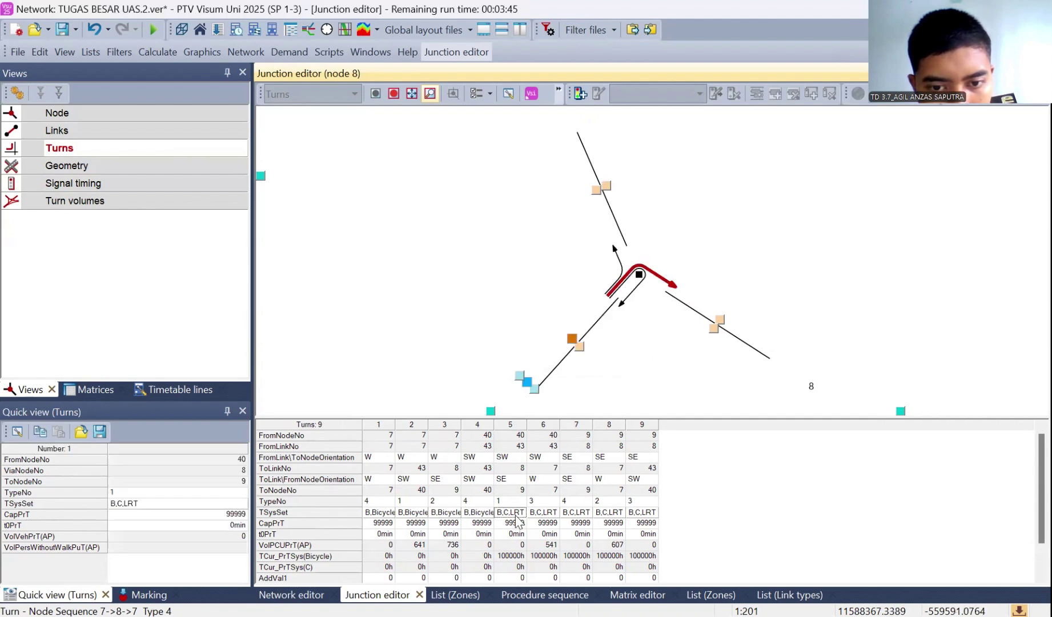
{"action": "left_click", "coordinate": [456, 276]}
{"action": "left_click", "coordinate": [485, 255]}
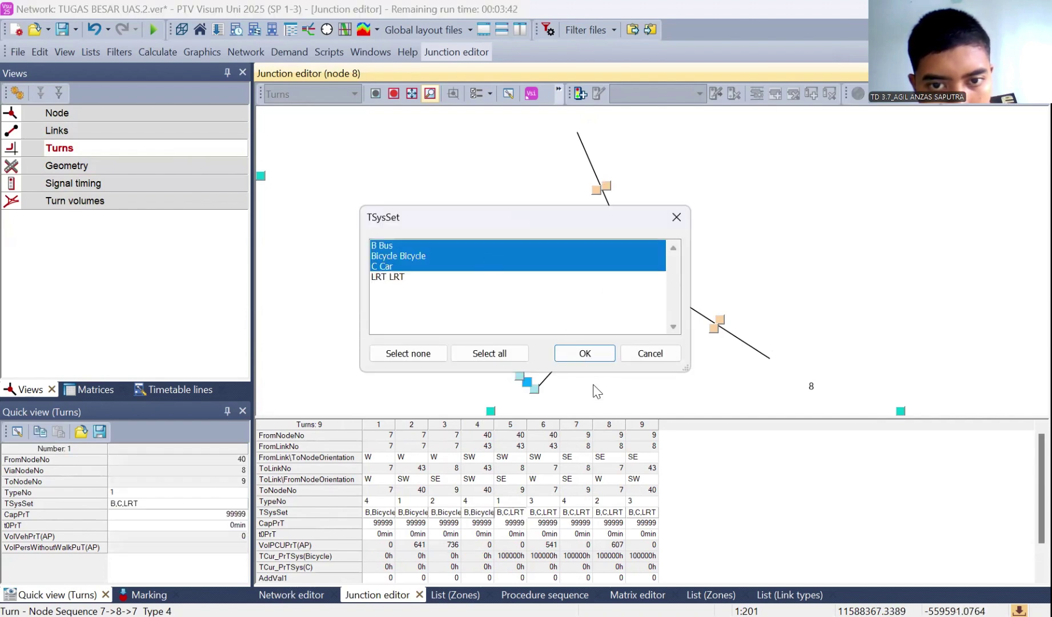
{"action": "key", "text": "Return"}
{"action": "double_click", "coordinate": [543, 517]}
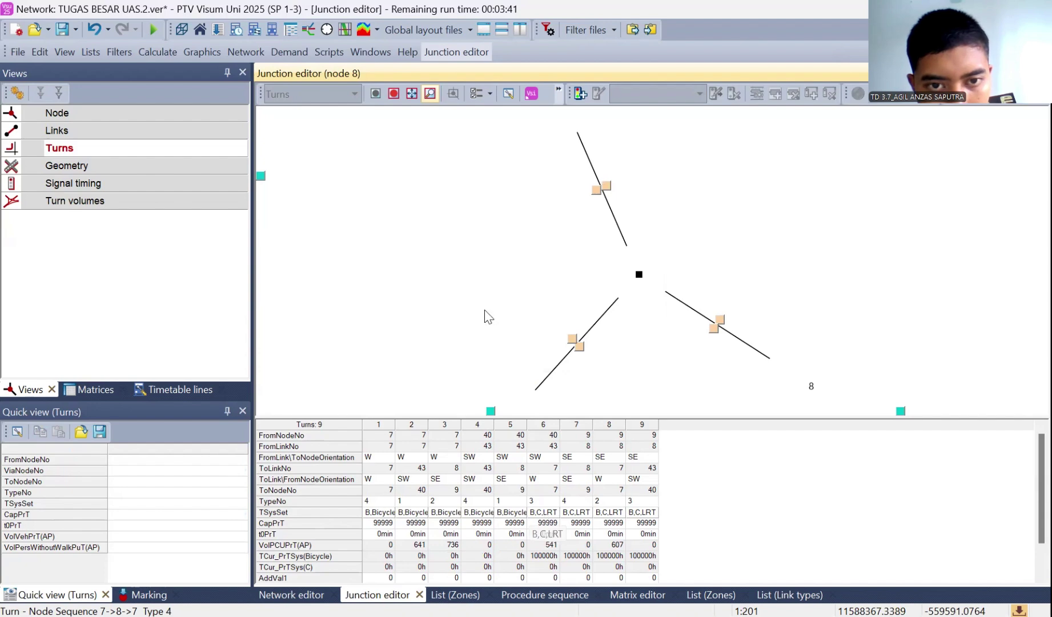
{"action": "left_click", "coordinate": [482, 277]}
{"action": "left_click", "coordinate": [489, 256]}
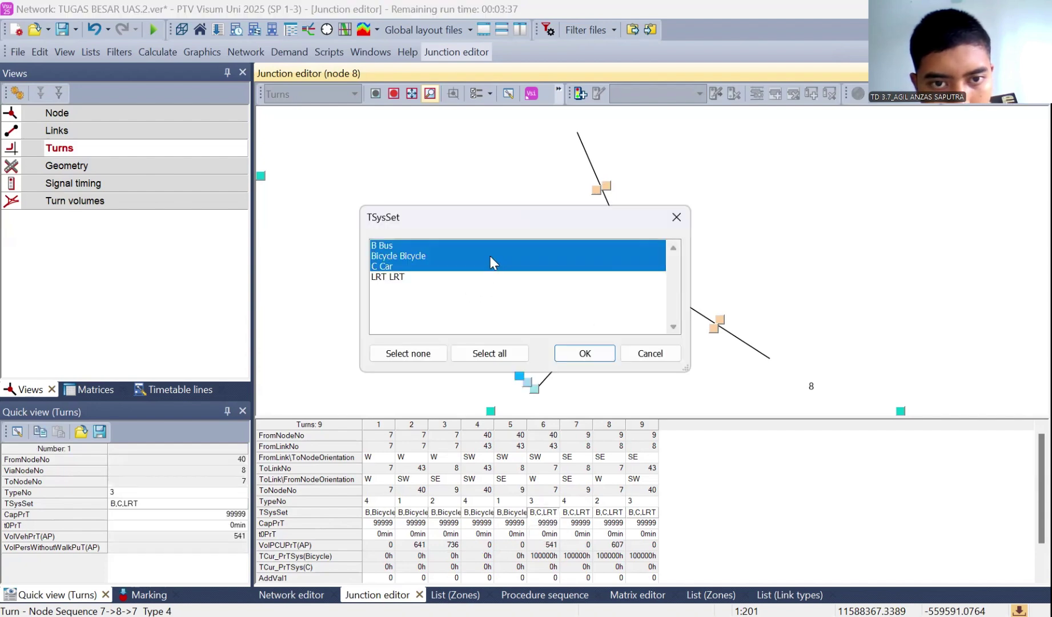
{"action": "left_click", "coordinate": [588, 355]}
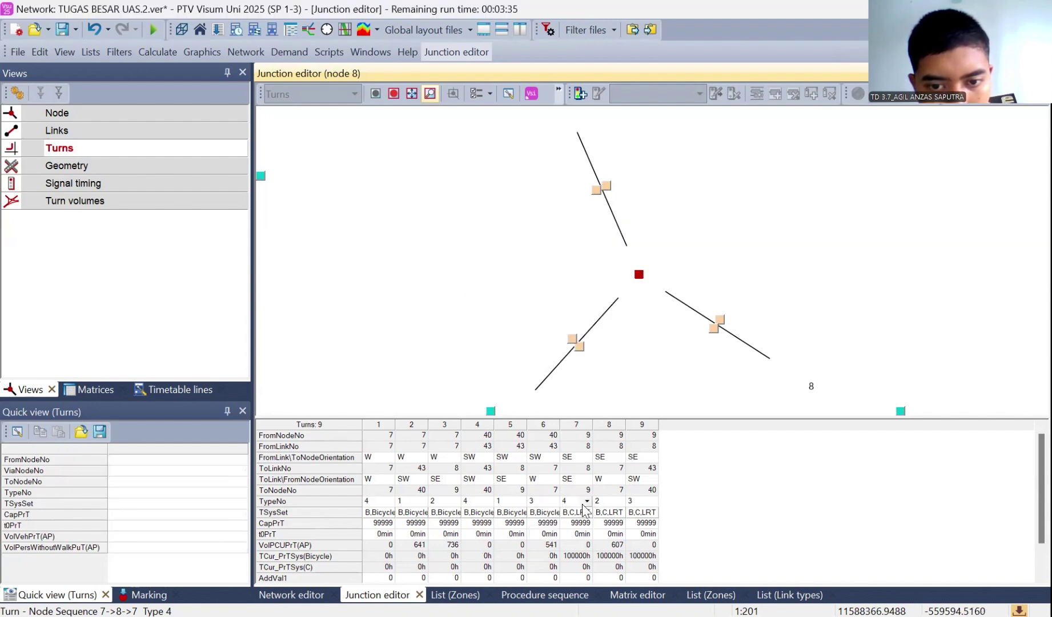
For the U-turn from node 9 and the turn from node 9 to node 7, allow only Bus, Bicycle and Car
{"action": "double_click", "coordinate": [583, 517]}
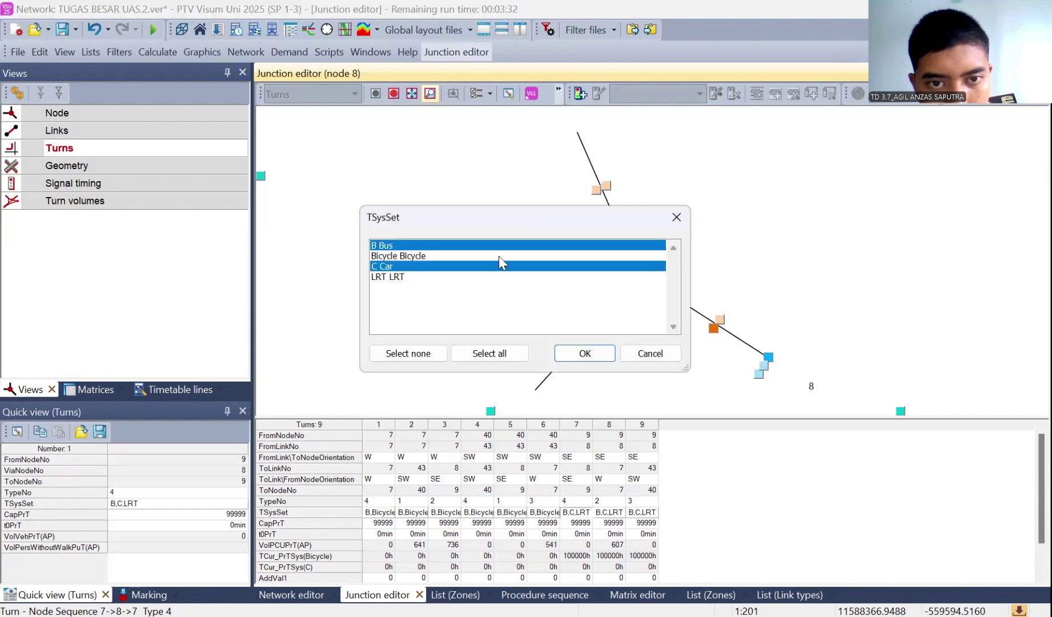
{"action": "left_click", "coordinate": [499, 256]}
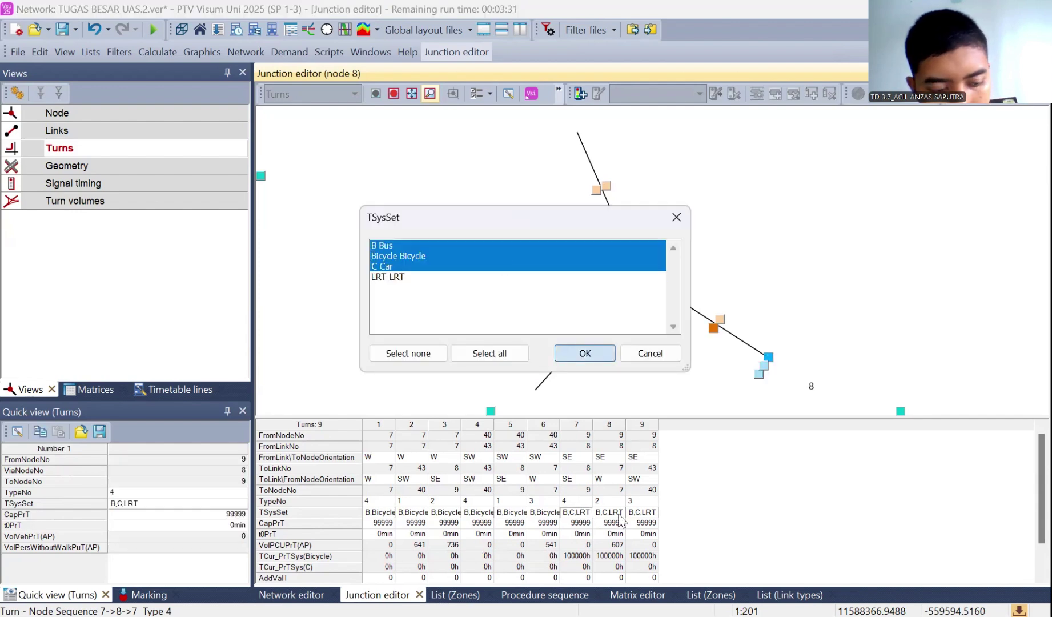
{"action": "left_click", "coordinate": [514, 256]}
{"action": "left_click", "coordinate": [517, 277]}
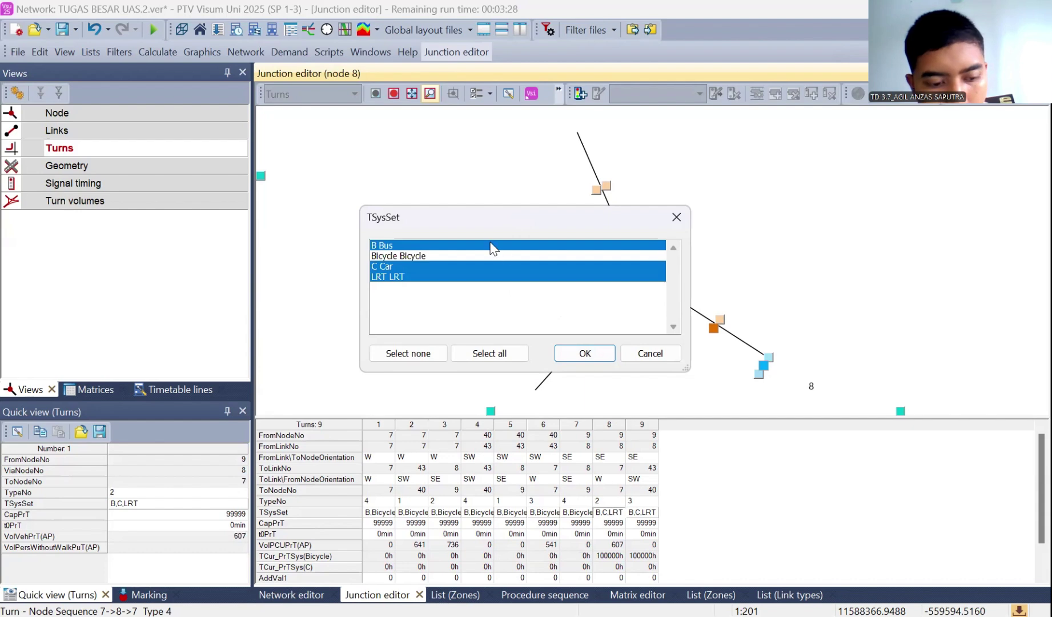
{"action": "left_click", "coordinate": [482, 266]}
{"action": "left_click", "coordinate": [481, 257]}
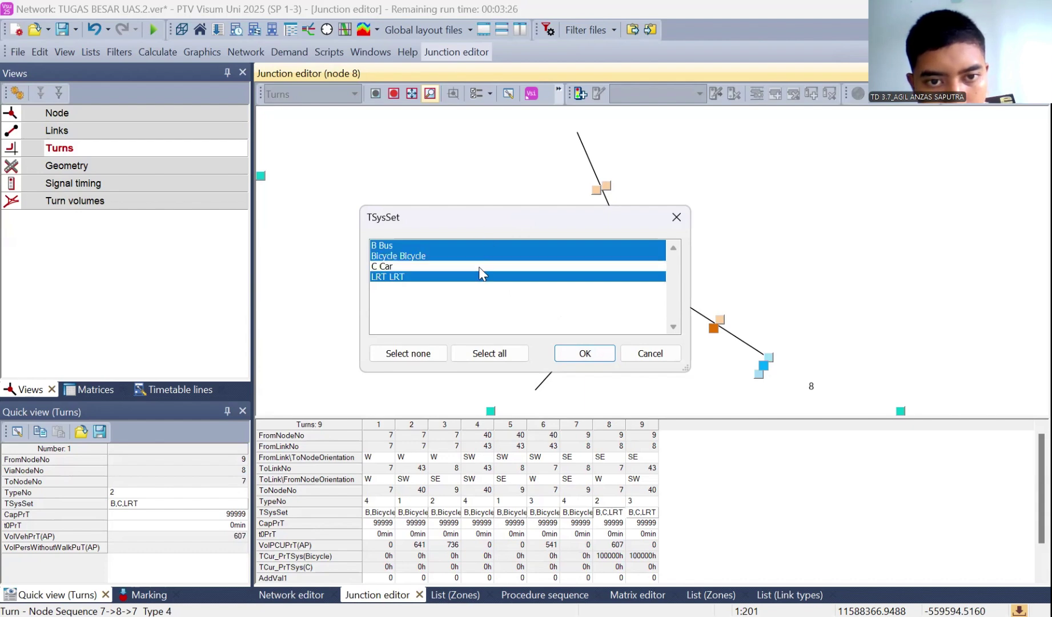
{"action": "left_click", "coordinate": [482, 268]}
{"action": "left_click", "coordinate": [521, 277]}
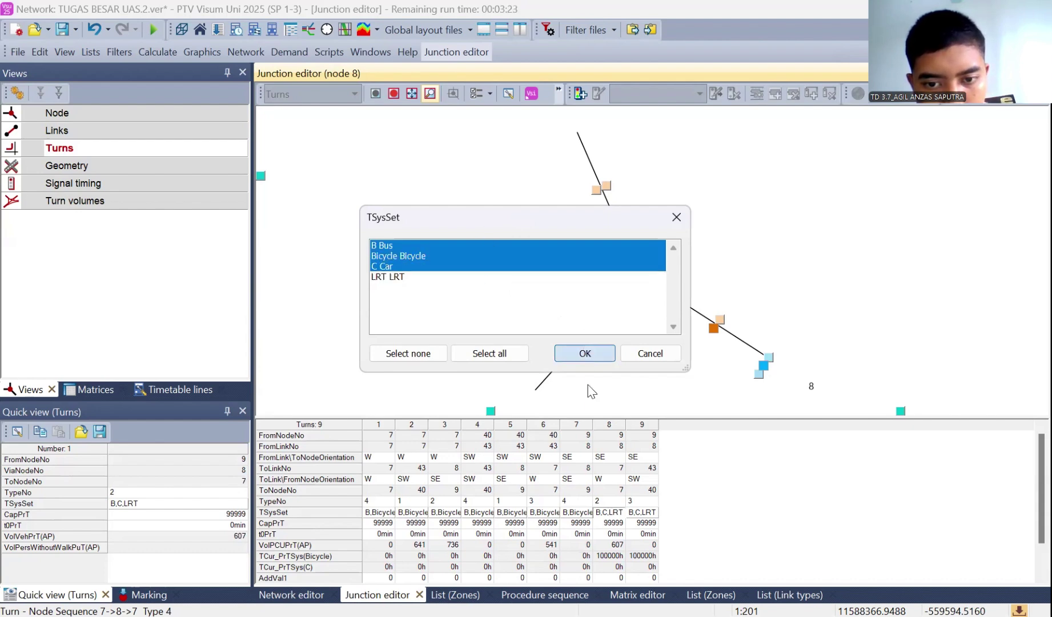
Set the transport systems of the turn from node 9 to node 40 to Bus, Bicycle and Car, removing LRT
{"action": "double_click", "coordinate": [640, 513]}
{"action": "left_click", "coordinate": [488, 277]}
{"action": "left_click", "coordinate": [488, 257]}
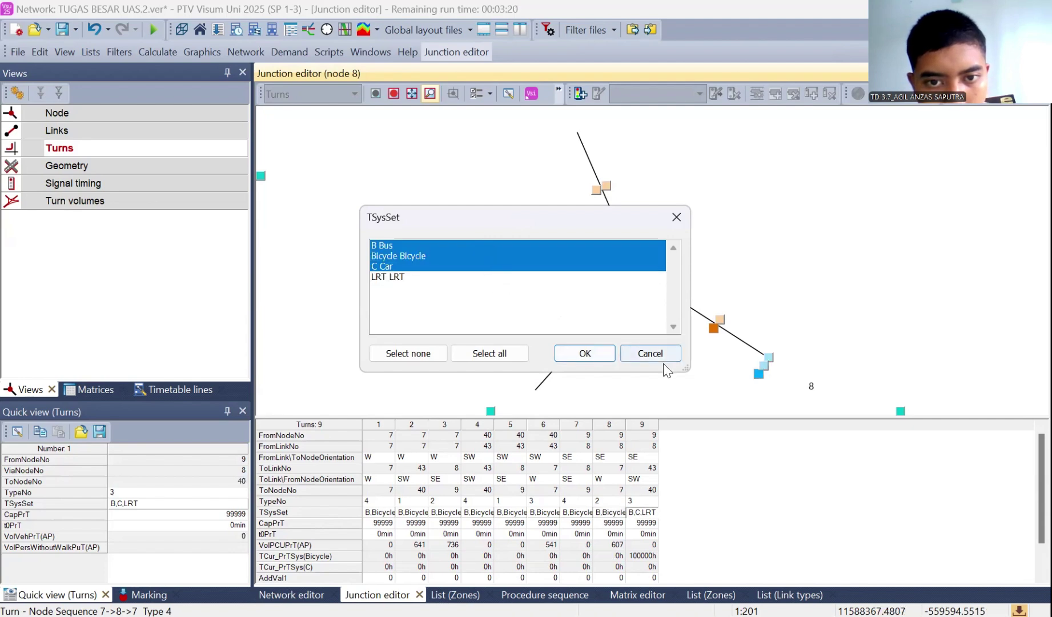
{"action": "left_click", "coordinate": [604, 353]}
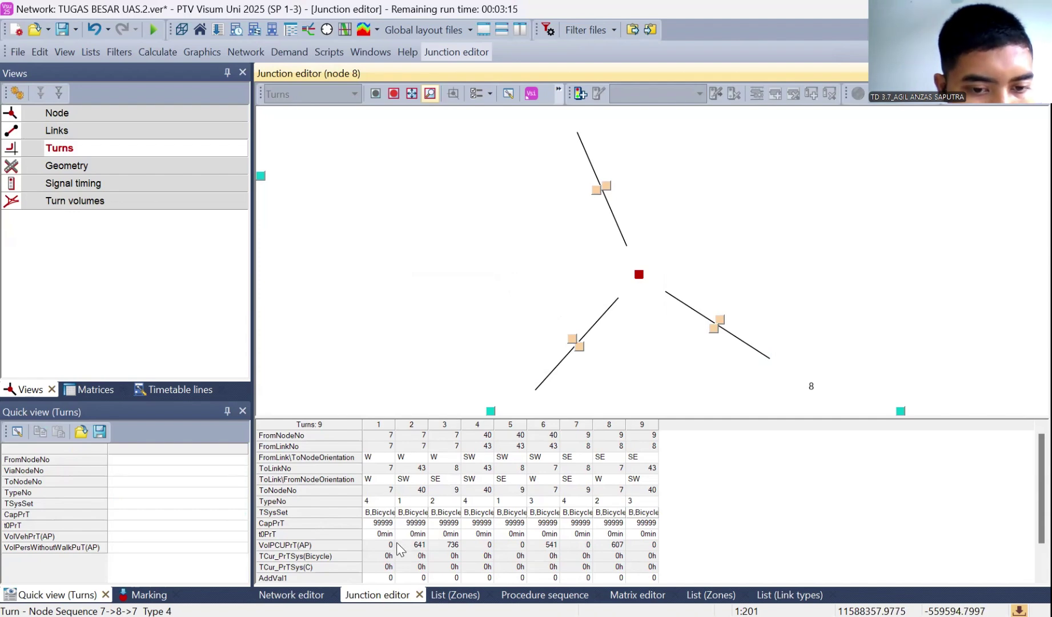
Set the private transport capacity (CapPrT) of all three turns from node 7 to 1000
{"action": "left_click", "coordinate": [382, 524]}
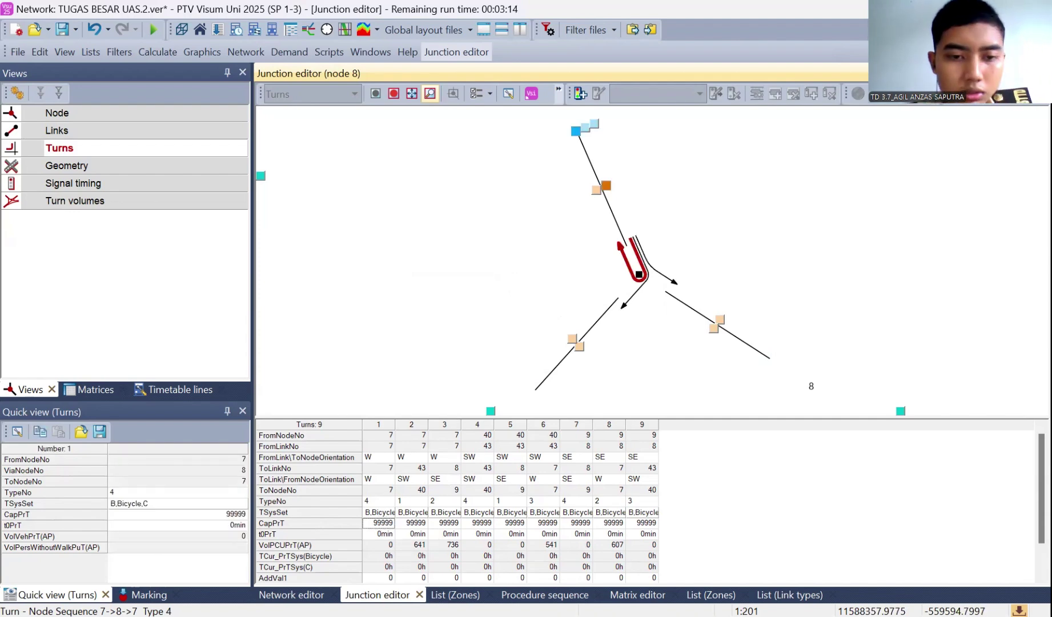
{"action": "type", "text": "199"}
{"action": "key", "text": "BackSpace"}
{"action": "key", "text": "BackSpace"}
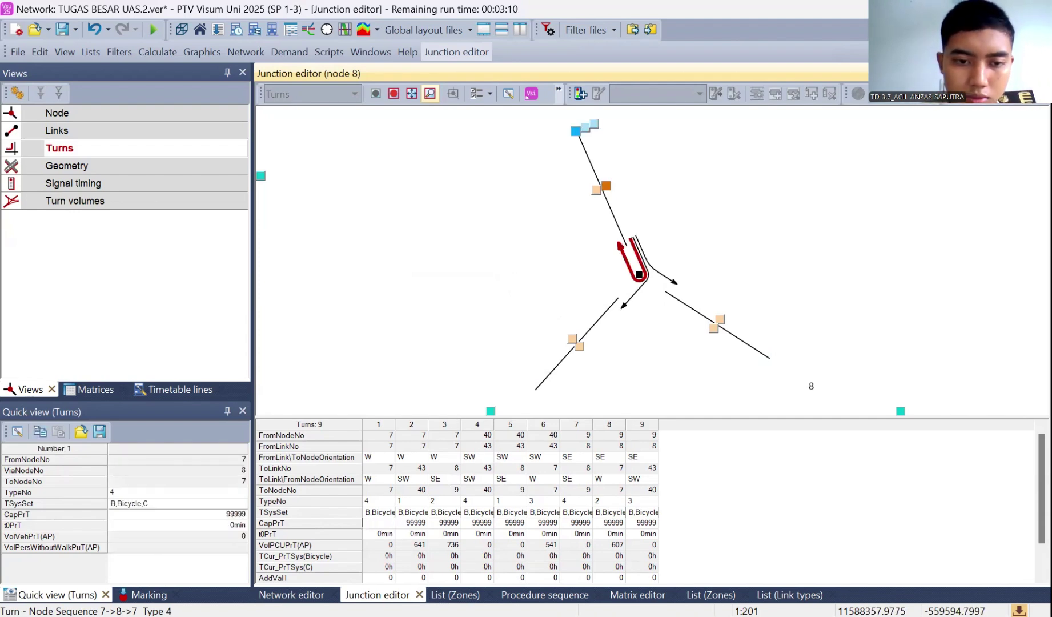
{"action": "type", "text": "1000"}
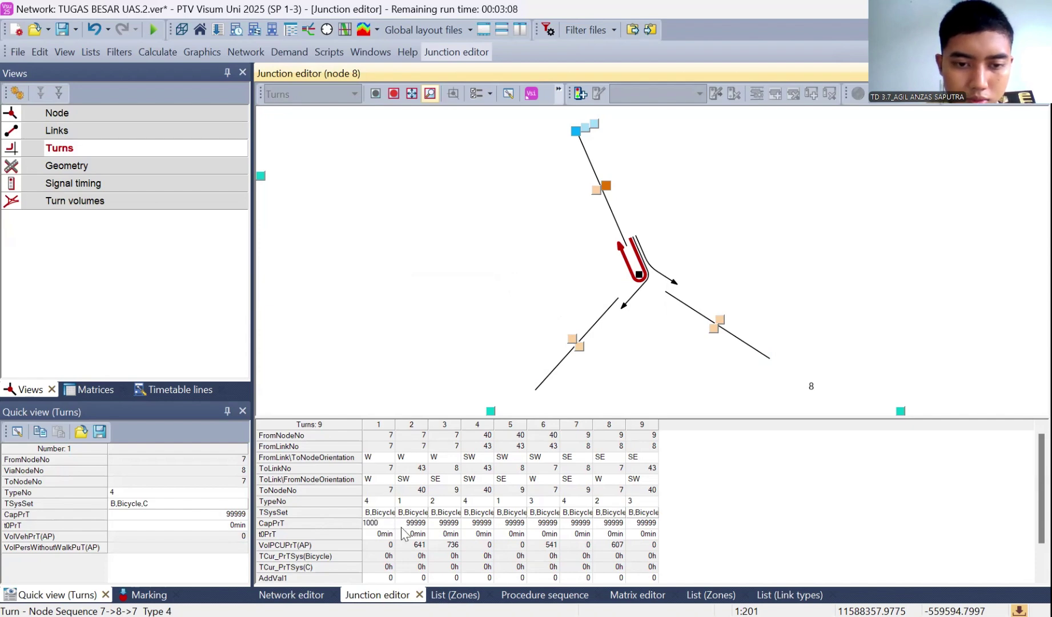
{"action": "left_click", "coordinate": [412, 523]}
{"action": "type", "text": "1000"}
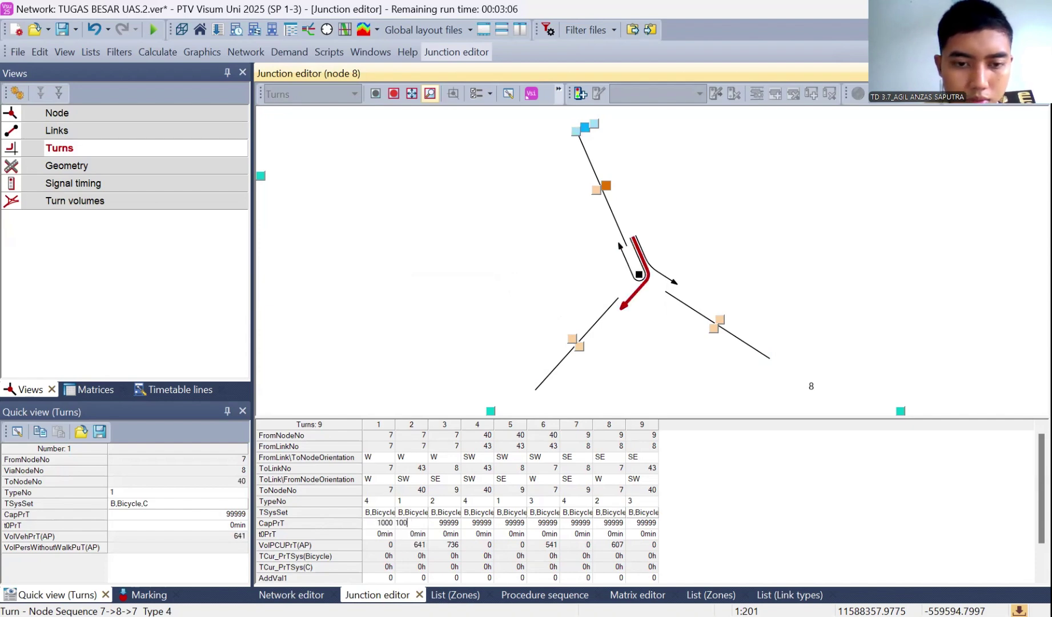
{"action": "left_click", "coordinate": [439, 523]}
{"action": "type", "text": "1000"}
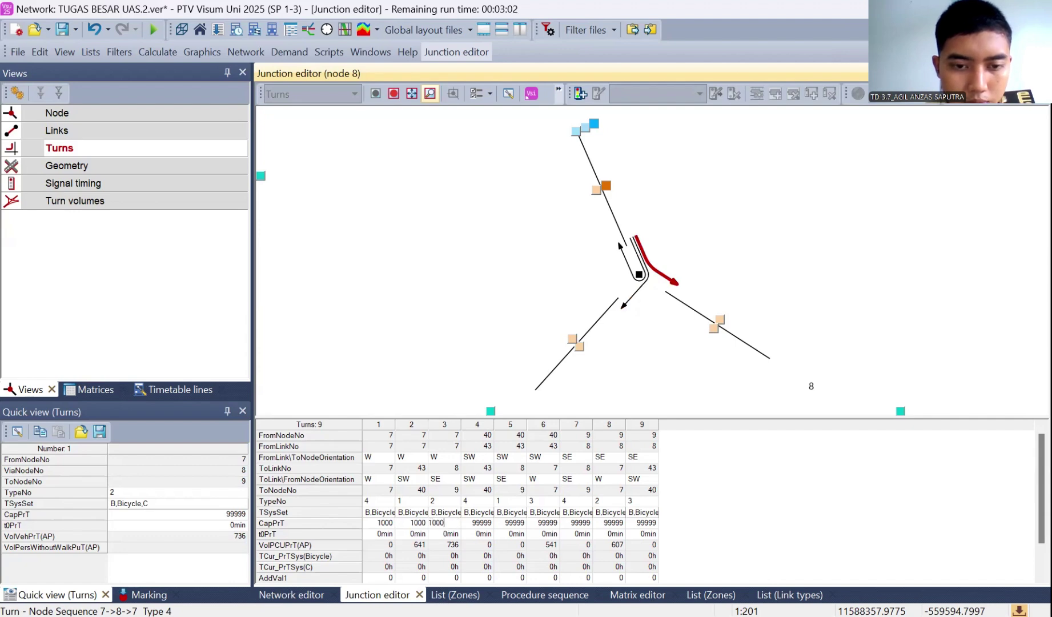
Set the CapPrT of the three turns coming from node 40 to 1000
{"action": "left_click", "coordinate": [475, 522]}
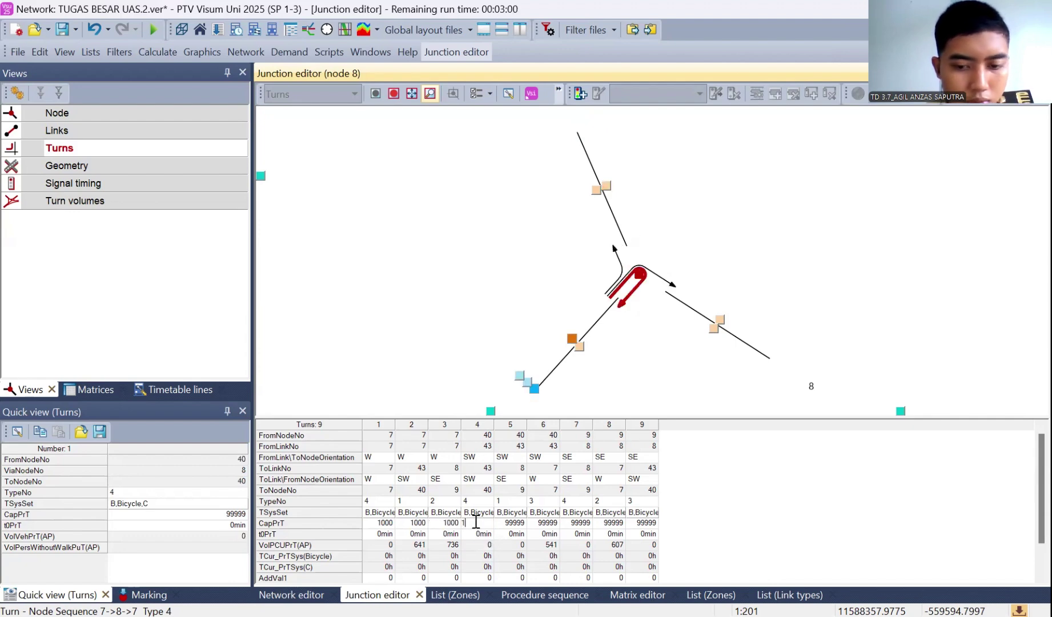
{"action": "type", "text": "1000"}
{"action": "left_click", "coordinate": [511, 523]}
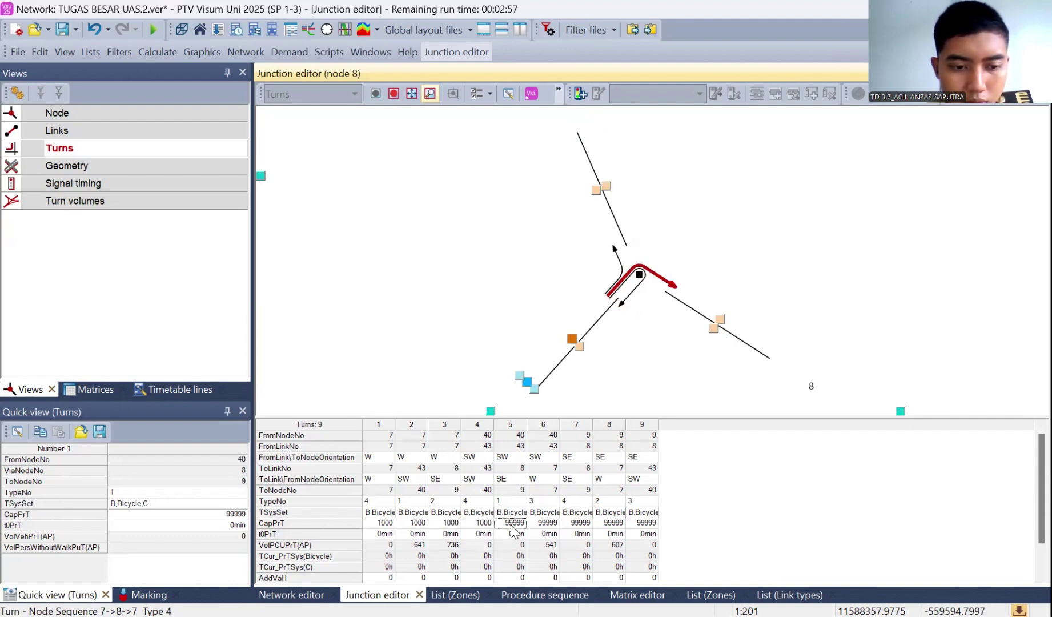
{"action": "type", "text": "1000"}
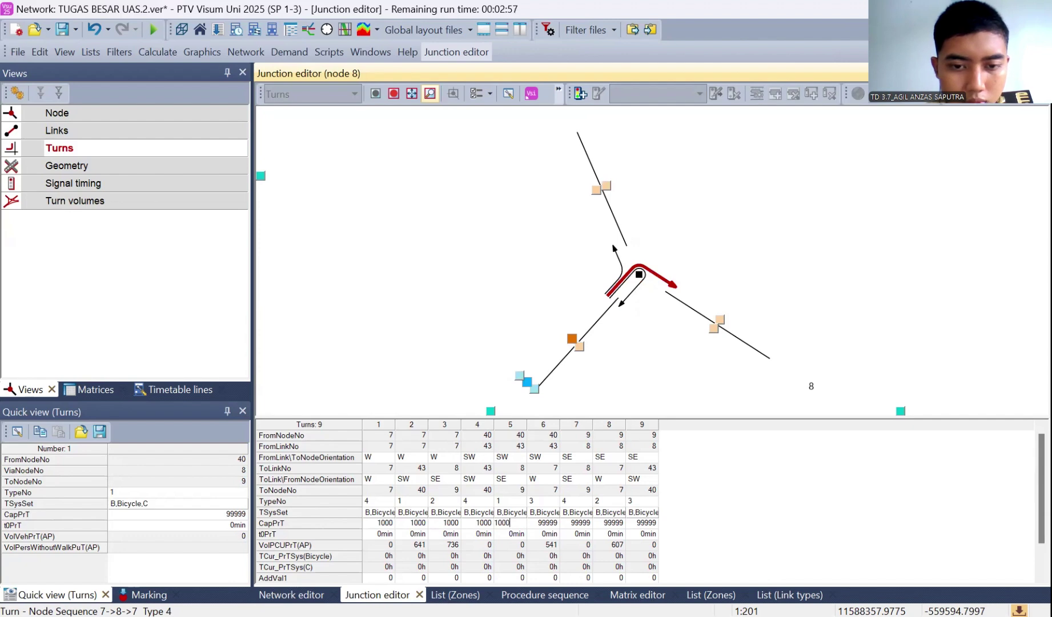
{"action": "left_click", "coordinate": [537, 523]}
{"action": "type", "text": "1000"}
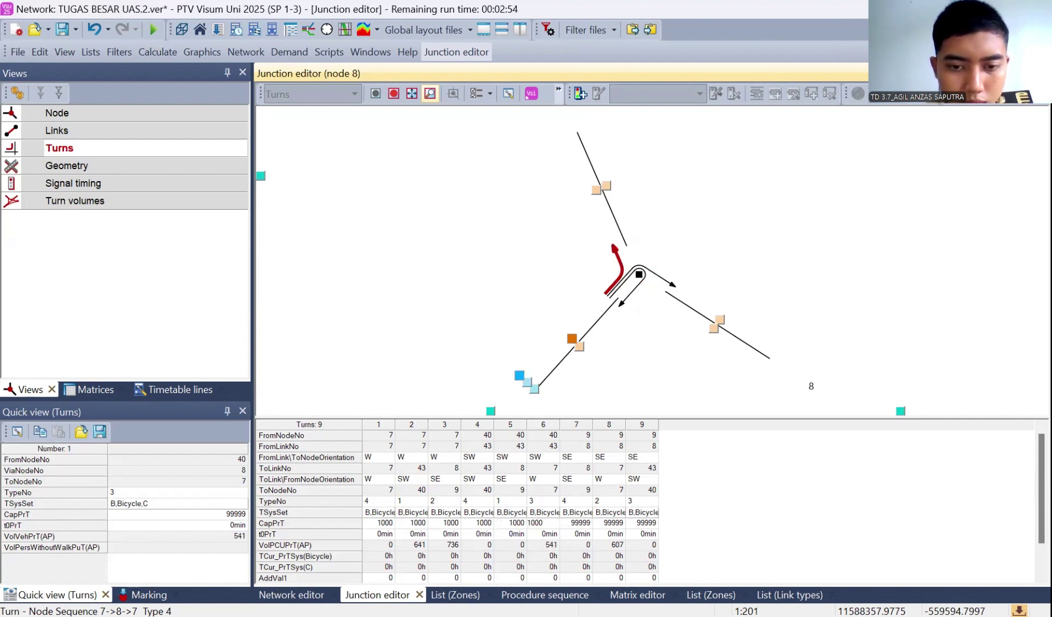
Give the three turns coming from node 9 a CapPrT of 1000 as well
{"action": "left_click", "coordinate": [573, 523]}
{"action": "type", "text": "000"}
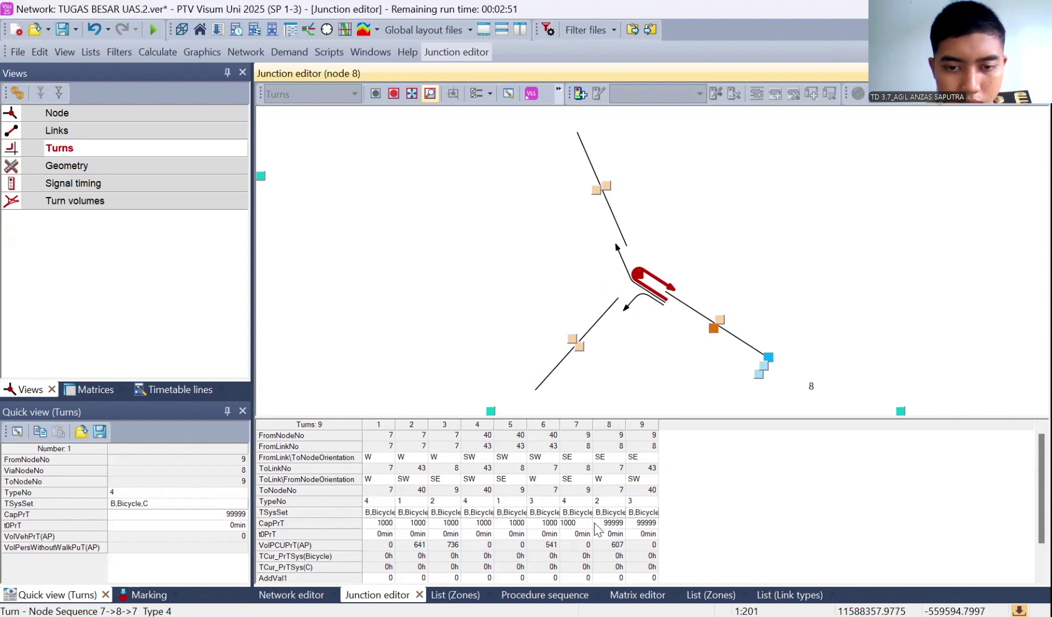
{"action": "key", "text": "Tab"}
{"action": "type", "text": "100"}
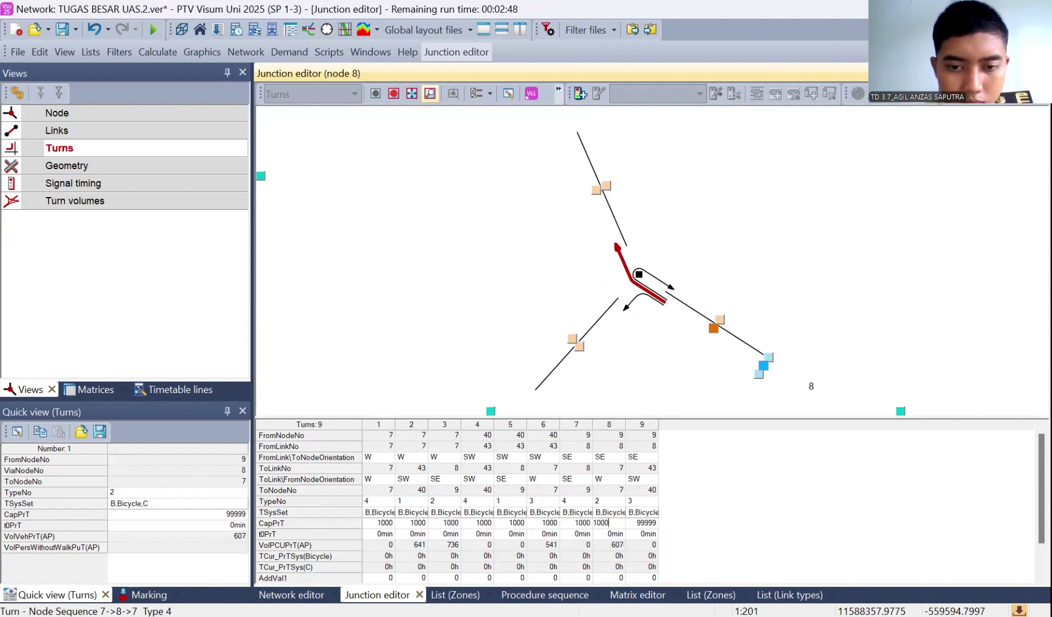
{"action": "key", "text": "Tab"}
{"action": "type", "text": "10"}
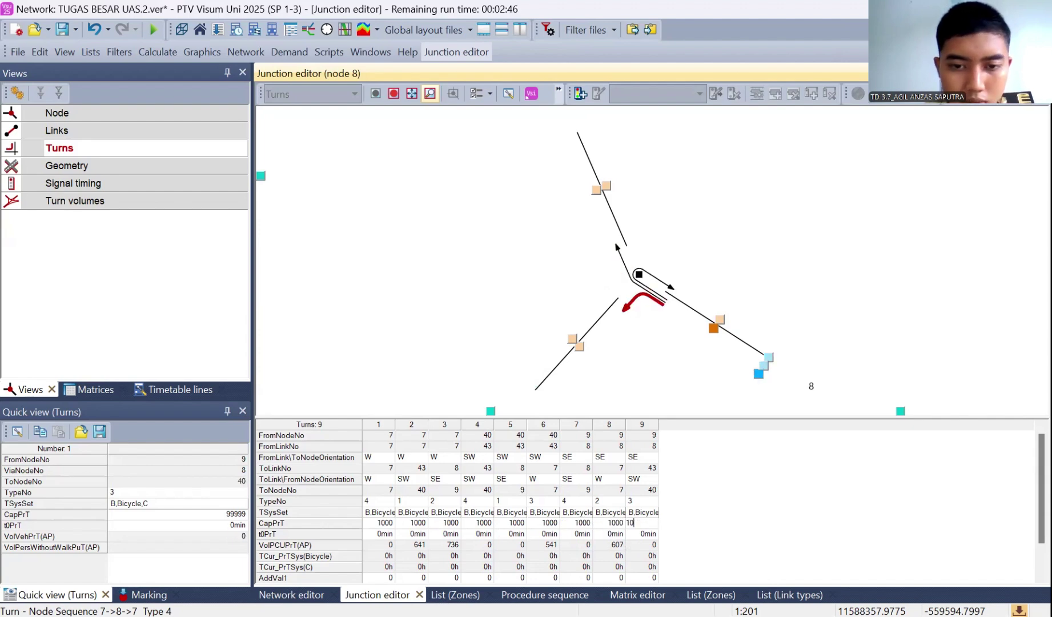
{"action": "left_click", "coordinate": [753, 521]}
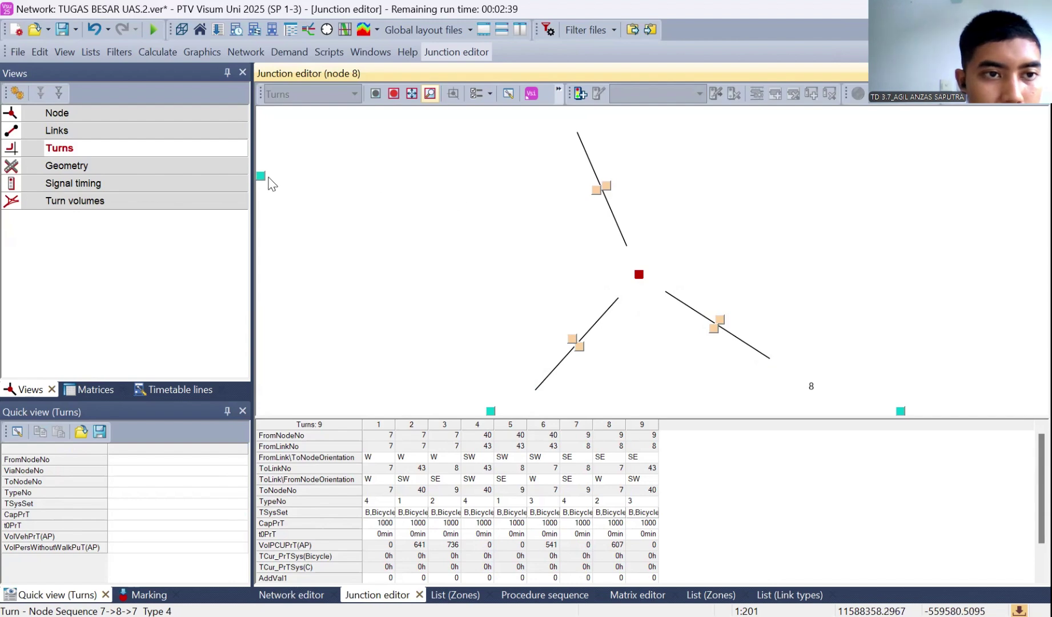
In the geometry view of node 8, set the ICACornerRadius of the SE, SW and W legs to 3 m
{"action": "left_click", "coordinate": [233, 166]}
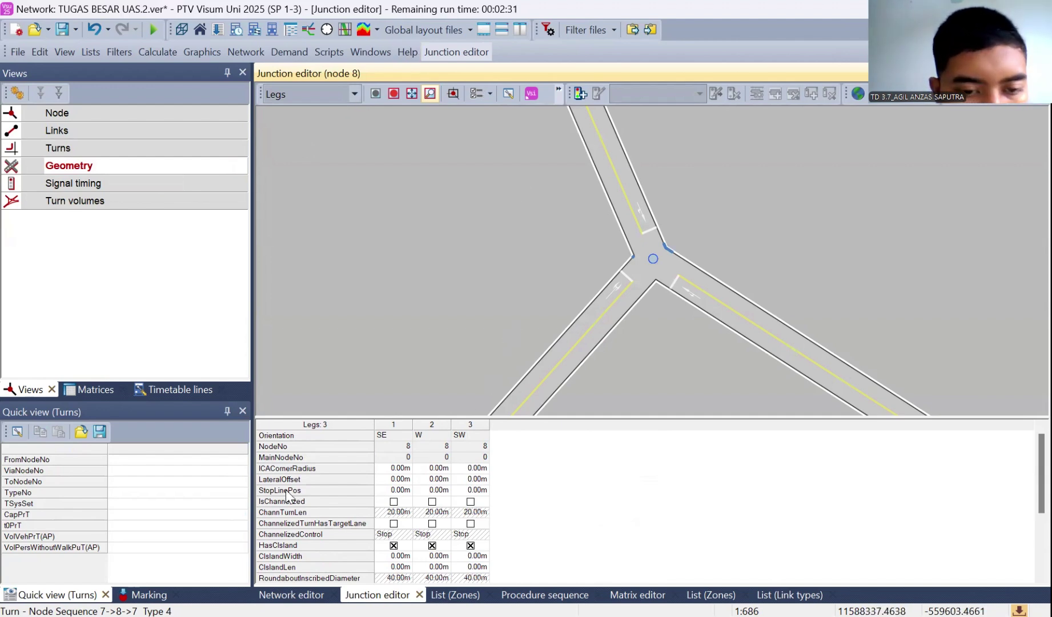
{"action": "left_click", "coordinate": [387, 470]}
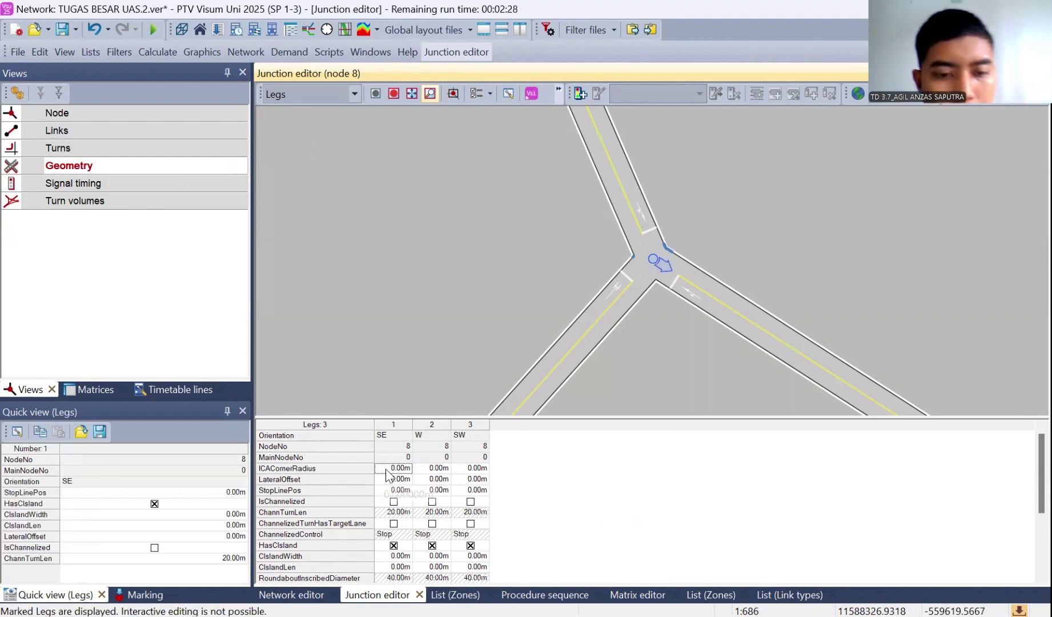
{"action": "type", "text": "3"}
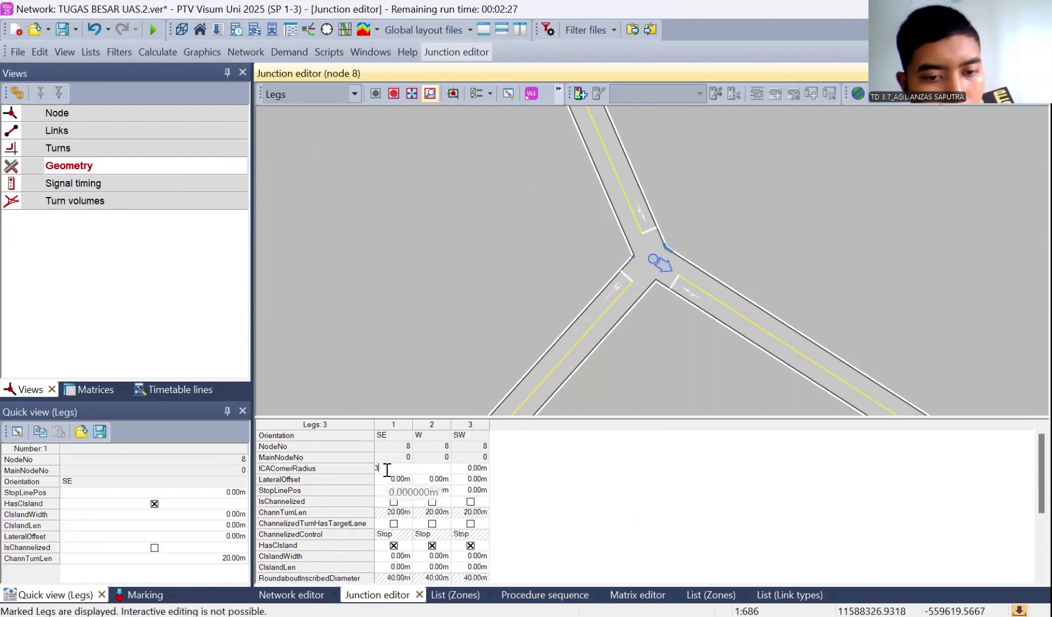
{"action": "left_click", "coordinate": [478, 470]}
{"action": "type", "text": "3"}
{"action": "left_click", "coordinate": [424, 468]}
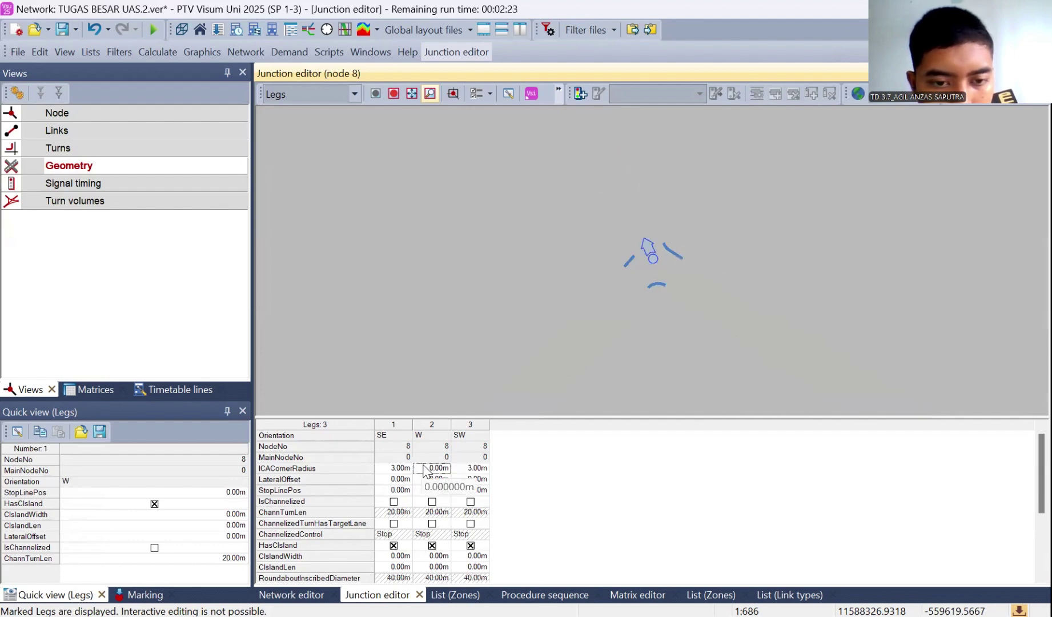
{"action": "type", "text": "3"}
{"action": "left_click", "coordinate": [537, 481]}
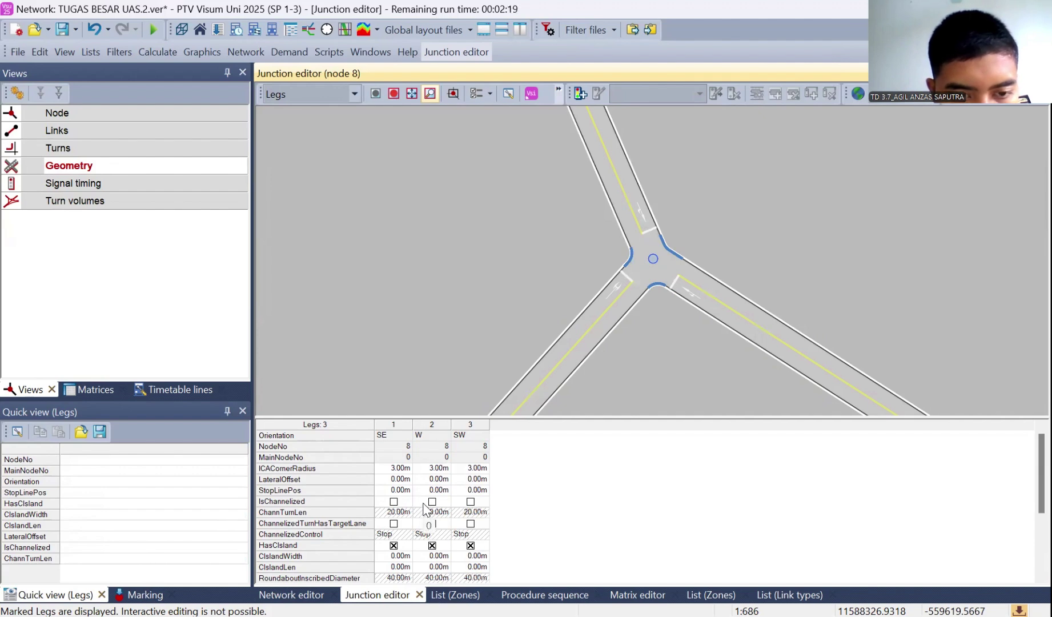
{"action": "left_click", "coordinate": [432, 524]}
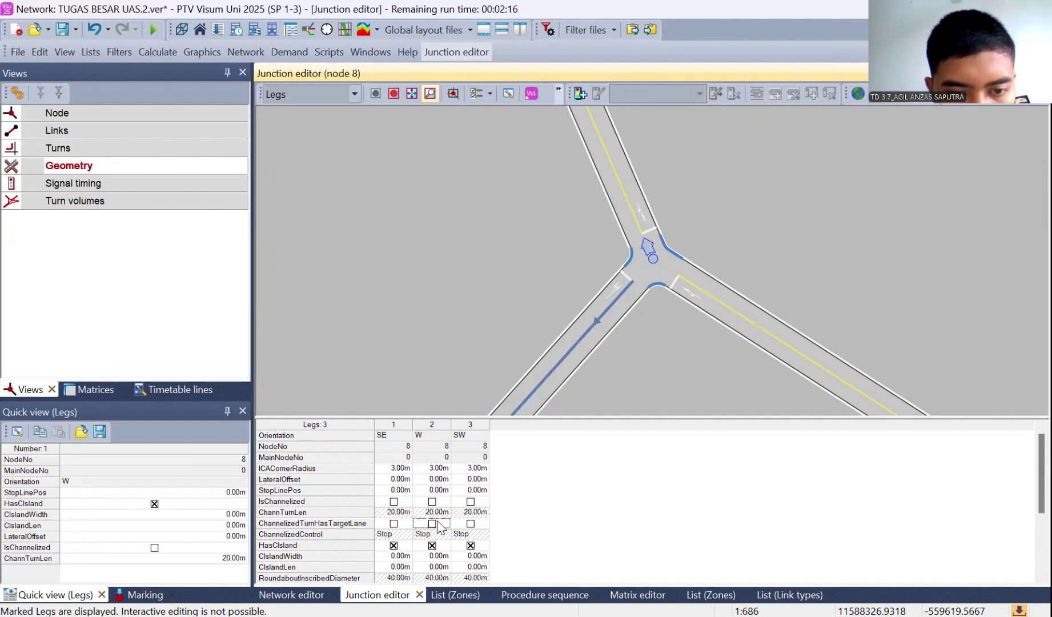
{"action": "left_click", "coordinate": [393, 523]}
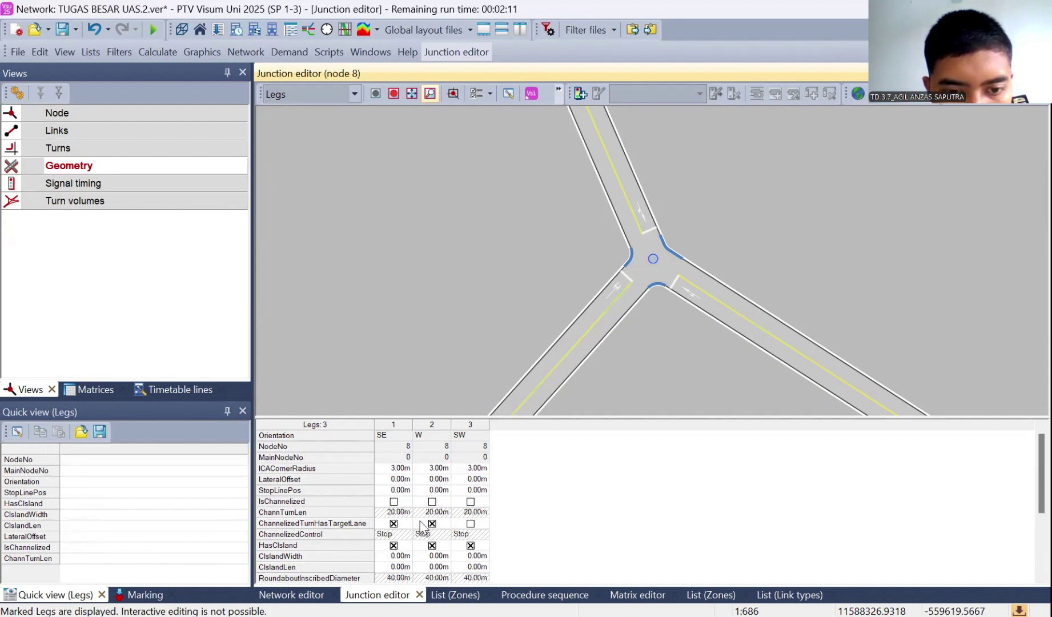
{"action": "left_click", "coordinate": [394, 523]}
{"action": "left_click", "coordinate": [432, 524]}
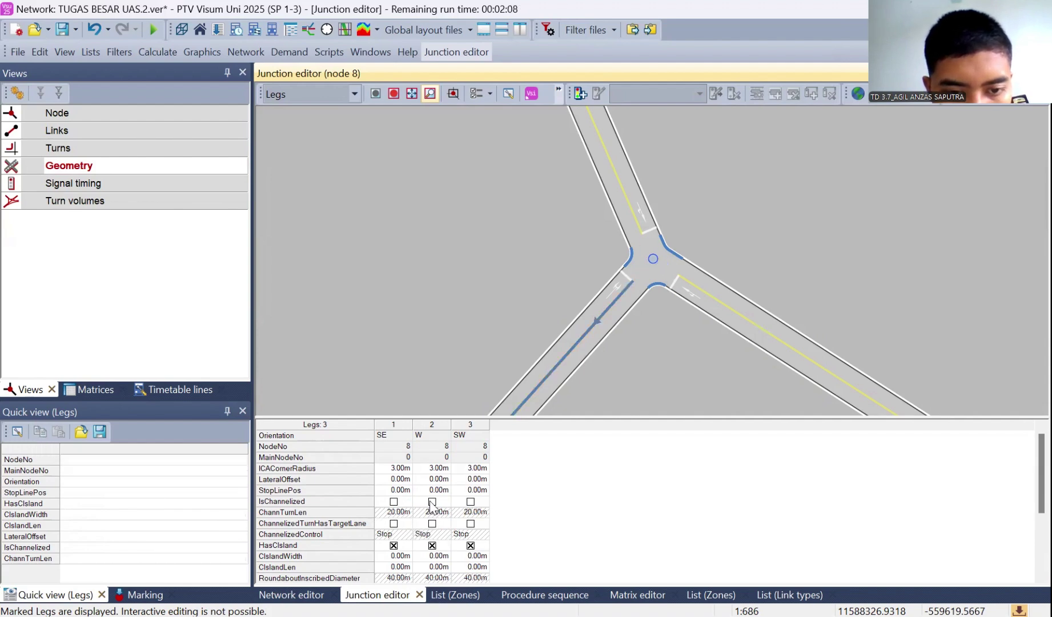
Enable the IsChannelized option for the W leg of node 8
{"action": "left_click", "coordinate": [432, 501]}
{"action": "left_click", "coordinate": [432, 501]}
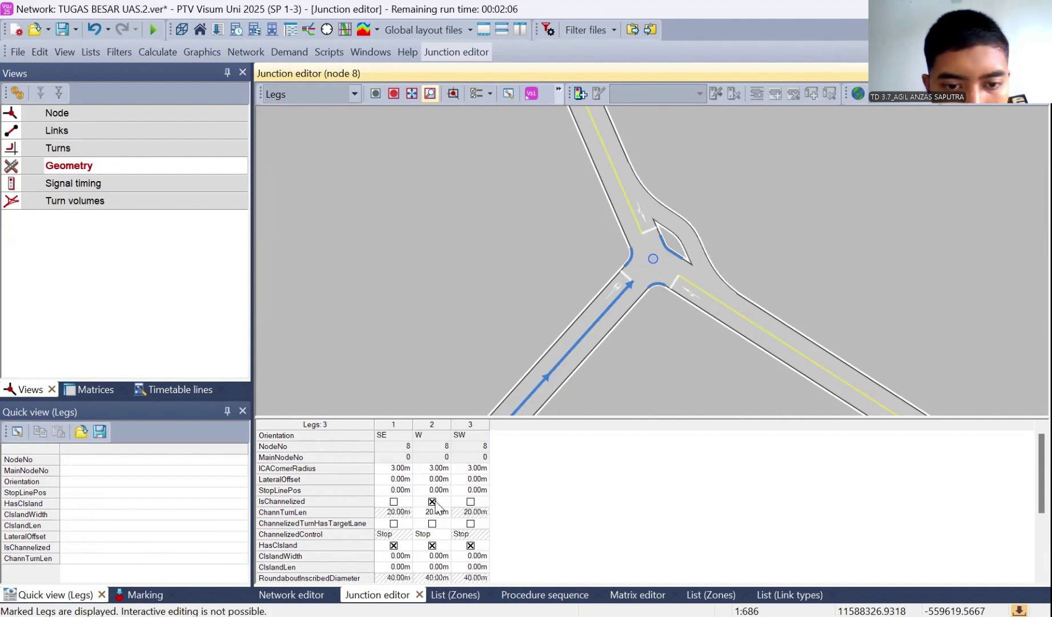
Channelize the SW and SE legs of node 8 instead of the W leg, and create a pocket to the right of the SE approach lane
{"action": "left_click", "coordinate": [468, 499]}
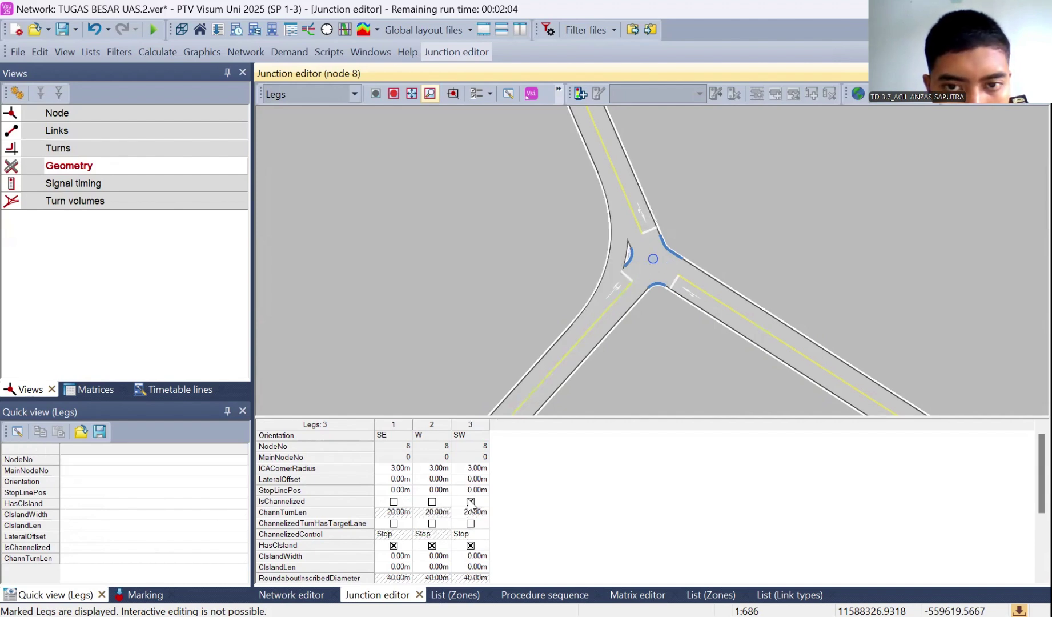
{"action": "left_click", "coordinate": [408, 502]}
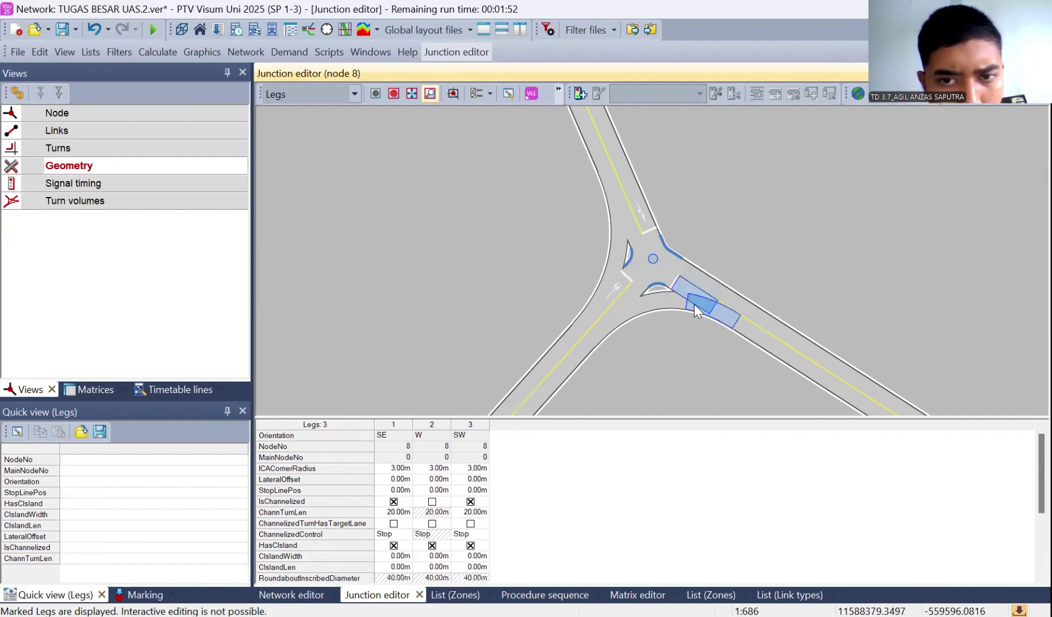
{"action": "left_click", "coordinate": [694, 304]}
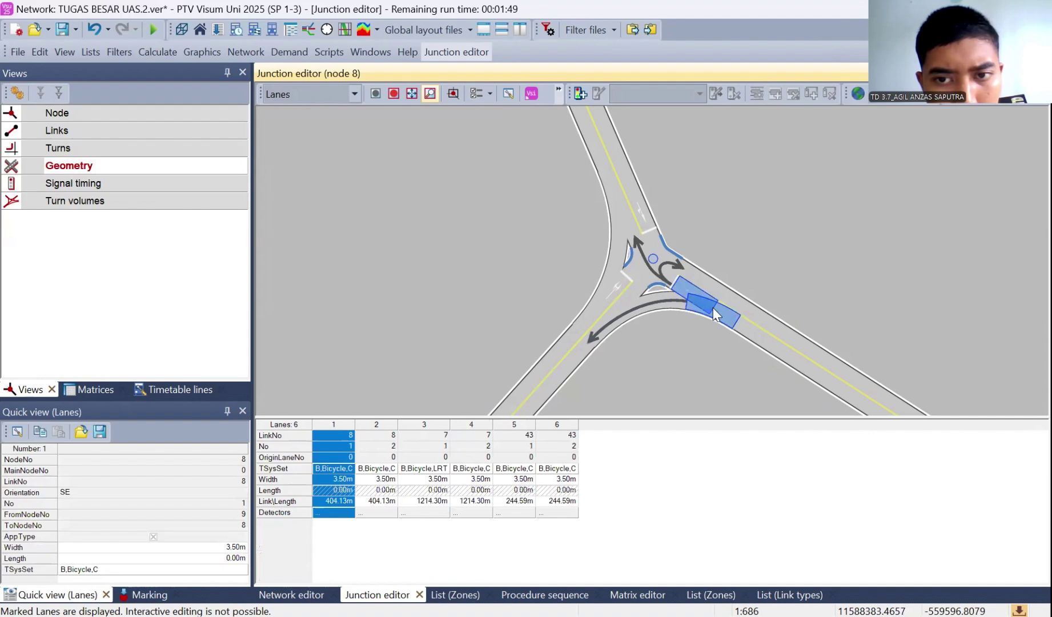
{"action": "right_click", "coordinate": [712, 307]}
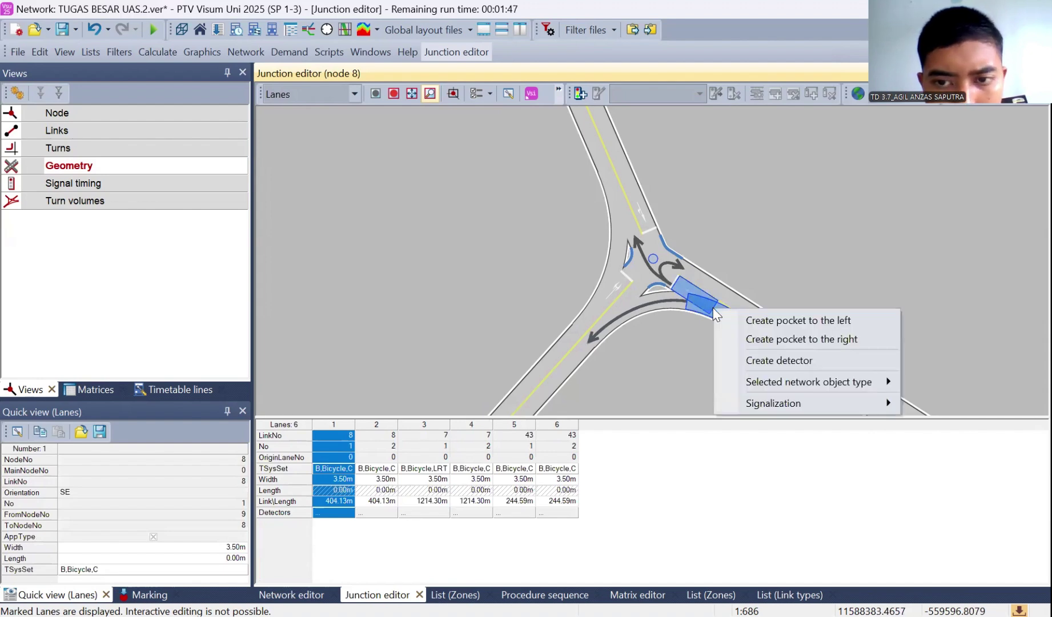
{"action": "left_click", "coordinate": [752, 338]}
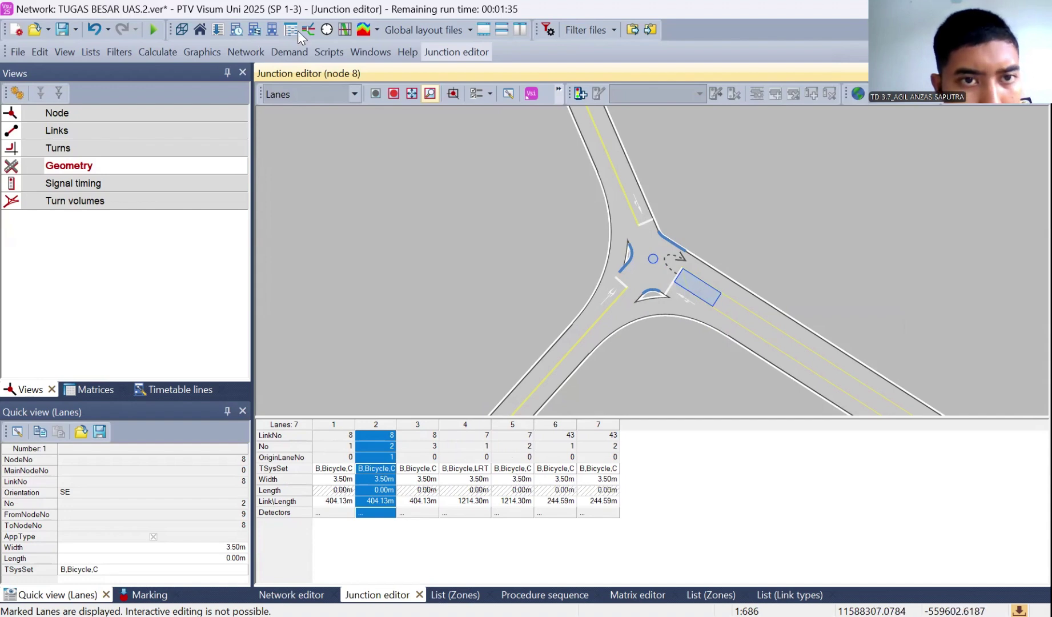
Review the leg attributes, signal timing and turn volumes of node 8
{"action": "left_click", "coordinate": [358, 92]}
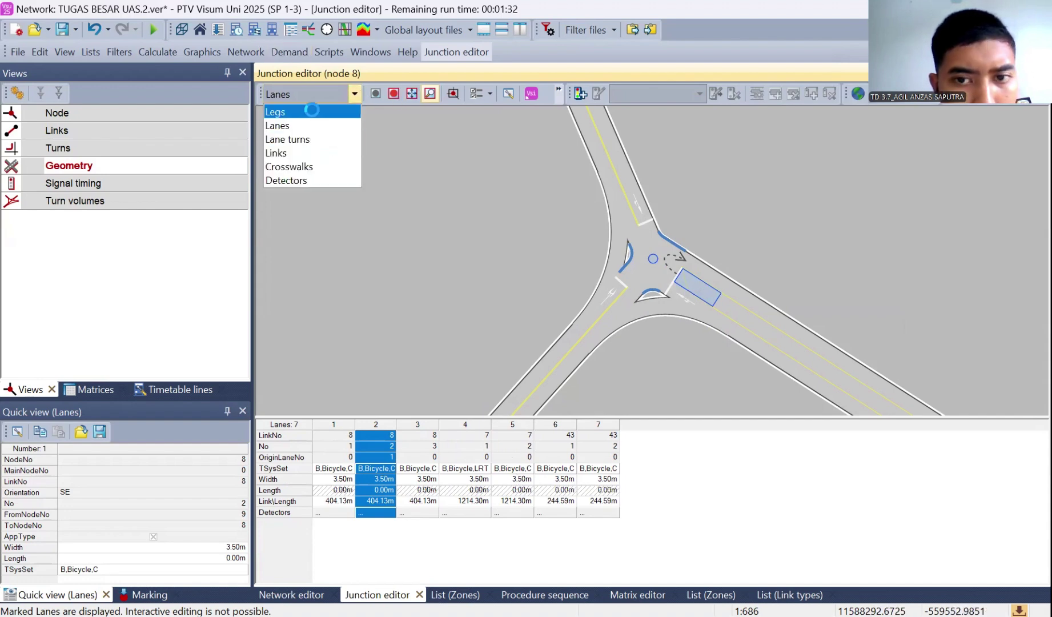
{"action": "left_click", "coordinate": [315, 109]}
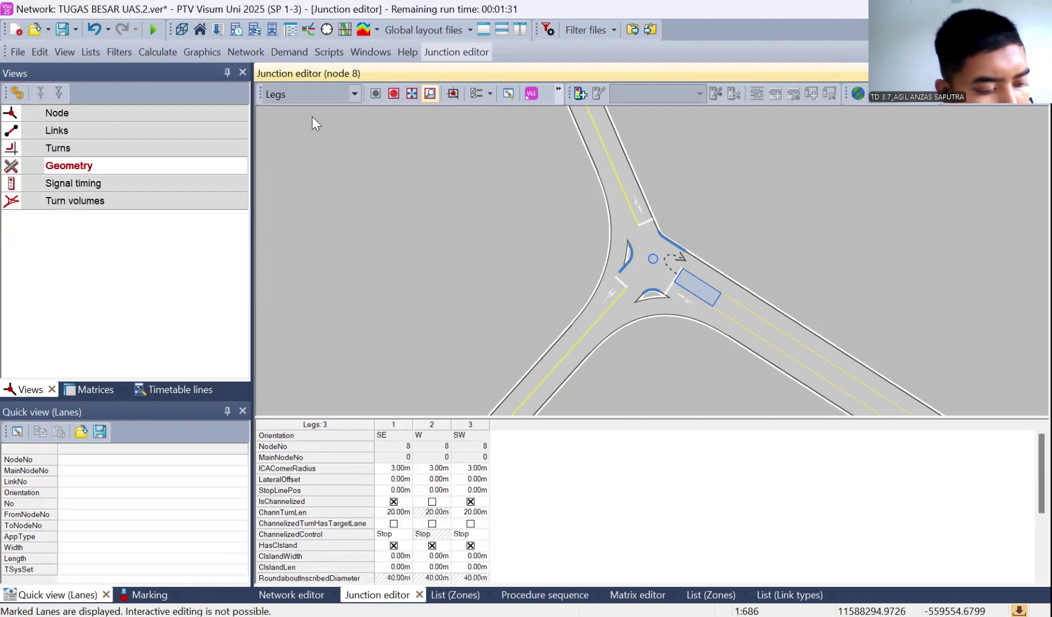
{"action": "left_click", "coordinate": [192, 184]}
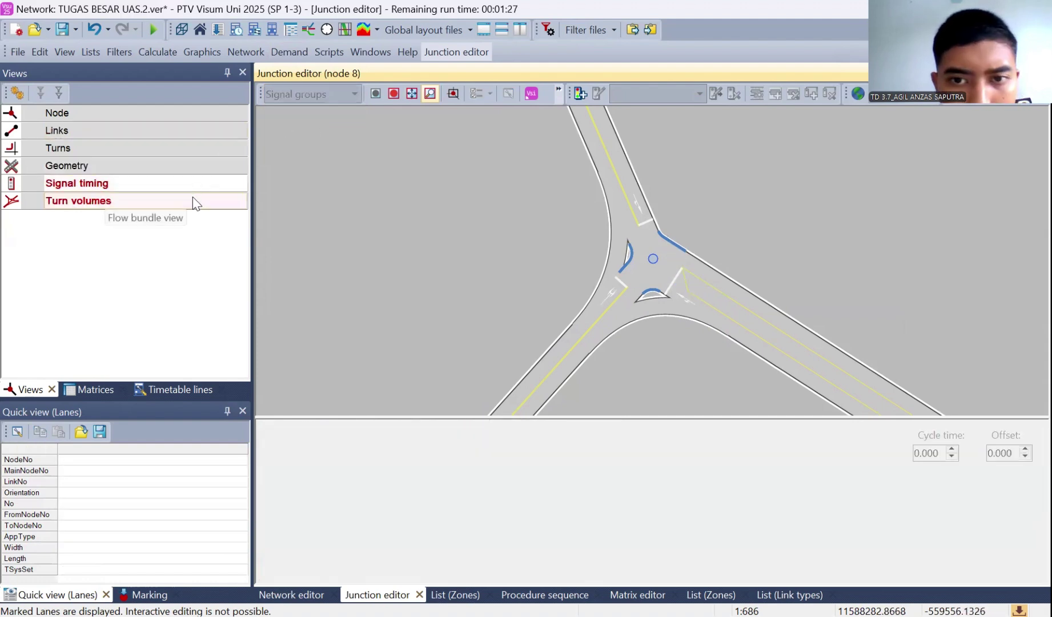
{"action": "left_click", "coordinate": [194, 201]}
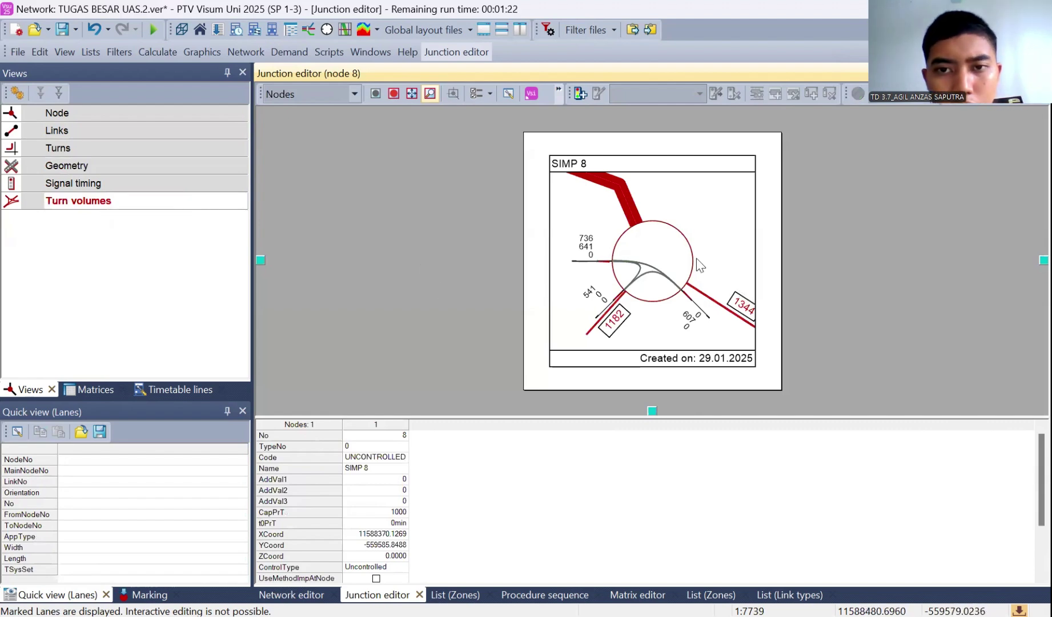
Return to the network editor and open node 10, just north of node 11, in the junction editor
{"action": "left_click", "coordinate": [309, 594]}
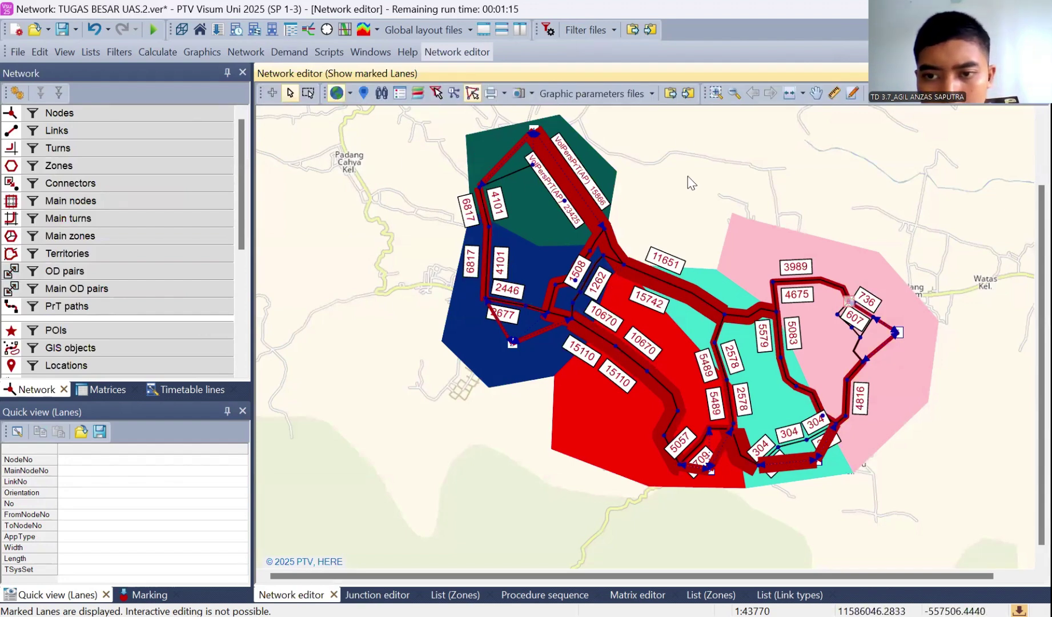
{"action": "left_click", "coordinate": [96, 111]}
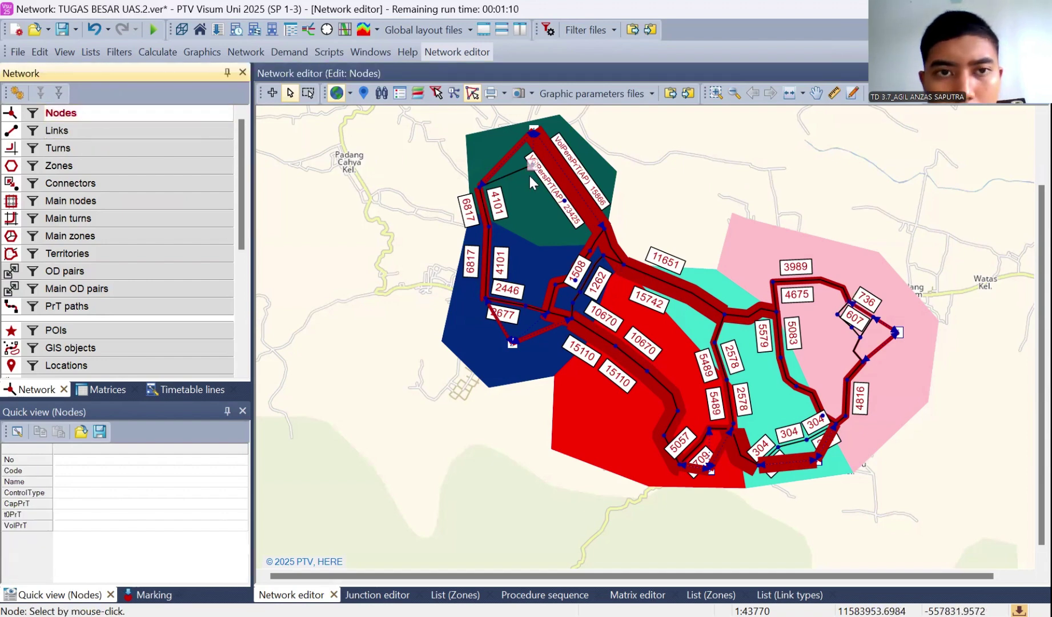
{"action": "double_click", "coordinate": [862, 360]}
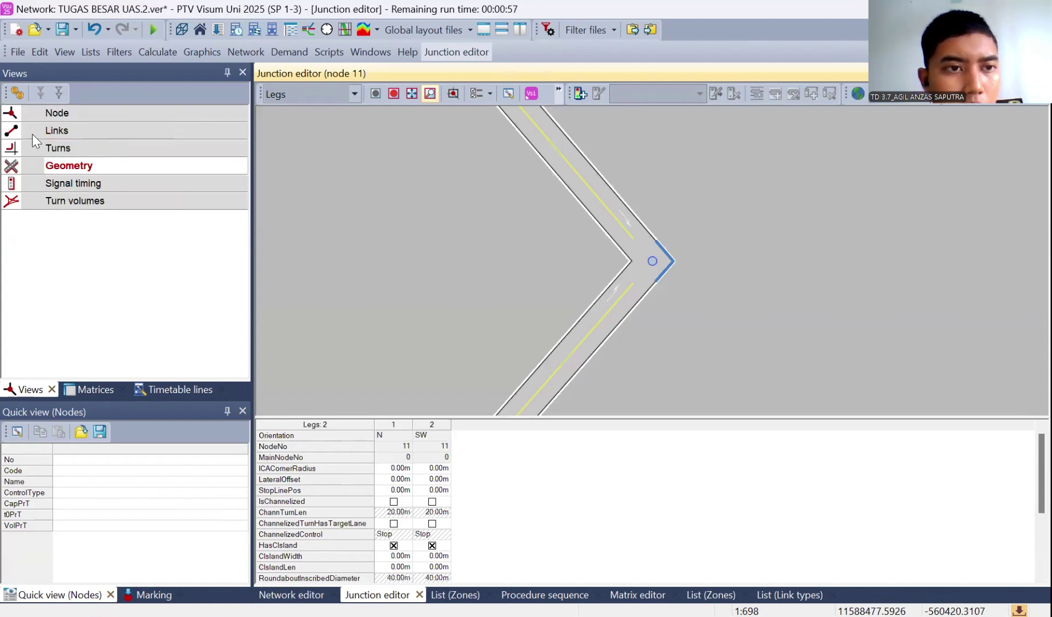
{"action": "left_click", "coordinate": [310, 588]}
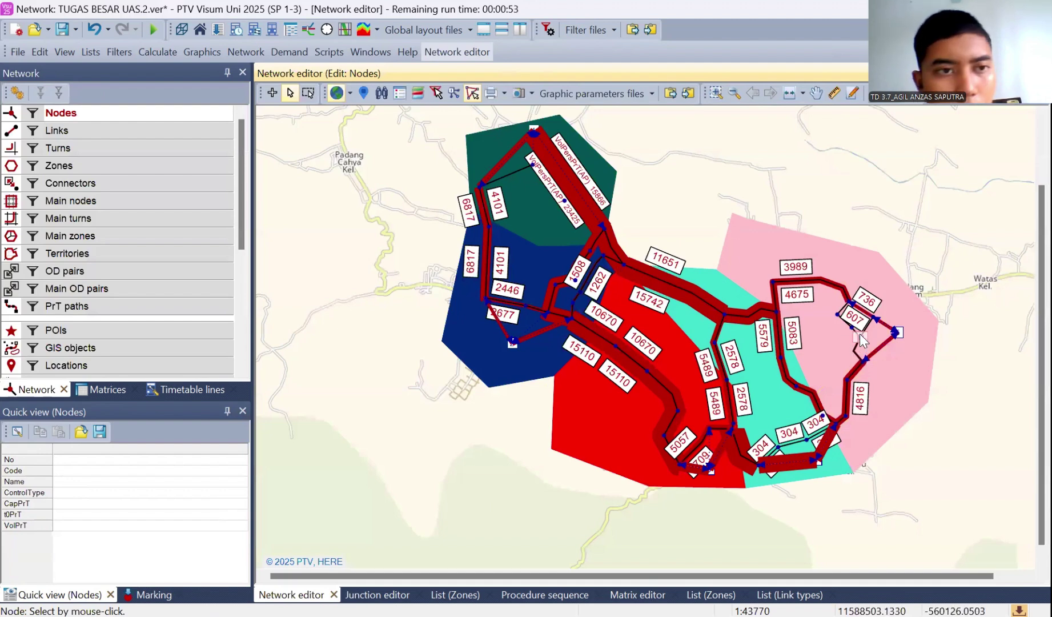
{"action": "double_click", "coordinate": [860, 333]}
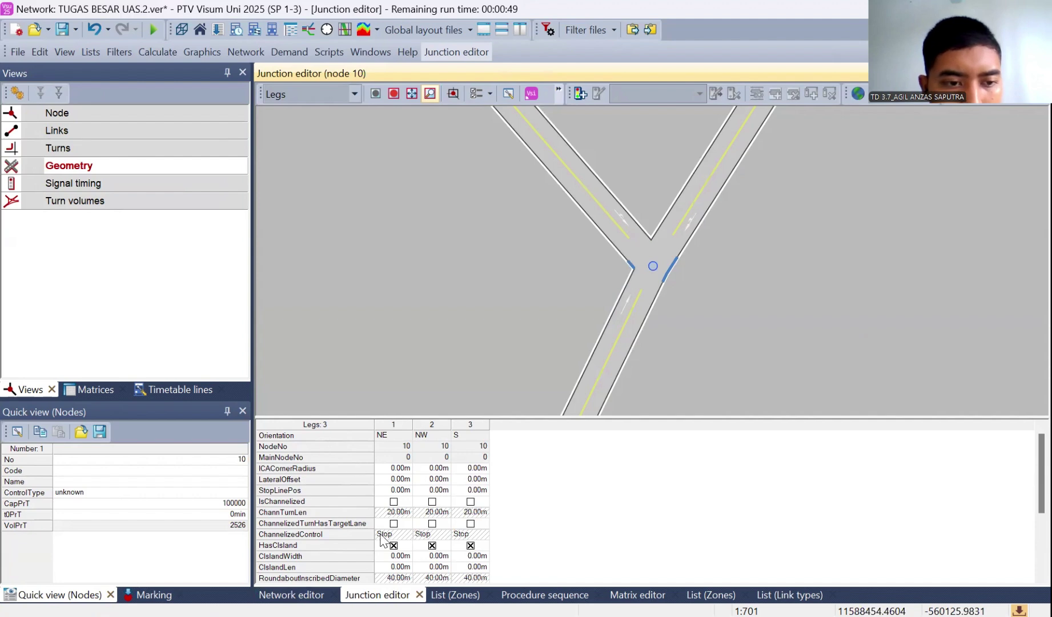
{"action": "left_click", "coordinate": [291, 594]}
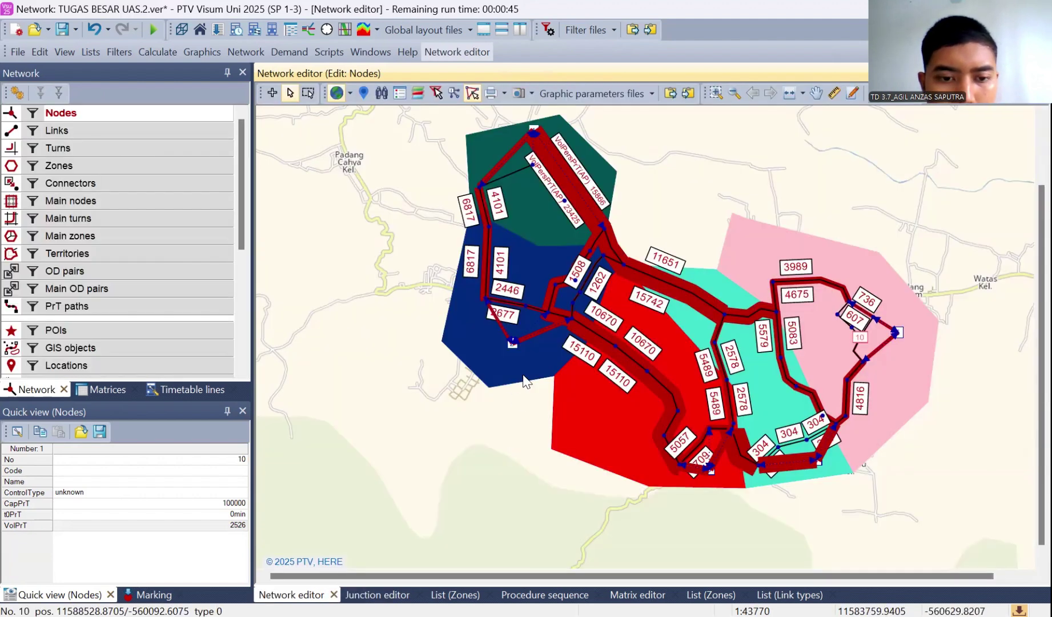
{"action": "left_click", "coordinate": [377, 594]}
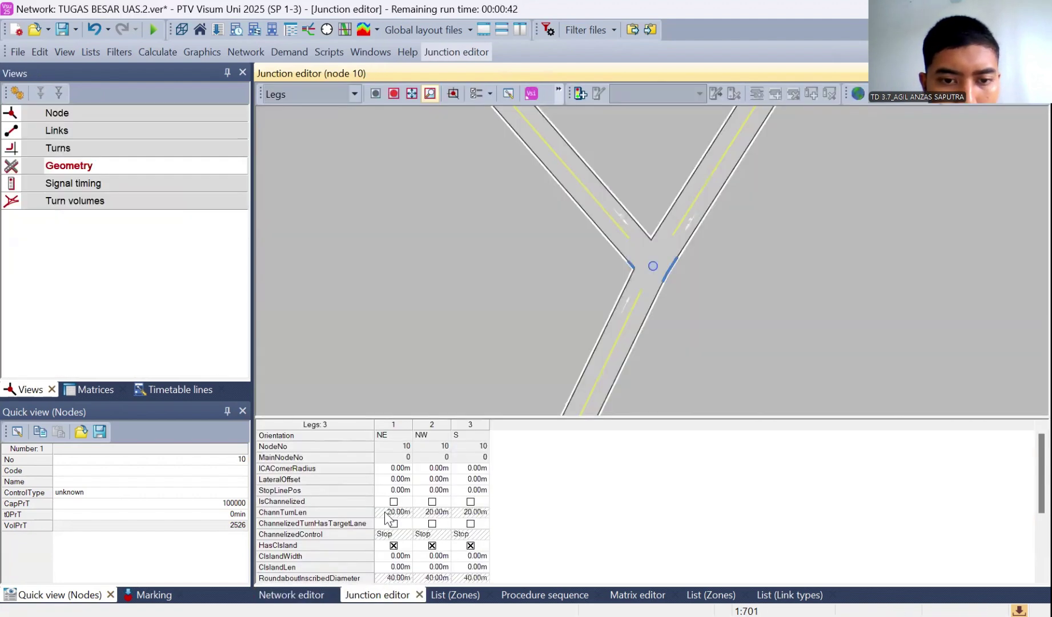
In the node view of node 10, set the ControlType to Two-way stop
{"action": "left_click", "coordinate": [128, 112]}
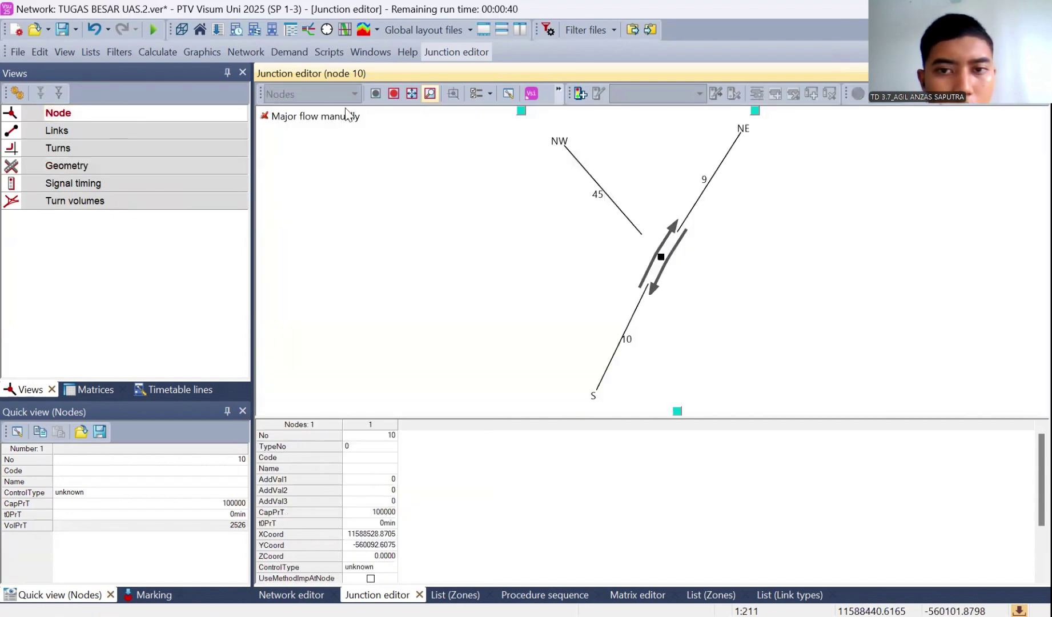
{"action": "left_click", "coordinate": [352, 451]}
{"action": "left_click", "coordinate": [355, 456]}
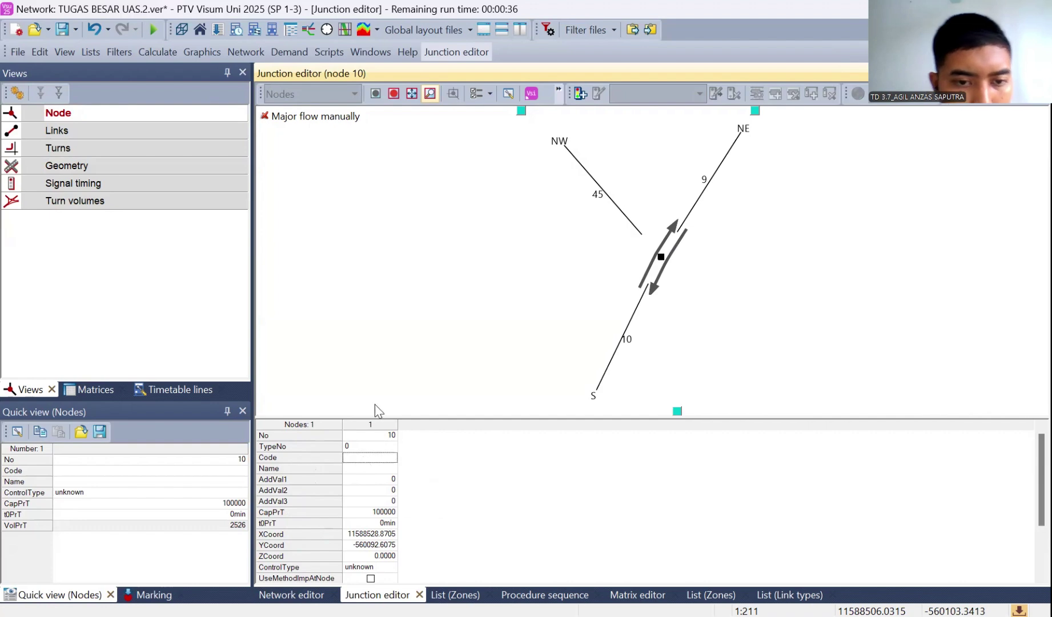
{"action": "left_click", "coordinate": [392, 567]}
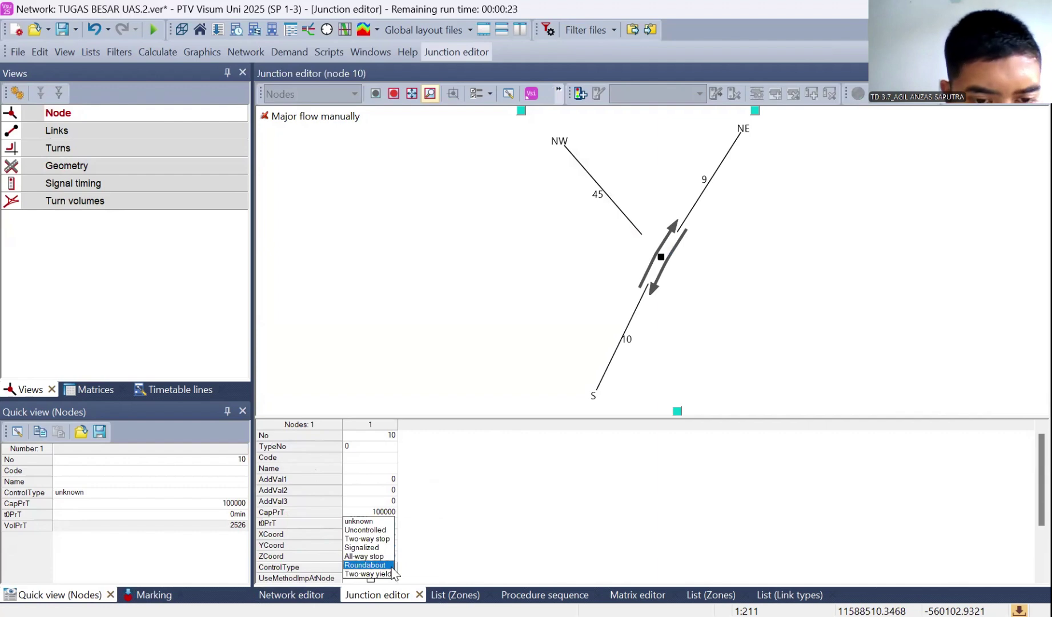
{"action": "left_click", "coordinate": [383, 540]}
Enter TWO WAY STOP2 as the code of node 10
{"action": "left_click", "coordinate": [364, 459]}
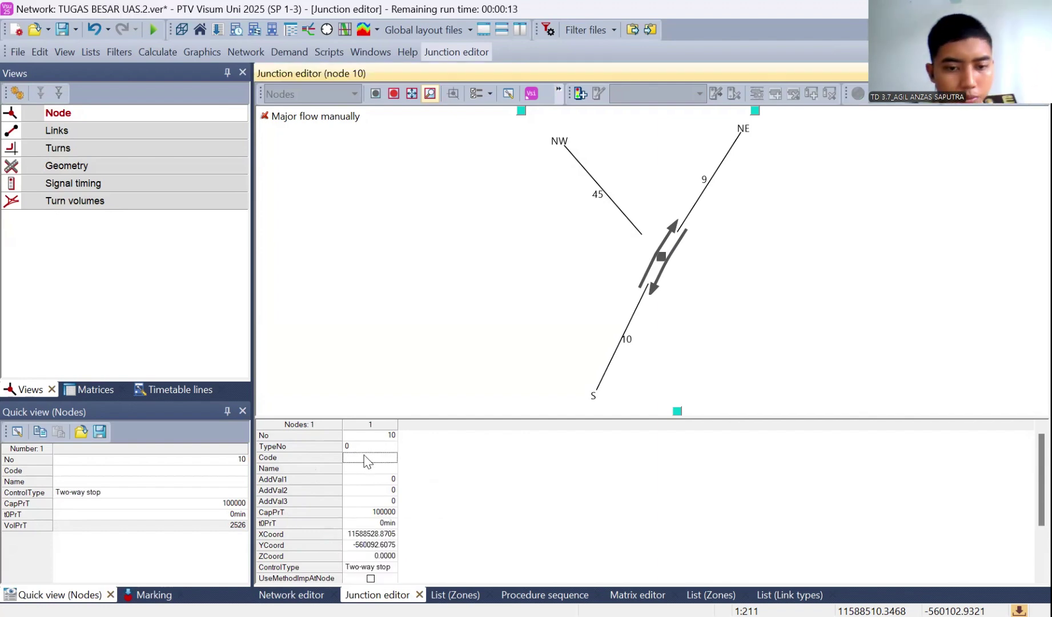
{"action": "left_click", "coordinate": [365, 460]}
{"action": "type", "text": "TWO"}
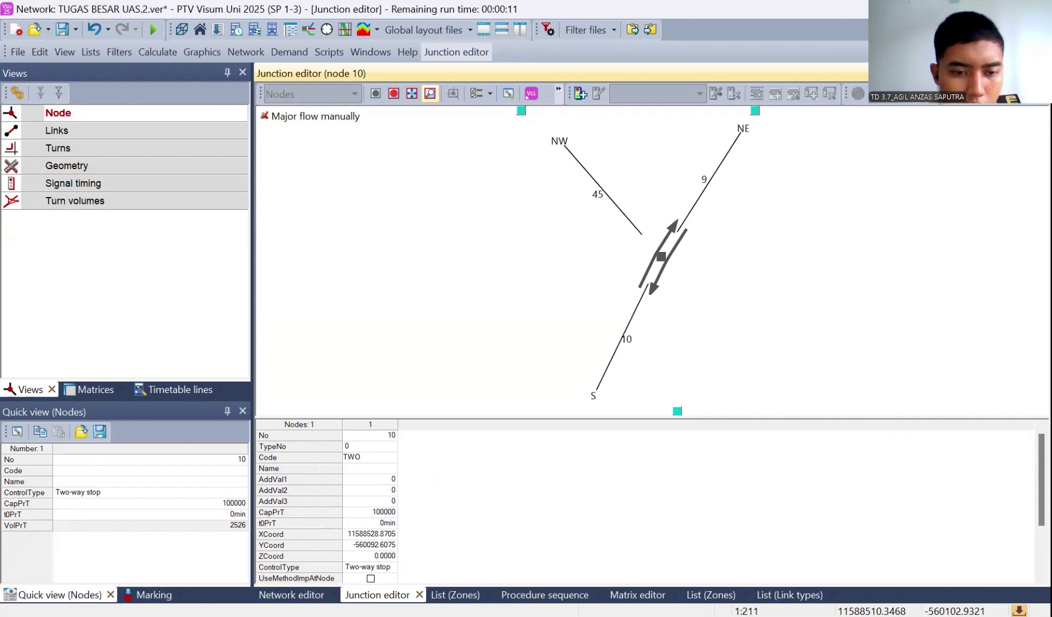
{"action": "type", "text": " WAY ST"}
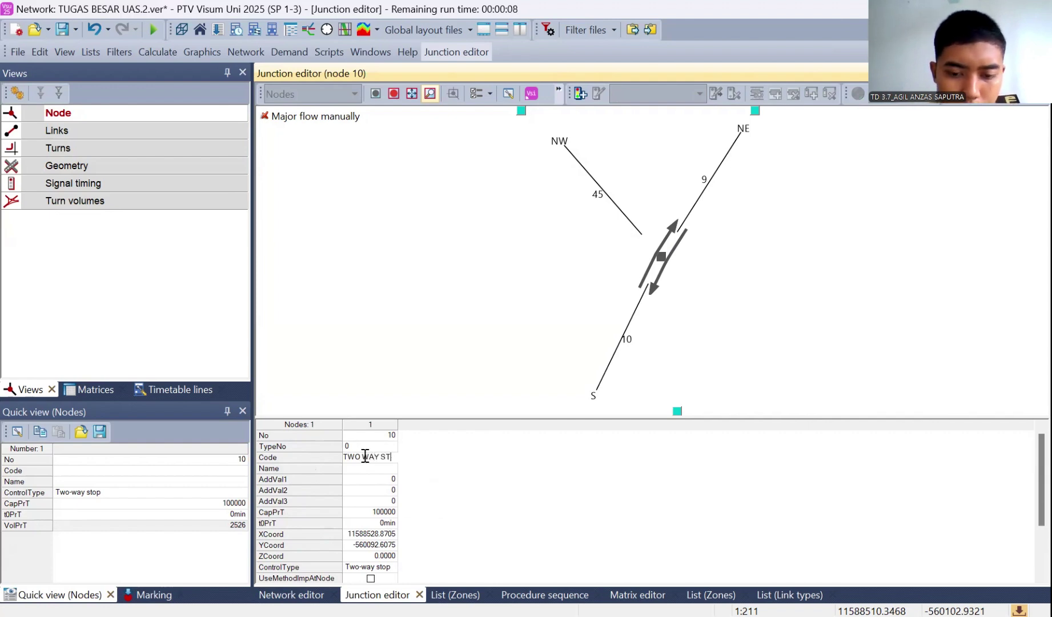
{"action": "type", "text": "OP"}
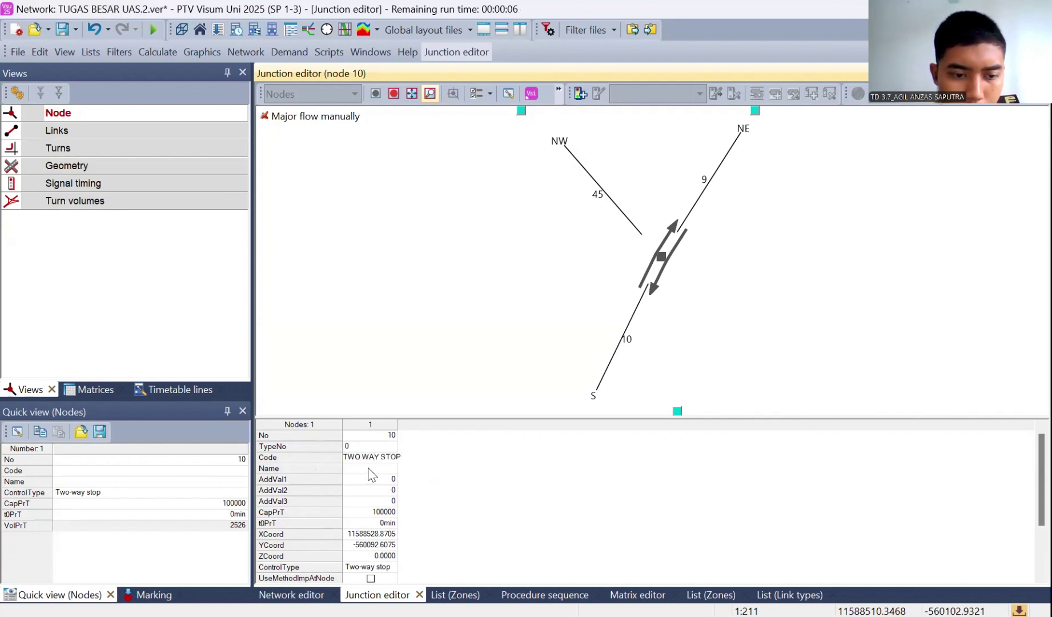
{"action": "type", "text": "2"}
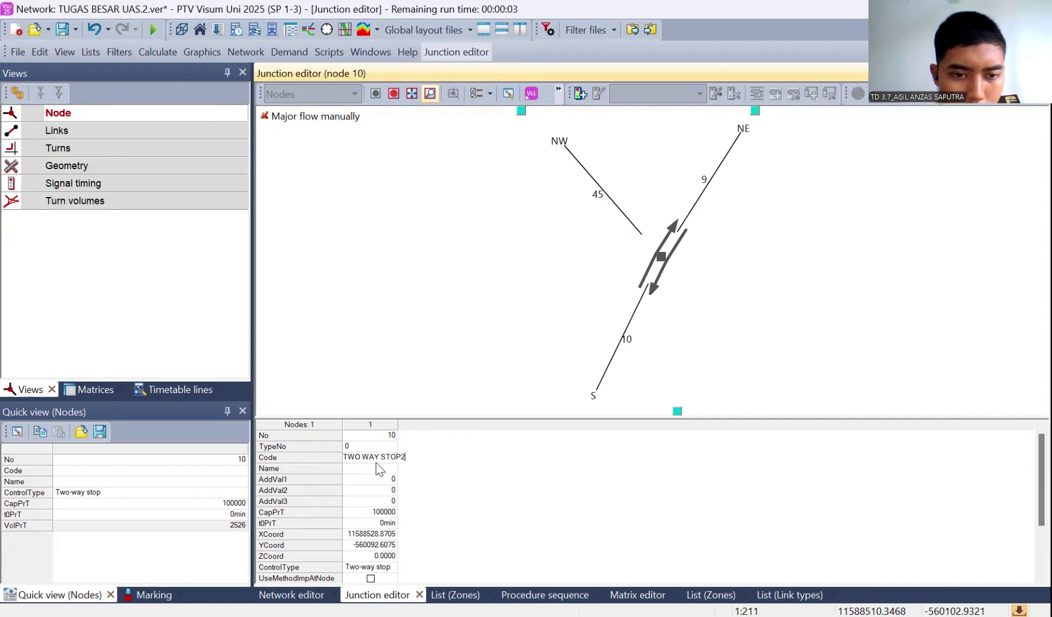
Name node 10 SIMP 9
{"action": "left_click", "coordinate": [377, 469]}
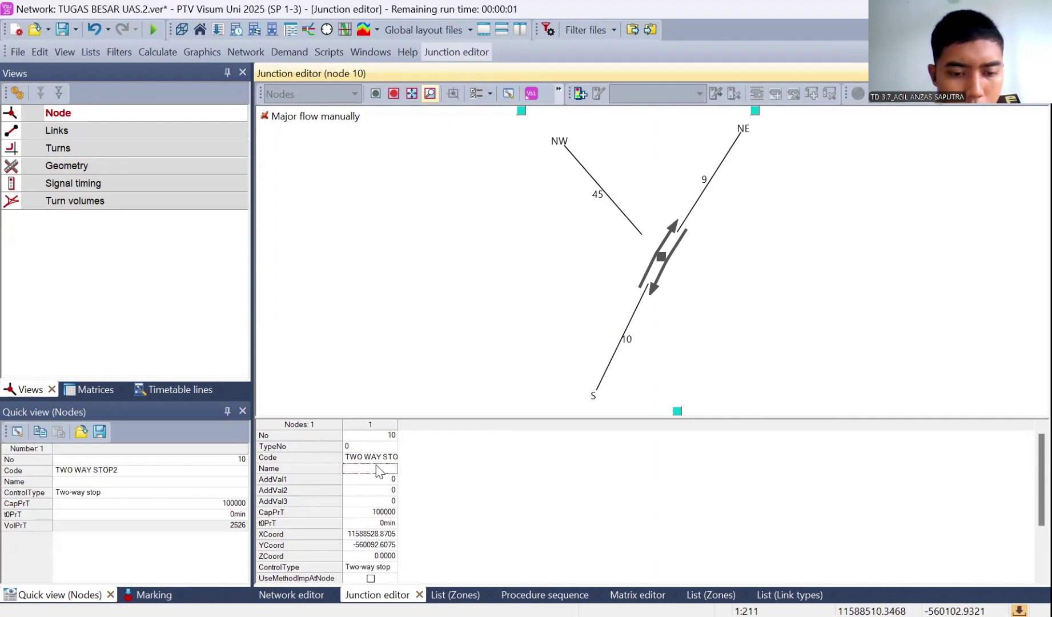
{"action": "type", "text": "SIMP"}
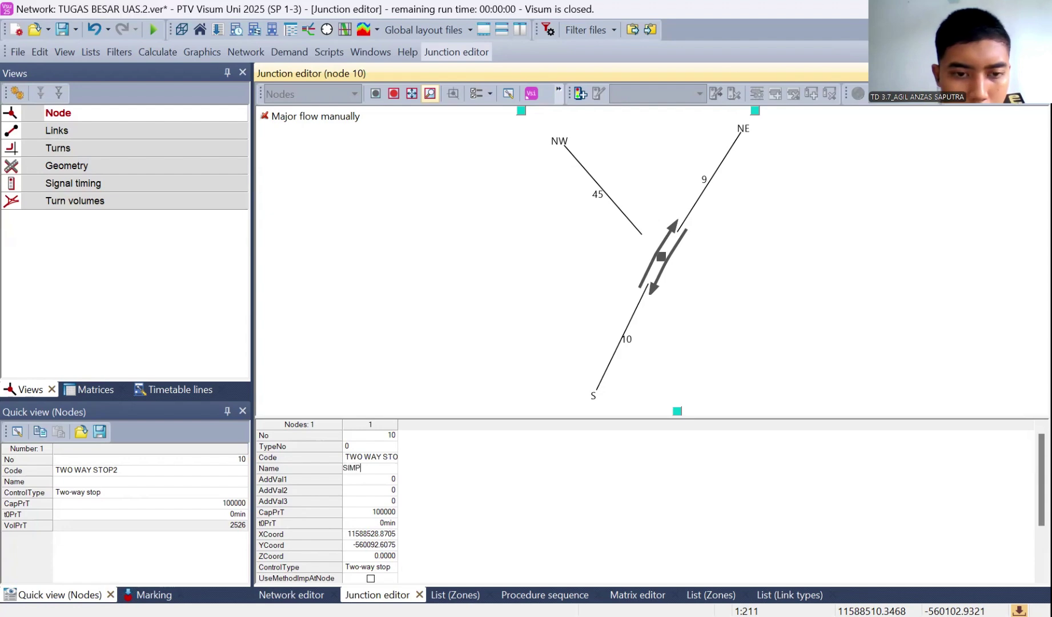
{"action": "type", "text": " 9"}
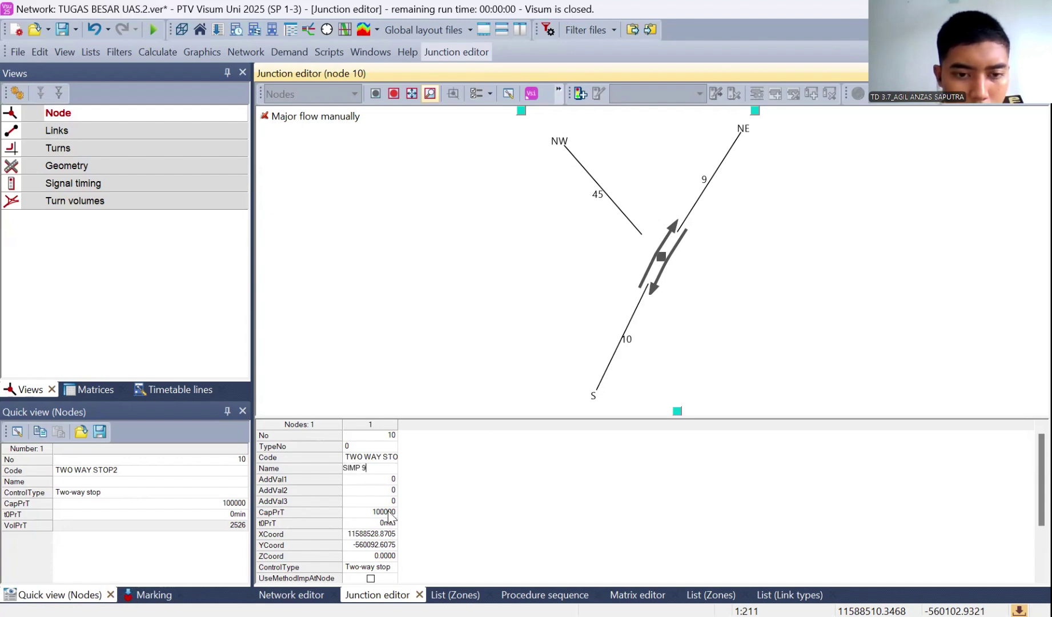
{"action": "left_click", "coordinate": [386, 512]}
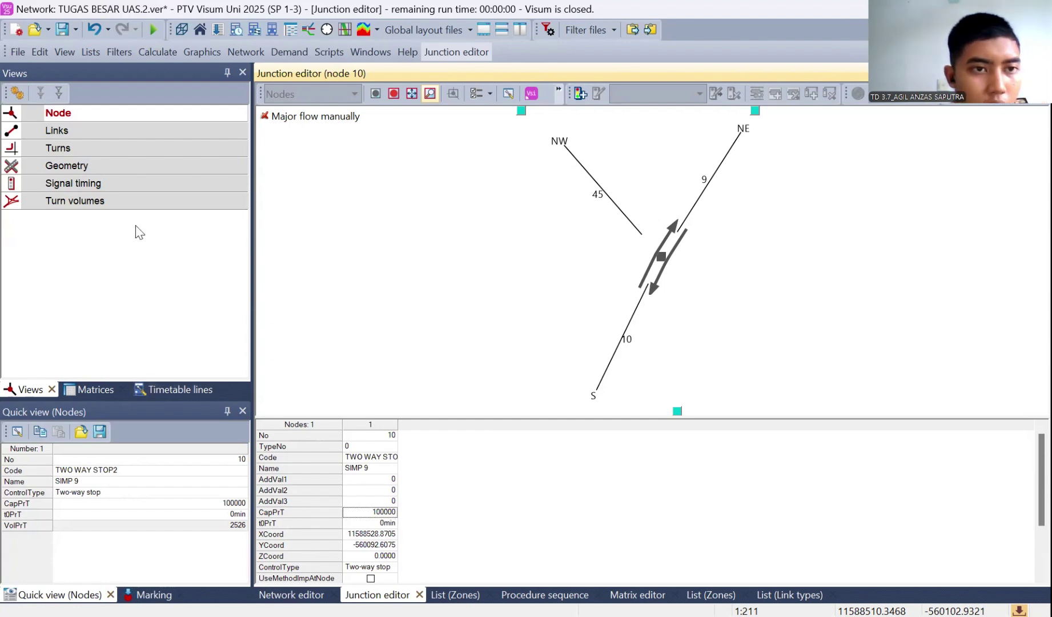
In the links view of node 10, name the direction of link 45 from node 10 to node 41 JL. ADITYO
{"action": "left_click", "coordinate": [129, 132]}
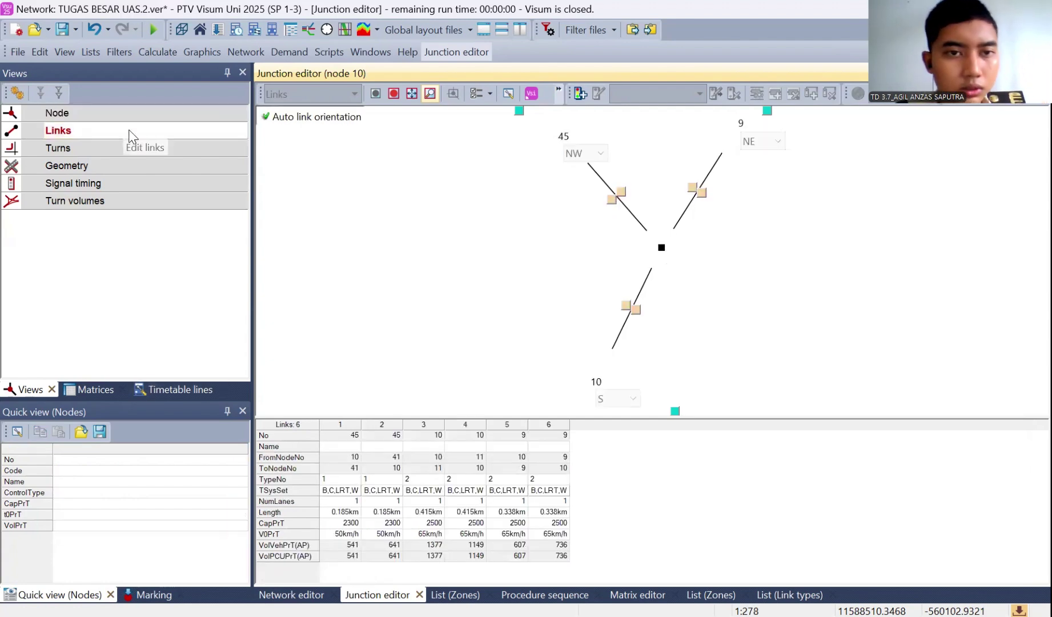
{"action": "left_click", "coordinate": [352, 446]}
{"action": "type", "text": "JL. AD"}
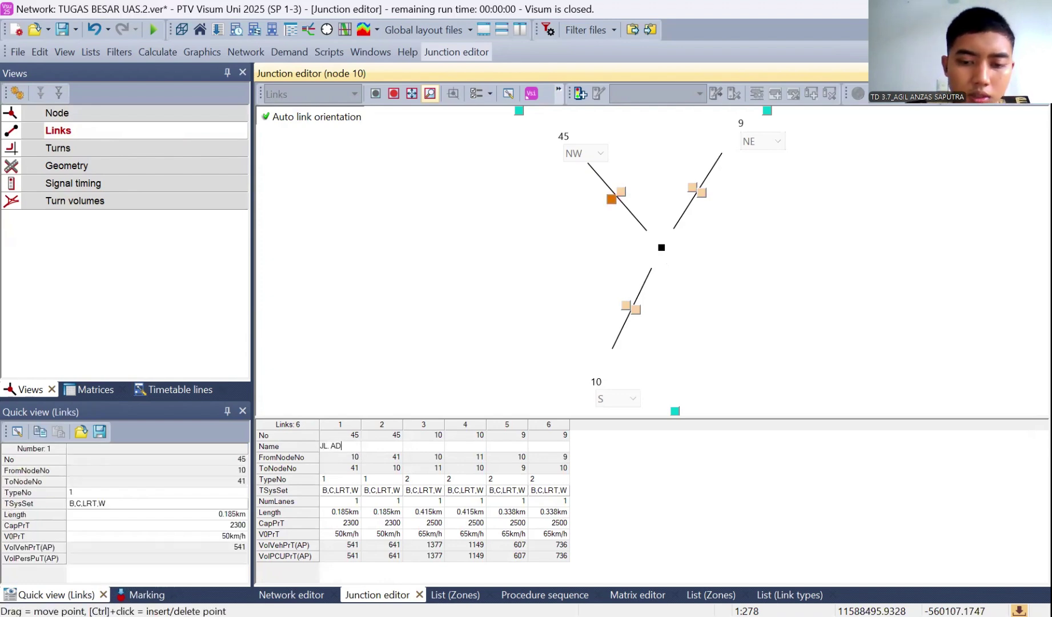
{"action": "type", "text": "ITYO"}
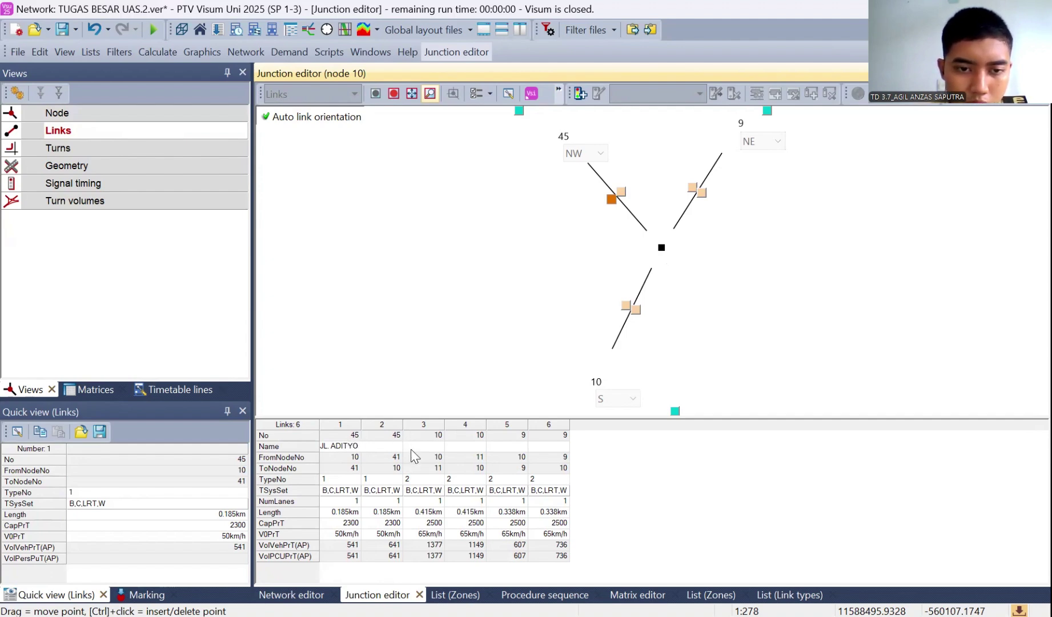
Name the opposite direction of link 45, from node 41 to node 10, JL. EGA 1
{"action": "left_click_drag", "start_coordinate": [412, 449], "coordinate": [377, 448]}
{"action": "left_click", "coordinate": [377, 449]}
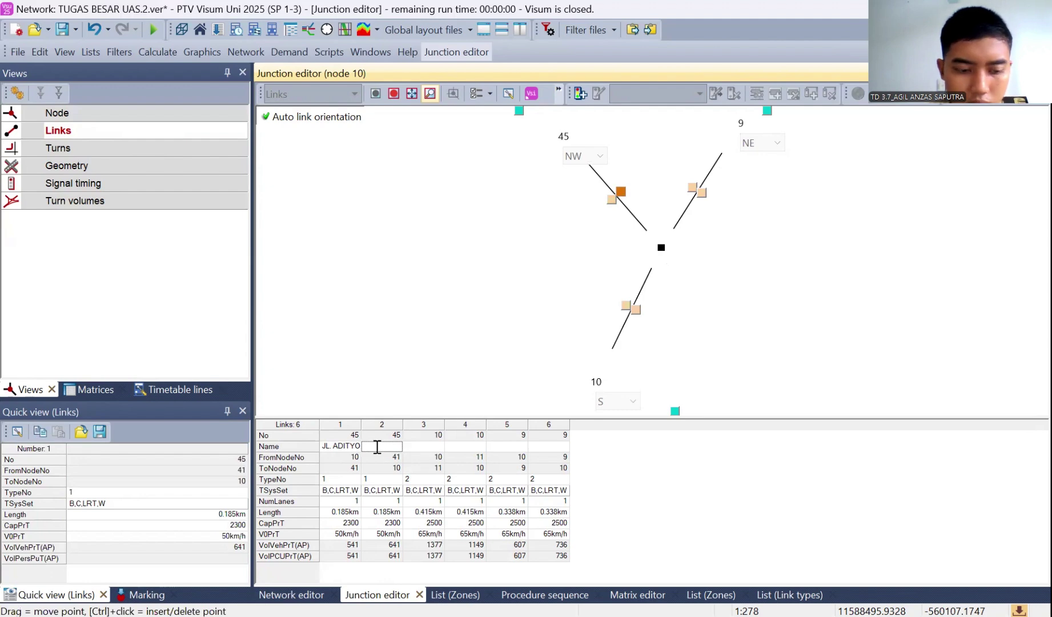
{"action": "type", "text": "A"}
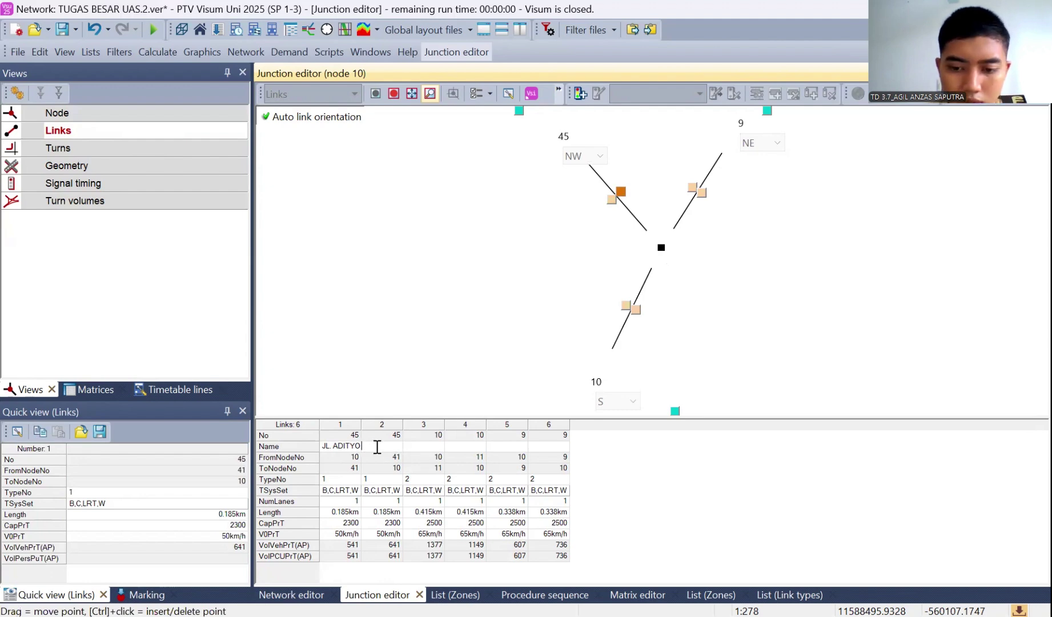
{"action": "type", "text": " J"}
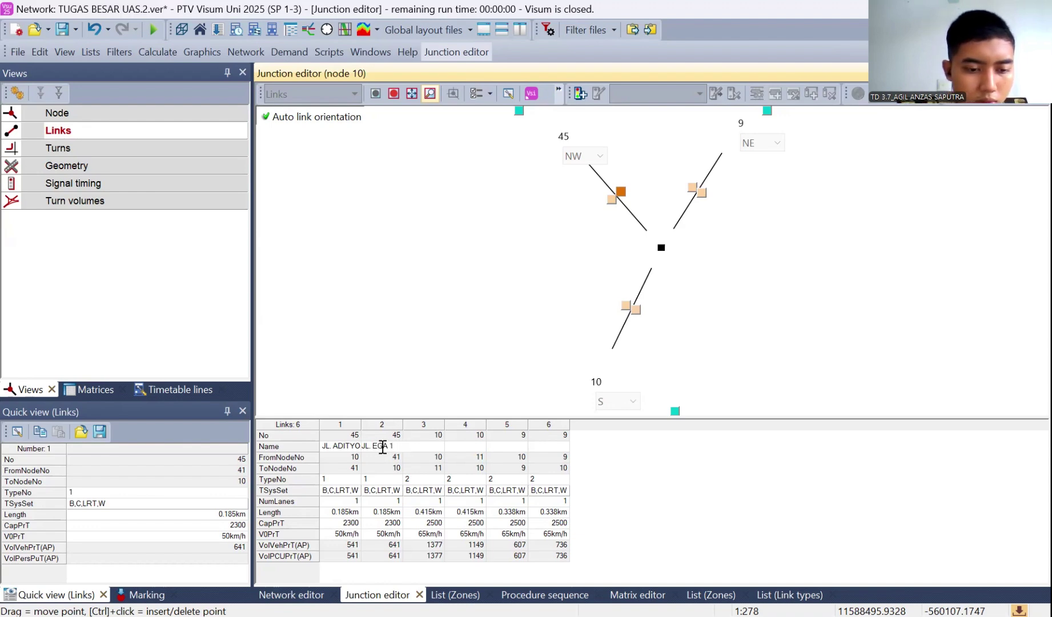
{"action": "left_click", "coordinate": [493, 445]}
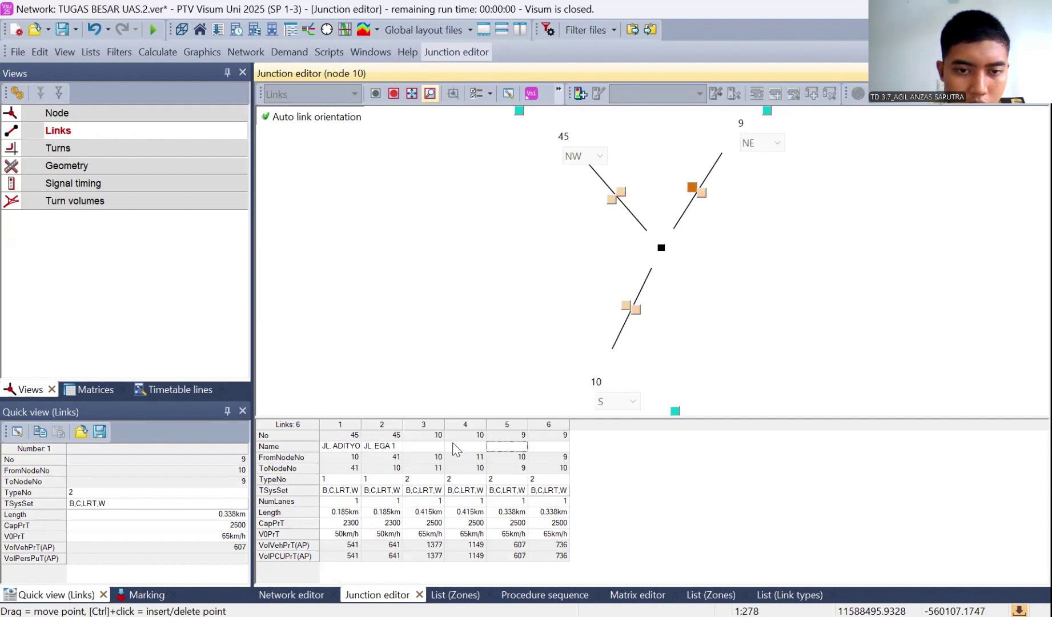
Name link 10 JL. EGA 2 from node 10 to node 11 and JL. EGA 3 from node 11 to node 10
{"action": "left_click", "coordinate": [424, 446]}
{"action": "type", "text": "JL. EGA 1"}
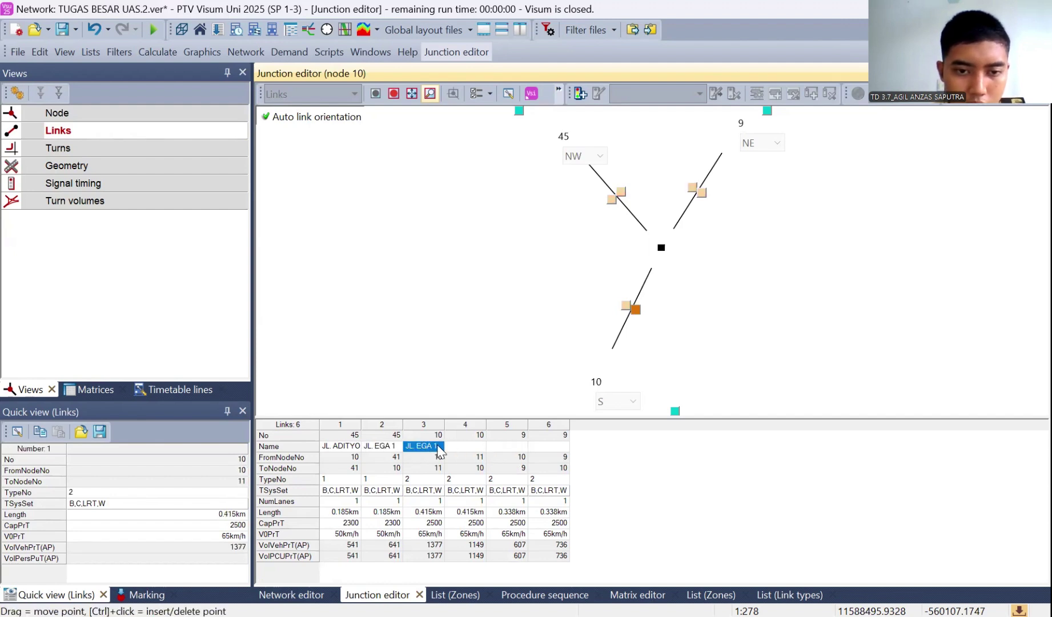
{"action": "key", "text": "Return"}
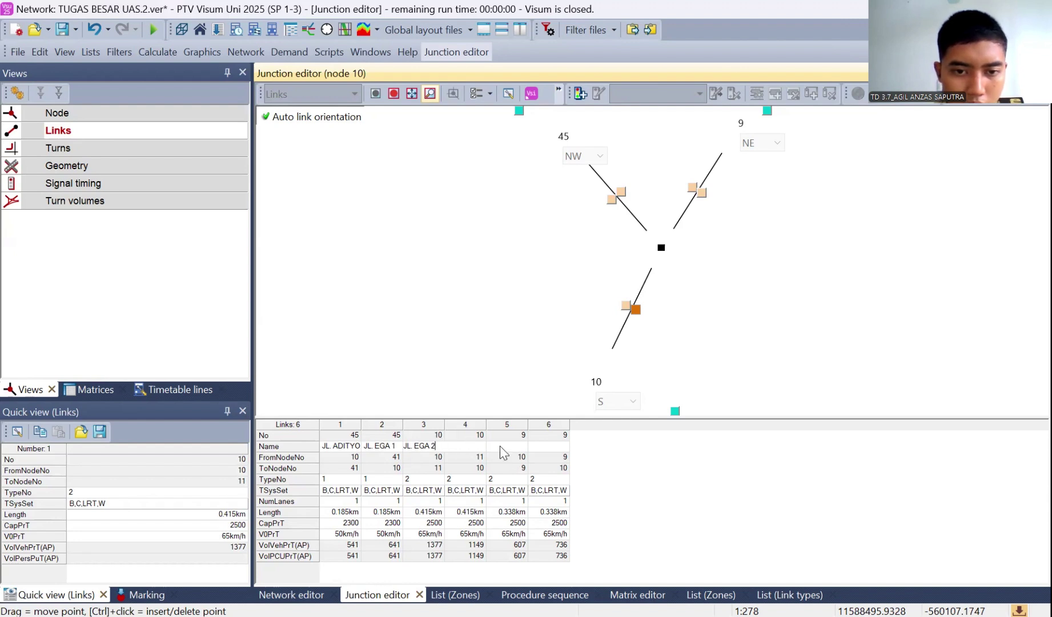
{"action": "left_click", "coordinate": [471, 446]}
{"action": "type", "text": "JL. EGA 1"}
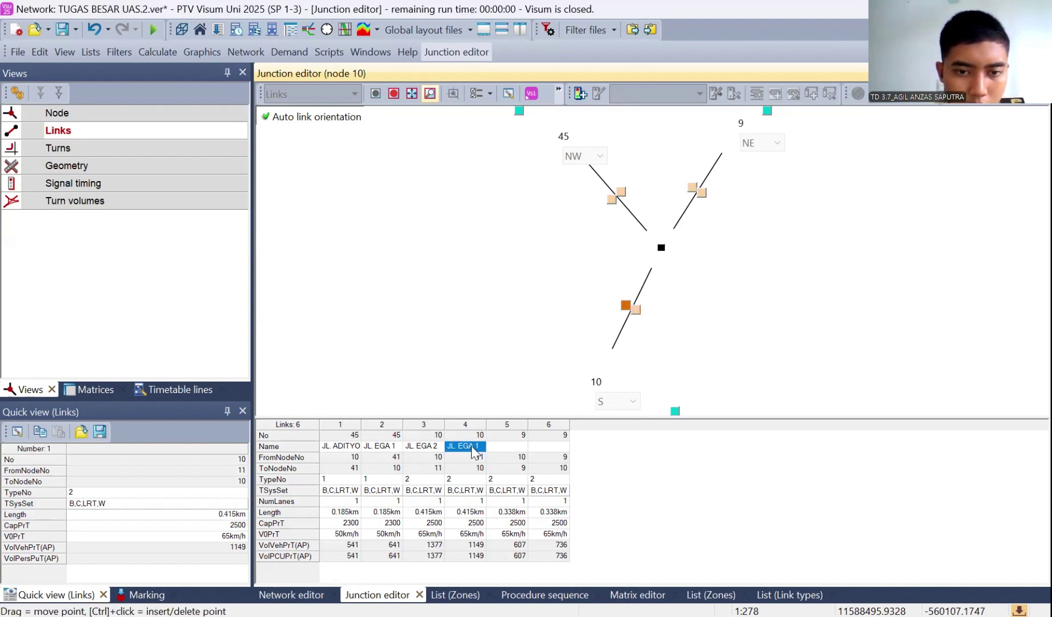
{"action": "key", "text": "Return"}
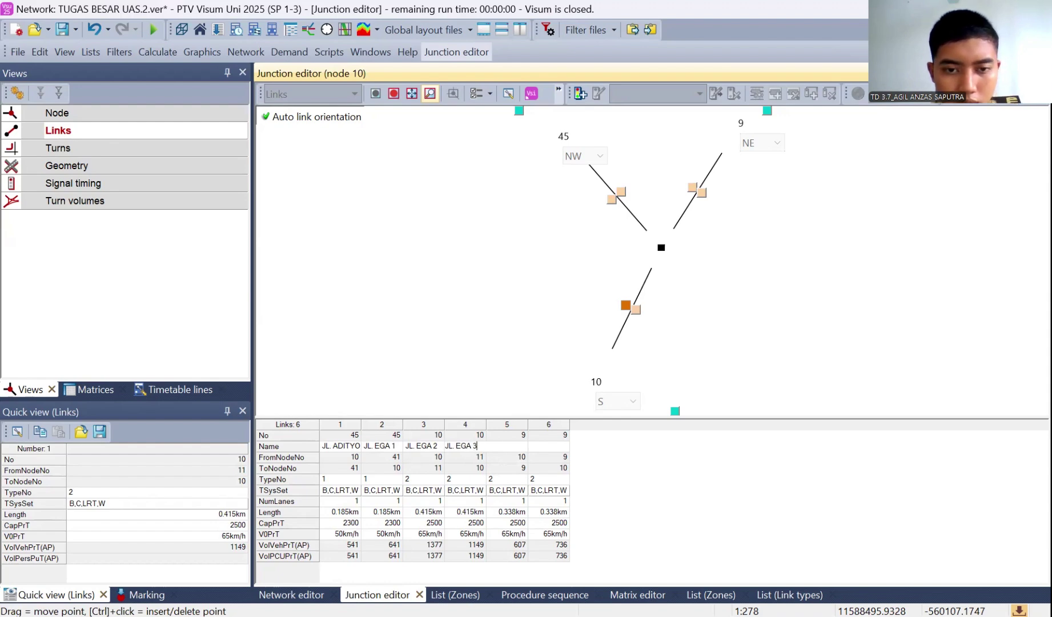
Name the direction of link 9 from node 10 to node 9 JL. ERLANGGA 1 and copy that name
{"action": "left_click", "coordinate": [531, 445]}
{"action": "left_click", "coordinate": [508, 446]}
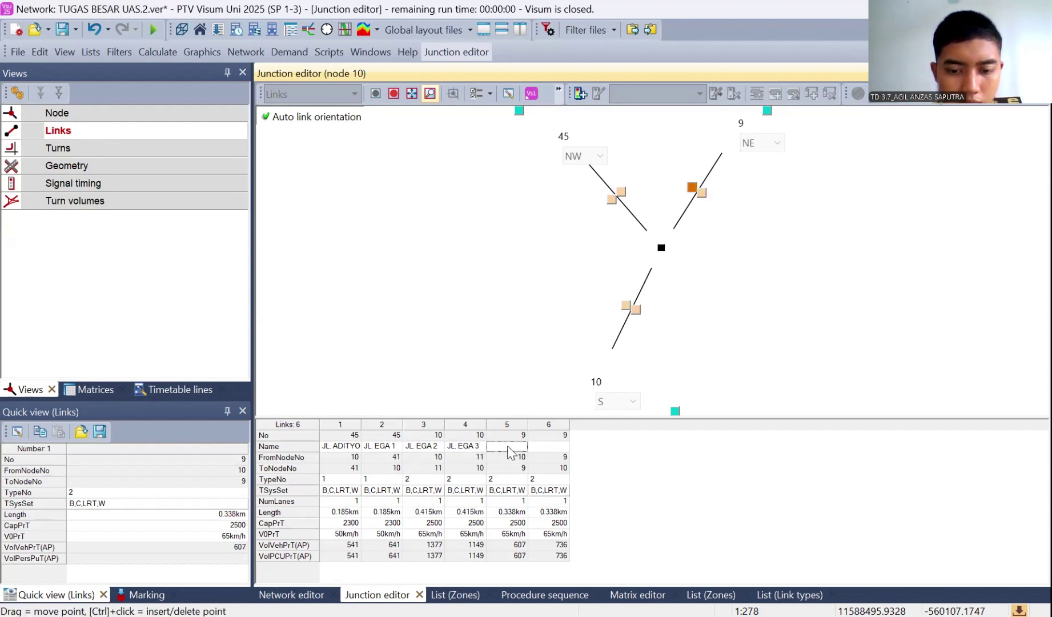
{"action": "type", "text": "JL"}
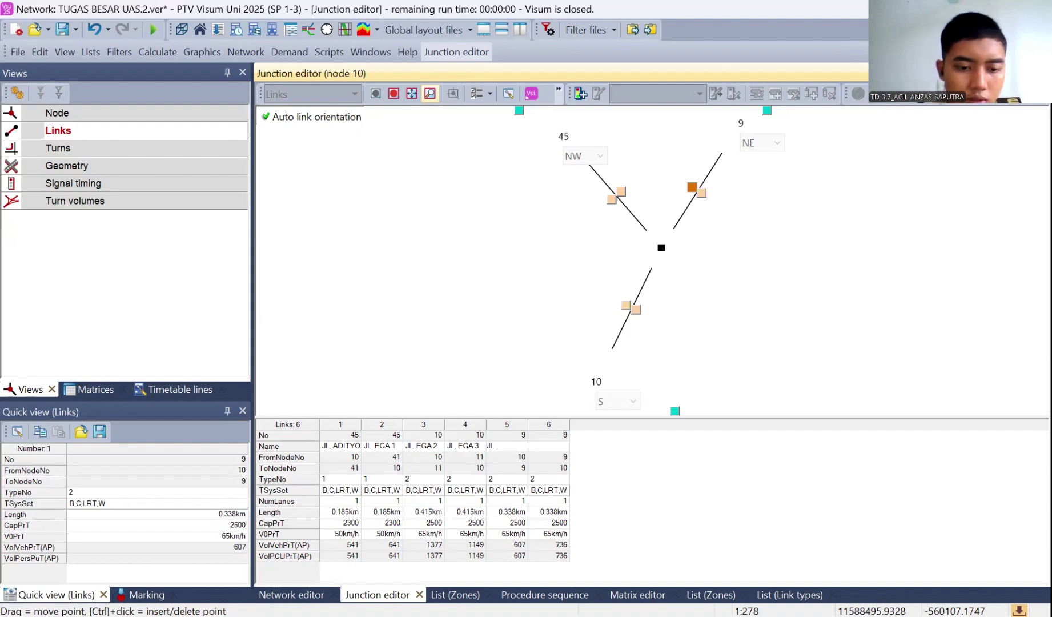
{"action": "type", "text": ". ERLANGGA"}
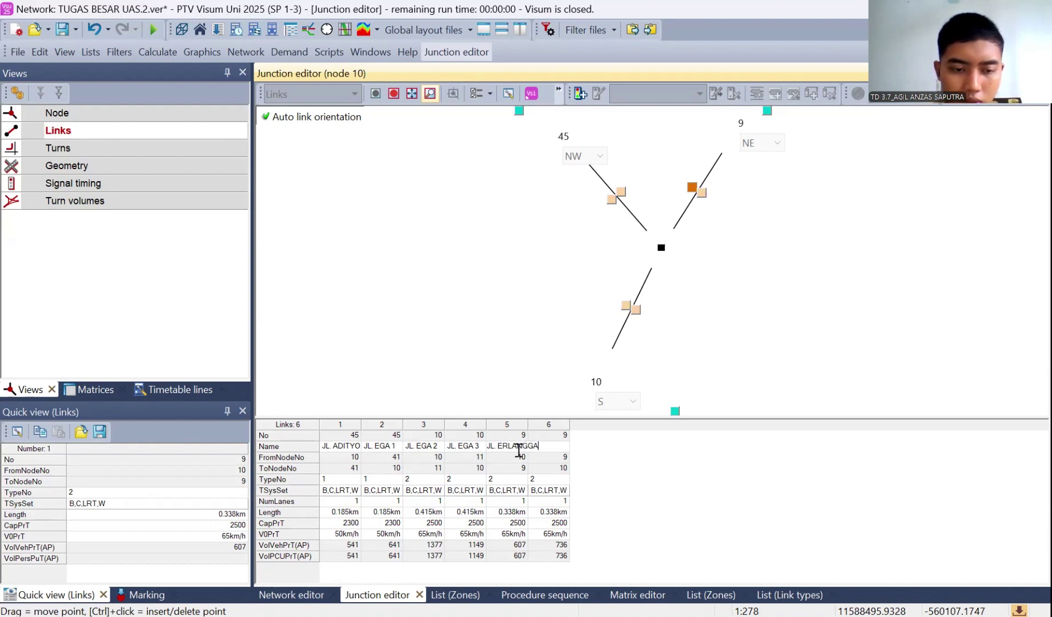
{"action": "type", "text": " 1"}
{"action": "key", "text": "ctrl+a"}
{"action": "key", "text": "ctrl+c"}
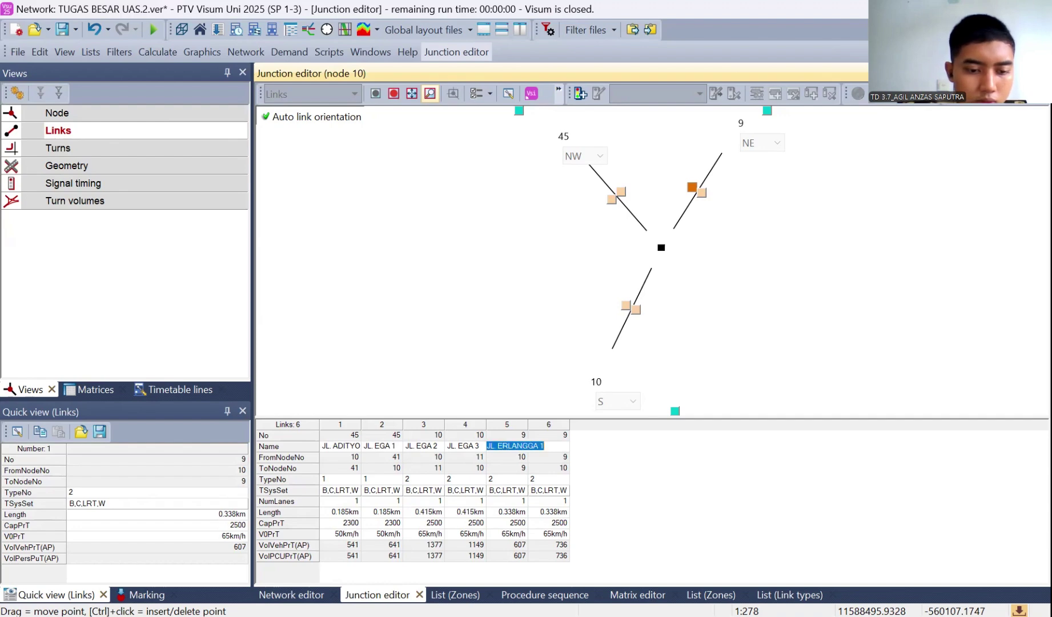
Paste the copied JL. ERLANGGA name into link 9's opposite direction, from node 9 to node 10, and remove its trailing 1
{"action": "left_click", "coordinate": [551, 457]}
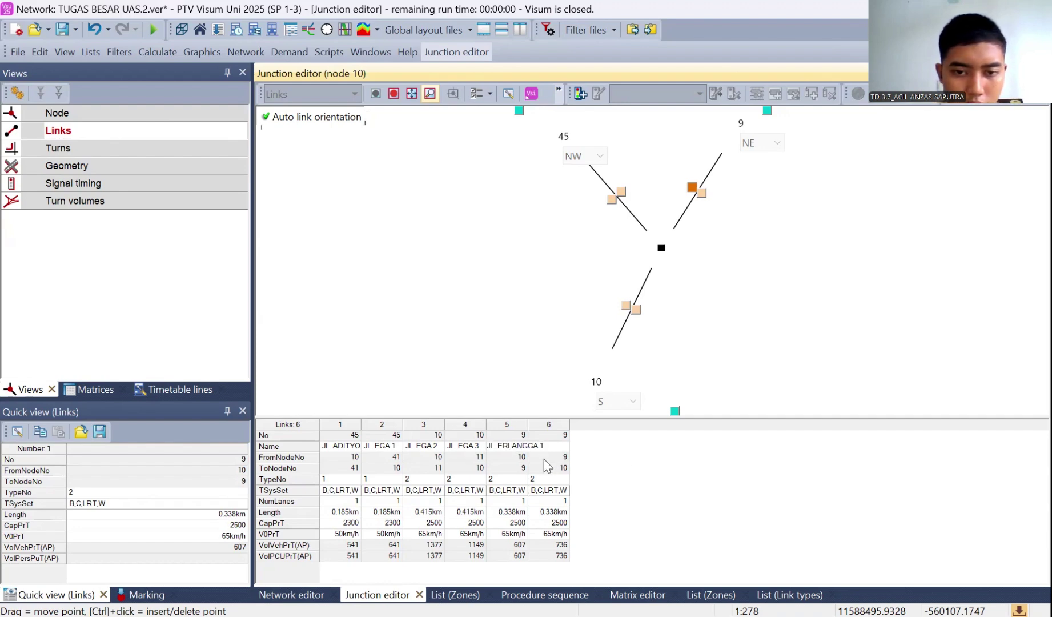
{"action": "left_click", "coordinate": [549, 450]}
{"action": "key", "text": "ctrl+v"}
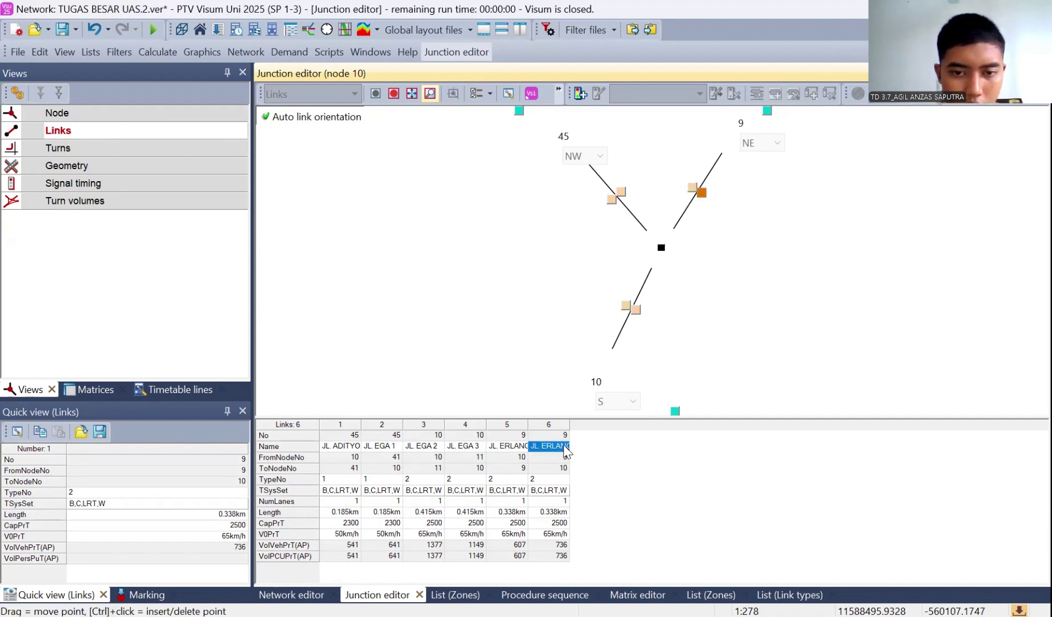
{"action": "double_click", "coordinate": [566, 446]}
{"action": "left_click", "coordinate": [586, 445]}
{"action": "key", "text": "BackSpace"}
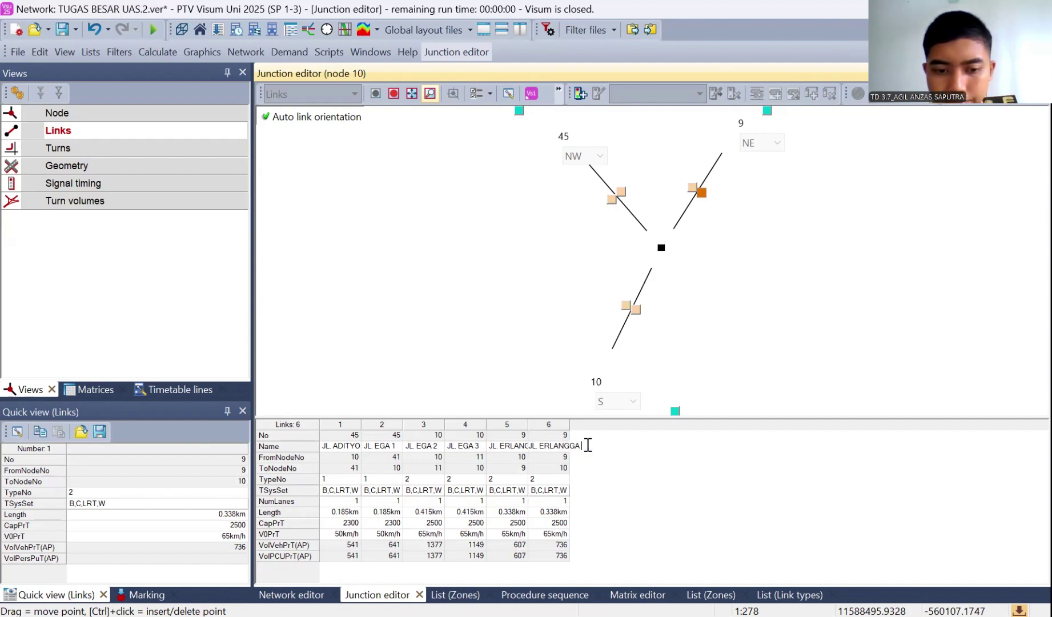
Add Bicycle and remove LRT in the transport systems of link 45 from node 10 to node 41
{"action": "double_click", "coordinate": [341, 495]}
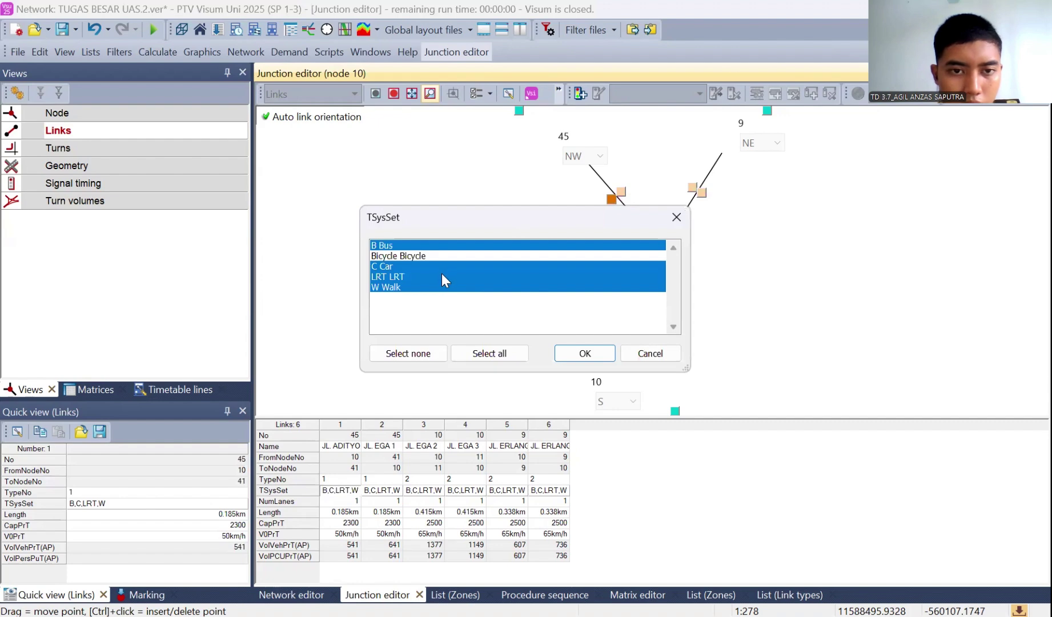
{"action": "left_click", "coordinate": [441, 276]}
{"action": "left_click", "coordinate": [438, 256]}
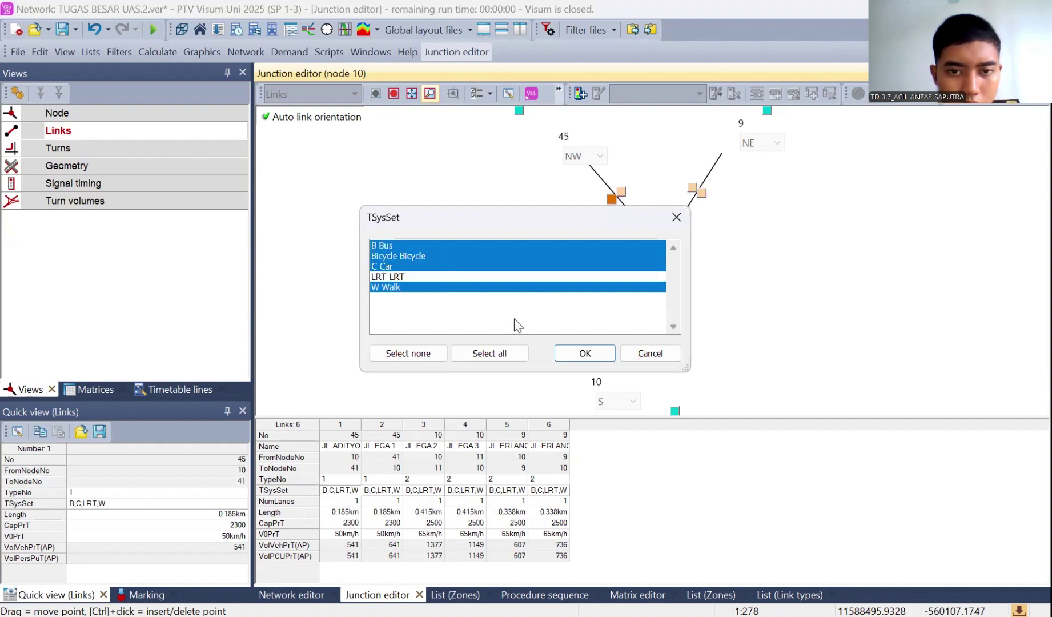
{"action": "left_click", "coordinate": [568, 350]}
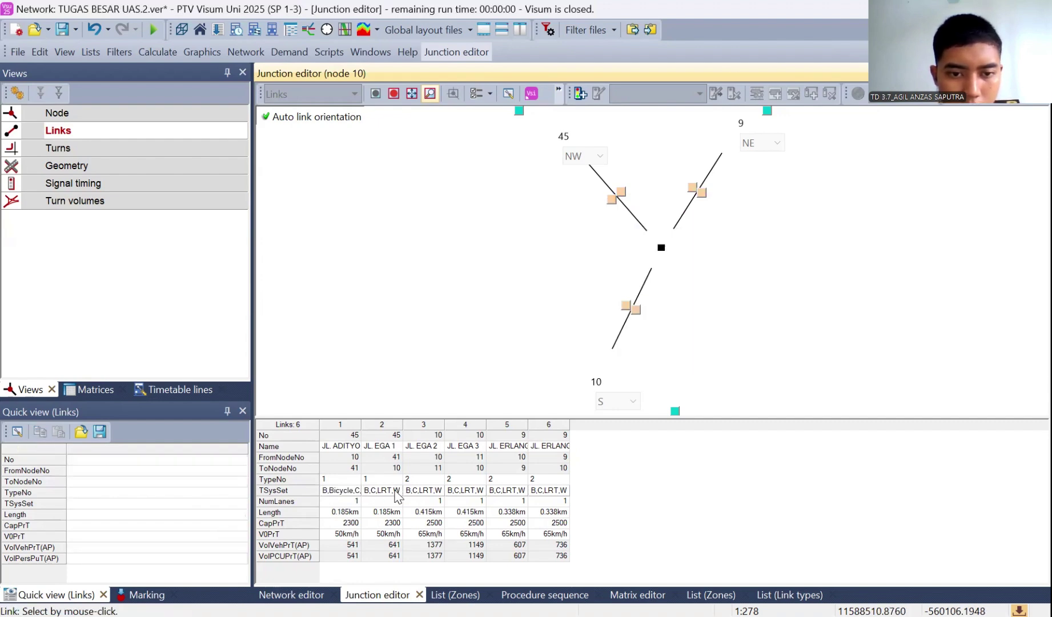
Set the transport systems of link 45 from node 41 to node 10 to Bus, Bicycle, Car and Walk, without LRT
{"action": "left_click", "coordinate": [395, 491]}
{"action": "left_click", "coordinate": [395, 491]}
{"action": "left_click", "coordinate": [428, 267]}
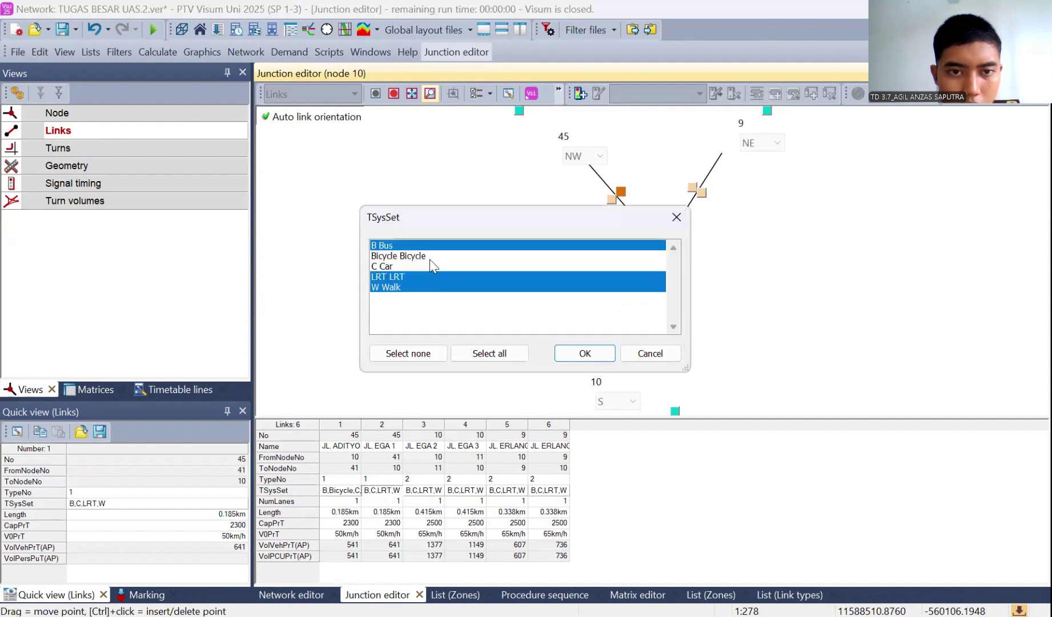
{"action": "left_click", "coordinate": [430, 257]}
{"action": "left_click", "coordinate": [433, 266]}
{"action": "left_click", "coordinate": [438, 276]}
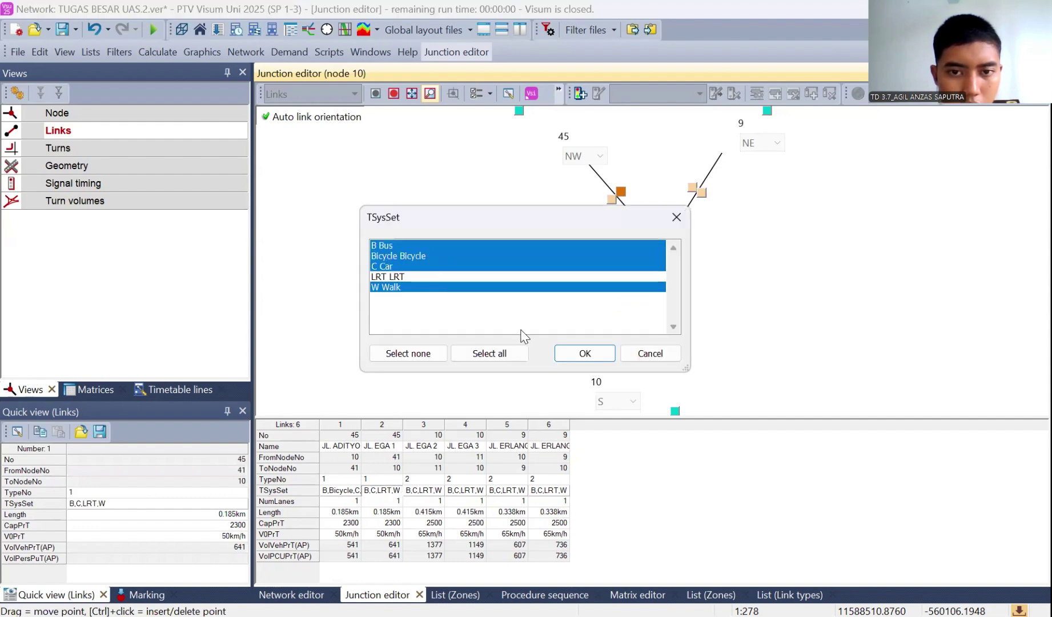
{"action": "left_click", "coordinate": [584, 352]}
Set the transport systems of link 10 from node 10 to node 11 to Bus, Bicycle, Car and Walk
{"action": "left_click", "coordinate": [432, 491]}
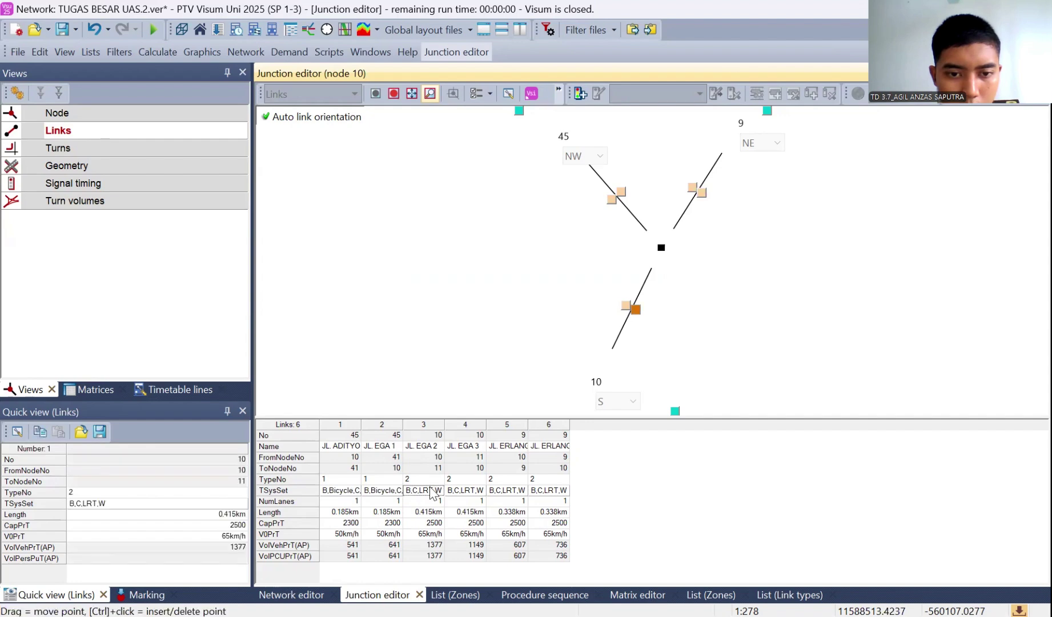
{"action": "left_click", "coordinate": [432, 491]}
{"action": "left_click", "coordinate": [437, 268]}
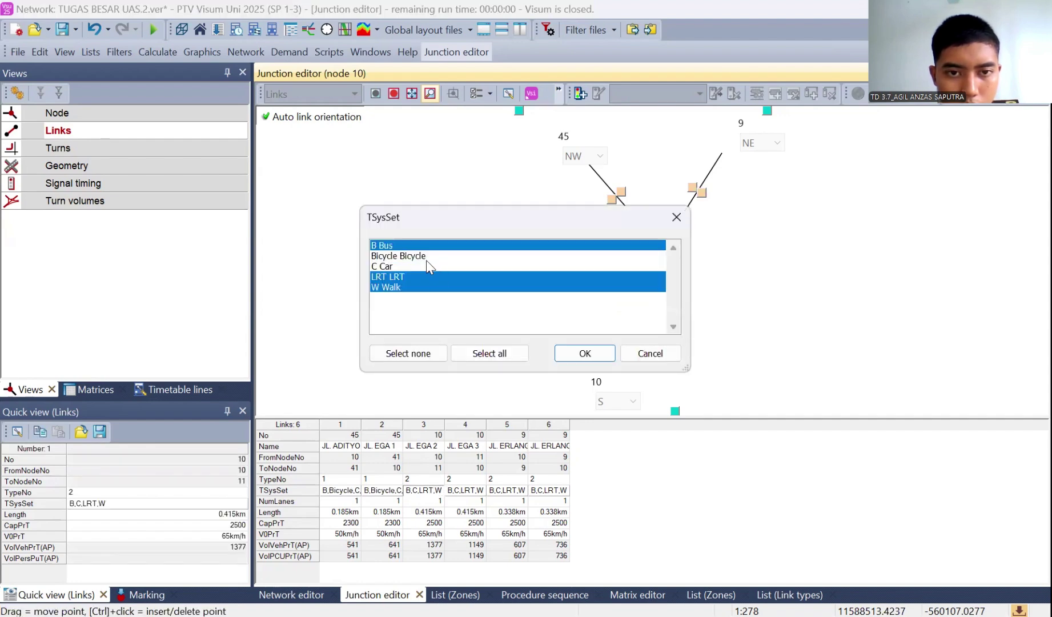
{"action": "left_click", "coordinate": [425, 258]}
{"action": "left_click", "coordinate": [428, 275]}
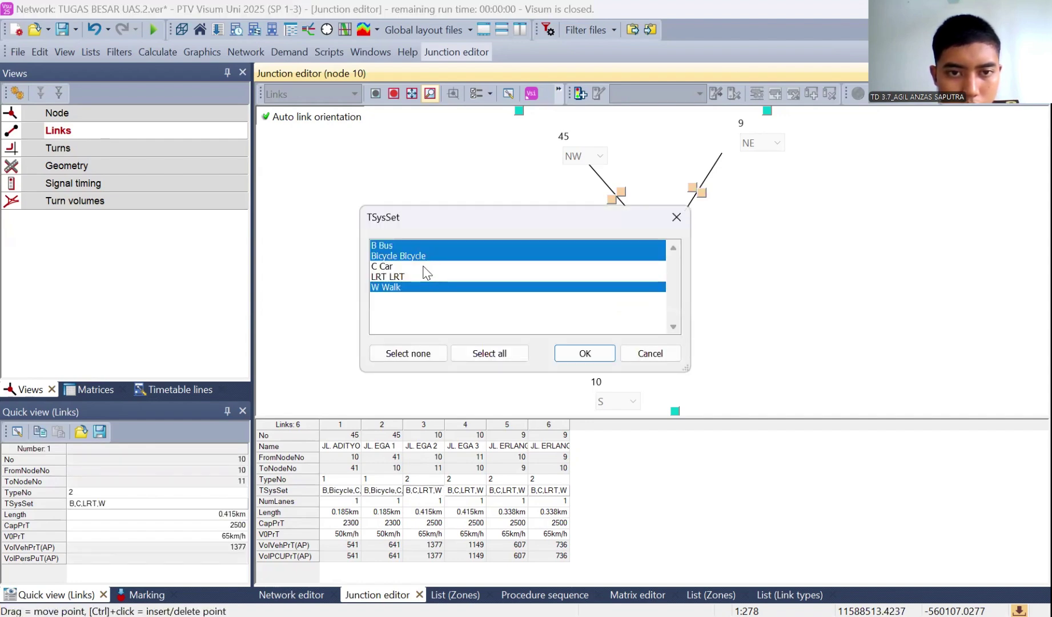
{"action": "left_click", "coordinate": [426, 266]}
{"action": "left_click", "coordinate": [584, 353]}
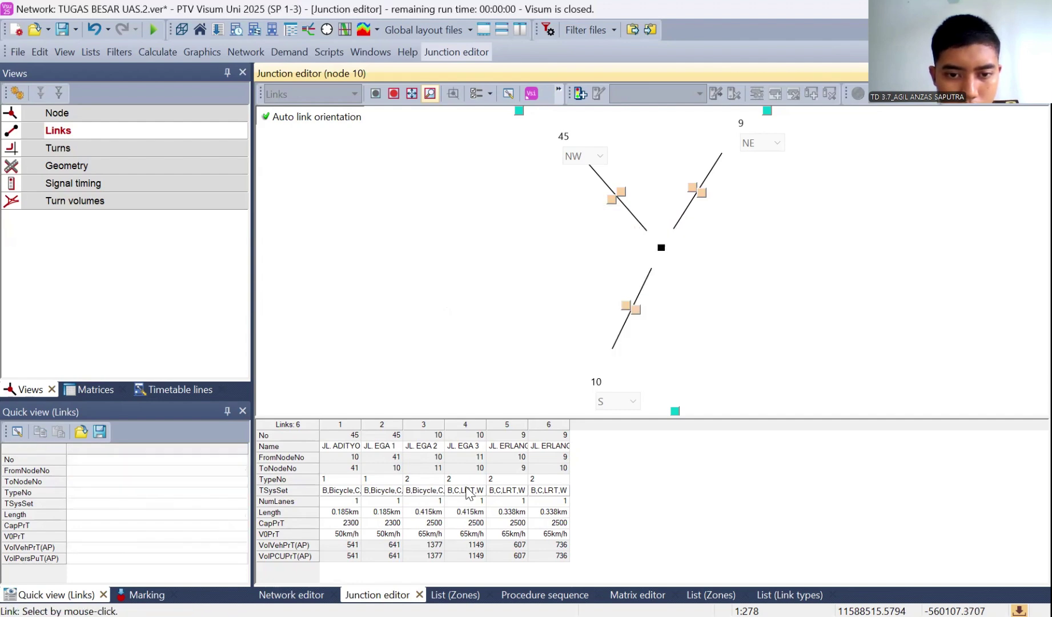
Set the transport systems of link 10 from node 11 to node 10 to Bus, Bicycle, Car and Walk
{"action": "left_click", "coordinate": [467, 491]}
{"action": "left_click", "coordinate": [446, 266]}
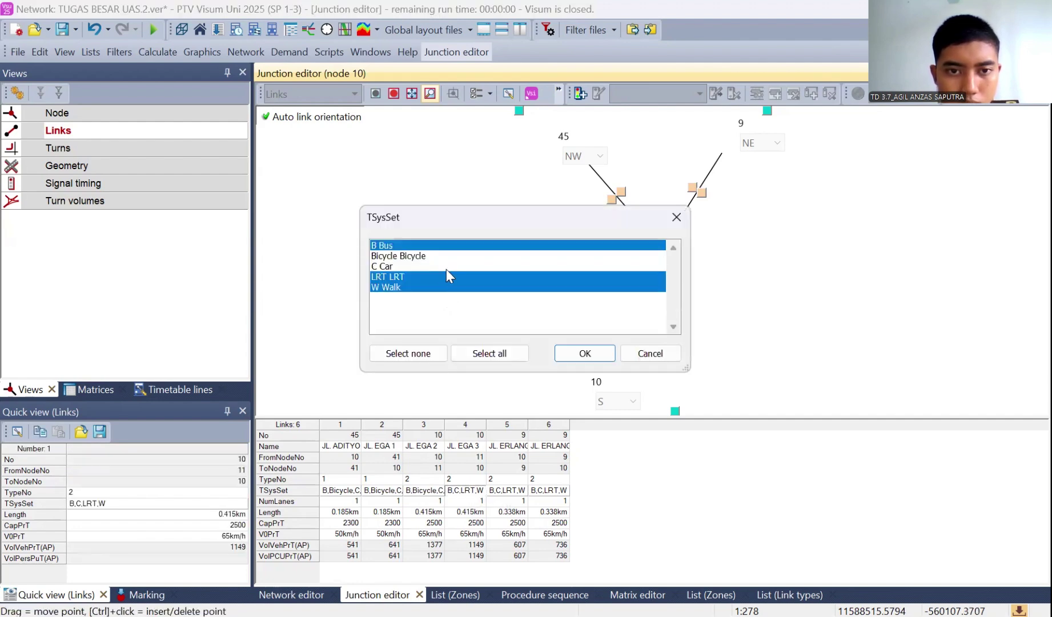
{"action": "left_click", "coordinate": [451, 274]}
{"action": "left_click", "coordinate": [445, 266]}
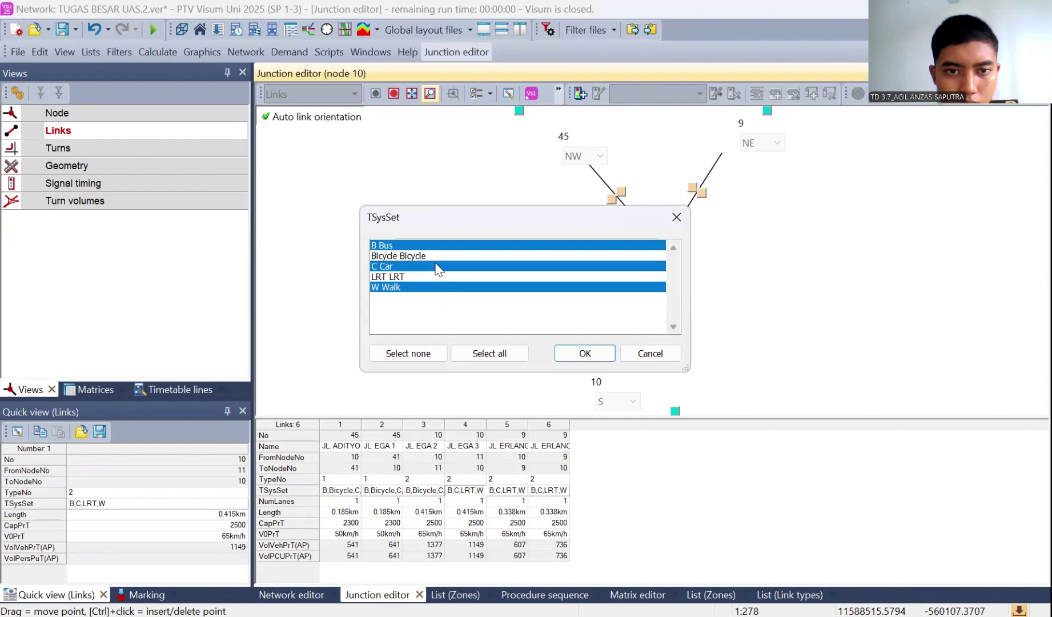
{"action": "left_click", "coordinate": [438, 256]}
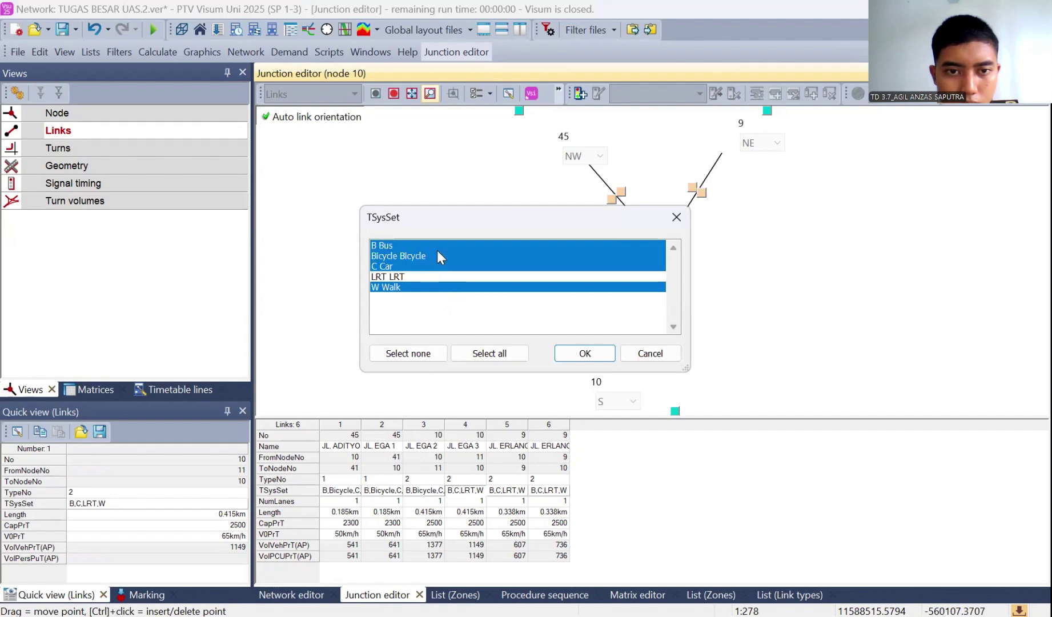
{"action": "left_click", "coordinate": [575, 355]}
Add Bicycle and remove LRT in the transport systems of link 9 from node 10 to node 9
{"action": "left_click", "coordinate": [526, 489]}
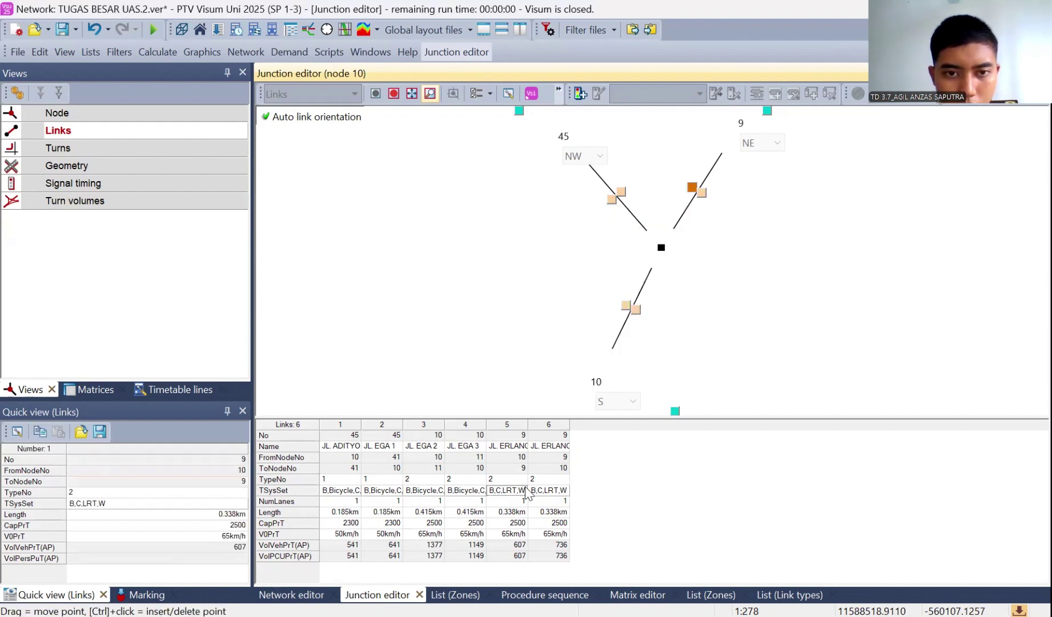
{"action": "left_click", "coordinate": [440, 276]}
{"action": "left_click", "coordinate": [440, 256]}
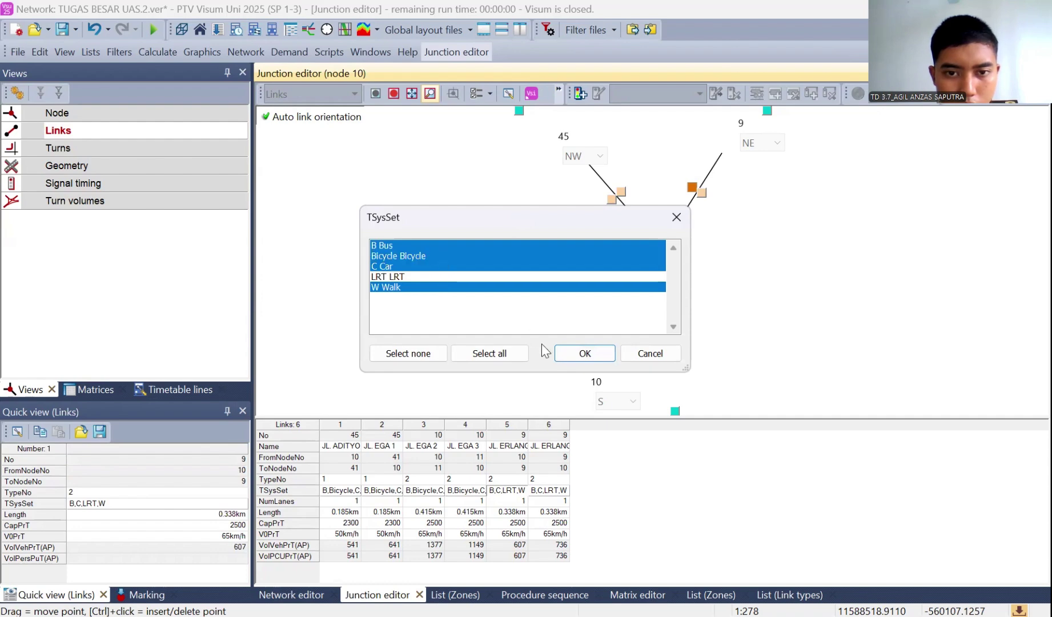
{"action": "left_click", "coordinate": [582, 355]}
Set the transport systems of link 9 from node 9 to node 10 to Bus, Bicycle, Car and Walk
{"action": "left_click", "coordinate": [548, 489]}
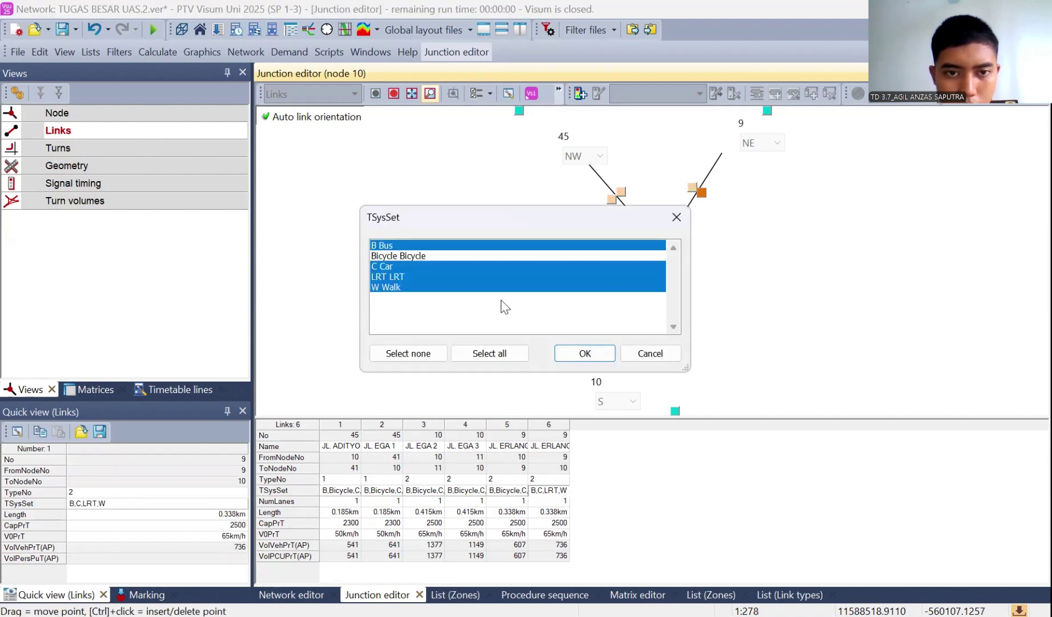
{"action": "left_click", "coordinate": [485, 257]}
{"action": "left_click", "coordinate": [494, 267]}
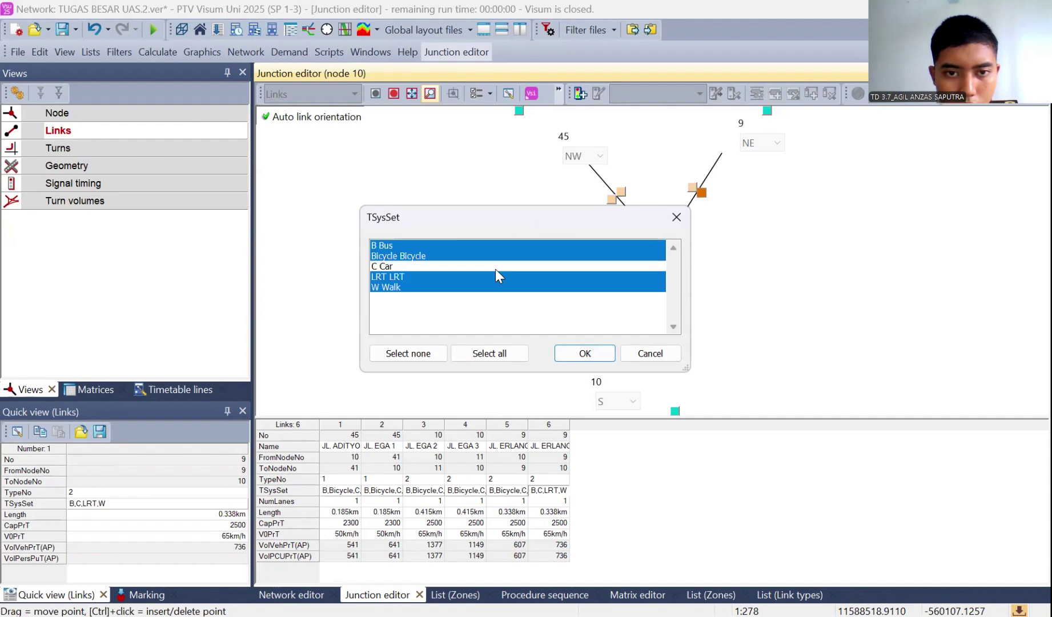
{"action": "left_click", "coordinate": [500, 275]}
{"action": "left_click", "coordinate": [497, 276]}
{"action": "left_click", "coordinate": [498, 266]}
{"action": "left_click", "coordinate": [503, 277]}
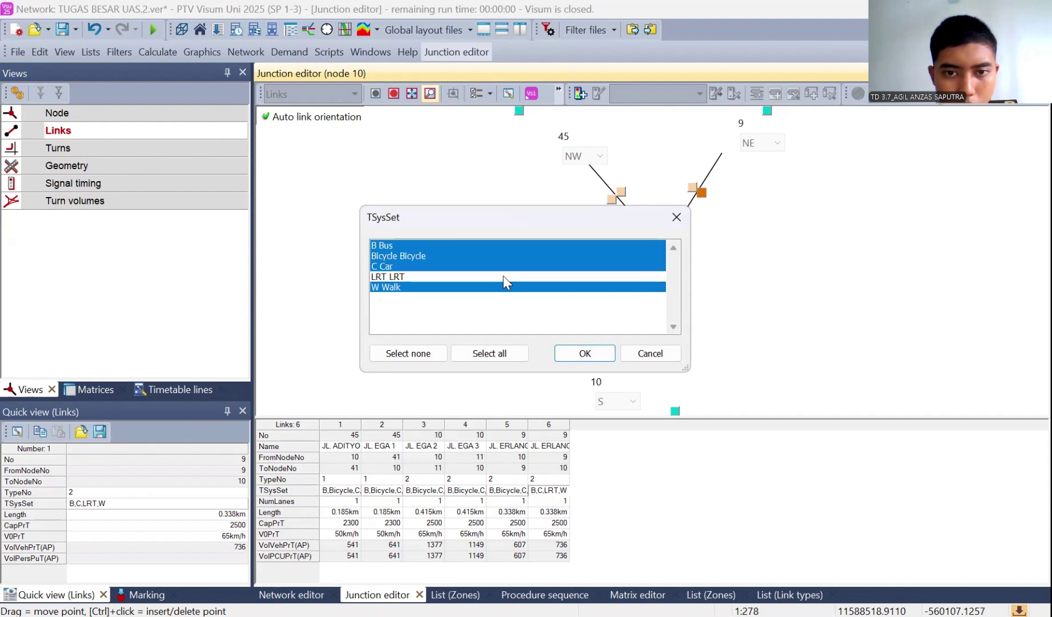
{"action": "left_click", "coordinate": [581, 354]}
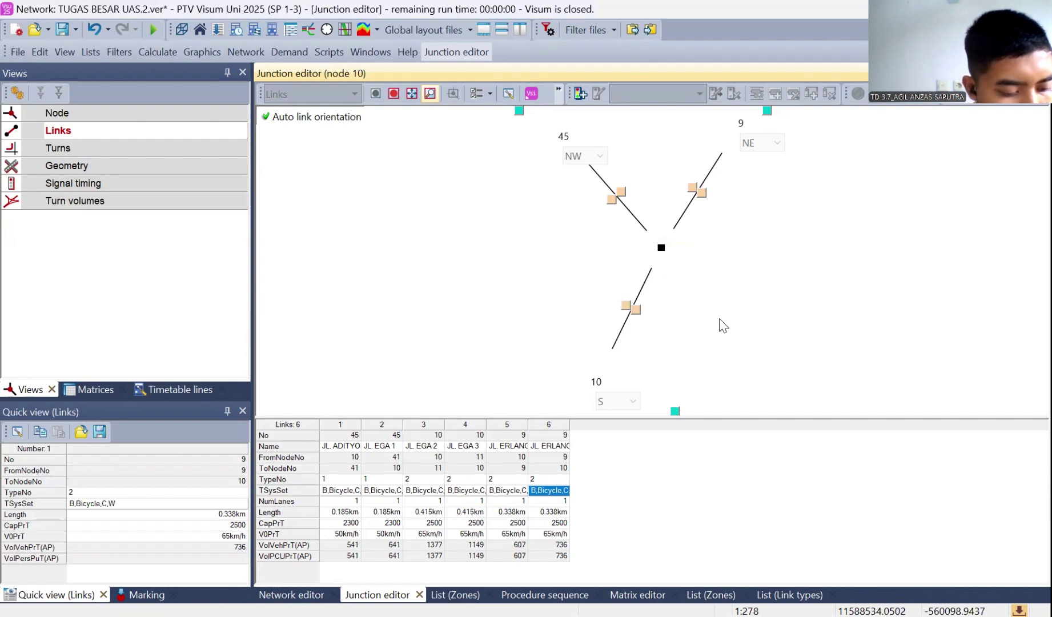
In the turns view of node 10, set the transport systems of the U-turn from and to node 9 to Bus, Bicycle and Car
{"action": "left_click", "coordinate": [181, 154]}
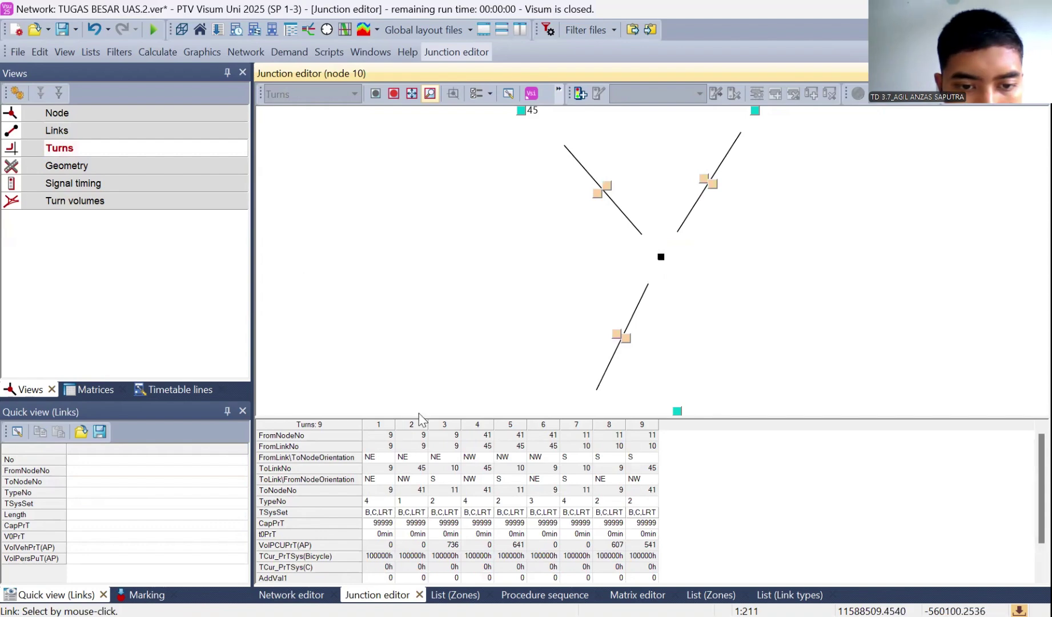
{"action": "left_click", "coordinate": [391, 513]}
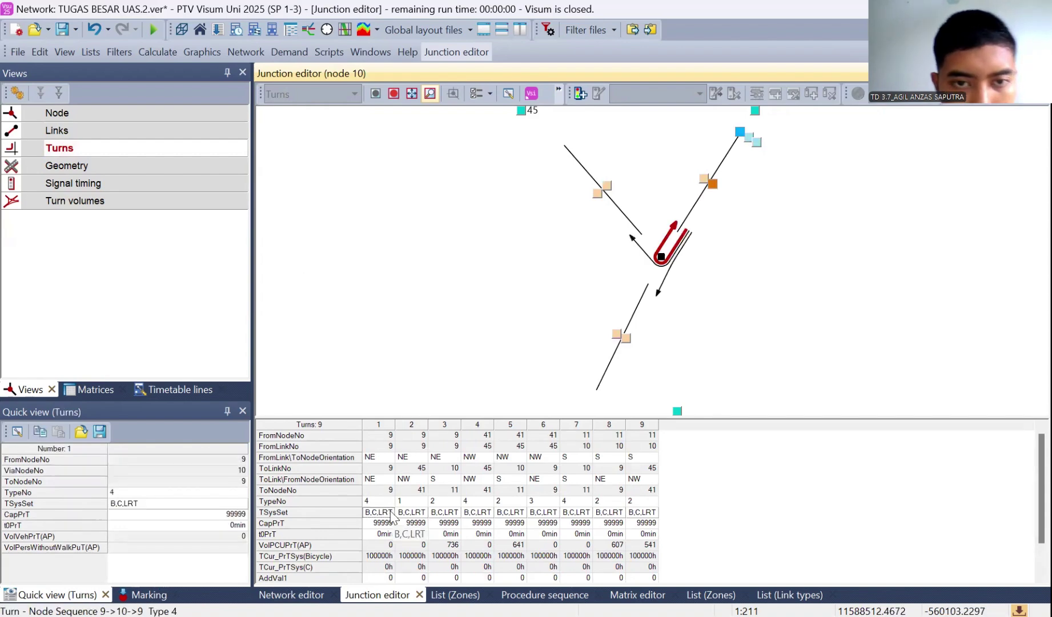
{"action": "left_click", "coordinate": [391, 513]}
{"action": "left_click", "coordinate": [396, 271]}
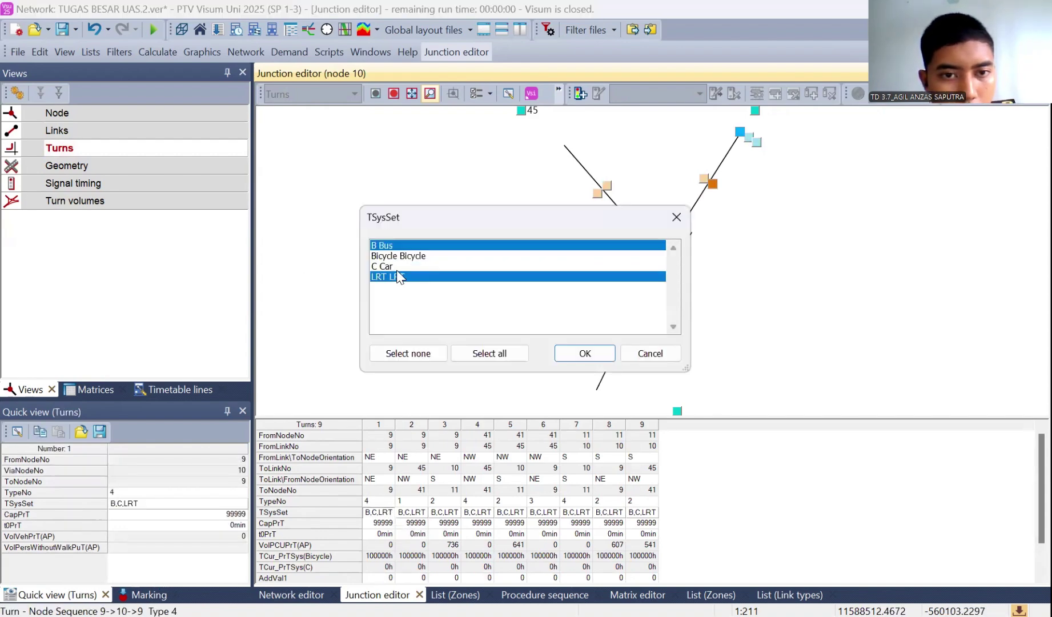
{"action": "left_click", "coordinate": [407, 277]}
{"action": "left_click", "coordinate": [401, 263]}
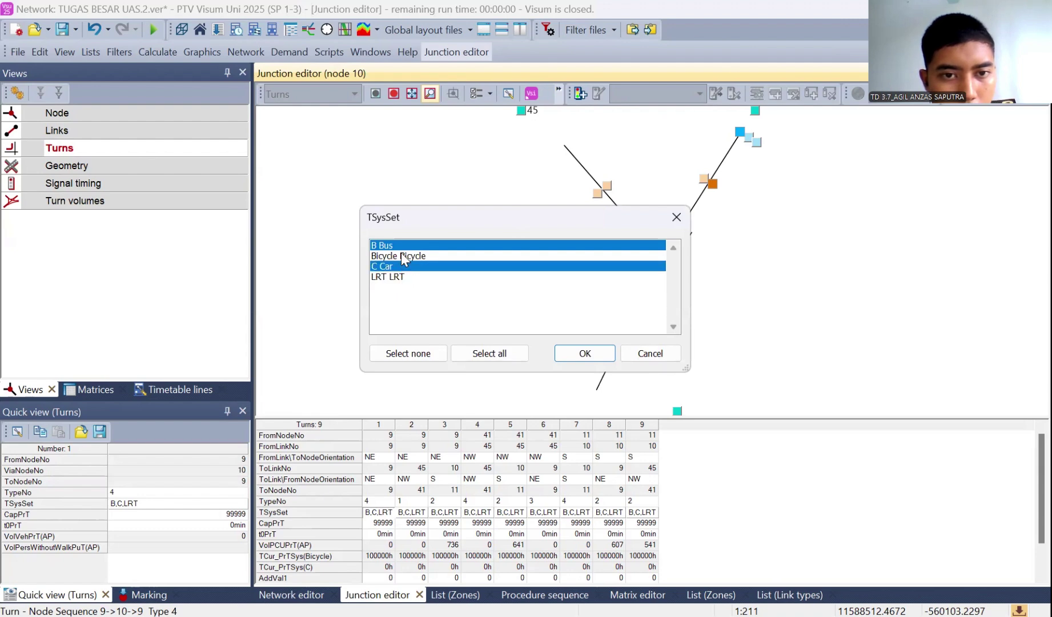
{"action": "left_click", "coordinate": [401, 256]}
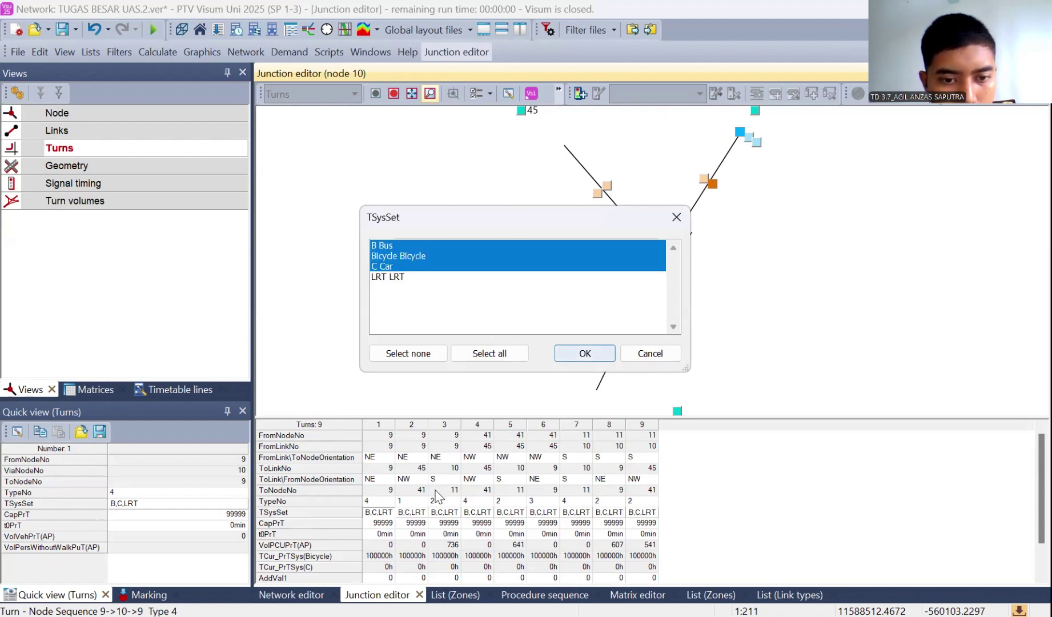
{"action": "left_click", "coordinate": [567, 358]}
Add Bicycle and remove LRT in the transport systems of node 10's turn from node 9 to node 41
{"action": "left_click", "coordinate": [422, 511]}
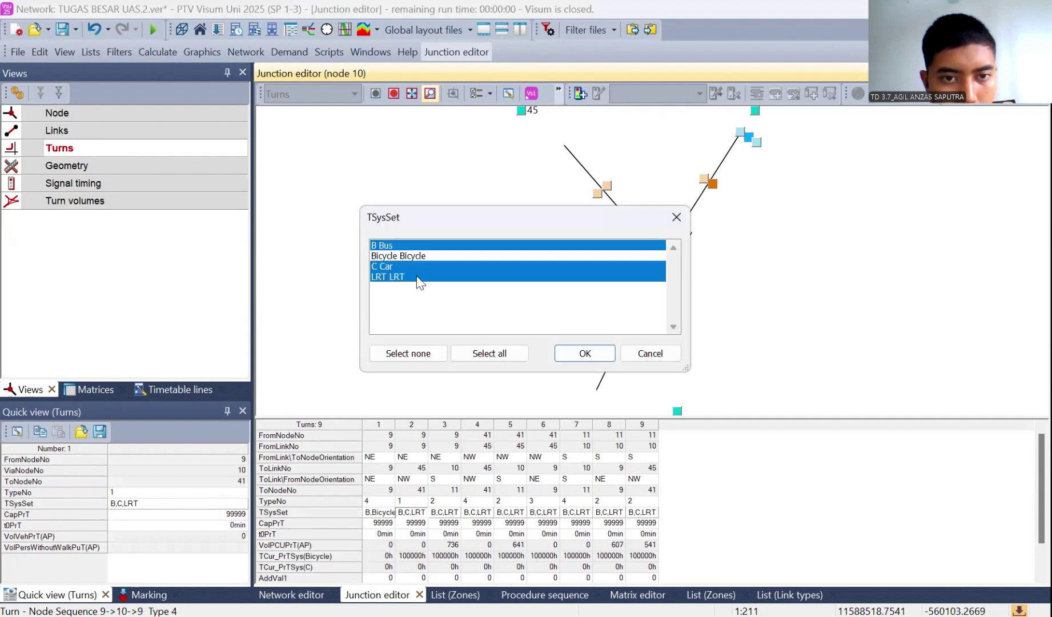
{"action": "left_click", "coordinate": [416, 276]}
{"action": "left_click", "coordinate": [420, 256]}
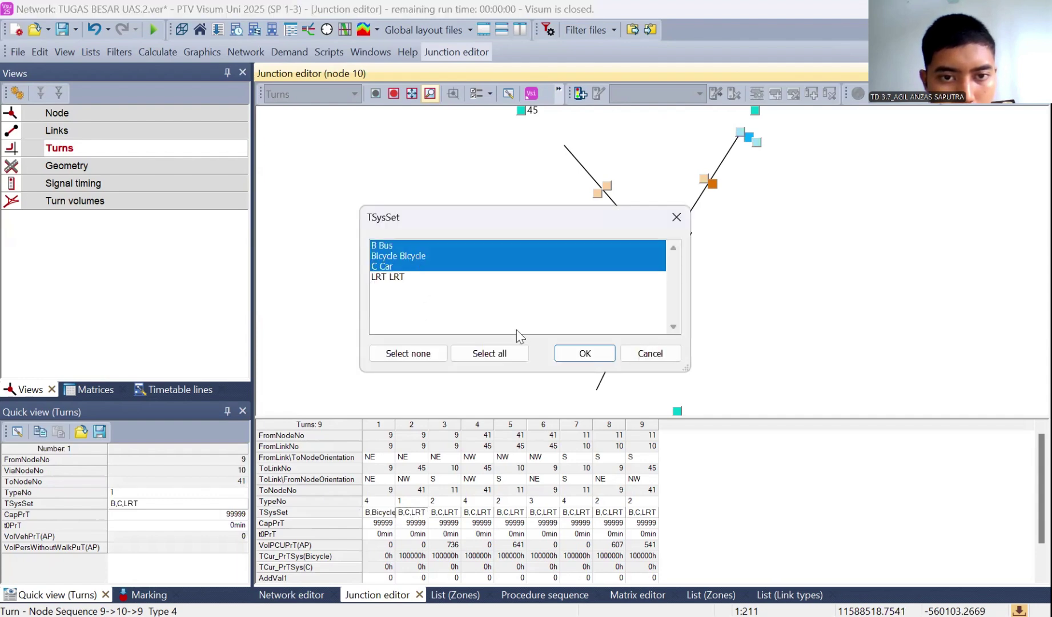
{"action": "left_click", "coordinate": [565, 358]}
Set the transport systems of the turn from node 9 to node 11 to Bus, Bicycle and Car
{"action": "left_click", "coordinate": [455, 513]}
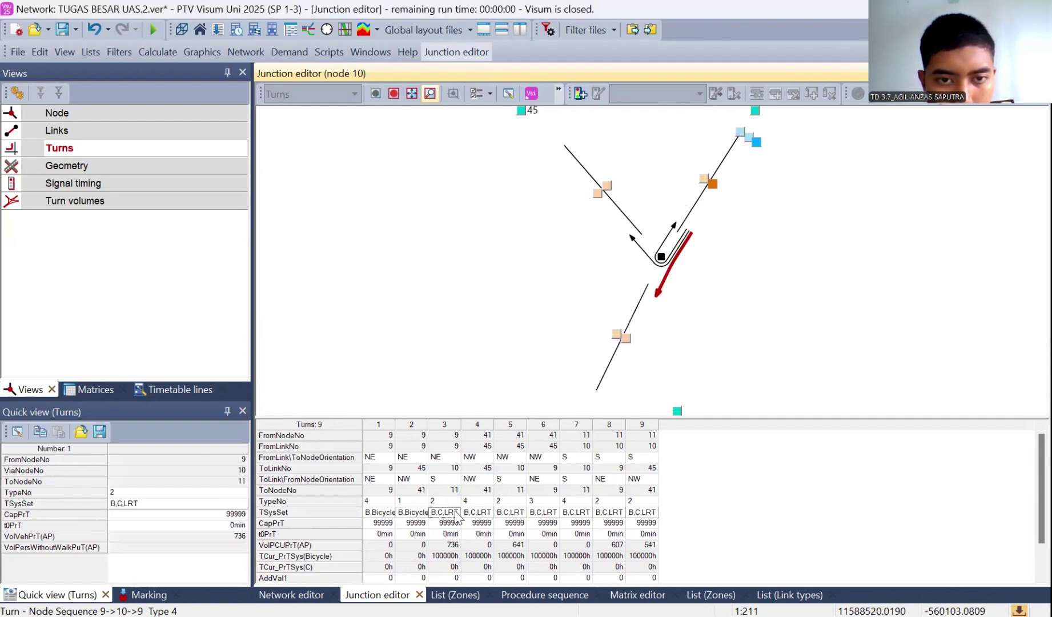
{"action": "left_click", "coordinate": [457, 514]}
{"action": "left_click", "coordinate": [431, 266]}
{"action": "left_click", "coordinate": [428, 257]}
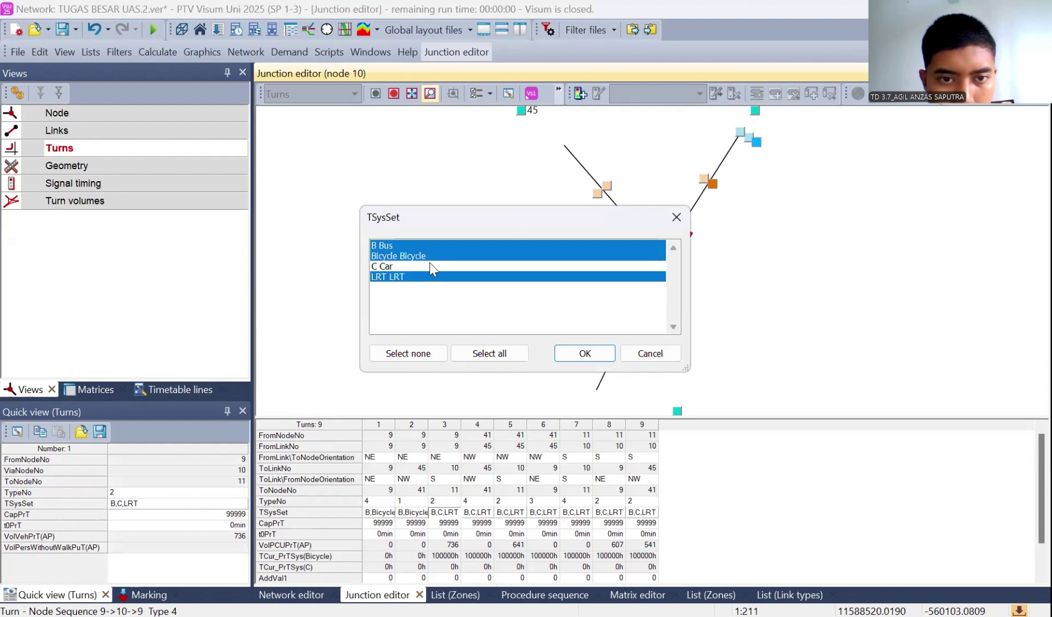
{"action": "left_click", "coordinate": [431, 265]}
{"action": "left_click", "coordinate": [435, 276]}
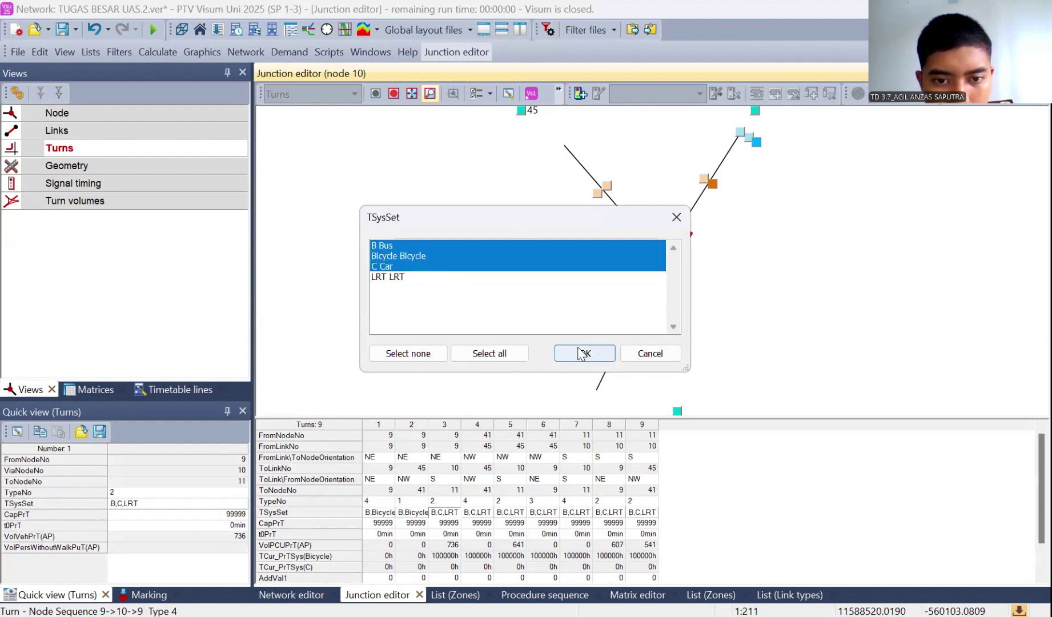
{"action": "left_click", "coordinate": [581, 353]}
Set the transport systems of the U-turn from and to node 41 to Bus, Bicycle and Car
{"action": "left_click", "coordinate": [483, 514]}
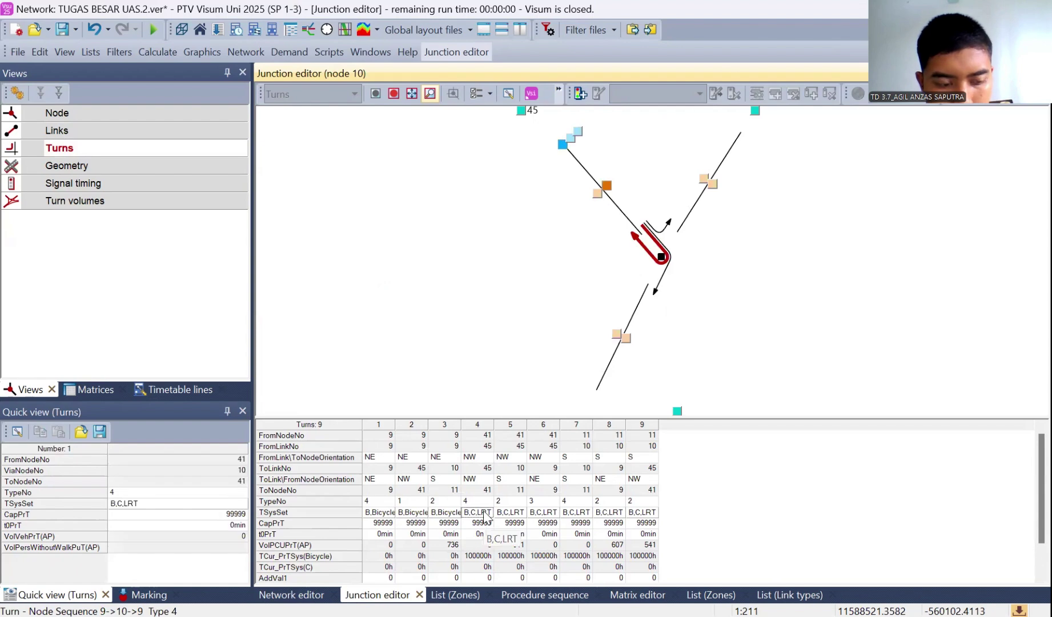
{"action": "left_click", "coordinate": [484, 513]}
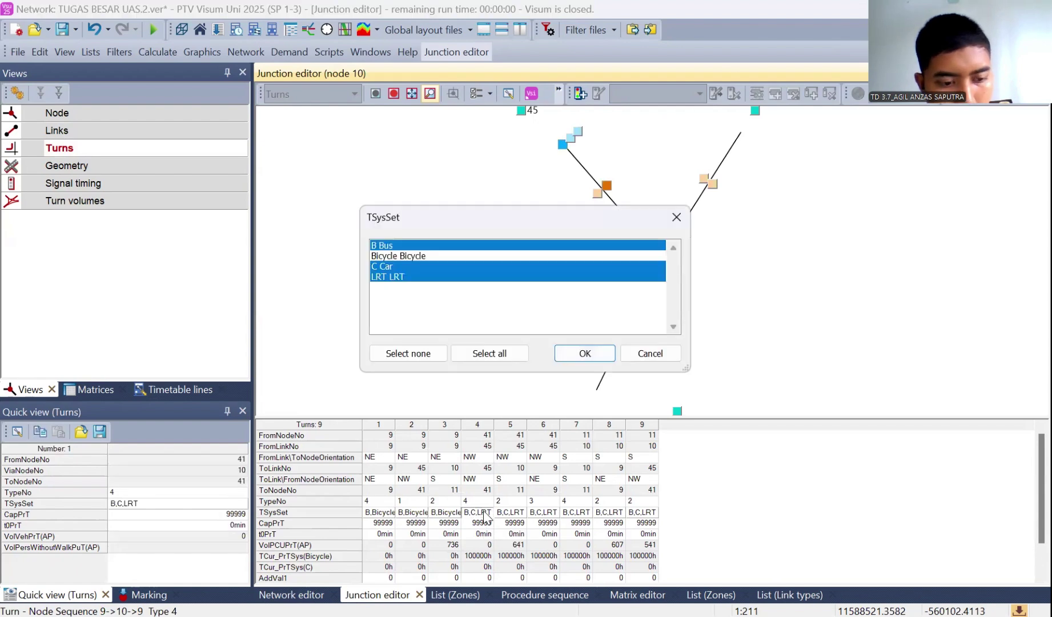
{"action": "left_click", "coordinate": [442, 256]}
{"action": "left_click", "coordinate": [445, 276]}
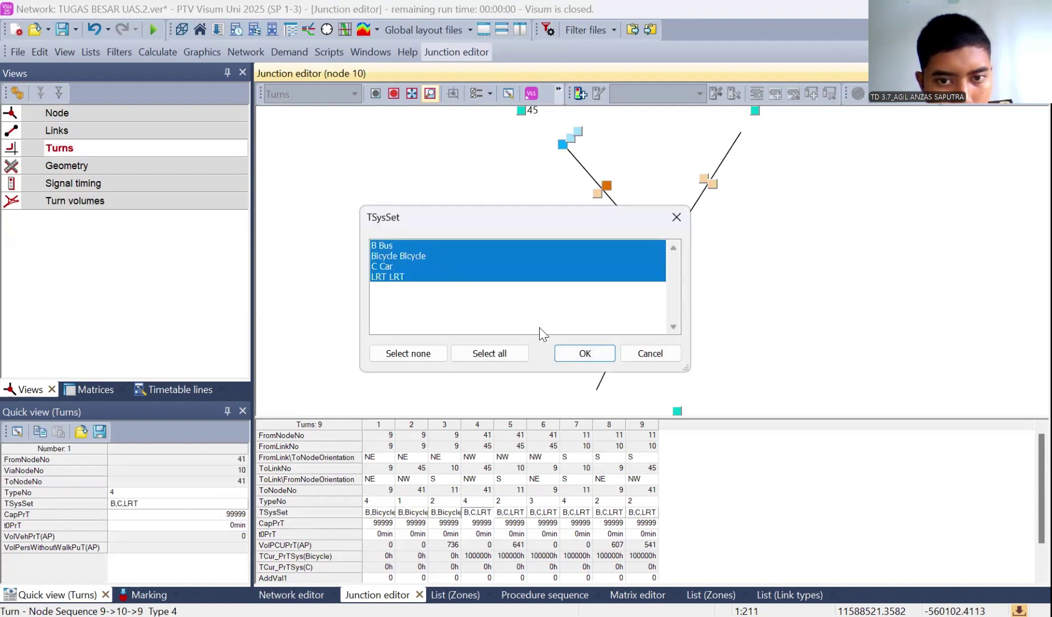
{"action": "left_click", "coordinate": [585, 353]}
Remove LRT and add Bicycle in the transport systems of the turn from node 41 to node 11
{"action": "left_click", "coordinate": [517, 514]}
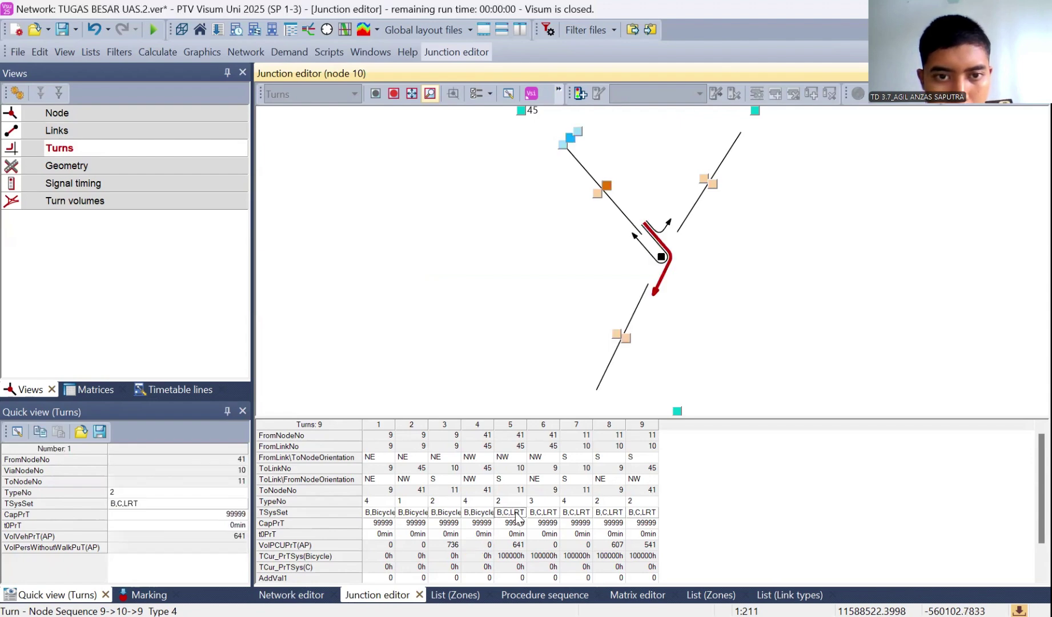
{"action": "left_click", "coordinate": [517, 514]}
{"action": "left_click", "coordinate": [471, 277]}
{"action": "left_click", "coordinate": [458, 256]}
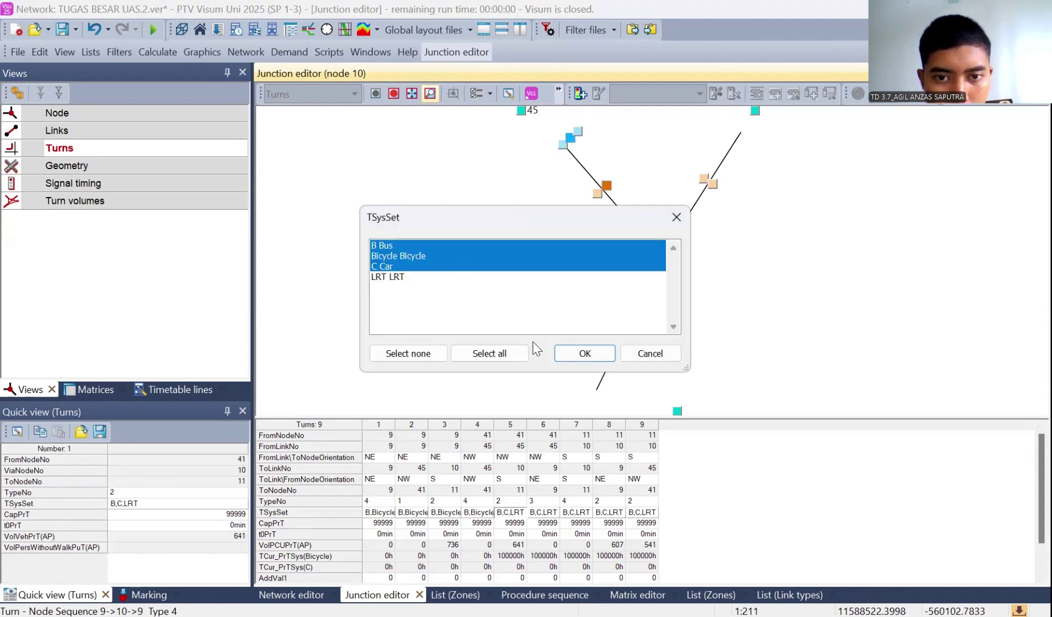
{"action": "left_click", "coordinate": [584, 353]}
Set the transport systems of the turn from node 41 to node 9 to Bus, Bicycle and Car
{"action": "left_click", "coordinate": [543, 443]}
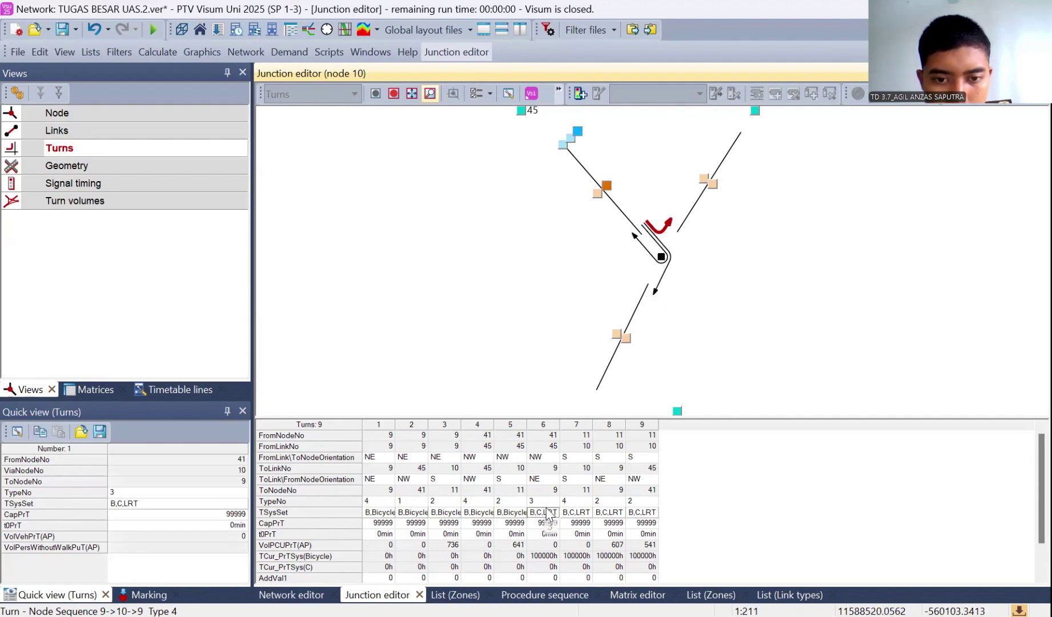
{"action": "left_click", "coordinate": [546, 512]}
{"action": "left_click", "coordinate": [432, 255]}
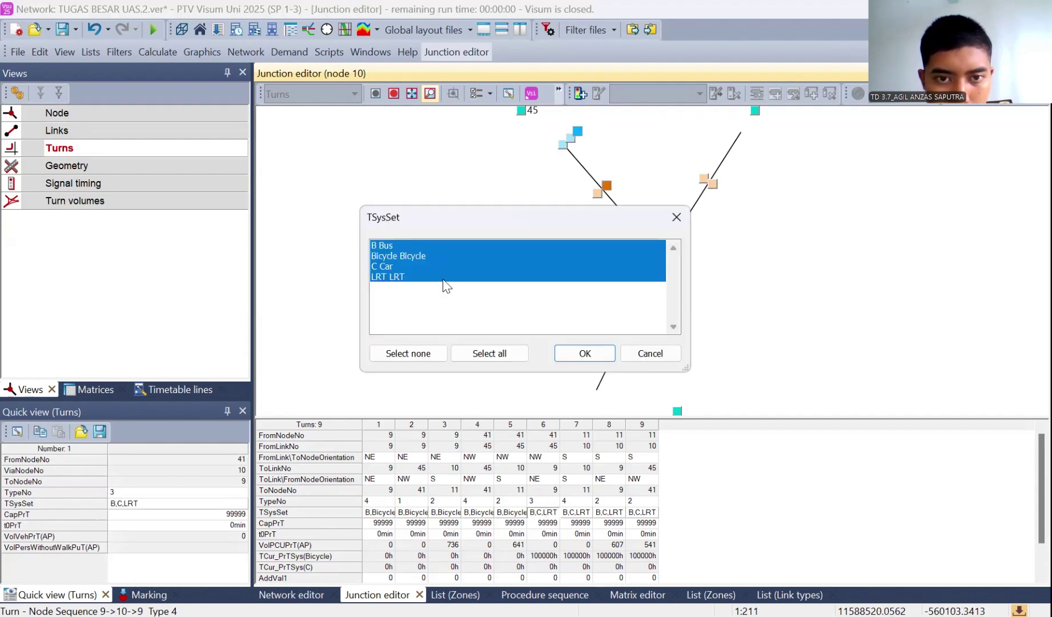
{"action": "left_click", "coordinate": [443, 278]}
{"action": "left_click", "coordinate": [582, 352]}
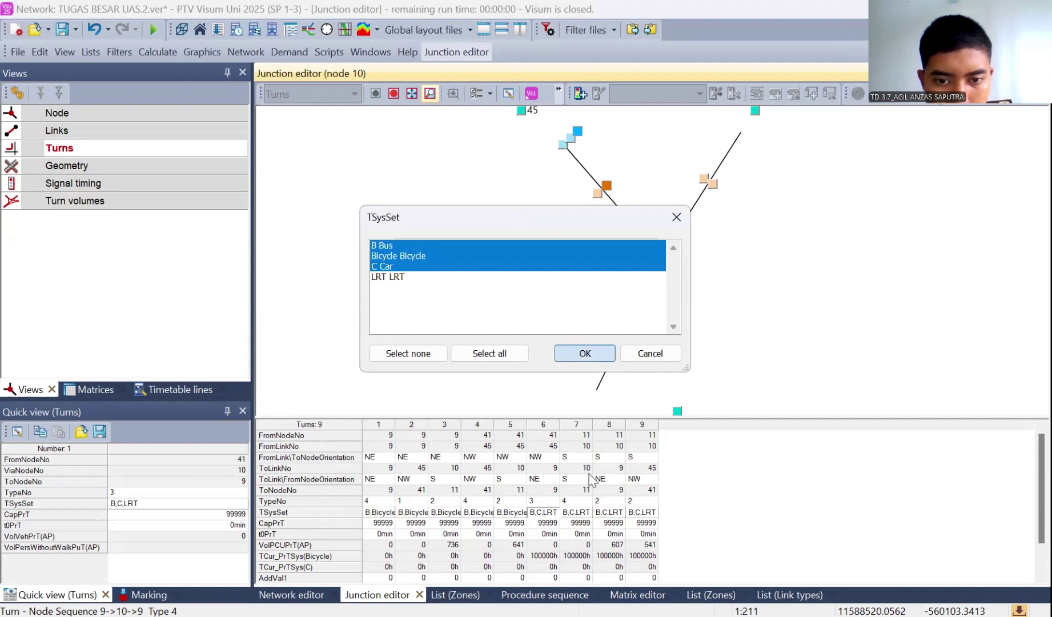
Set the transport systems of the U-turn from and to node 11 to Bus, Bicycle and Car
{"action": "left_click", "coordinate": [589, 512]}
{"action": "left_click", "coordinate": [448, 276]}
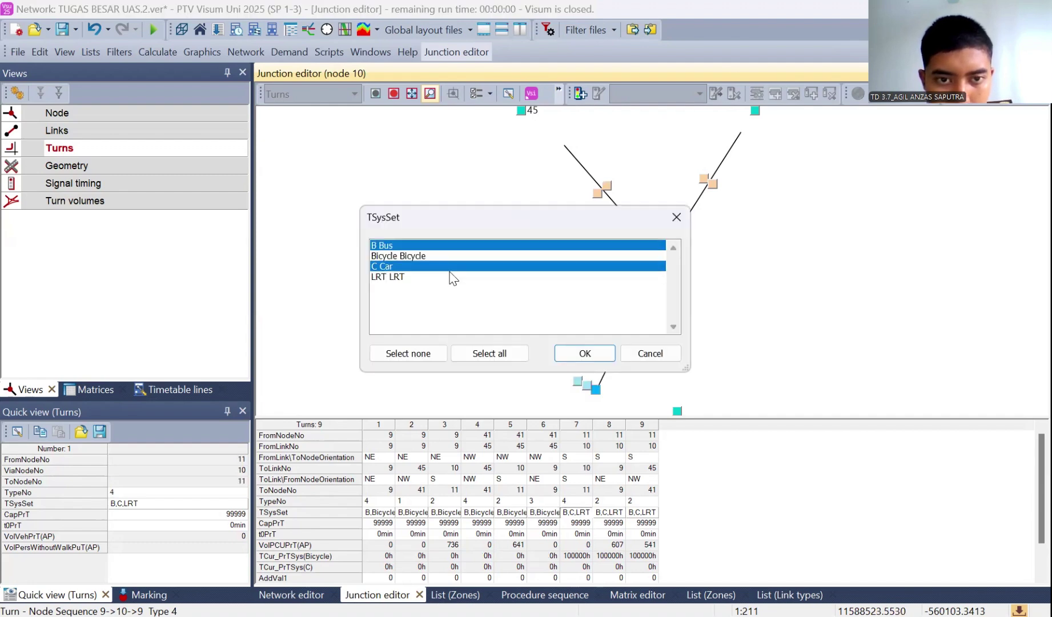
{"action": "left_click", "coordinate": [449, 266]}
{"action": "left_click", "coordinate": [444, 256]}
{"action": "left_click", "coordinate": [445, 266]}
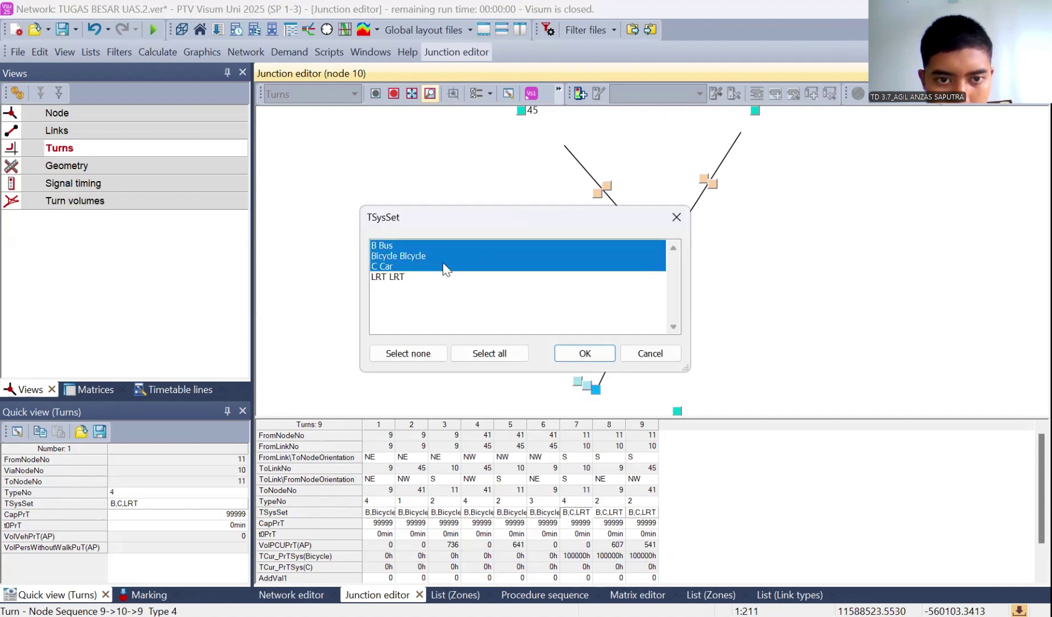
{"action": "left_click", "coordinate": [586, 359]}
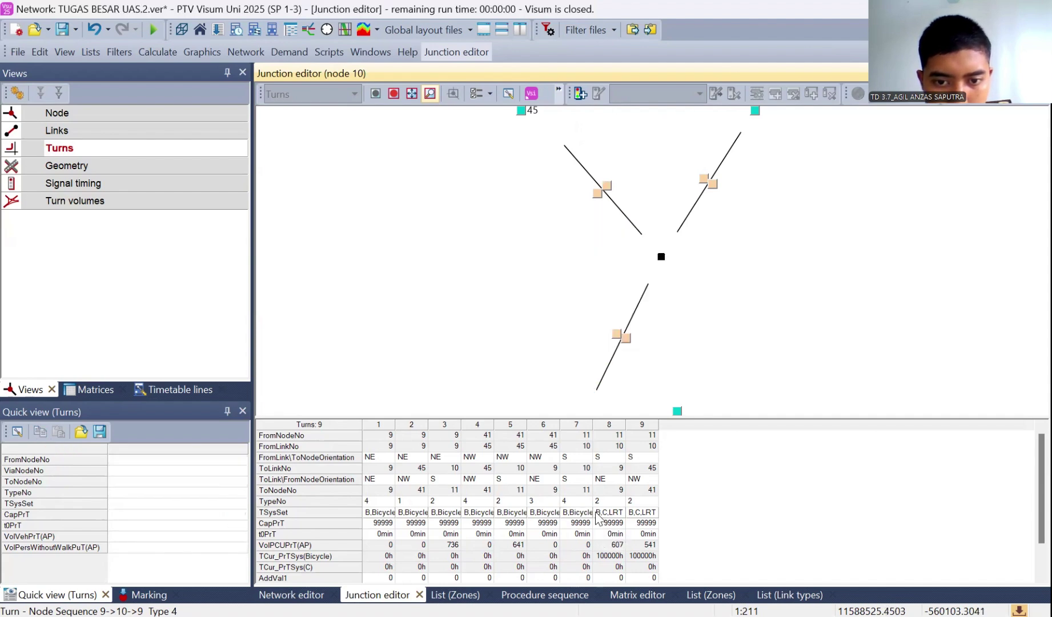
Add Bicycle and remove LRT in the transport systems of the turn from node 11 to node 9
{"action": "left_click", "coordinate": [597, 513]}
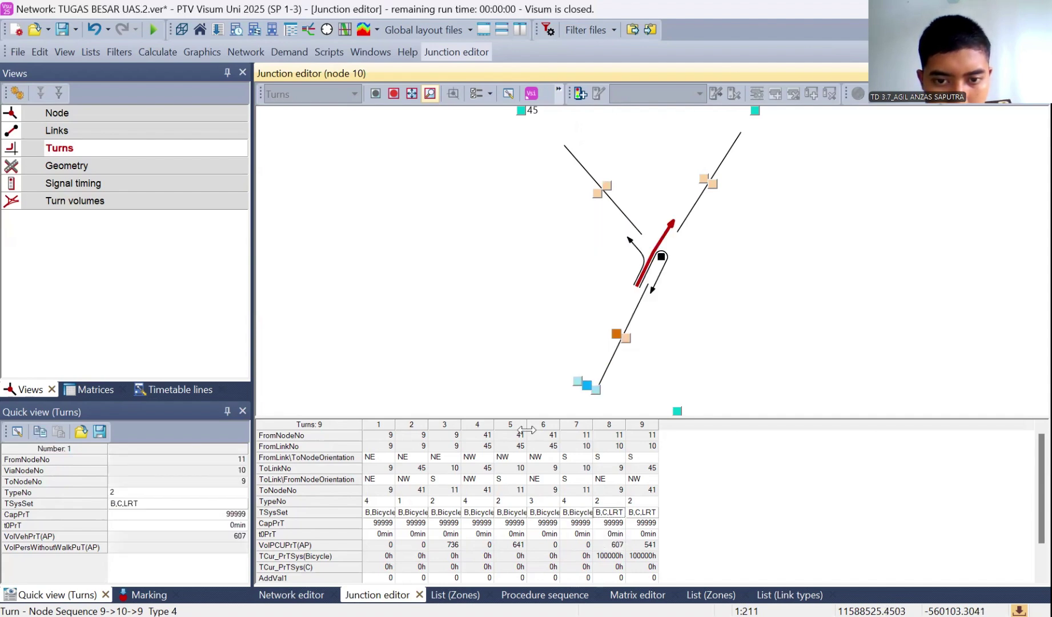
{"action": "left_click", "coordinate": [606, 516]}
{"action": "left_click", "coordinate": [453, 255]}
{"action": "left_click", "coordinate": [468, 276]}
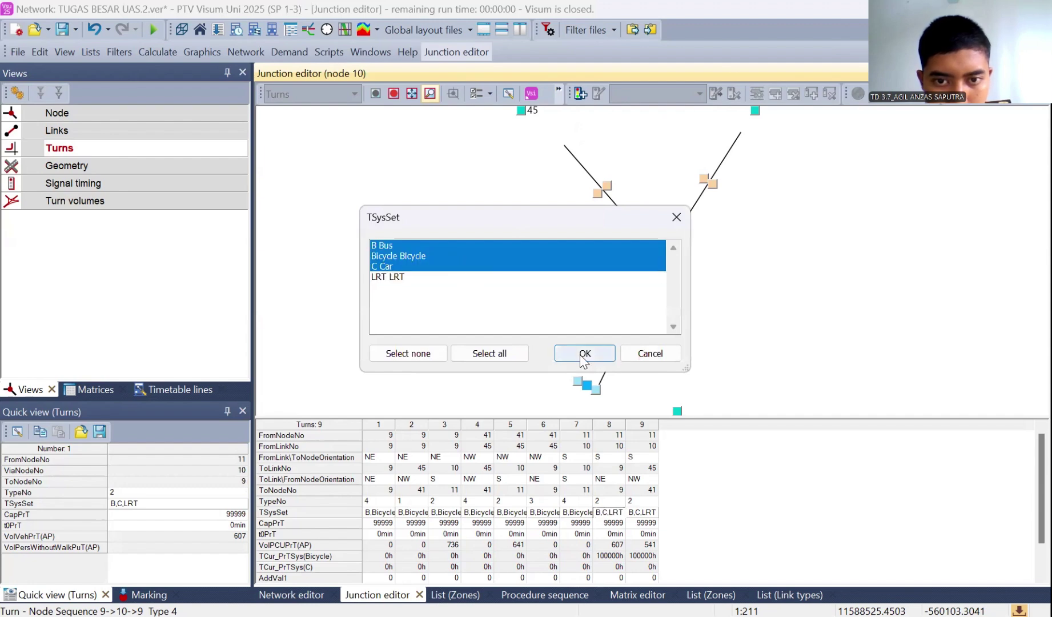
{"action": "left_click", "coordinate": [583, 353]}
Set the transport systems of the turn from node 11 to node 41 to Bus, Bicycle and Car
{"action": "left_click", "coordinate": [650, 514]}
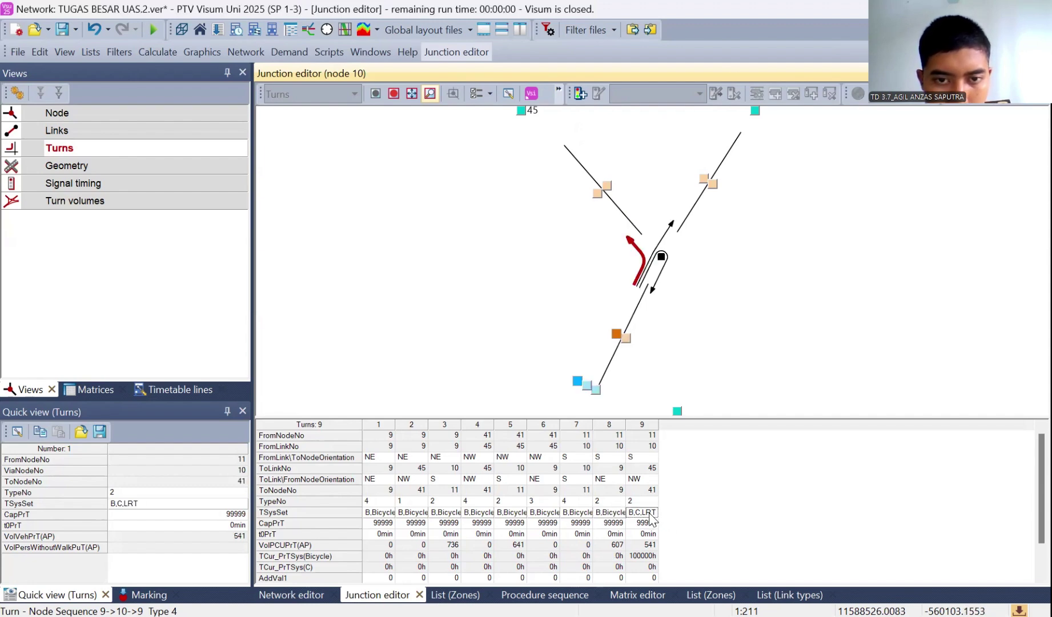
{"action": "left_click", "coordinate": [649, 517]}
{"action": "left_click", "coordinate": [462, 276]}
{"action": "left_click", "coordinate": [458, 257]}
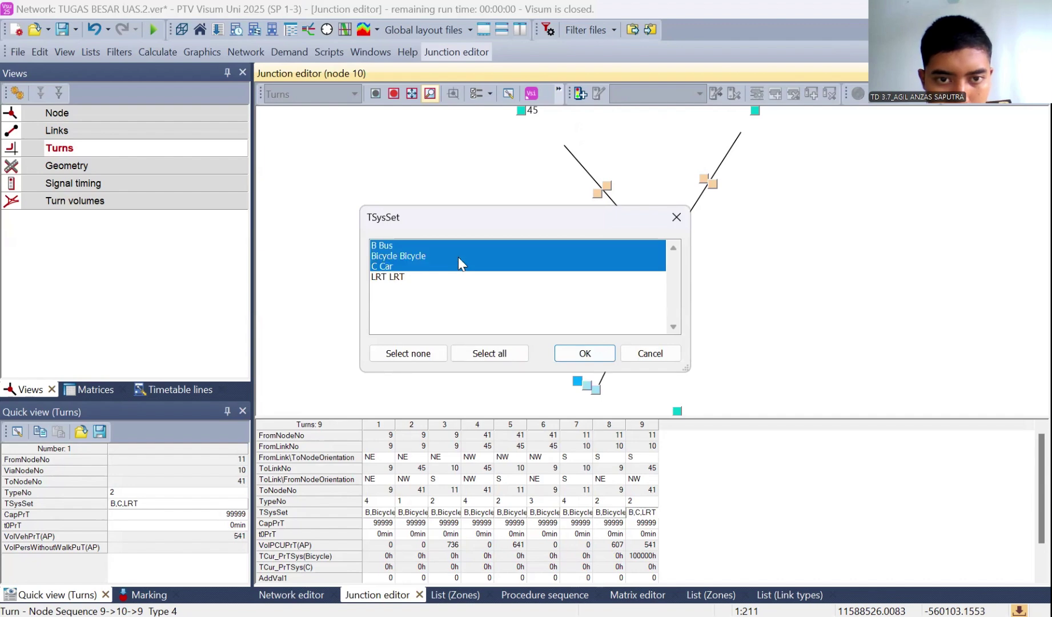
{"action": "left_click", "coordinate": [583, 353]}
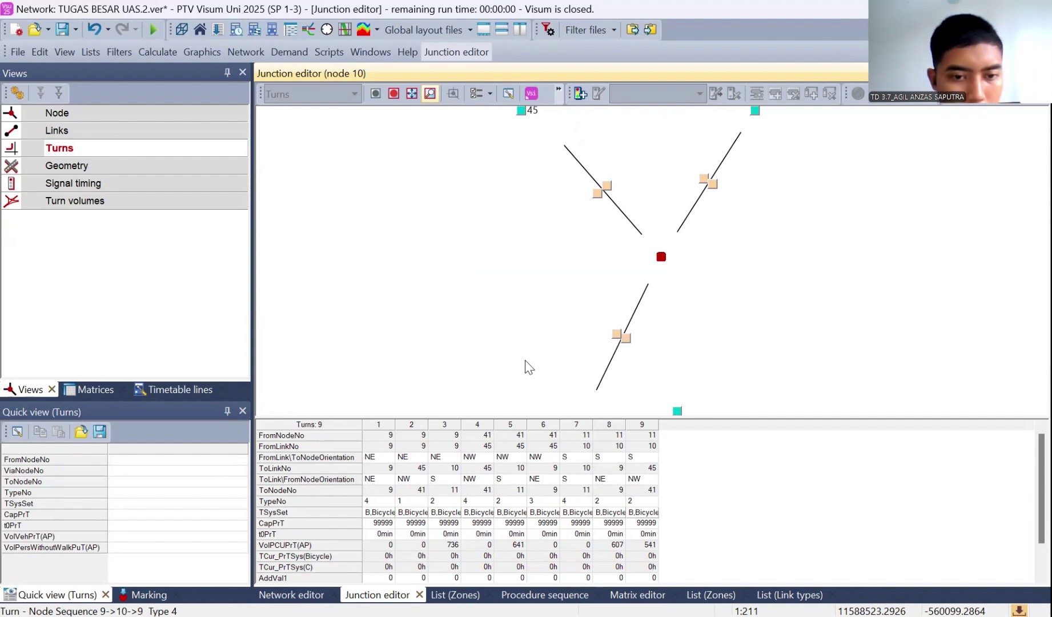
Set the private transport capacity (CapPrT) of all nine turns at node 10 to 1000
{"action": "left_click", "coordinate": [388, 528]}
{"action": "type", "text": "1000"}
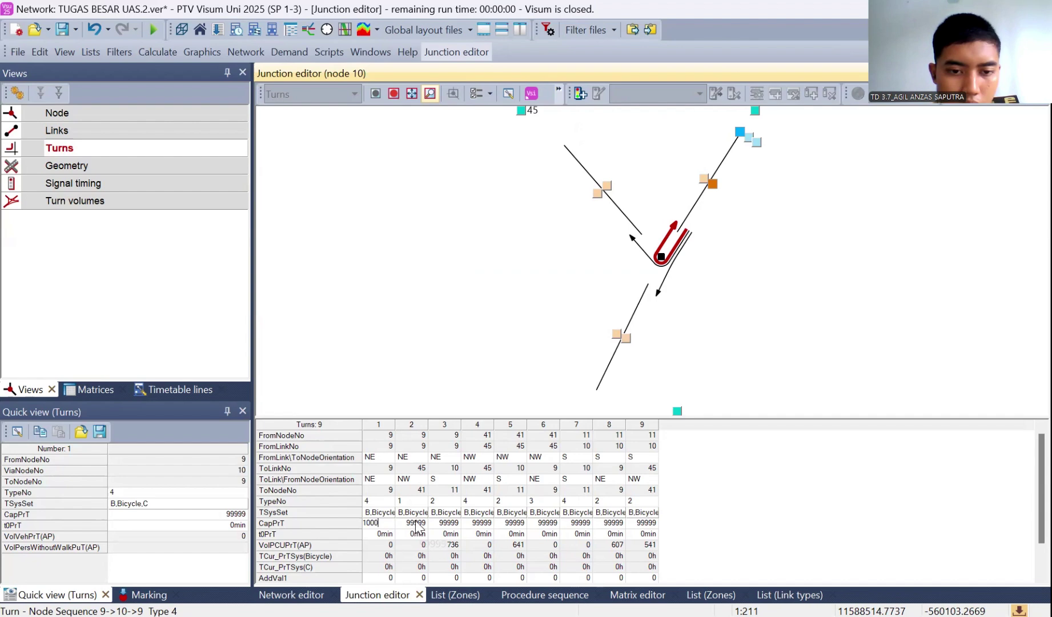
{"action": "left_click", "coordinate": [404, 523]}
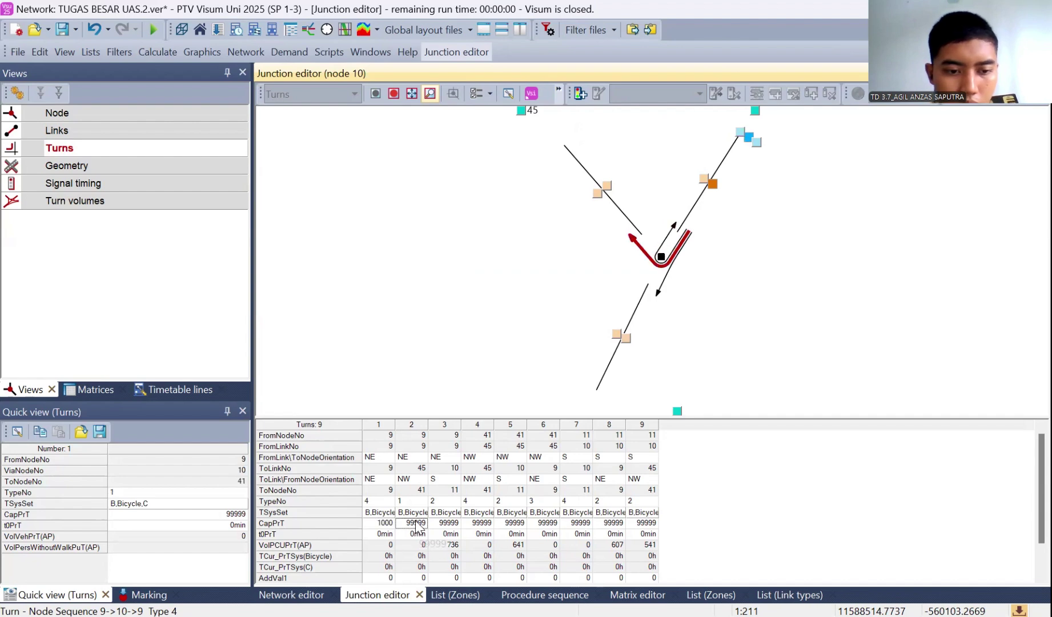
{"action": "type", "text": "1000"}
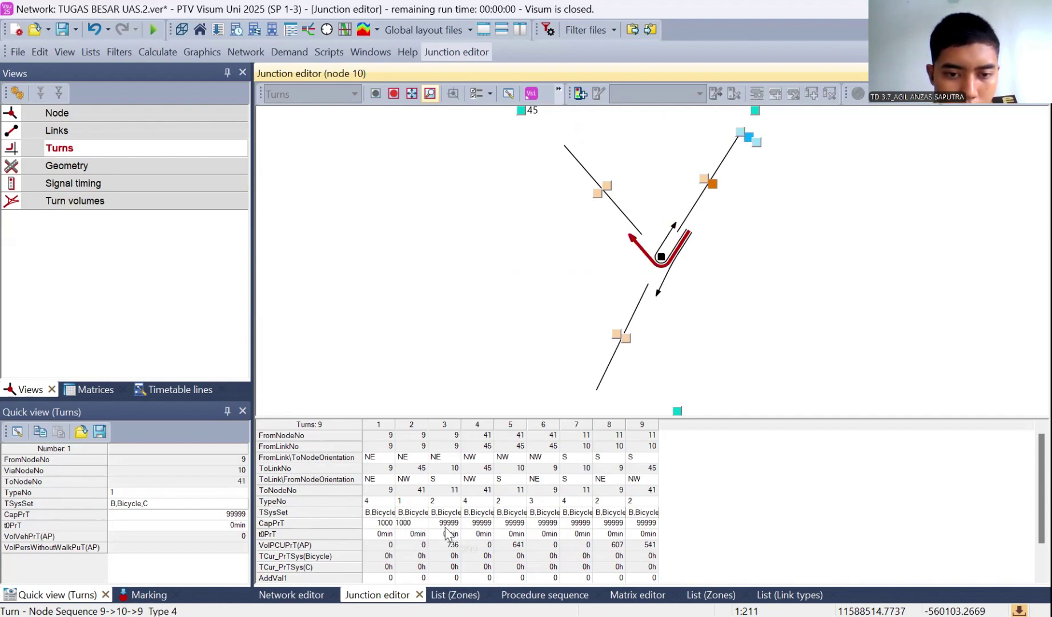
{"action": "left_click", "coordinate": [450, 524]}
{"action": "type", "text": "1000"}
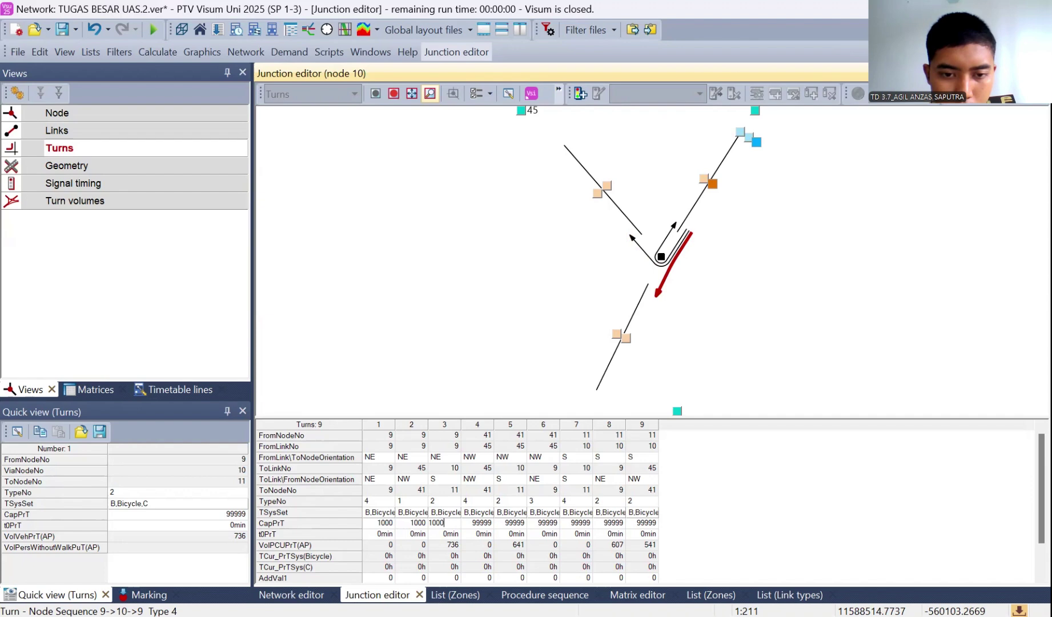
{"action": "left_click", "coordinate": [479, 524]}
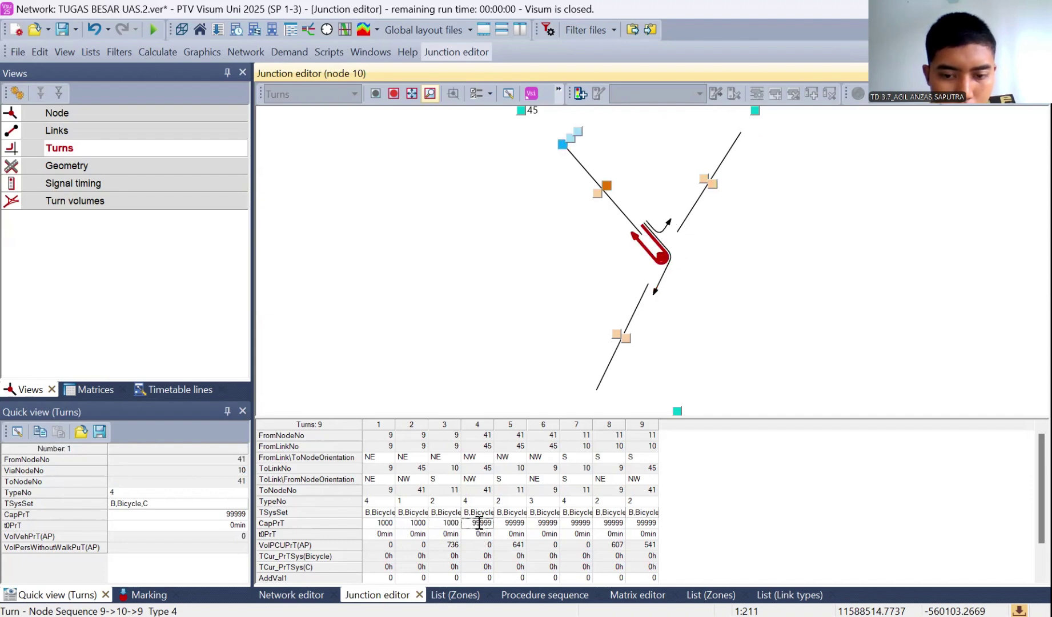
{"action": "type", "text": "1000"}
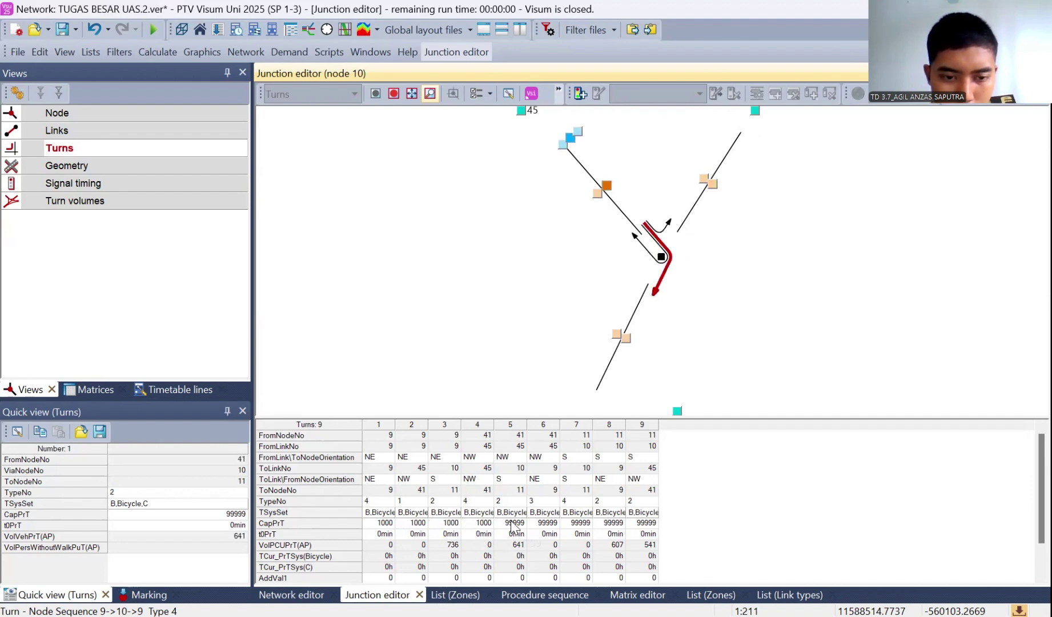
{"action": "left_click", "coordinate": [511, 524]}
{"action": "type", "text": "1000"}
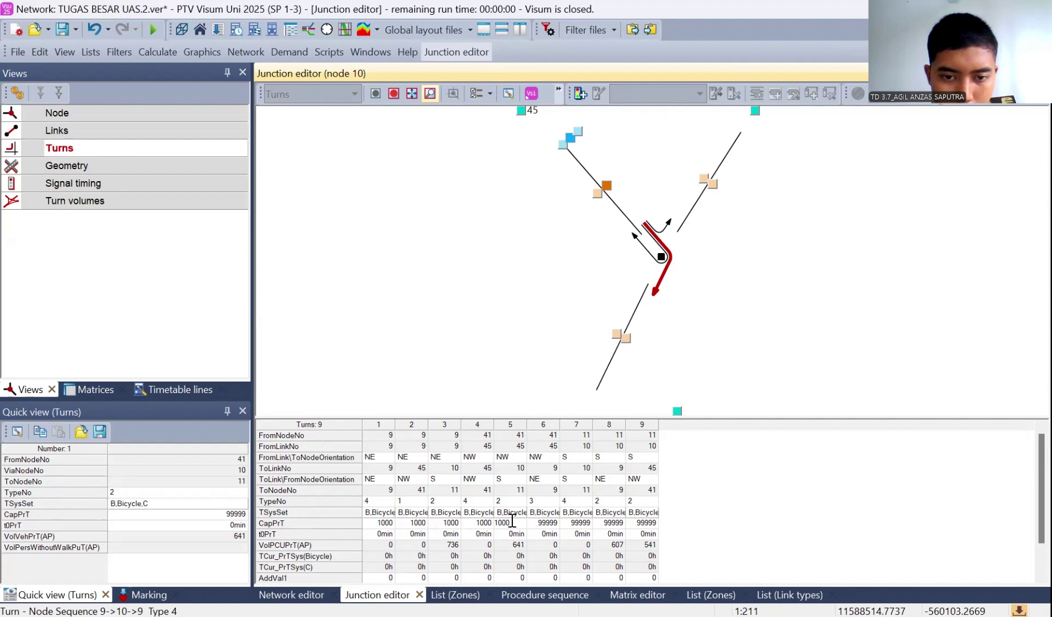
{"action": "left_click", "coordinate": [549, 523]}
{"action": "type", "text": "1000"}
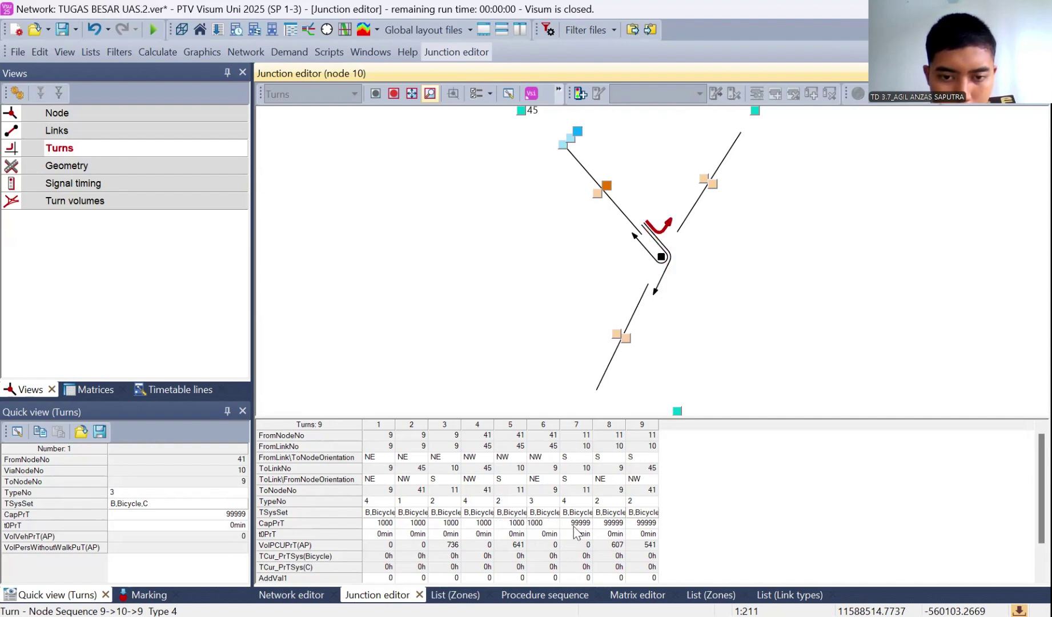
{"action": "left_click", "coordinate": [578, 524]}
{"action": "type", "text": "1000"}
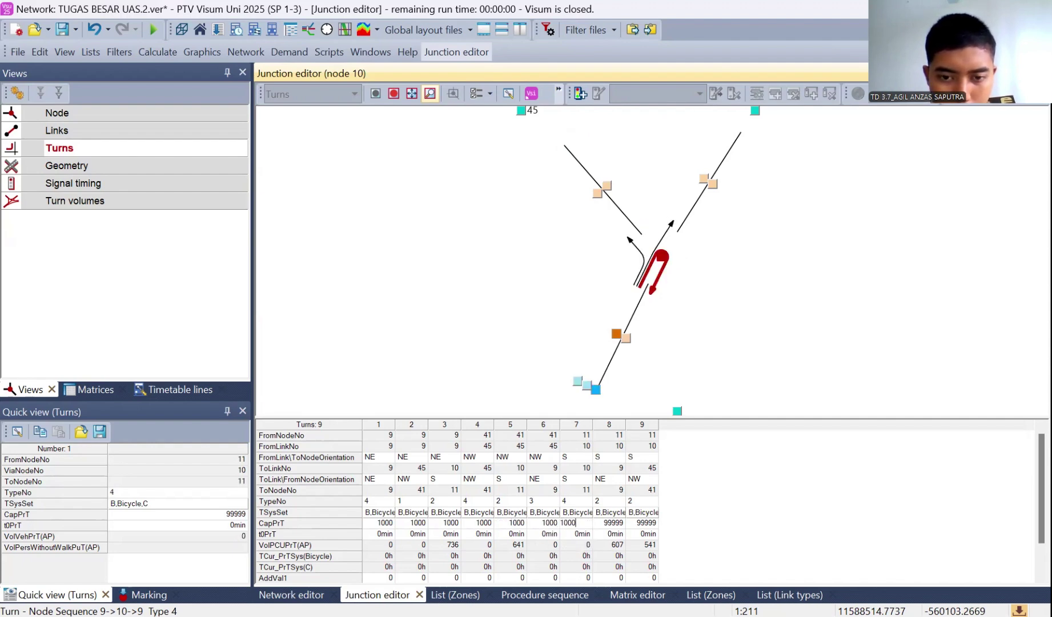
{"action": "left_click", "coordinate": [607, 524]}
{"action": "type", "text": "1000"}
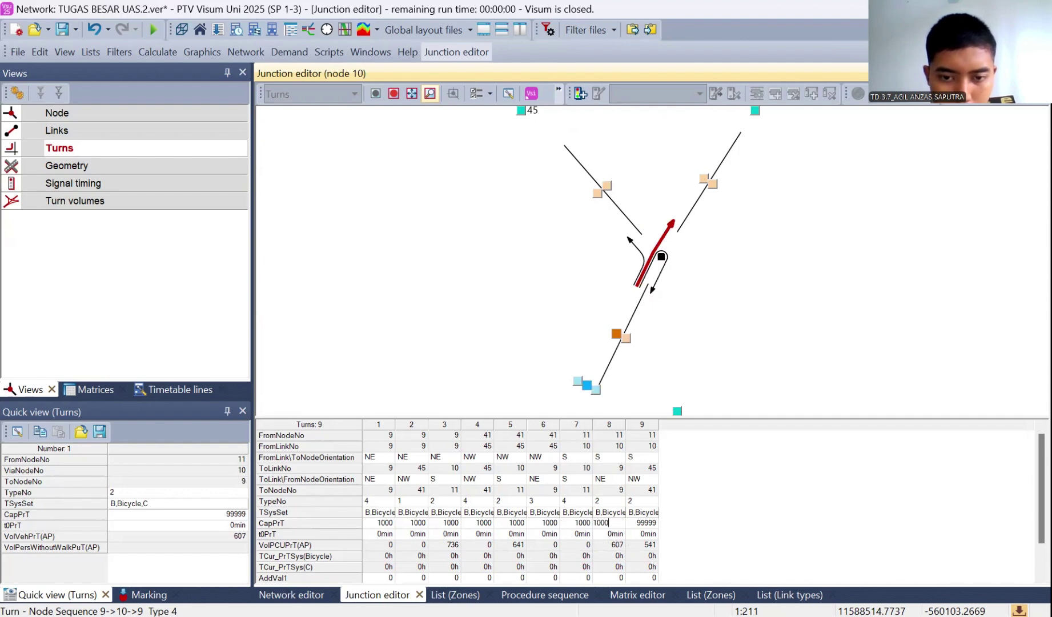
{"action": "left_click", "coordinate": [654, 525]}
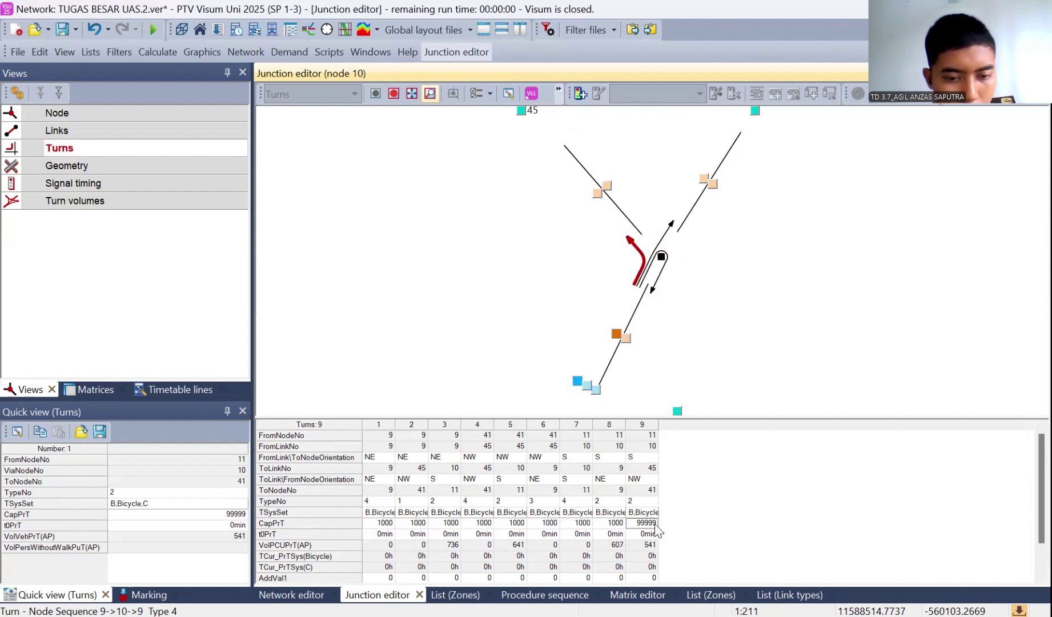
{"action": "type", "text": "1000"}
{"action": "left_click", "coordinate": [408, 341]}
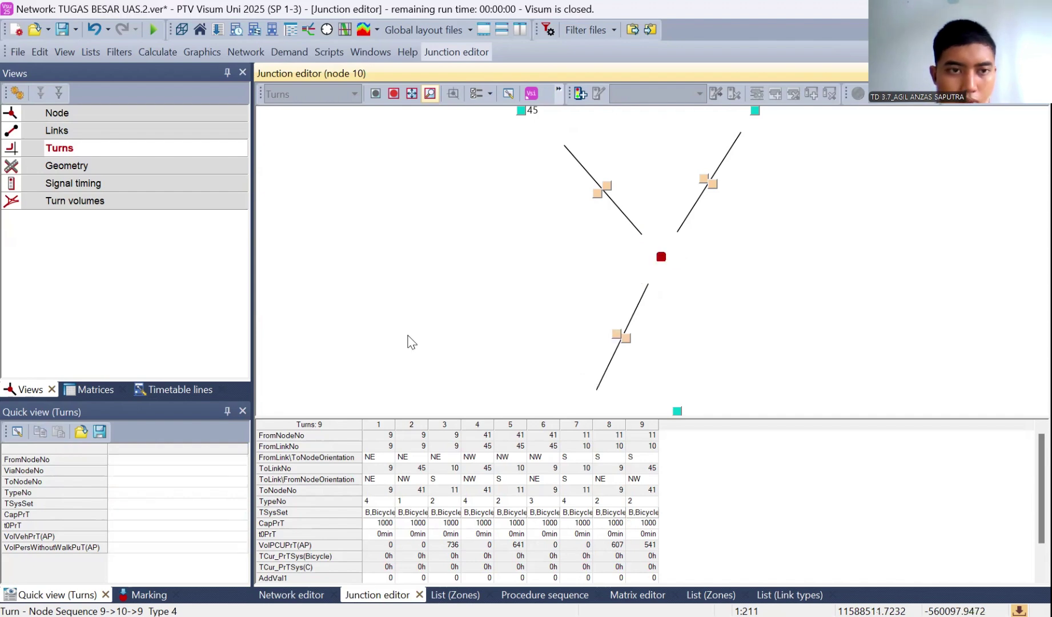
In the geometry view of node 10, make the NW leg channelized
{"action": "left_click", "coordinate": [133, 169]}
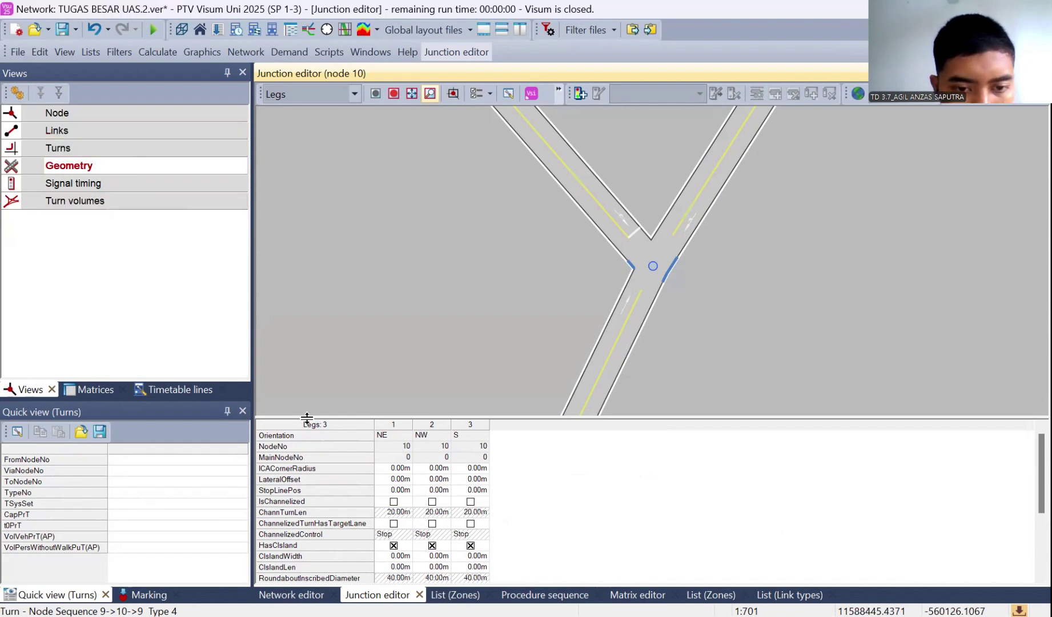
{"action": "left_click", "coordinate": [432, 501]}
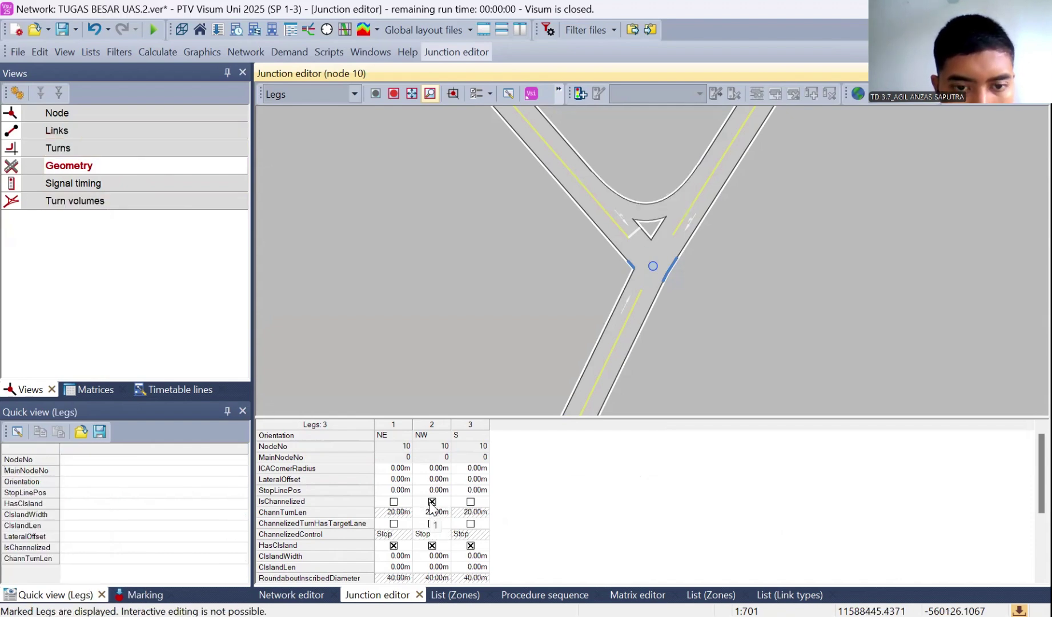
Make the S leg of node 10 channelized and leave the NE leg unchannelized
{"action": "left_click", "coordinate": [393, 501]}
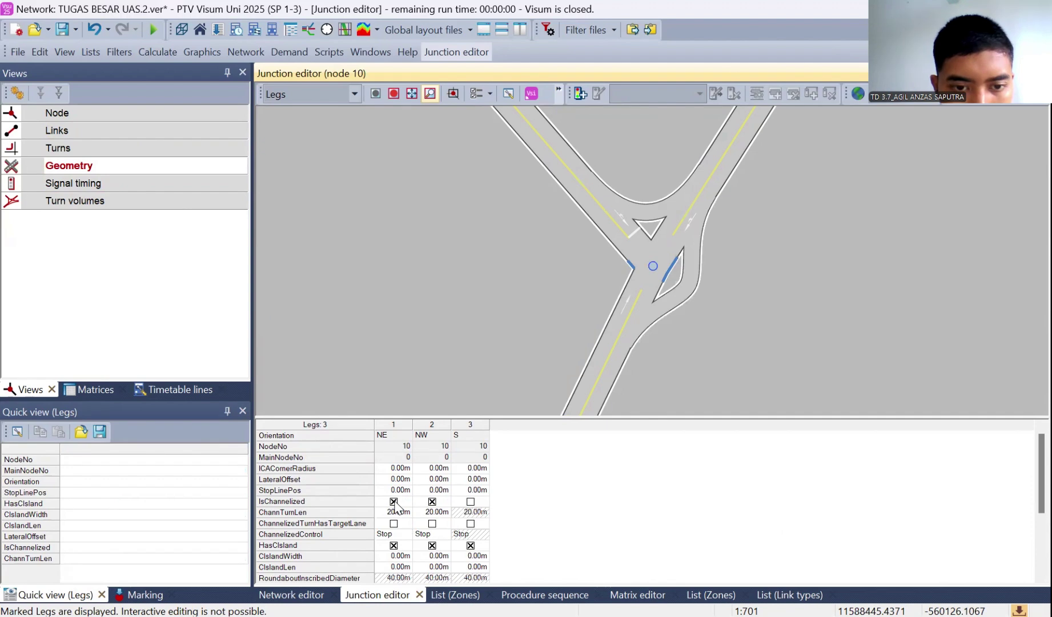
{"action": "left_click", "coordinate": [393, 502]}
{"action": "left_click", "coordinate": [470, 501]}
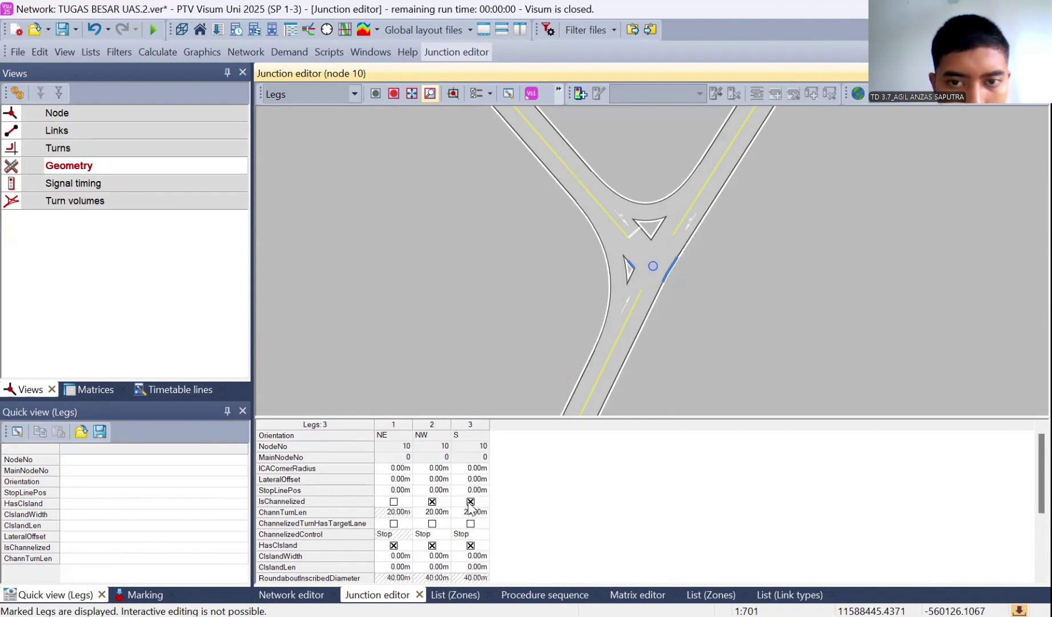
Set the ICA corner radius of the NE, S and NW legs to 3 m
{"action": "left_click", "coordinate": [394, 468]}
{"action": "type", "text": "3"}
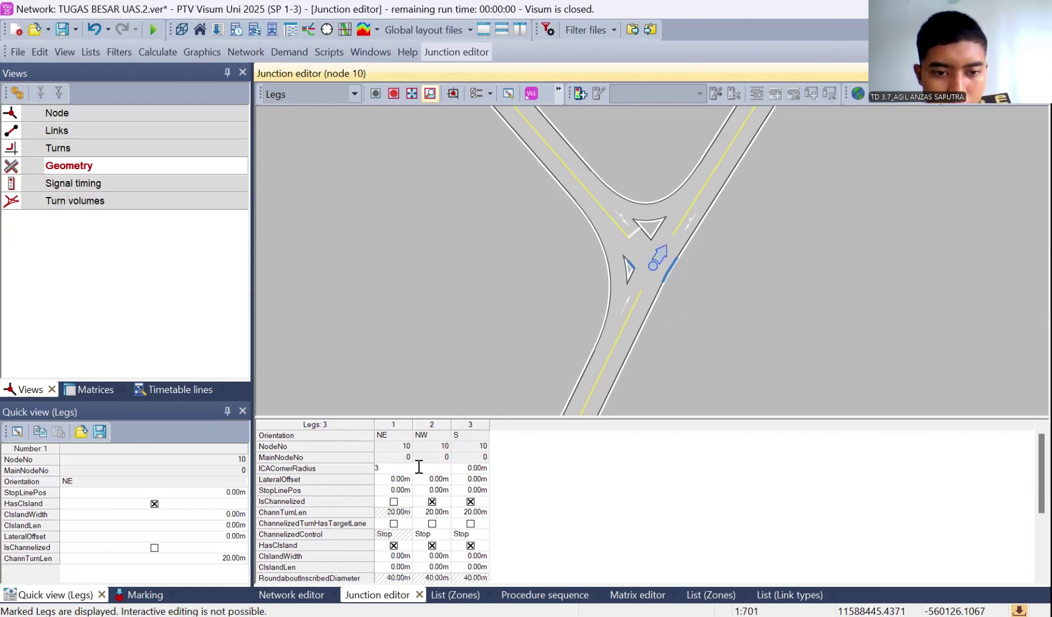
{"action": "left_click", "coordinate": [460, 469]}
{"action": "type", "text": "3"}
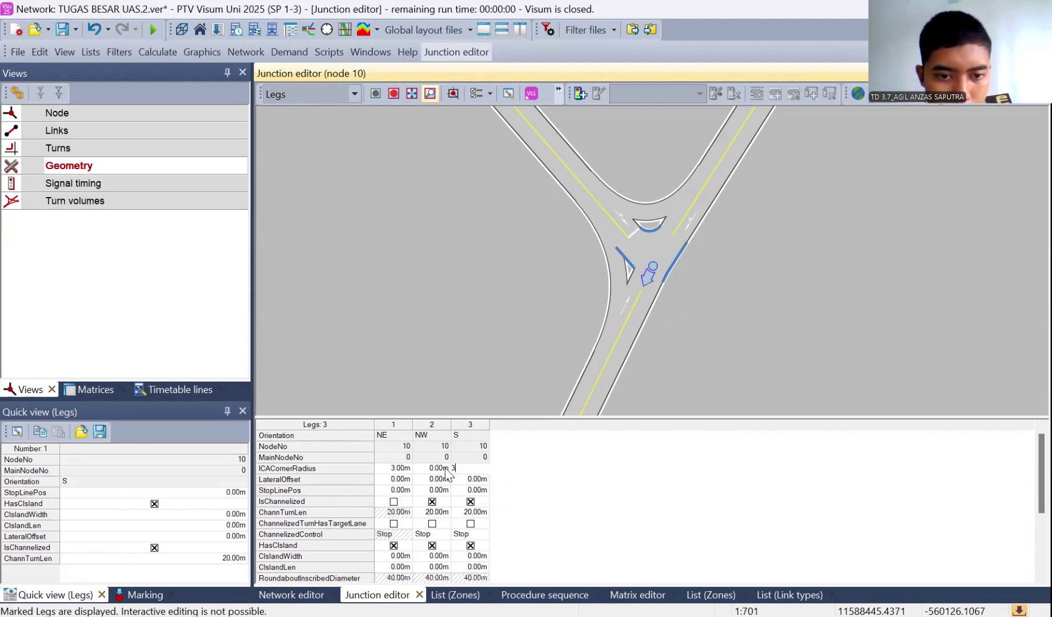
{"action": "left_click", "coordinate": [444, 468]}
{"action": "type", "text": "3"}
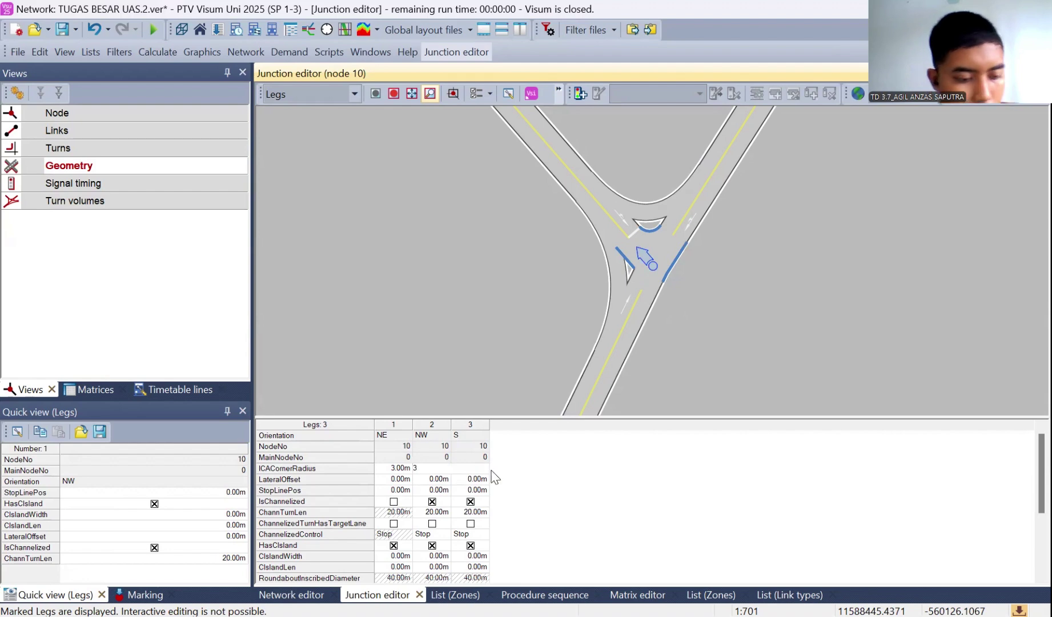
{"action": "left_click", "coordinate": [573, 481]}
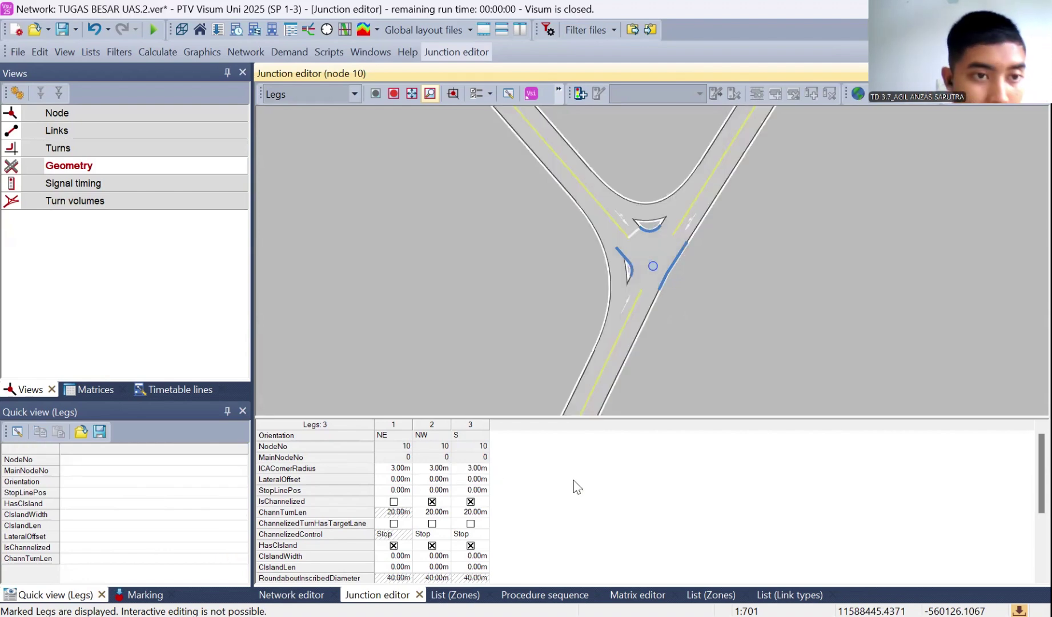
Look at node 10's signal timing and turn volumes, and return to the network map
{"action": "left_click", "coordinate": [150, 182]}
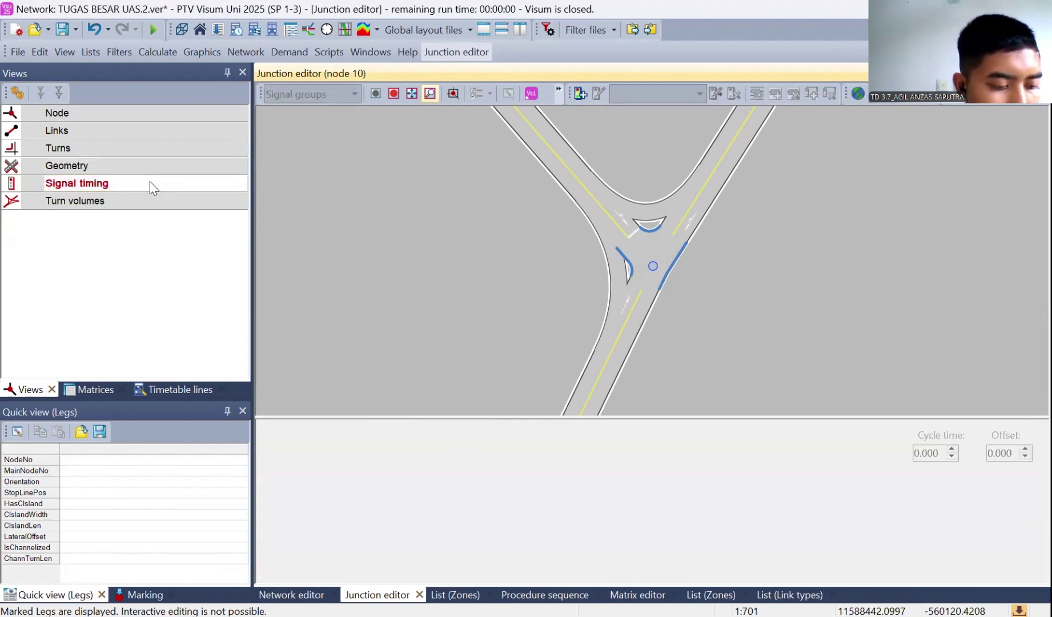
{"action": "left_click", "coordinate": [129, 205]}
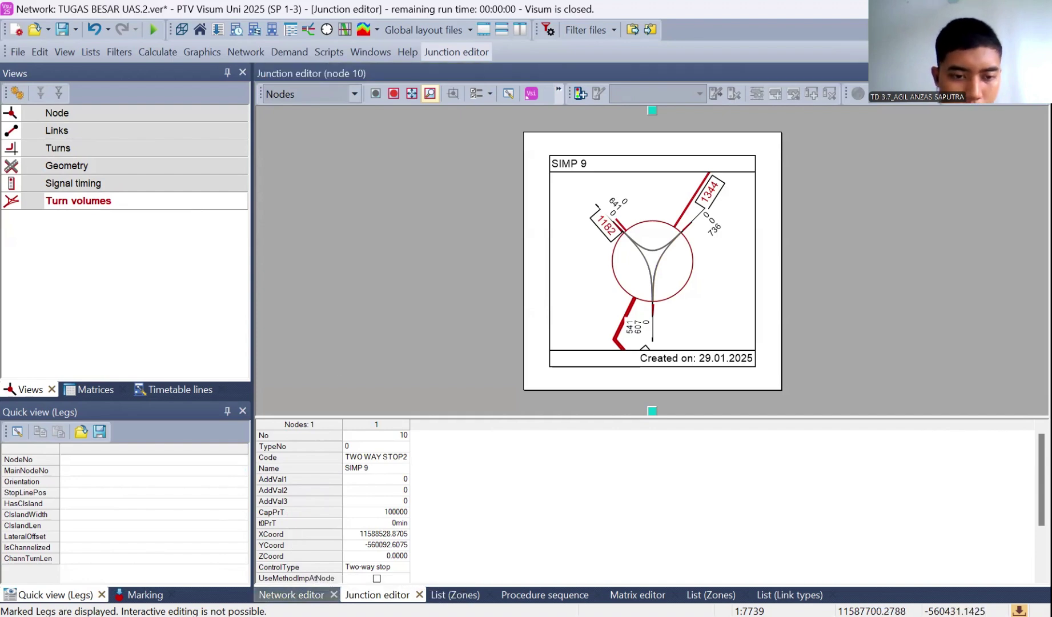
{"action": "left_click", "coordinate": [291, 594]}
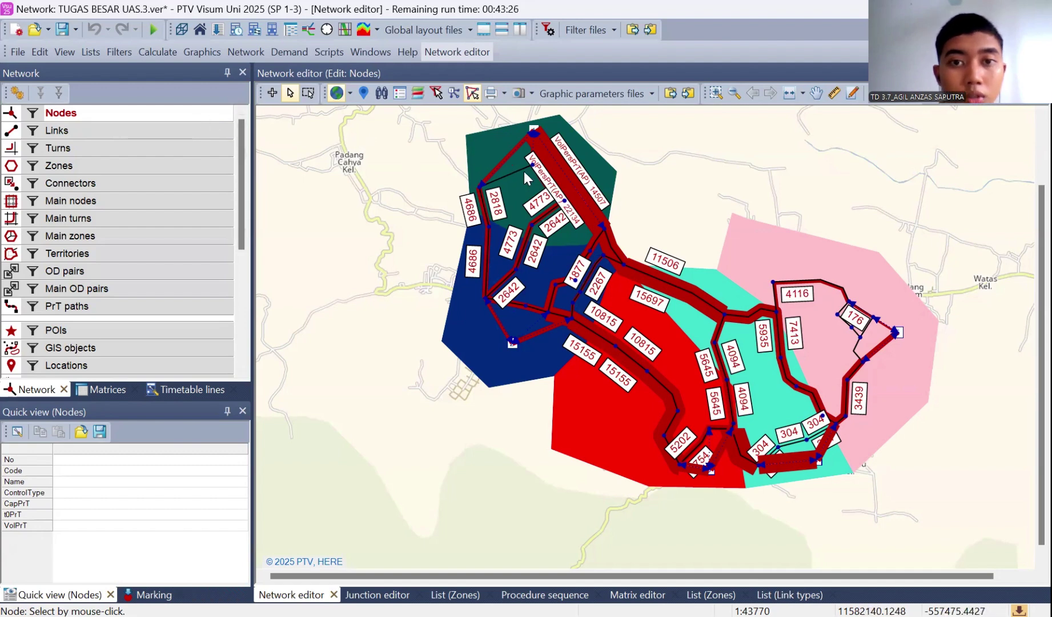
Open node 2 for junction editing and set its control type to Roundabout
{"action": "double_click", "coordinate": [565, 204]}
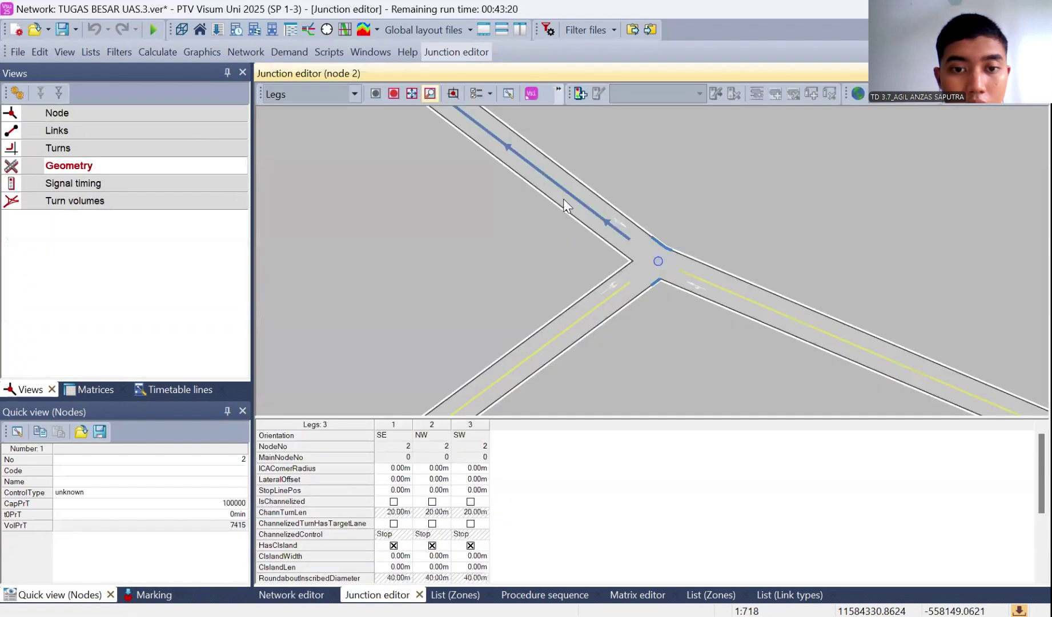
{"action": "left_click", "coordinate": [147, 109]}
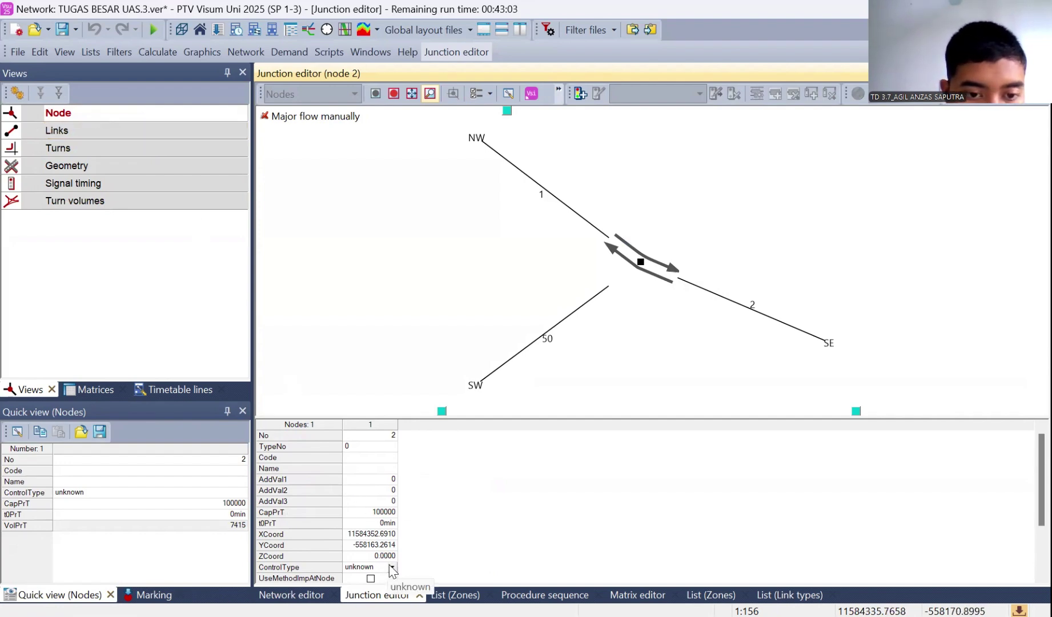
{"action": "left_click", "coordinate": [392, 567]}
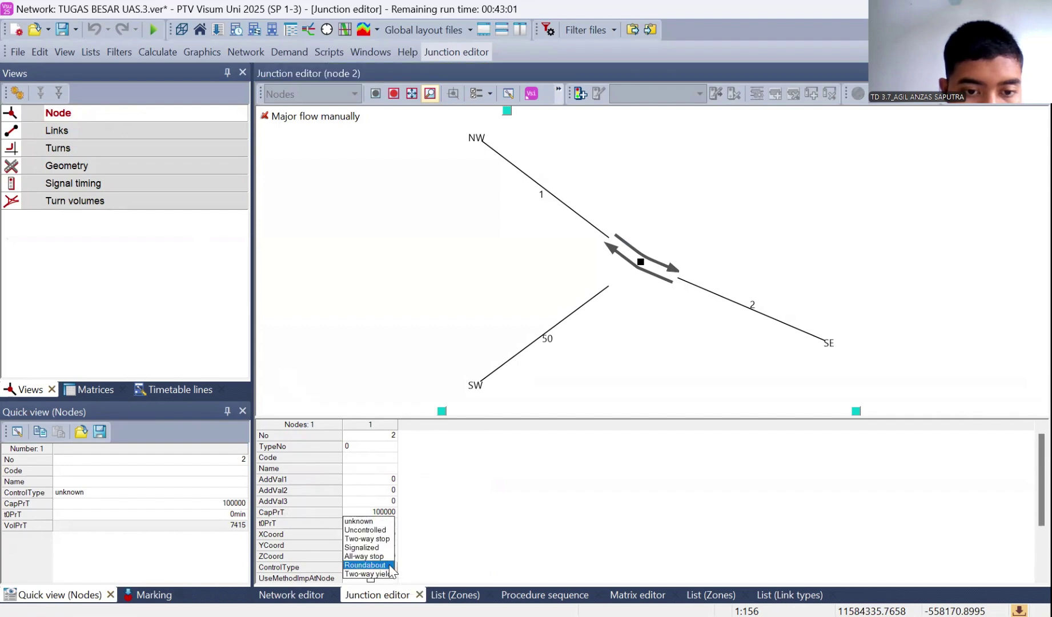
{"action": "left_click", "coordinate": [366, 565]}
Give node 2 the code ROUNDABOUT and the name SIMP 10
{"action": "left_click", "coordinate": [367, 459]}
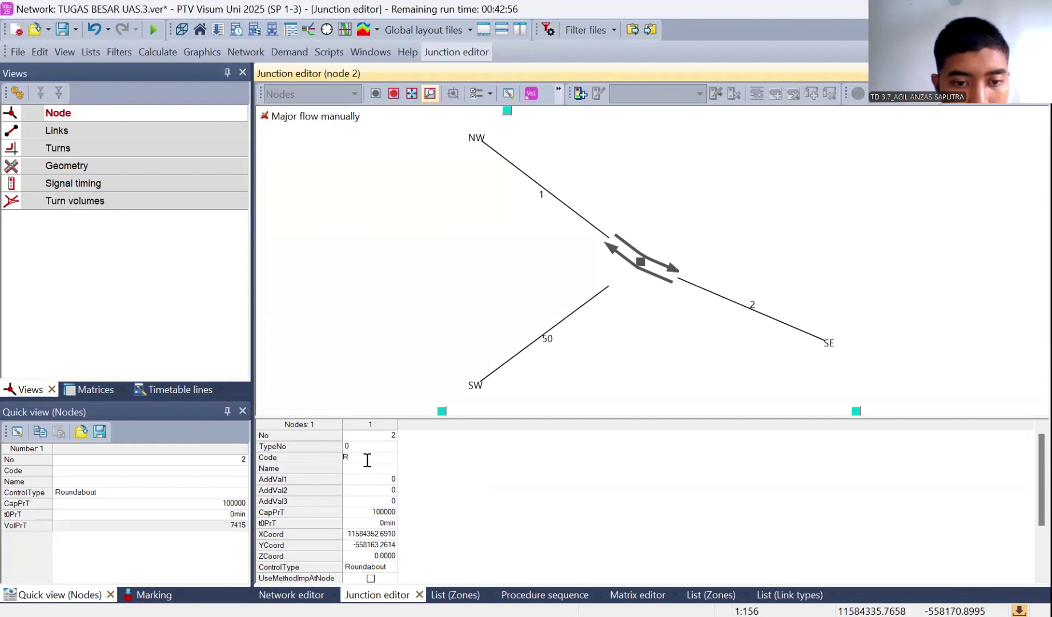
{"action": "type", "text": "OUNDA"}
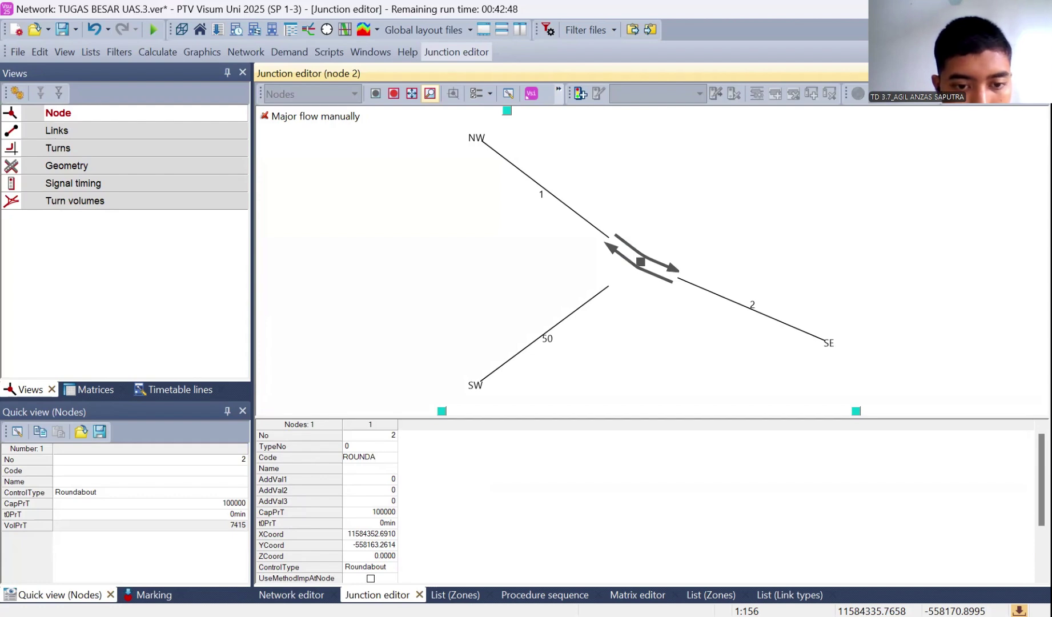
{"action": "type", "text": "BOU"}
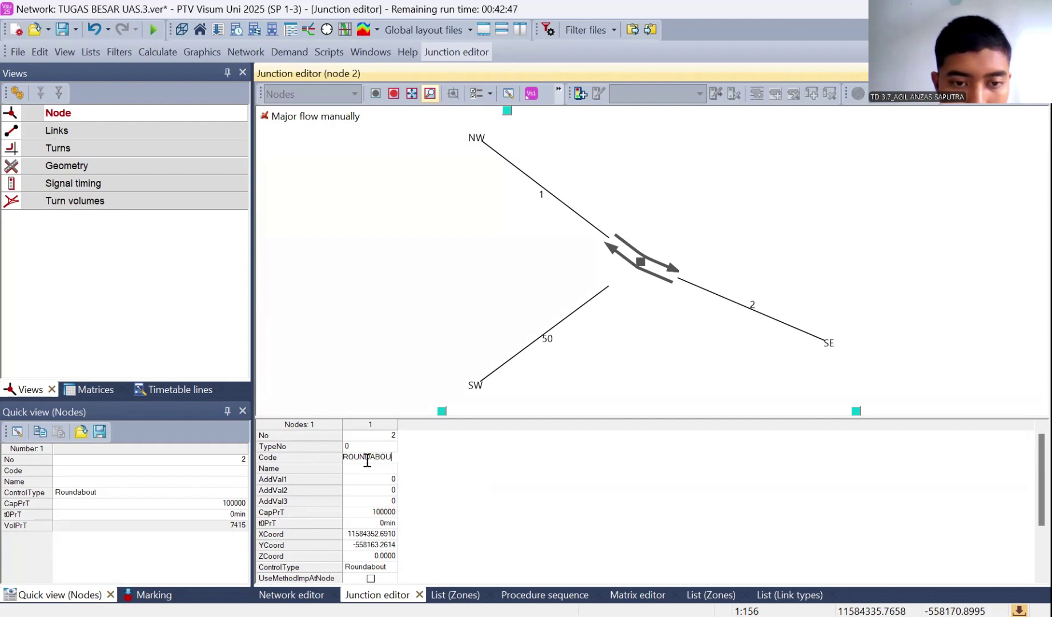
{"action": "type", "text": "T"}
{"action": "left_click", "coordinate": [370, 470]}
{"action": "type", "text": "SIMP 10"}
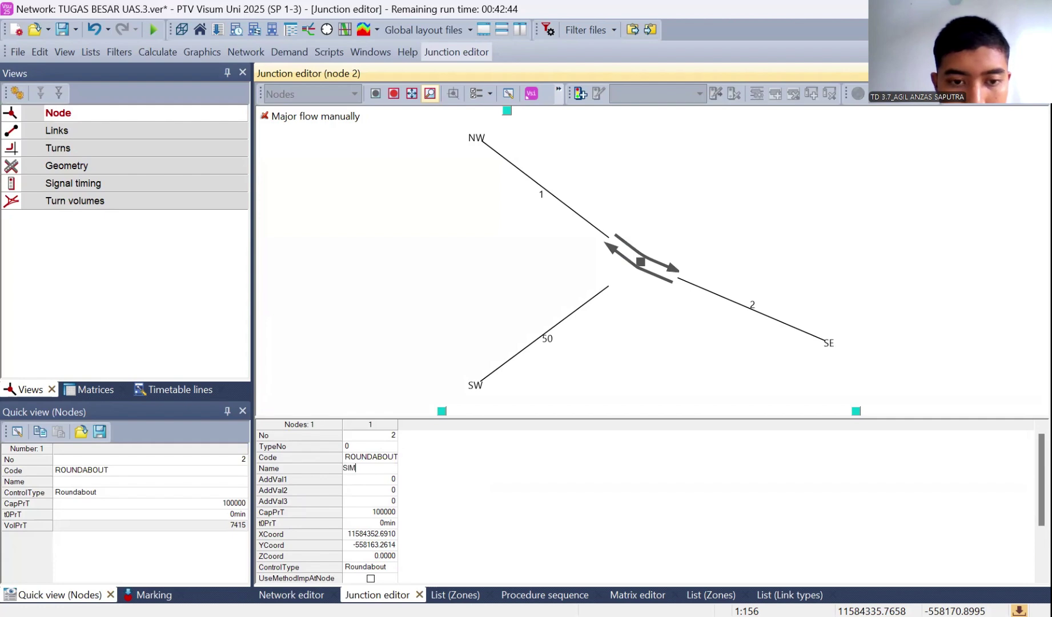
Set the private transport capacity (CapPrT) of node 2 to 20000
{"action": "left_click", "coordinate": [390, 512]}
{"action": "type", "text": "2"}
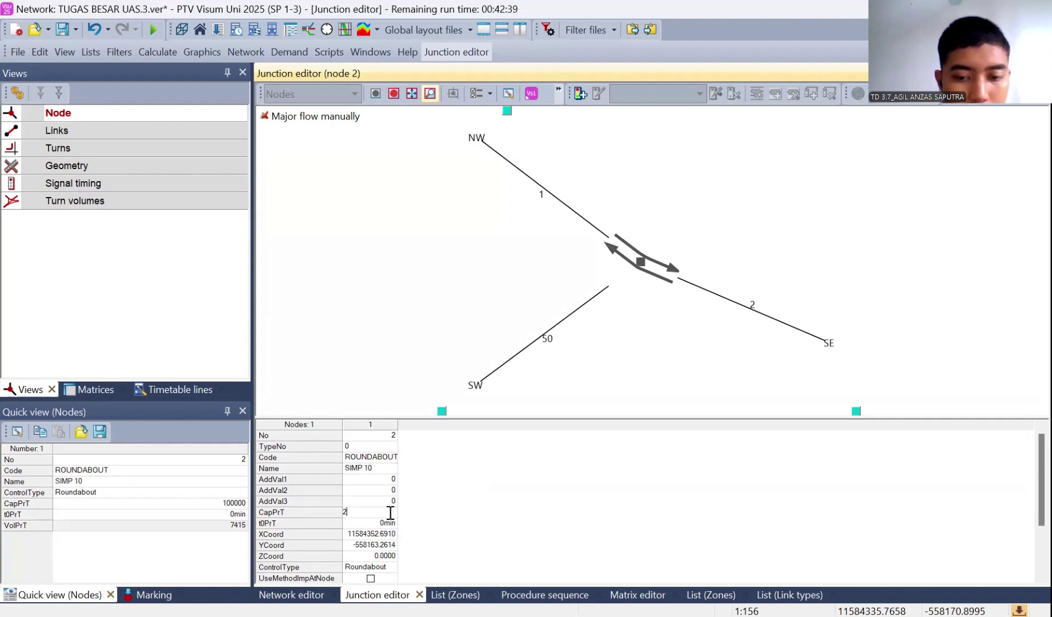
{"action": "left_click", "coordinate": [539, 499]}
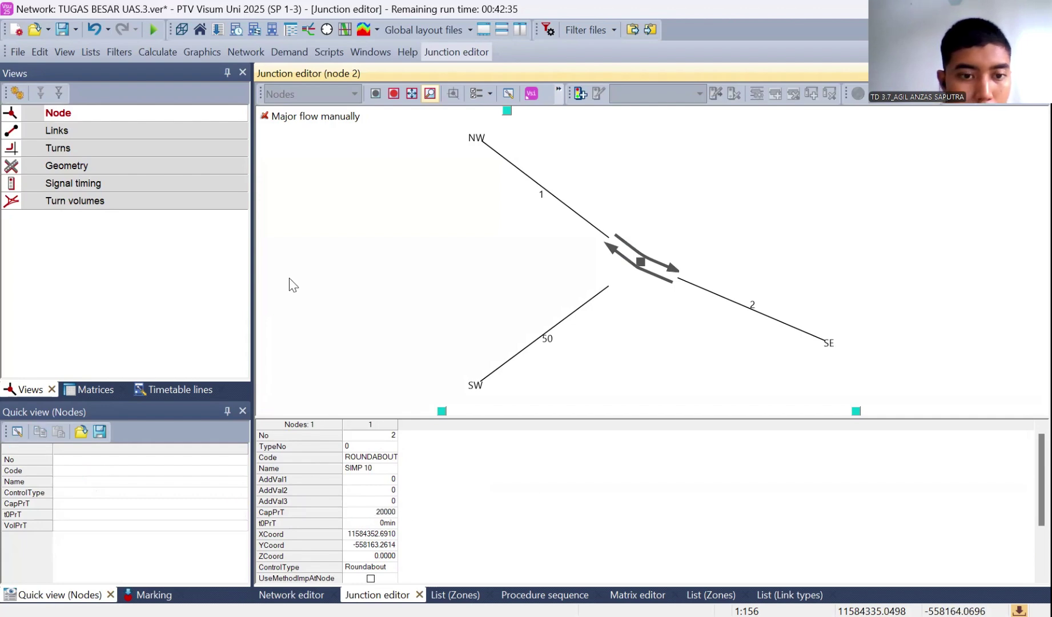
In the links view of node 2, name link 50 from node 2 to node 45 JL. ILHAM 1
{"action": "left_click", "coordinate": [159, 129]}
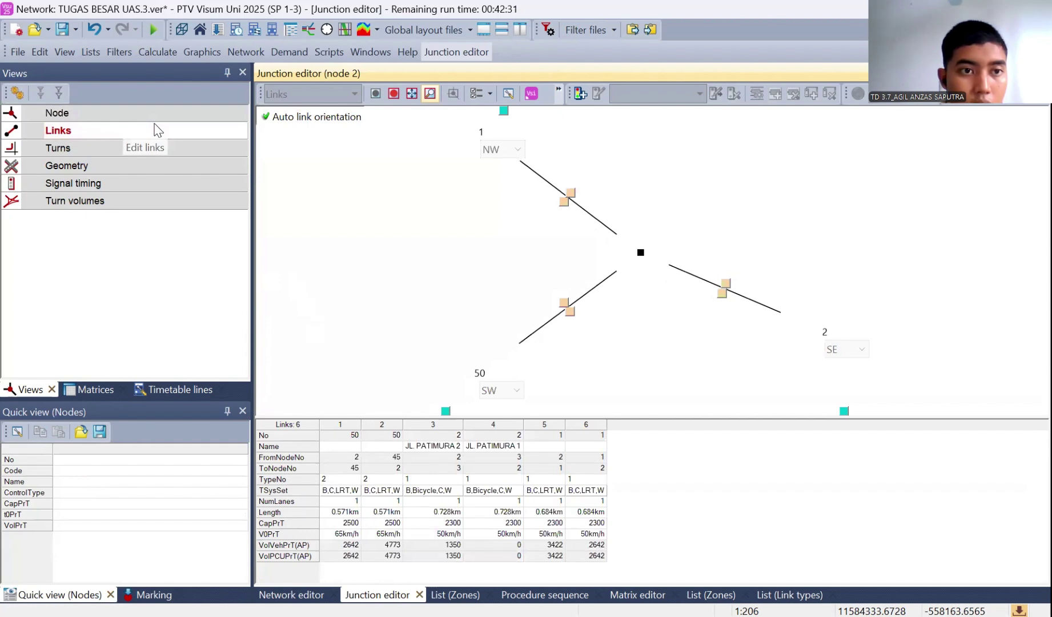
{"action": "left_click", "coordinate": [344, 446]}
{"action": "type", "text": "JL. S"}
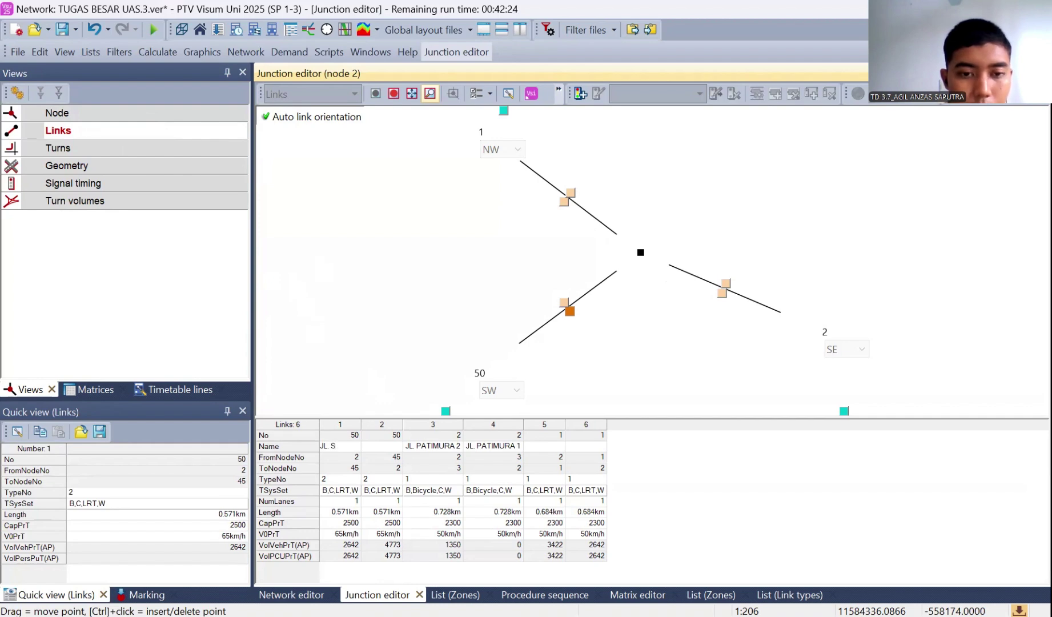
{"action": "type", "text": "USILO"}
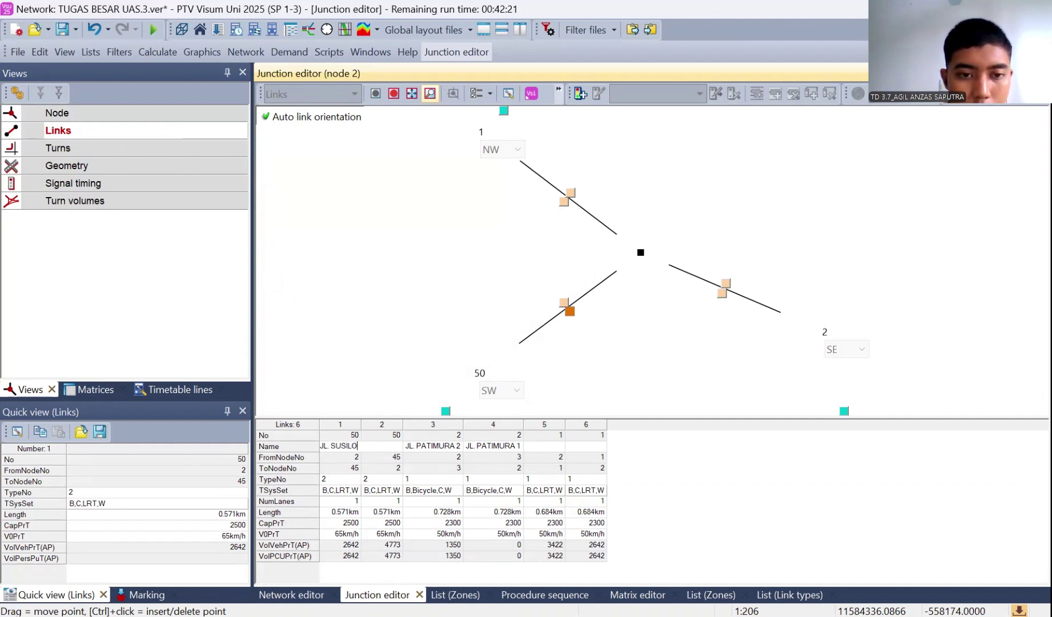
{"action": "key", "text": "BackSpace"}
{"action": "key", "text": "BackSpace"}
{"action": "key", "text": "BackSpace"}
{"action": "key", "text": "BackSpace"}
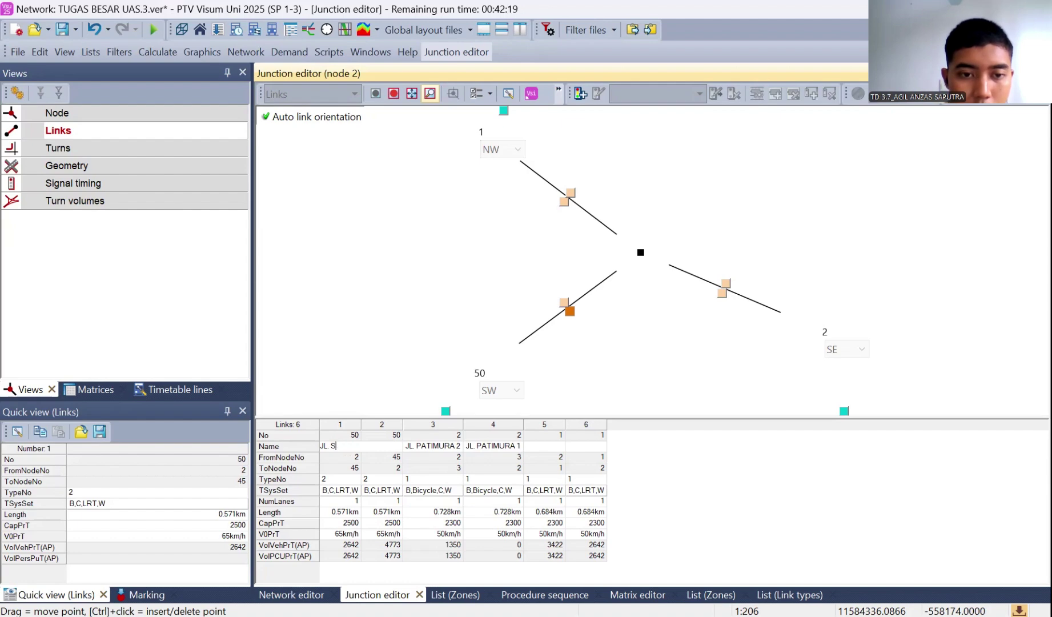
{"action": "type", "text": "ILHAM 1"}
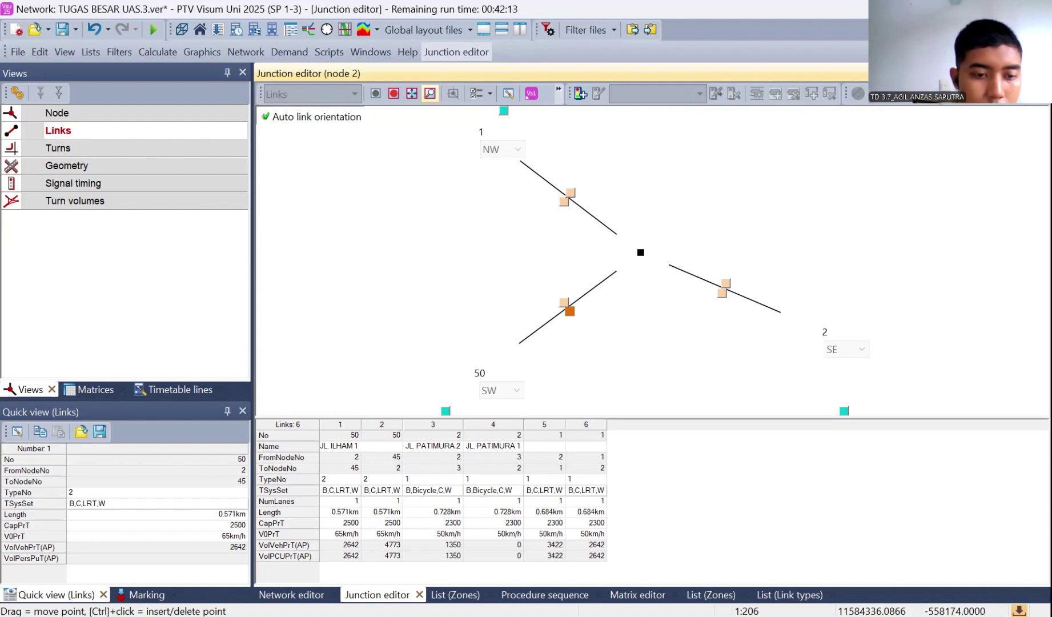
{"action": "key", "text": "Return"}
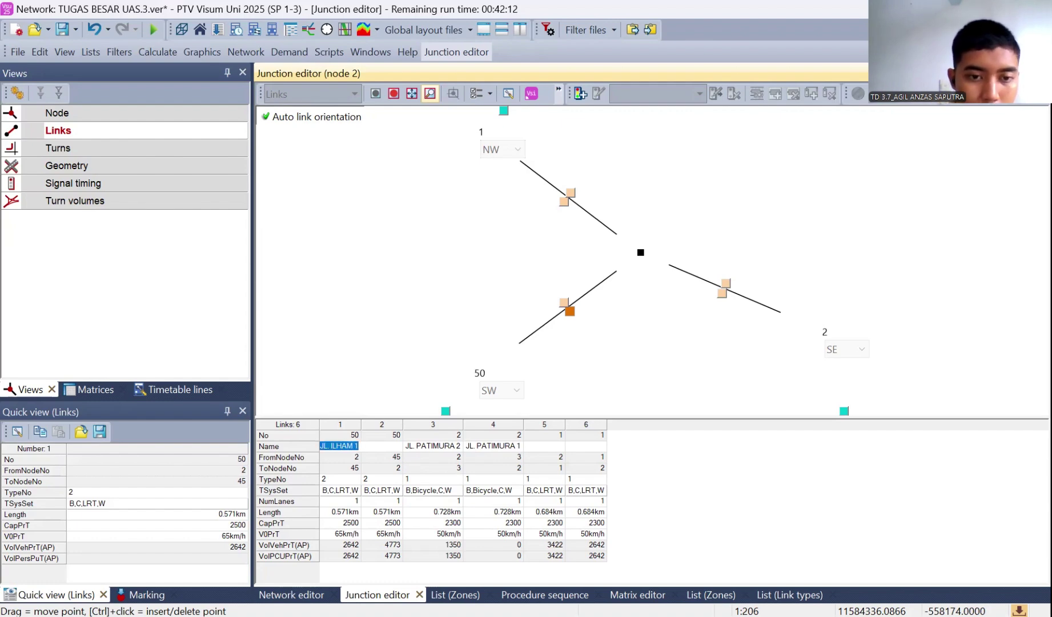
Name the opposite direction of link 50, from node 45 to node 2, JL. ILHAM 2
{"action": "left_click", "coordinate": [431, 457]}
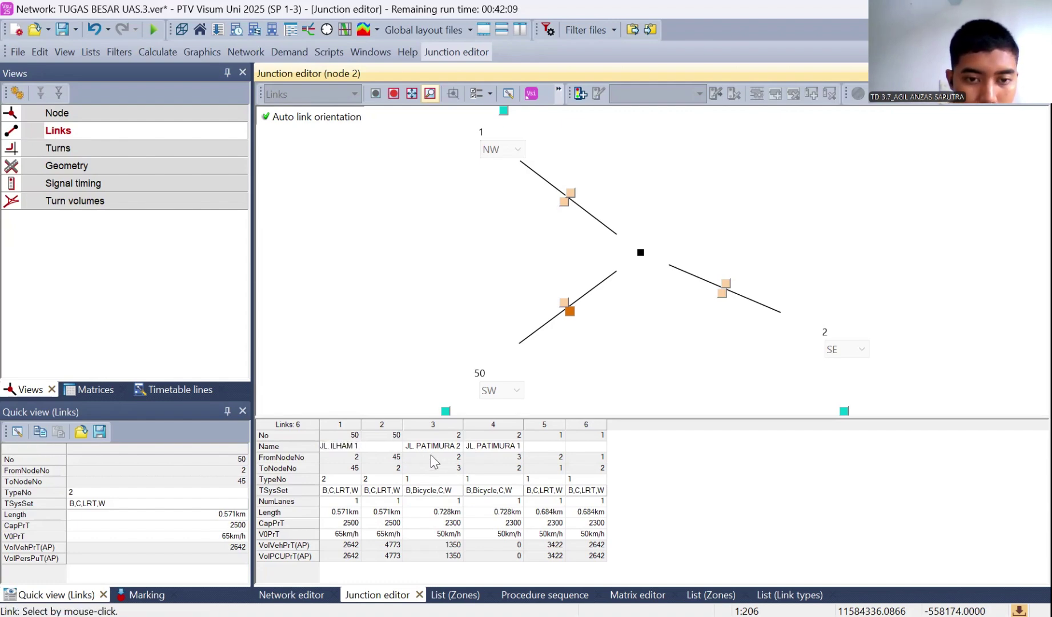
{"action": "left_click", "coordinate": [390, 446]}
{"action": "type", "text": "JL. ILHAM 1"}
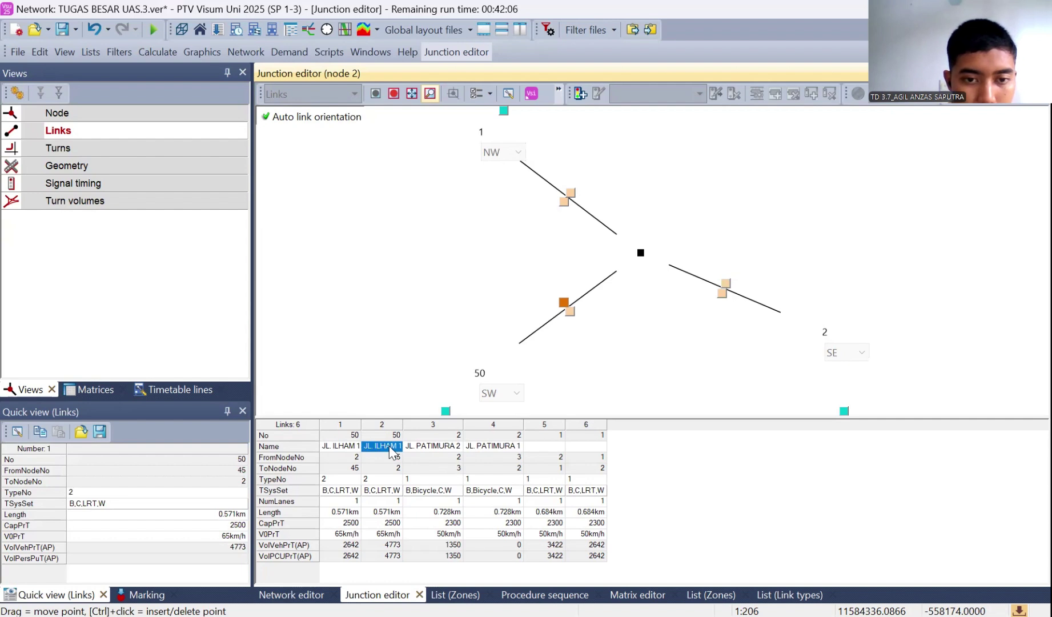
{"action": "double_click", "coordinate": [403, 446]}
{"action": "key", "text": "Return"}
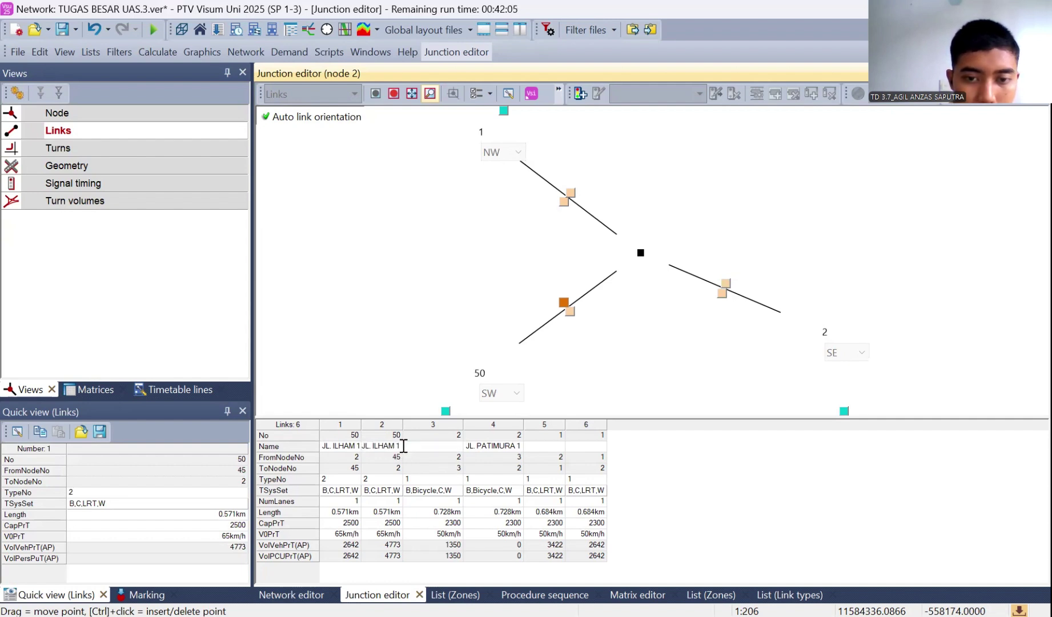
{"action": "type", "text": "2"}
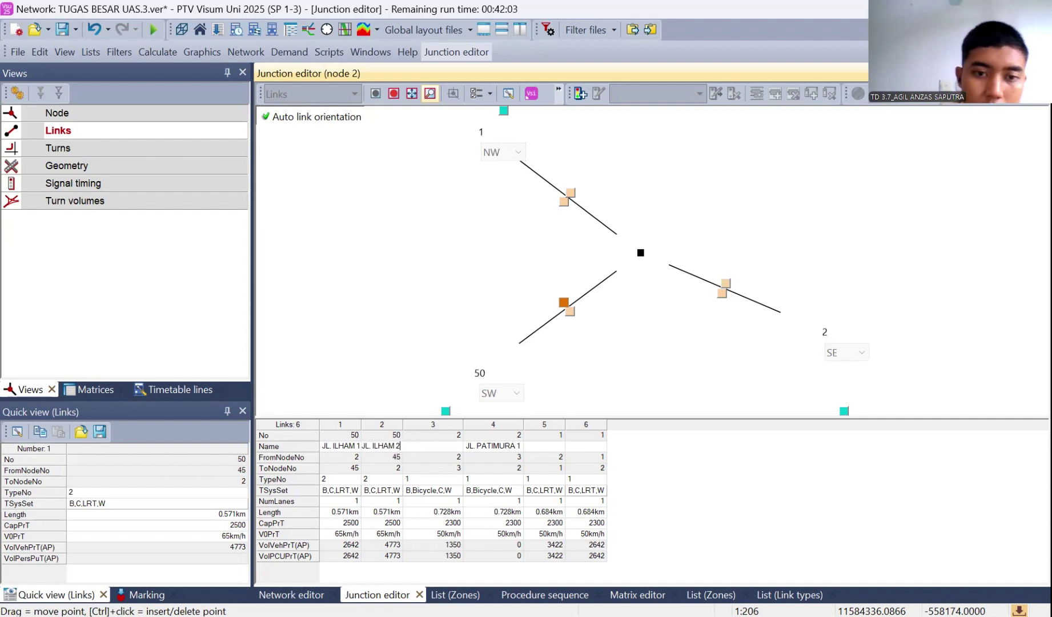
Name link 1 from node 2 to node 1 JL. ASKA 1 and copy that name
{"action": "left_click", "coordinate": [547, 446]}
{"action": "type", "text": "JL"}
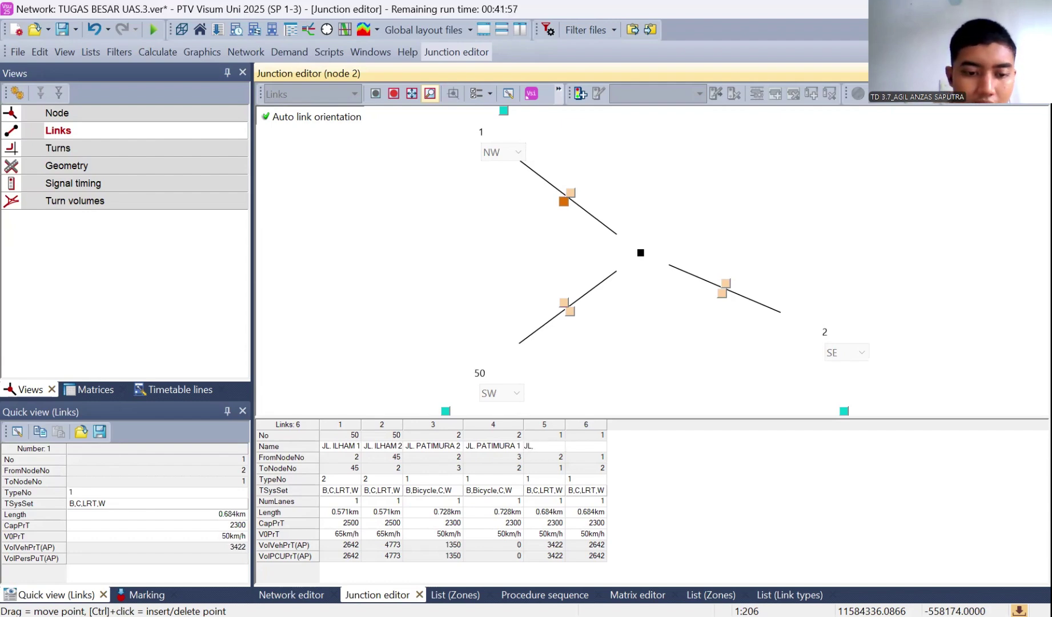
{"action": "type", "text": ". AS"}
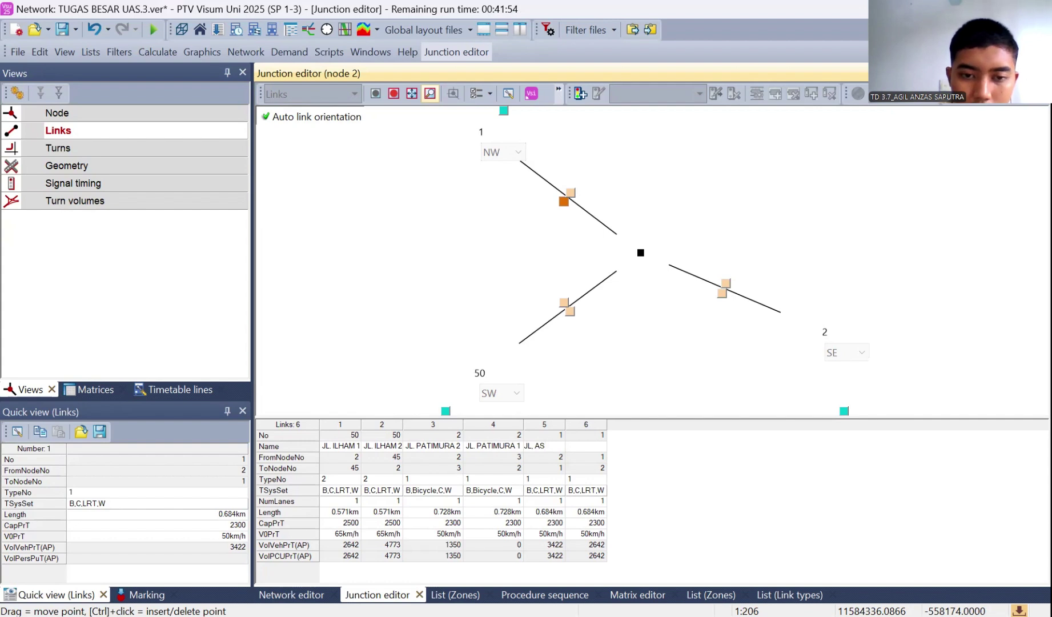
{"action": "type", "text": "KA 1"}
{"action": "key", "text": "ctrl+a"}
{"action": "key", "text": "ctrl+c"}
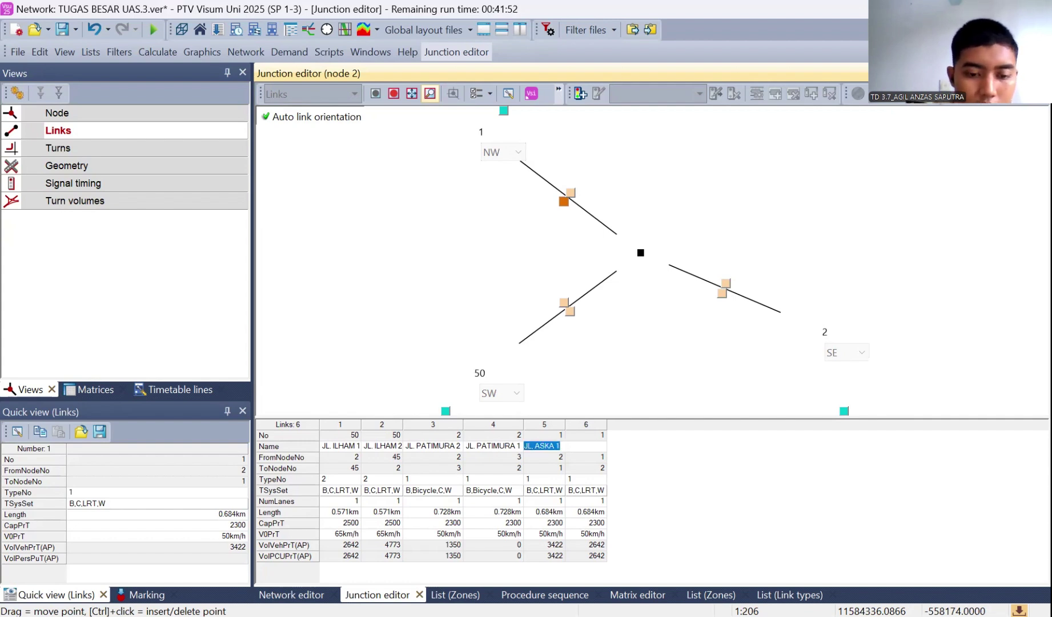
{"action": "key", "text": "Return"}
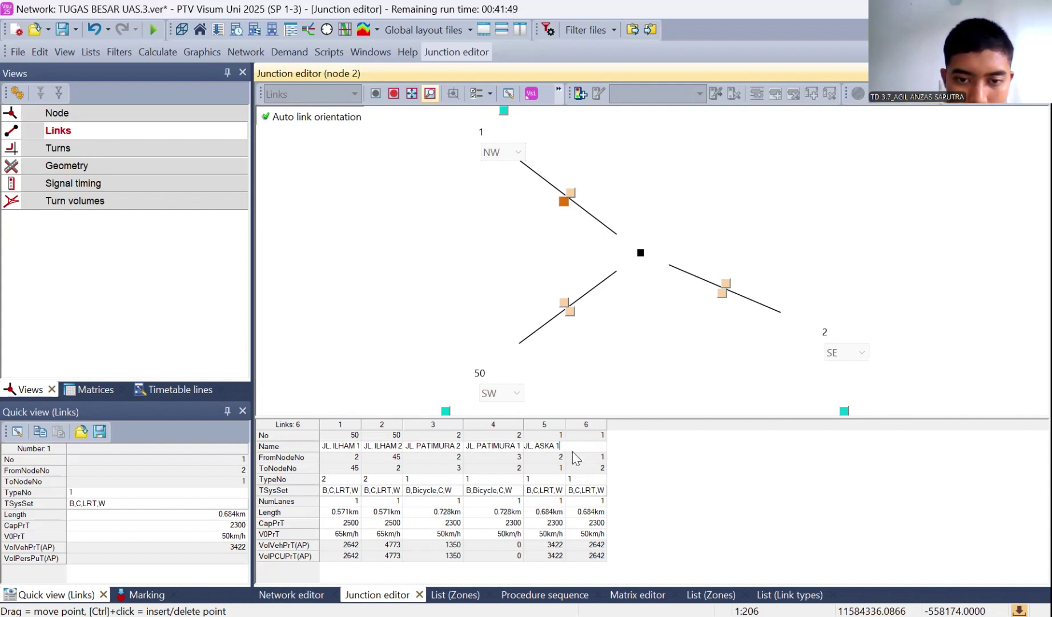
Name link 1 from node 1 to node 2 JL. ASKA 2, reusing the copied name with its number changed
{"action": "left_click", "coordinate": [586, 447]}
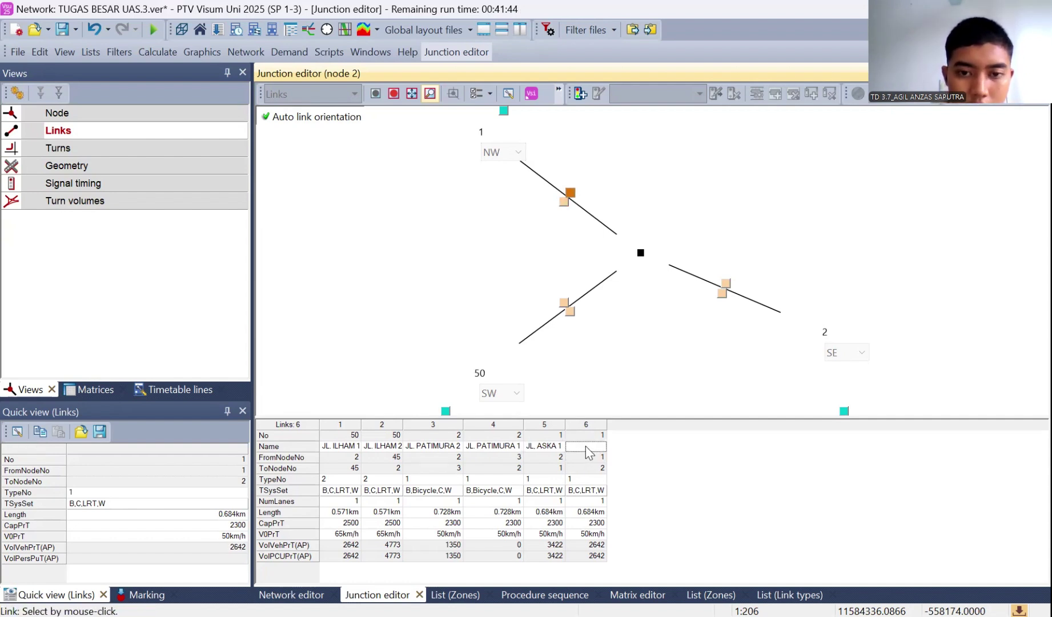
{"action": "key", "text": "ctrl+v"}
{"action": "key", "text": "Return"}
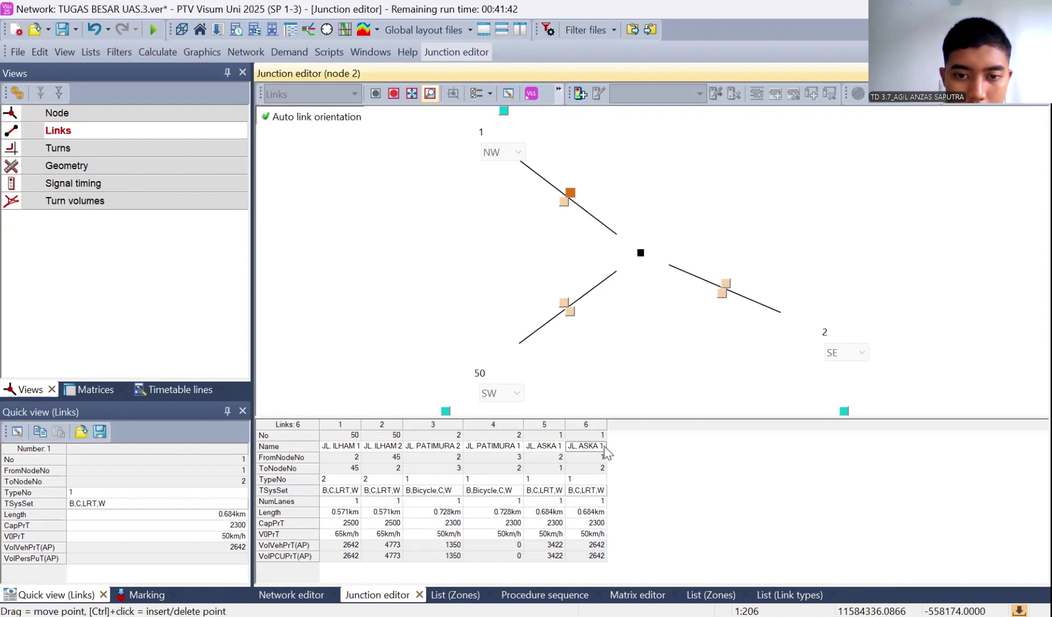
{"action": "left_click", "coordinate": [604, 447]}
{"action": "left_click", "coordinate": [605, 446]}
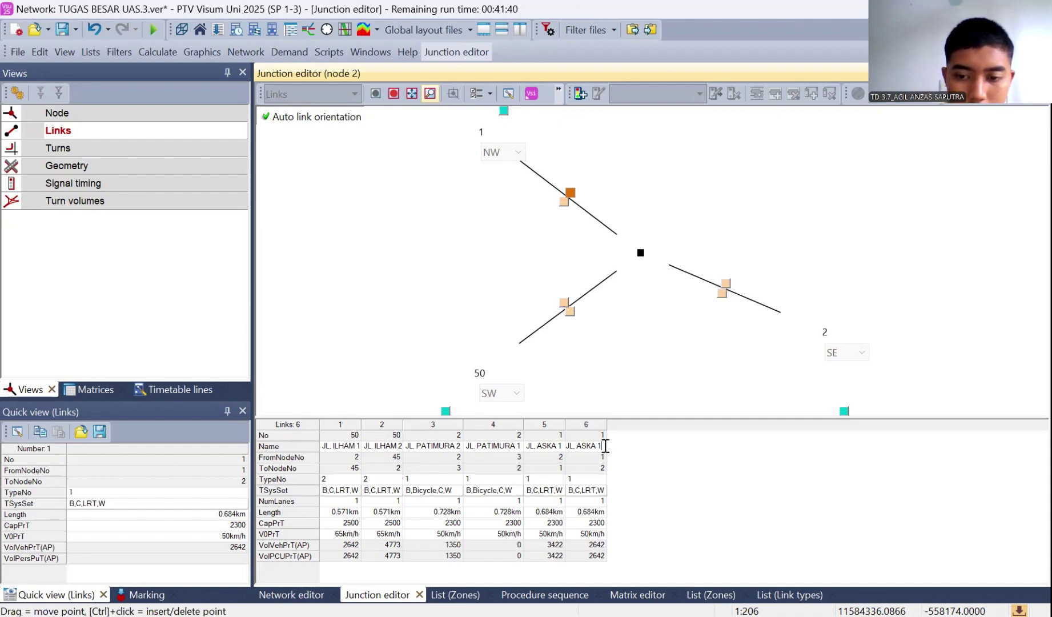
{"action": "key", "text": "BackSpace"}
{"action": "type", "text": "2"}
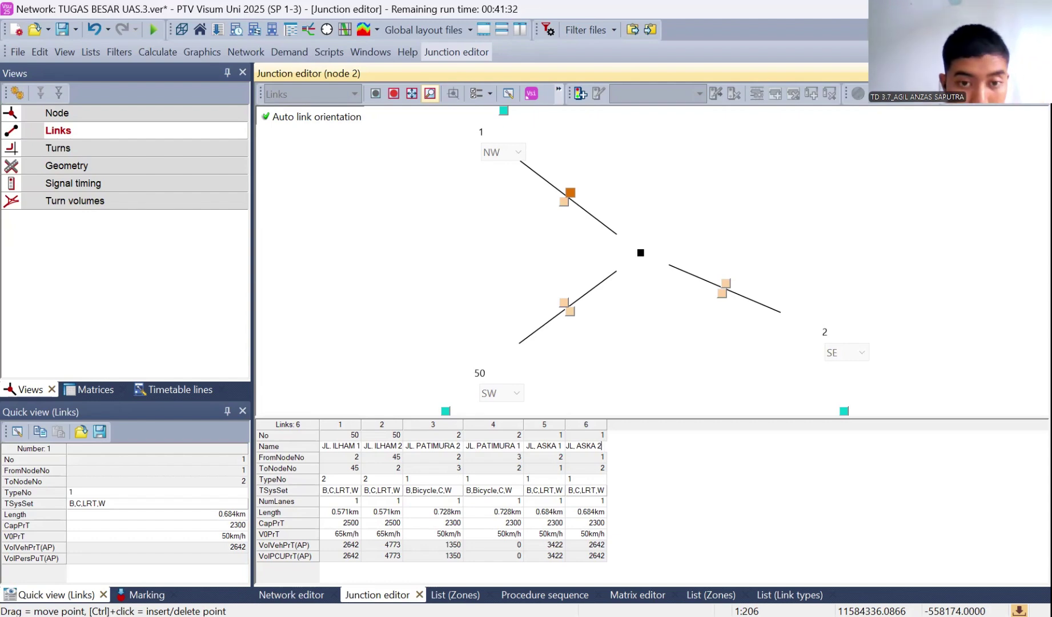
Set the transport systems of link 50 from node 2 to node 45 to Bus, Bicycle, Car and Walk, without LRT
{"action": "double_click", "coordinate": [357, 492]}
{"action": "left_click", "coordinate": [412, 269]}
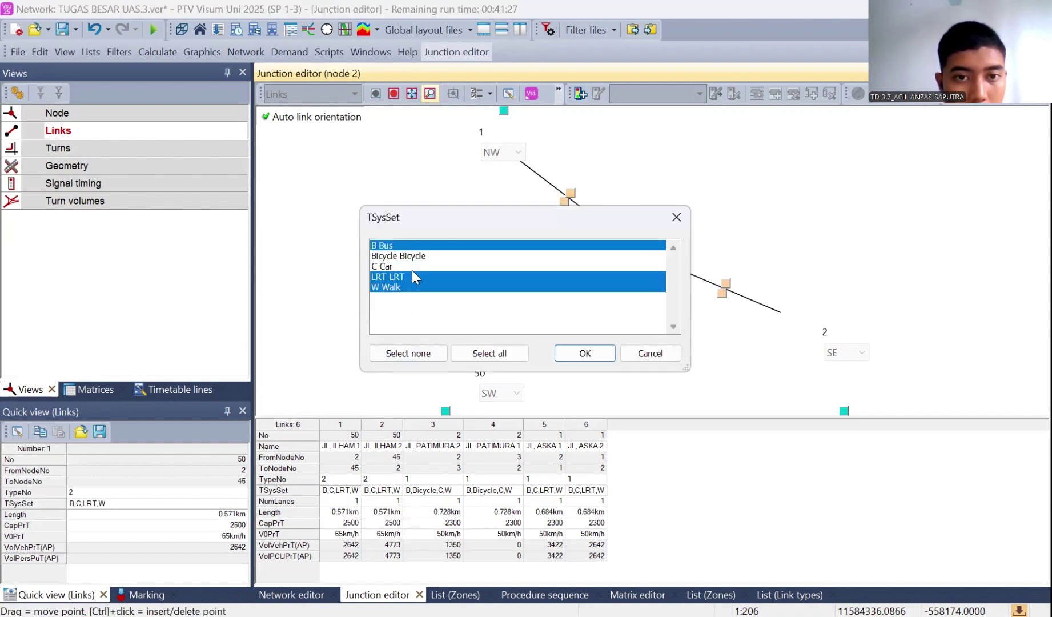
{"action": "left_click", "coordinate": [411, 273]}
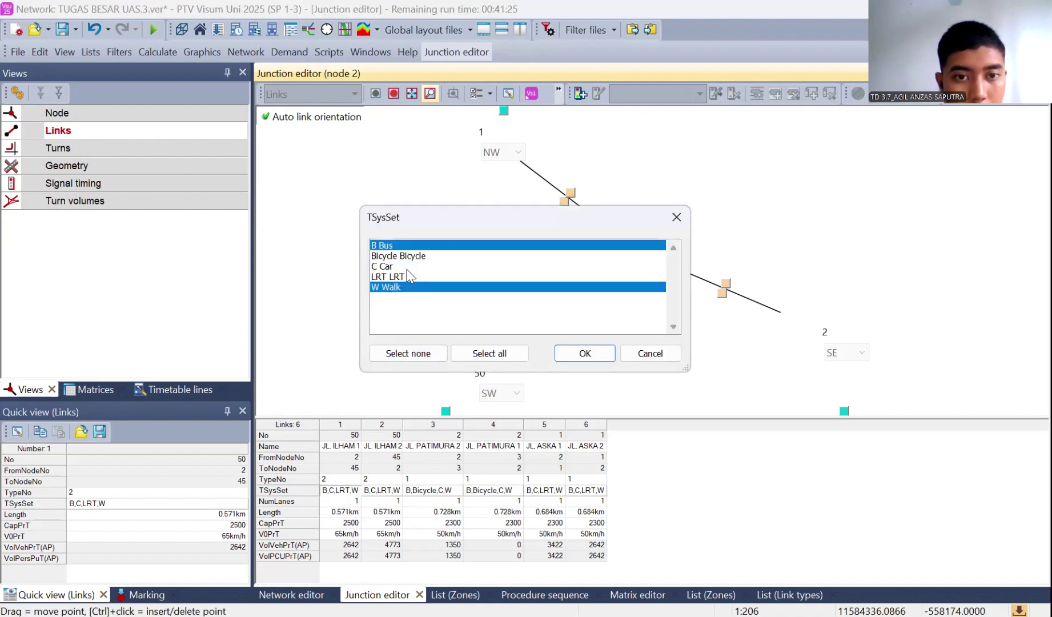
{"action": "left_click", "coordinate": [406, 267]}
{"action": "left_click", "coordinate": [421, 256]}
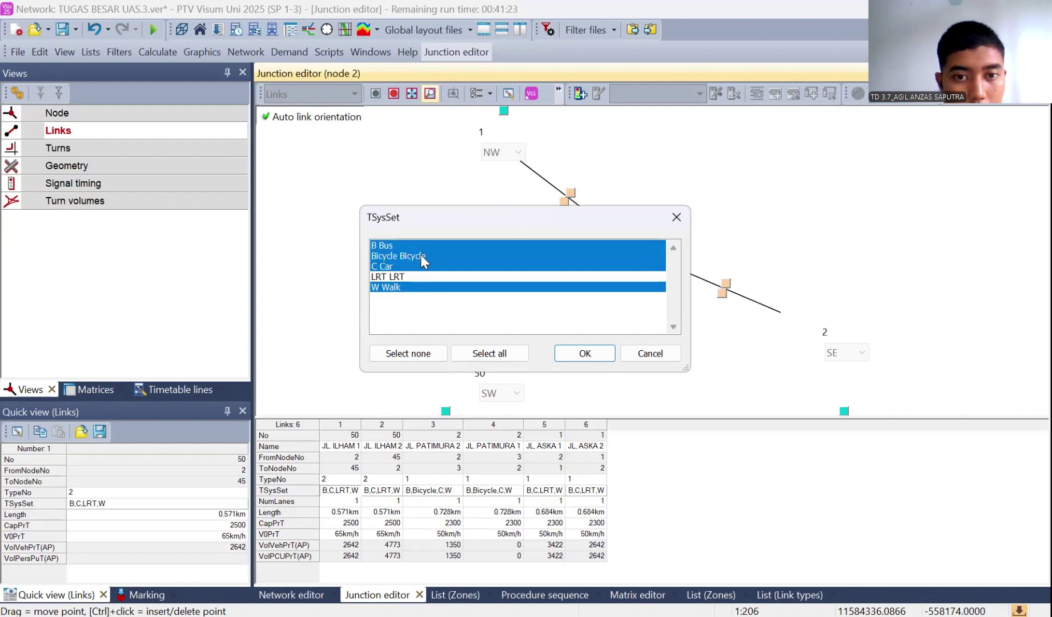
{"action": "left_click", "coordinate": [589, 358]}
Give link 50 from node 45 to node 2 the transport systems Bus, Bicycle, Car and Walk, removing LRT
{"action": "double_click", "coordinate": [398, 490]}
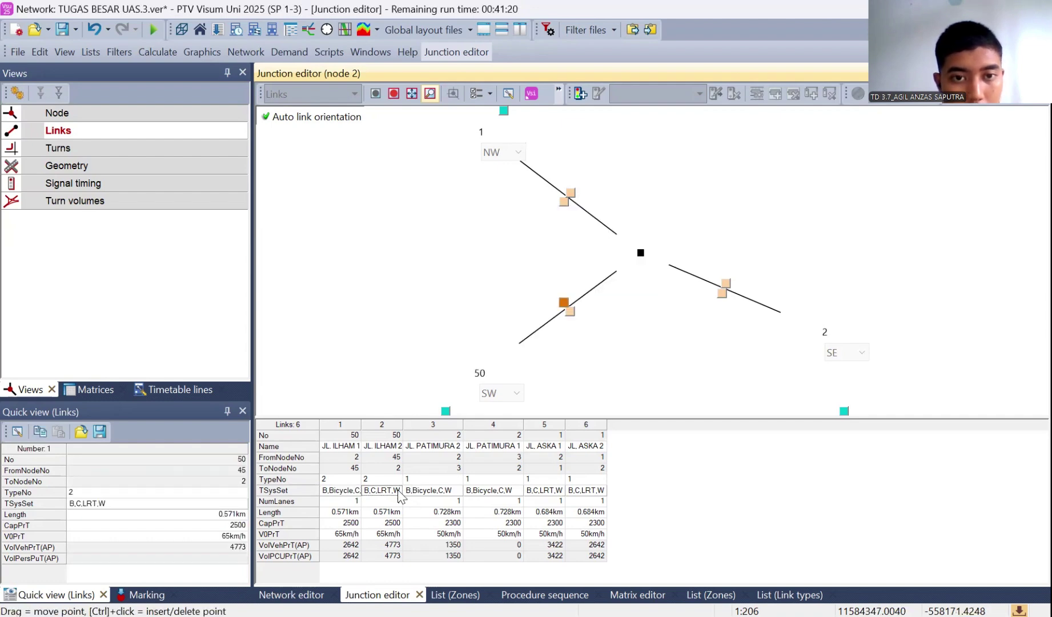
{"action": "left_click", "coordinate": [422, 269]}
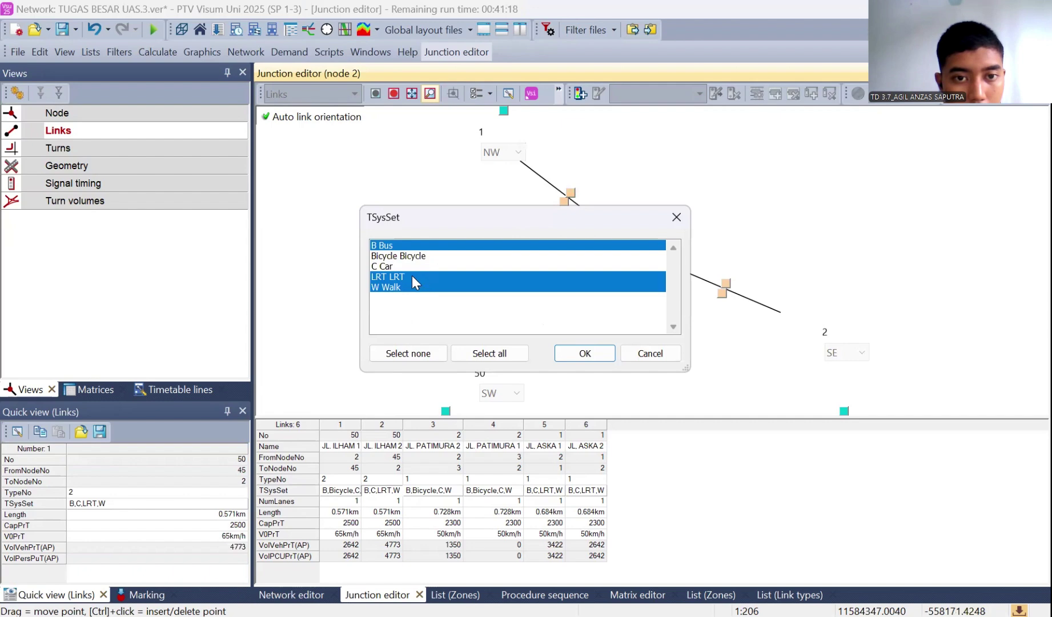
{"action": "left_click", "coordinate": [412, 276]}
{"action": "left_click", "coordinate": [410, 267]}
{"action": "left_click", "coordinate": [422, 257]}
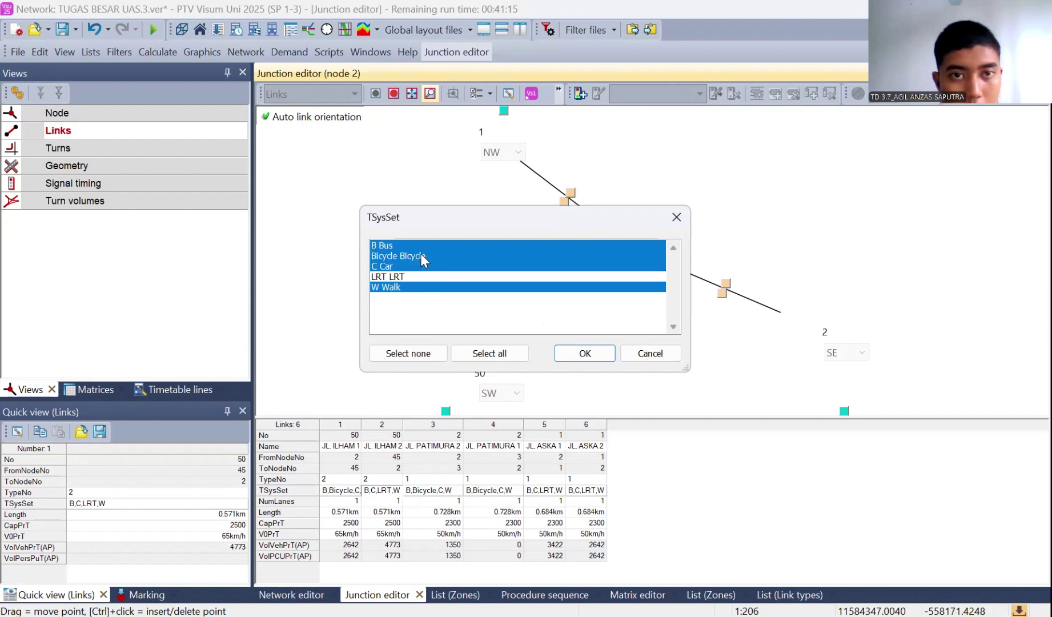
{"action": "left_click", "coordinate": [576, 353]}
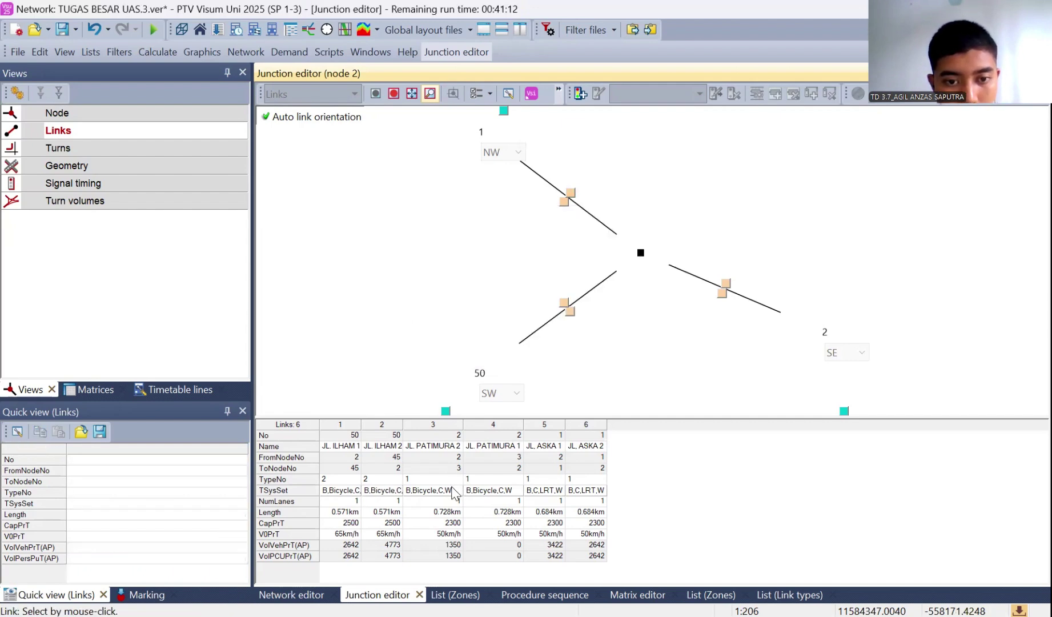
Check JL. PATIMURA 2's transport systems, and replace LRT with Bicycle on link 1 from node 2 to node 1
{"action": "left_click", "coordinate": [454, 491]}
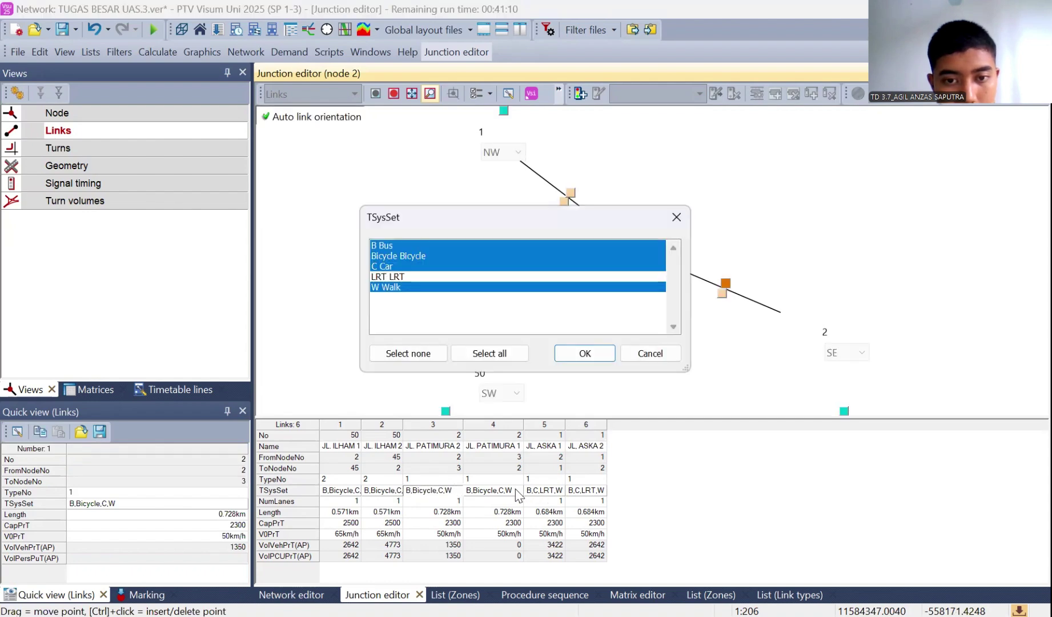
{"action": "left_click", "coordinate": [584, 354]}
{"action": "left_click", "coordinate": [557, 490]}
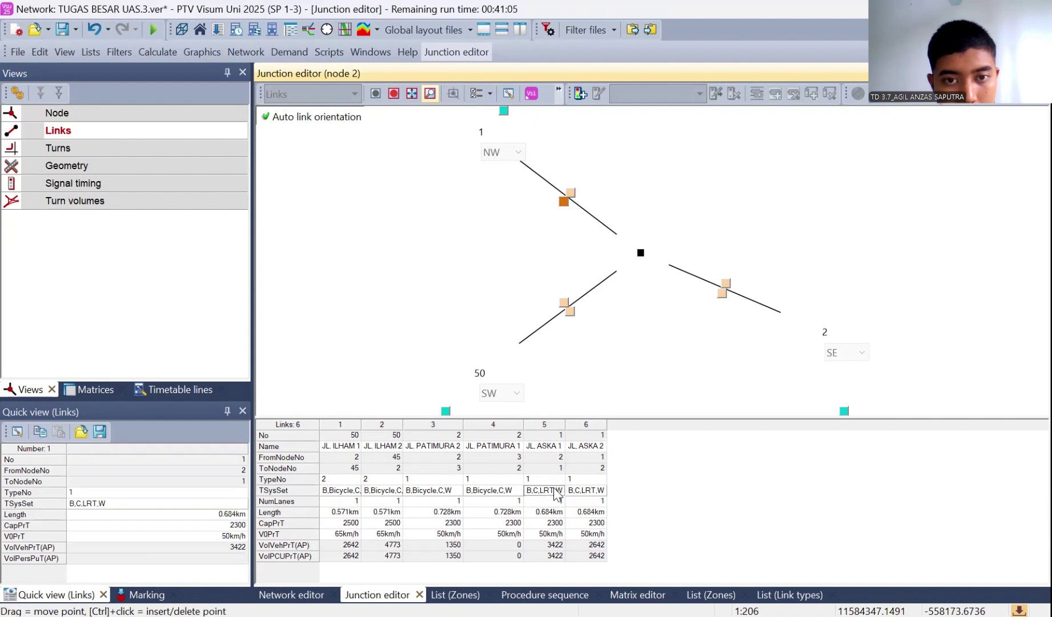
{"action": "left_click", "coordinate": [476, 272]}
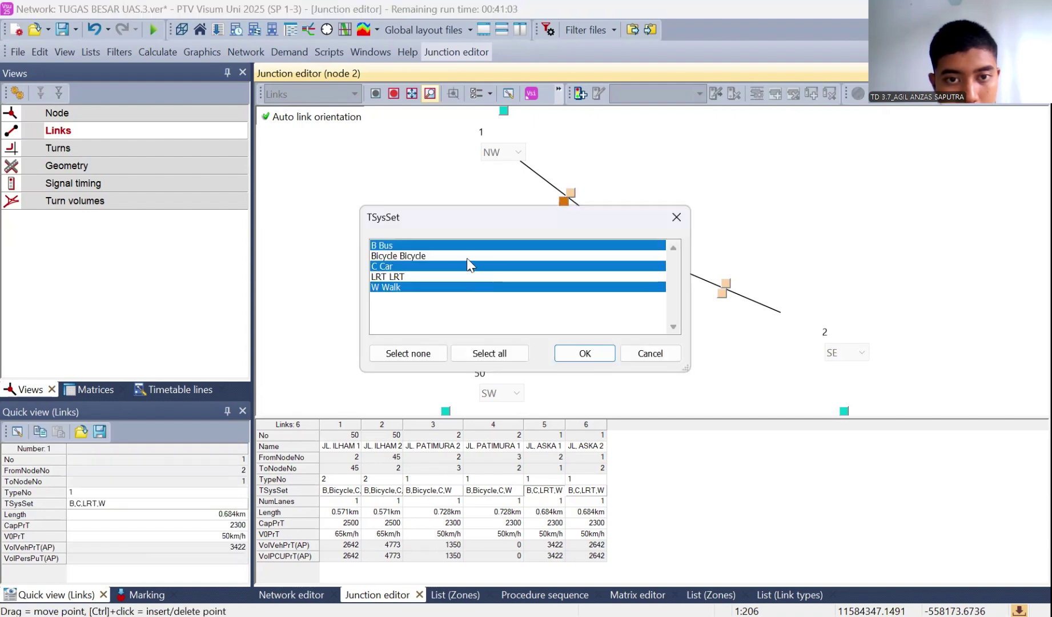
{"action": "left_click", "coordinate": [467, 255]}
{"action": "left_click", "coordinate": [585, 354]}
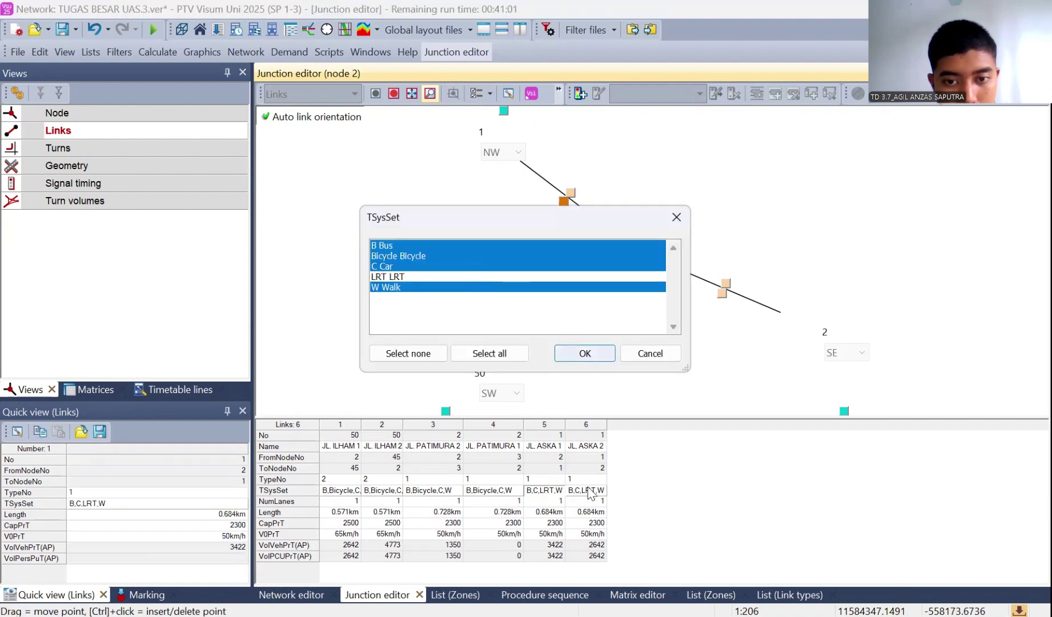
Replace LRT with Bicycle in the transport systems of link 1 from node 1 to node 2
{"action": "left_click", "coordinate": [586, 490]}
{"action": "left_click", "coordinate": [468, 276]}
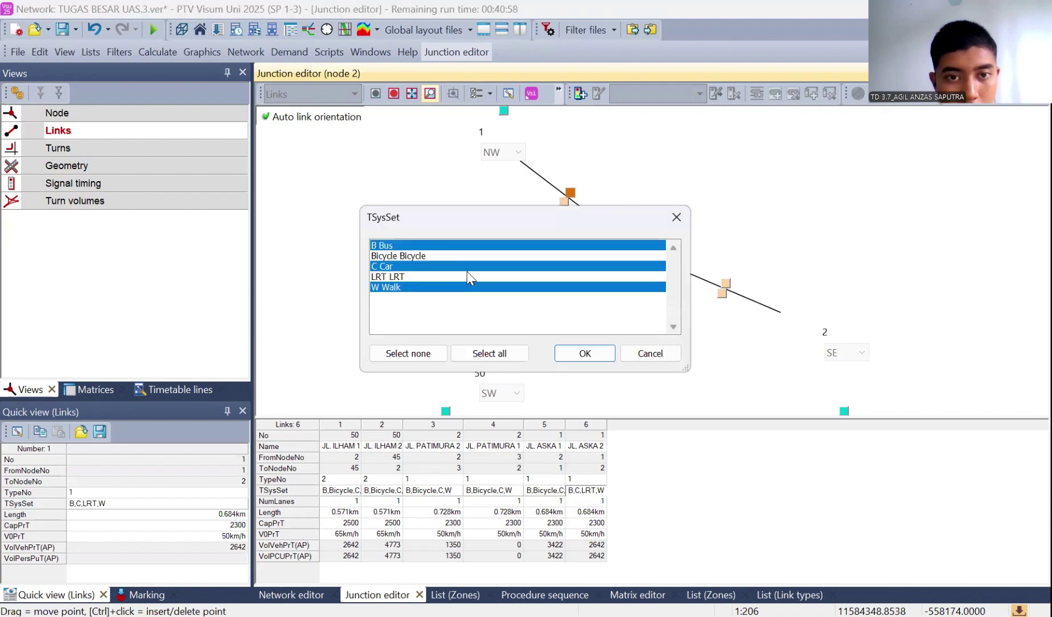
{"action": "left_click", "coordinate": [457, 252]}
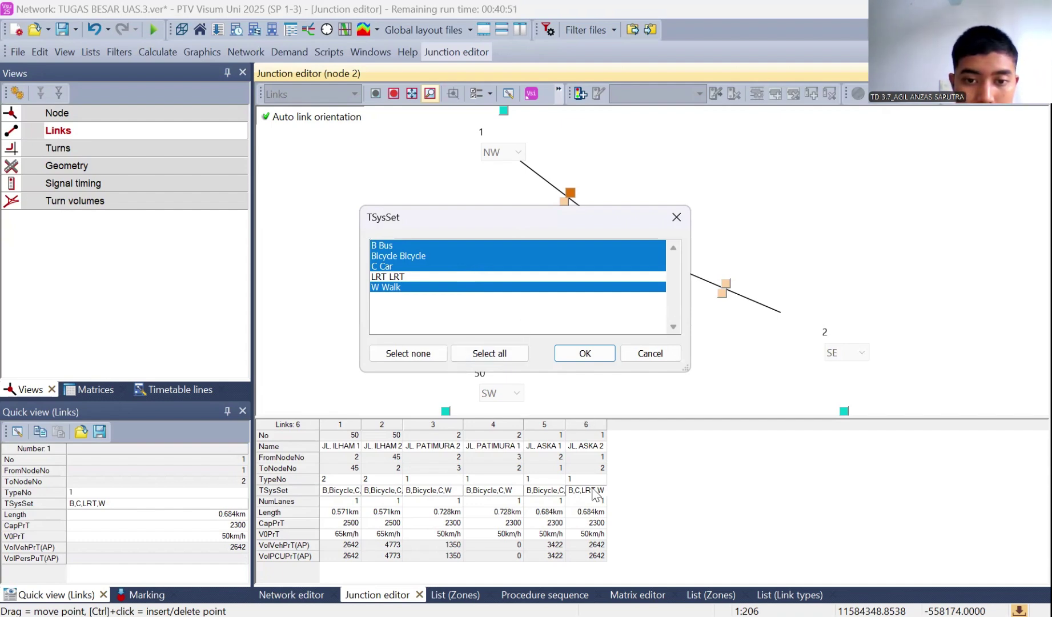
{"action": "left_click", "coordinate": [573, 354]}
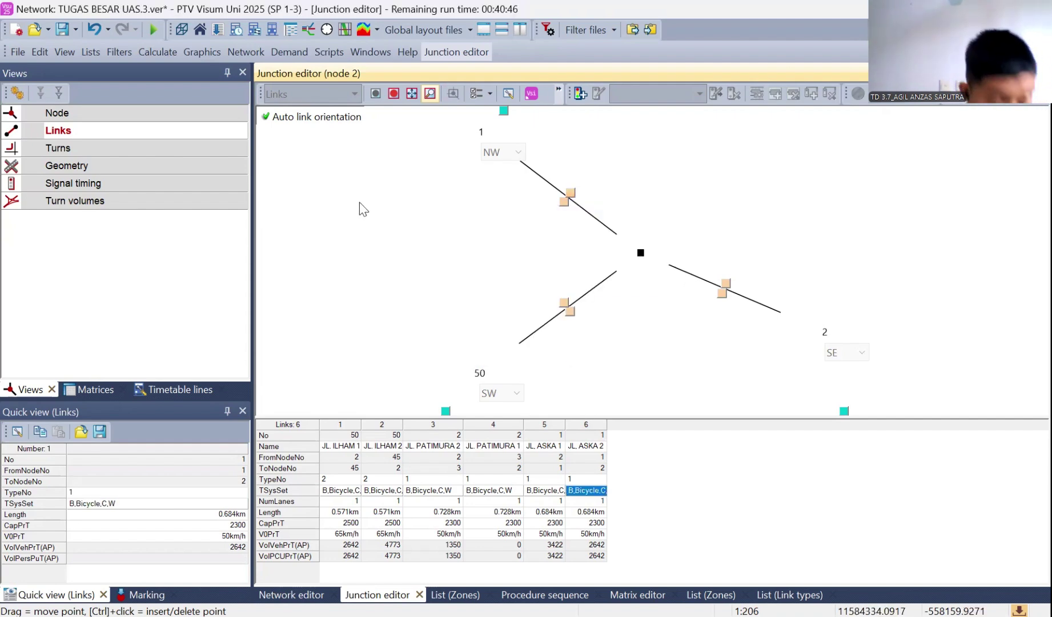
In the turns view of node 2, allow Bus, Bicycle and Car without LRT on the U-turn from and to node 1
{"action": "left_click", "coordinate": [105, 148]}
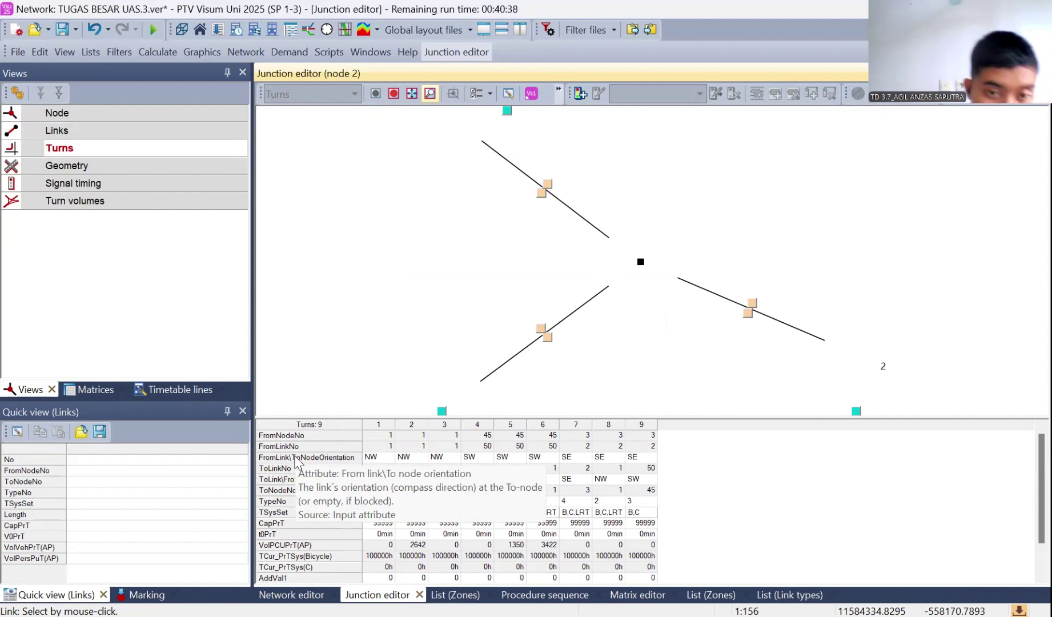
{"action": "left_click", "coordinate": [389, 513]}
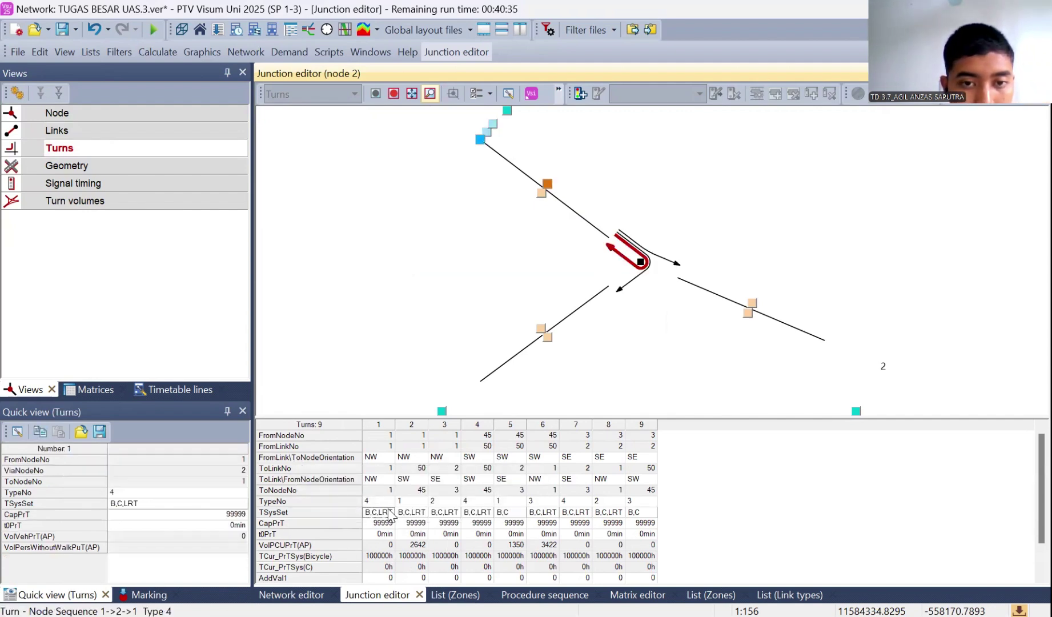
{"action": "left_click", "coordinate": [389, 513]}
{"action": "left_click", "coordinate": [434, 278]}
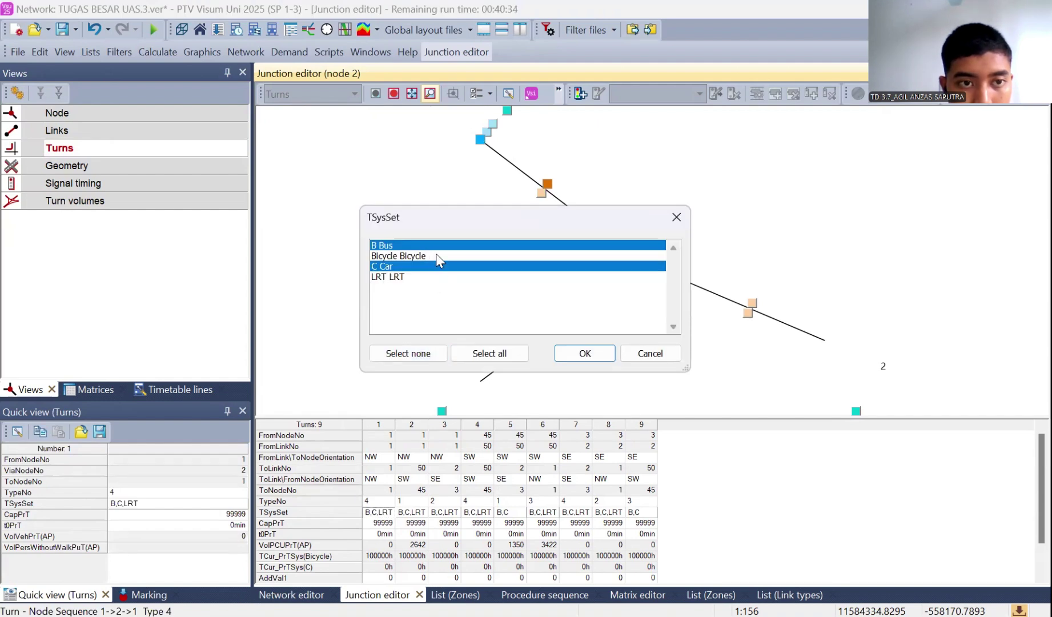
{"action": "left_click", "coordinate": [438, 257]}
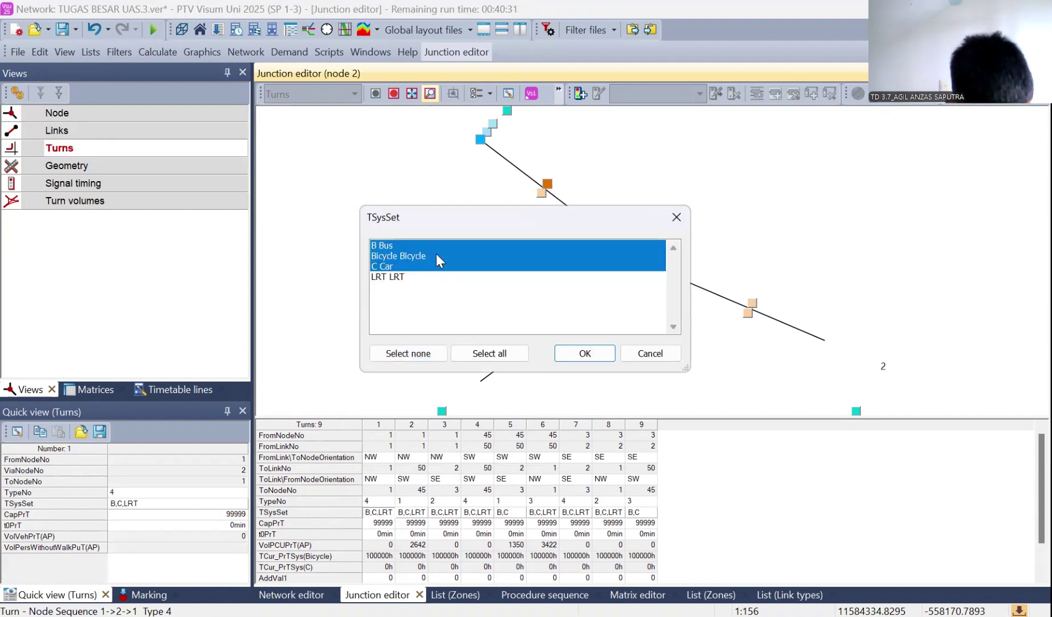
{"action": "left_click", "coordinate": [585, 354]}
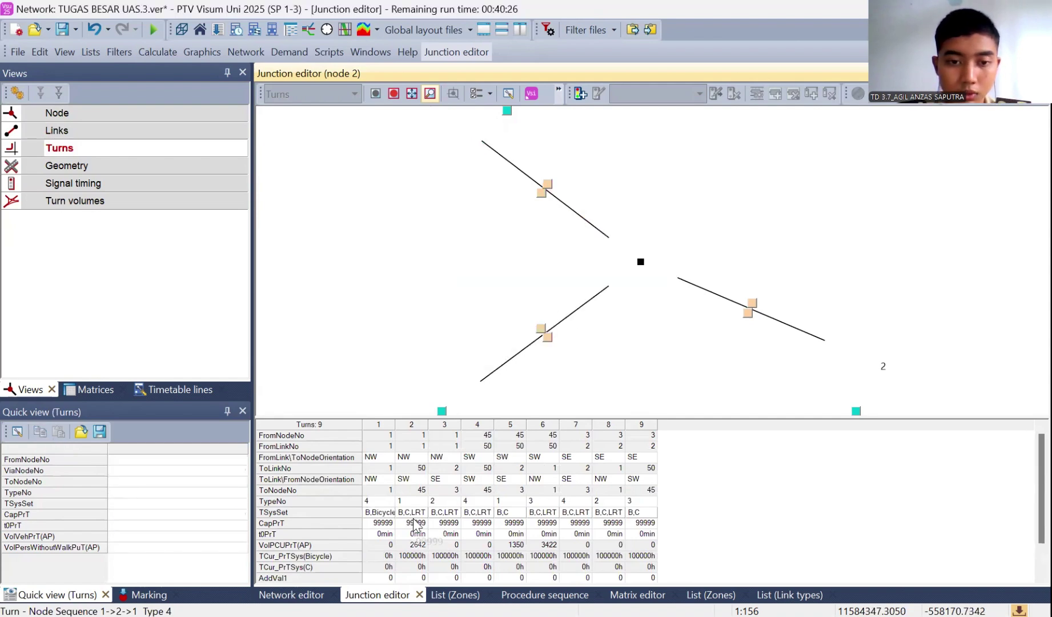
Set the transport systems of the turn from node 1 to node 45 to Bus, Bicycle and Car, without LRT
{"action": "left_click", "coordinate": [414, 513]}
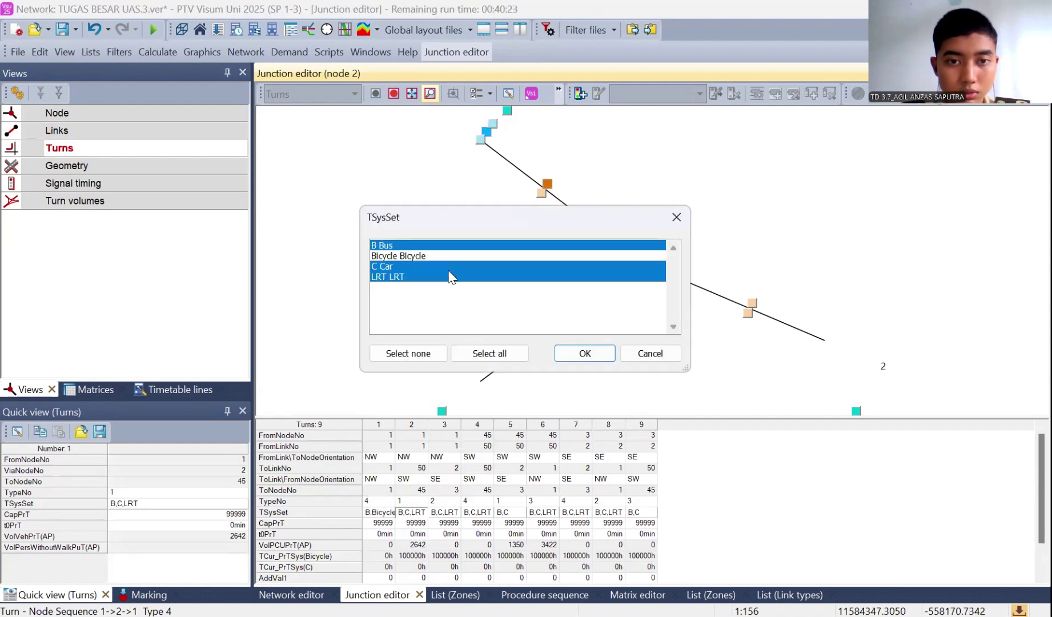
{"action": "left_click", "coordinate": [449, 276]}
{"action": "left_click", "coordinate": [450, 256]}
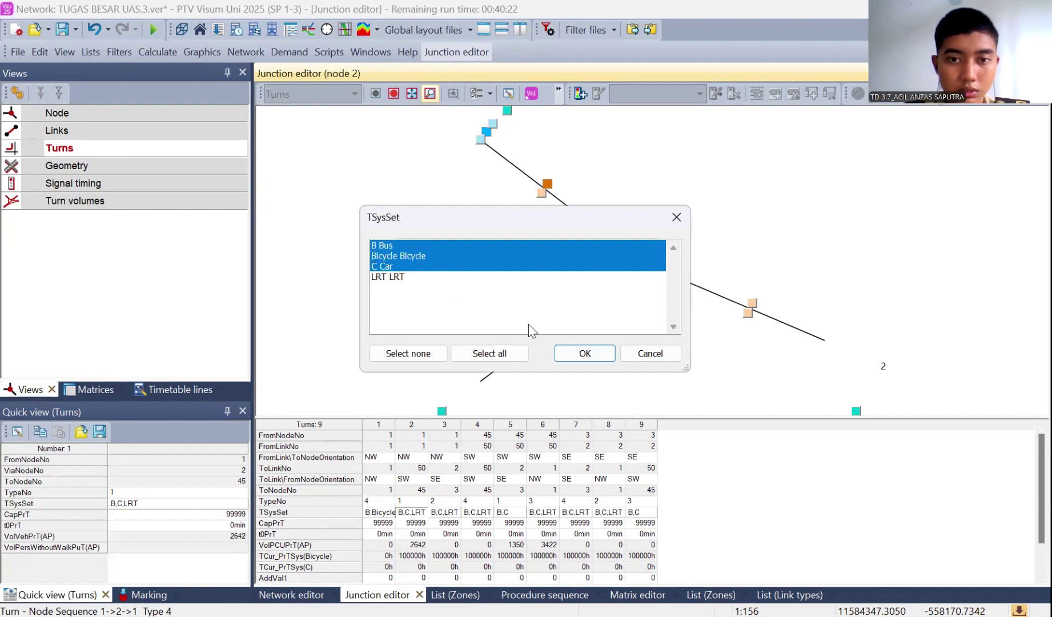
{"action": "left_click", "coordinate": [583, 353]}
Set the transport systems of the turn from node 1 to node 3 to Bus, Bicycle and Car, without LRT
{"action": "left_click", "coordinate": [457, 512]}
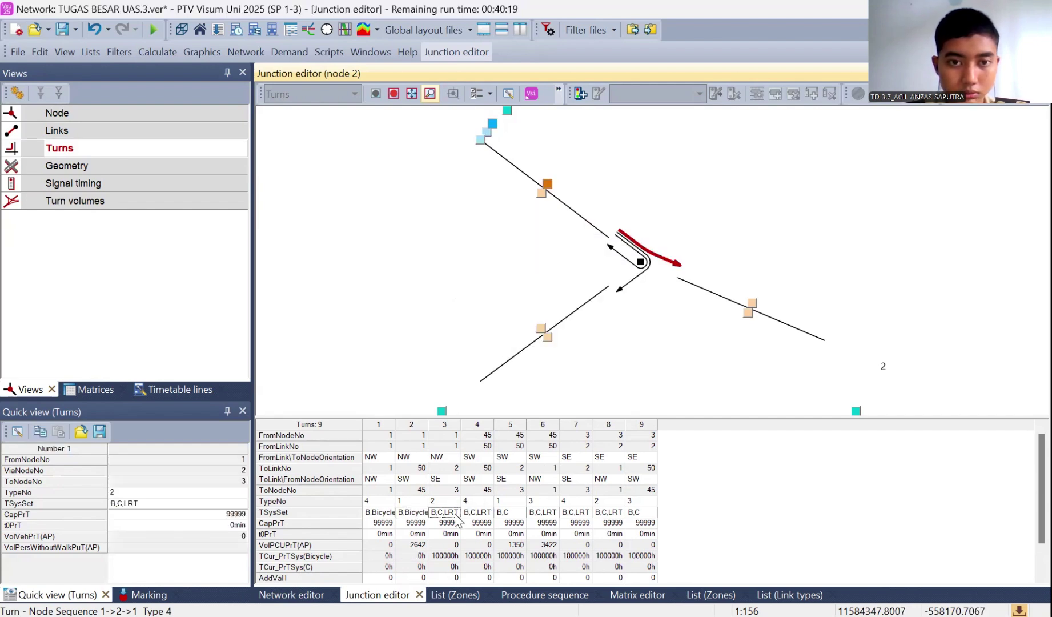
{"action": "left_click", "coordinate": [460, 269]}
{"action": "left_click", "coordinate": [451, 254]}
{"action": "left_click", "coordinate": [455, 268]}
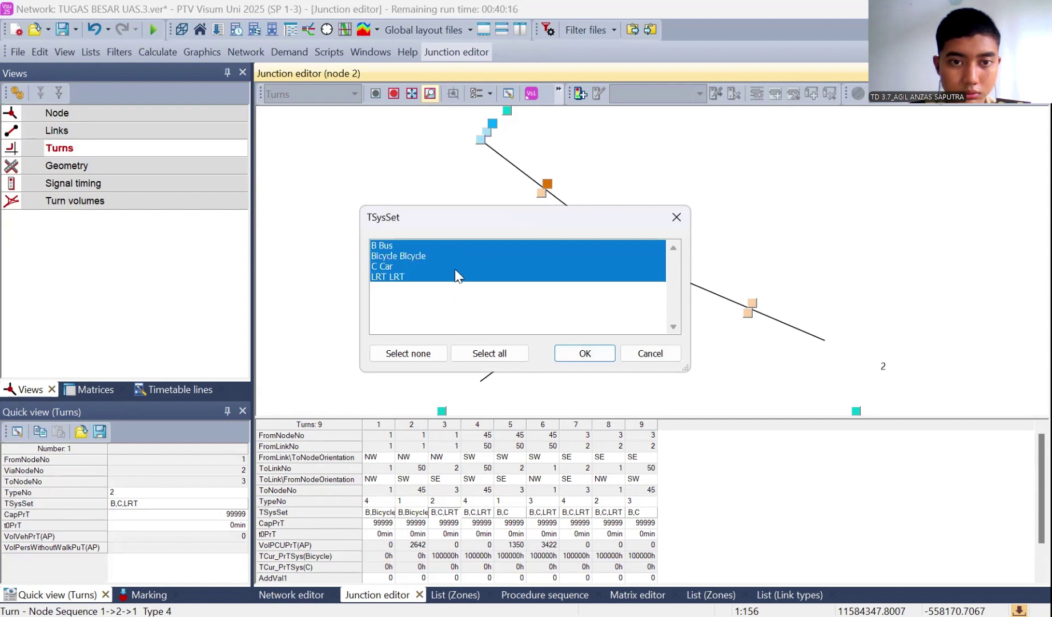
{"action": "left_click", "coordinate": [460, 278]}
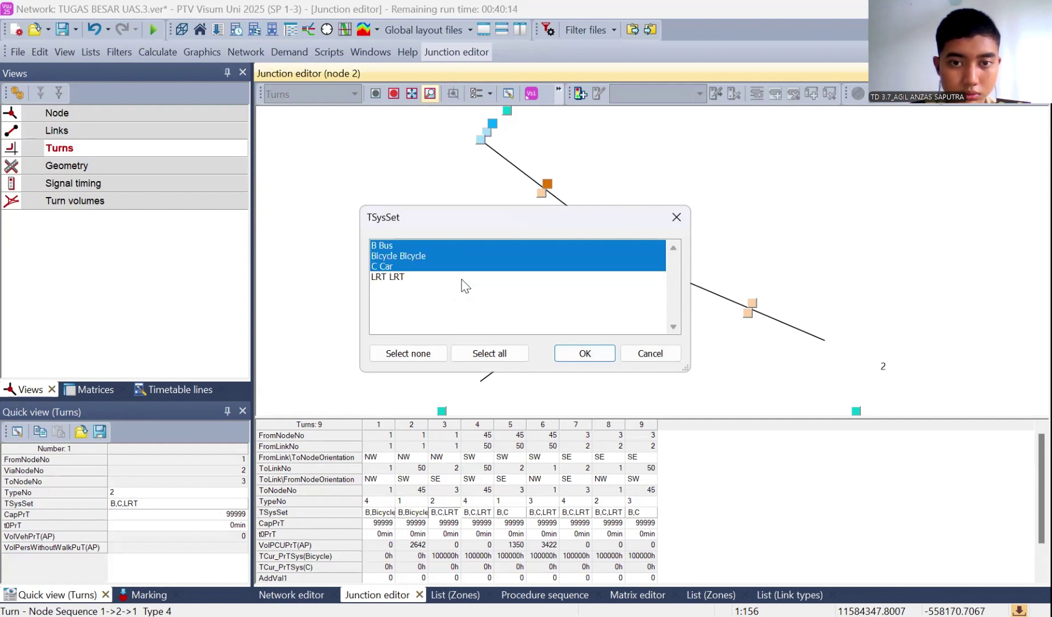
{"action": "left_click", "coordinate": [585, 353]}
Replace LRT with Bicycle in the transport systems of the U-turn from and to node 45
{"action": "left_click", "coordinate": [490, 512]}
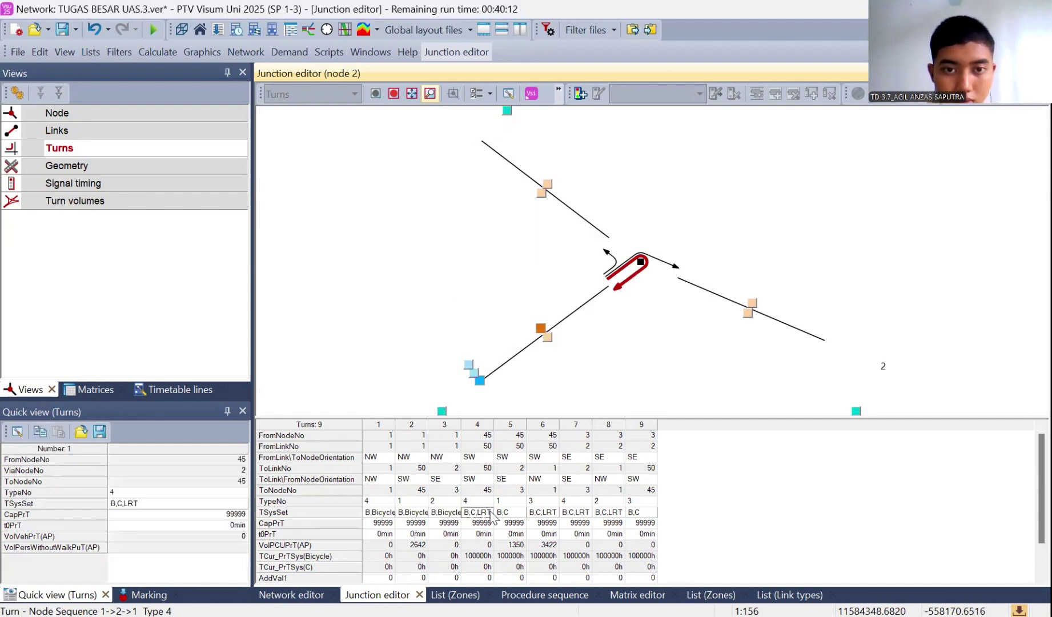
{"action": "left_click", "coordinate": [493, 514]}
{"action": "left_click", "coordinate": [478, 278]}
{"action": "left_click", "coordinate": [471, 255]}
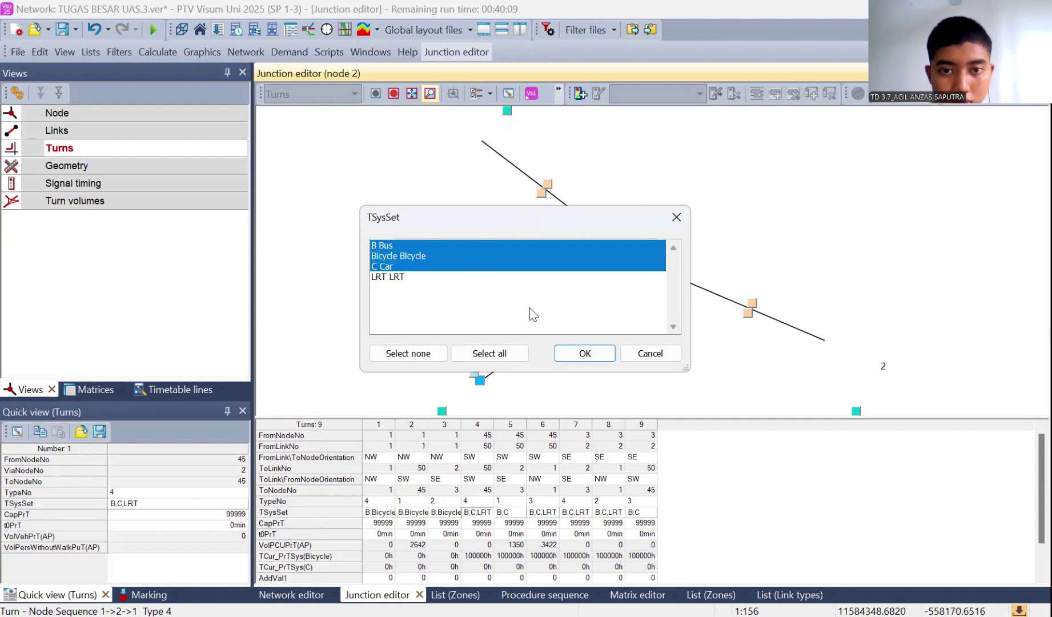
{"action": "left_click", "coordinate": [585, 353]}
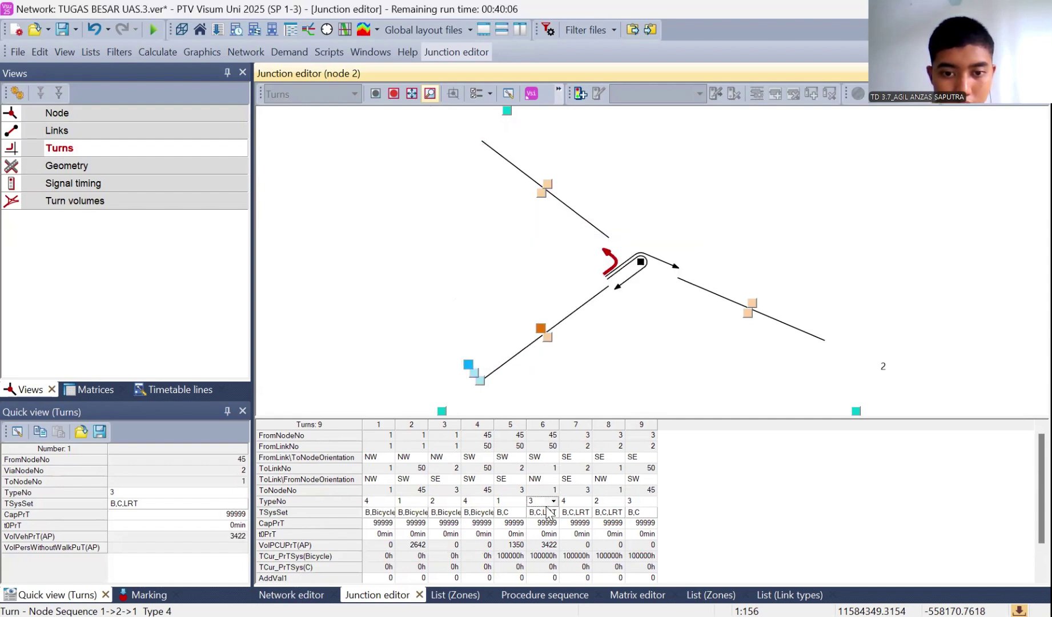
Replace LRT with Bicycle in the transport systems of the turn from node 45 to node 1
{"action": "left_click", "coordinate": [550, 513]}
{"action": "left_click", "coordinate": [550, 514]}
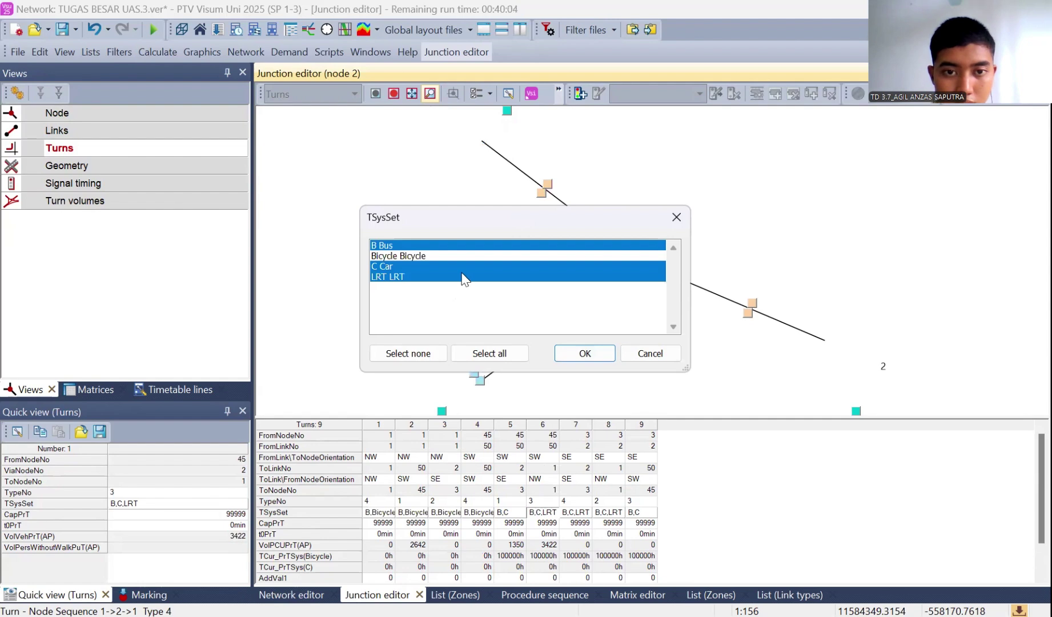
{"action": "left_click", "coordinate": [463, 277]}
{"action": "left_click", "coordinate": [426, 256]}
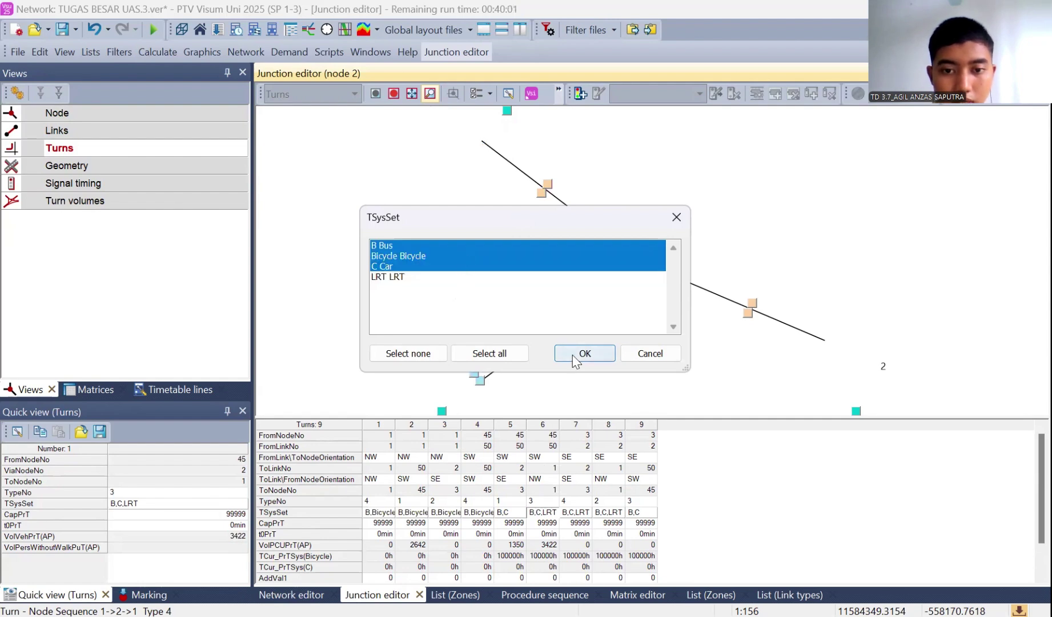
{"action": "left_click", "coordinate": [574, 356]}
Replace LRT with Bicycle in the transport systems of the U-turn from and to node 3
{"action": "left_click", "coordinate": [576, 510]}
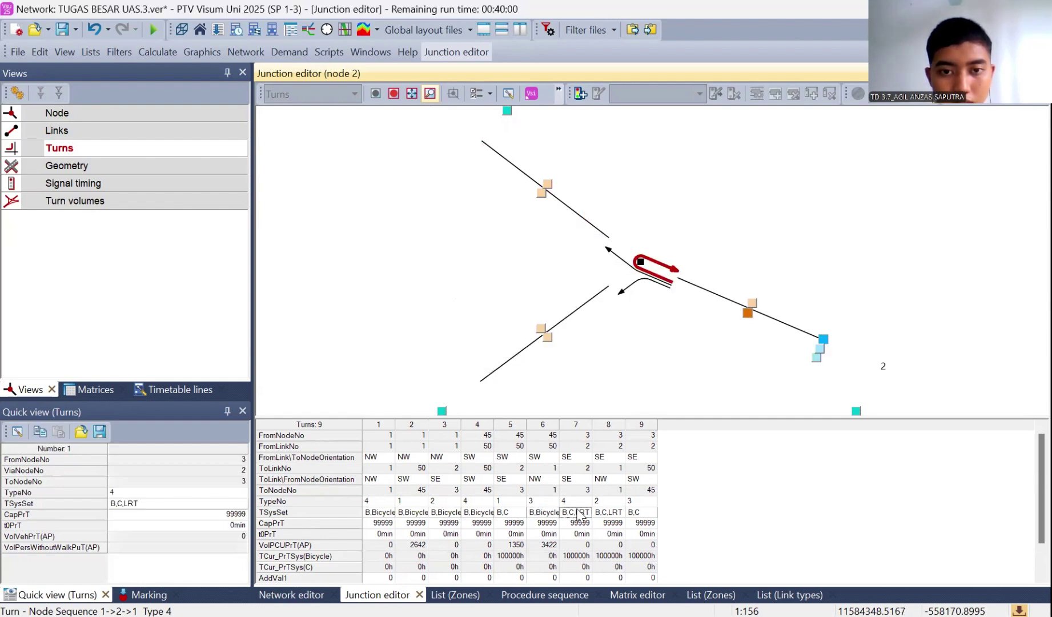
{"action": "left_click", "coordinate": [469, 276]}
{"action": "left_click", "coordinate": [468, 266]}
{"action": "left_click", "coordinate": [468, 256]}
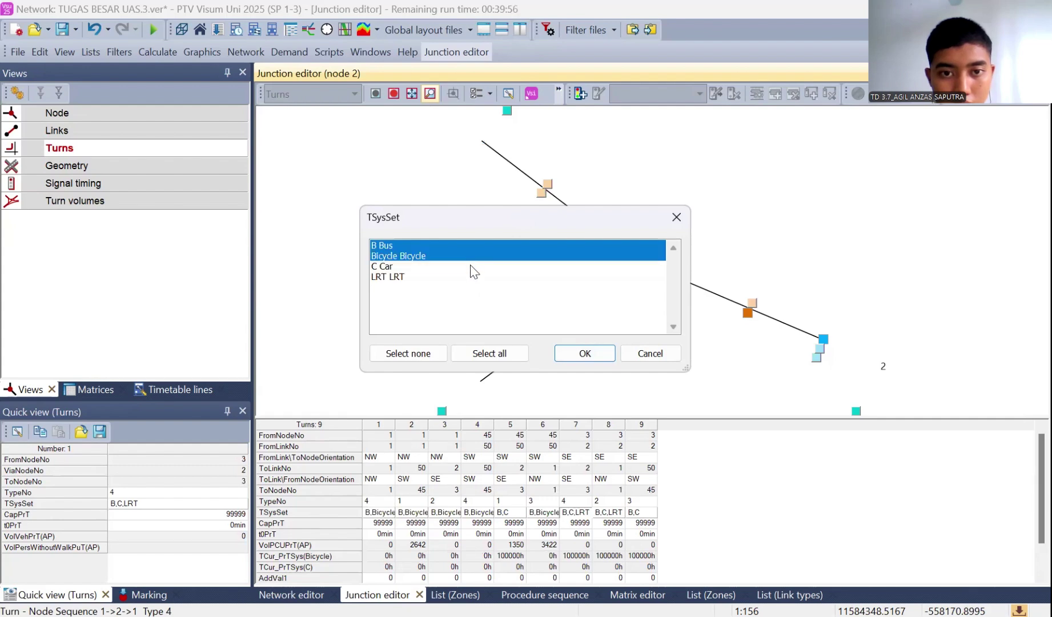
{"action": "left_click", "coordinate": [591, 354]}
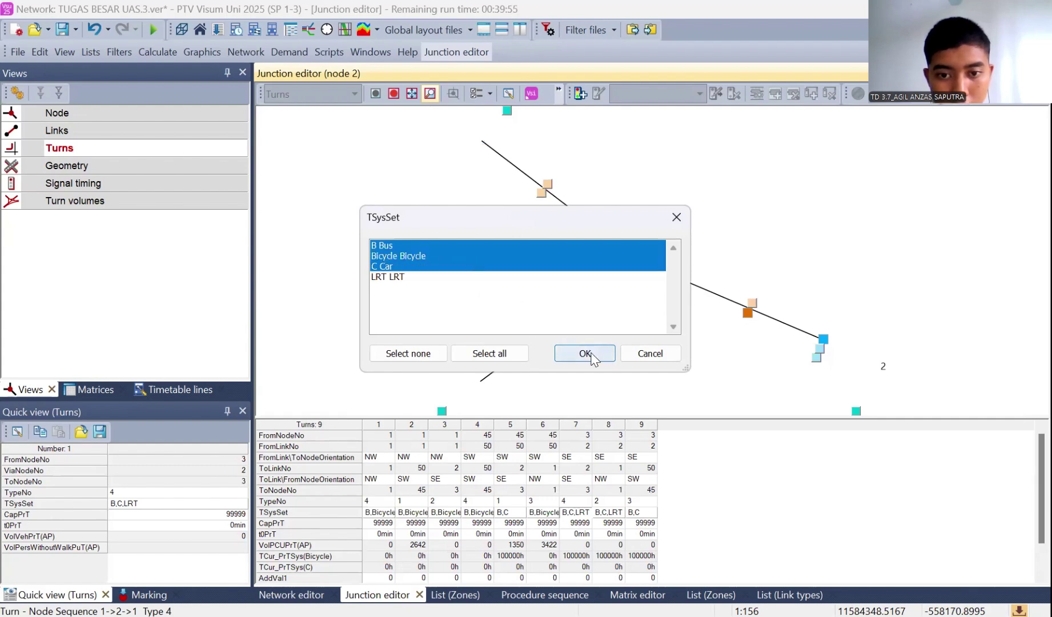
Replace LRT with Bicycle in the transport systems of the turn from node 3 to node 1
{"action": "left_click", "coordinate": [611, 512]}
{"action": "left_click", "coordinate": [532, 276]}
{"action": "left_click", "coordinate": [528, 266]}
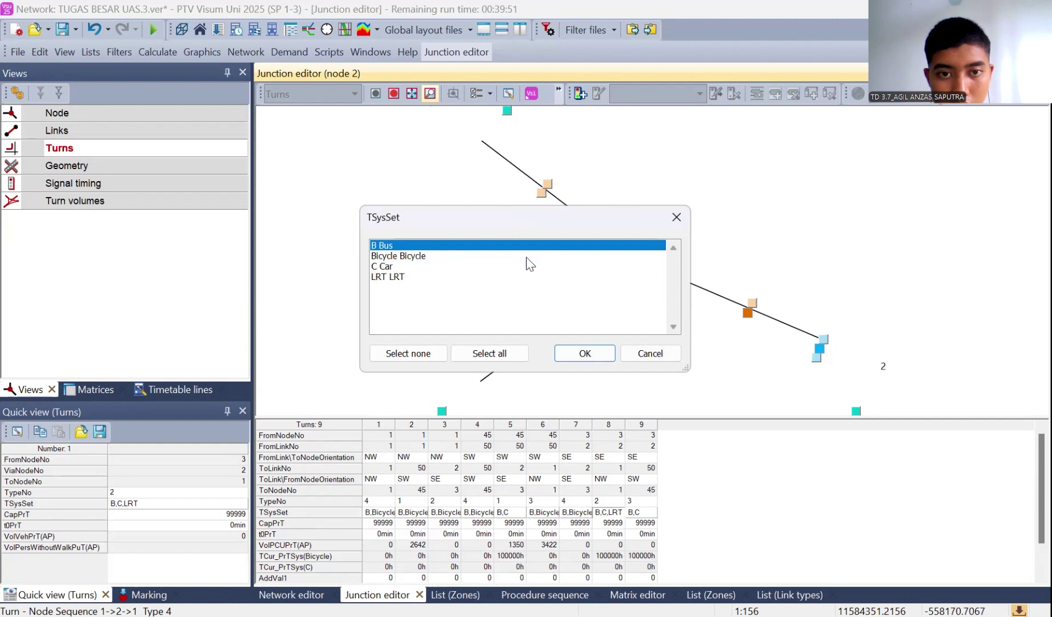
{"action": "left_click", "coordinate": [527, 256]}
{"action": "left_click", "coordinate": [530, 267]}
{"action": "left_click", "coordinate": [529, 267]}
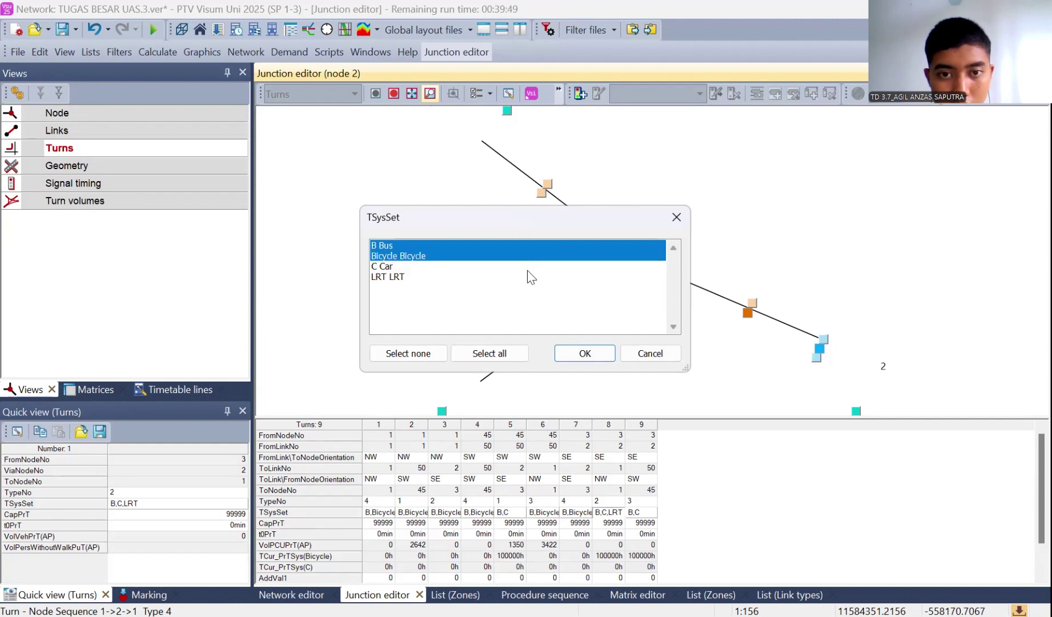
{"action": "left_click", "coordinate": [530, 268]}
{"action": "left_click", "coordinate": [598, 354]}
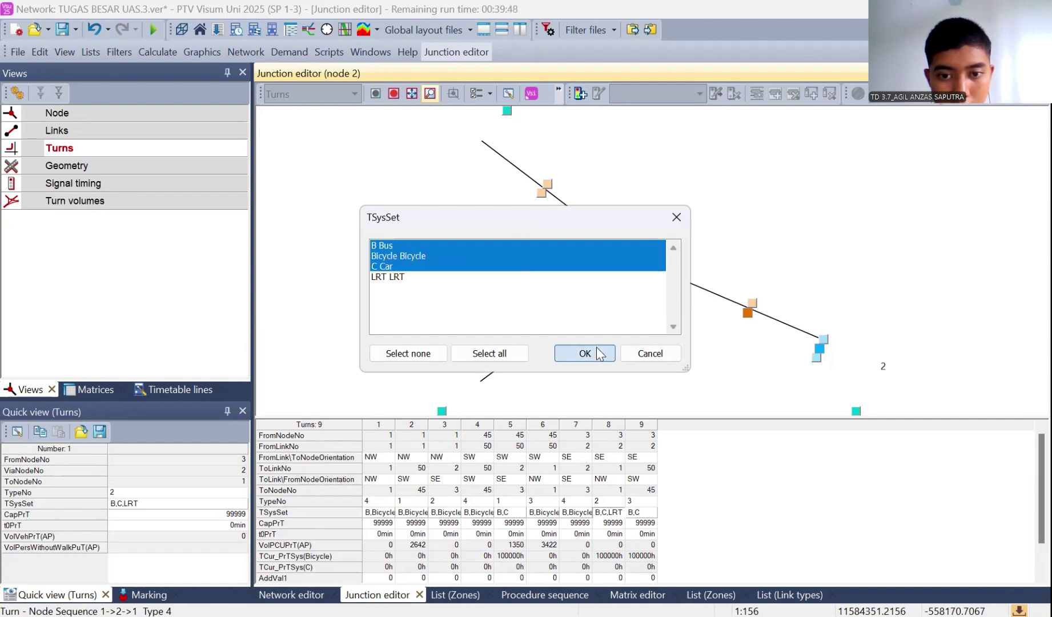
Add Bicycle to the transport systems of the turn from node 3 to node 45, leaving LRT out
{"action": "left_click", "coordinate": [644, 513]}
{"action": "left_click", "coordinate": [647, 514]}
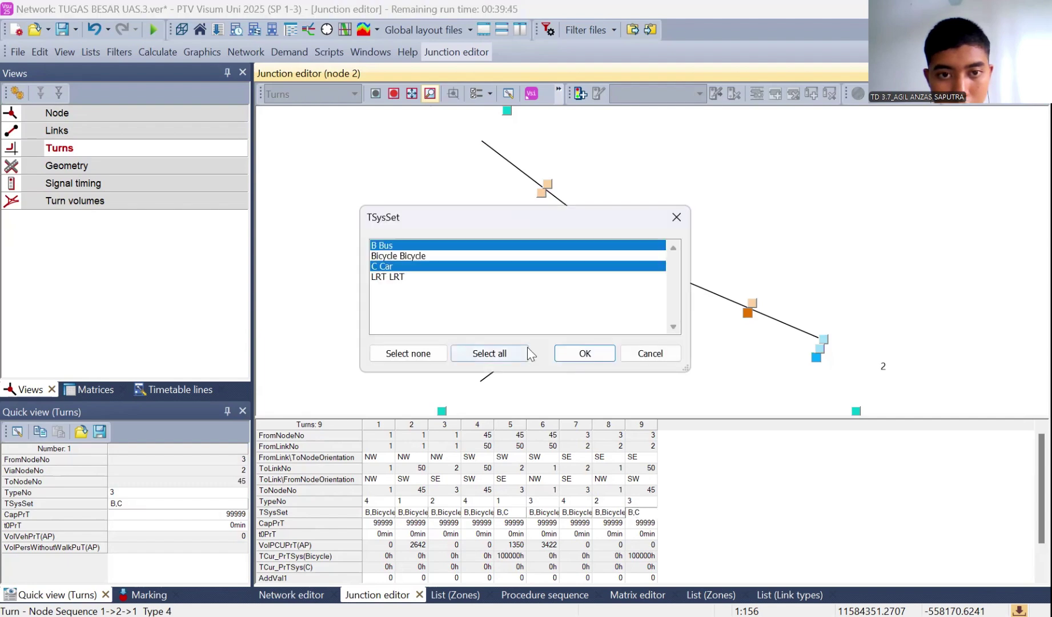
{"action": "left_click", "coordinate": [468, 256]}
{"action": "left_click", "coordinate": [471, 277]}
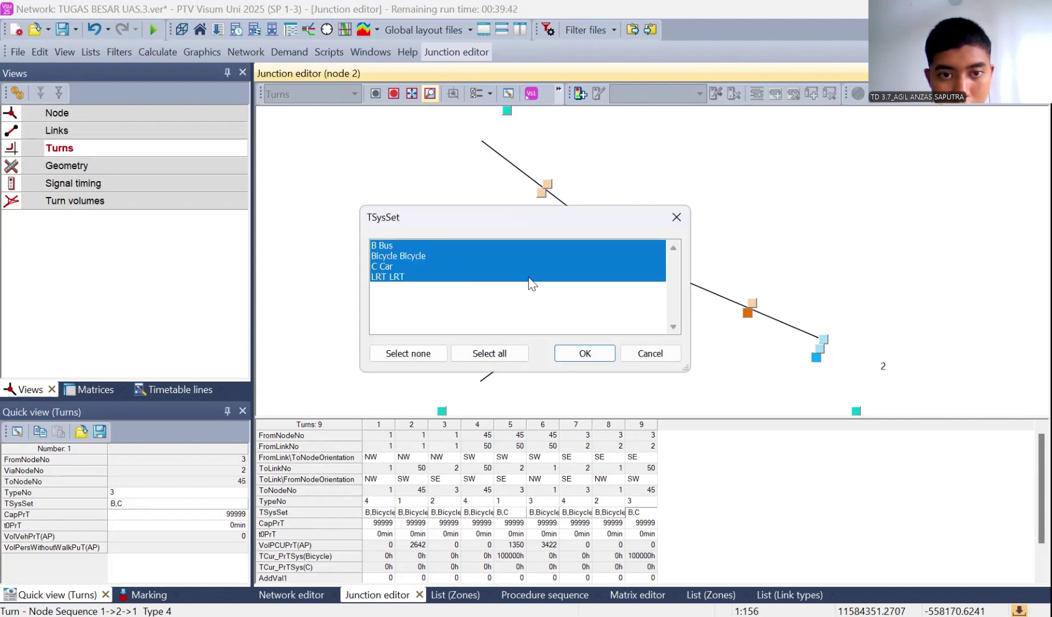
{"action": "left_click", "coordinate": [529, 278]}
{"action": "left_click", "coordinate": [597, 352]}
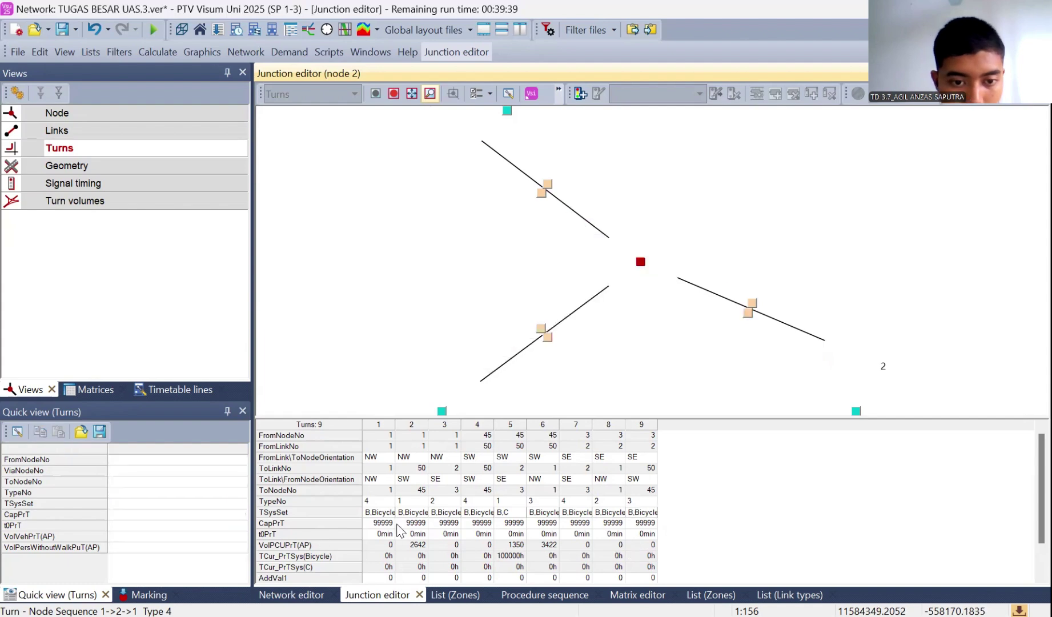
Set the private transport capacity (CapPrT) of the three turns coming from node 1 to 10000
{"action": "left_click", "coordinate": [391, 525]}
{"action": "type", "text": "1"}
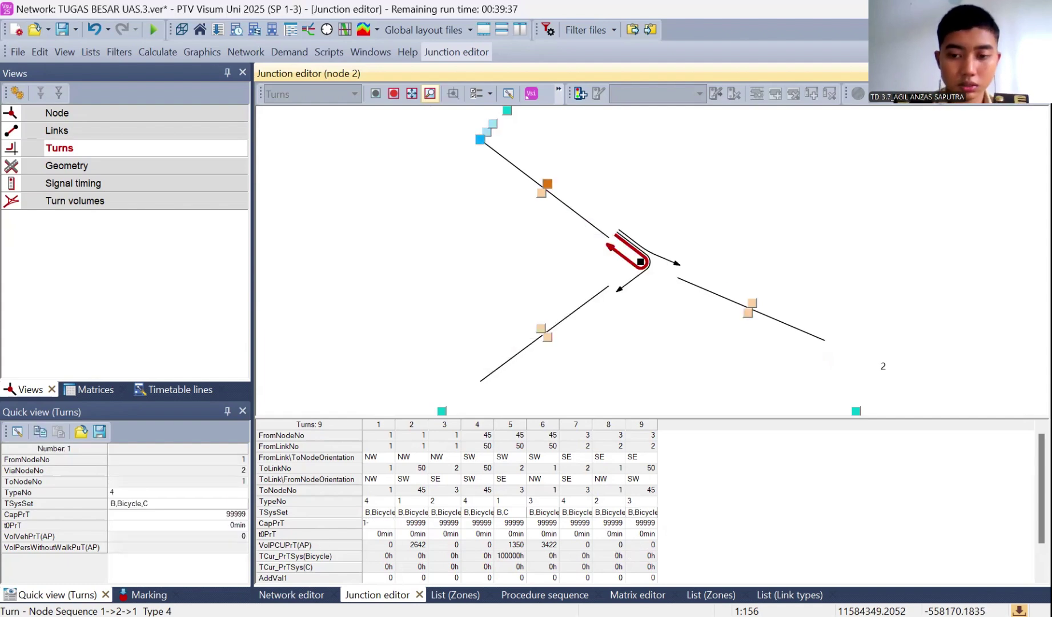
{"action": "type", "text": "0000"}
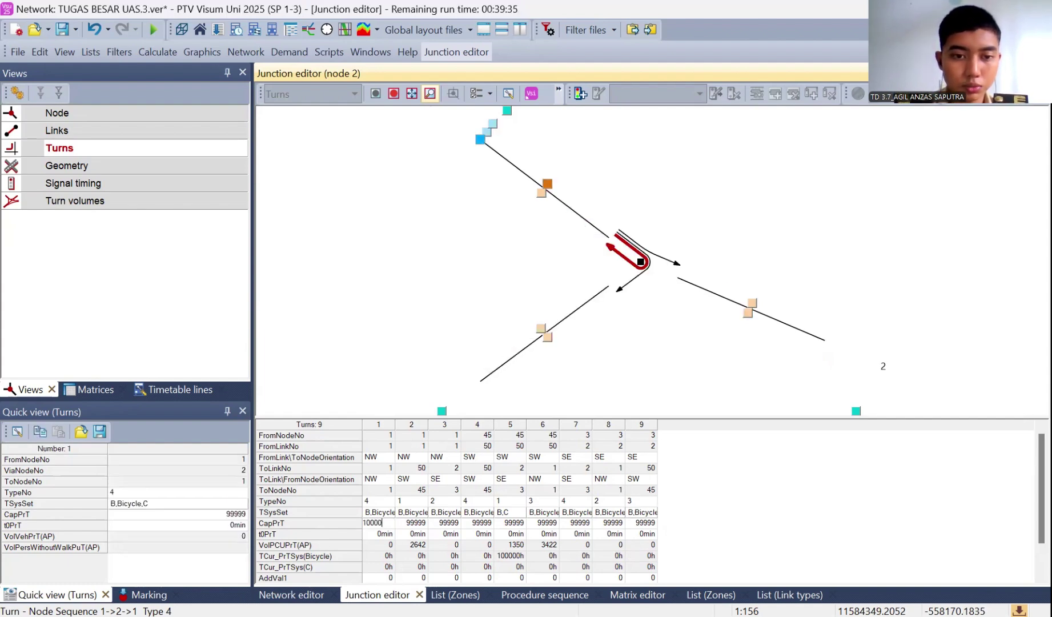
{"action": "left_click", "coordinate": [402, 521]}
{"action": "type", "text": "10000"}
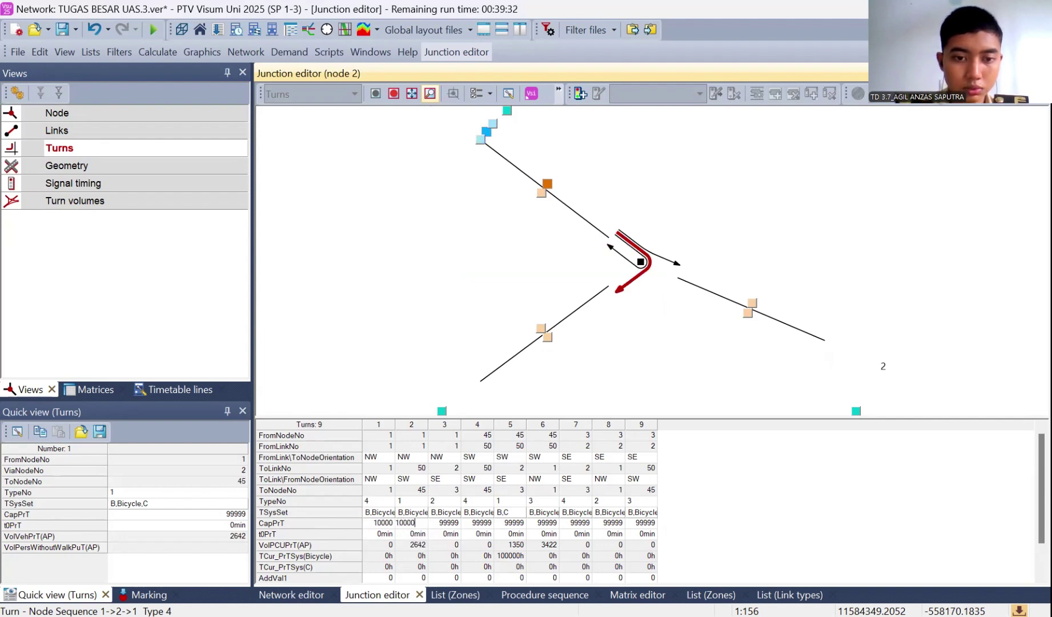
{"action": "left_click", "coordinate": [445, 522]}
{"action": "type", "text": "100"}
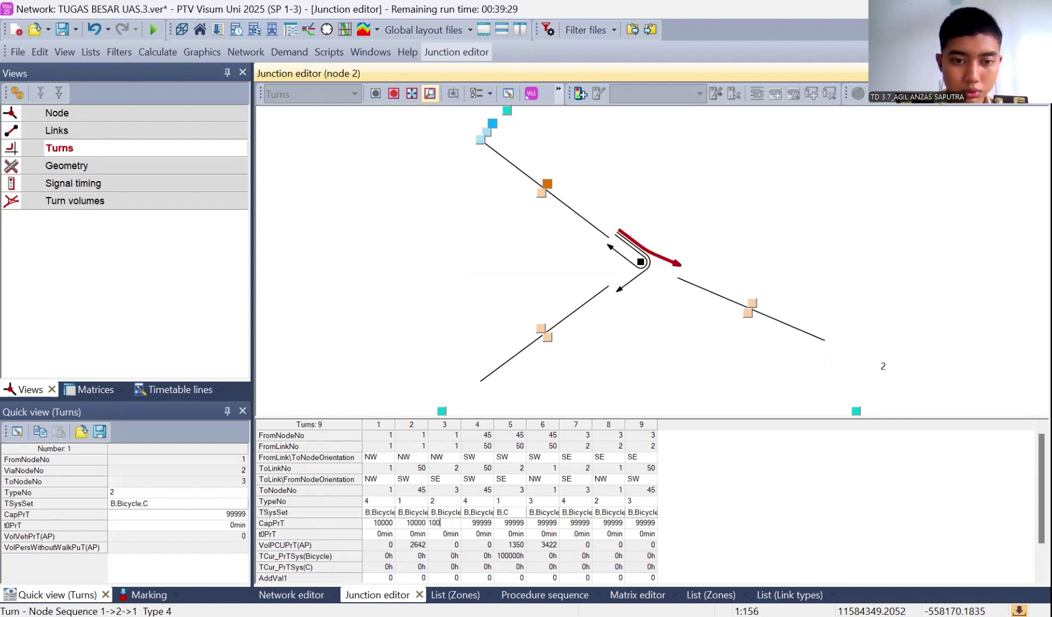
{"action": "type", "text": "00"}
Set the private transport capacity (CapPrT) of the three turns coming from node 45 to 10000
{"action": "left_click", "coordinate": [478, 523]}
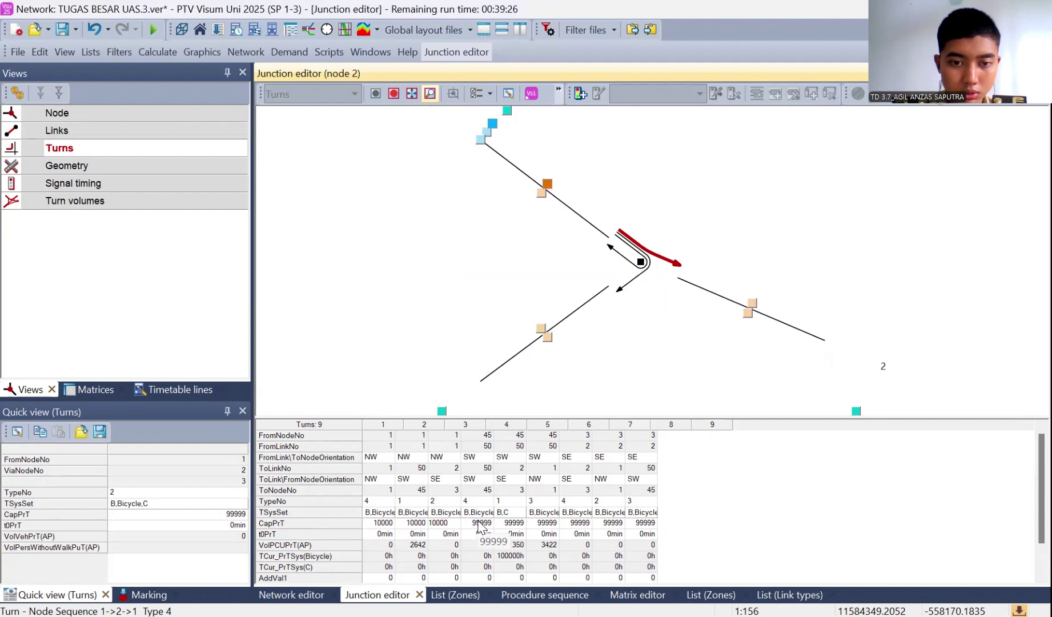
{"action": "type", "text": "10000"}
{"action": "left_click", "coordinate": [510, 523]}
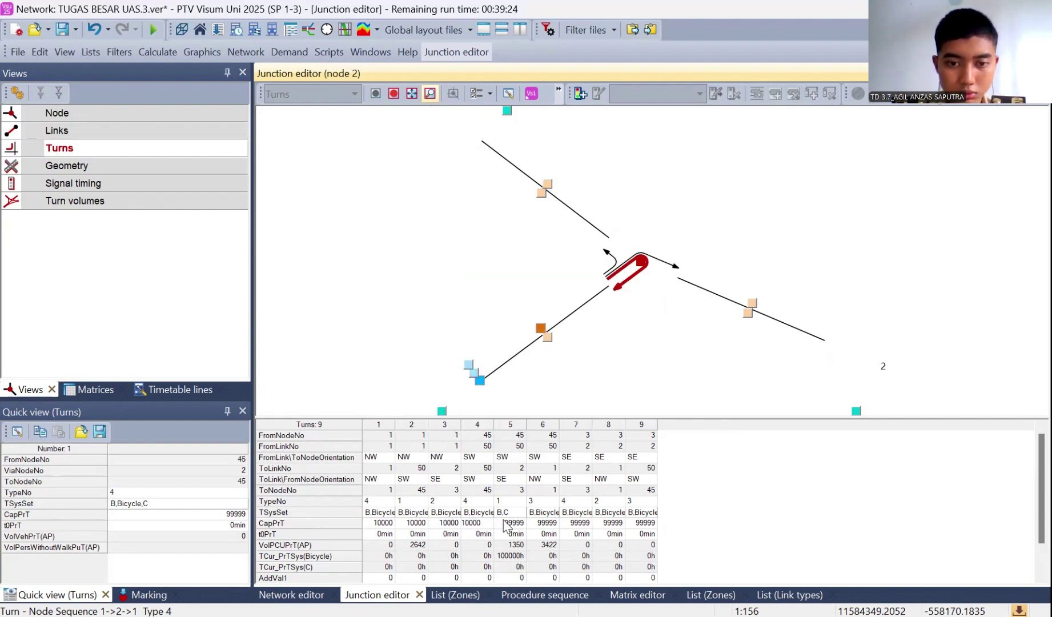
{"action": "type", "text": "10000"}
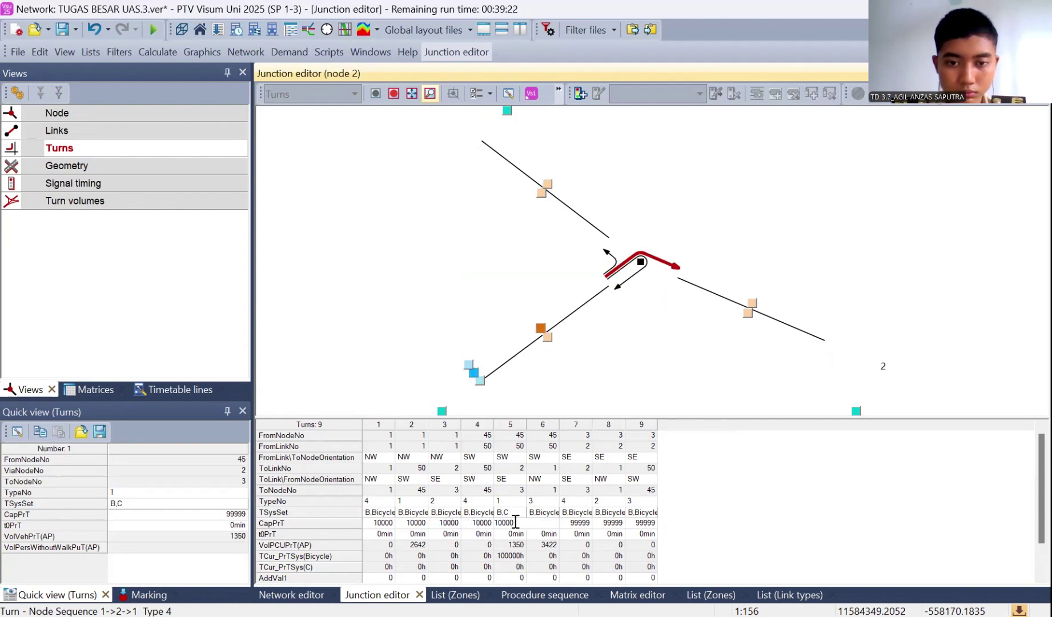
{"action": "left_click", "coordinate": [563, 522]}
{"action": "left_click", "coordinate": [540, 523]}
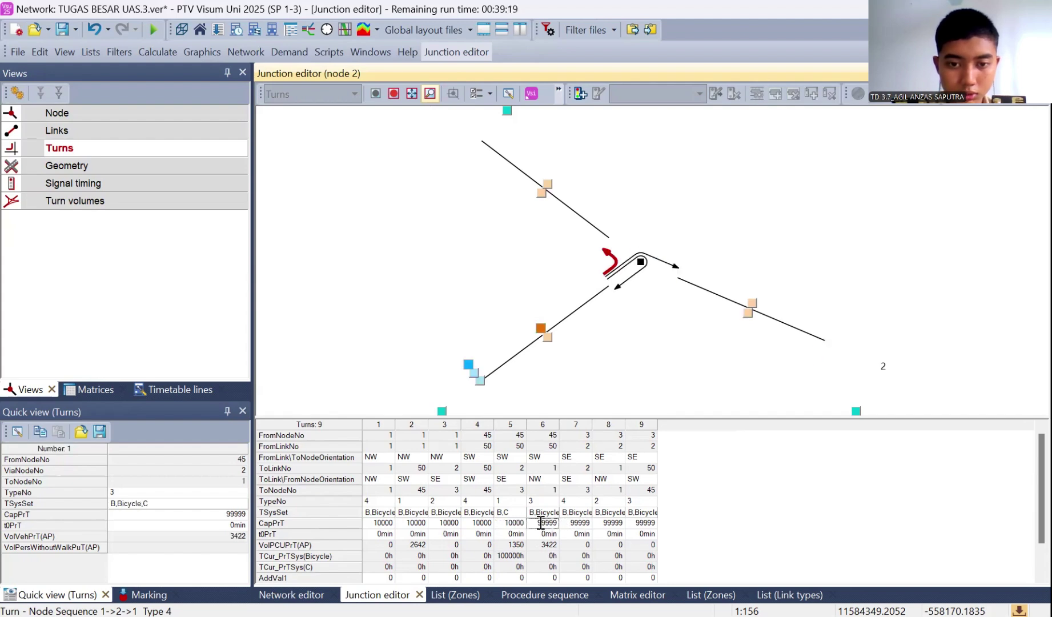
{"action": "type", "text": "10000"}
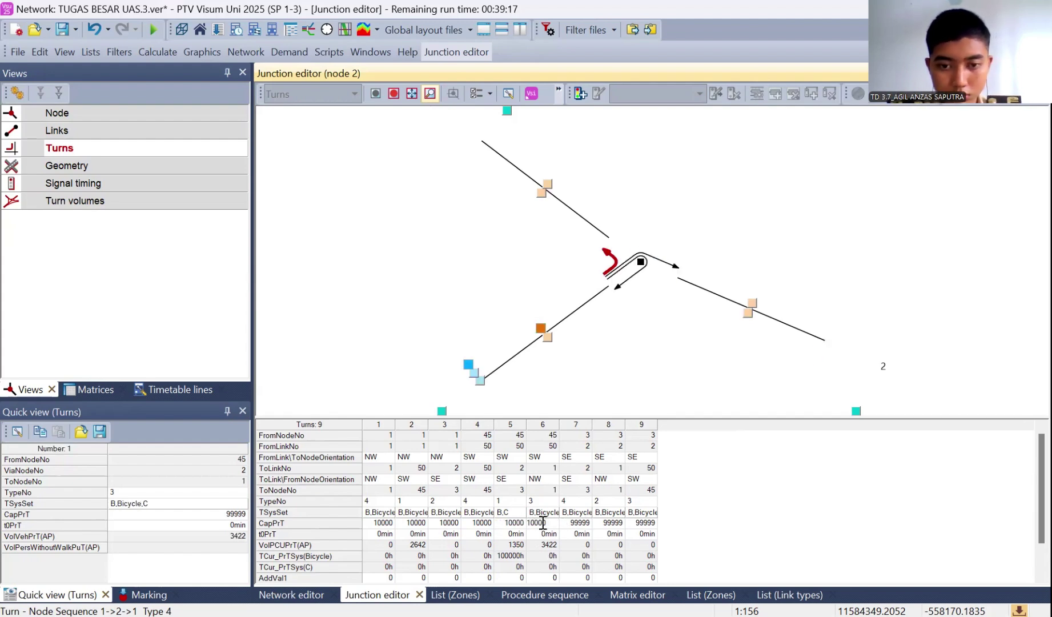
Set the private transport capacity (CapPrT) of the three turns coming from node 3 to 10000
{"action": "left_click", "coordinate": [588, 523]}
{"action": "type", "text": "10000"}
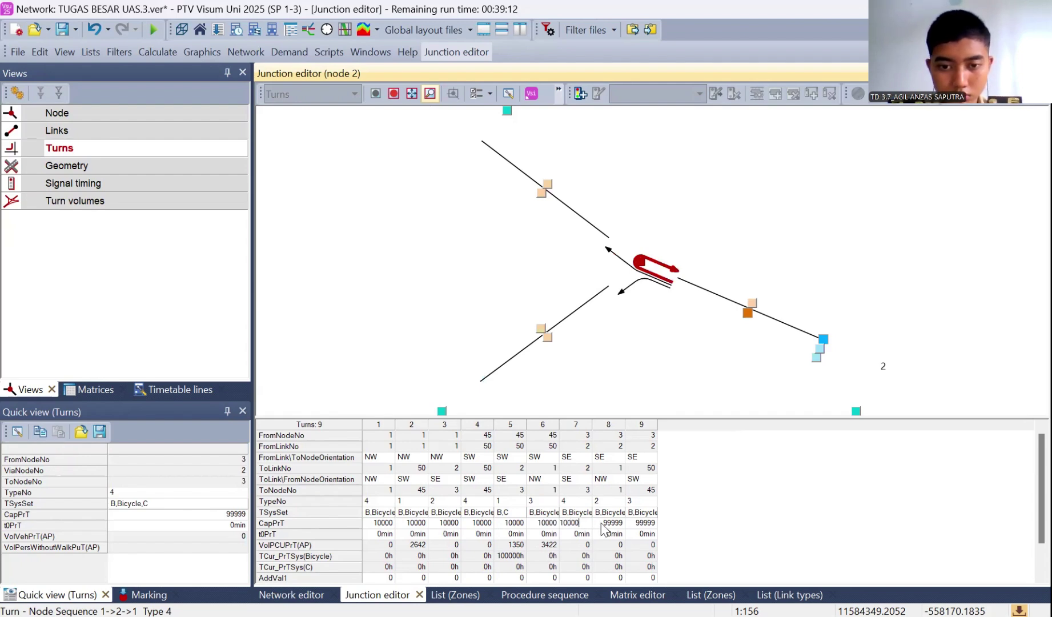
{"action": "left_click", "coordinate": [596, 522]}
{"action": "type", "text": "10000"}
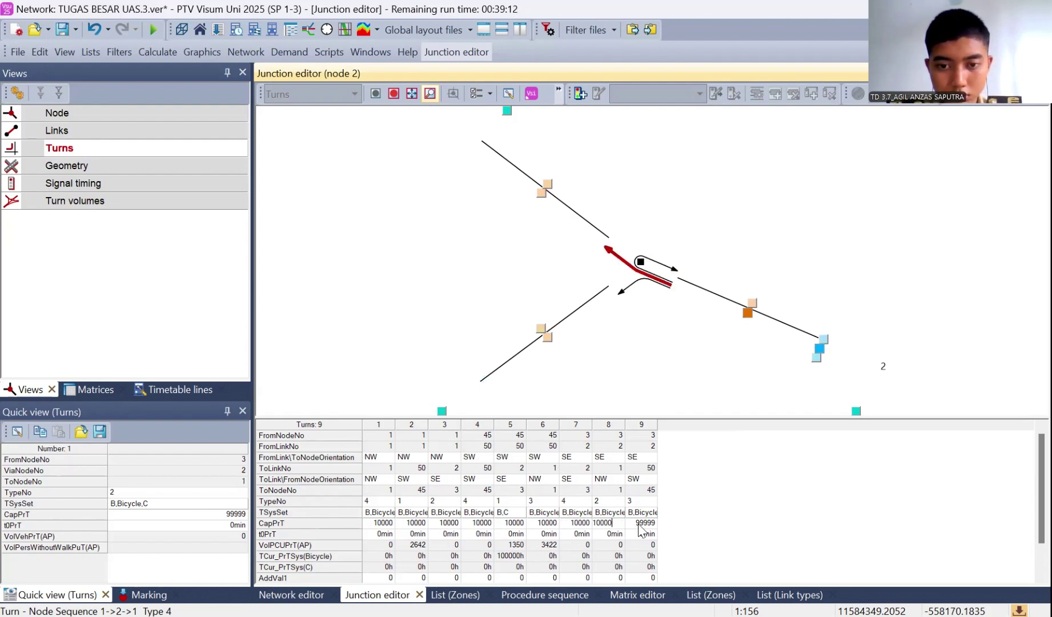
{"action": "left_click", "coordinate": [641, 522]}
{"action": "type", "text": "10000"}
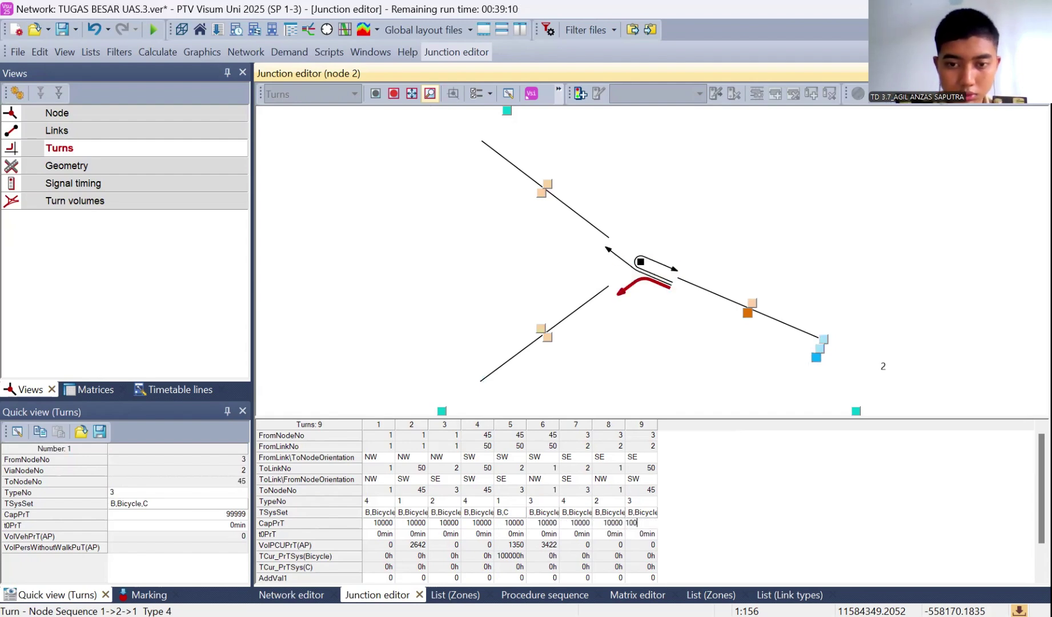
{"action": "left_click", "coordinate": [711, 513]}
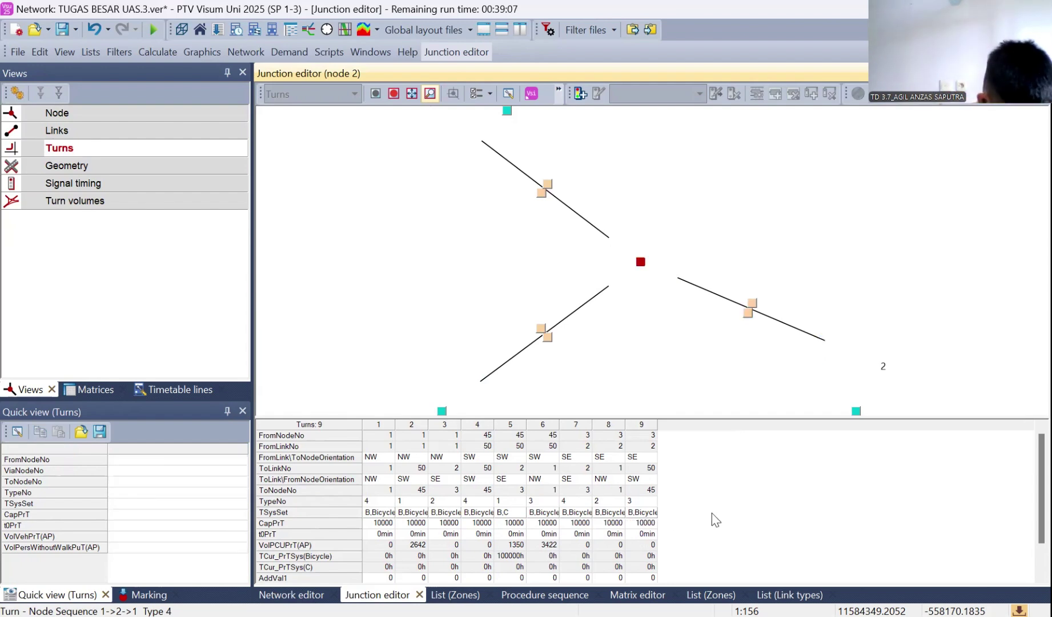
In the junction geometry, set the ICA corner radius of the SE, NW and SW legs to 3 m
{"action": "left_click", "coordinate": [189, 164]}
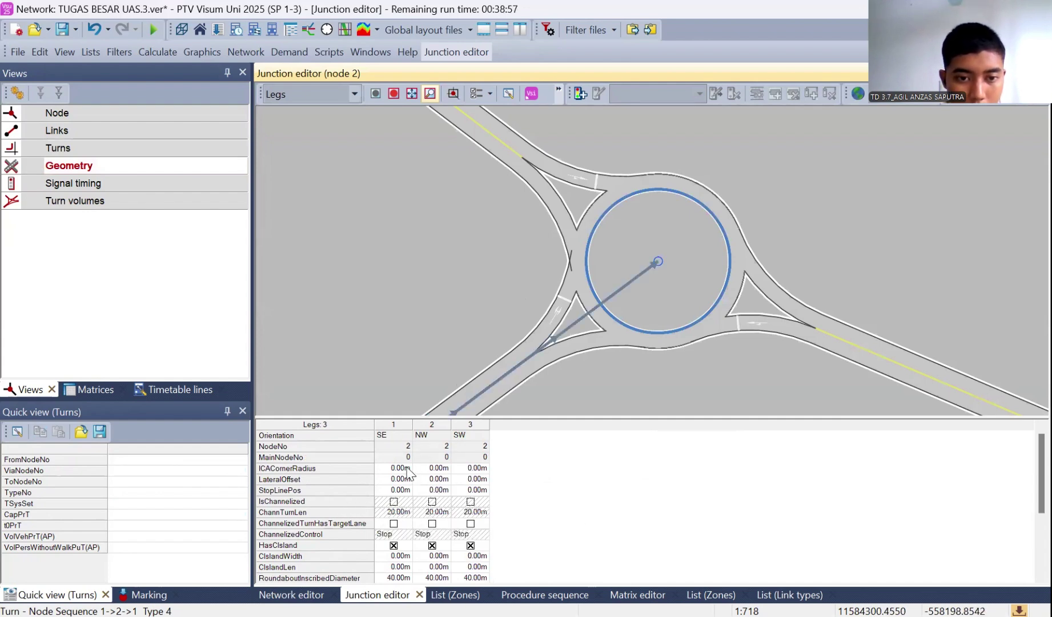
{"action": "left_click", "coordinate": [407, 472]}
{"action": "type", "text": "3"}
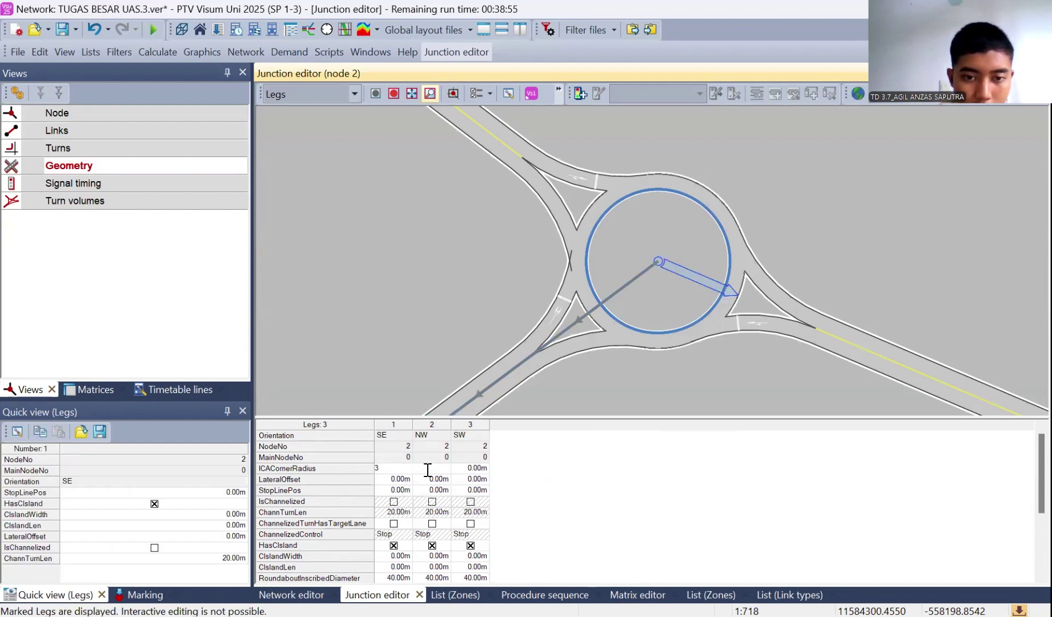
{"action": "left_click", "coordinate": [473, 472]}
{"action": "type", "text": "3"}
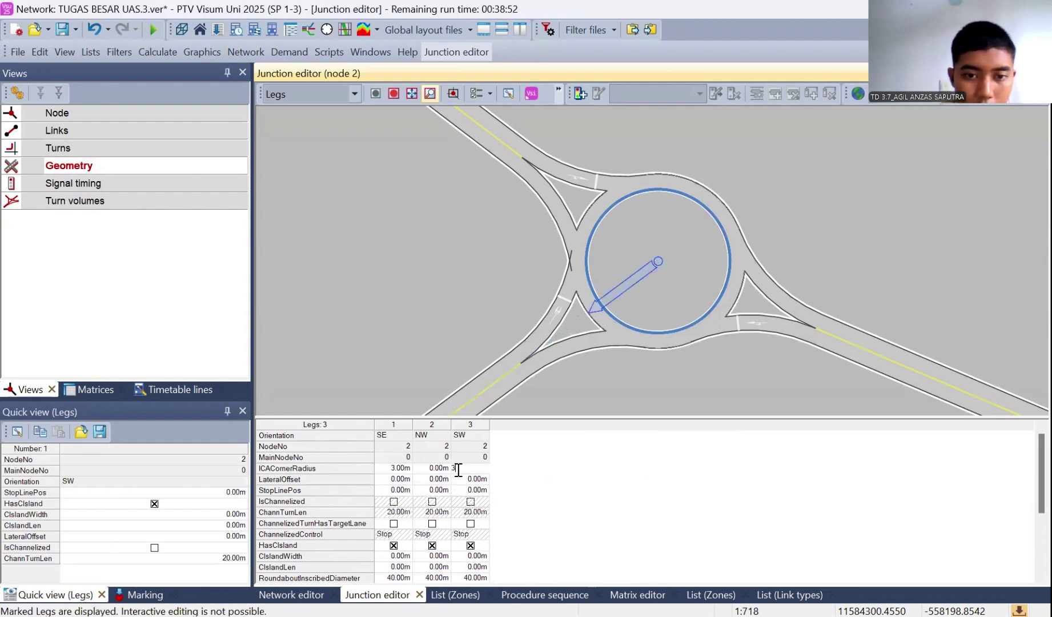
{"action": "left_click", "coordinate": [440, 471]}
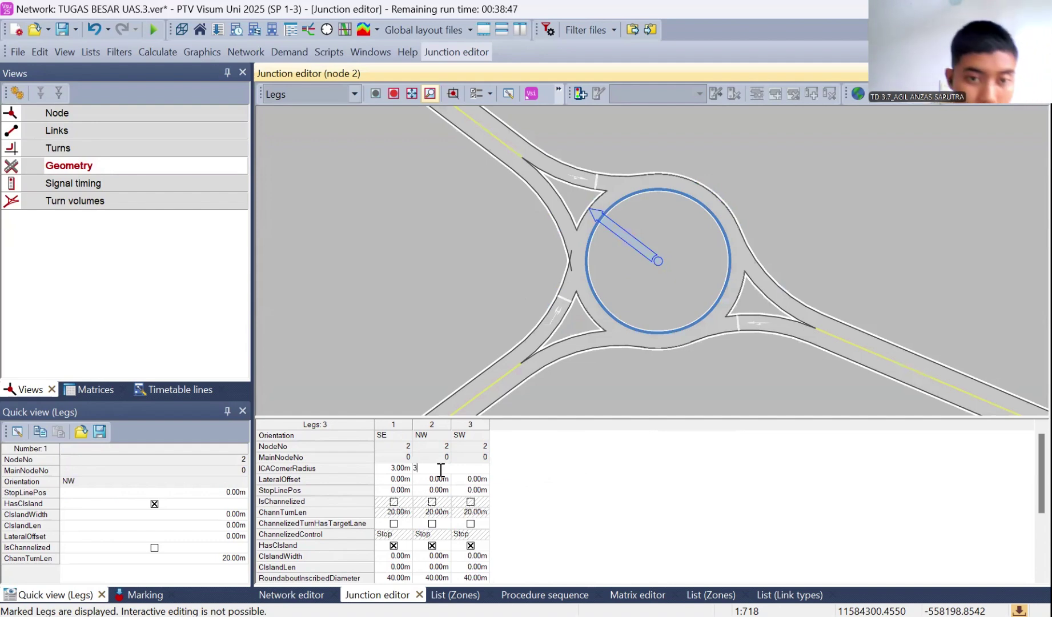
{"action": "left_click", "coordinate": [535, 491]}
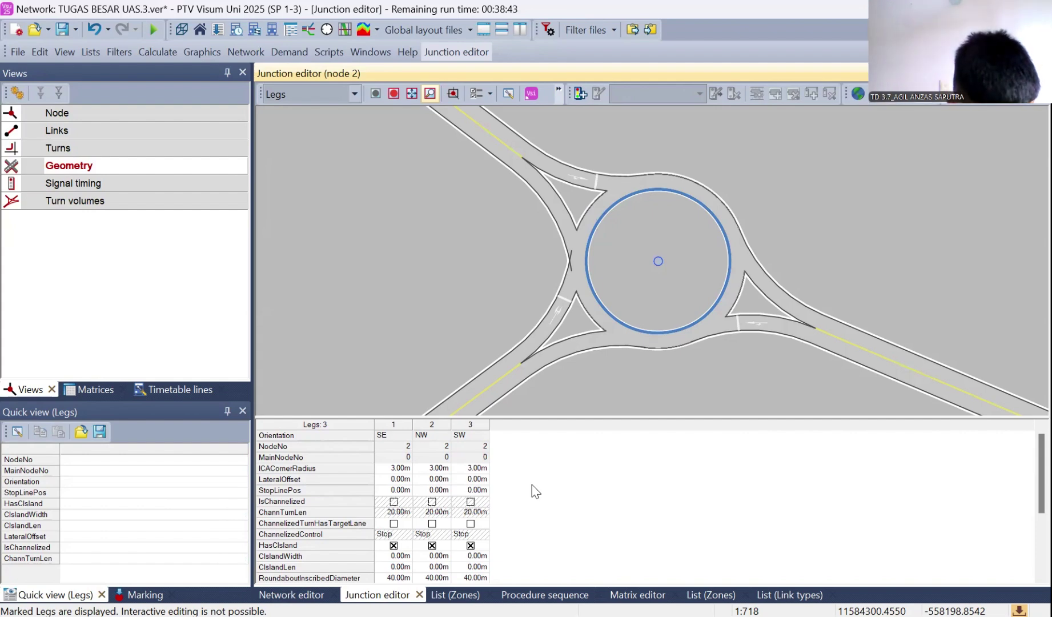
Check the signal timing of node 2 and display its turn volumes diagram
{"action": "left_click", "coordinate": [172, 184]}
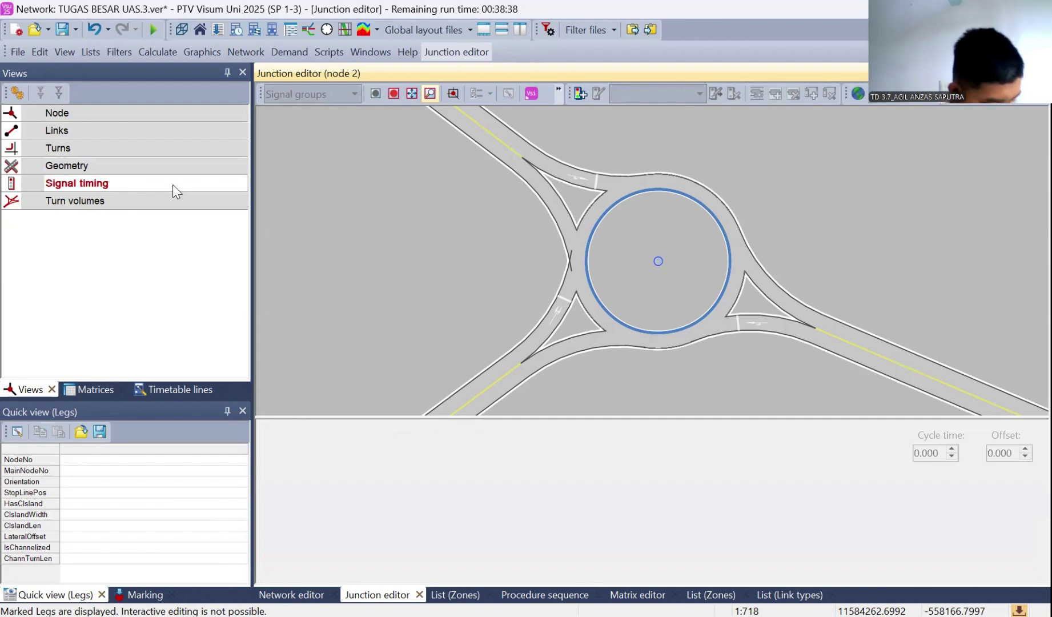
{"action": "left_click", "coordinate": [142, 204]}
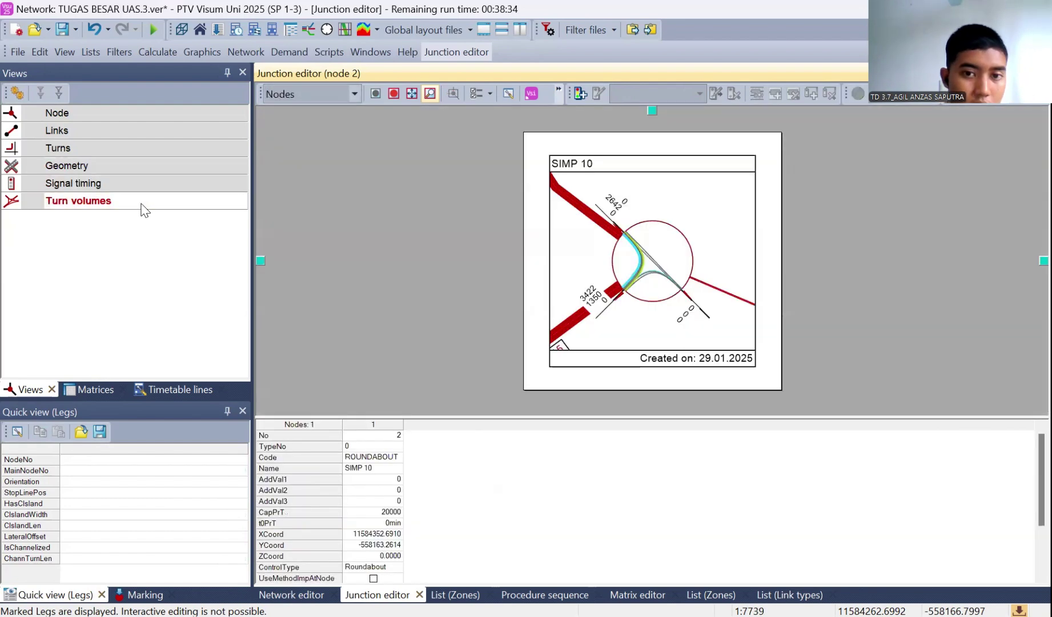